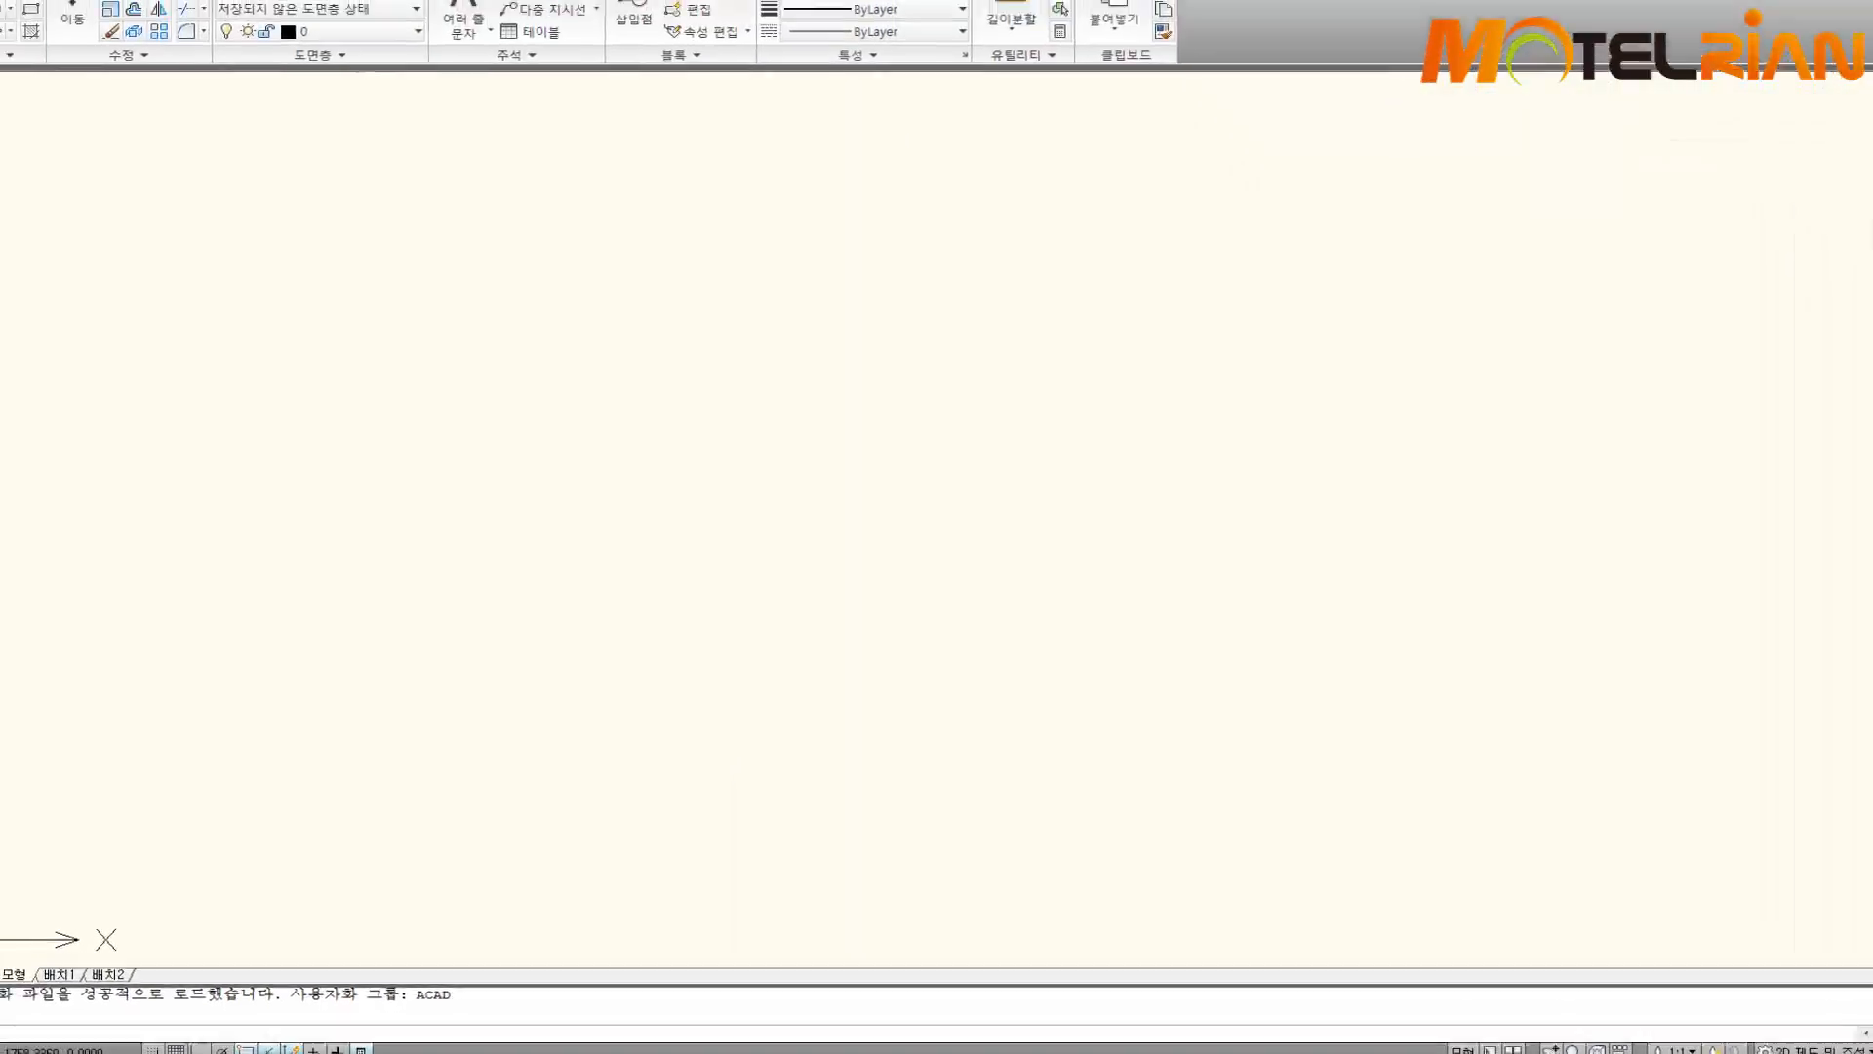
Switch to the AutoCAD Classic (AutoCAD 클래식) workspace and close the tool palettes and the floating toolbar
click(959, 173)
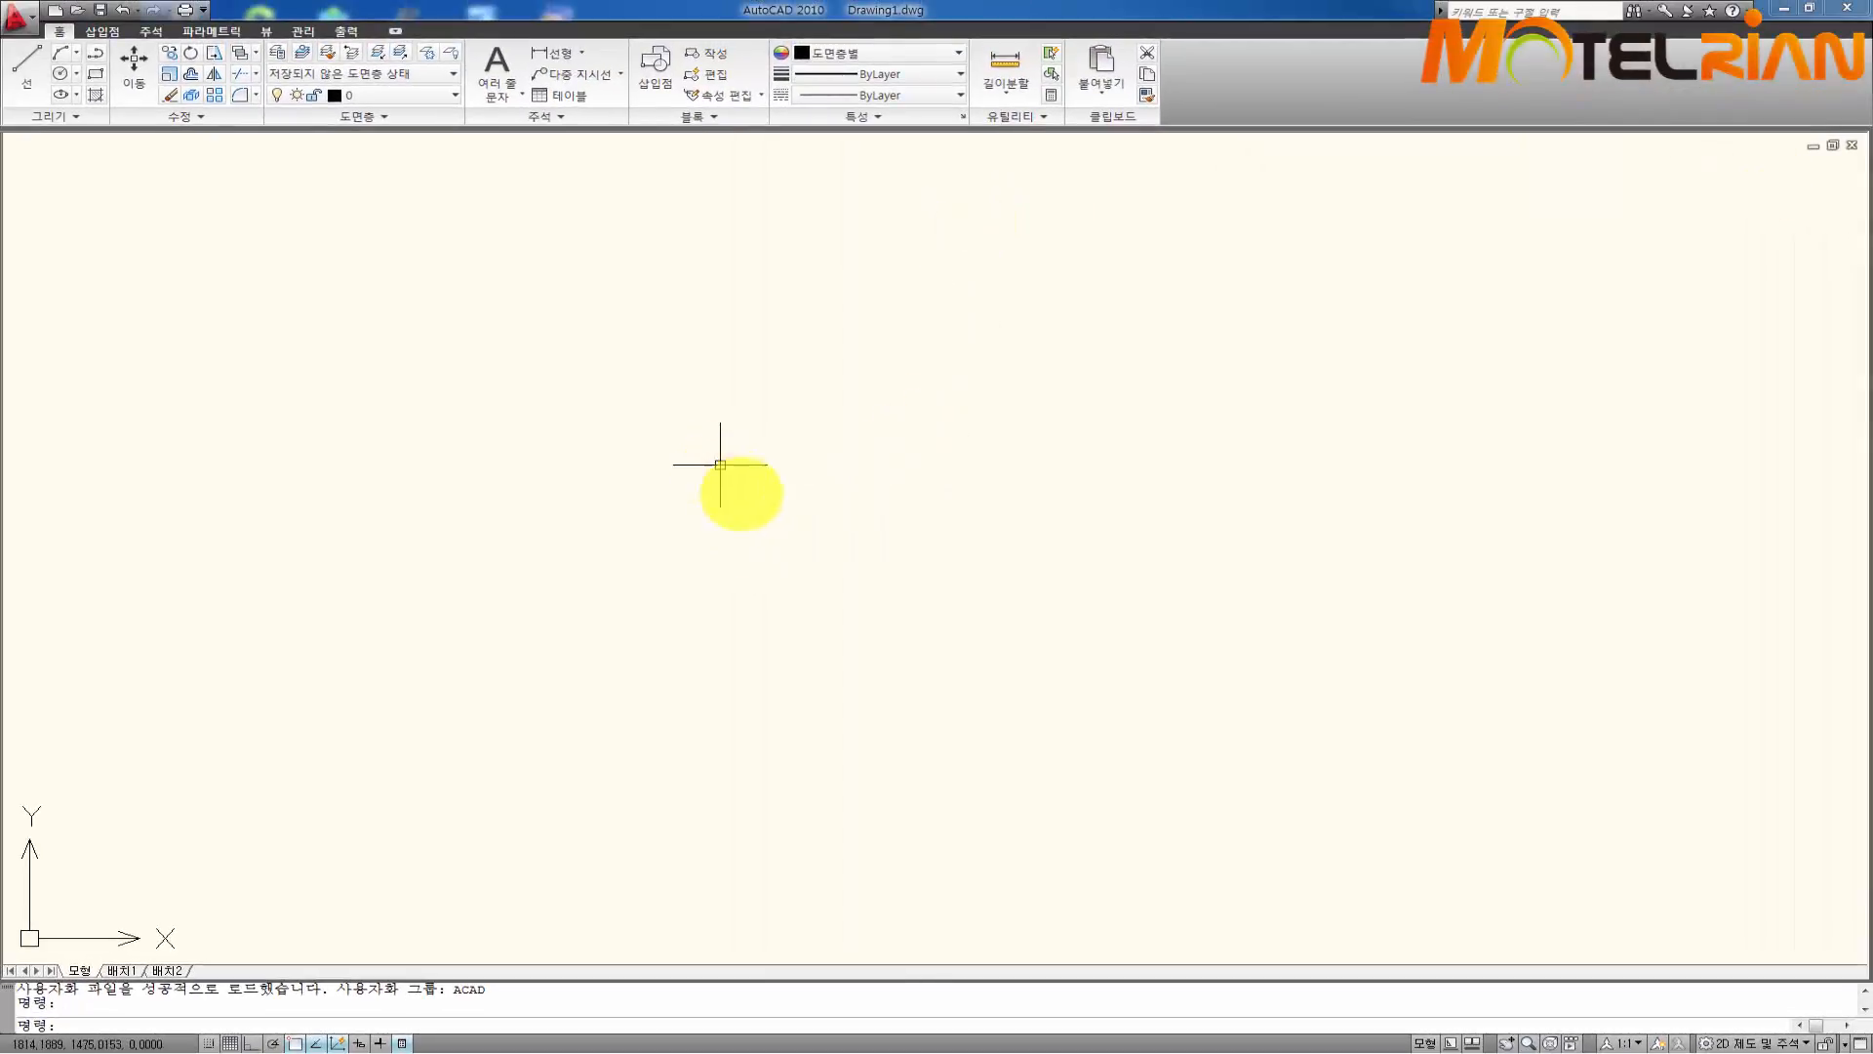
click(1754, 1044)
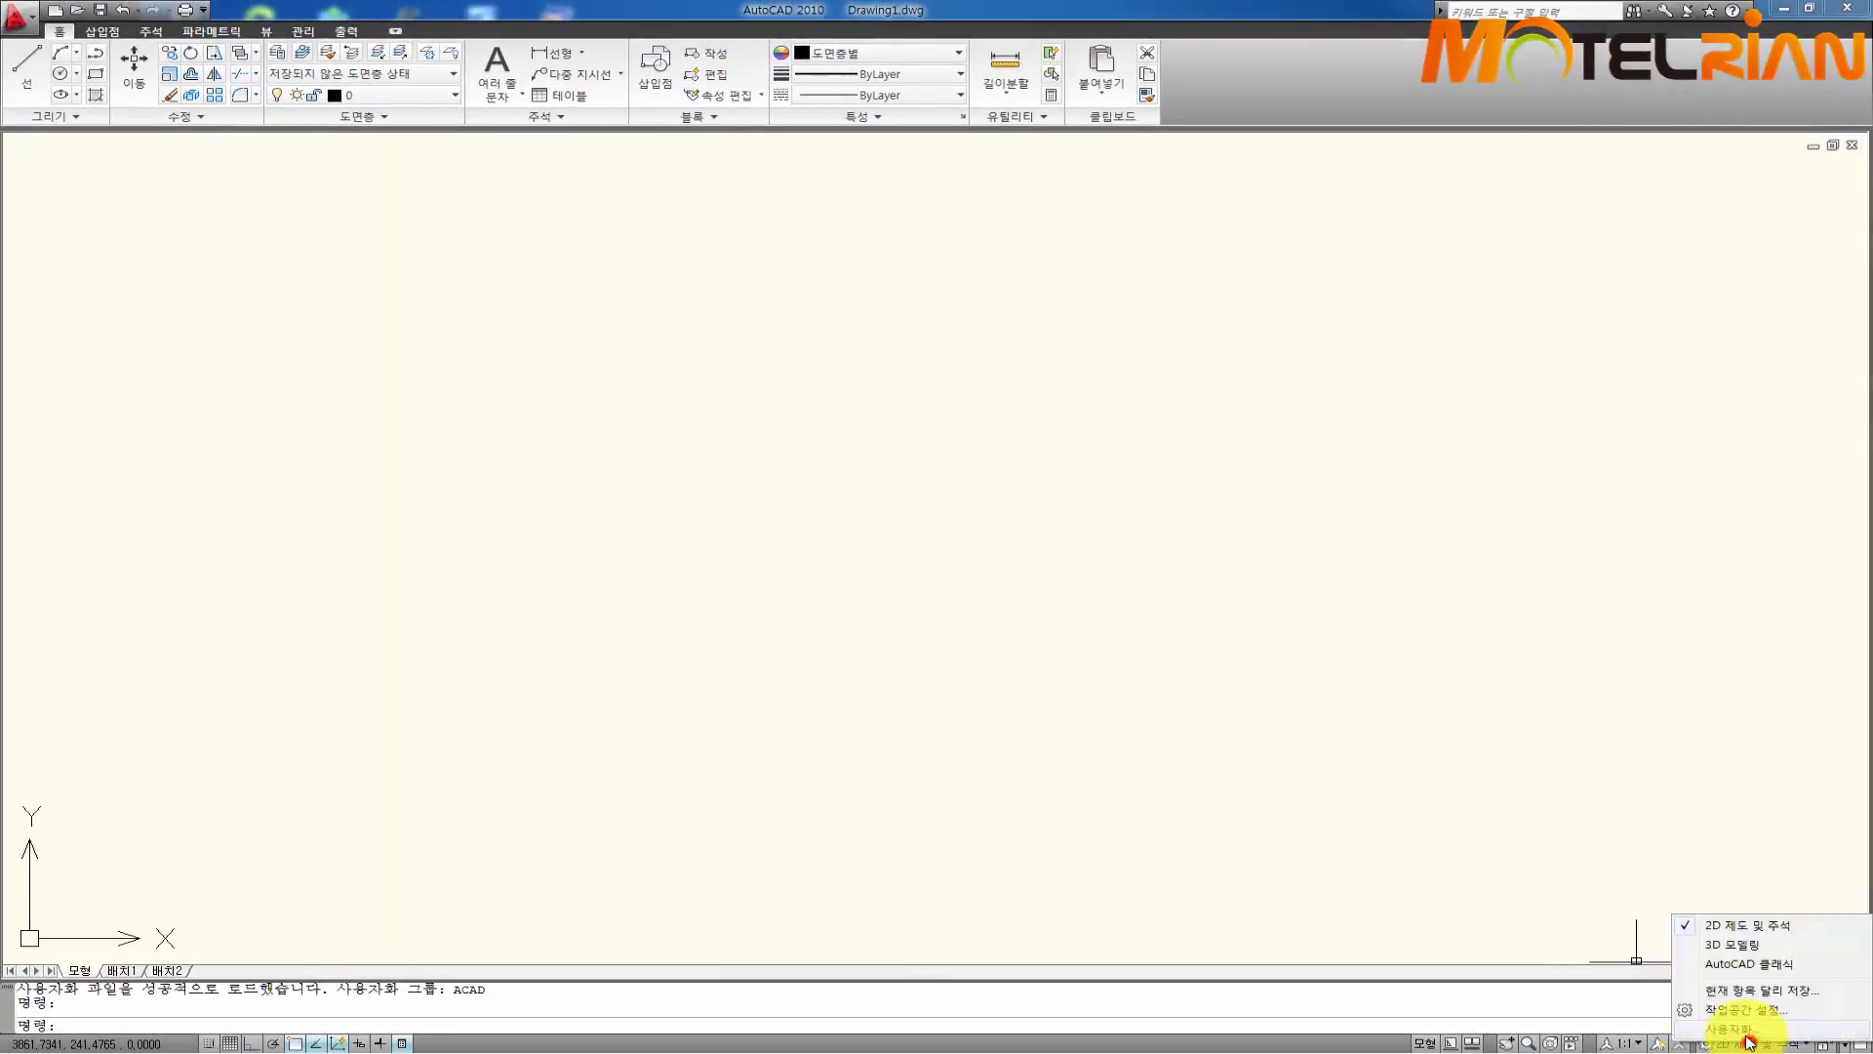
click(1723, 972)
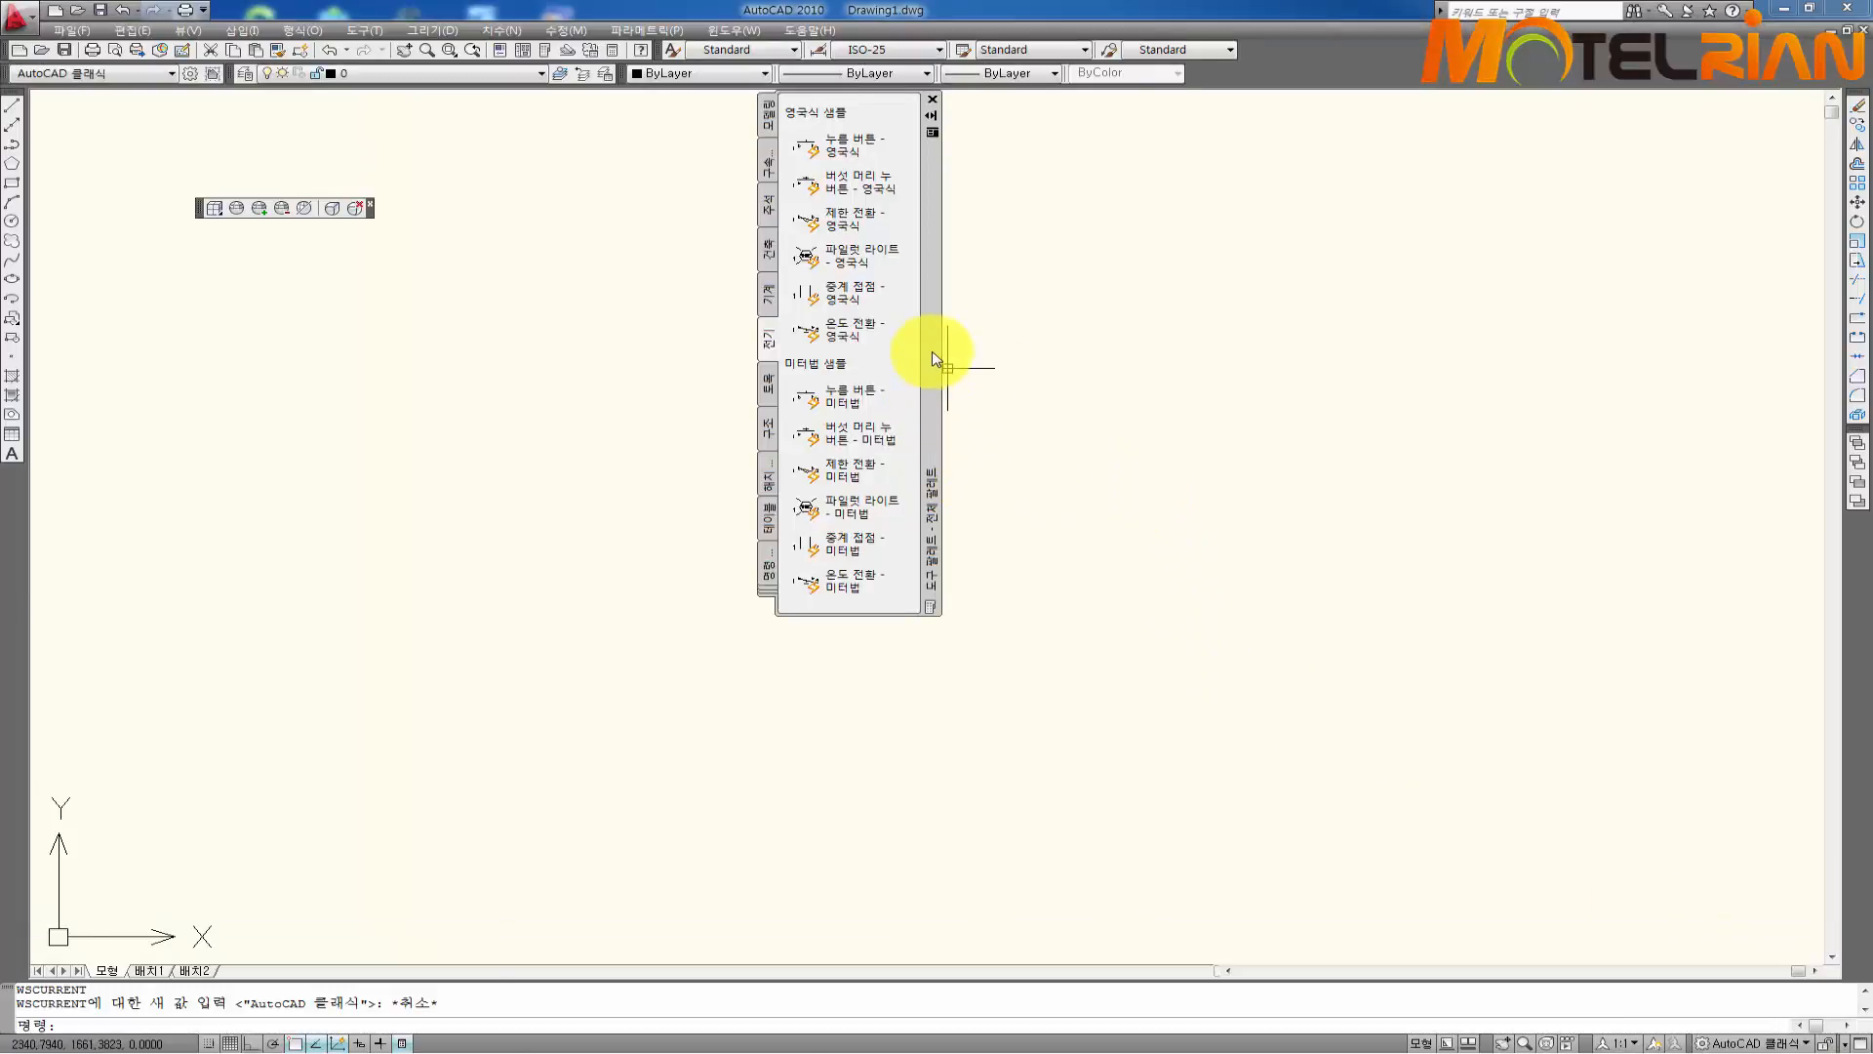
click(935, 104)
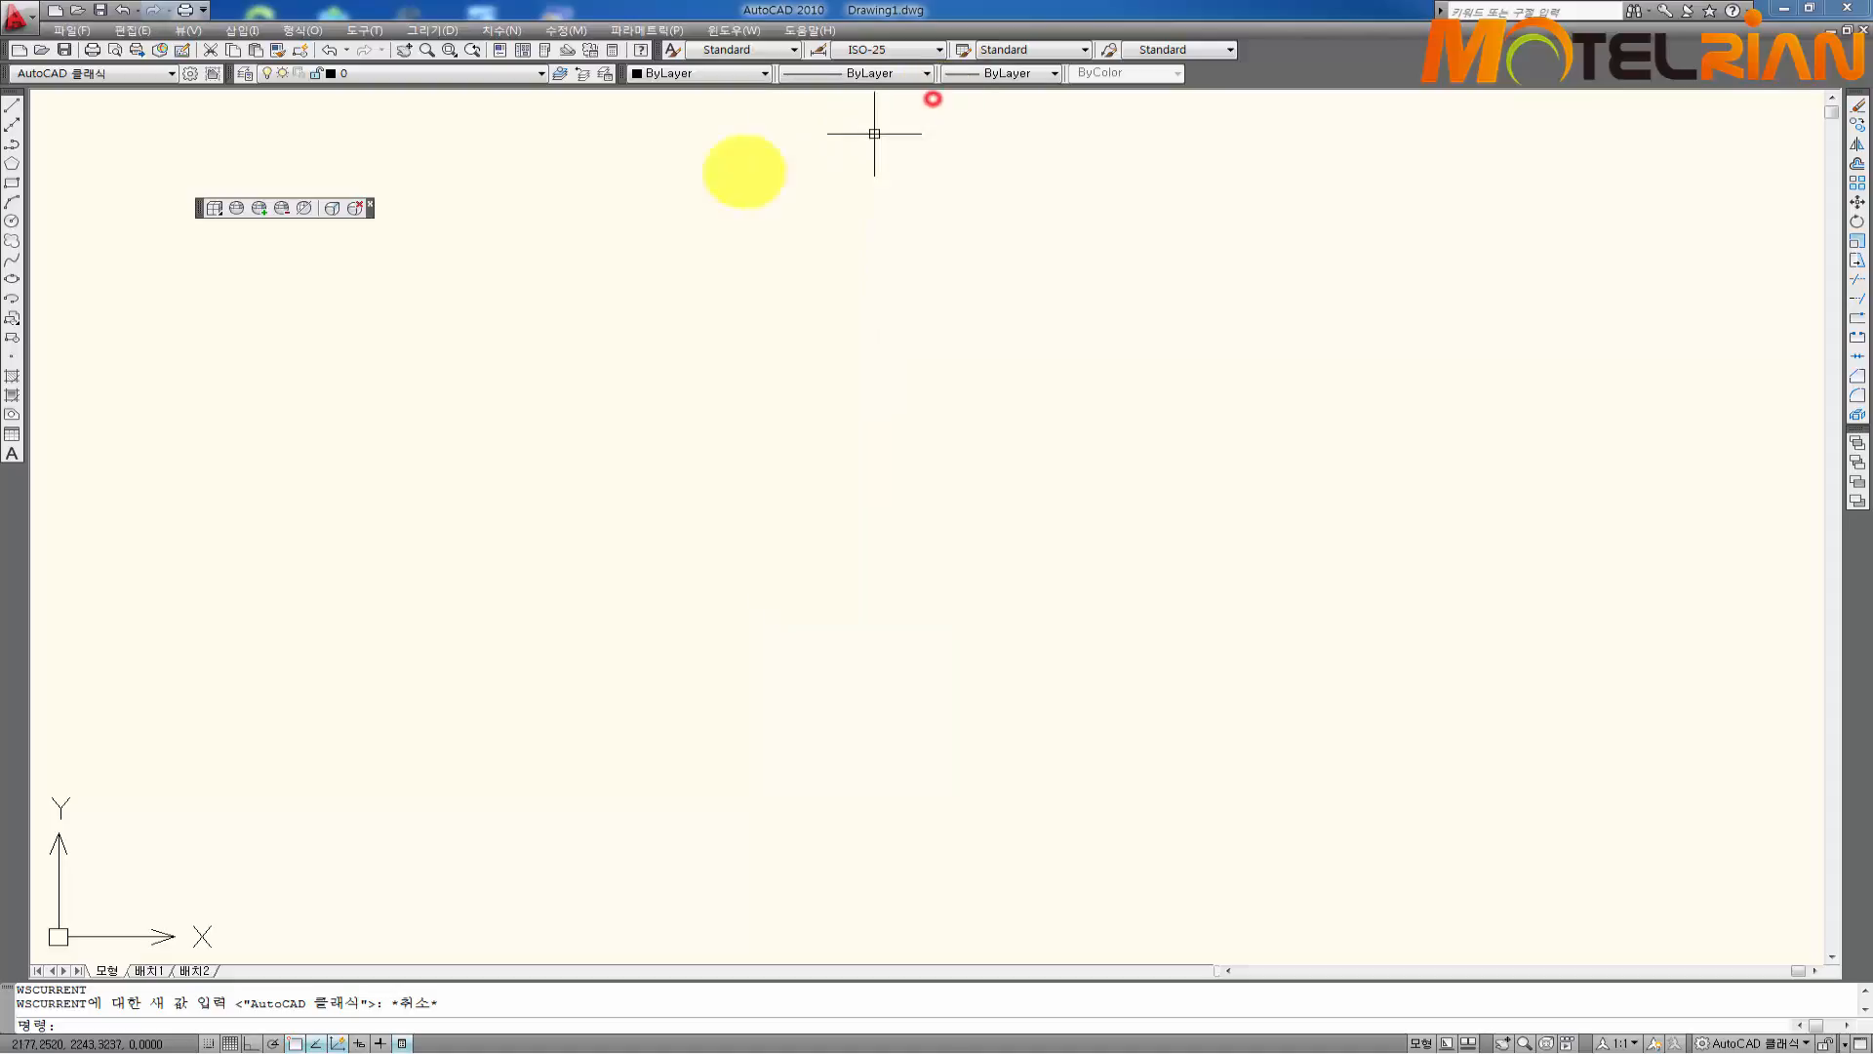
click(370, 200)
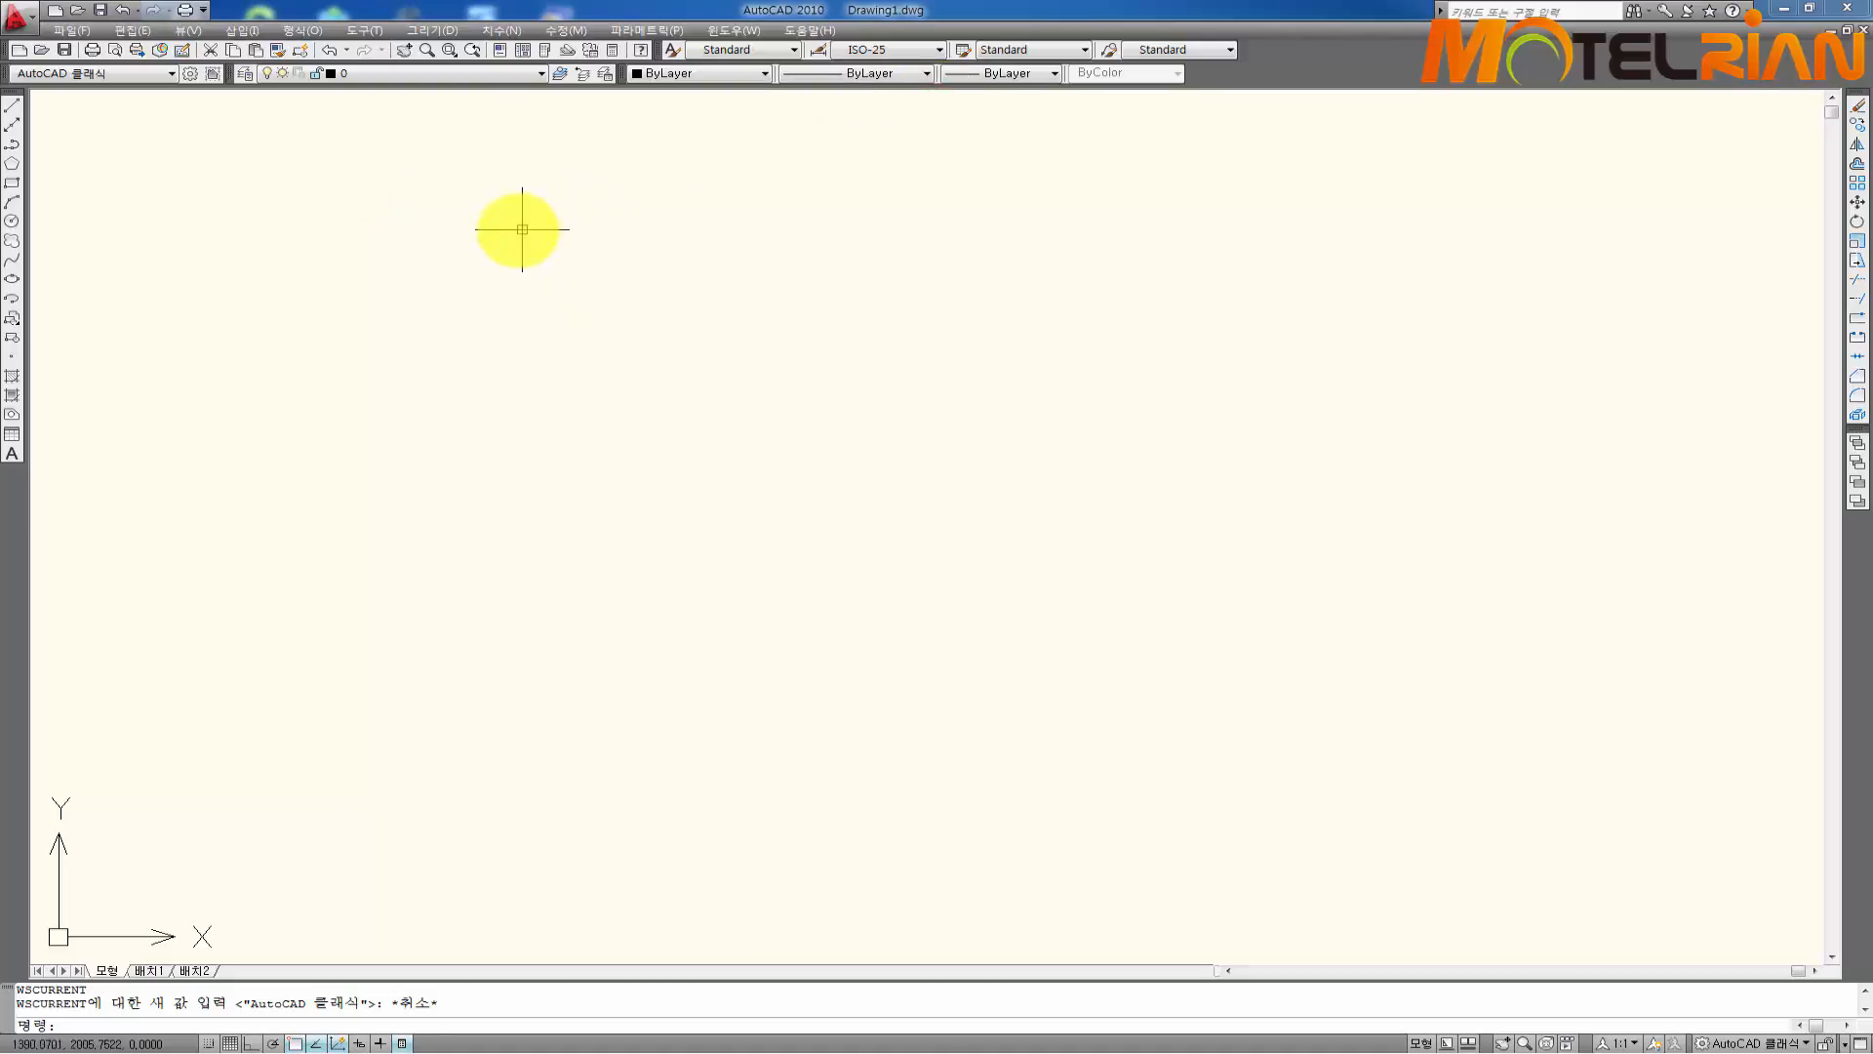
In the display options, disable the layout printable area, the paper background and viewport creation in new layouts
click(366, 31)
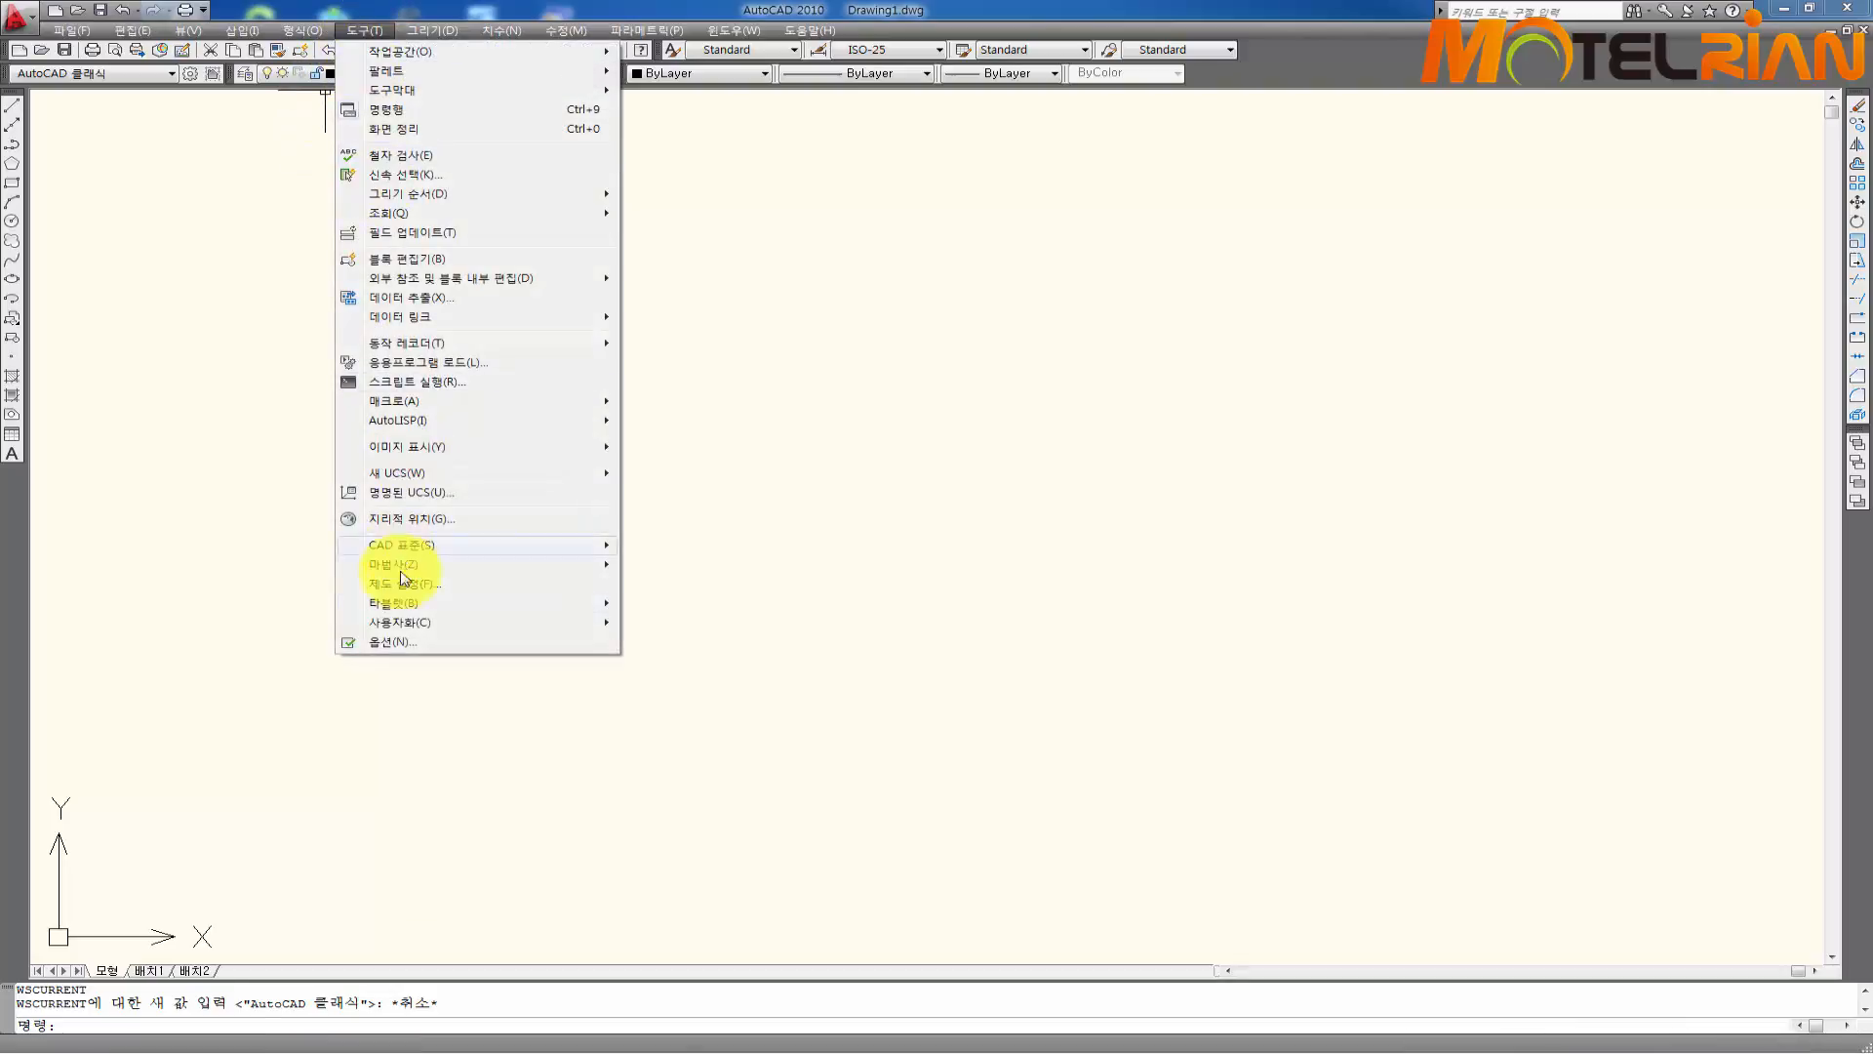
click(400, 643)
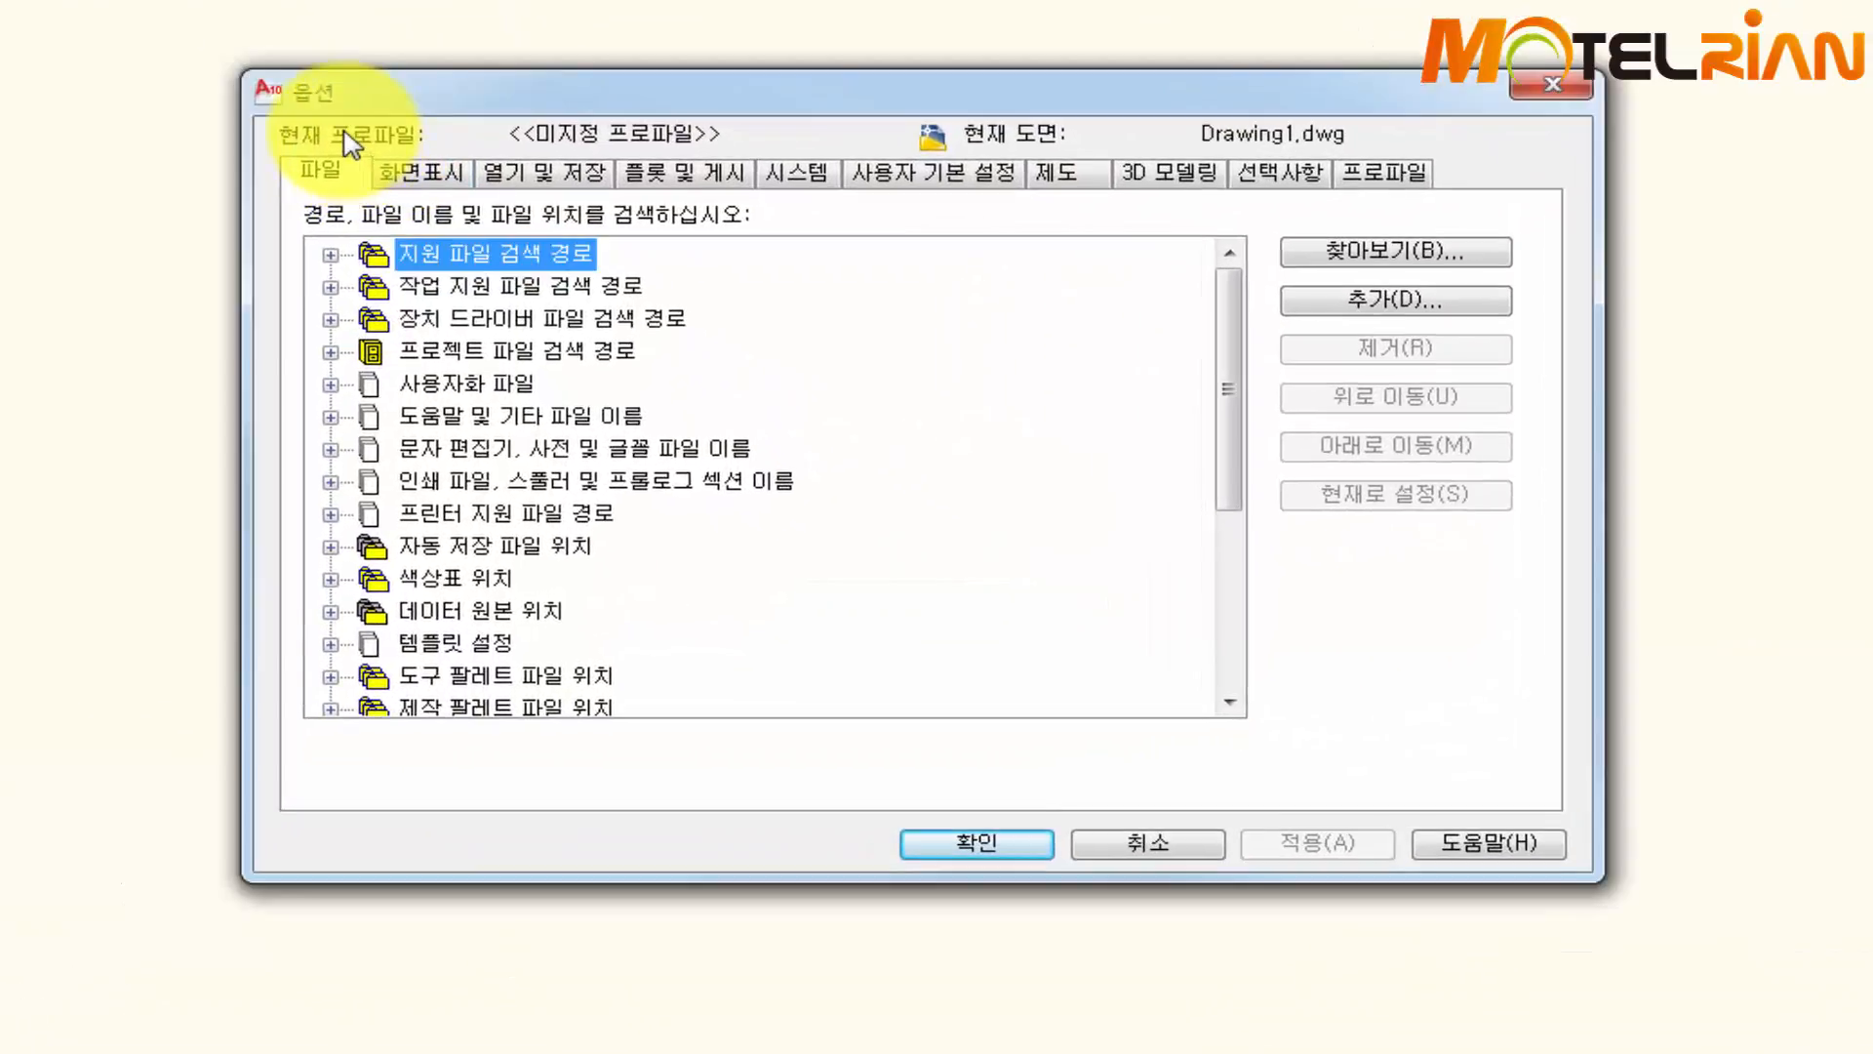
click(425, 173)
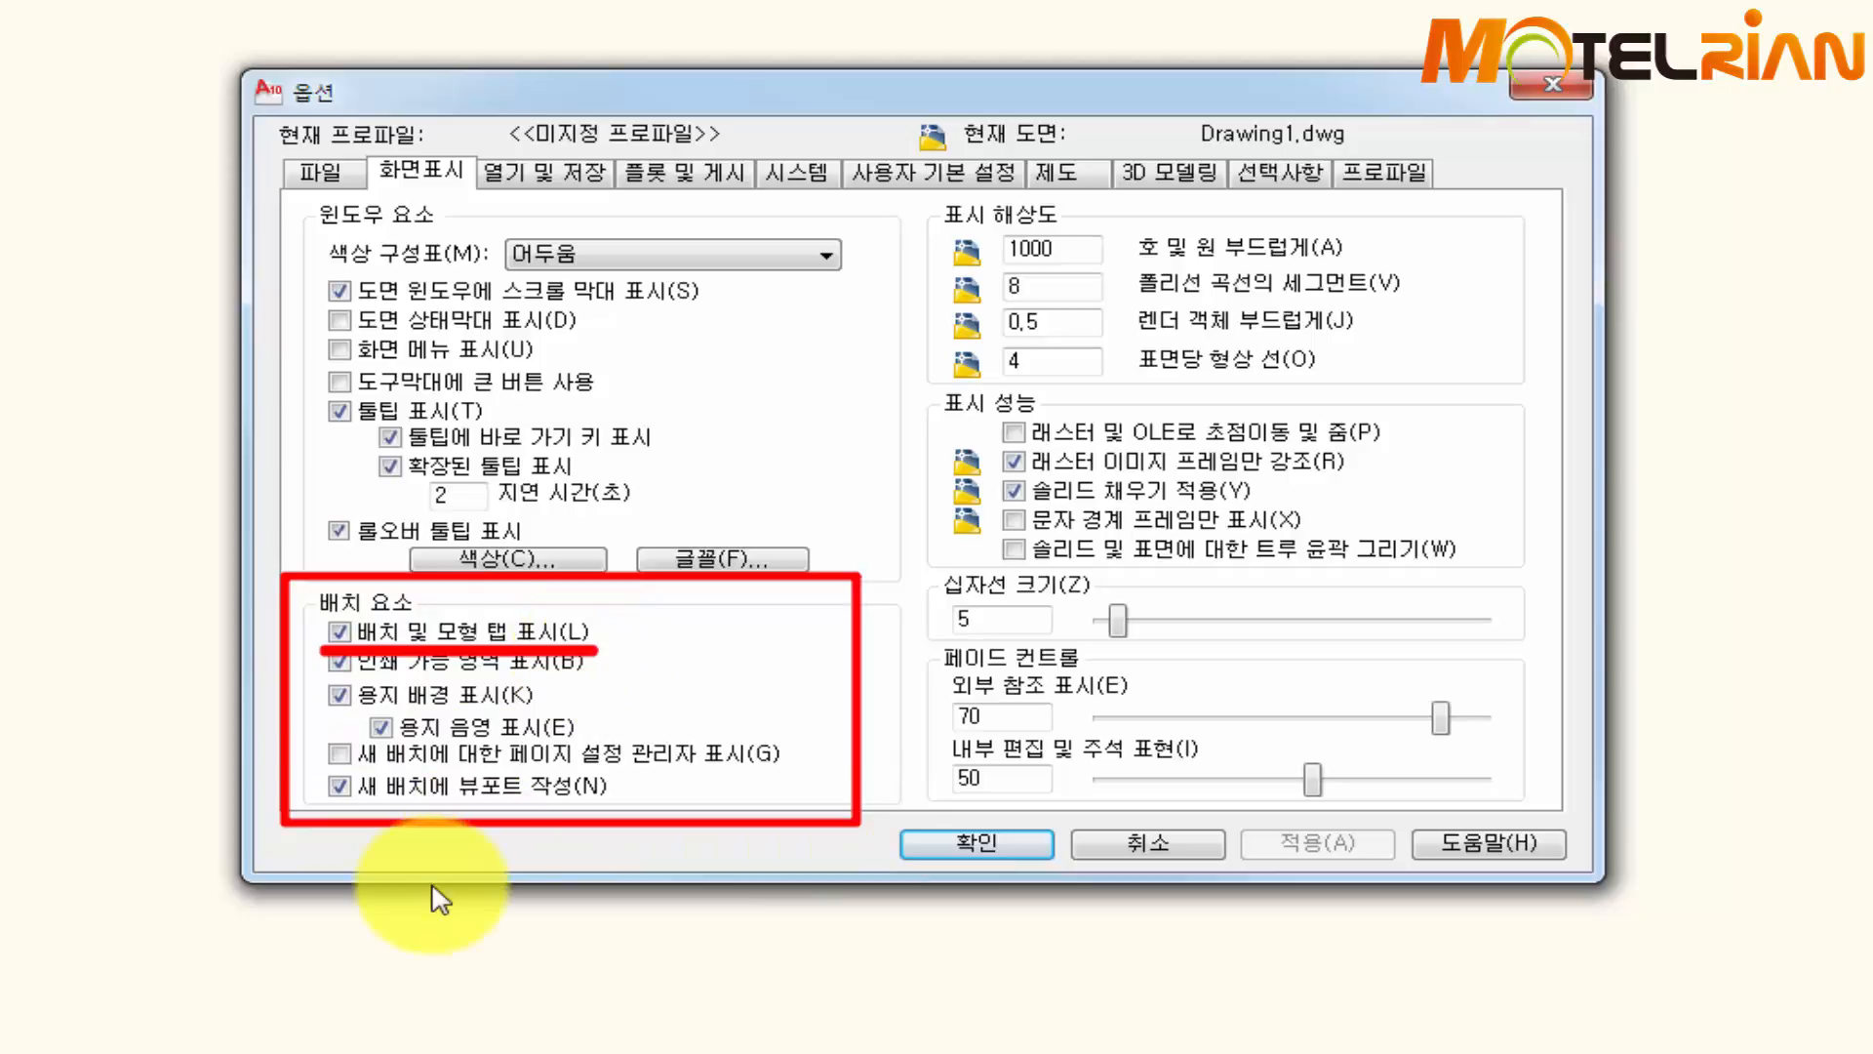
key(Escape)
click(344, 659)
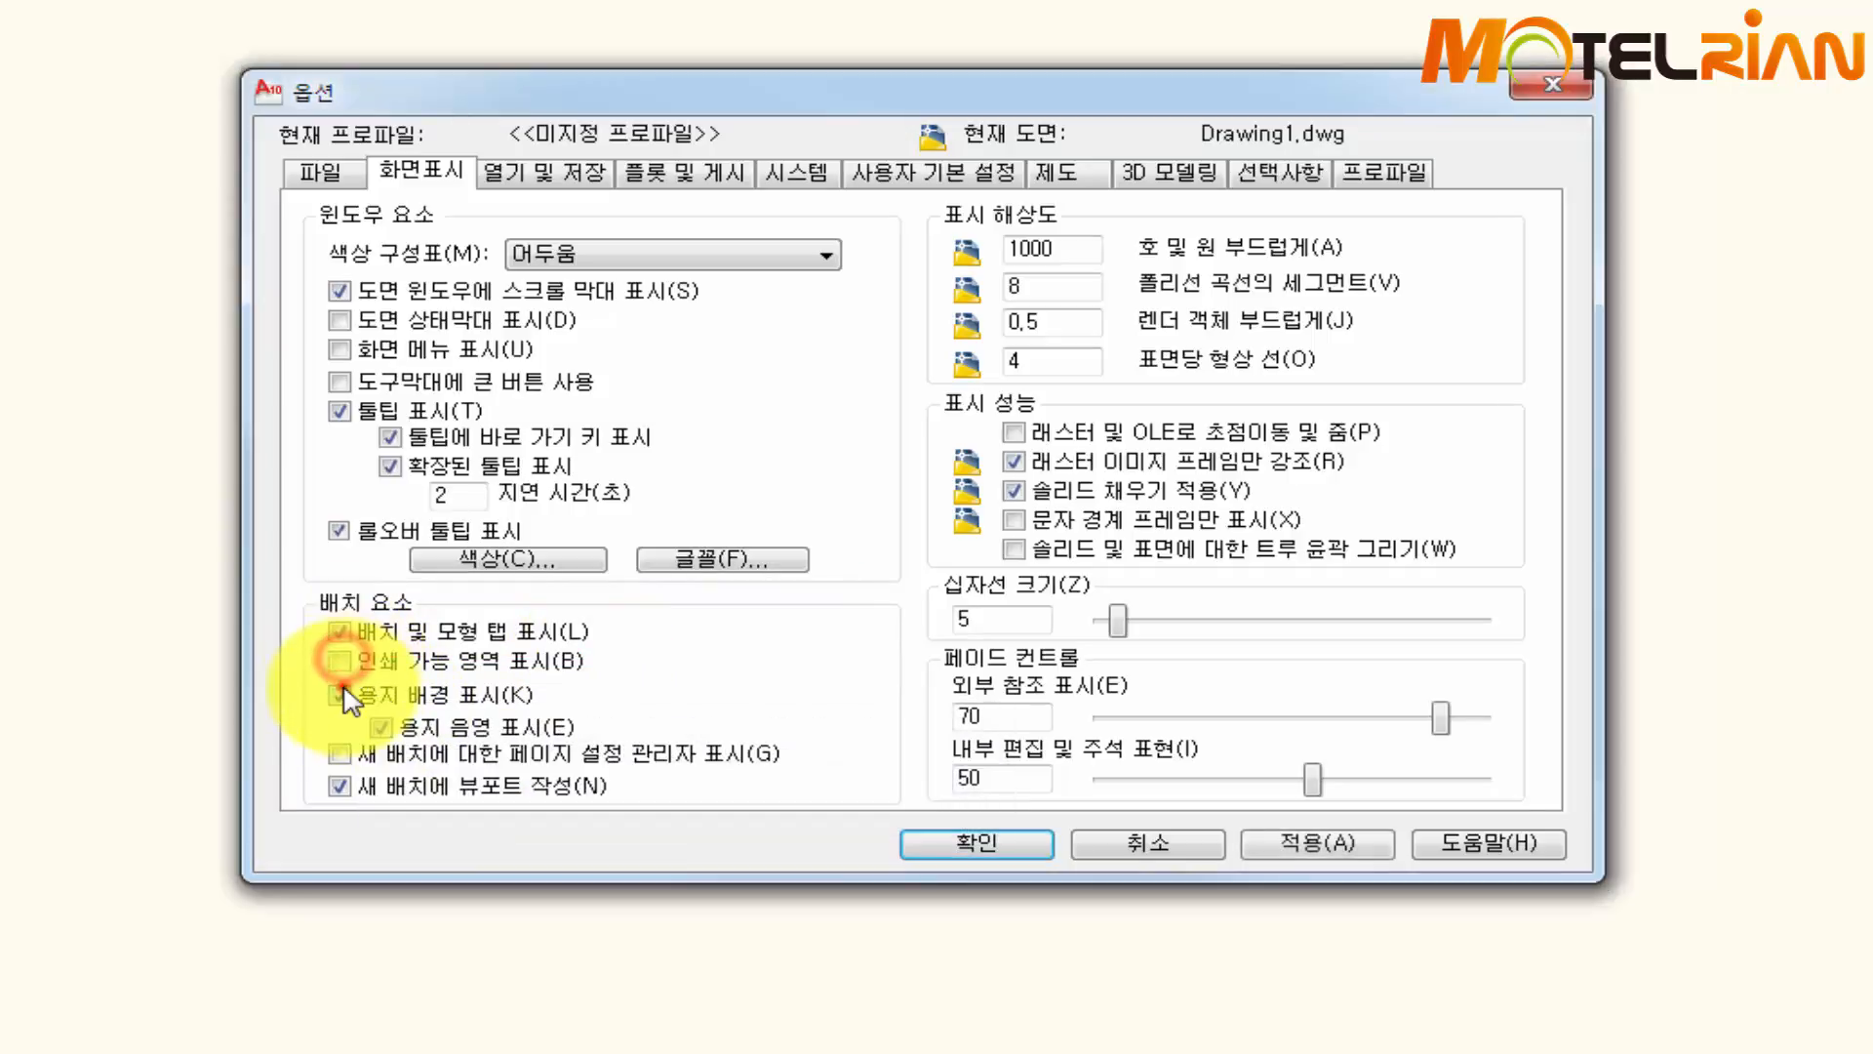
click(340, 695)
click(340, 785)
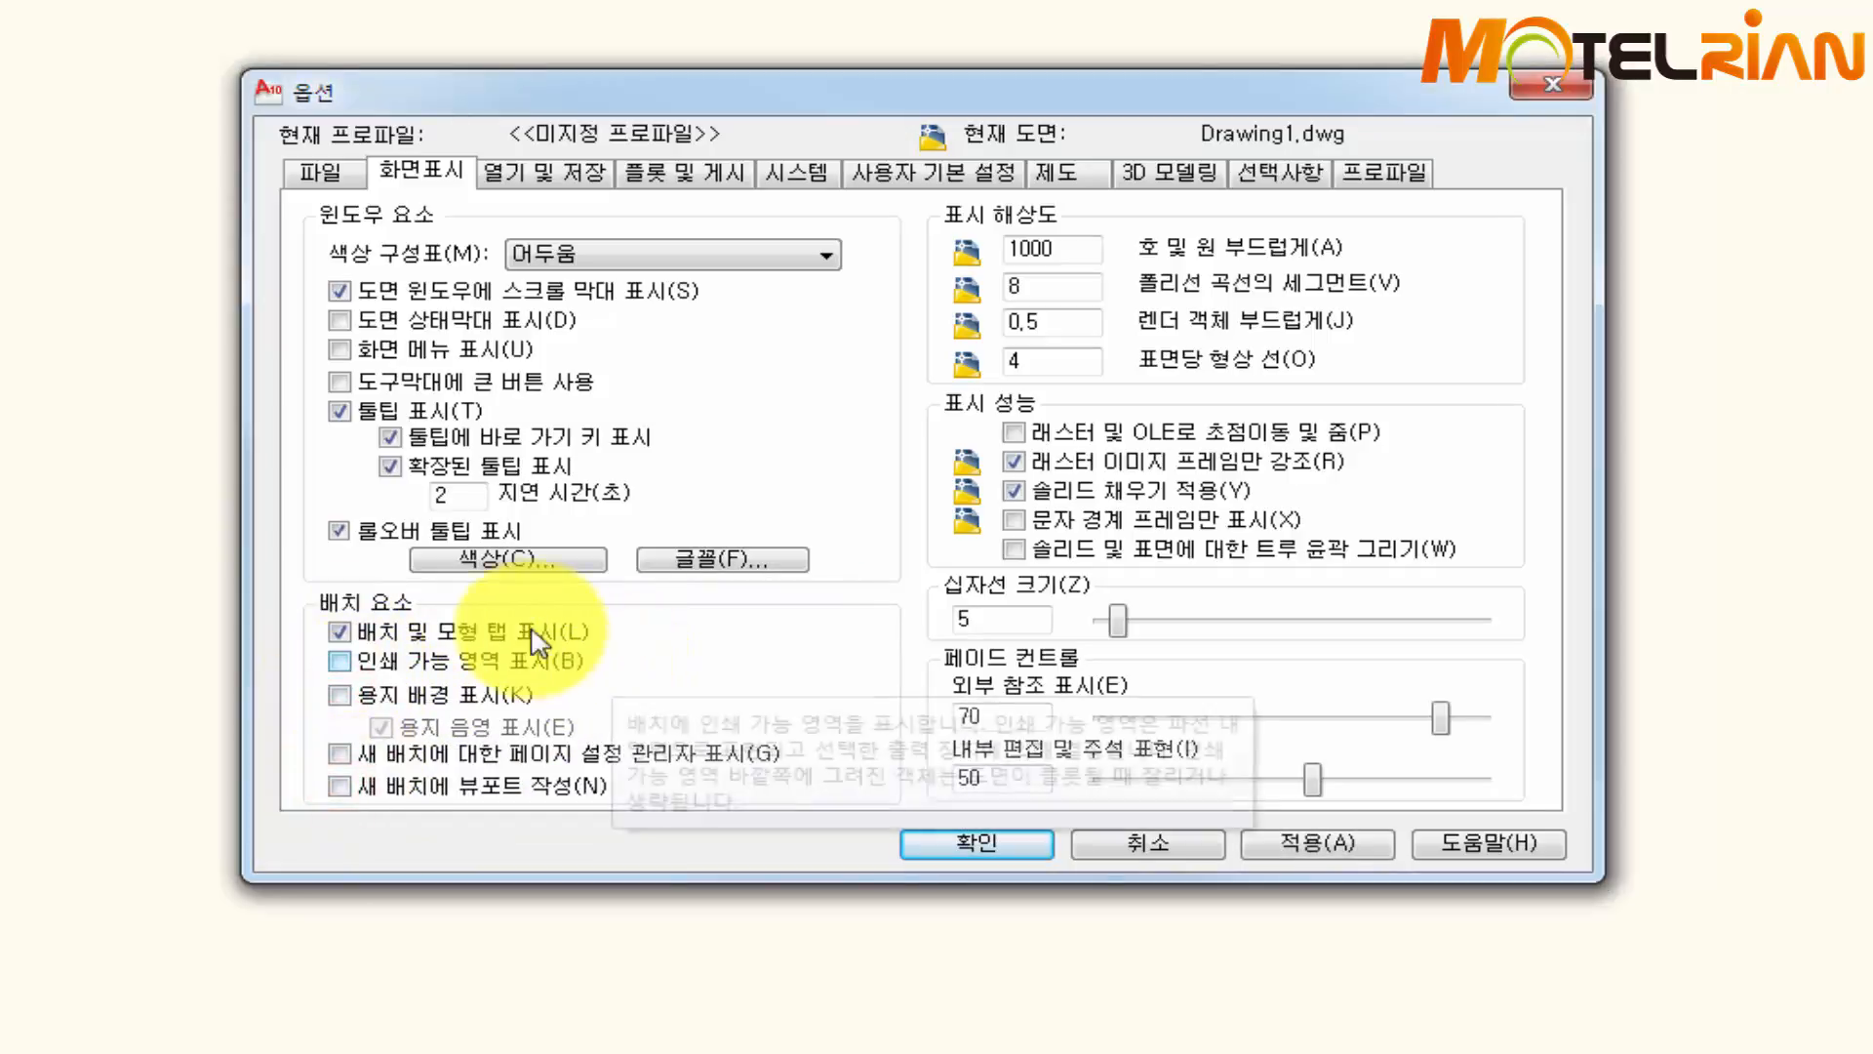
Set the uniform background colour of 2D model space to black (검은색) in the drawing window colours
drag(382, 527, 572, 585)
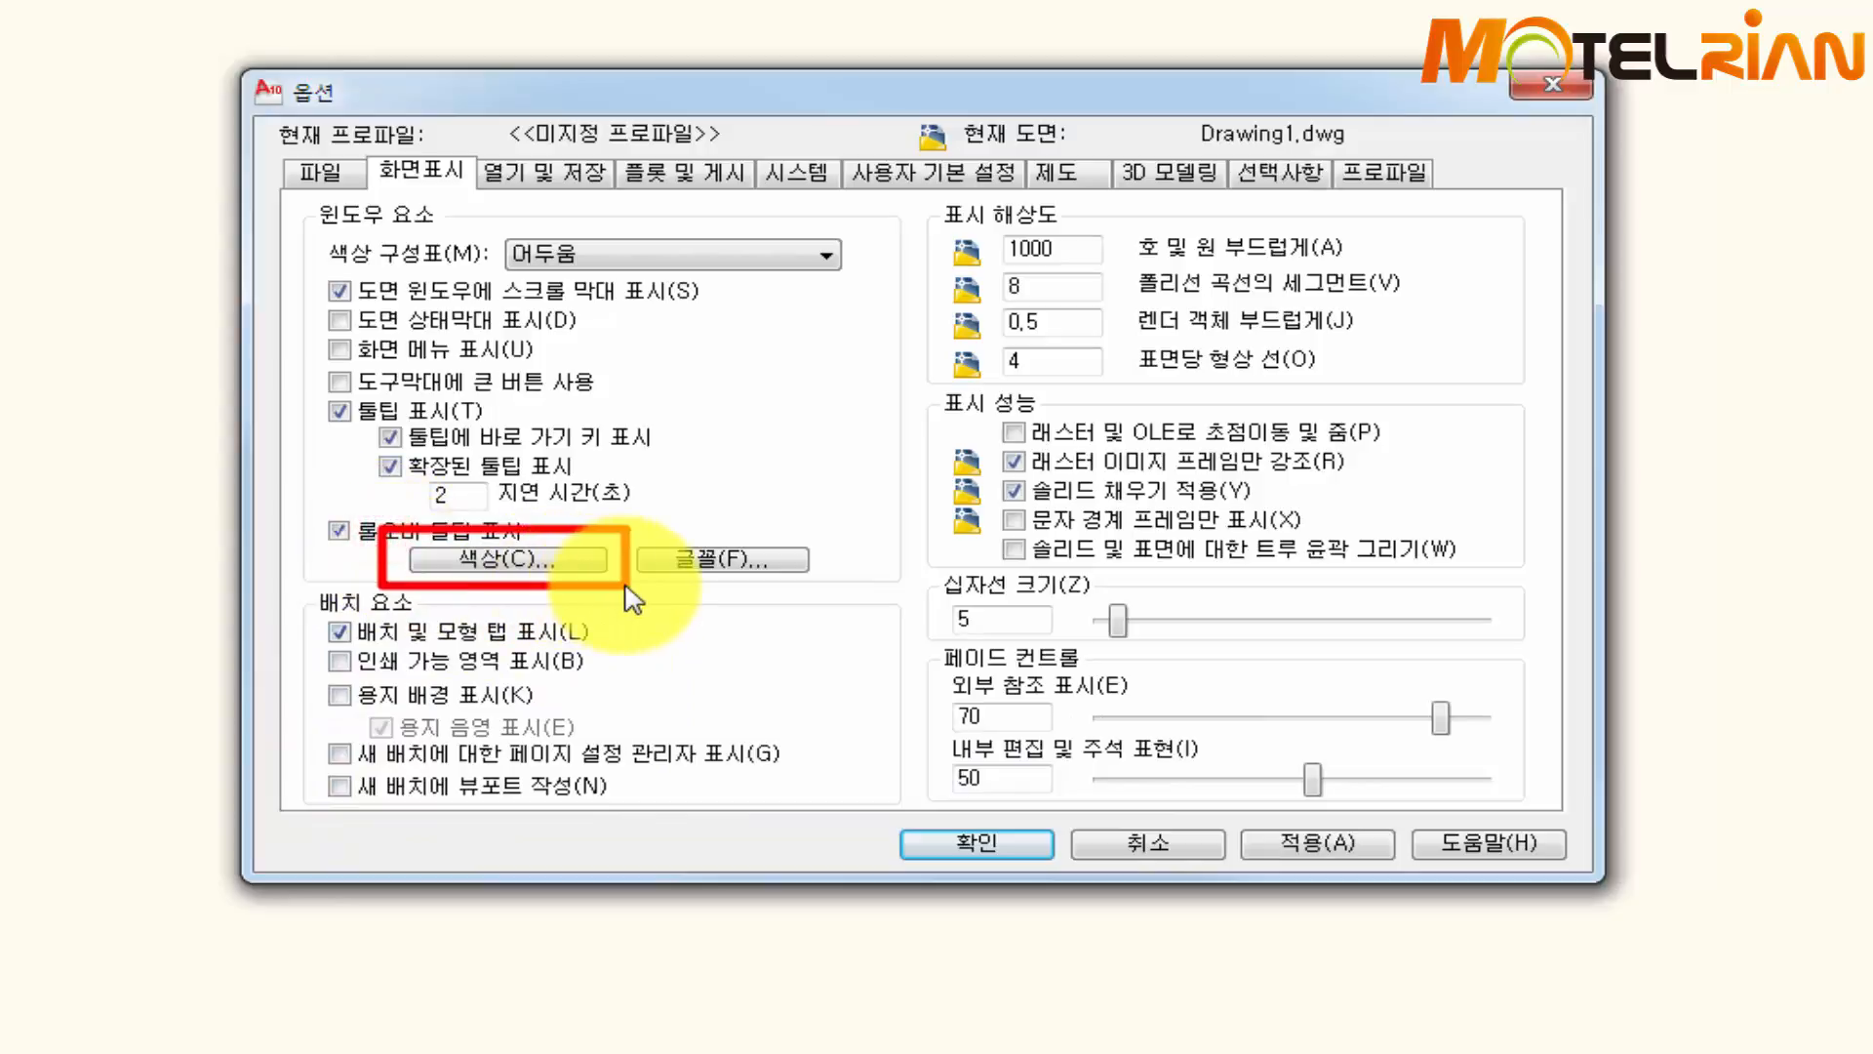
key(Escape)
click(541, 564)
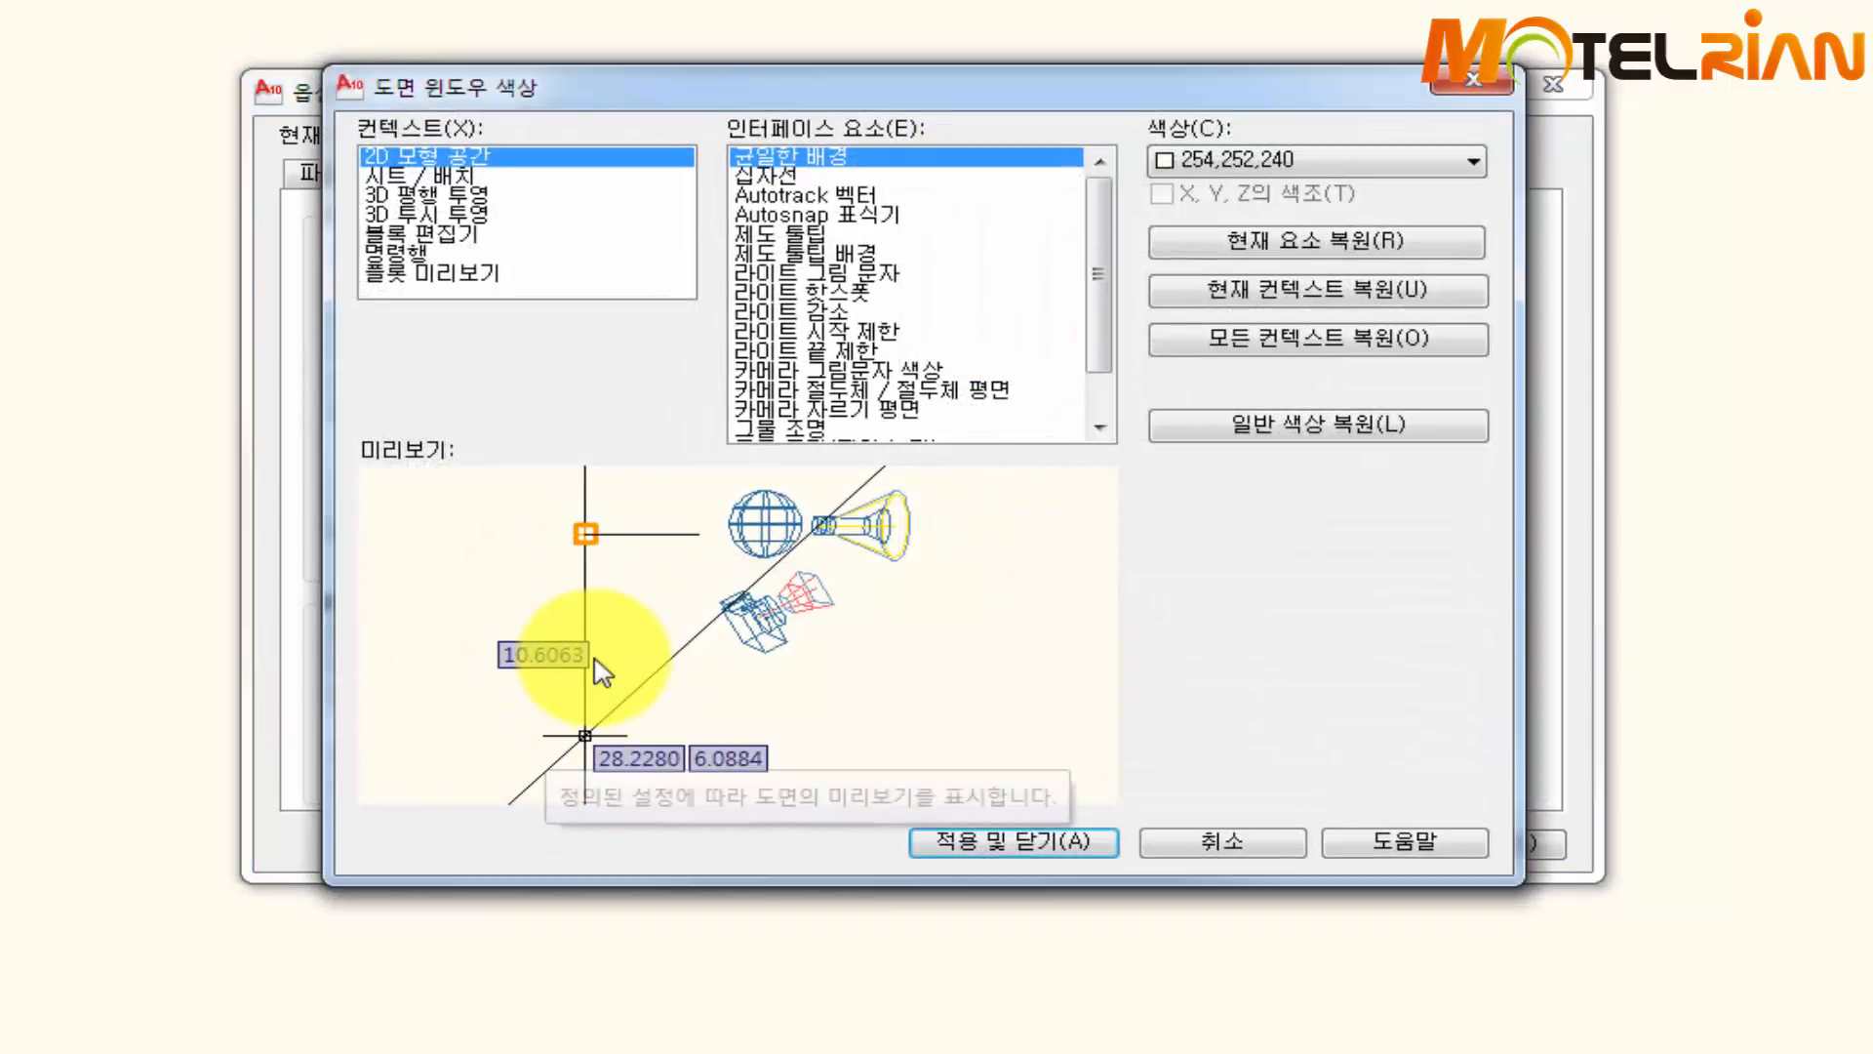
click(1317, 160)
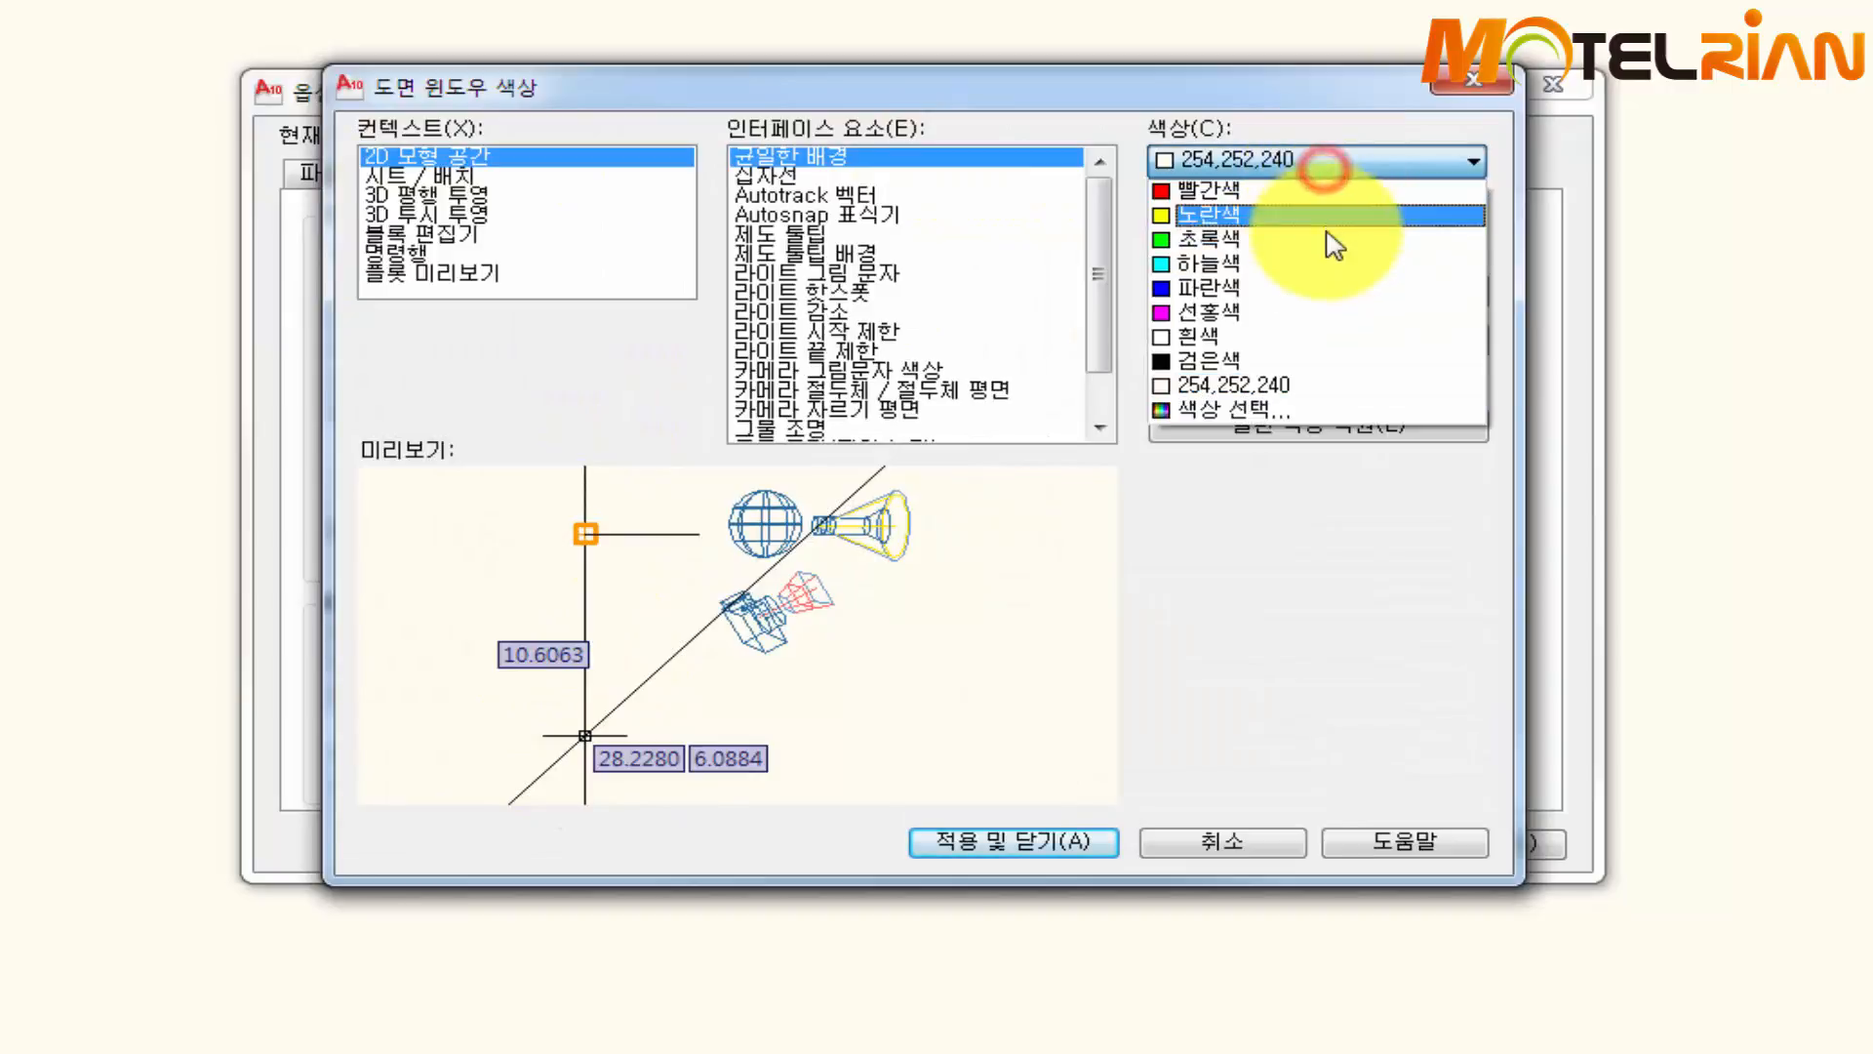
click(1317, 360)
Set the sheet/layout background colour to black and apply the changed options
click(507, 177)
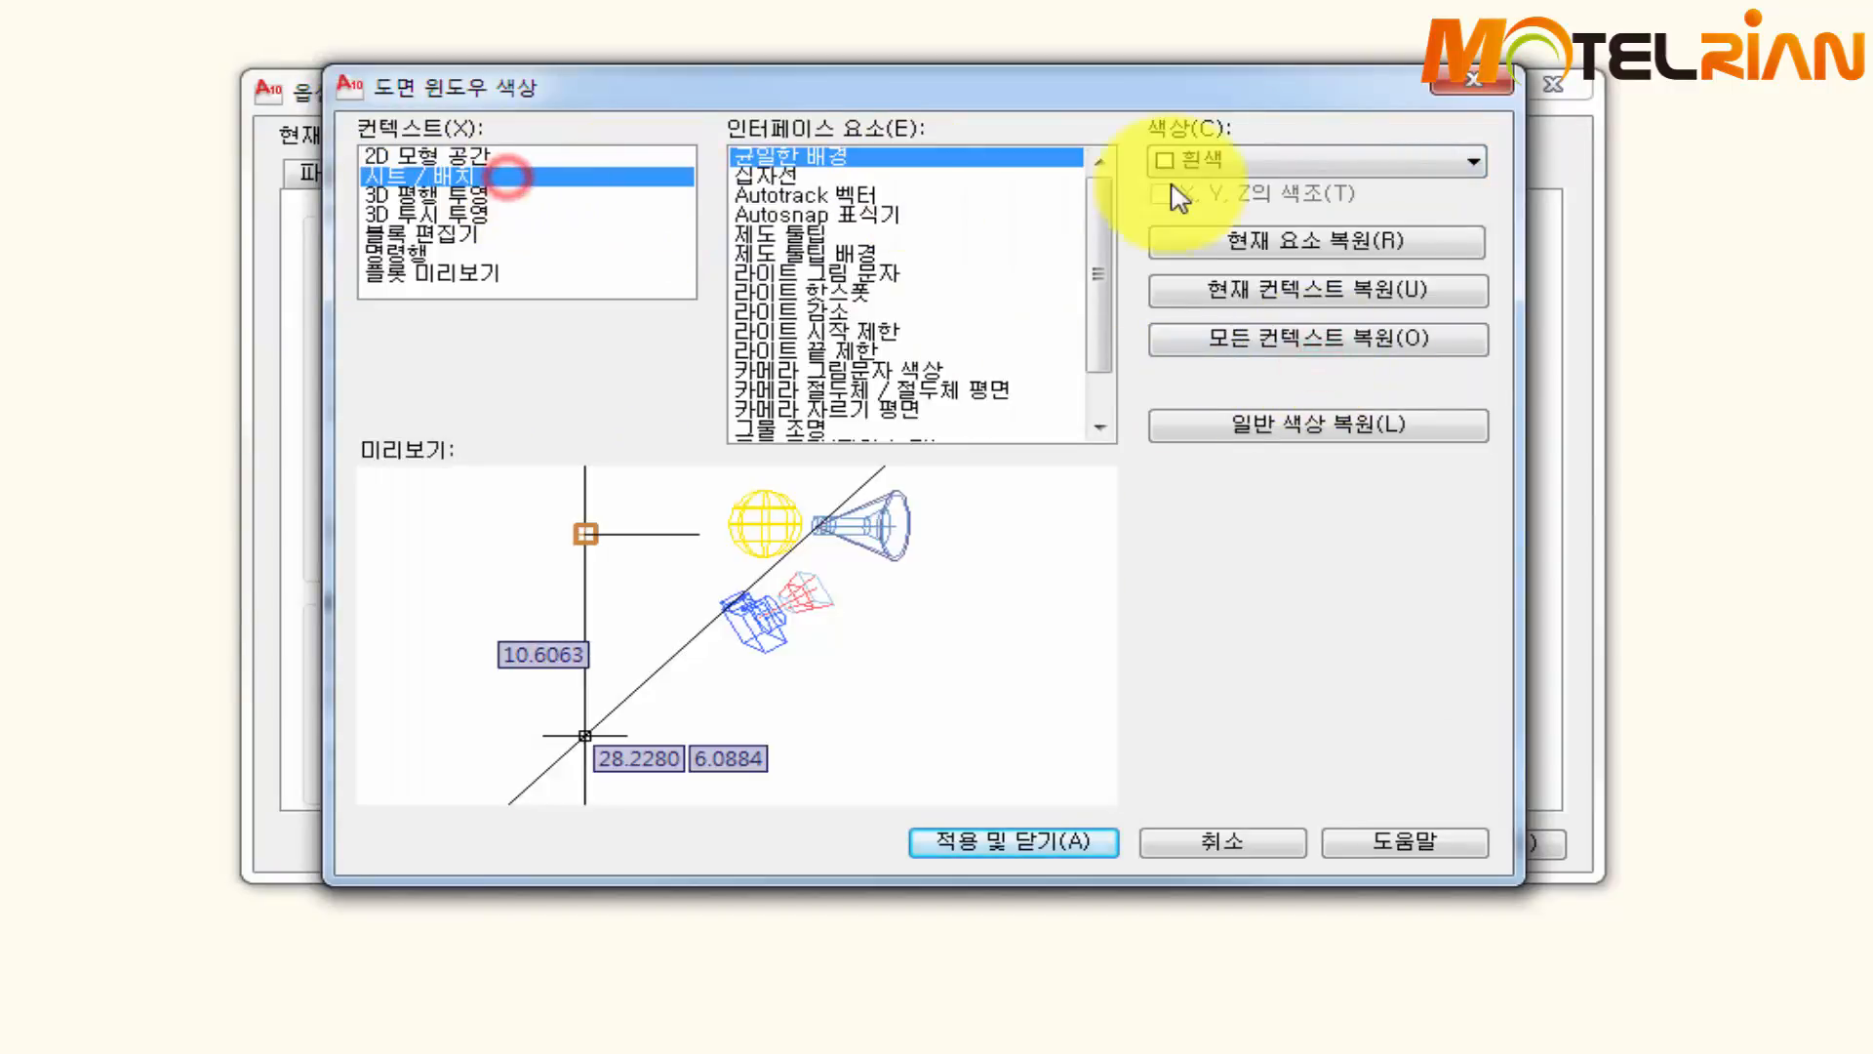
click(1272, 166)
click(1257, 362)
click(966, 847)
click(1318, 841)
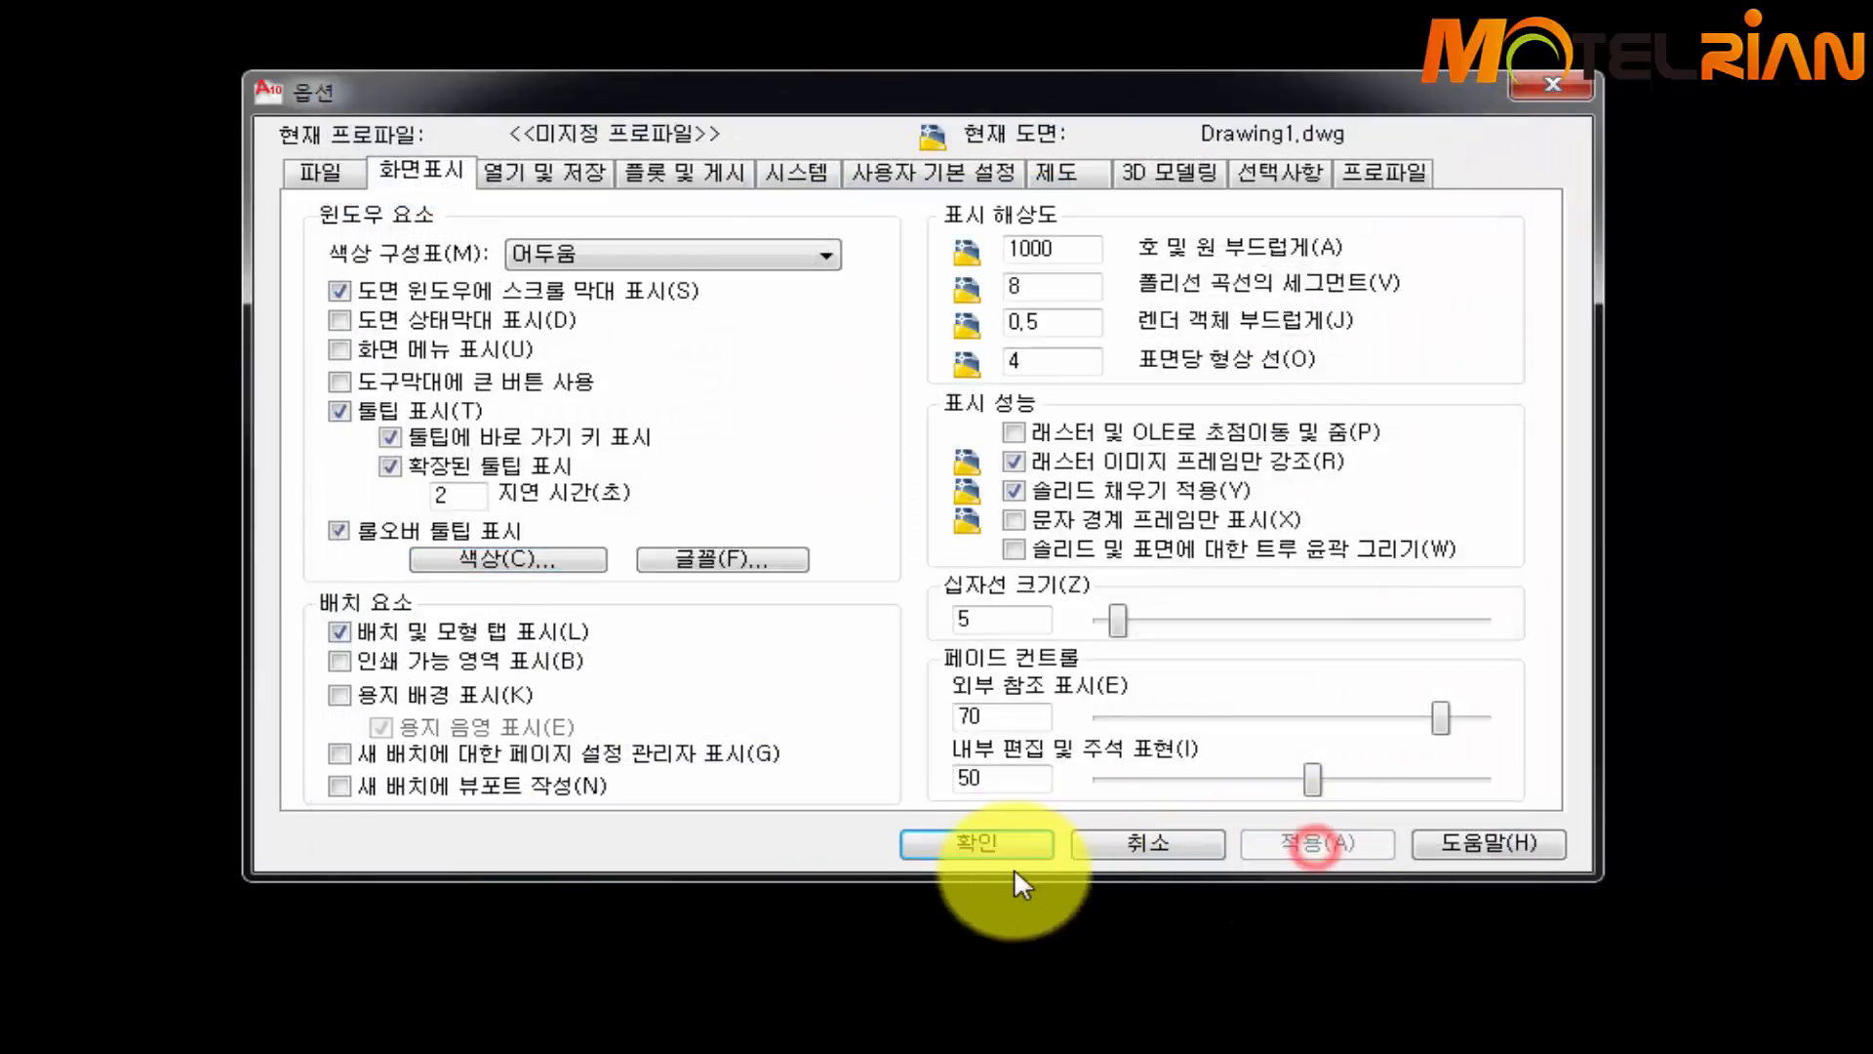
click(977, 841)
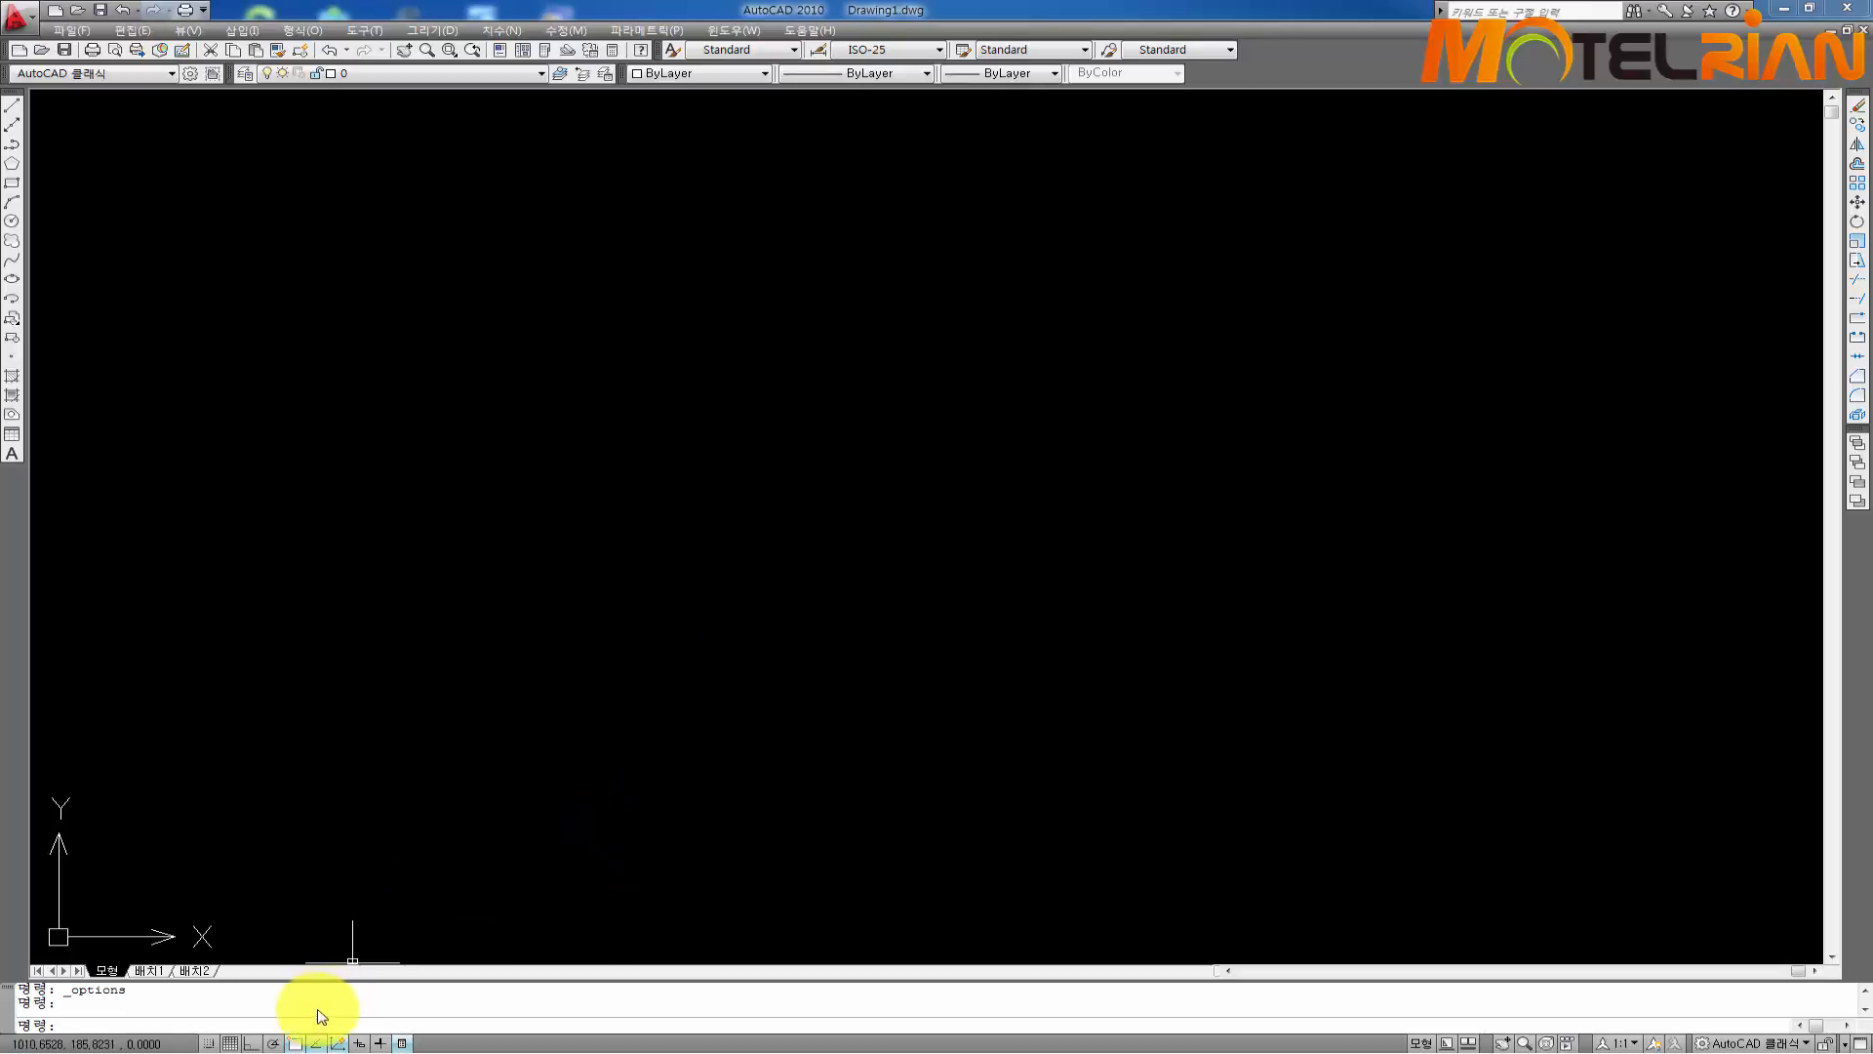
Turn on ortho mode and dynamic input, and set the model space limits from 0,0 to 297,210
click(252, 1042)
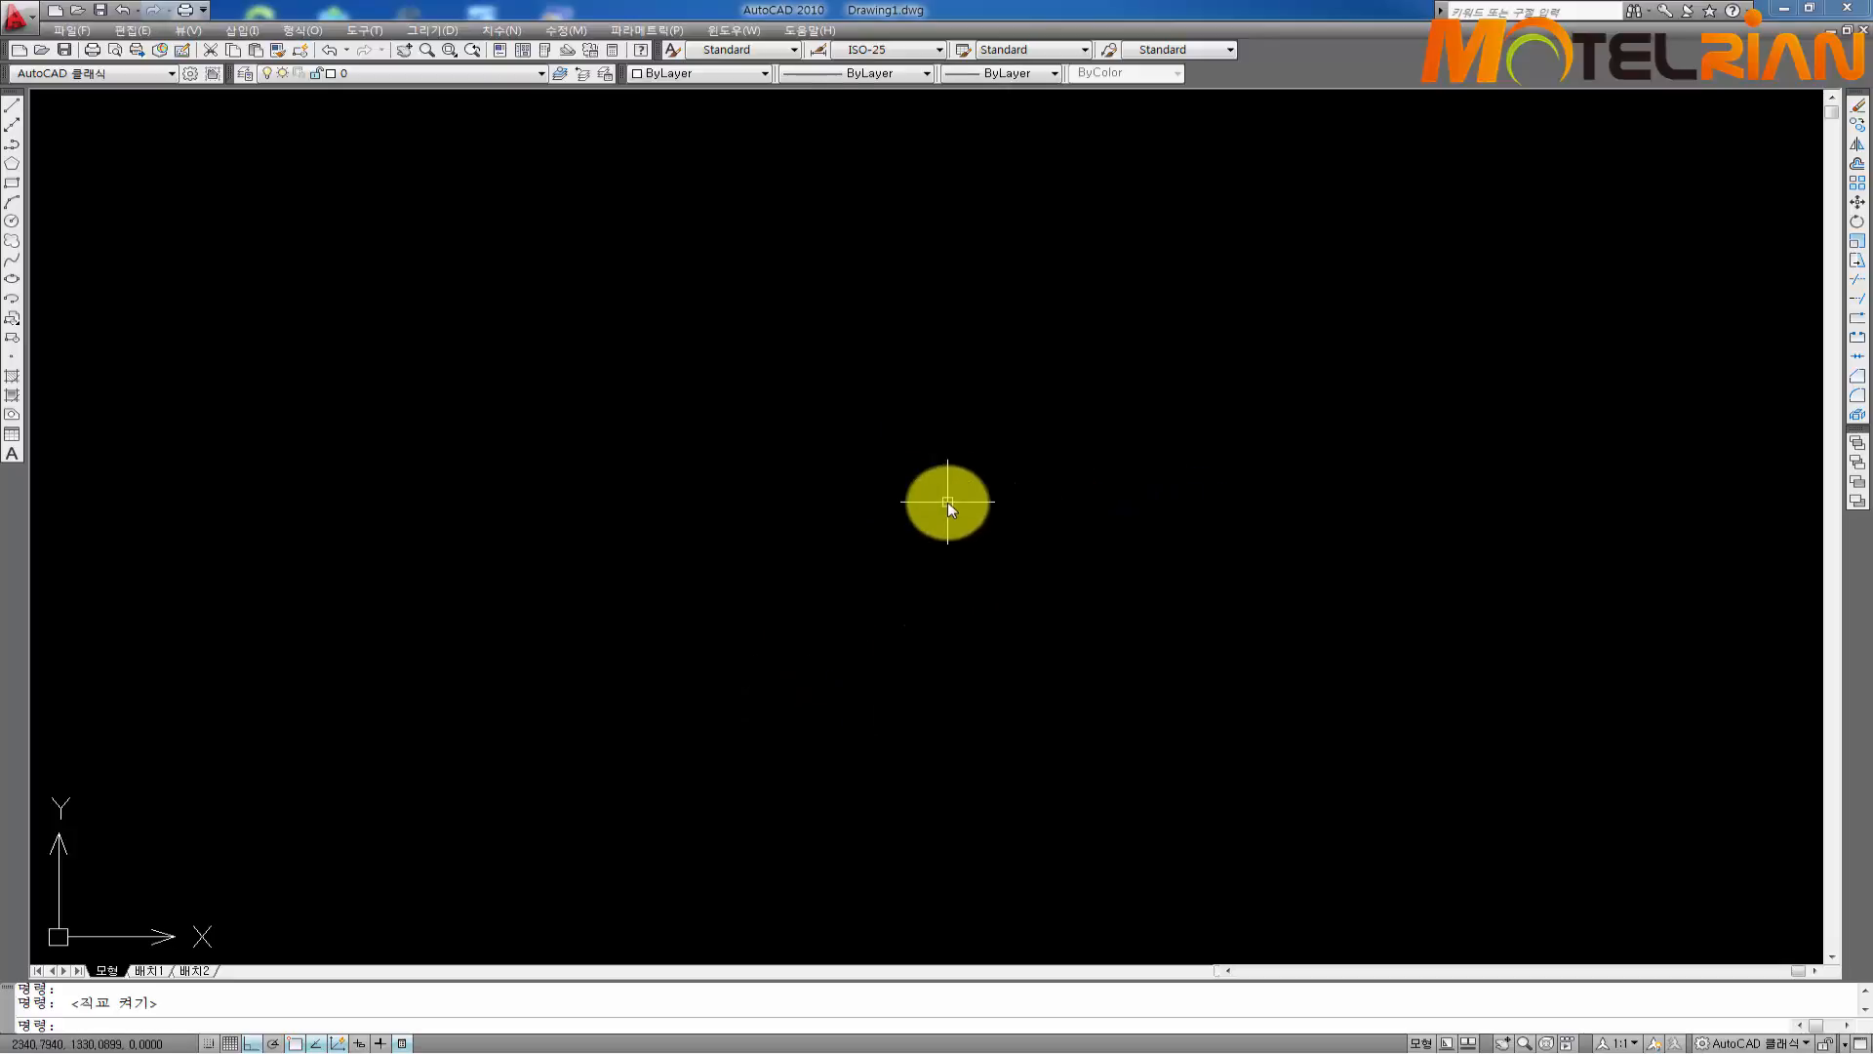
text(limit)
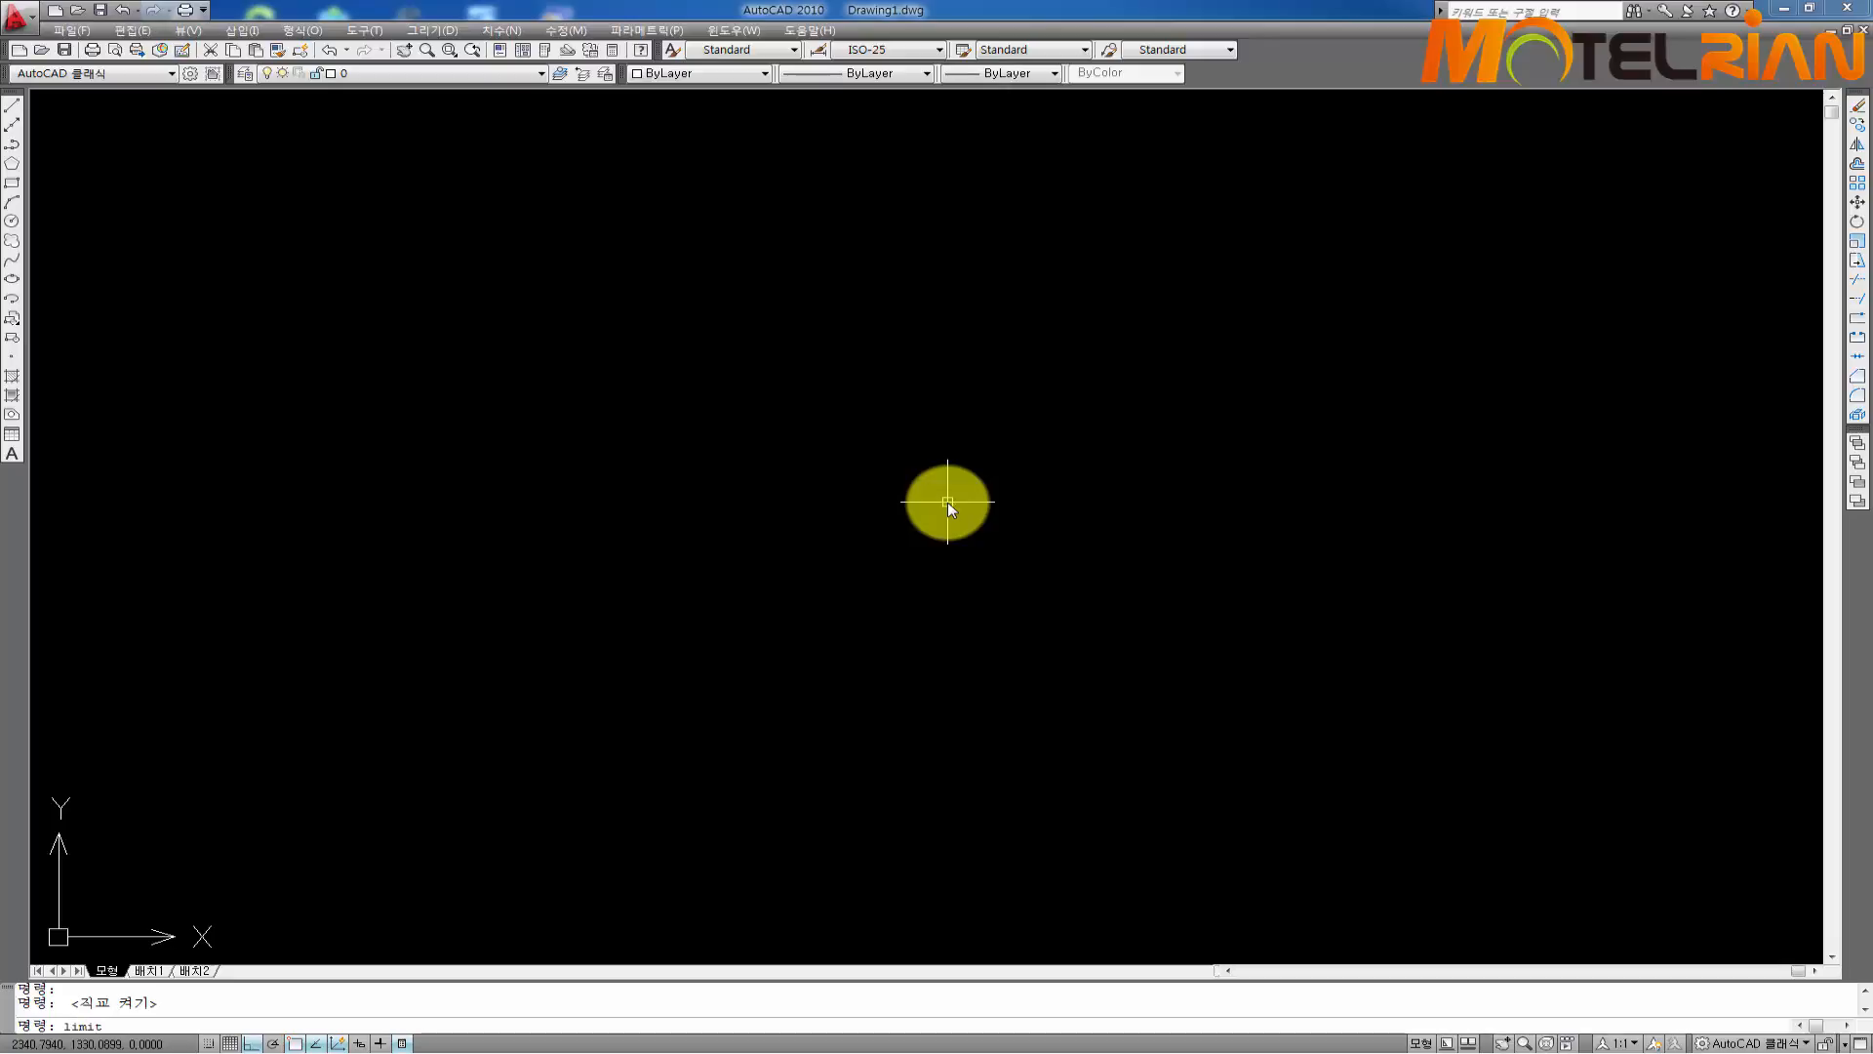
text(s)
key(Return)
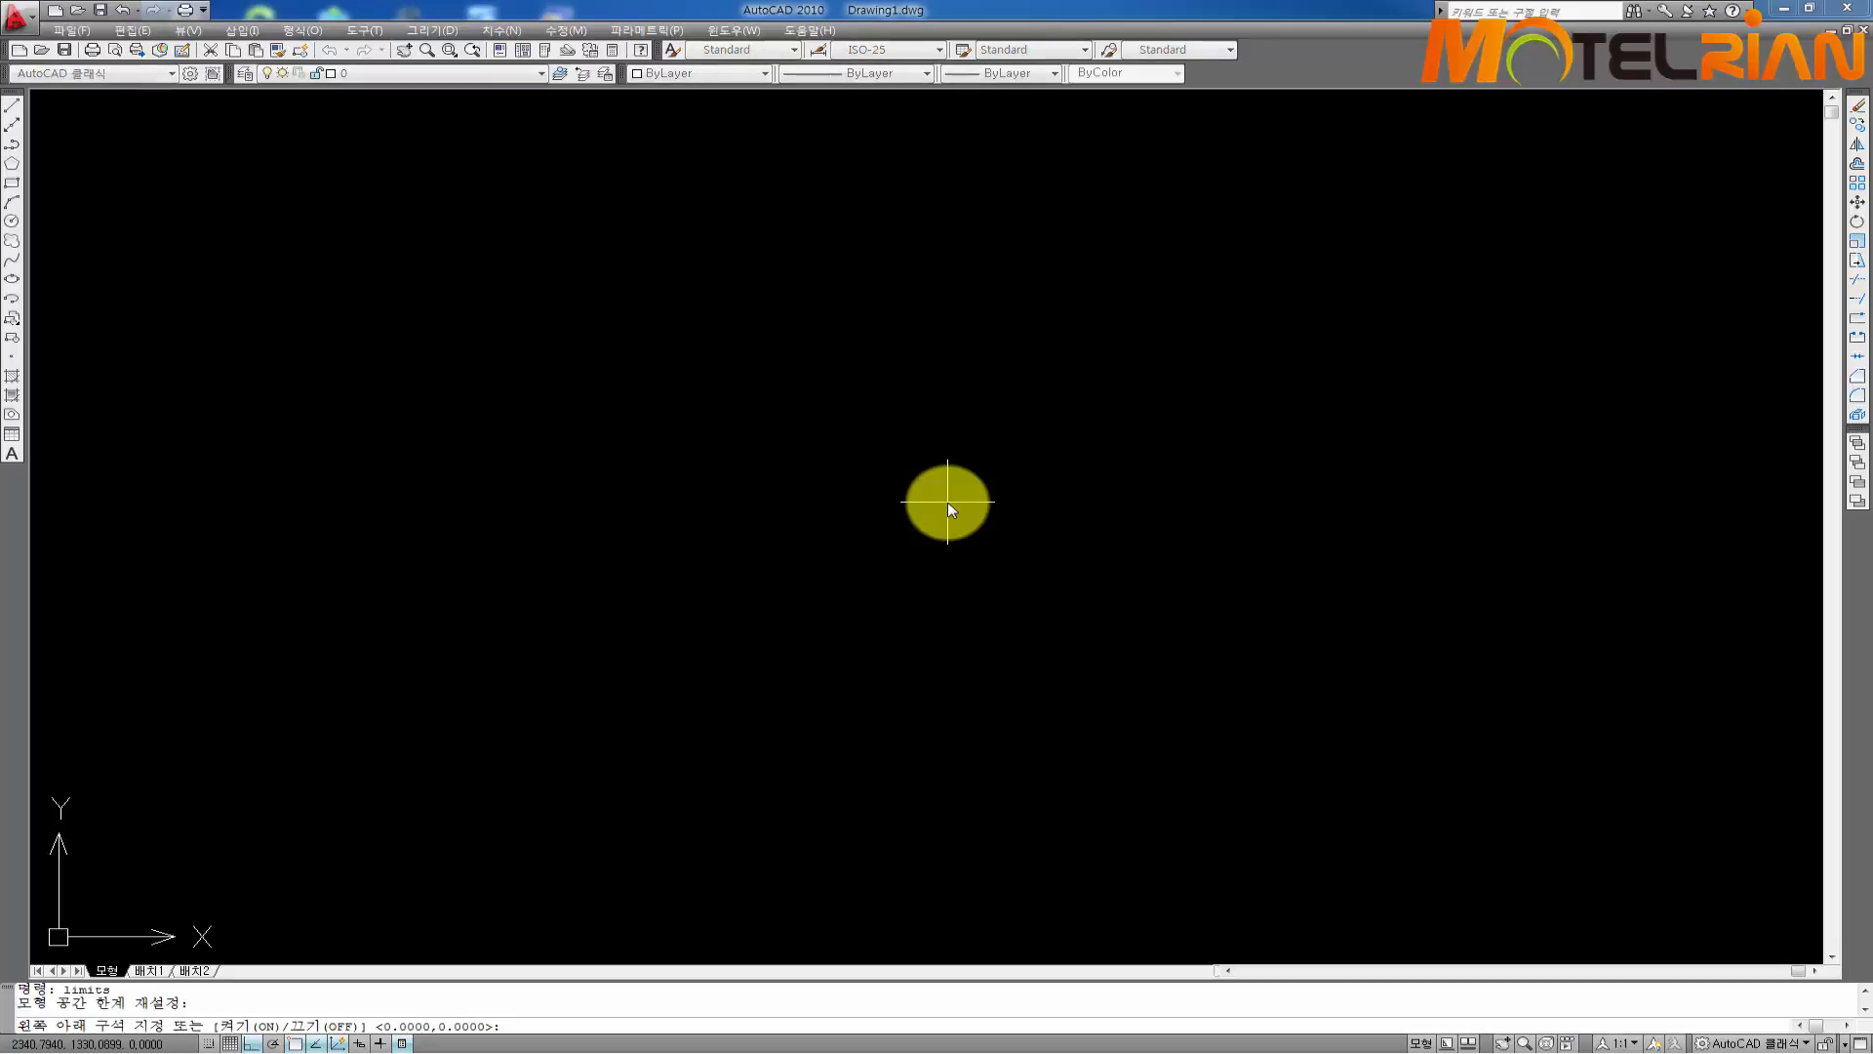
click(356, 1044)
click(402, 1043)
text(0,0)
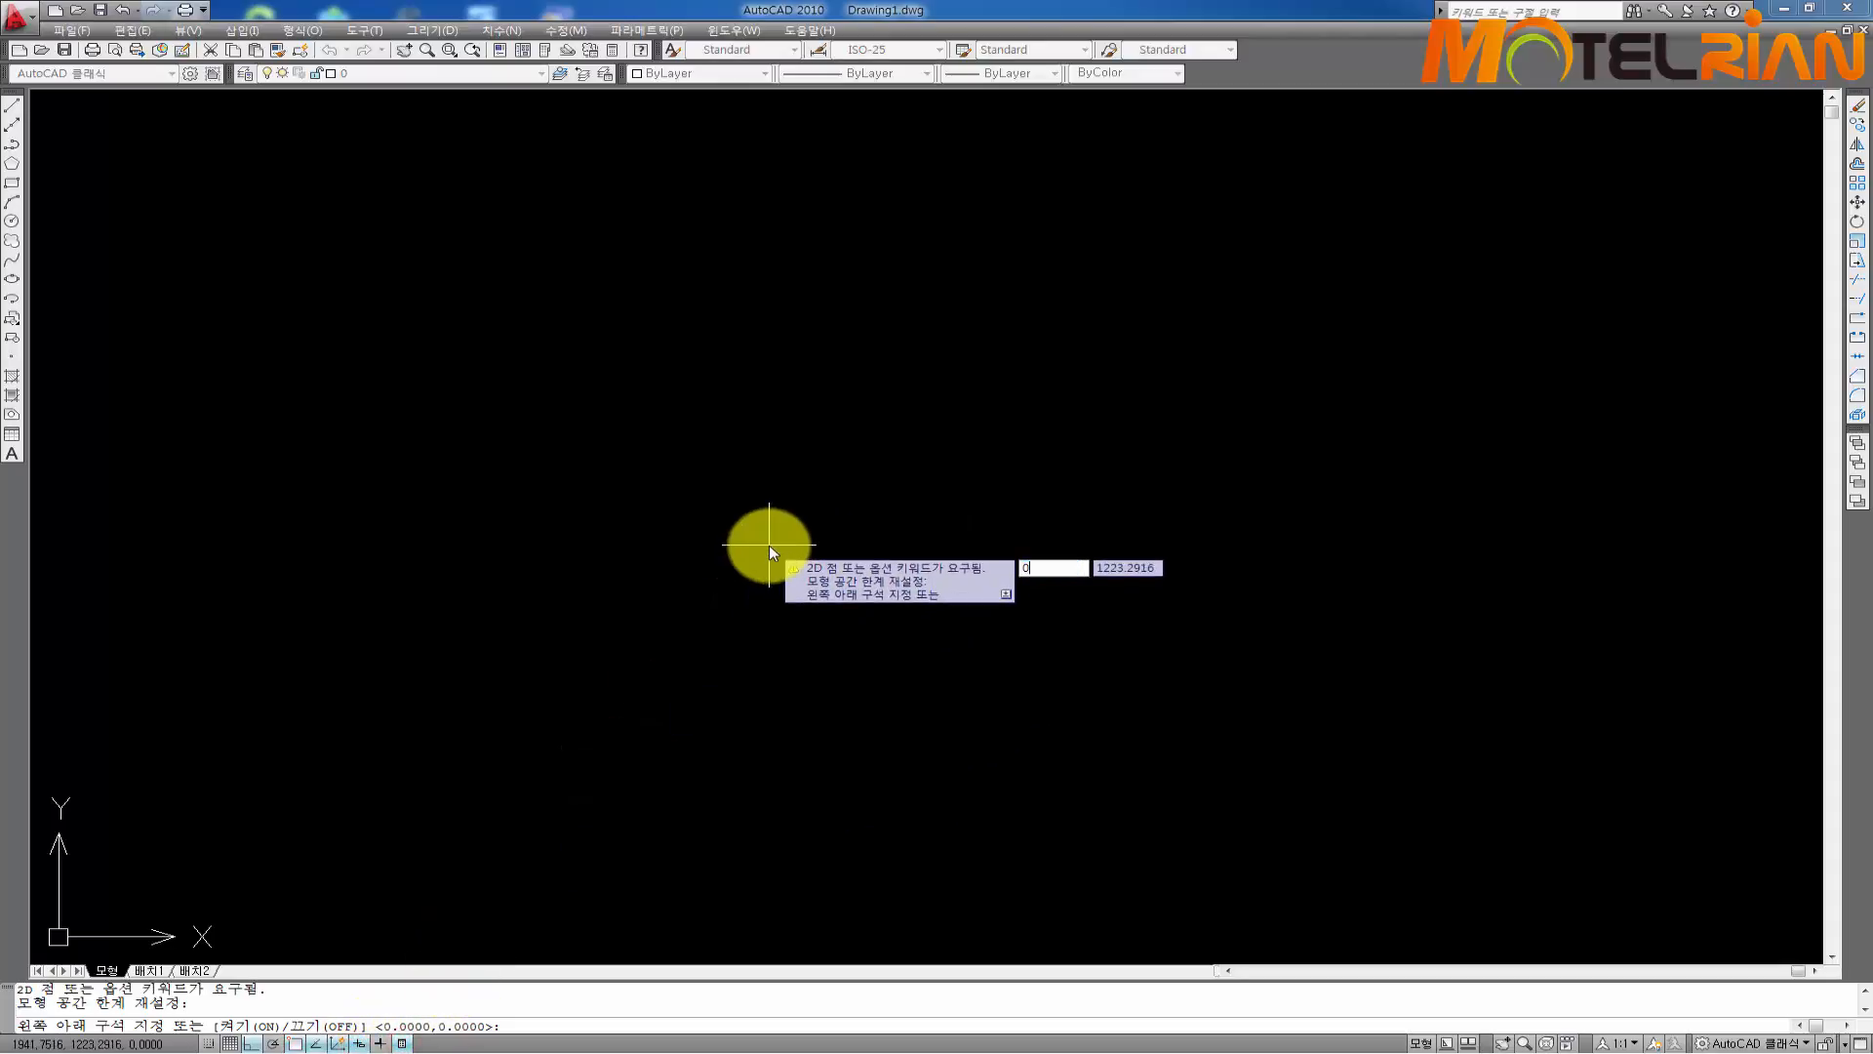
key(Return)
text(297,210)
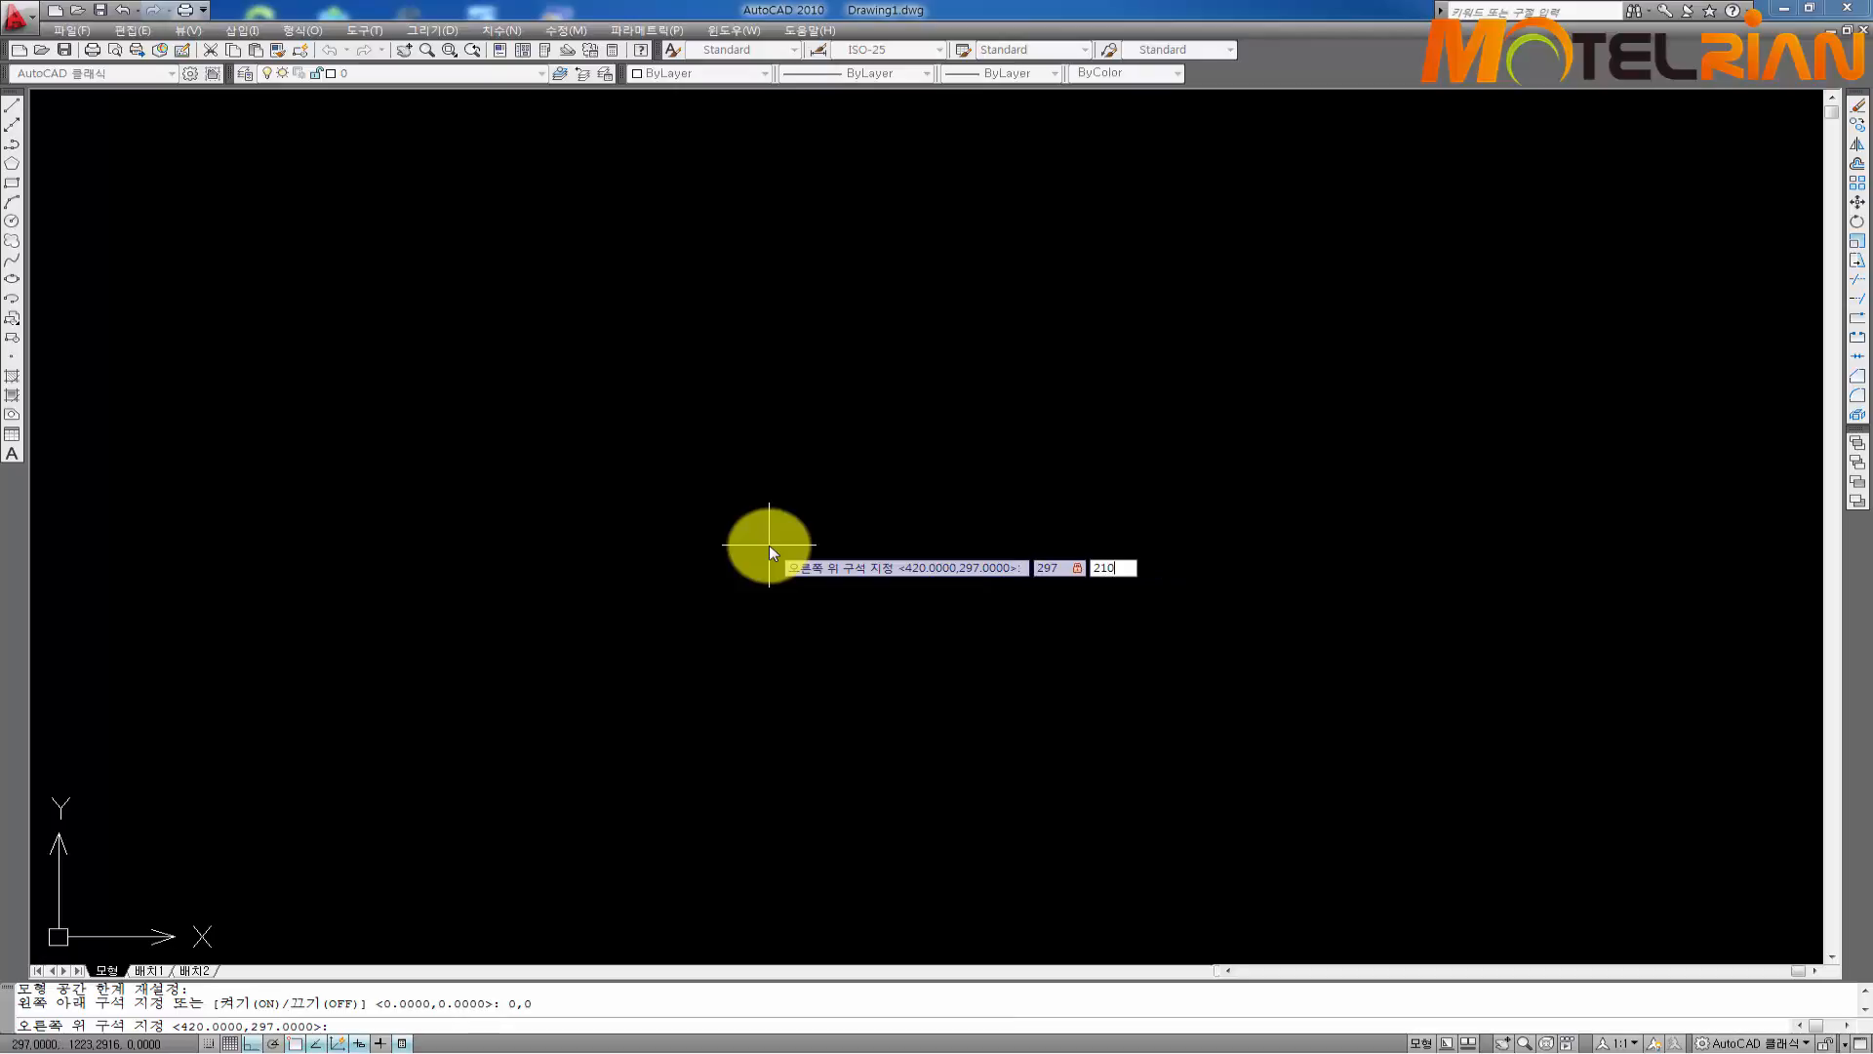
key(Return)
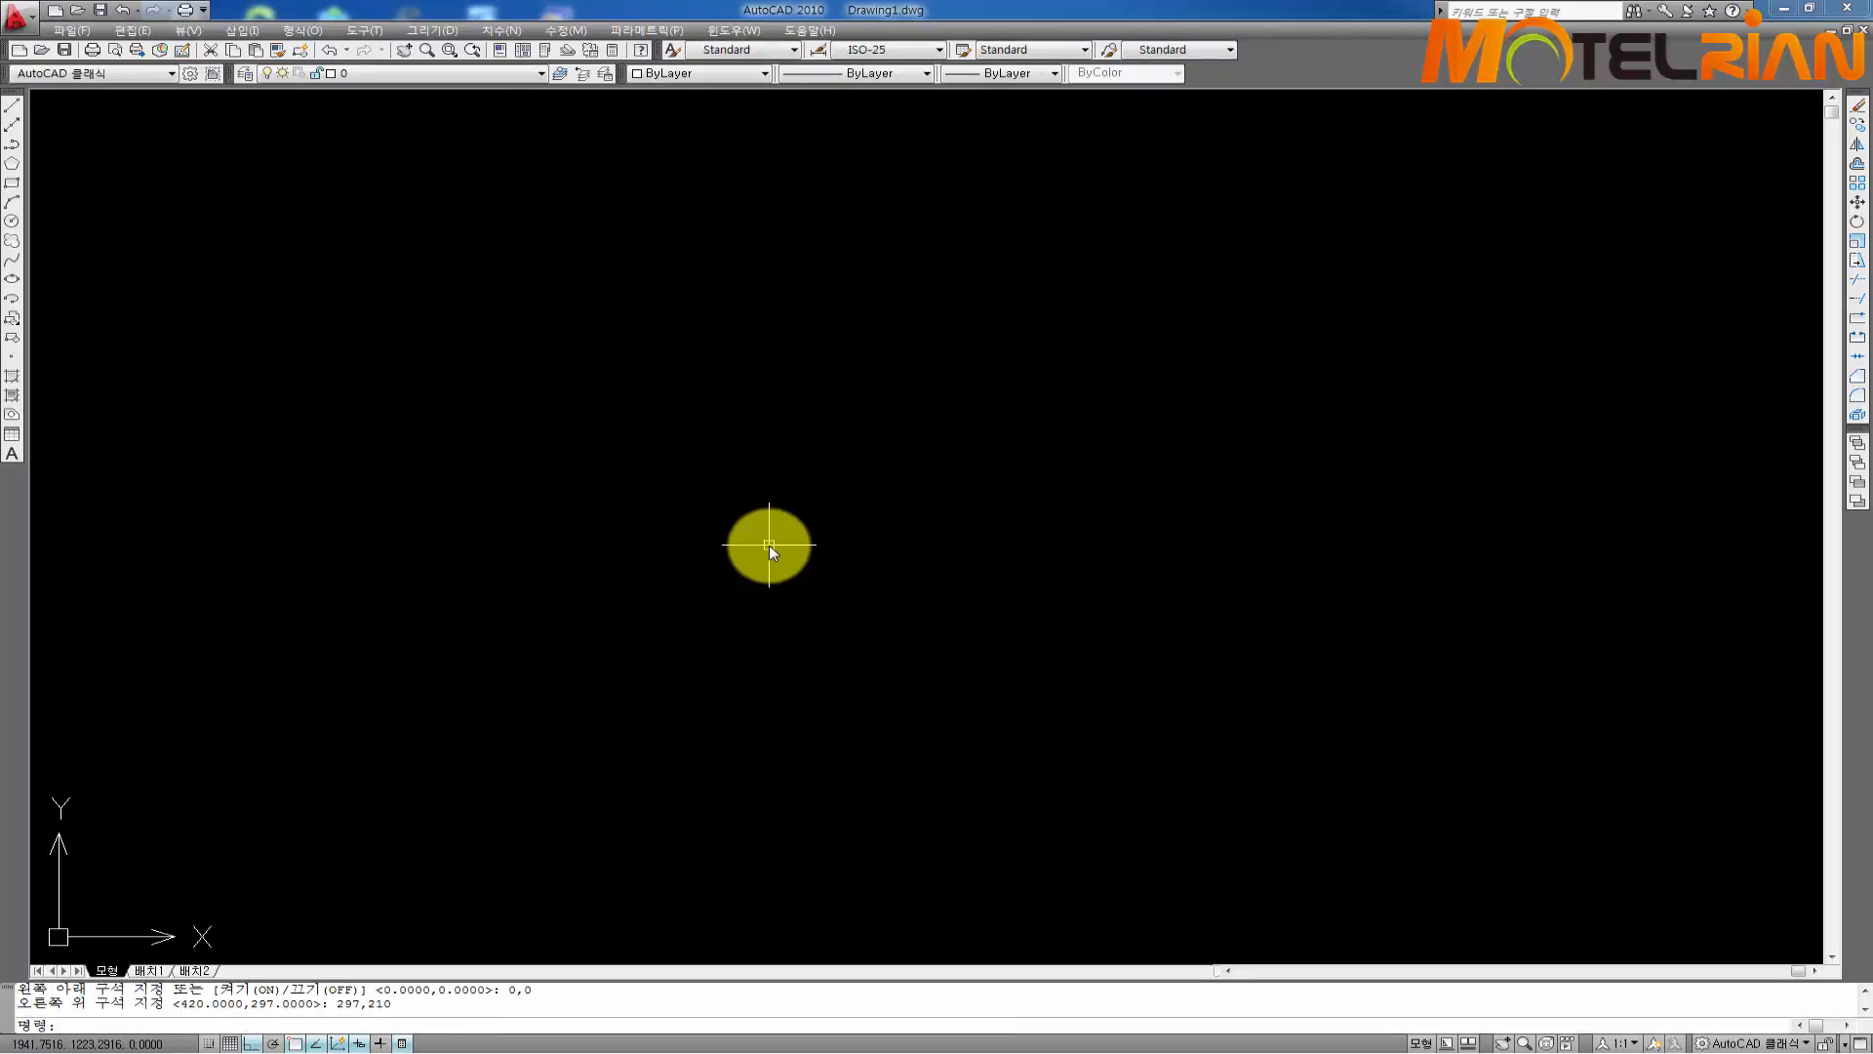
Draw a 297 by 210 rectangle in model space starting at 0,0
text(re)
key(Return)
text(0,0)
key(Return)
text(297)
key(Tab)
text(210)
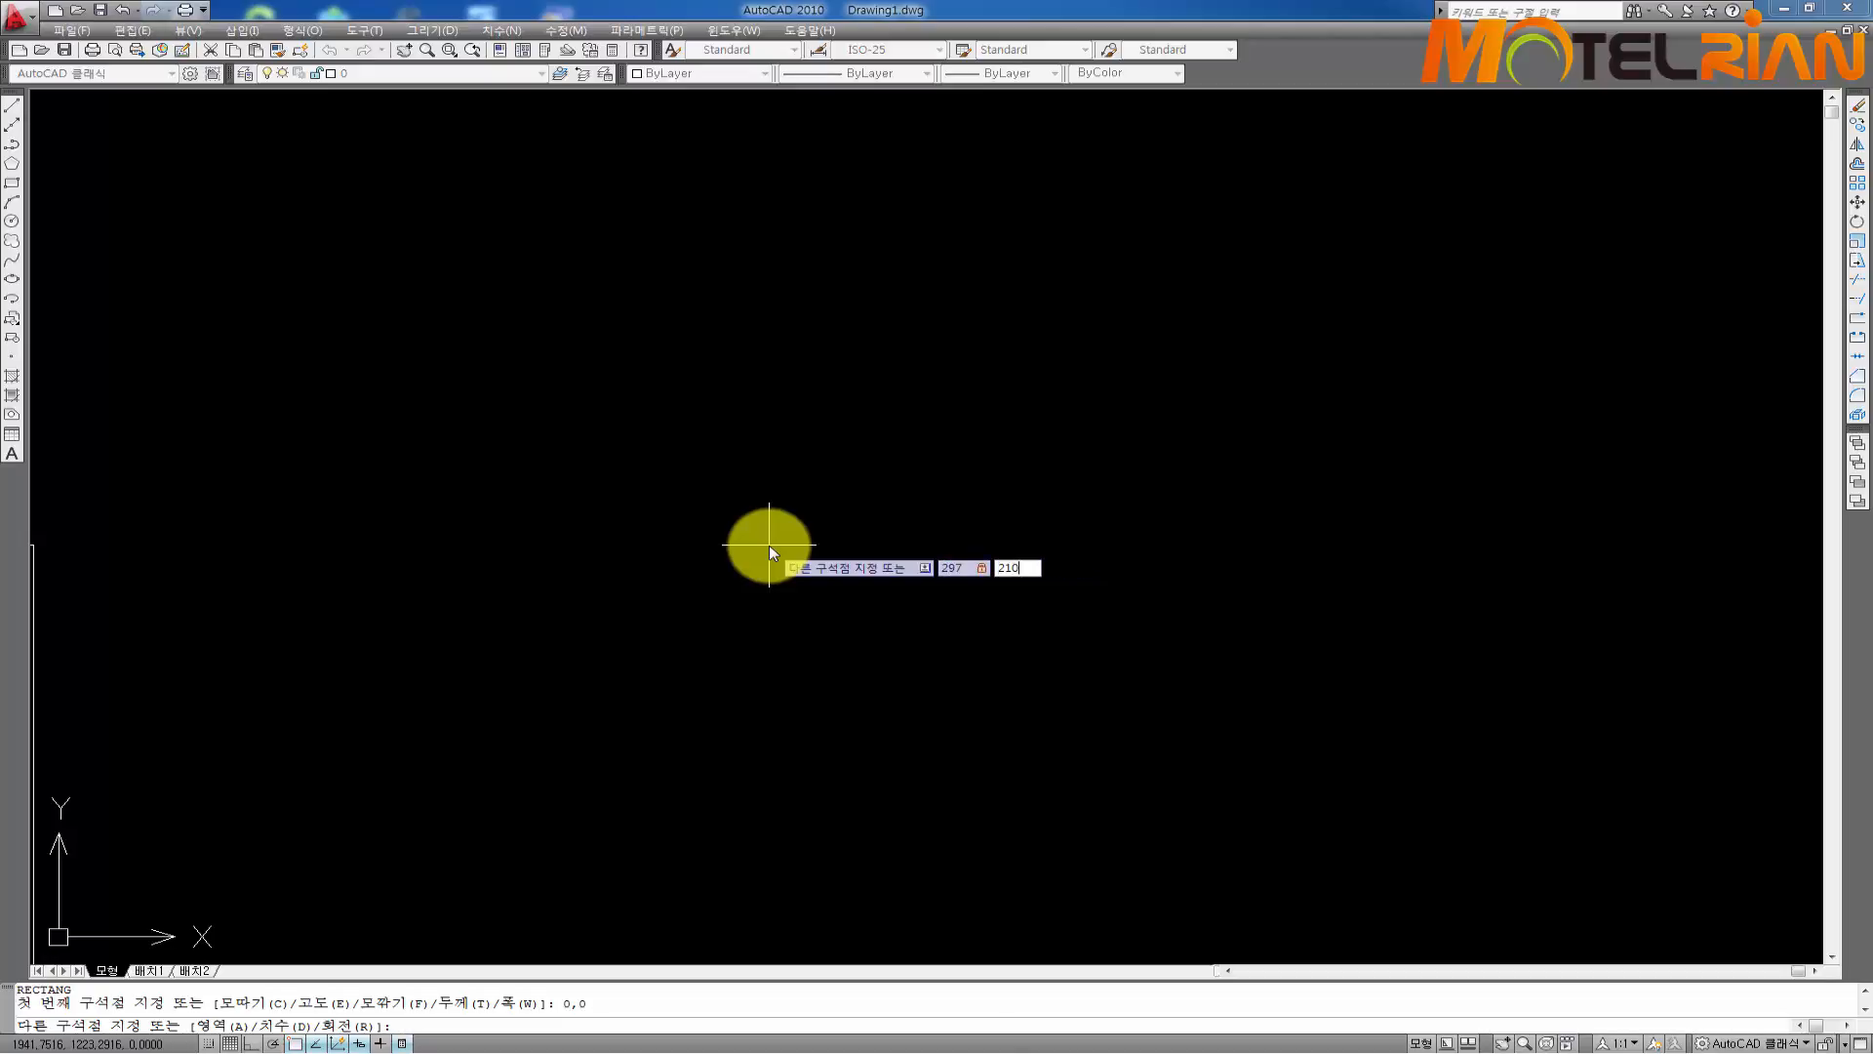
key(Return)
scroll(691, 631, down, 3)
middle_drag(502, 663, 1061, 481)
scroll(987, 514, up, 10)
scroll(945, 681, up, 2)
middle_drag(945, 681, 1025, 485)
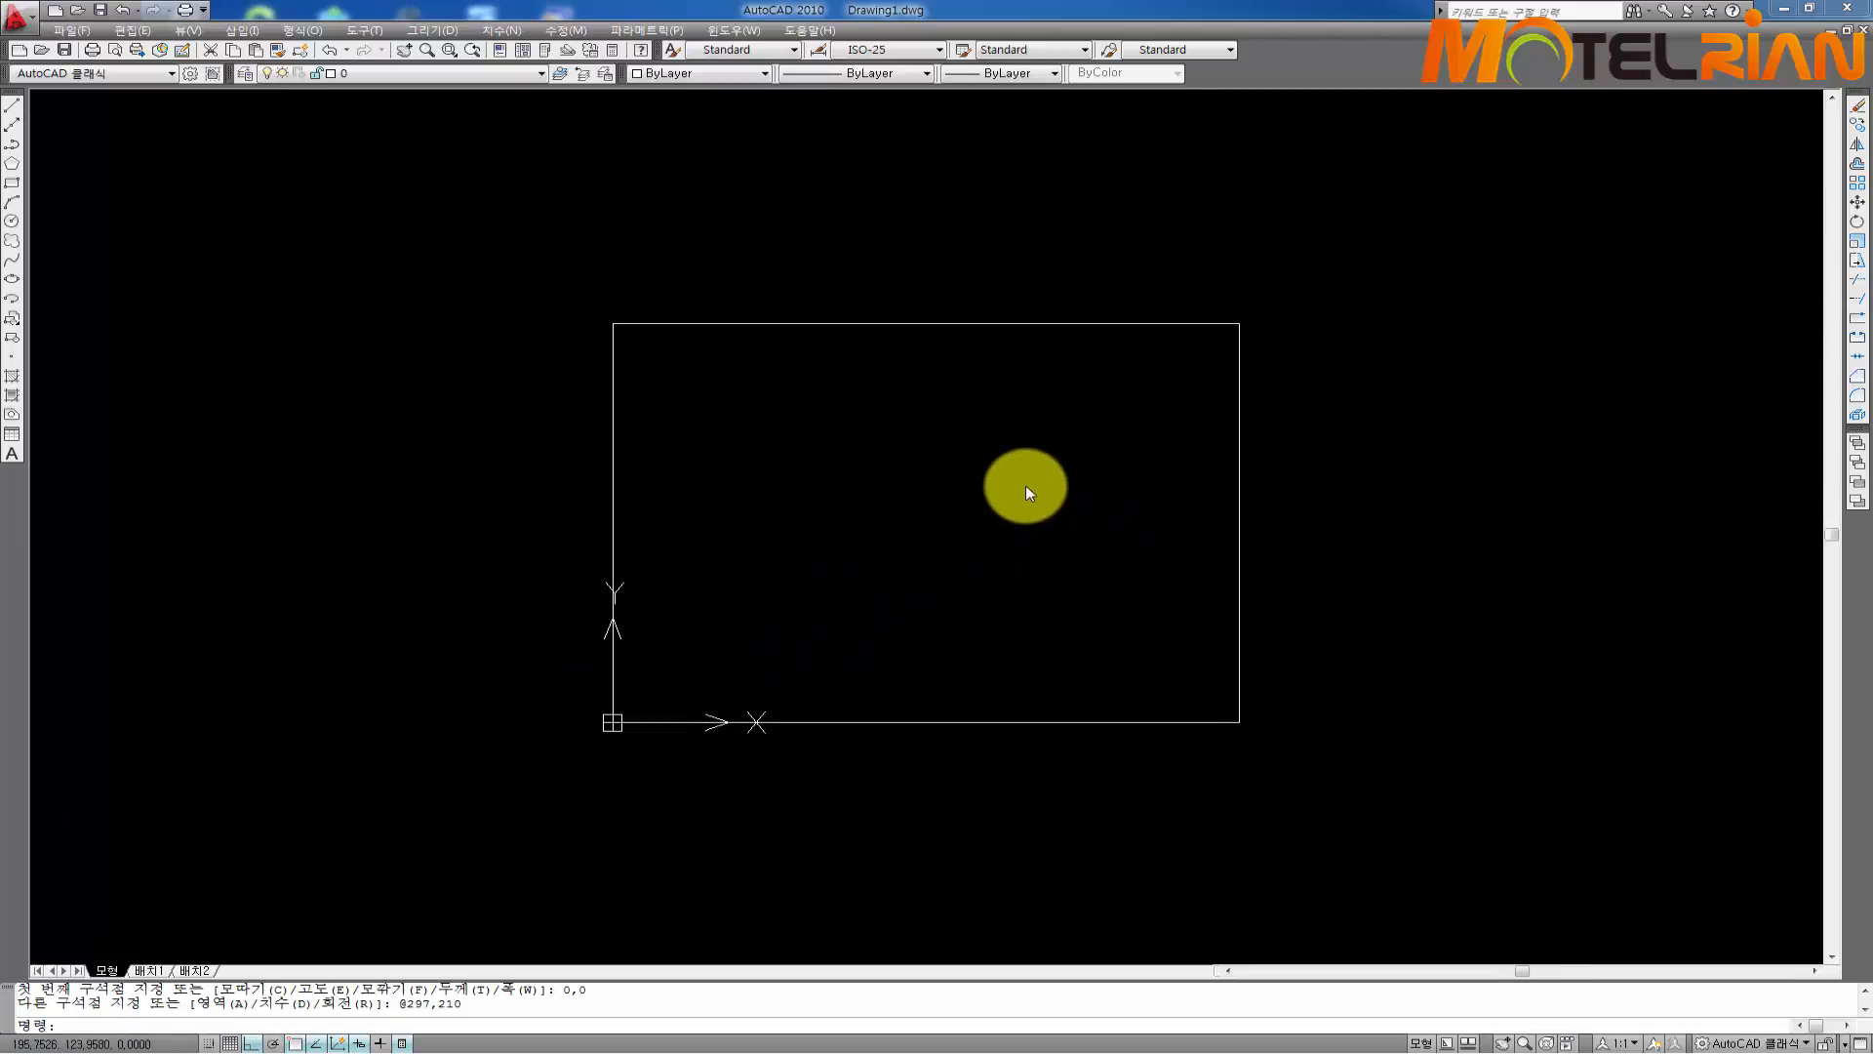
scroll(1025, 486, up, 2)
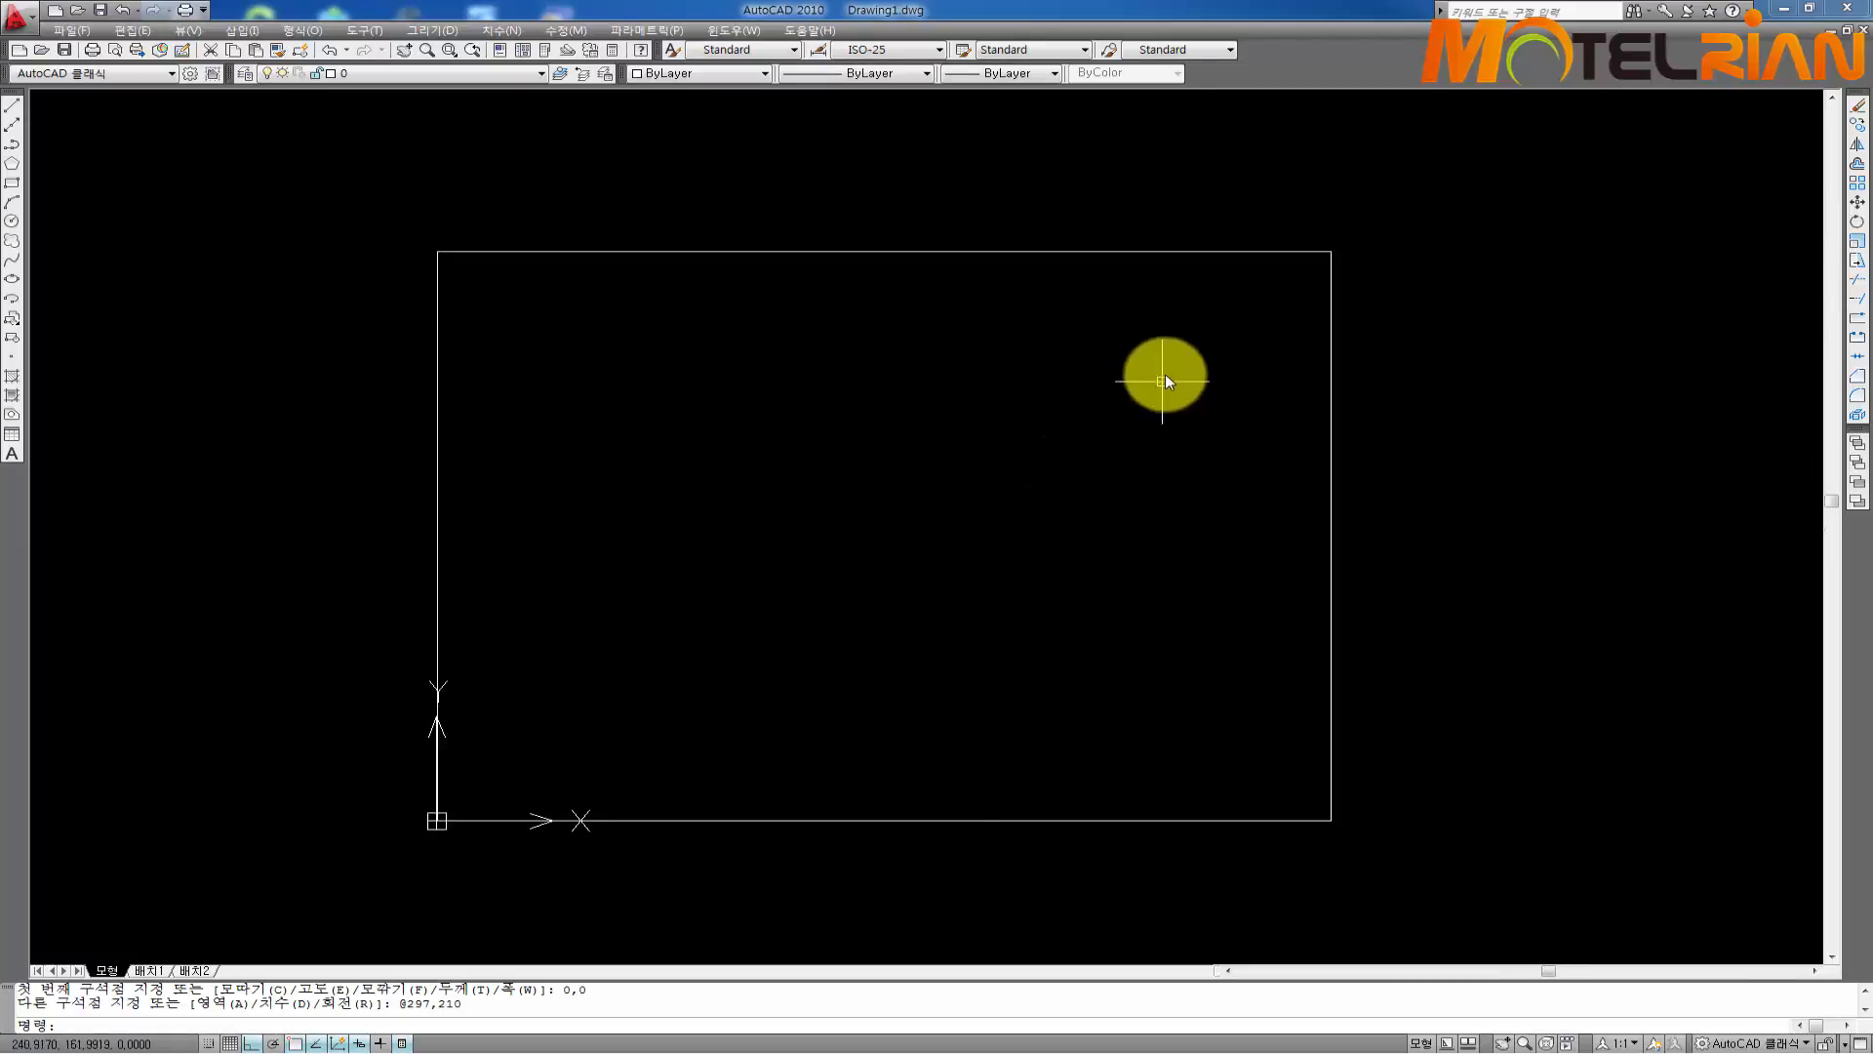
Offset the 297 by 210 rectangle inward by 10
text(o)
key(Return)
text(10)
key(Return)
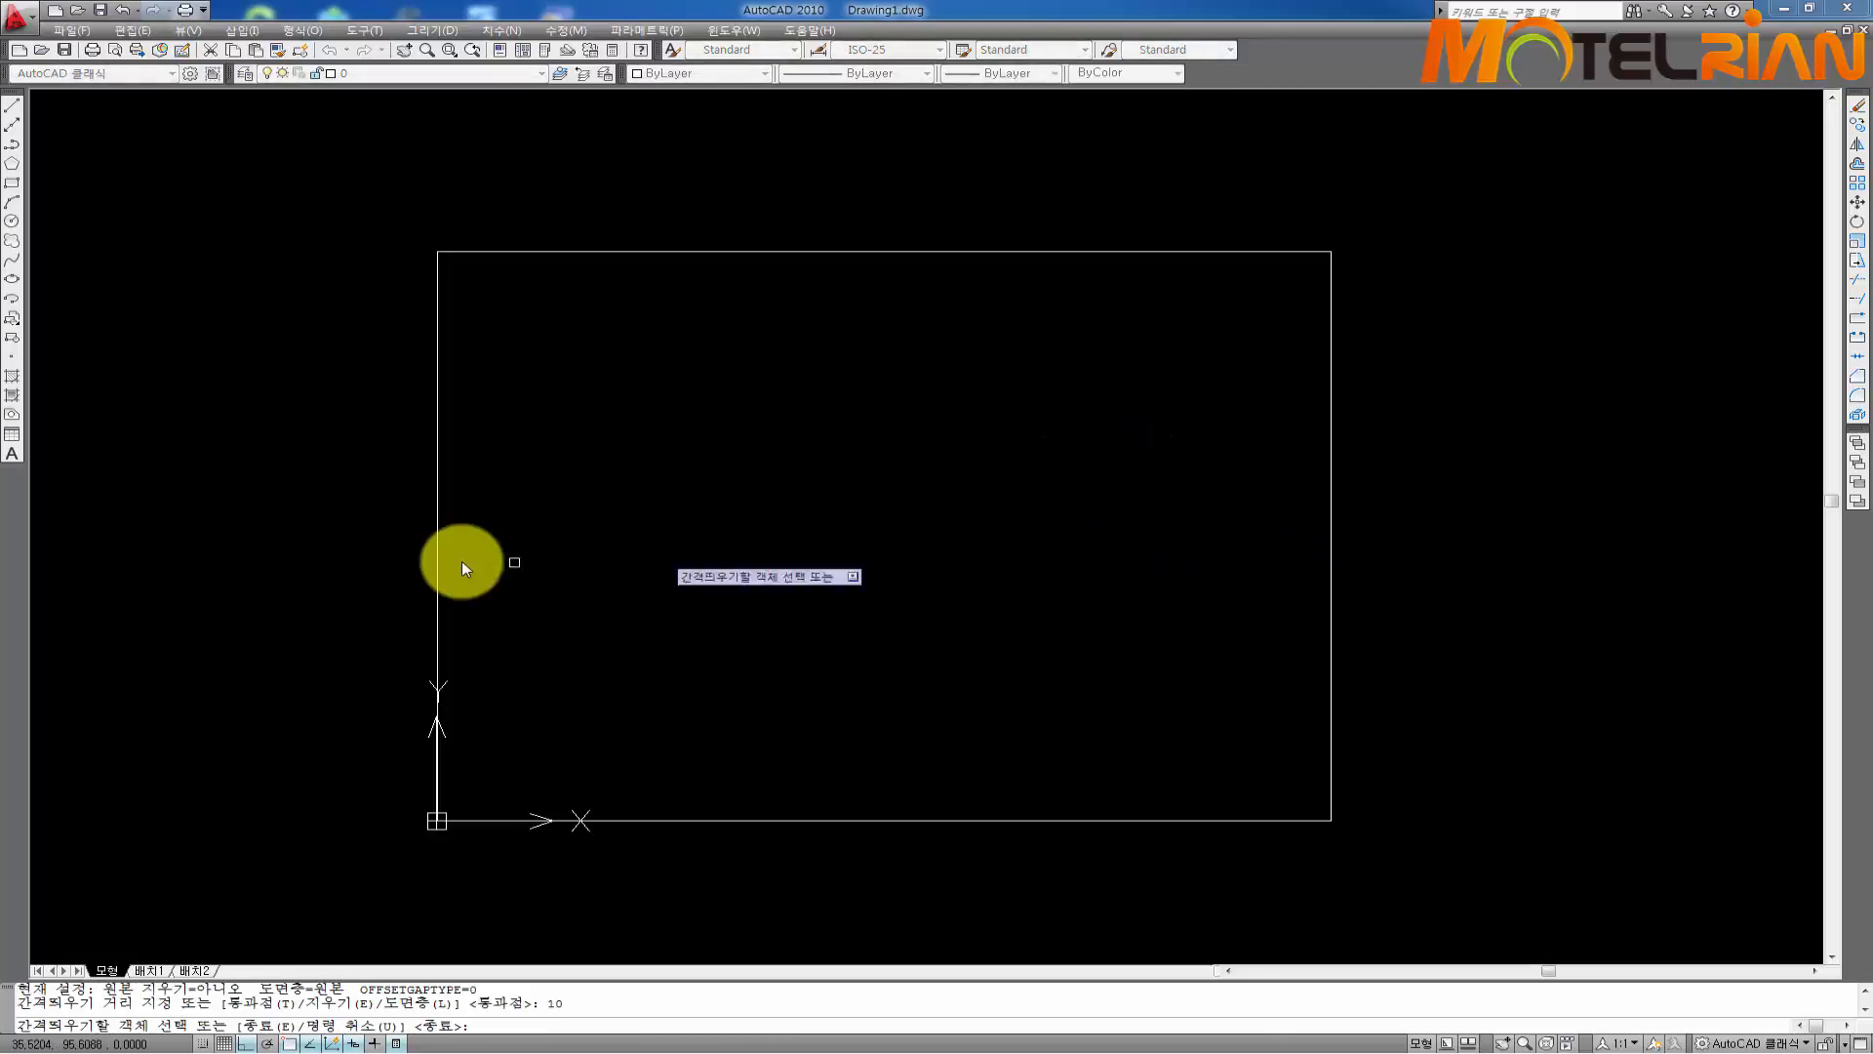
click(437, 559)
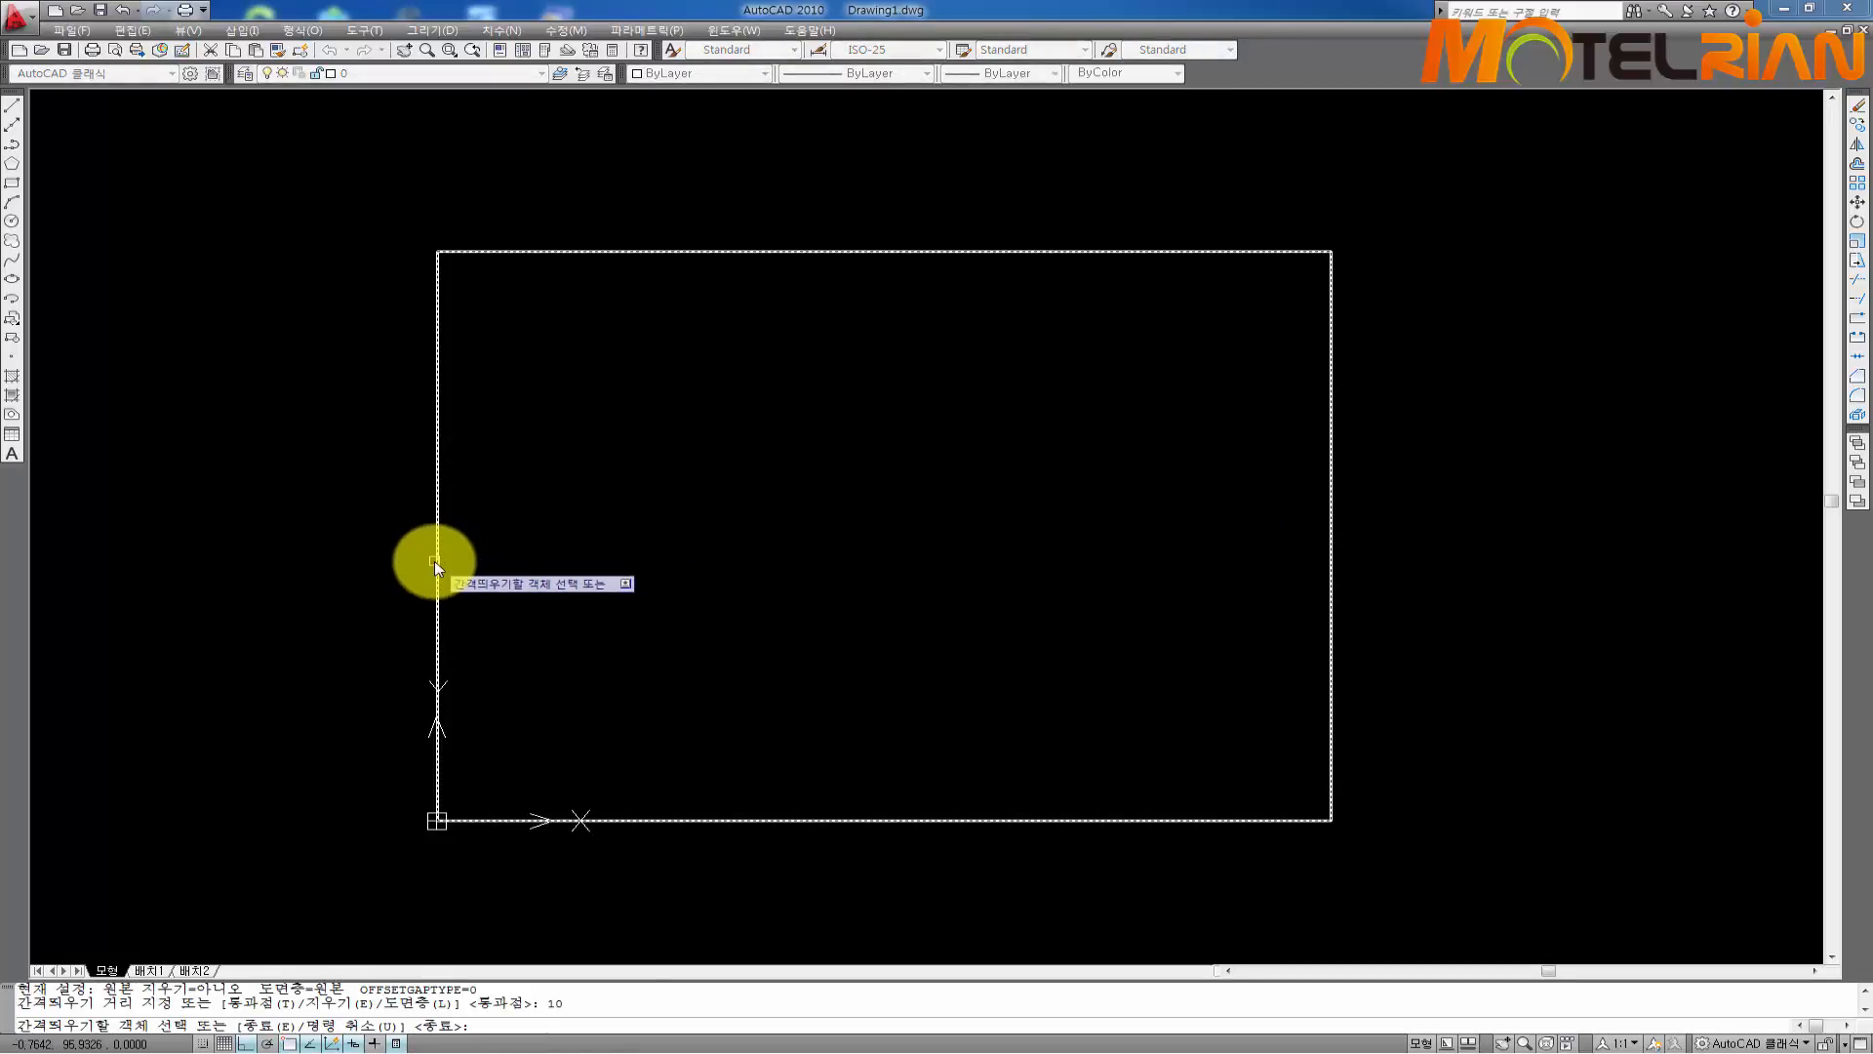
click(593, 566)
key(Escape)
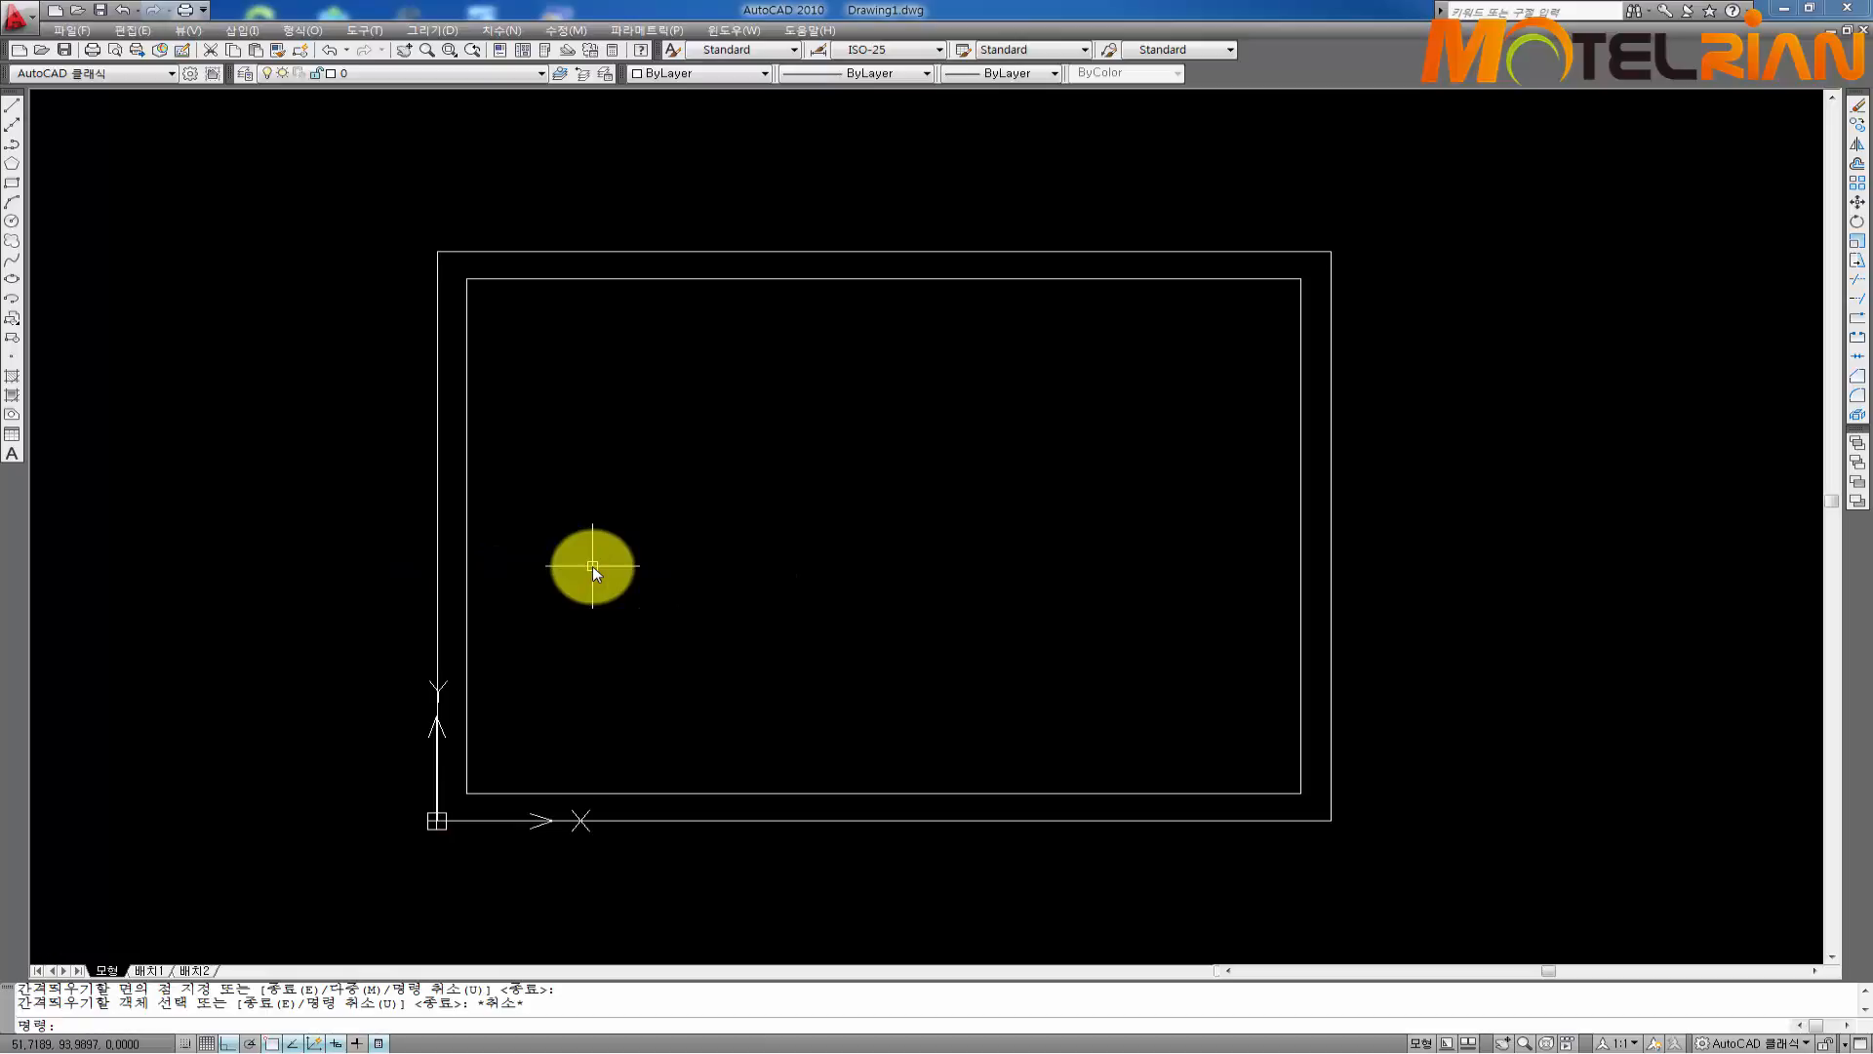
Erase both rectangles from model space
click(594, 566)
click(196, 708)
key(Delete)
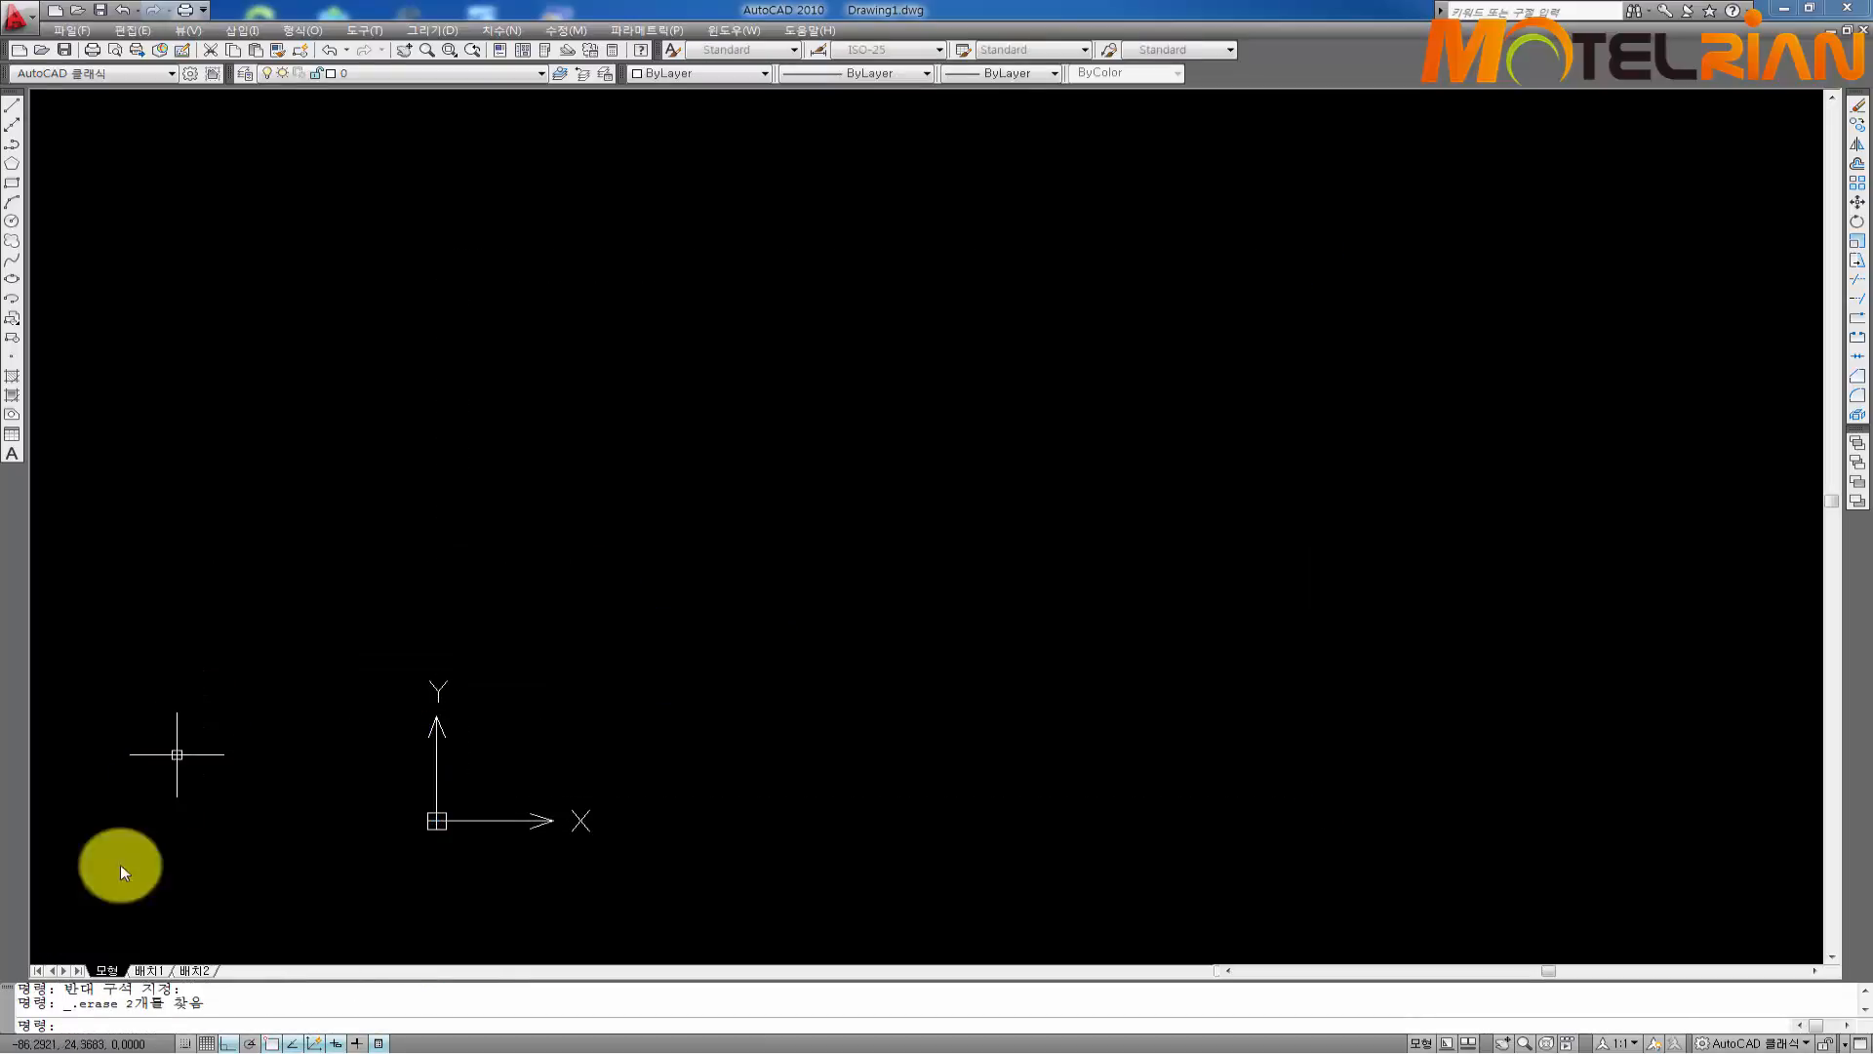
Switch to layout 배치1 and set its paper space limits from 0,0 to 297,210
click(149, 971)
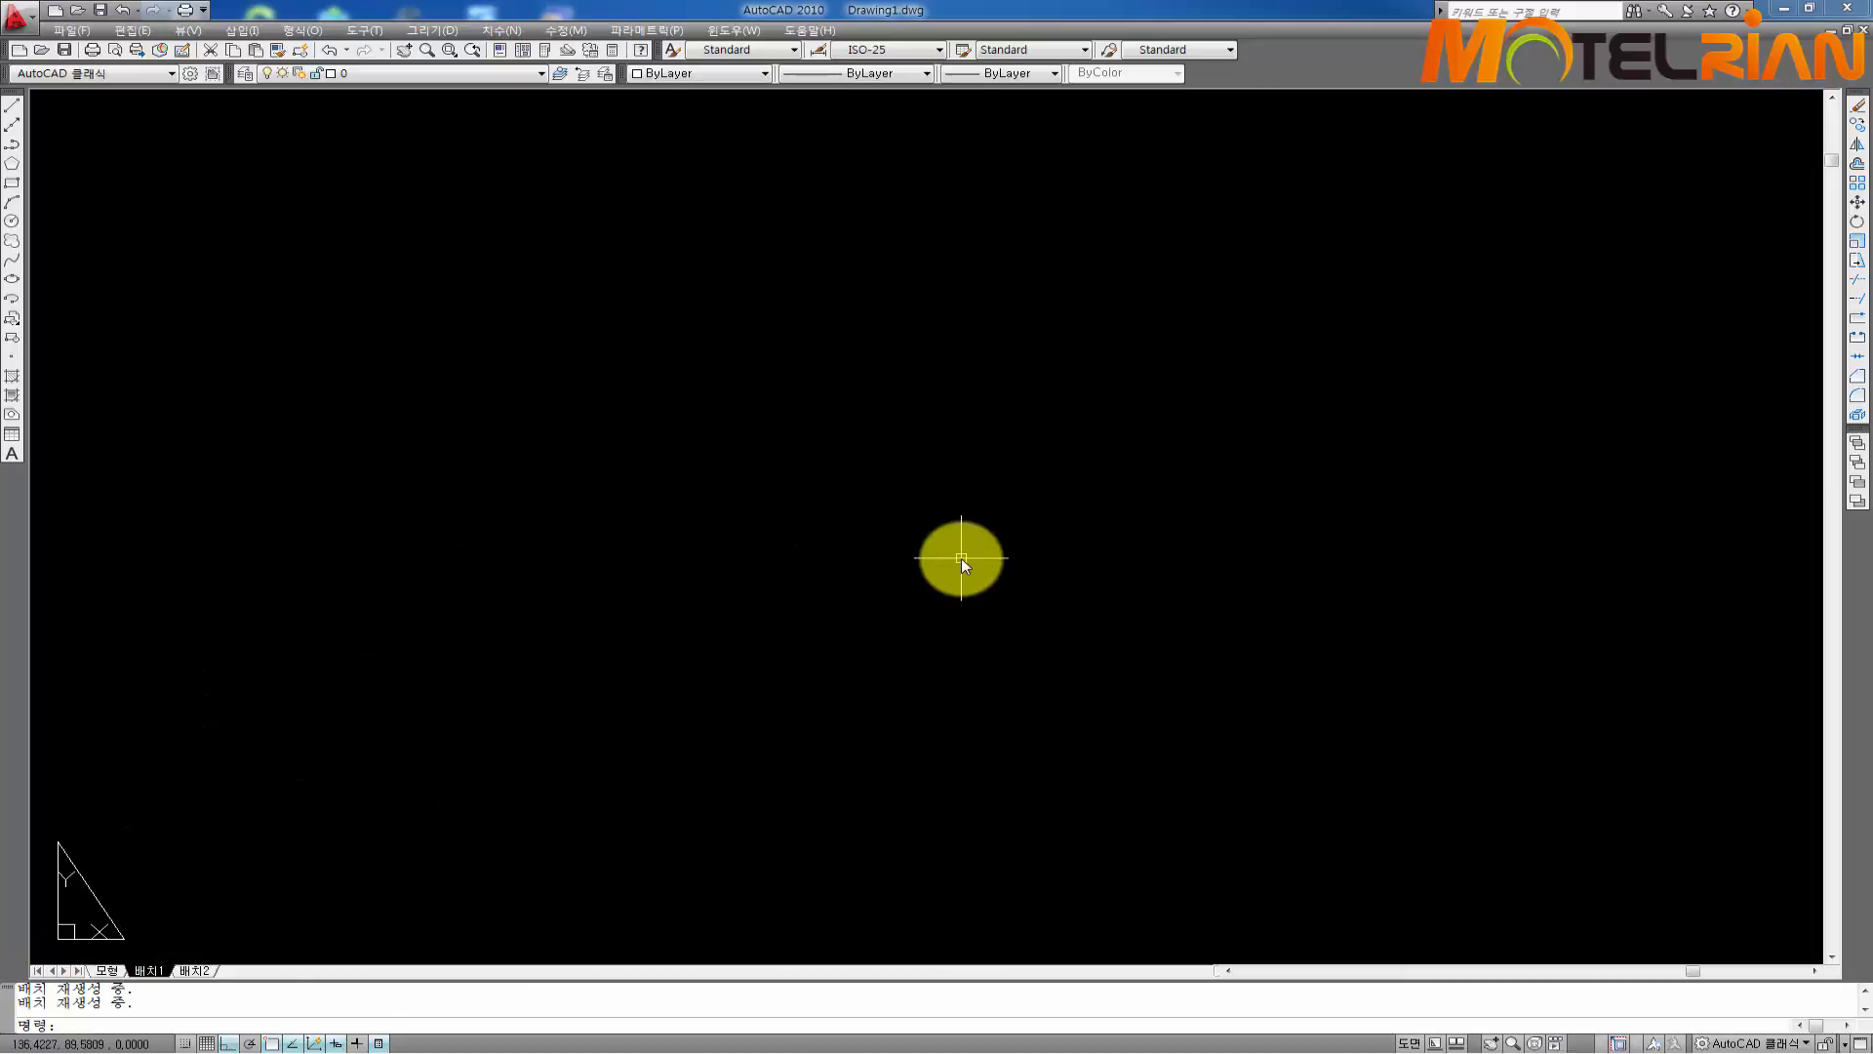
text(limits)
key(Return)
text(0)
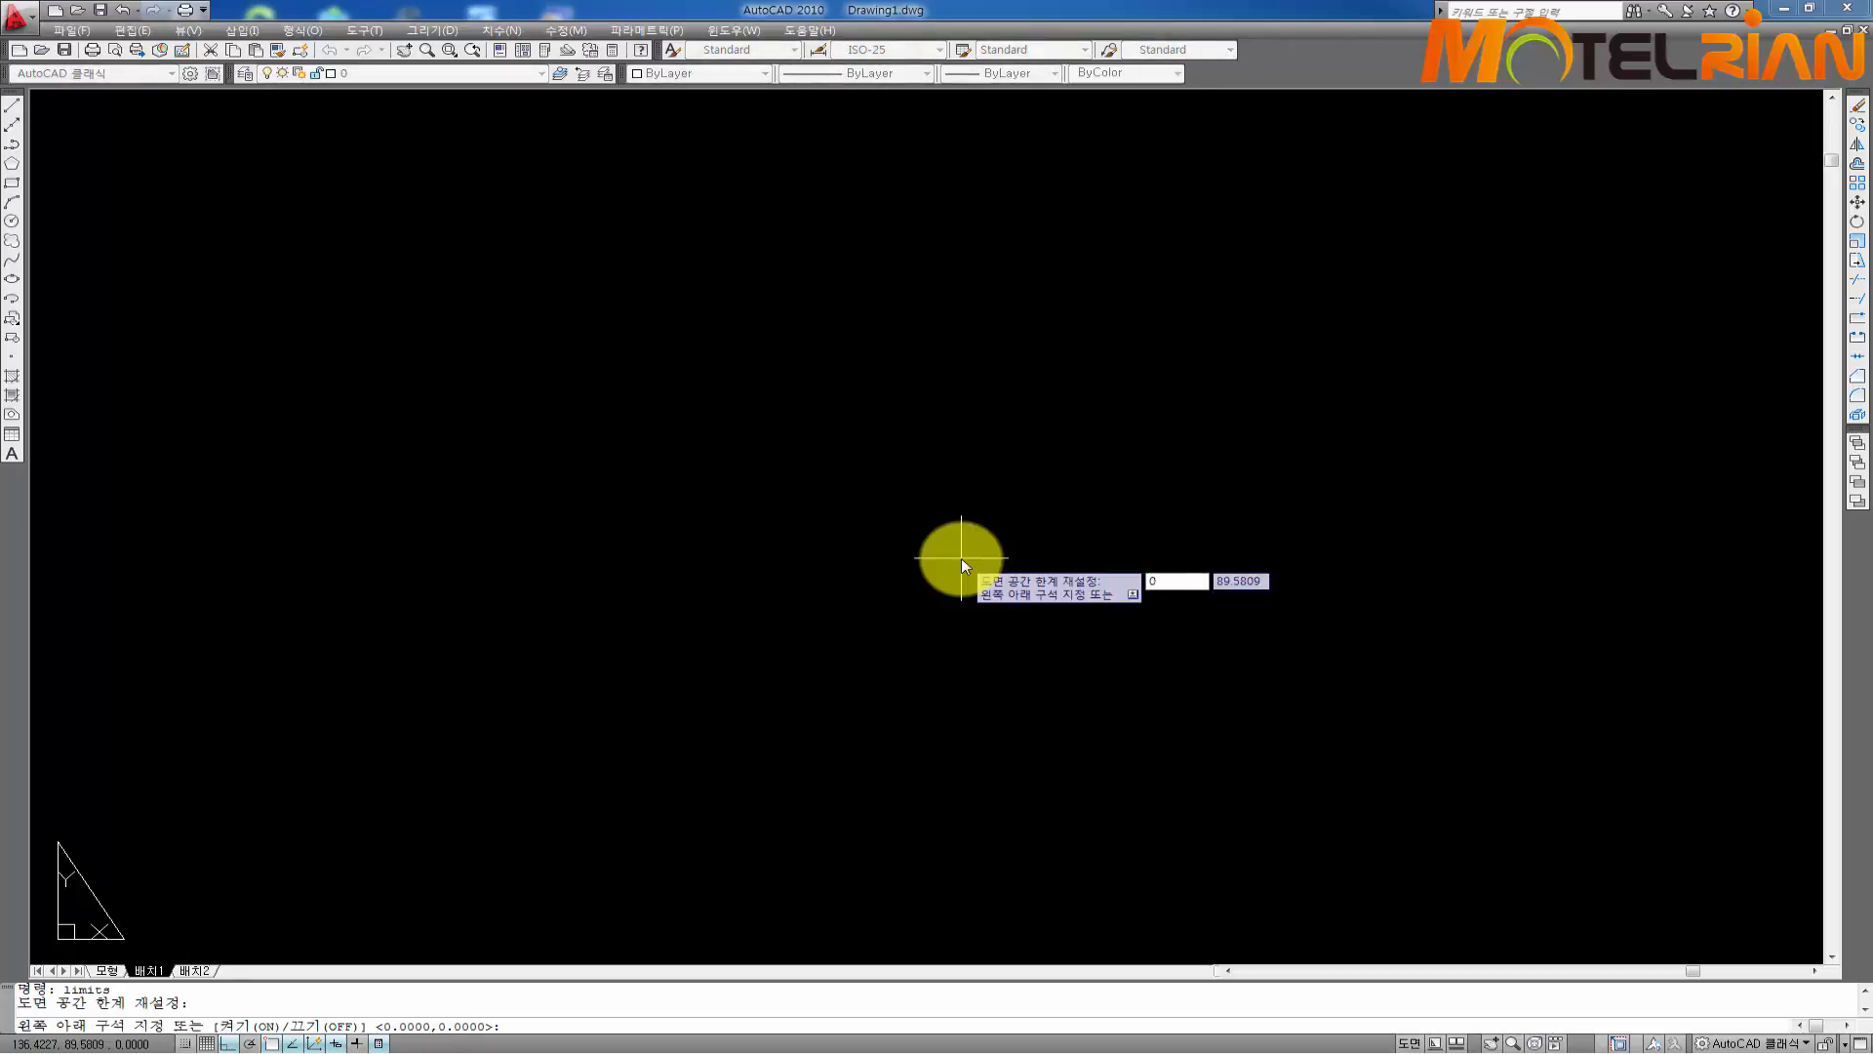
text(,0)
key(Return)
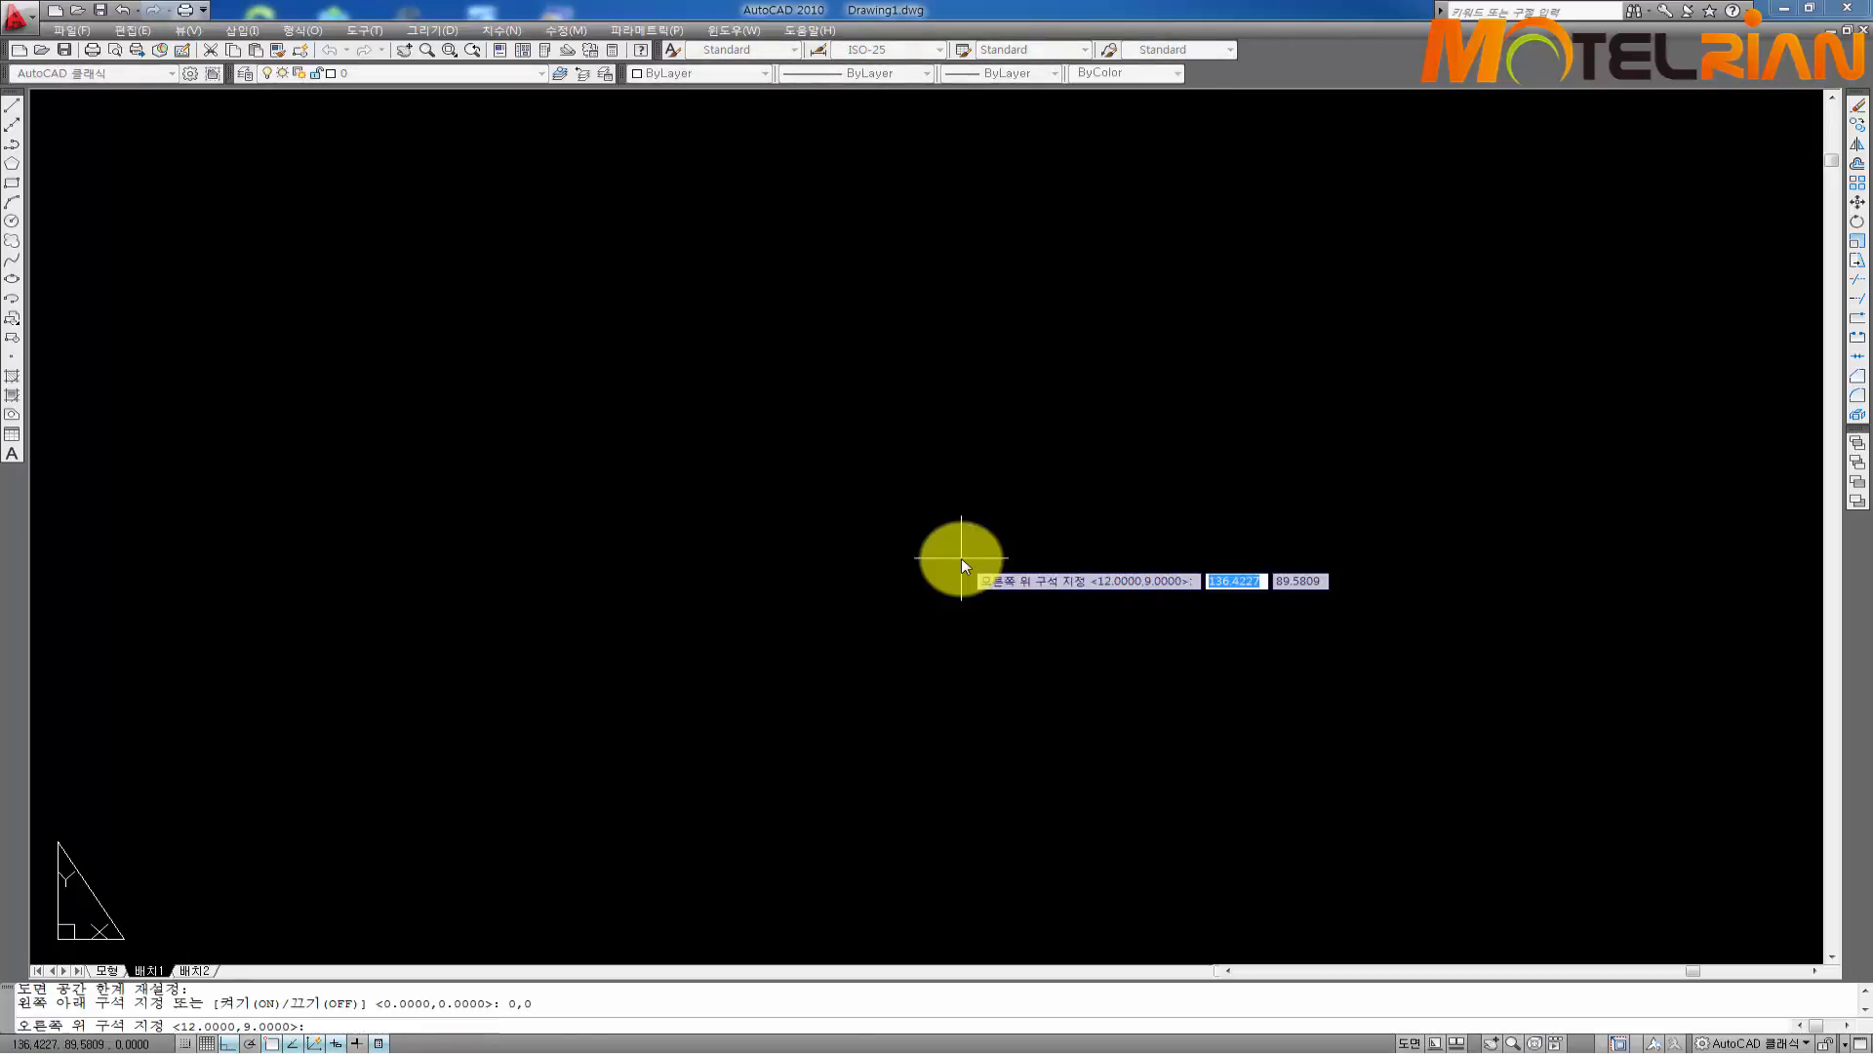
text(297,2)
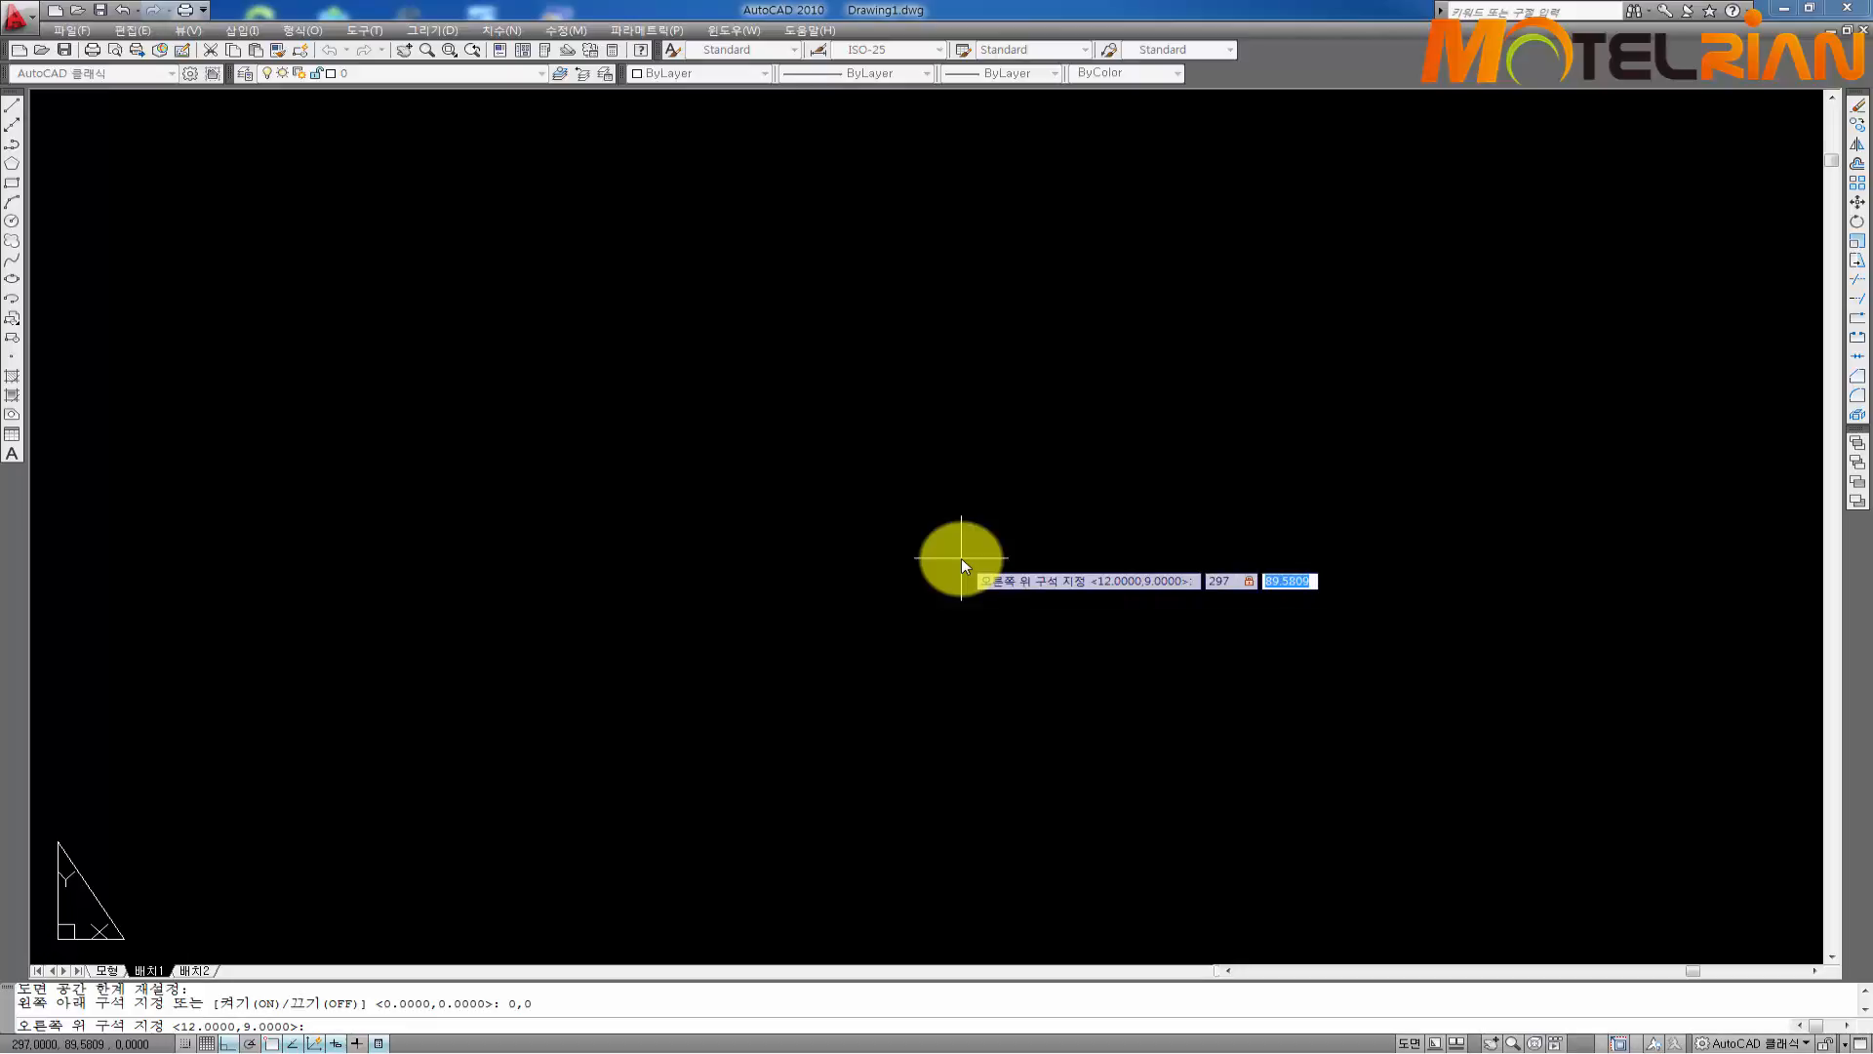
text(10)
key(Return)
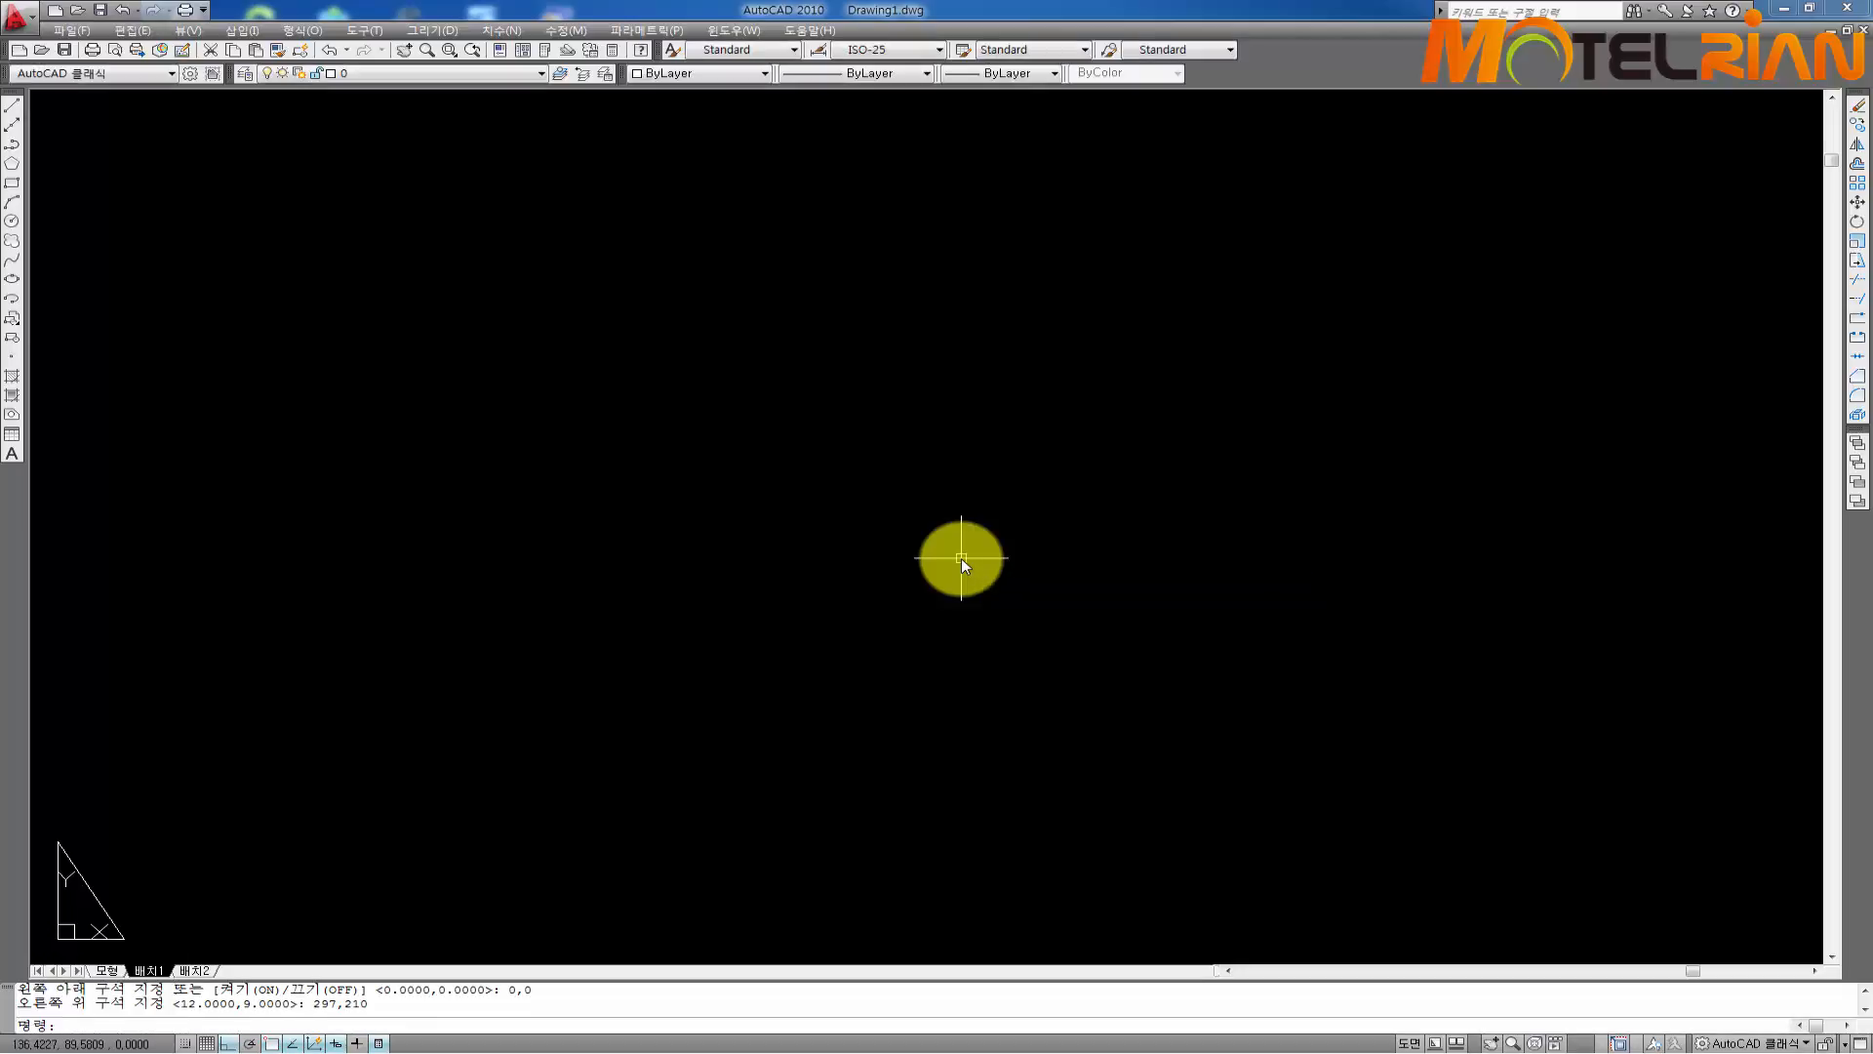
Draw a 297 by 210 rectangle in the layout starting at 0,0
text(rec)
key(Return)
text(0,0)
key(Return)
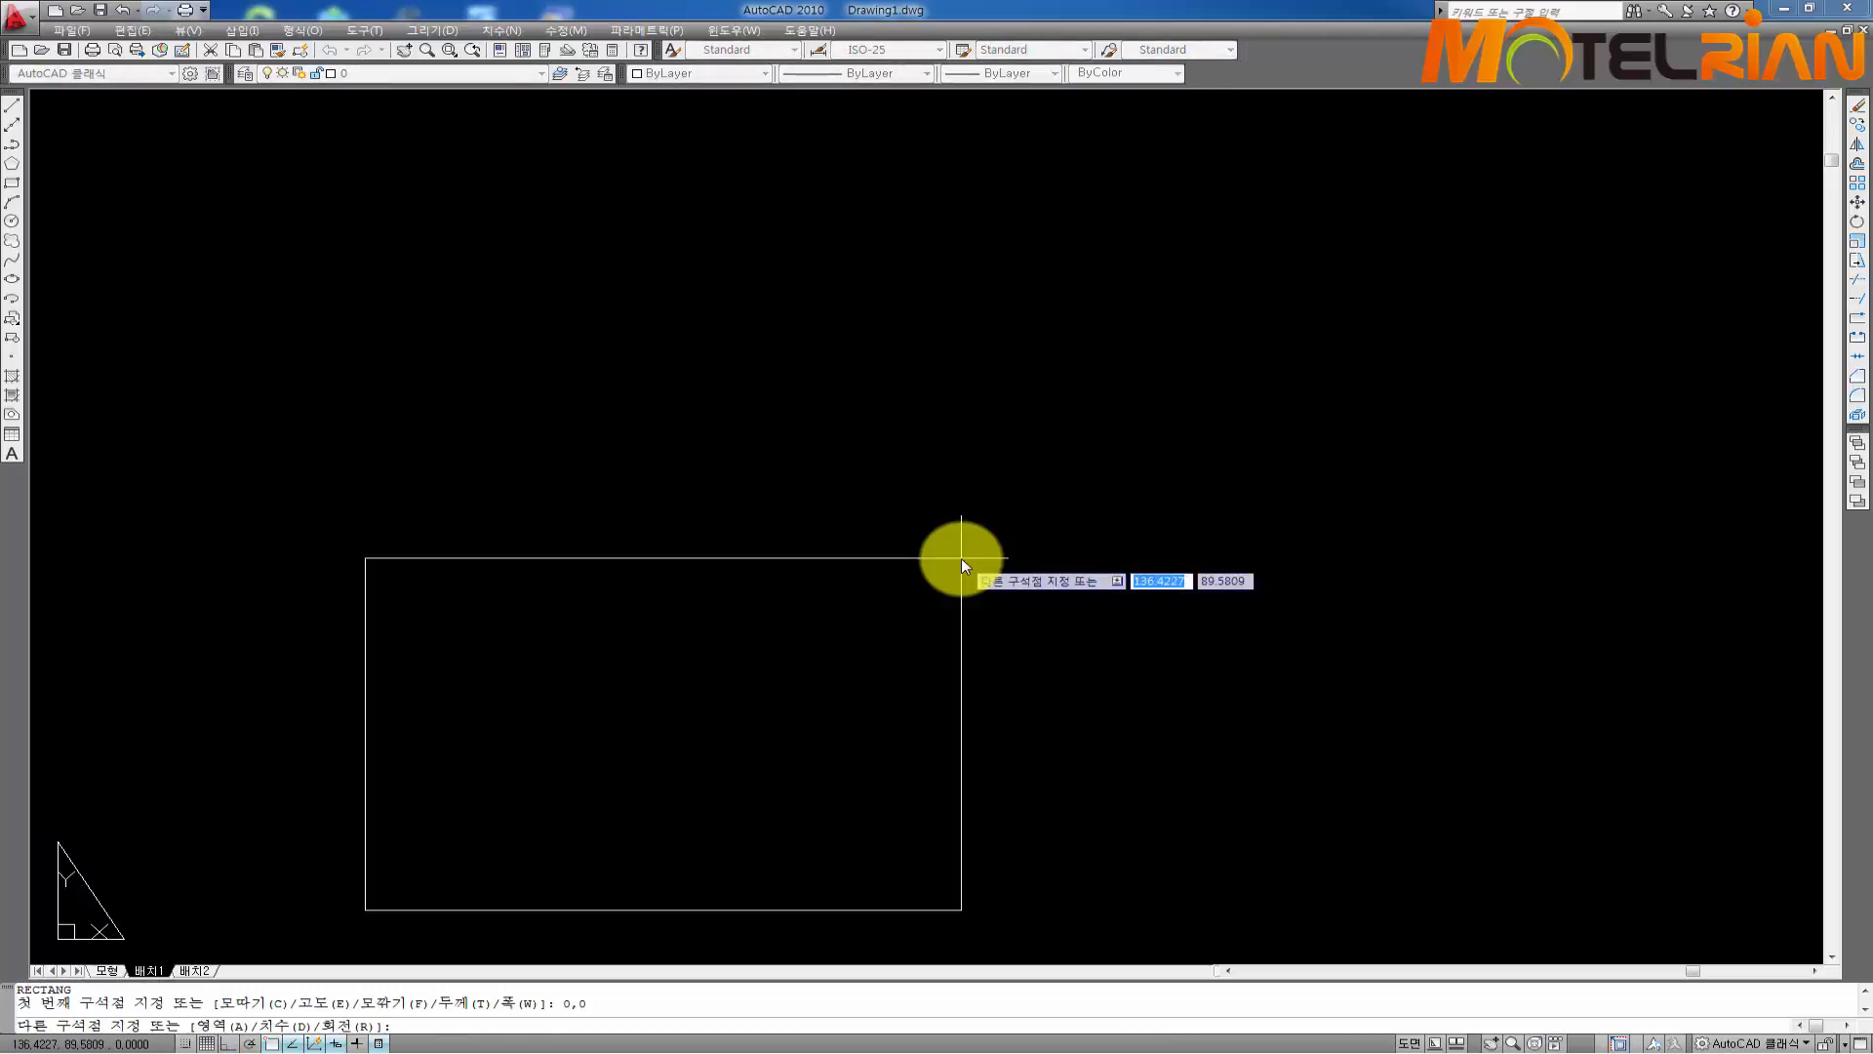
text(297)
key(Tab)
text(210)
key(Return)
scroll(1082, 523, down, 4)
scroll(1084, 519, up, 3)
middle_drag(1082, 516, 1004, 542)
key(Escape)
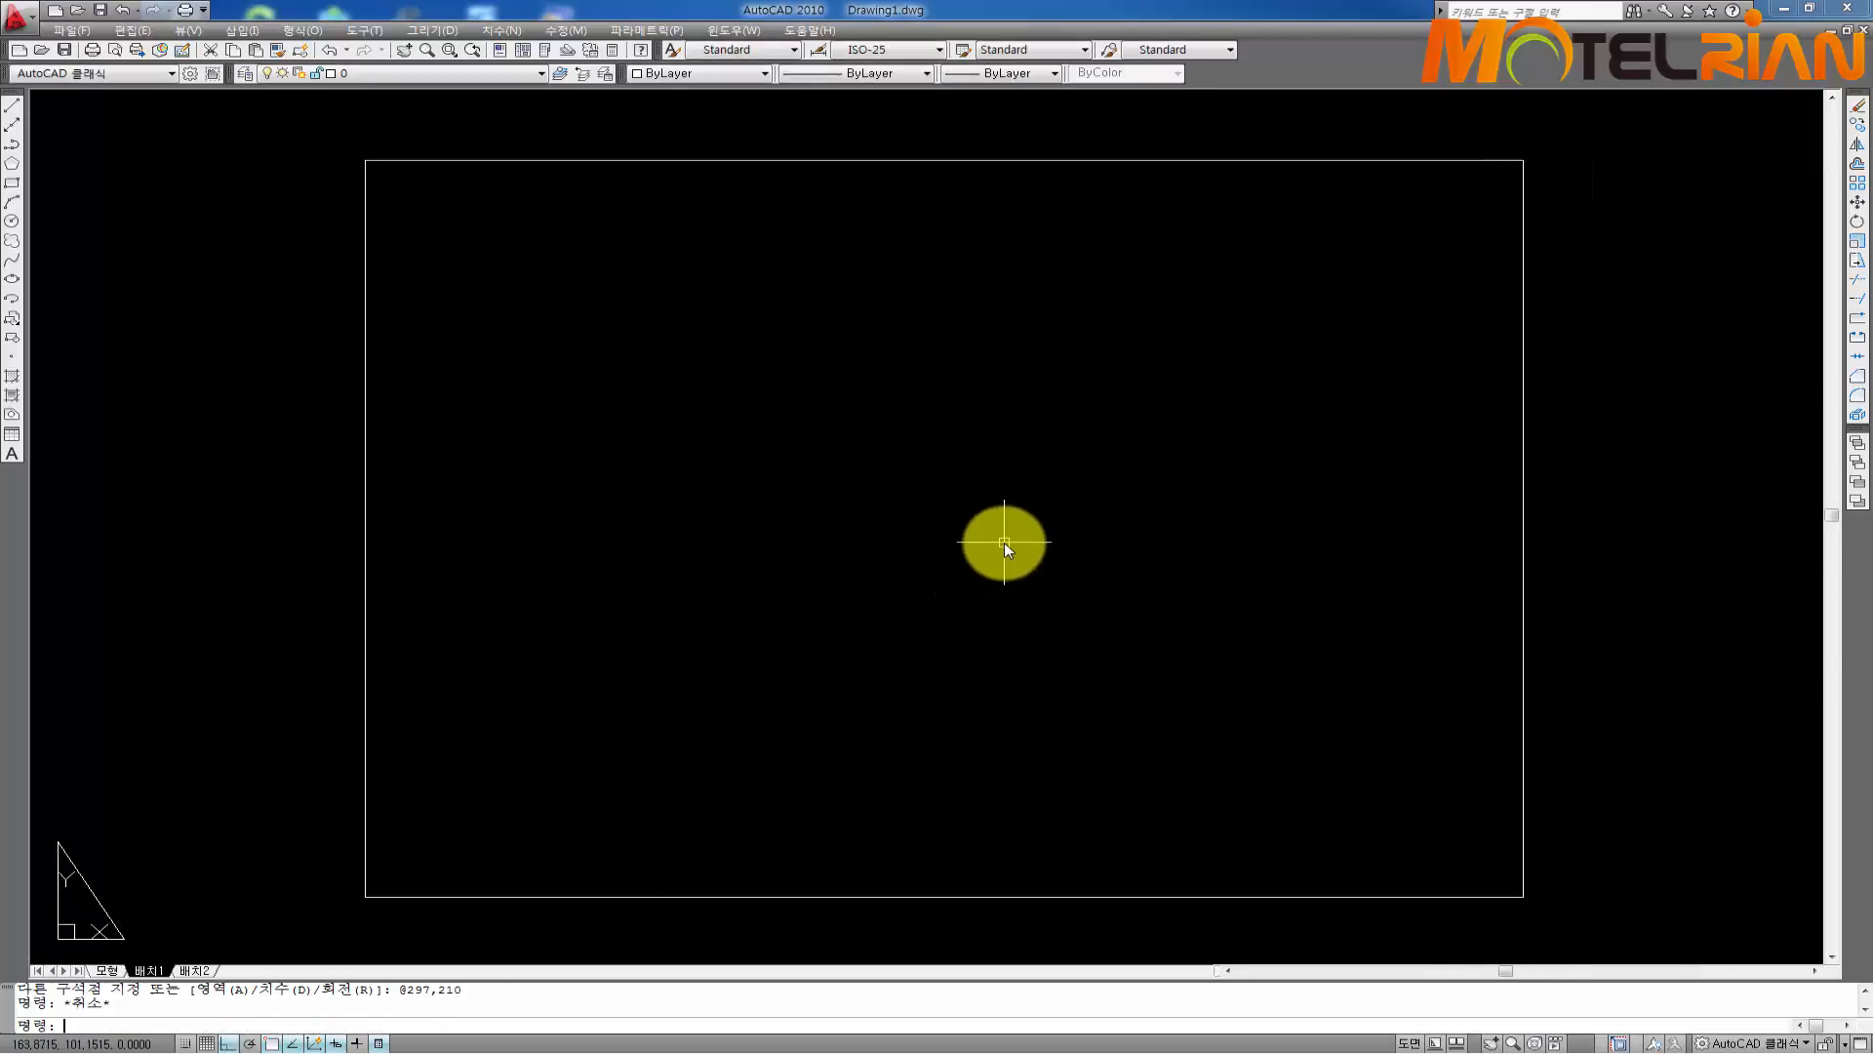
Offset the layout's sheet rectangle inward by 10
text(o)
key(Return)
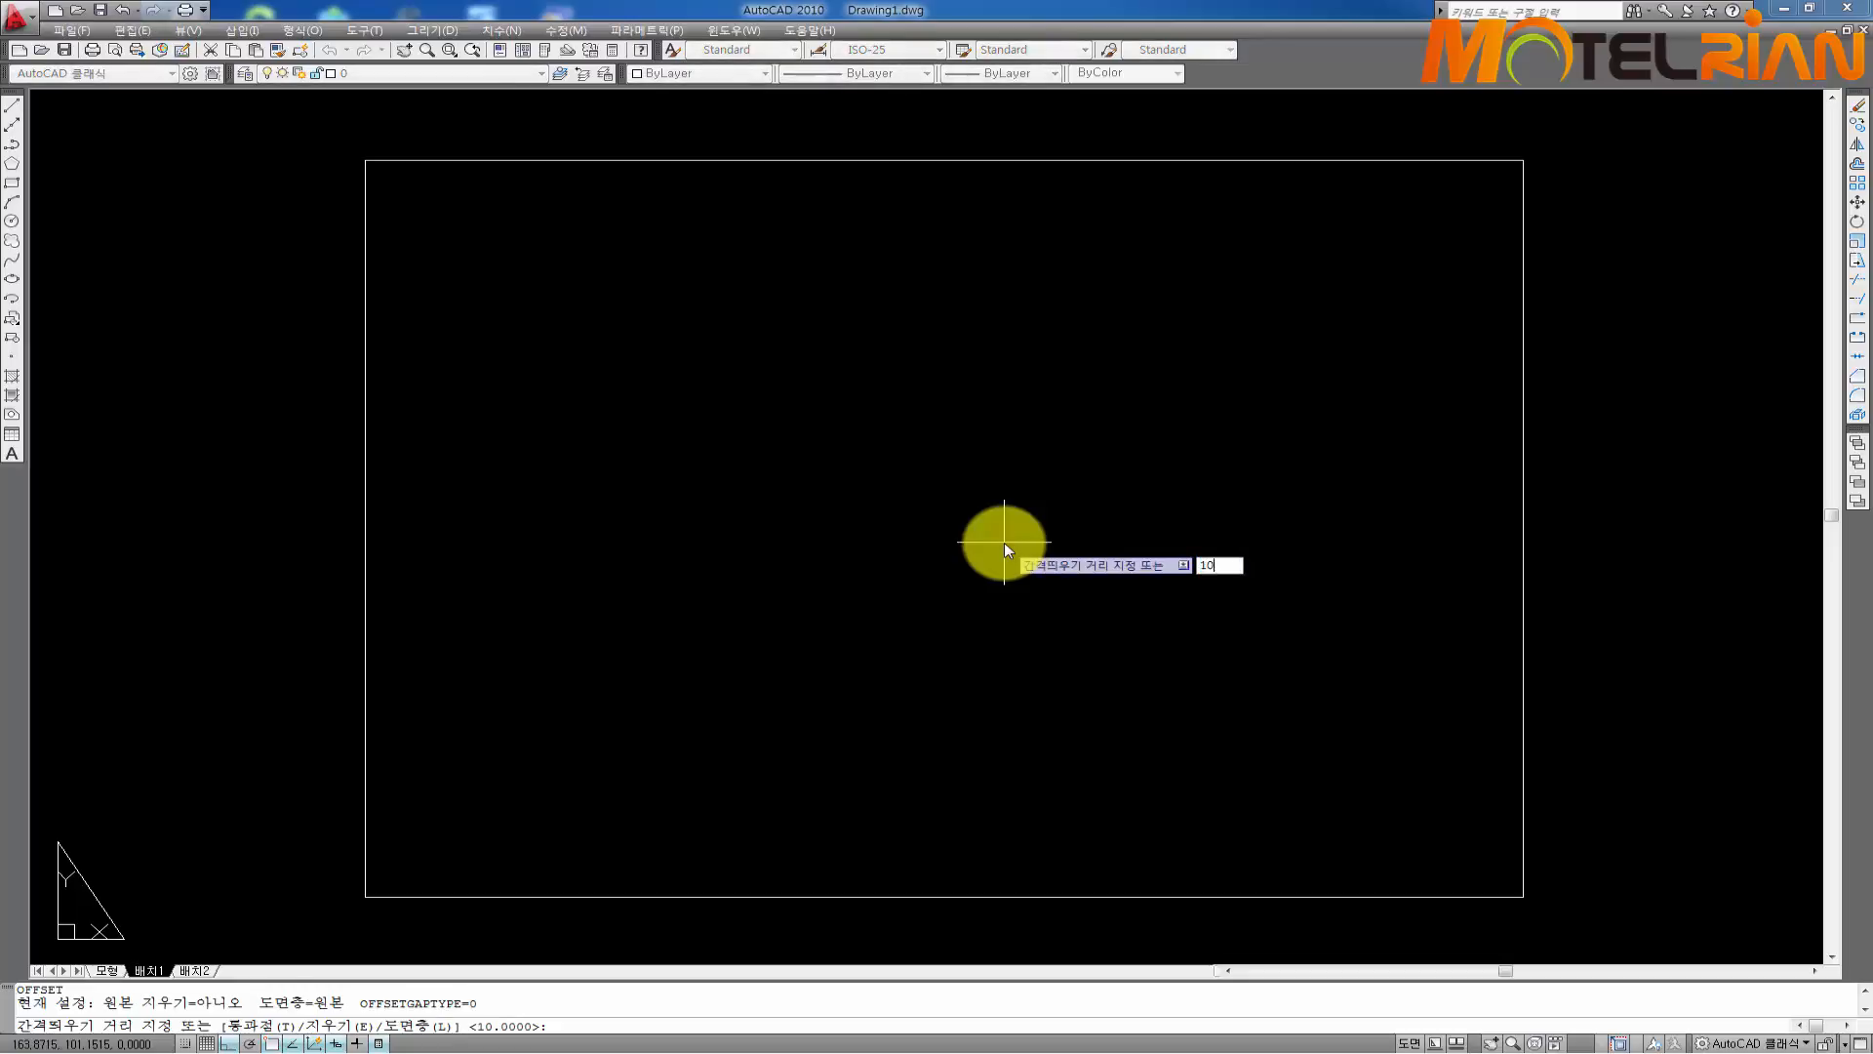
text(10)
key(Return)
click(365, 552)
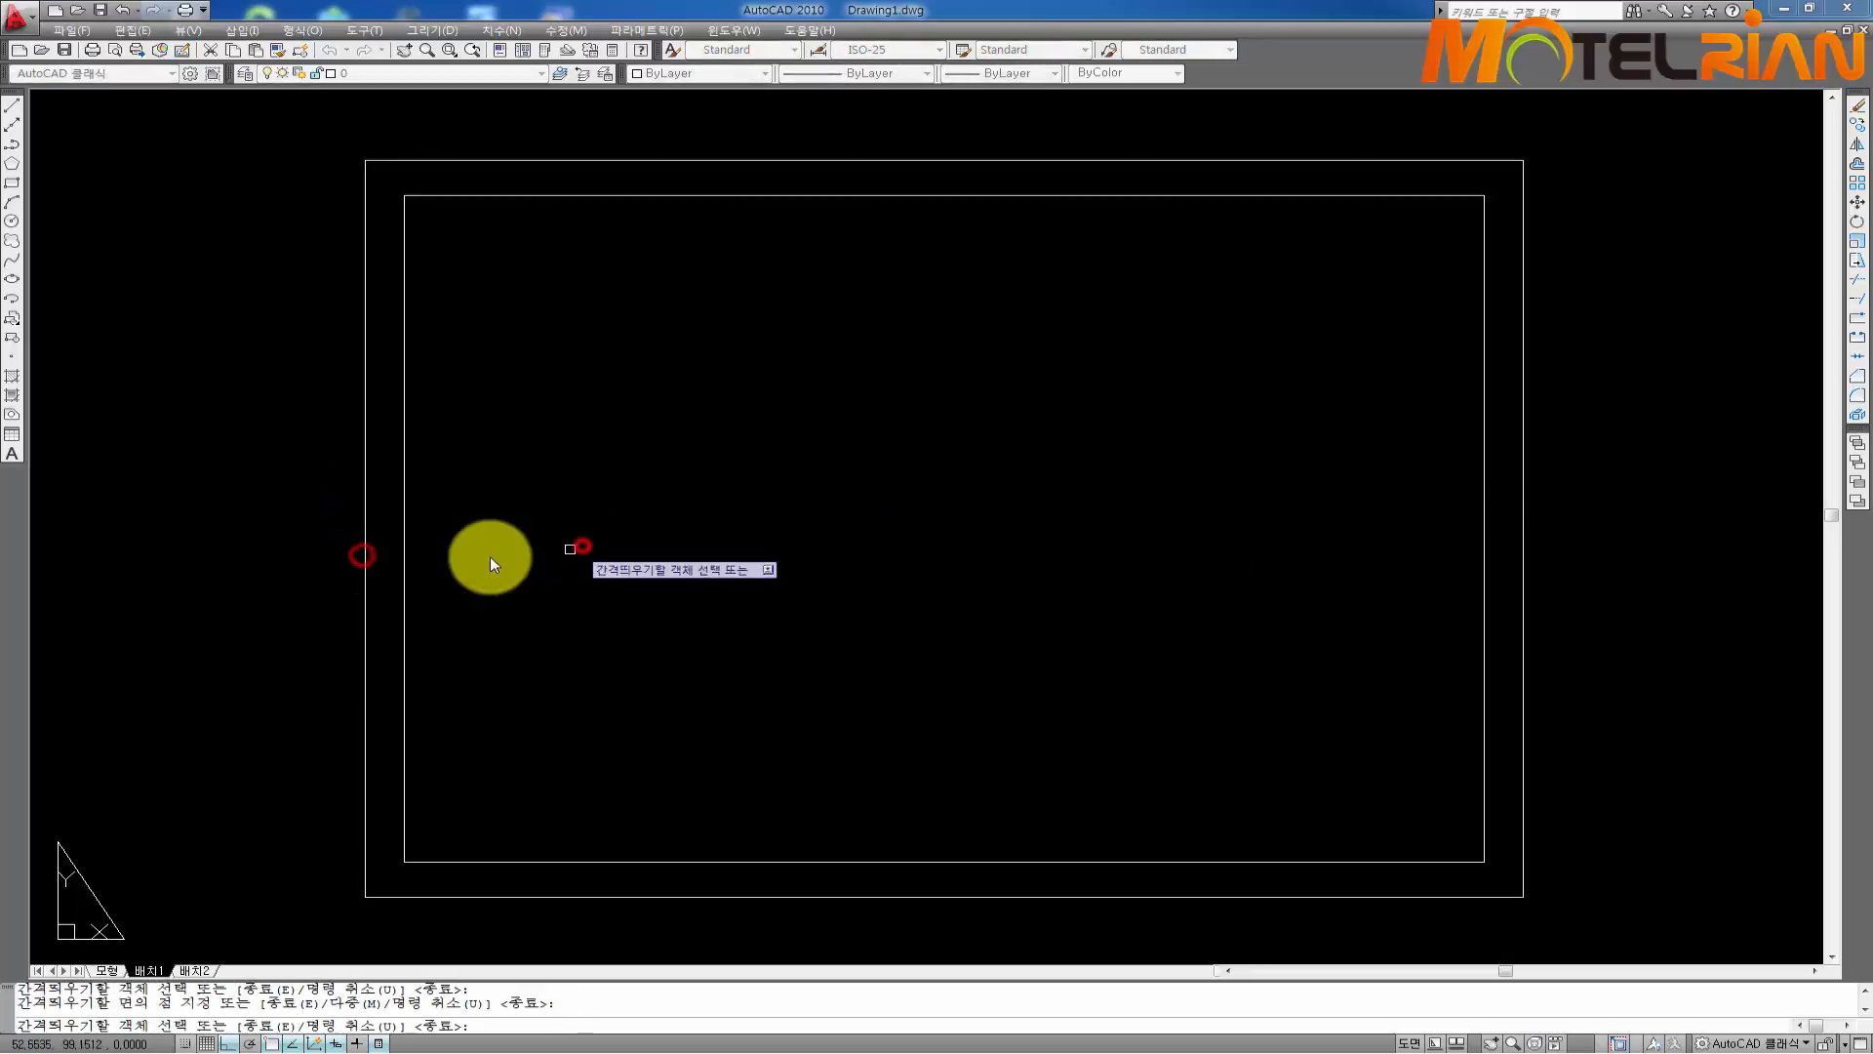
click(583, 544)
key(Return)
Erase the outer rectangle, keeping the inner frame, and turn off Quick Properties
click(376, 552)
click(209, 577)
key(Delete)
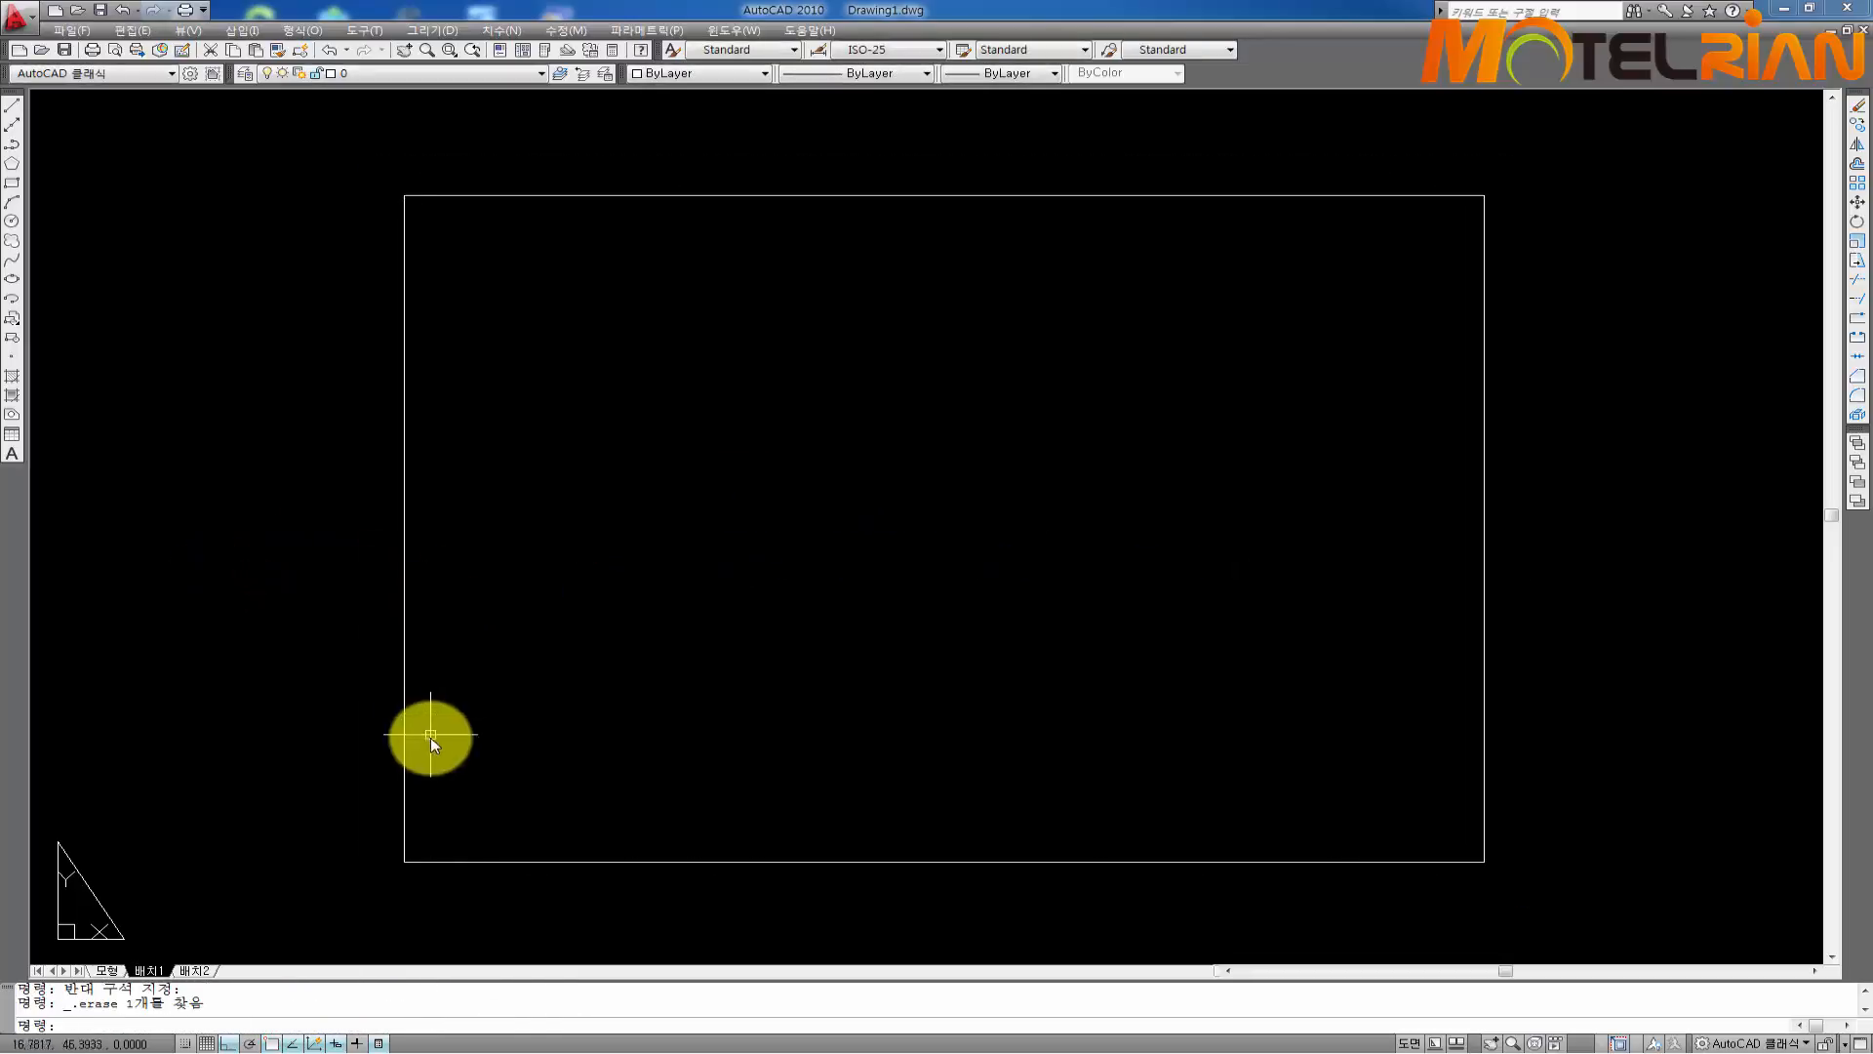
click(378, 1043)
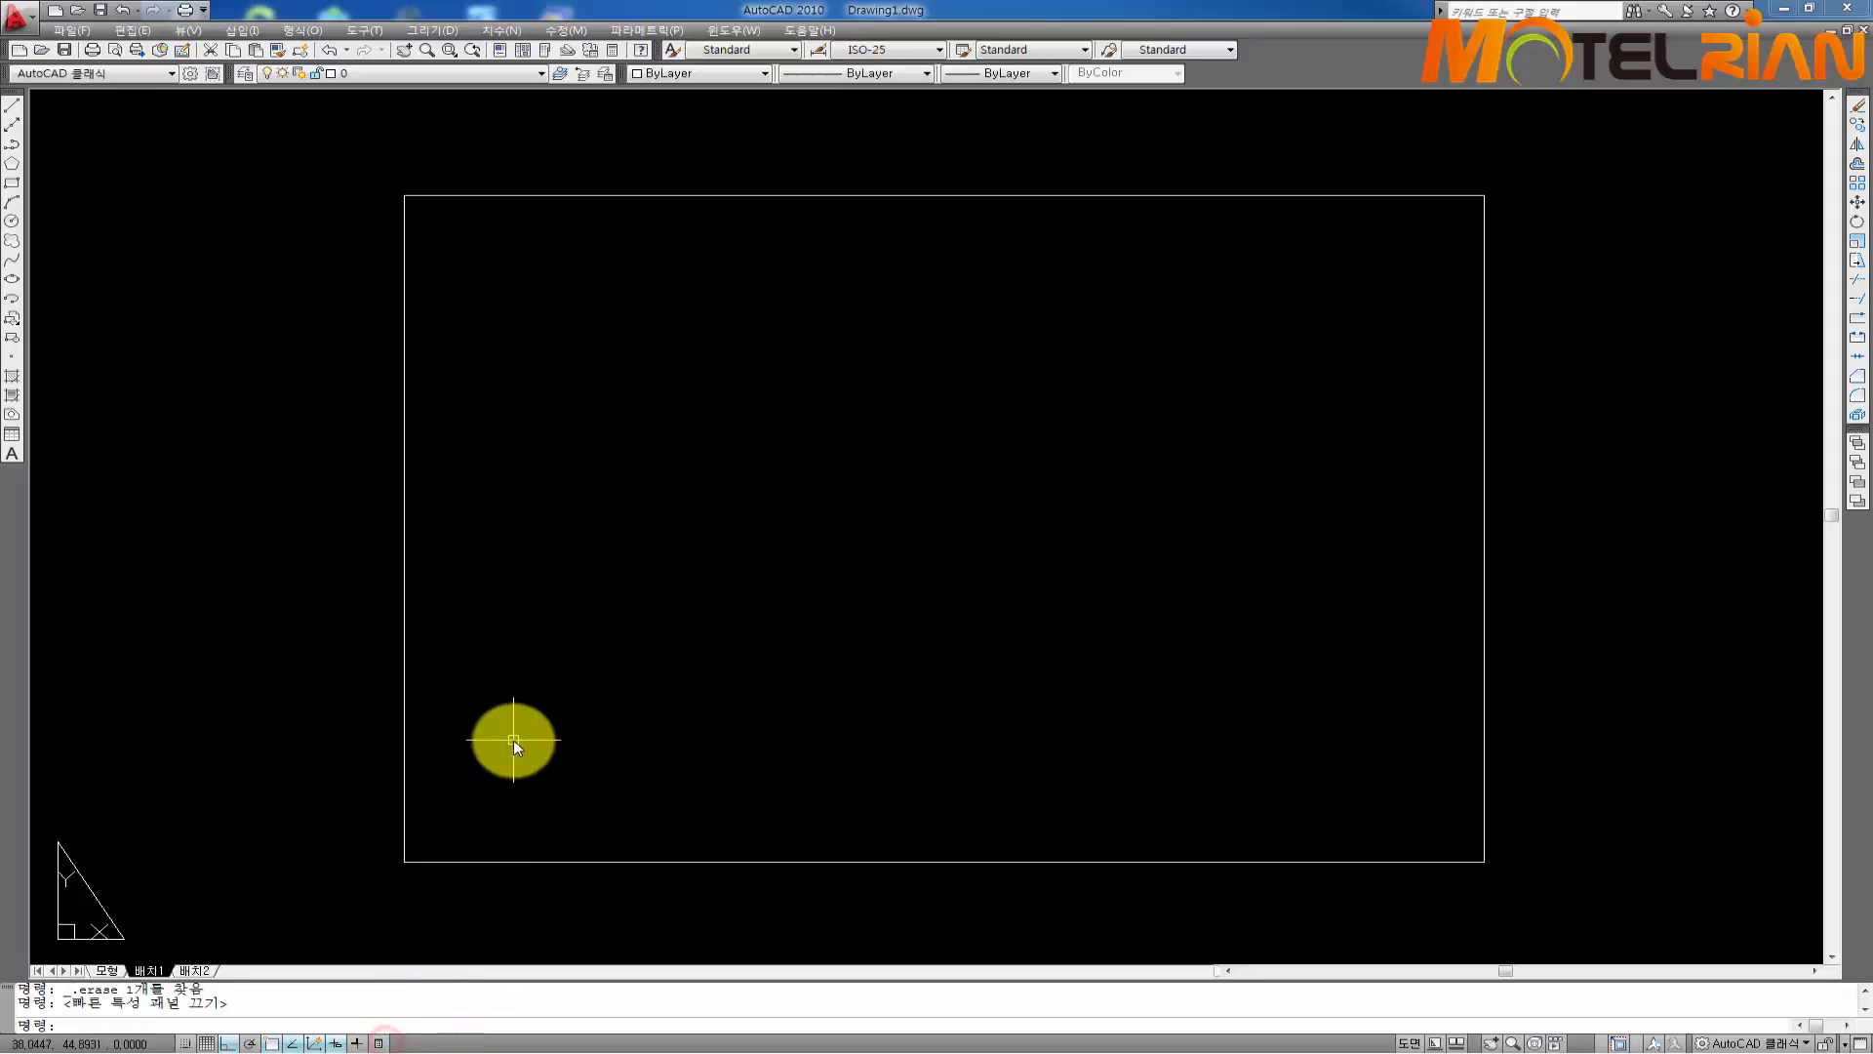
Explode the remaining frame rectangle into separate lines
key(Return)
click(485, 540)
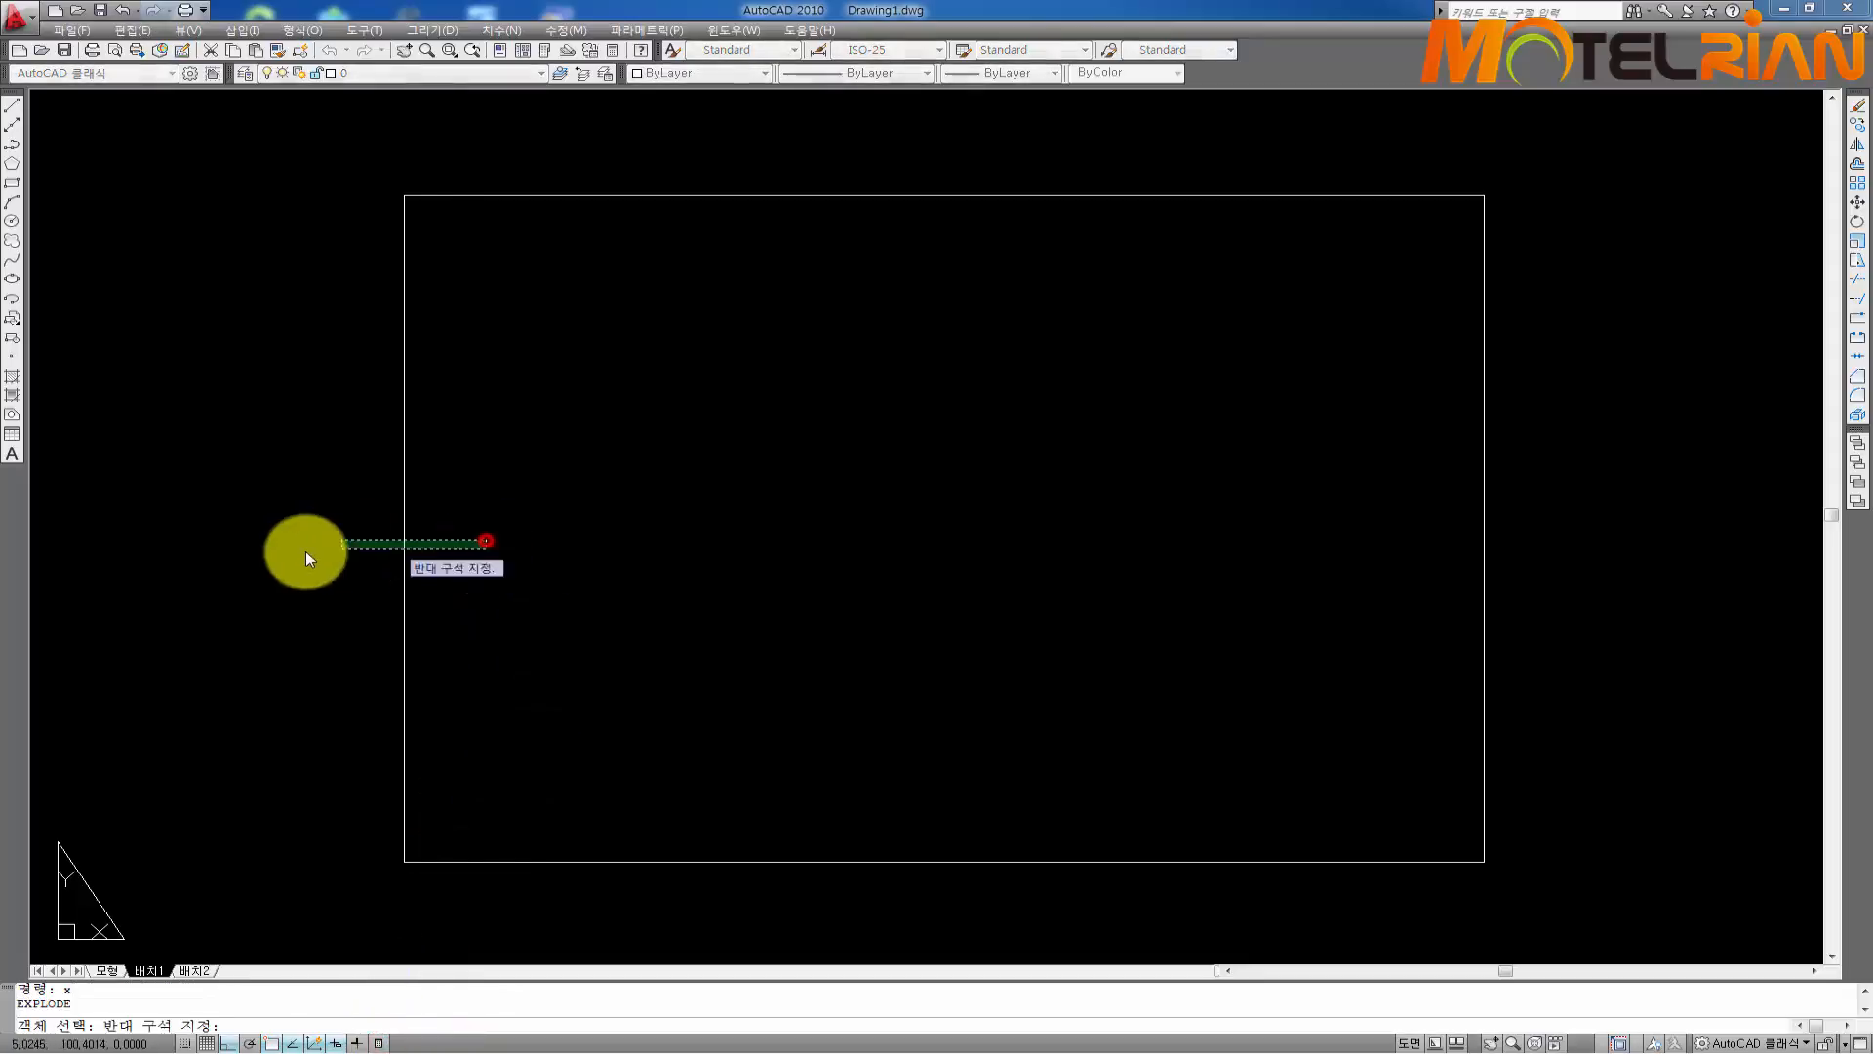
click(308, 552)
key(Return)
Offset the frame's top edge downward by 15
text(o)
key(Return)
text(15)
key(Return)
click(1089, 197)
click(1056, 431)
key(Return)
Offset the frame's right edge inward by 45
text(o)
key(Return)
text(4)
text(5)
key(Return)
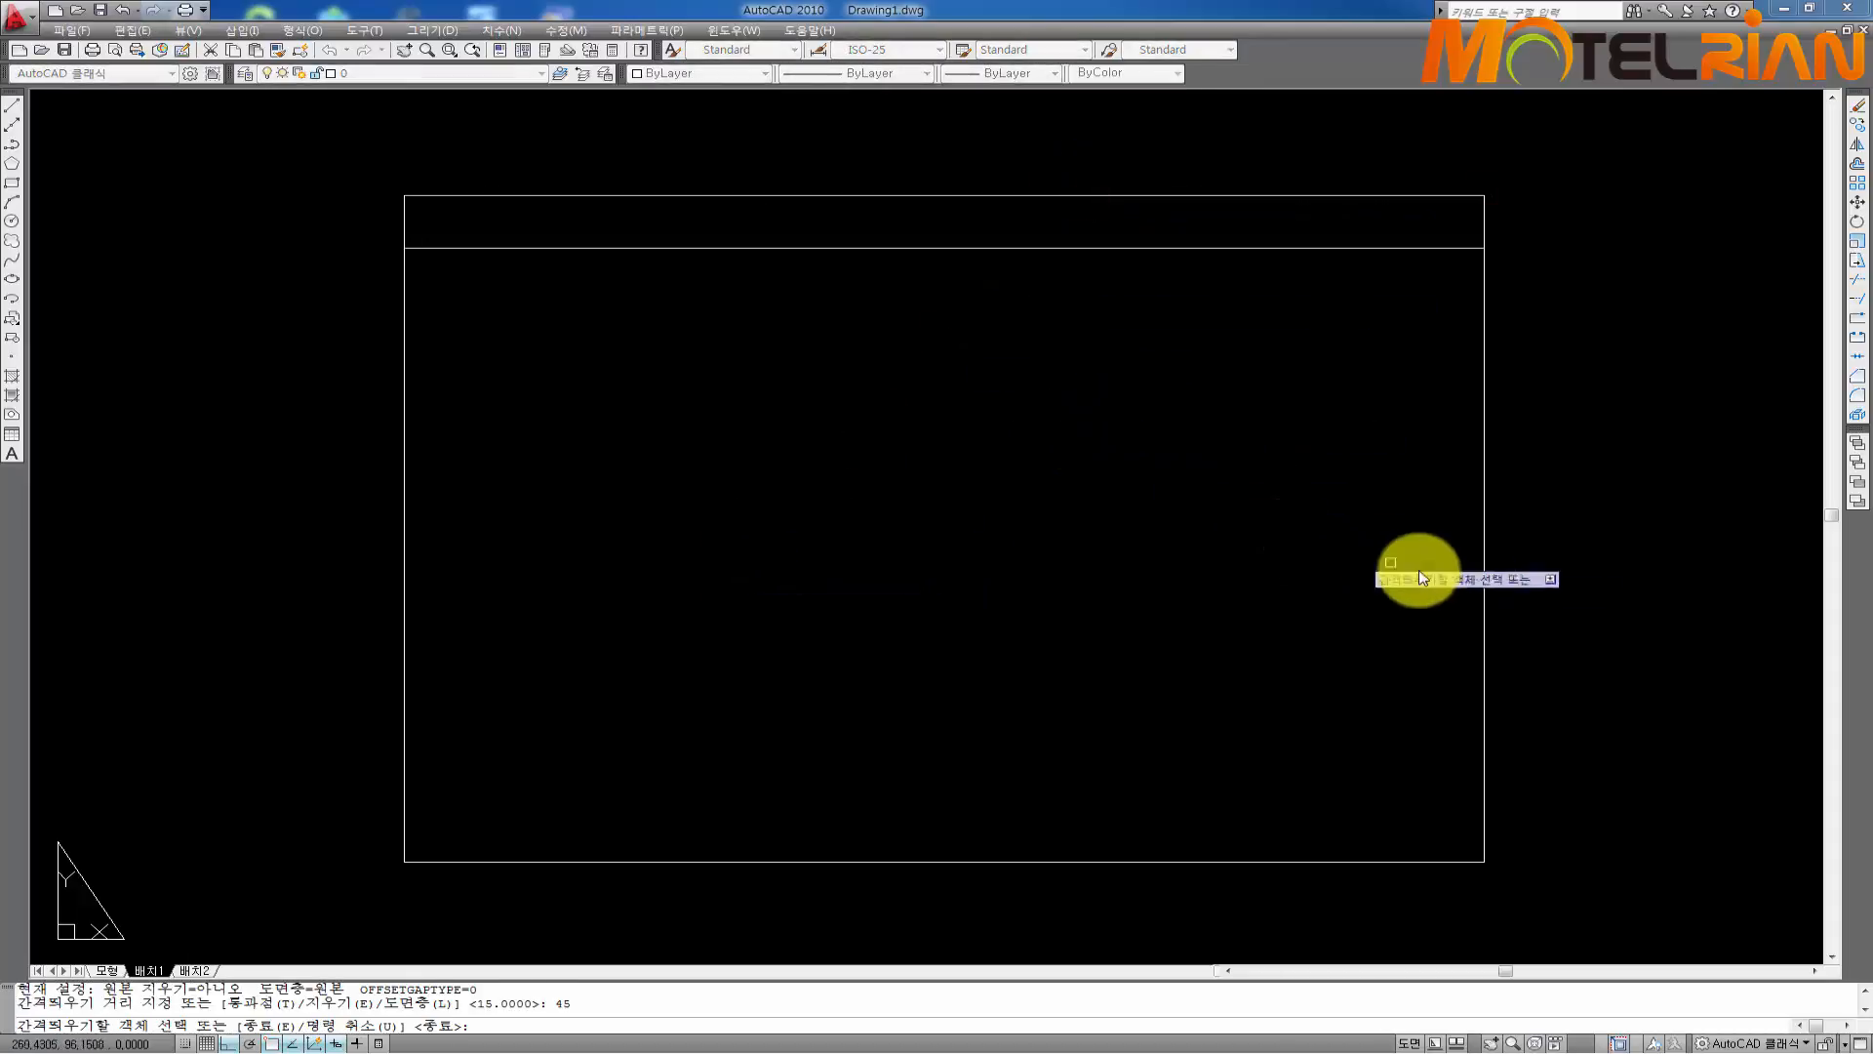
click(1483, 587)
click(1139, 570)
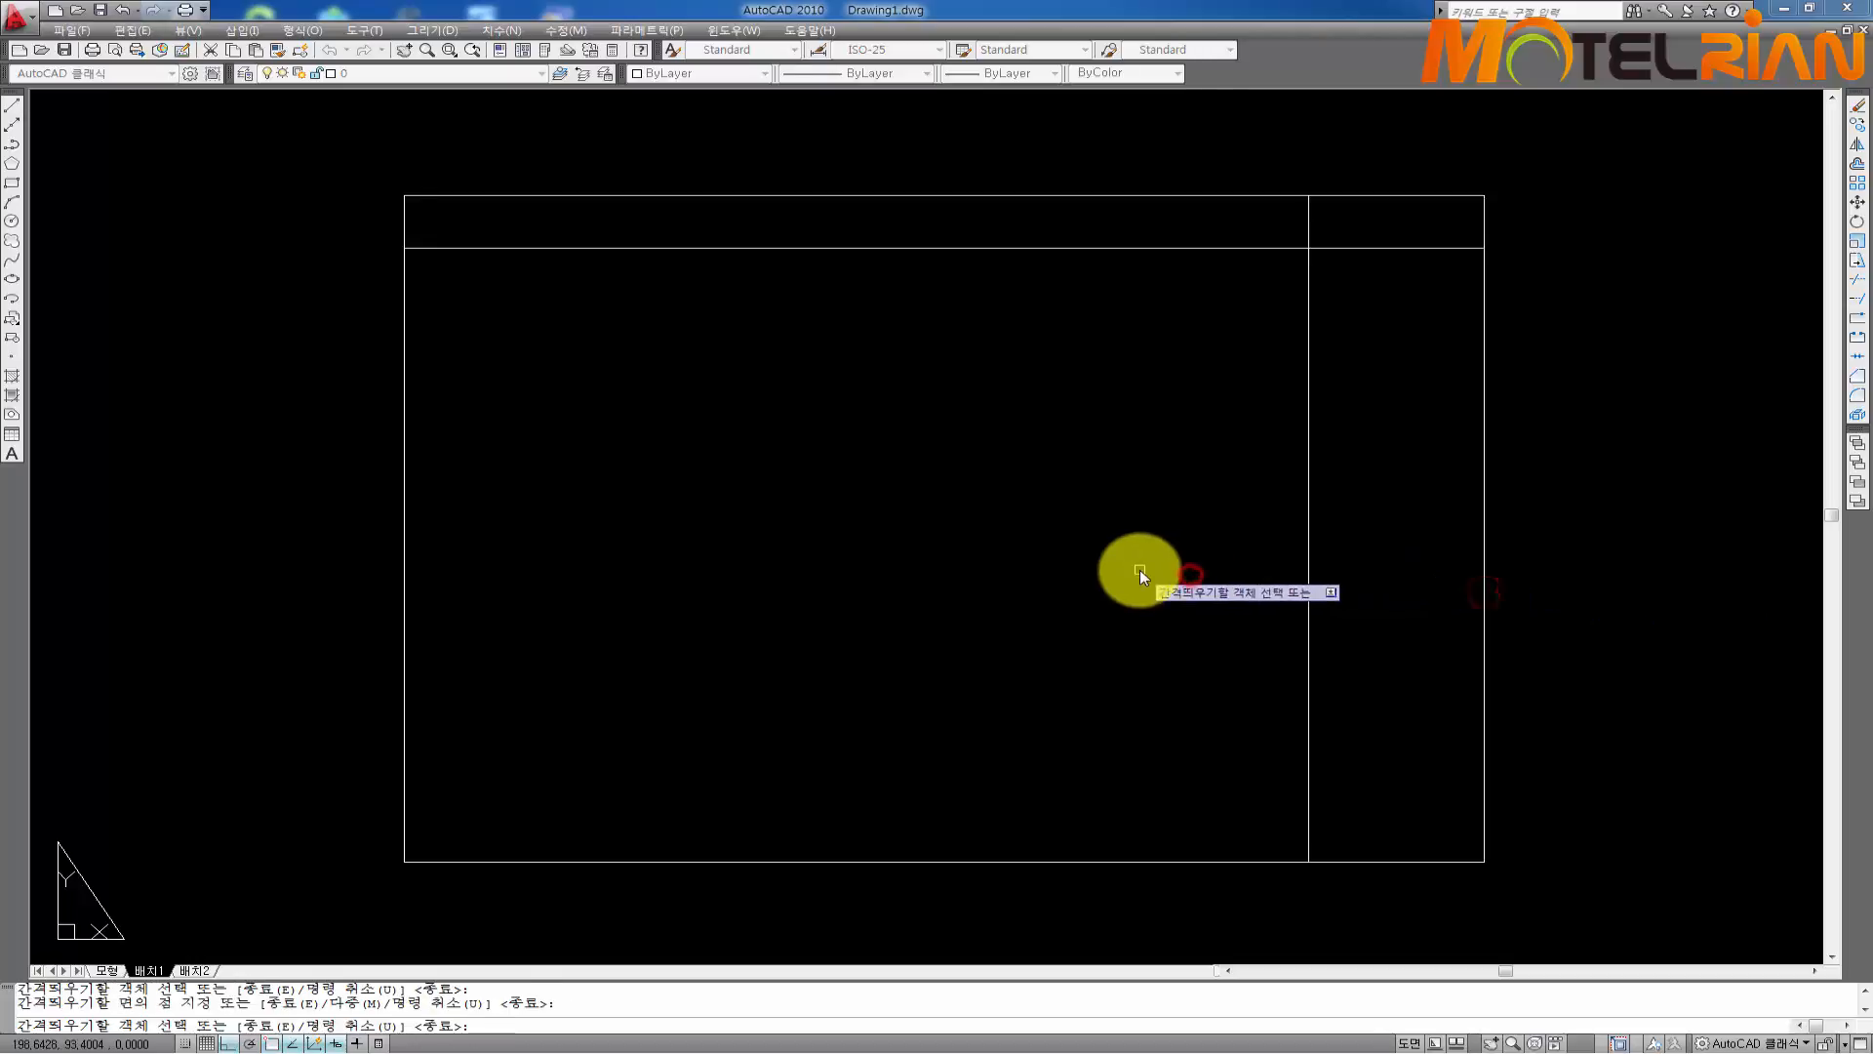
key(Escape)
Trim the two offset lines so that only a small box remains in the frame's upper-right corner
text(ㅂ)
key(Return)
key(Return)
click(1327, 372)
click(1189, 432)
click(1200, 226)
click(1052, 371)
key(Return)
Start multiline text spanning the upper-right corner box, with middle center (MC) justification
text(ㄷ)
key(Return)
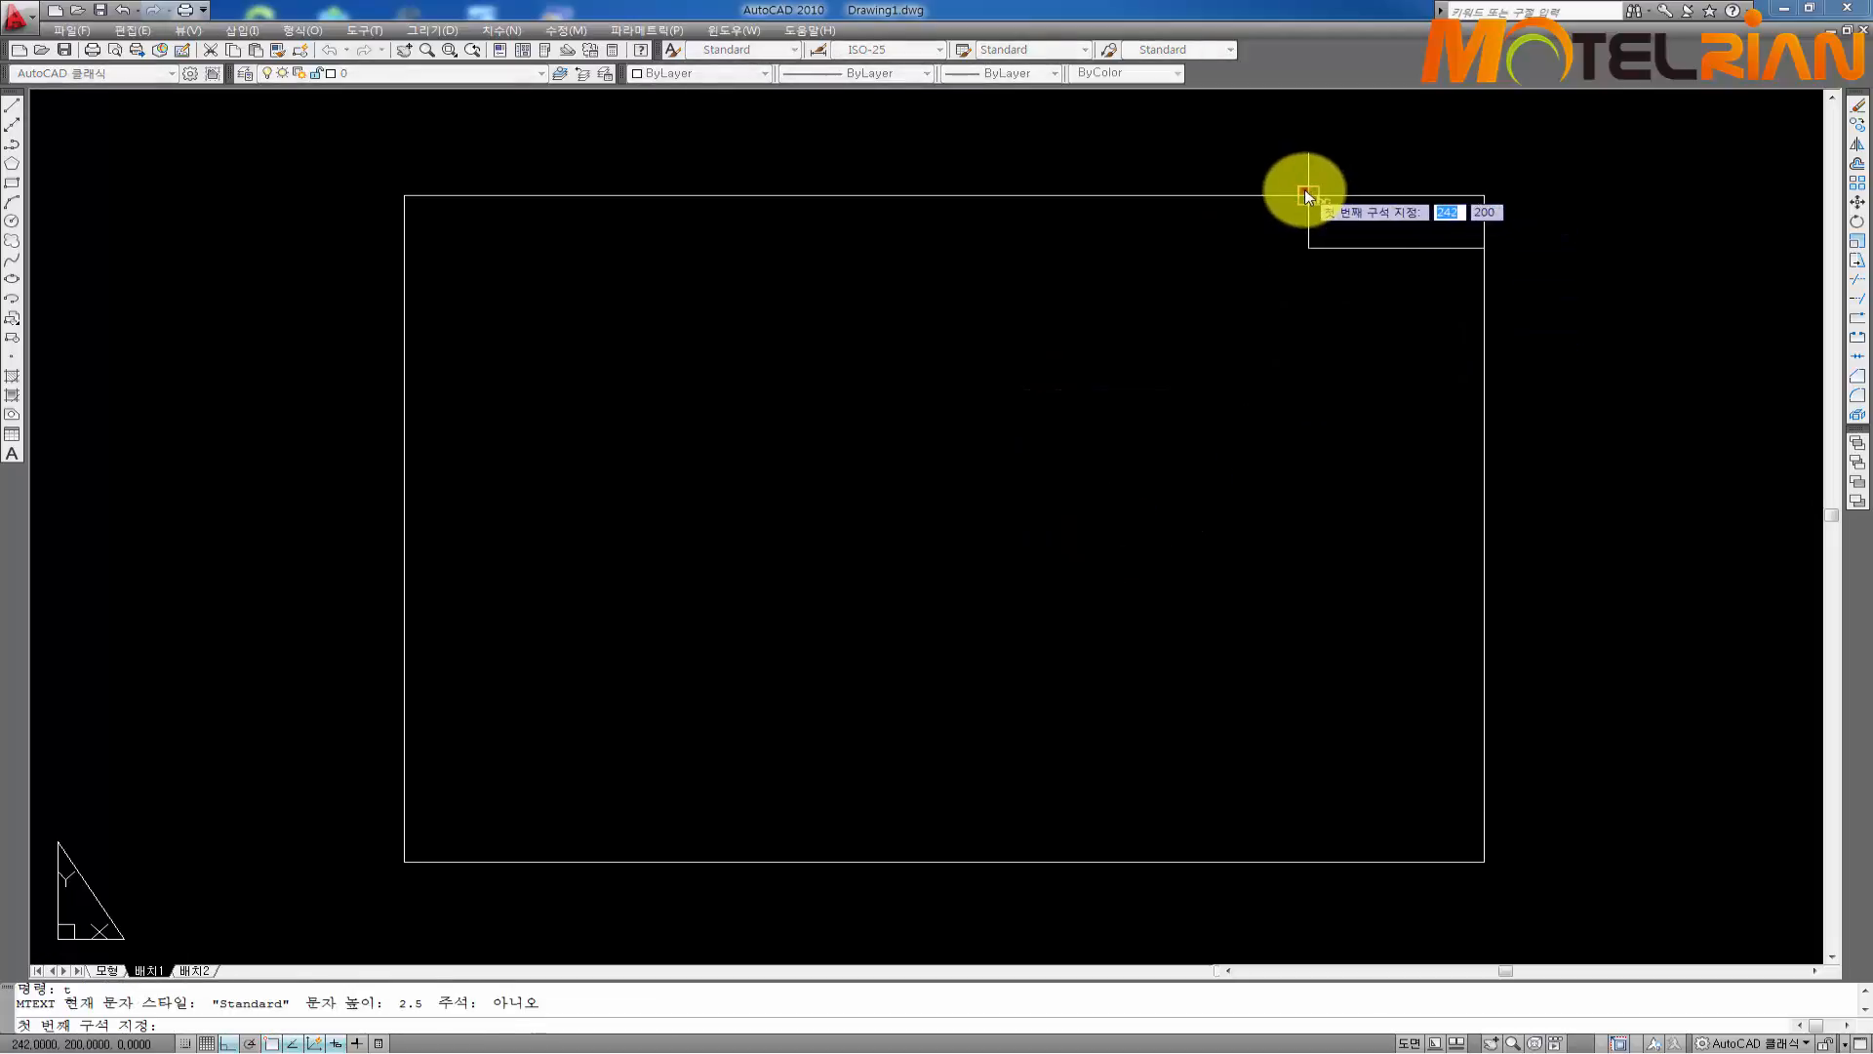
click(1307, 196)
click(1479, 250)
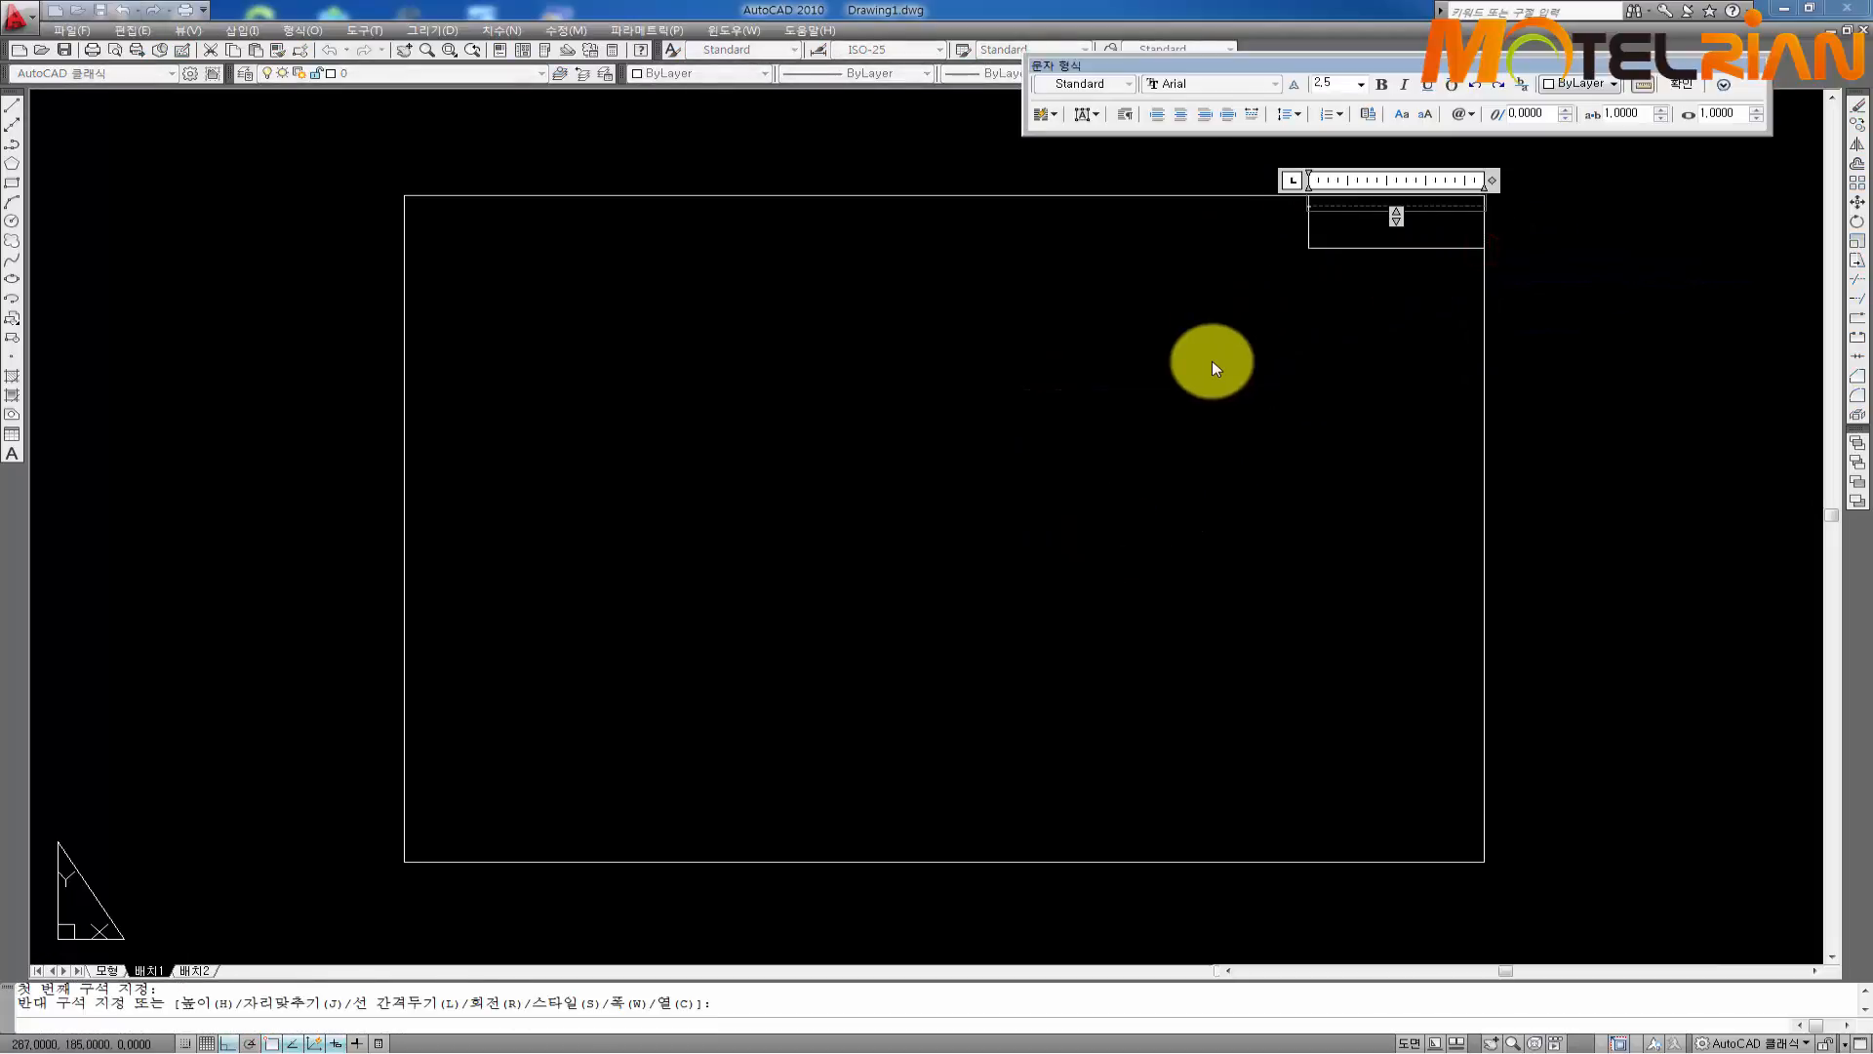
click(1096, 116)
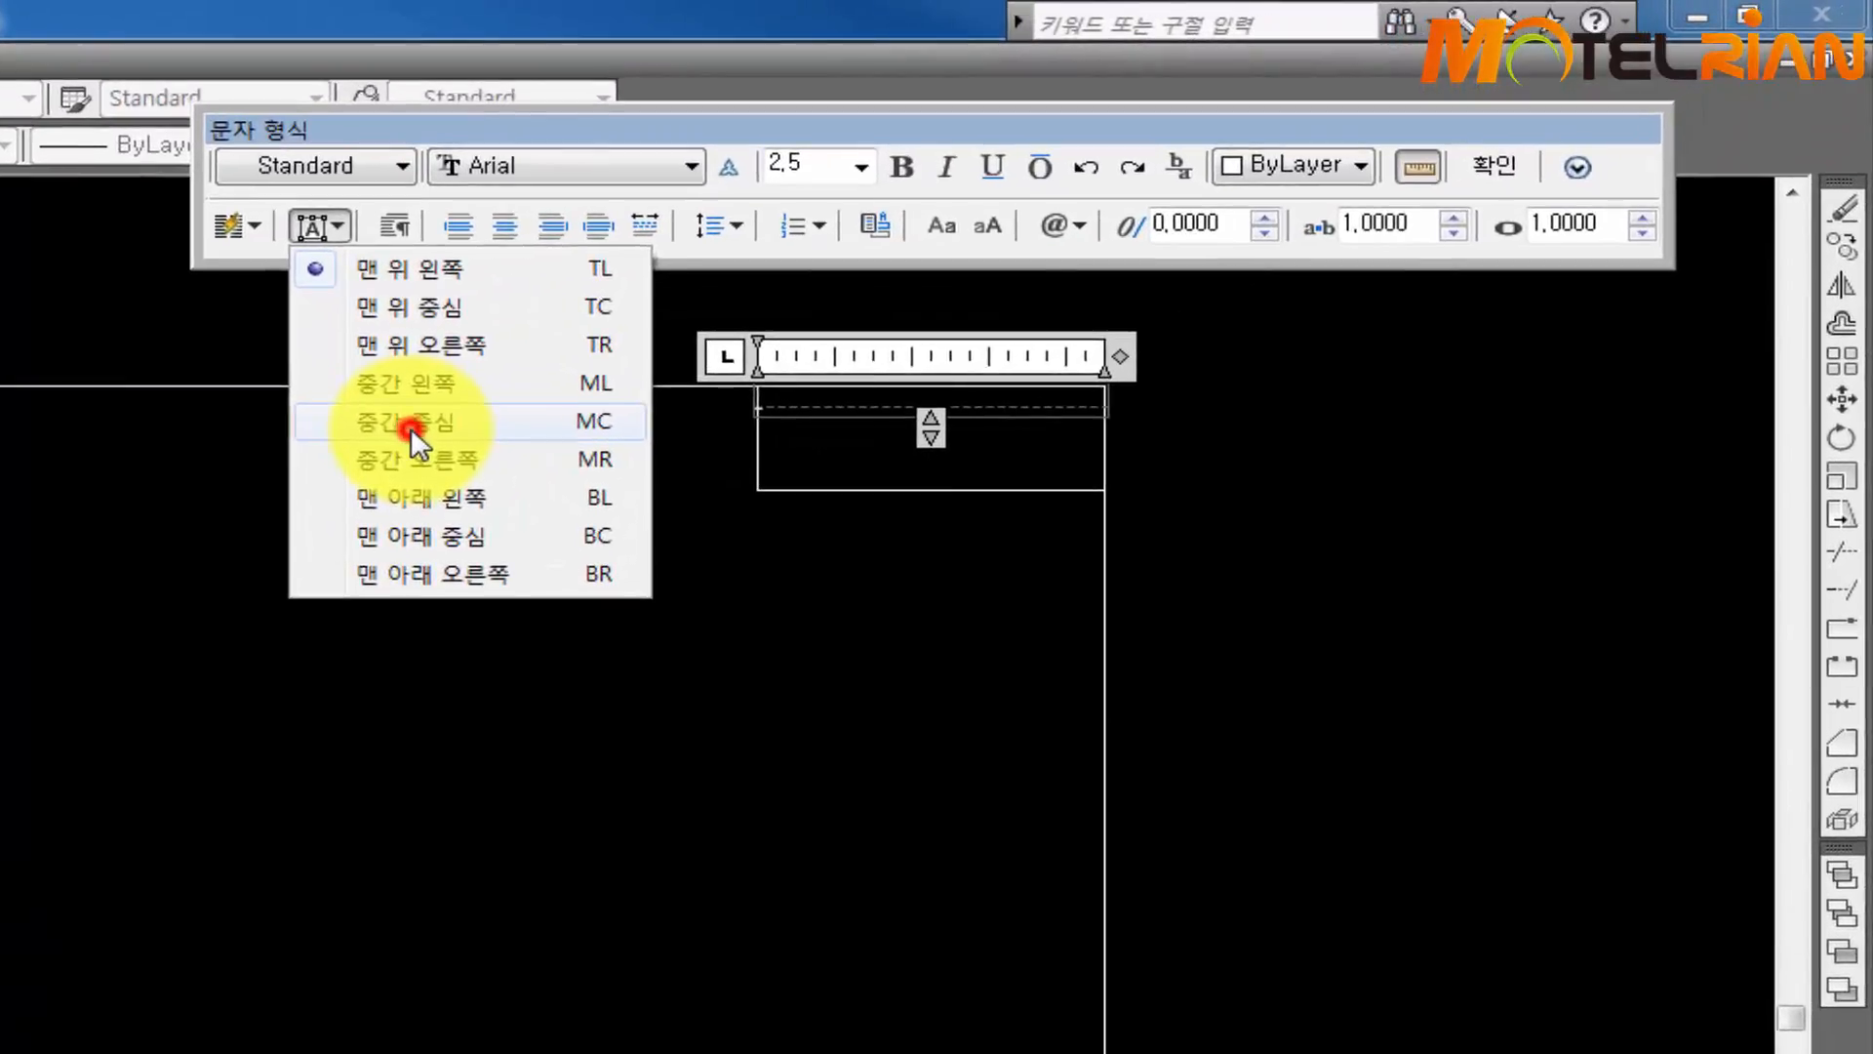
click(411, 428)
Set the text height to 4 and enter 20161126-1 as the corner box text
double_click(829, 160)
text(4)
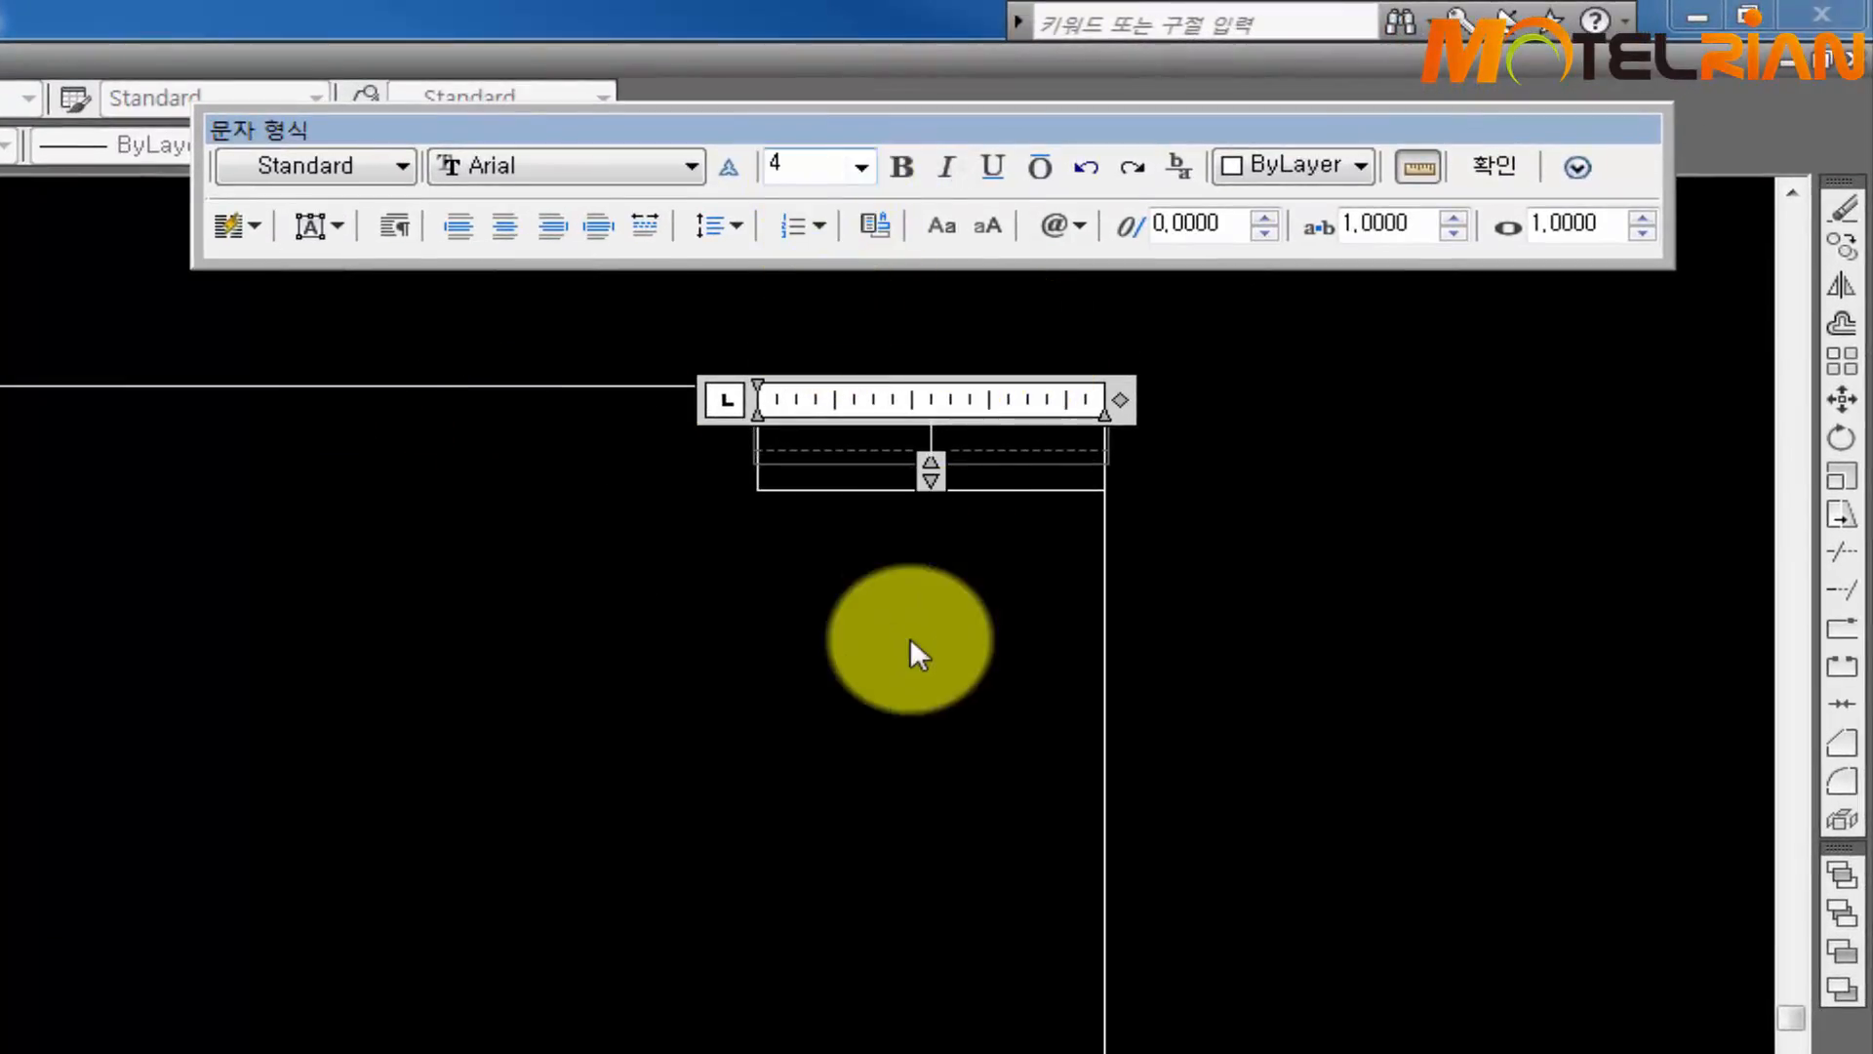
click(978, 454)
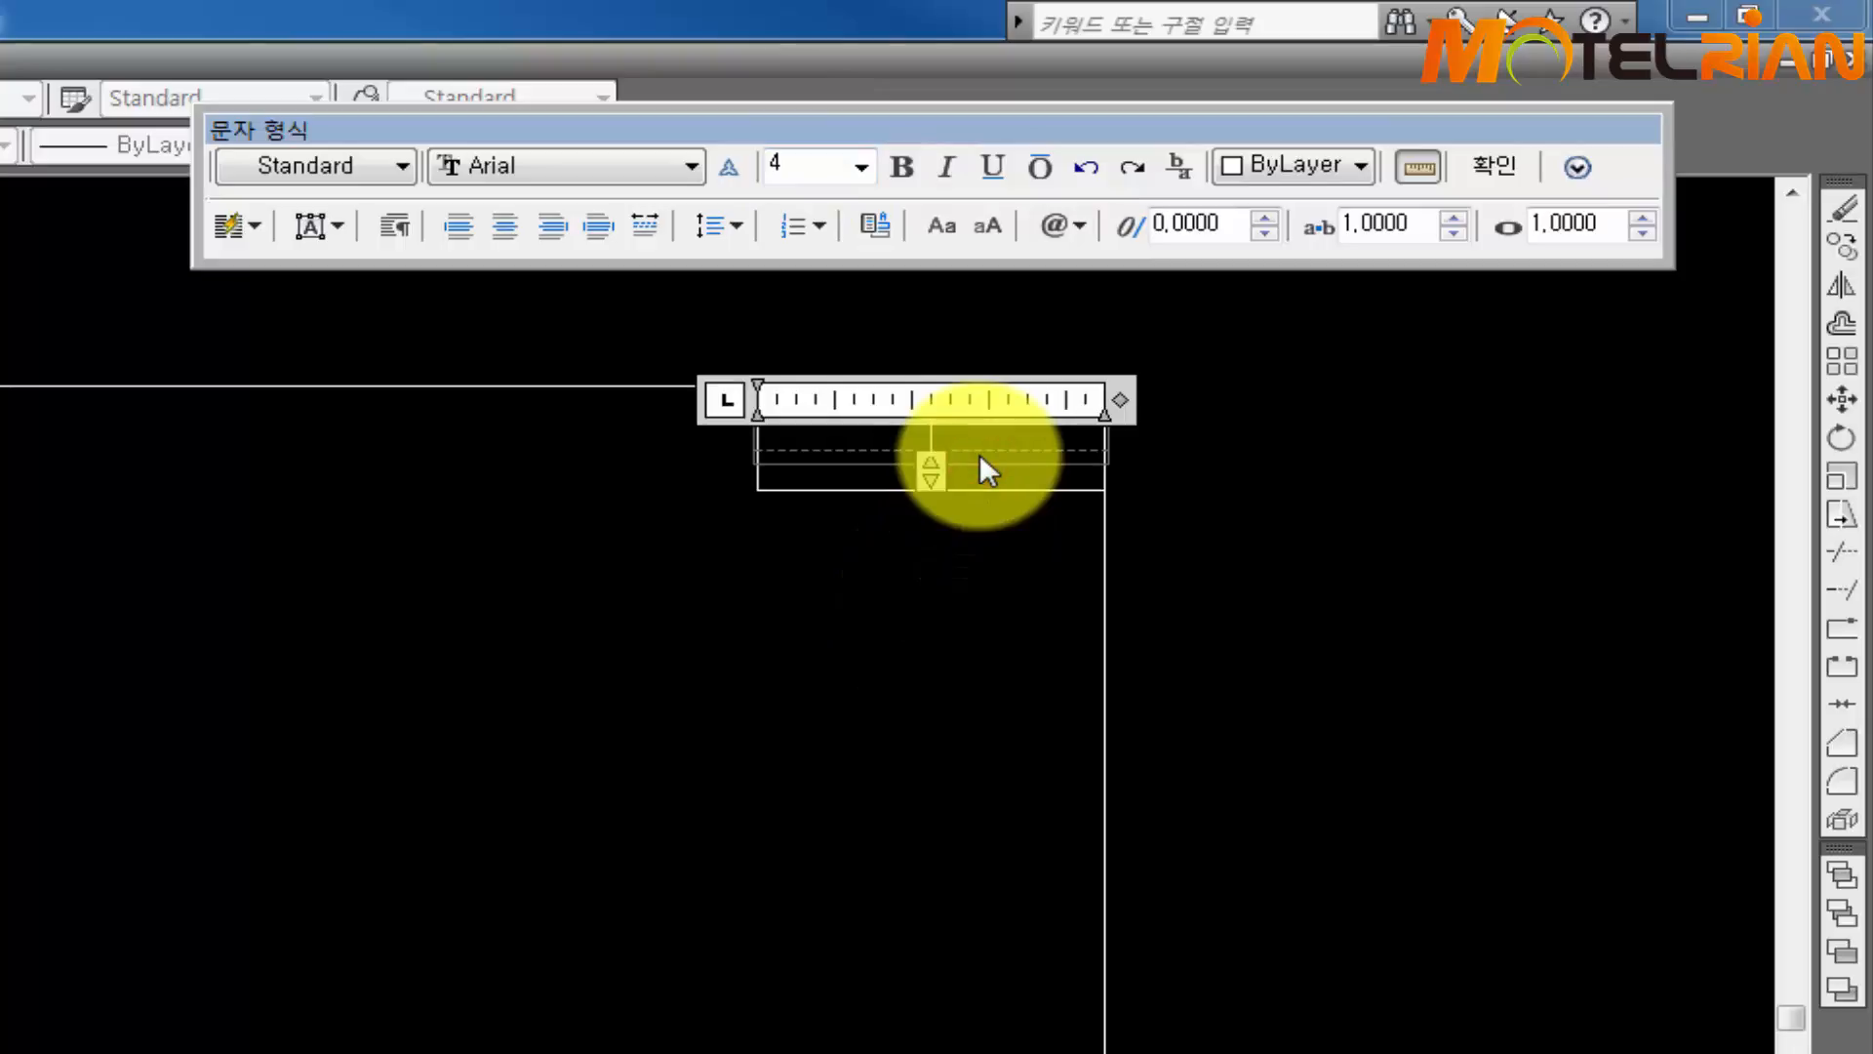
text(20161126-1)
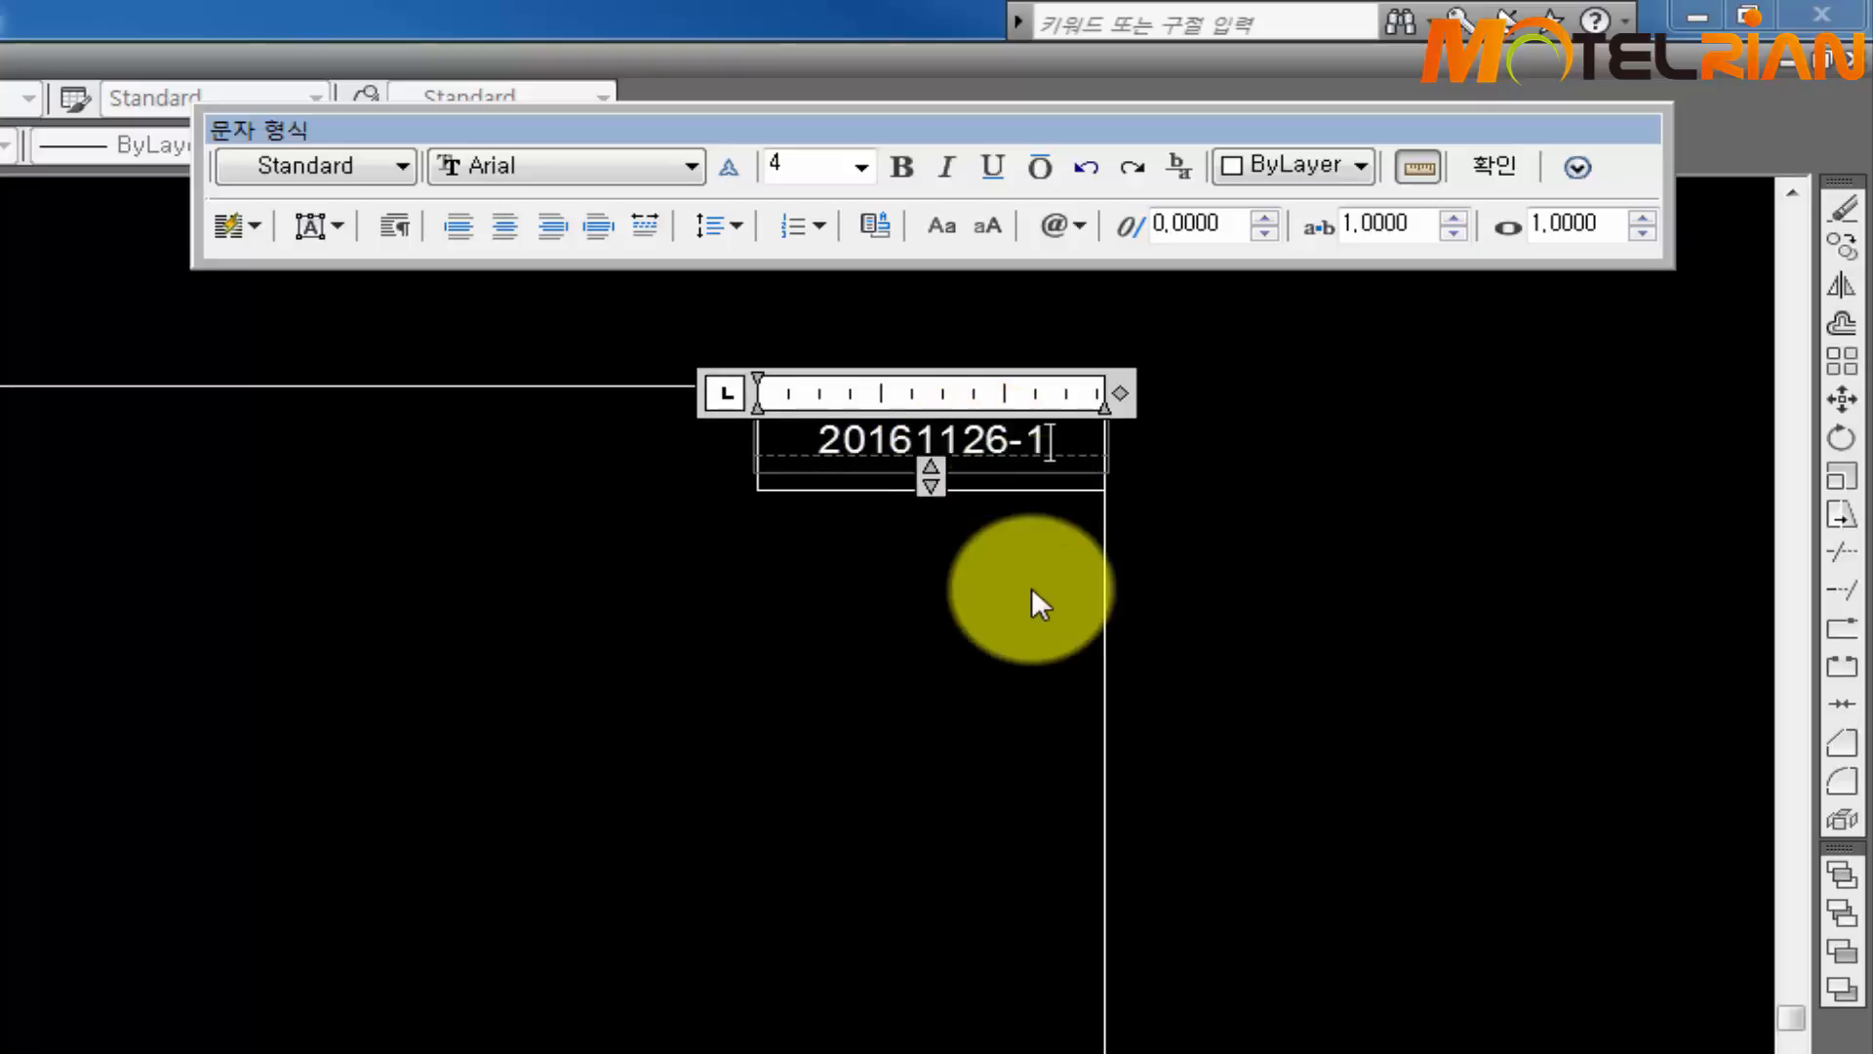
click(1500, 172)
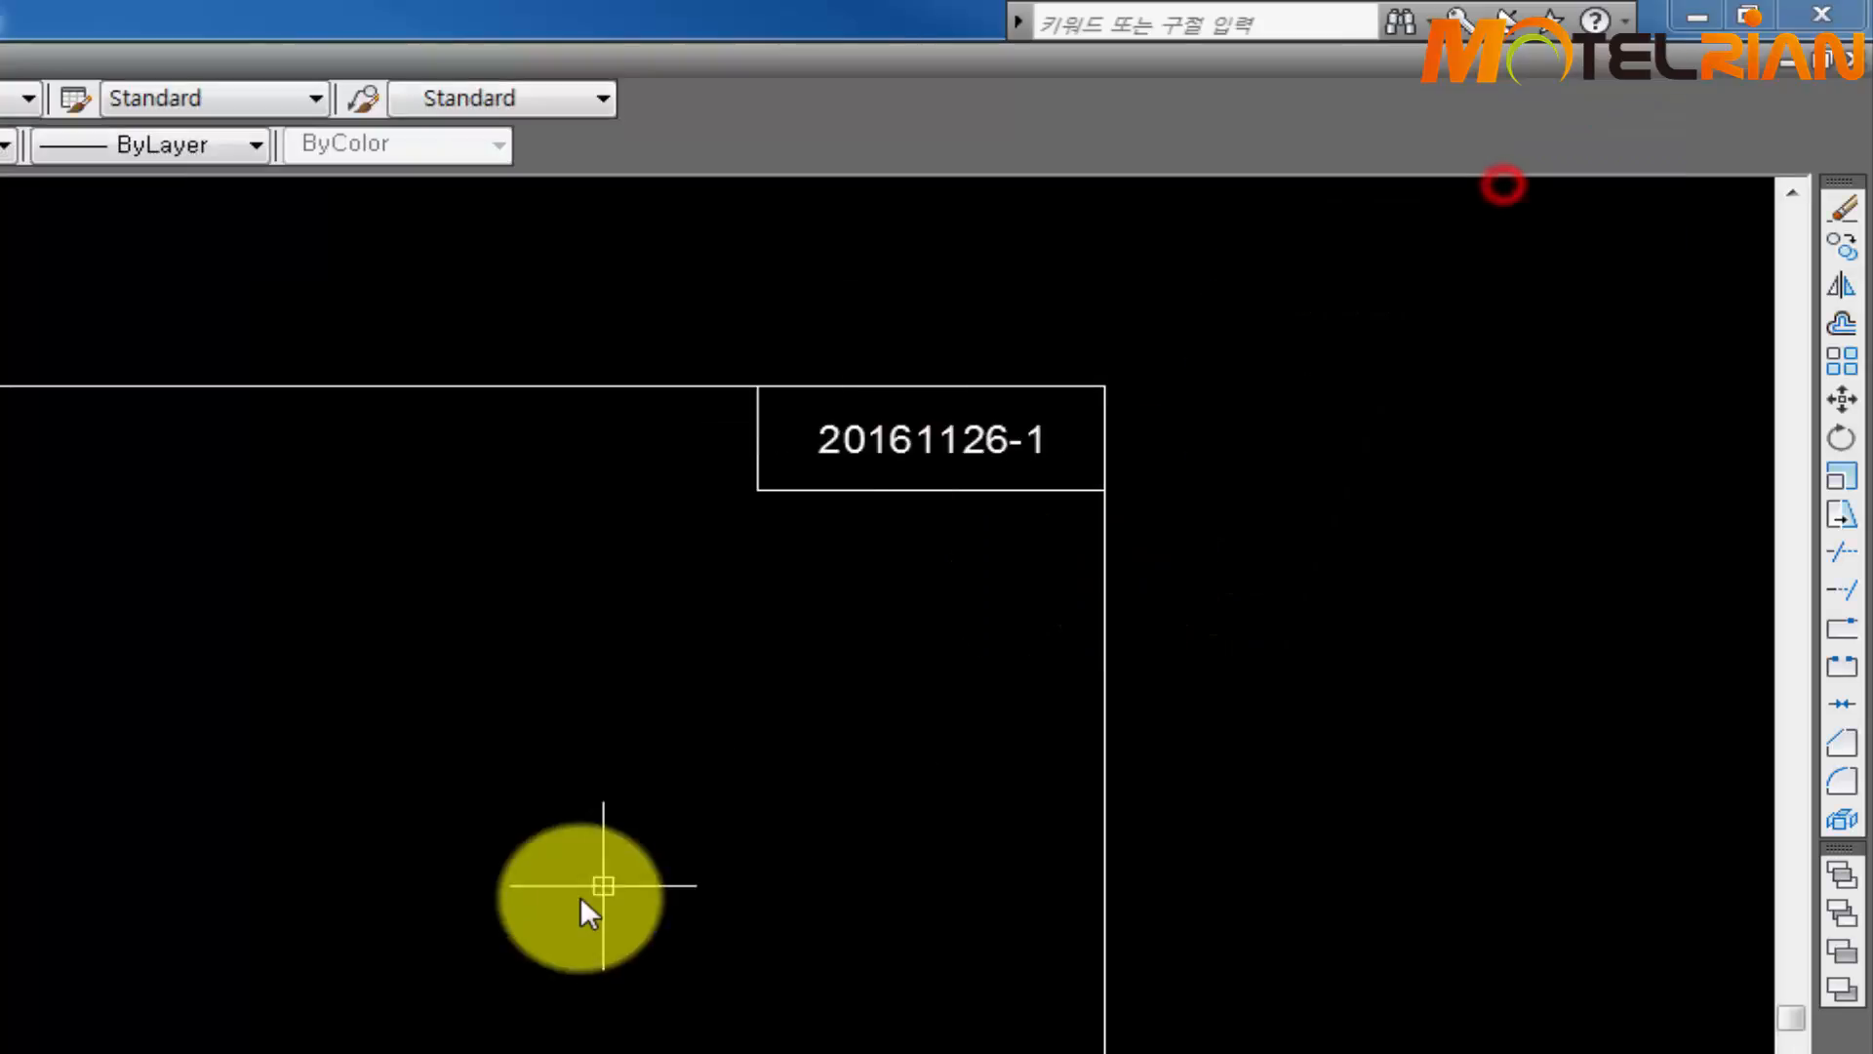
Set the DIMCEN system variable to 0
scroll(382, 946, up, 2)
scroll(382, 946, down, 2)
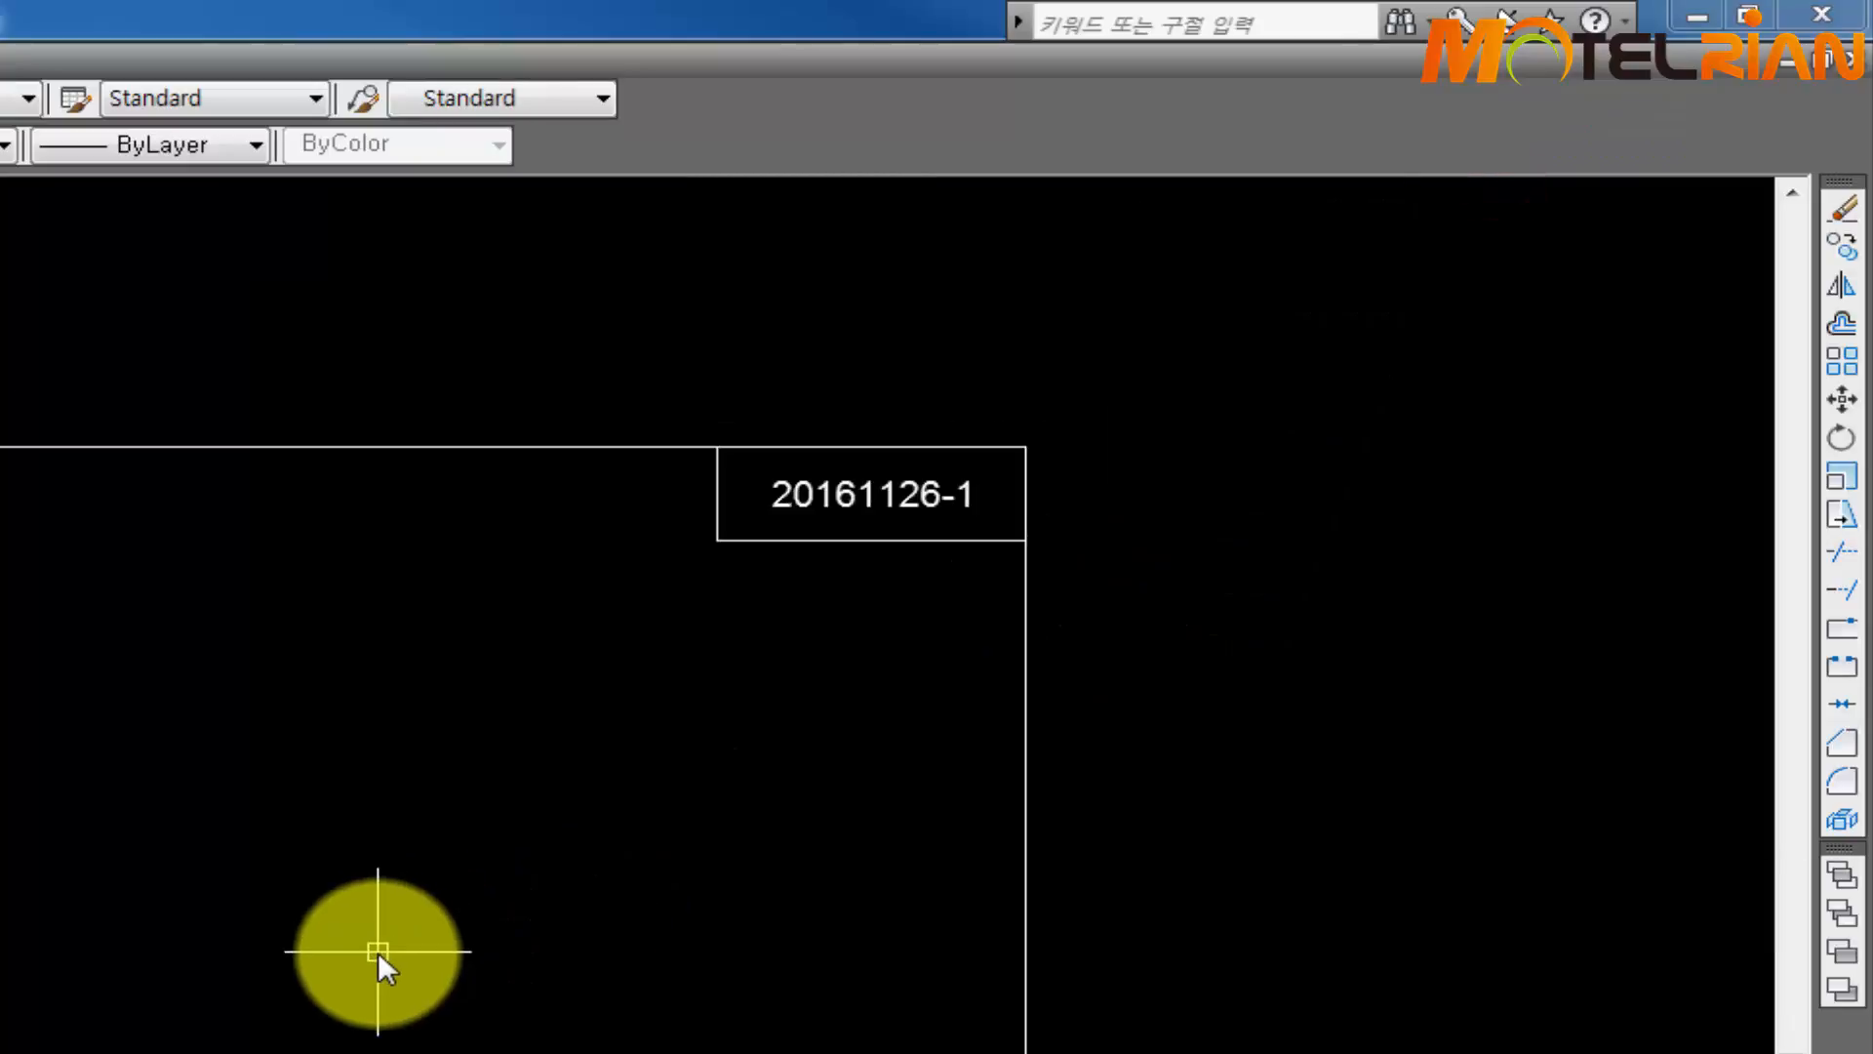
scroll(378, 952, up, 2)
middle_drag(399, 1053, 445, 1053)
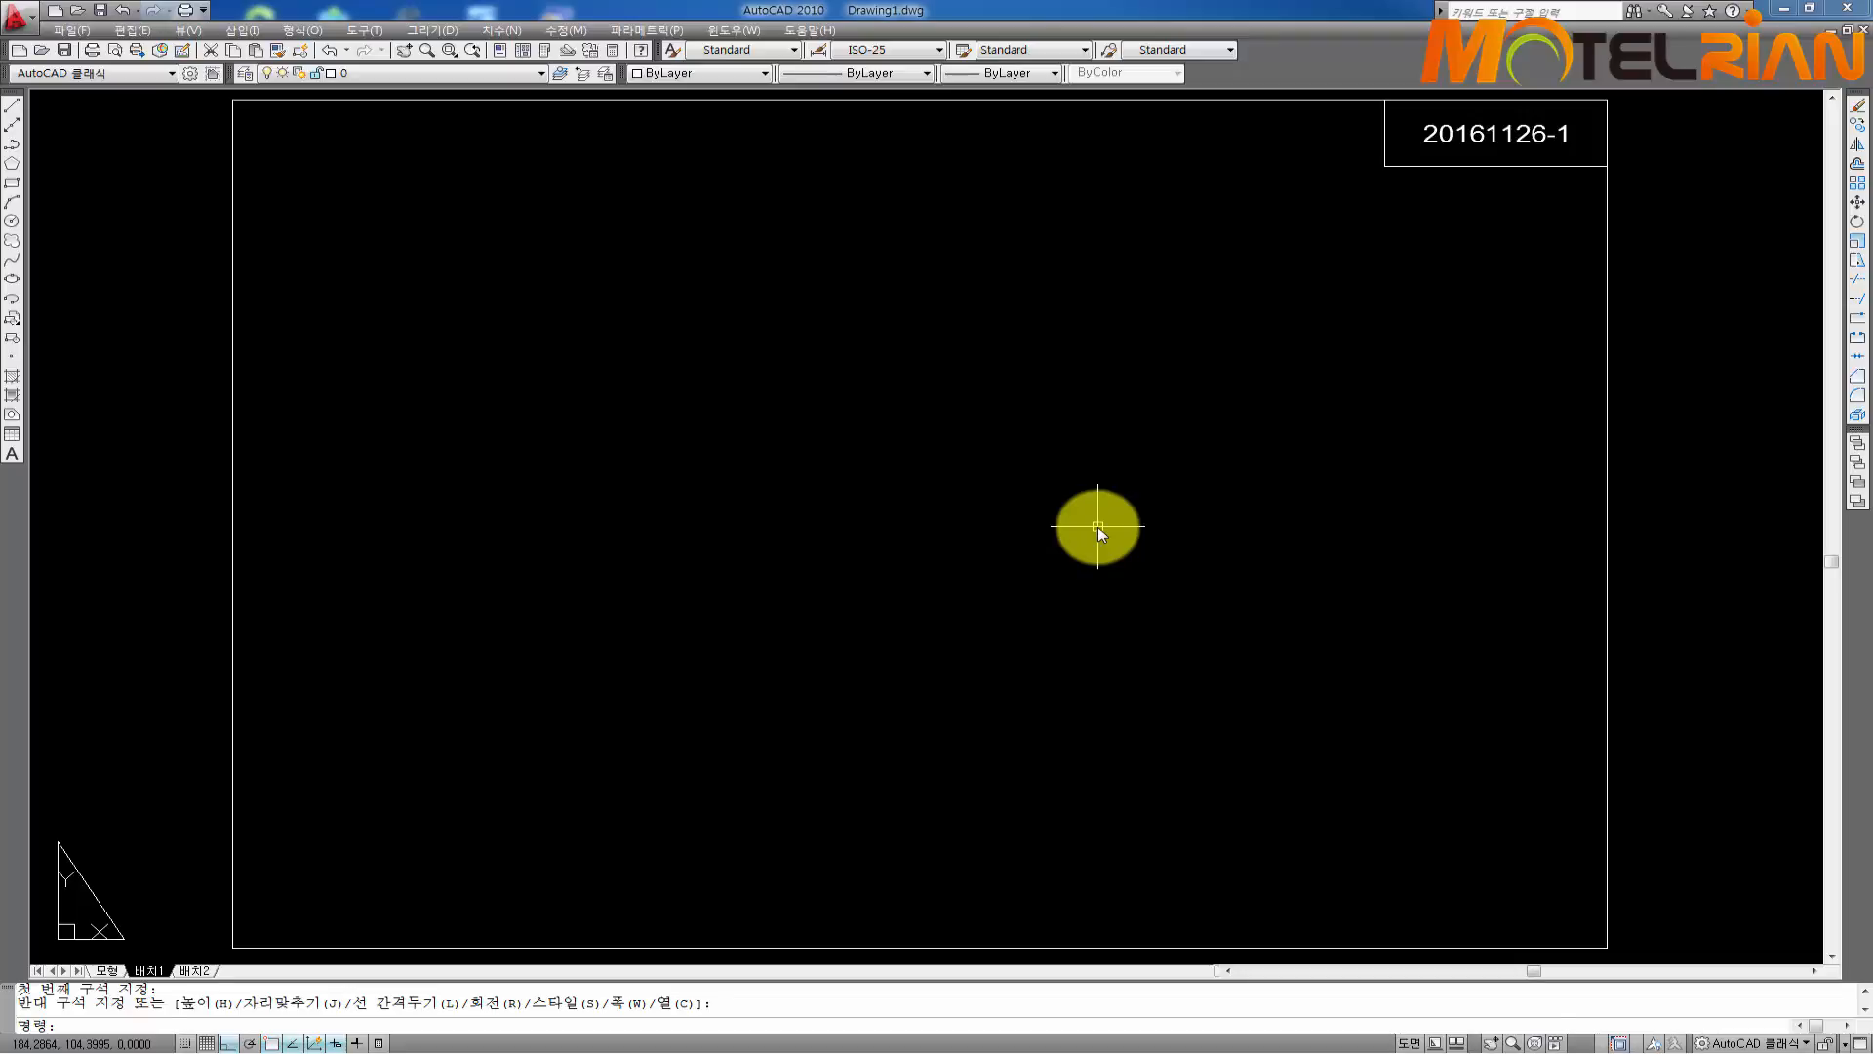
text(dlm)
text(cen)
key(Return)
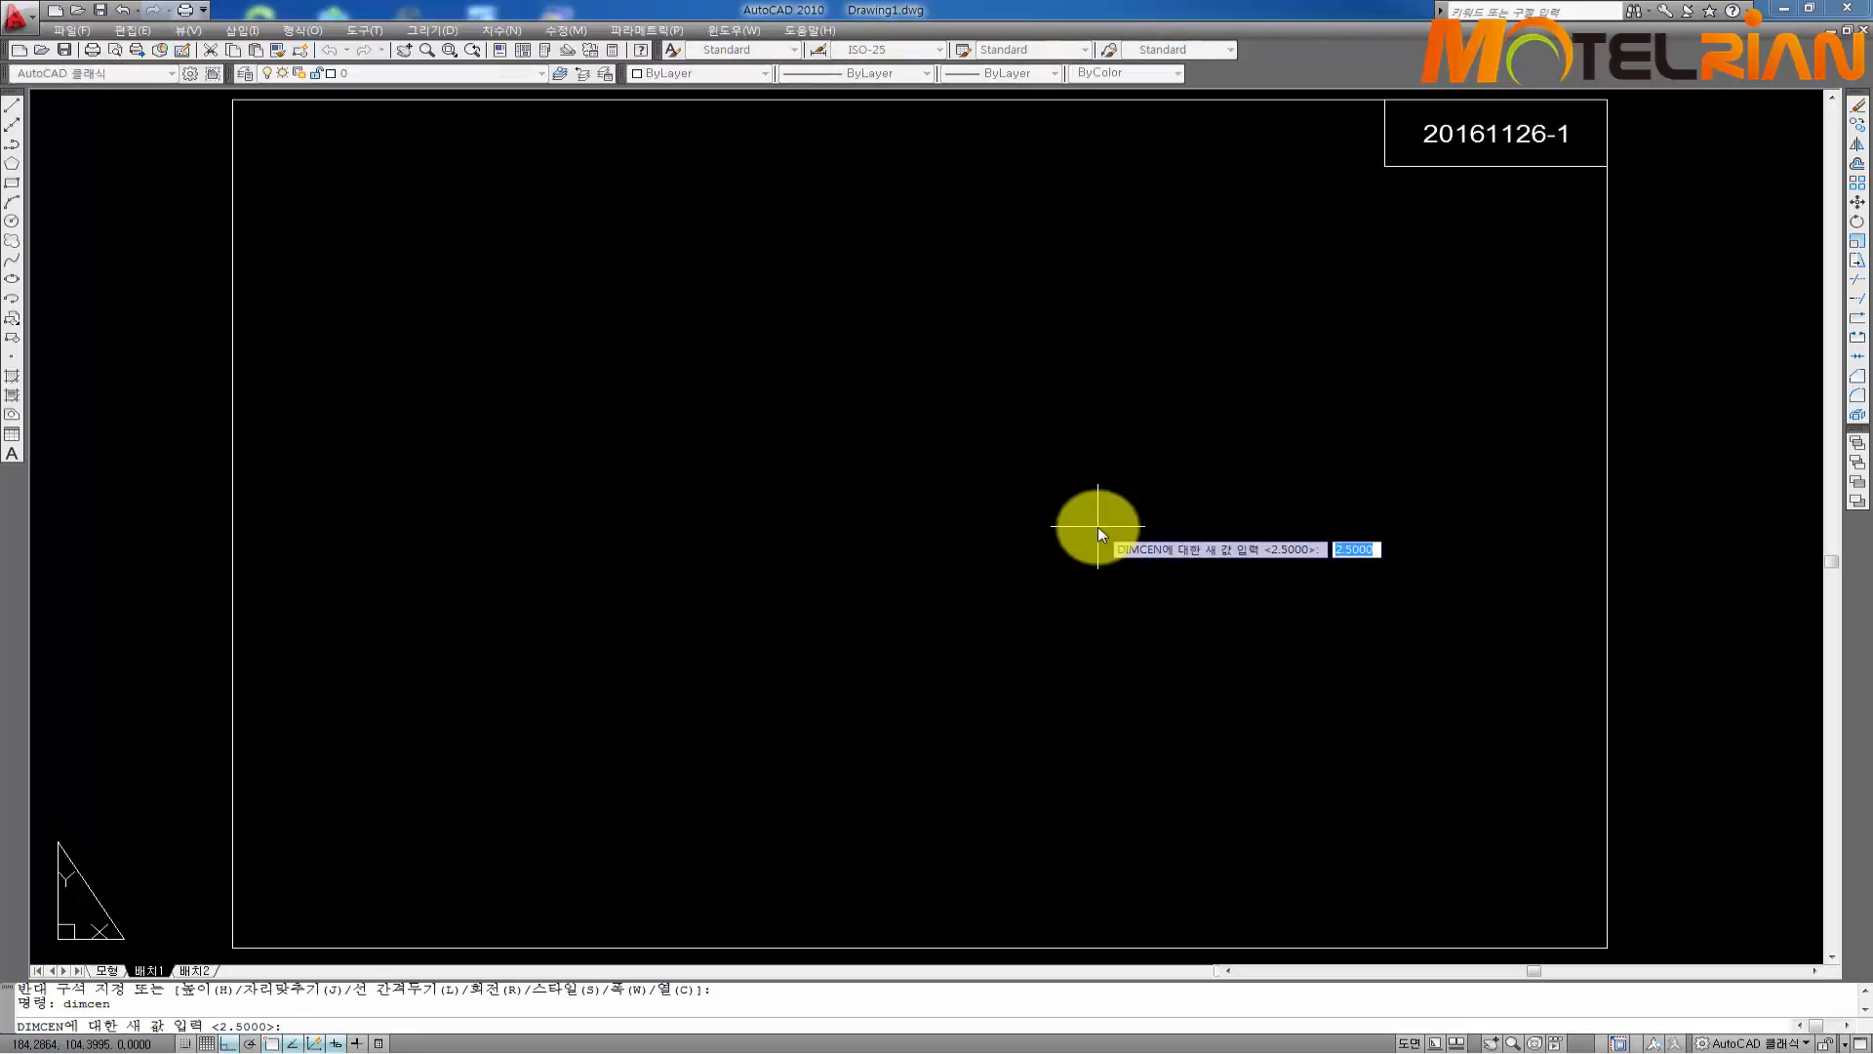
text(0)
key(Return)
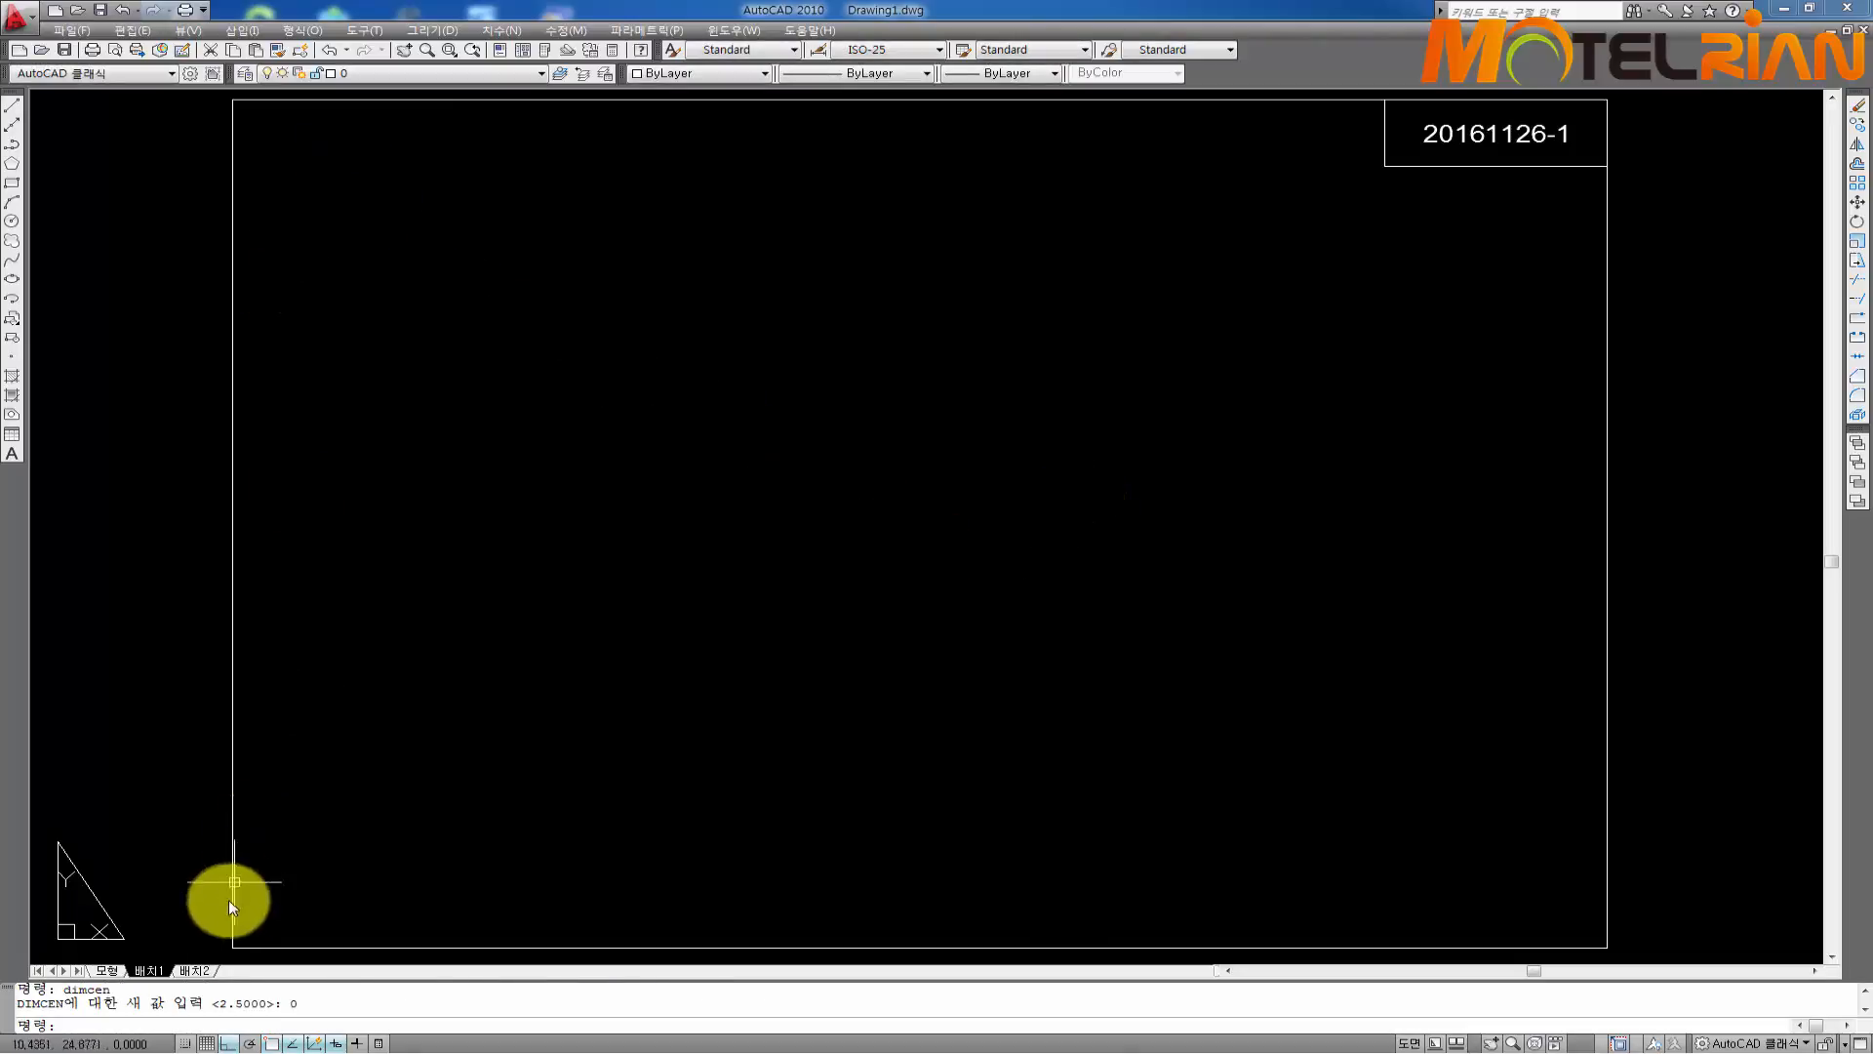
Switch from layout 배치1 to model space
click(106, 972)
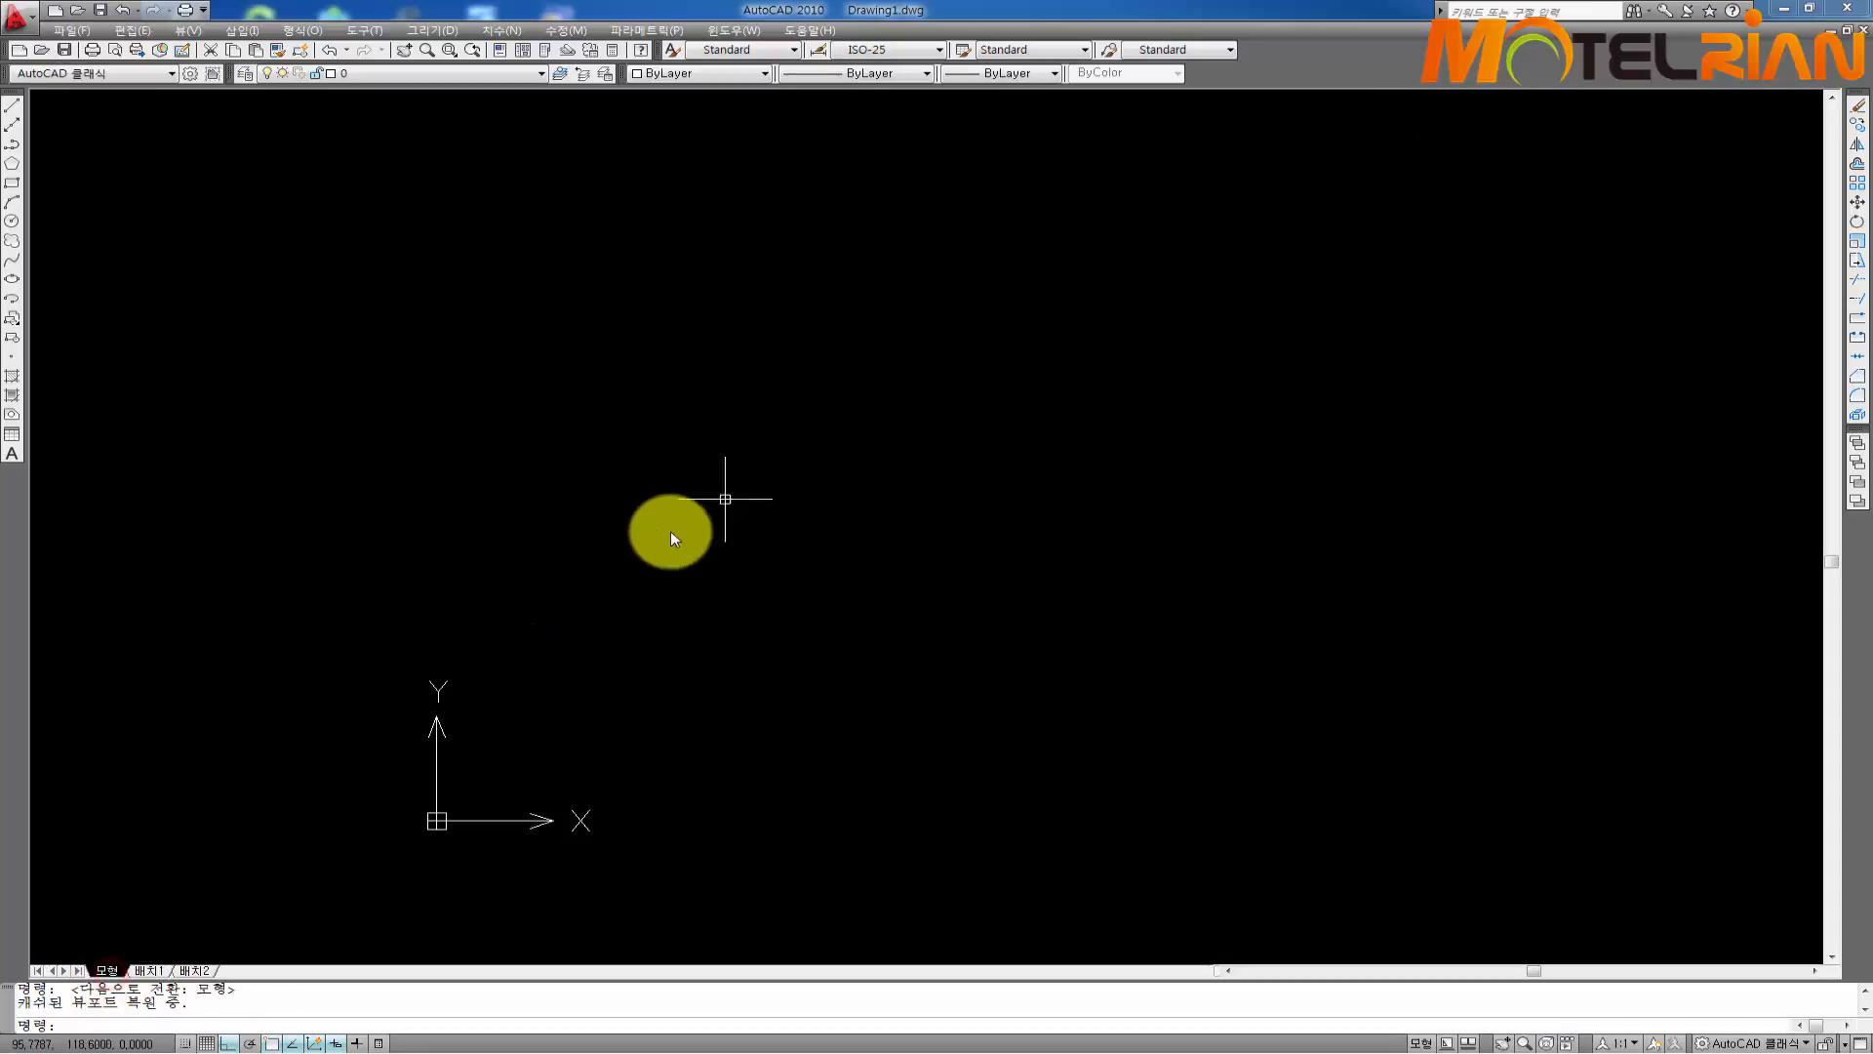
scroll(818, 489, down, 5)
middle_drag(936, 483, 564, 703)
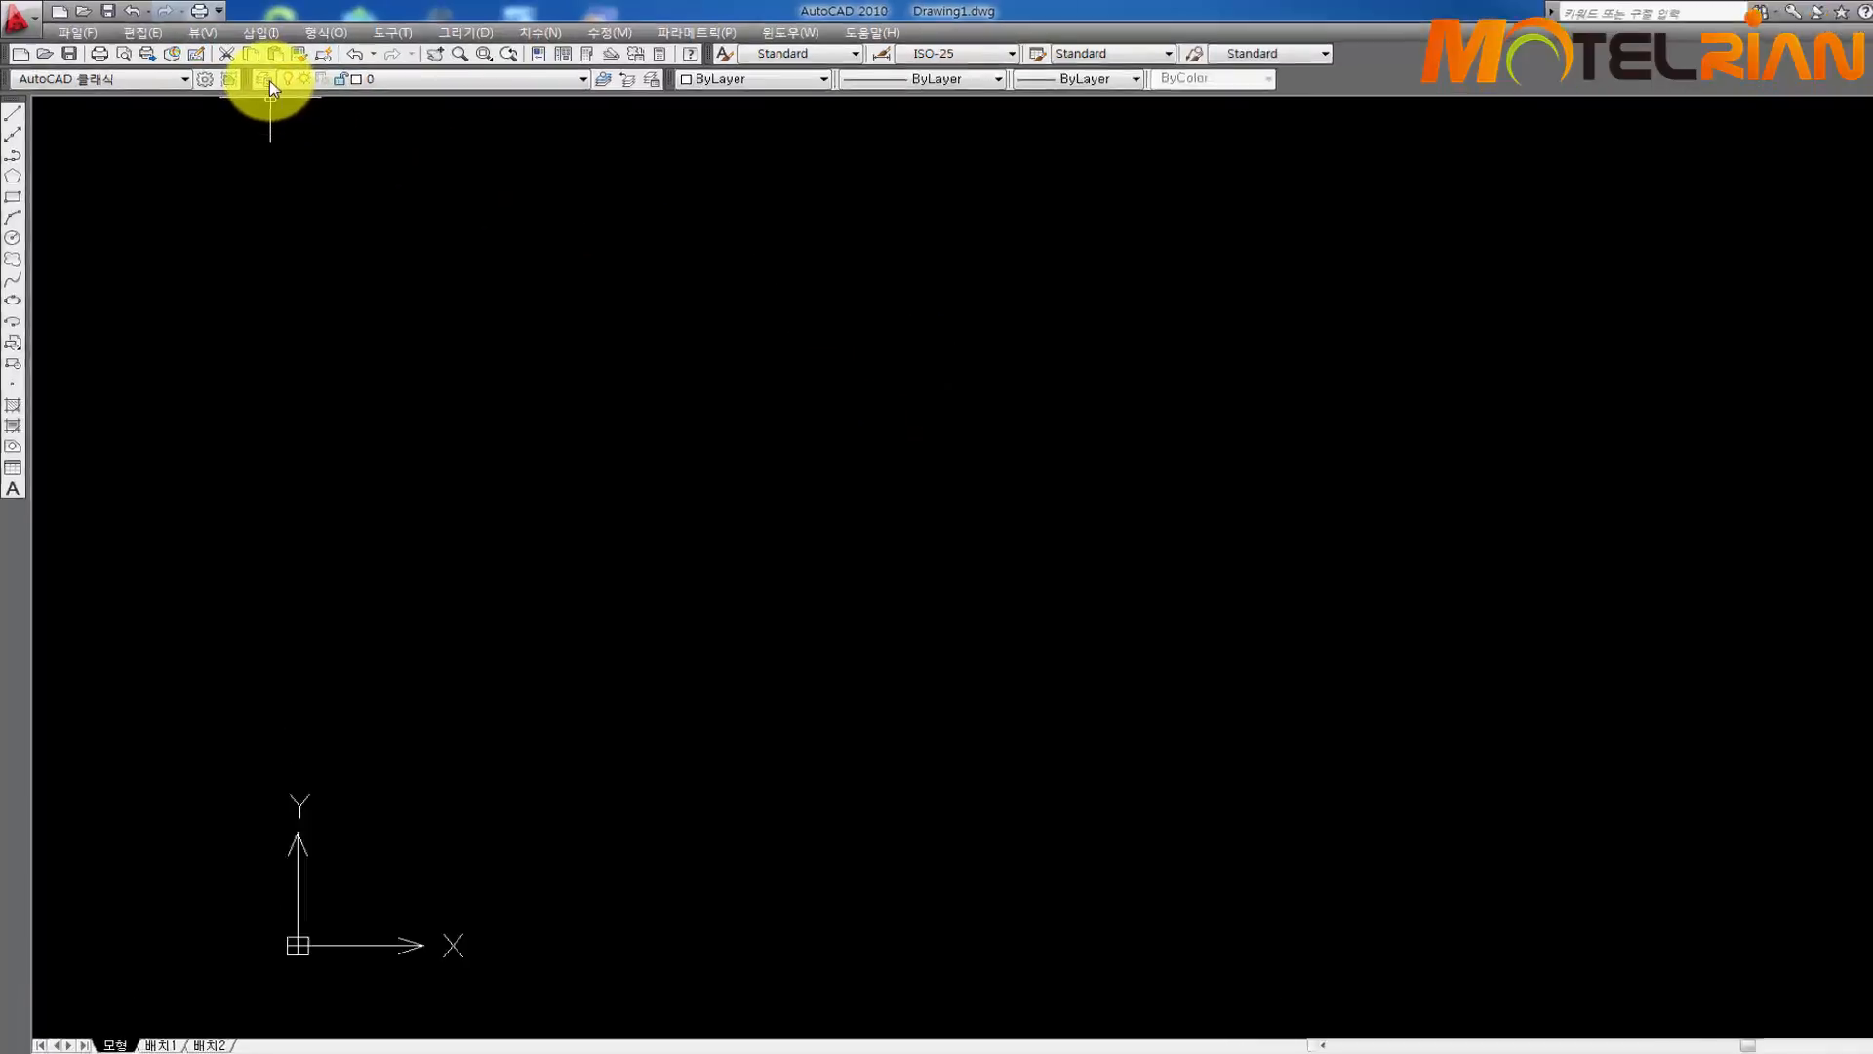
Create two new layers named dim and center in the layer properties manager
click(259, 78)
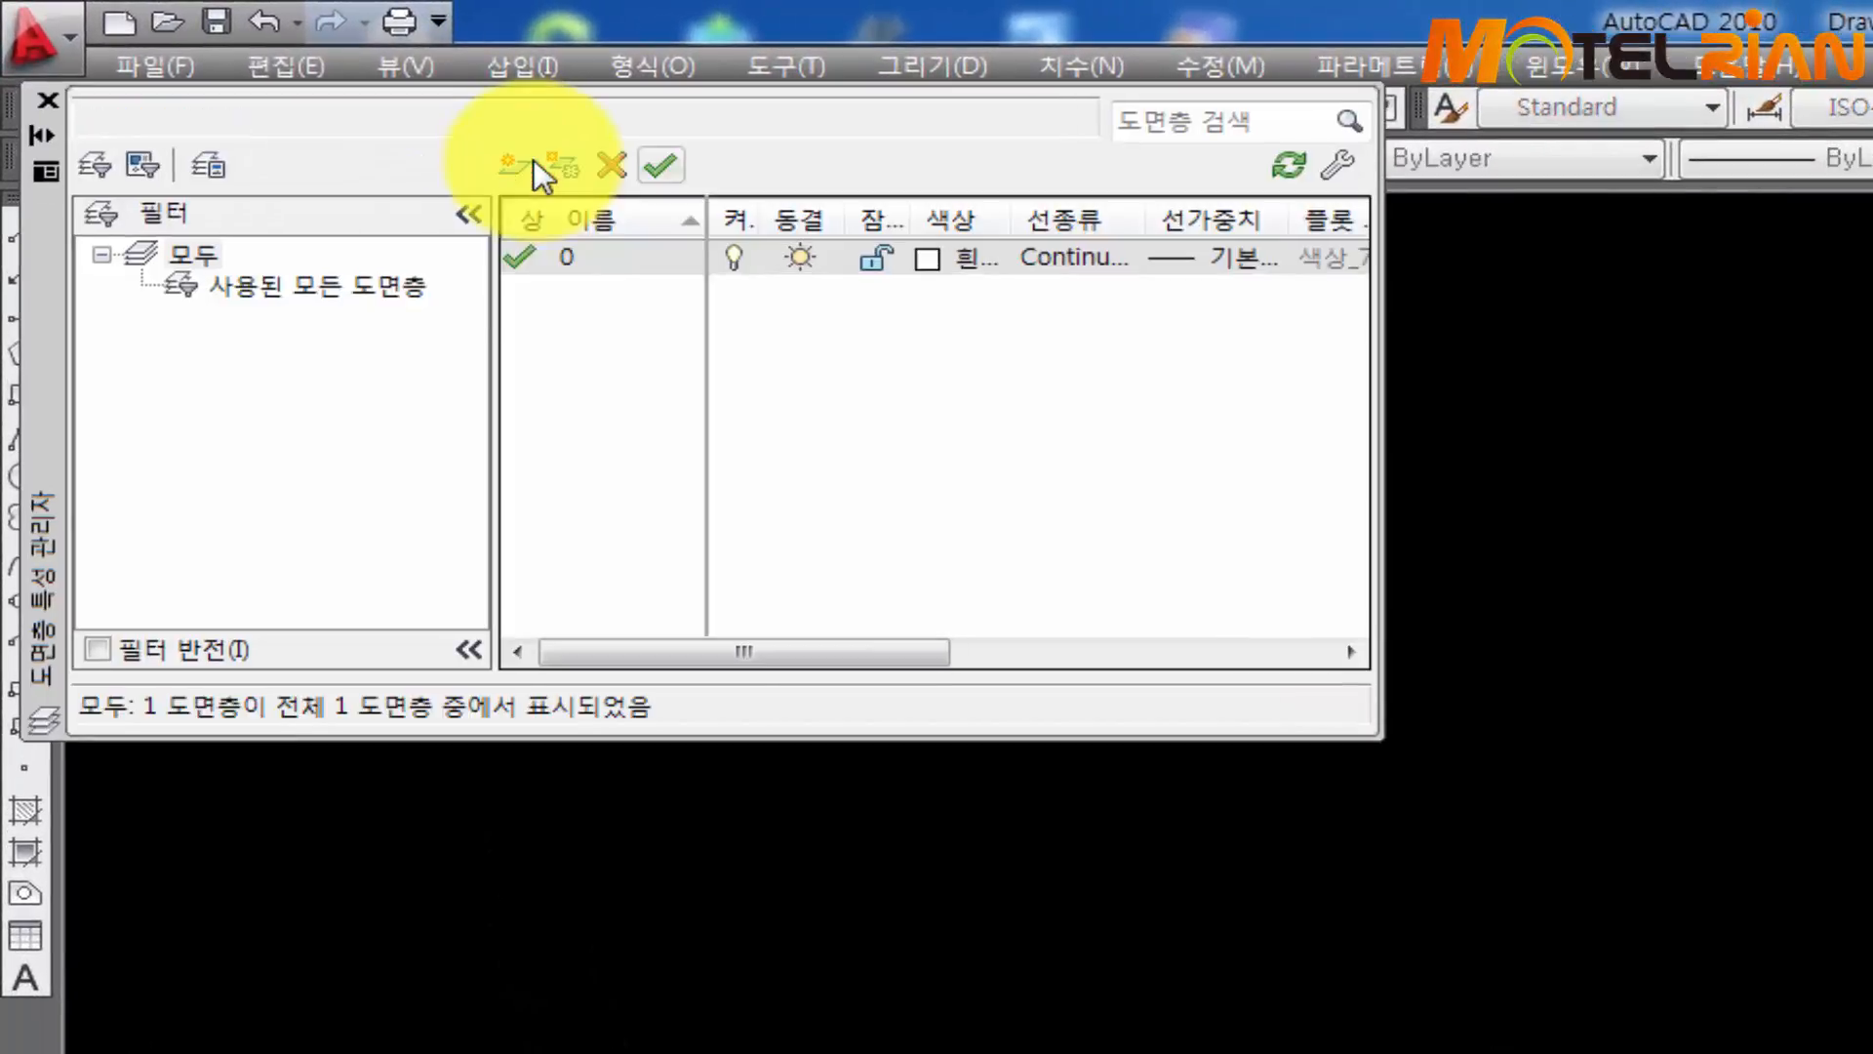
click(1108, 566)
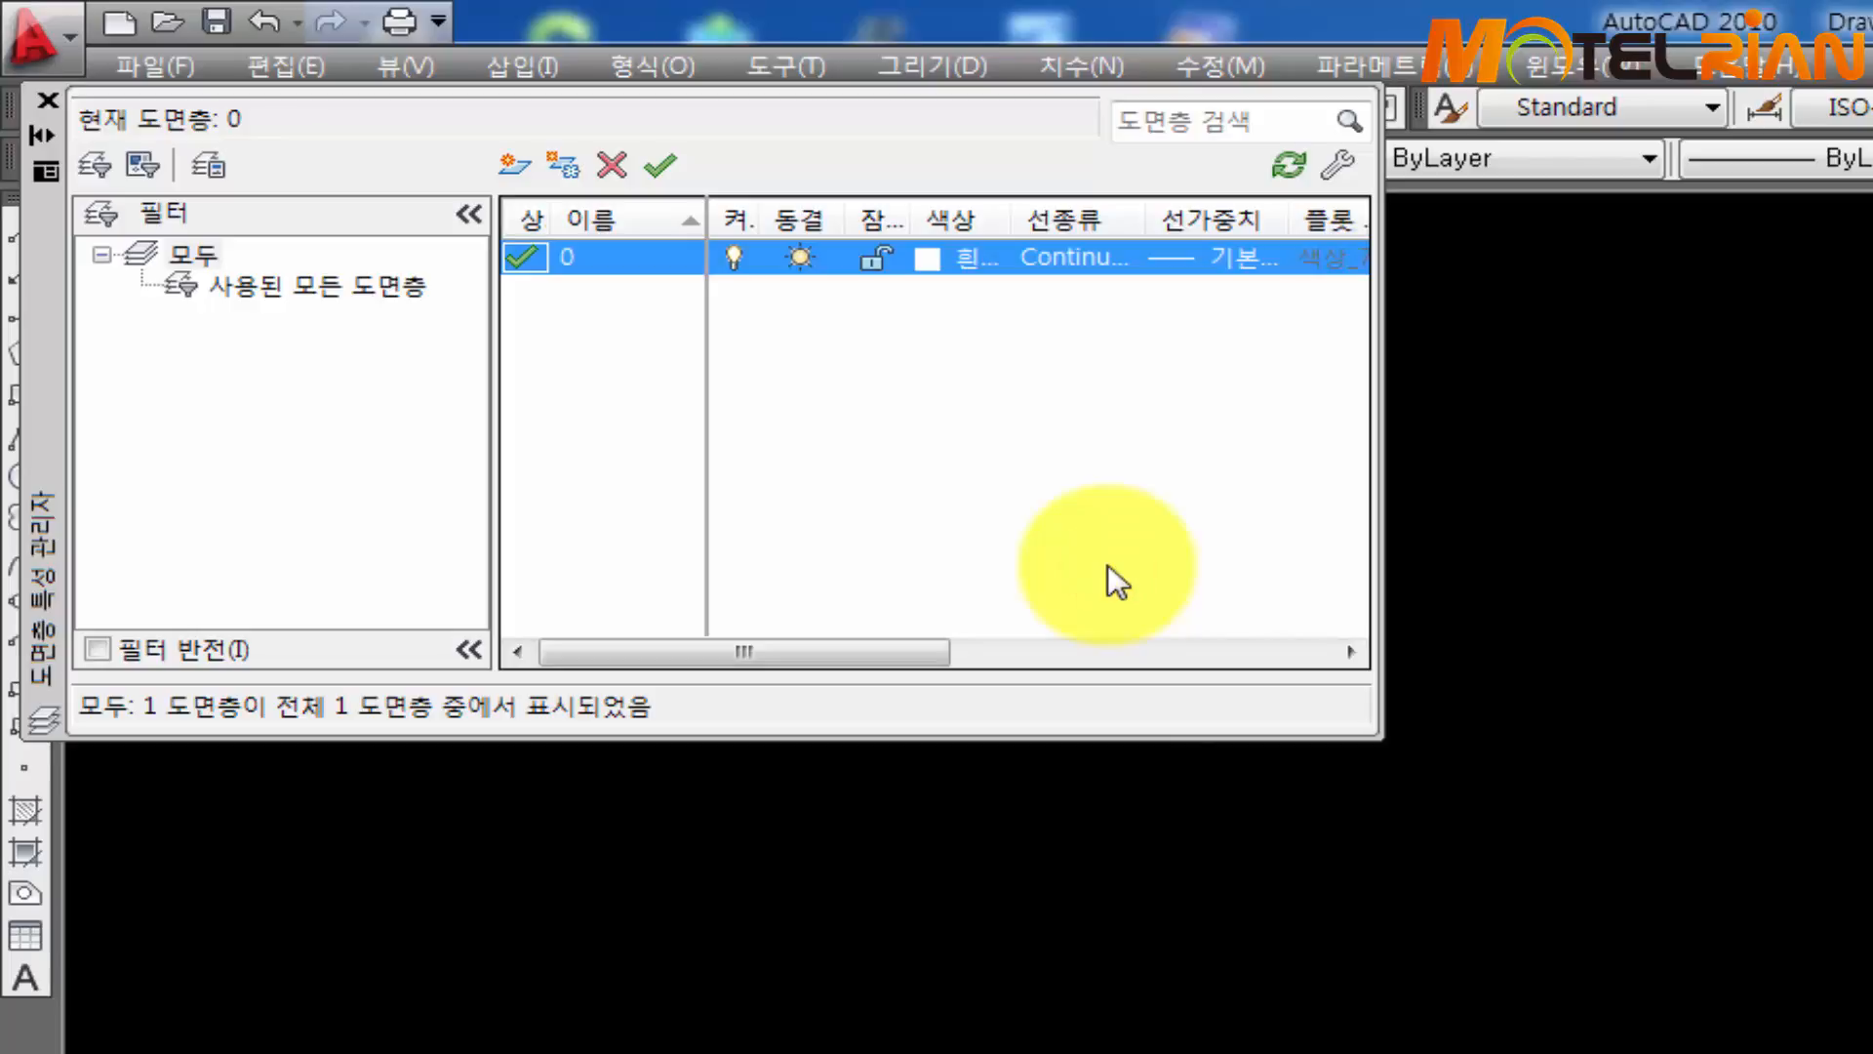
key(alt+n)
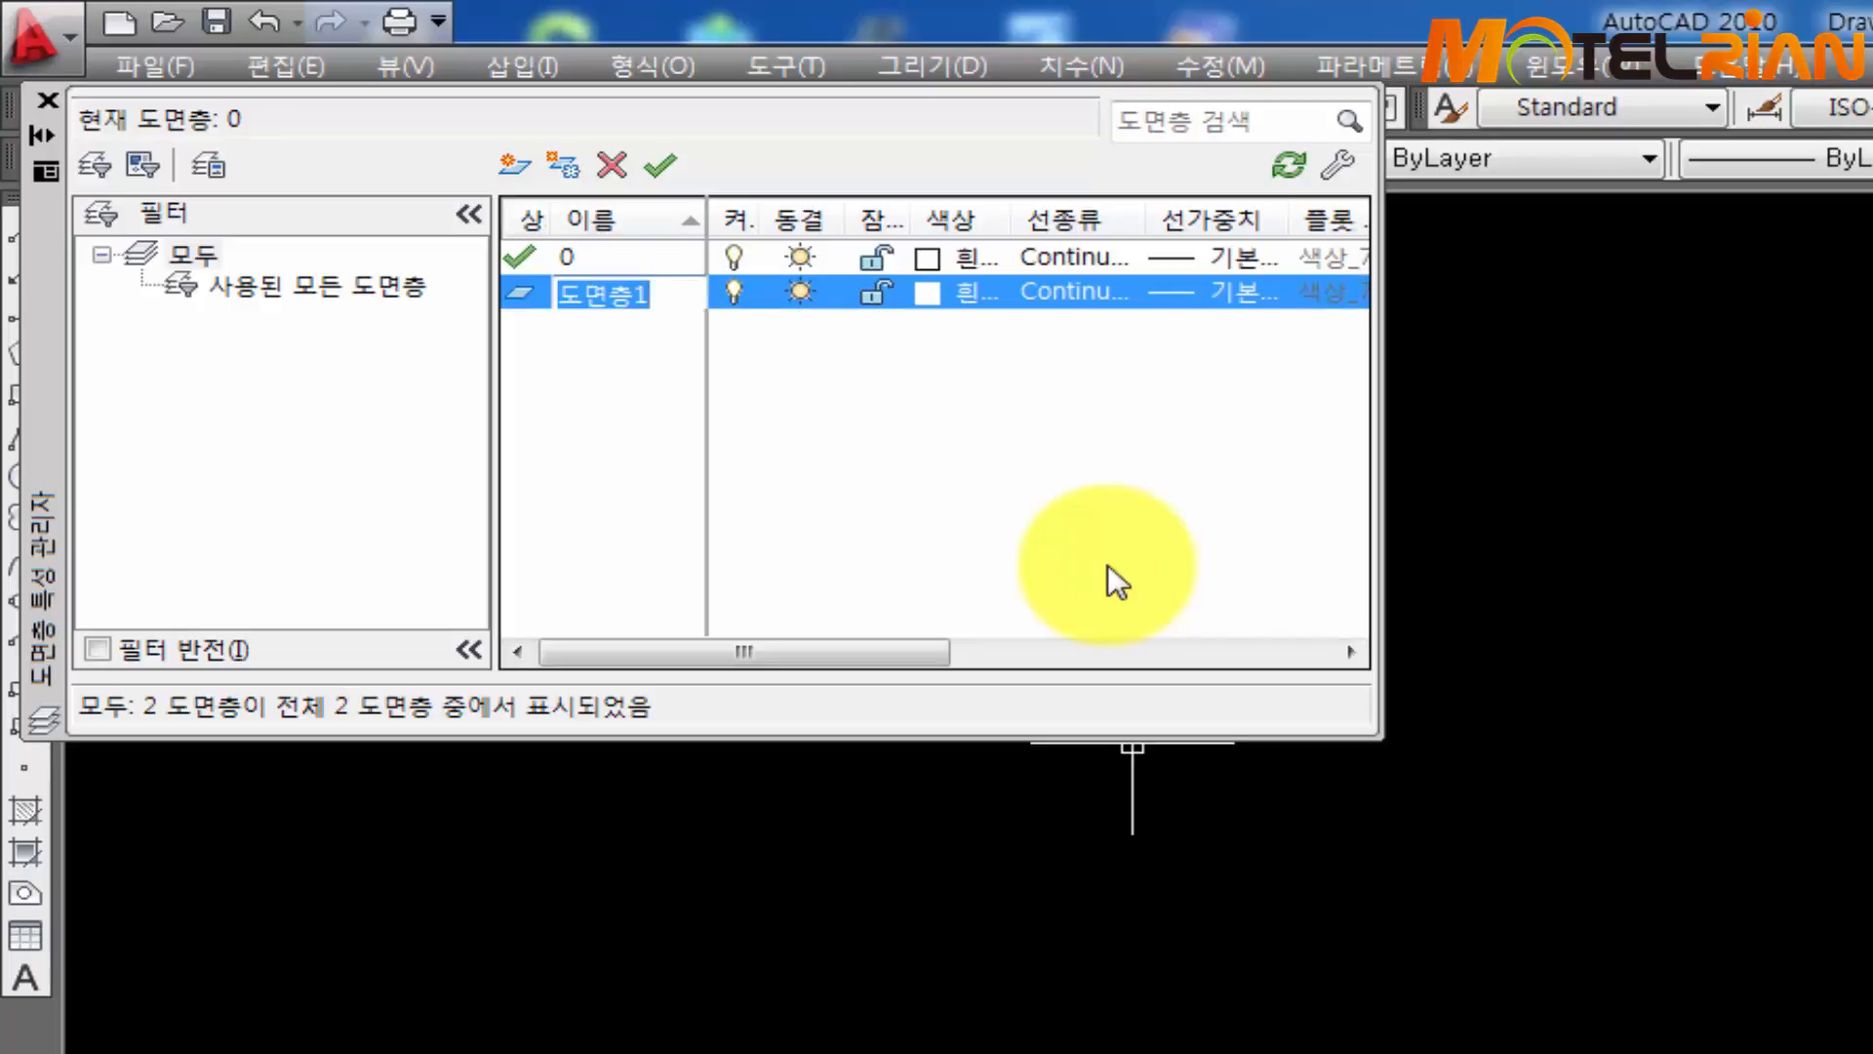
text(dim)
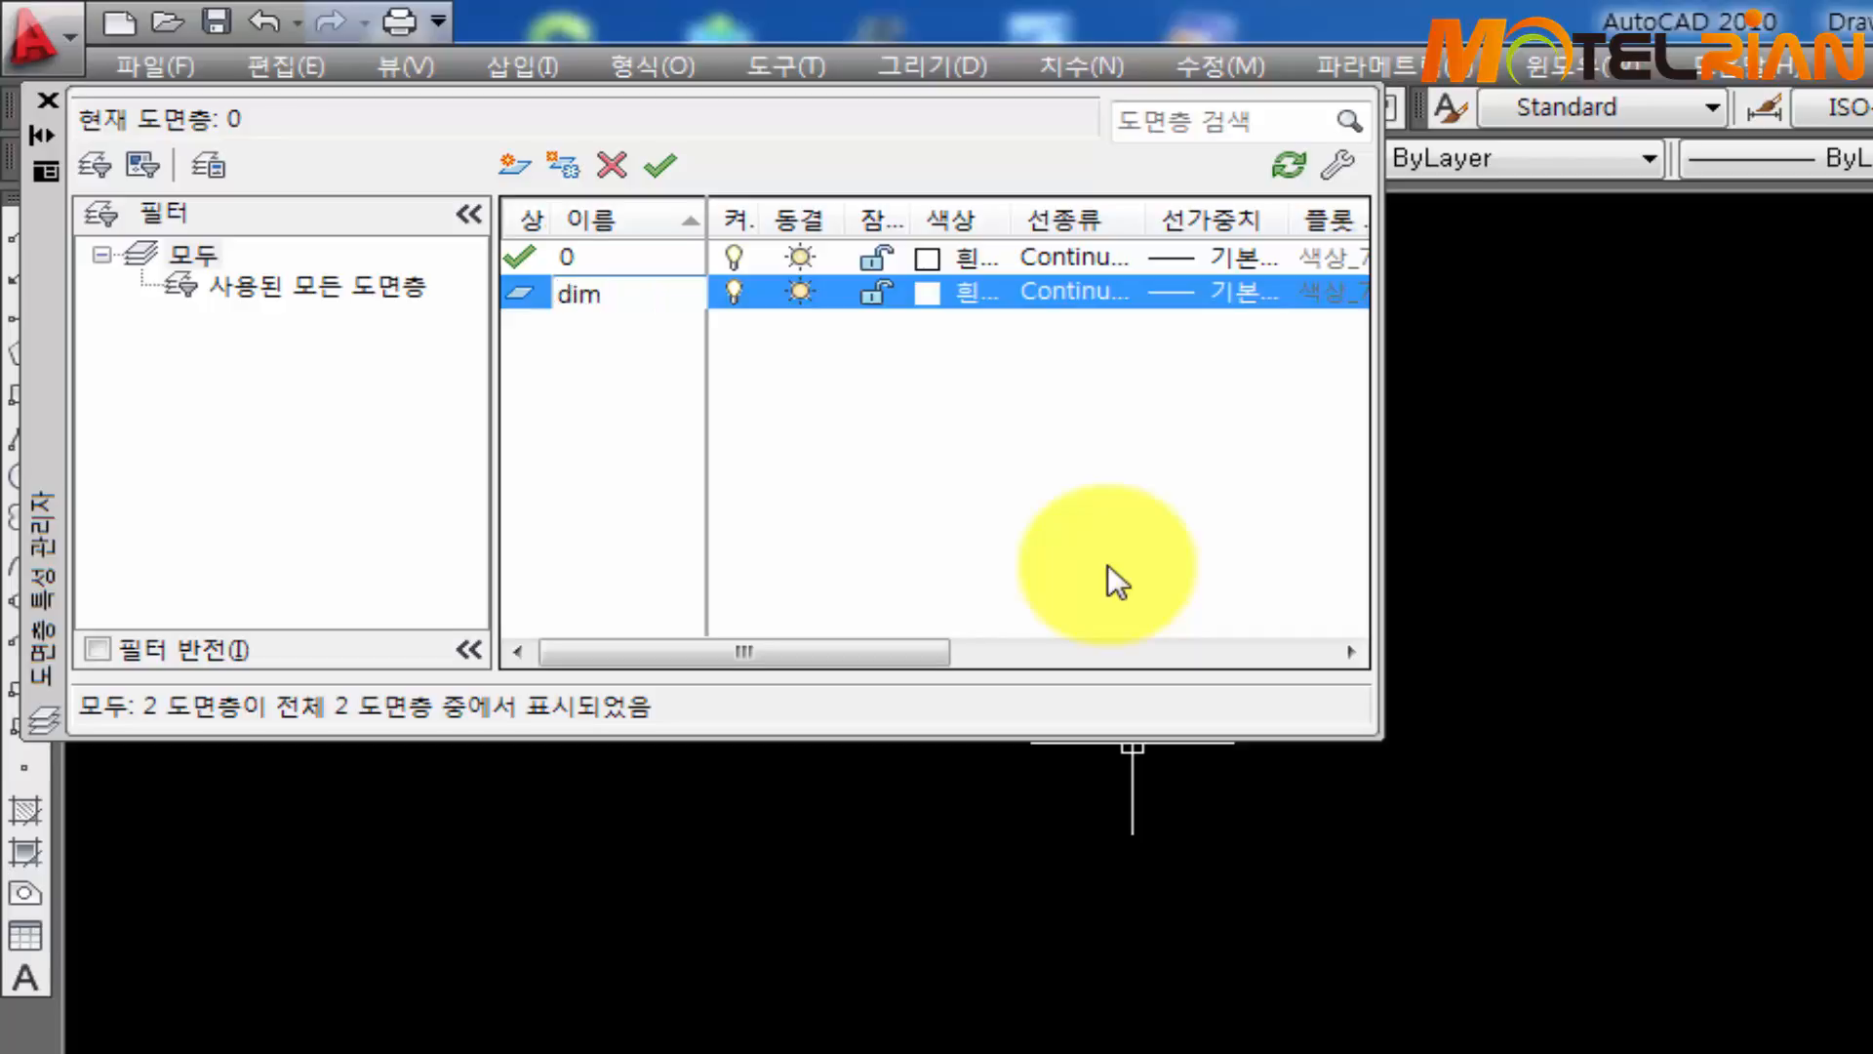
key(alt+n)
text(c)
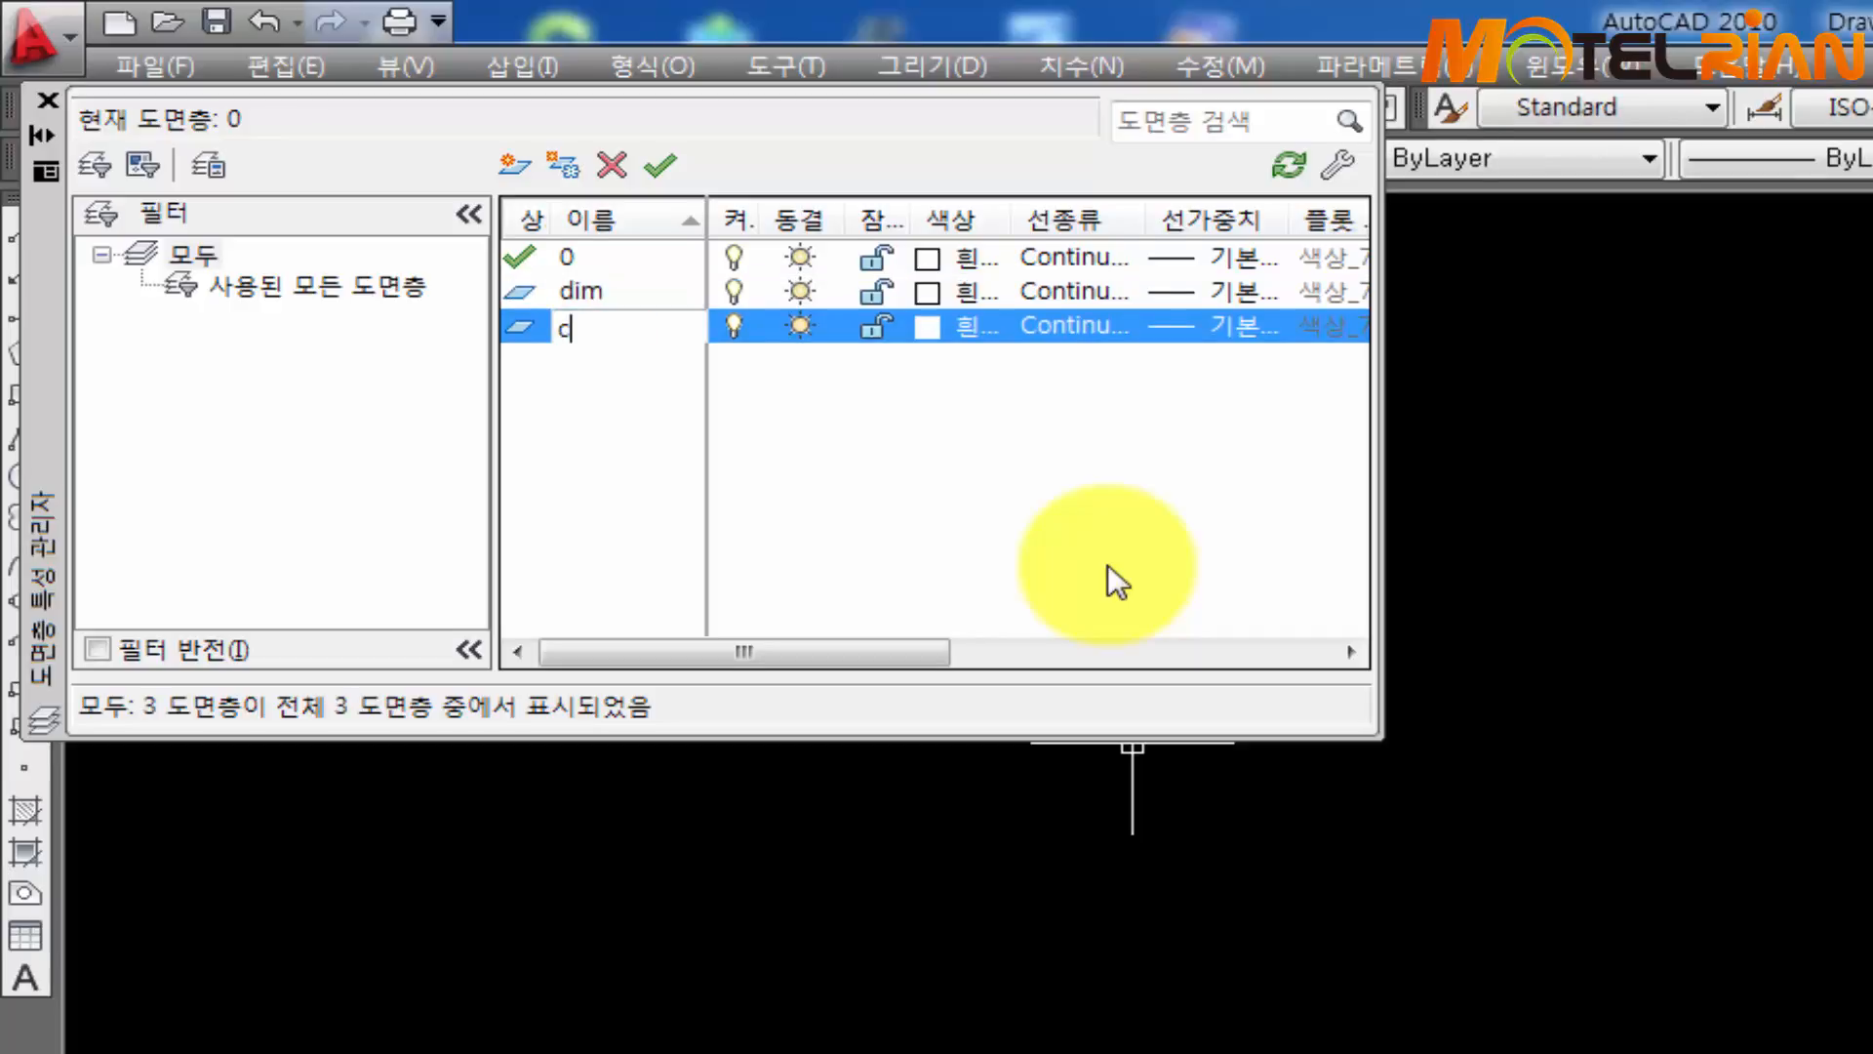
text(enter)
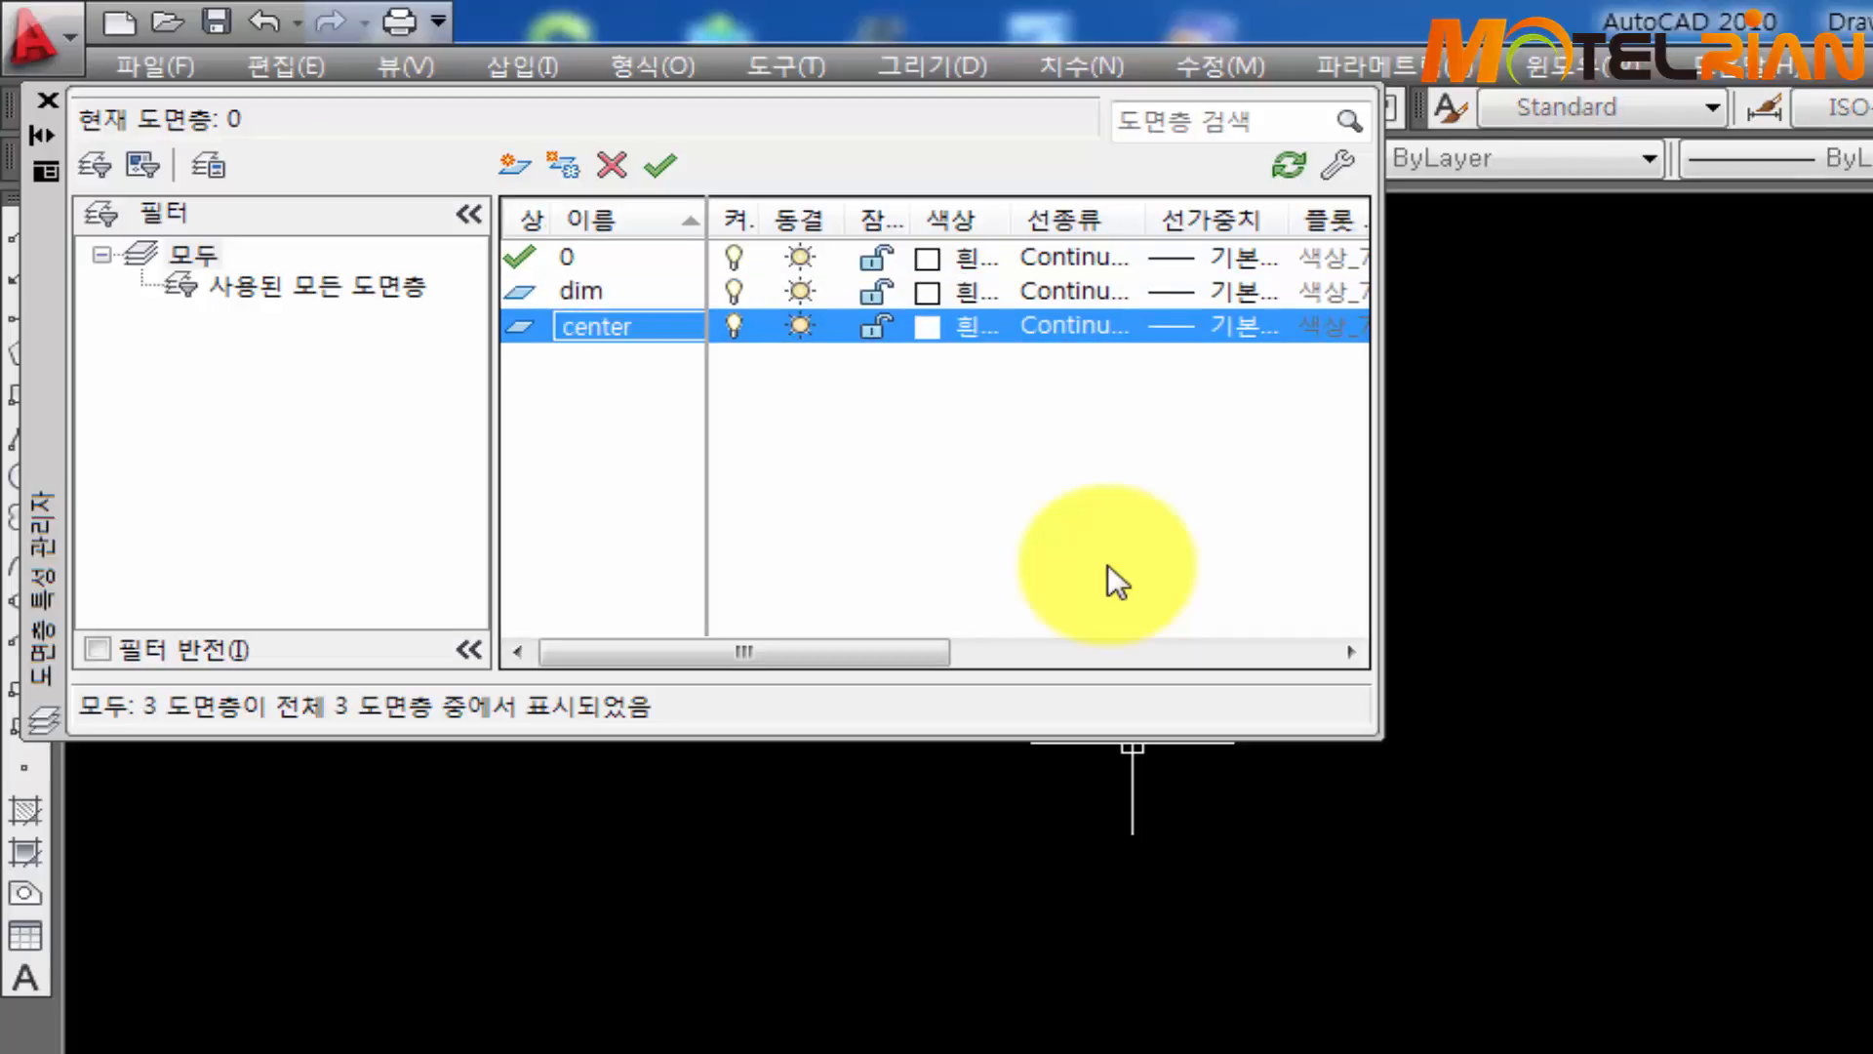
Create three more layers named hidden, model and mview
key(alt+n)
text(hi)
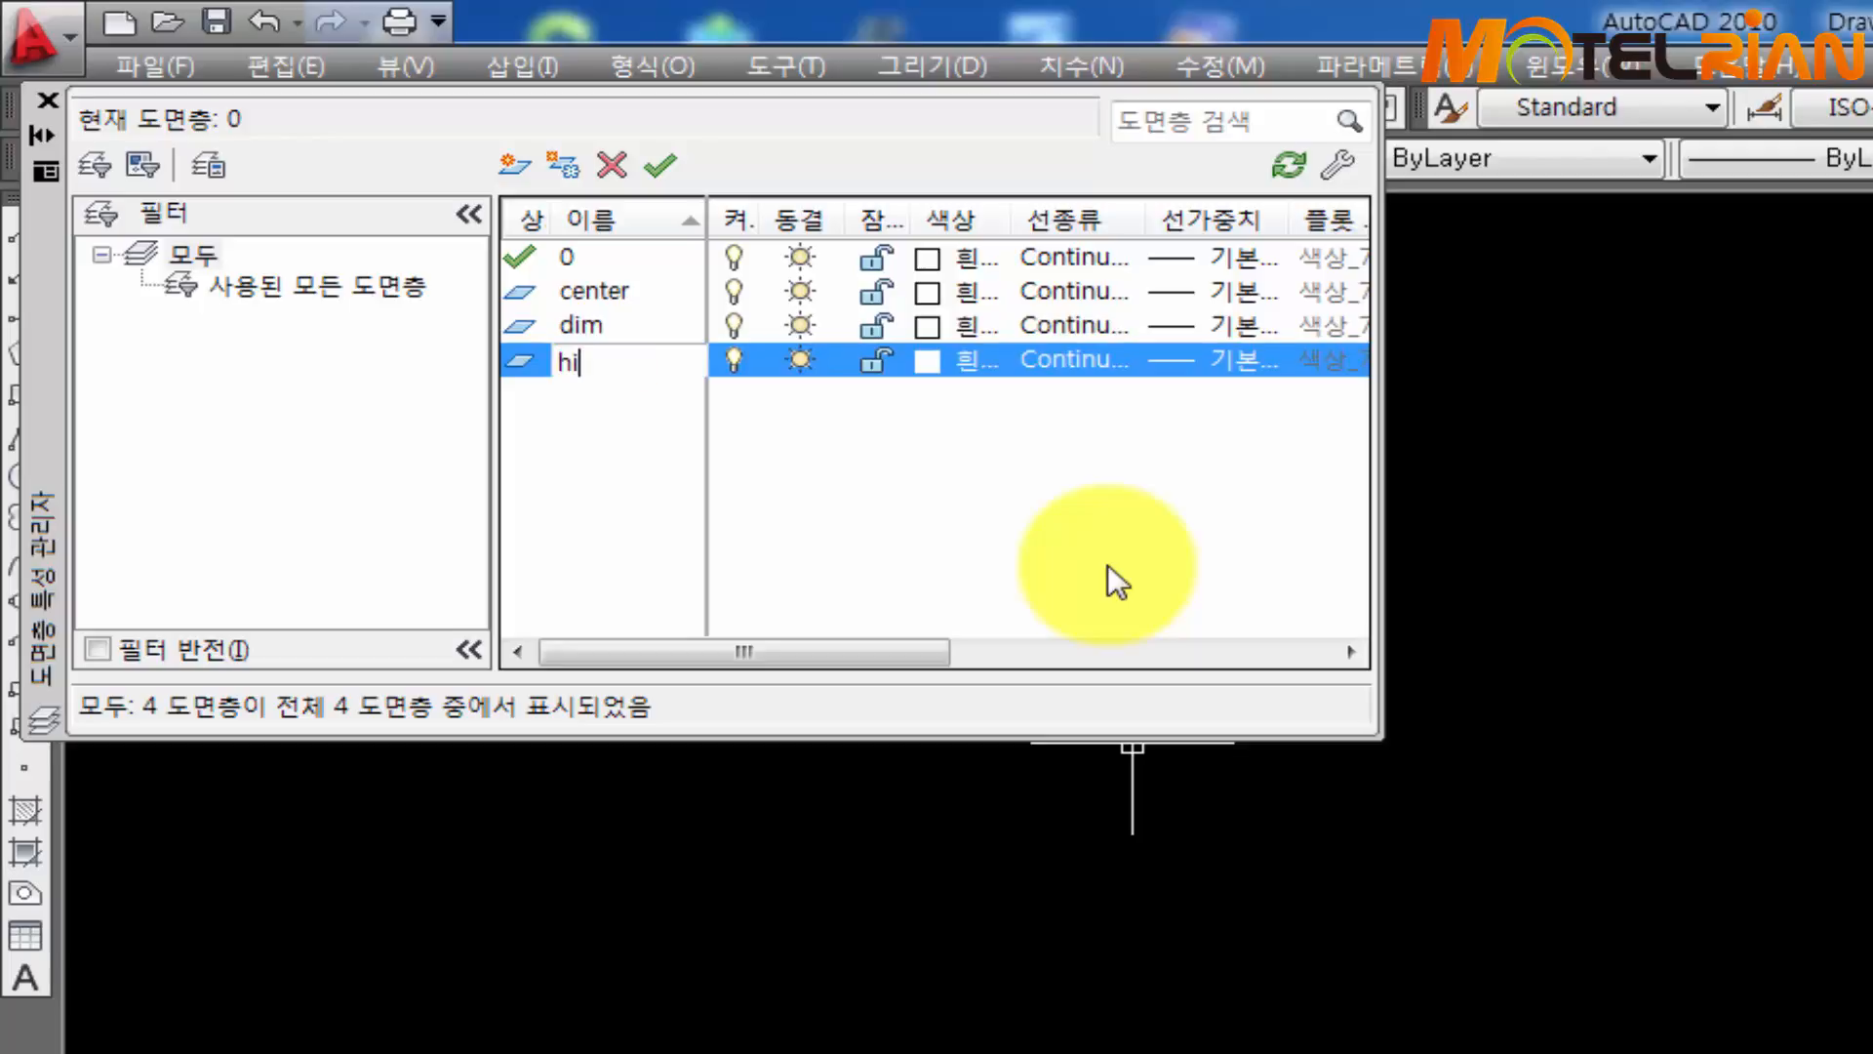
text(dden)
key(alt+n)
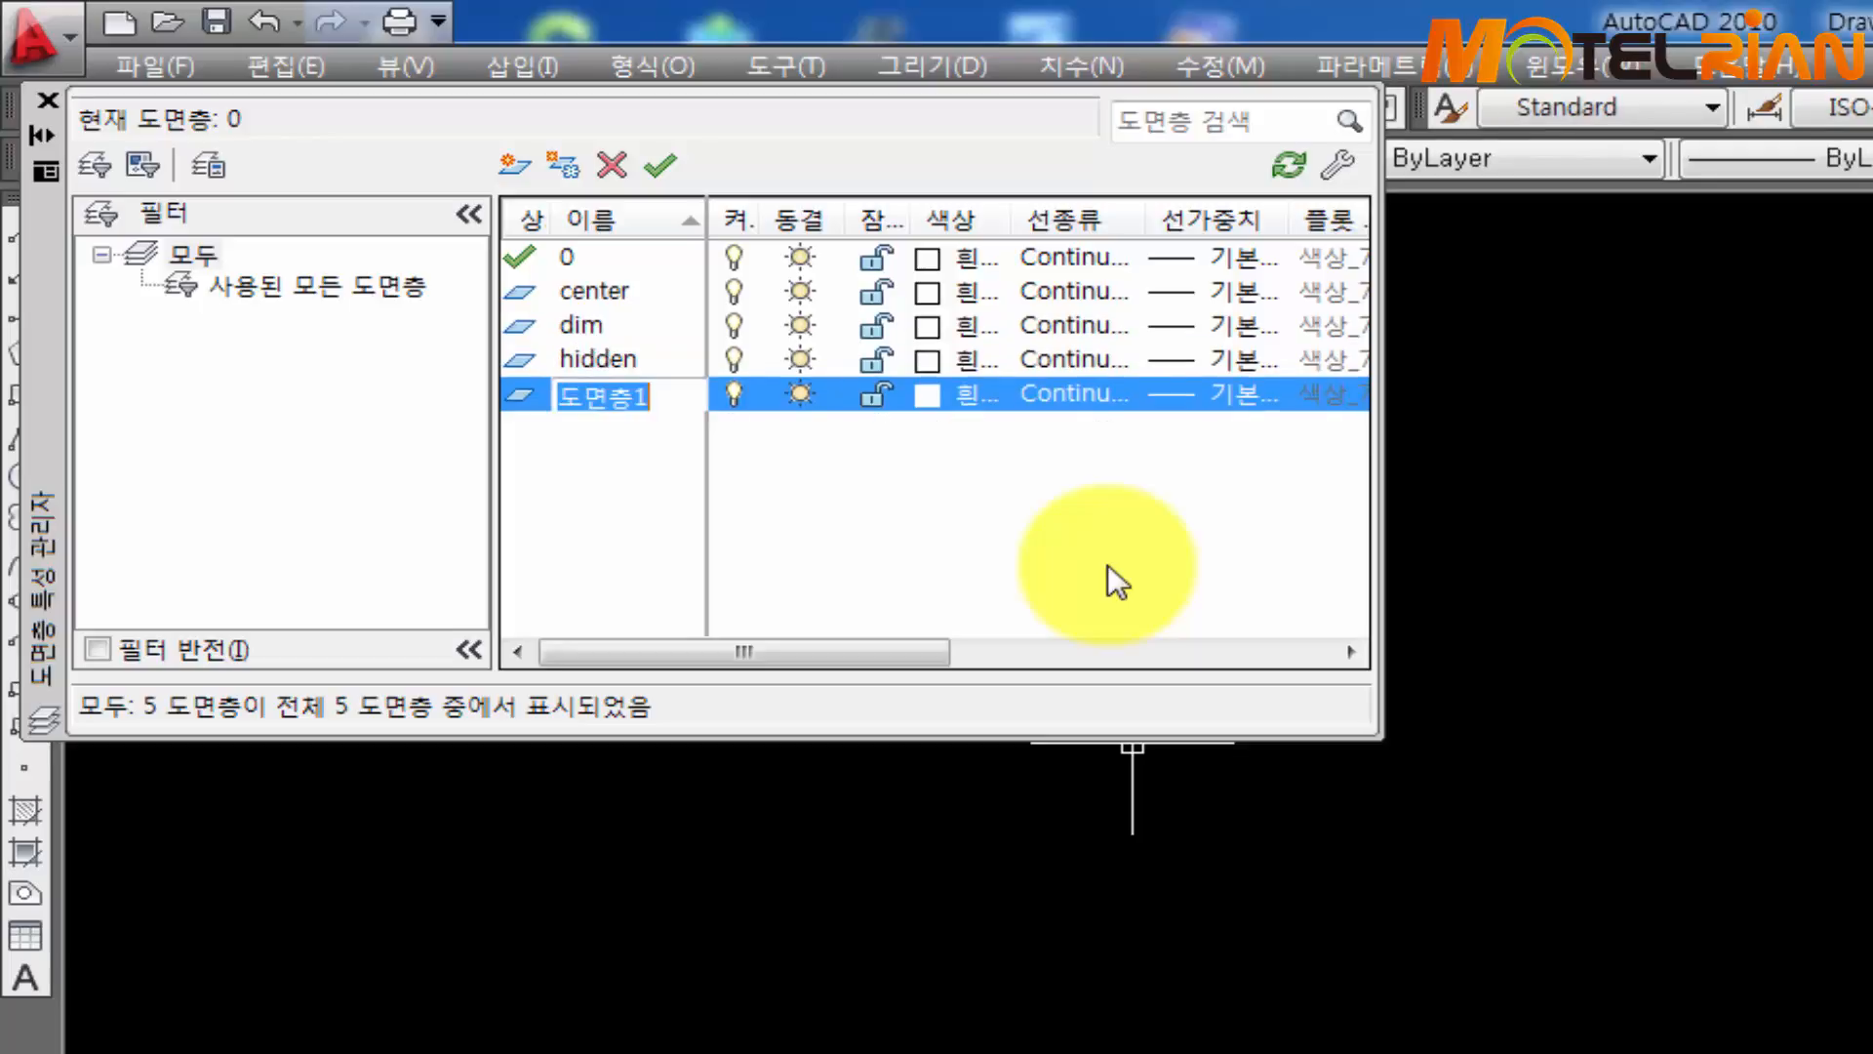
text(model)
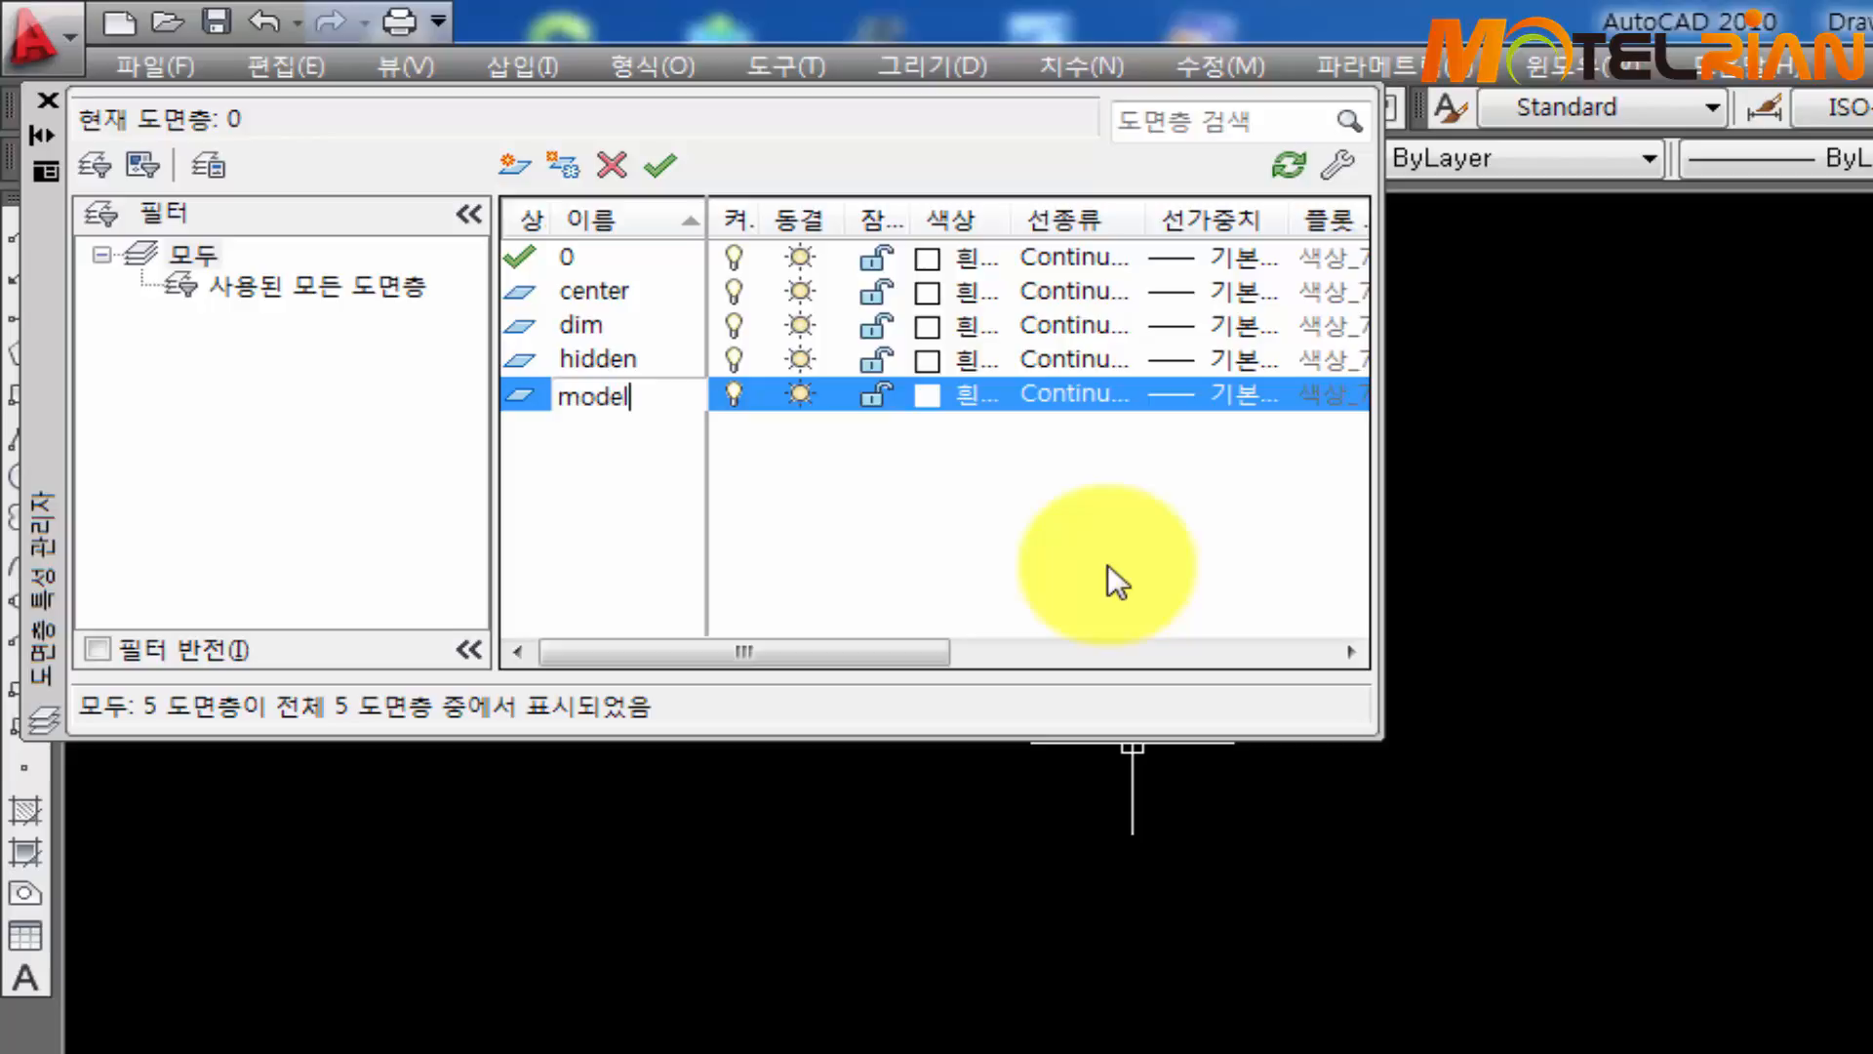
key(alt+n)
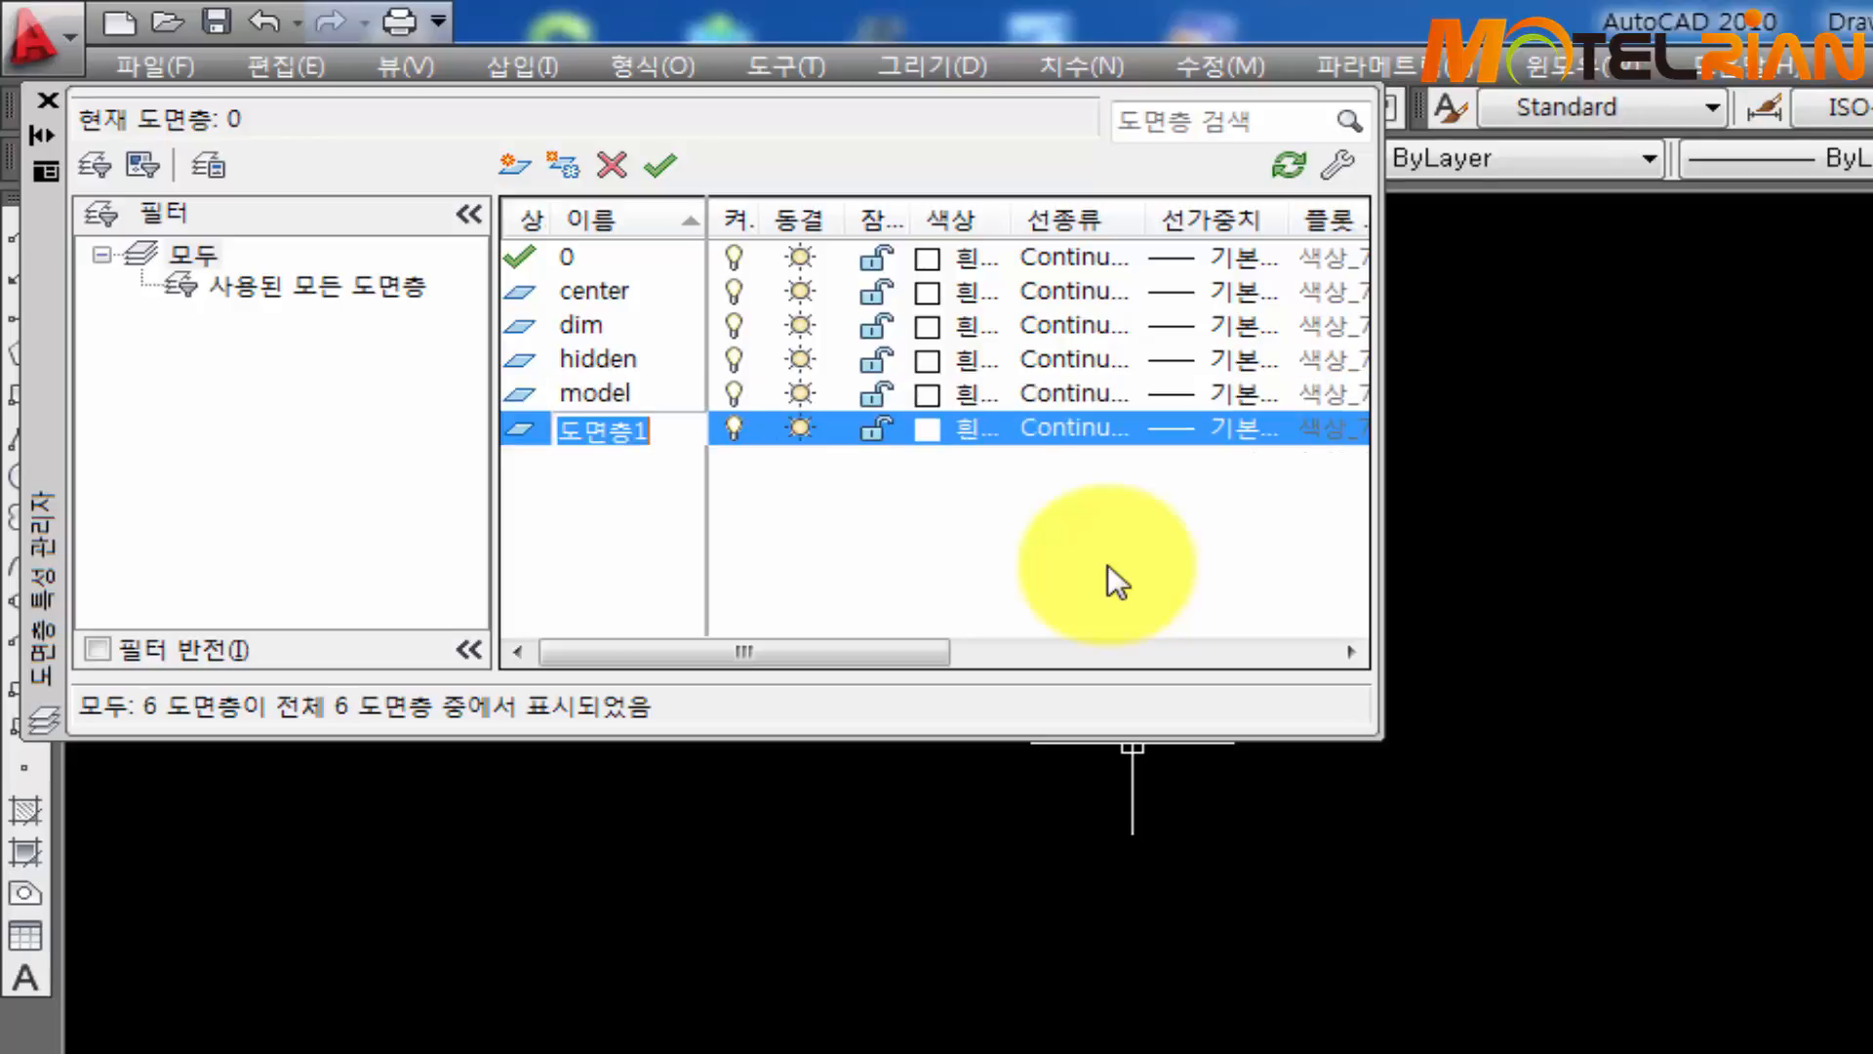
text(mview)
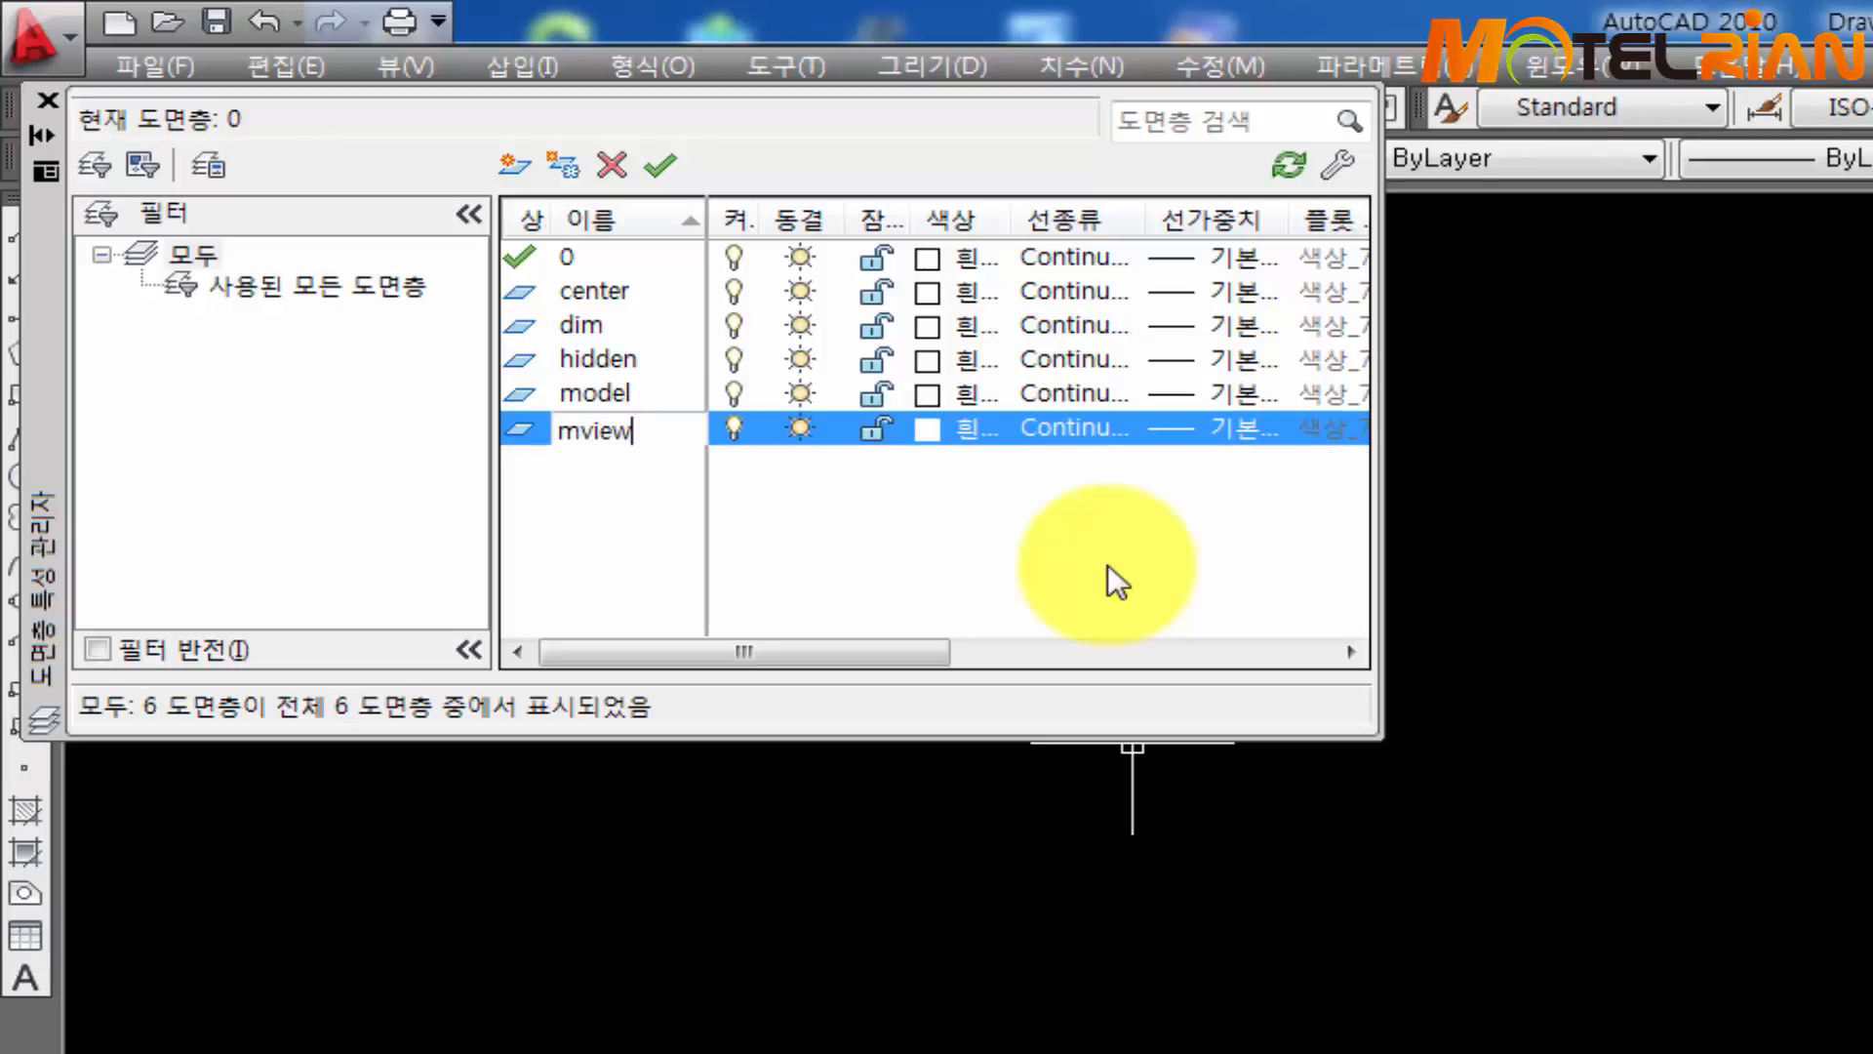
click(1193, 610)
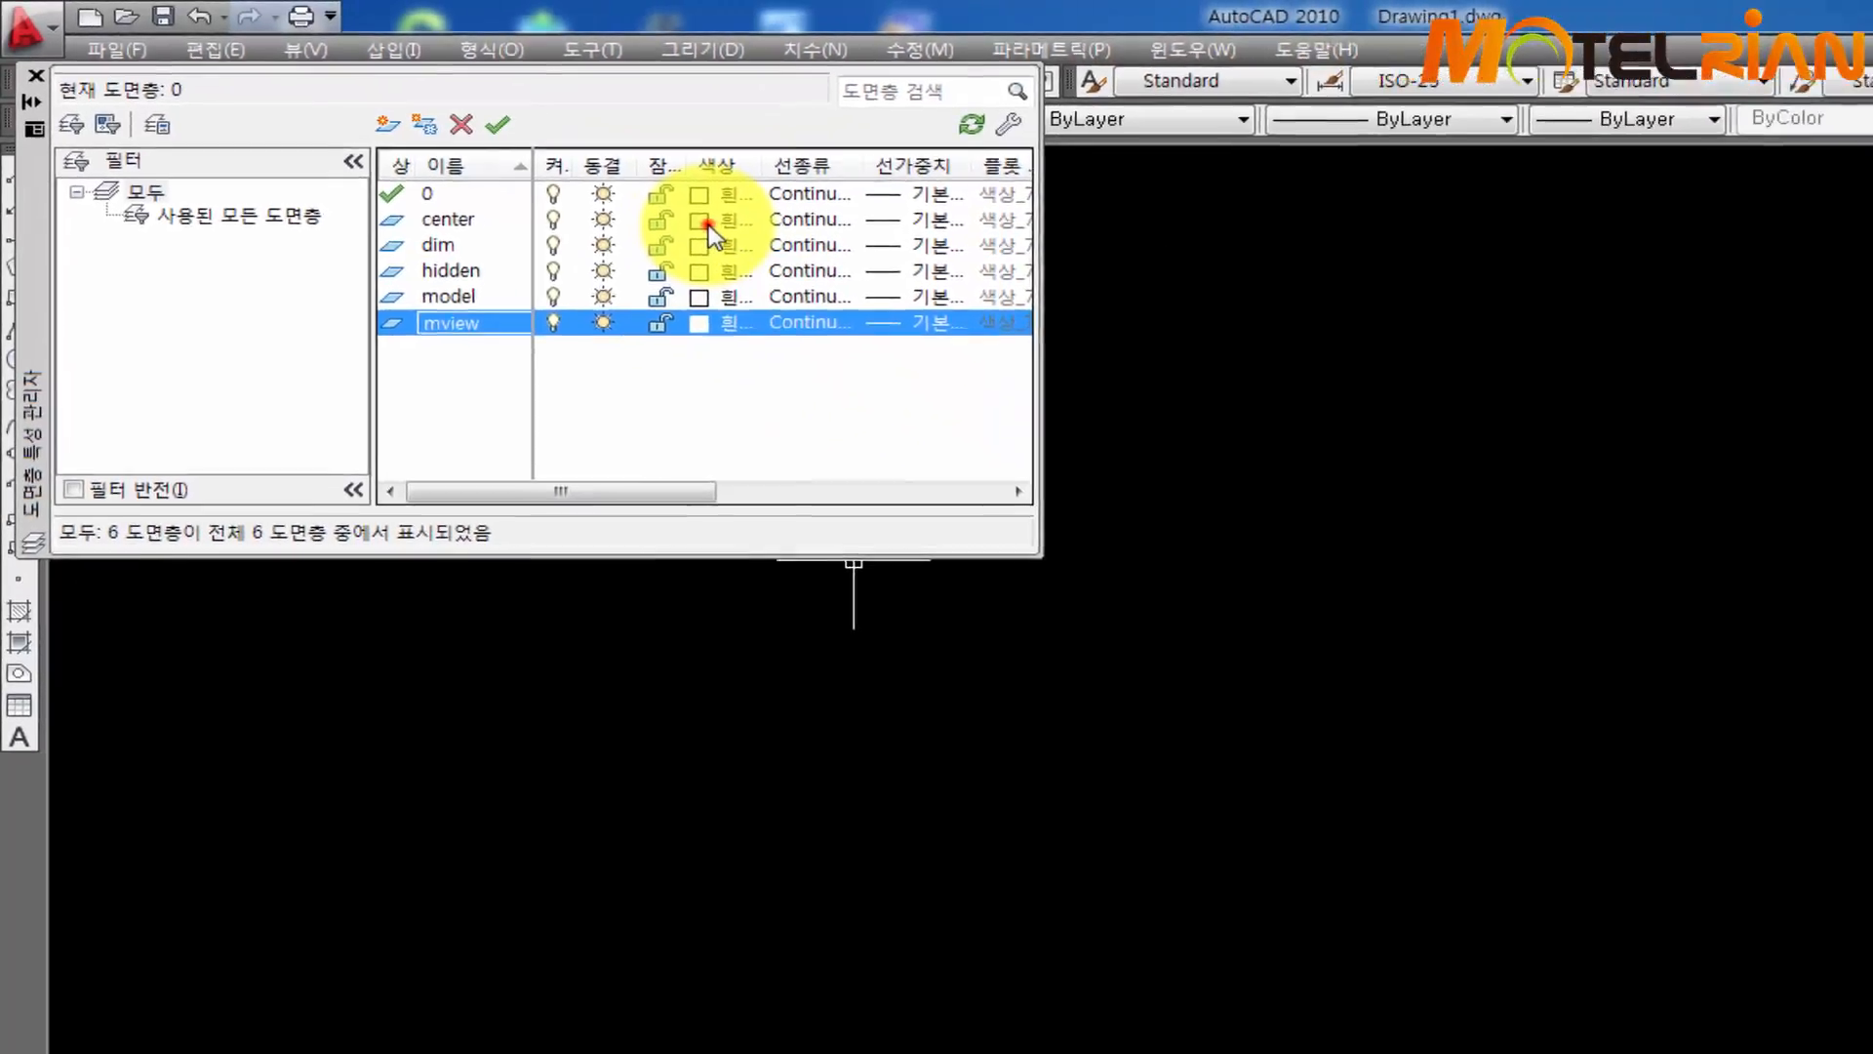
Set the center layer's color to index 3 (green)
click(862, 272)
text(3)
key(Return)
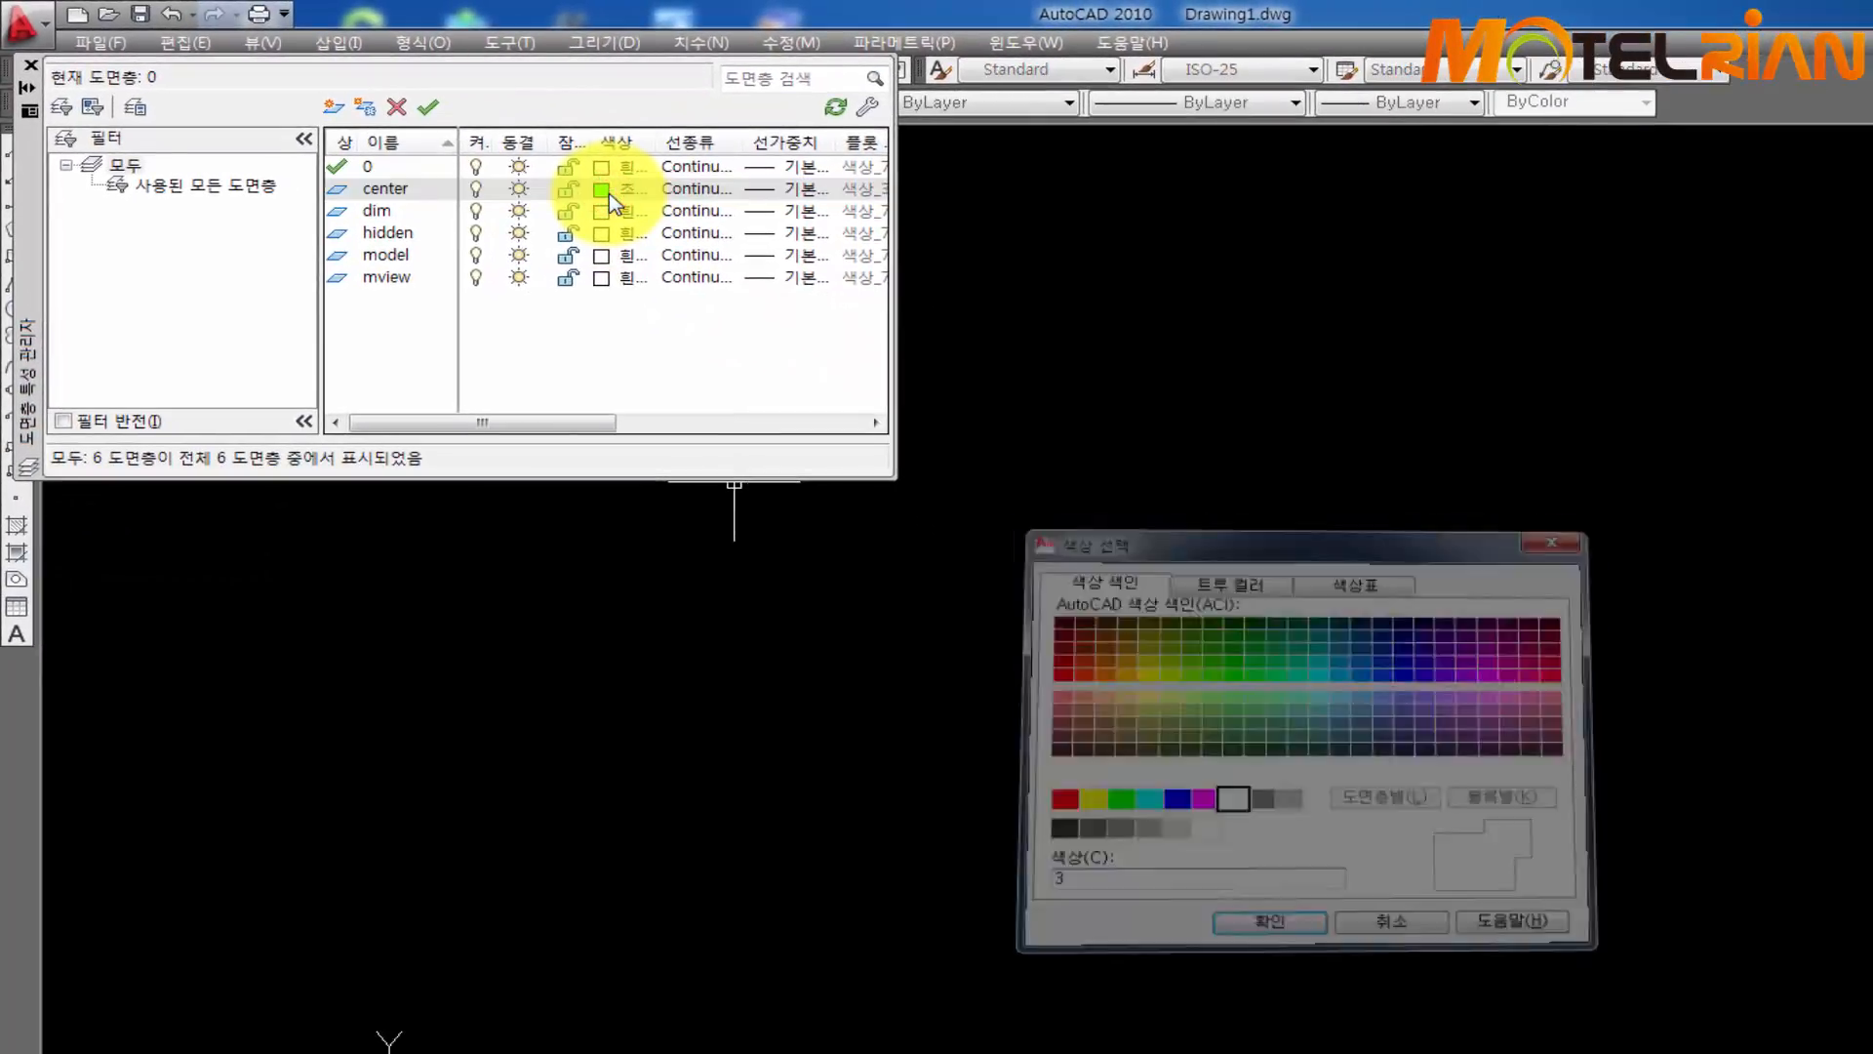
Set the dim layer's color to 1 (red), the hidden layer's to 2 (yellow) and the mview layer's to cyan
click(602, 212)
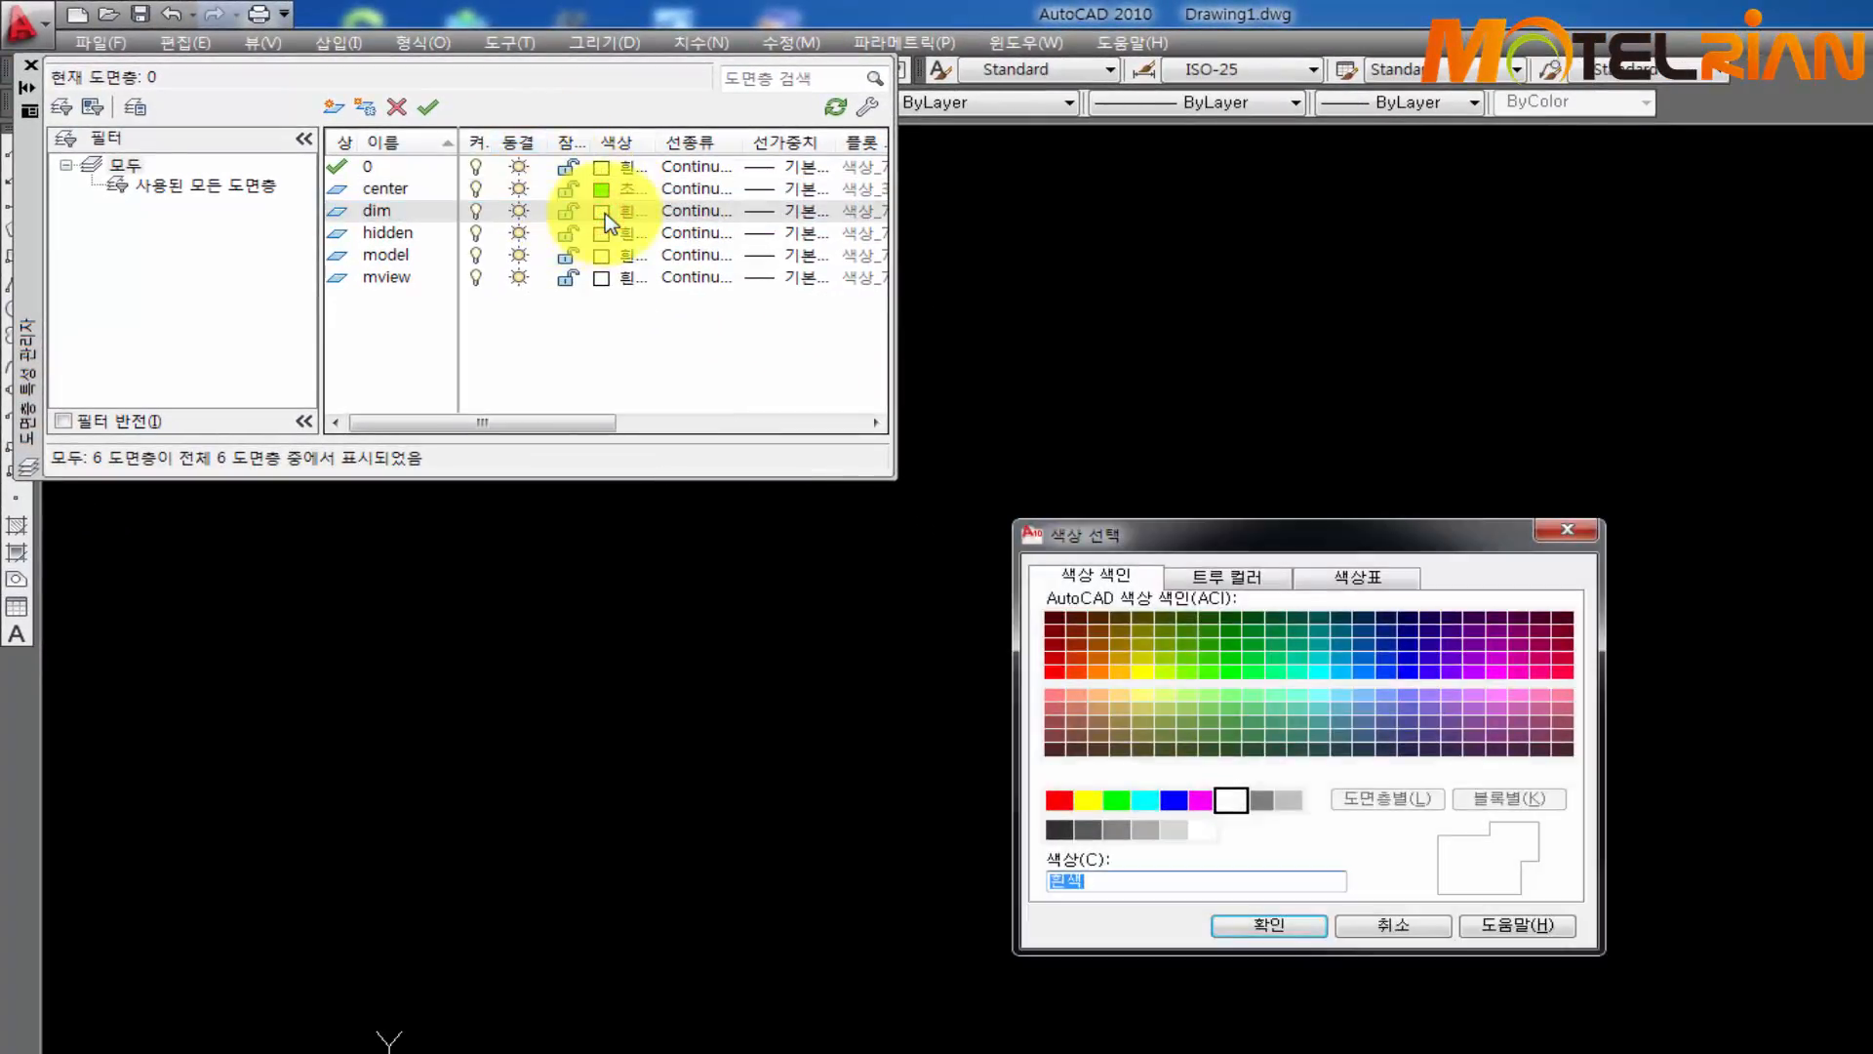
text(1)
key(Return)
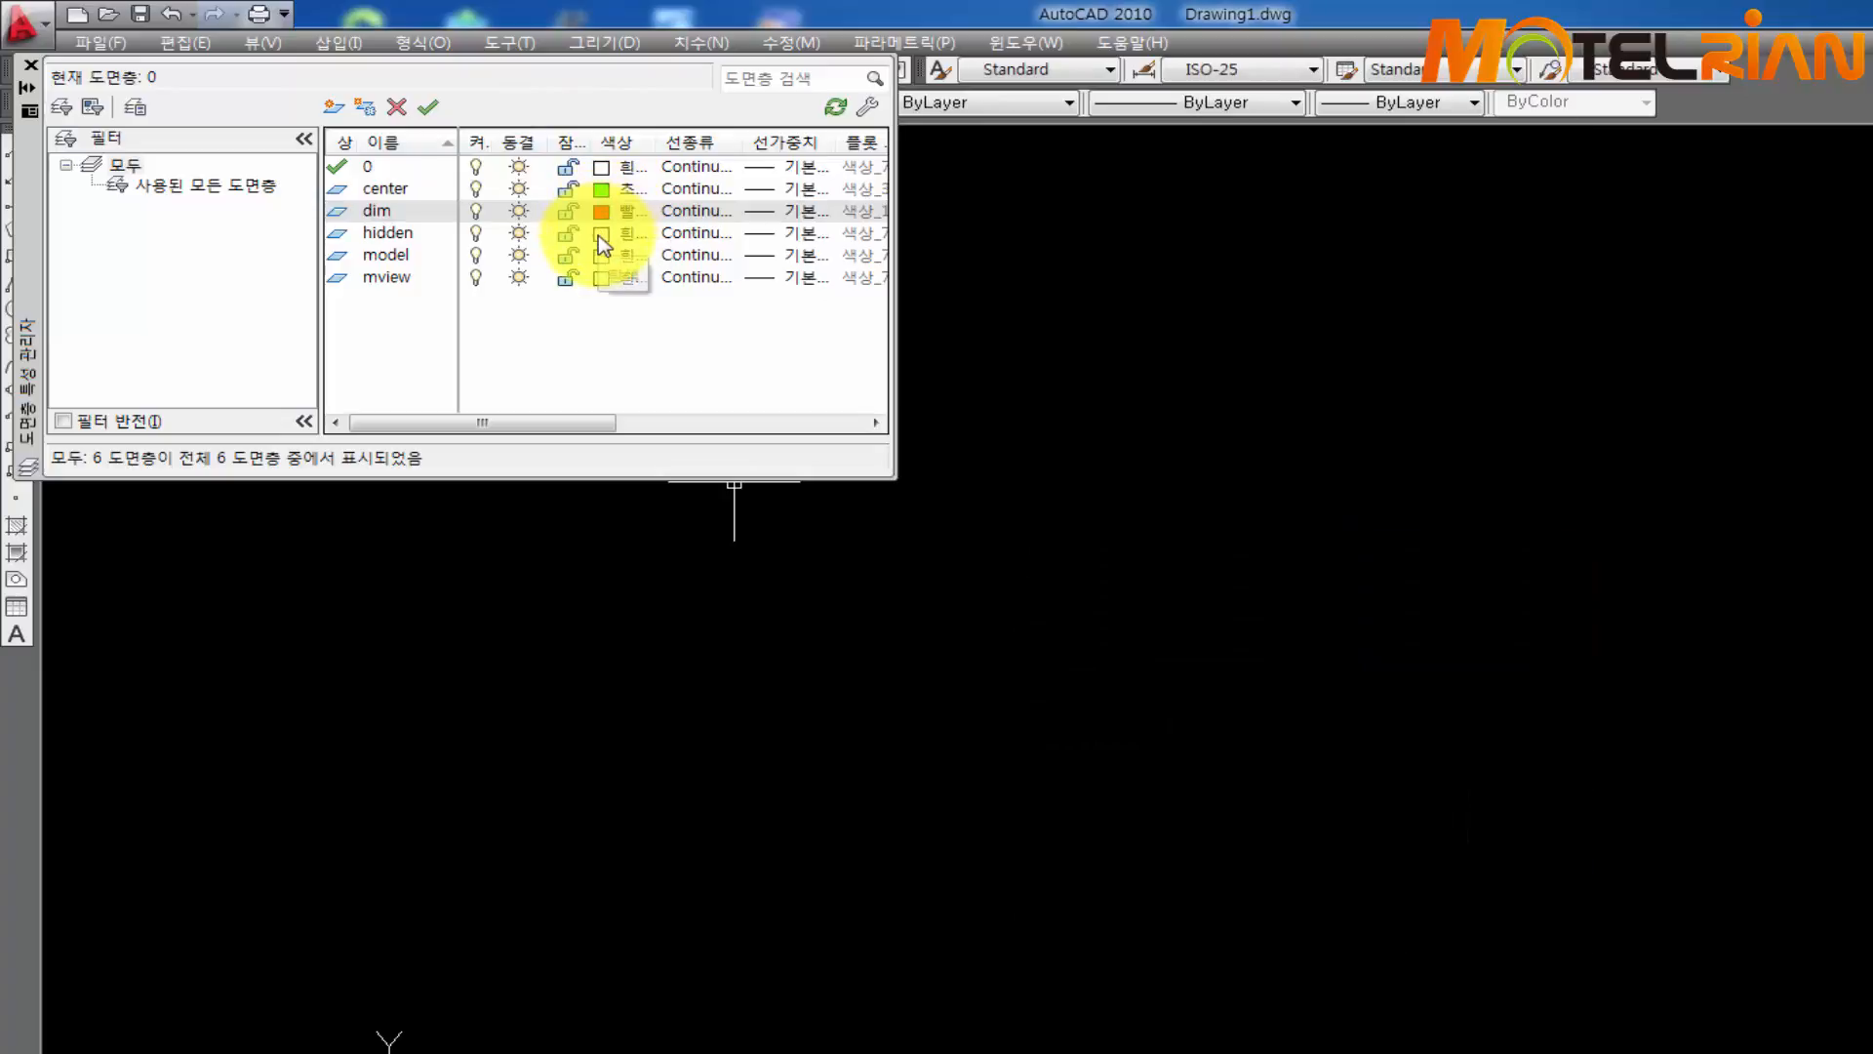
click(600, 235)
text(2)
key(Return)
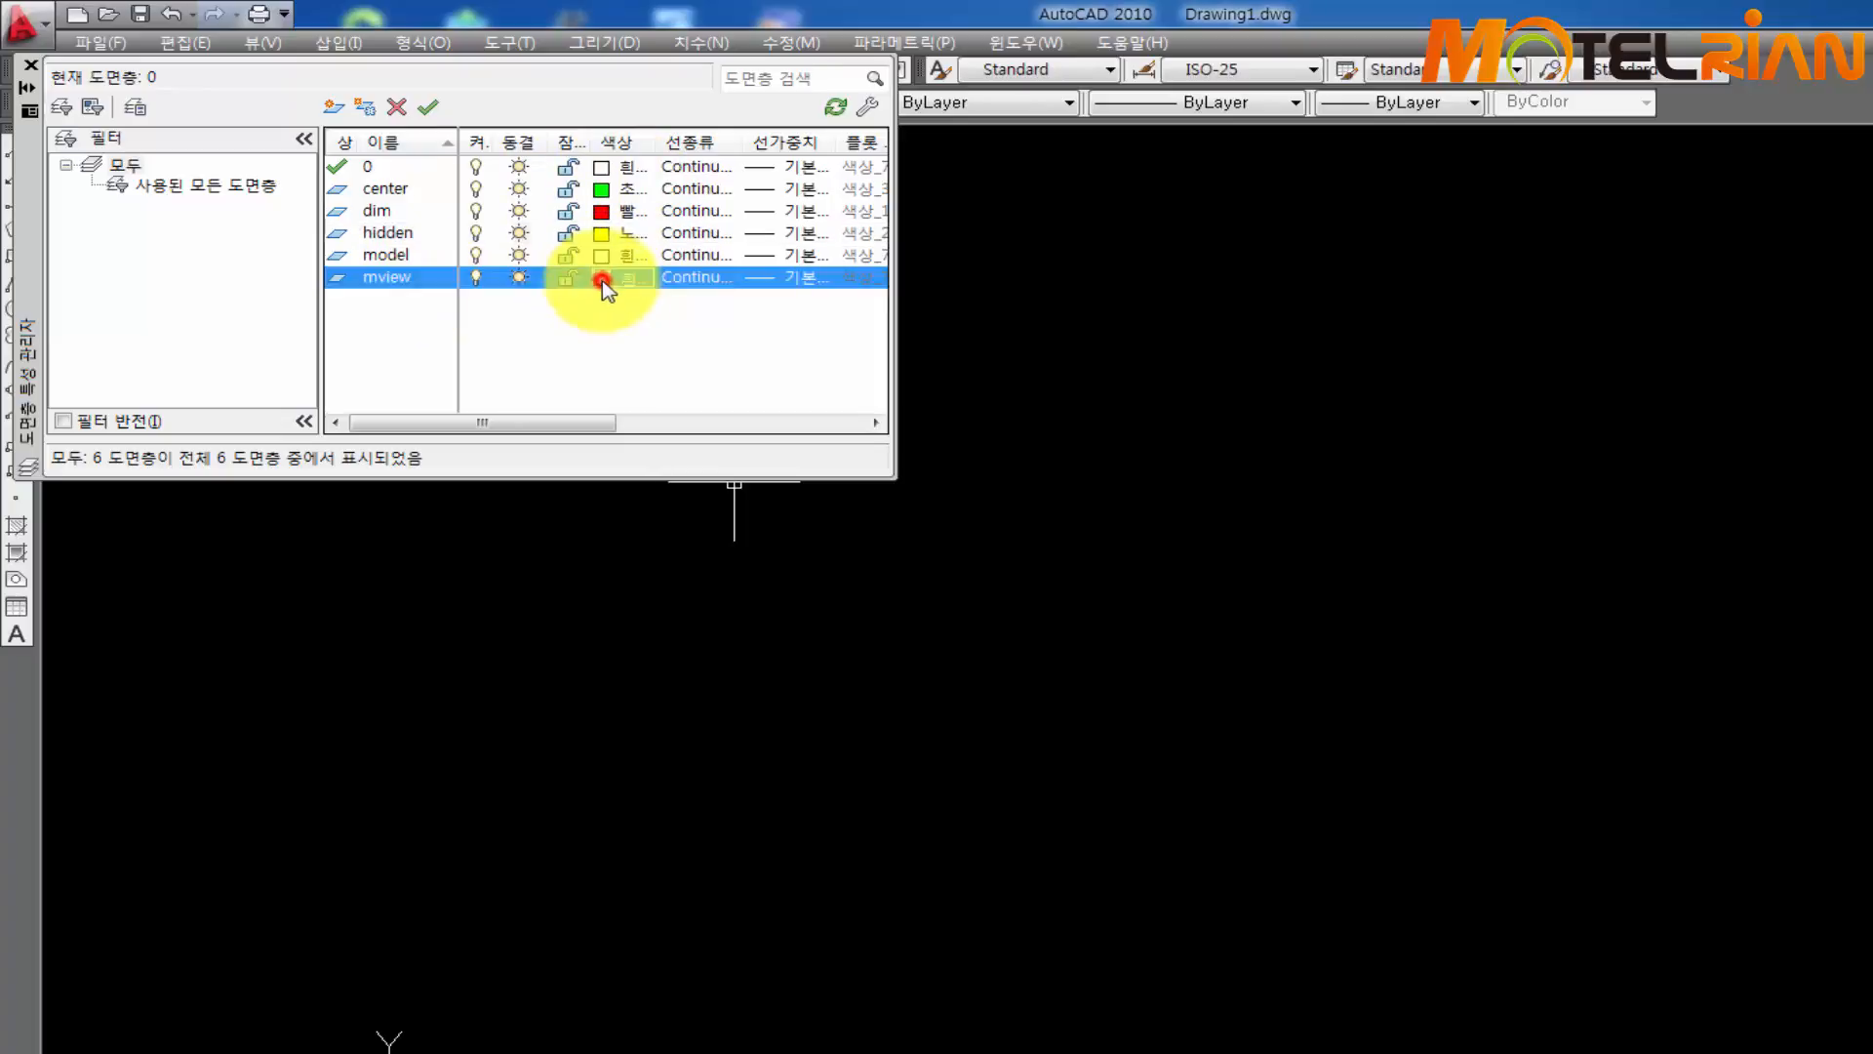
click(602, 279)
key(Return)
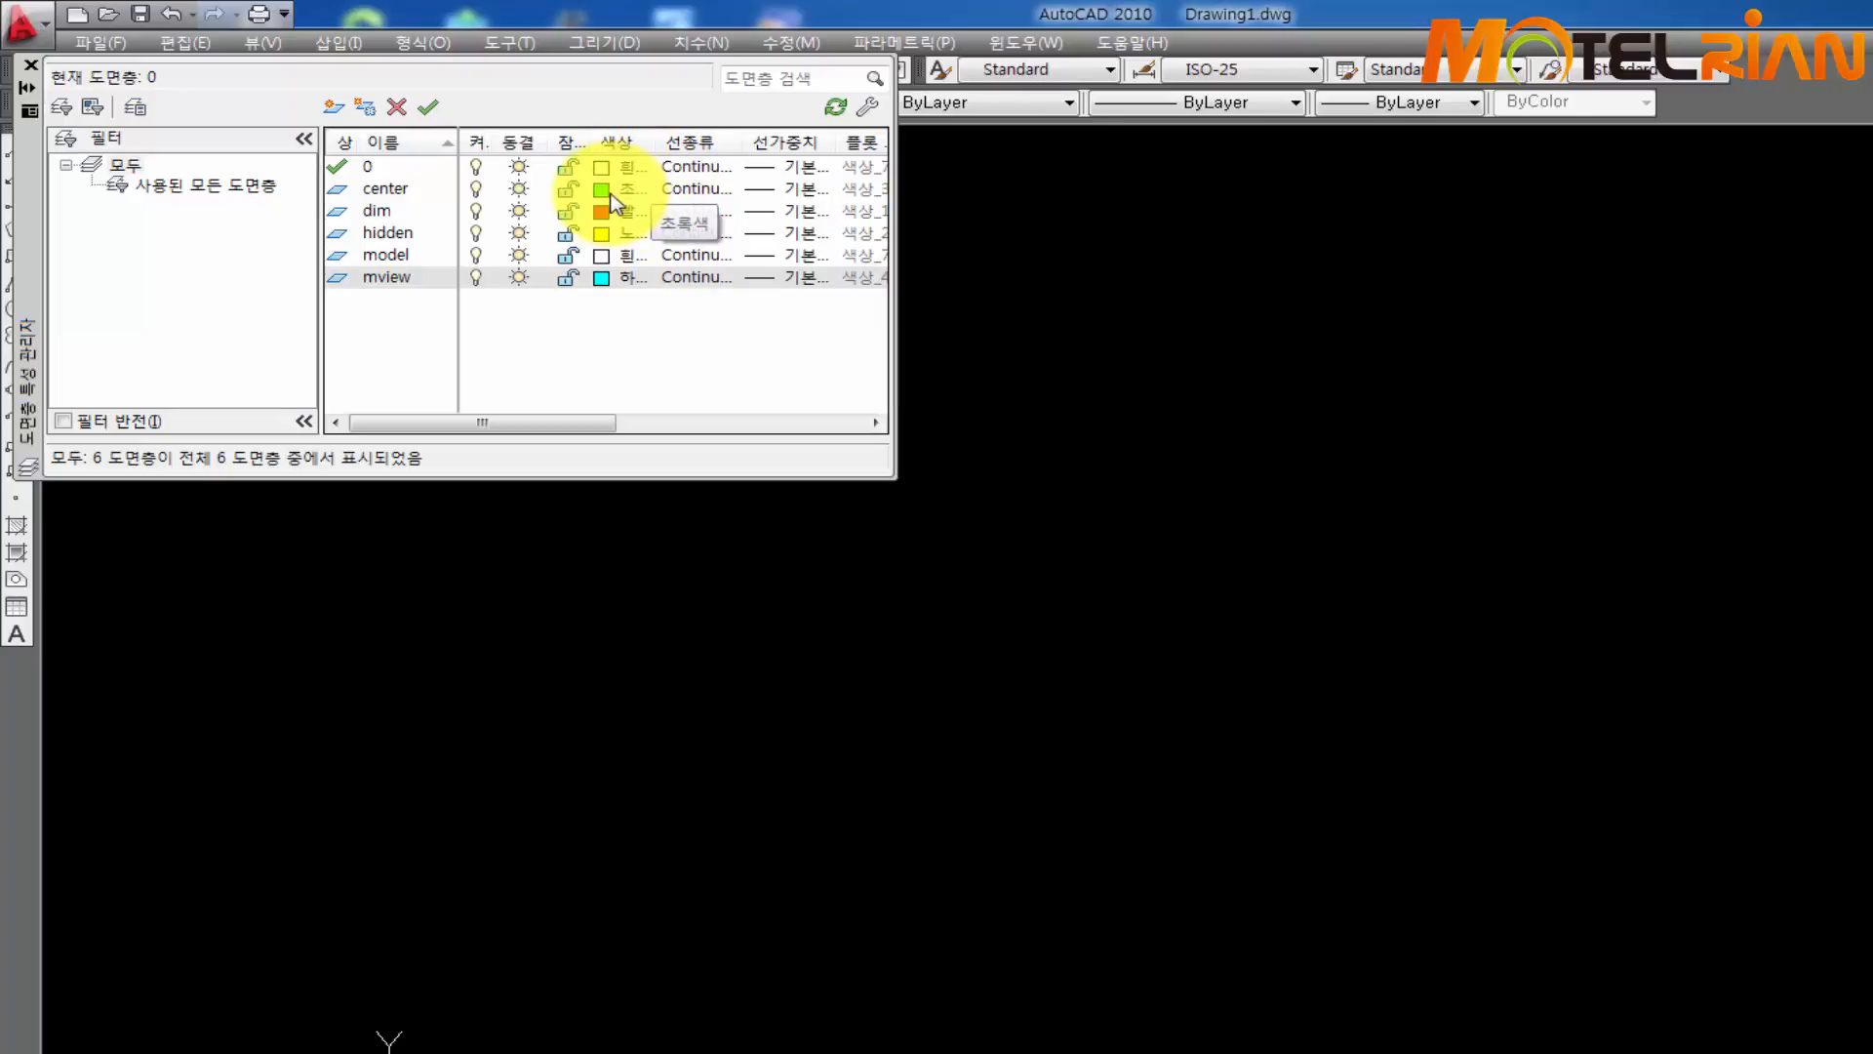
Load the CENTER and HIDDEN linetypes from acadiso.lin while choosing a linetype for the center layer
click(701, 192)
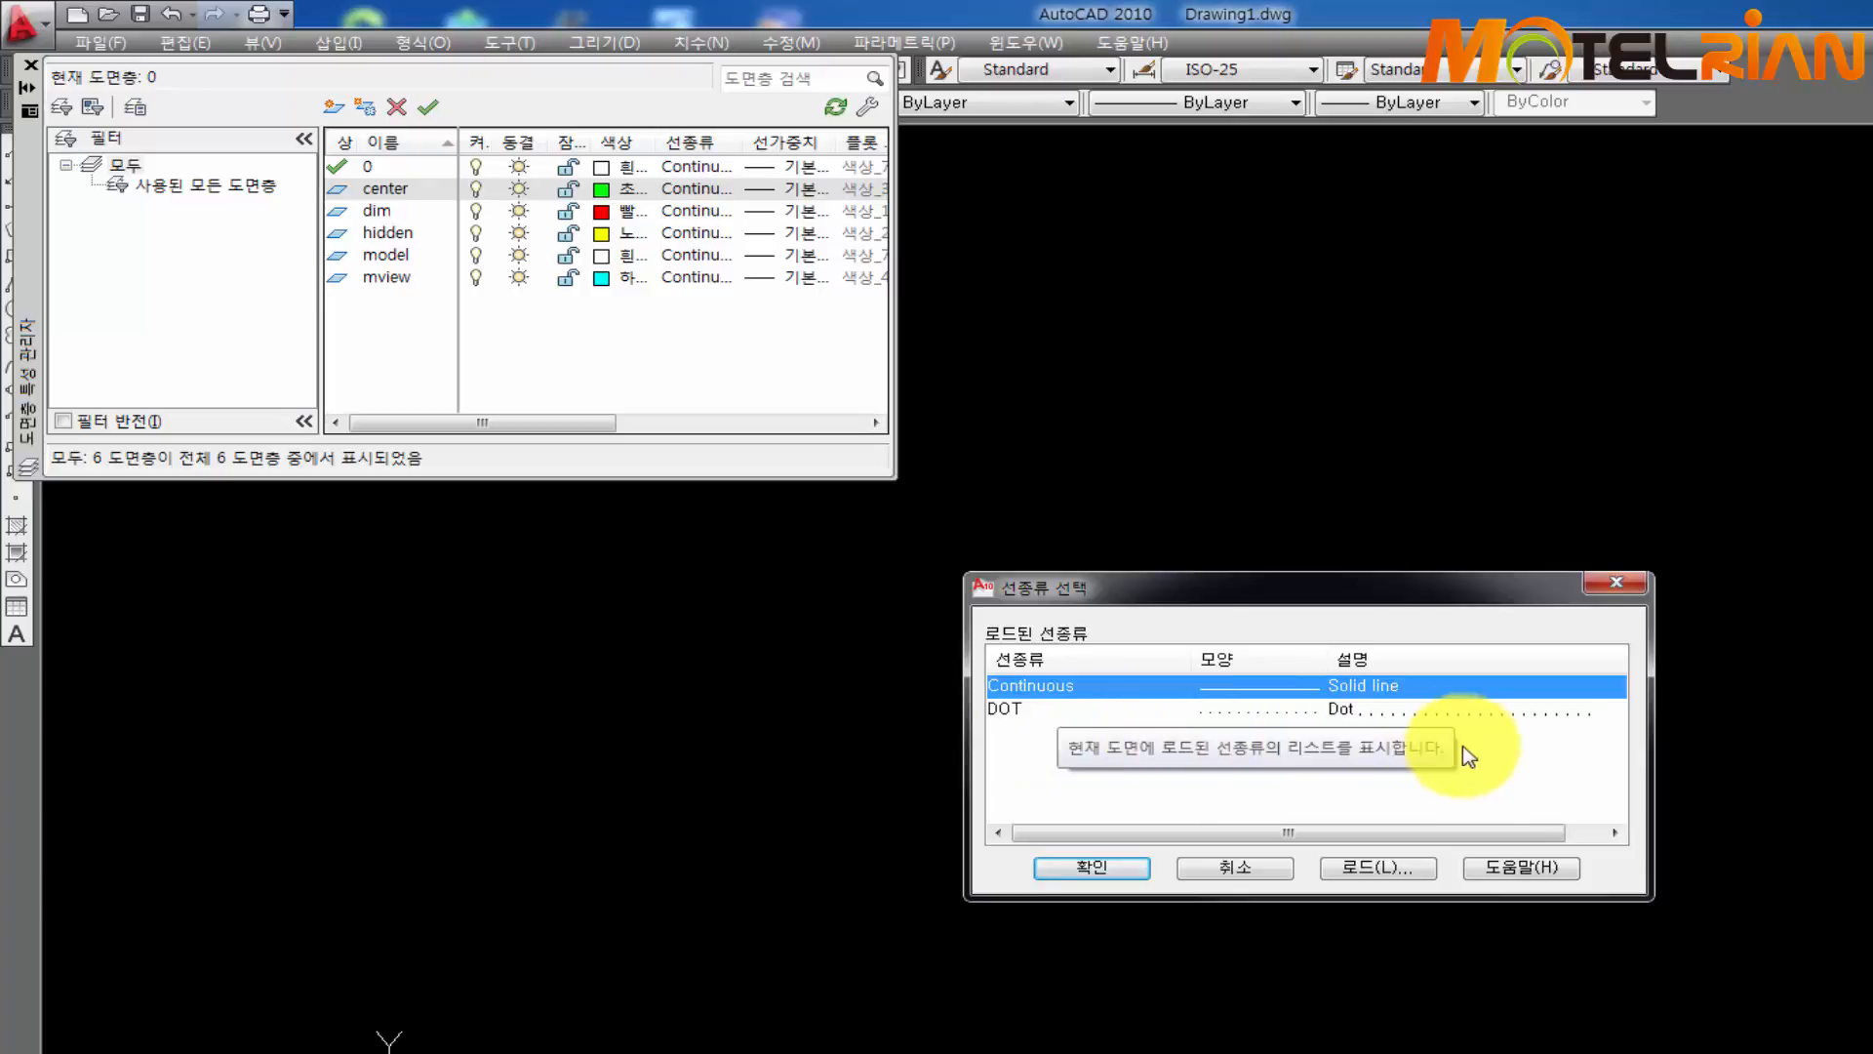
click(1522, 783)
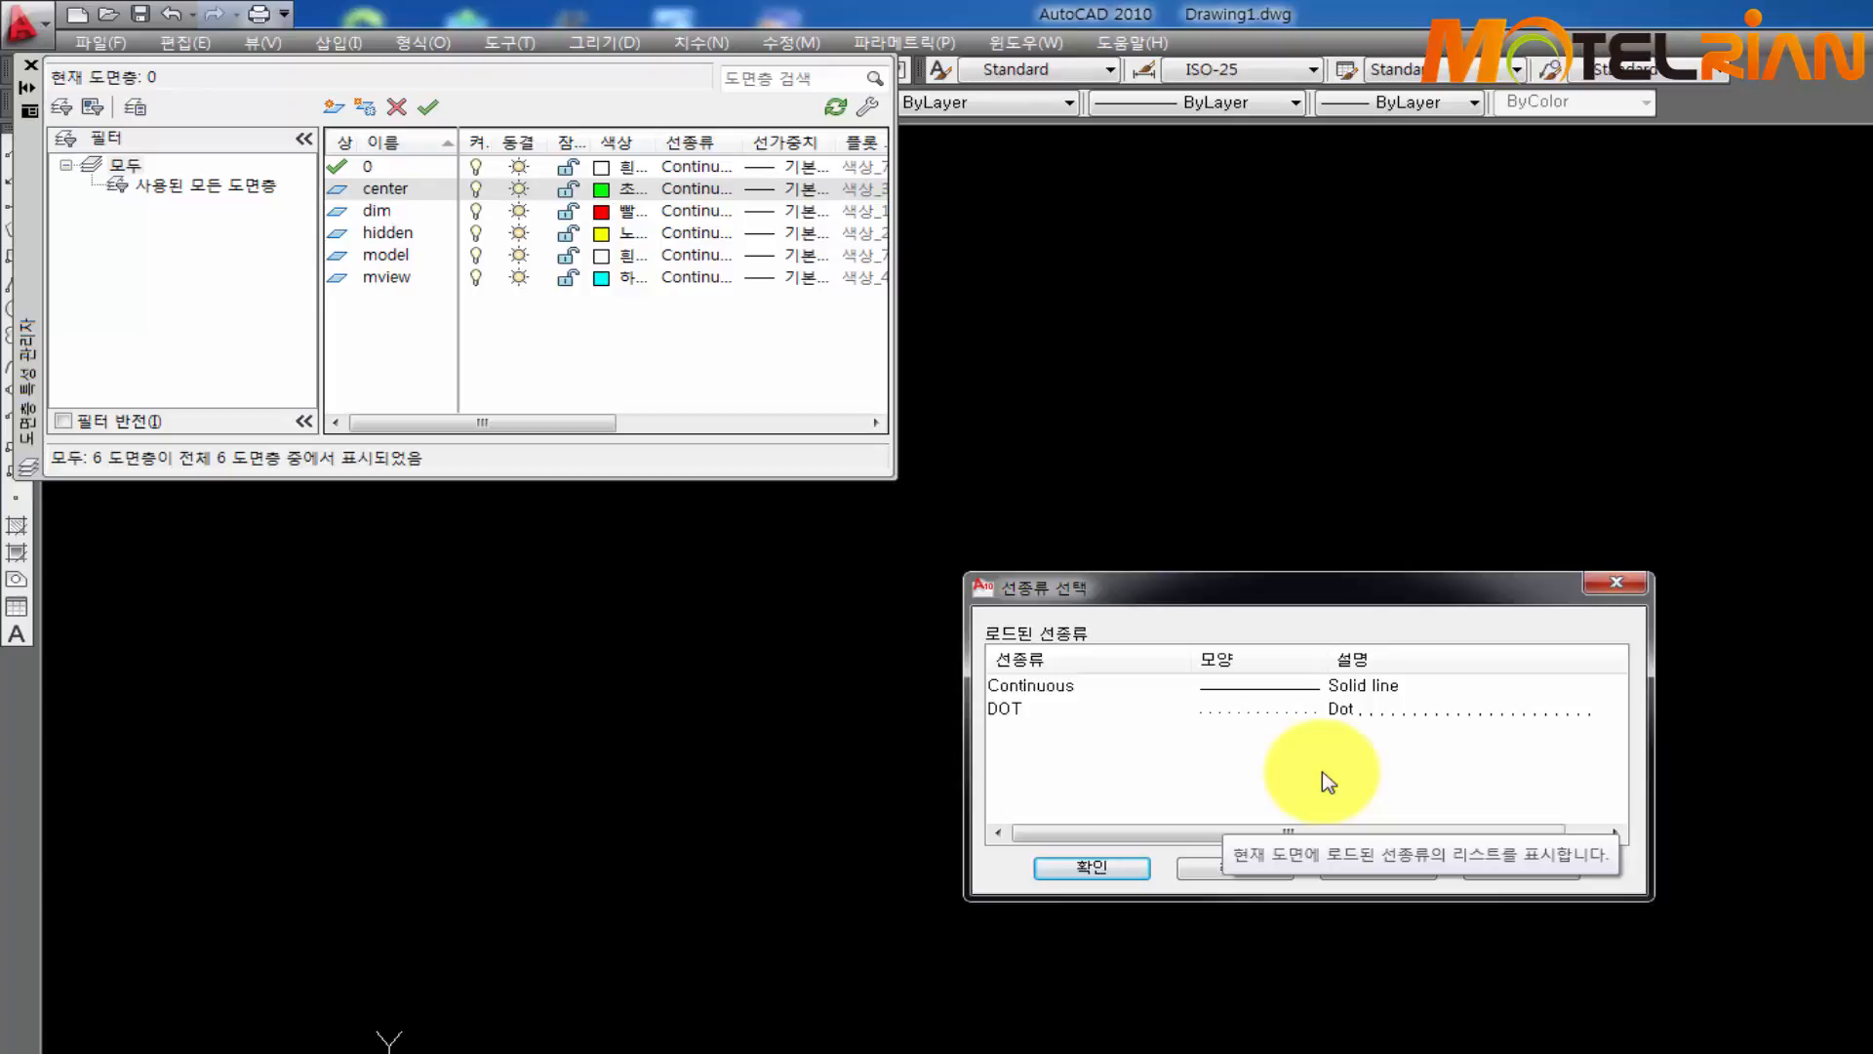
click(1208, 781)
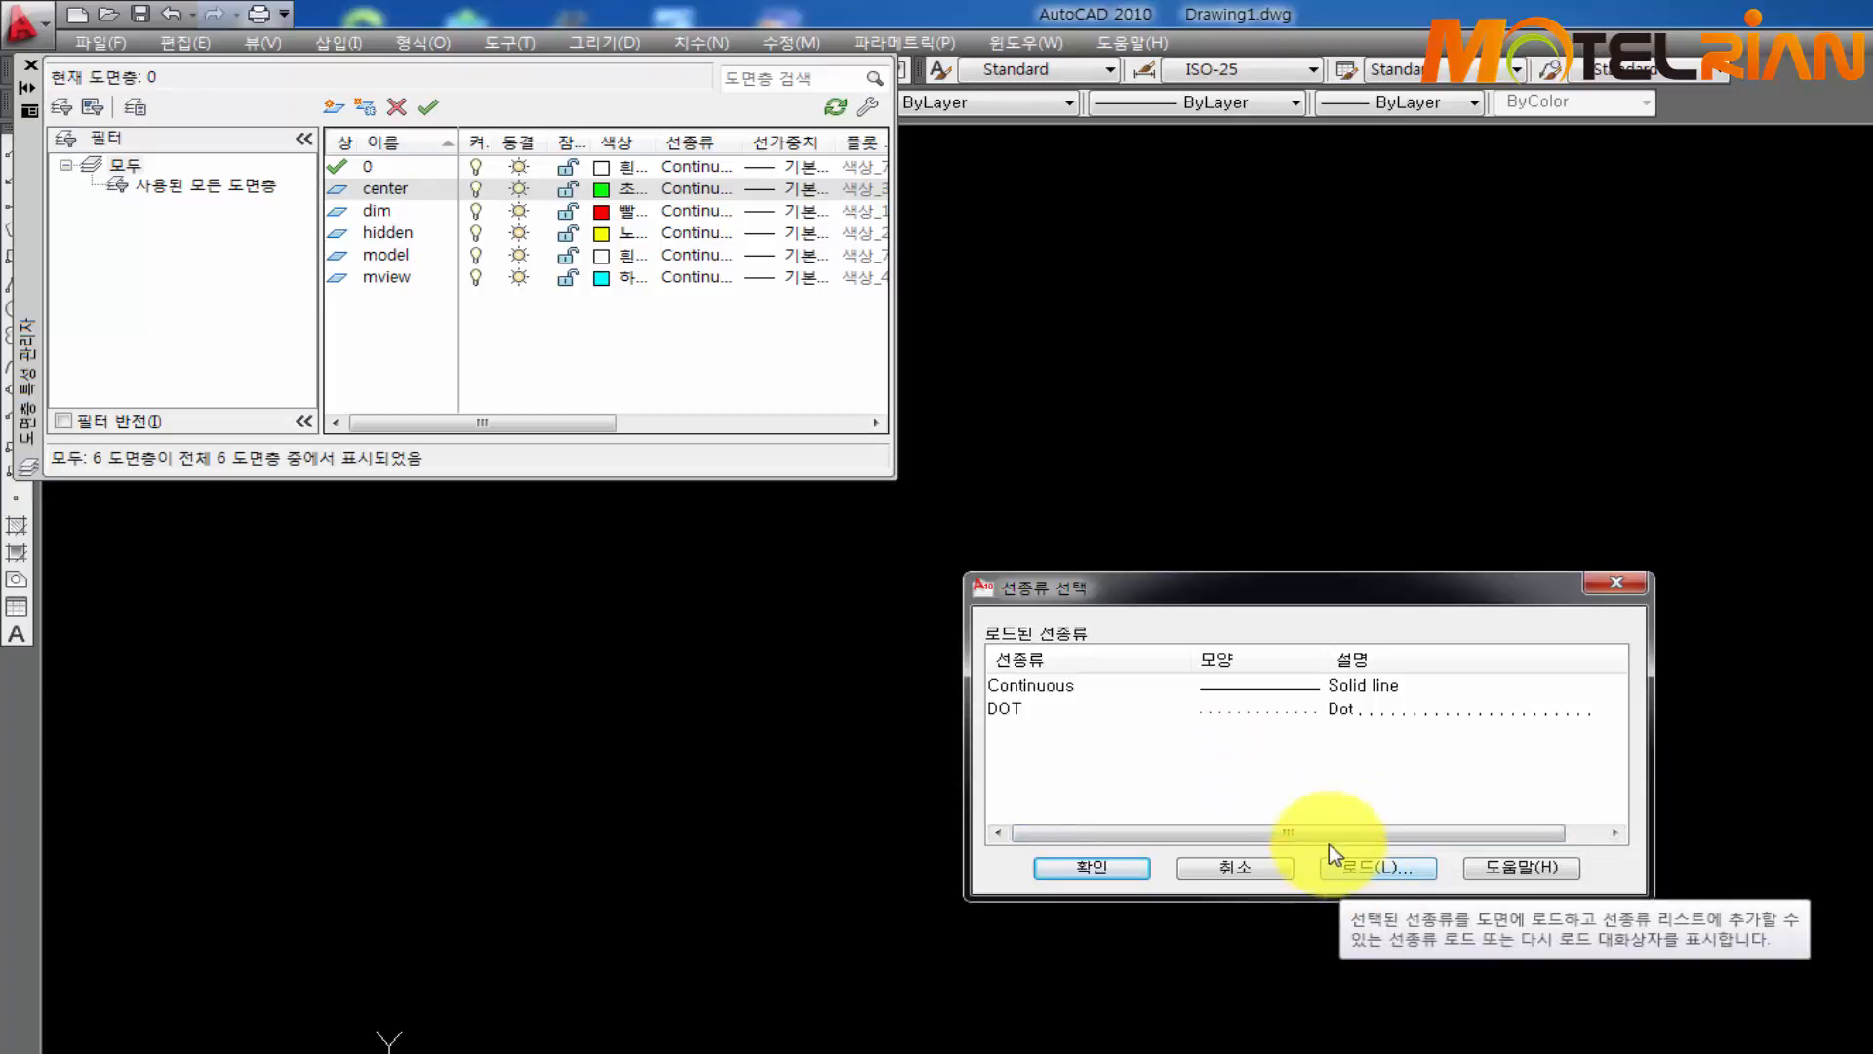
drag(1300, 834, 1448, 890)
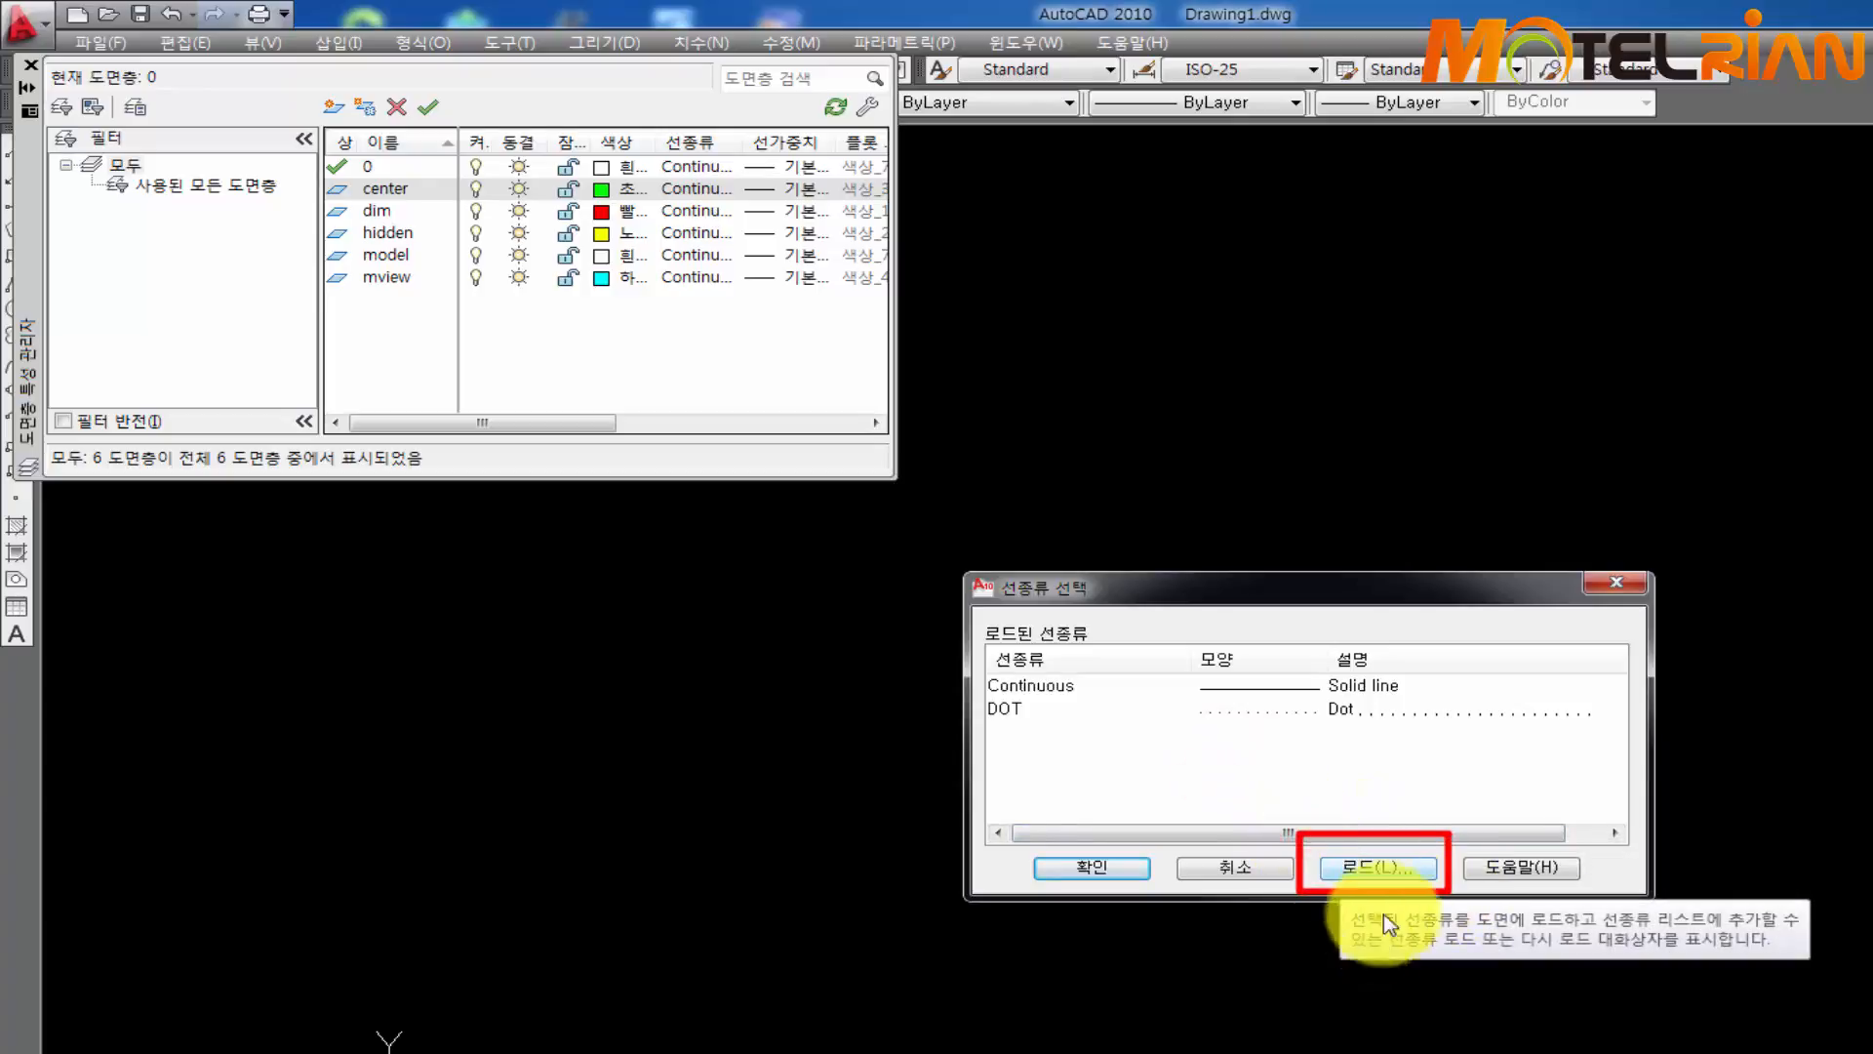
click(1385, 866)
click(1246, 781)
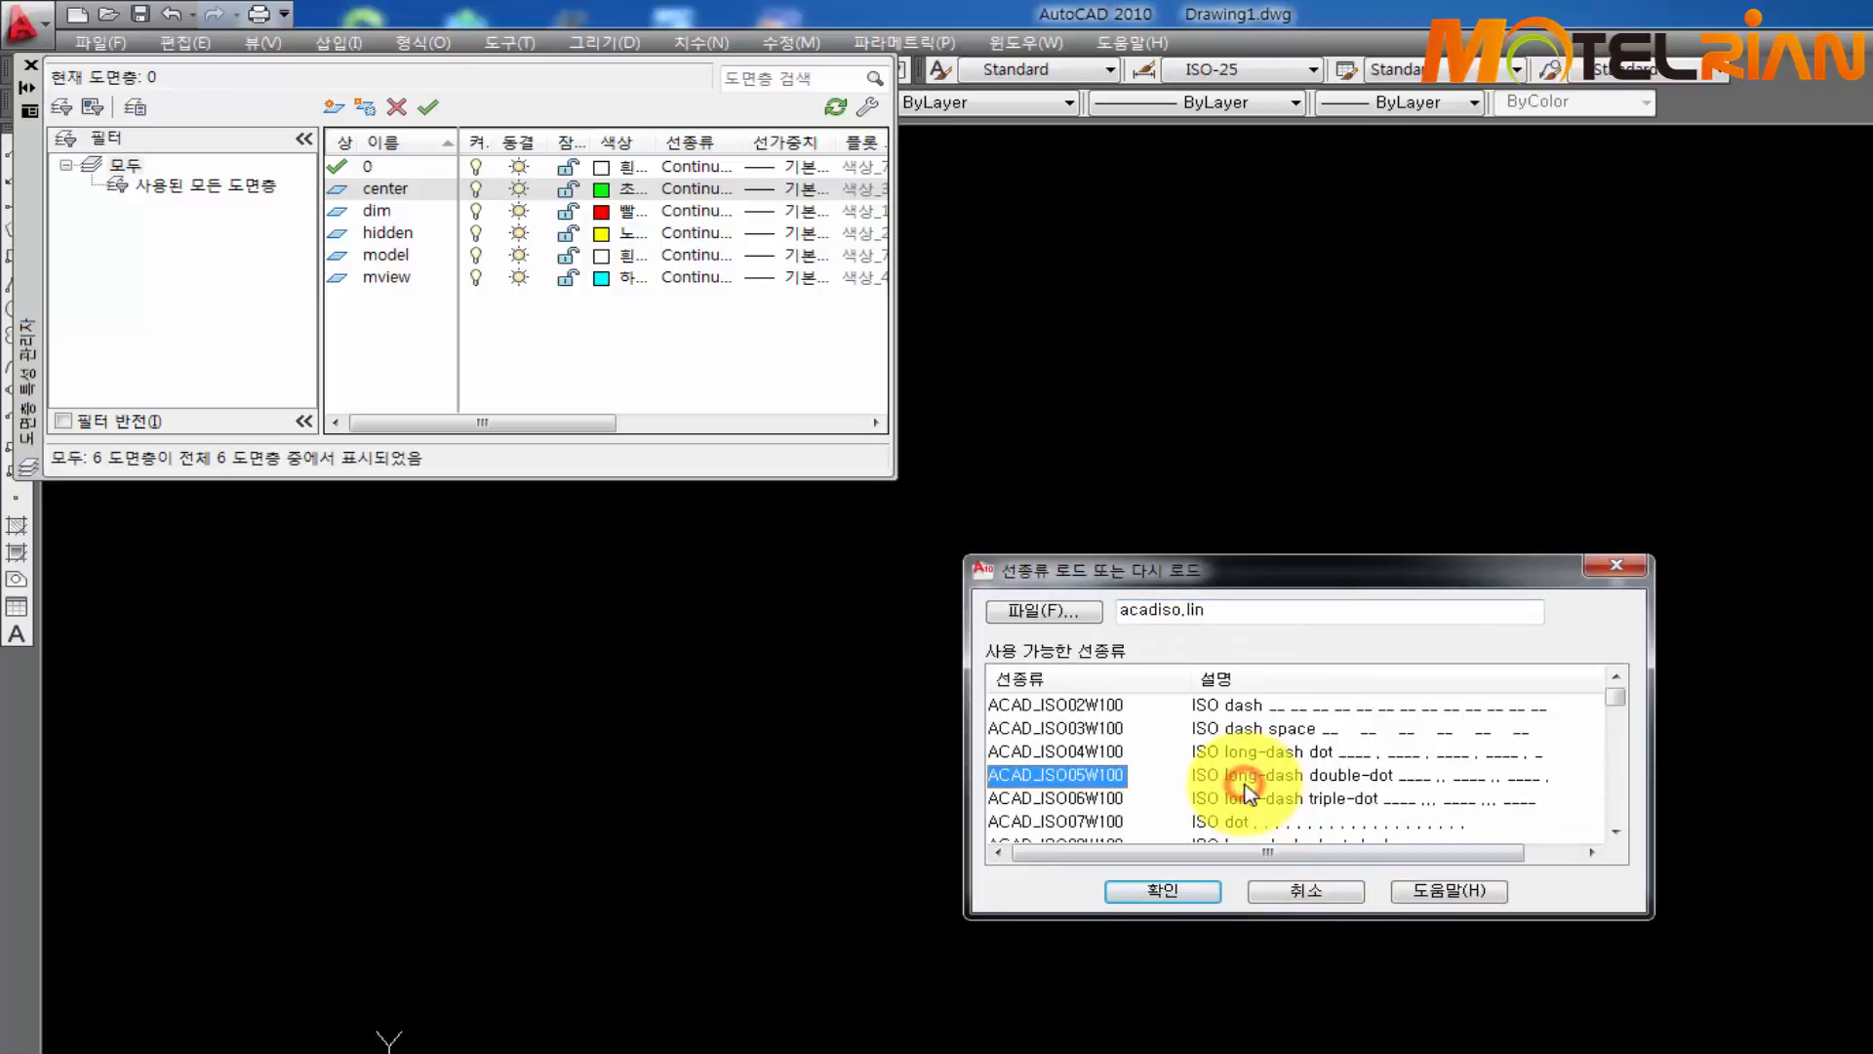
scroll(1166, 752, down, 5)
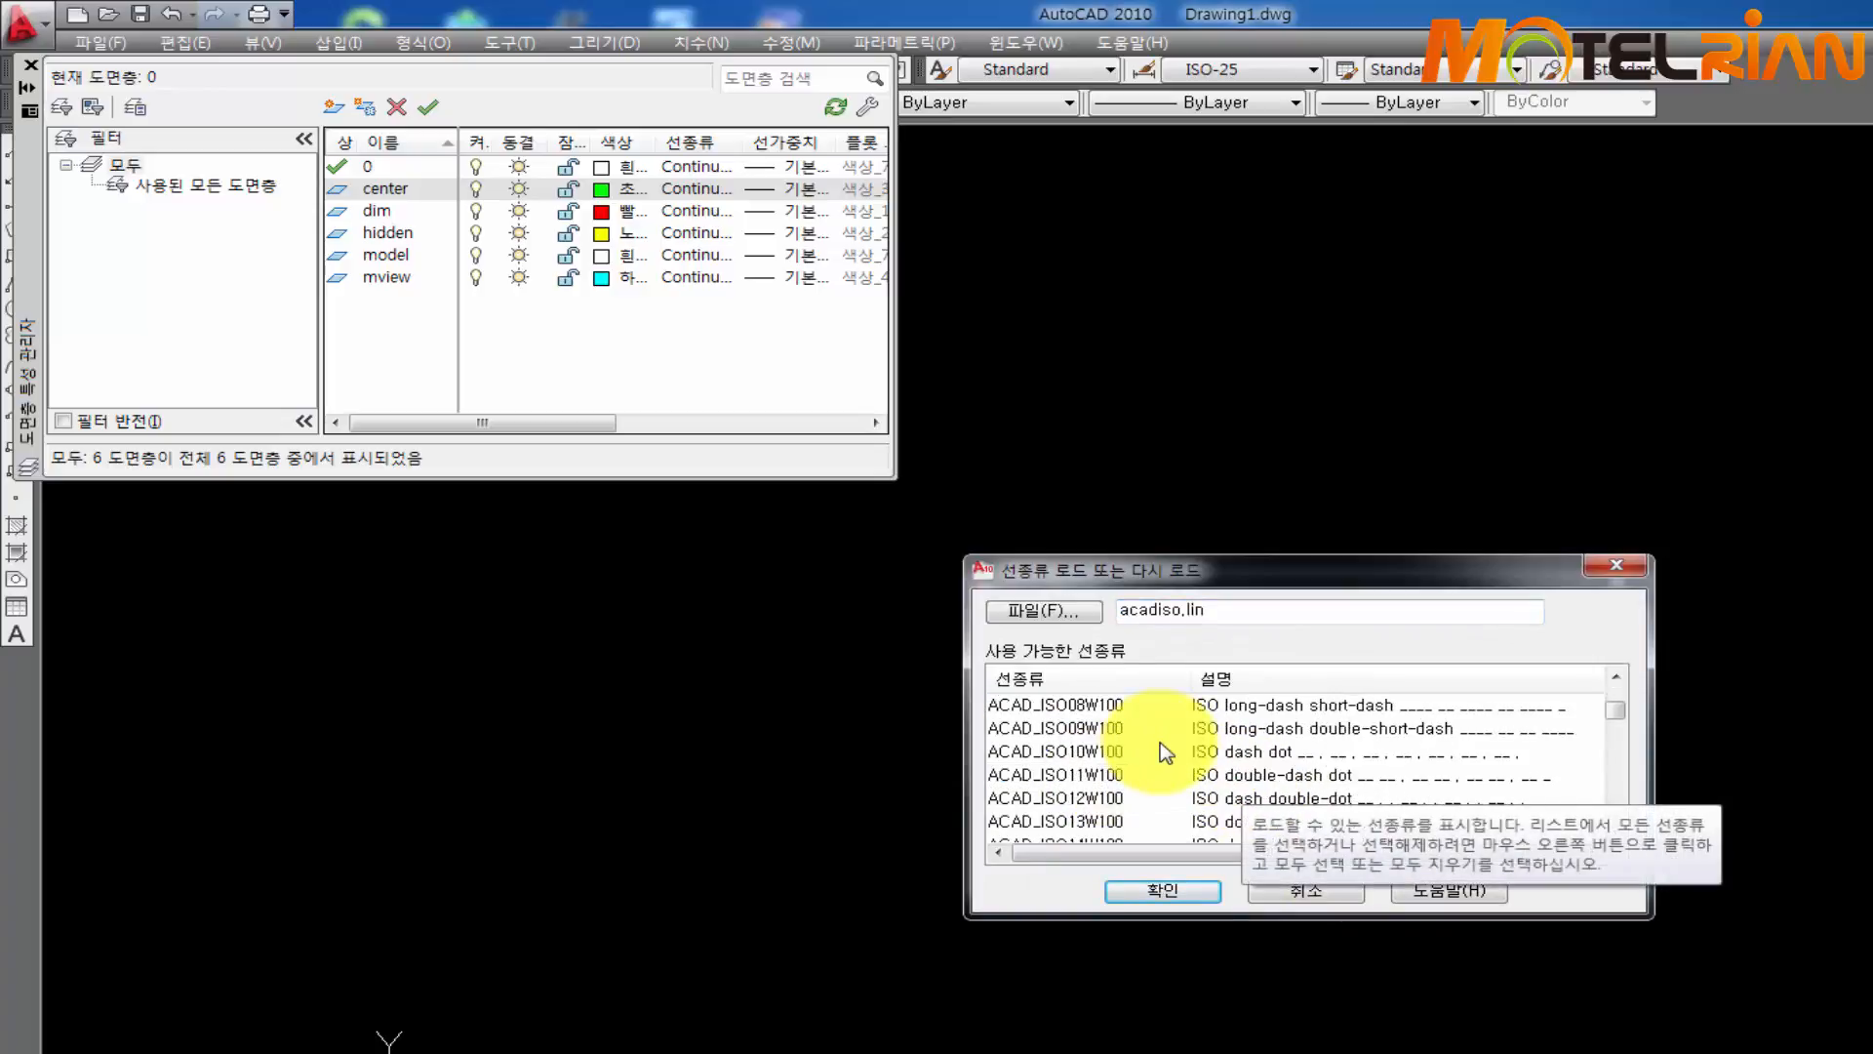
click(1047, 780)
scroll(1132, 780, down, 5)
scroll(1215, 780, down, 1)
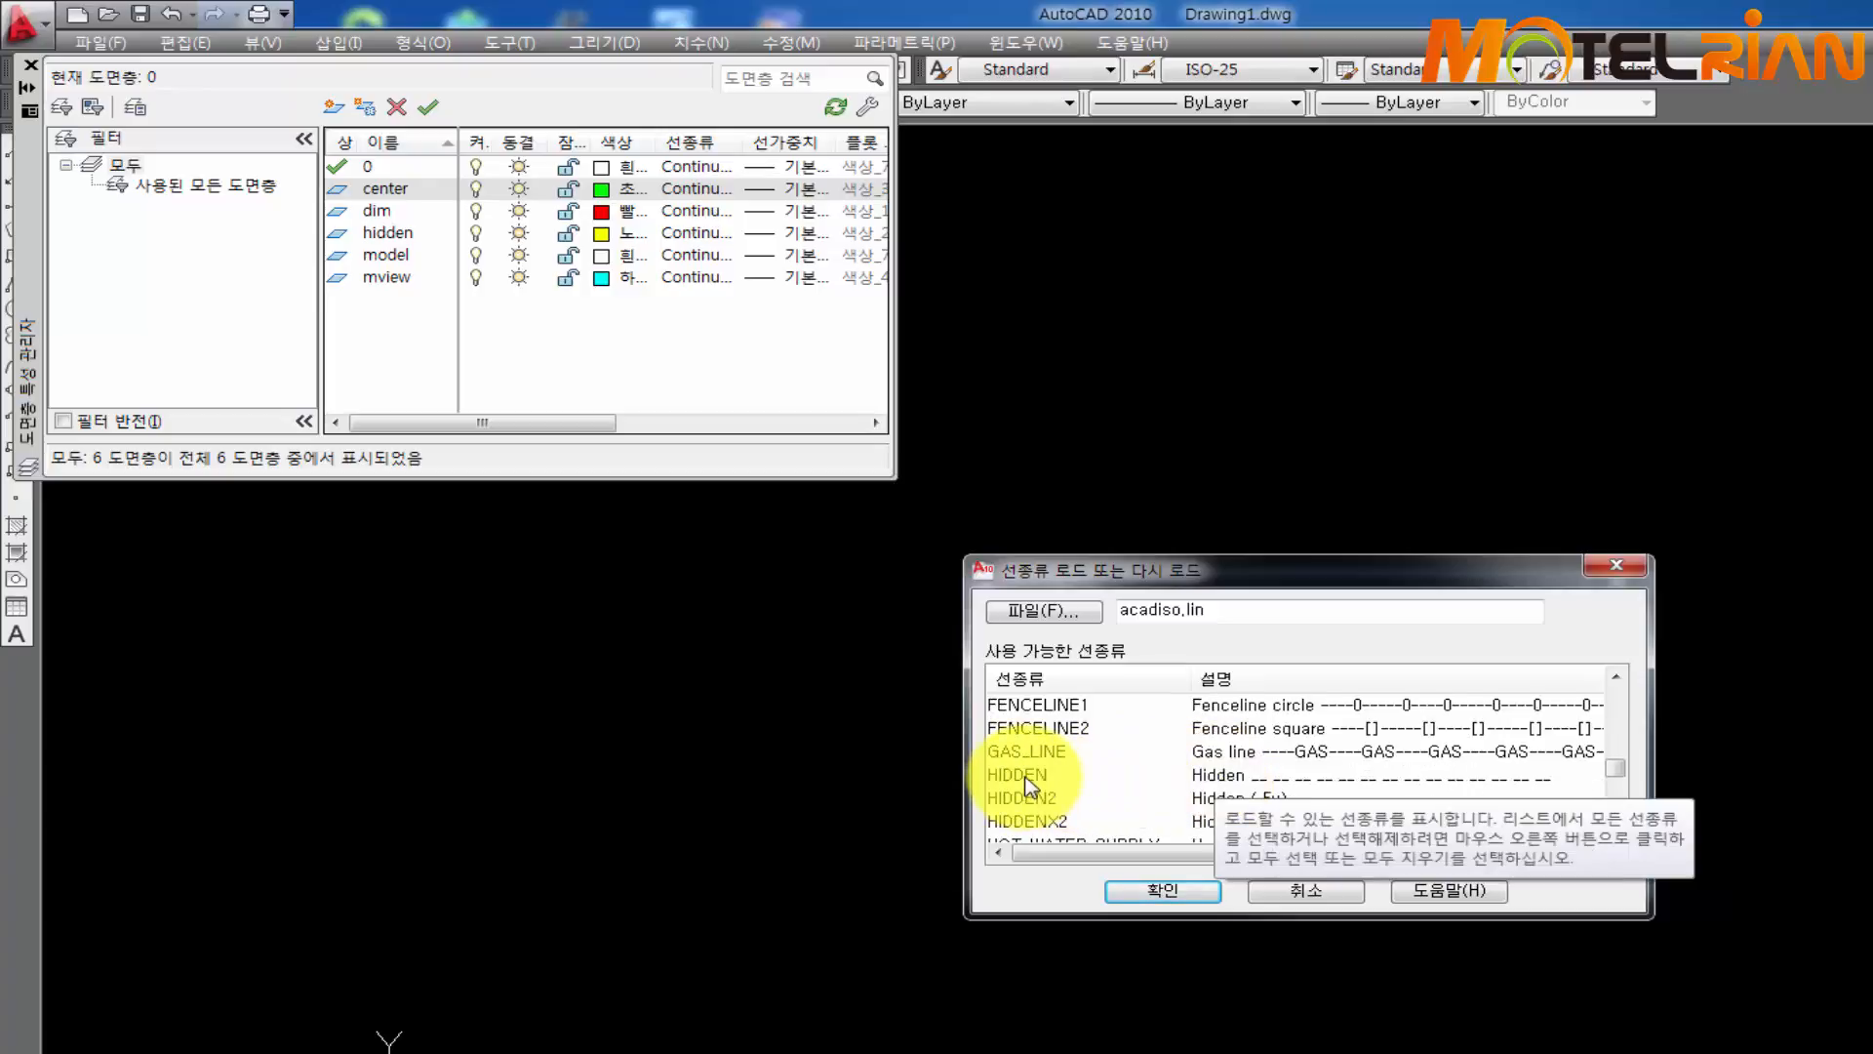
click(1175, 891)
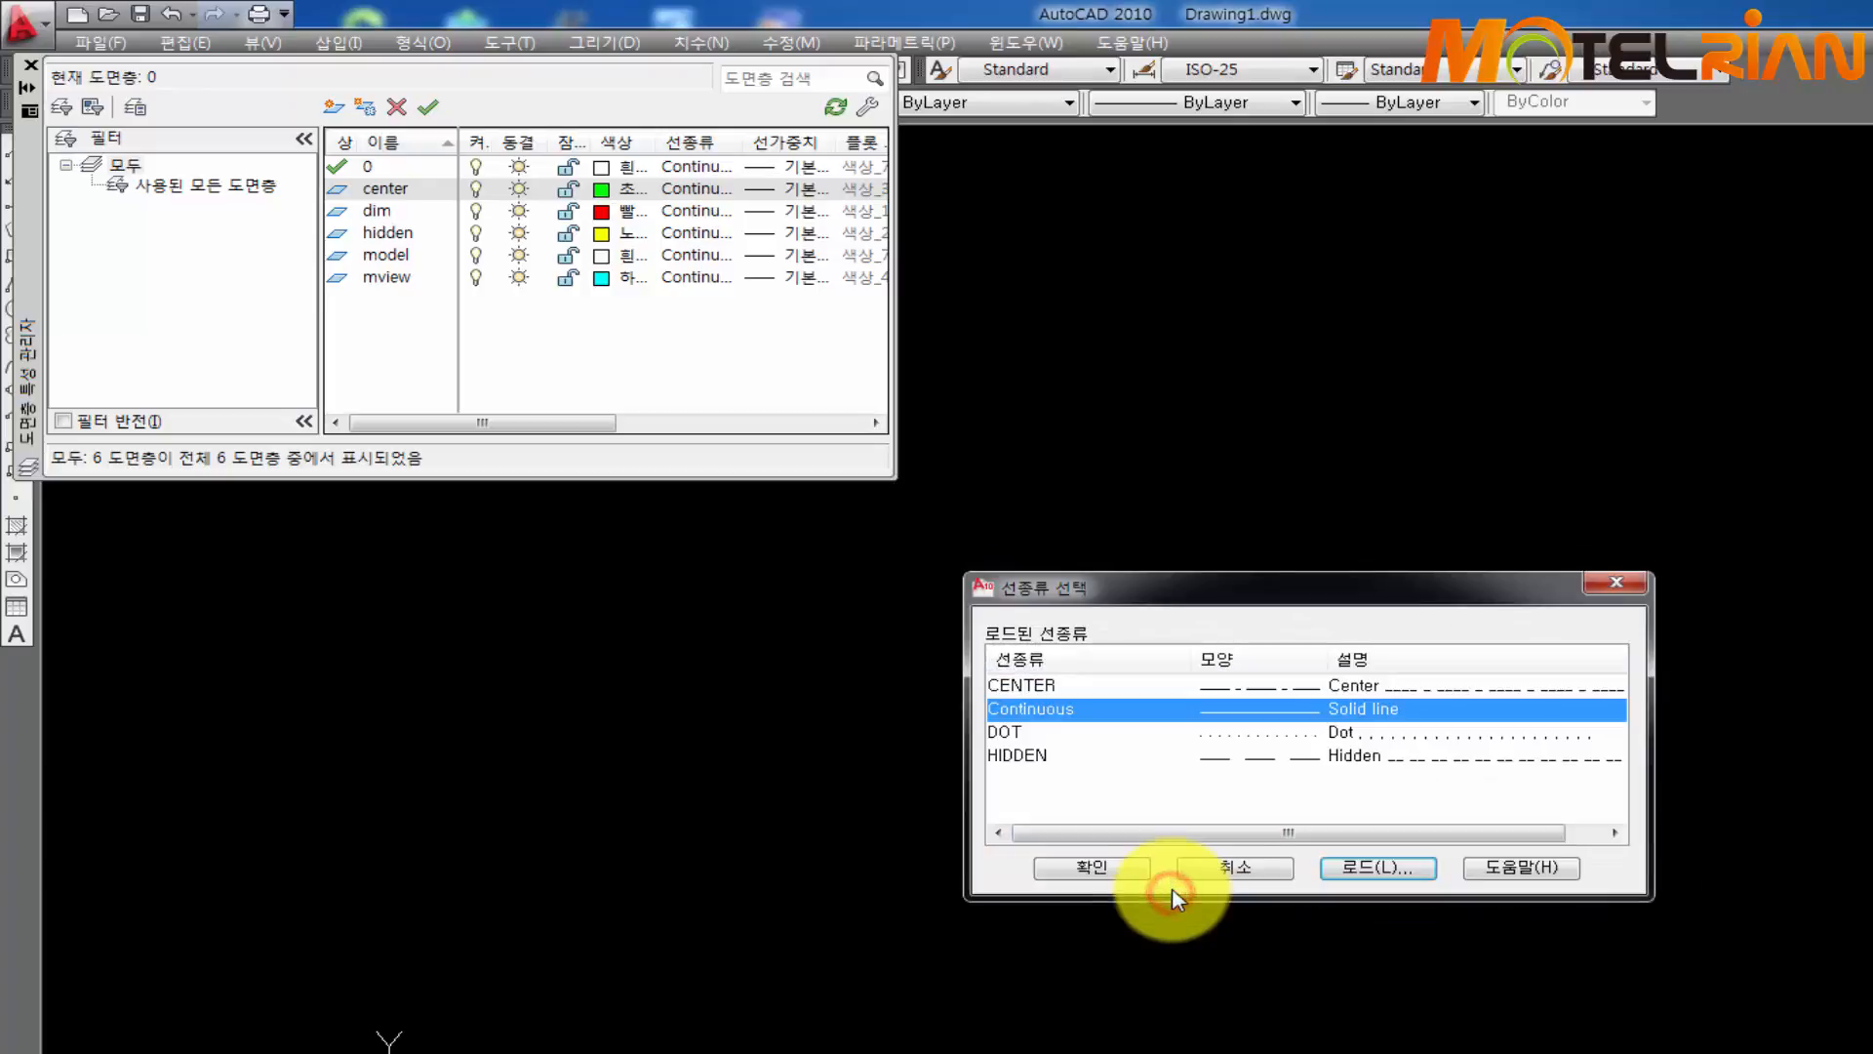
Assign the CENTER linetype to the center layer and the HIDDEN linetype to the hidden layer
click(1030, 686)
click(1093, 867)
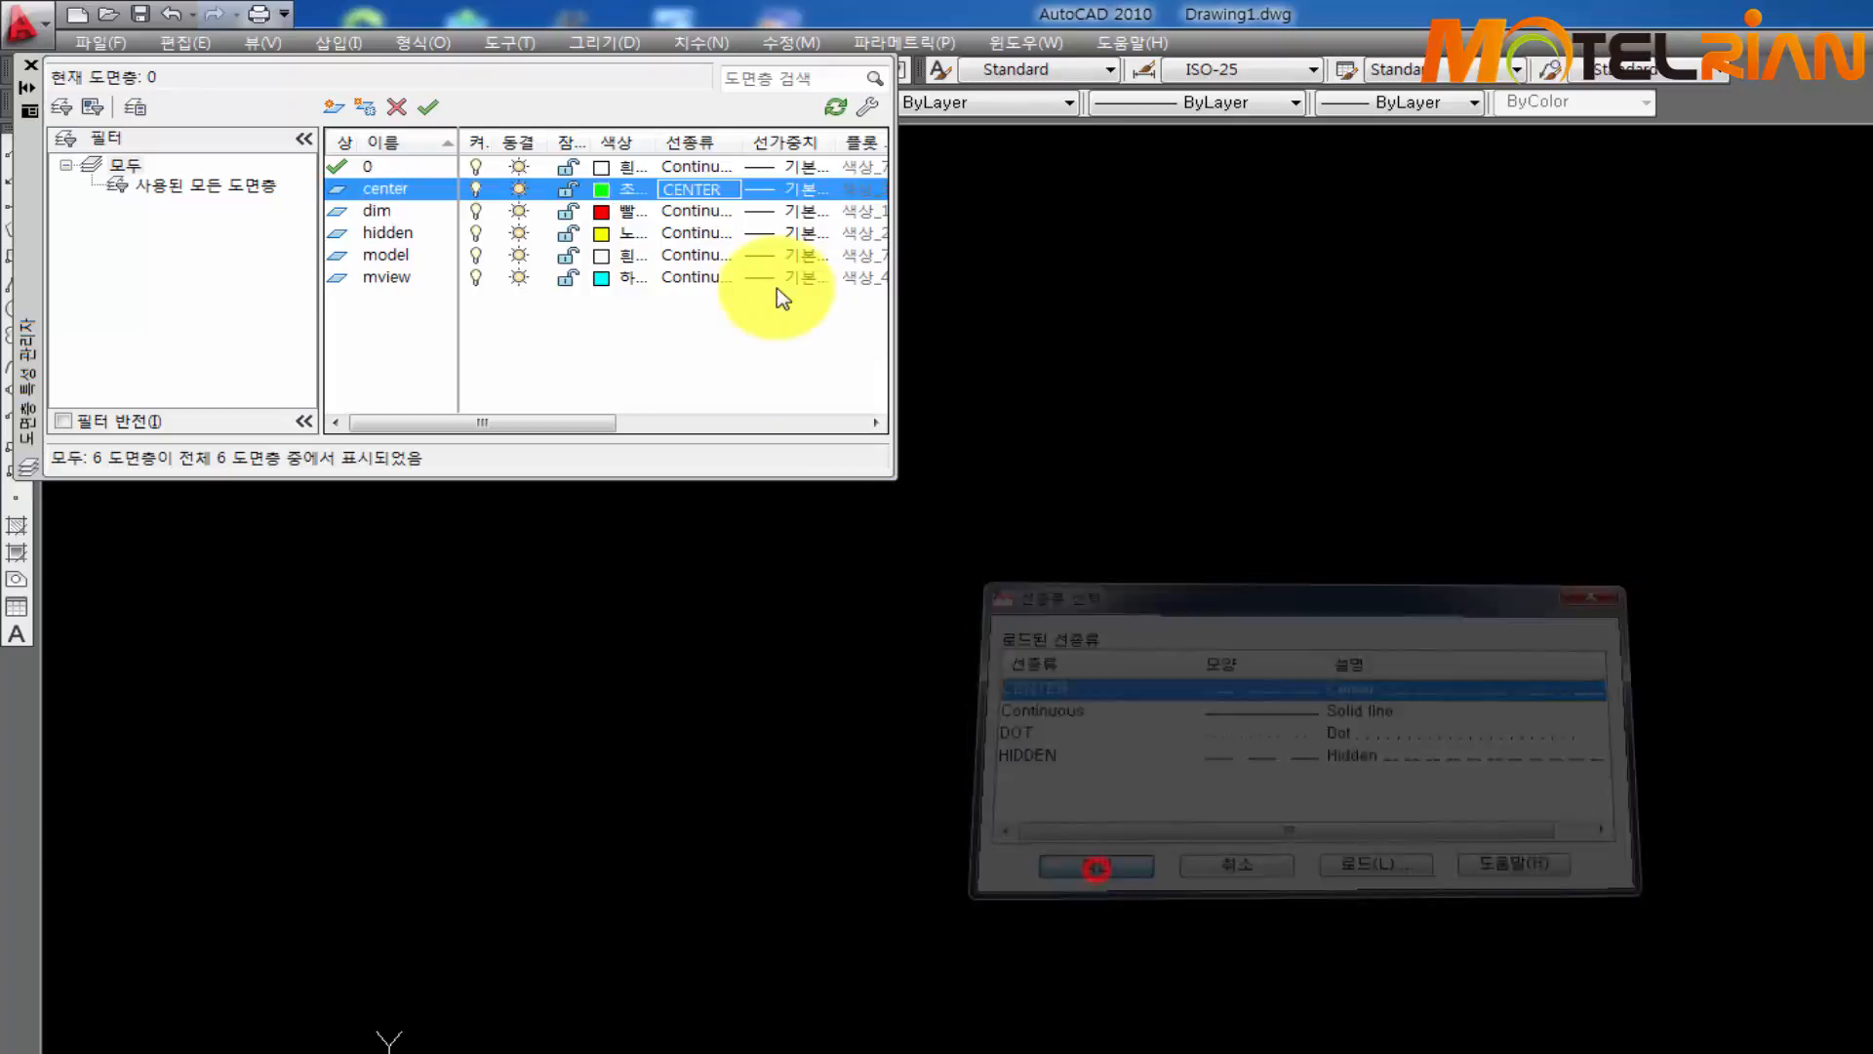
click(692, 237)
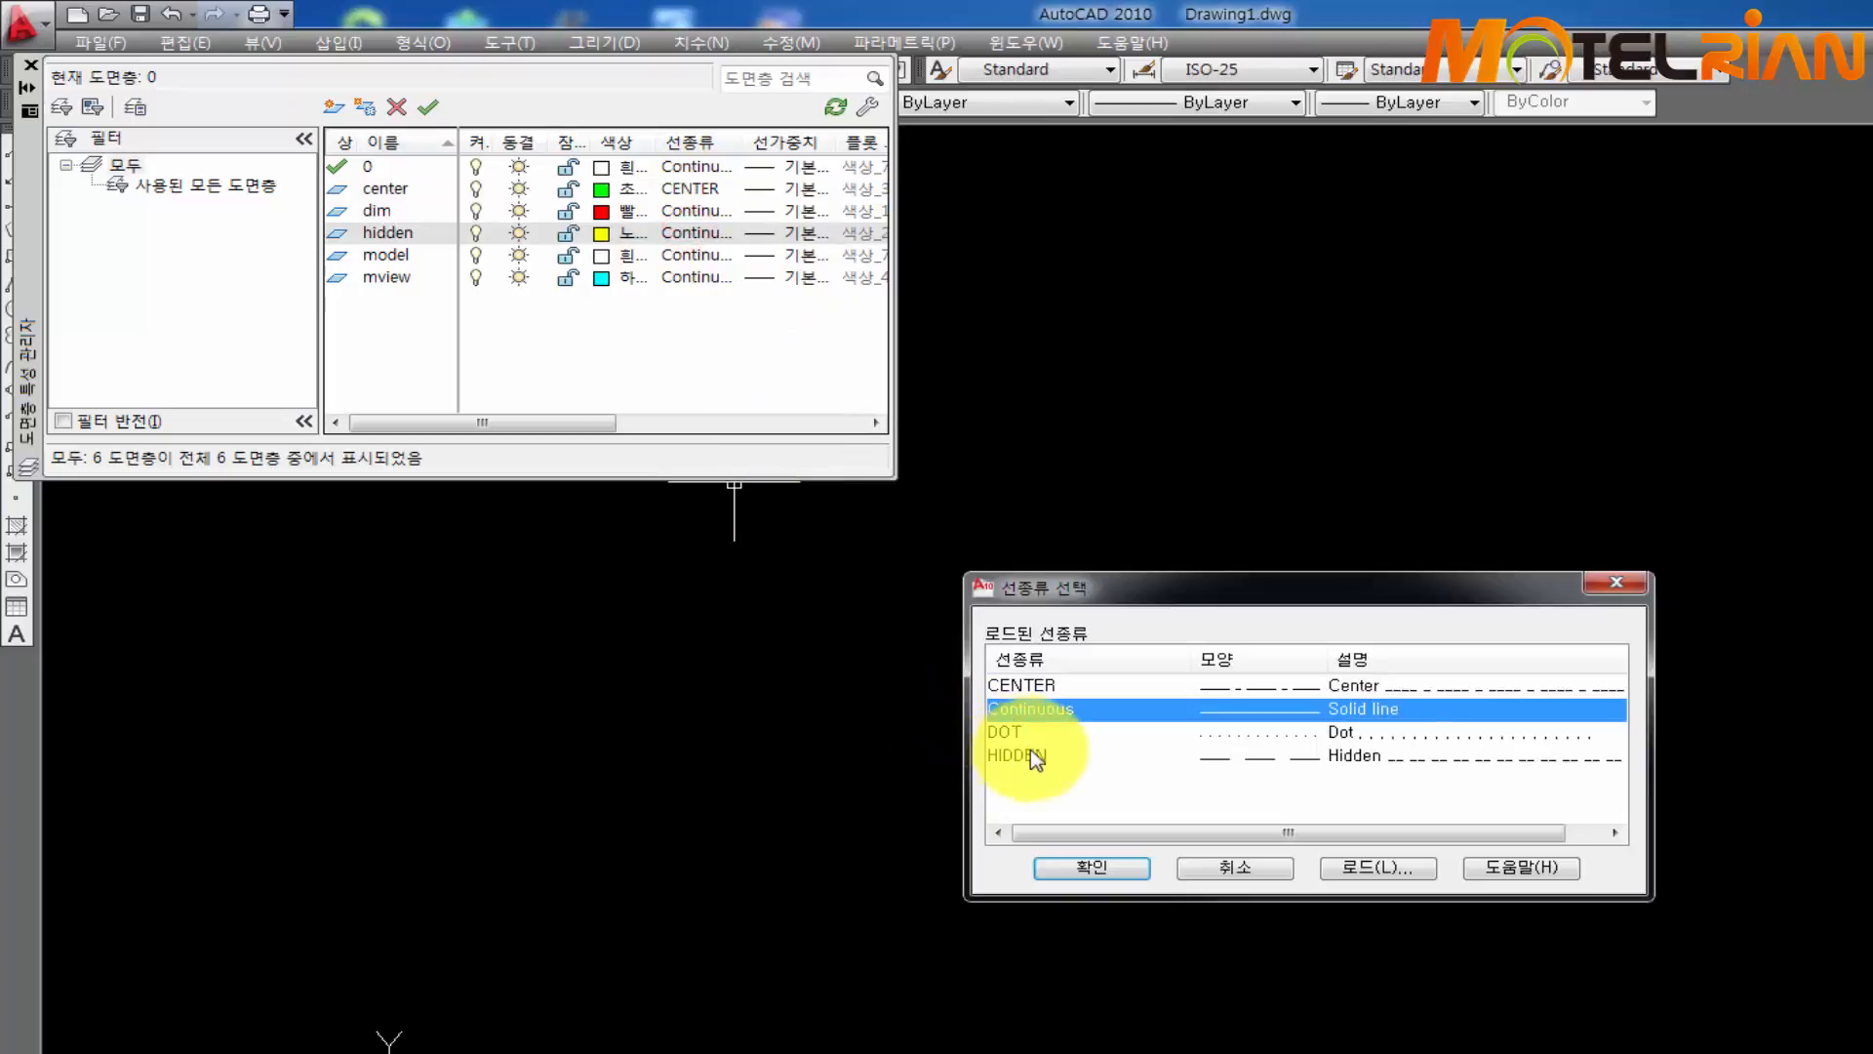
click(1024, 755)
click(1083, 867)
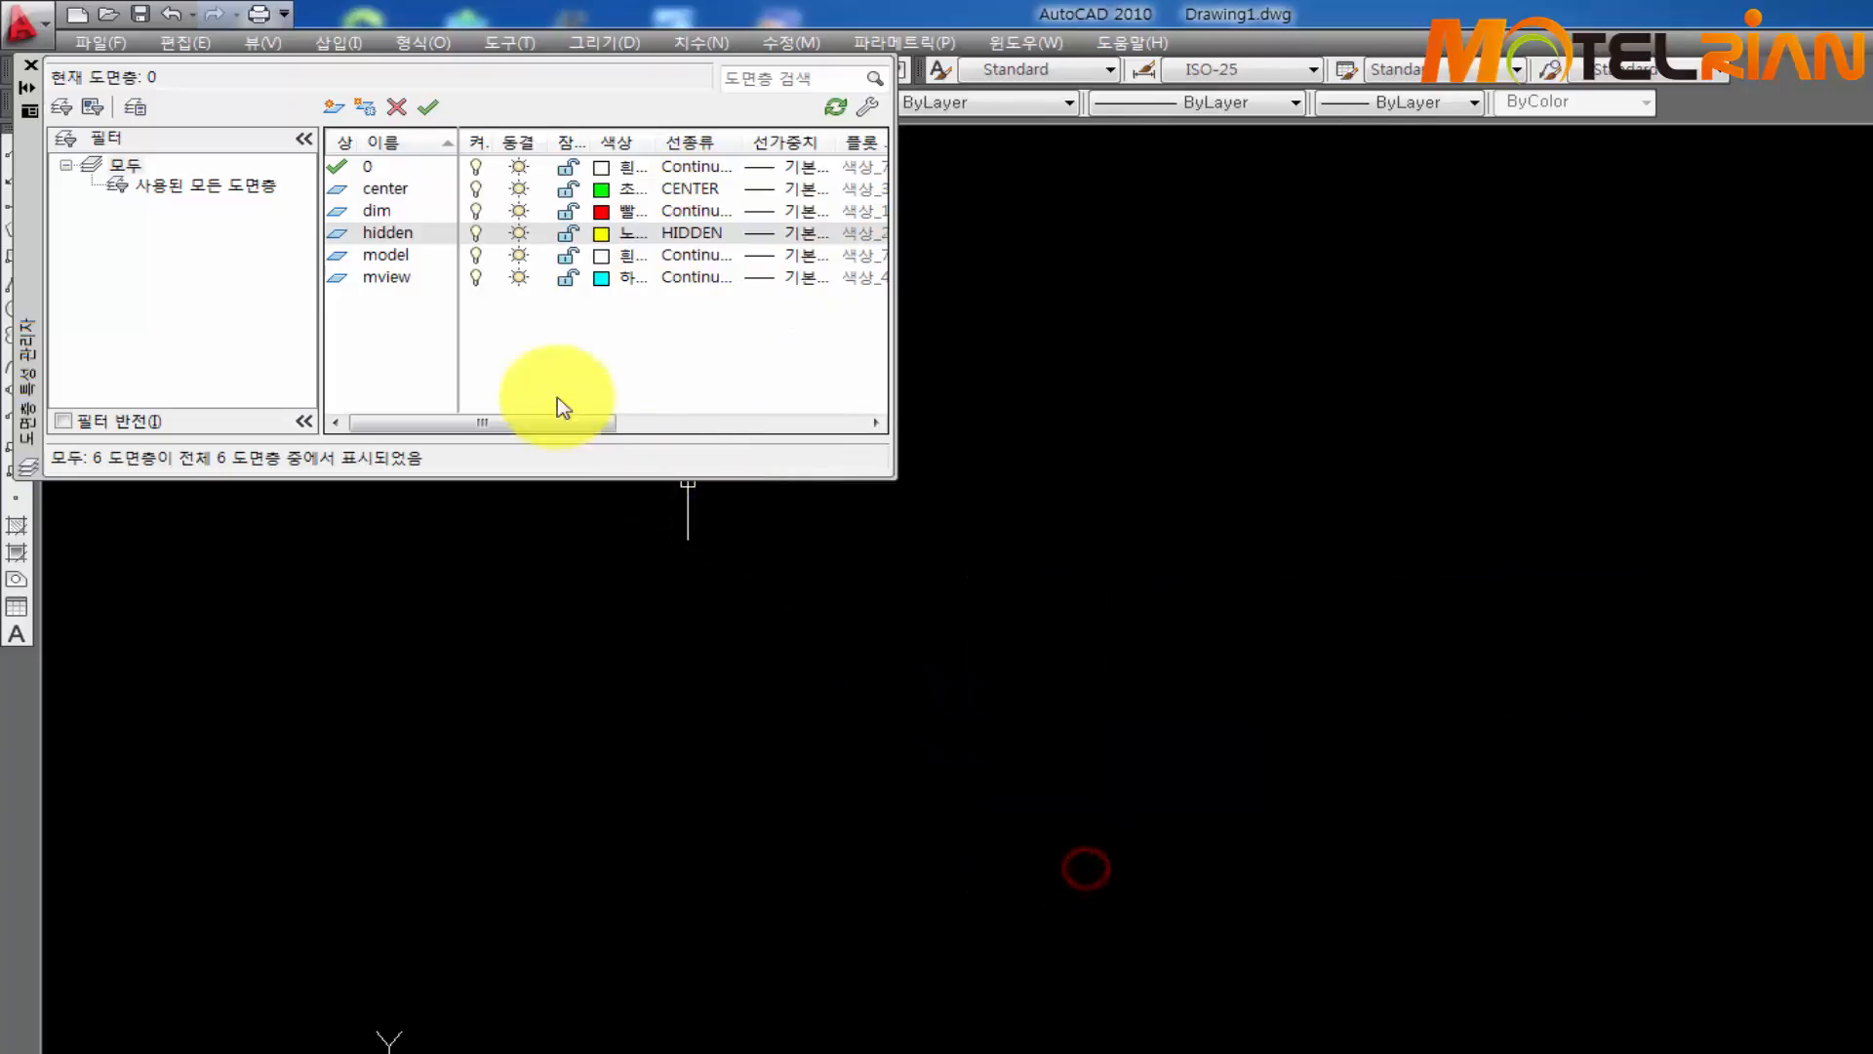
Make the model layer current and close the layer properties manager
click(392, 257)
double_click(391, 257)
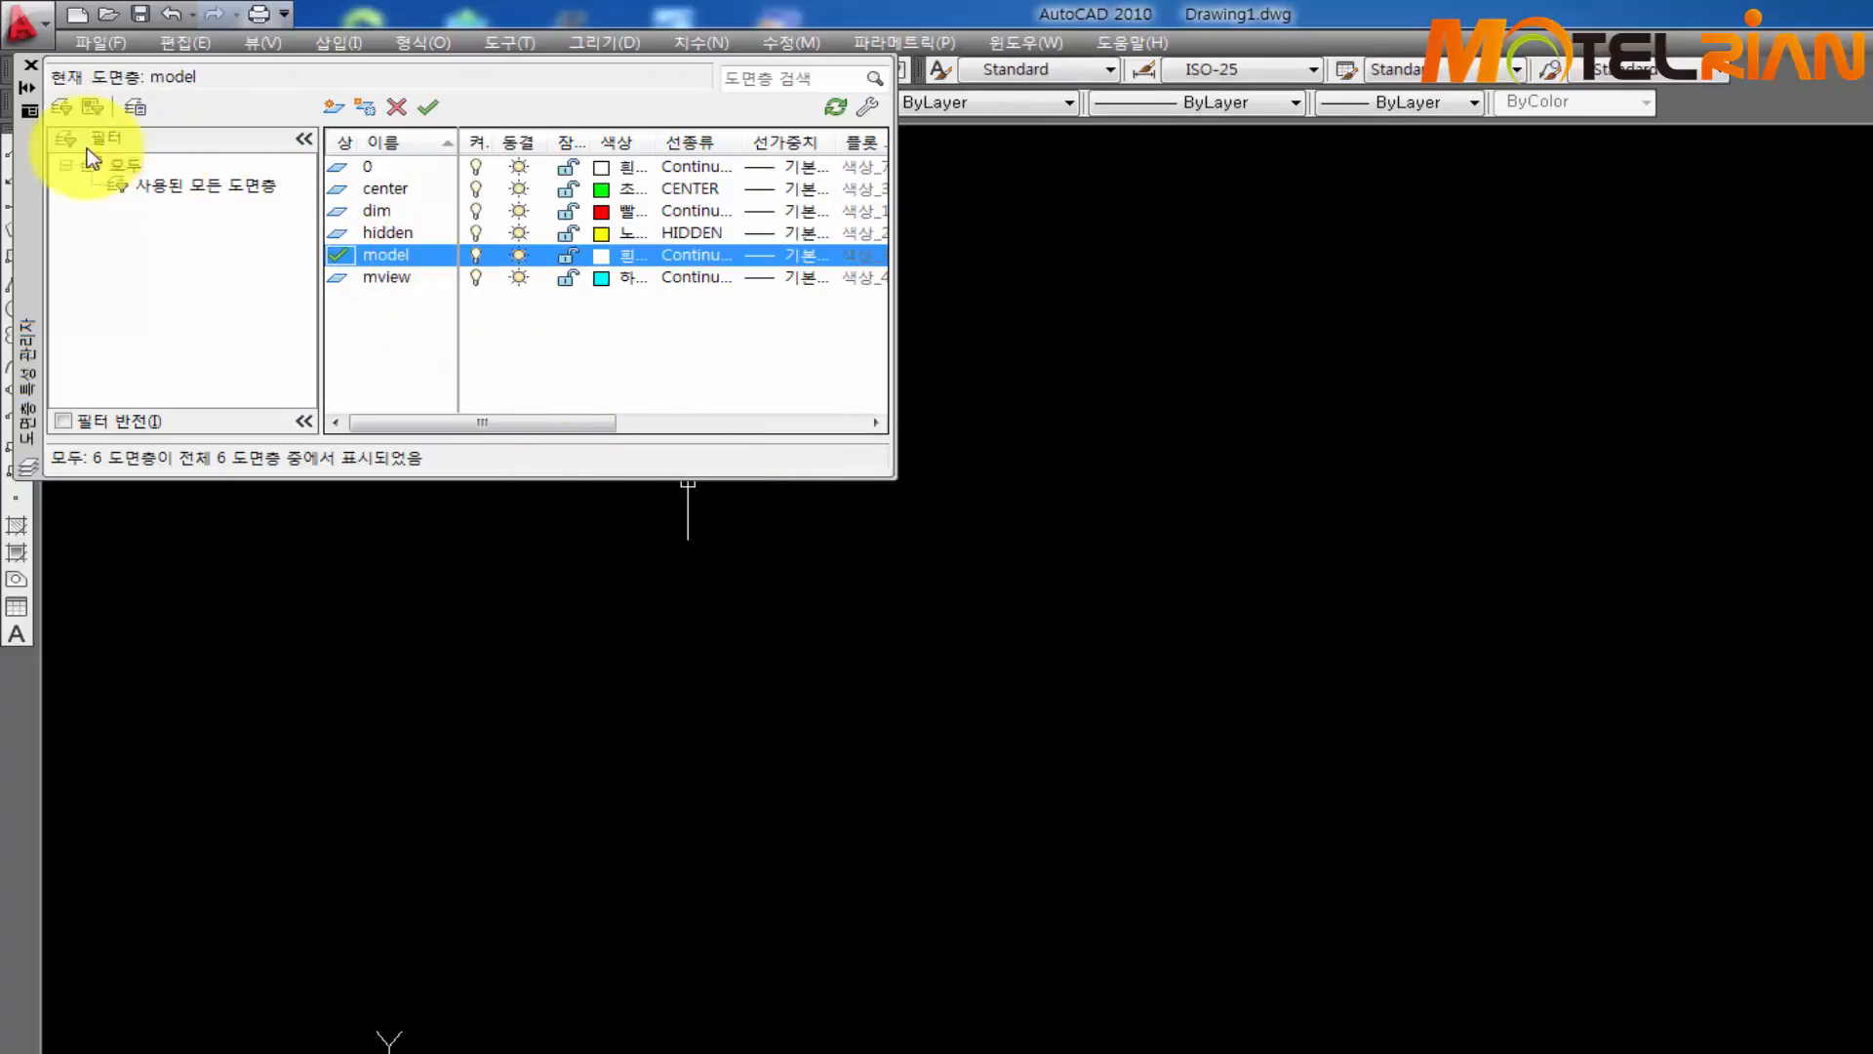
click(35, 71)
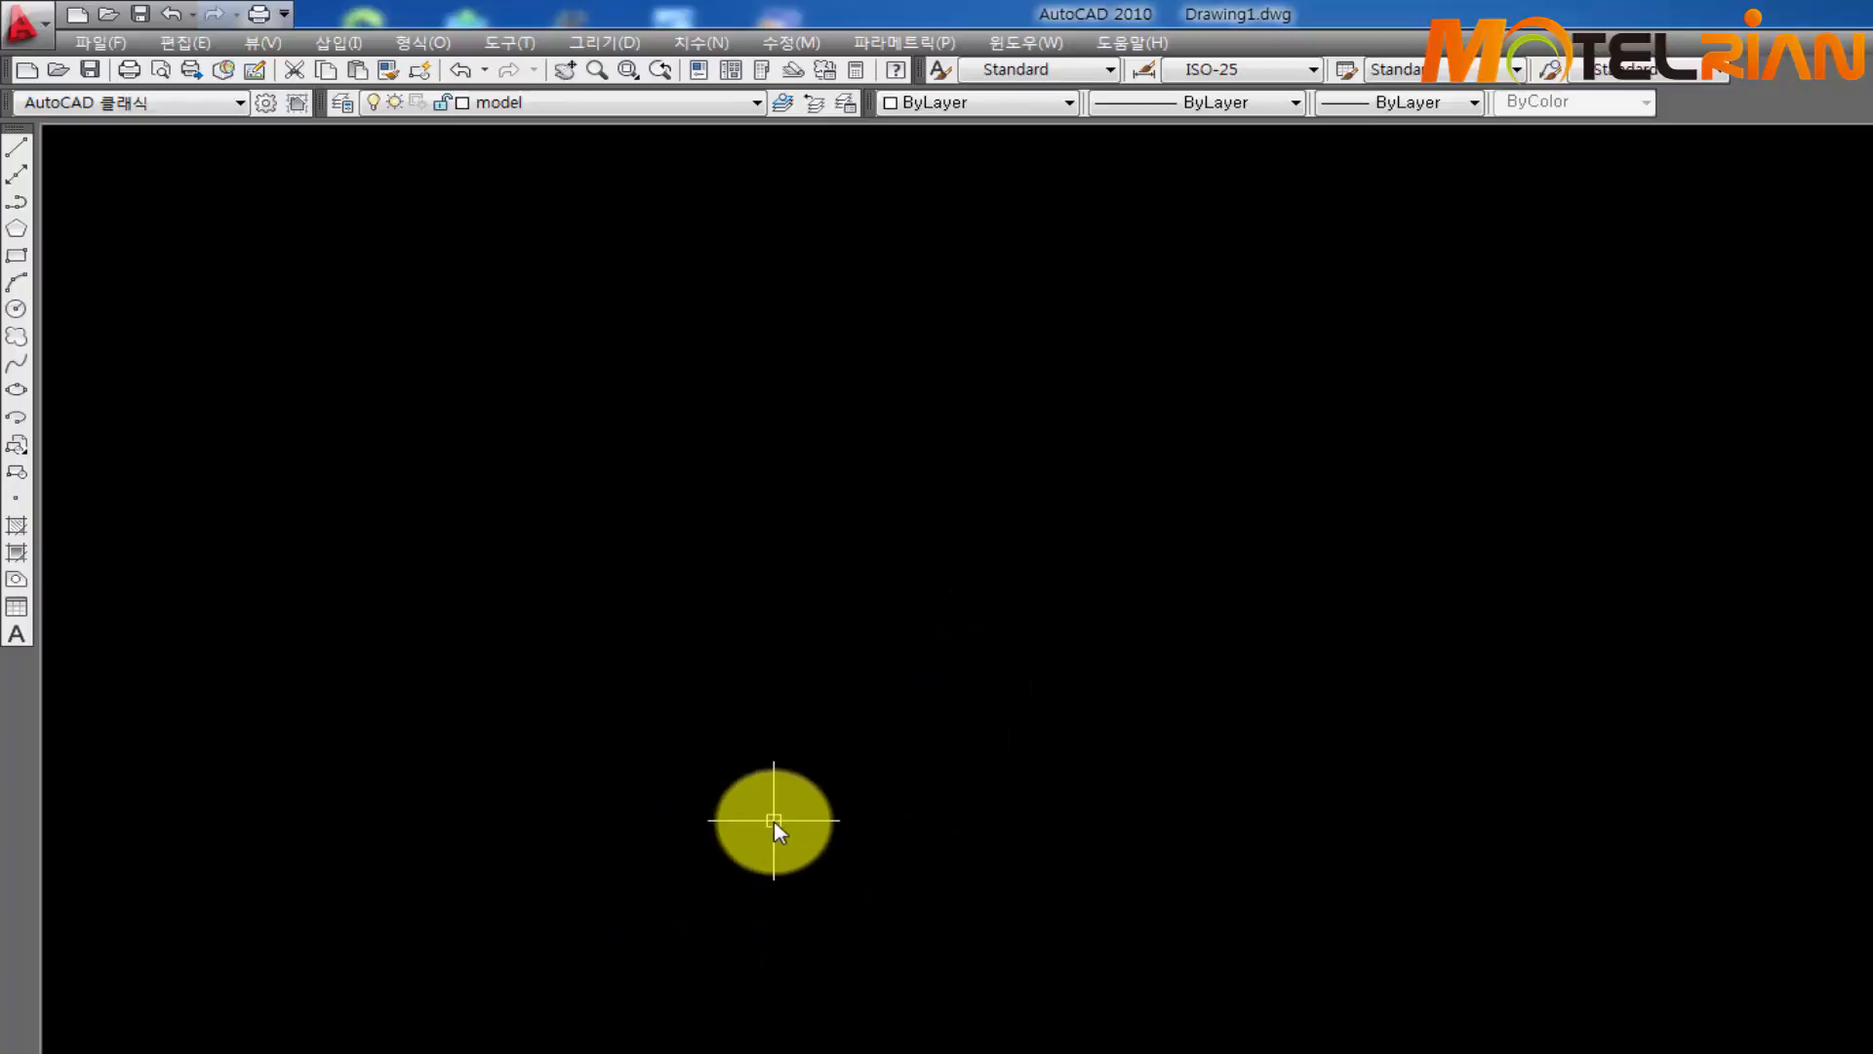
Draw a long horizontal line and a long vertical line that crosses it near its left end
text(l)
key(Return)
click(89, 303)
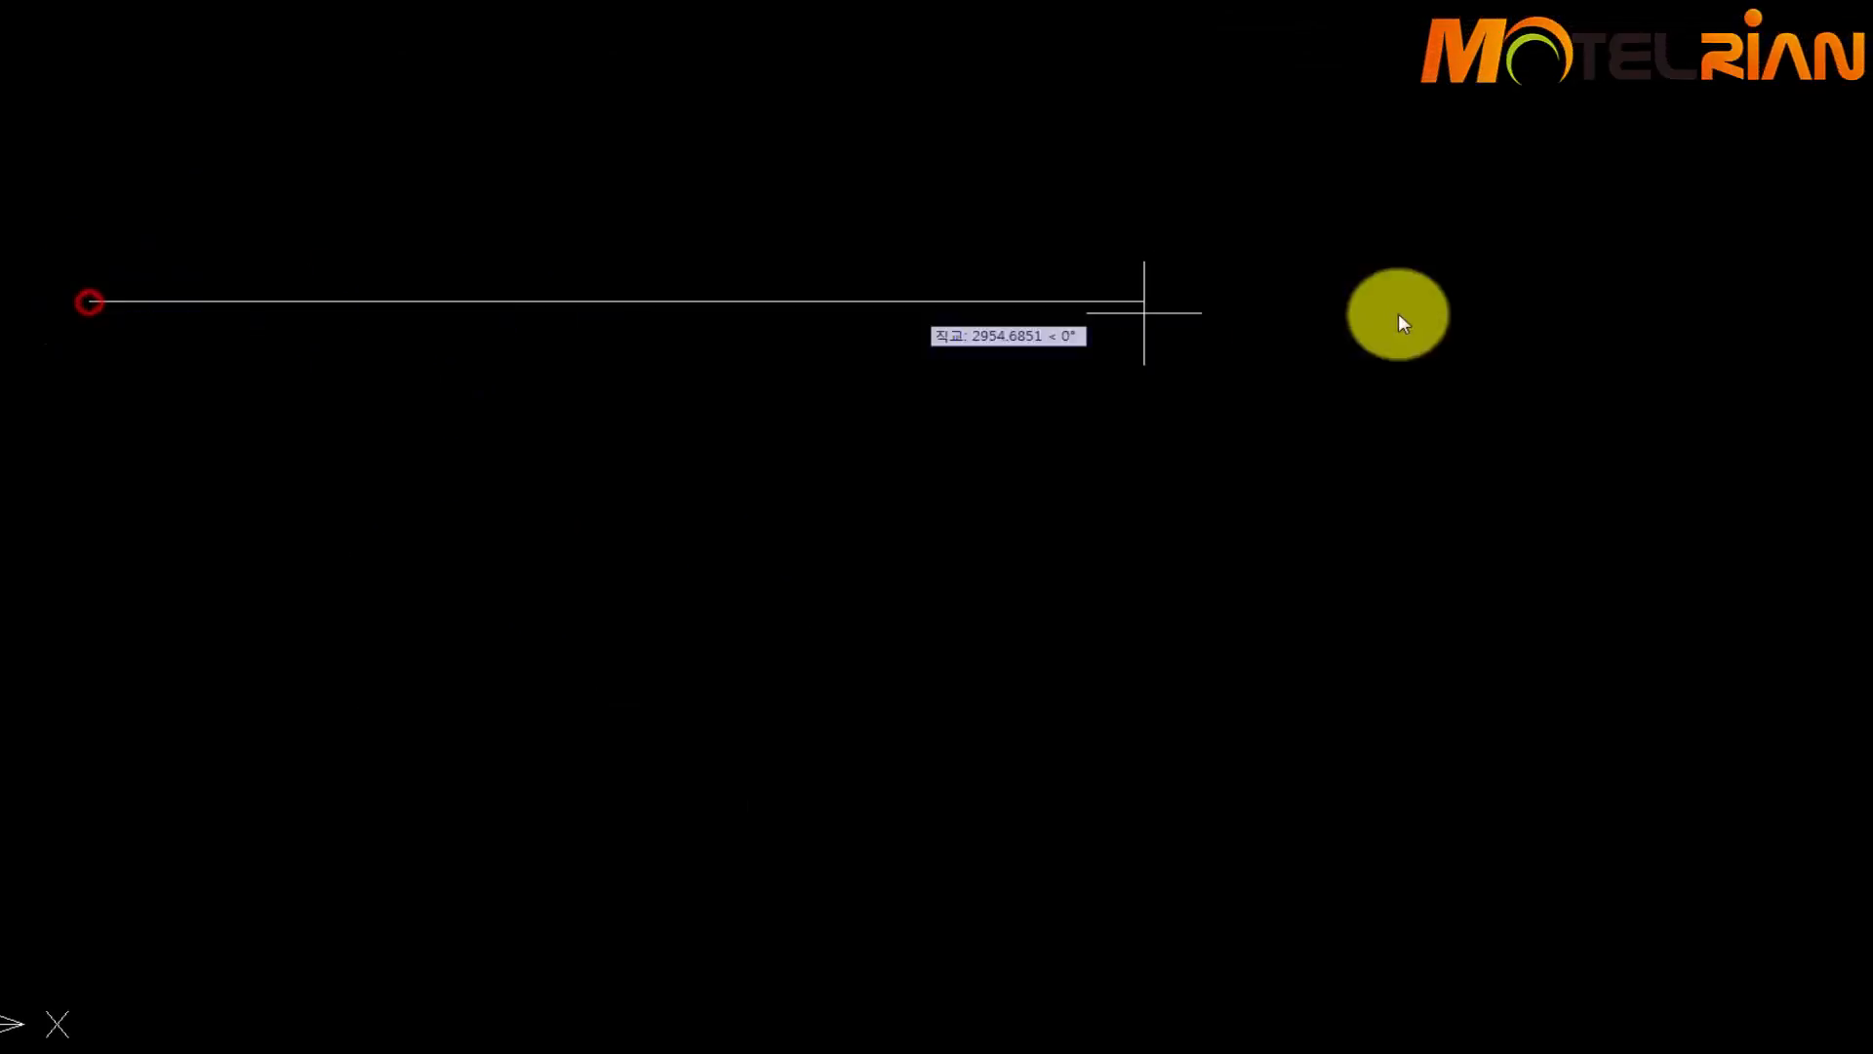
click(1753, 301)
key(Return)
key(Return)
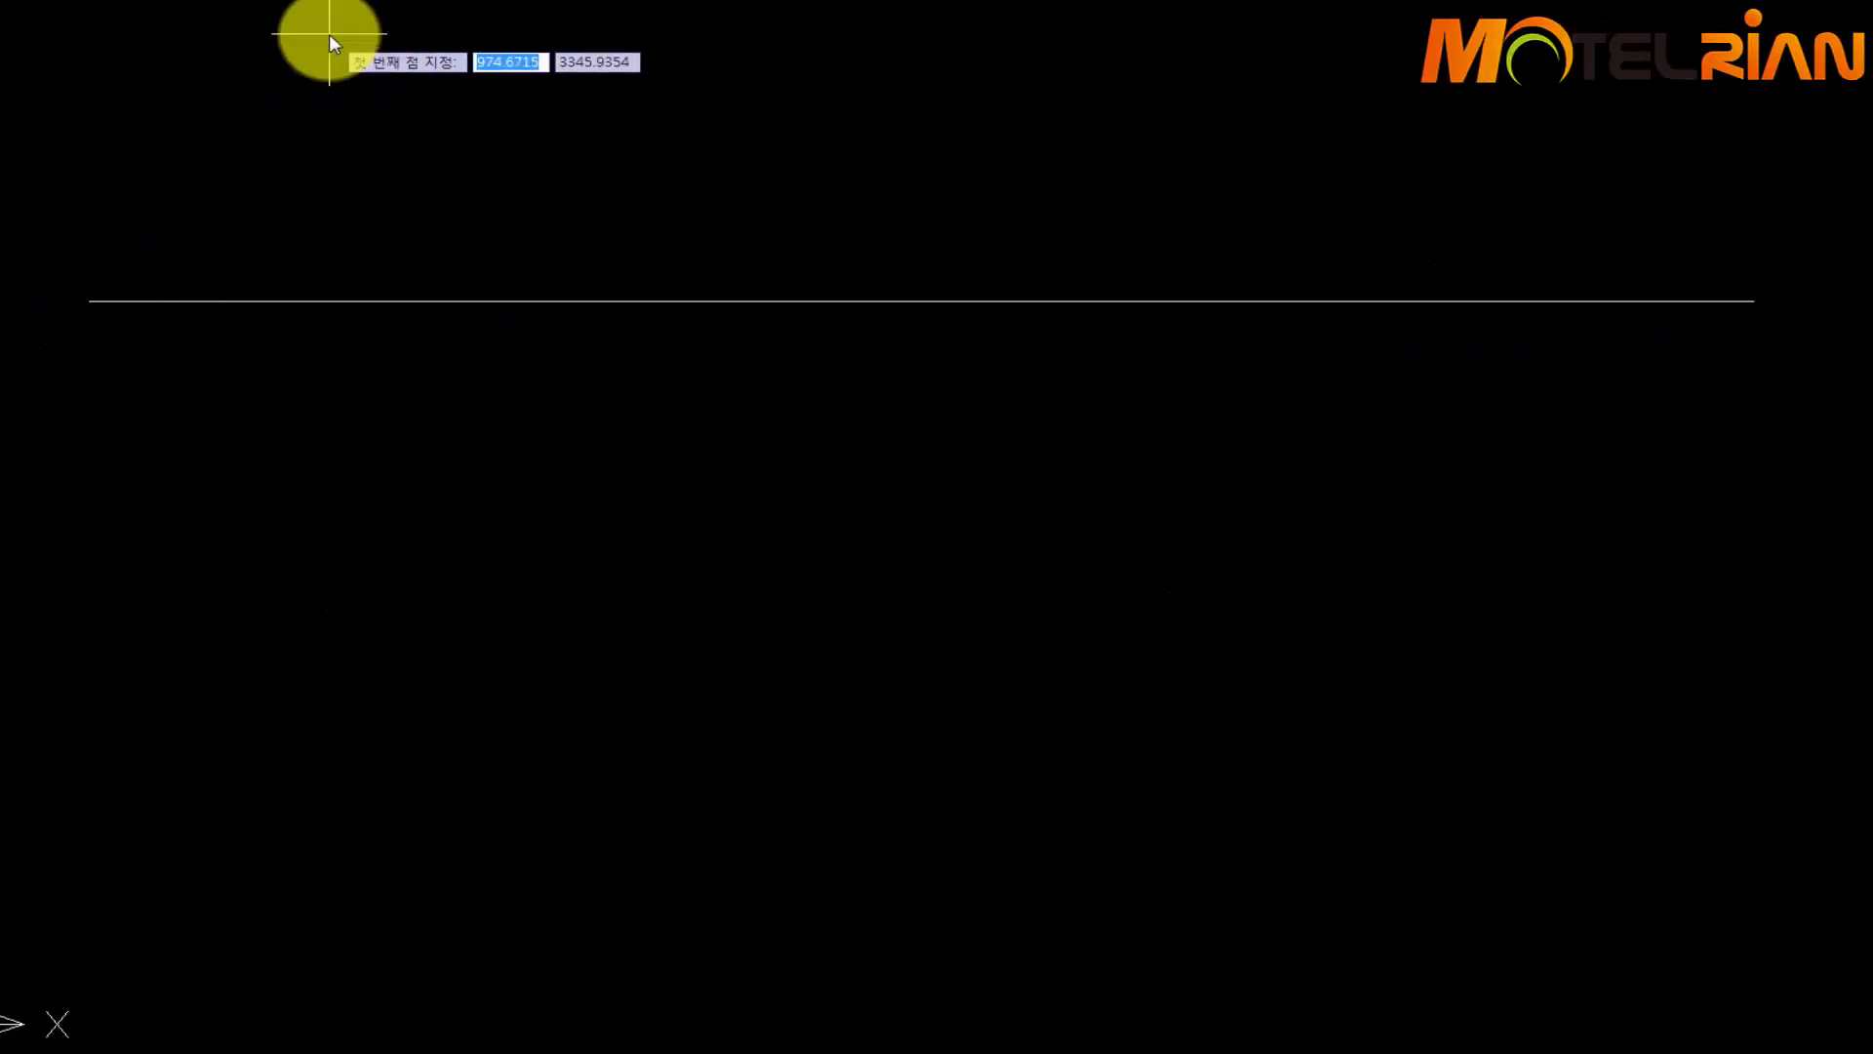
click(385, 19)
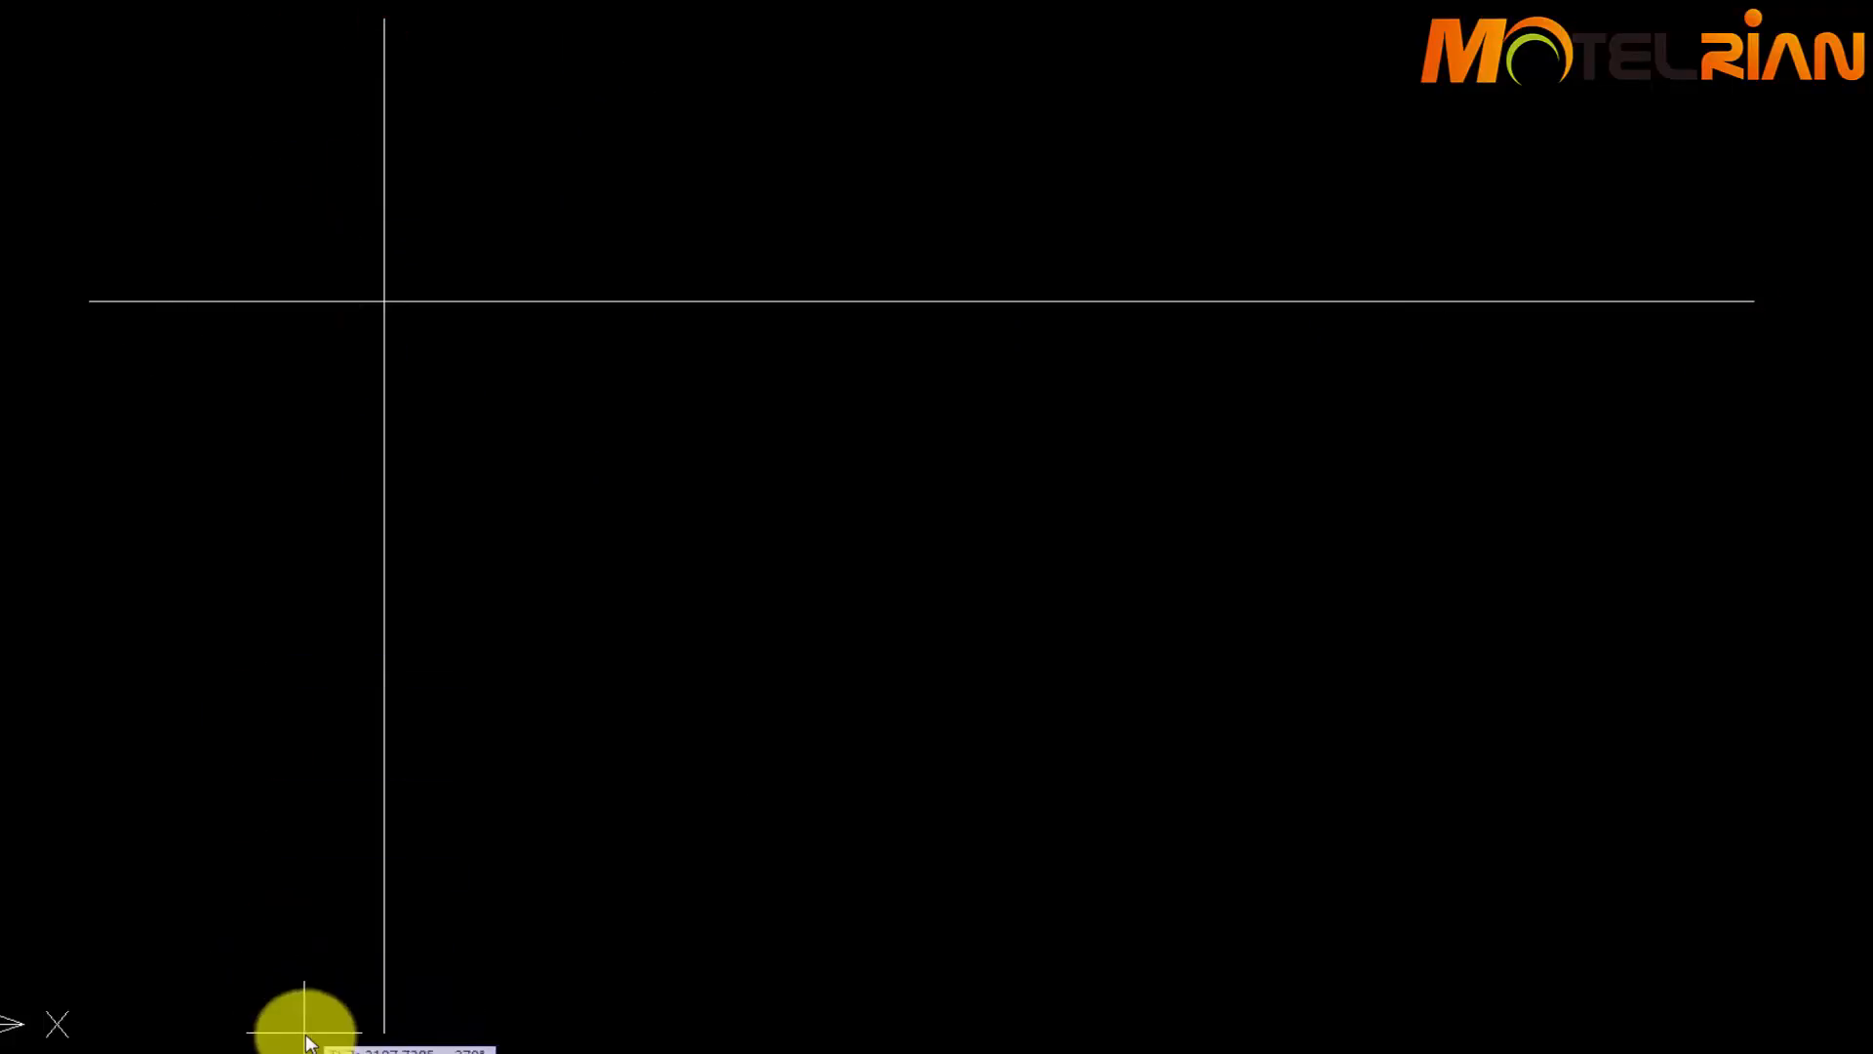
click(306, 1044)
key(Return)
Draw a circle centered on the intersection of the horizontal and vertical lines
middle_drag(490, 507, 723, 664)
scroll(460, 527, up, 3)
text(c)
key(Return)
click(604, 534)
key(Return)
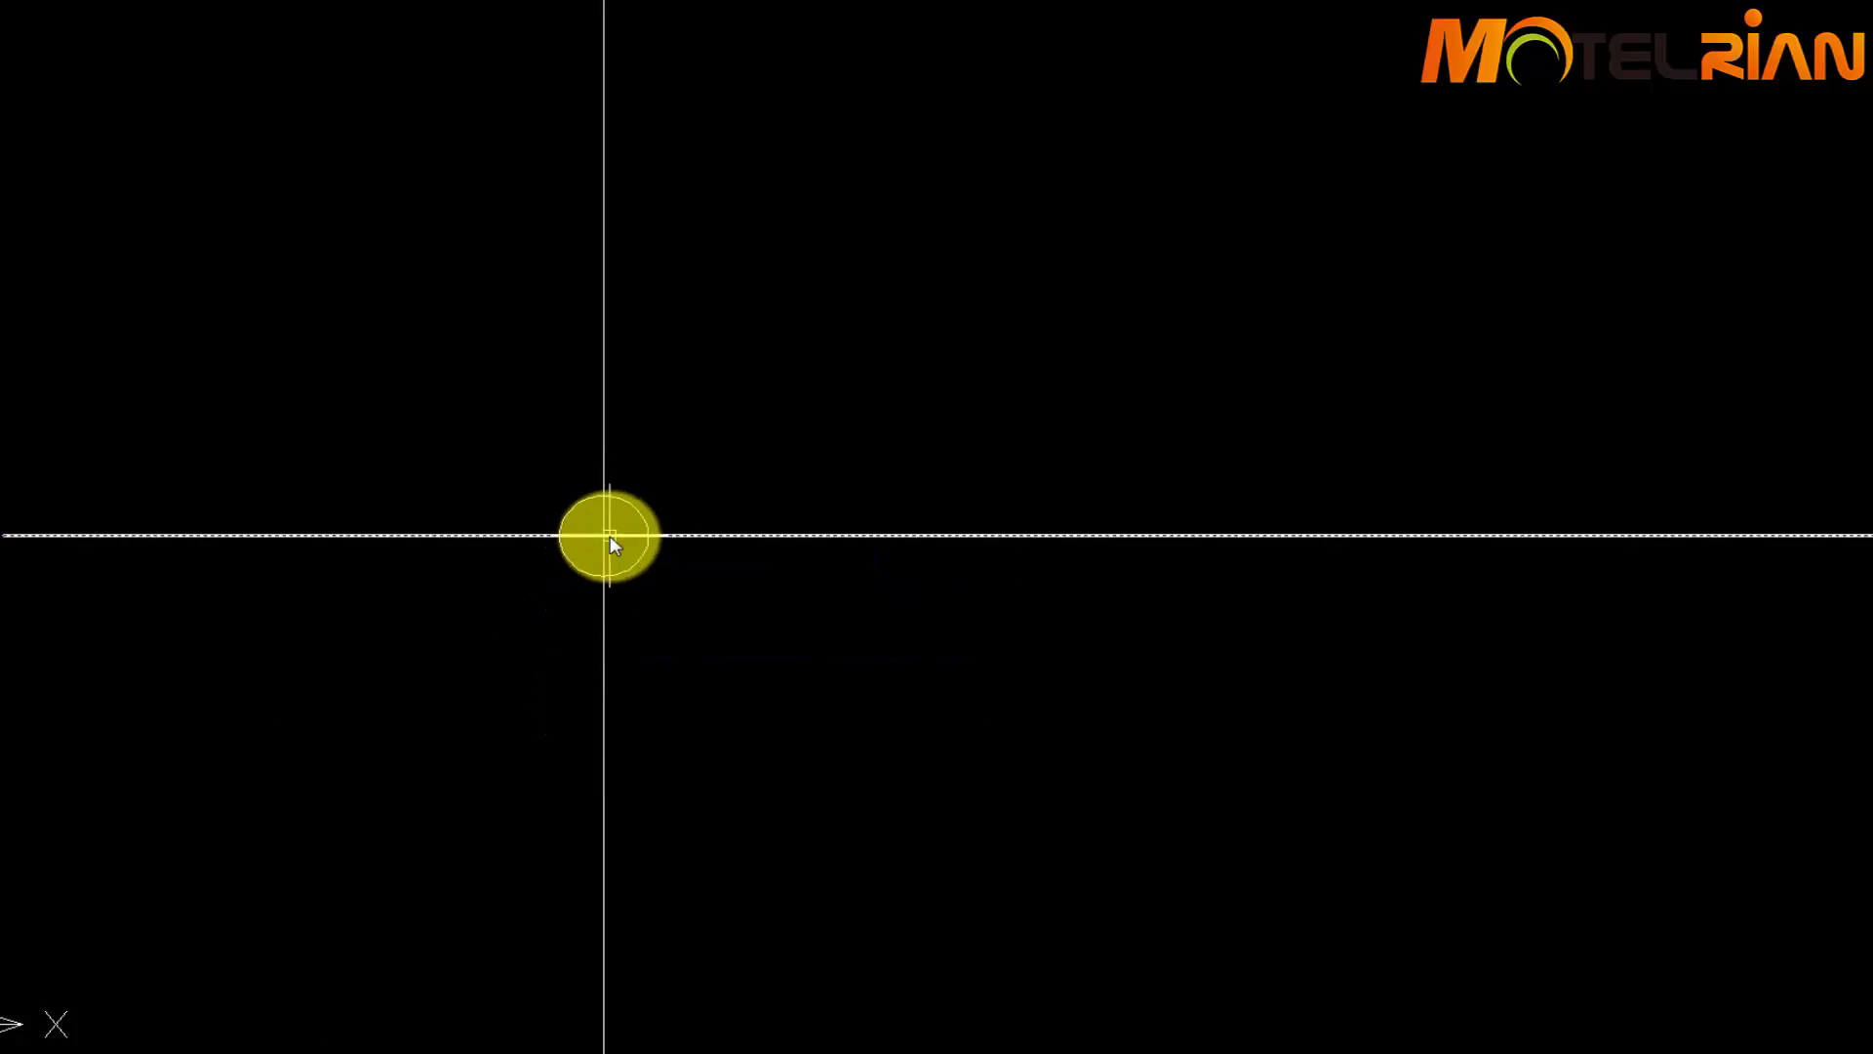
Draw two concentric circles with radii 30 and 35 where the large circle meets the horizontal line on its right side
scroll(595, 539, up, 5)
middle_drag(852, 675, 991, 673)
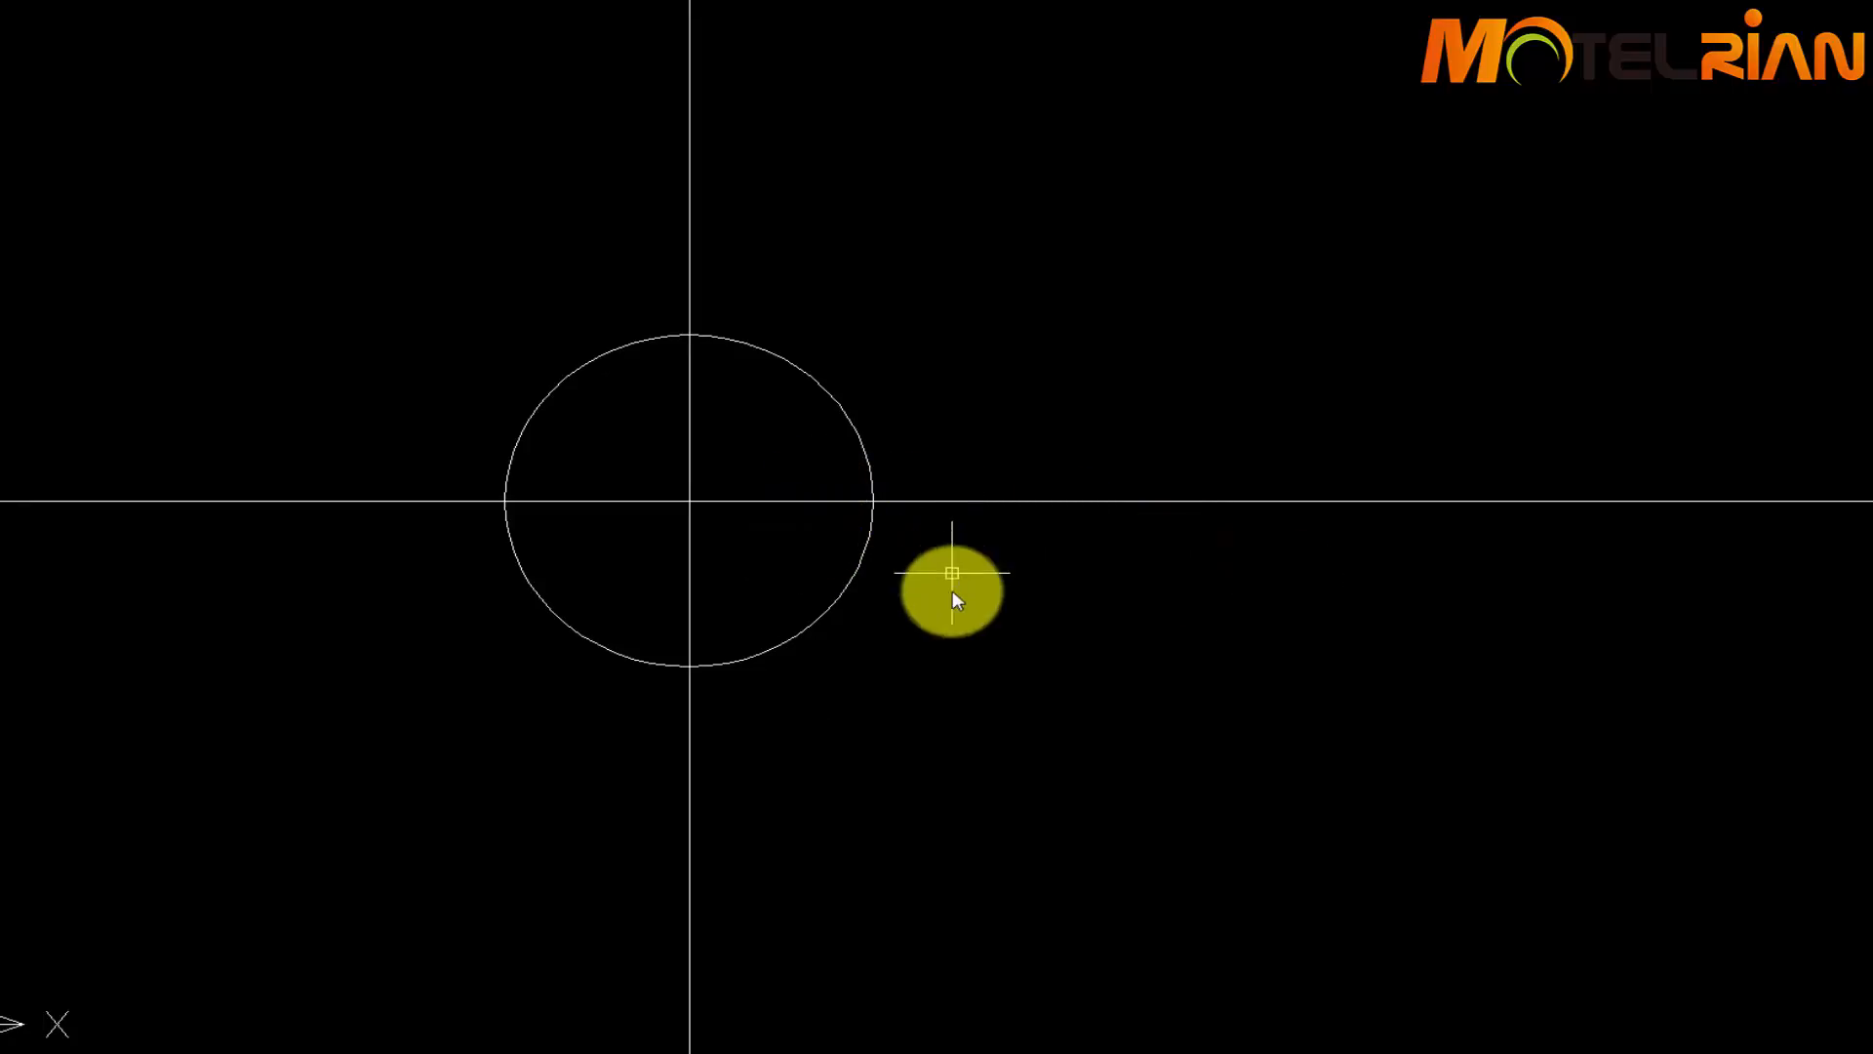
text(c)
key(Return)
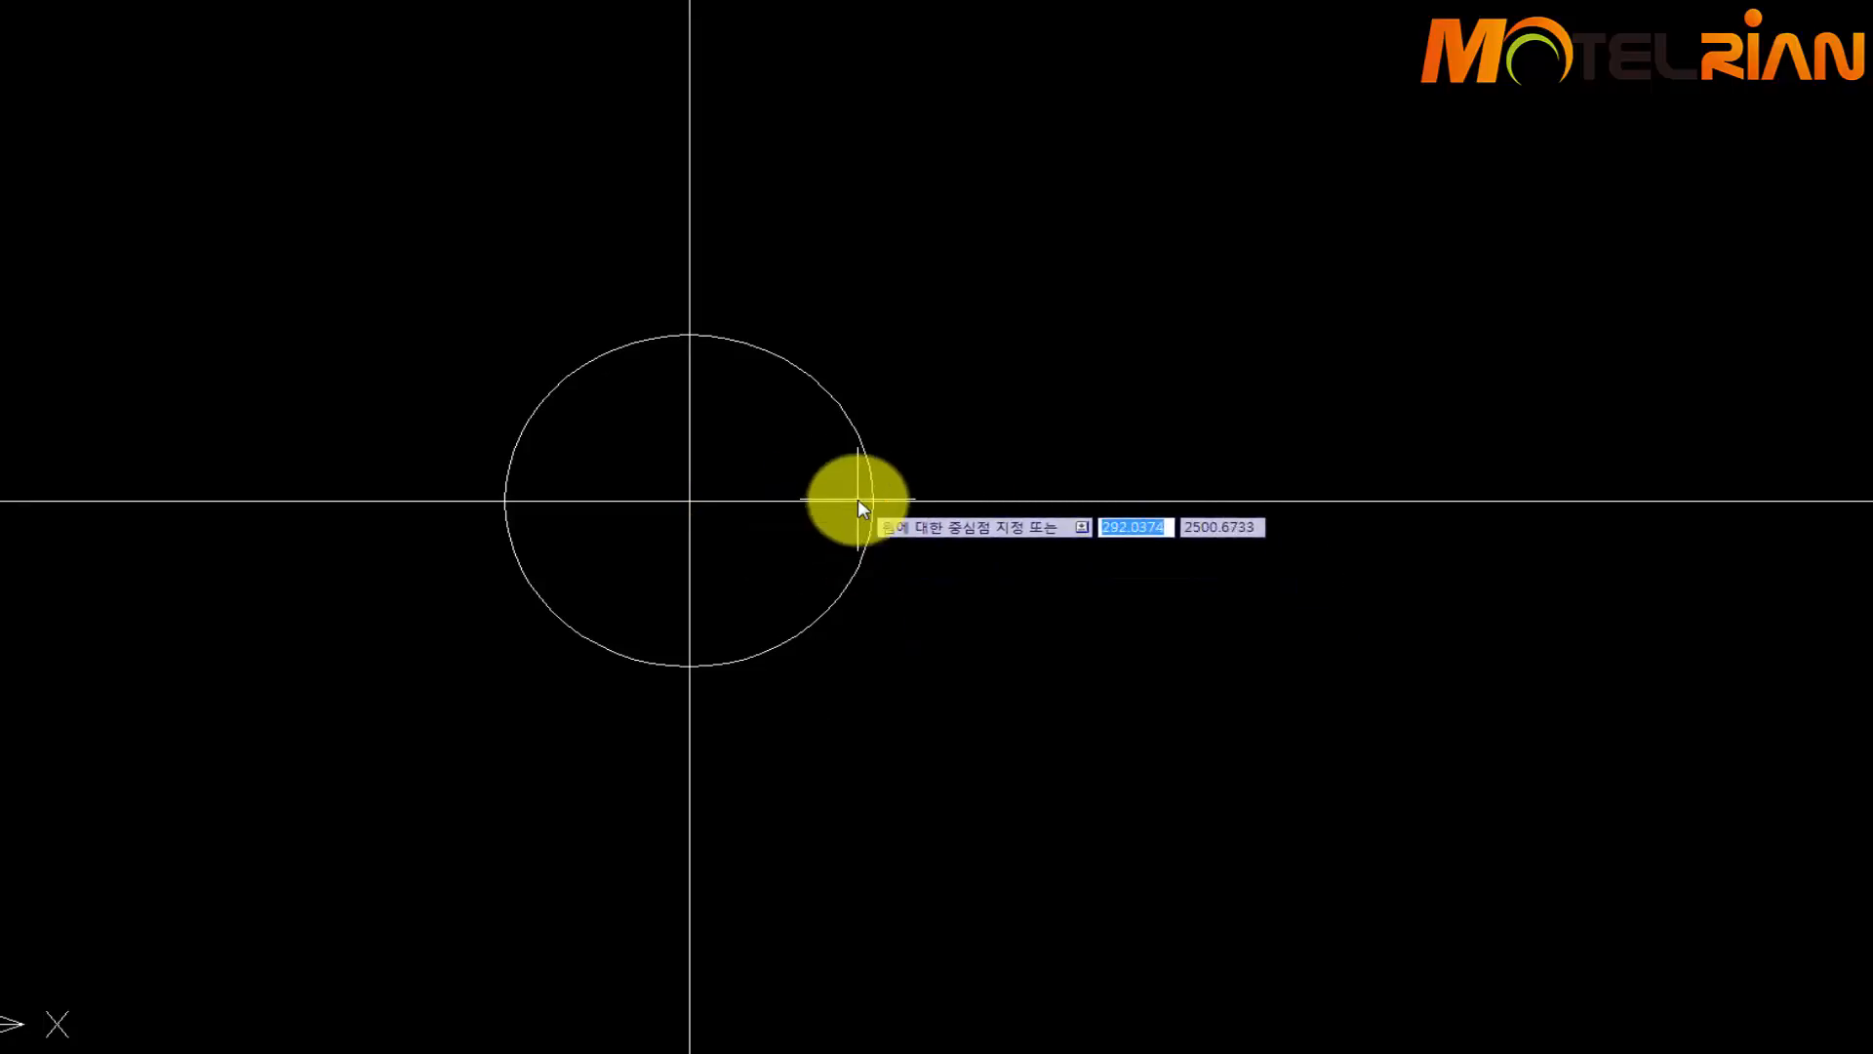
click(876, 504)
text(50)
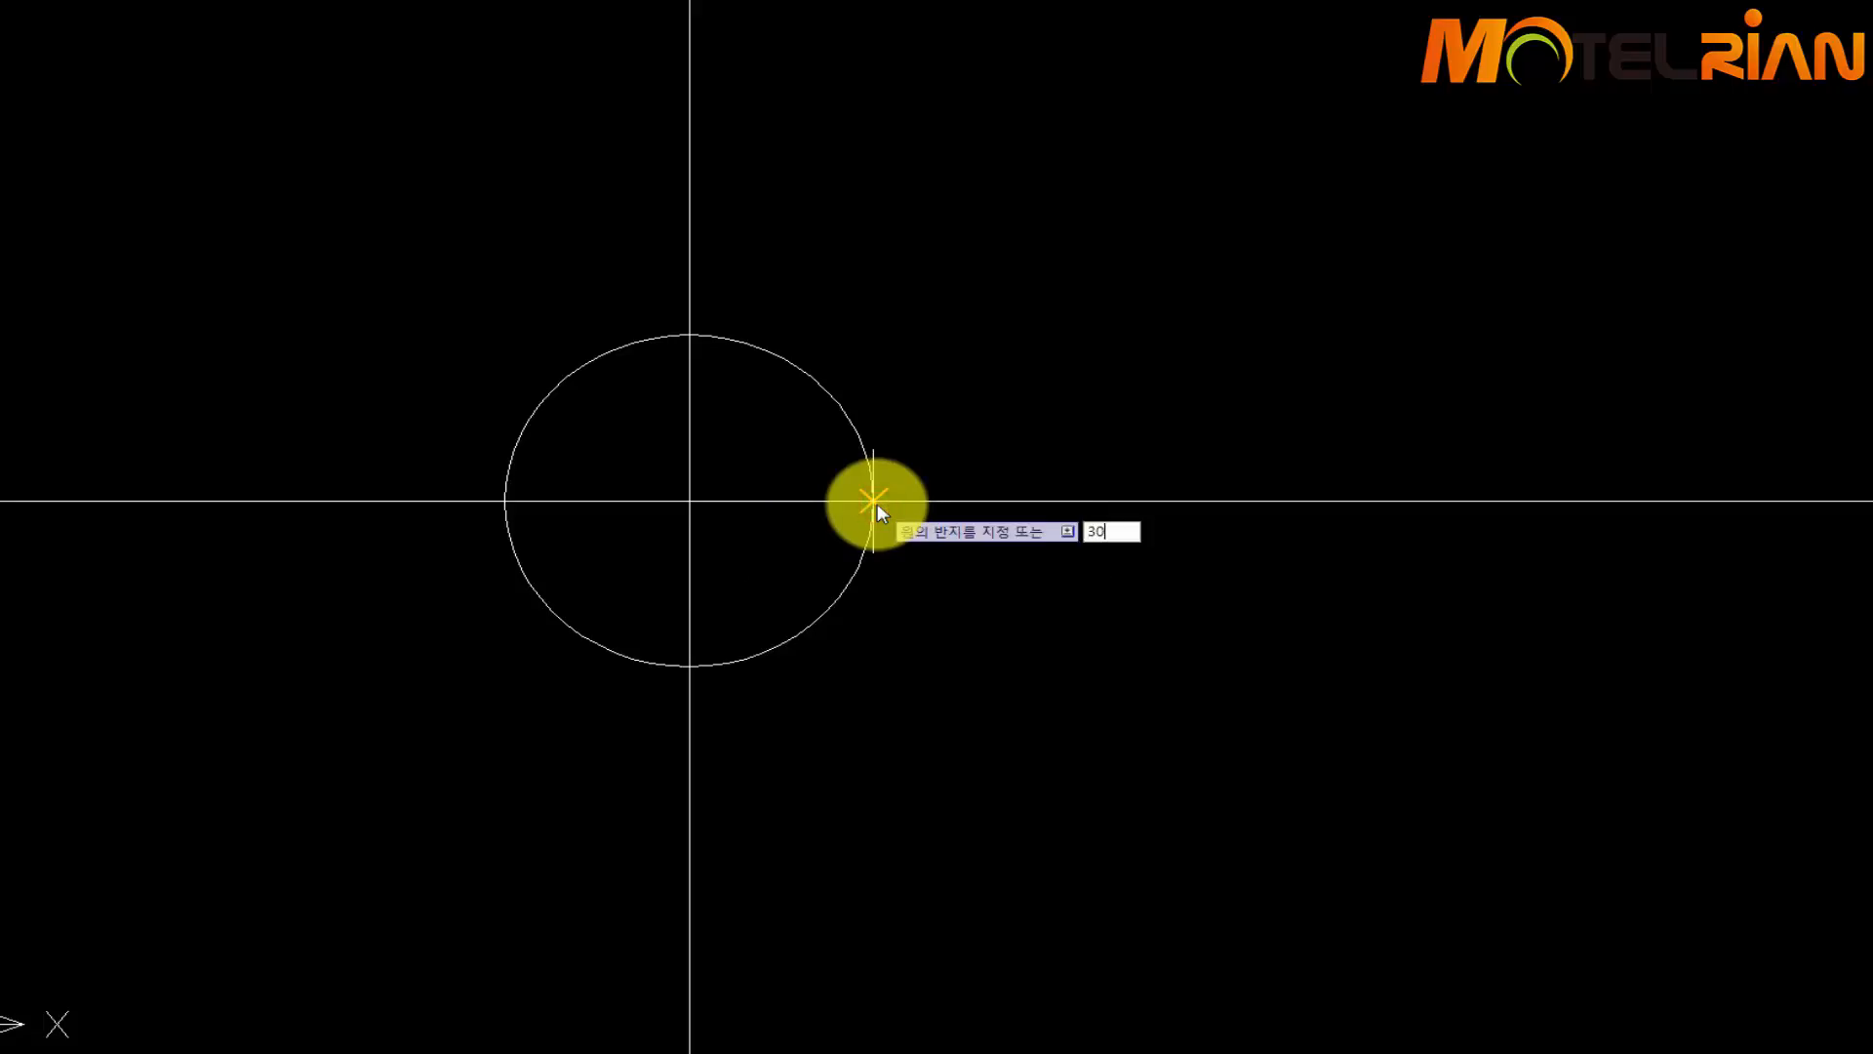
key(Return)
key(Return)
click(875, 499)
text(35)
key(Return)
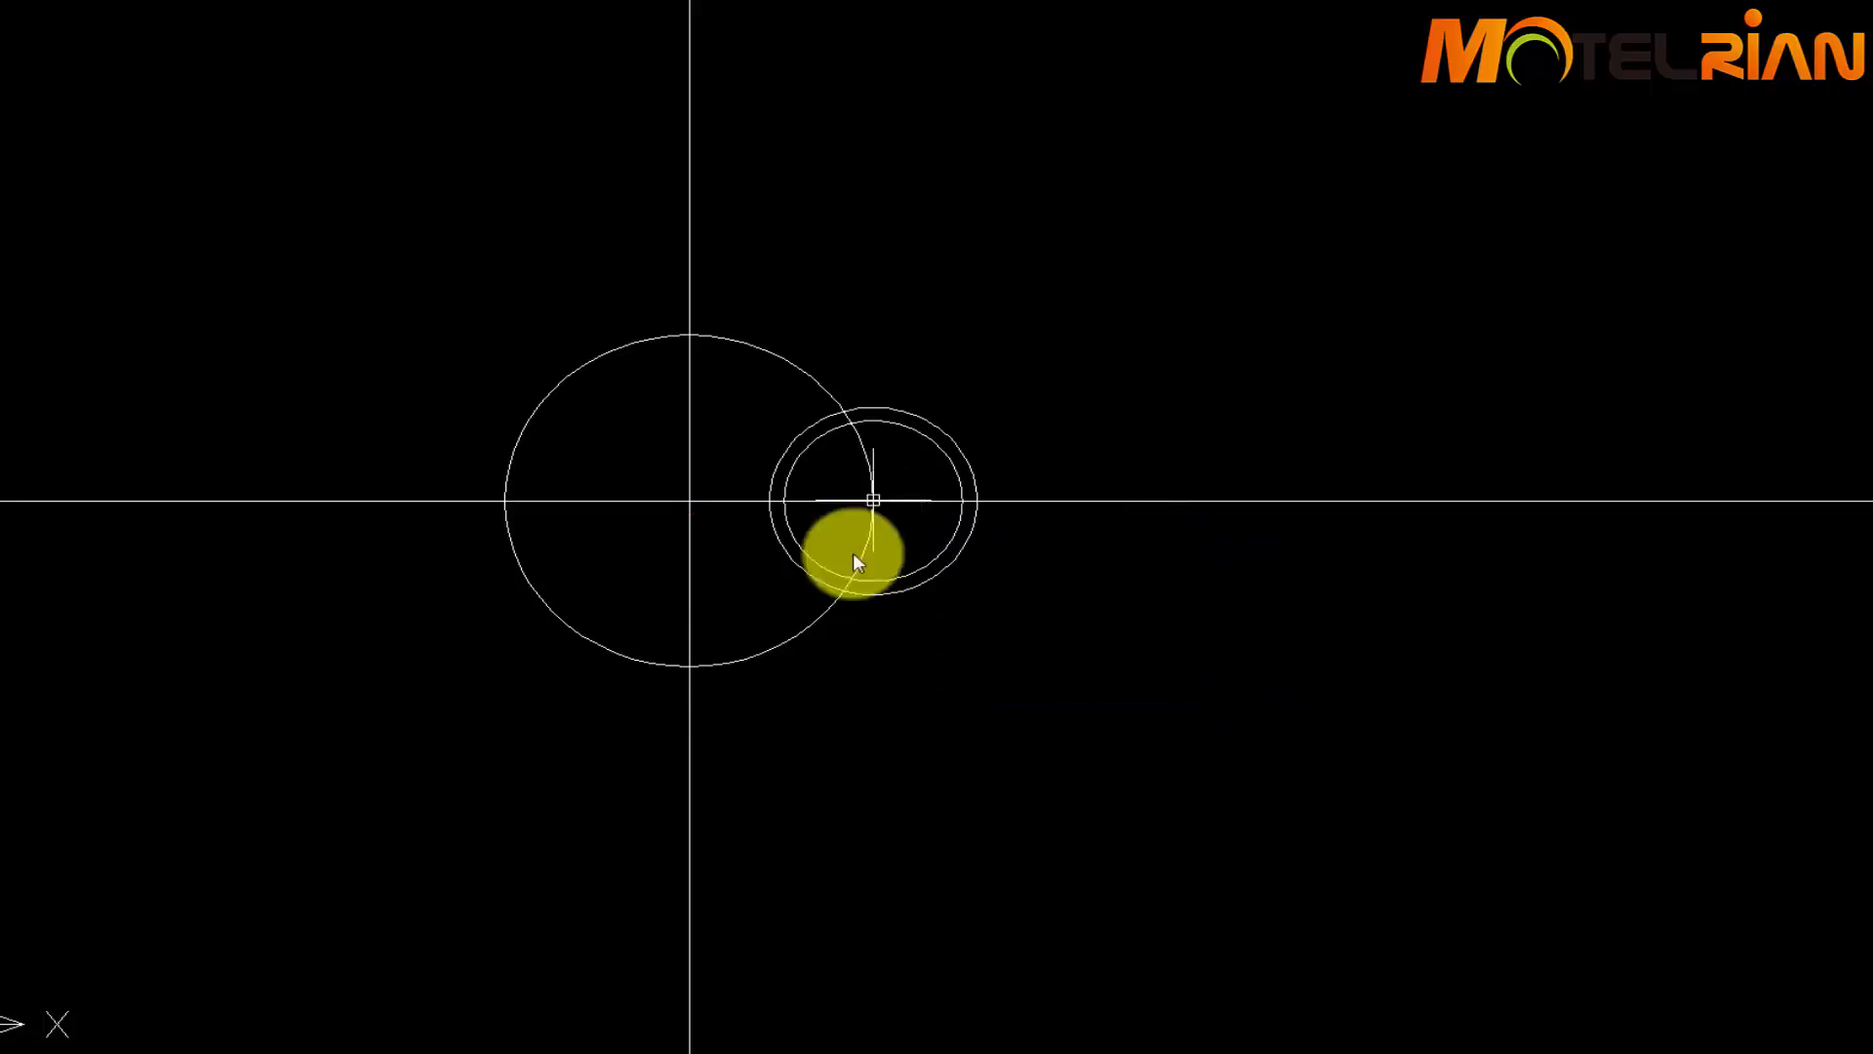
Draw a circle with radius 43 centered where the large circle meets the vertical line at its lowest point
key(Return)
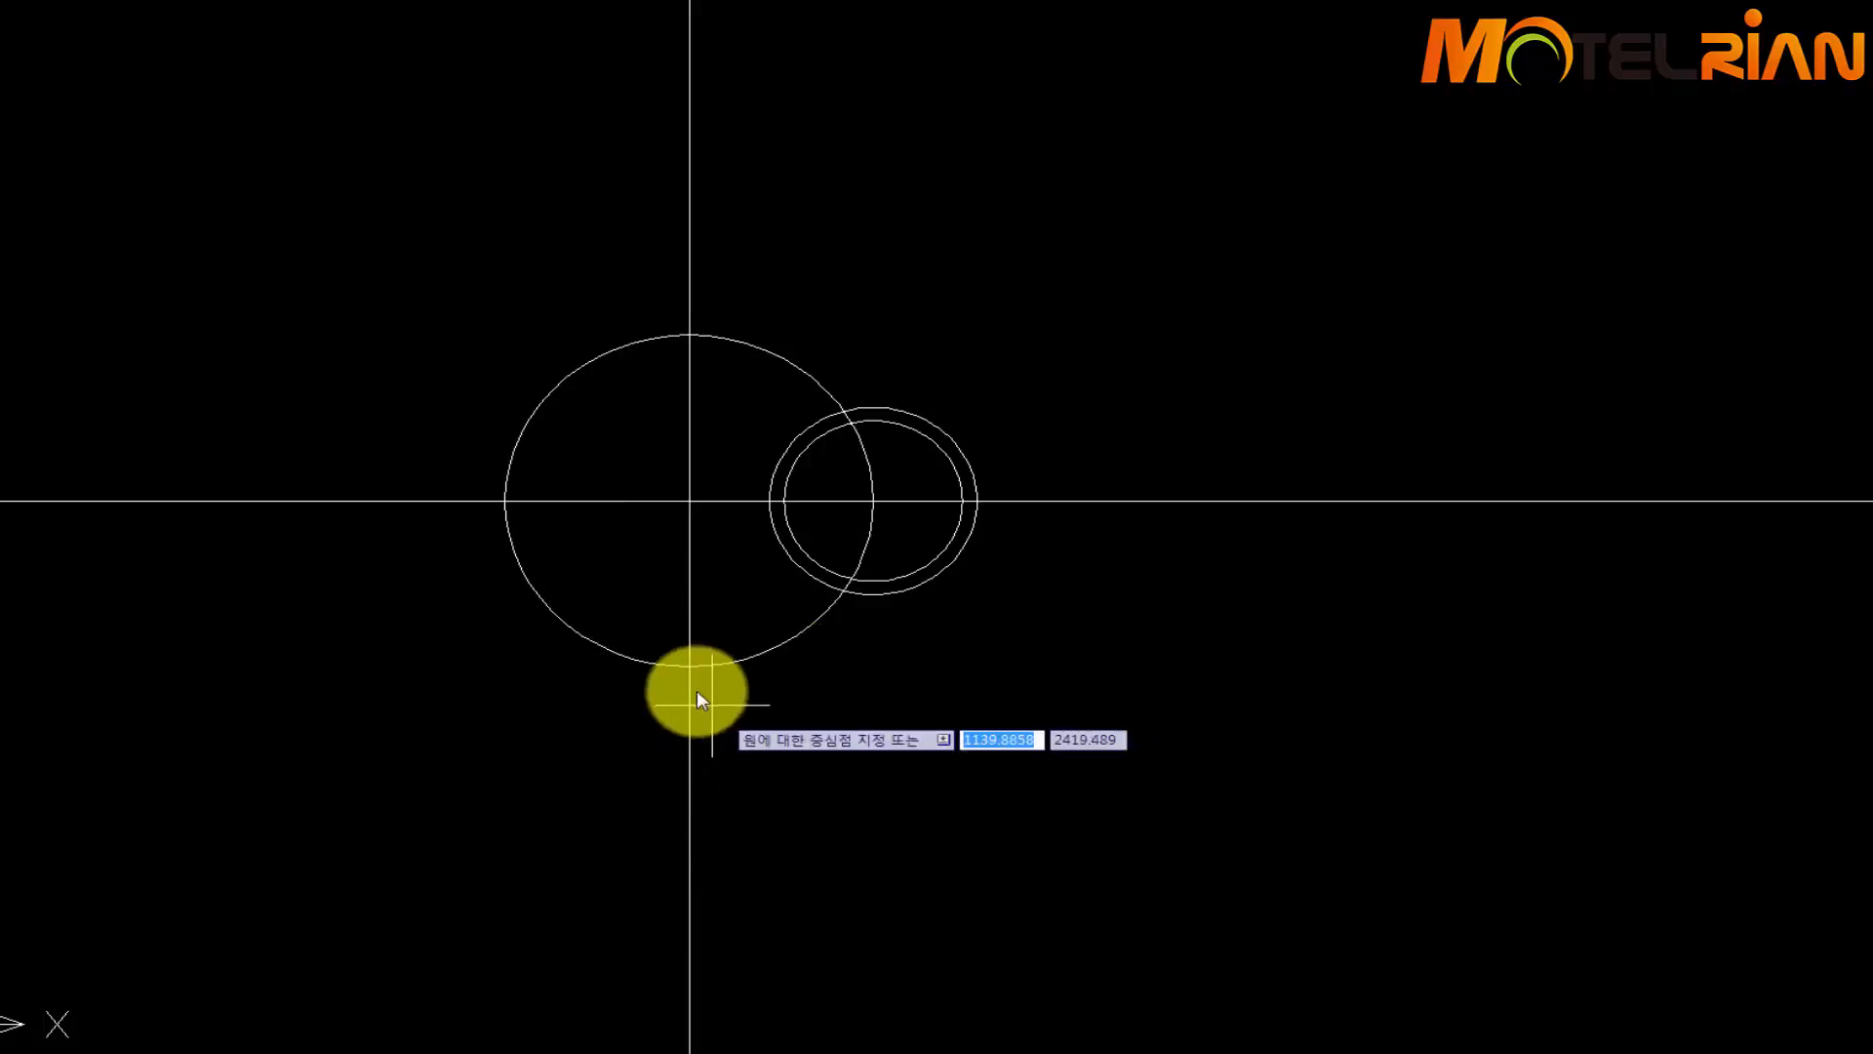
click(690, 668)
text(43)
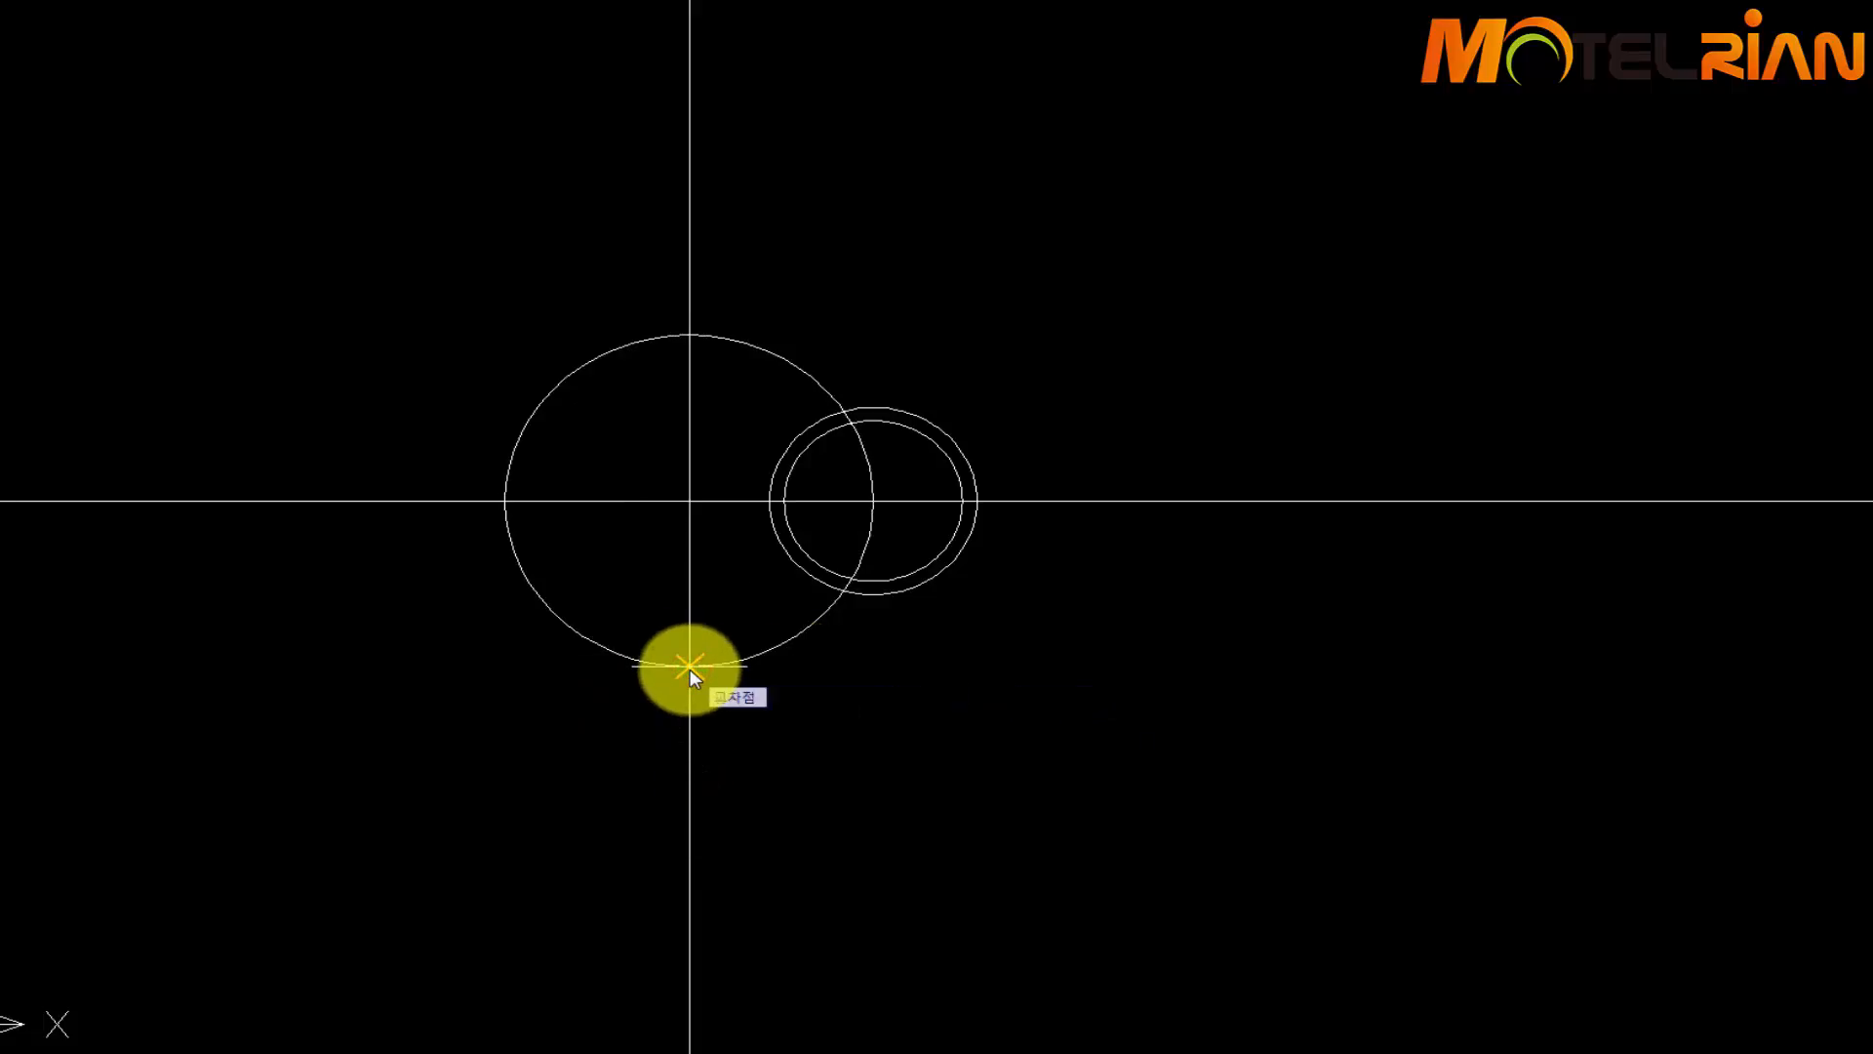
key(Return)
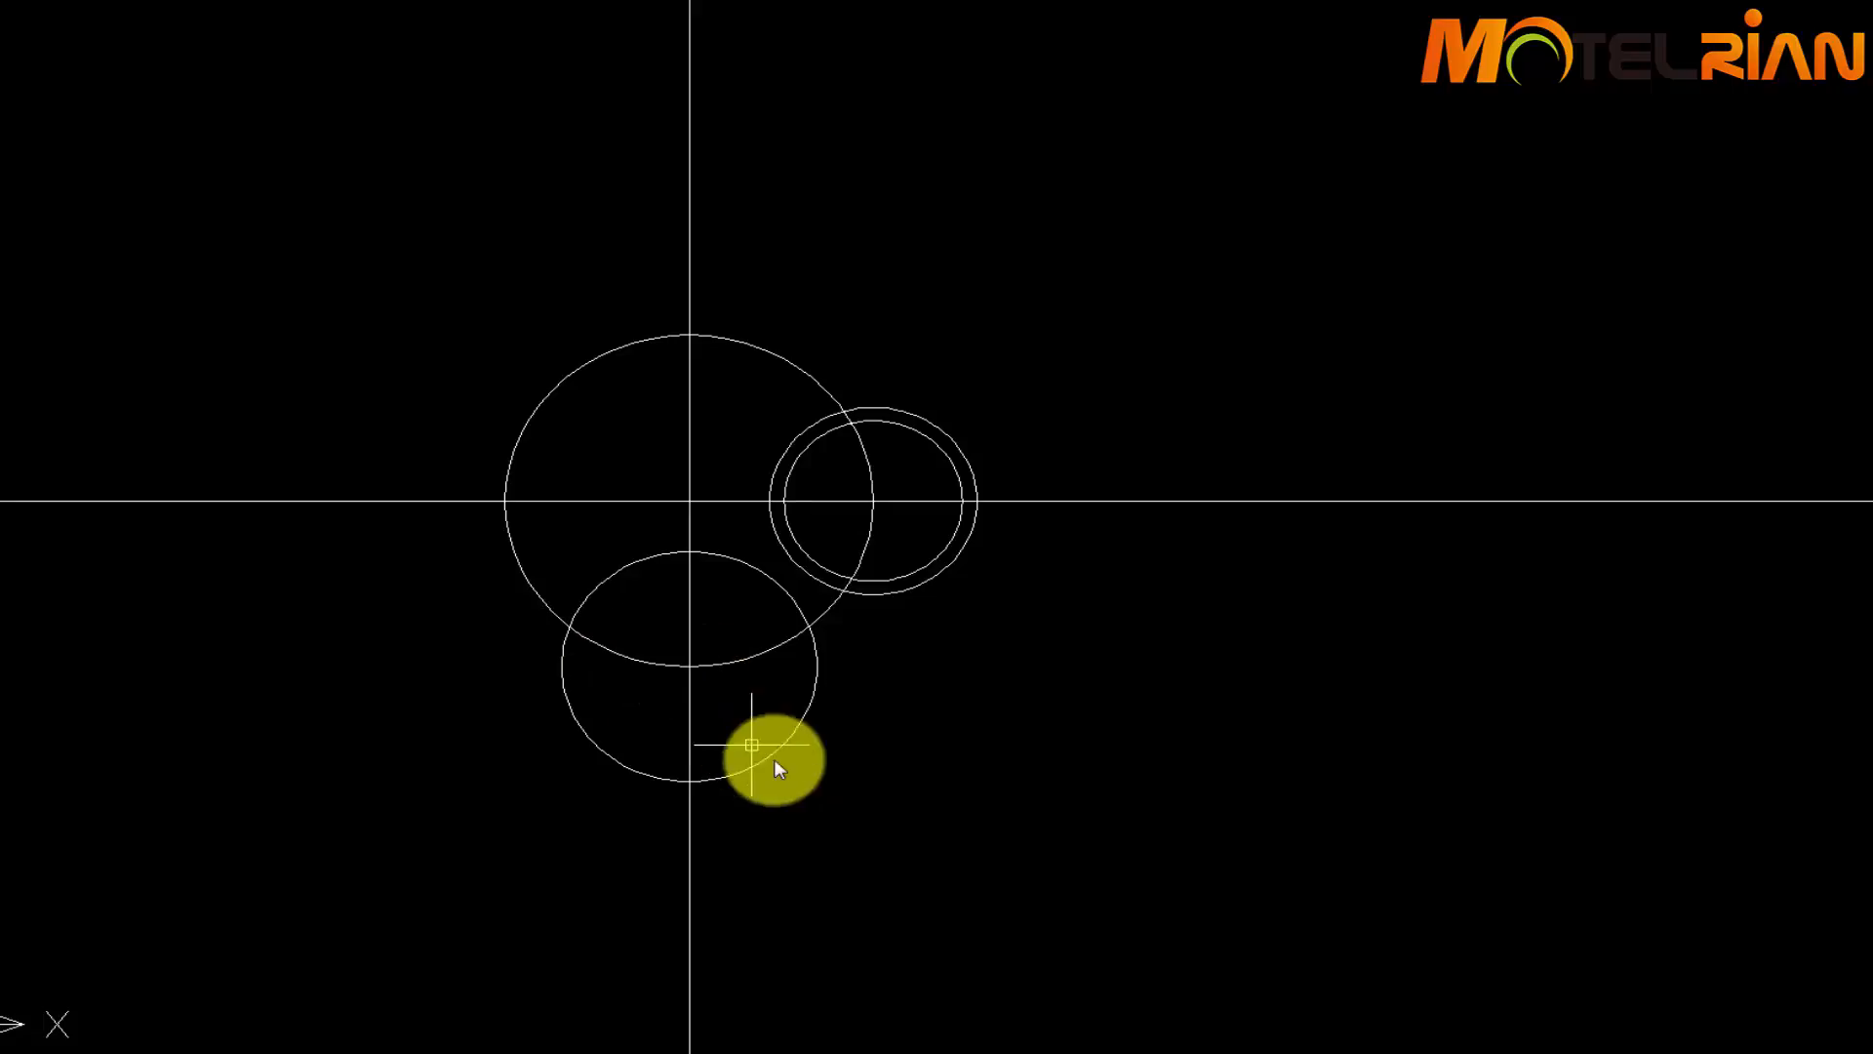
Trim the radius 43 and radius 30 circles outside the large circle, and the radius 35 circle inside it
text(tr)
key(Return)
key(Return)
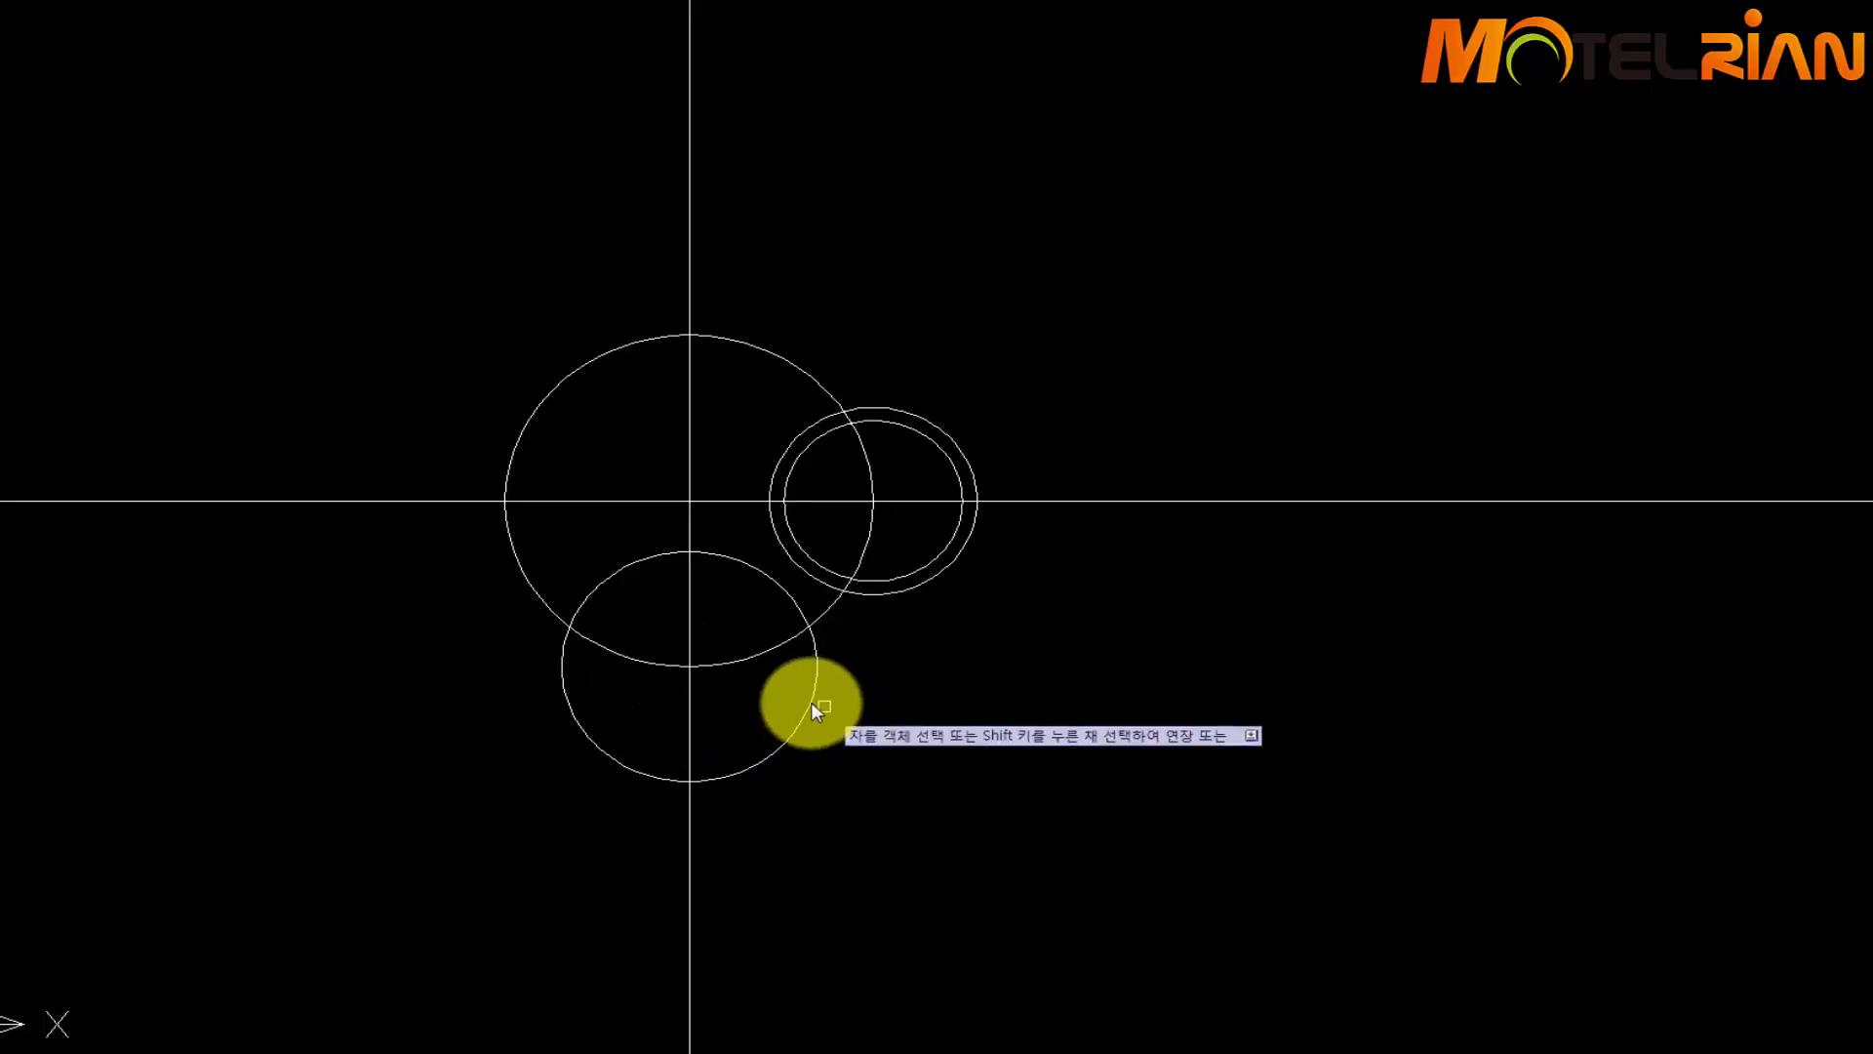
click(602, 749)
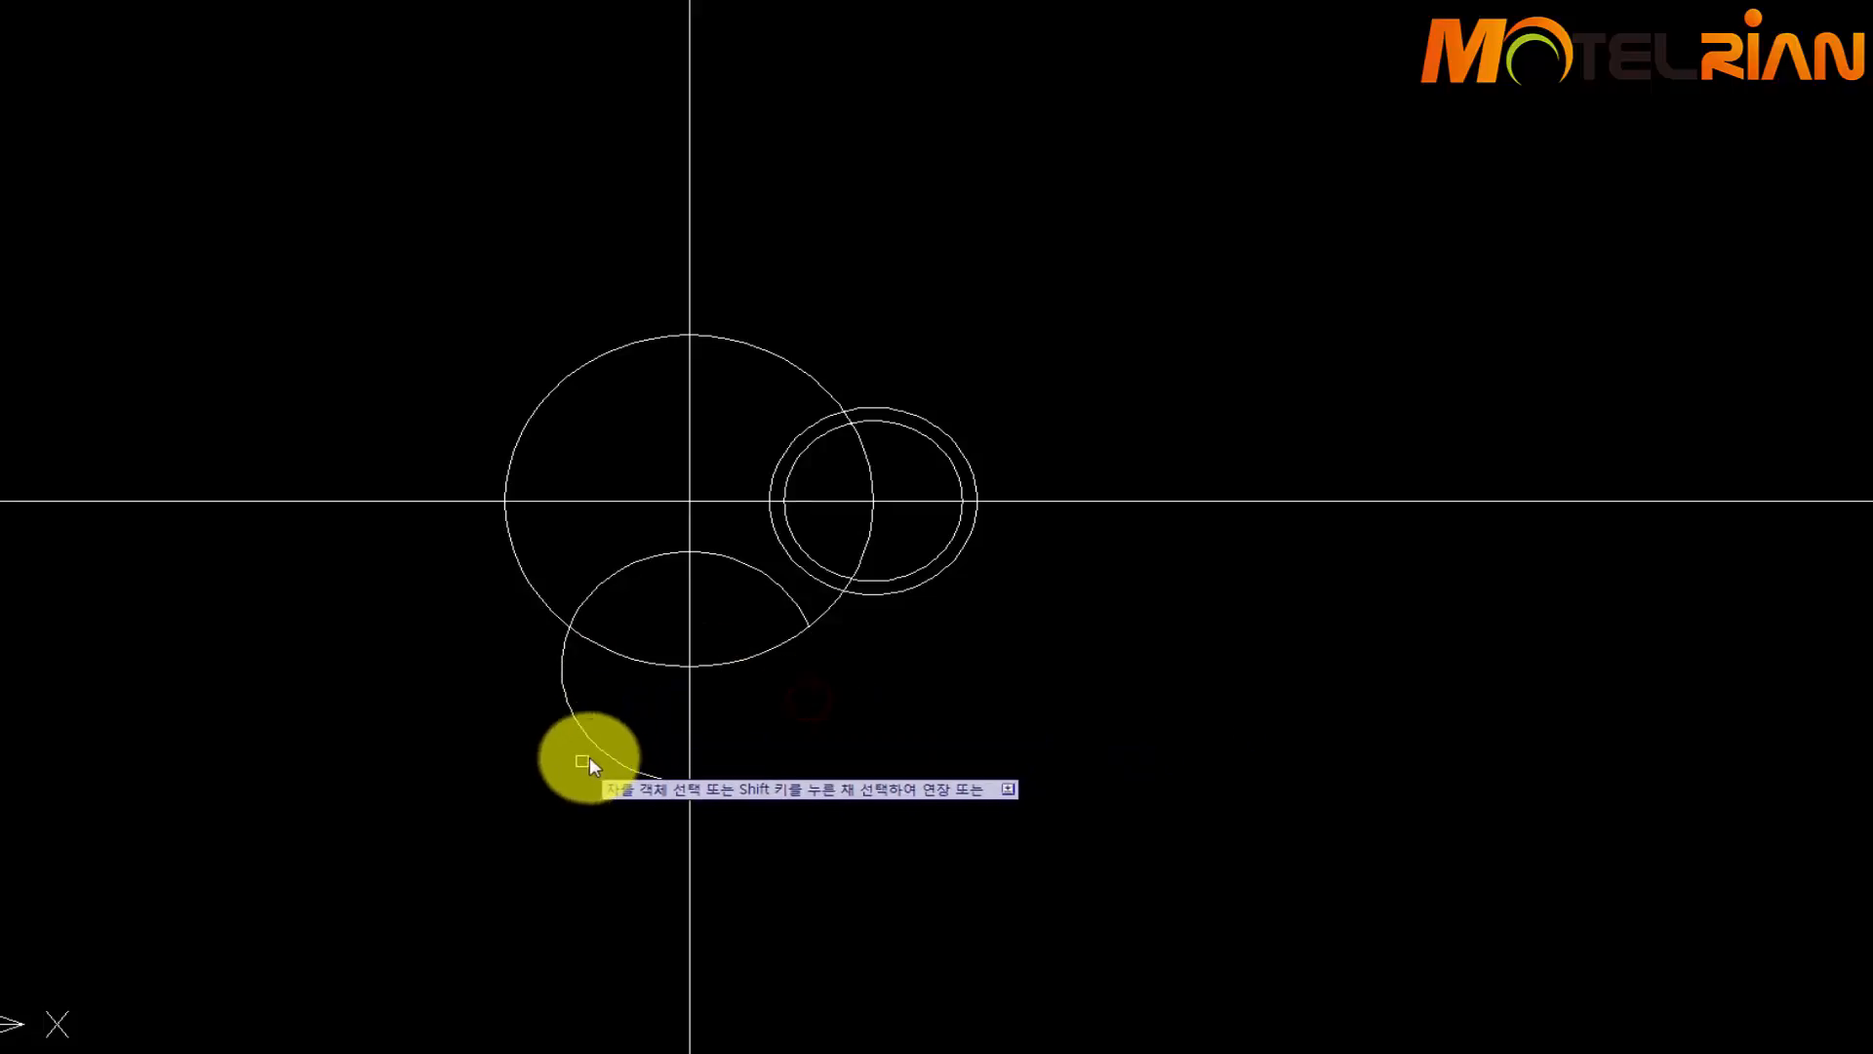
click(900, 574)
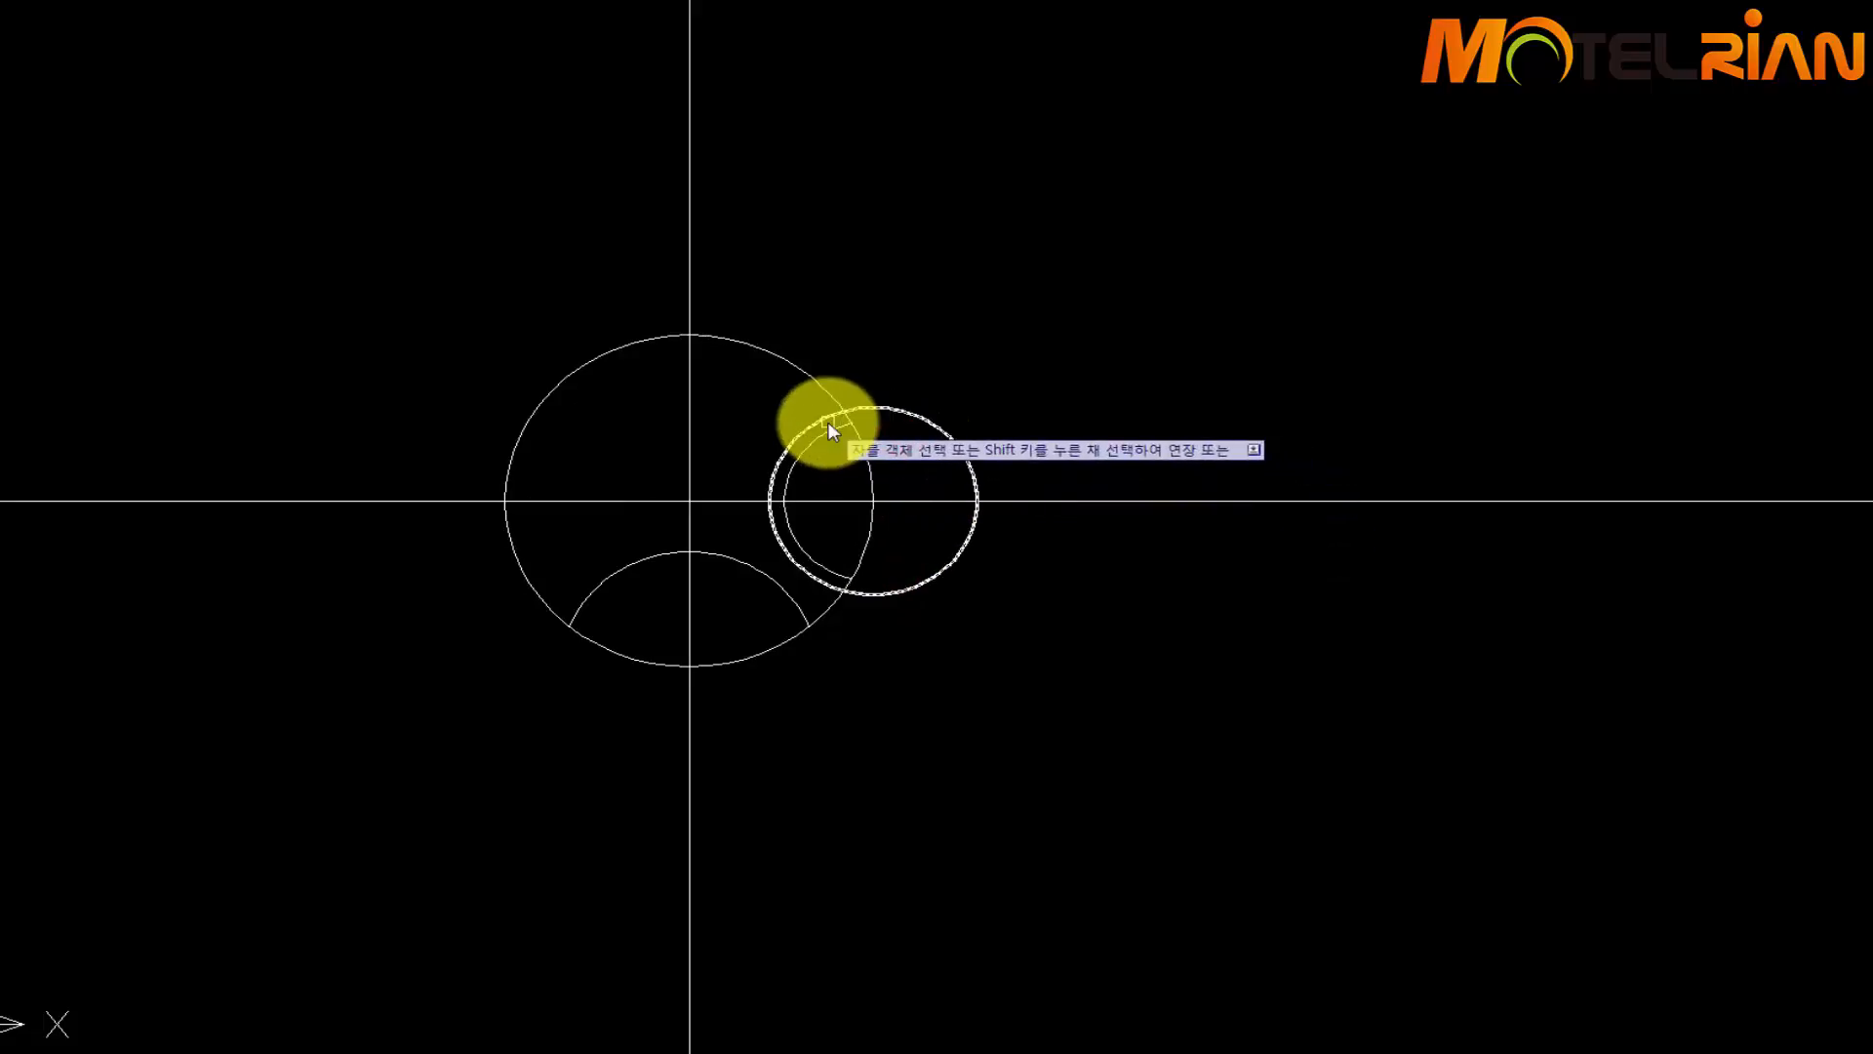
scroll(824, 446, up, 3)
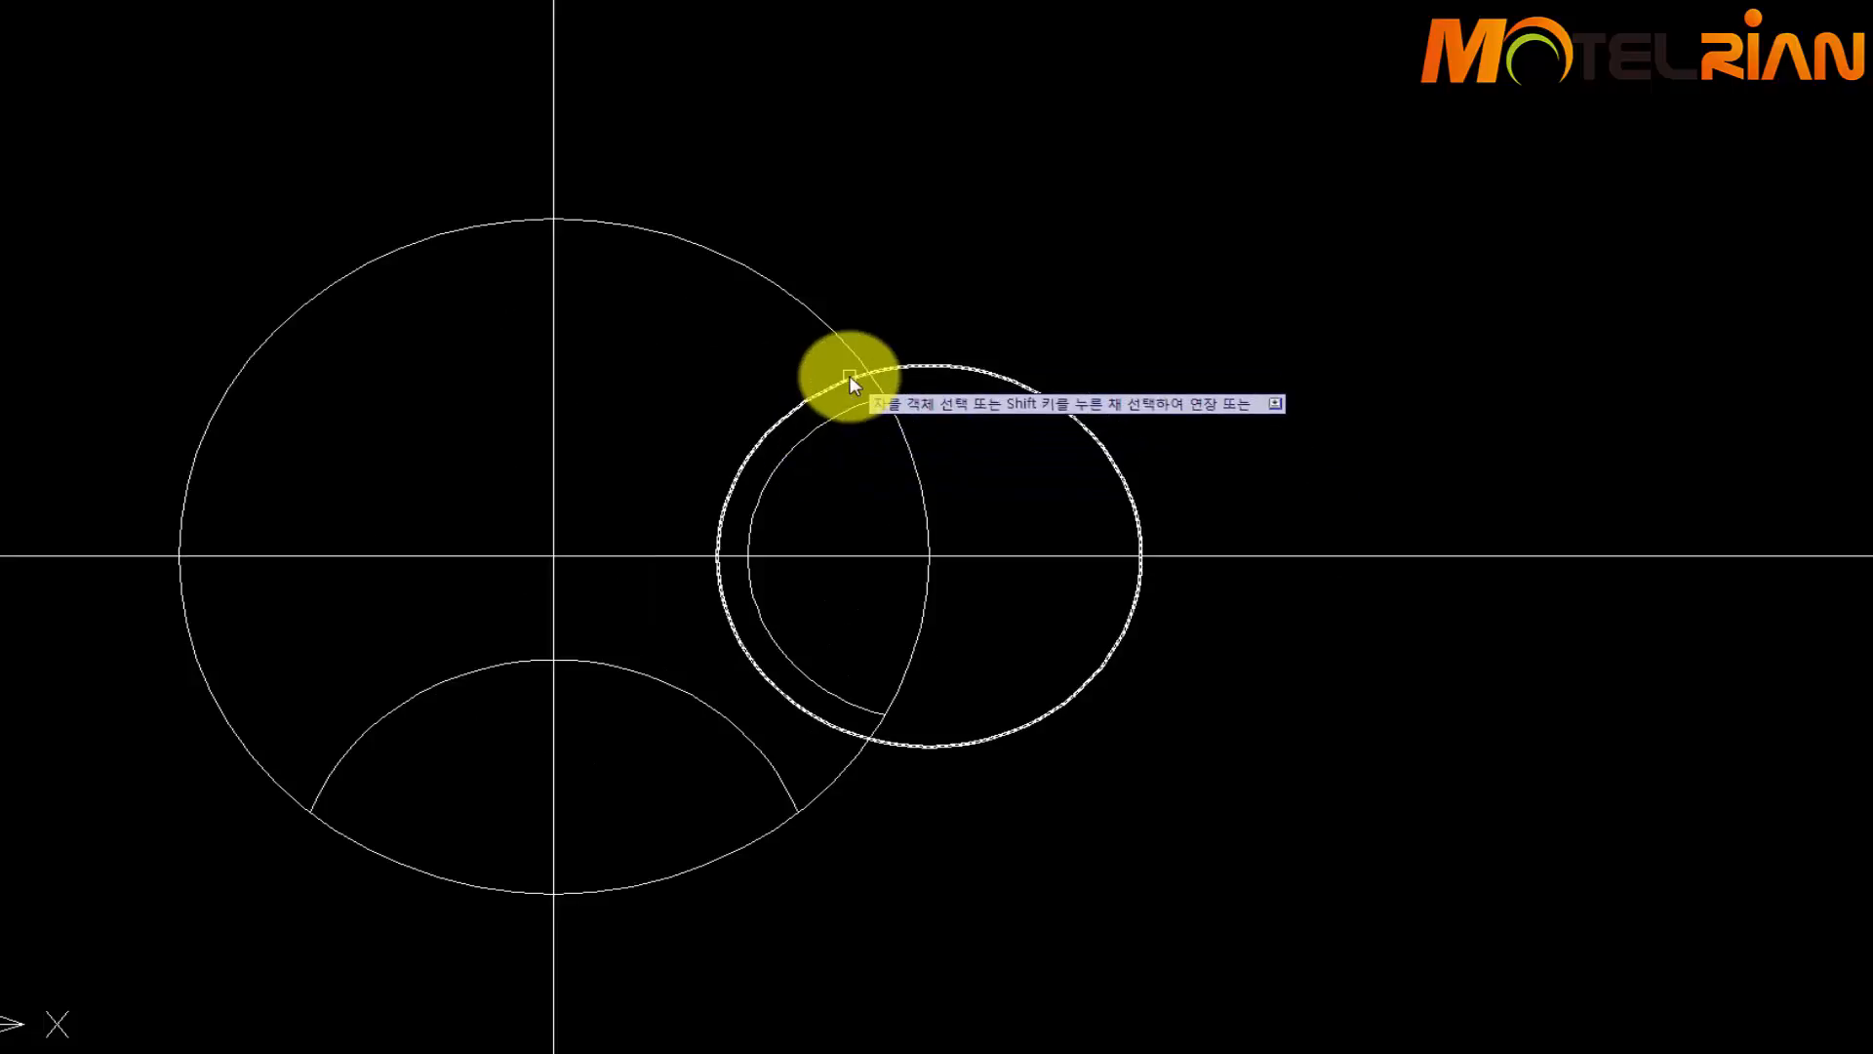
click(798, 400)
click(739, 653)
key(Return)
Move the two arcs inside the large circle to the hidden layer
middle_drag(979, 670, 1171, 565)
drag(986, 506, 869, 611)
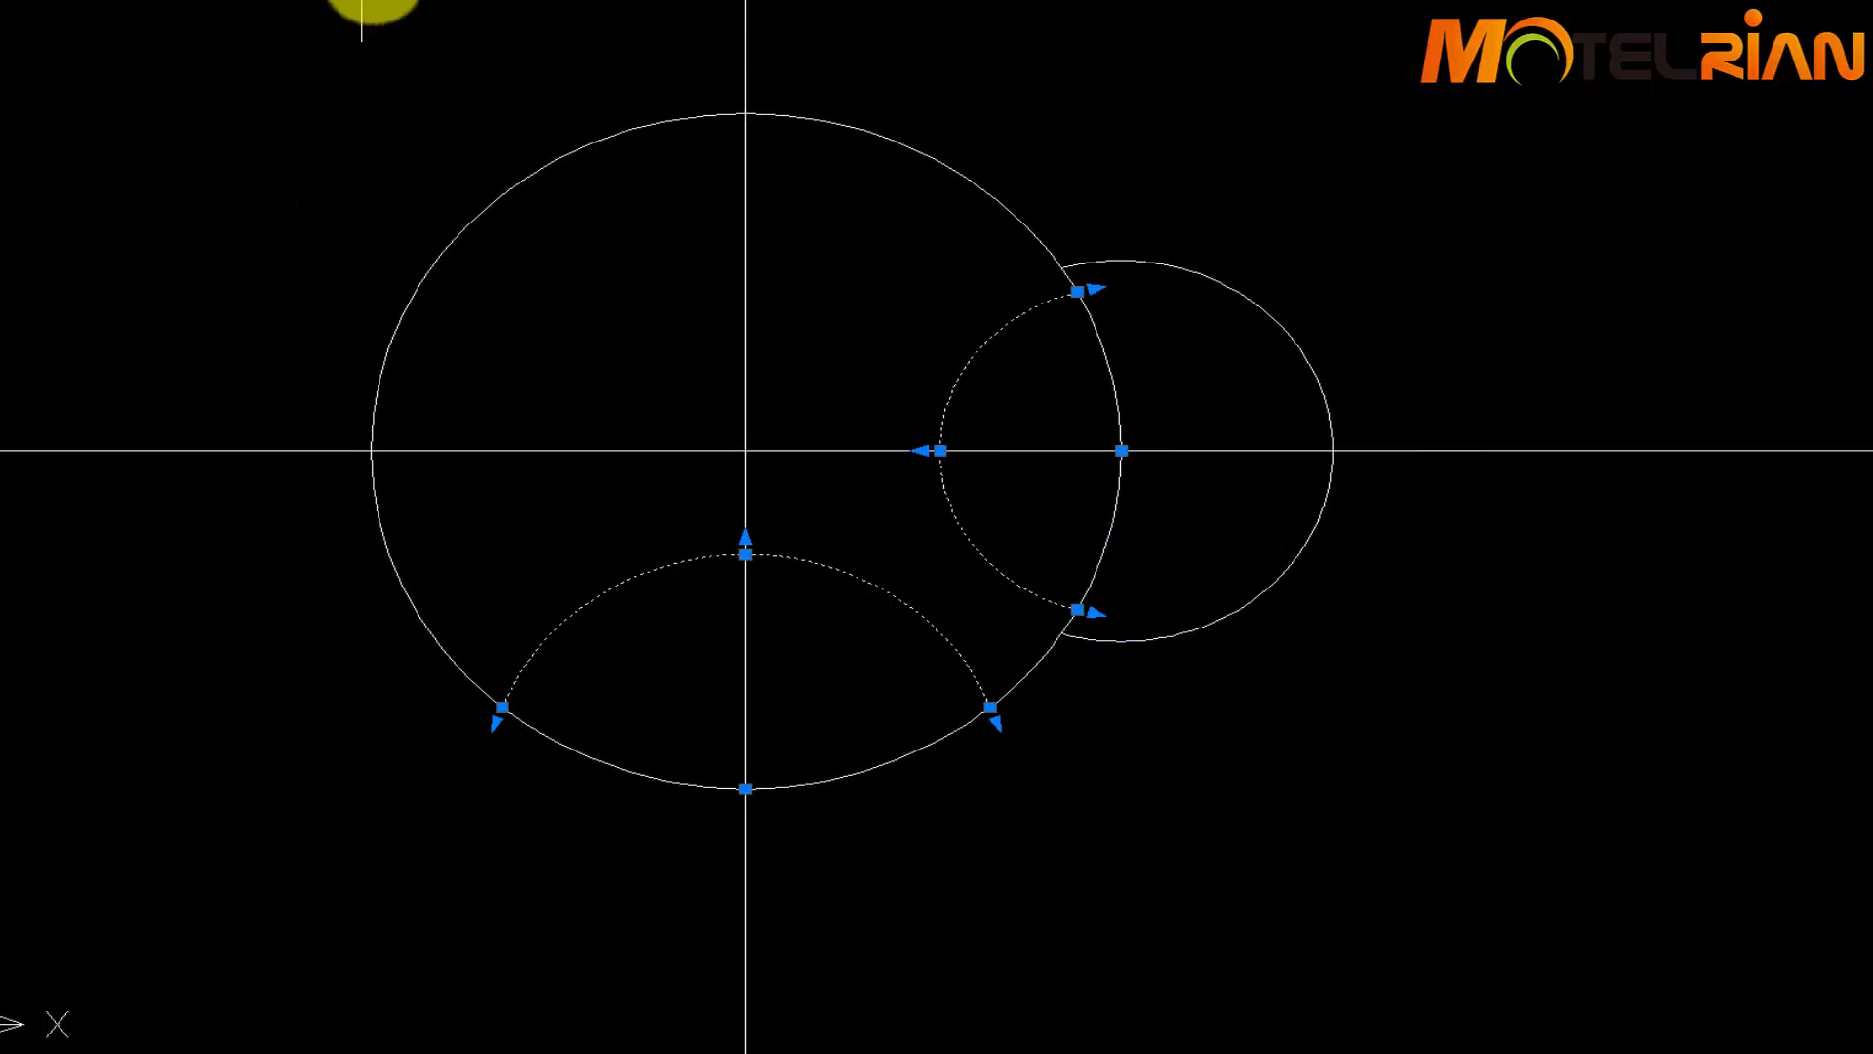
click(357, 12)
click(318, 42)
key(Escape)
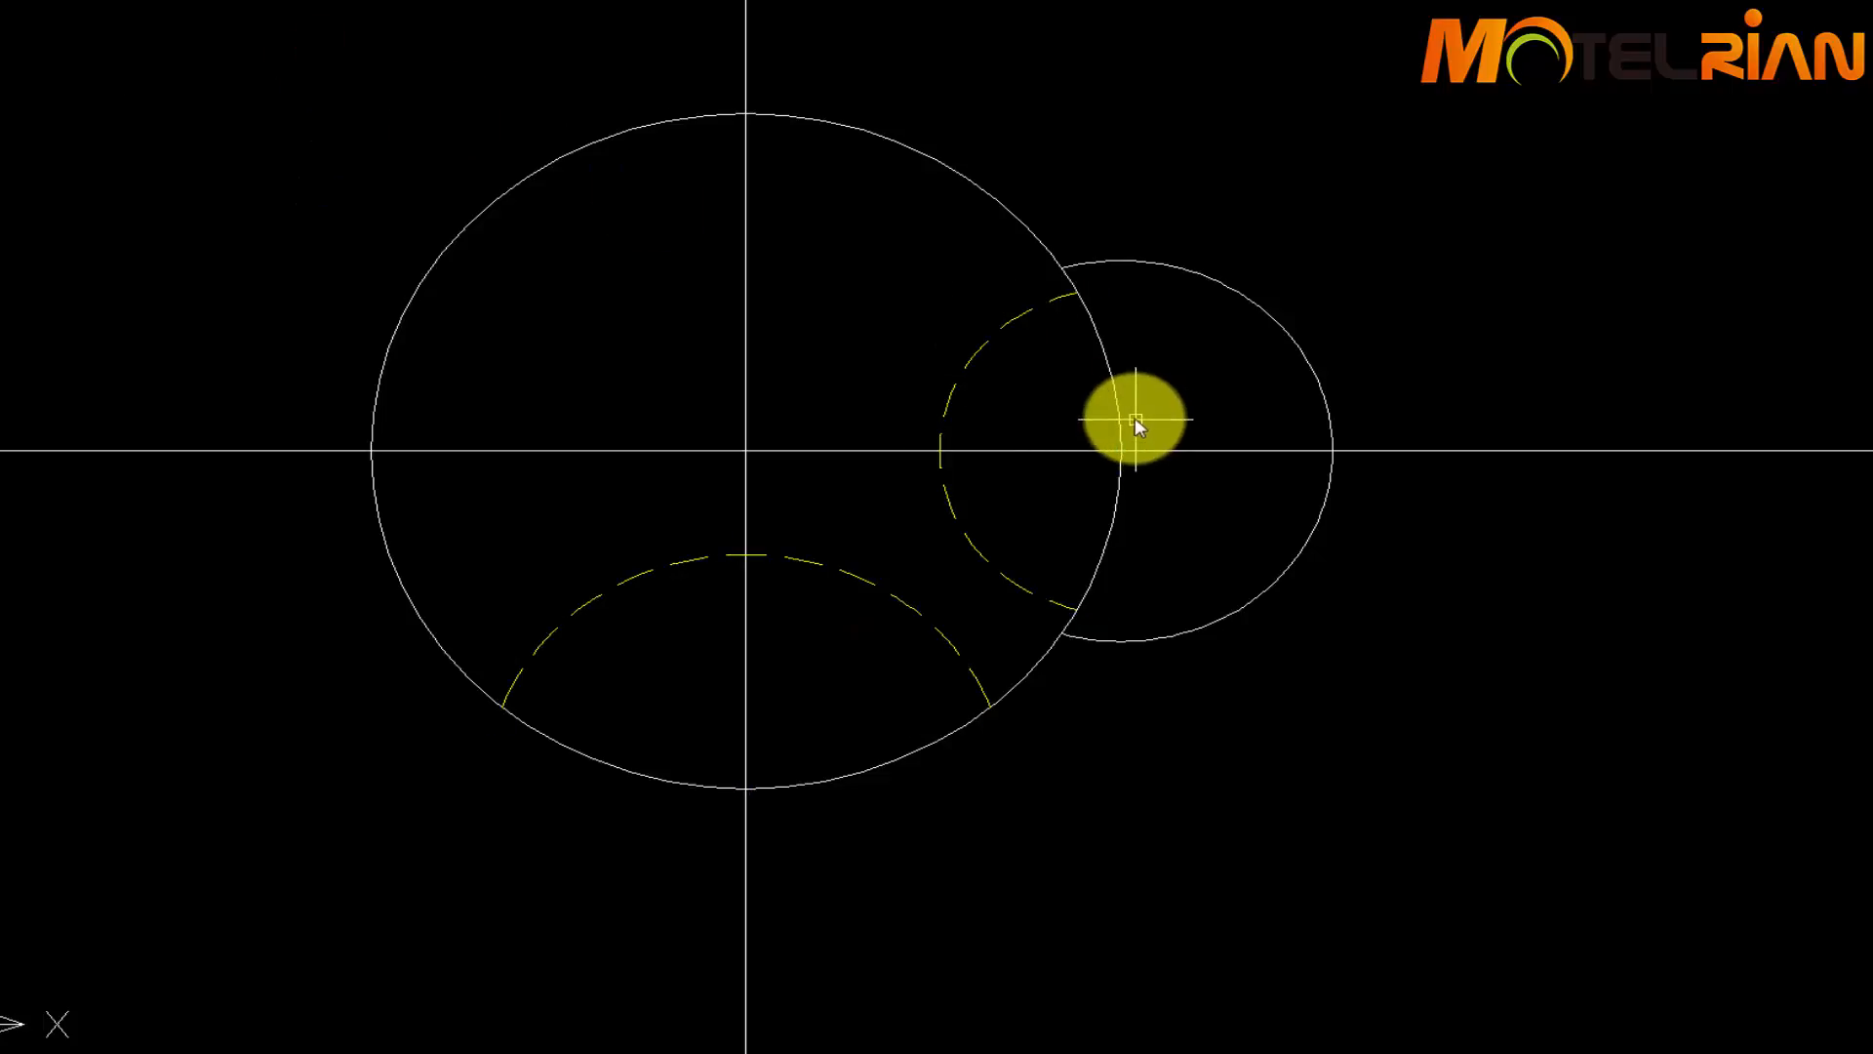
middle_drag(1151, 443, 1114, 477)
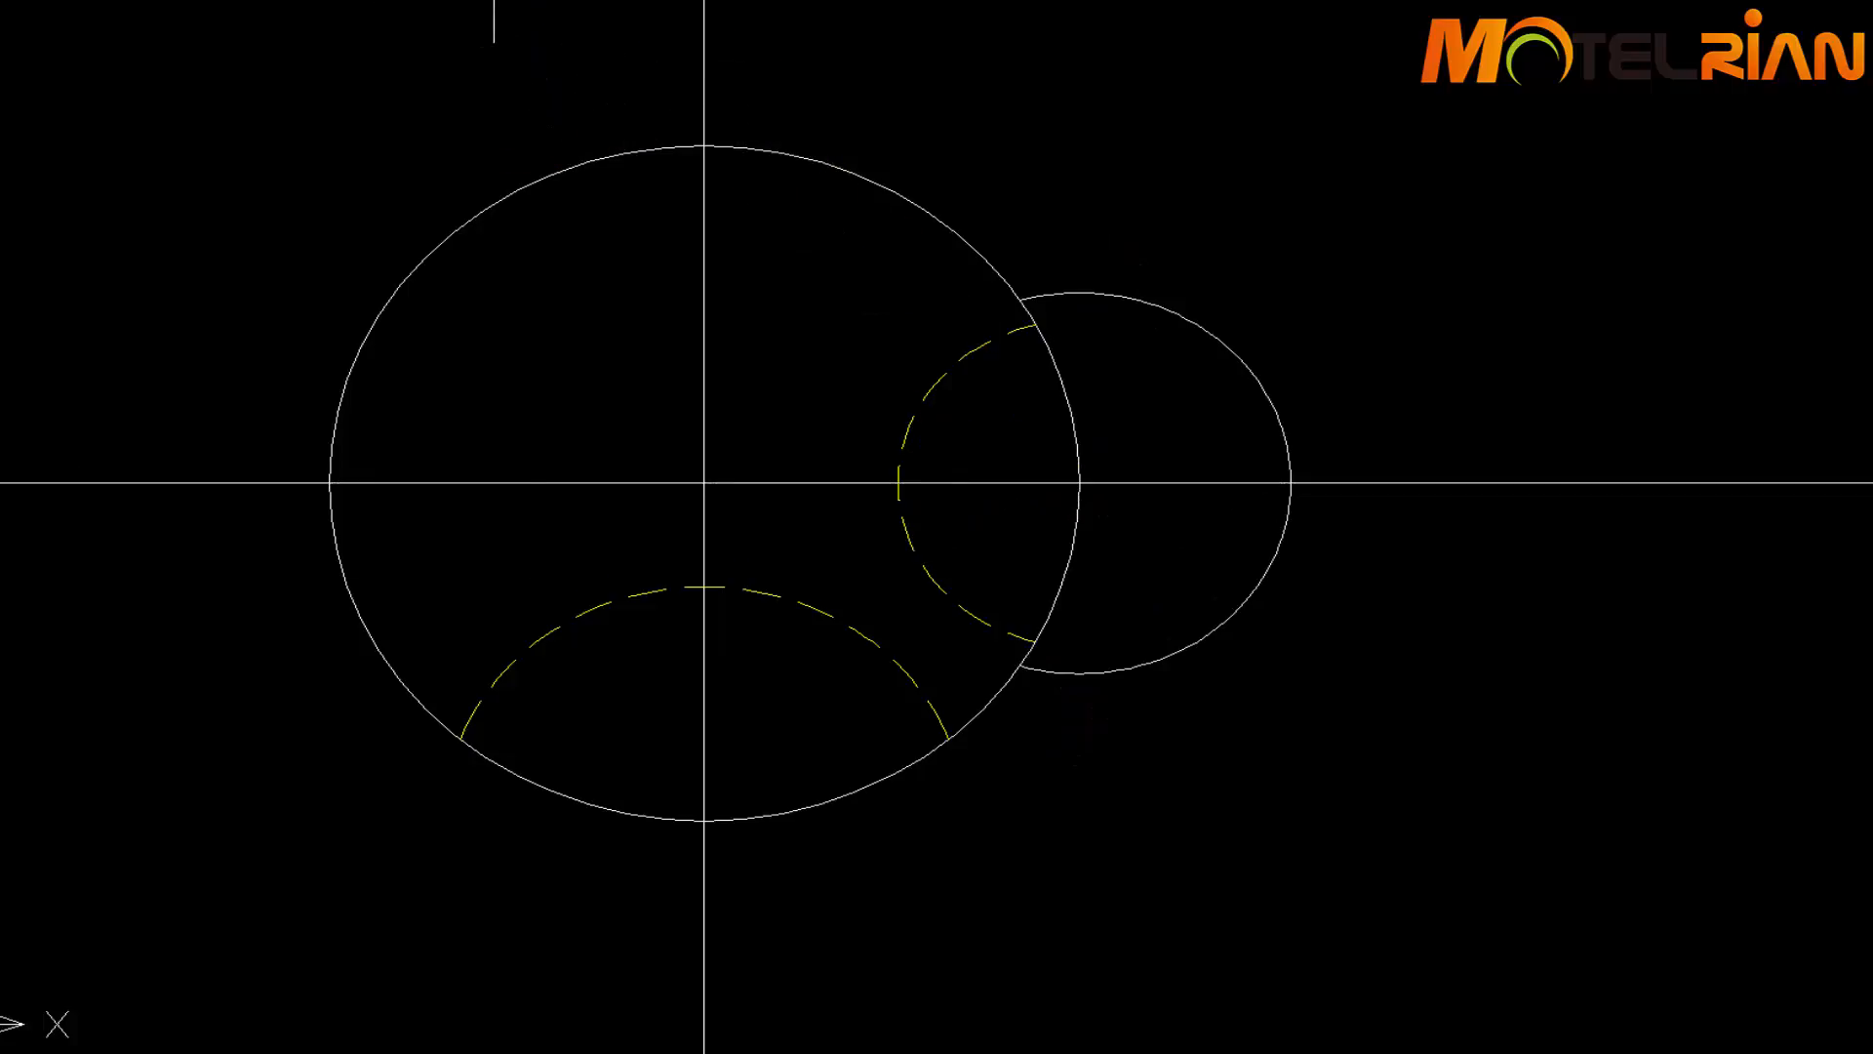
Draw a start-center-end arc that completes the radius 35 circle inside the large circle, centered where the large circle meets the horizontal line
click(327, 0)
mouse_move(395, 210)
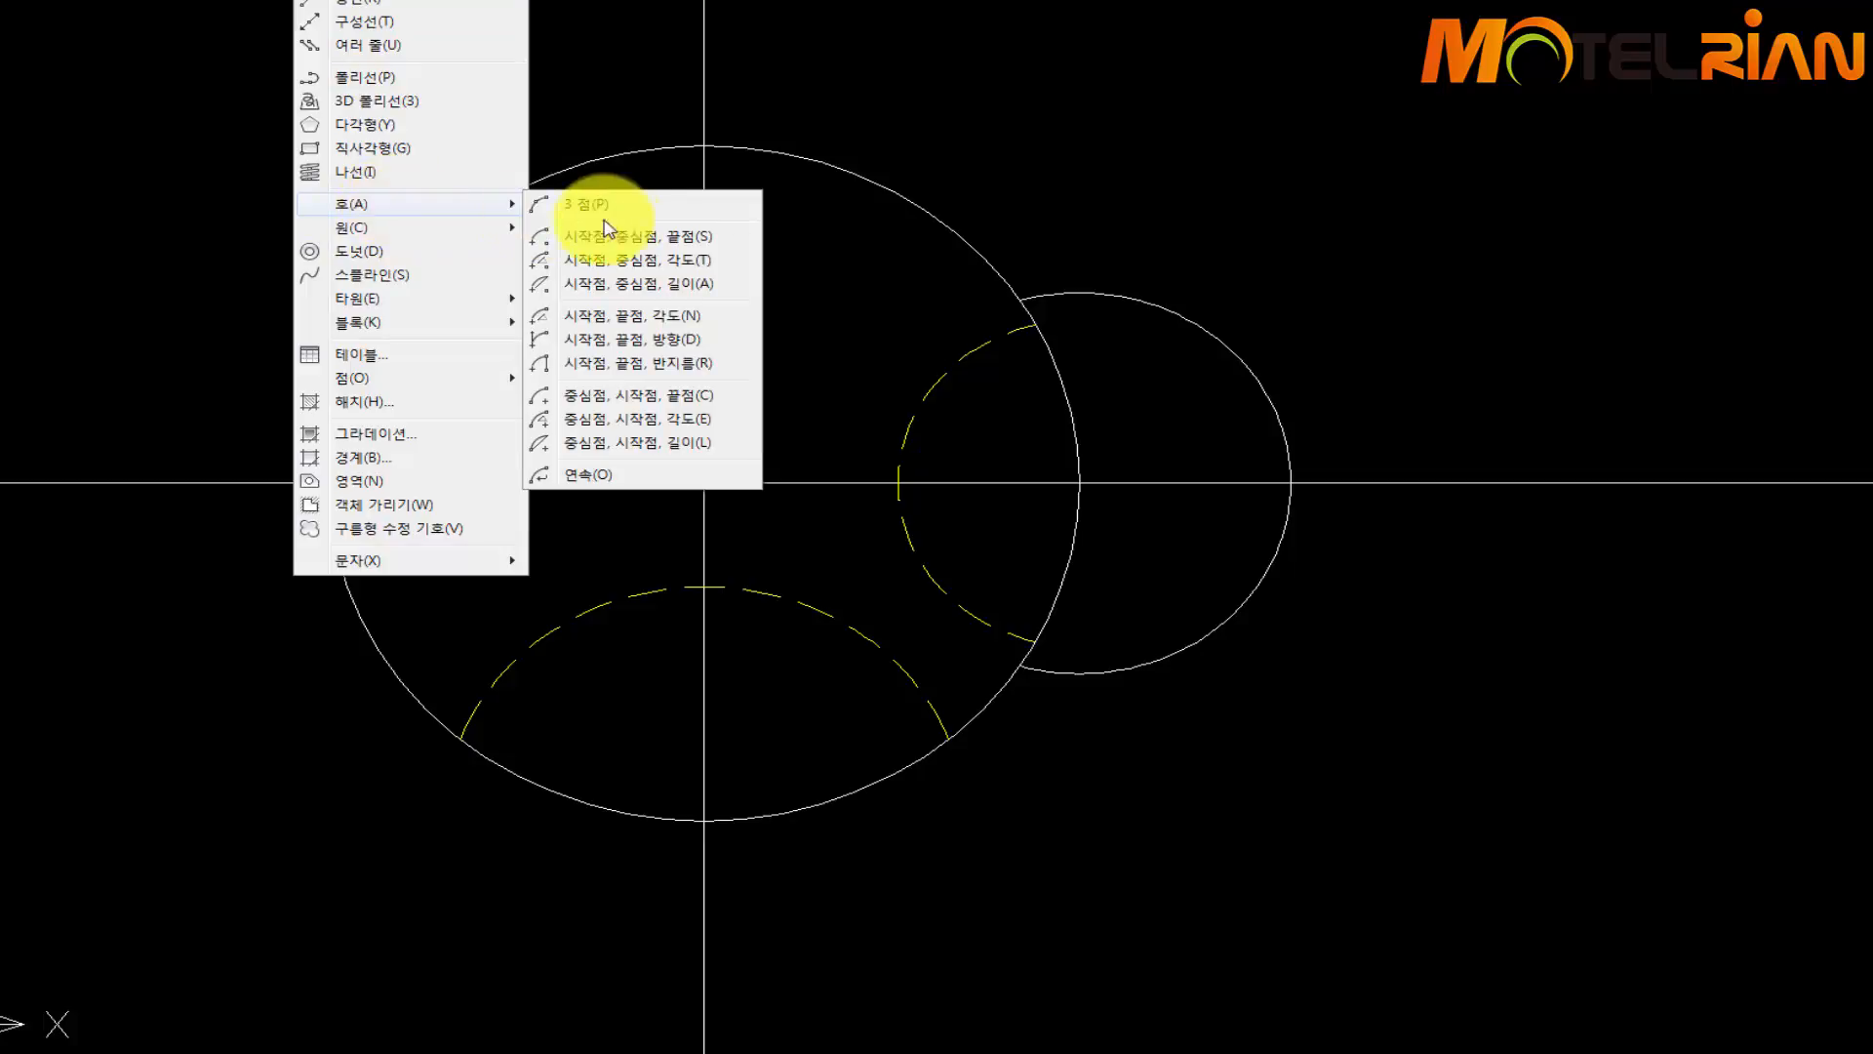
click(639, 238)
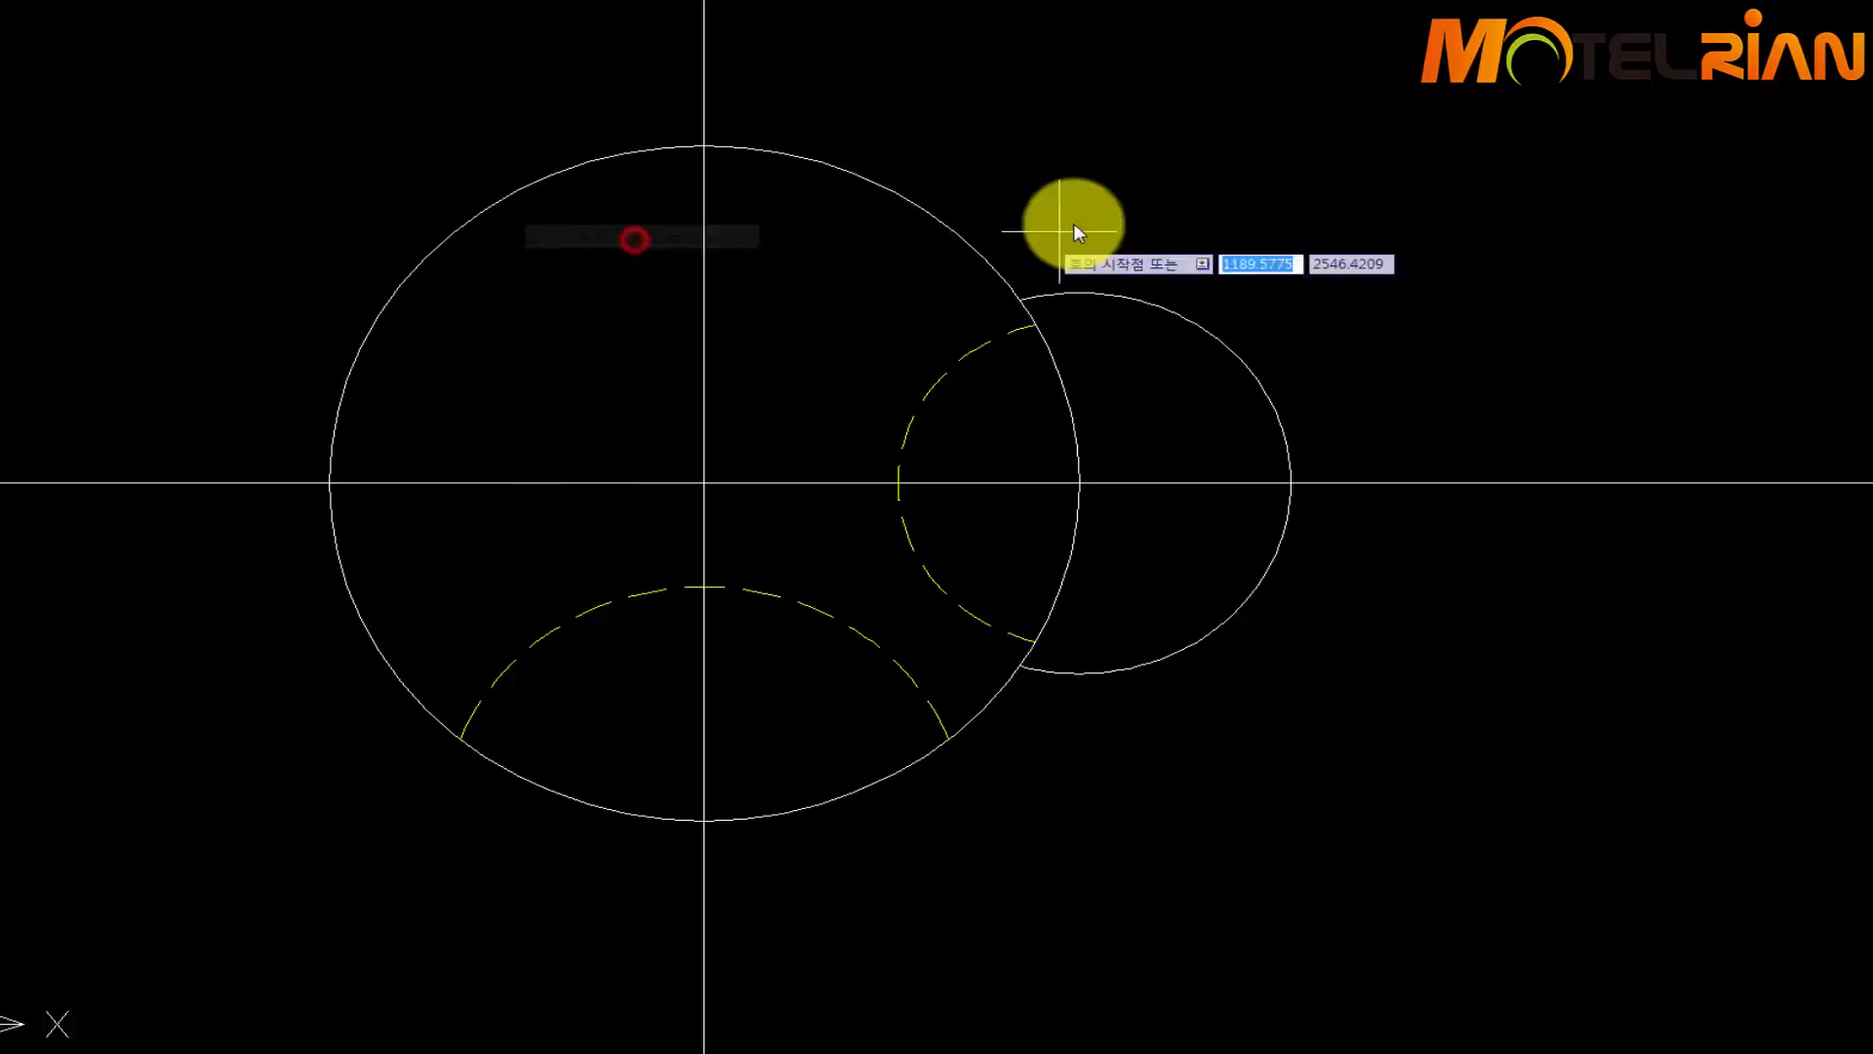
click(1019, 303)
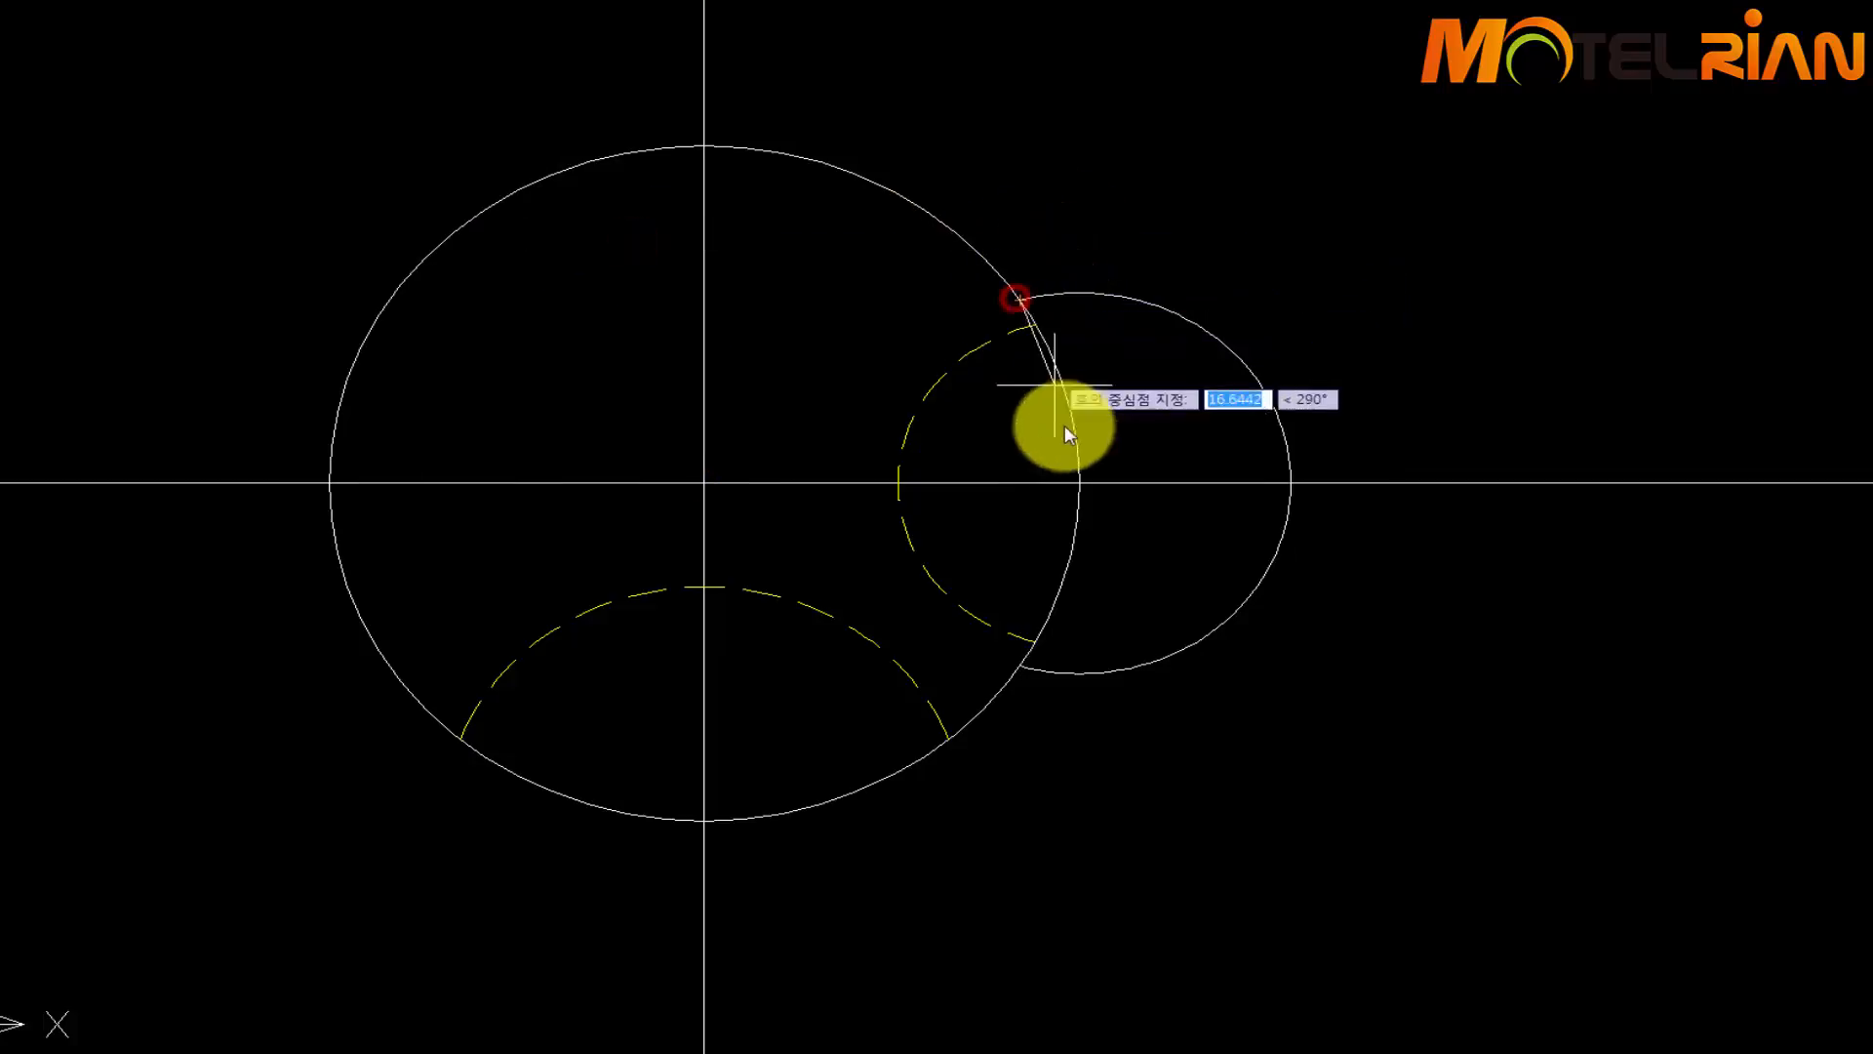
click(1087, 479)
click(1010, 656)
key(Return)
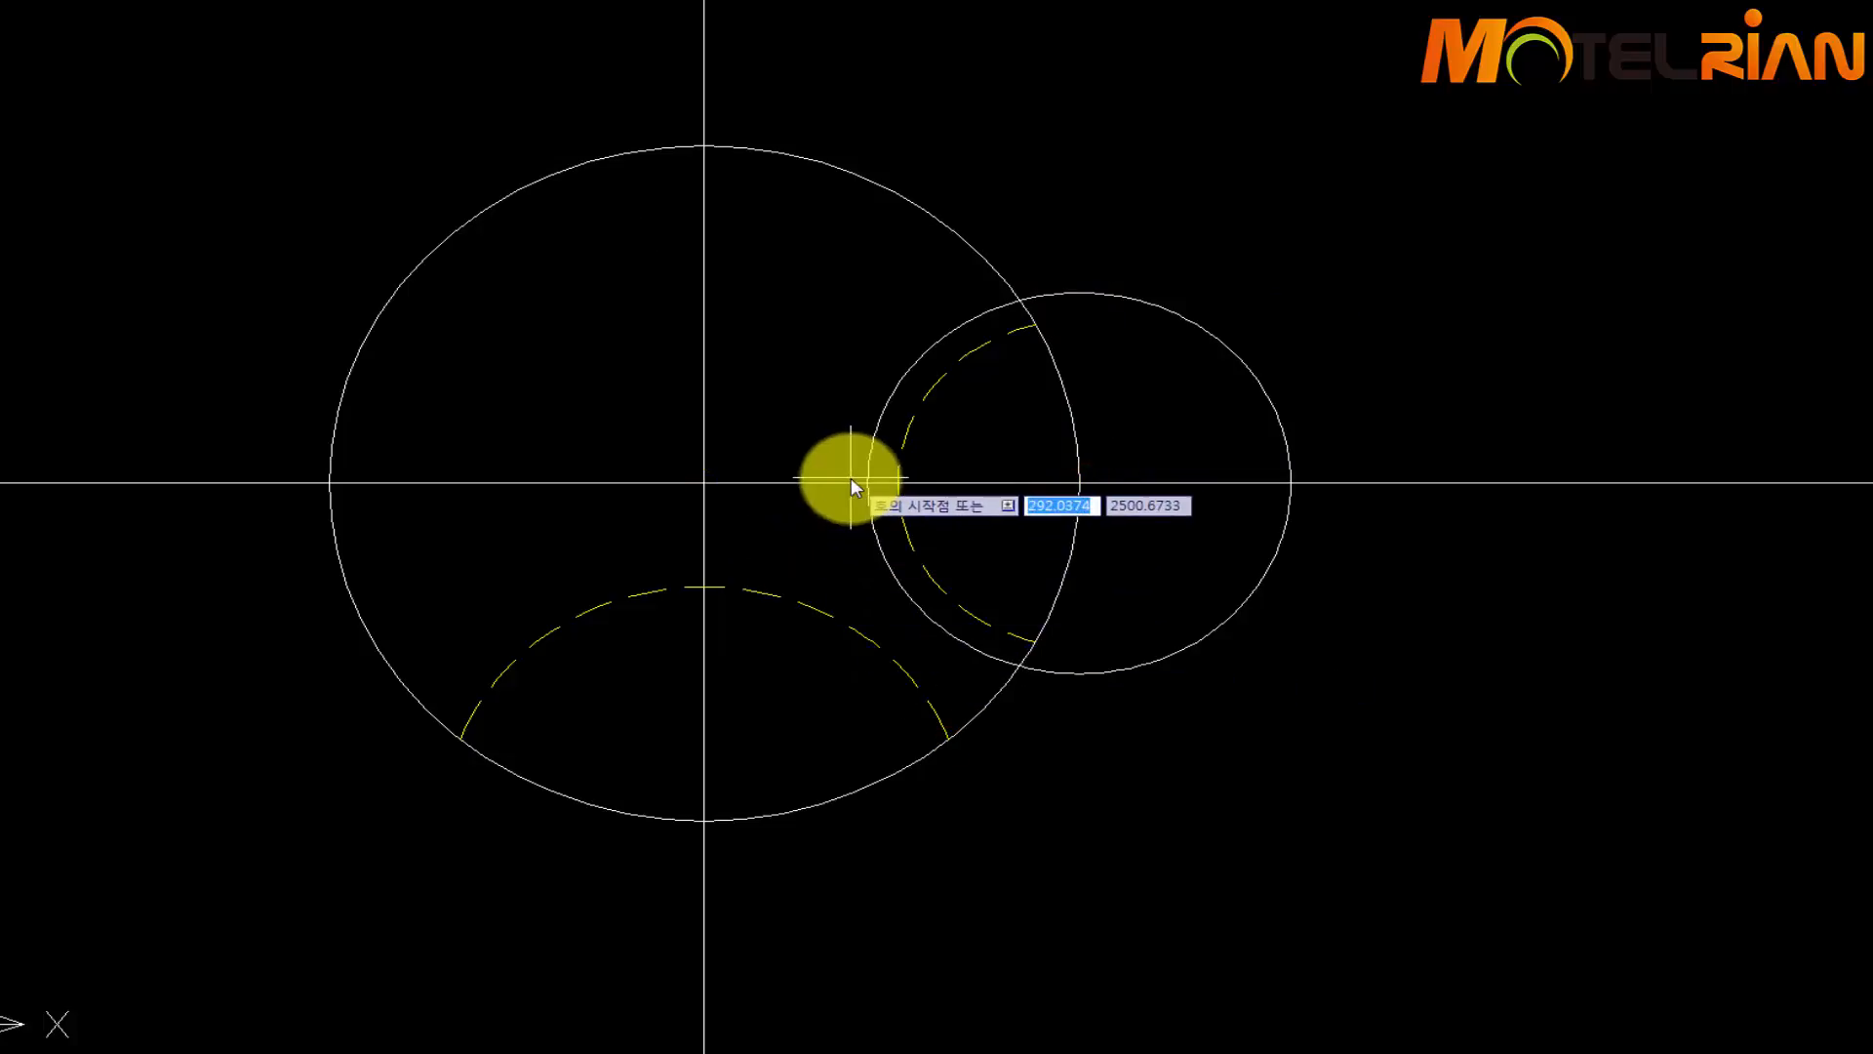
key(Escape)
Move the newly drawn radius 35 arc inside the large circle to the hidden layer
click(888, 408)
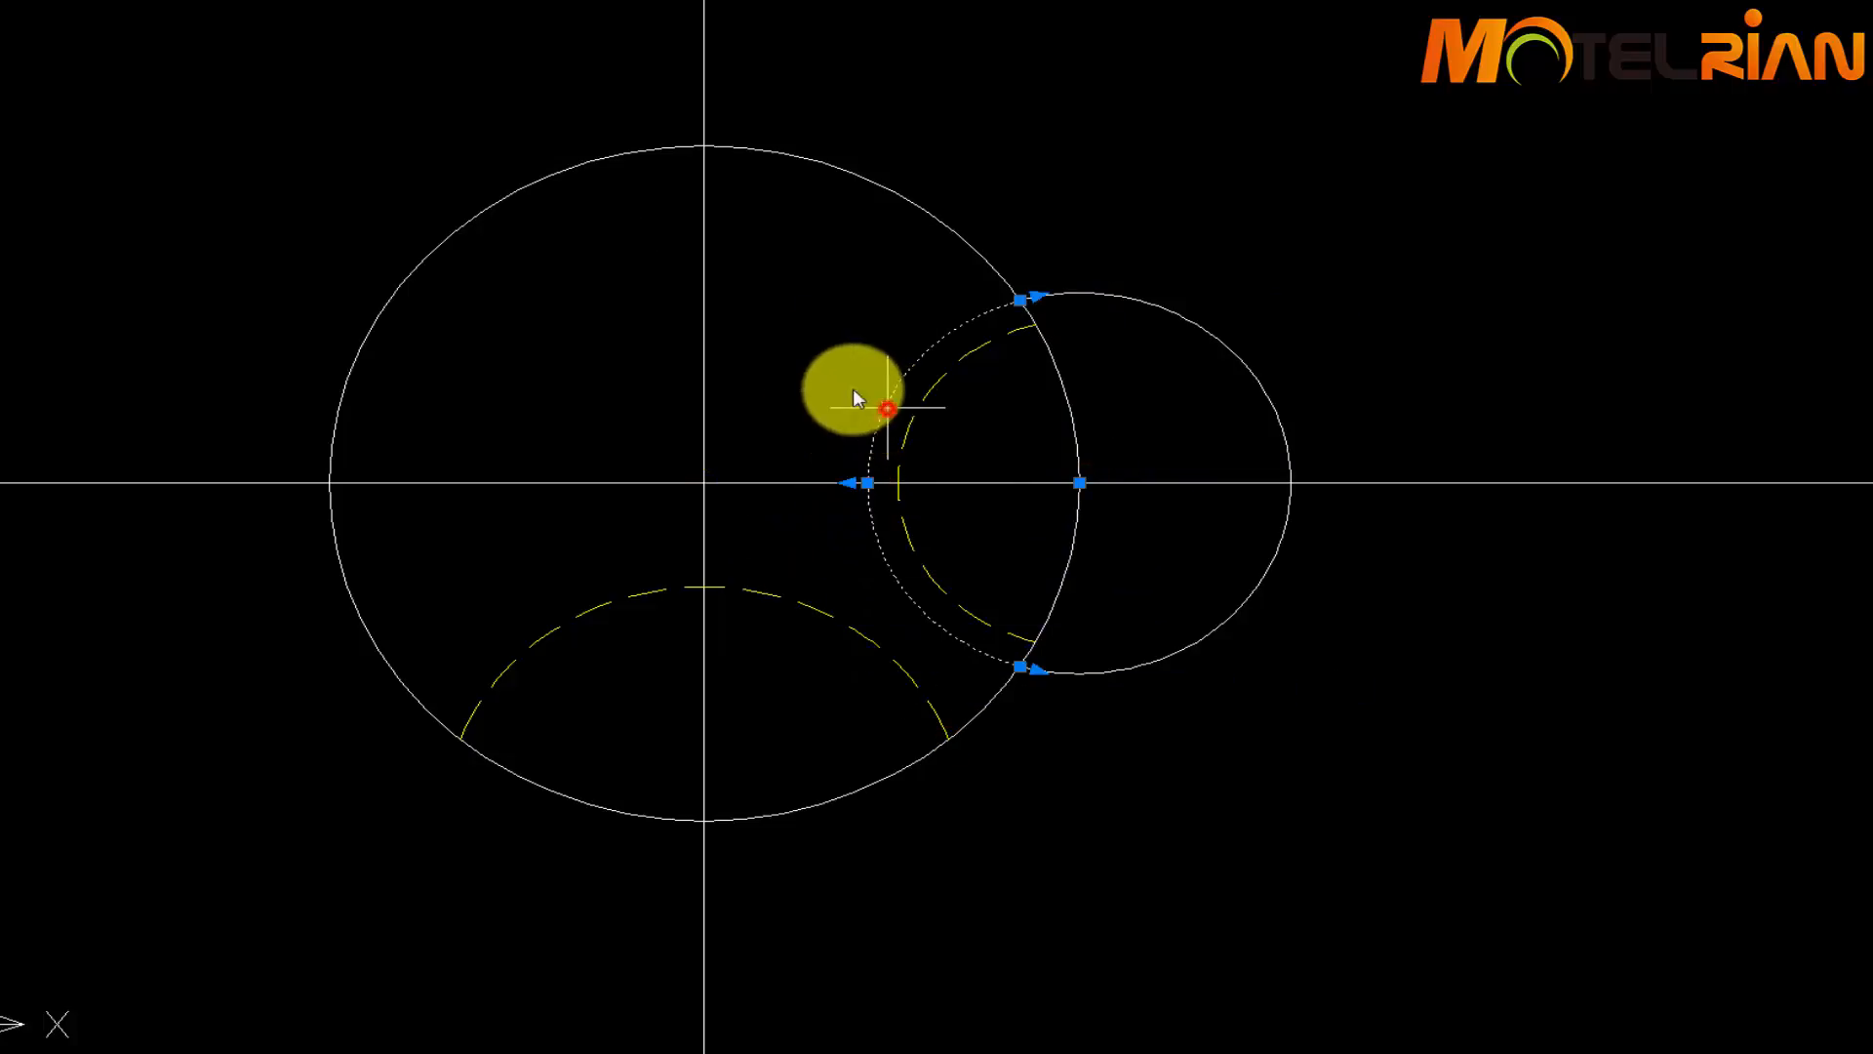
click(420, 2)
click(381, 41)
key(Escape)
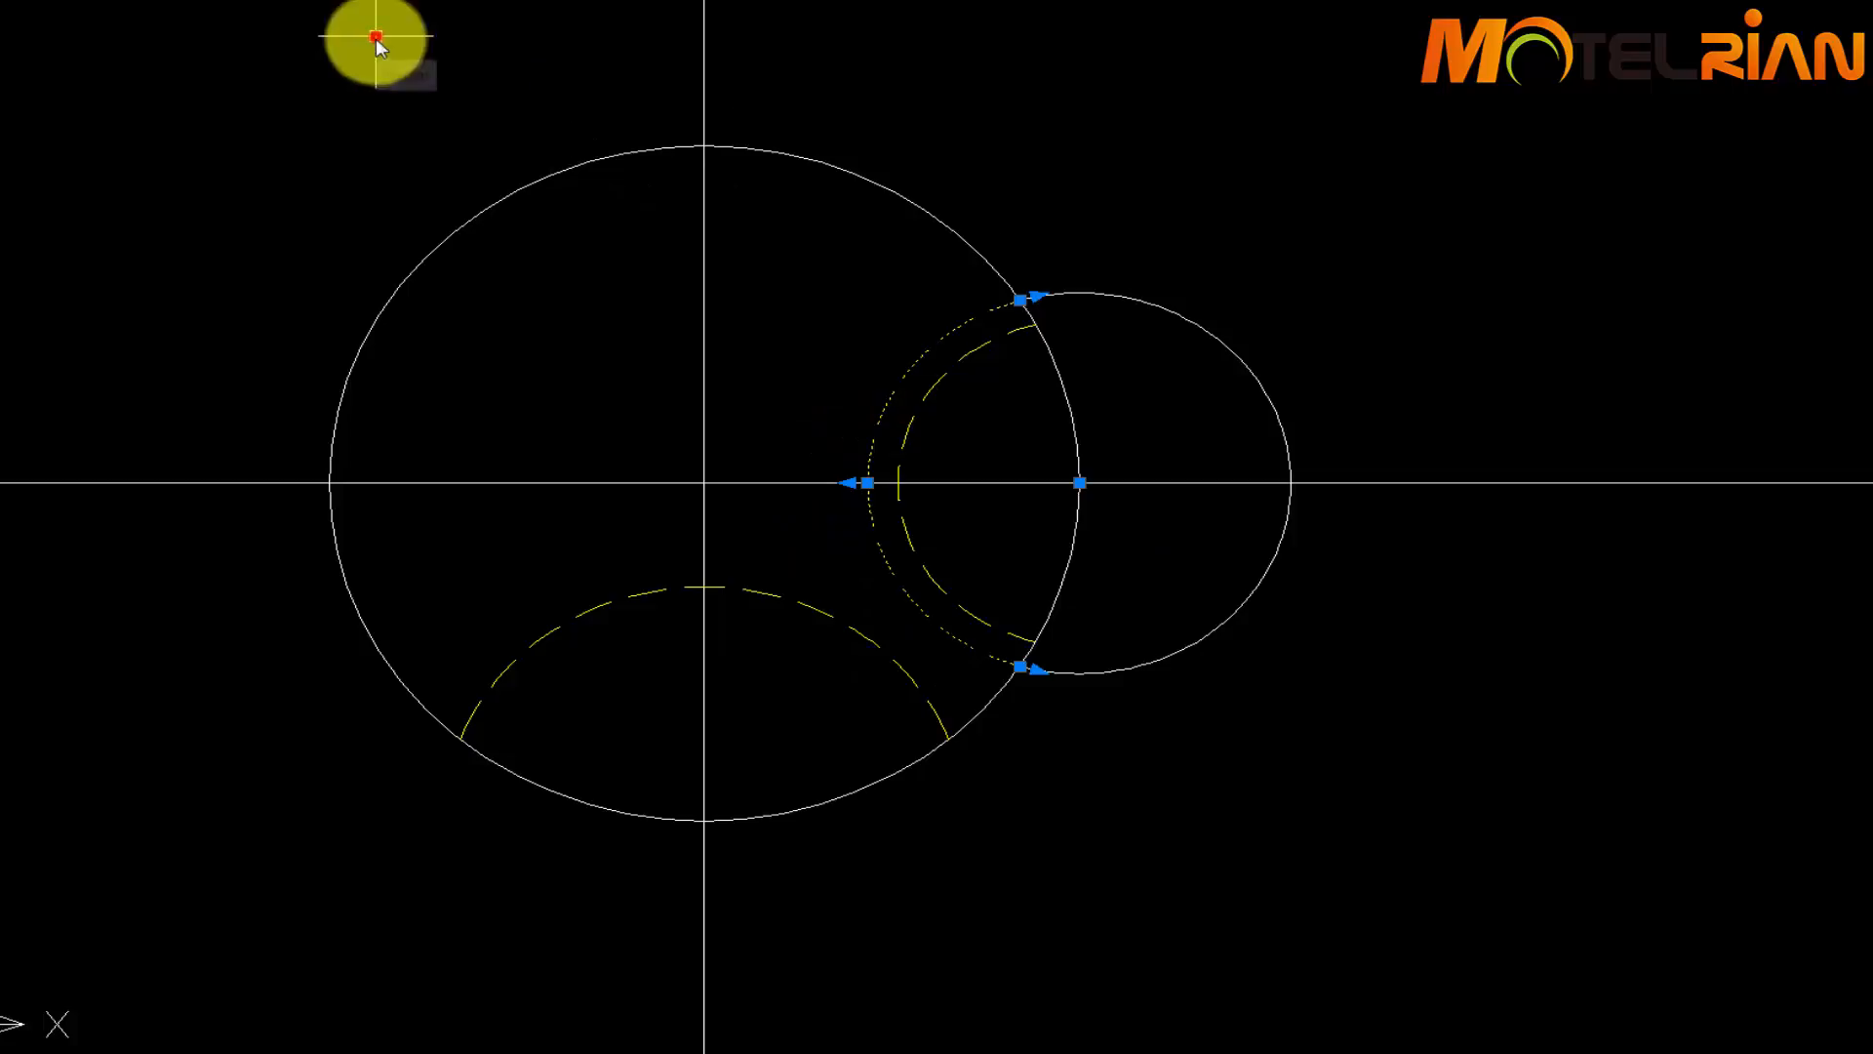
scroll(1219, 560, down, 2)
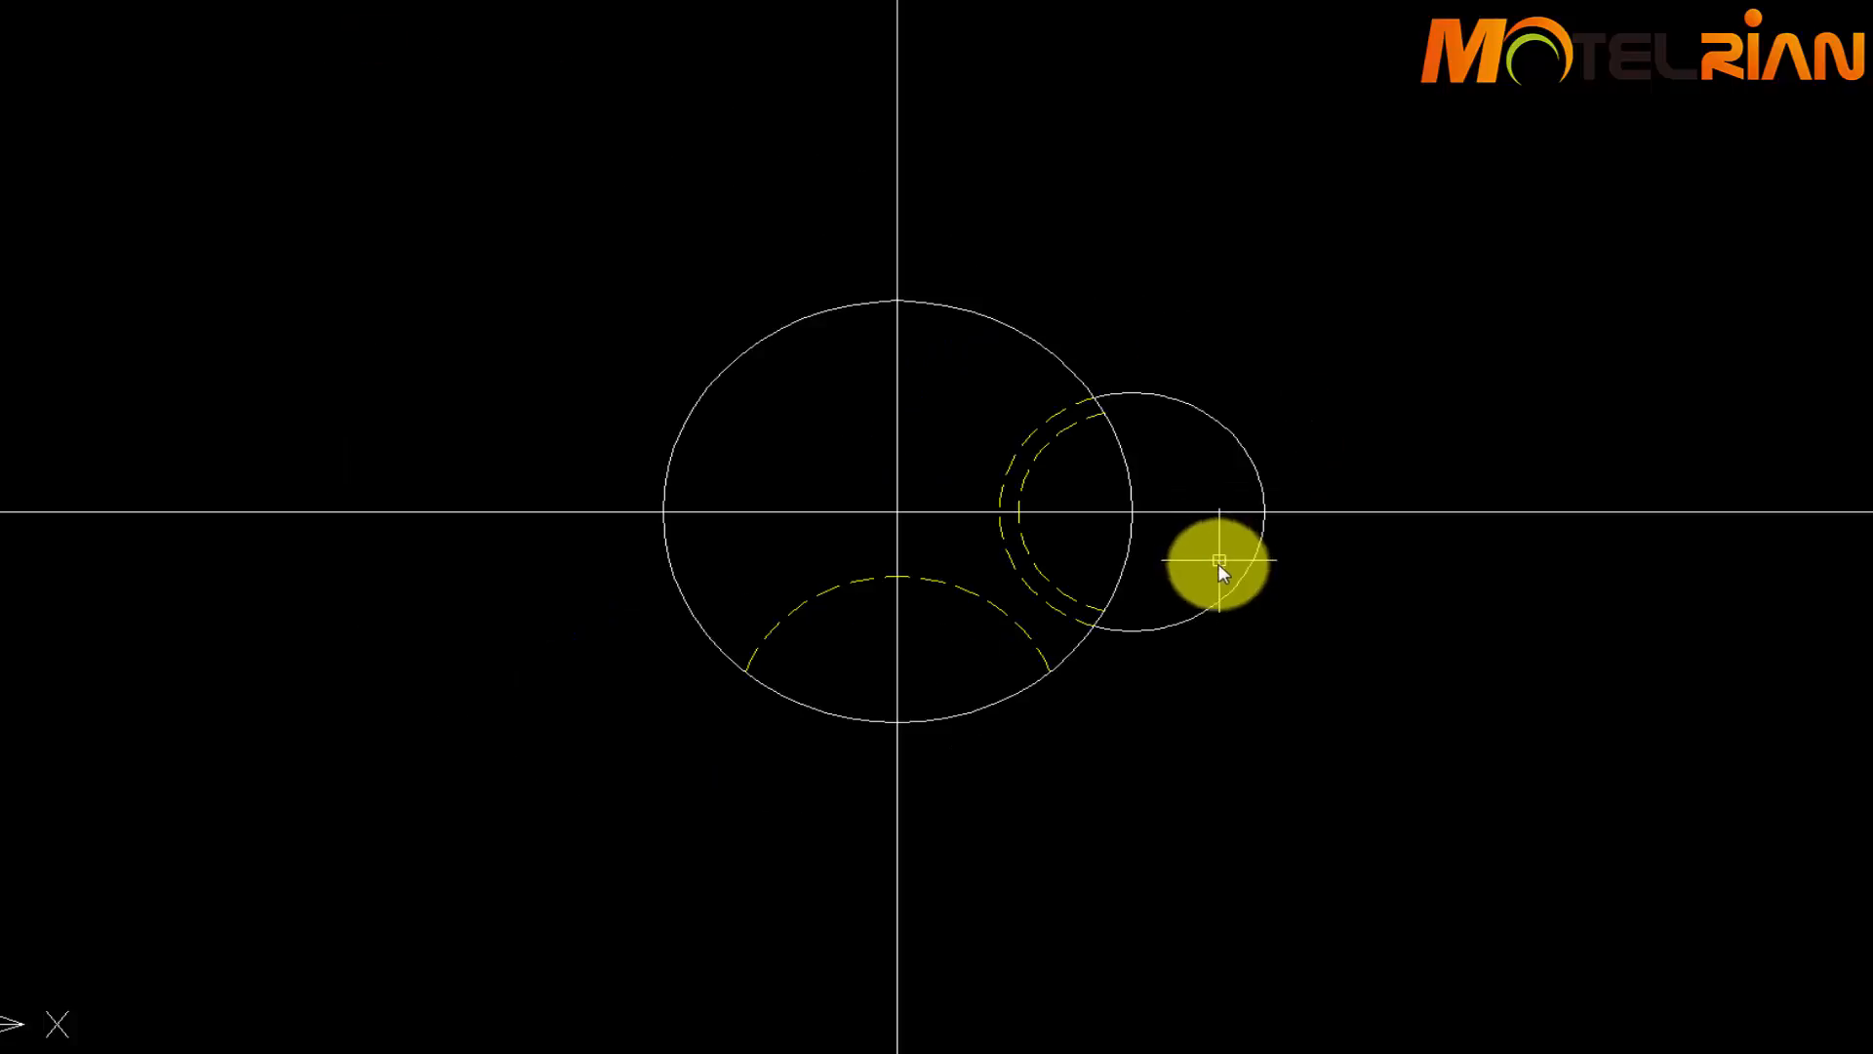
middle_drag(1126, 685, 1077, 626)
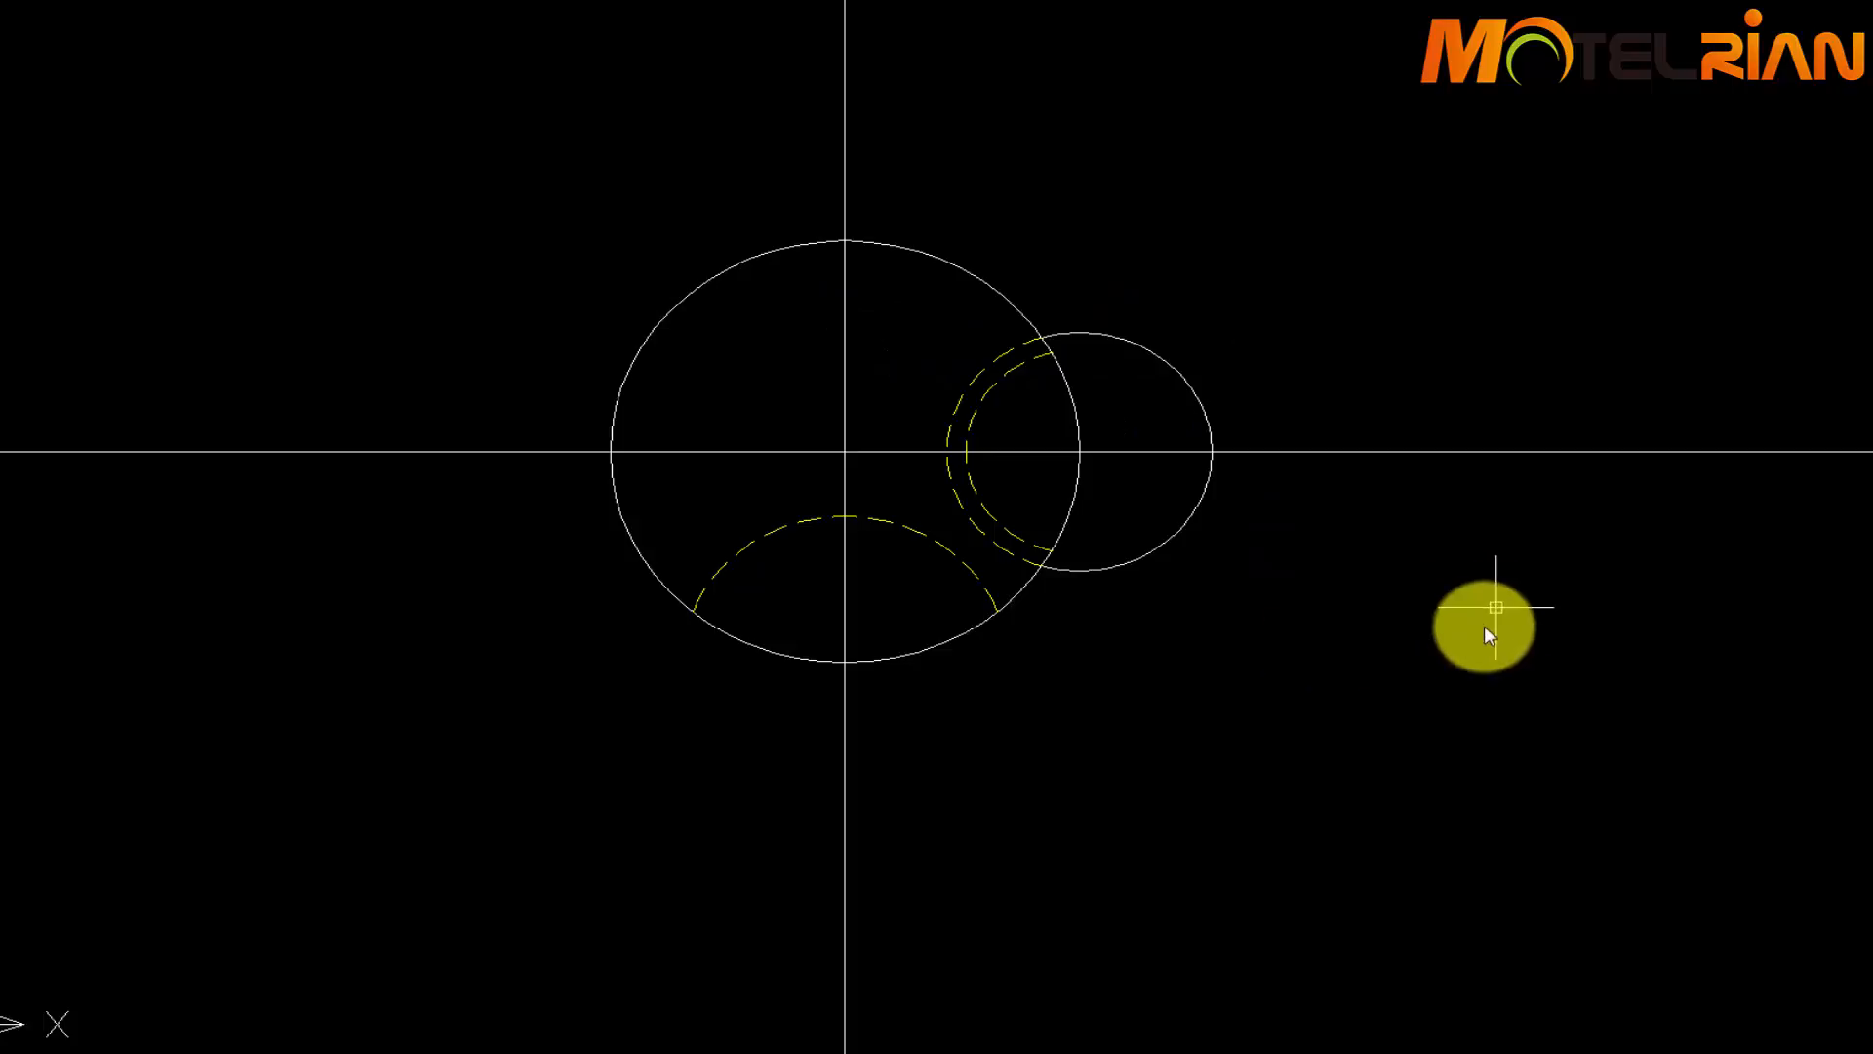
scroll(1179, 458, down, 2)
middle_drag(1346, 547, 1142, 531)
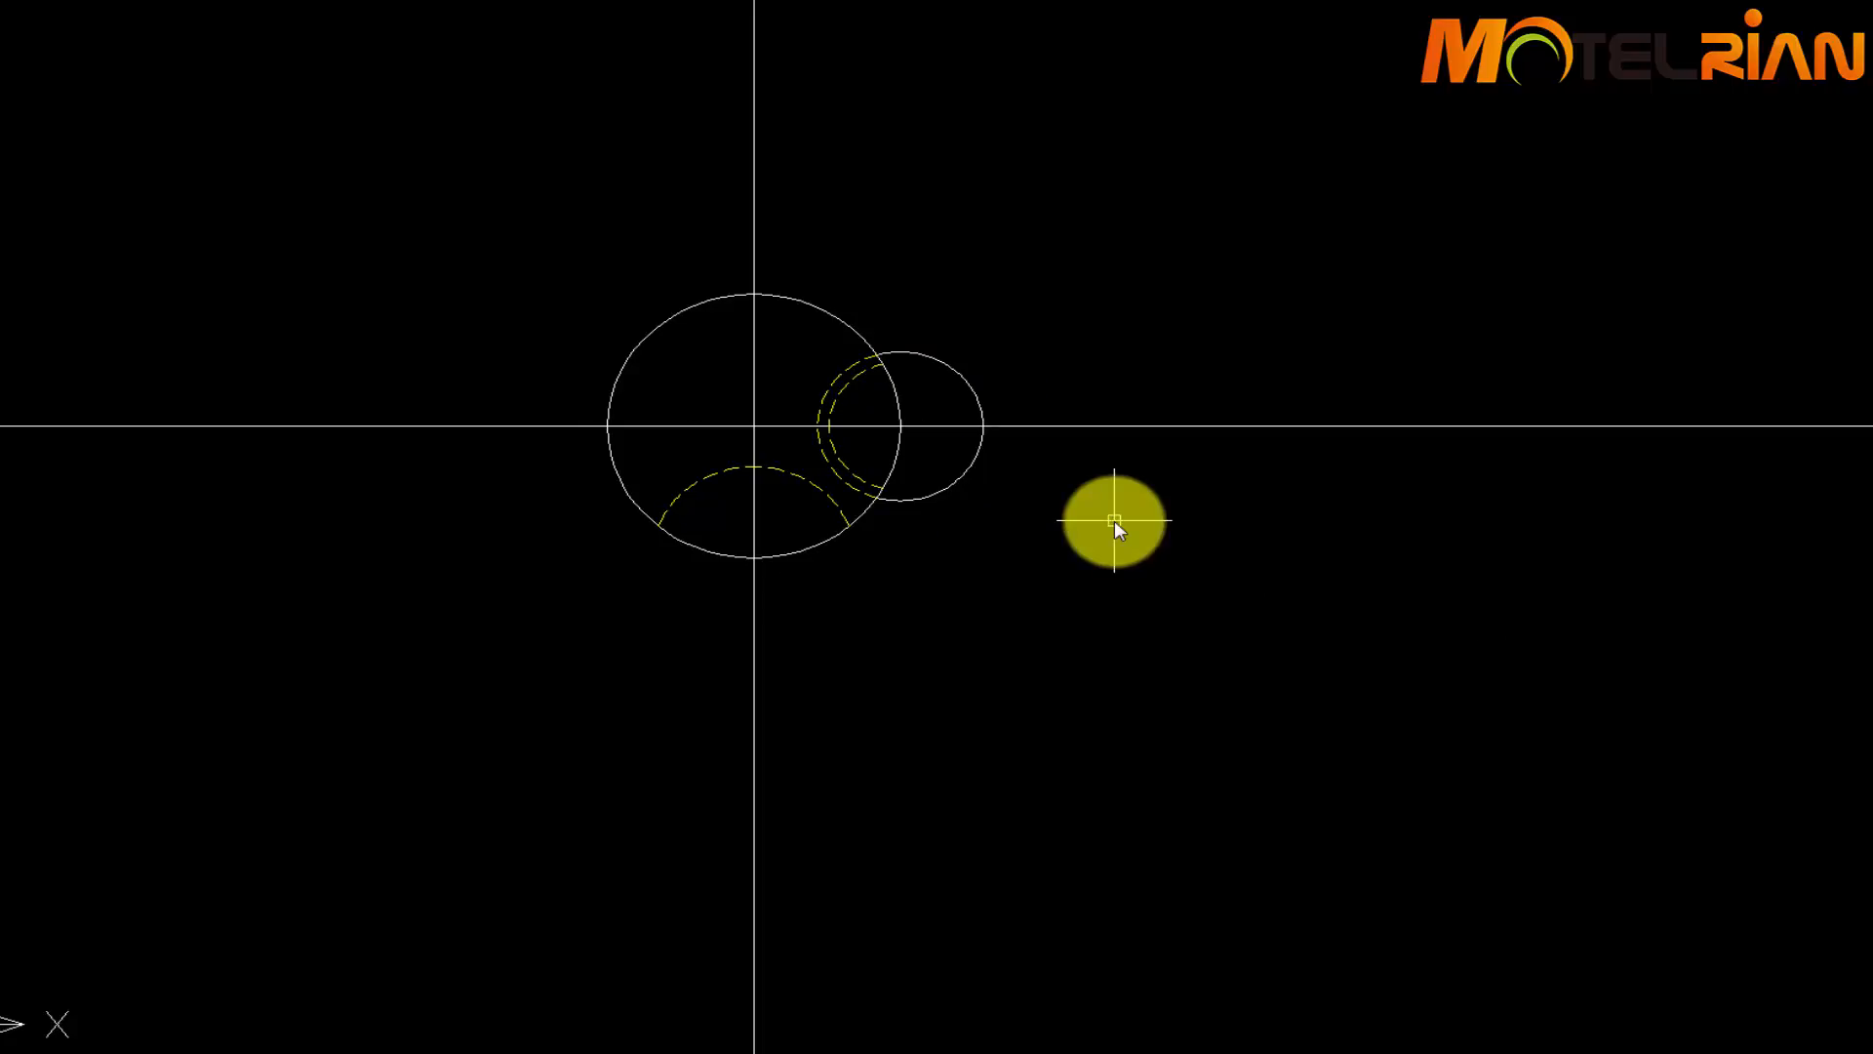
scroll(1114, 519, up, 2)
middle_drag(1025, 510, 1298, 523)
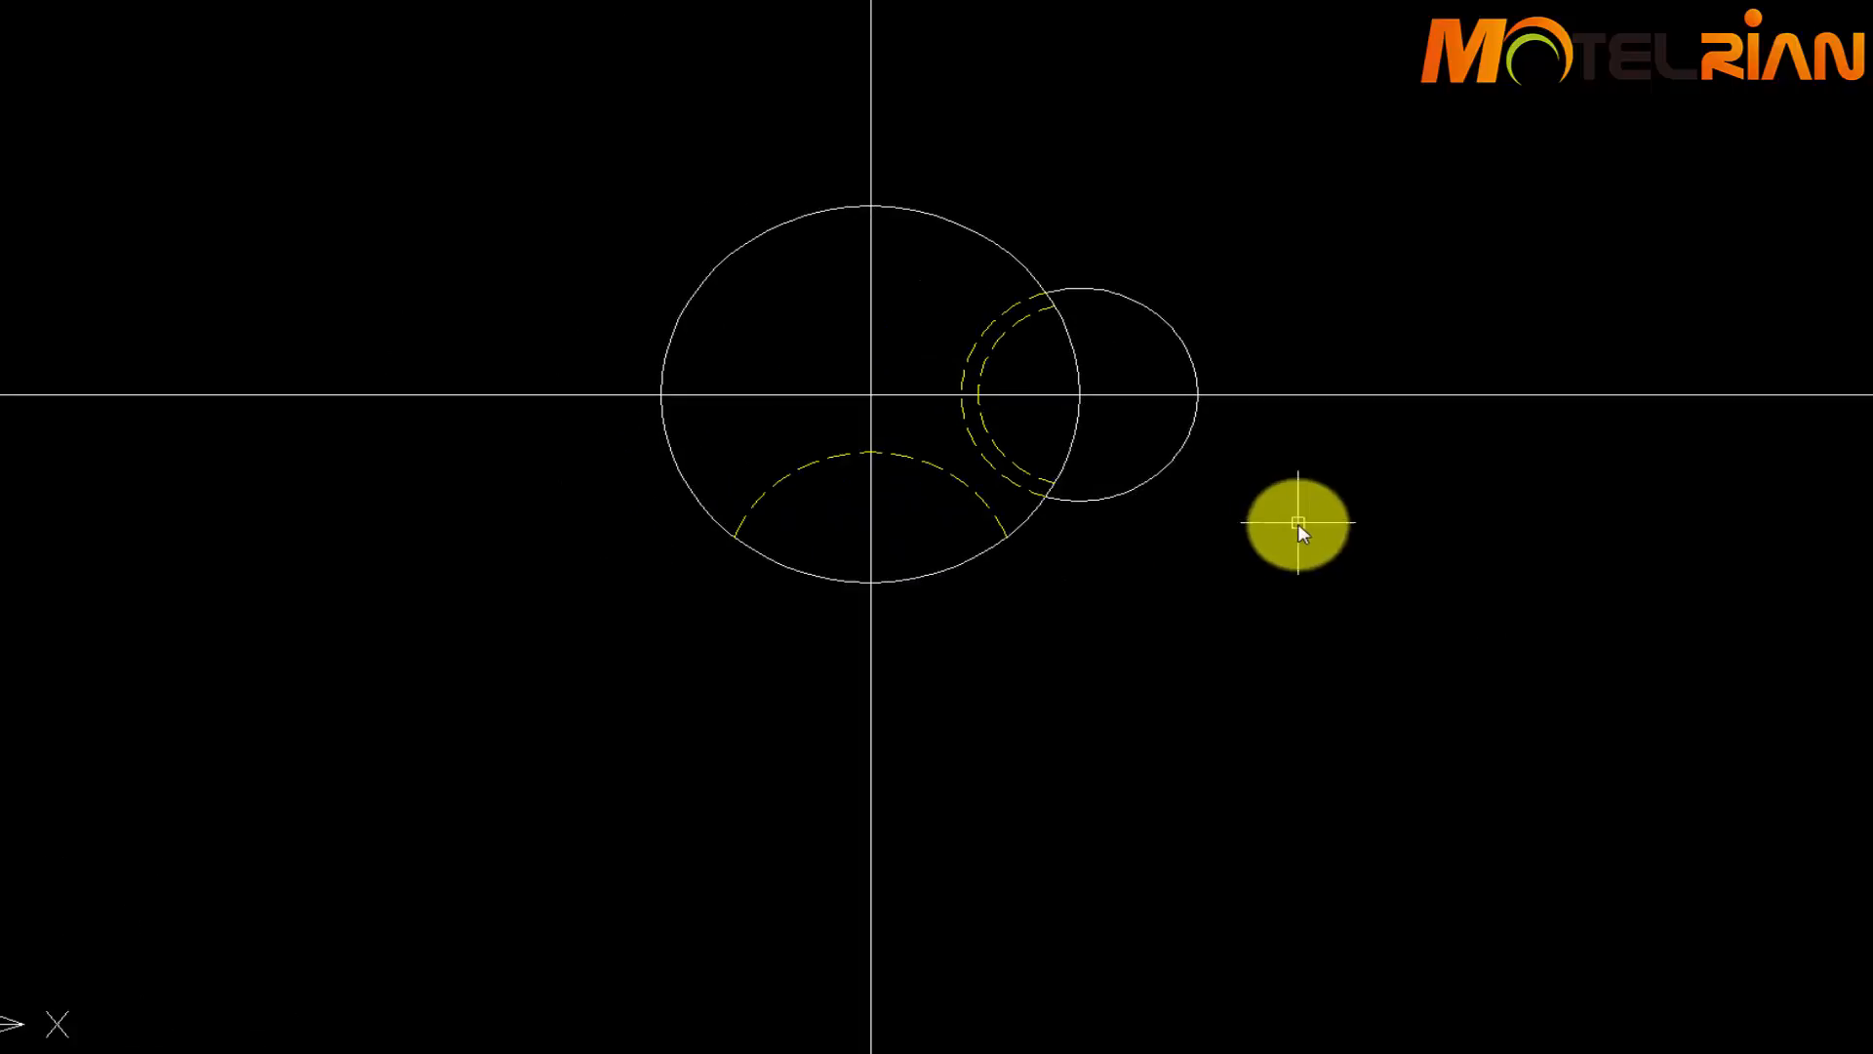
scroll(1222, 523, down, 2)
scroll(1222, 523, up, 2)
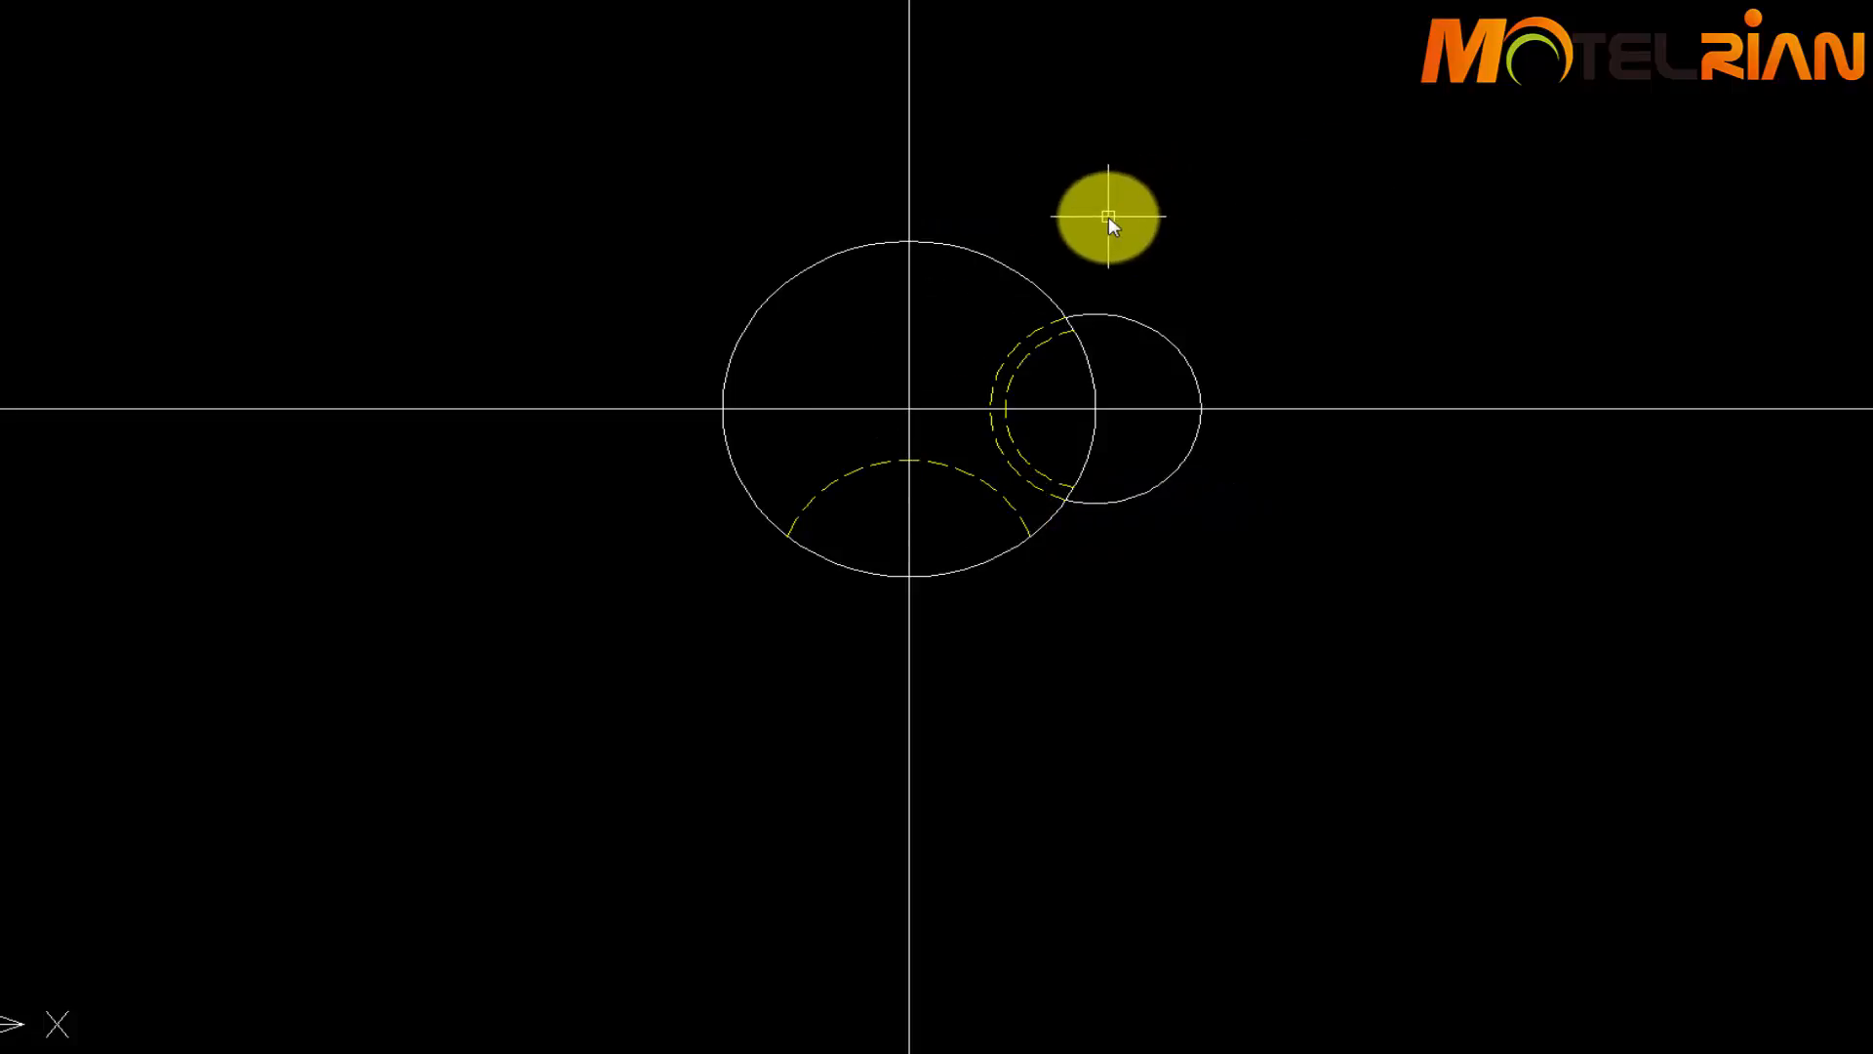
text(l)
key(Return)
click(1253, 366)
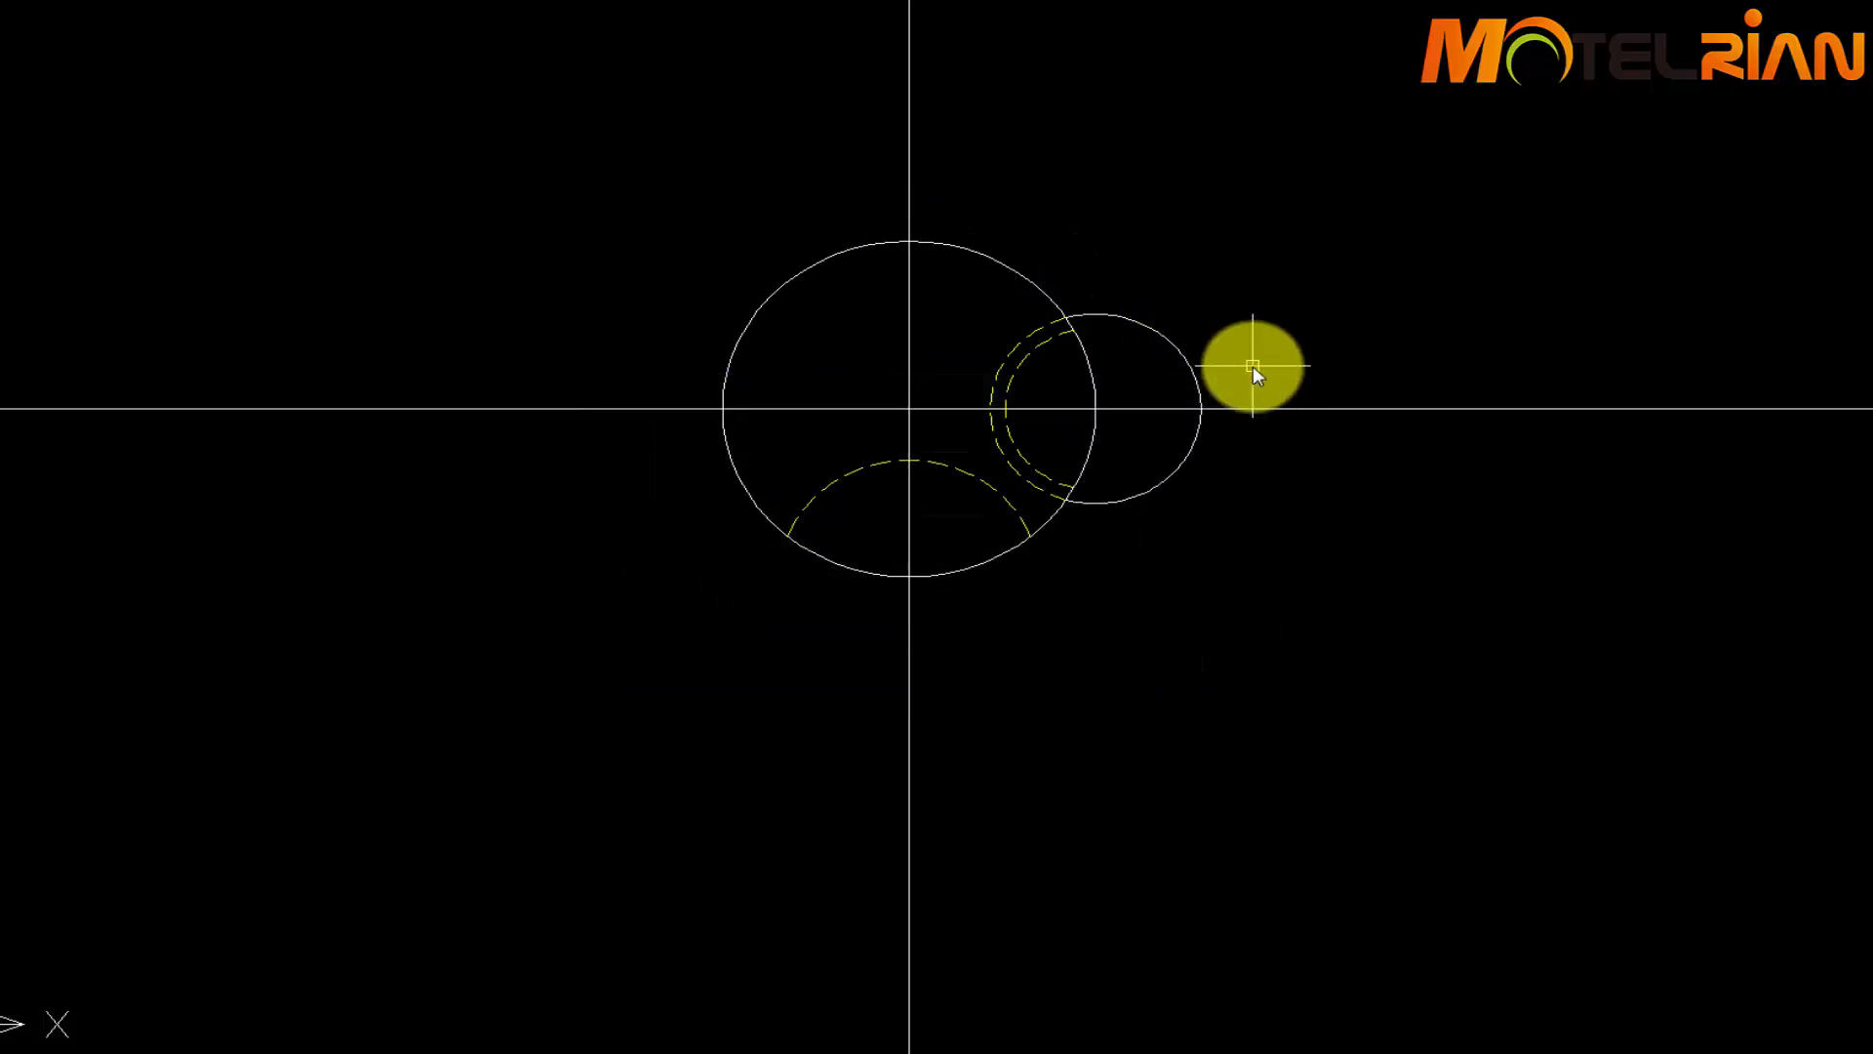
Draw a horizontal line from the top of the large circle rightward past the smaller circle
text(l)
key(Return)
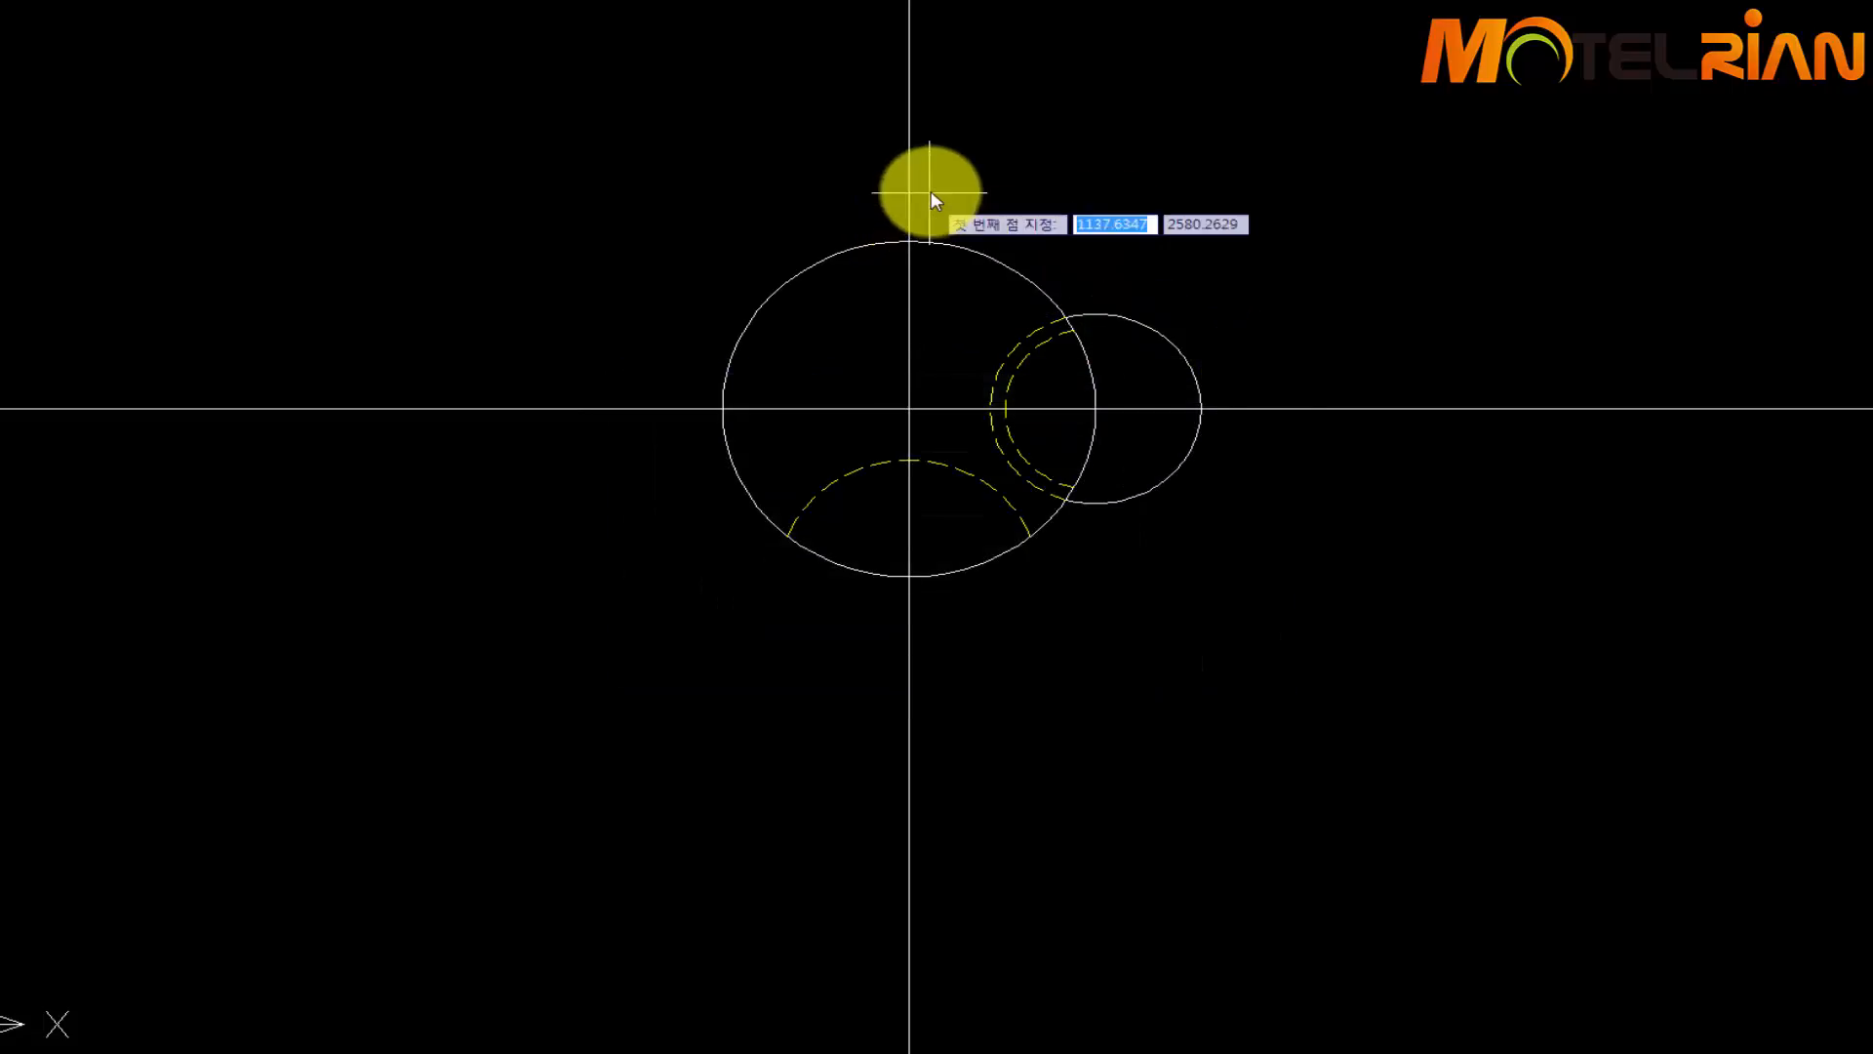
click(907, 241)
click(1441, 277)
key(Return)
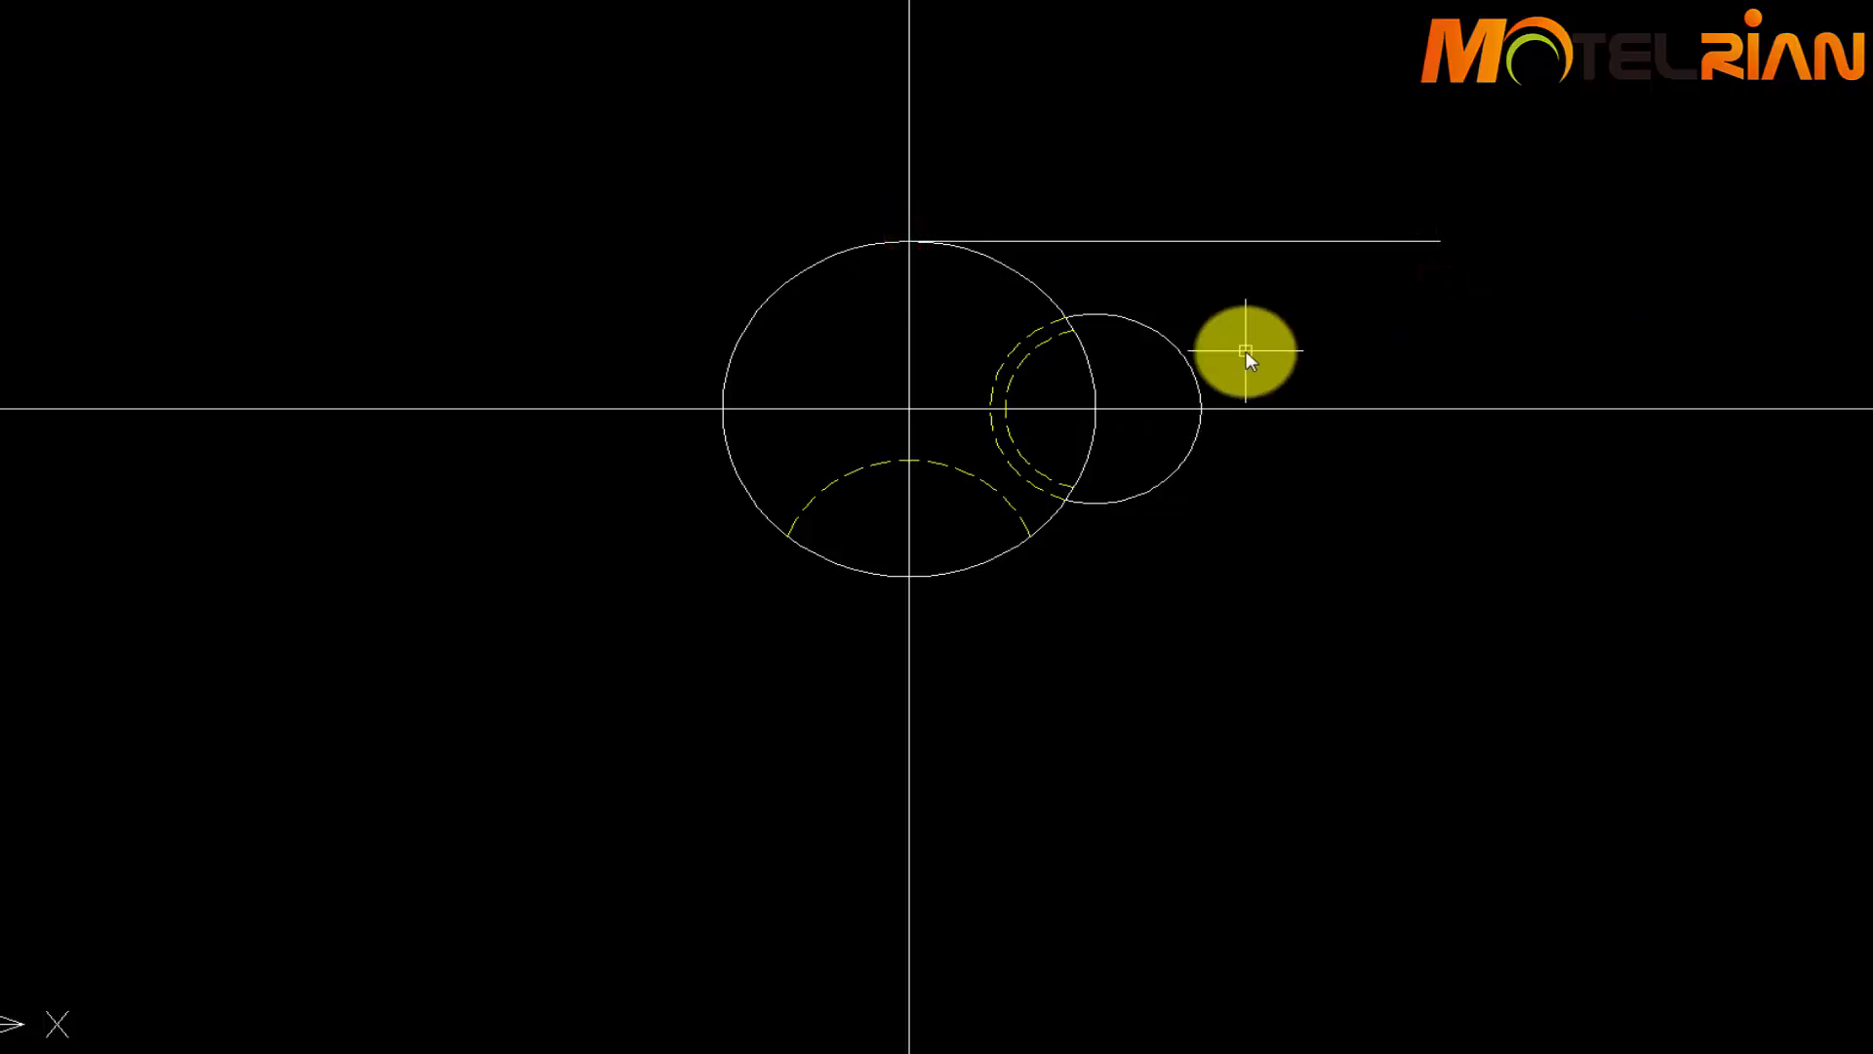
Offset the horizontal line at the top of the large circle downward by 52
text(o)
key(Return)
text(52)
key(Return)
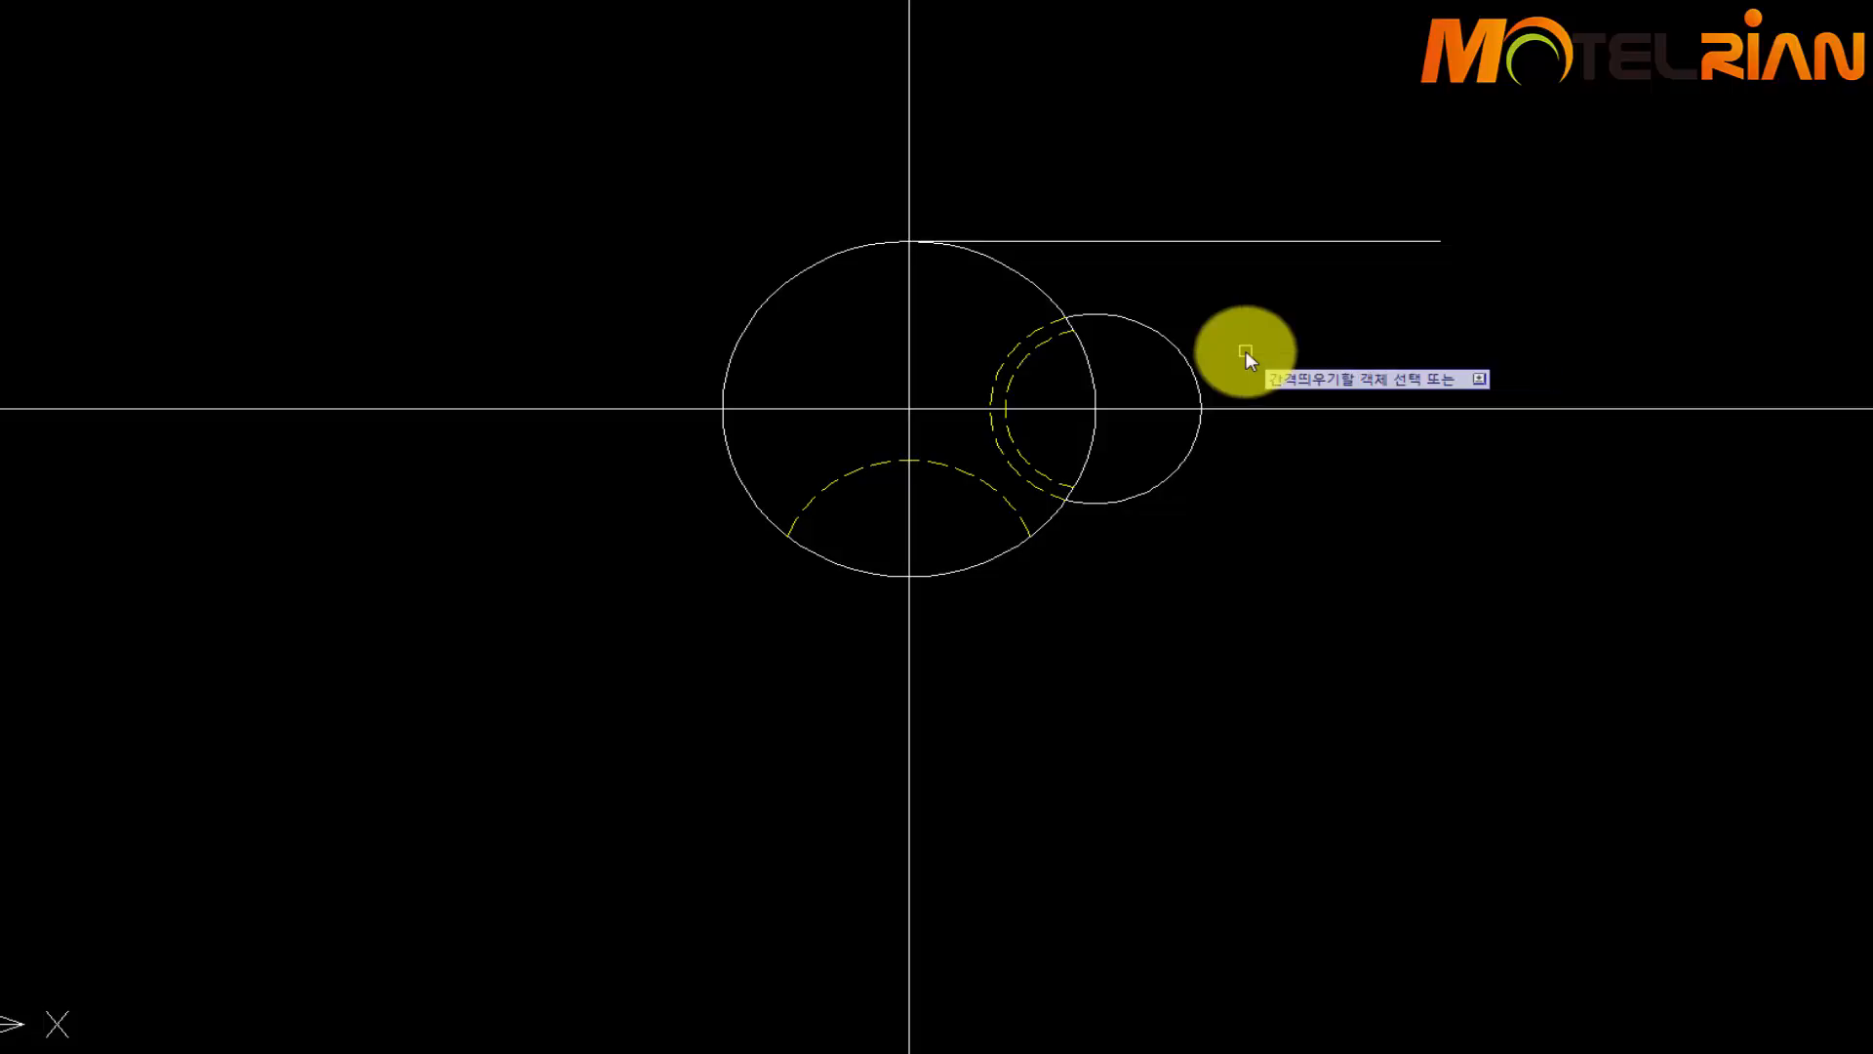
click(1210, 240)
click(1338, 348)
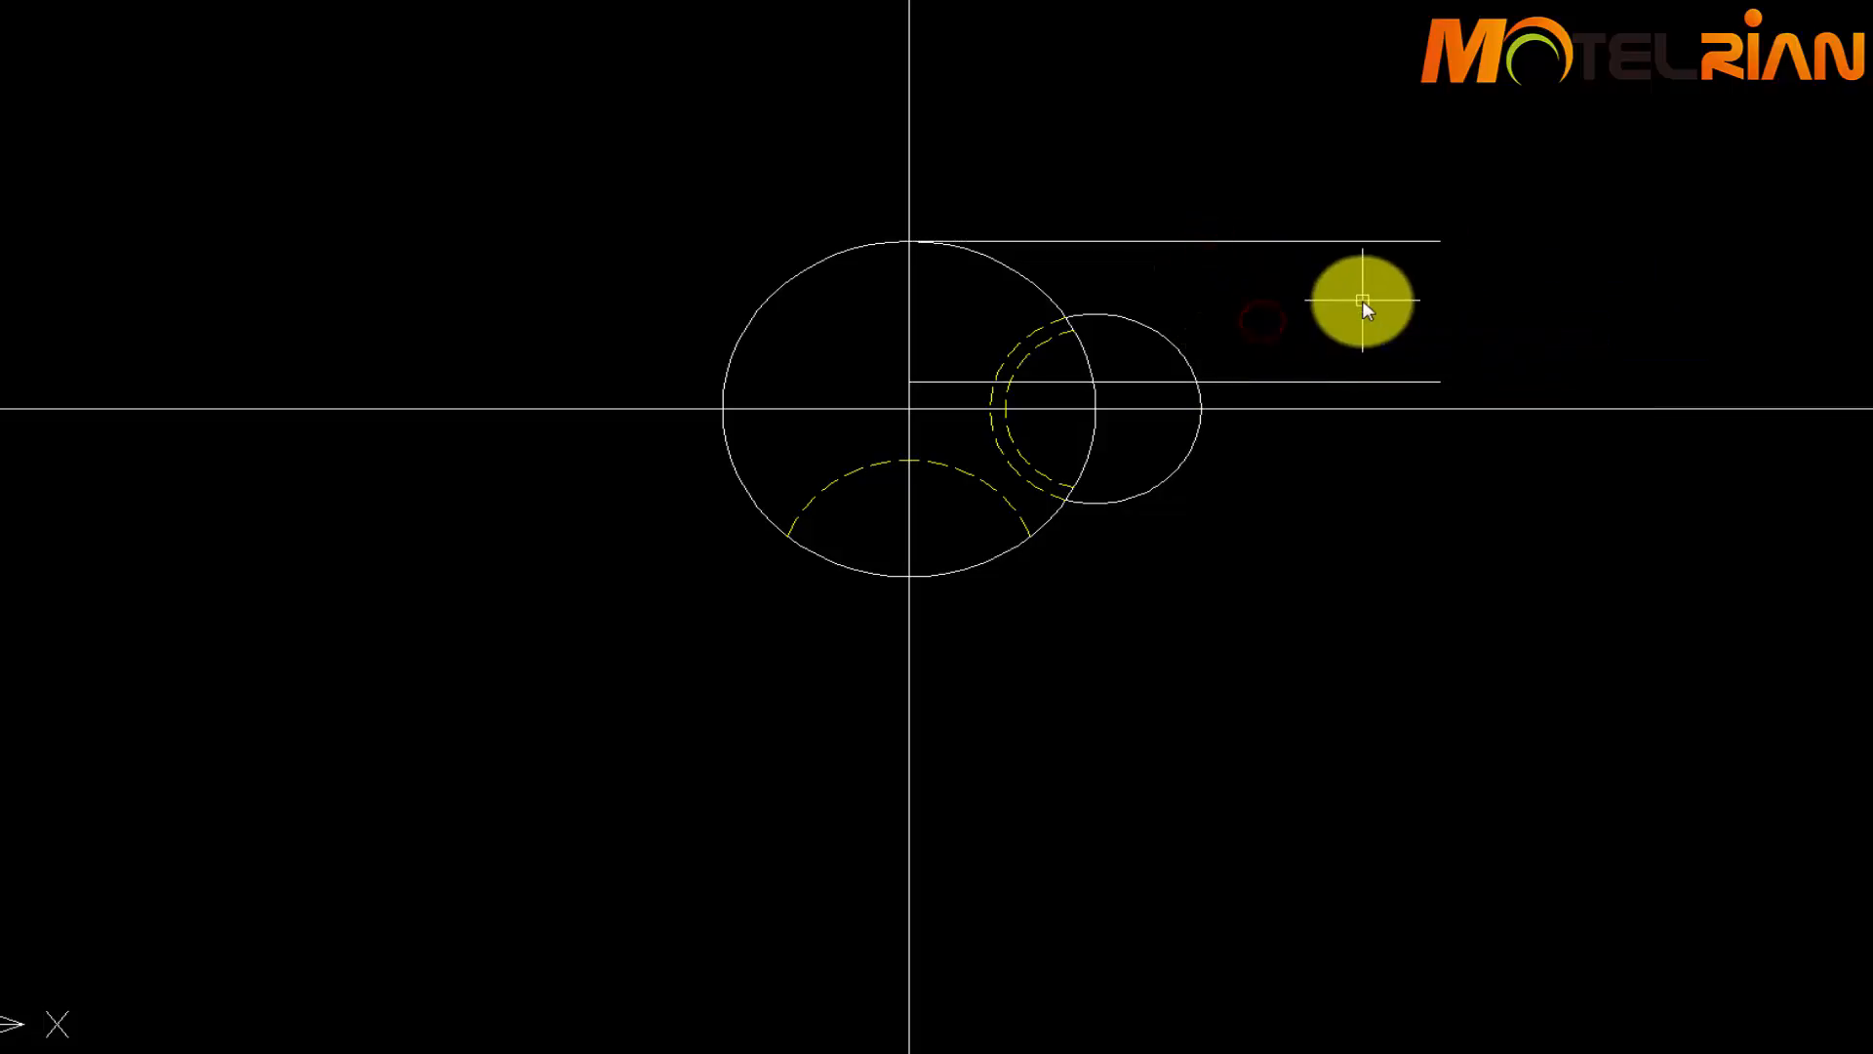
key(Return)
Offset the same top horizontal line downward by 75
key(Return)
text(76)
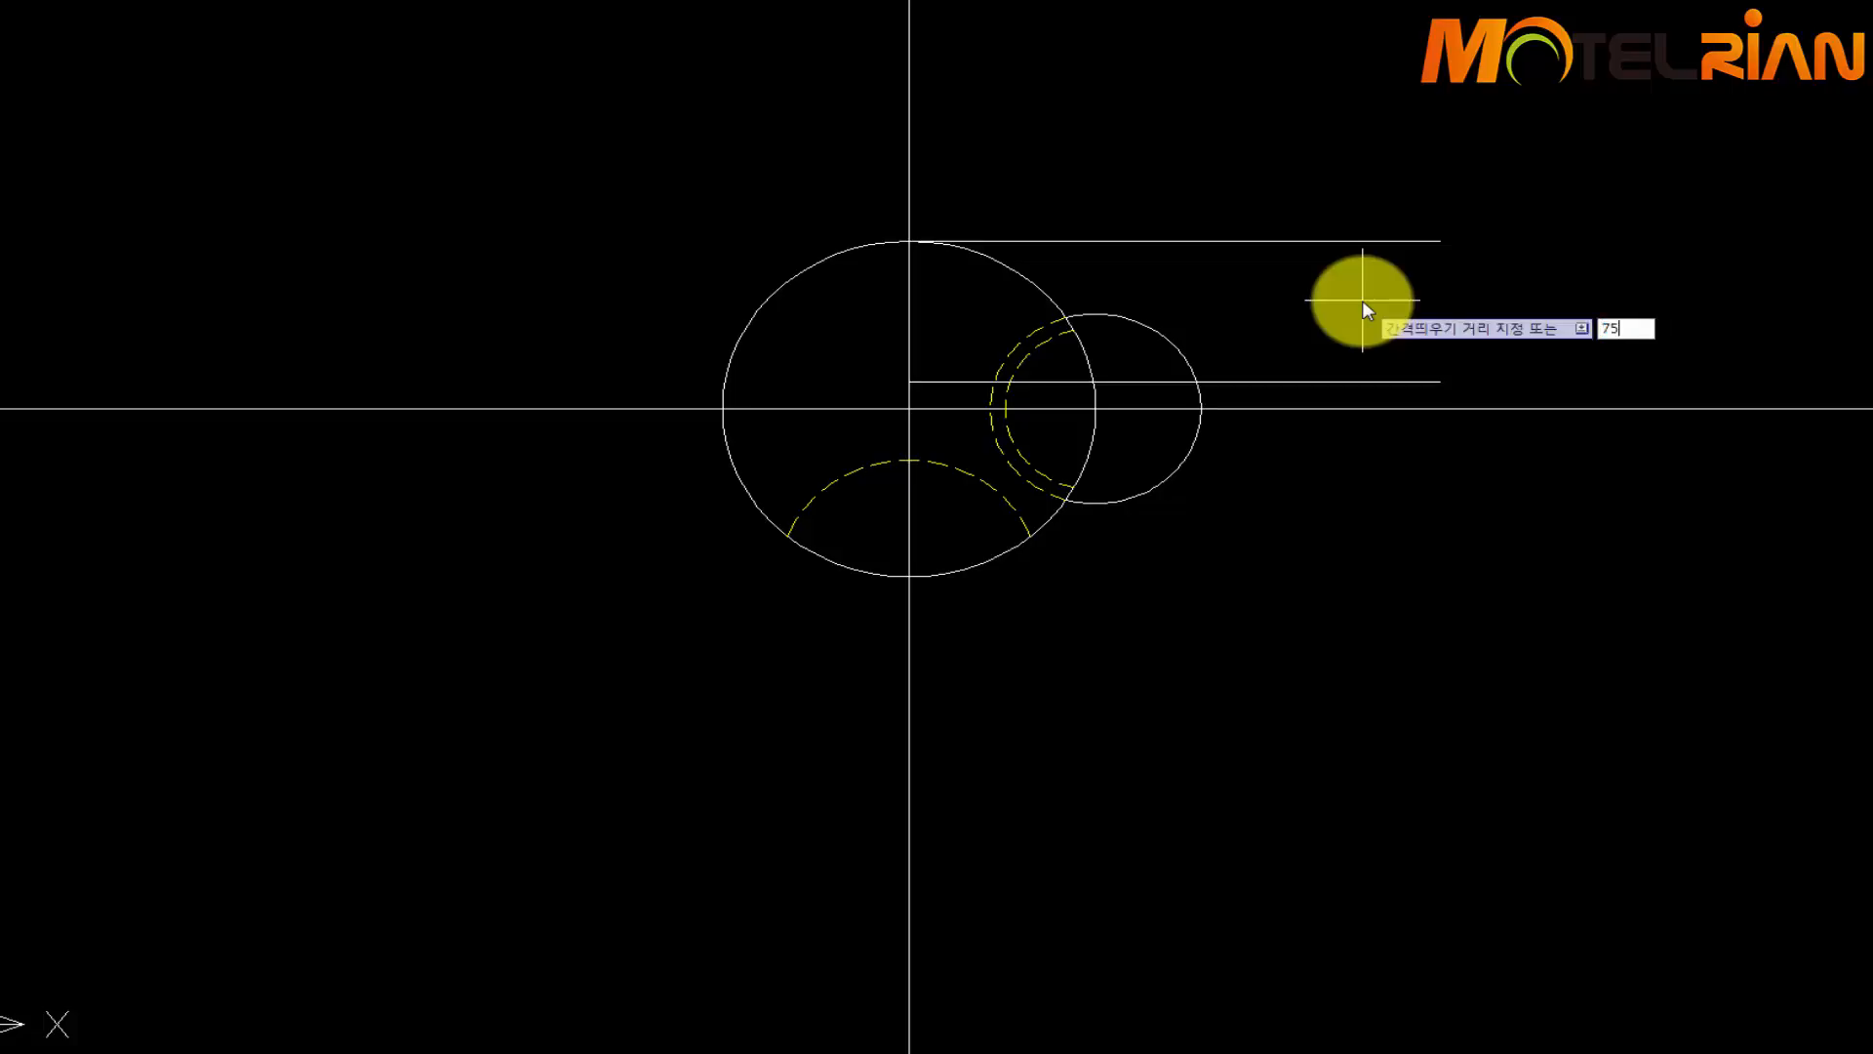
key(Return)
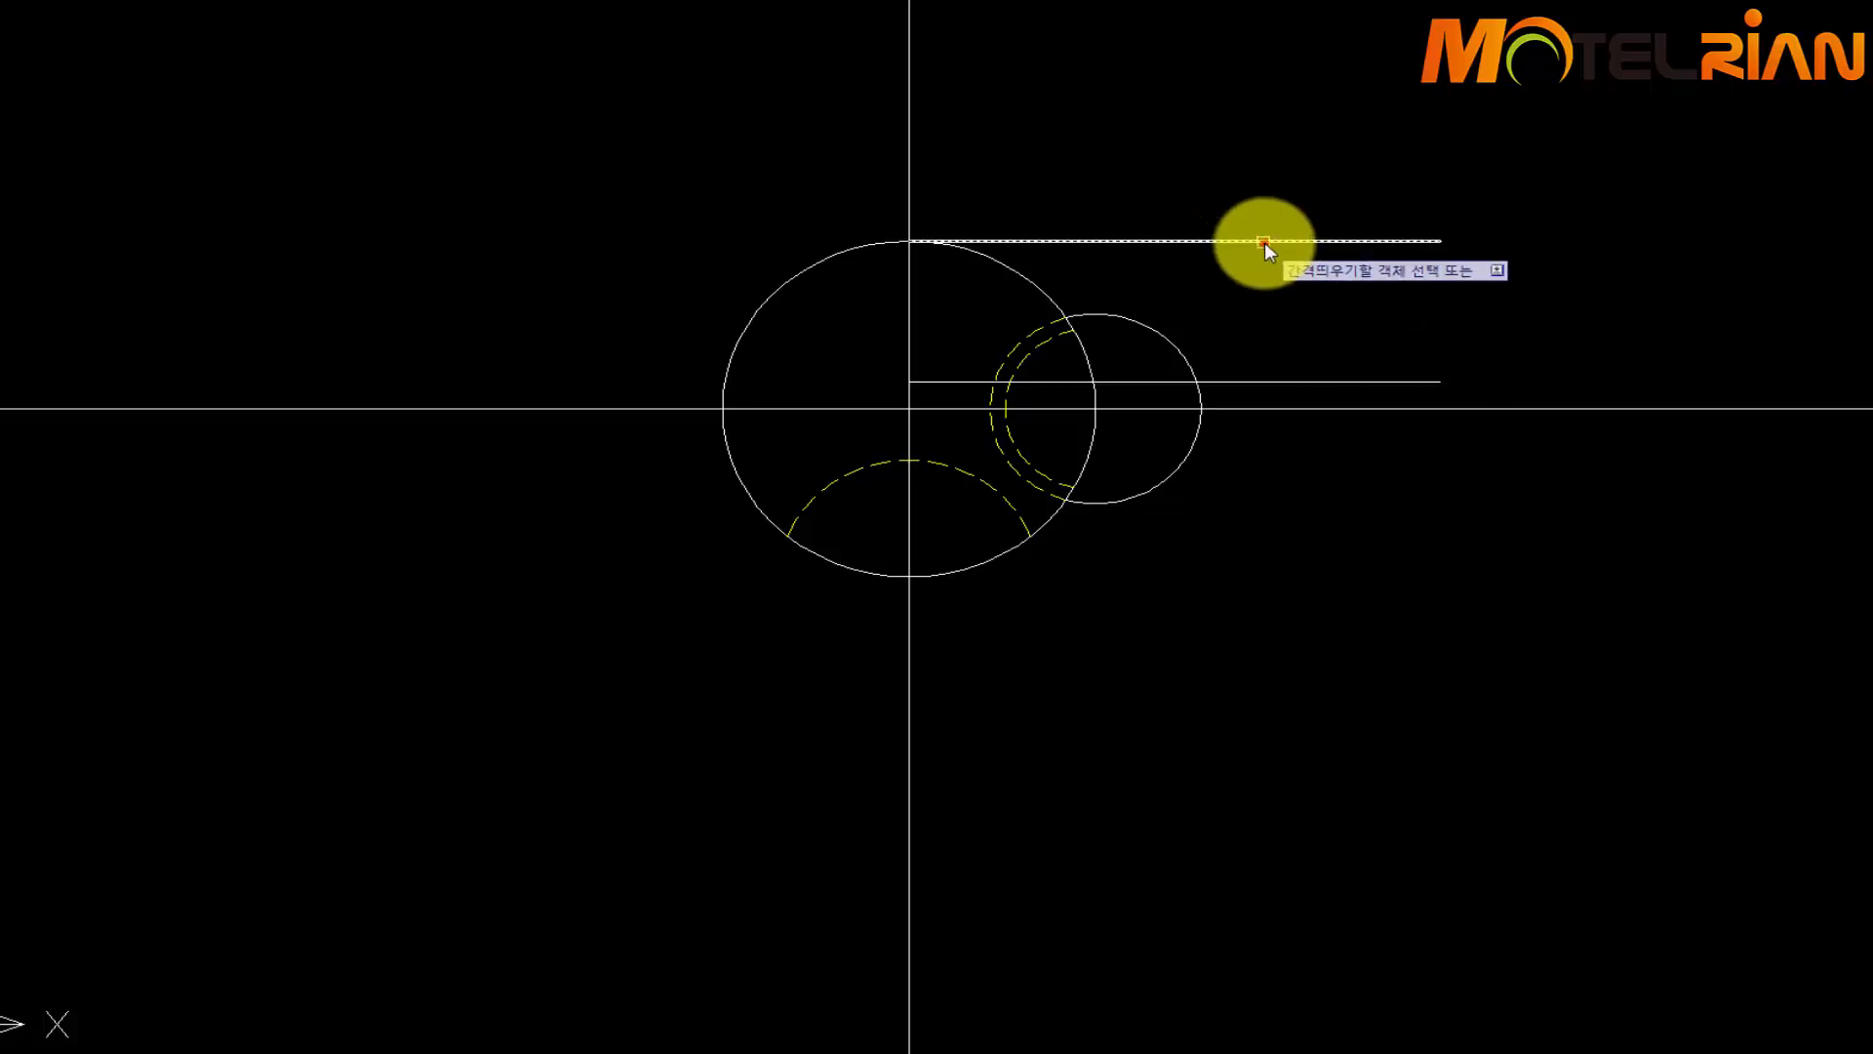
click(1262, 240)
click(1351, 595)
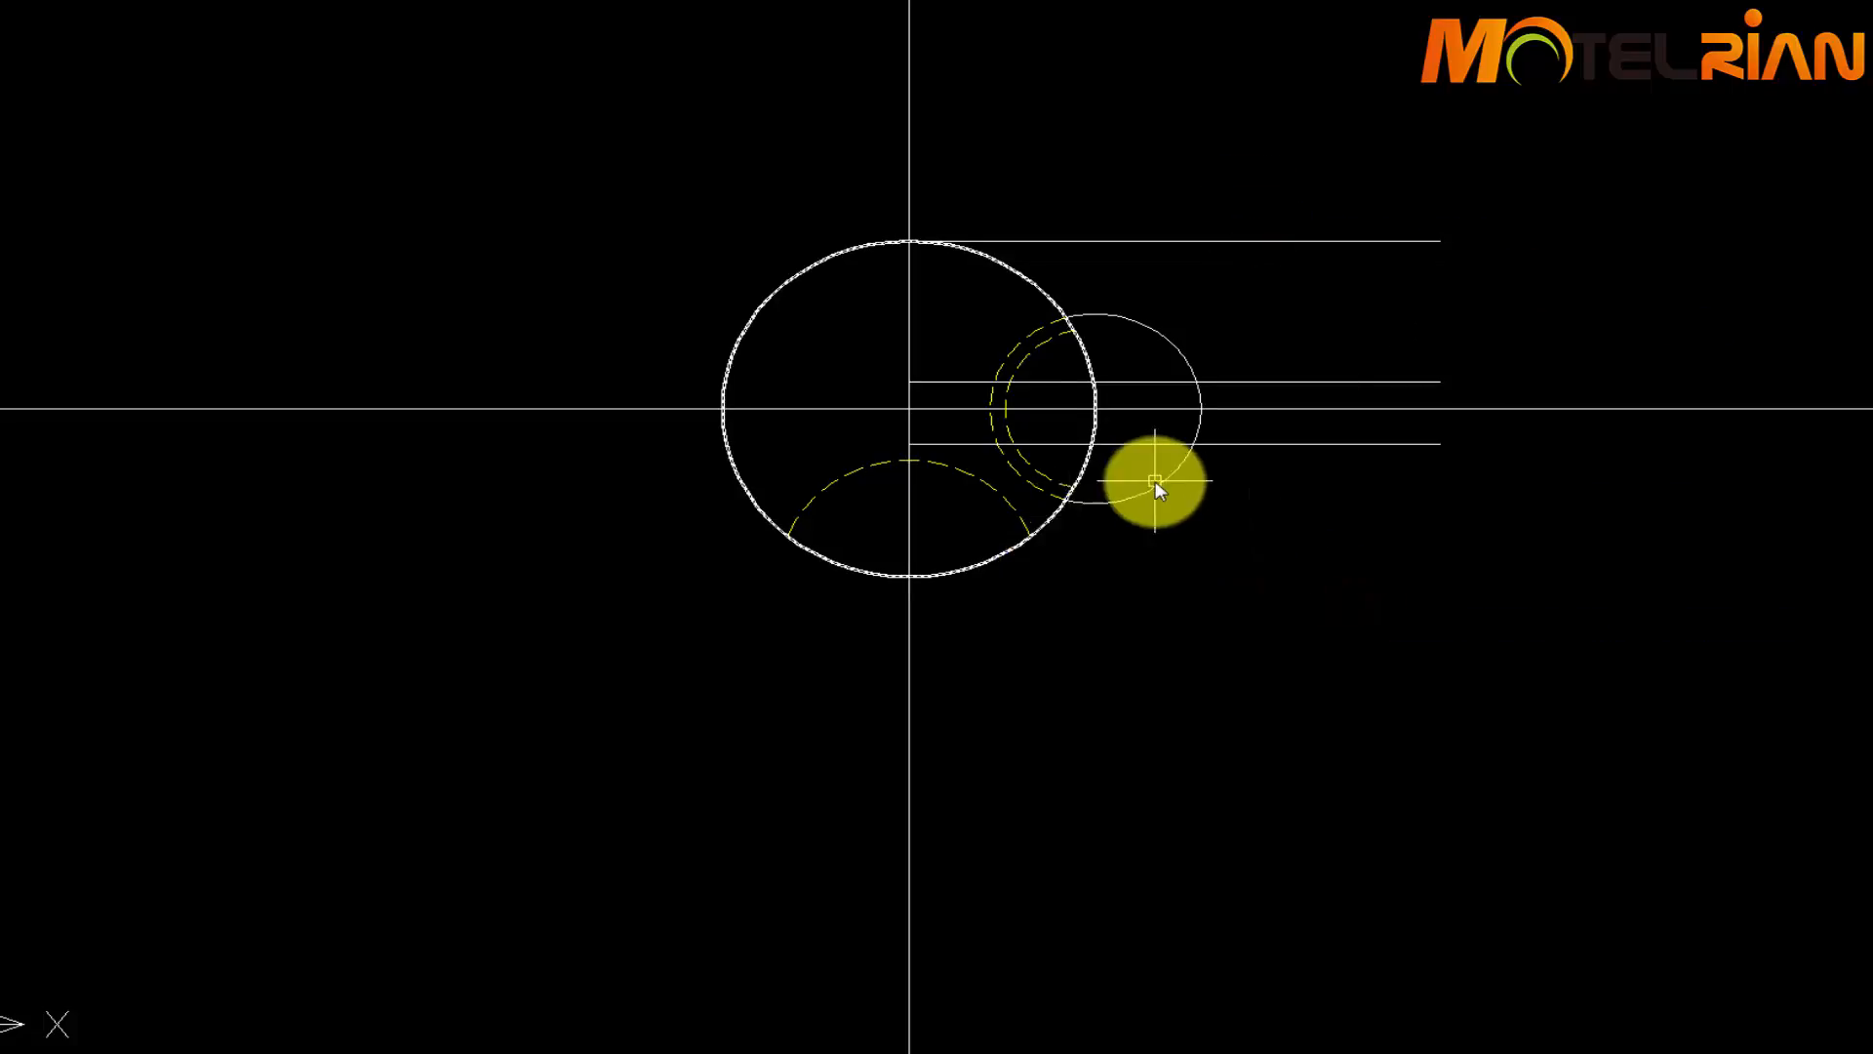
Extend the 75 offset line to the large circle's left side and trim its part outside the circle on the right
scroll(1154, 481, up, 4)
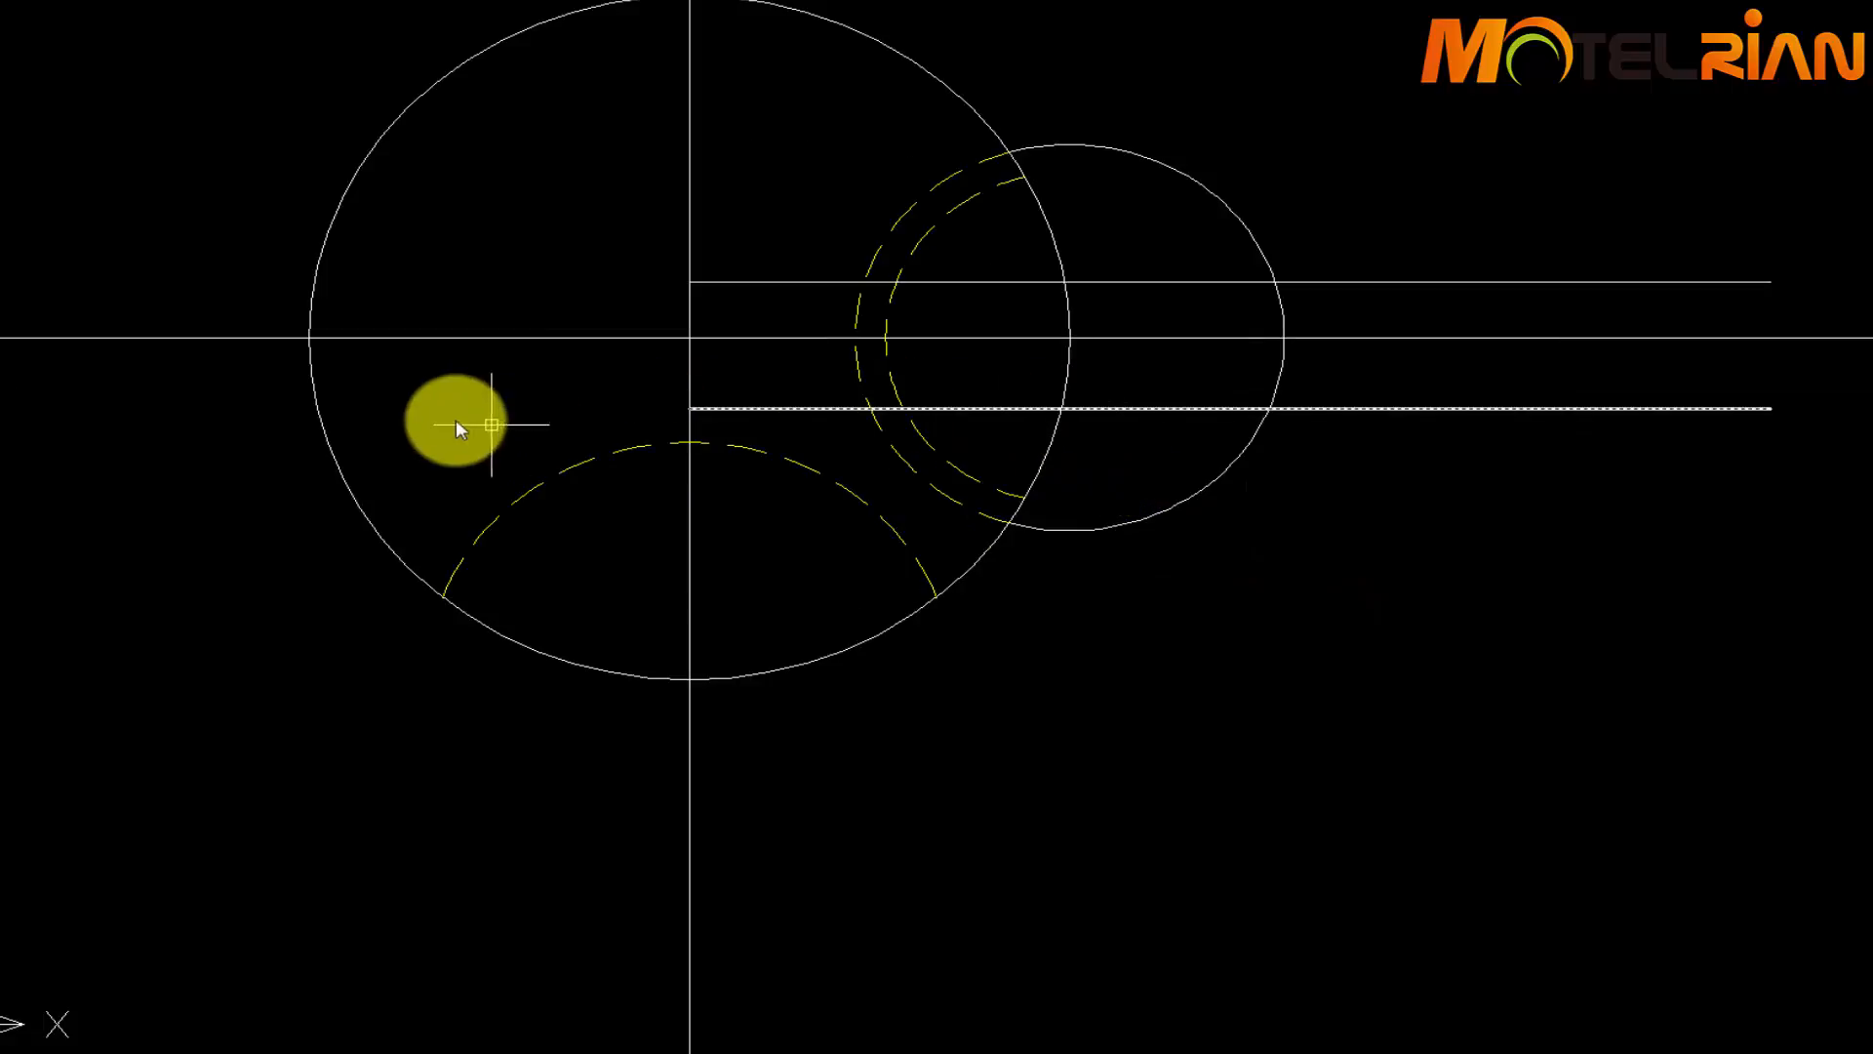
middle_drag(317, 412, 489, 412)
text(tr)
key(Return)
click(500, 444)
key(Return)
shift+click(929, 408)
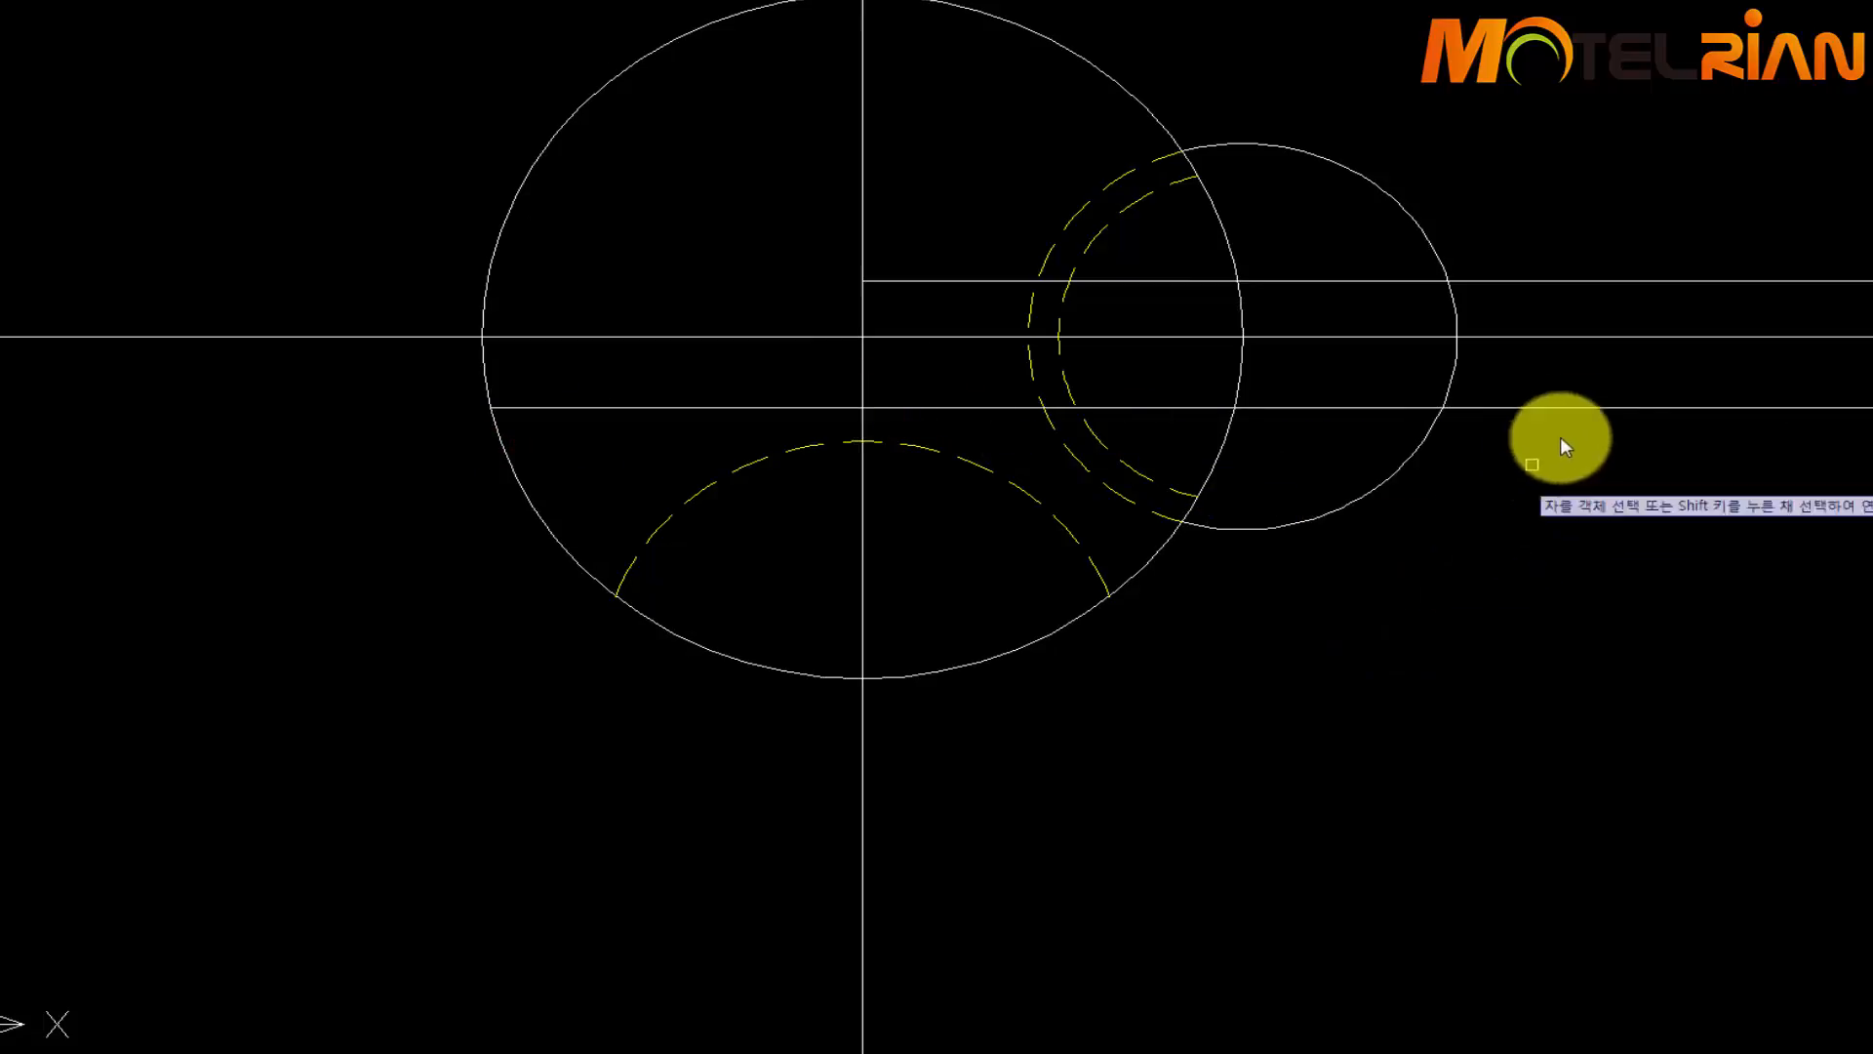
click(1584, 406)
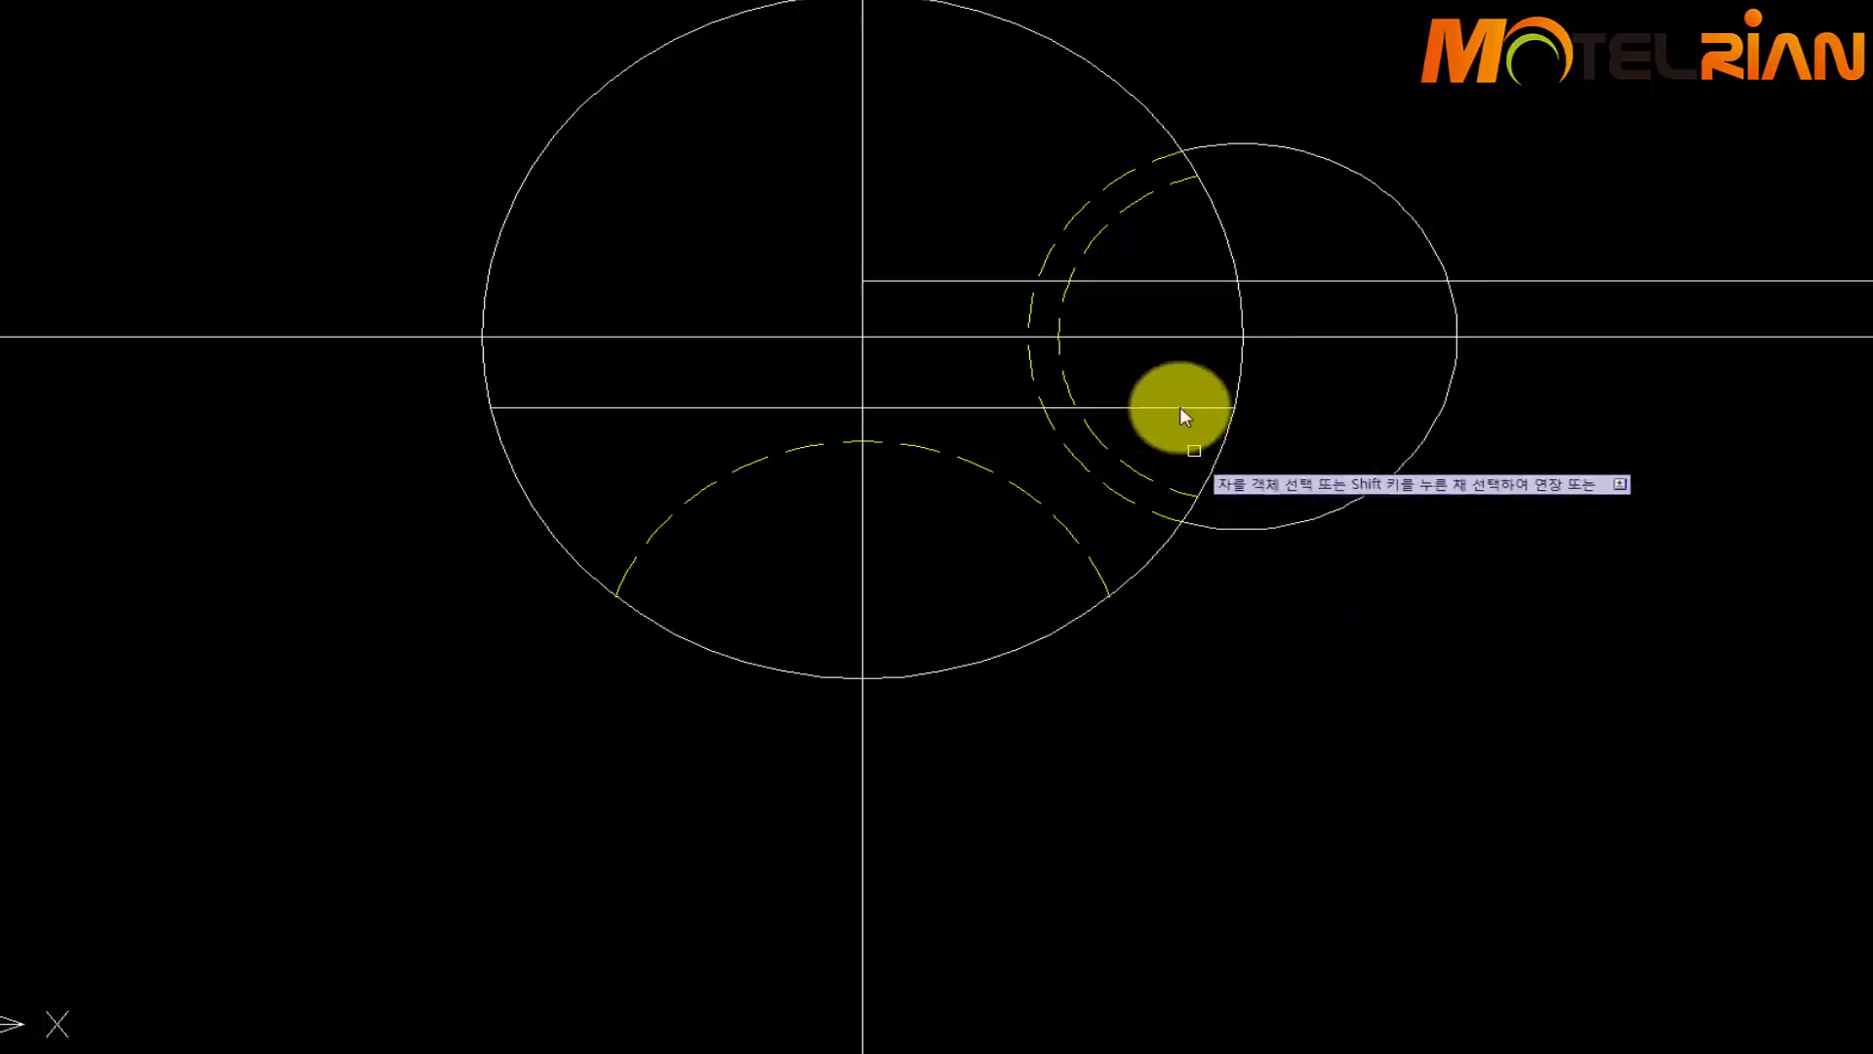
Rotate a copy of the vertical line by -52 degrees about the left end of the 52 offset line
middle_drag(949, 185, 953, 393)
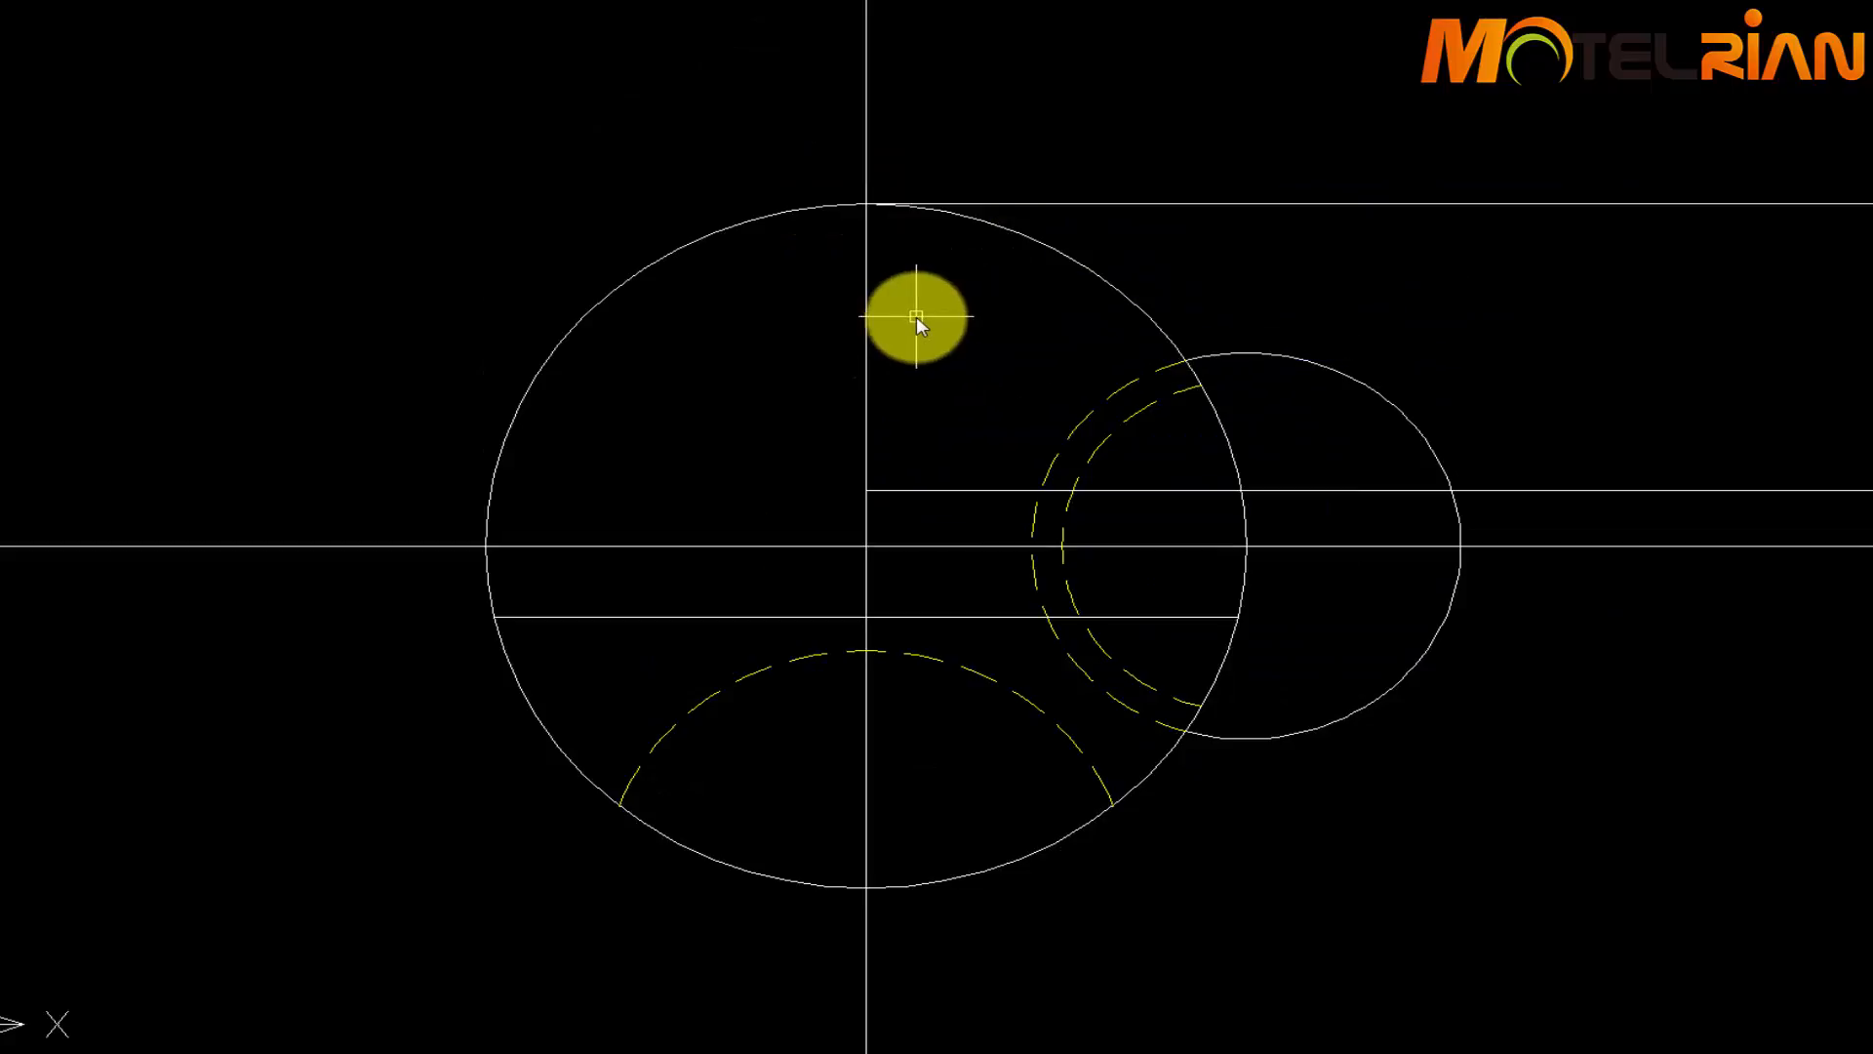
text(ro)
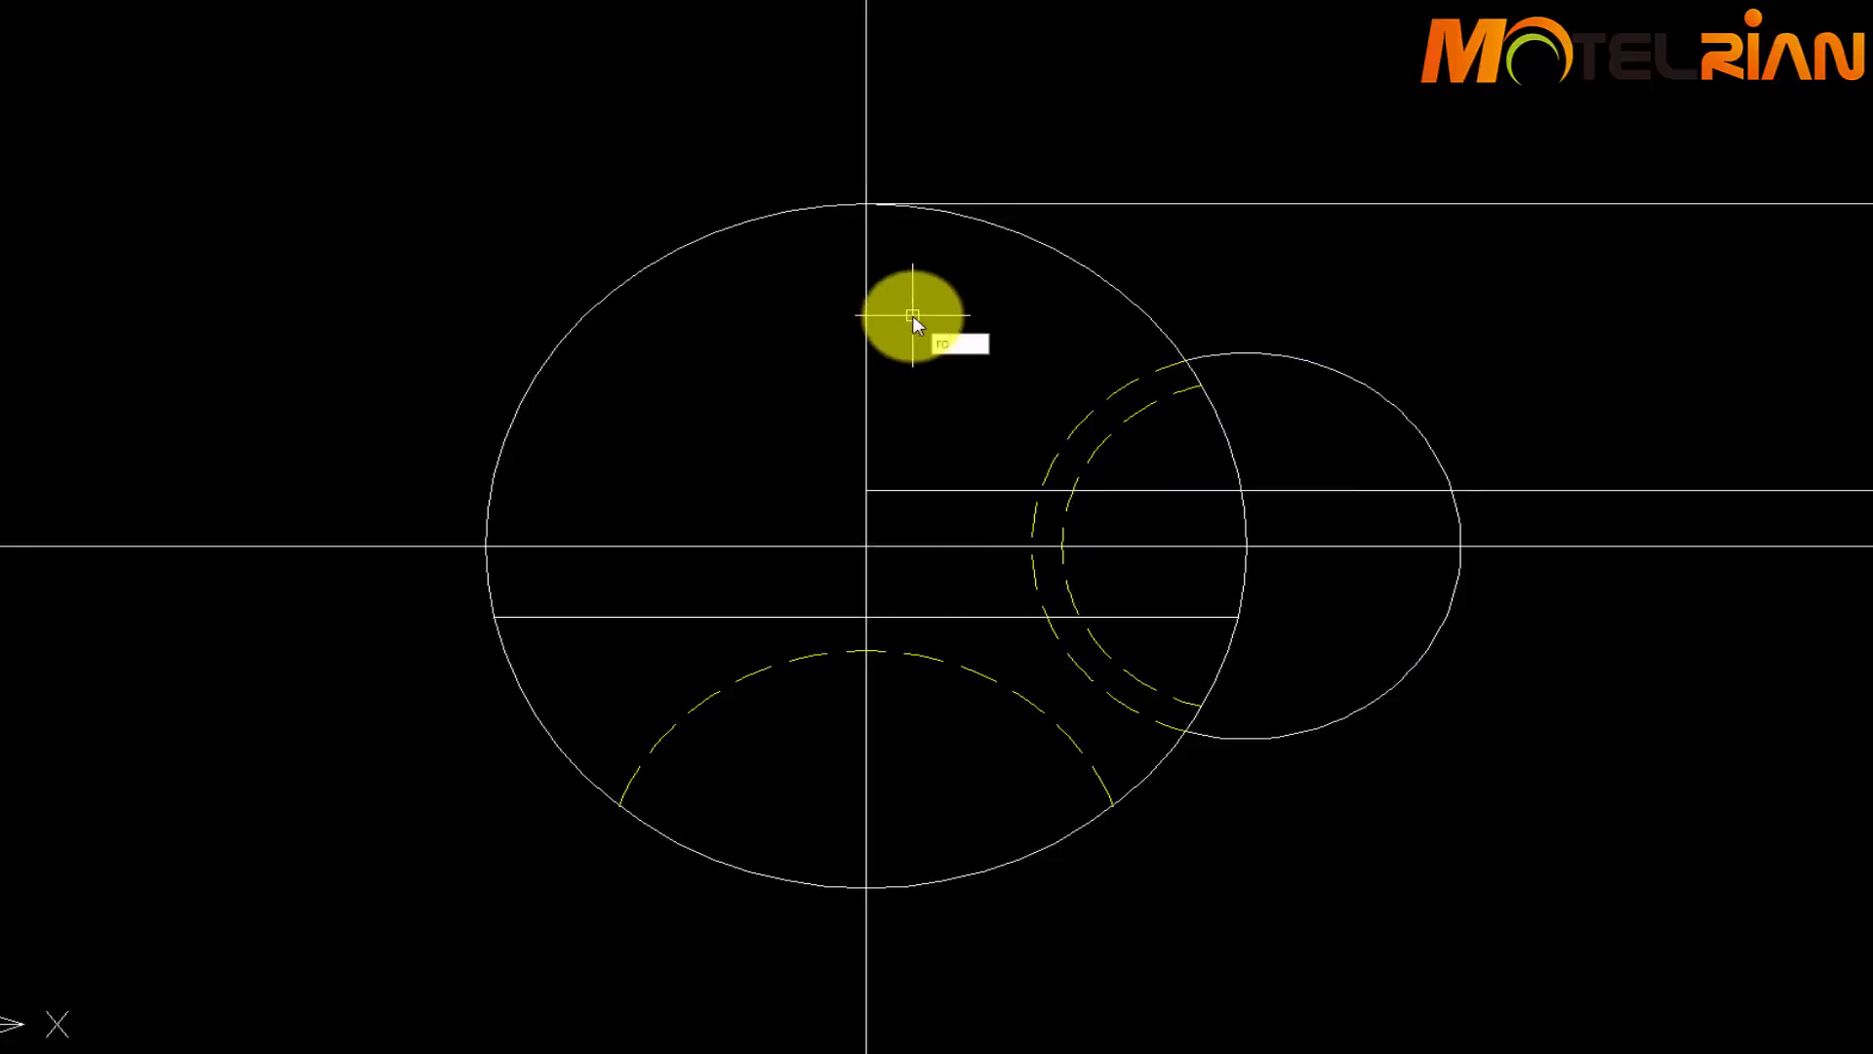
key(Return)
click(863, 349)
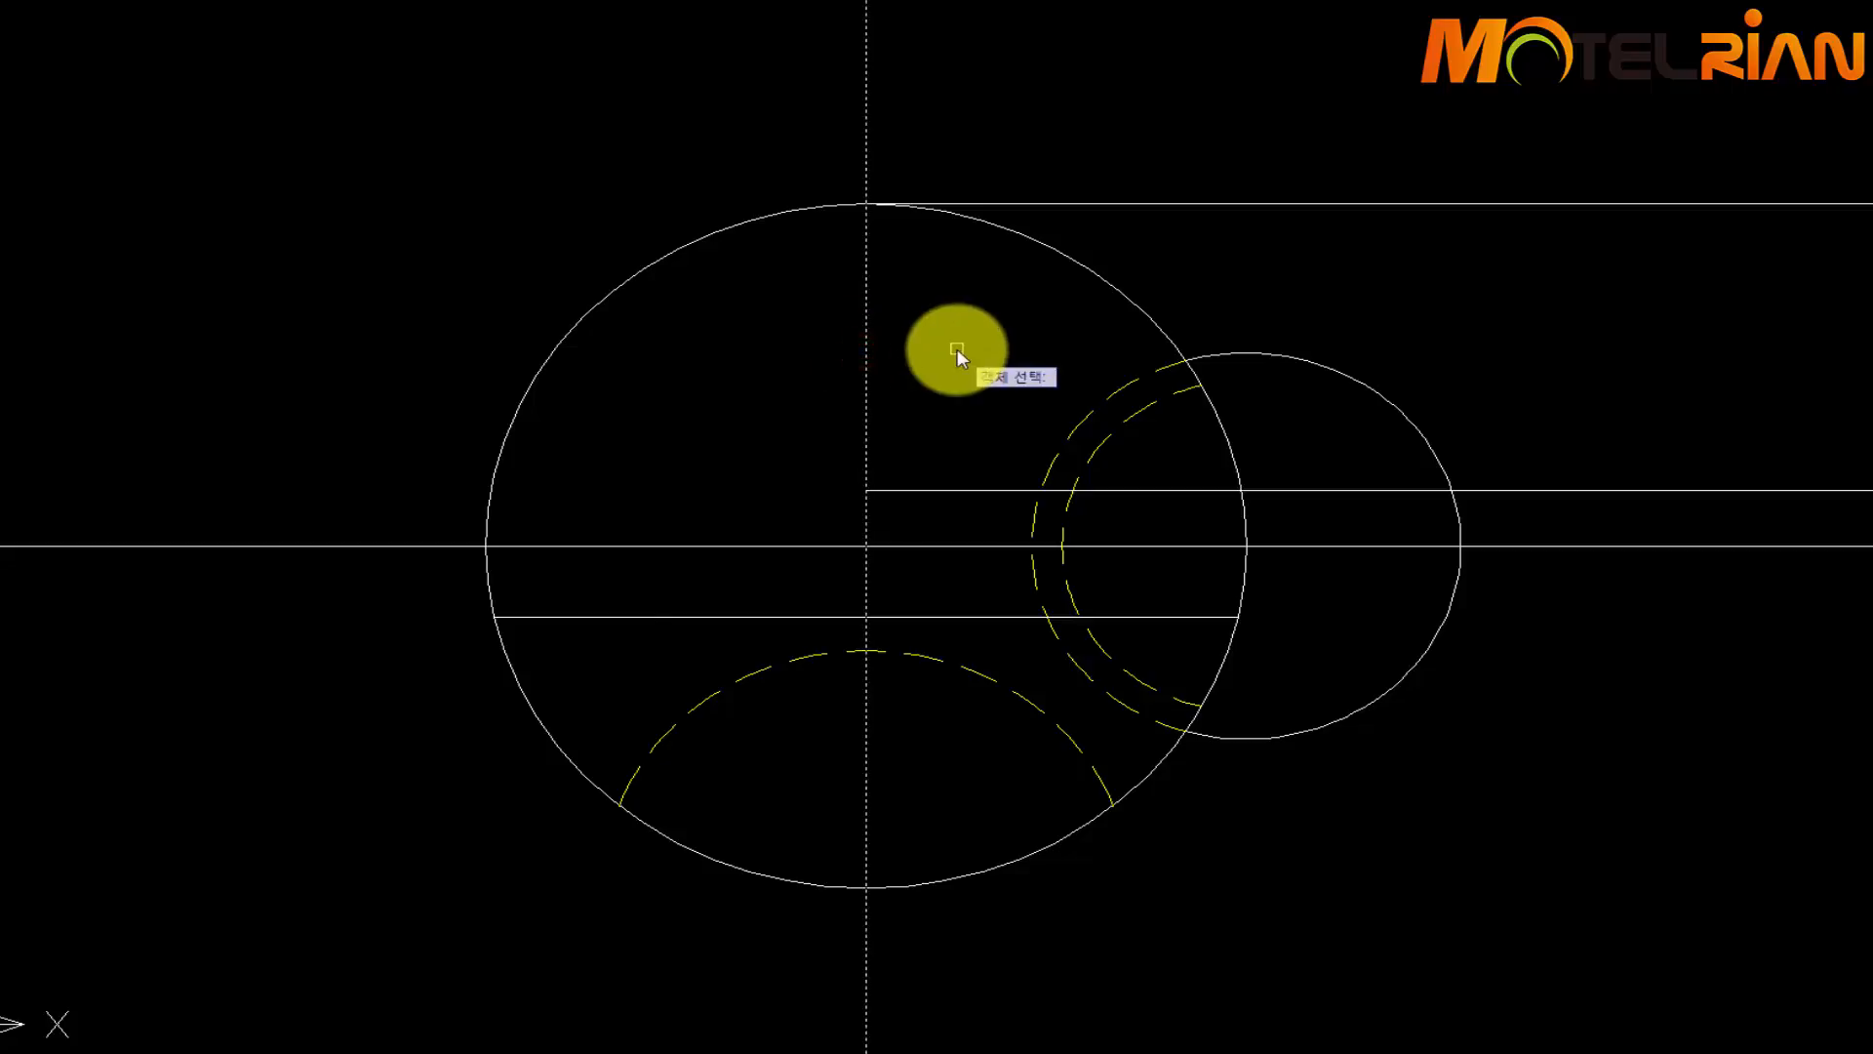
key(Return)
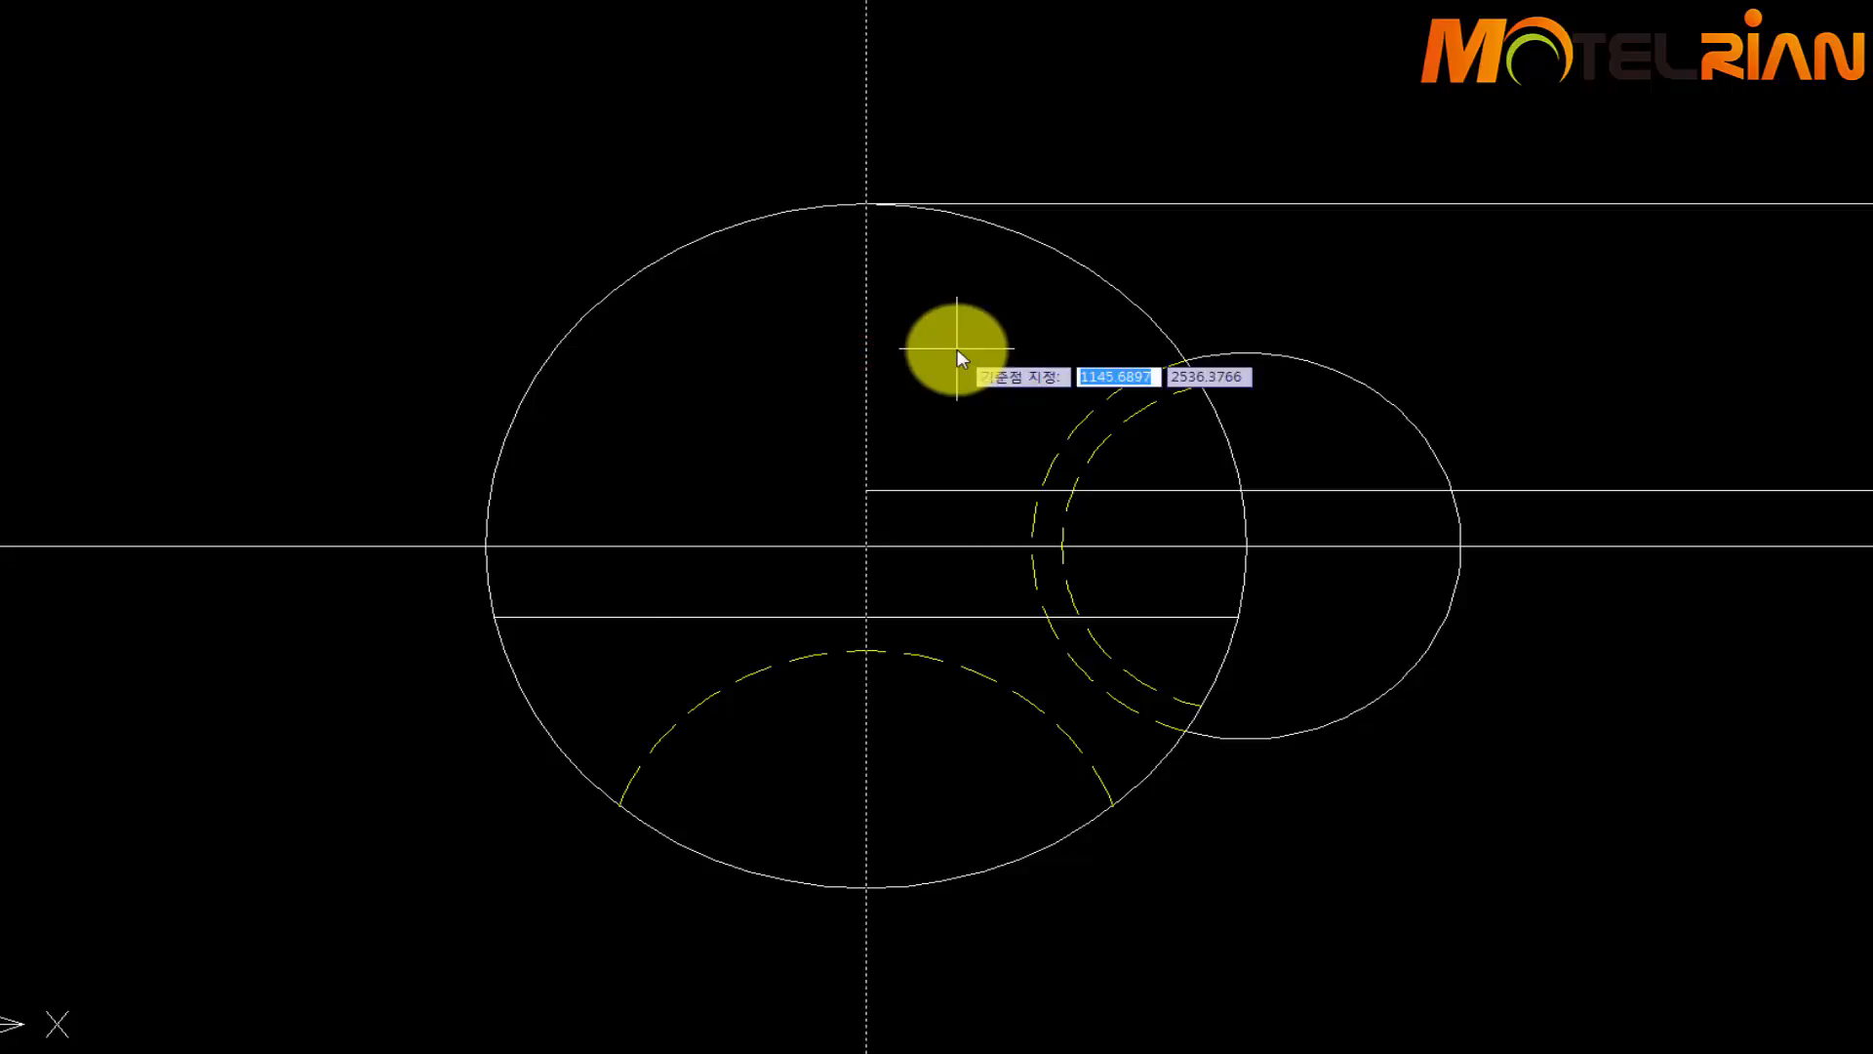
click(868, 486)
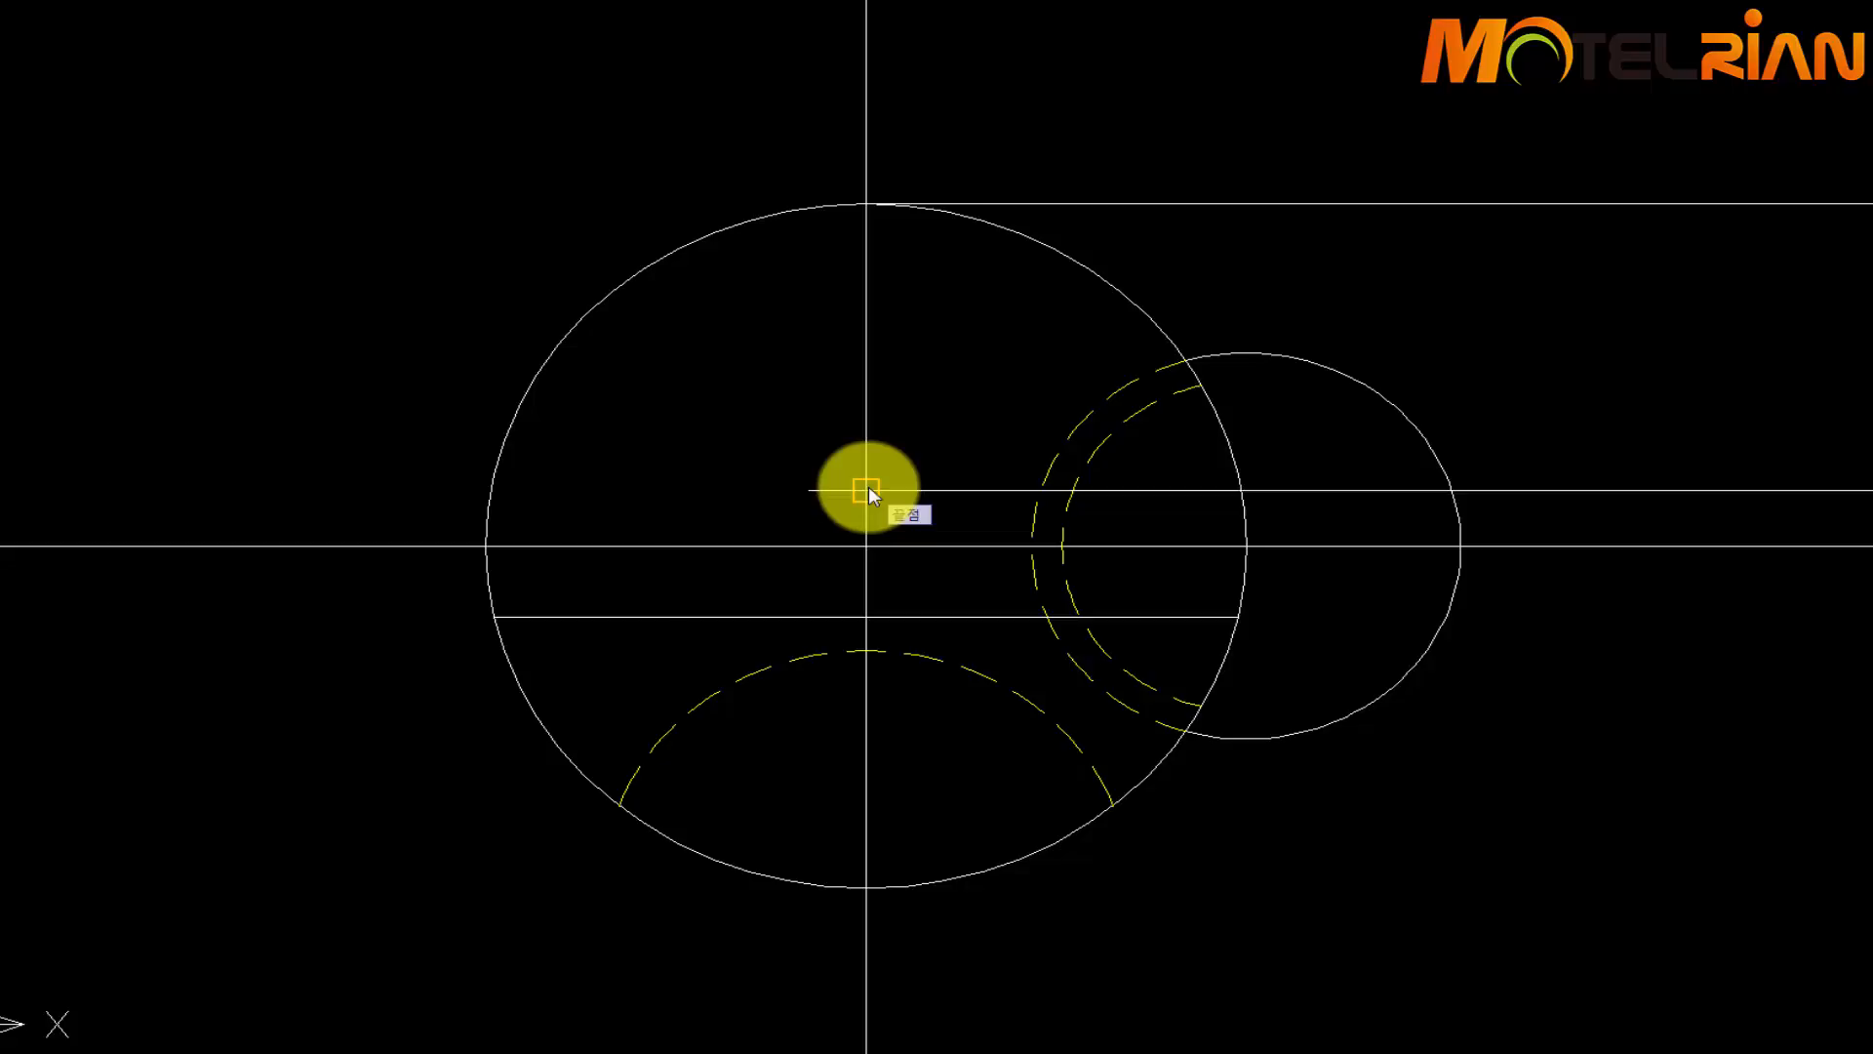
text(c)
key(Return)
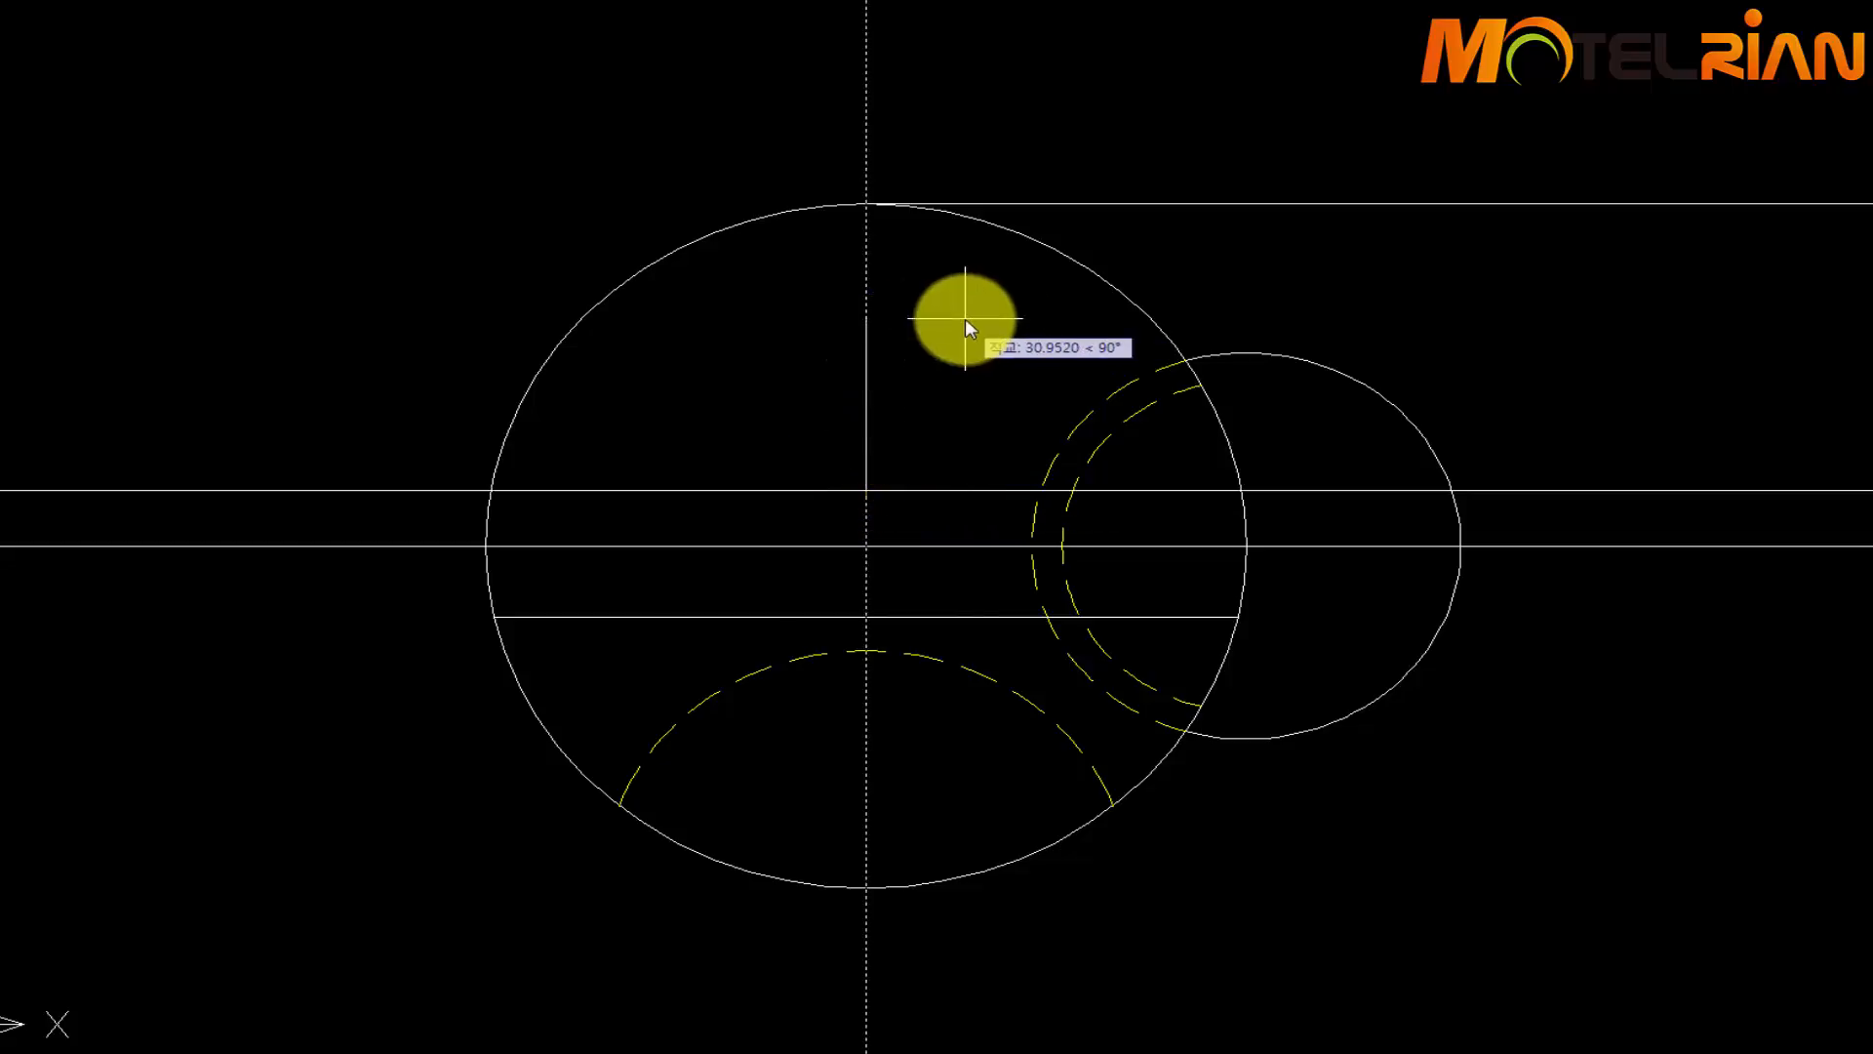
text(-)
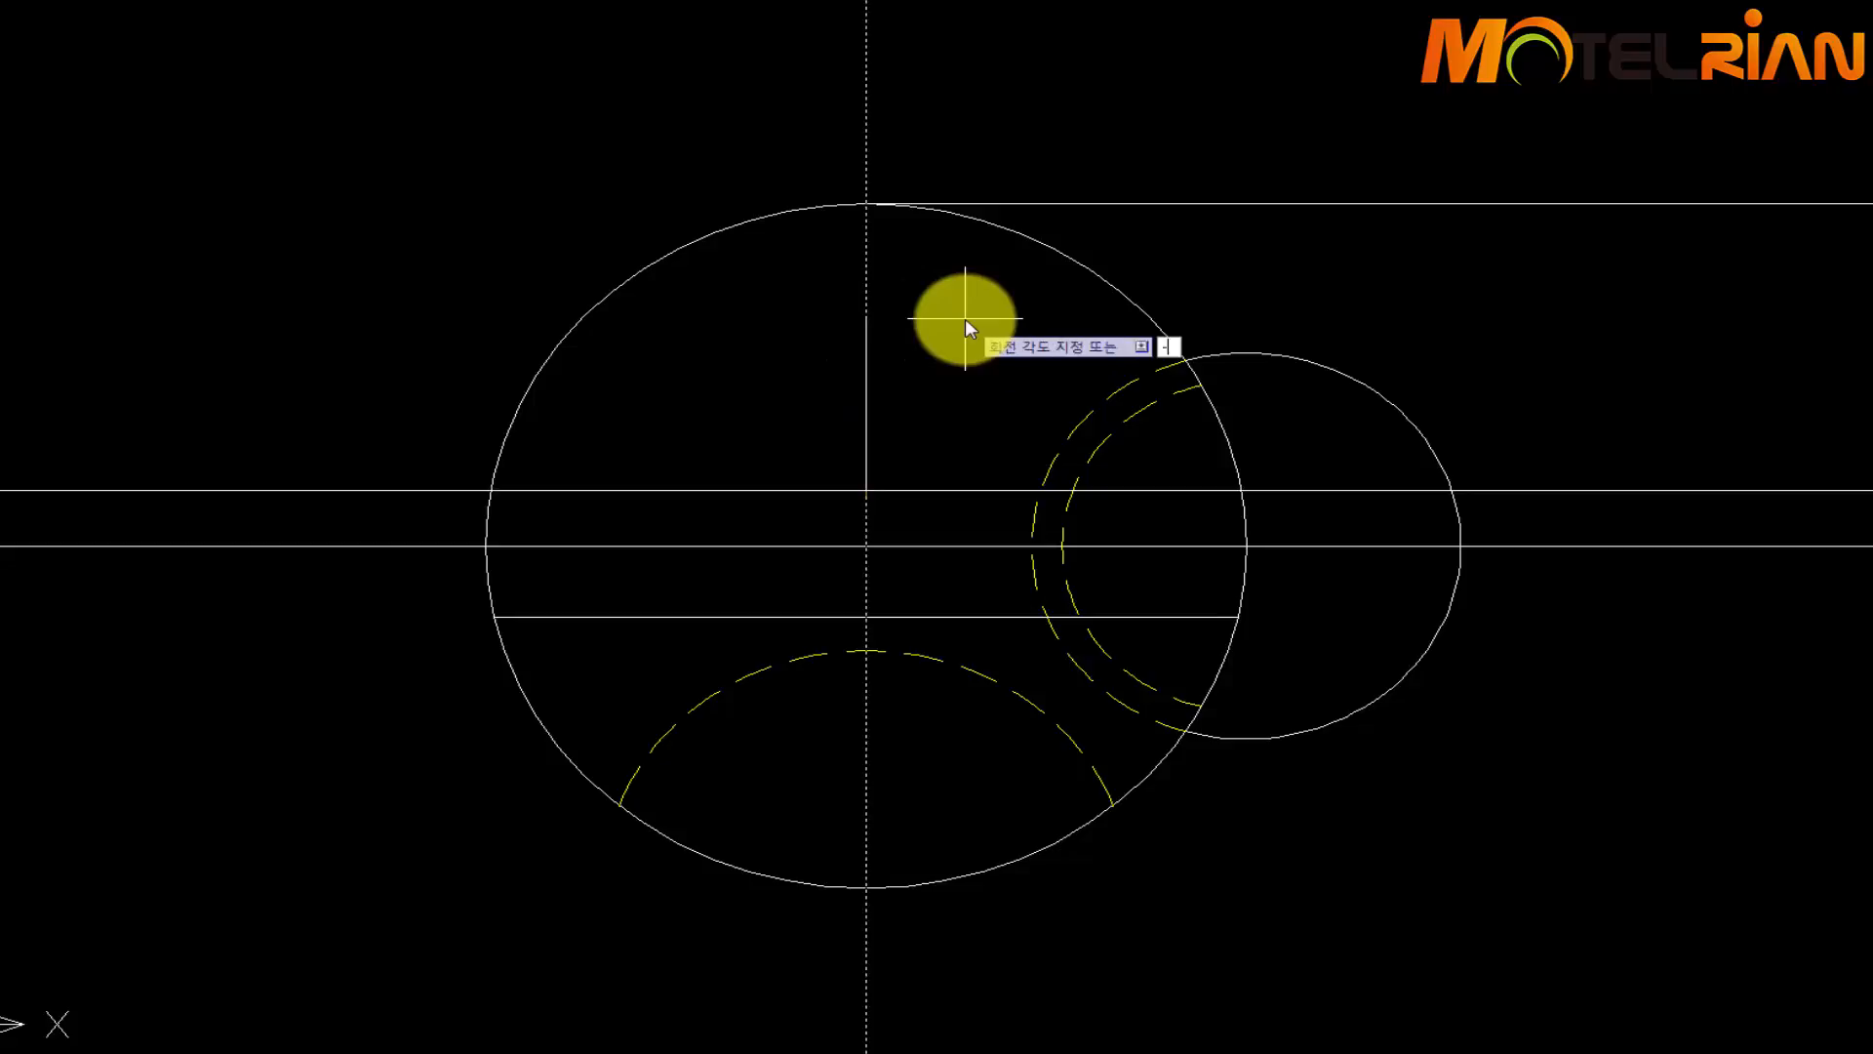
text(552)
key(Return)
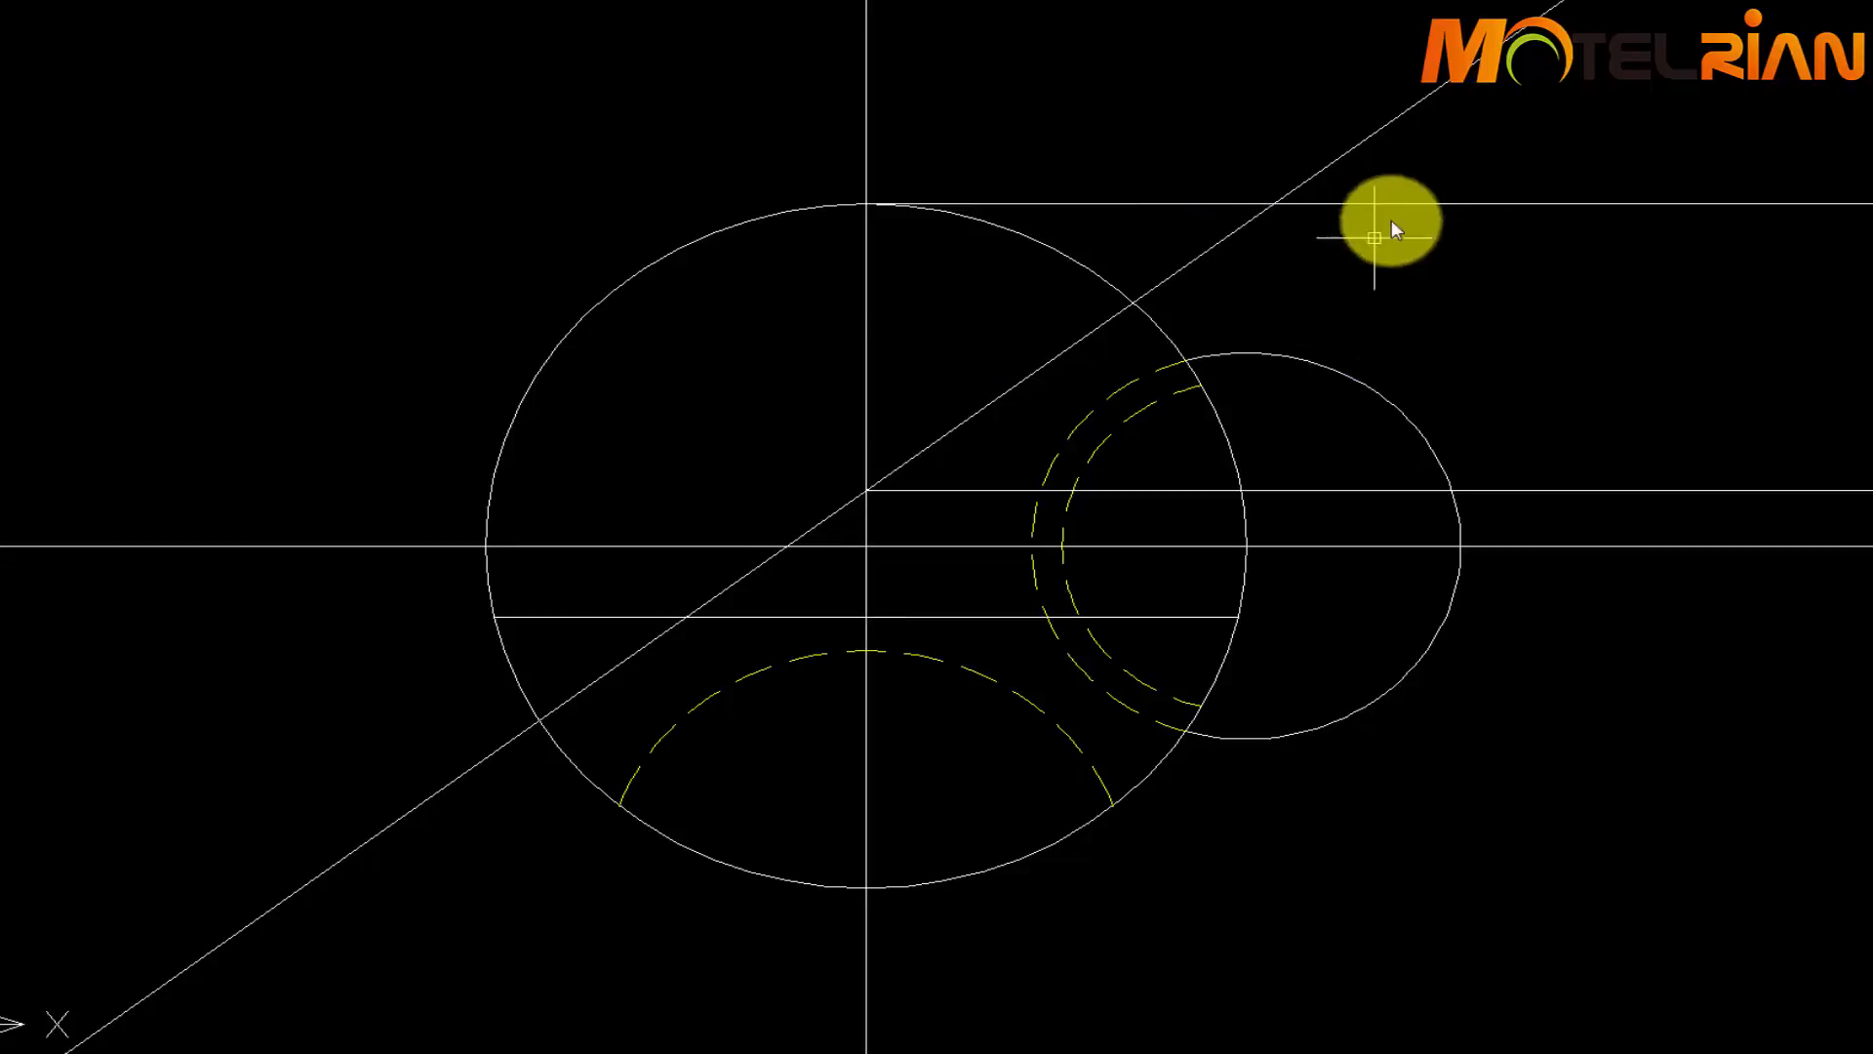
Delete the top horizontal line and the 52 offset line
click(1762, 511)
click(1635, 158)
key(Delete)
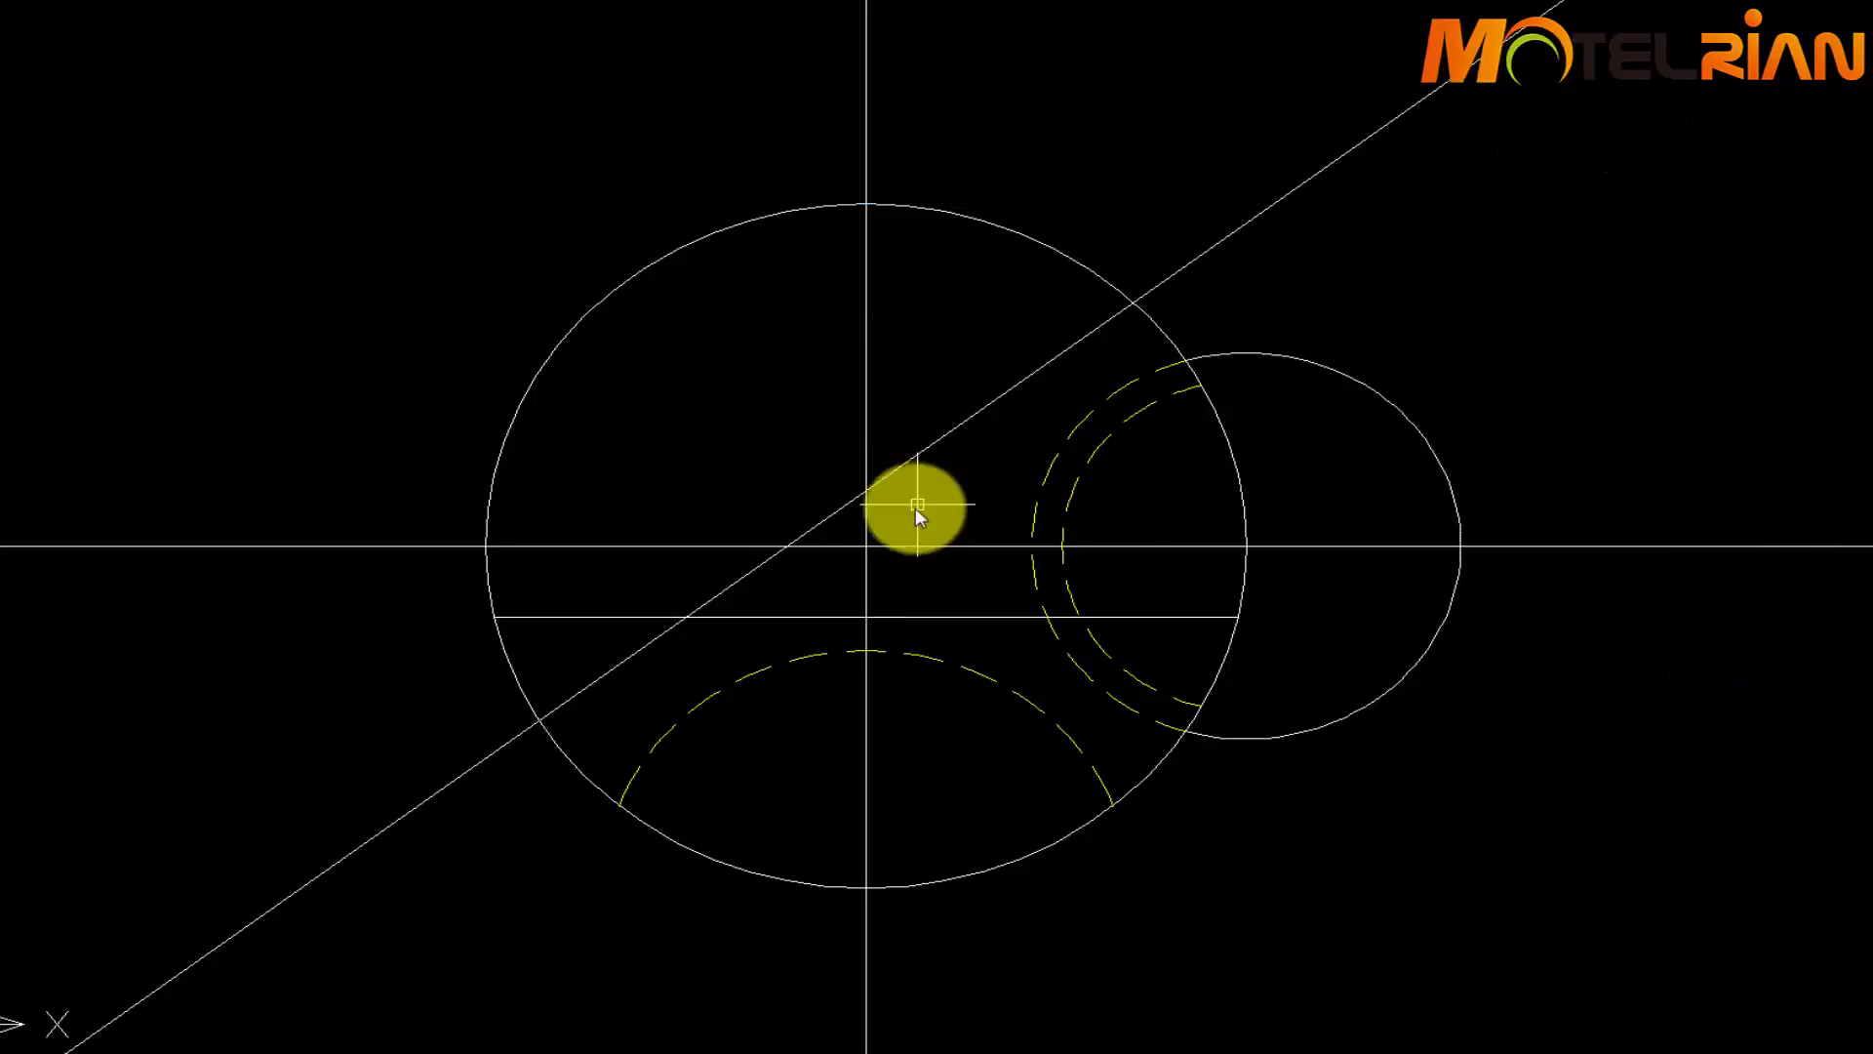
Trim the rotated line beyond the large circle at its upper end and inside the circle beyond the vertical line
text(tr)
key(Return)
click(1156, 325)
click(866, 533)
right_click(865, 530)
click(853, 506)
click(1161, 284)
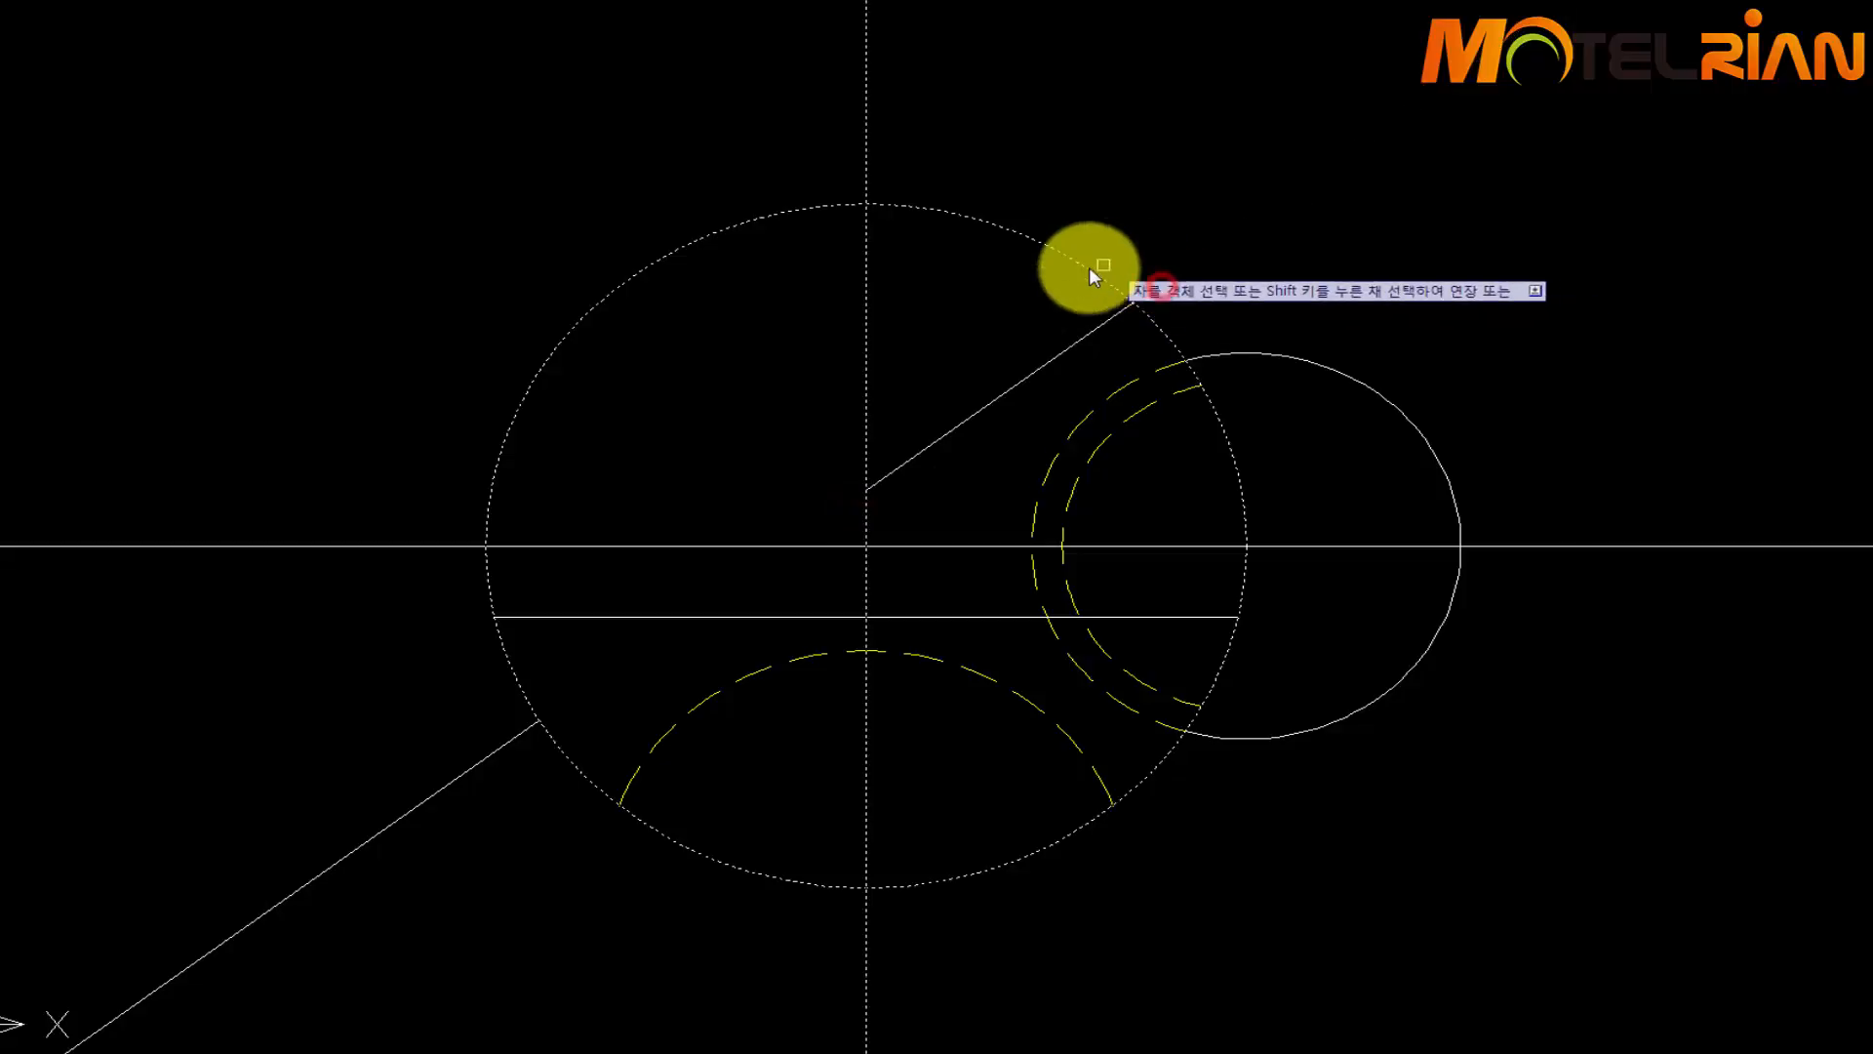
key(Return)
key(Return)
click(1049, 210)
click(944, 258)
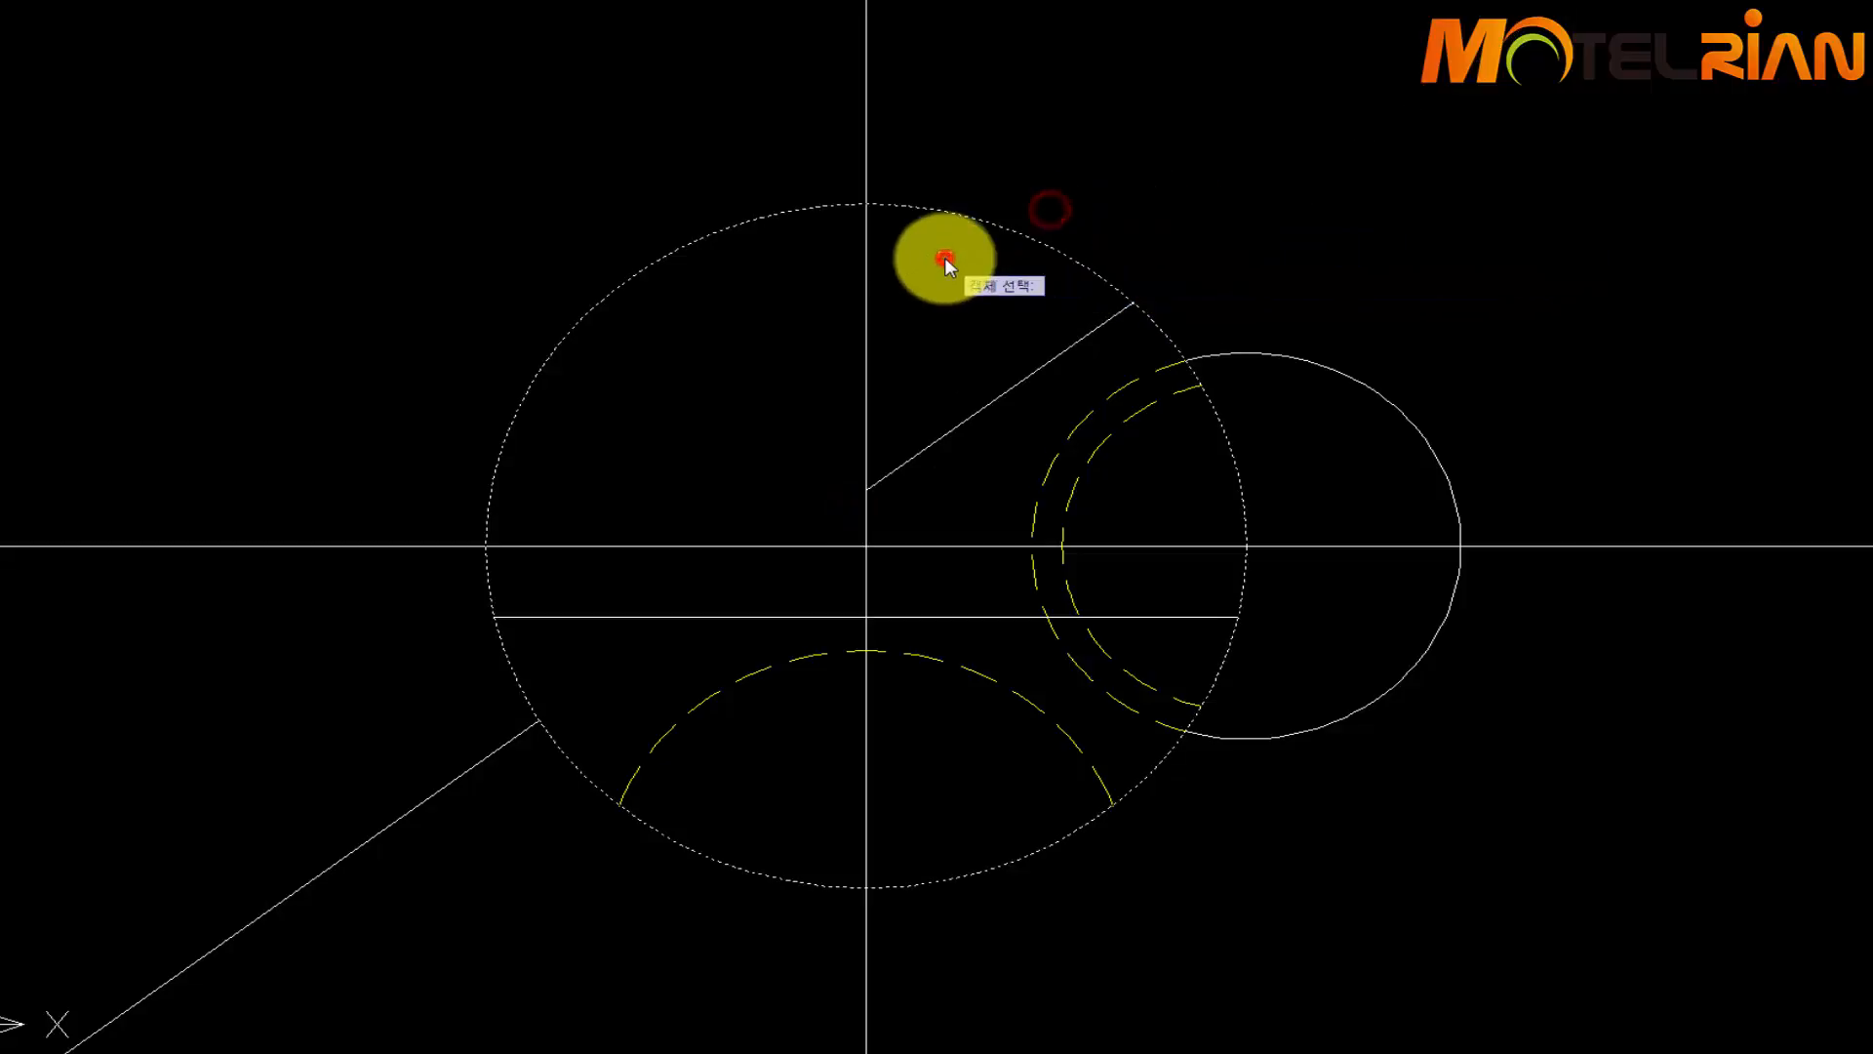
key(Escape)
Trim the large circle's arc between the vertical and inclined lines, and remove the leftover inclined line outside its lower left
text(tr)
key(Return)
click(1045, 189)
click(983, 284)
click(532, 830)
click(332, 770)
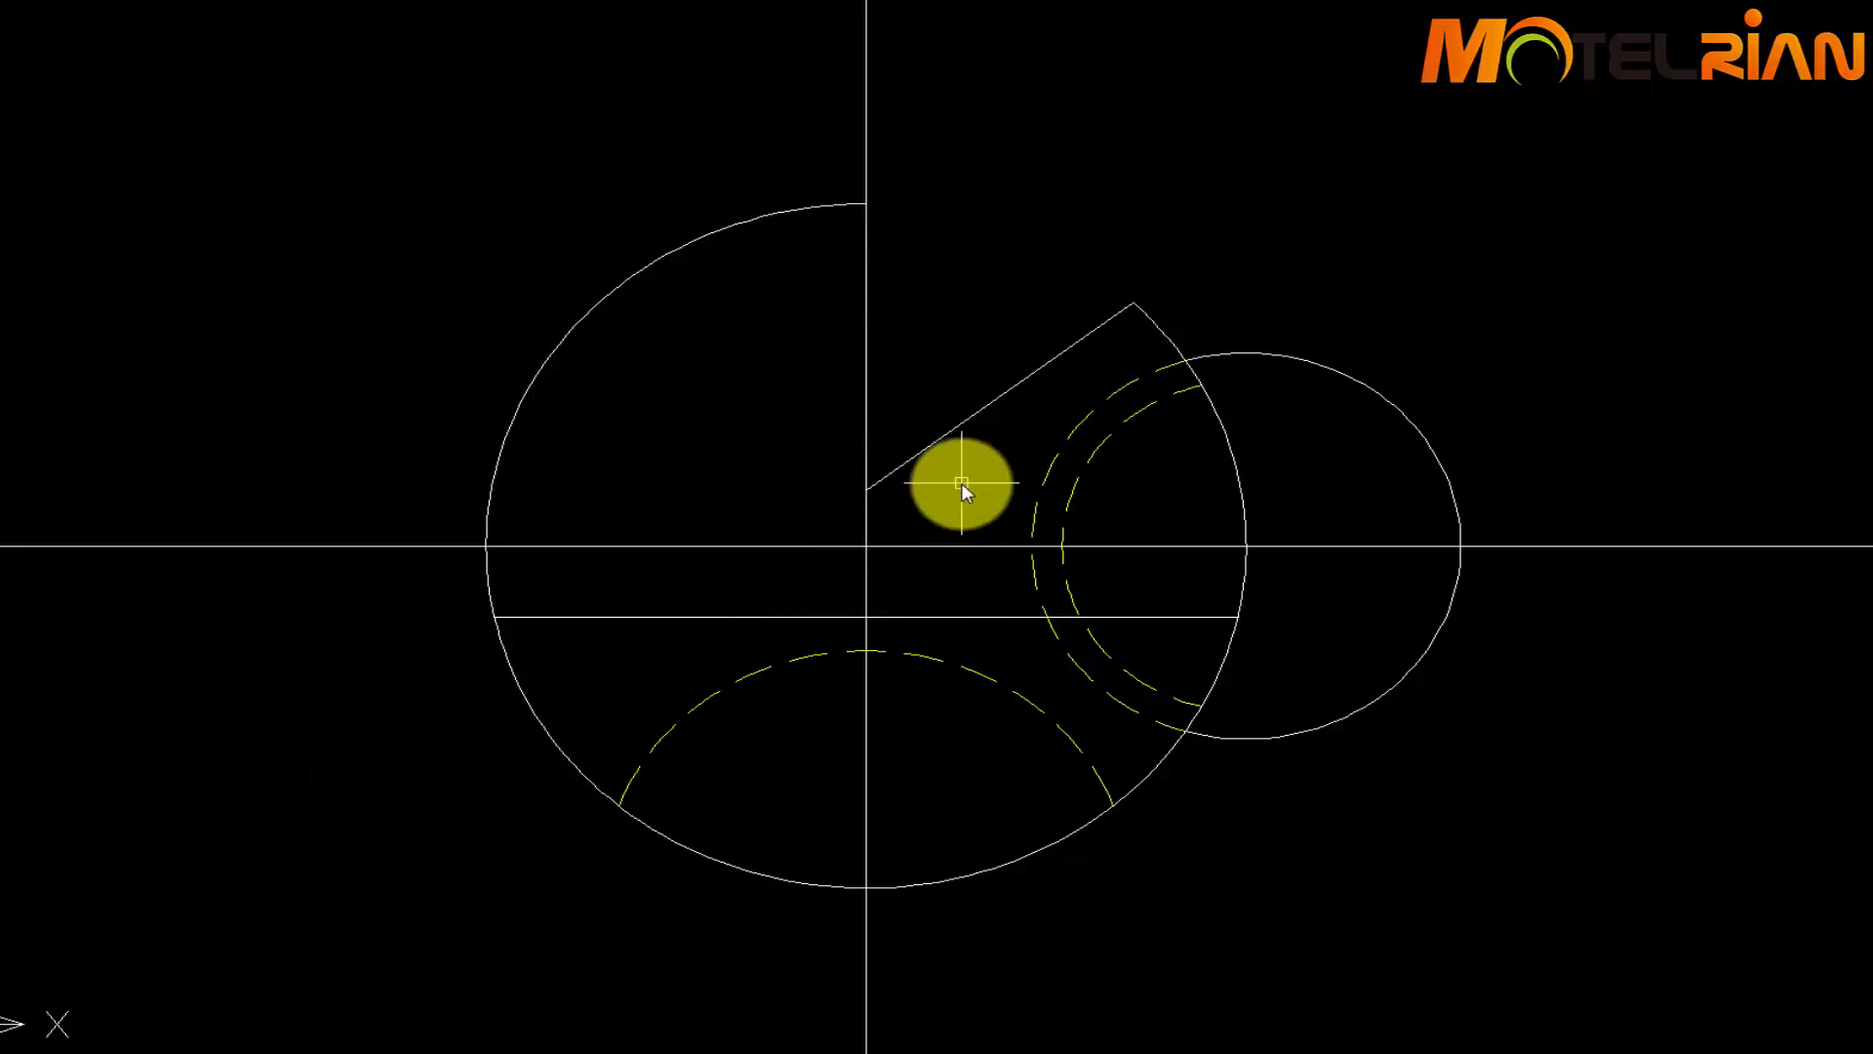
Place horizontal construction lines through the lowest and highest points of the large circle
scroll(963, 491, down, 2)
mouse_move(1214, 736)
middle_down()
mouse_move(1512, 746)
mouse_move(1057, 548)
middle_up()
scroll(1121, 530, down, 2)
text(xl)
key(Return)
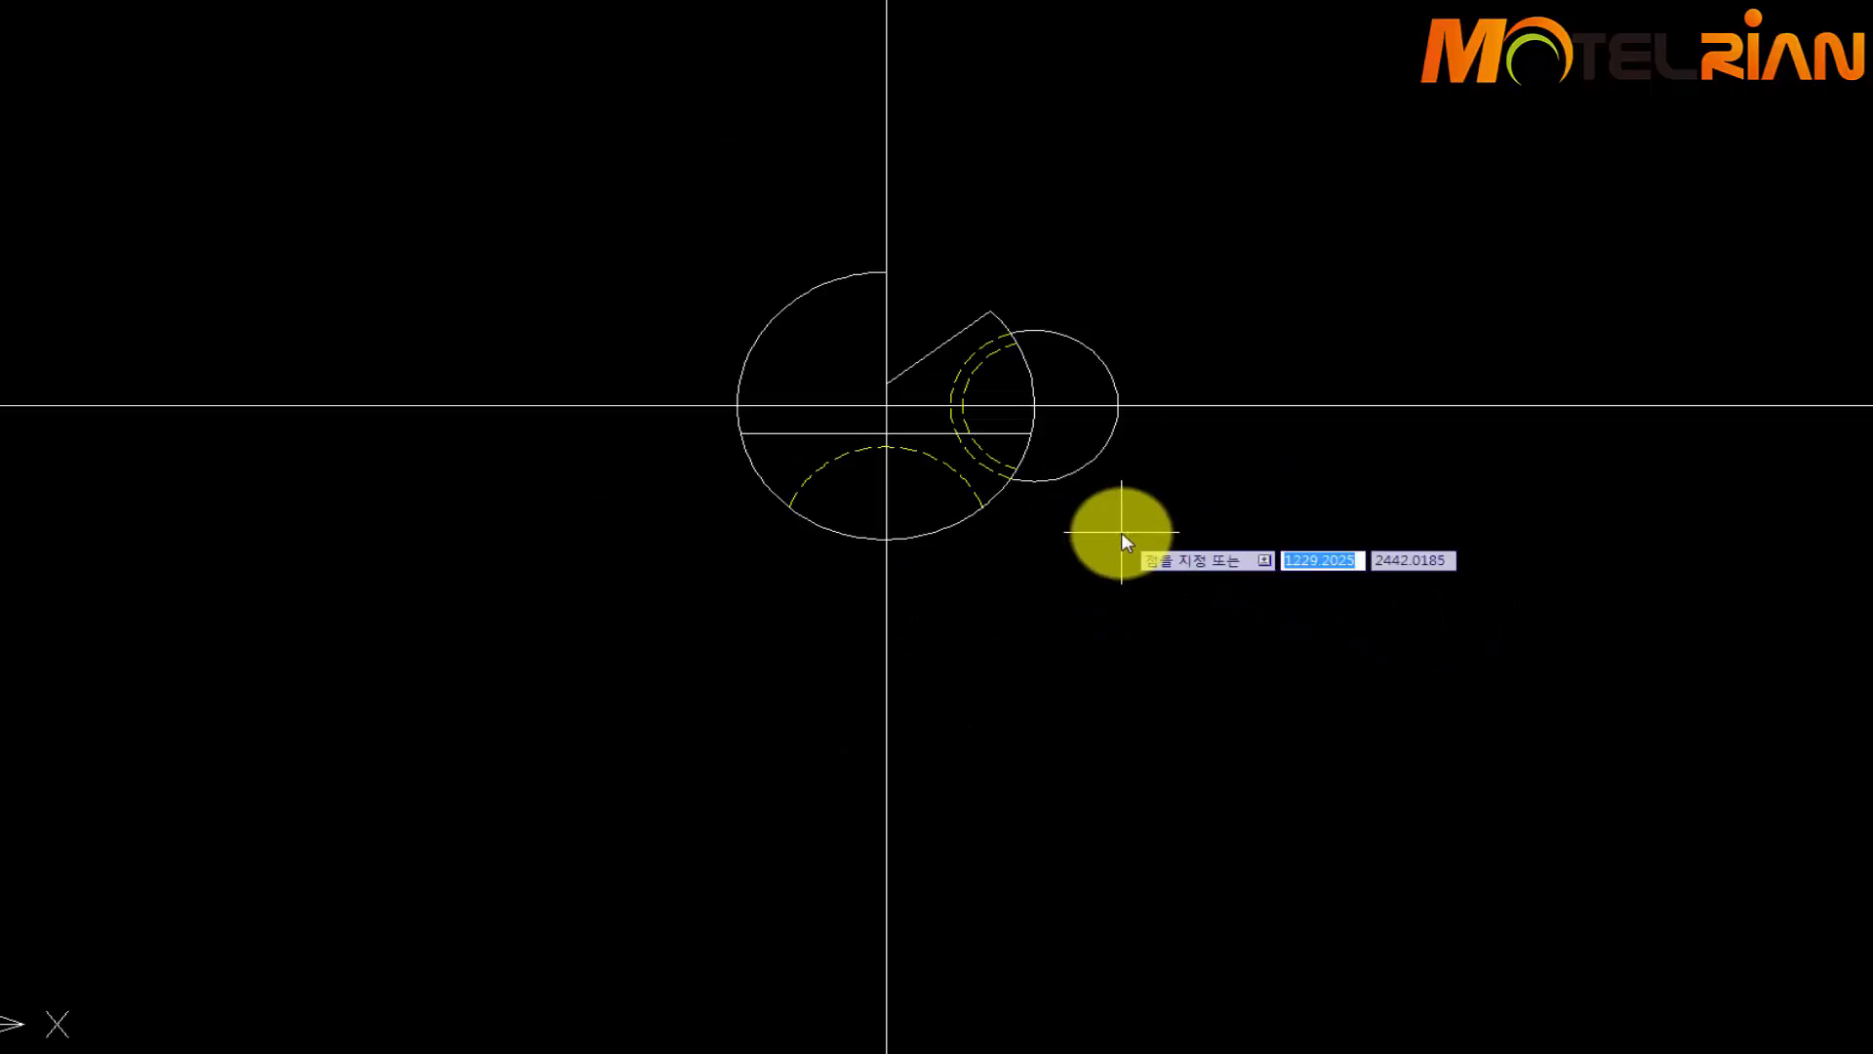
text(h)
key(Return)
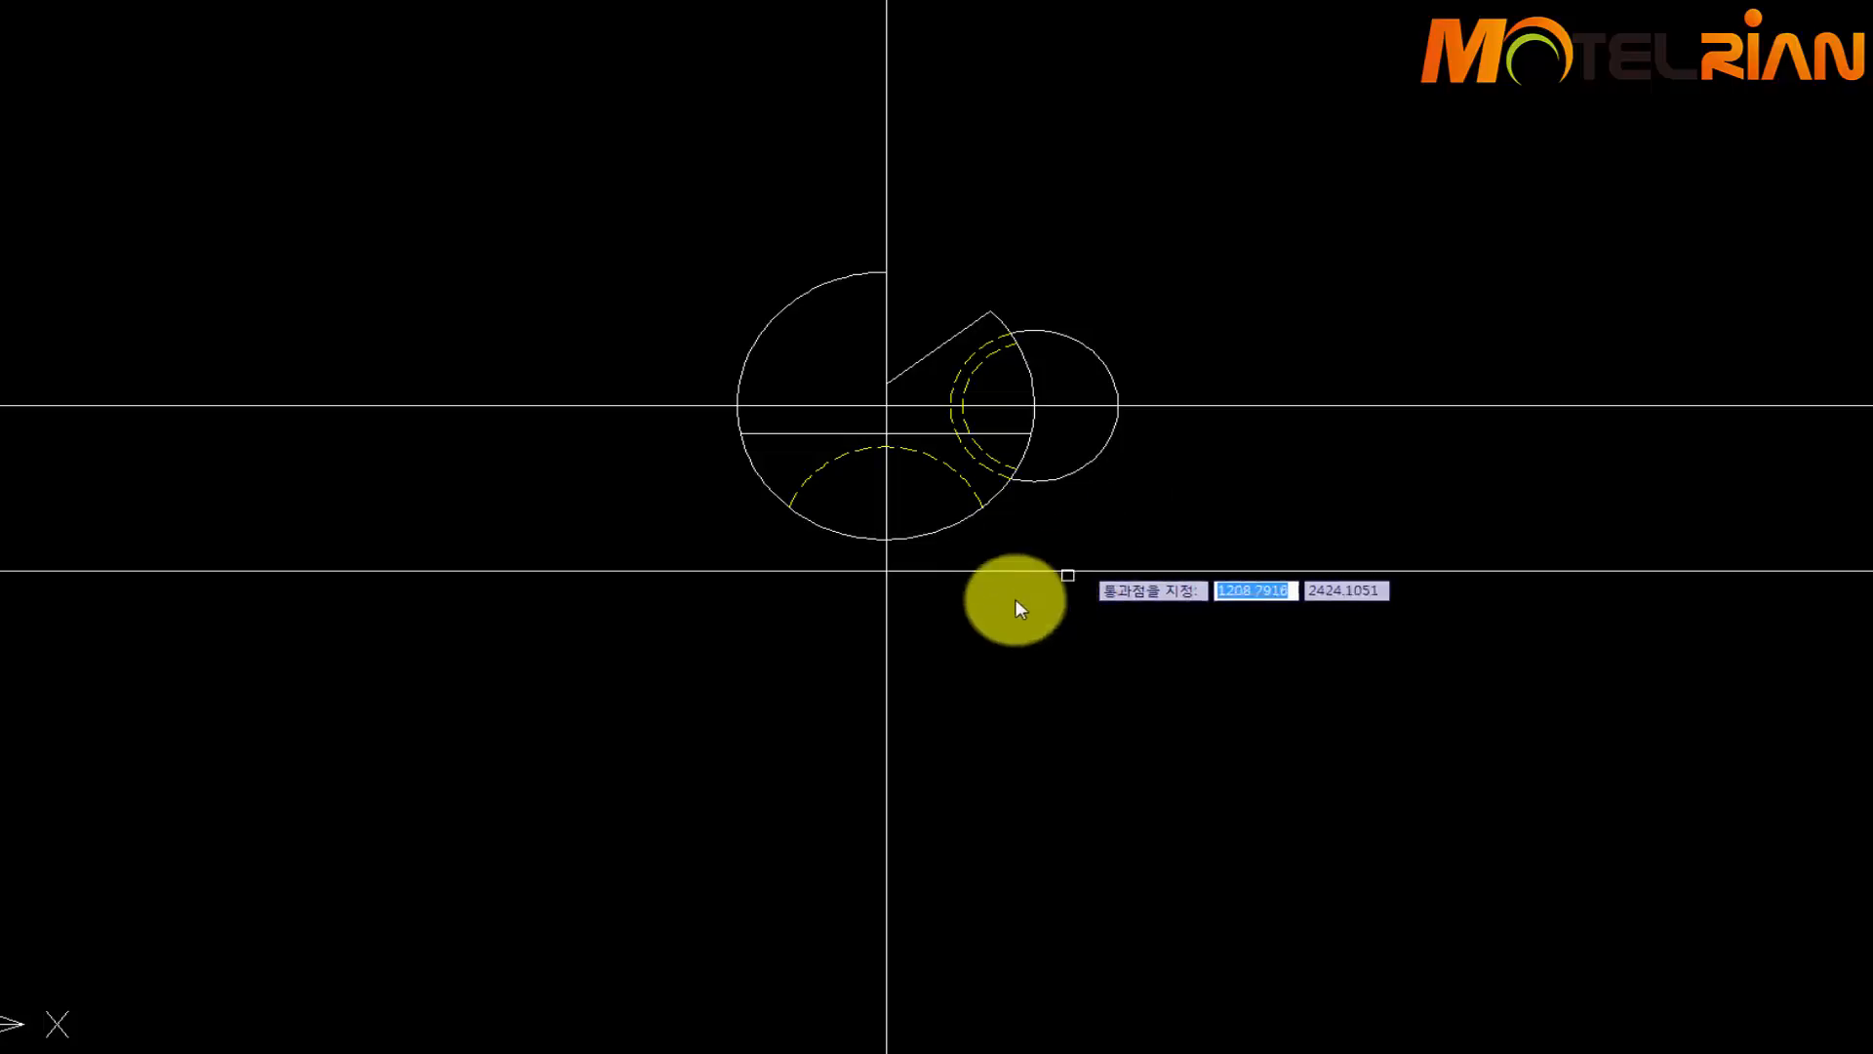
click(878, 535)
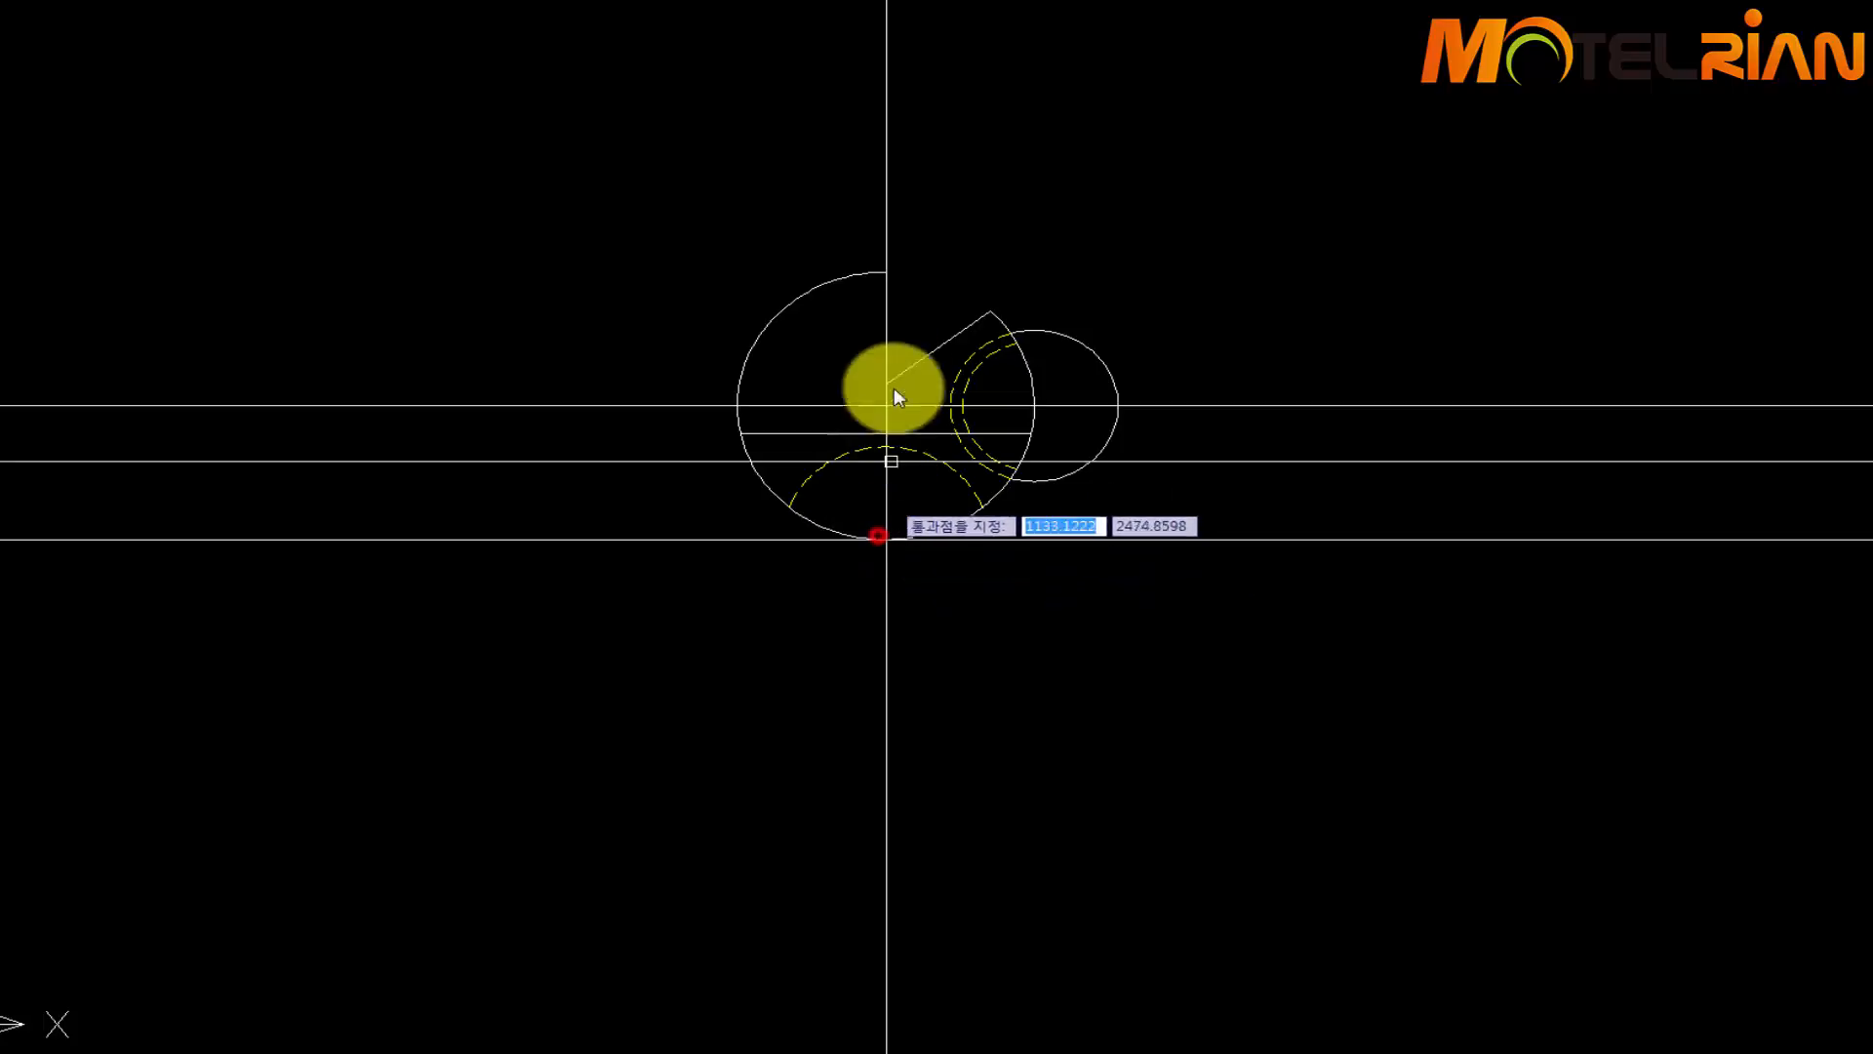
click(884, 266)
key(Return)
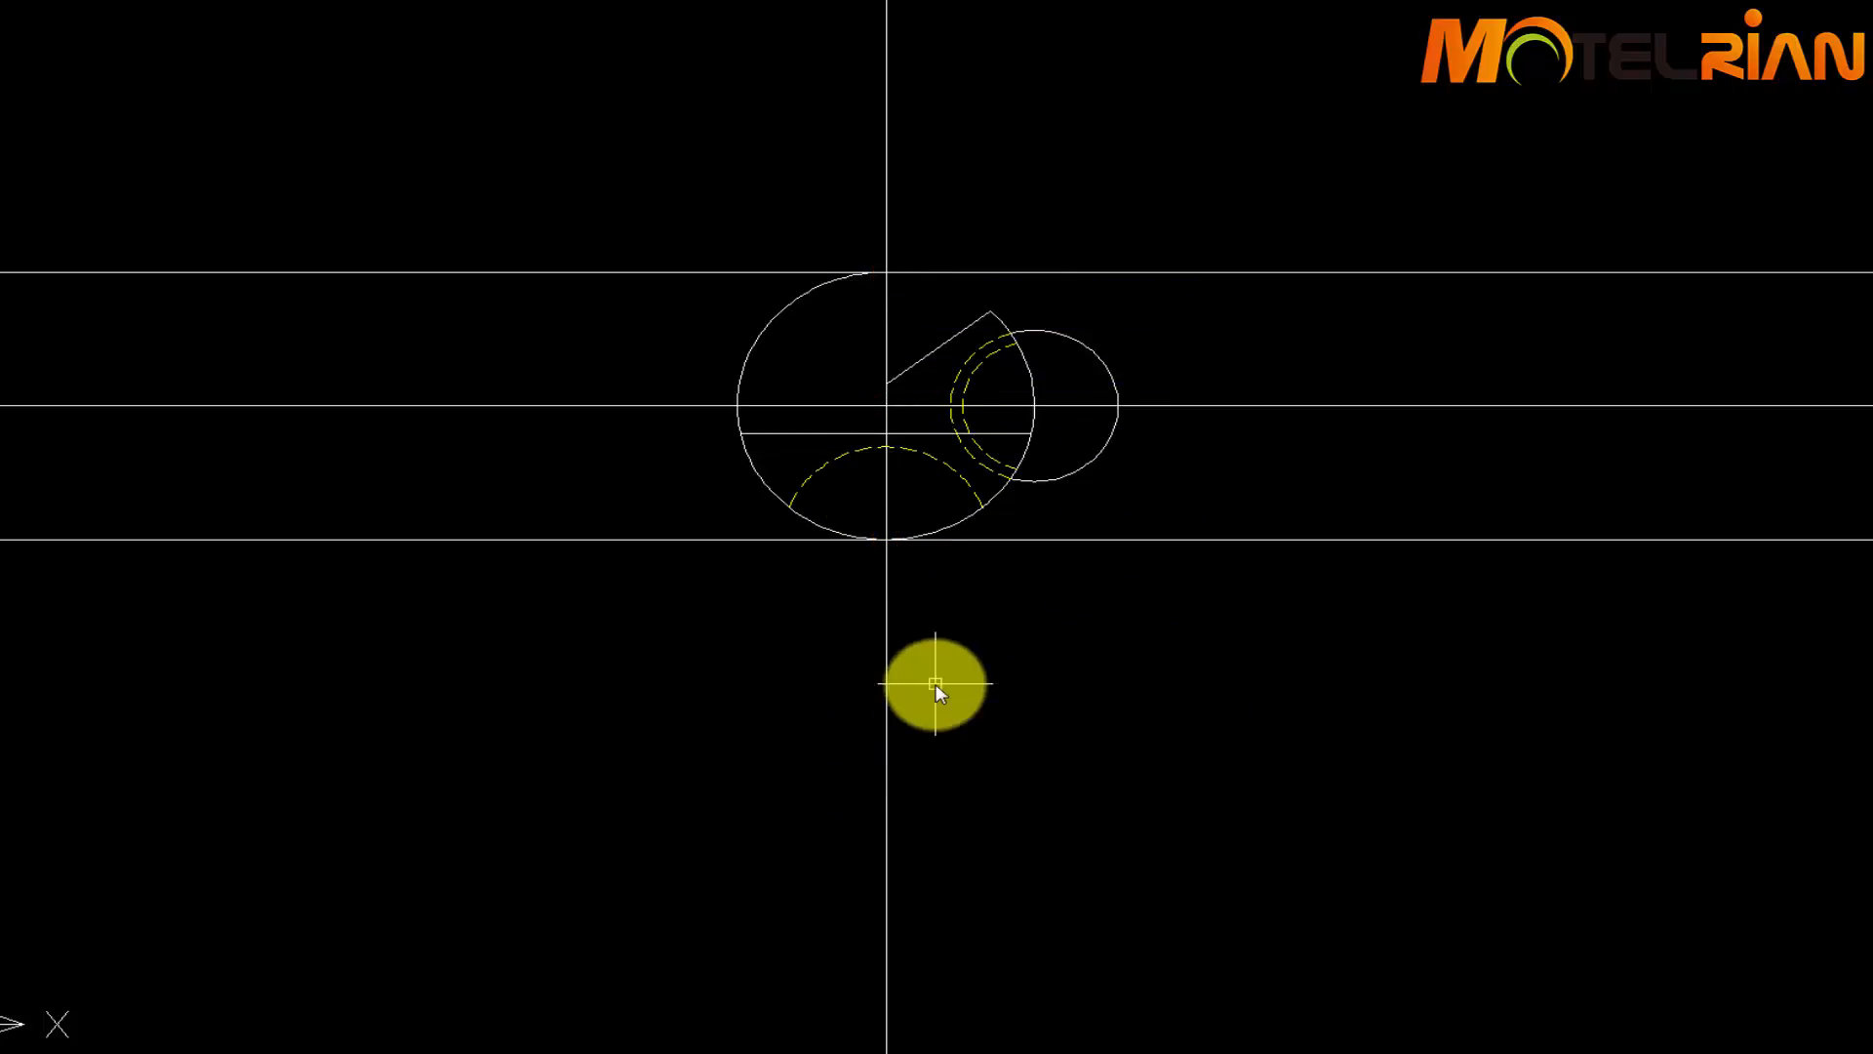
Place vertical construction lines through the large circle's leftmost point and the small circle's rightmost point
text(xl)
key(Return)
text(v)
key(Return)
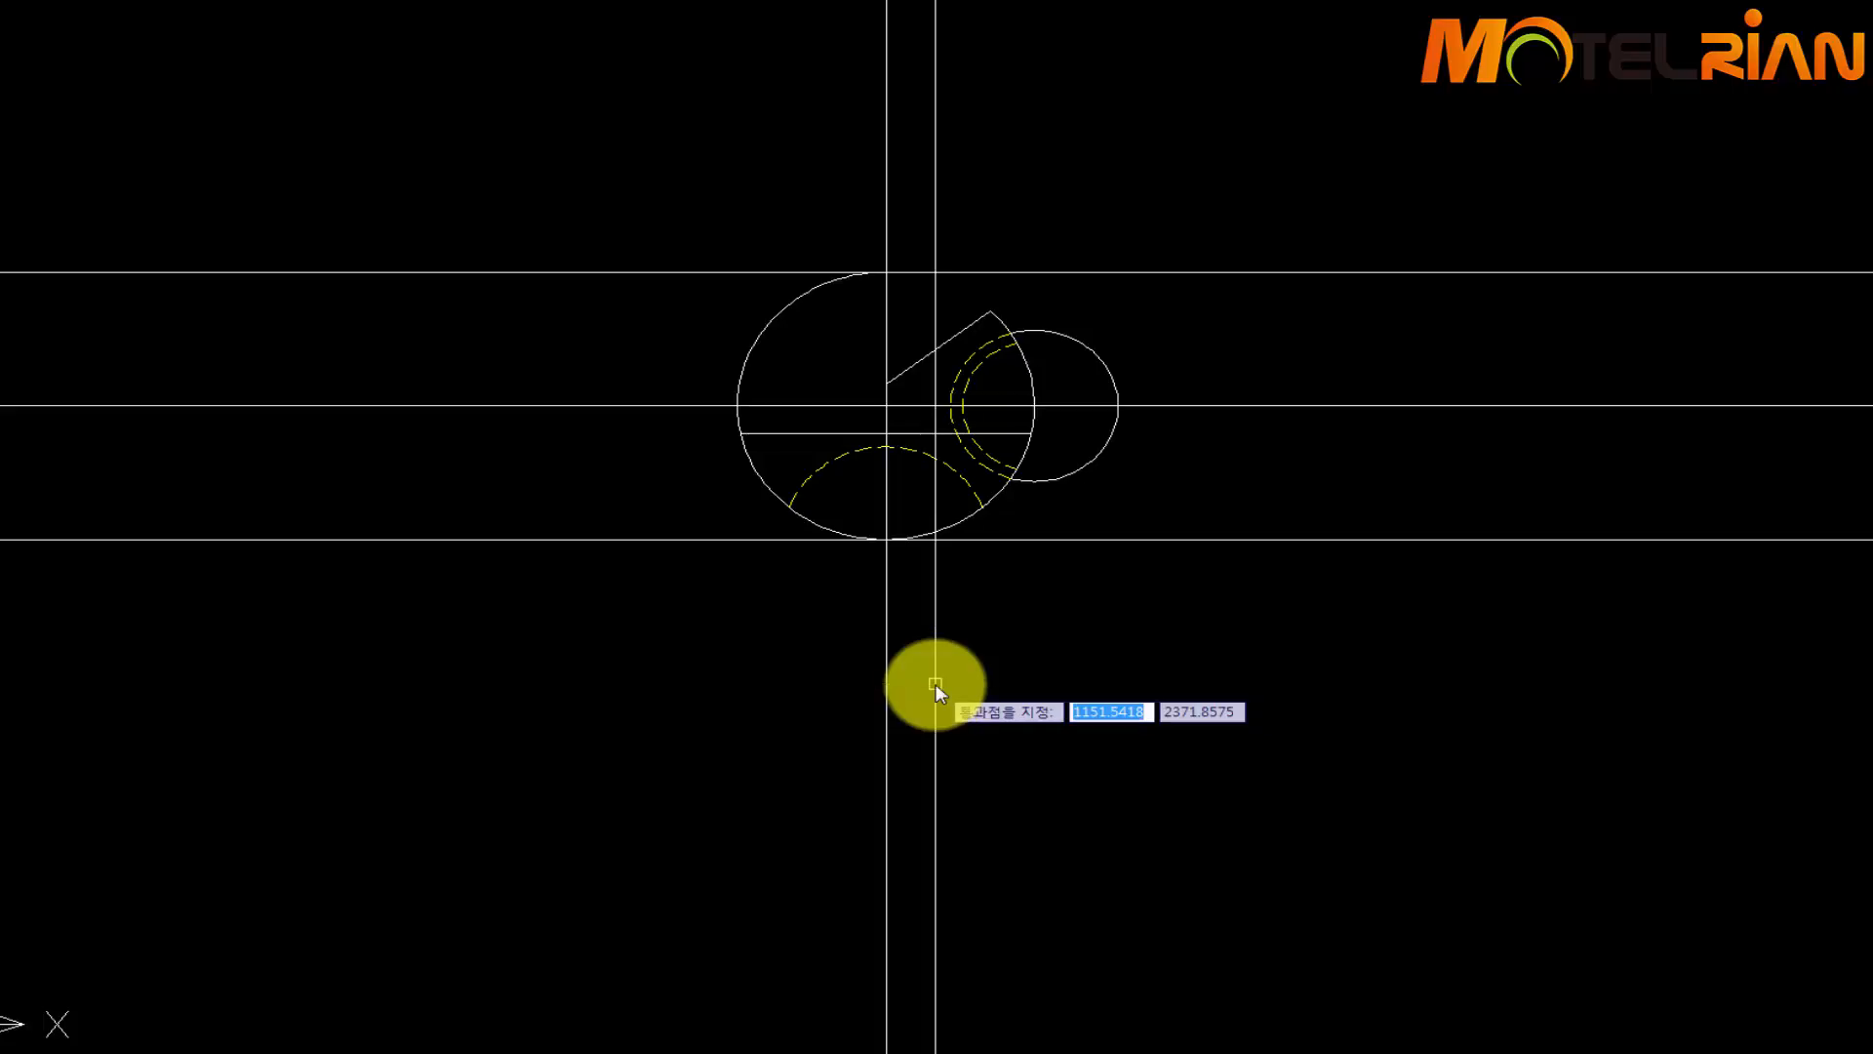
click(729, 411)
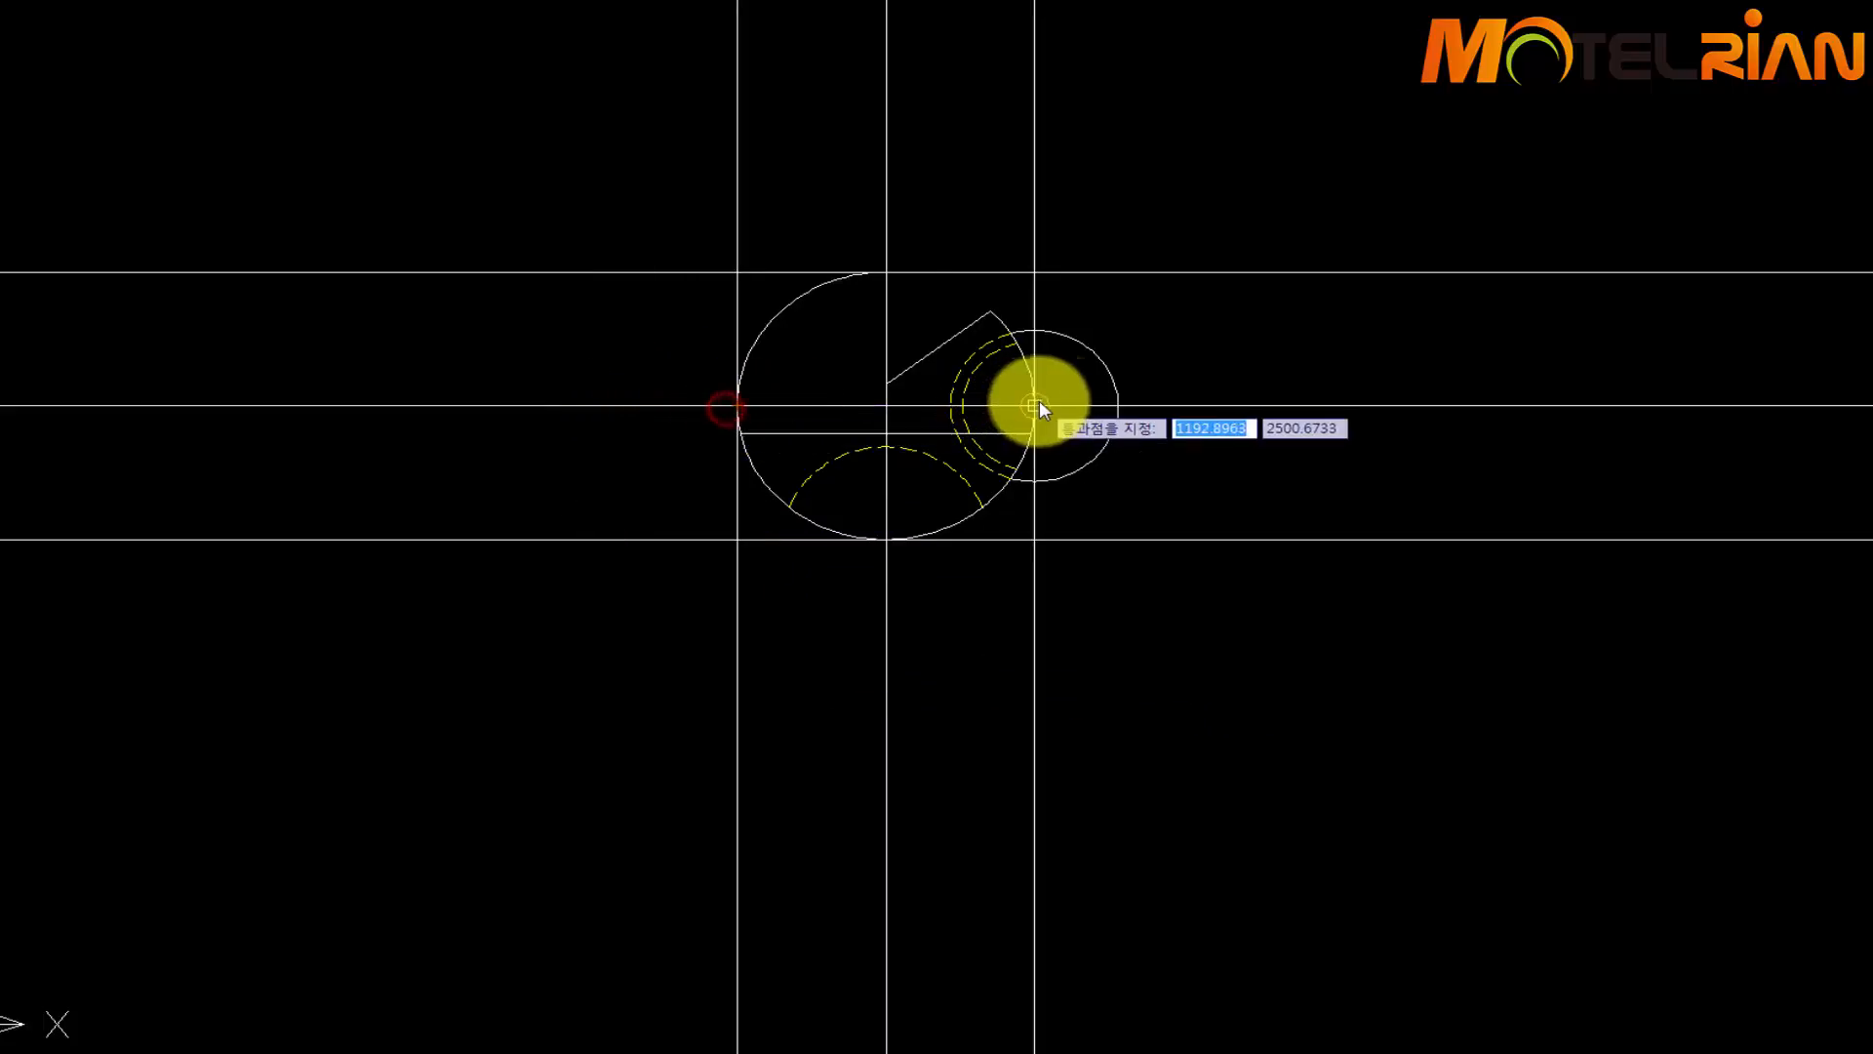
click(1114, 401)
key(Return)
scroll(1243, 700, down, 2)
mouse_move(1275, 771)
middle_down()
mouse_move(1140, 517)
mouse_move(975, 606)
mouse_move(1015, 557)
middle_up()
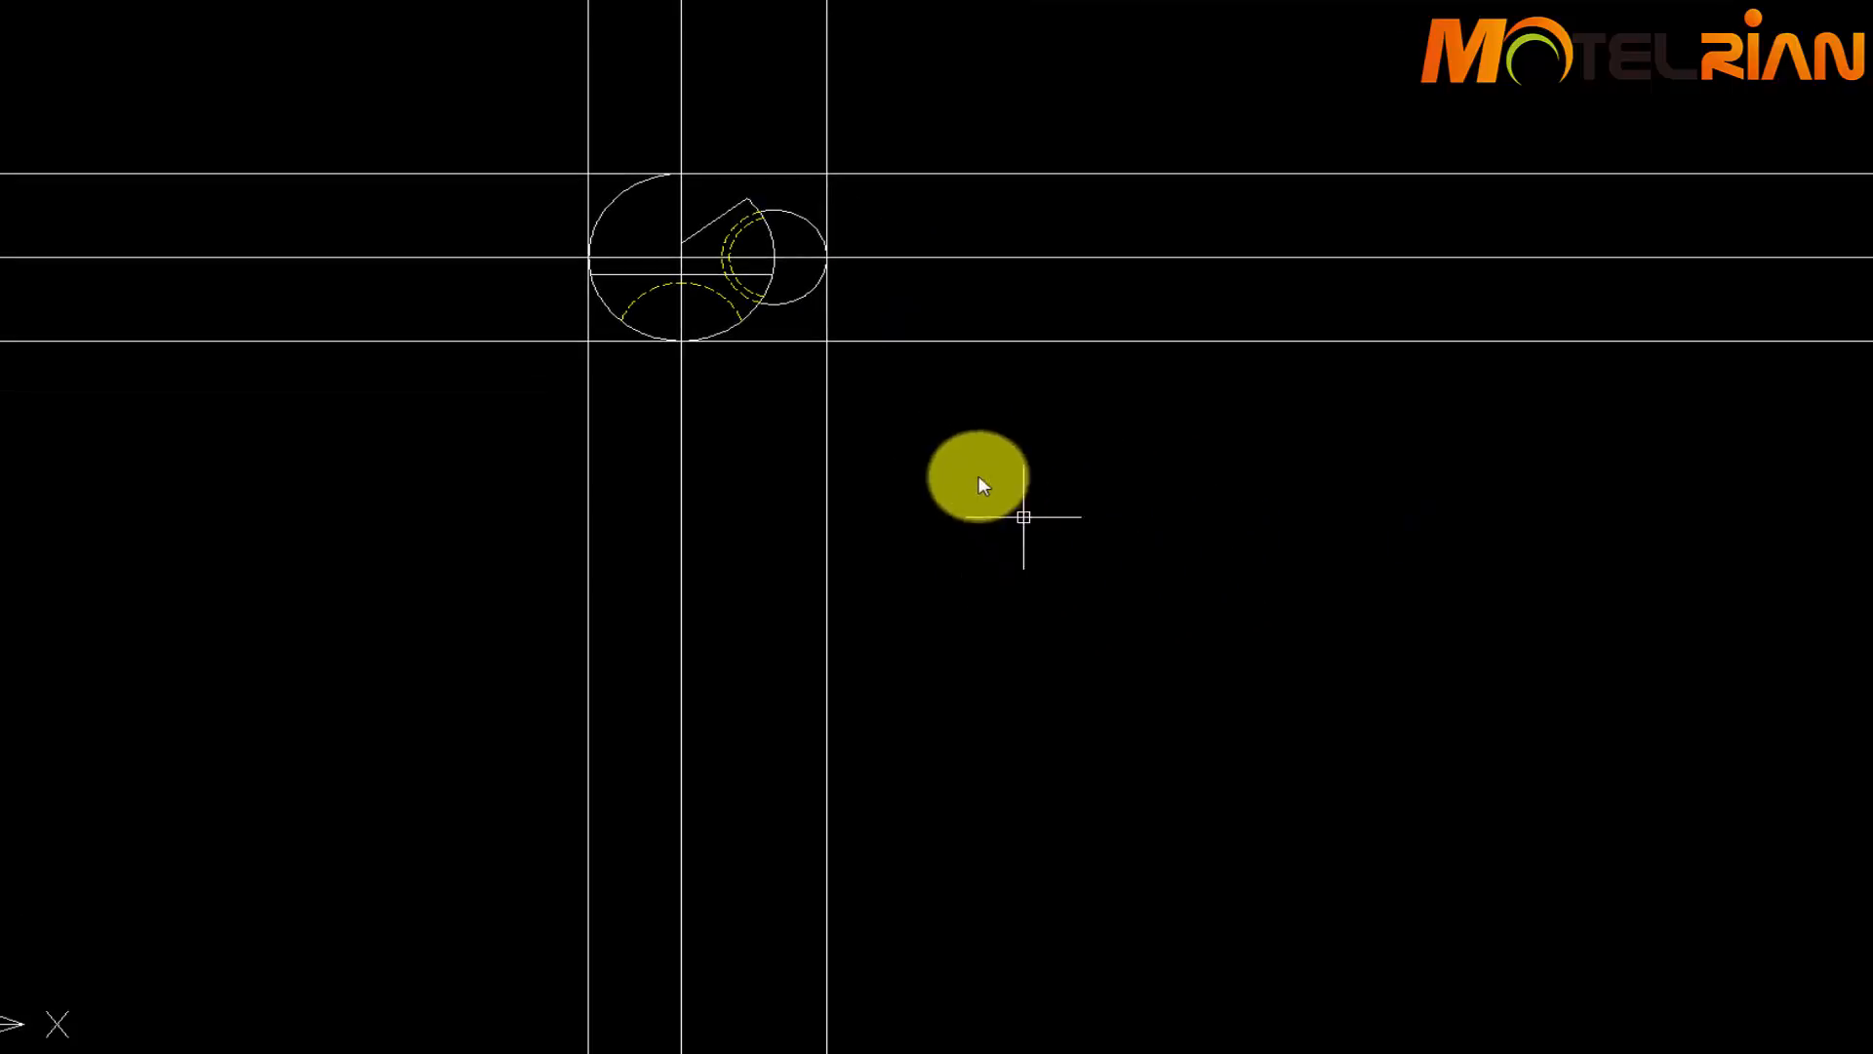
Offset the circle view's lower horizontal line 150 downward and its right vertical line 150 to the right
text(o)
key(Return)
text(150)
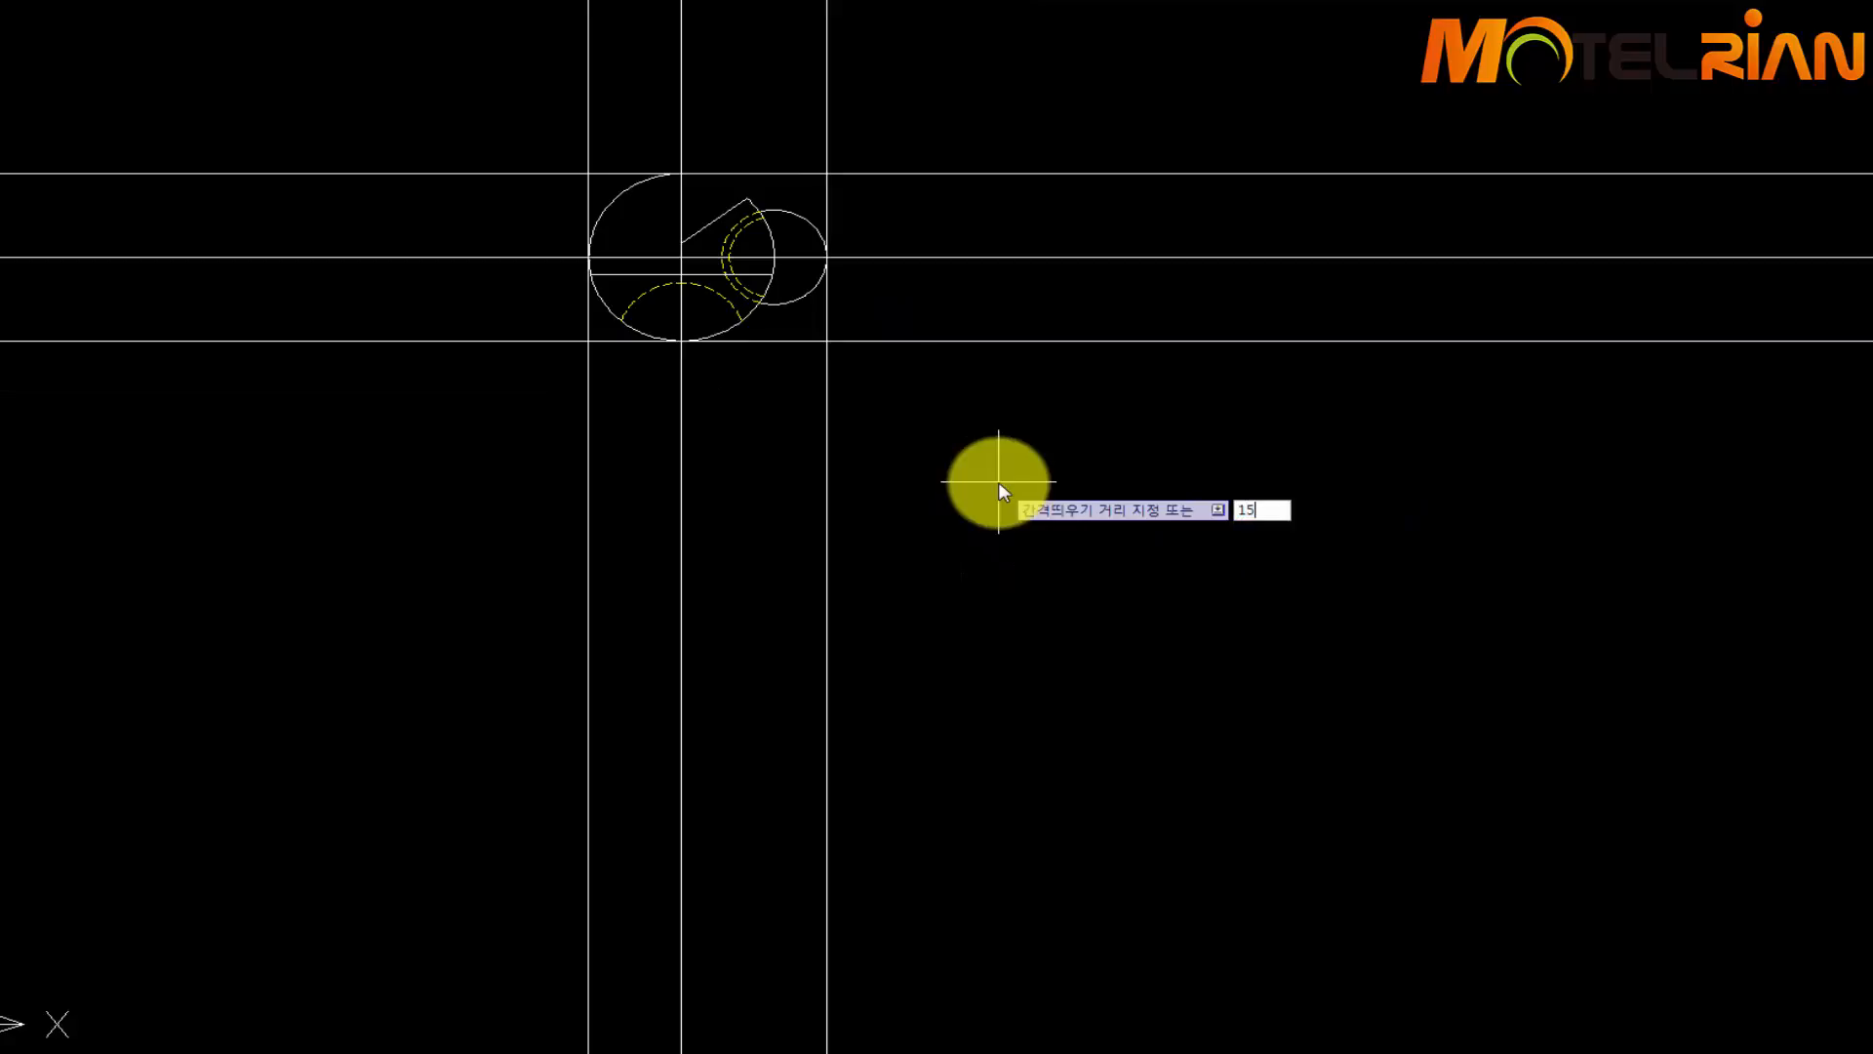
key(Return)
click(1107, 341)
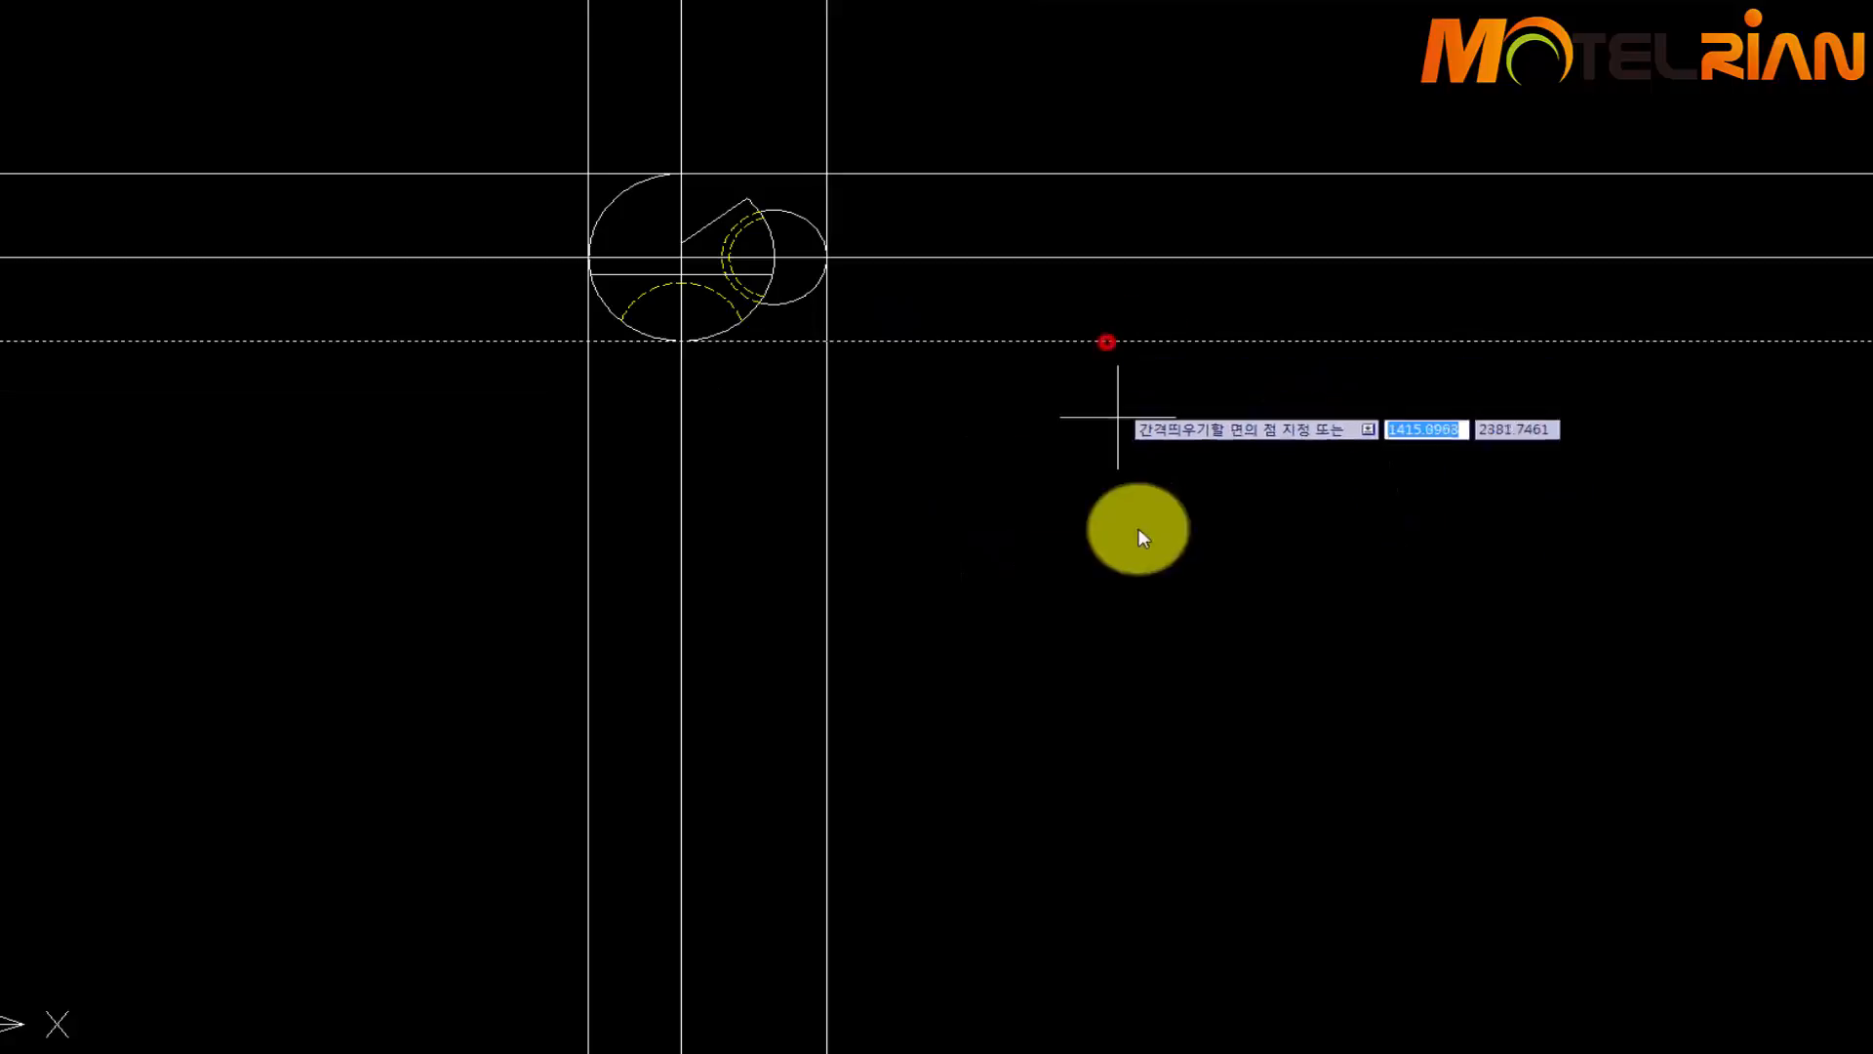
click(1138, 529)
click(828, 425)
click(1219, 441)
key(Return)
Offset the lowest horizontal construction line downward, and offset that new line downward again by a smaller spacing
key(Return)
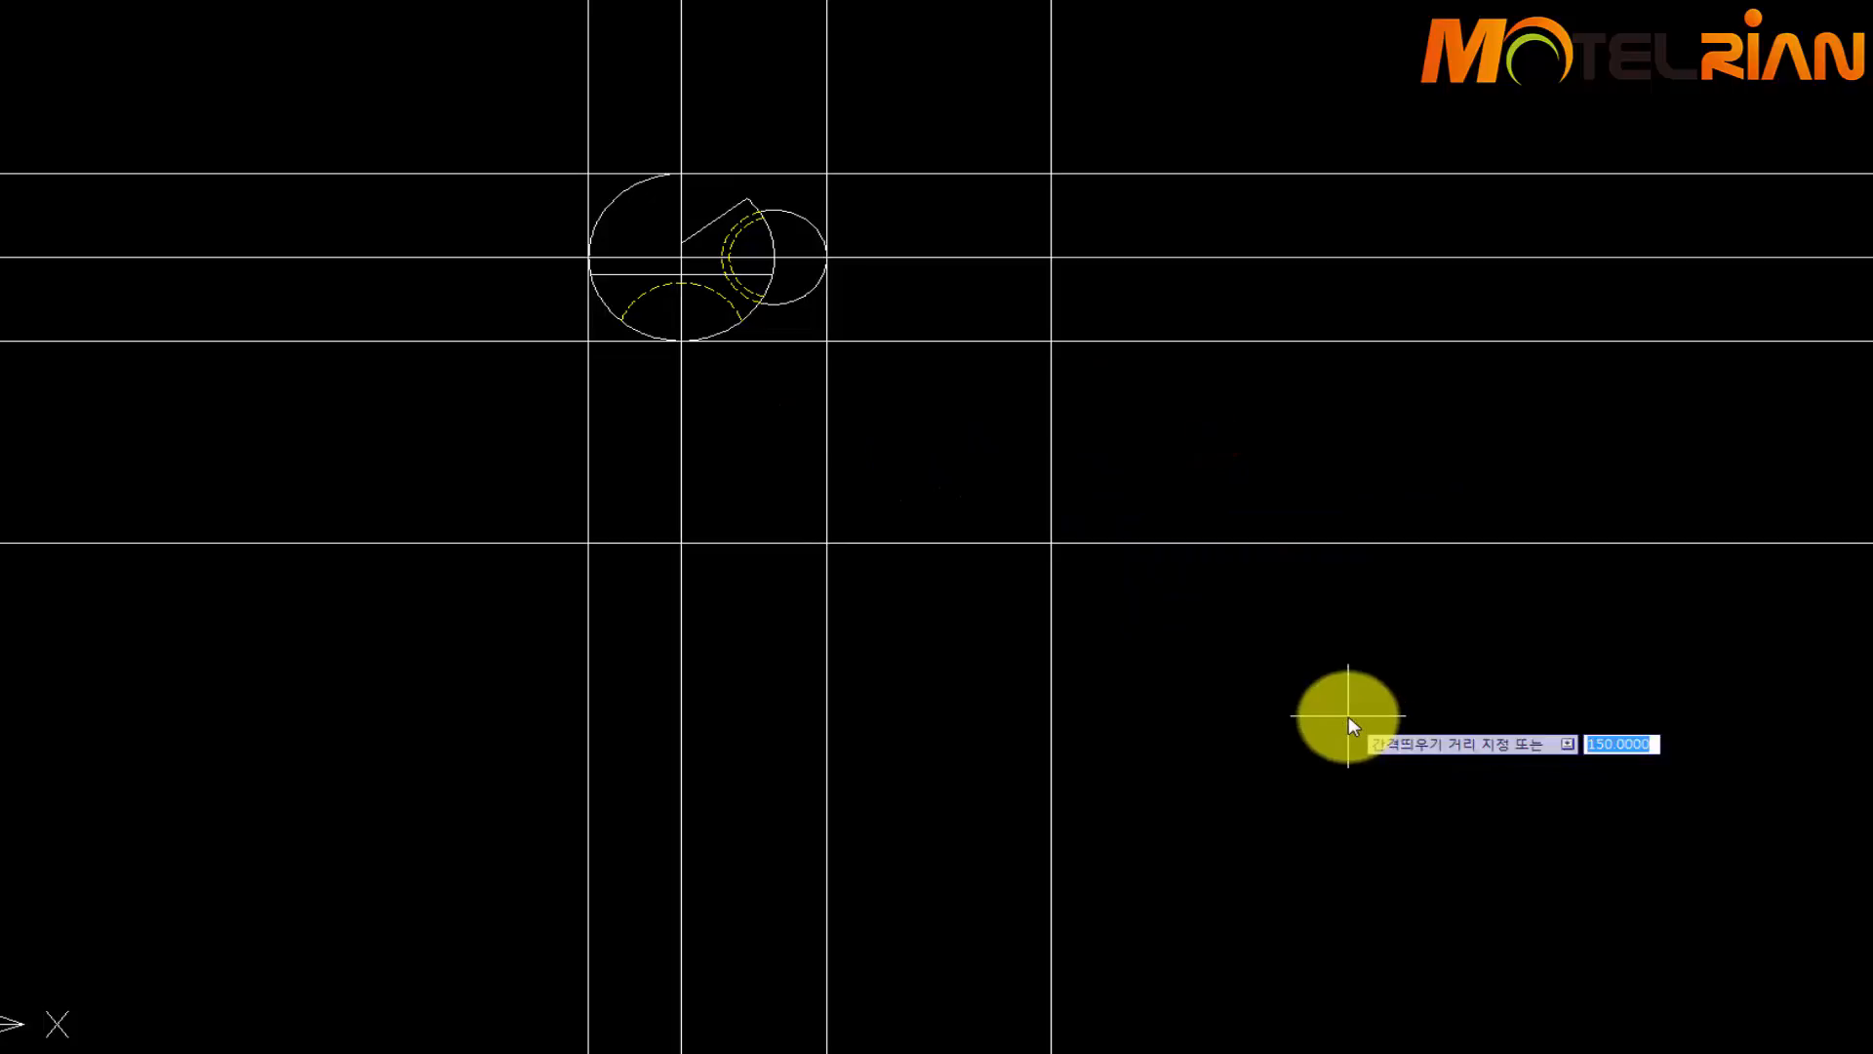
text(50)
key(Return)
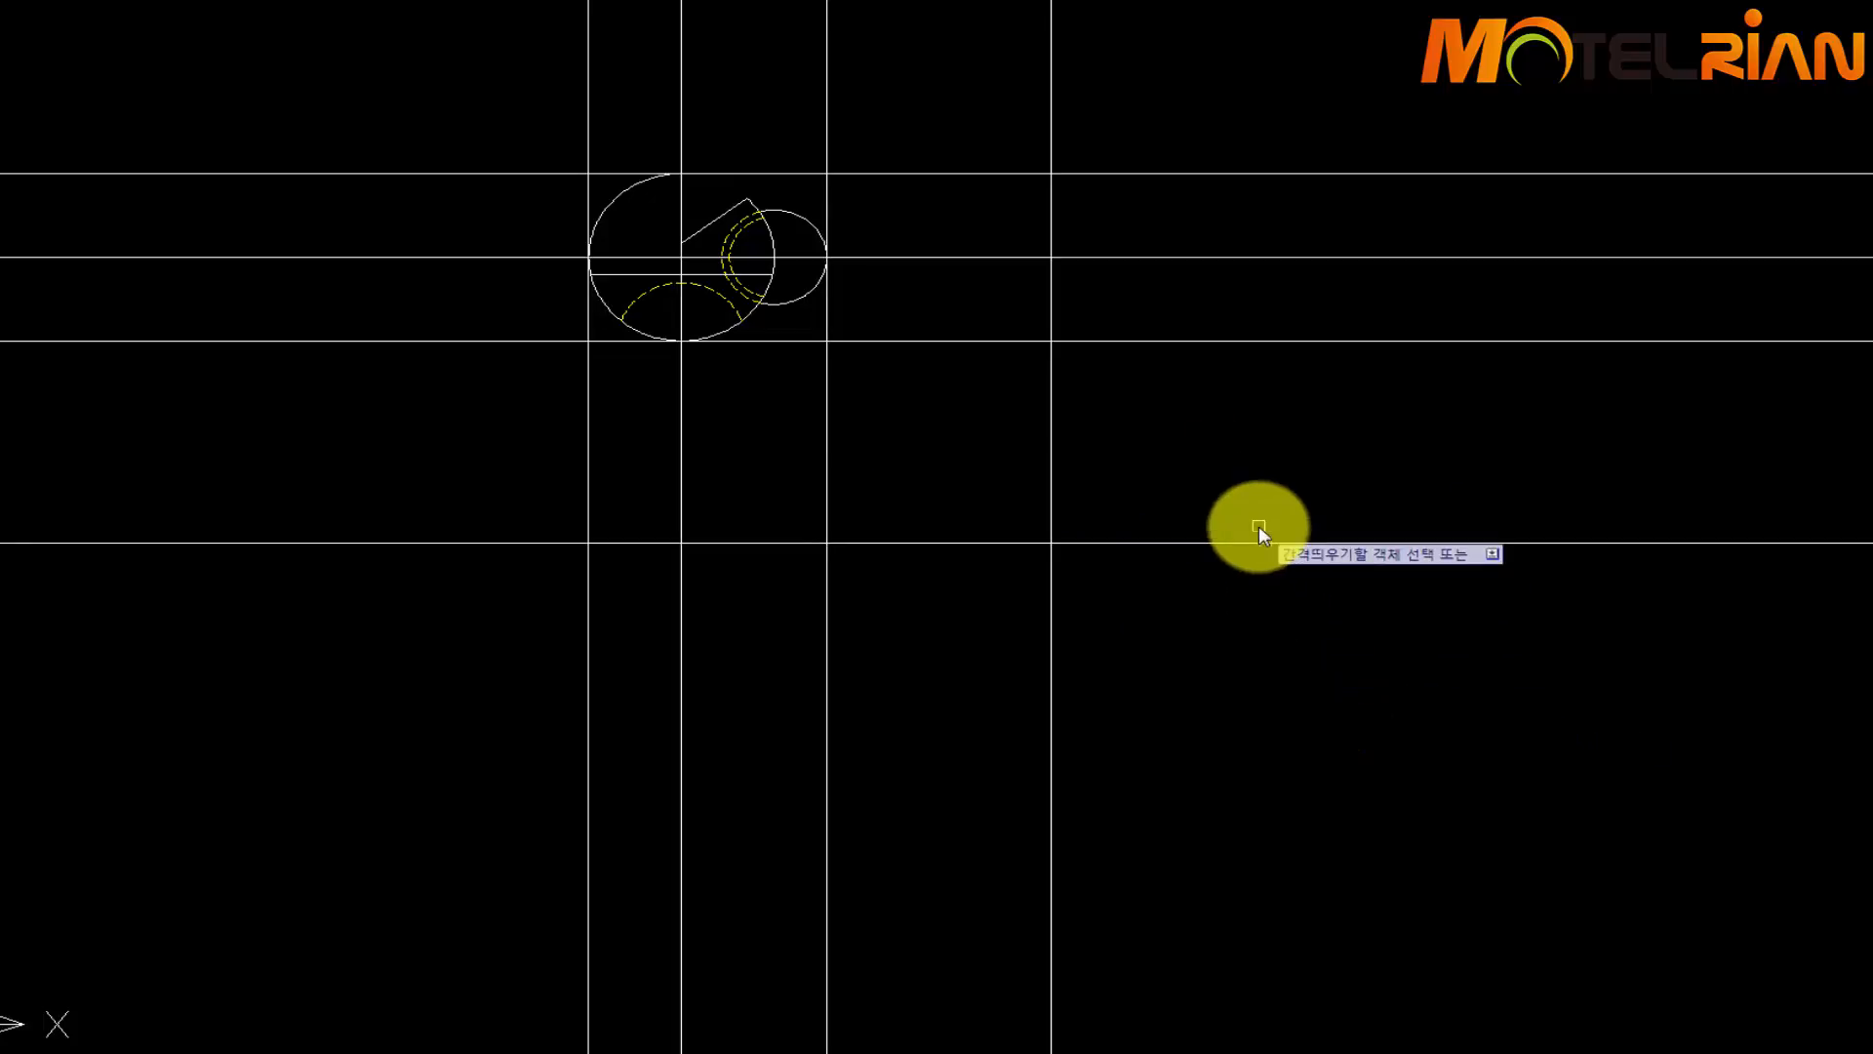
click(1251, 540)
click(1250, 673)
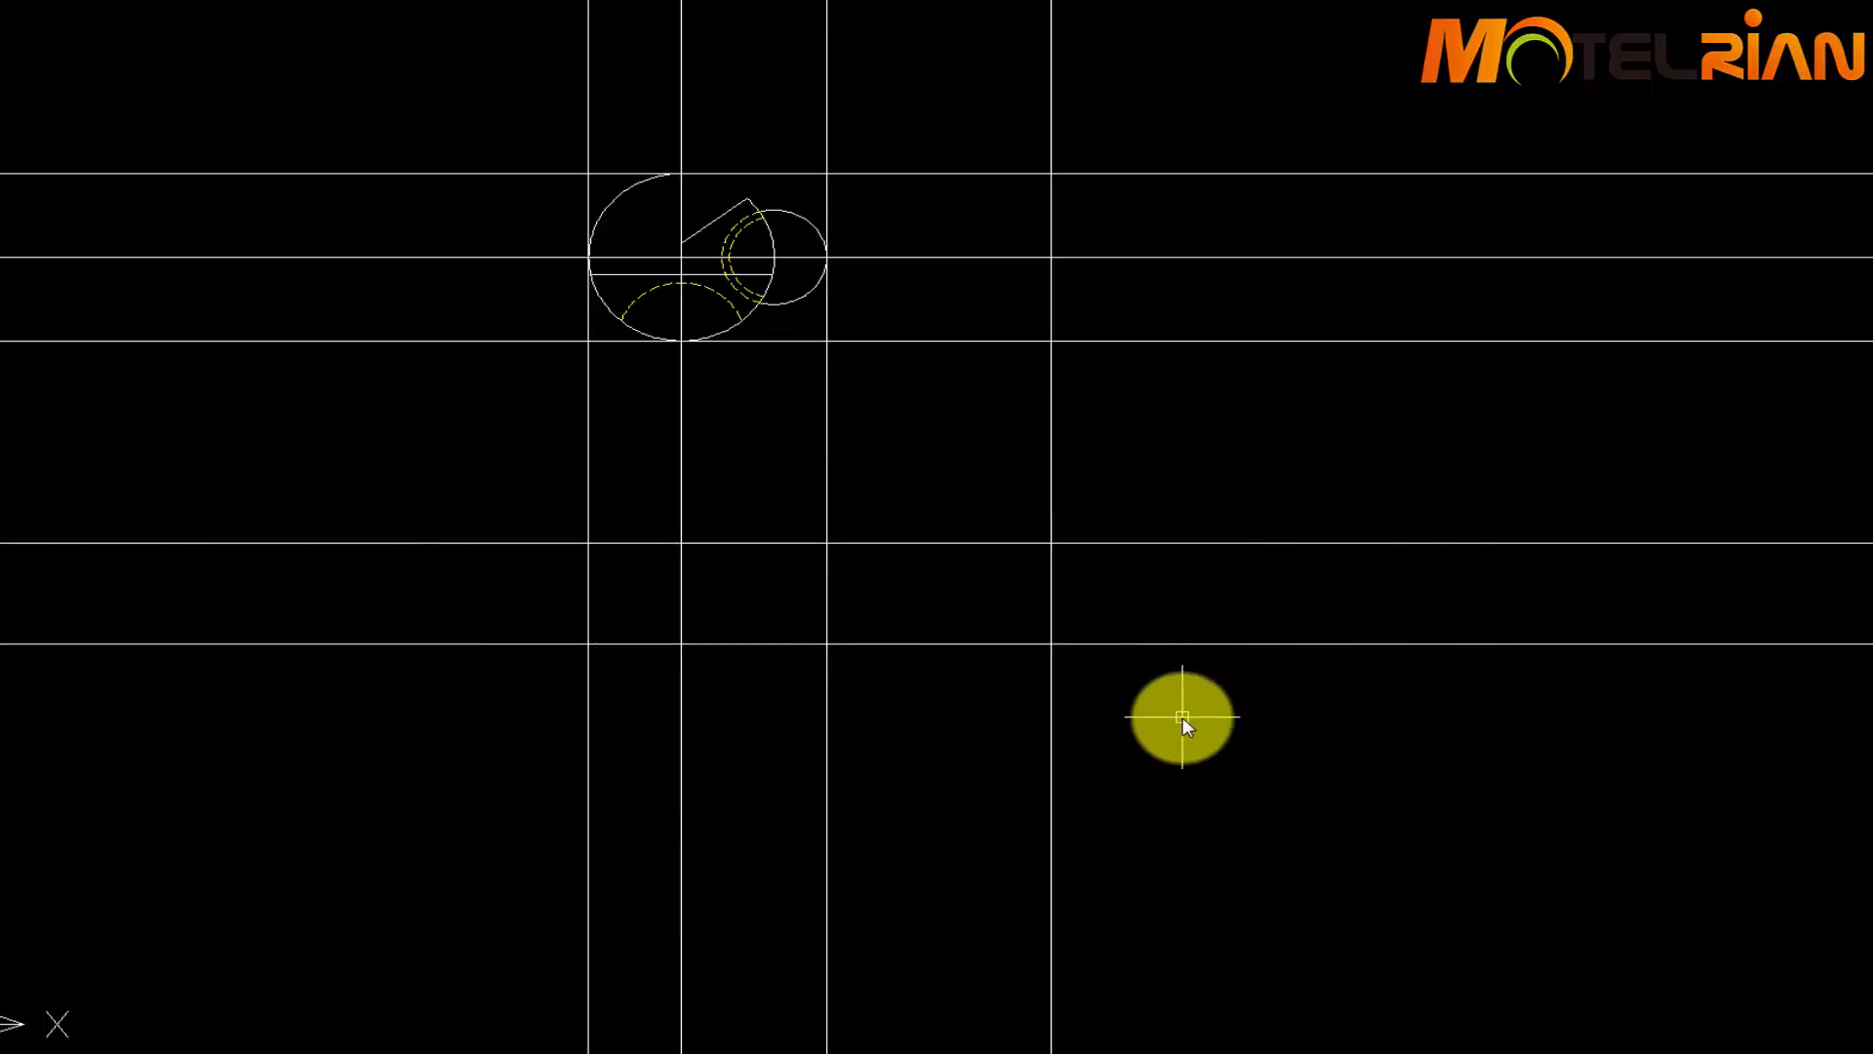
click(1194, 645)
click(1194, 766)
scroll(905, 707, up, 2)
mouse_move(905, 706)
middle_down()
mouse_move(1017, 707)
mouse_move(1041, 774)
middle_up()
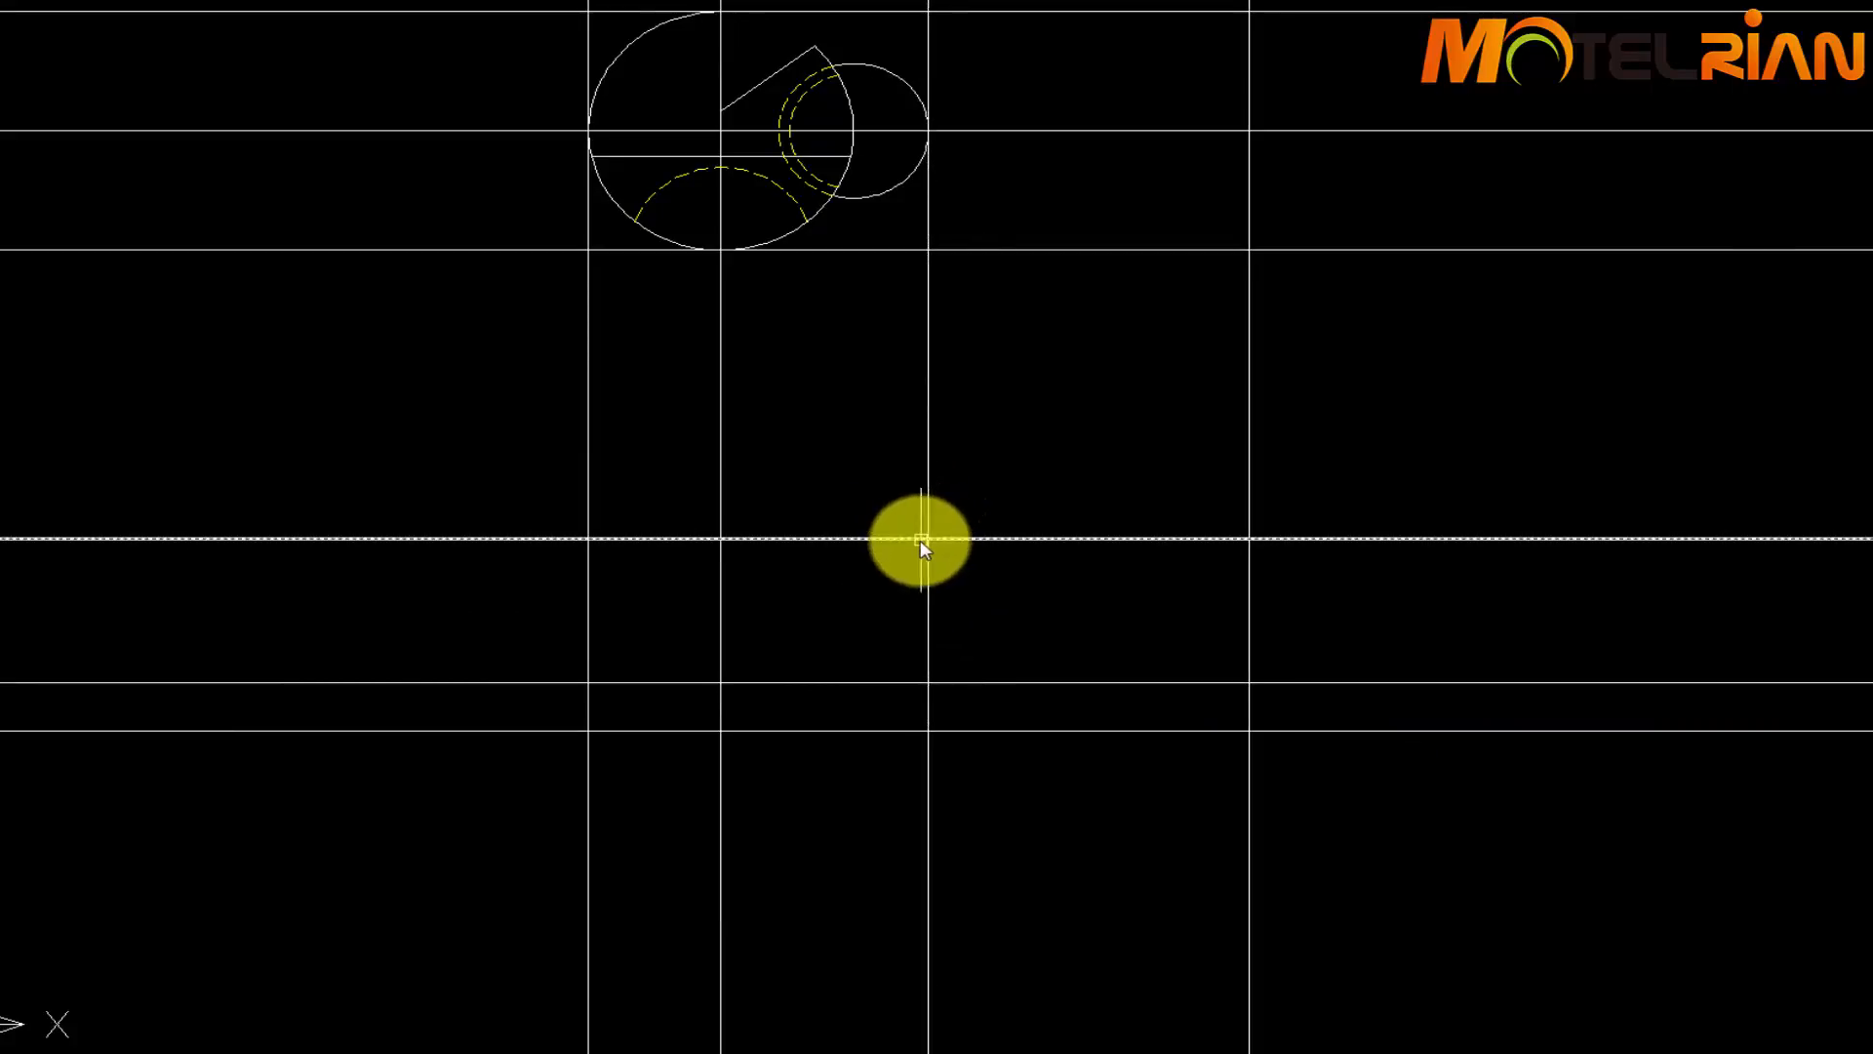
click(920, 538)
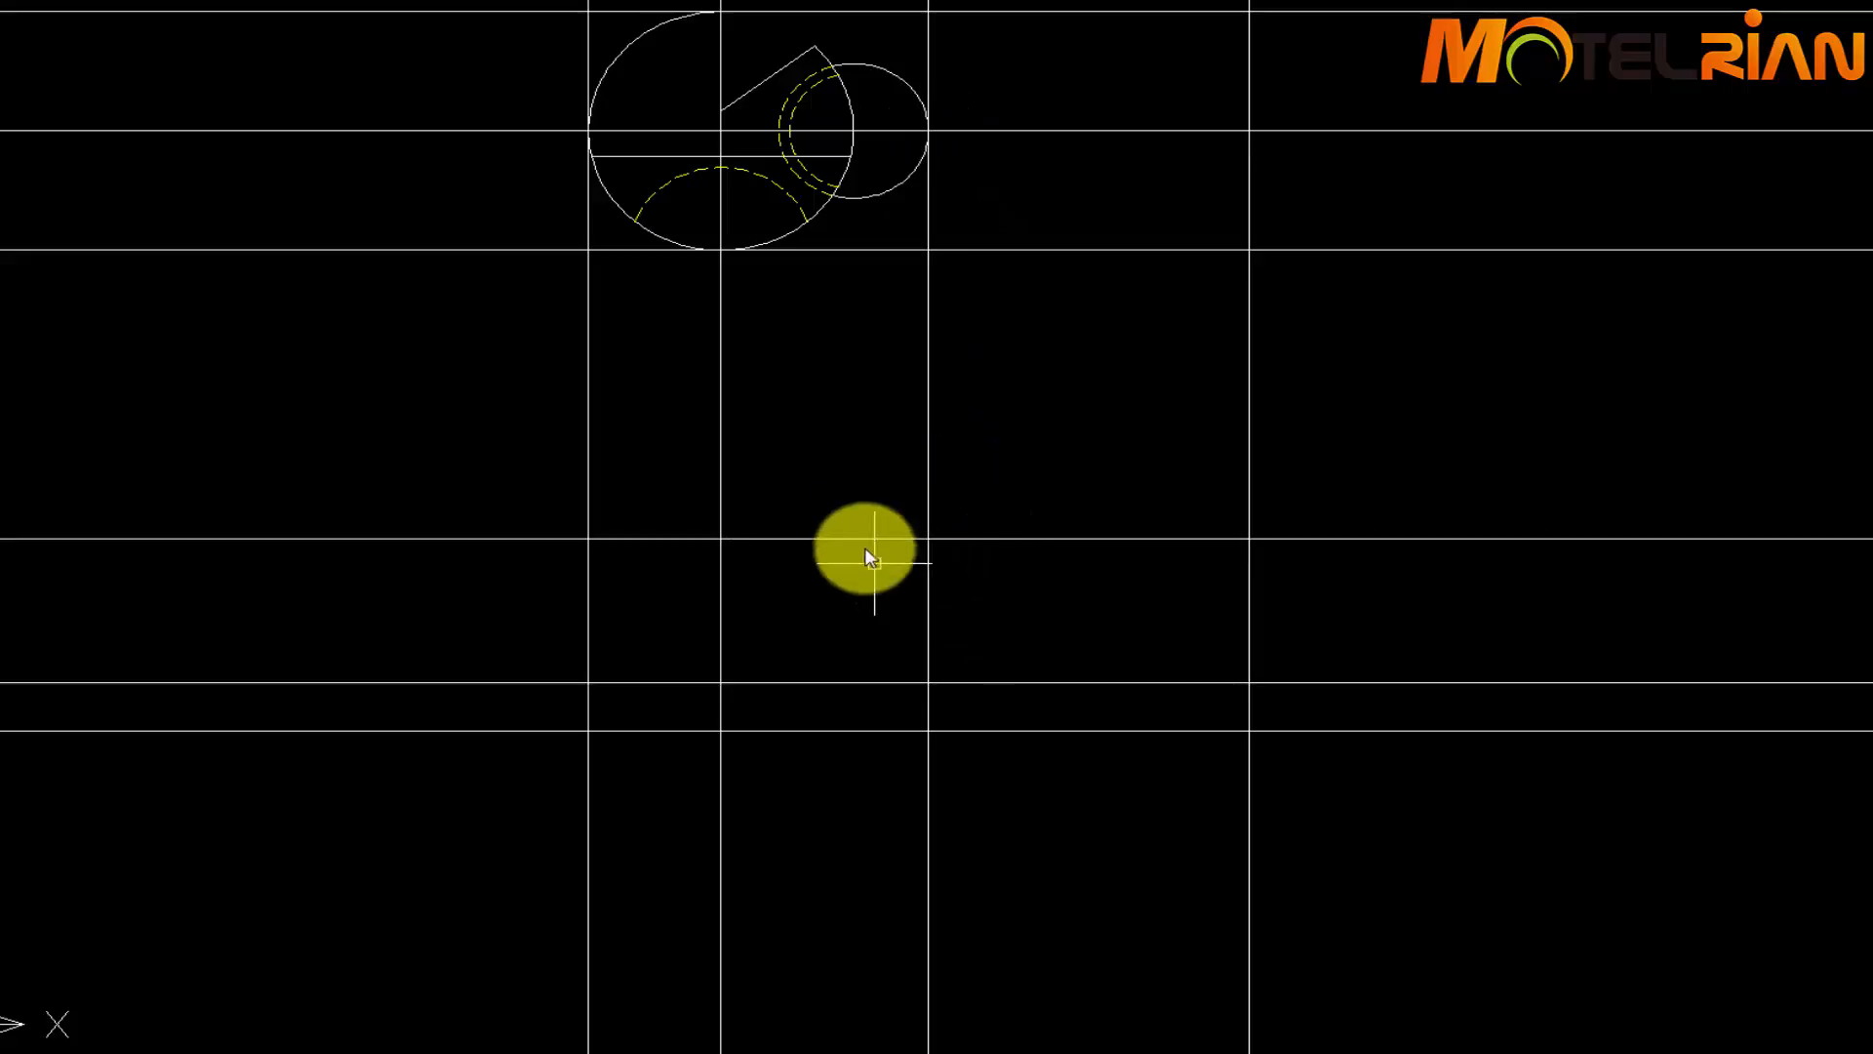
Place a 45-degree construction line through the intersection of the circle view's right vertical line and the 150 offset horizontal line
middle_drag(1467, 368, 1407, 422)
text(xl)
key(Return)
text(a)
key(Return)
text(45)
key(Return)
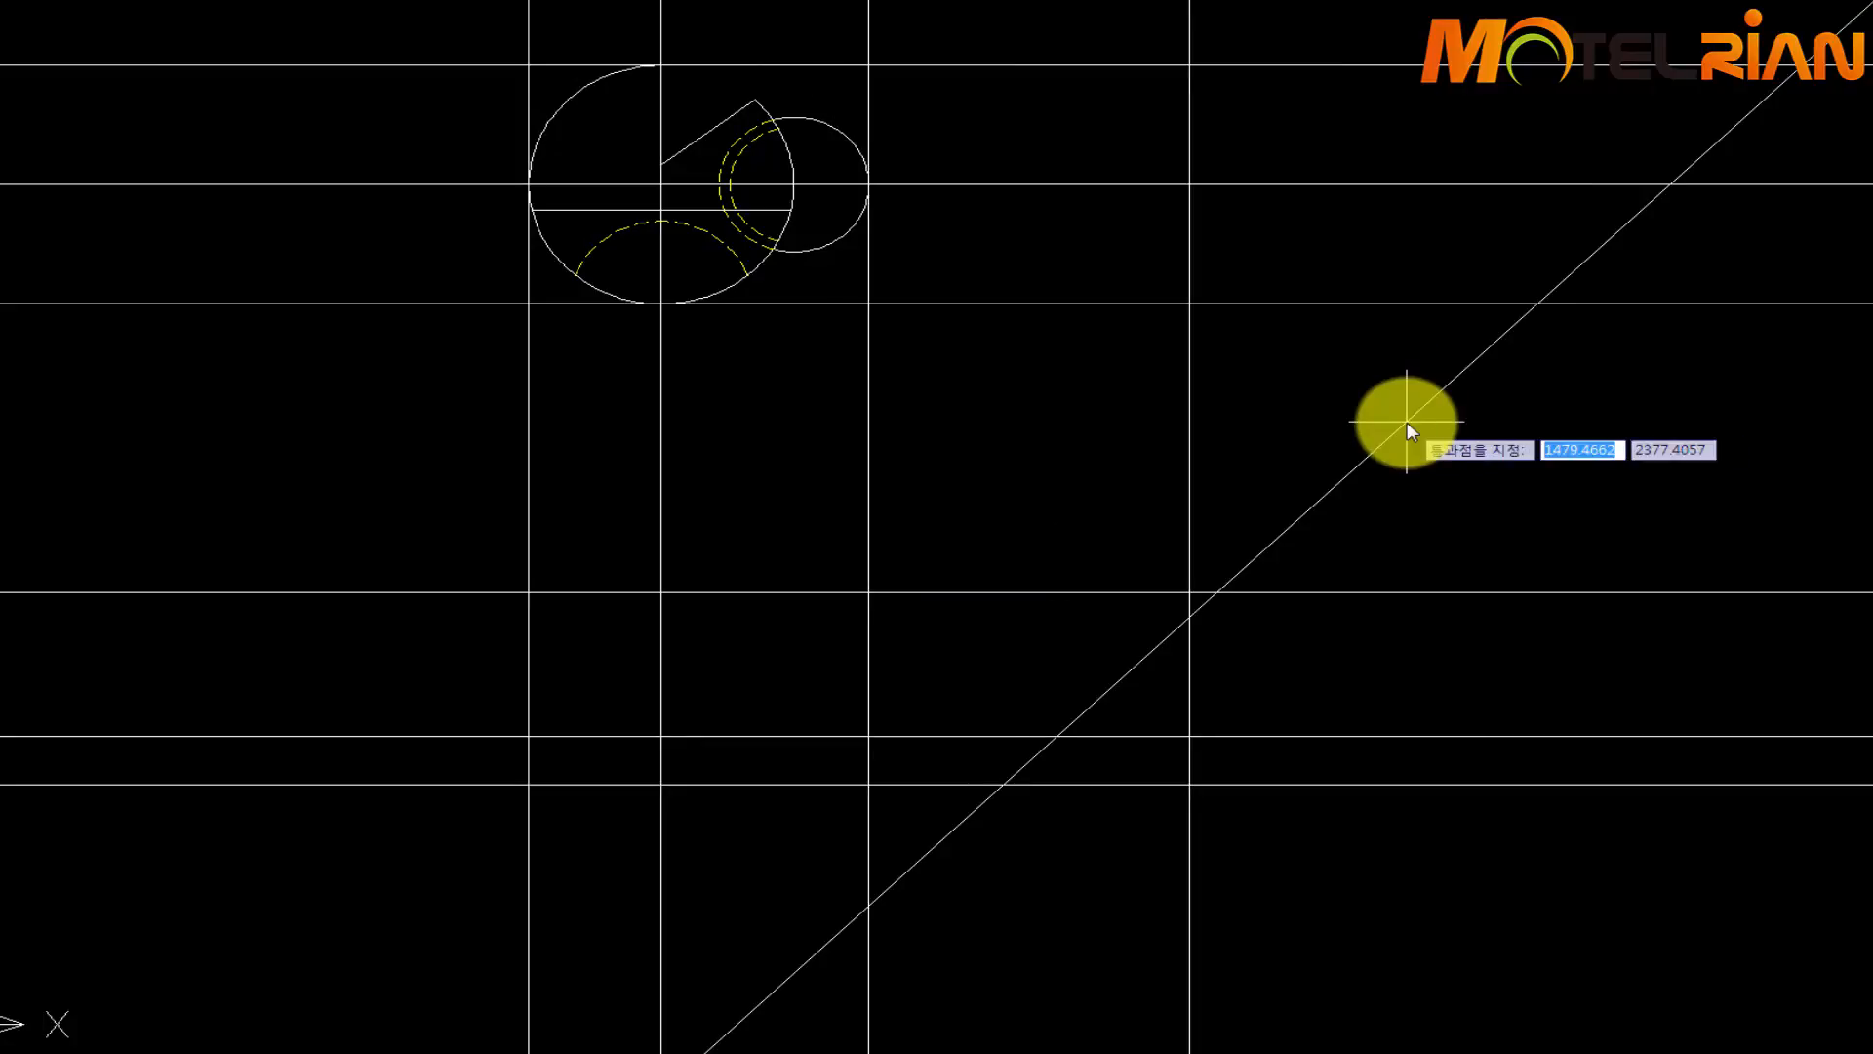
scroll(1407, 422, up, 2)
click(636, 665)
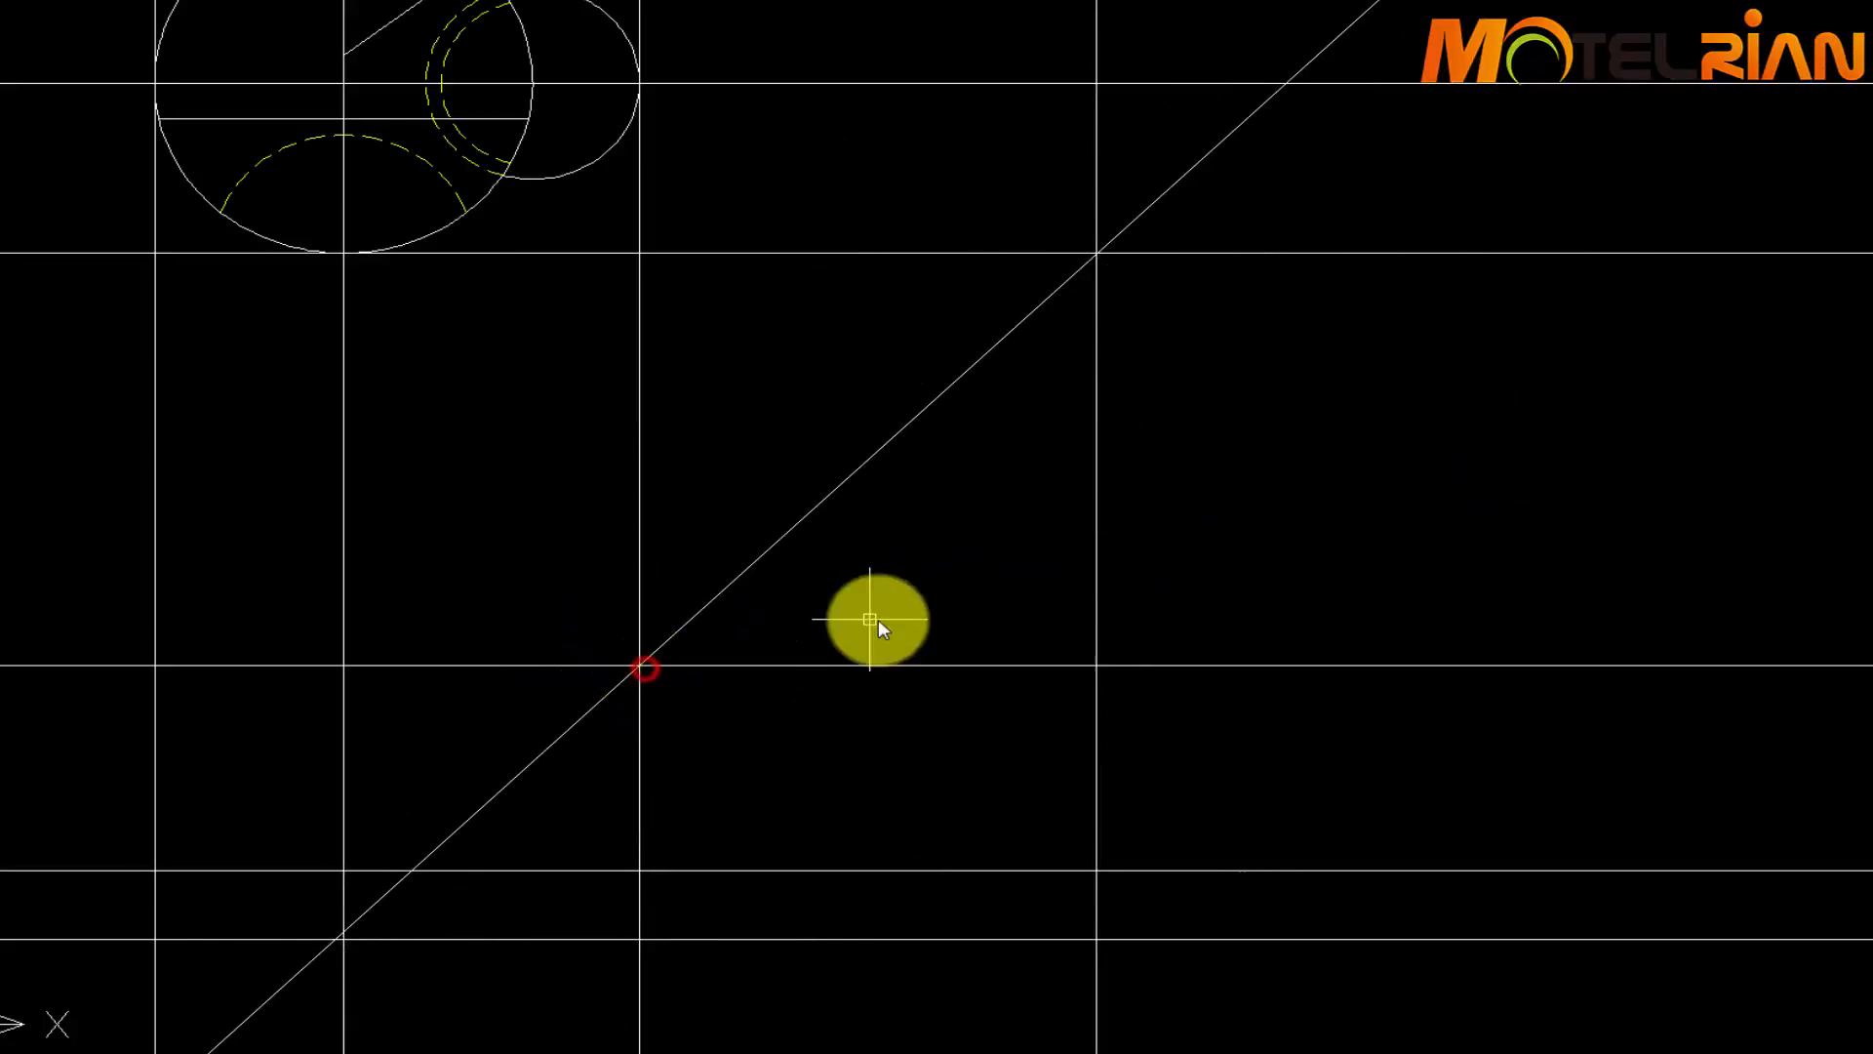
scroll(903, 610, down, 4)
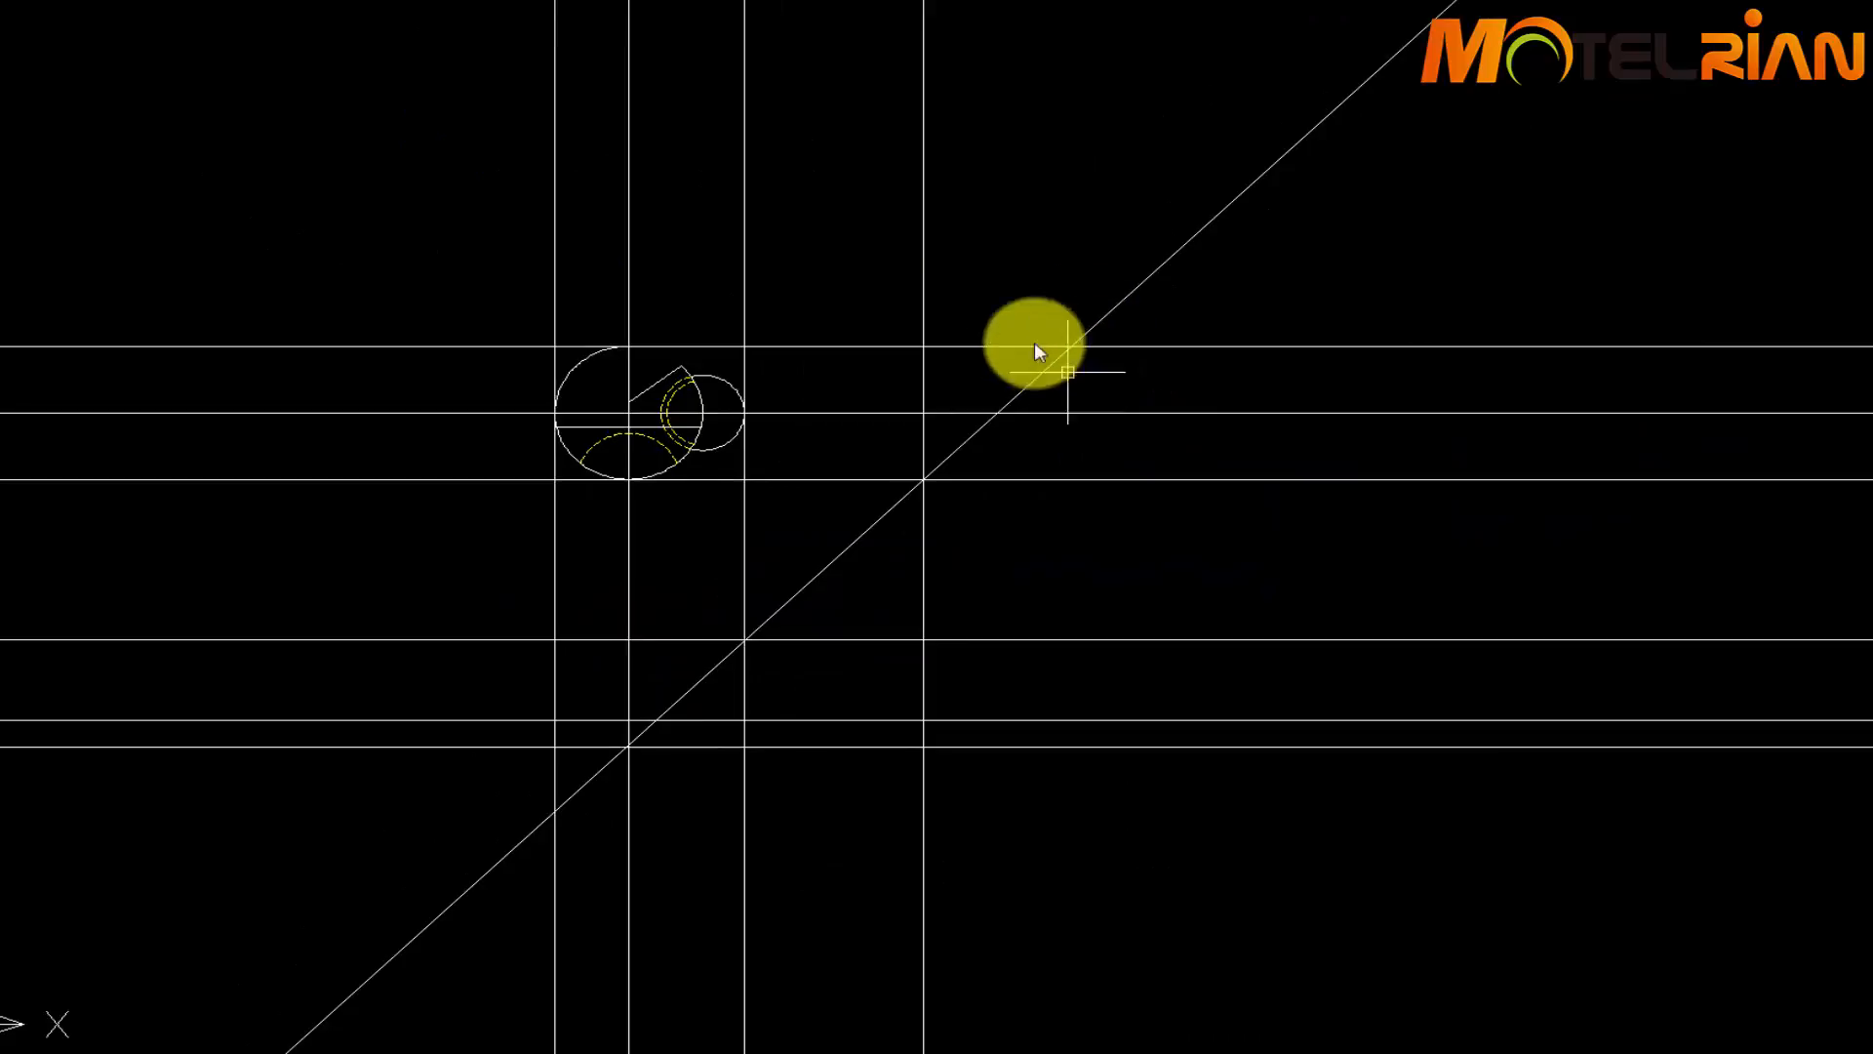
Draw a vertical line from the 45-degree line's intersection with the top horizontal line down past the lowest horizontal line
text(l)
key(Return)
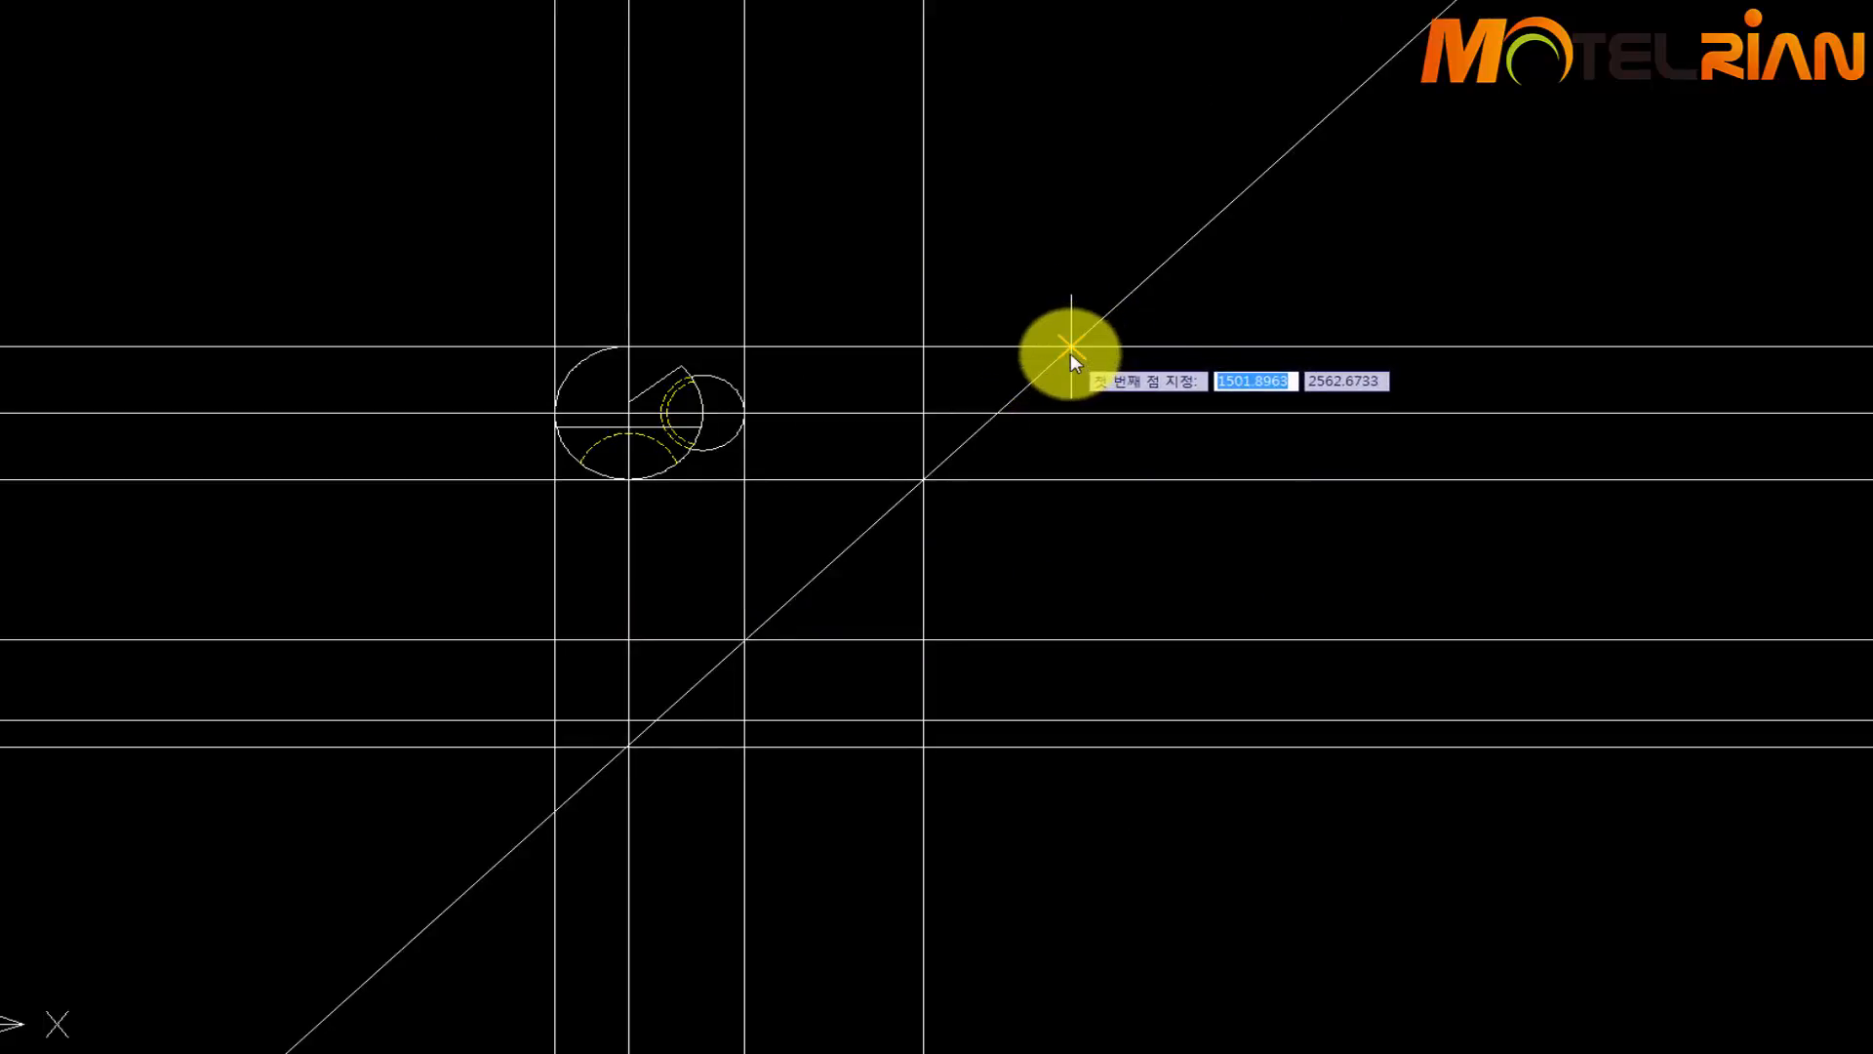
click(1071, 347)
click(1071, 815)
key(Return)
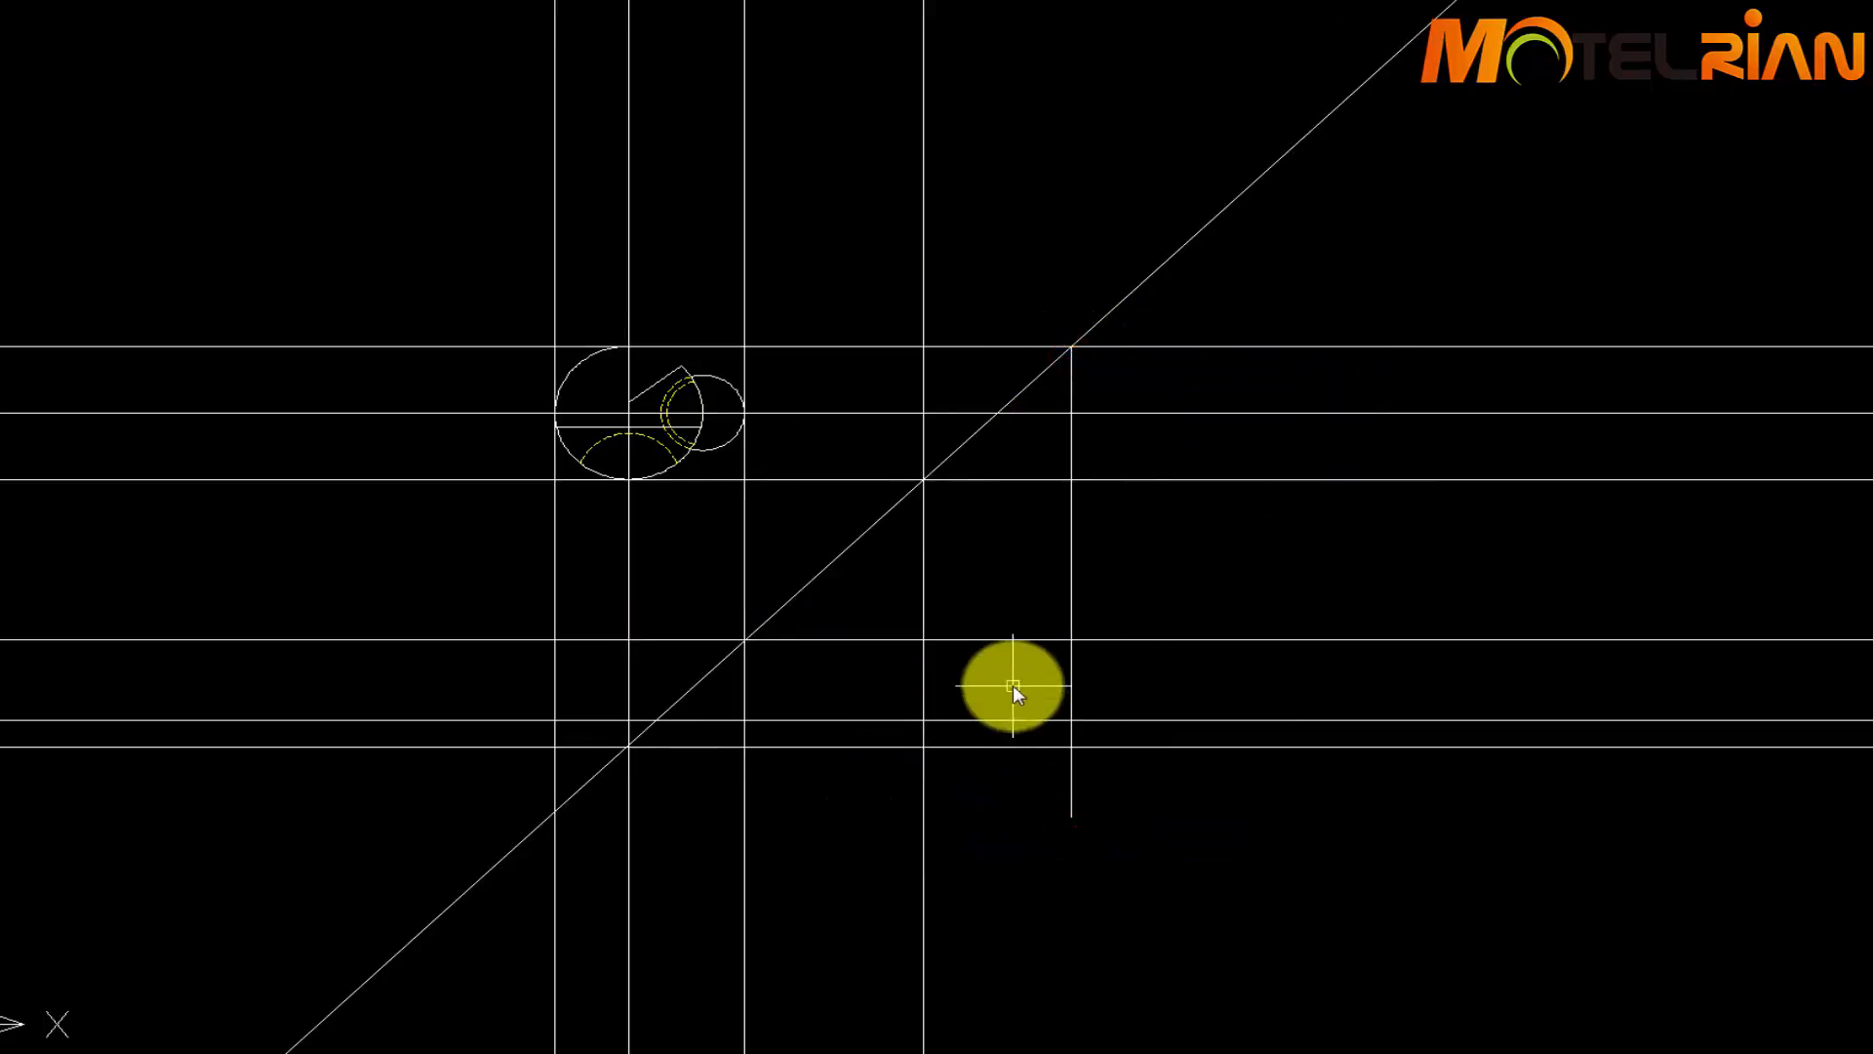
Trim the 45-degree line below its intersection with the 150 offset horizontal line
middle_drag(1013, 674, 1108, 646)
text(tr)
key(Return)
click(888, 612)
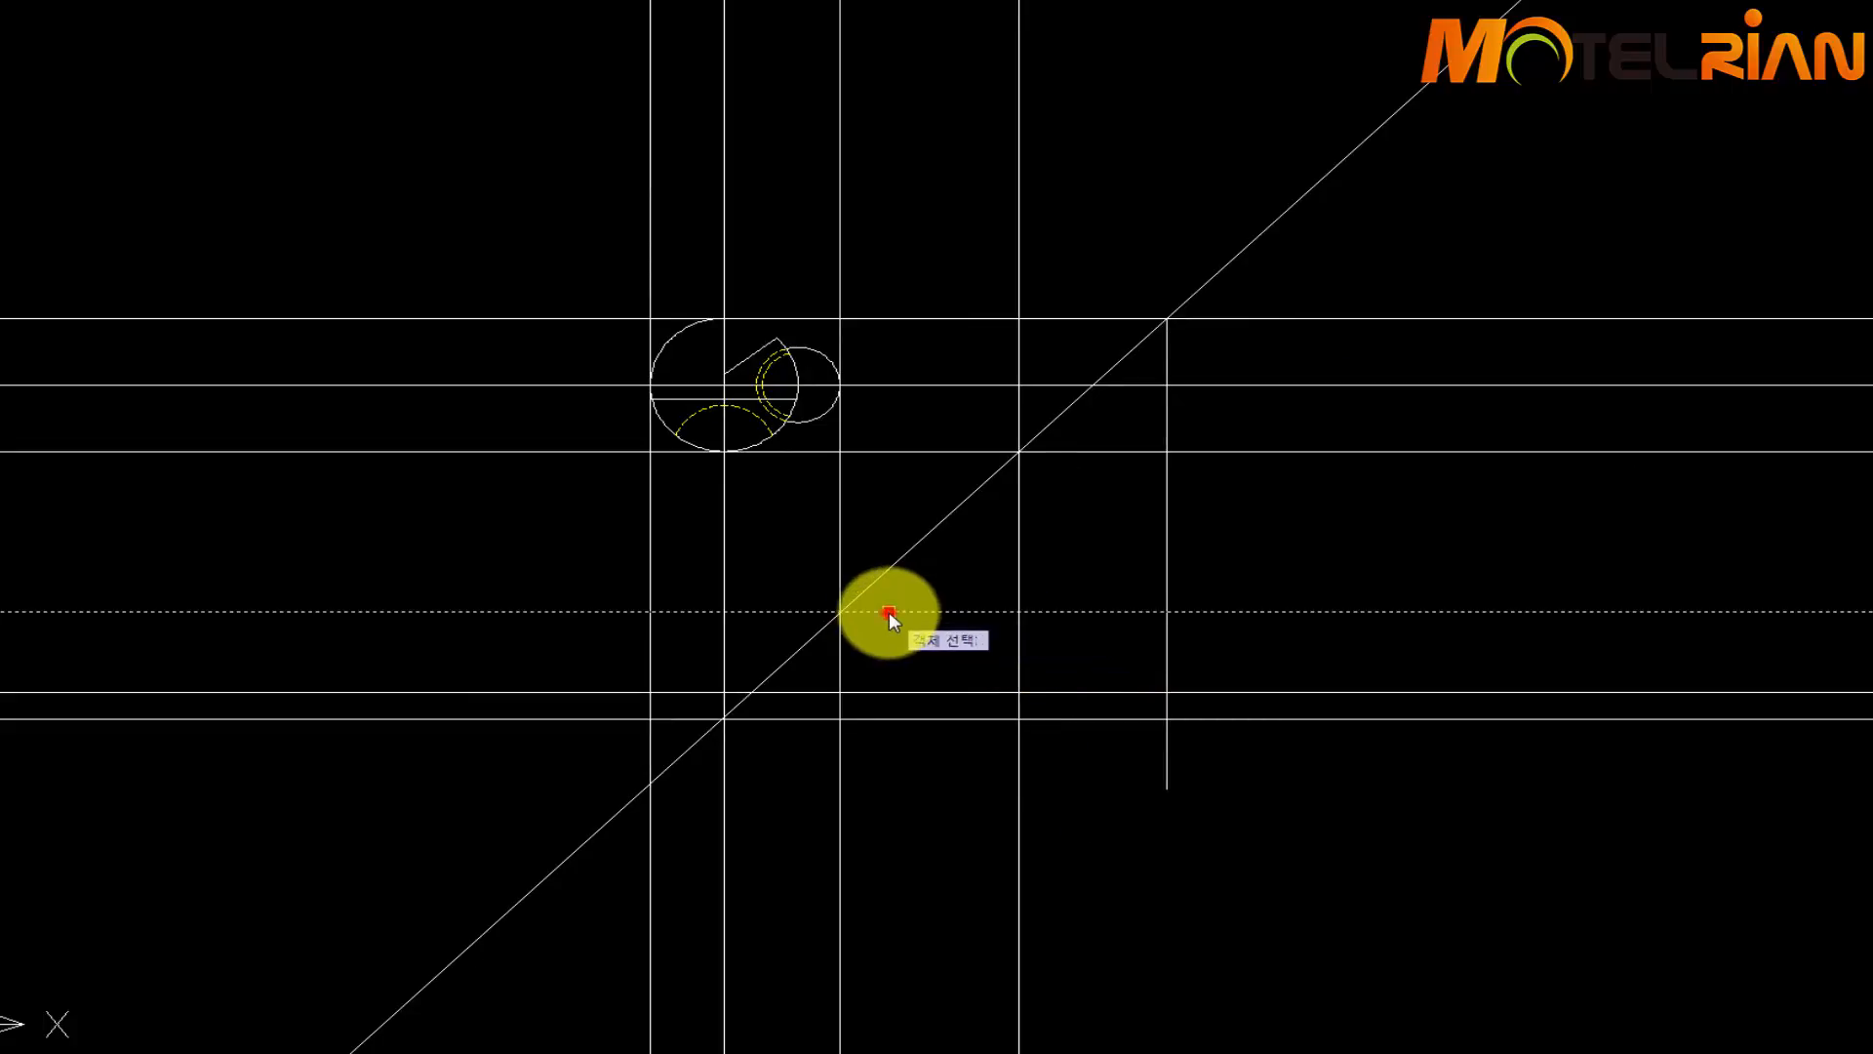
click(815, 635)
key(Return)
Trim all construction line ends outside the rectangle formed by the outermost horizontal and vertical lines
text(tr)
key(Return)
key(Return)
click(1316, 821)
click(1198, 158)
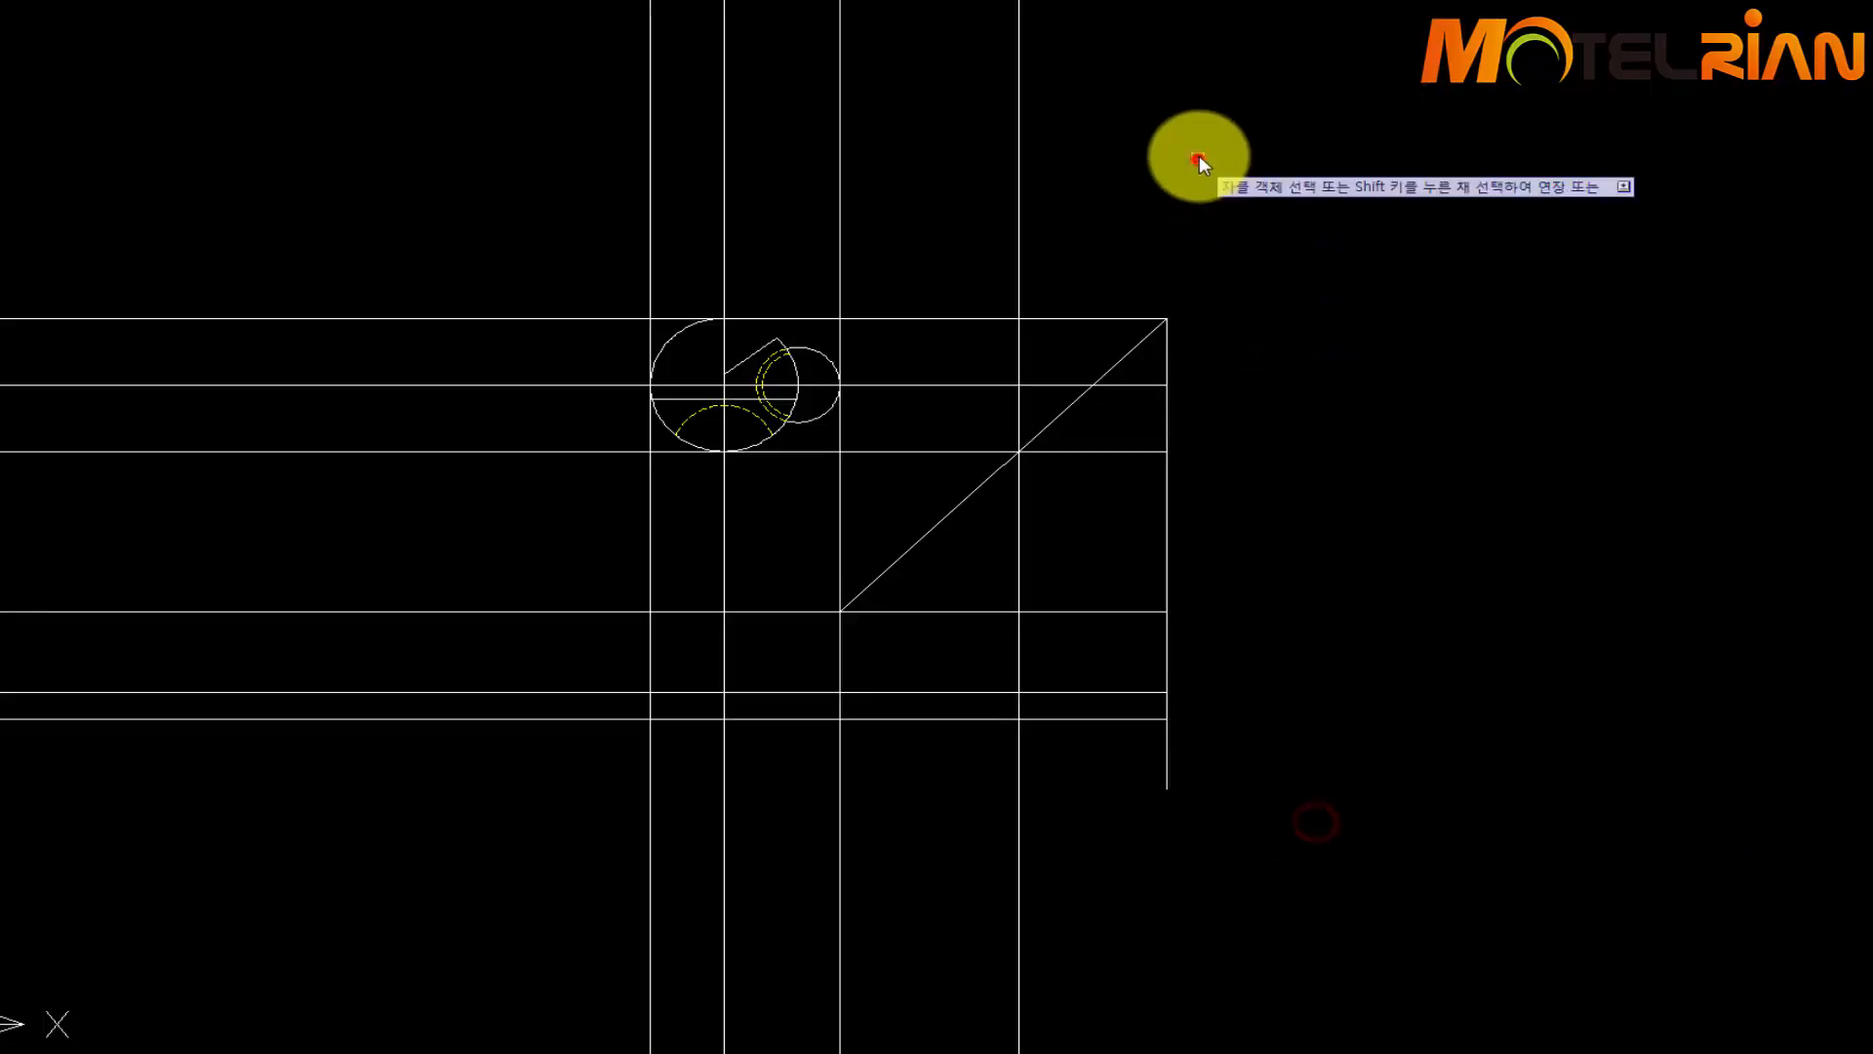
click(621, 284)
click(444, 851)
click(1192, 730)
click(523, 786)
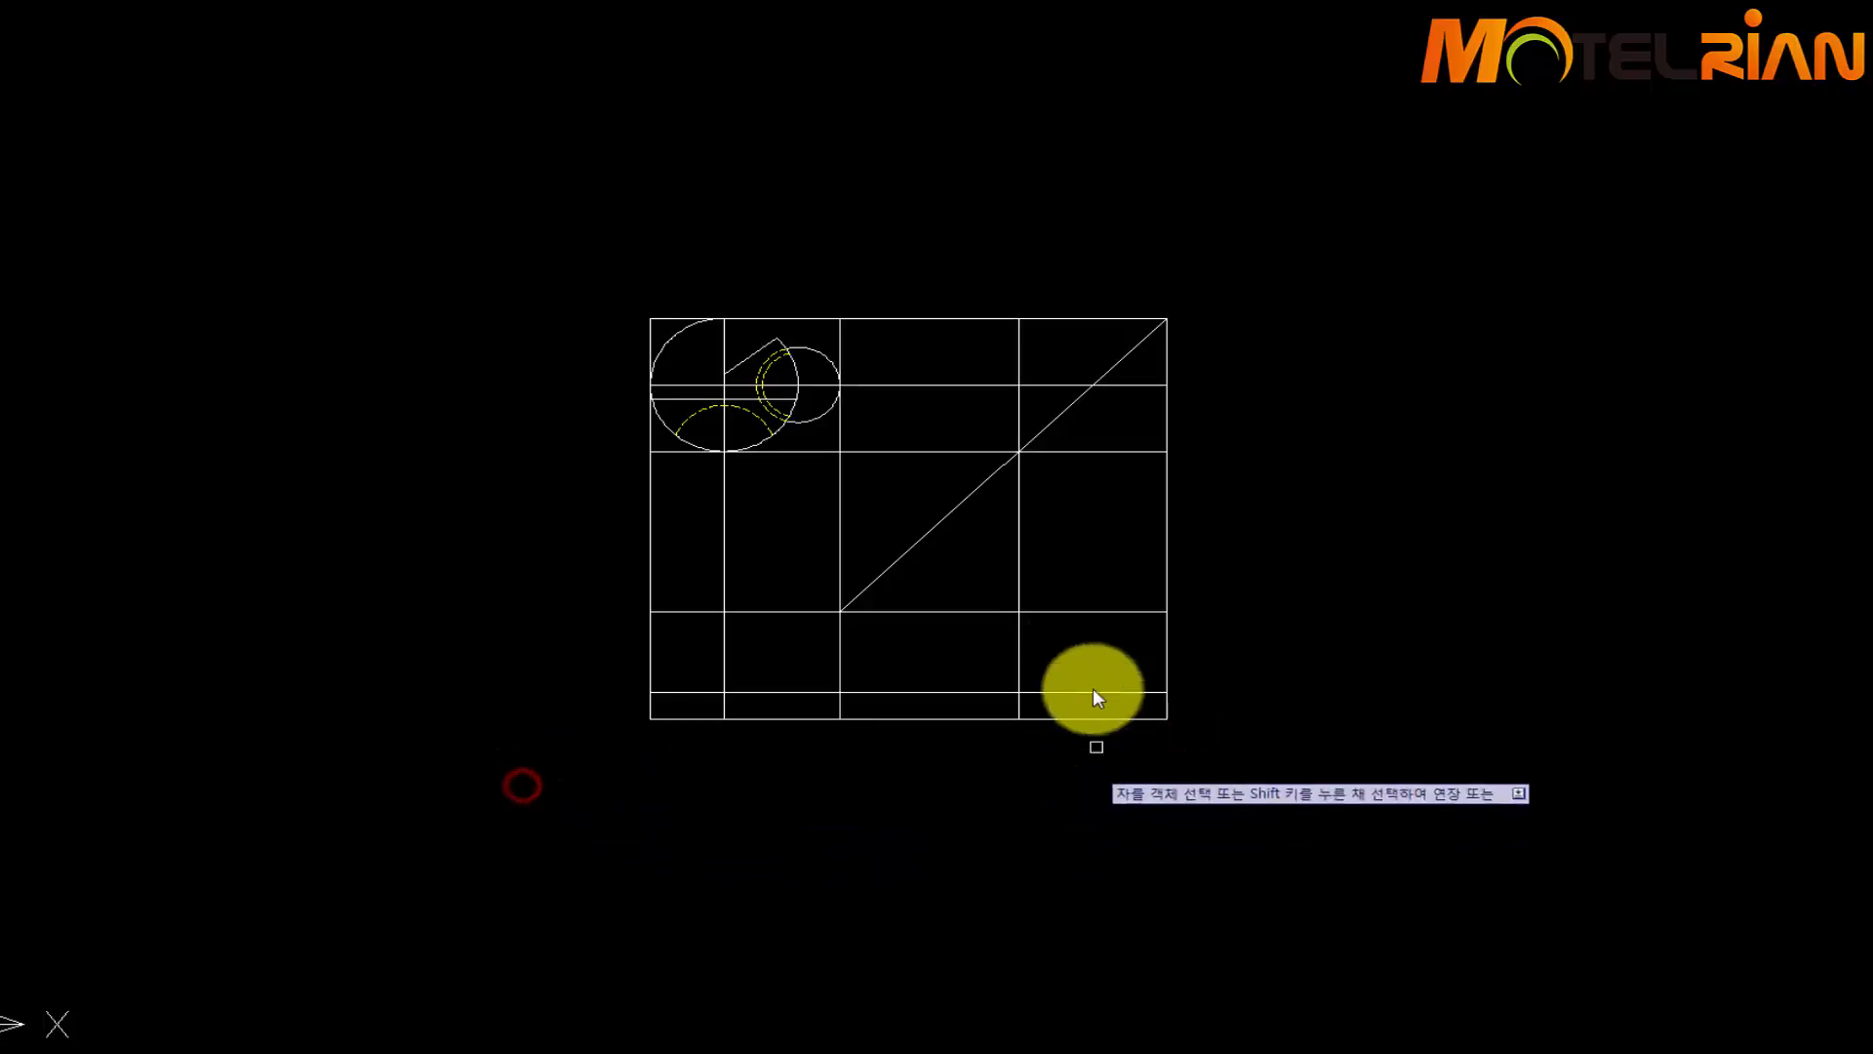
scroll(1016, 529, up, 3)
middle_drag(1009, 533, 1148, 548)
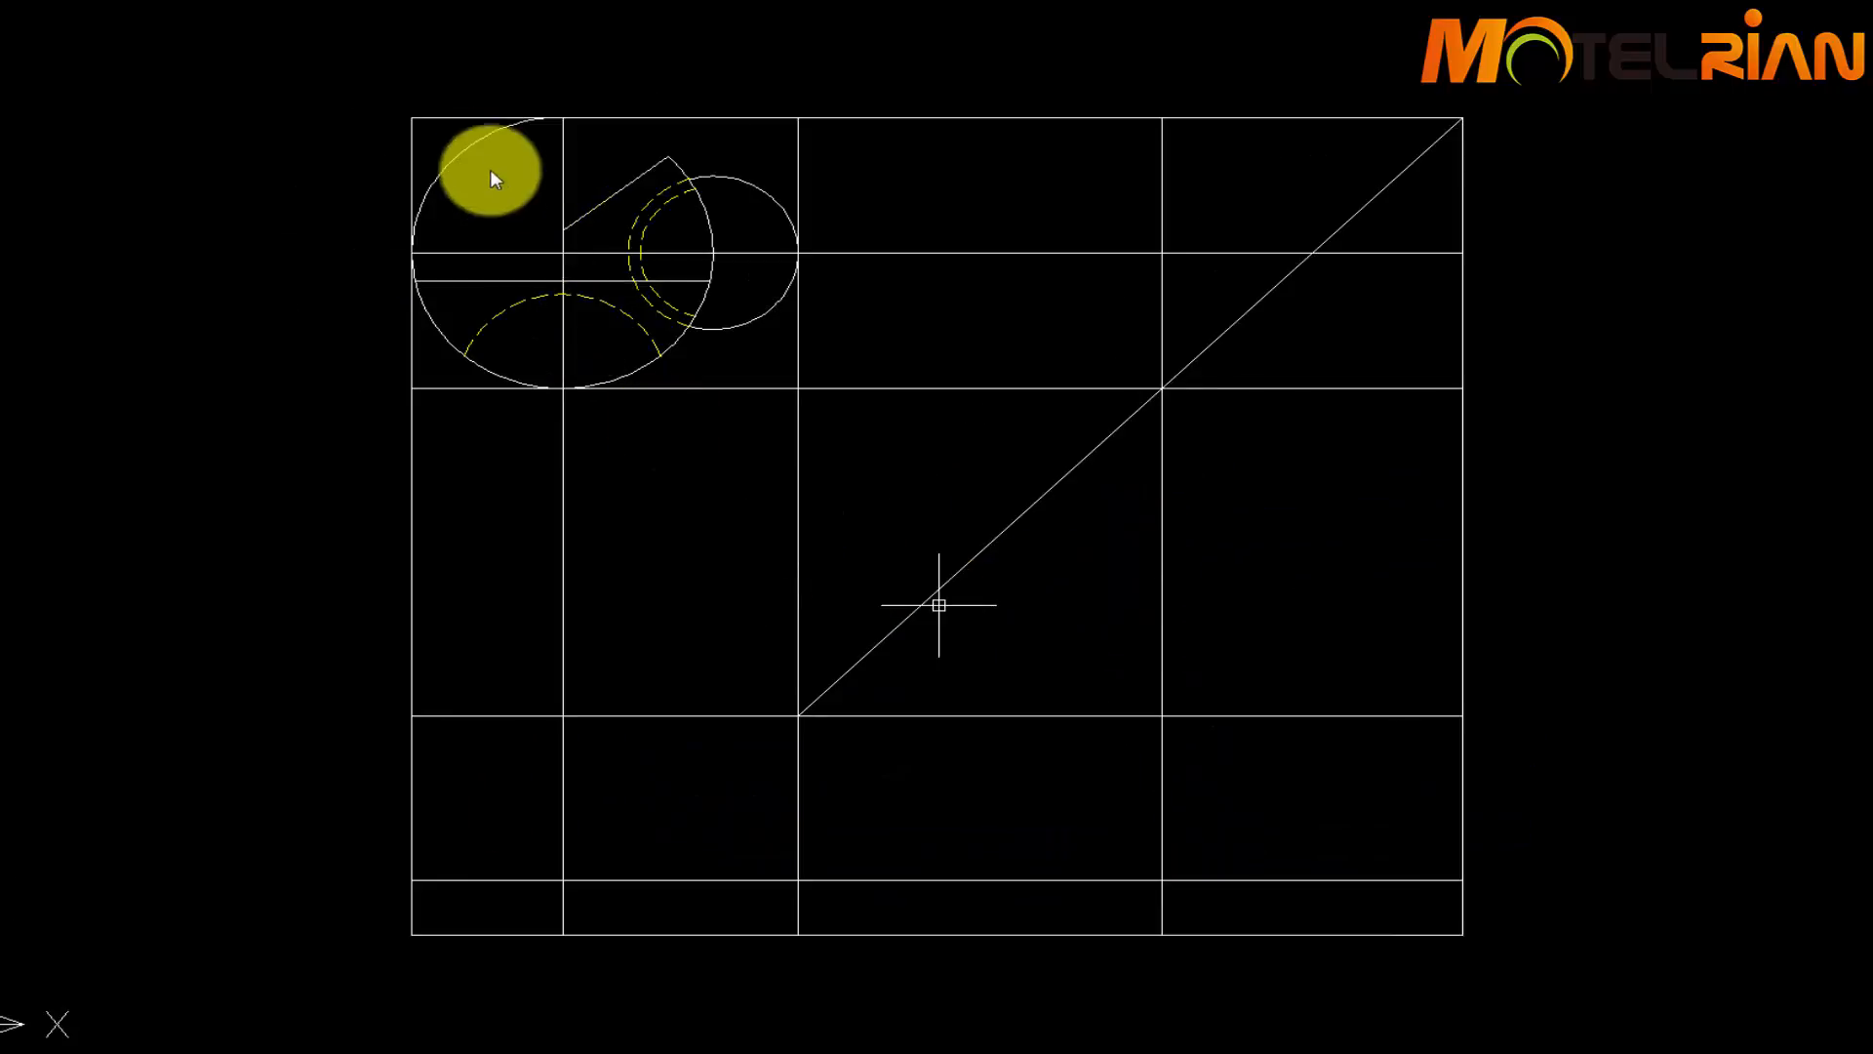
click(368, 75)
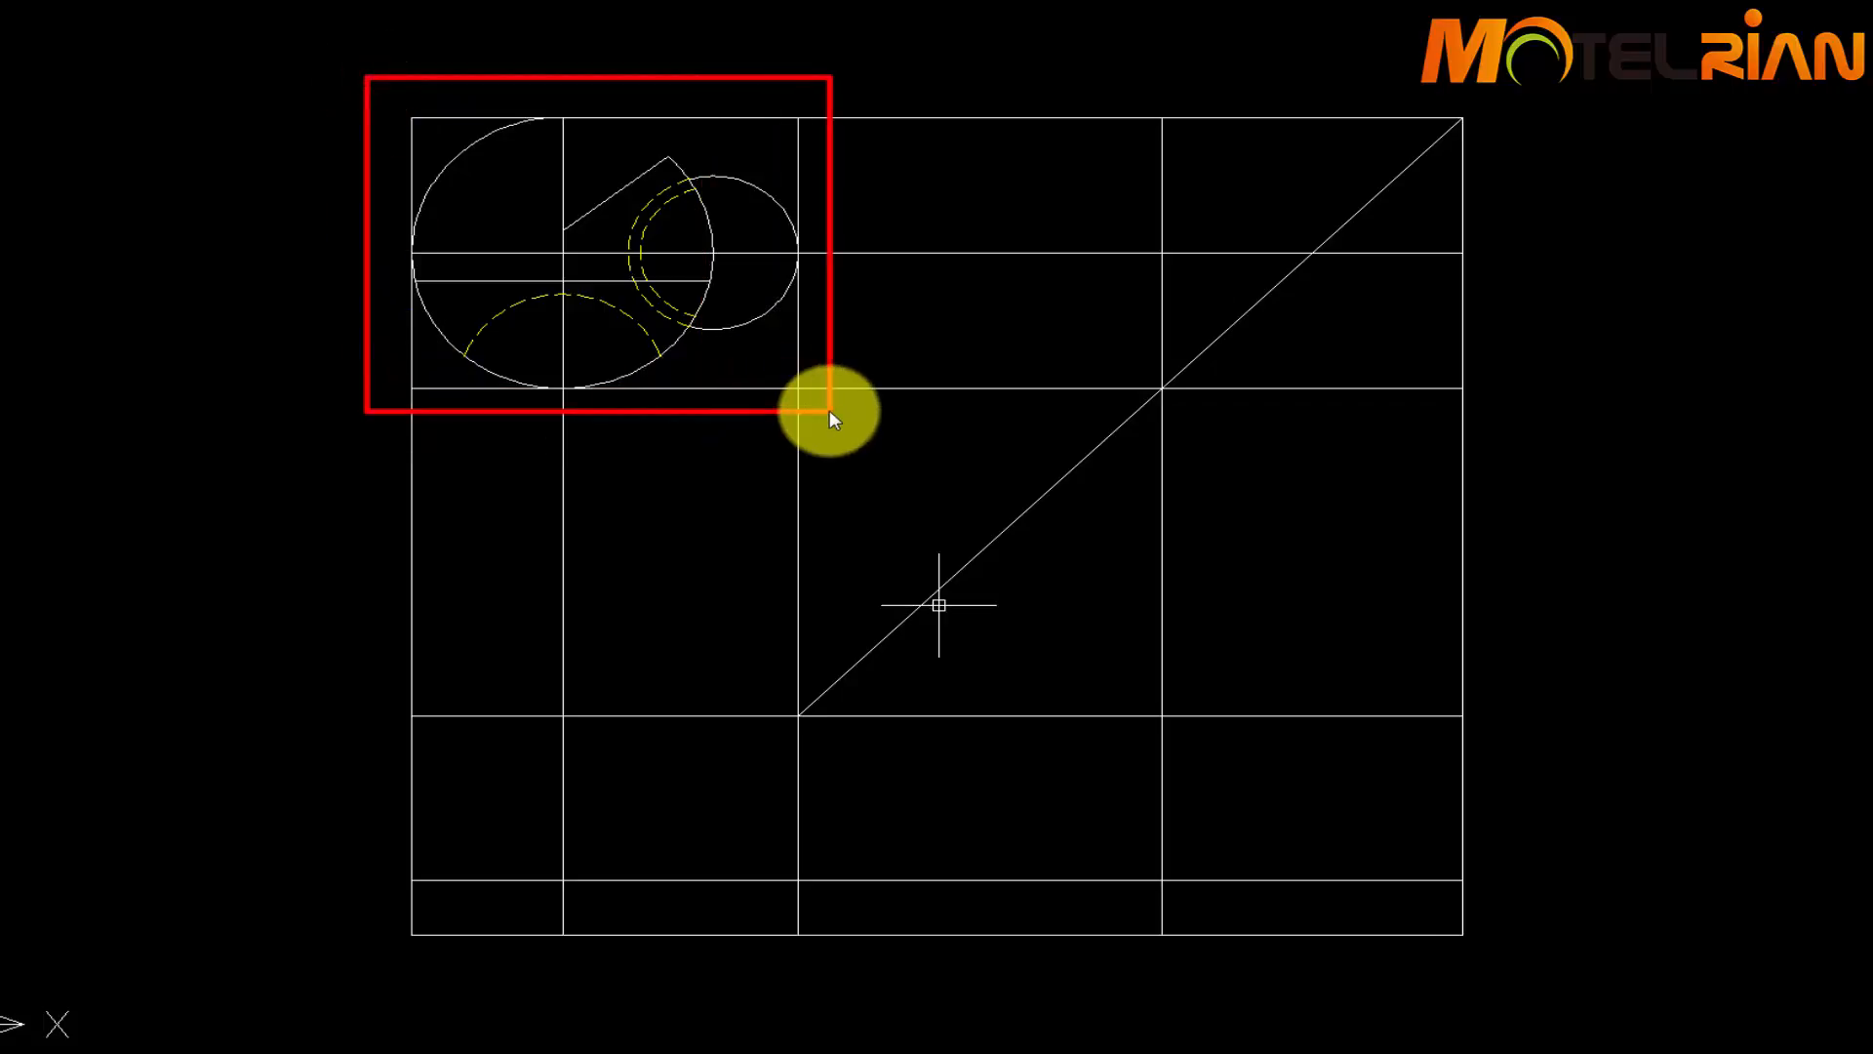
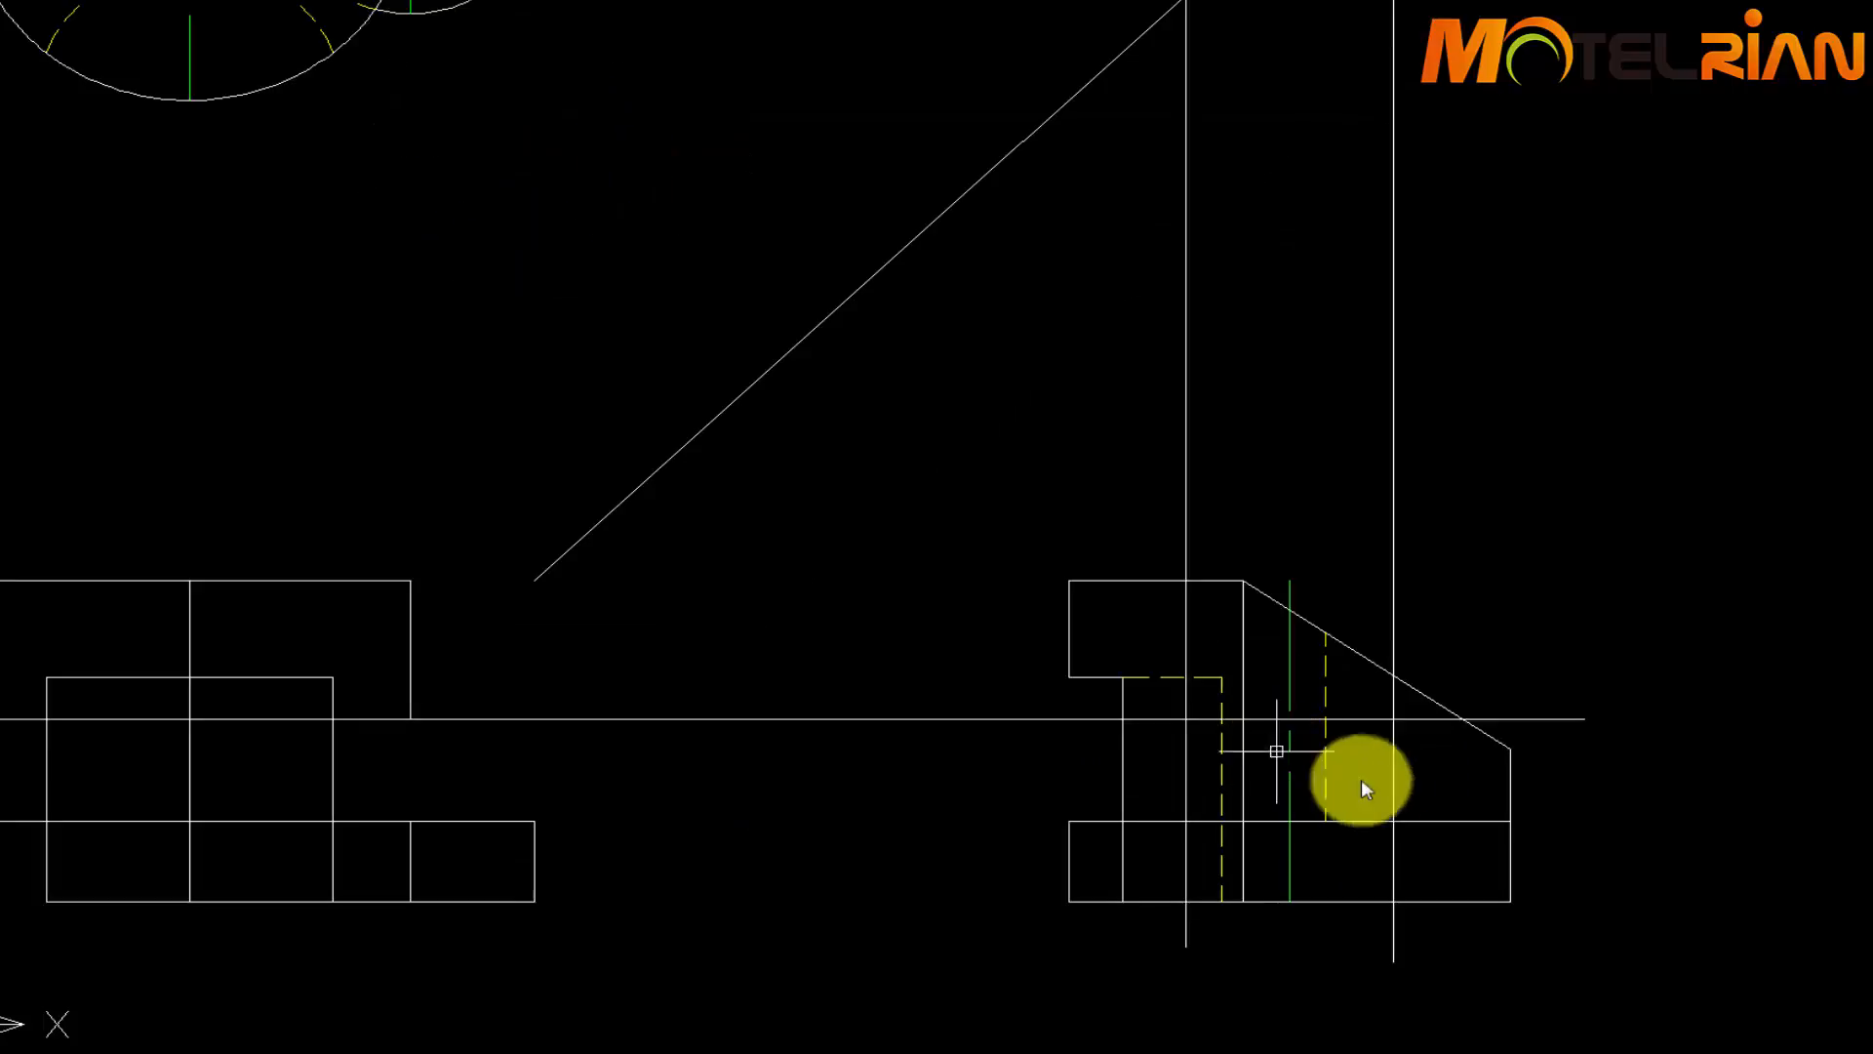
text(tr)
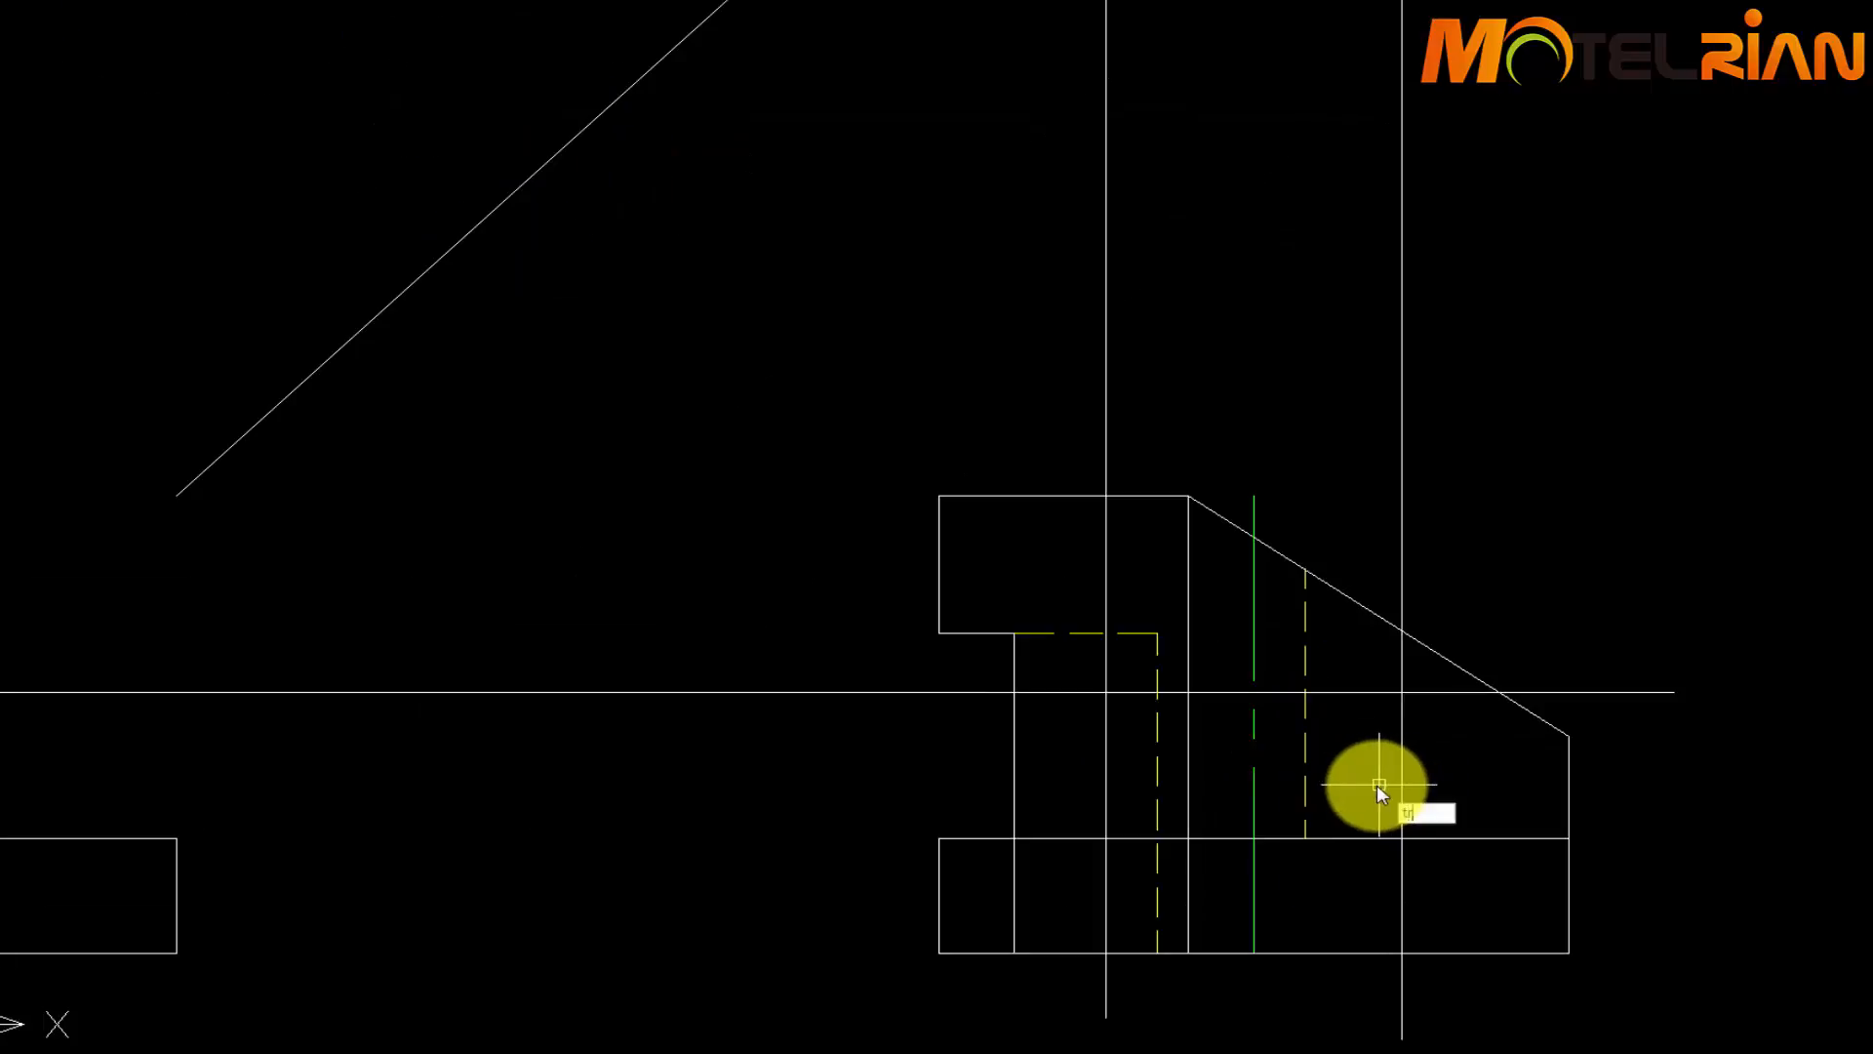
key(Return)
click(1436, 685)
click(1385, 723)
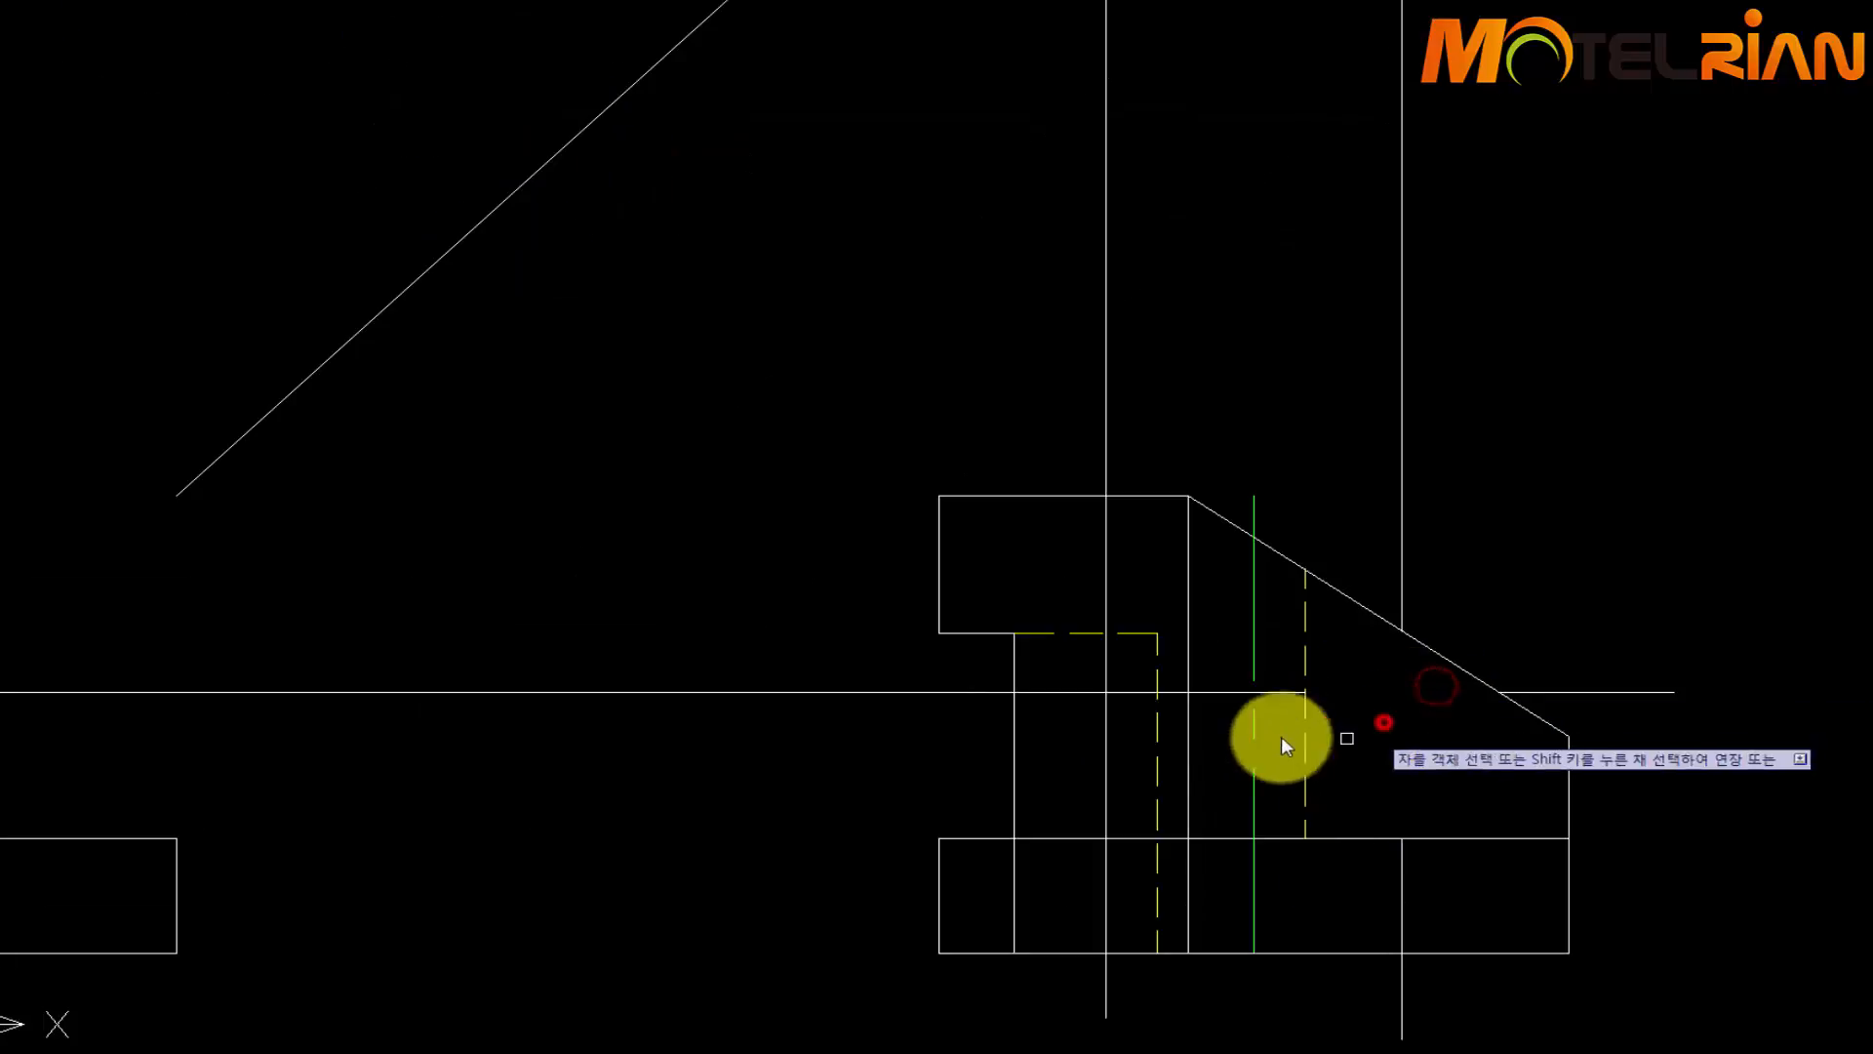
key(ctrl+z)
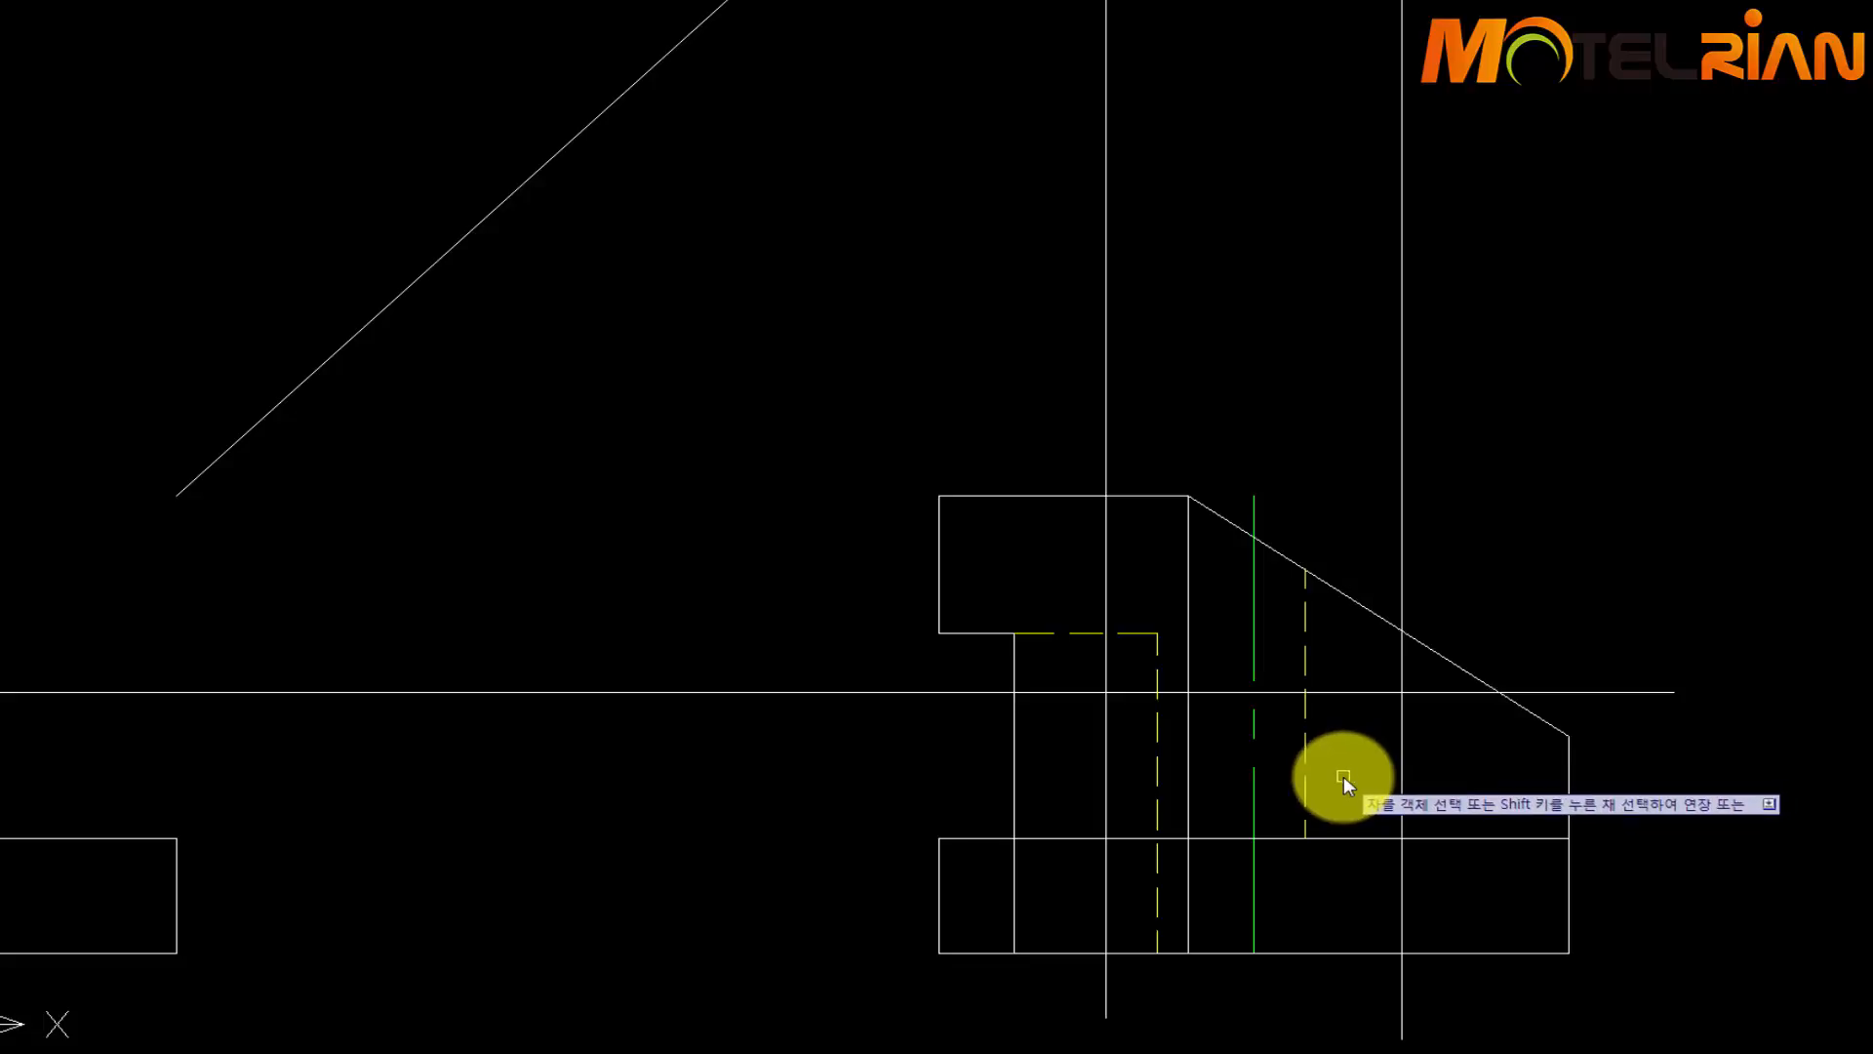
text(t)
key(Return)
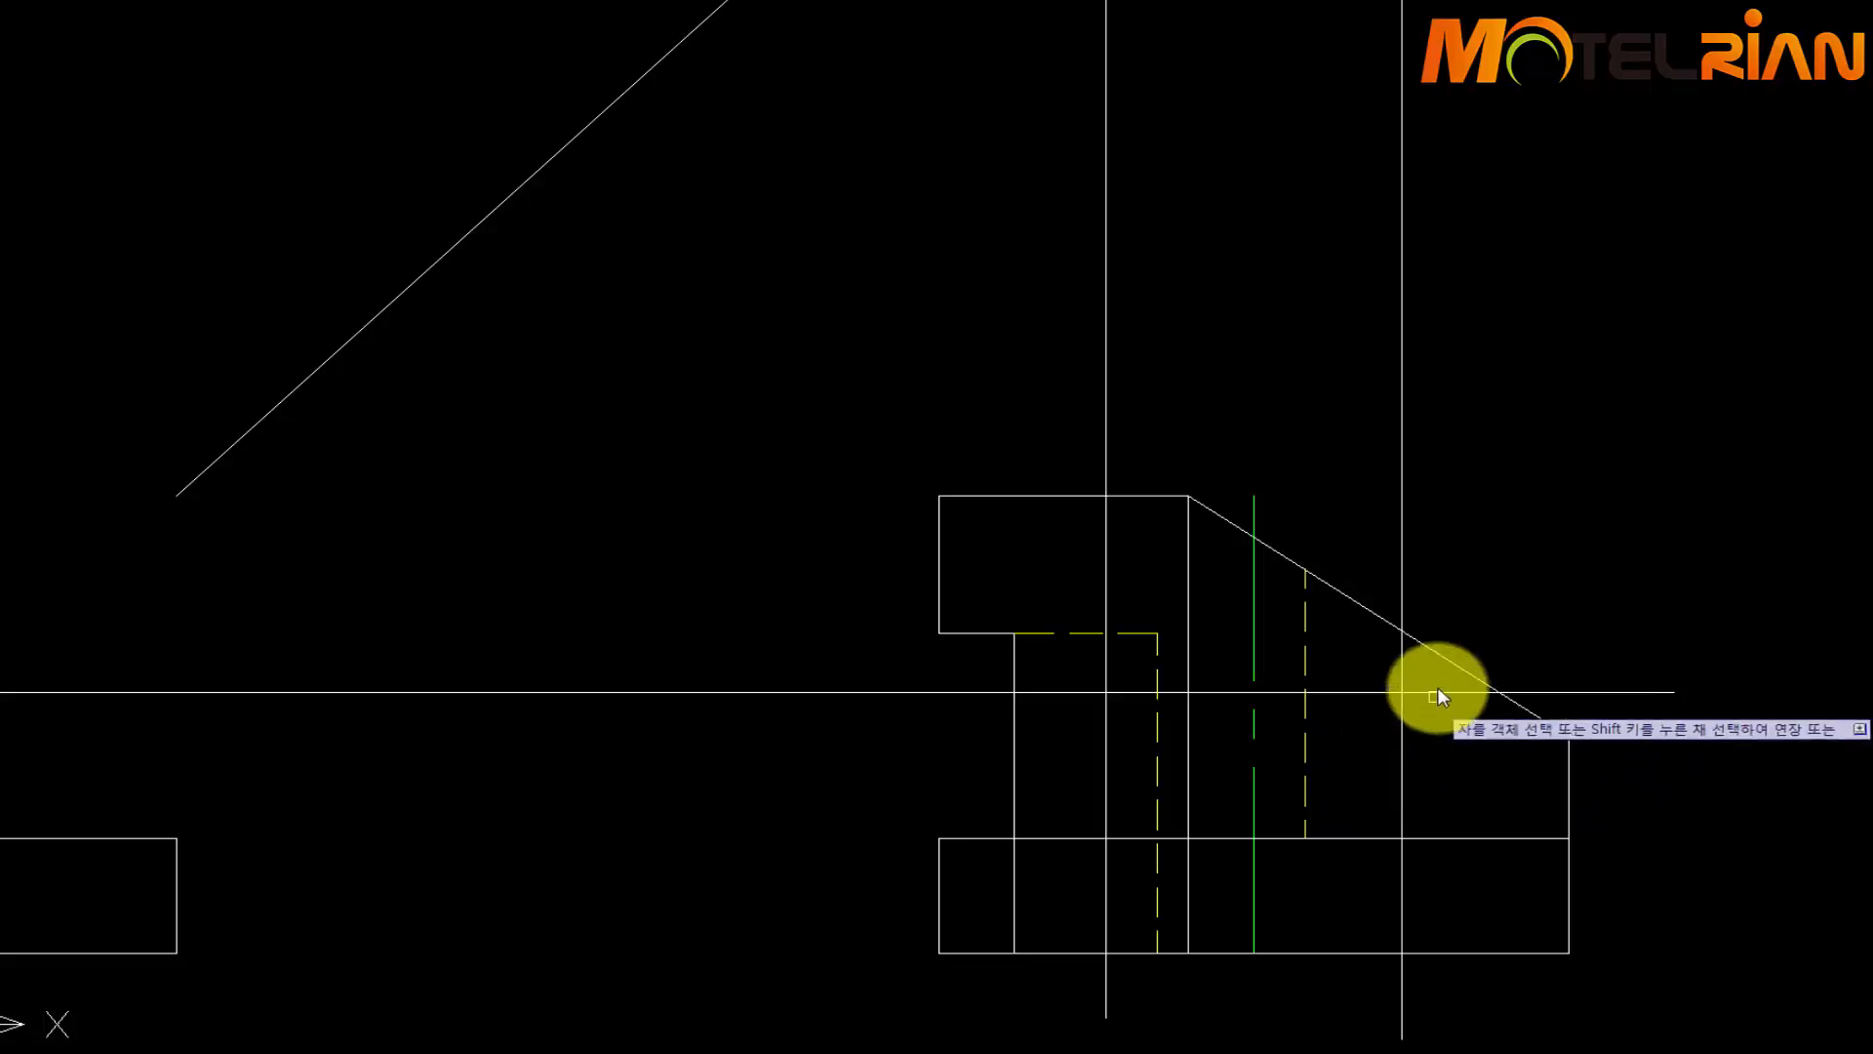
key(Escape)
Trim the side view's projected horizontal line outside the two vertical projection lines, and both verticals above it
text(tr)
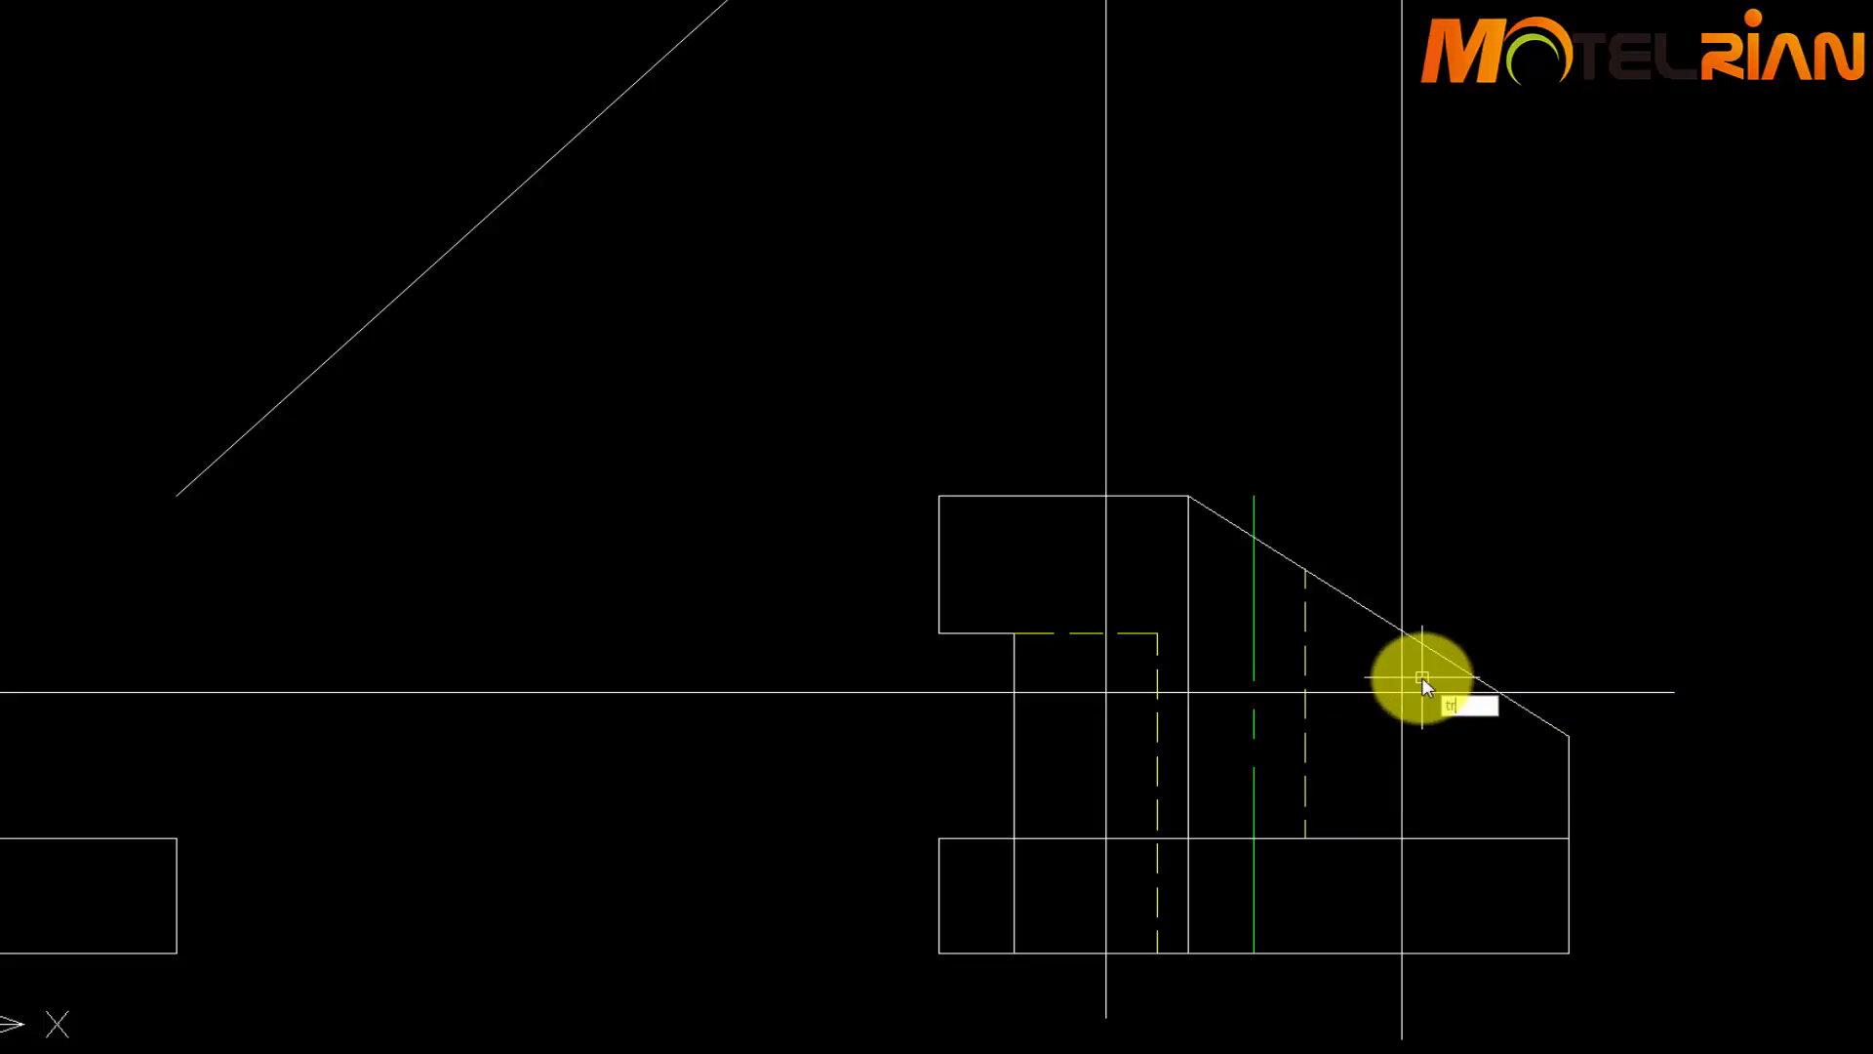
key(Return)
click(1420, 677)
click(1364, 717)
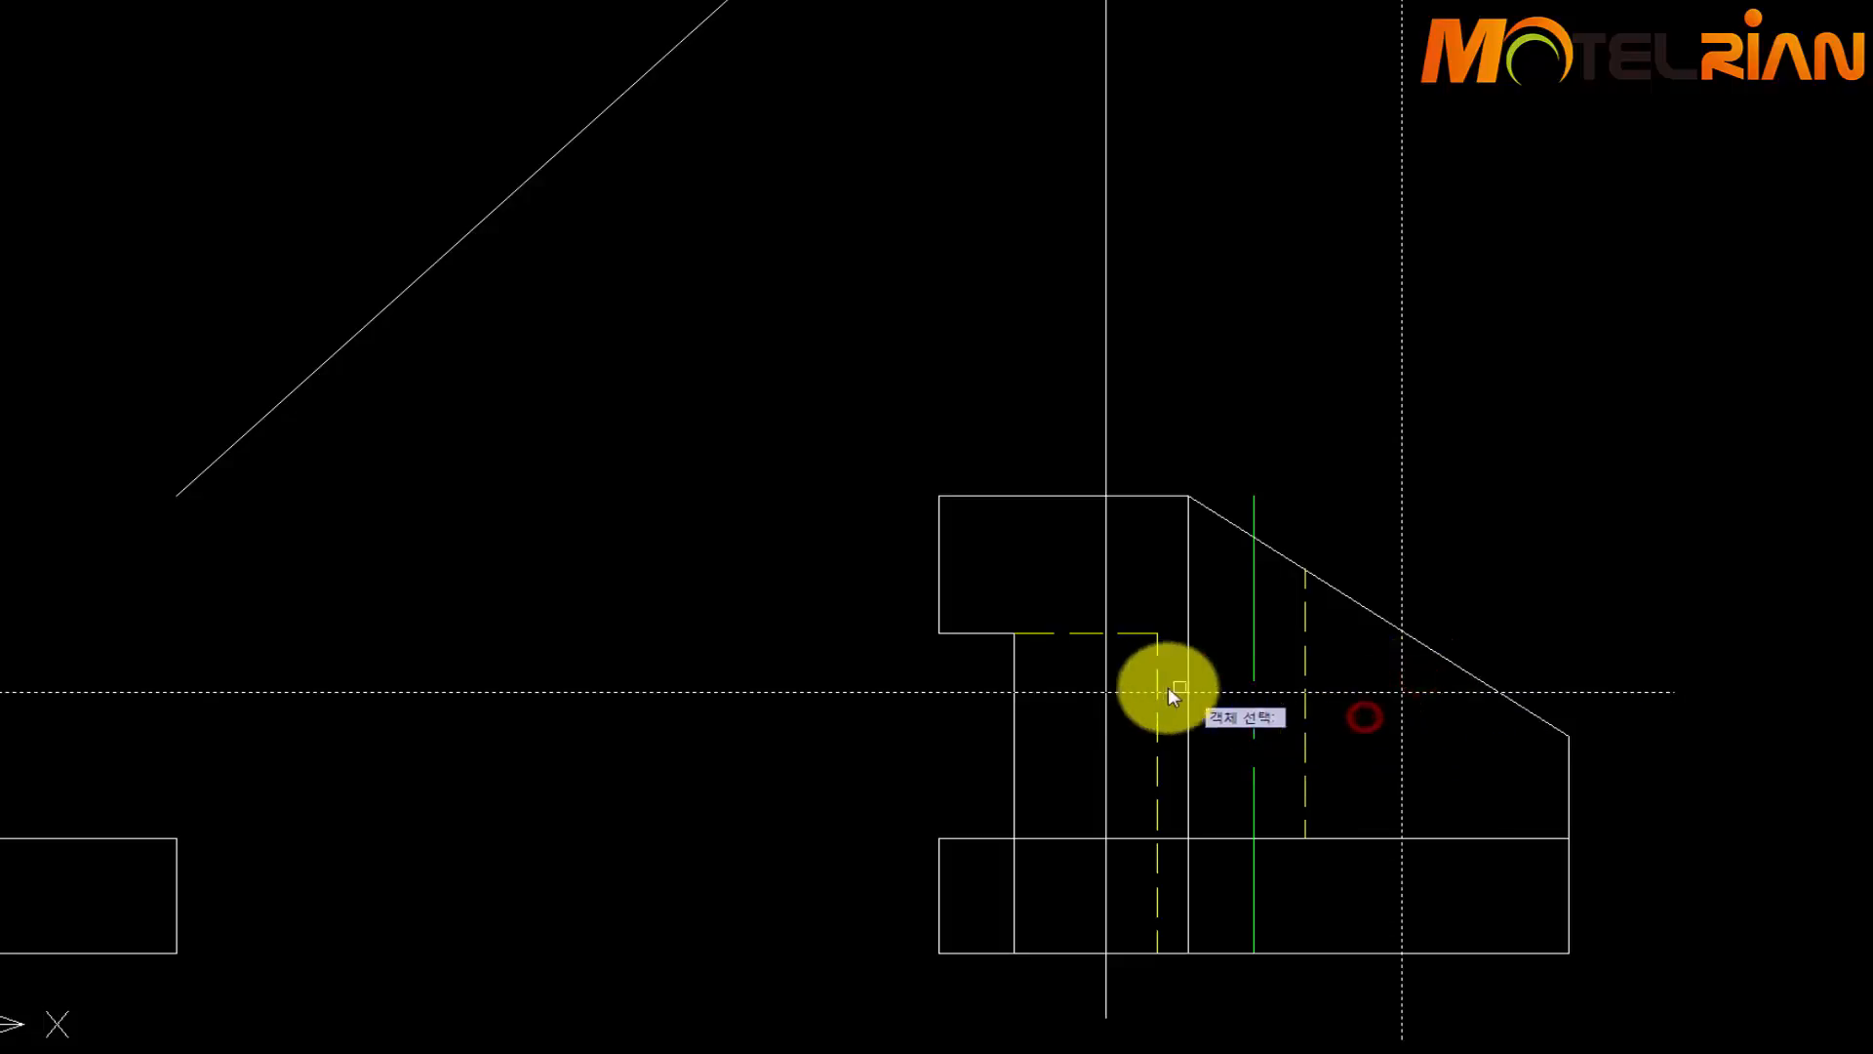
click(1108, 681)
key(Return)
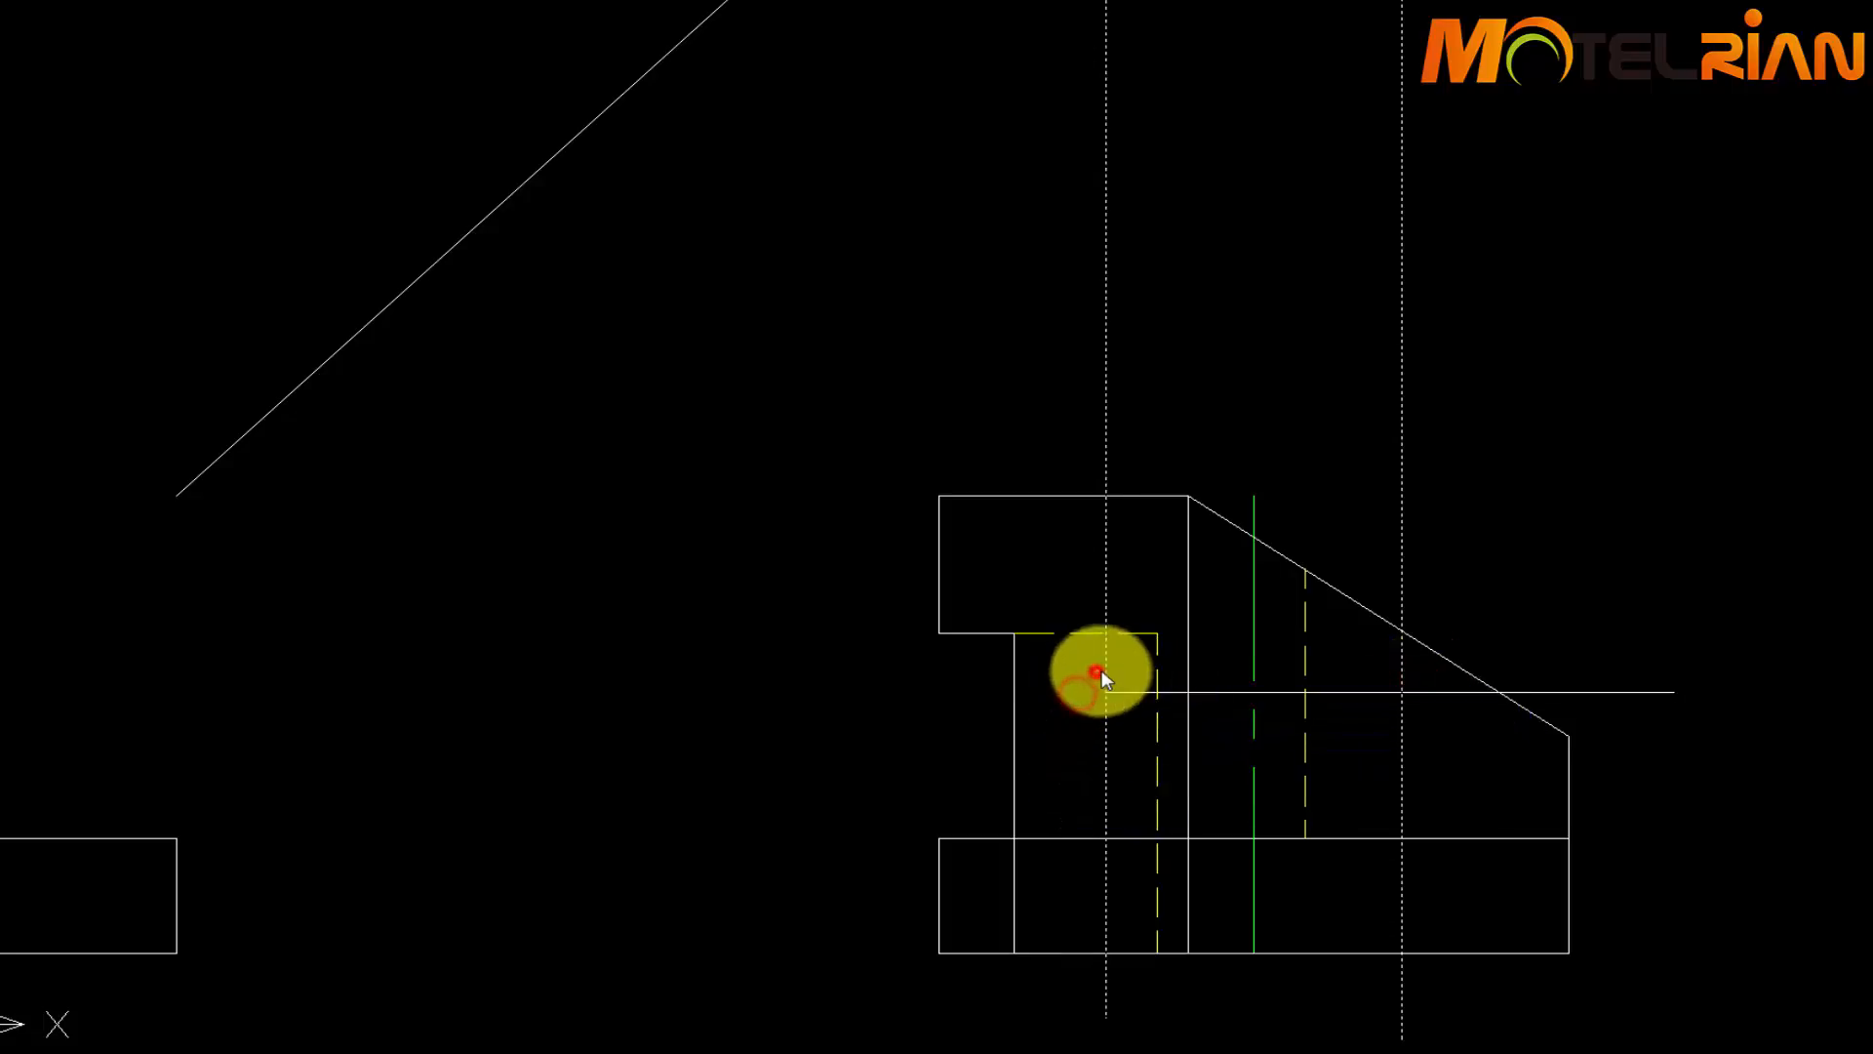
click(1107, 674)
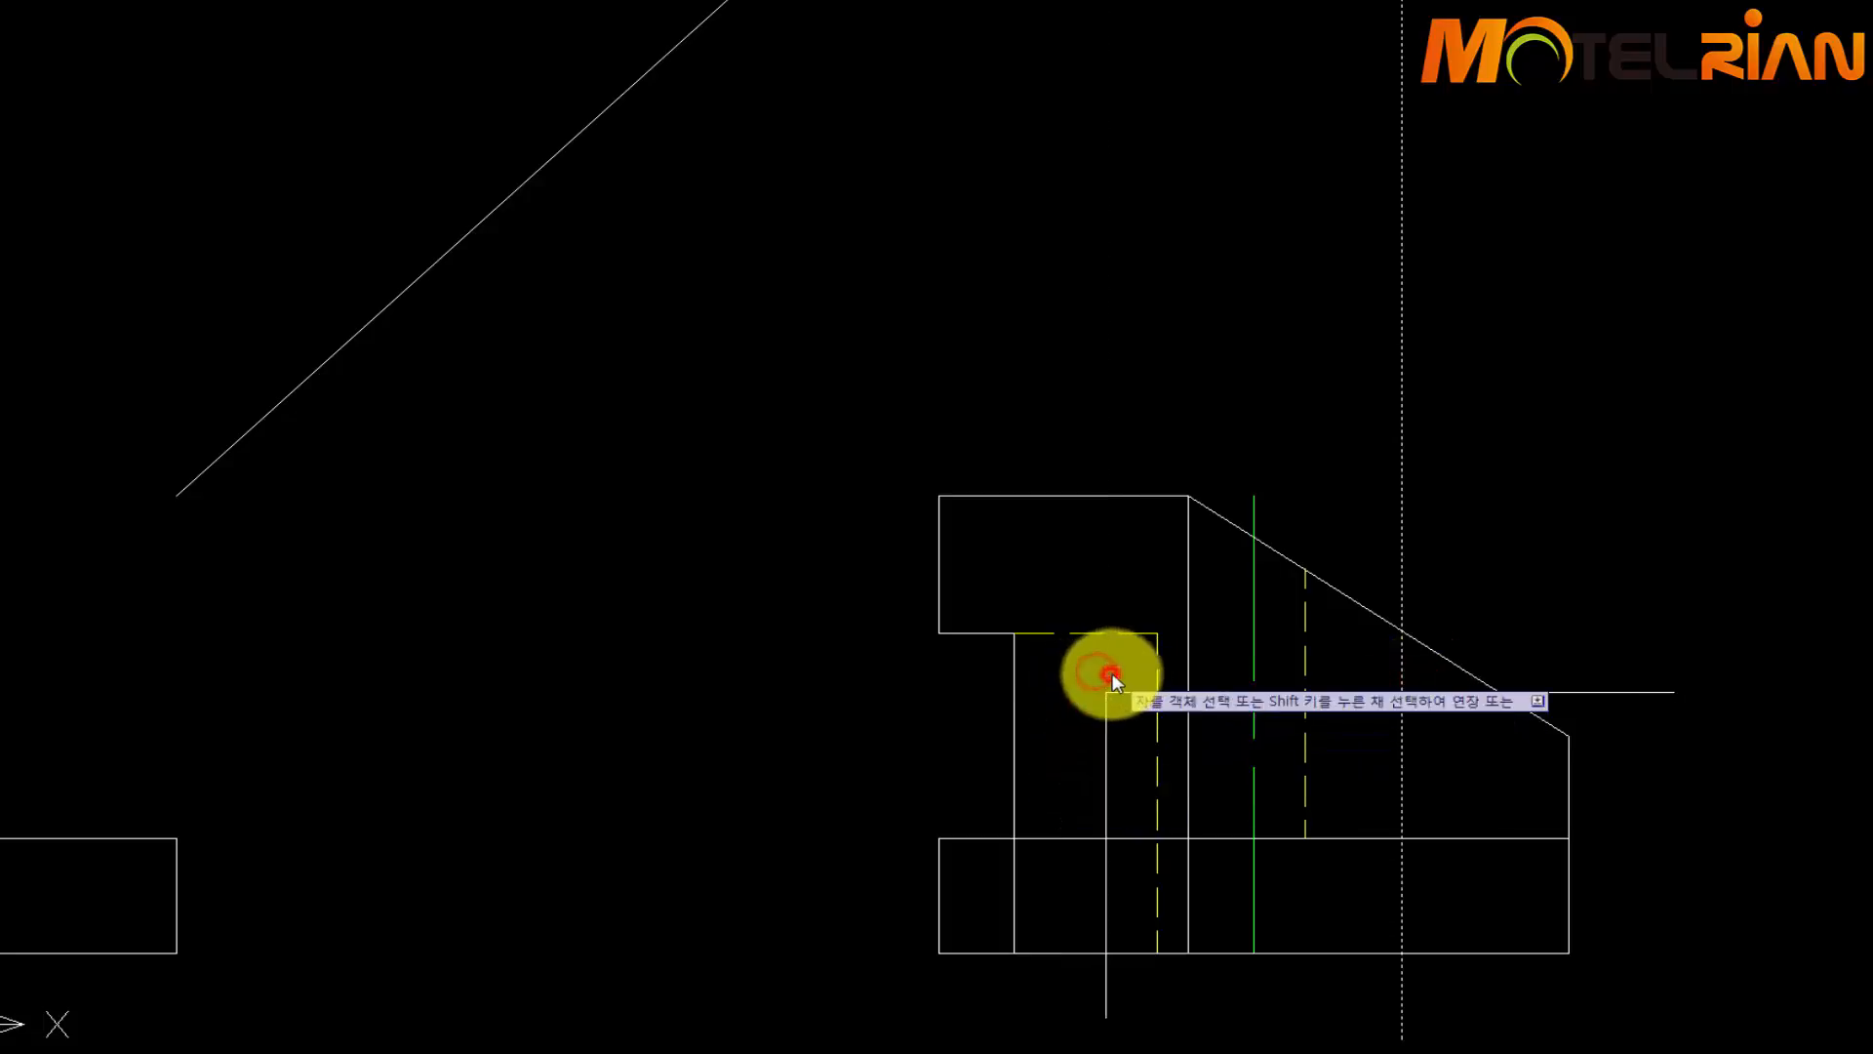
click(1397, 669)
click(1437, 692)
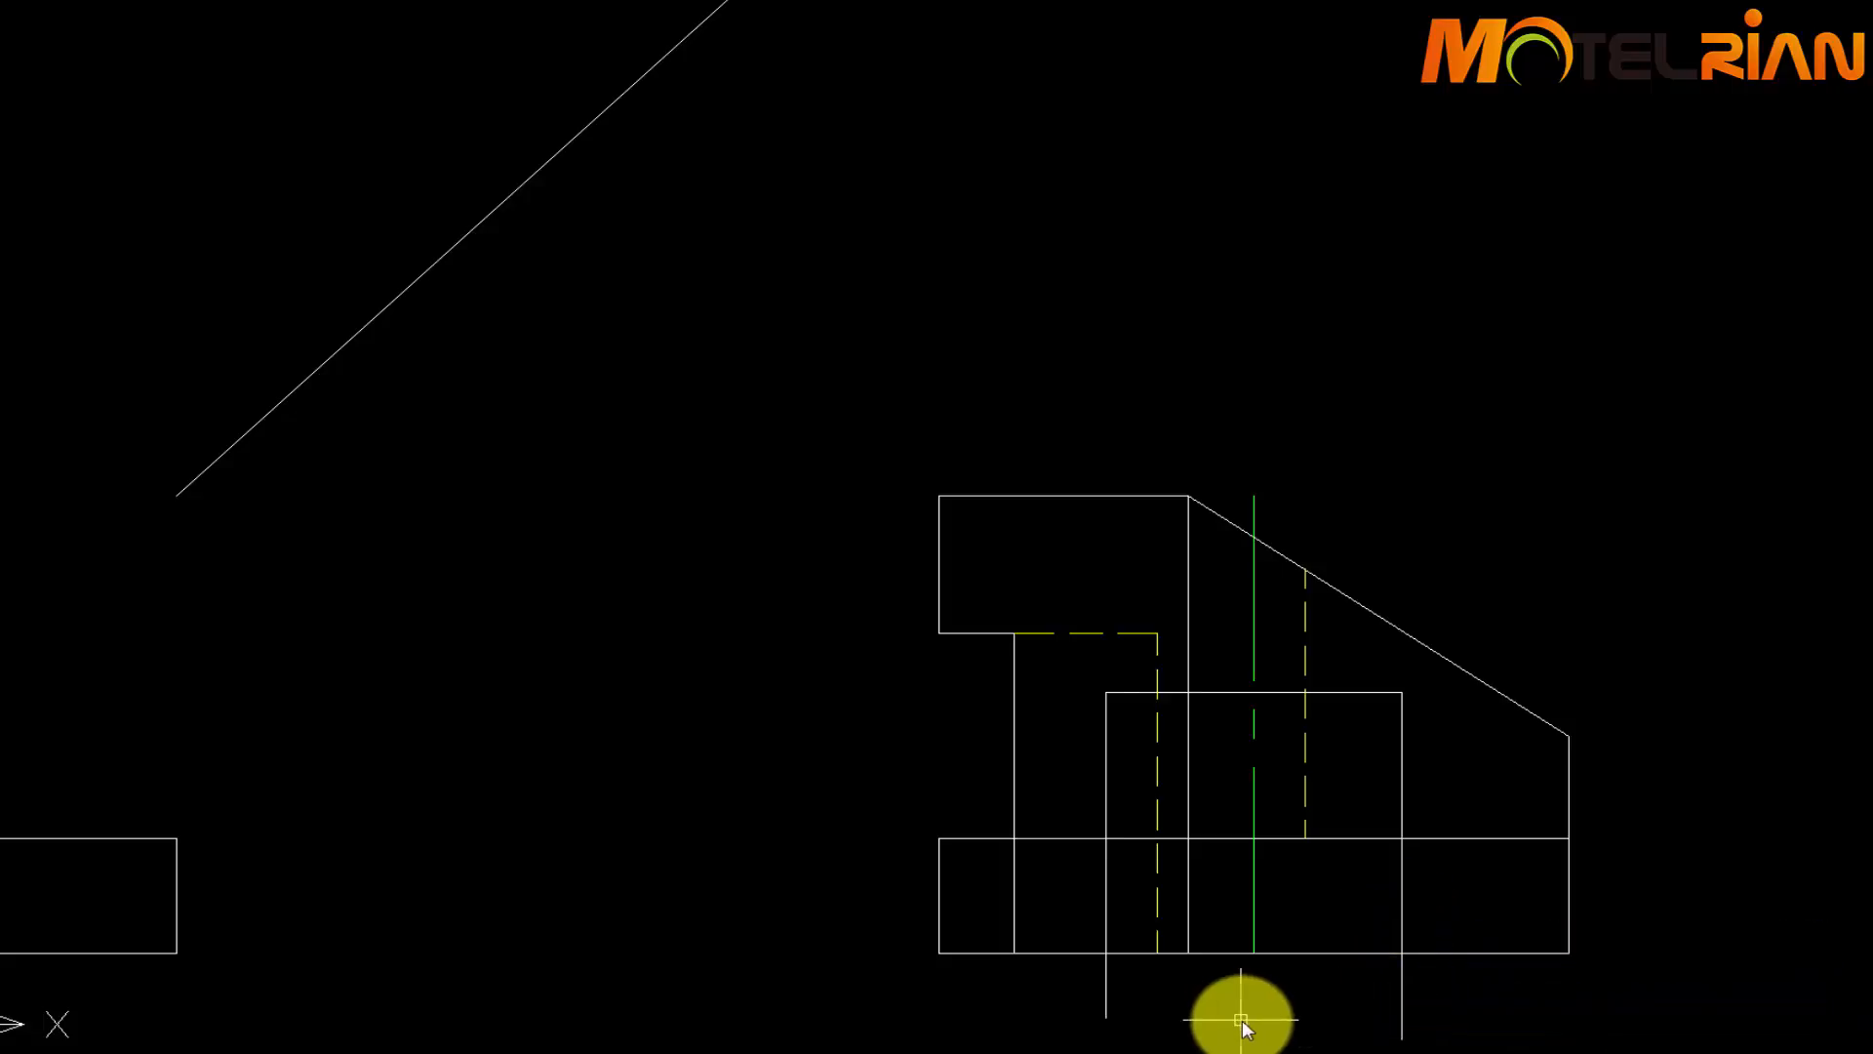
Trim the inner rectangle's two vertical sides below the base's top line in the side view
text(tr)
key(Return)
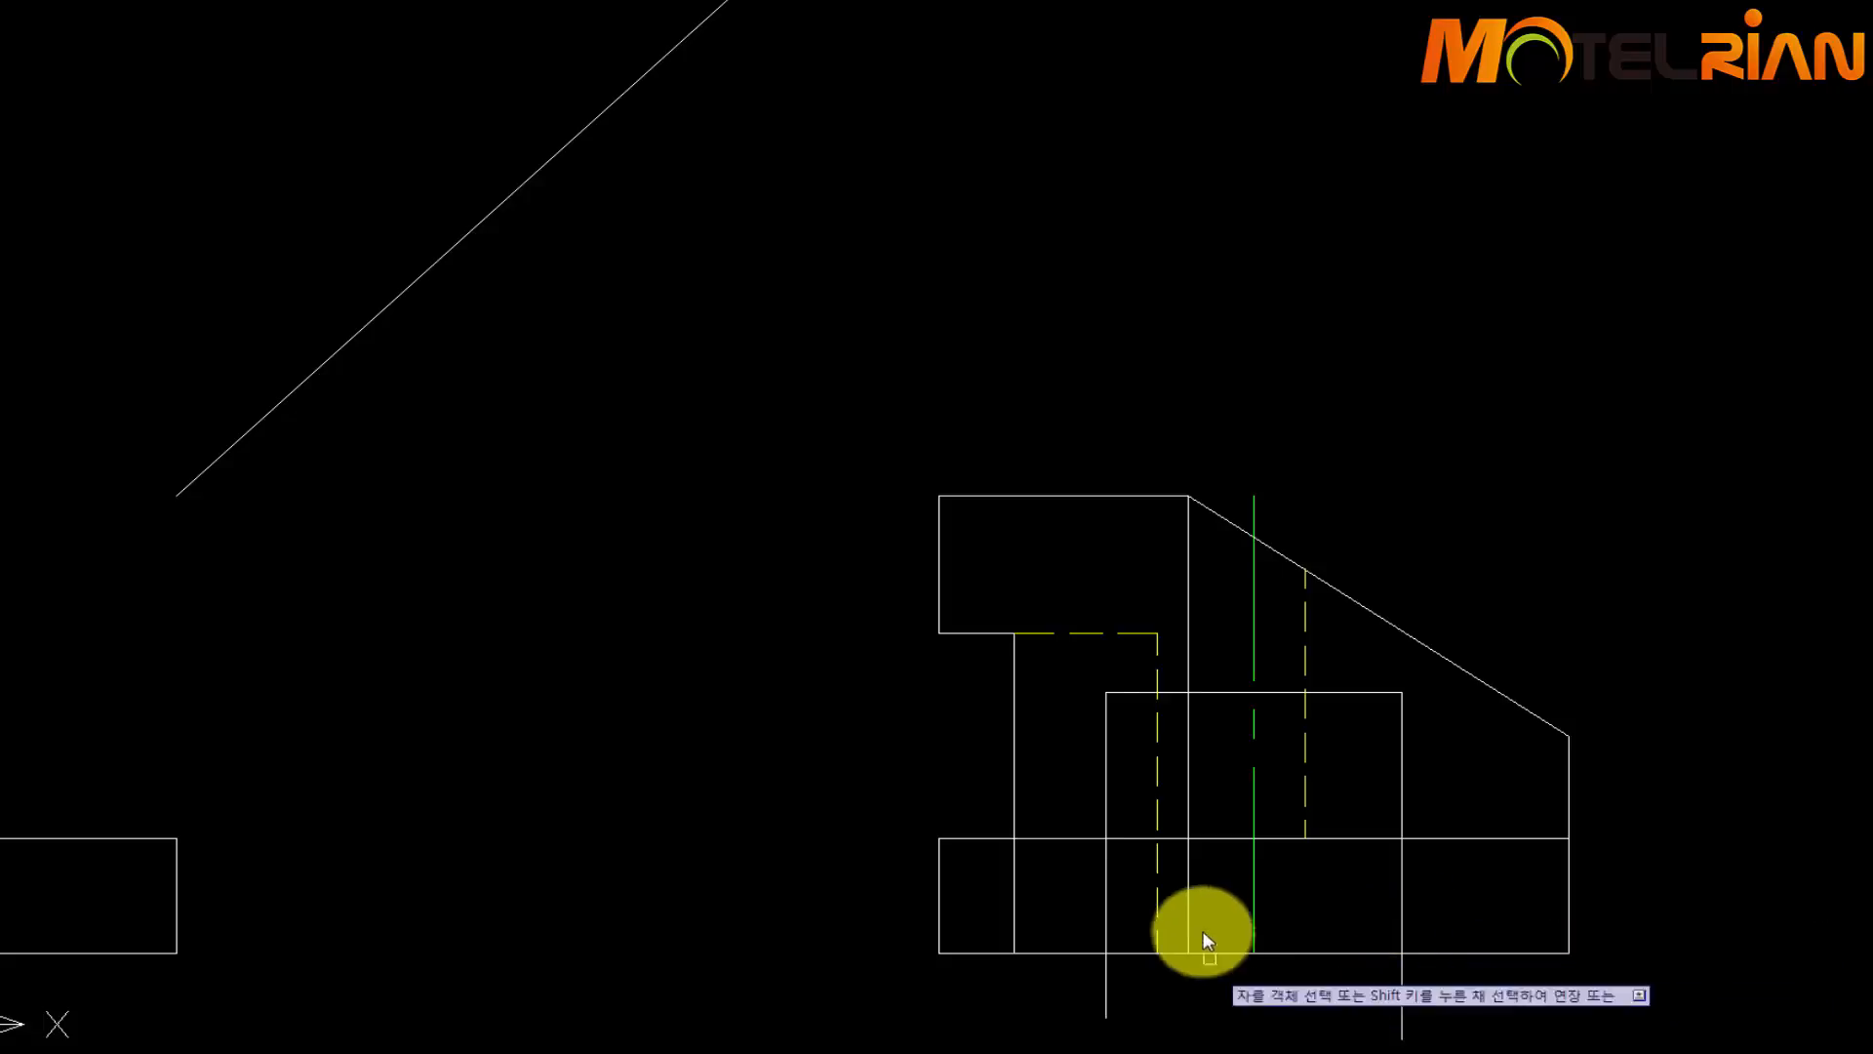
click(1109, 990)
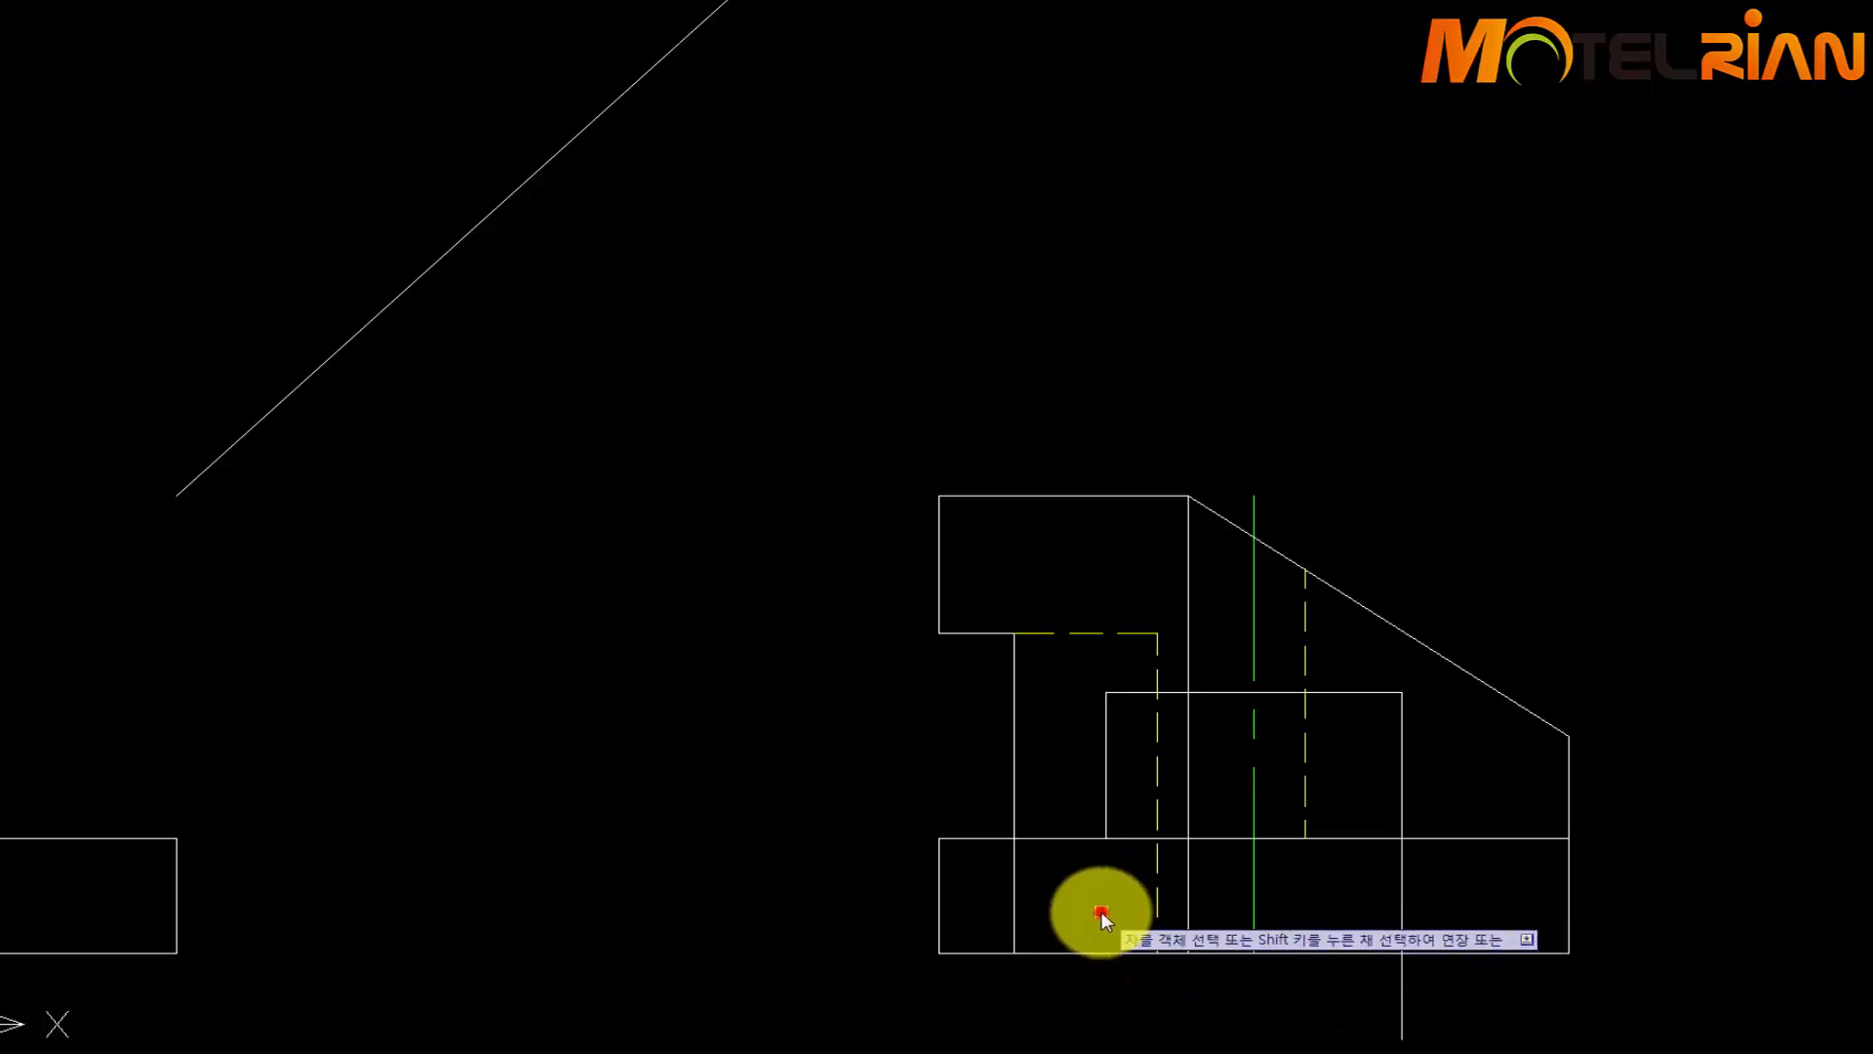
click(1104, 912)
click(1401, 992)
click(1407, 915)
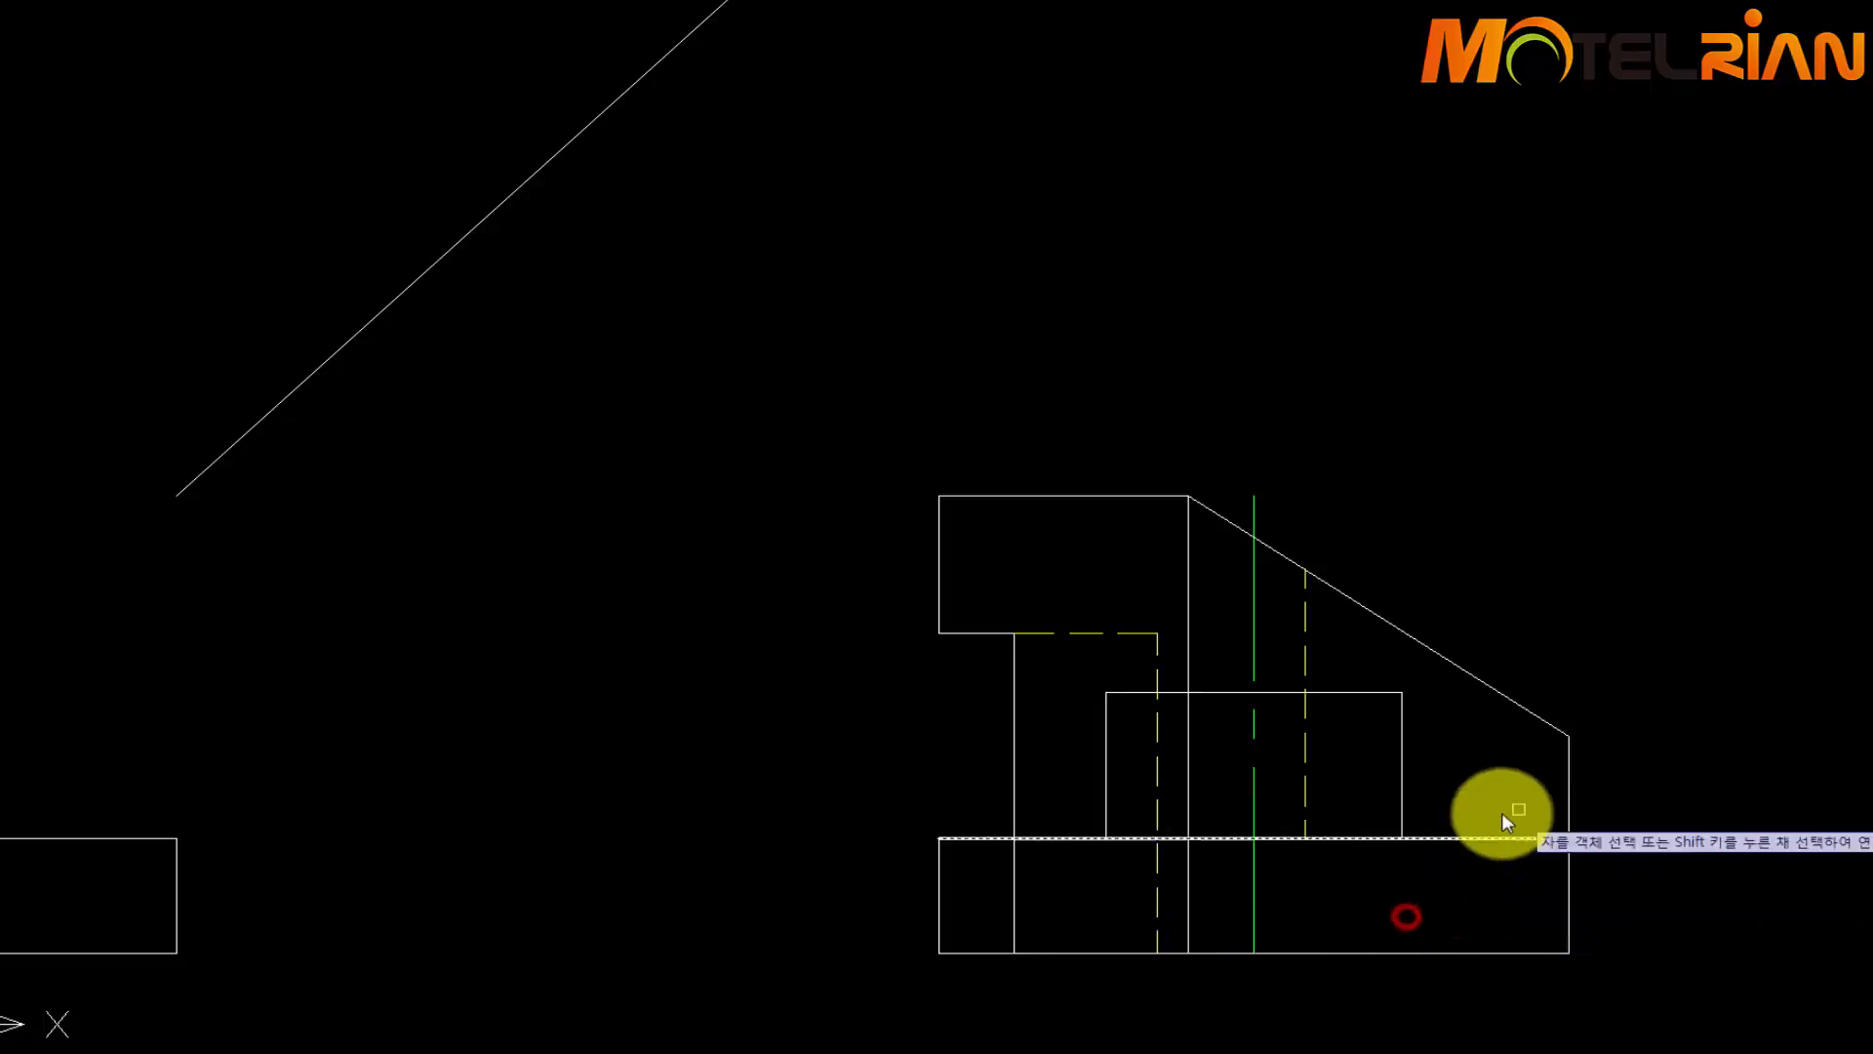
key(Return)
Delete the side view's vertical below the slanted edge's upper end and the two horizontal projection lines from the top view
scroll(1501, 814, down, 2)
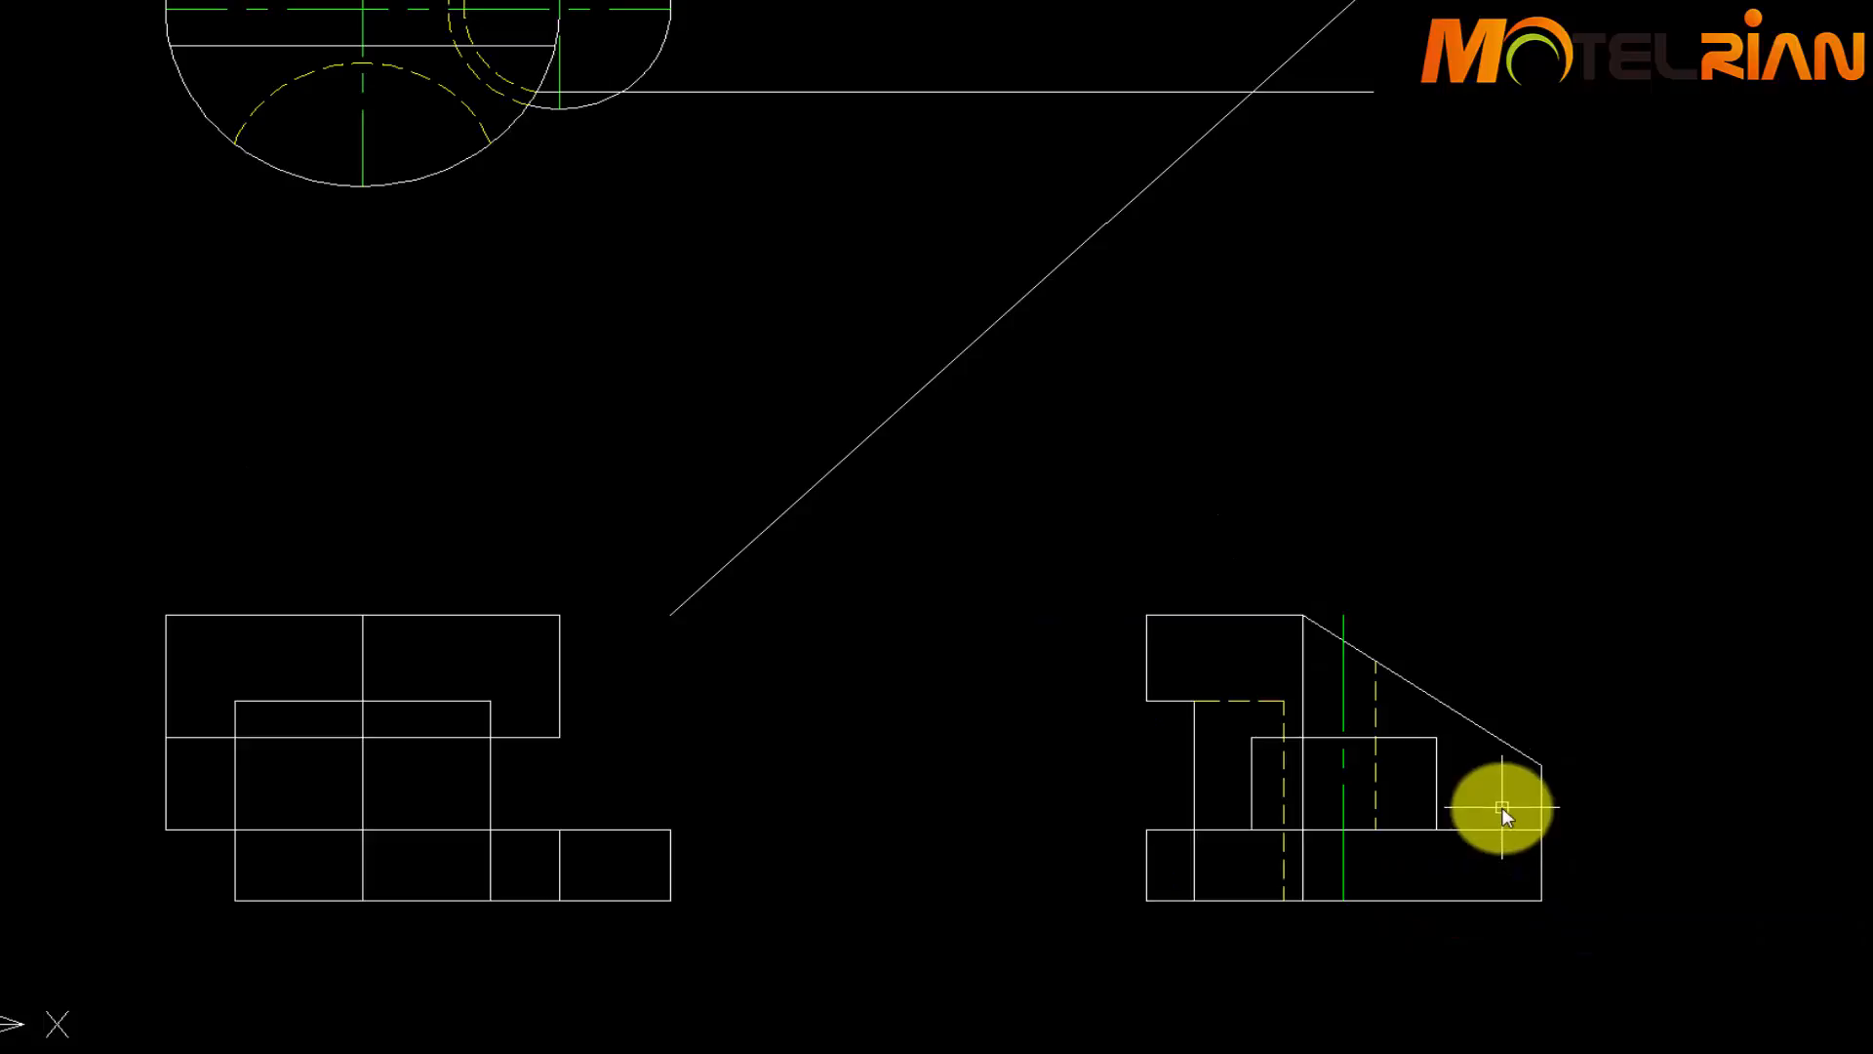
click(1301, 666)
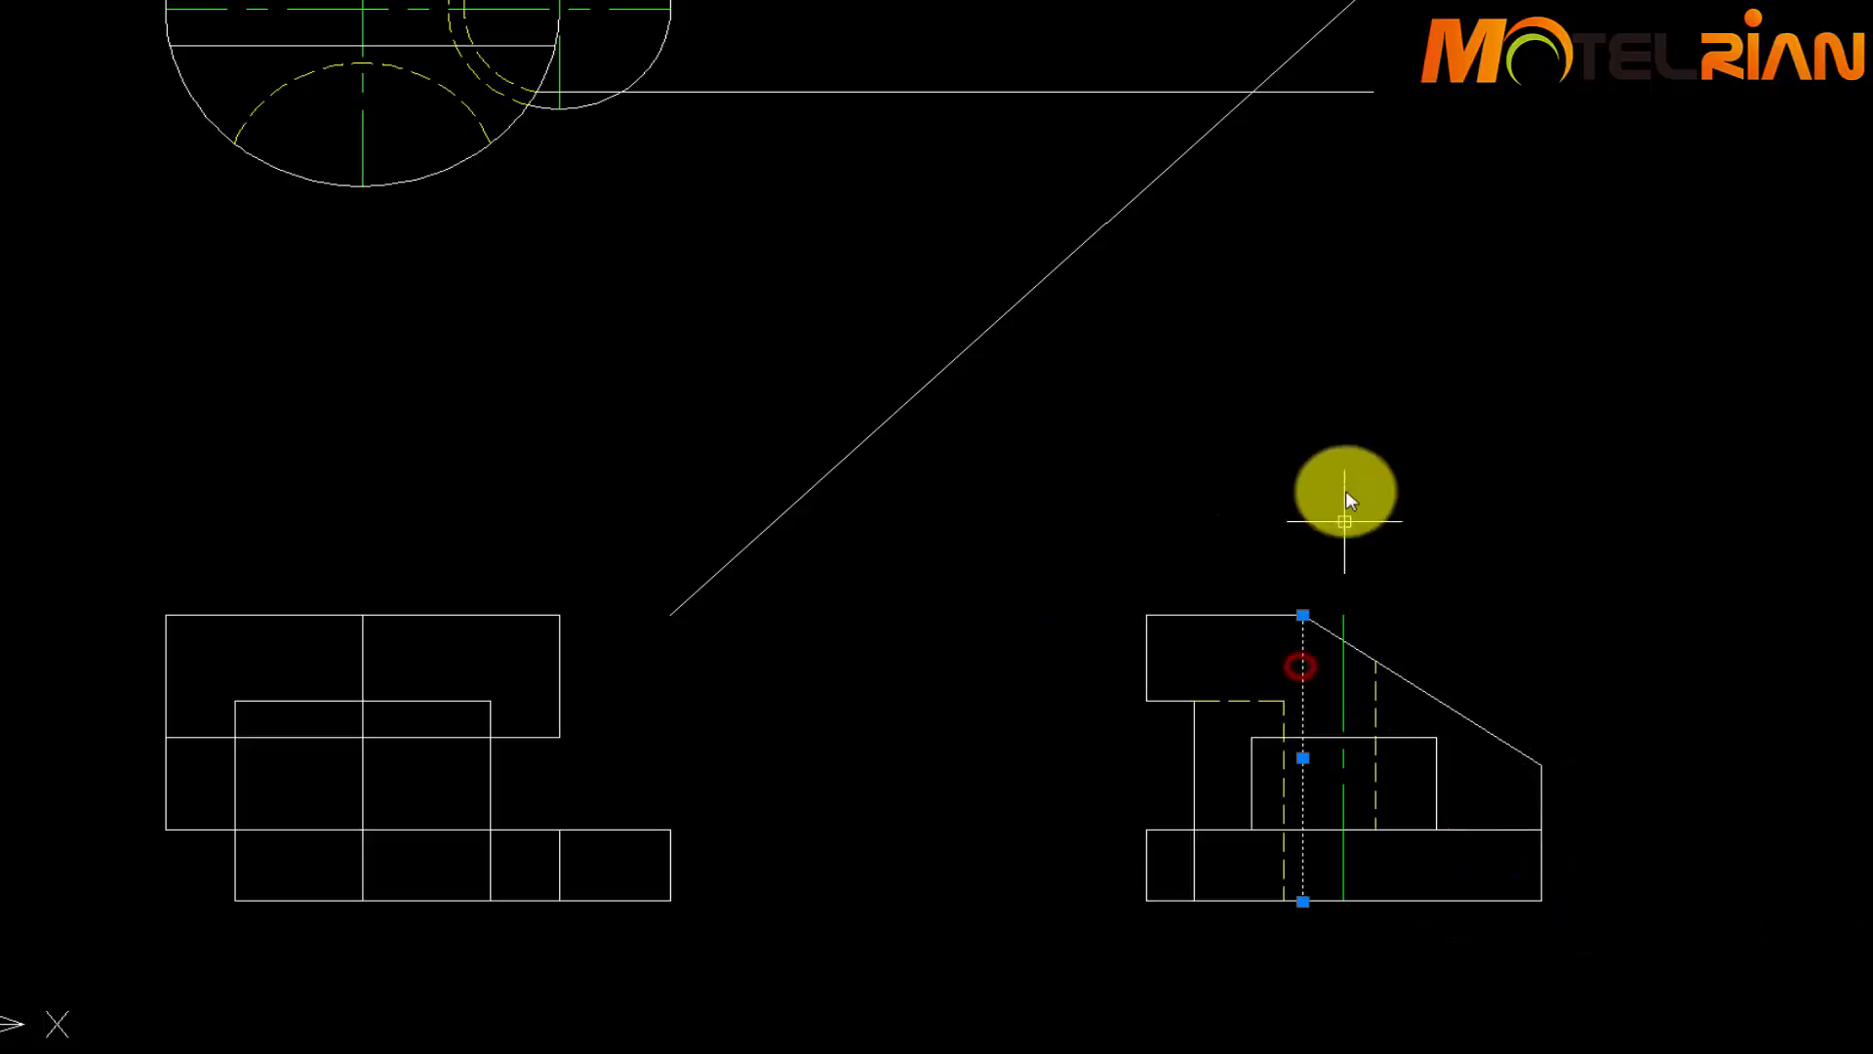
key(Delete)
middle_drag(1319, 470, 1377, 626)
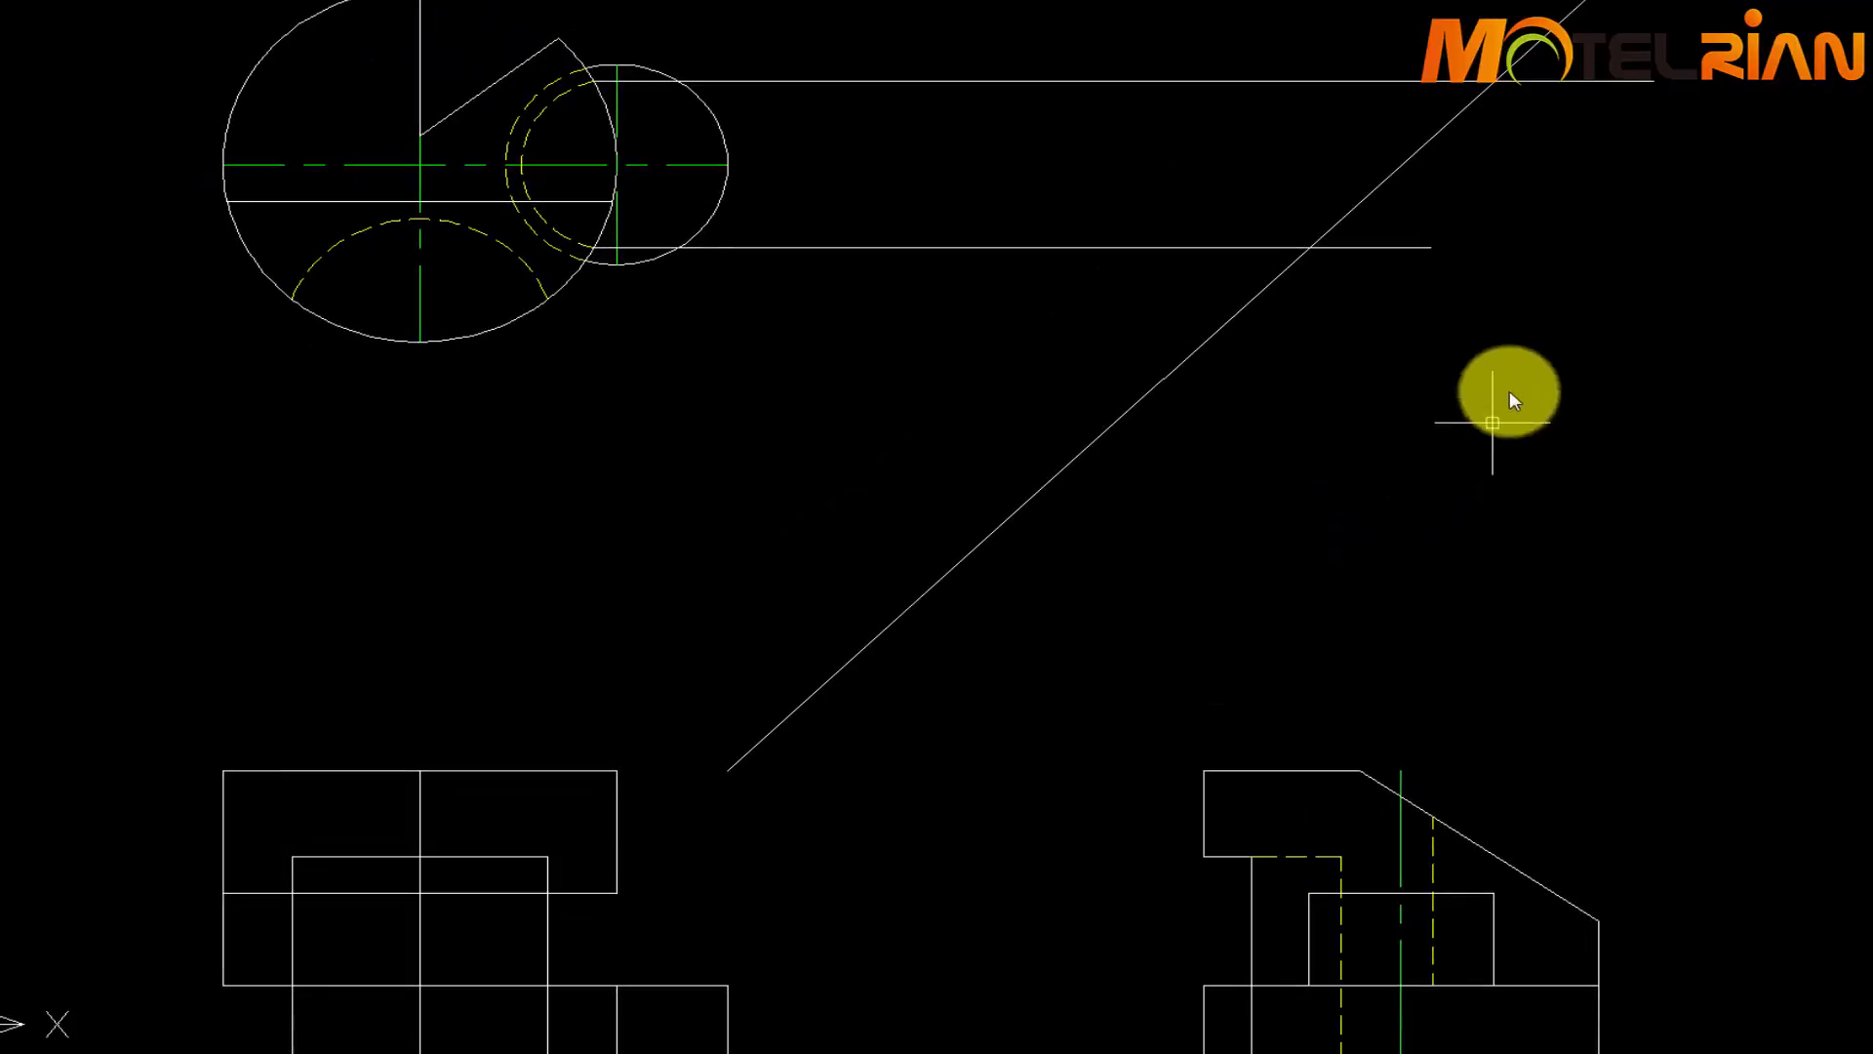
click(1430, 290)
click(1411, 222)
click(1655, 136)
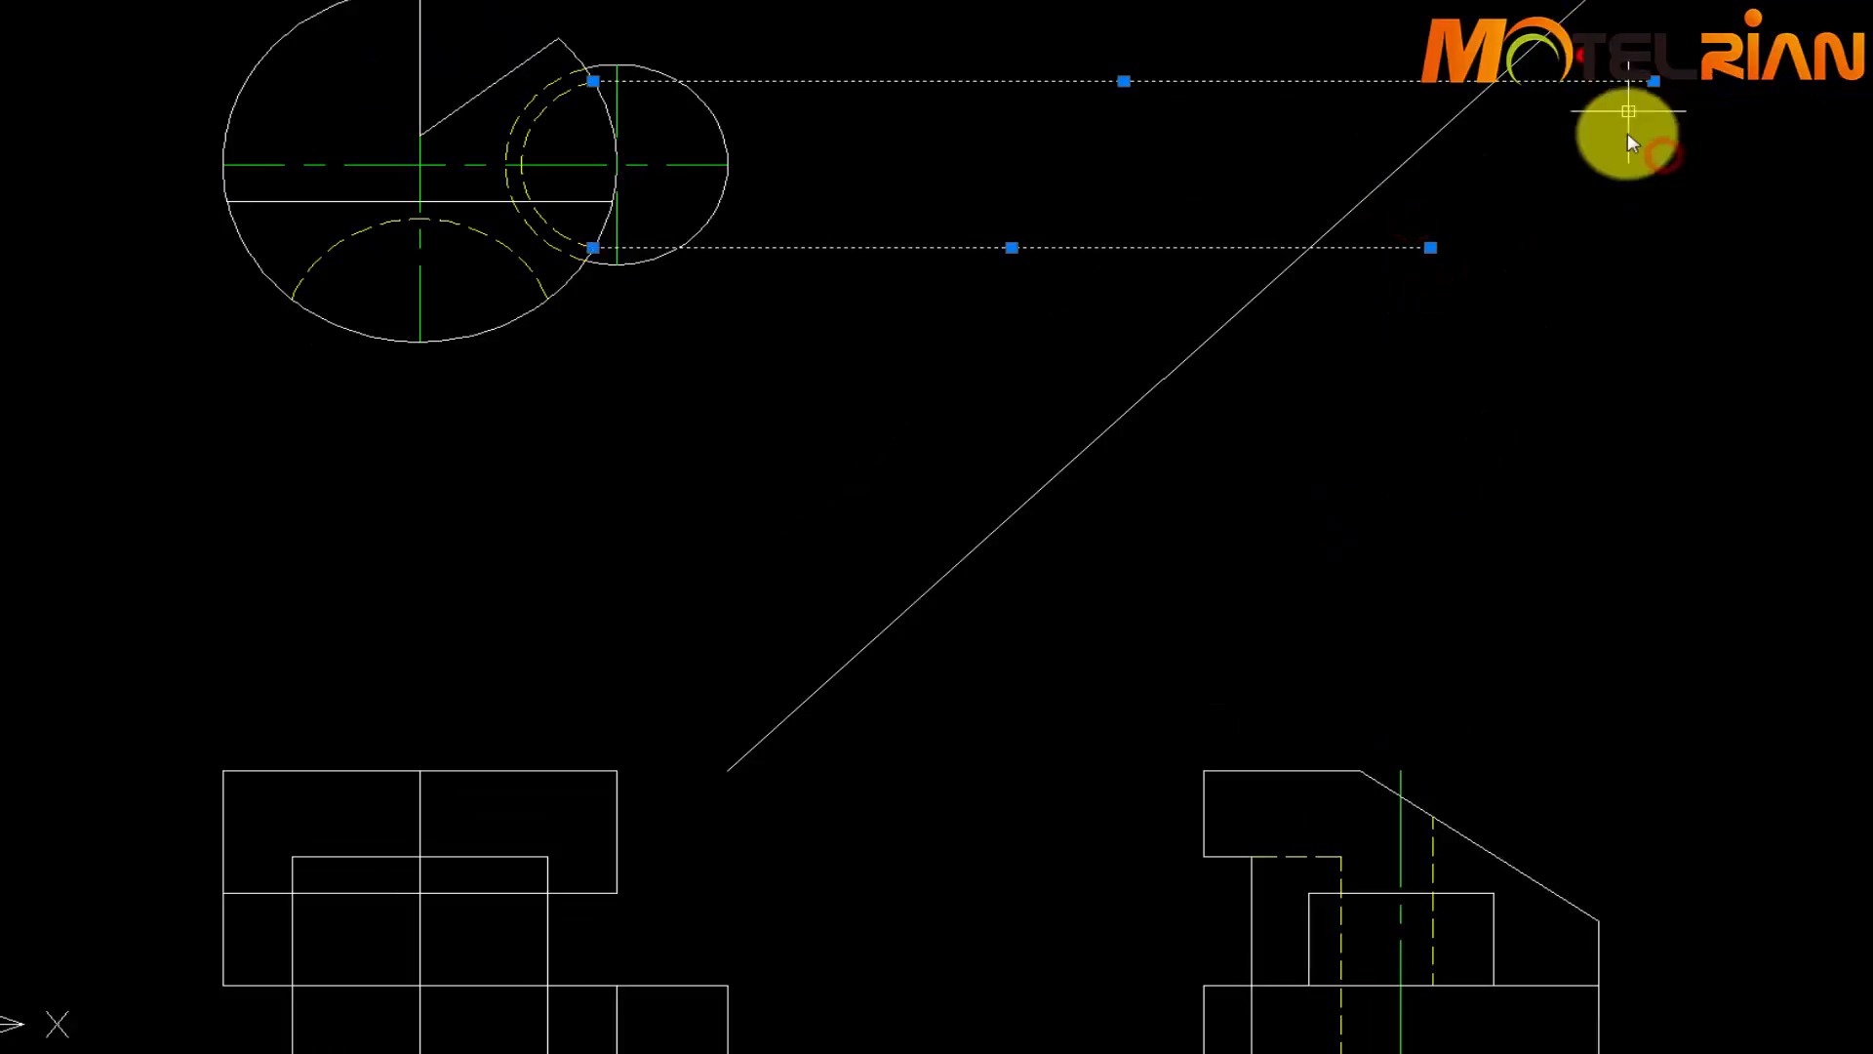
key(Delete)
Draw horizontal projection lines from the small circle's upper and lower quadrant points past the 45-degree line
key(Return)
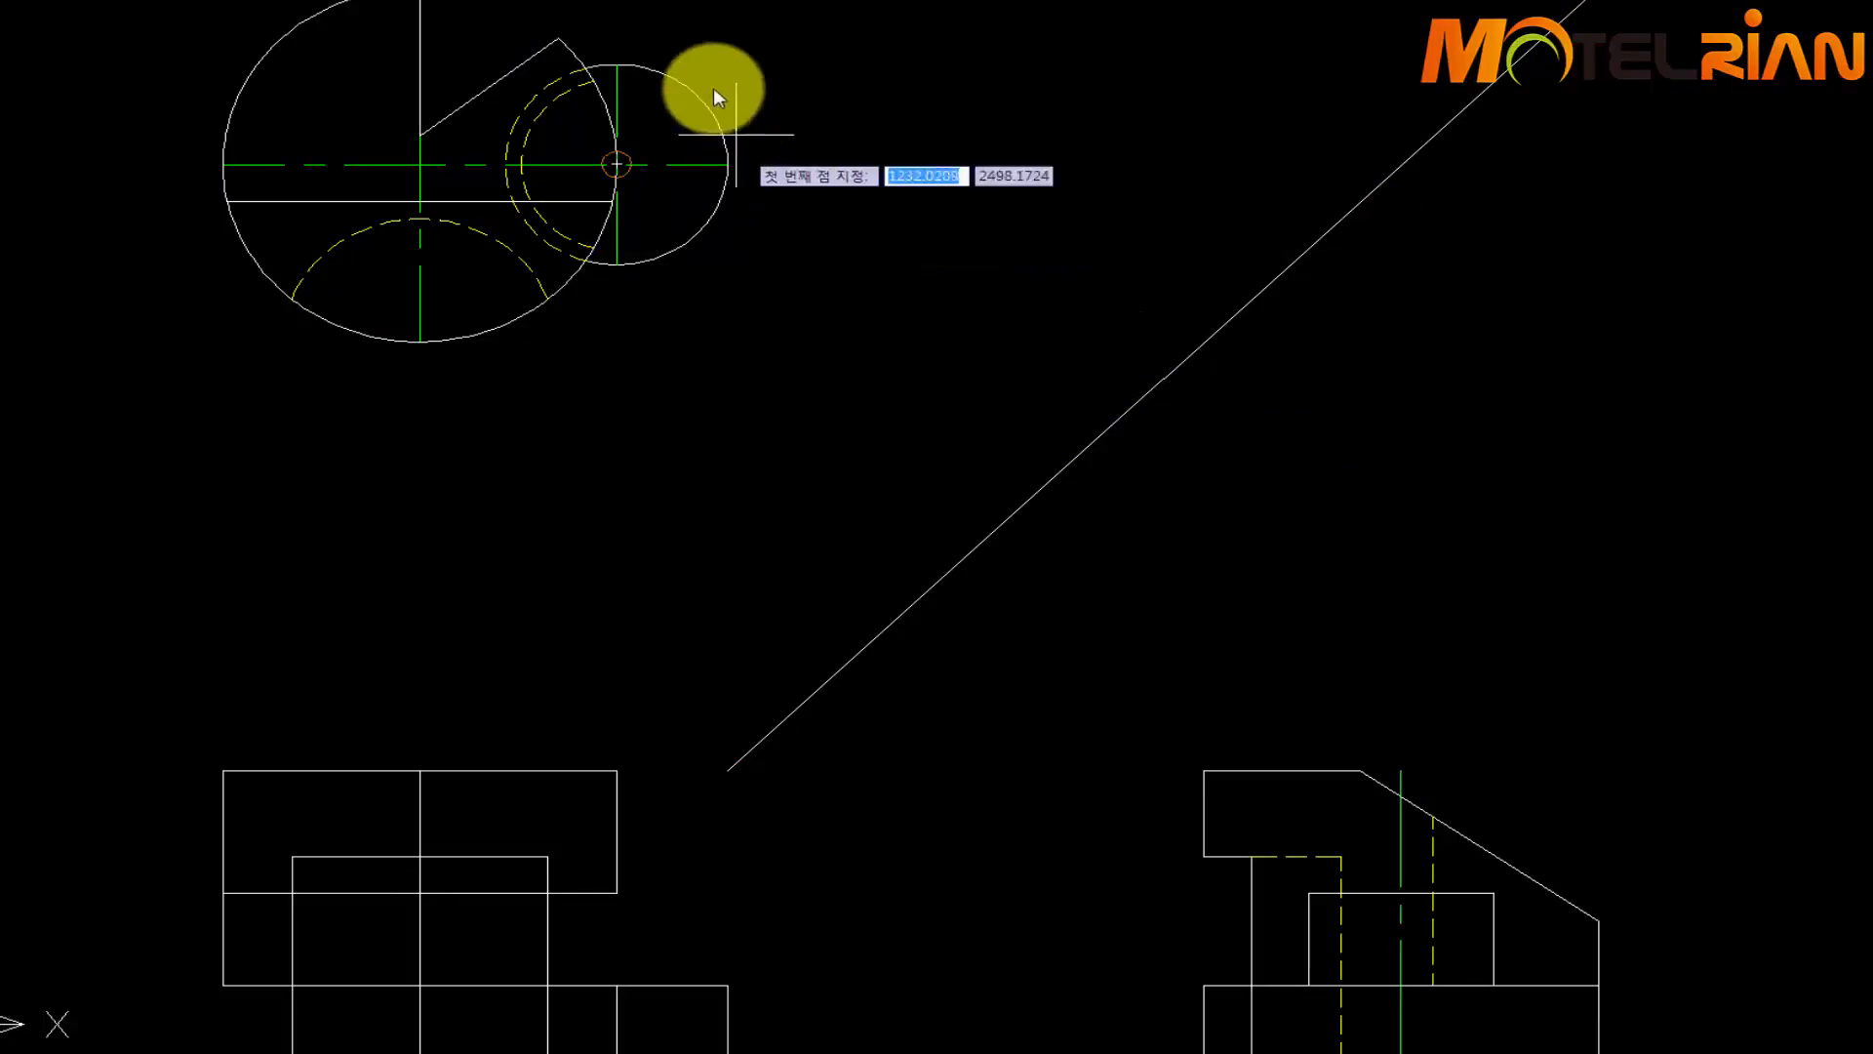
click(605, 63)
click(1727, 137)
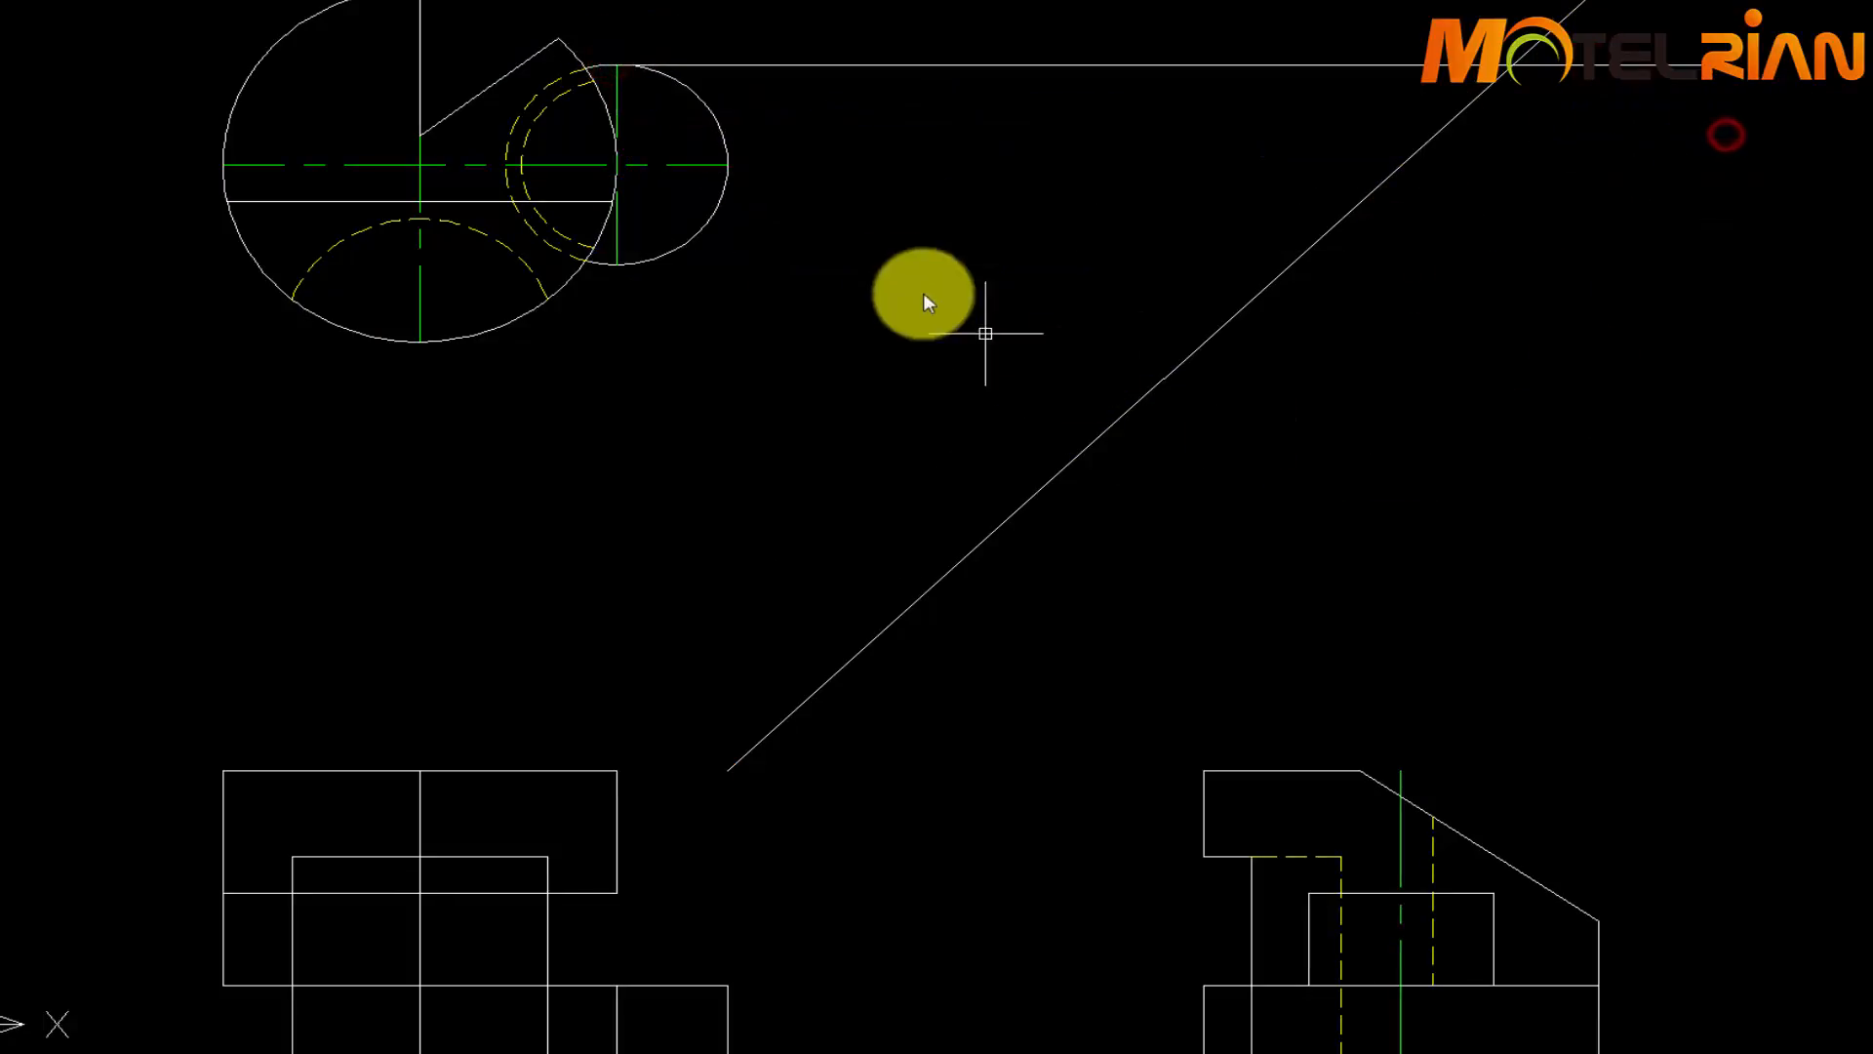
key(Return)
key(Return)
click(614, 265)
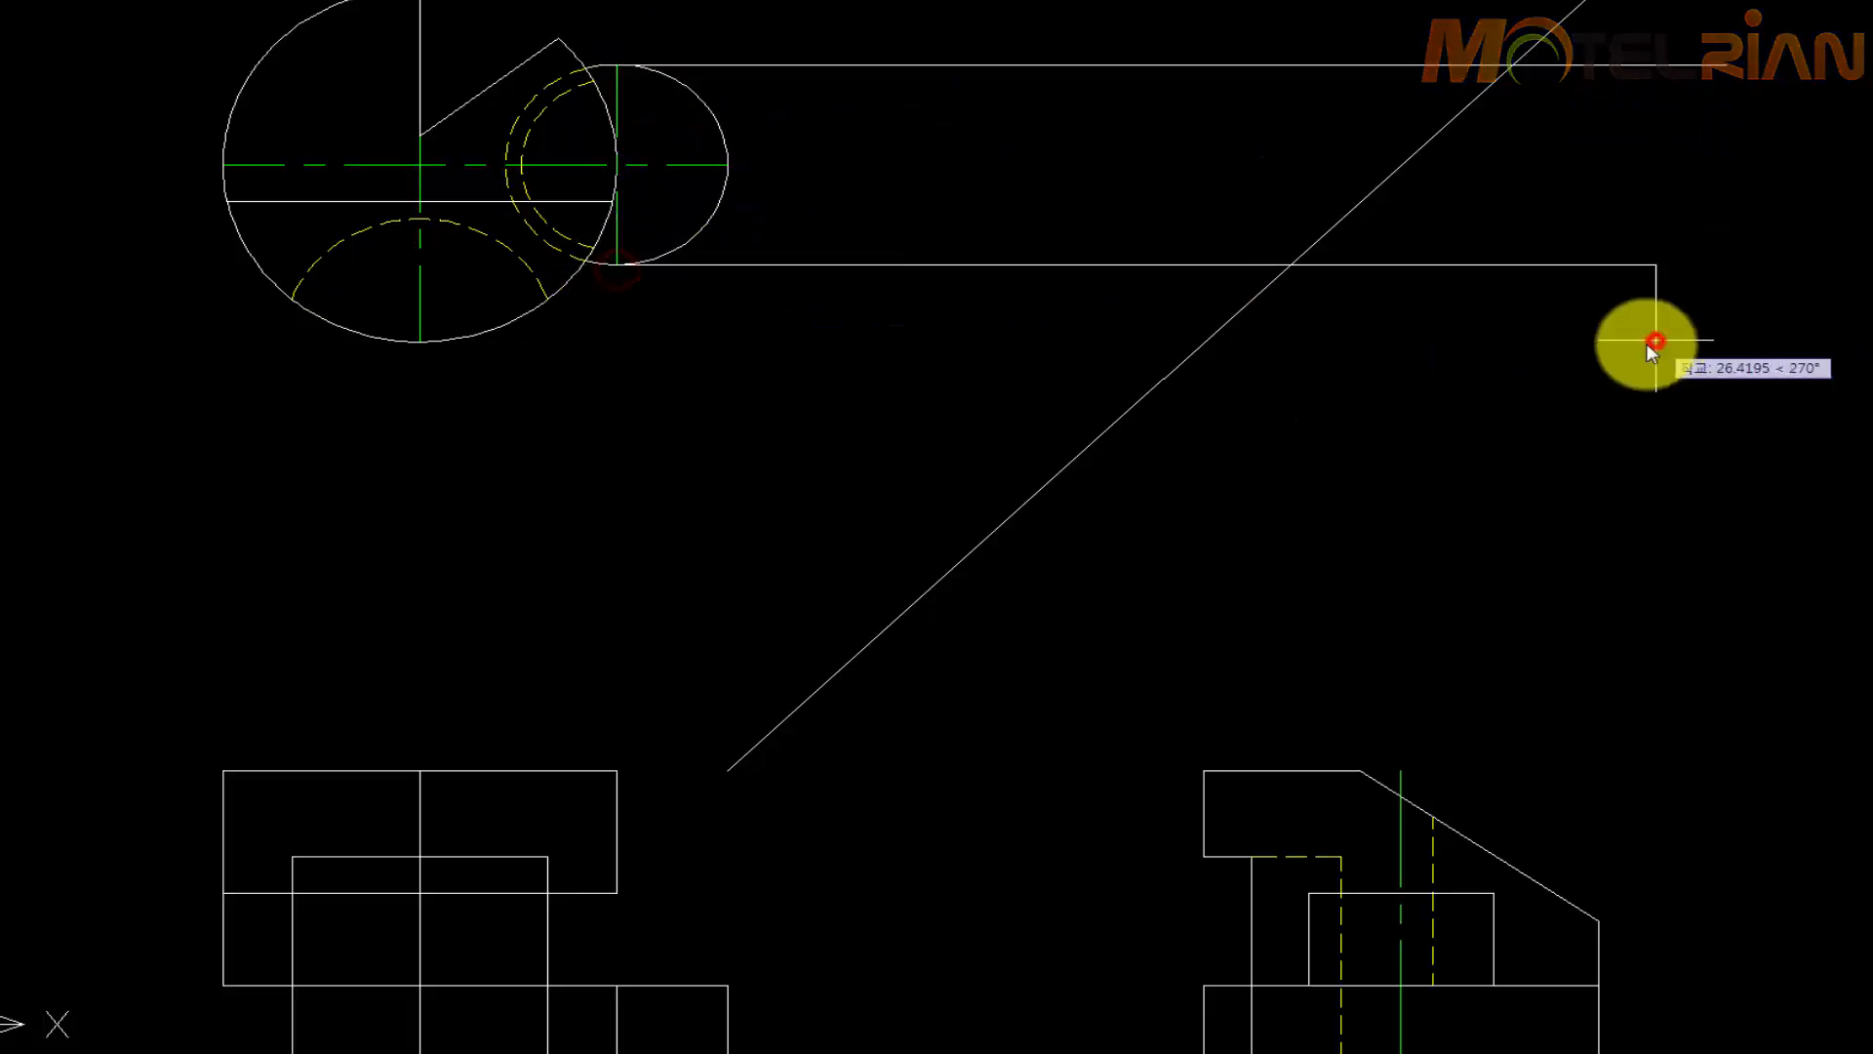
click(1654, 342)
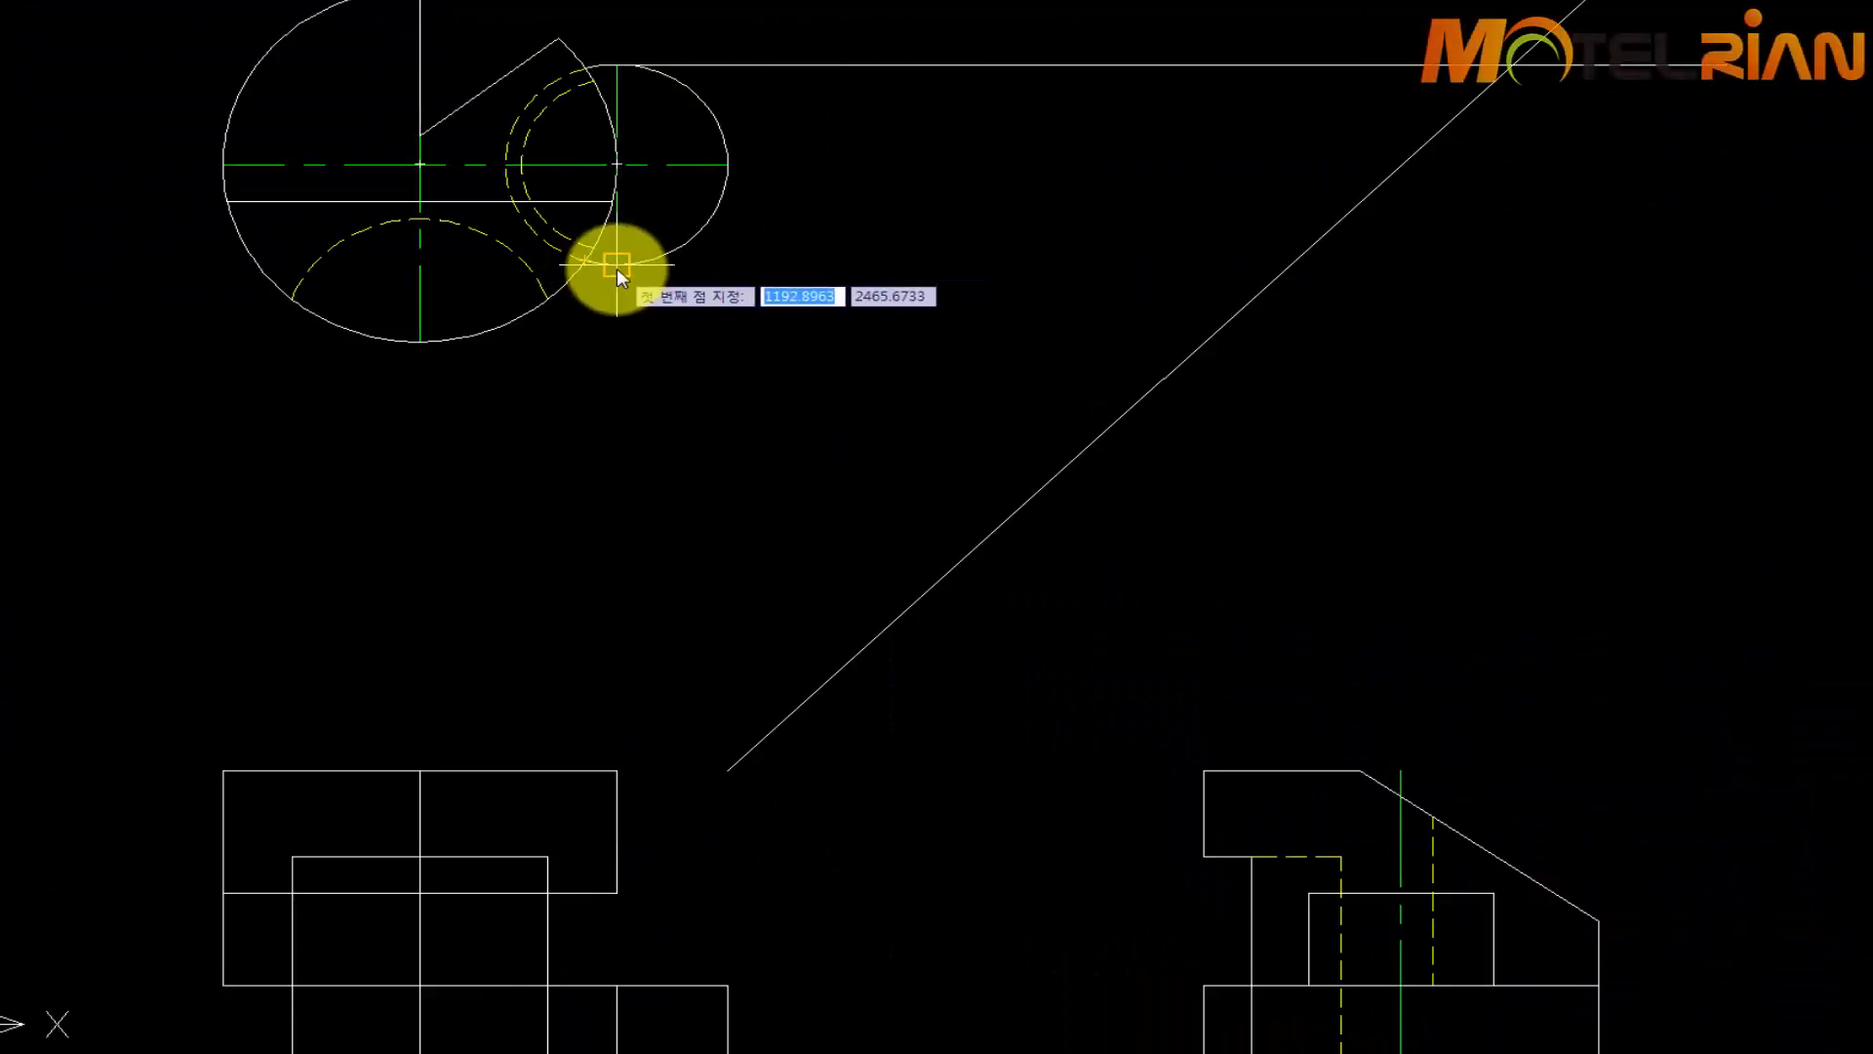
click(617, 264)
click(1655, 339)
key(Return)
Draw vertical lines from both projection lines' intersections with the 45-degree line down past the side view's base
key(Return)
click(1297, 263)
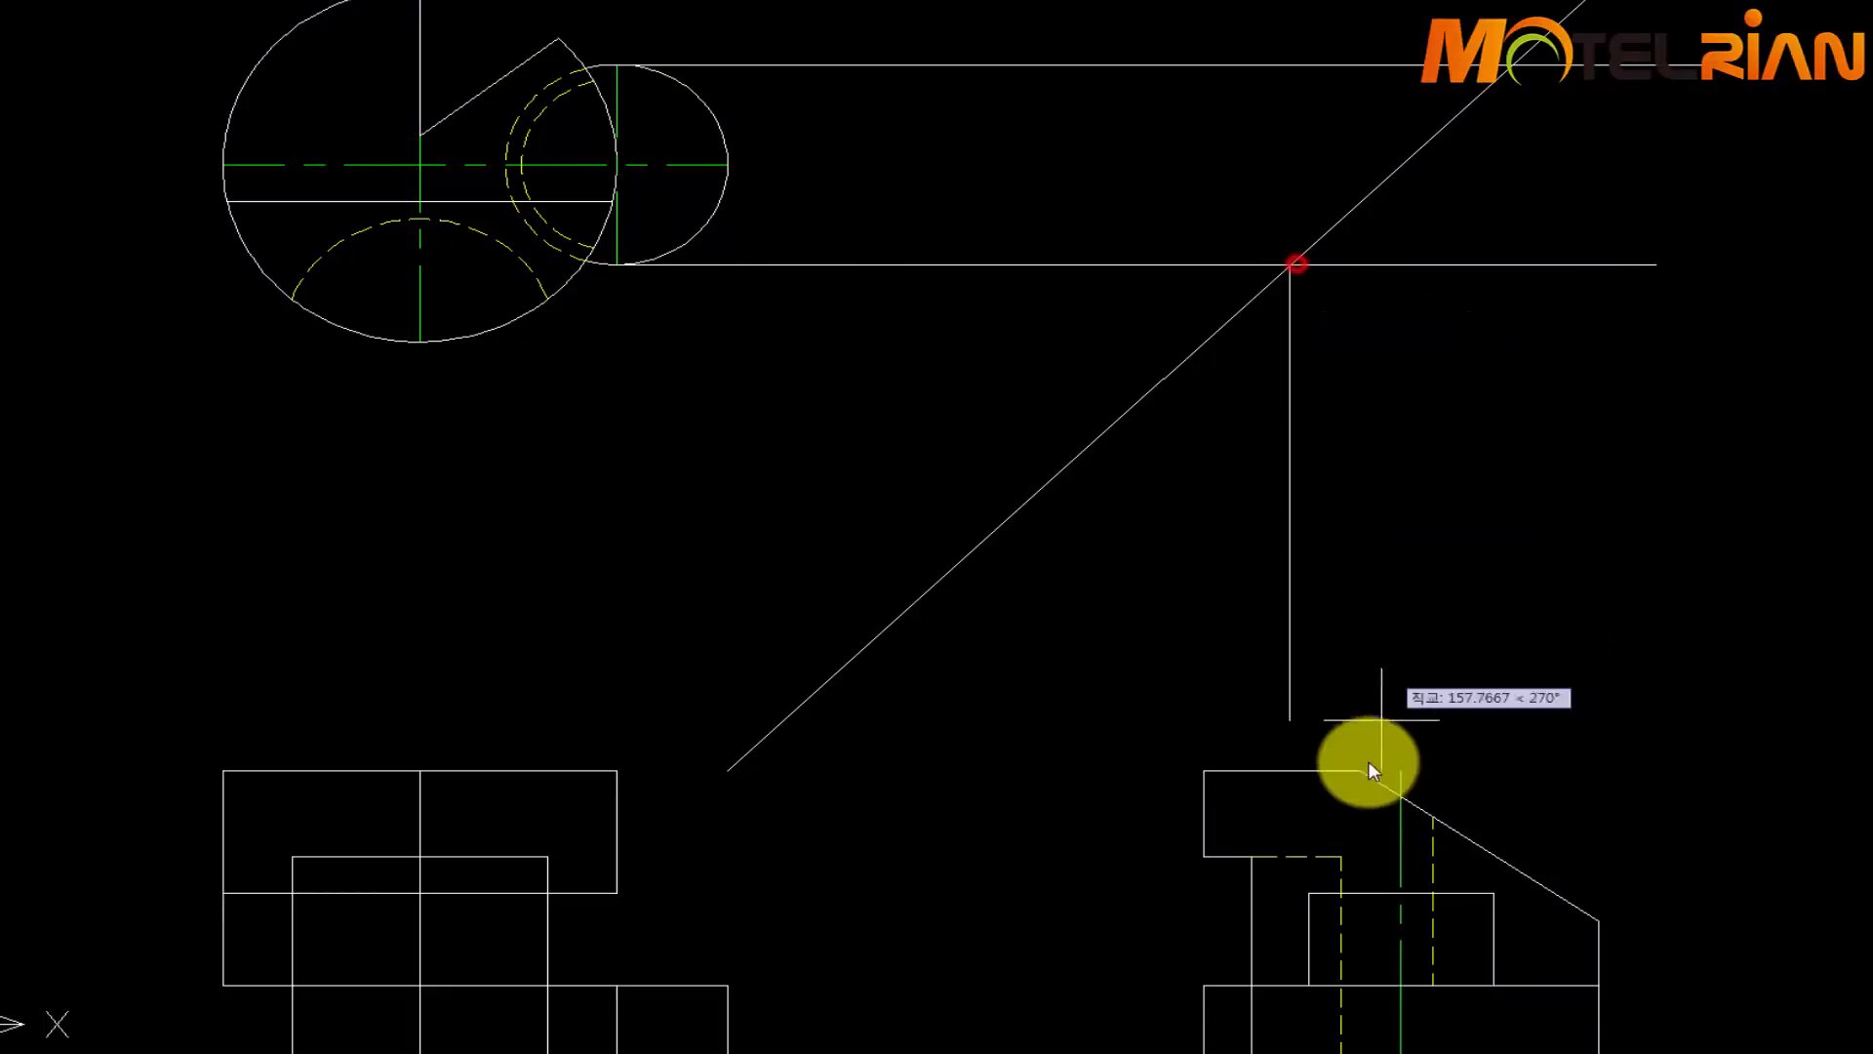
middle_drag(1370, 765, 1383, 576)
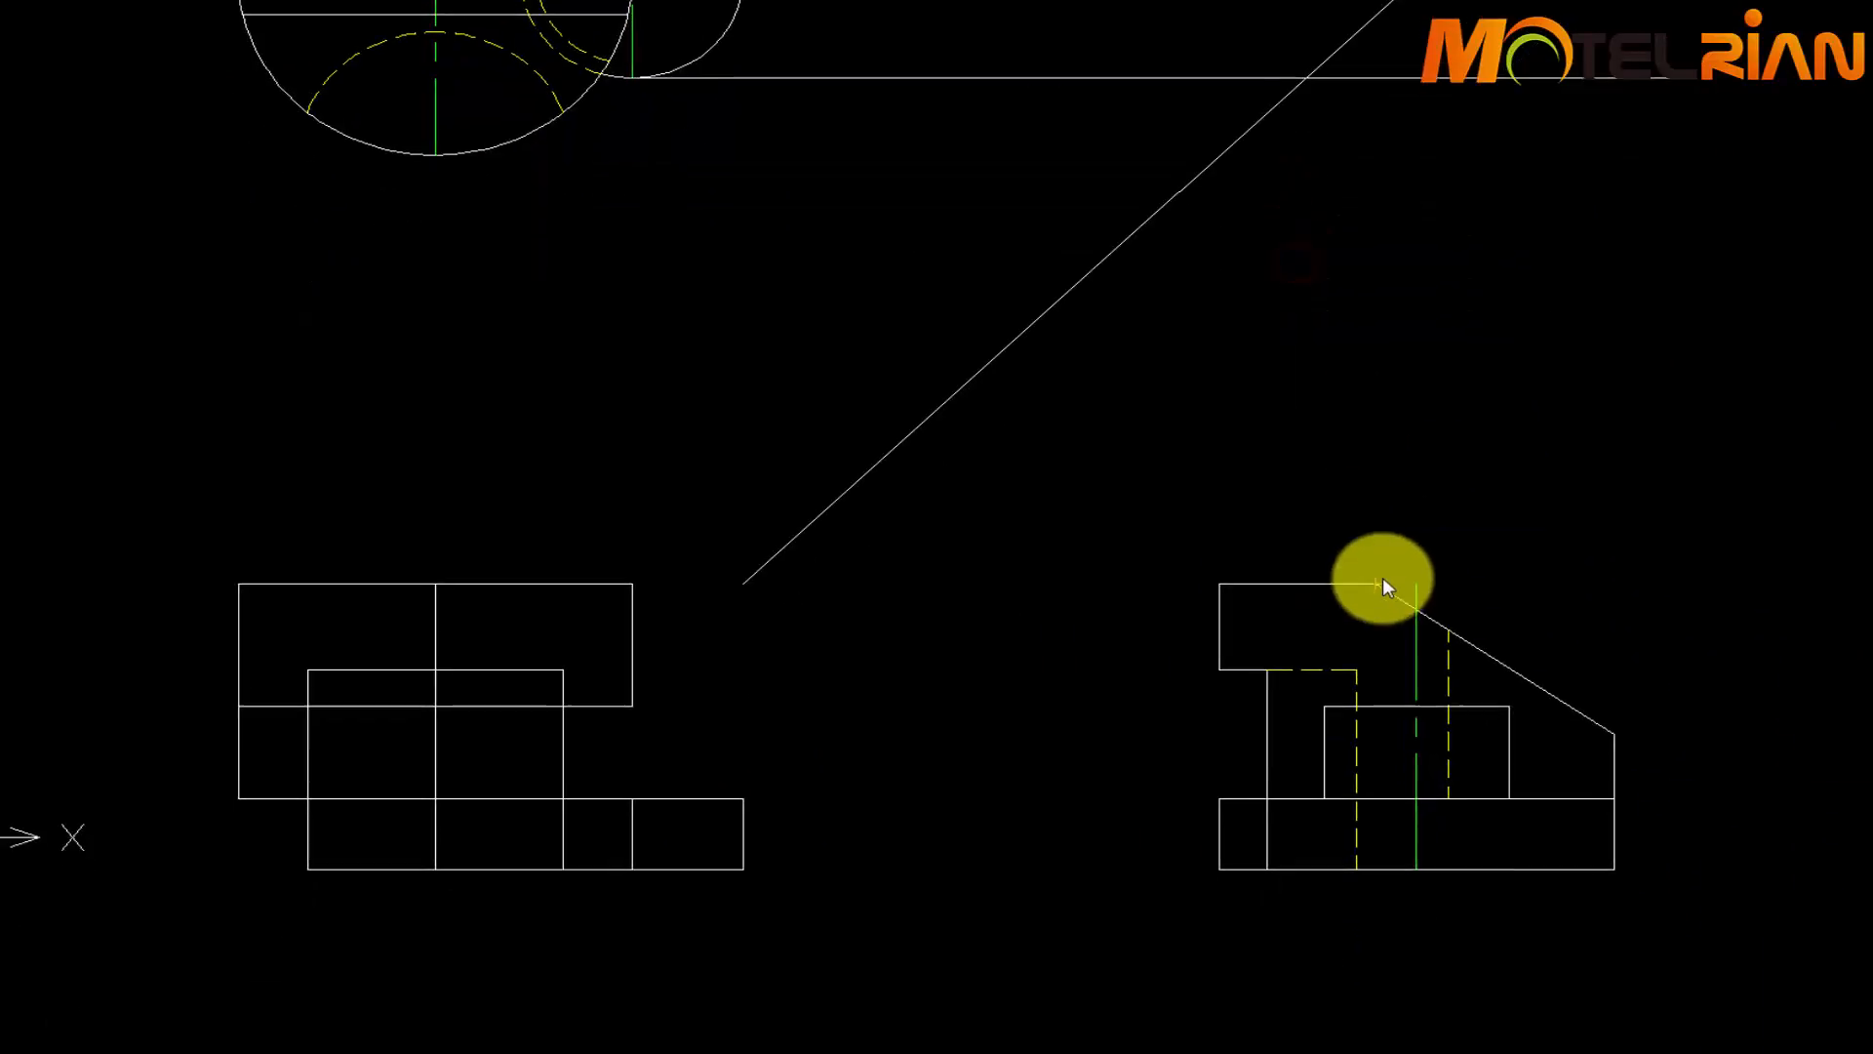
click(1305, 895)
key(Return)
key(Return)
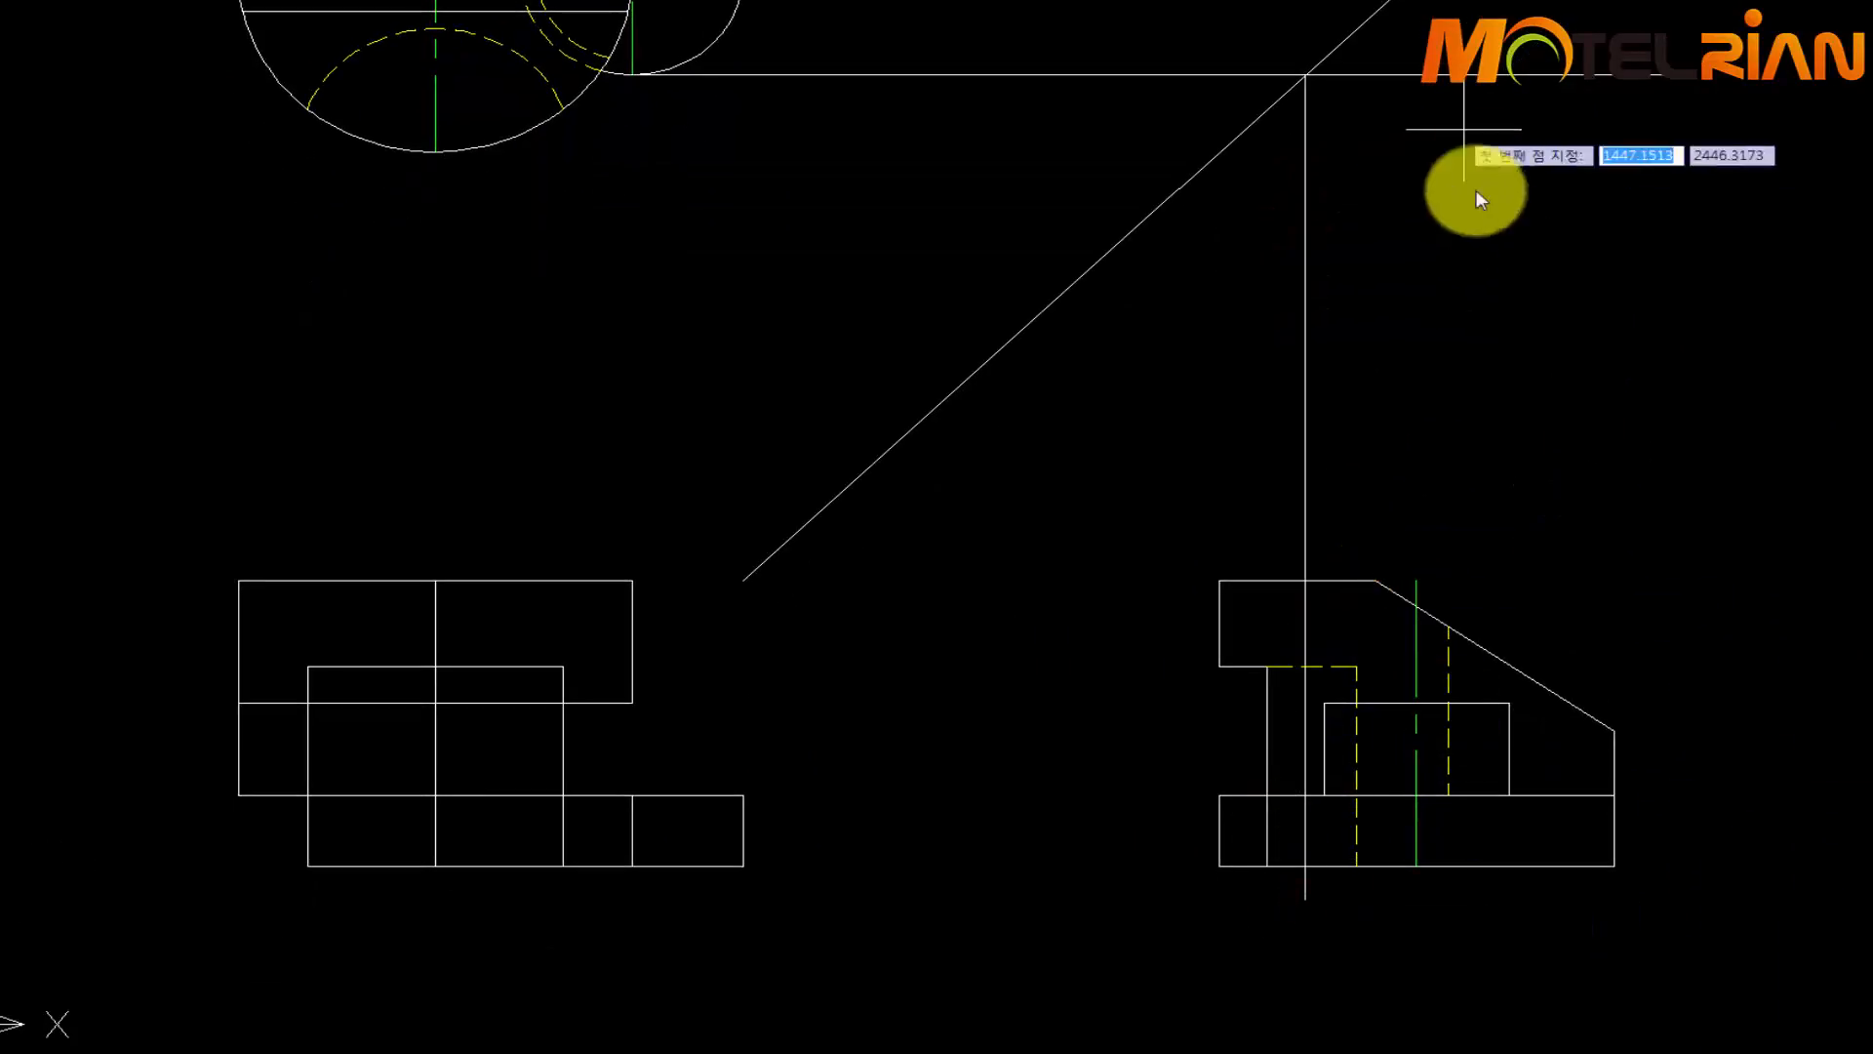
mouse_move(1477, 189)
middle_down()
mouse_move(1388, 359)
mouse_move(1271, 336)
middle_up()
scroll(1271, 336, down, 2)
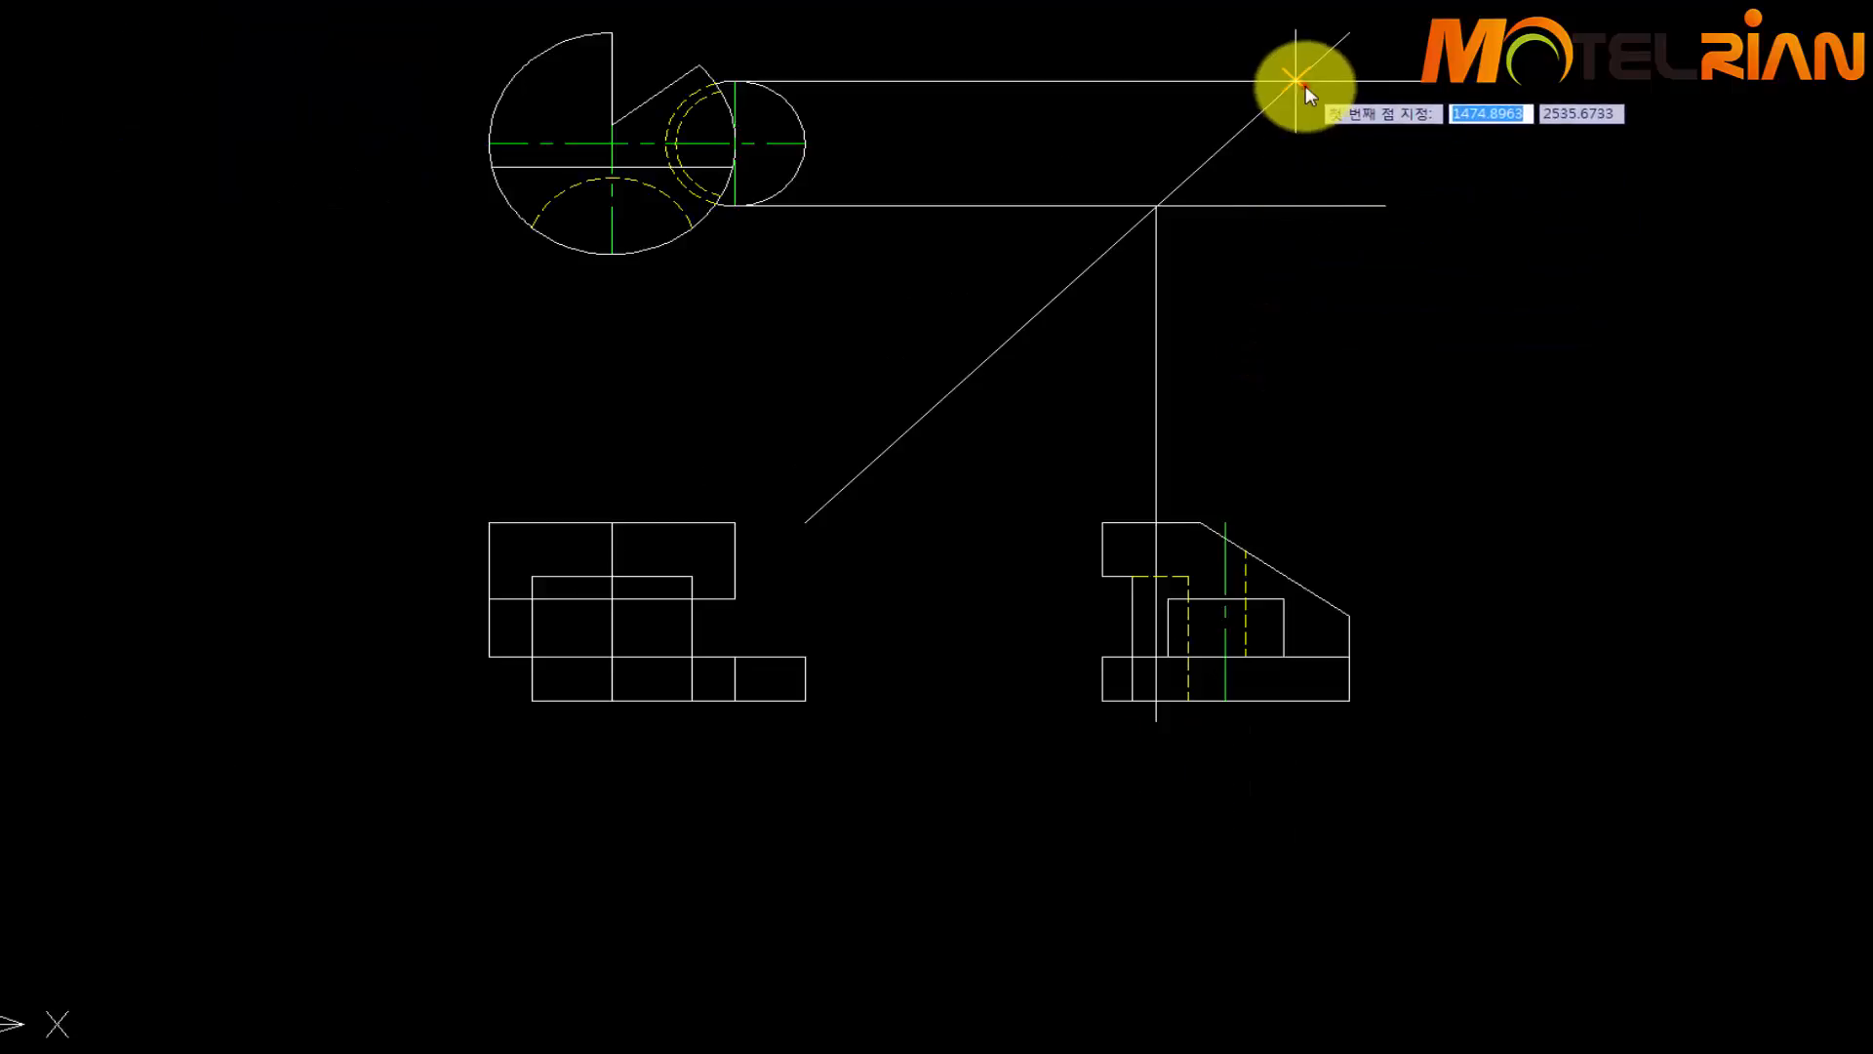
click(1297, 82)
click(1292, 752)
key(Return)
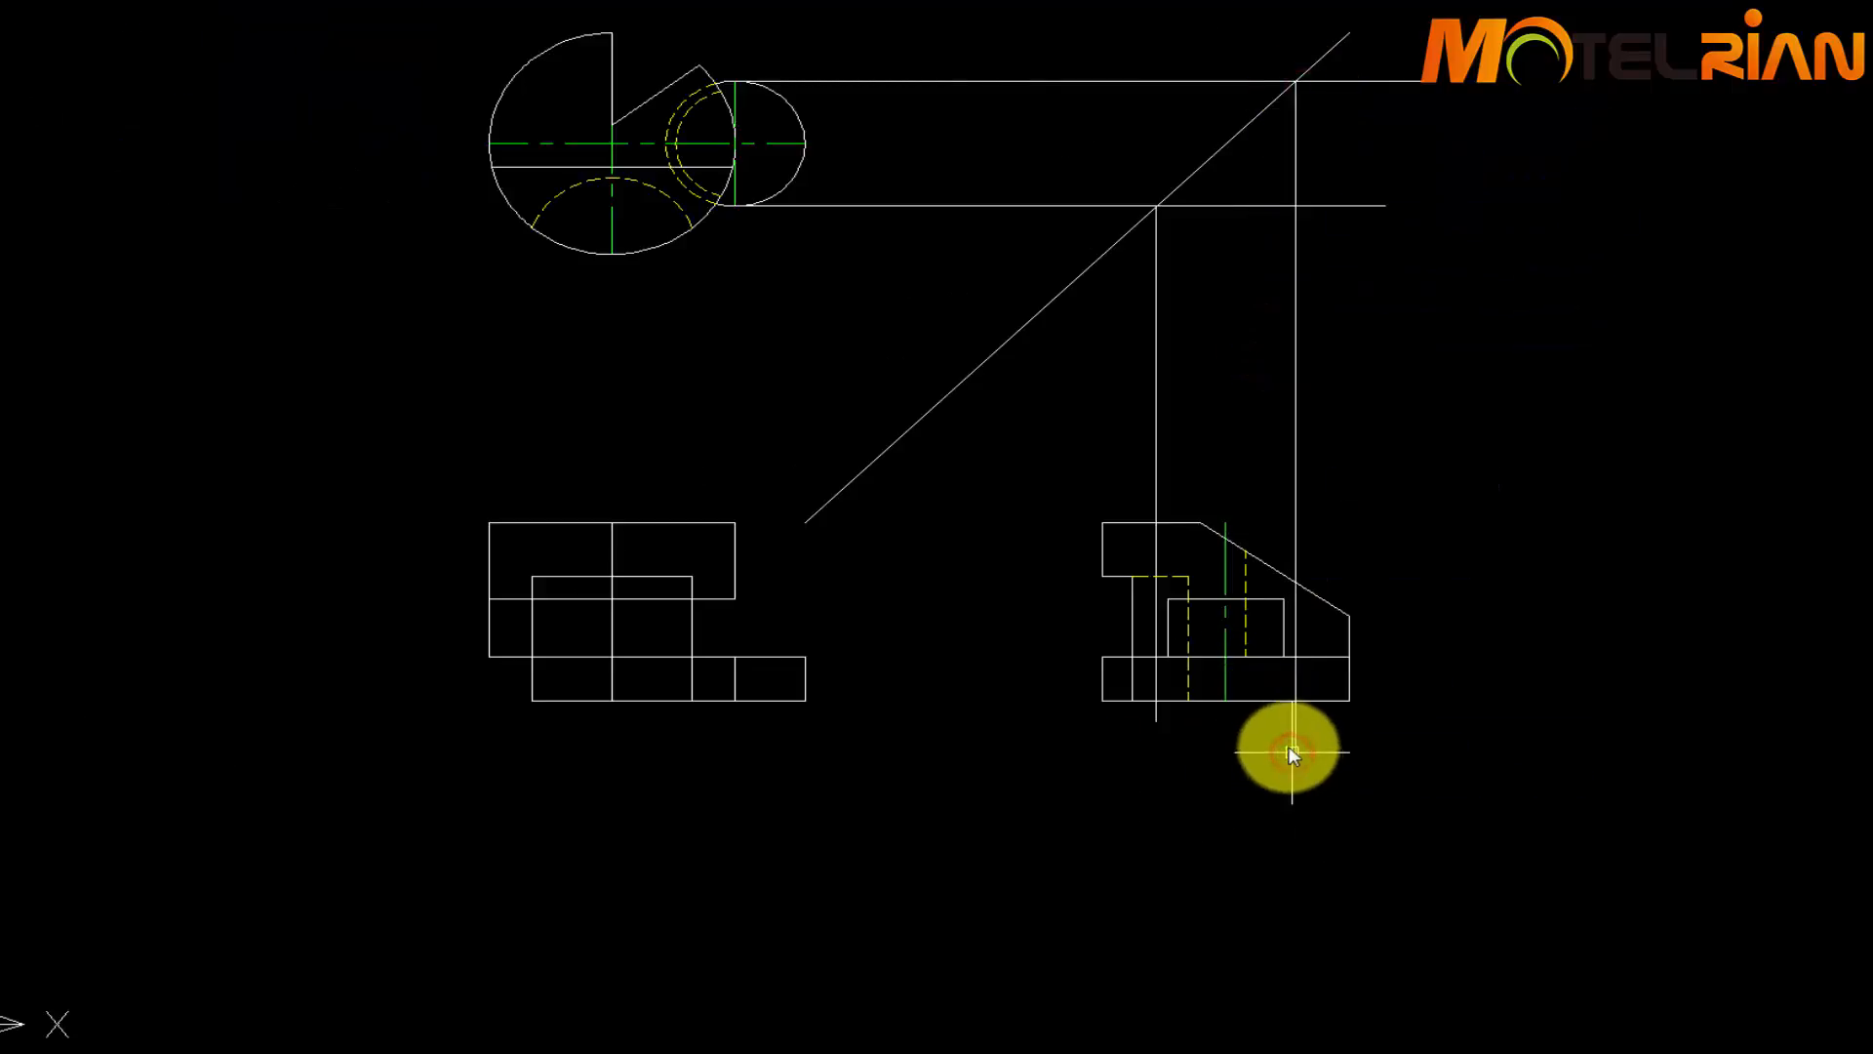
Trim the two projected verticals below and directly above the side view's base, and the base outline beyond the outer vertical
scroll(1291, 752, up, 4)
middle_drag(1245, 719, 1273, 748)
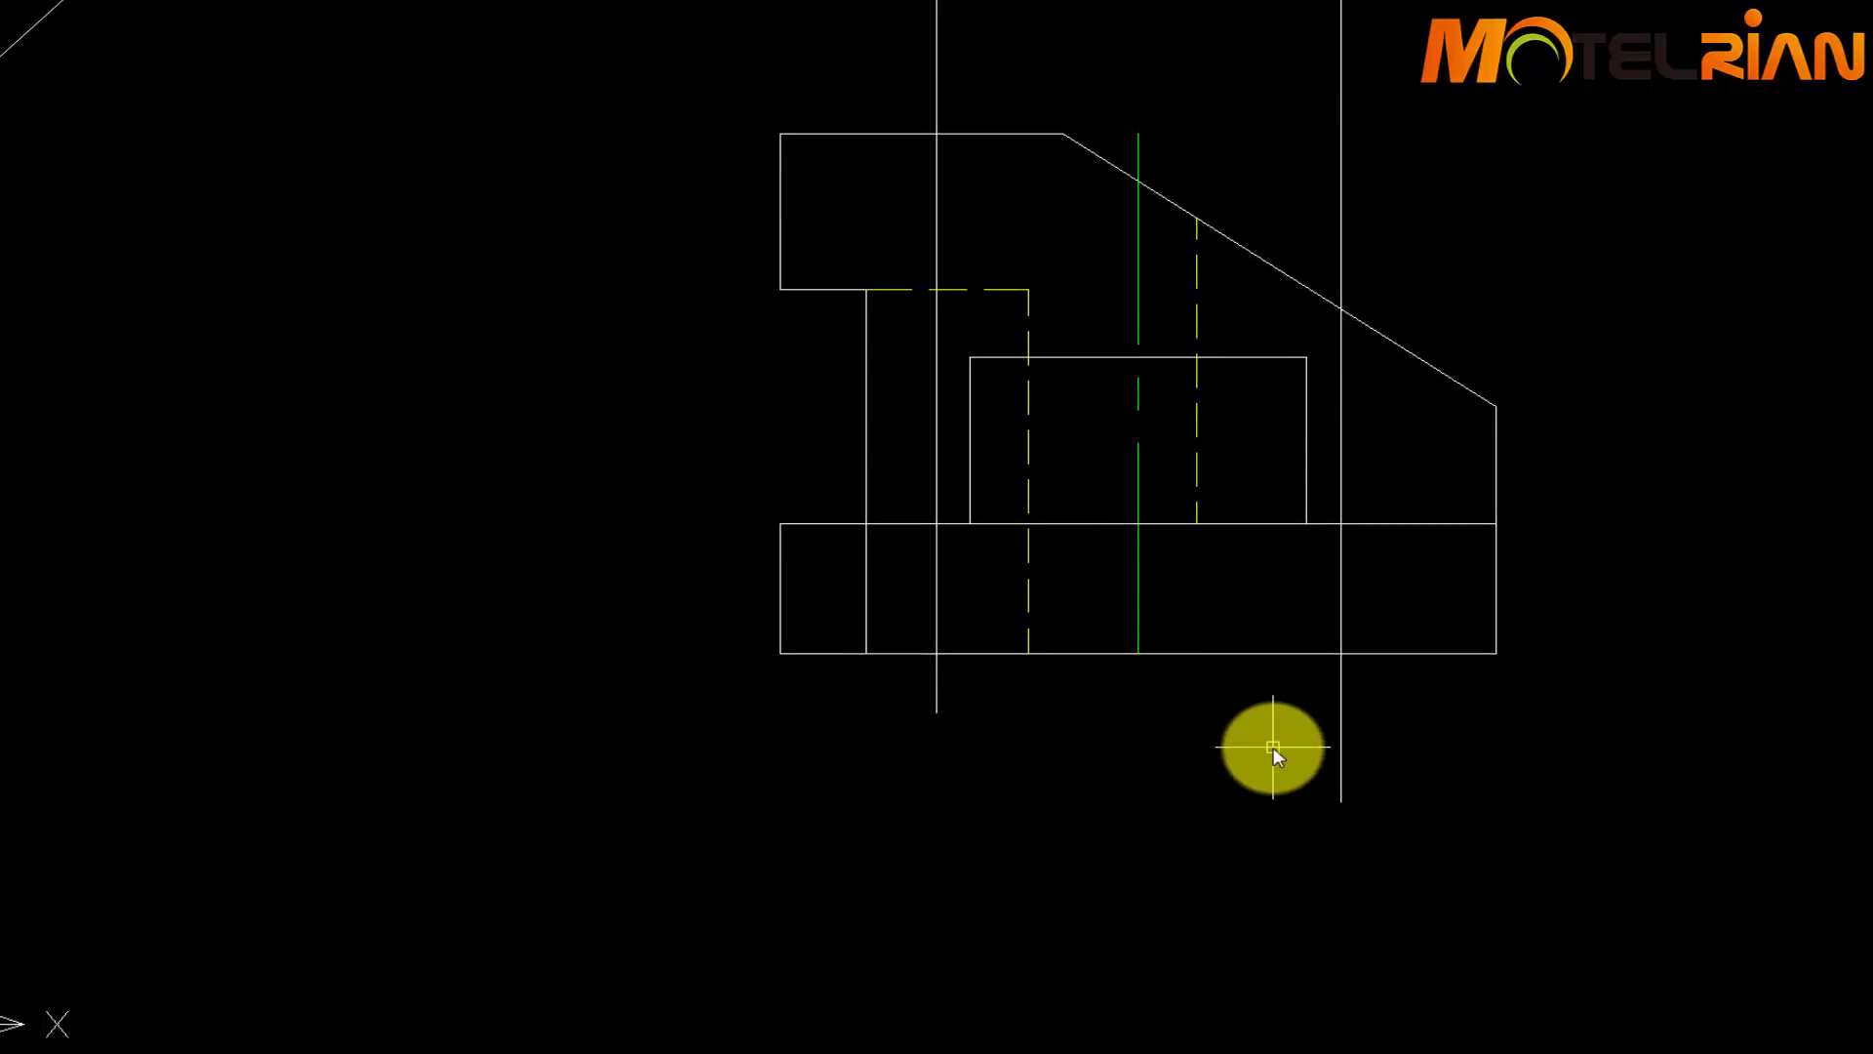
text(tr)
key(Return)
click(1338, 718)
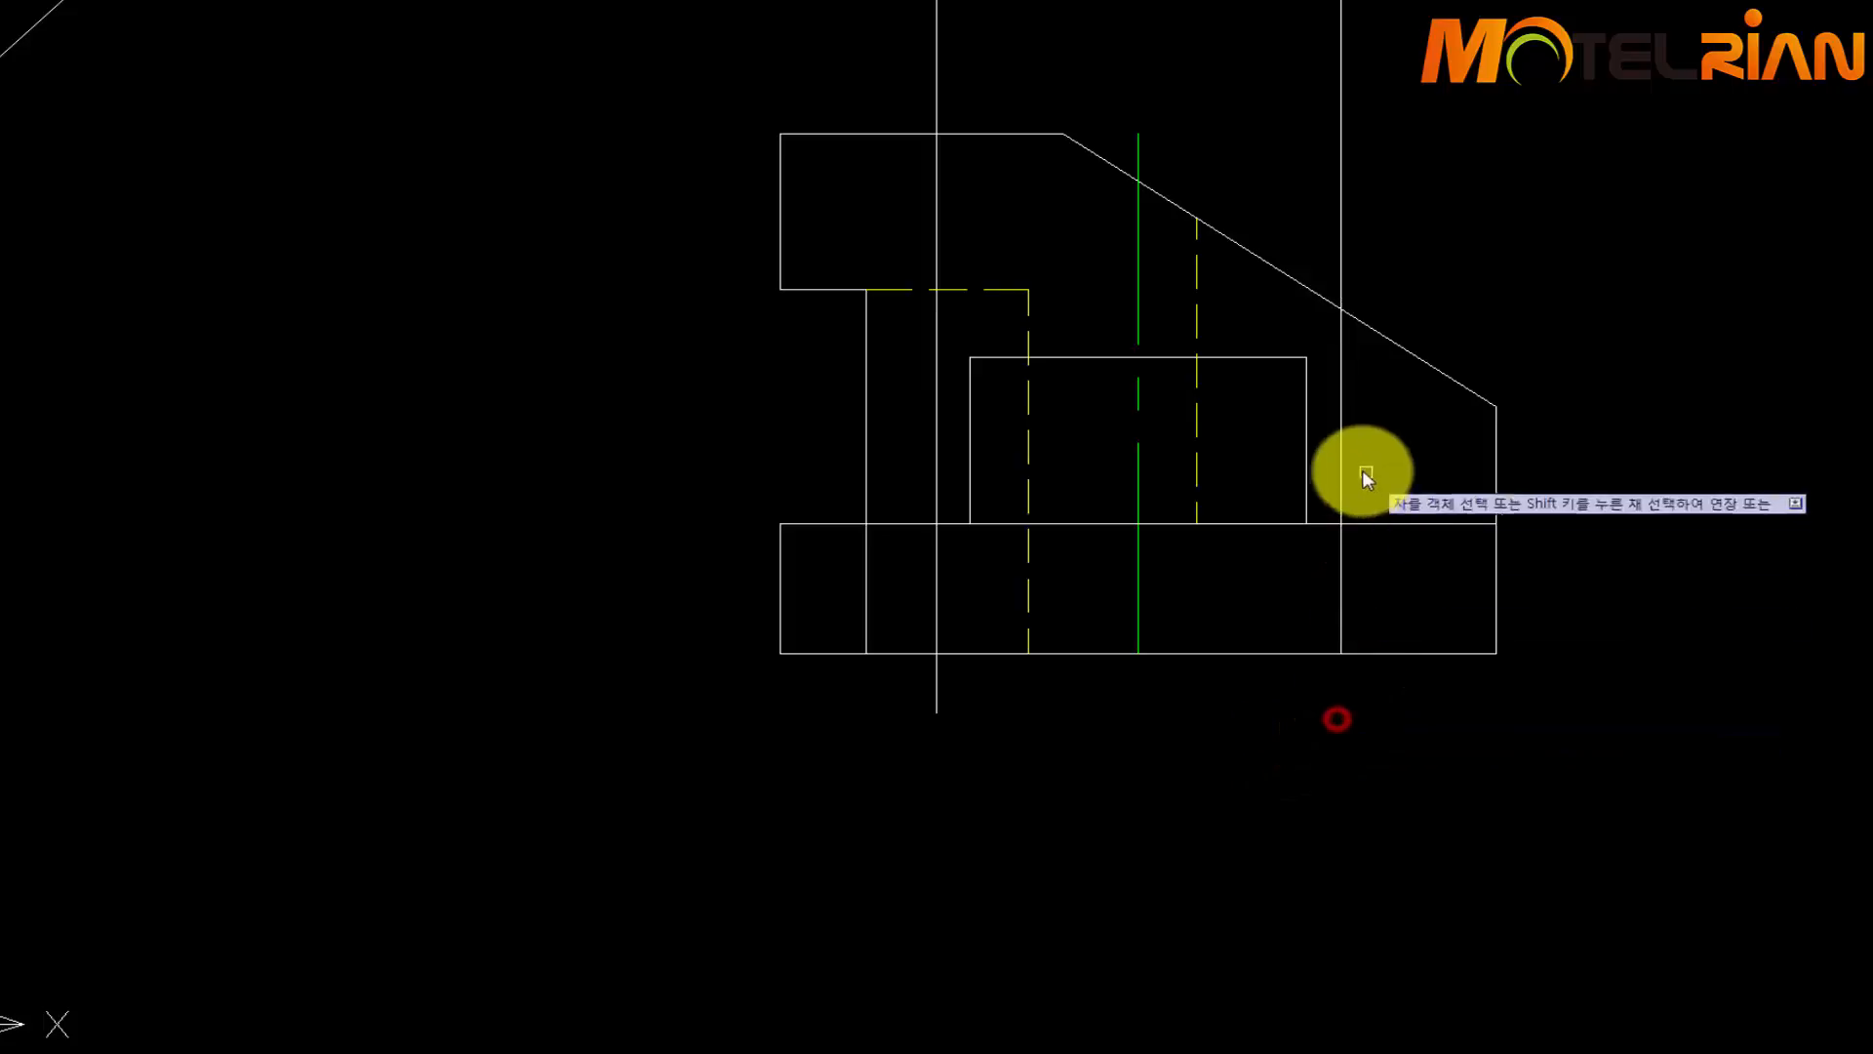
click(1339, 485)
click(930, 692)
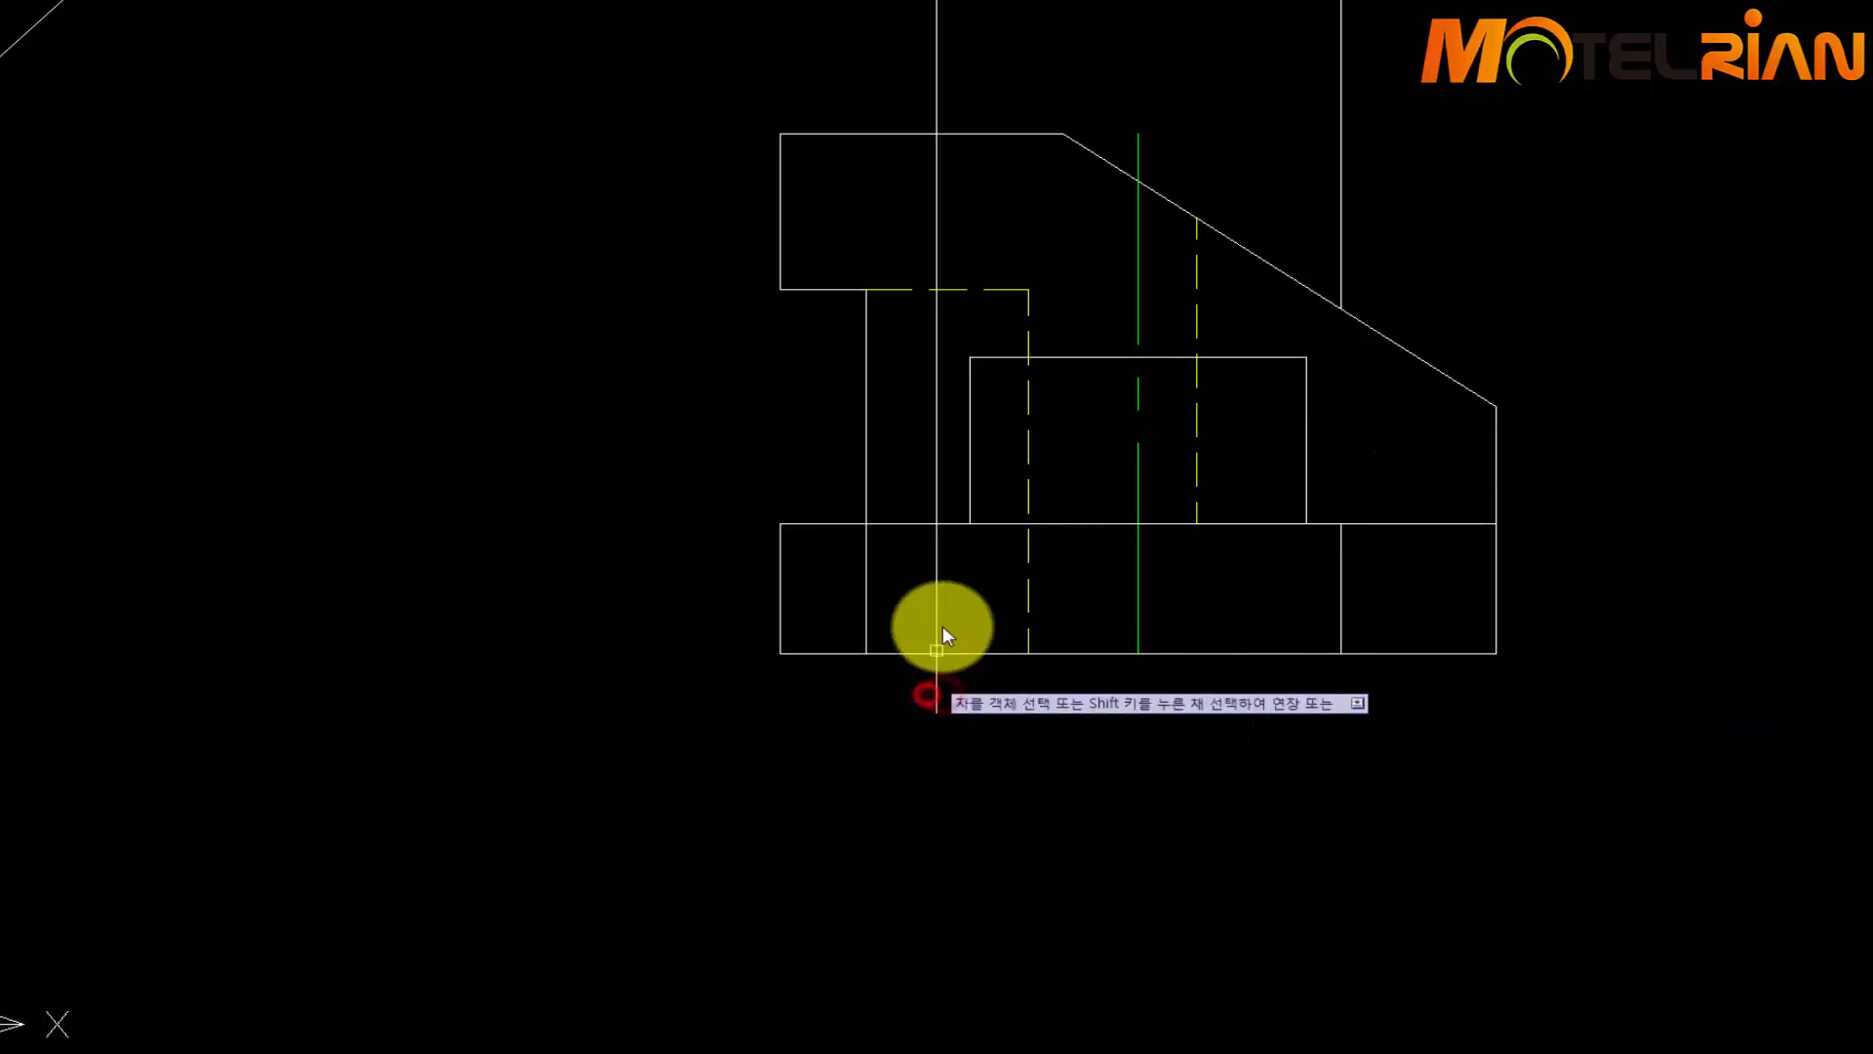
click(939, 489)
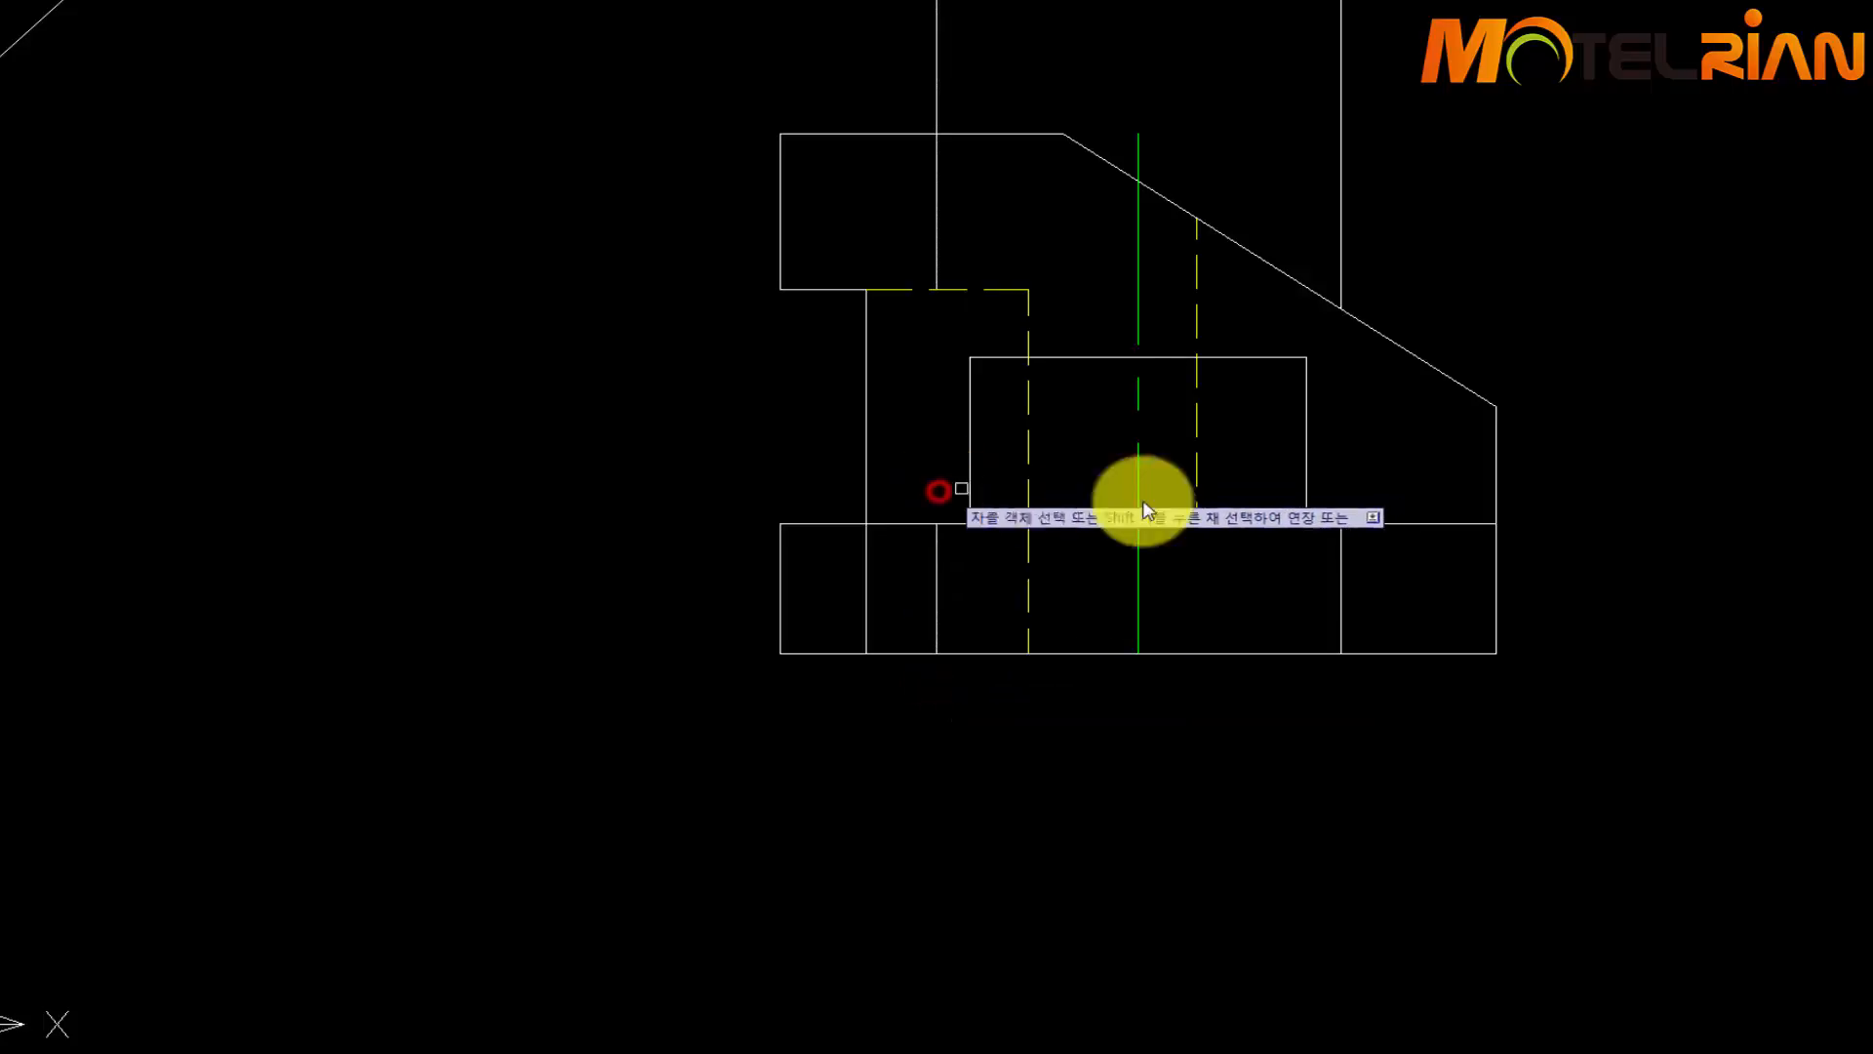
click(1560, 578)
click(1445, 721)
key(Escape)
Delete the leftover vertical projection lines above the side view's base and the small circle's two horizontal projection lines
middle_drag(1686, 730, 1779, 953)
click(1597, 179)
click(900, 195)
key(Delete)
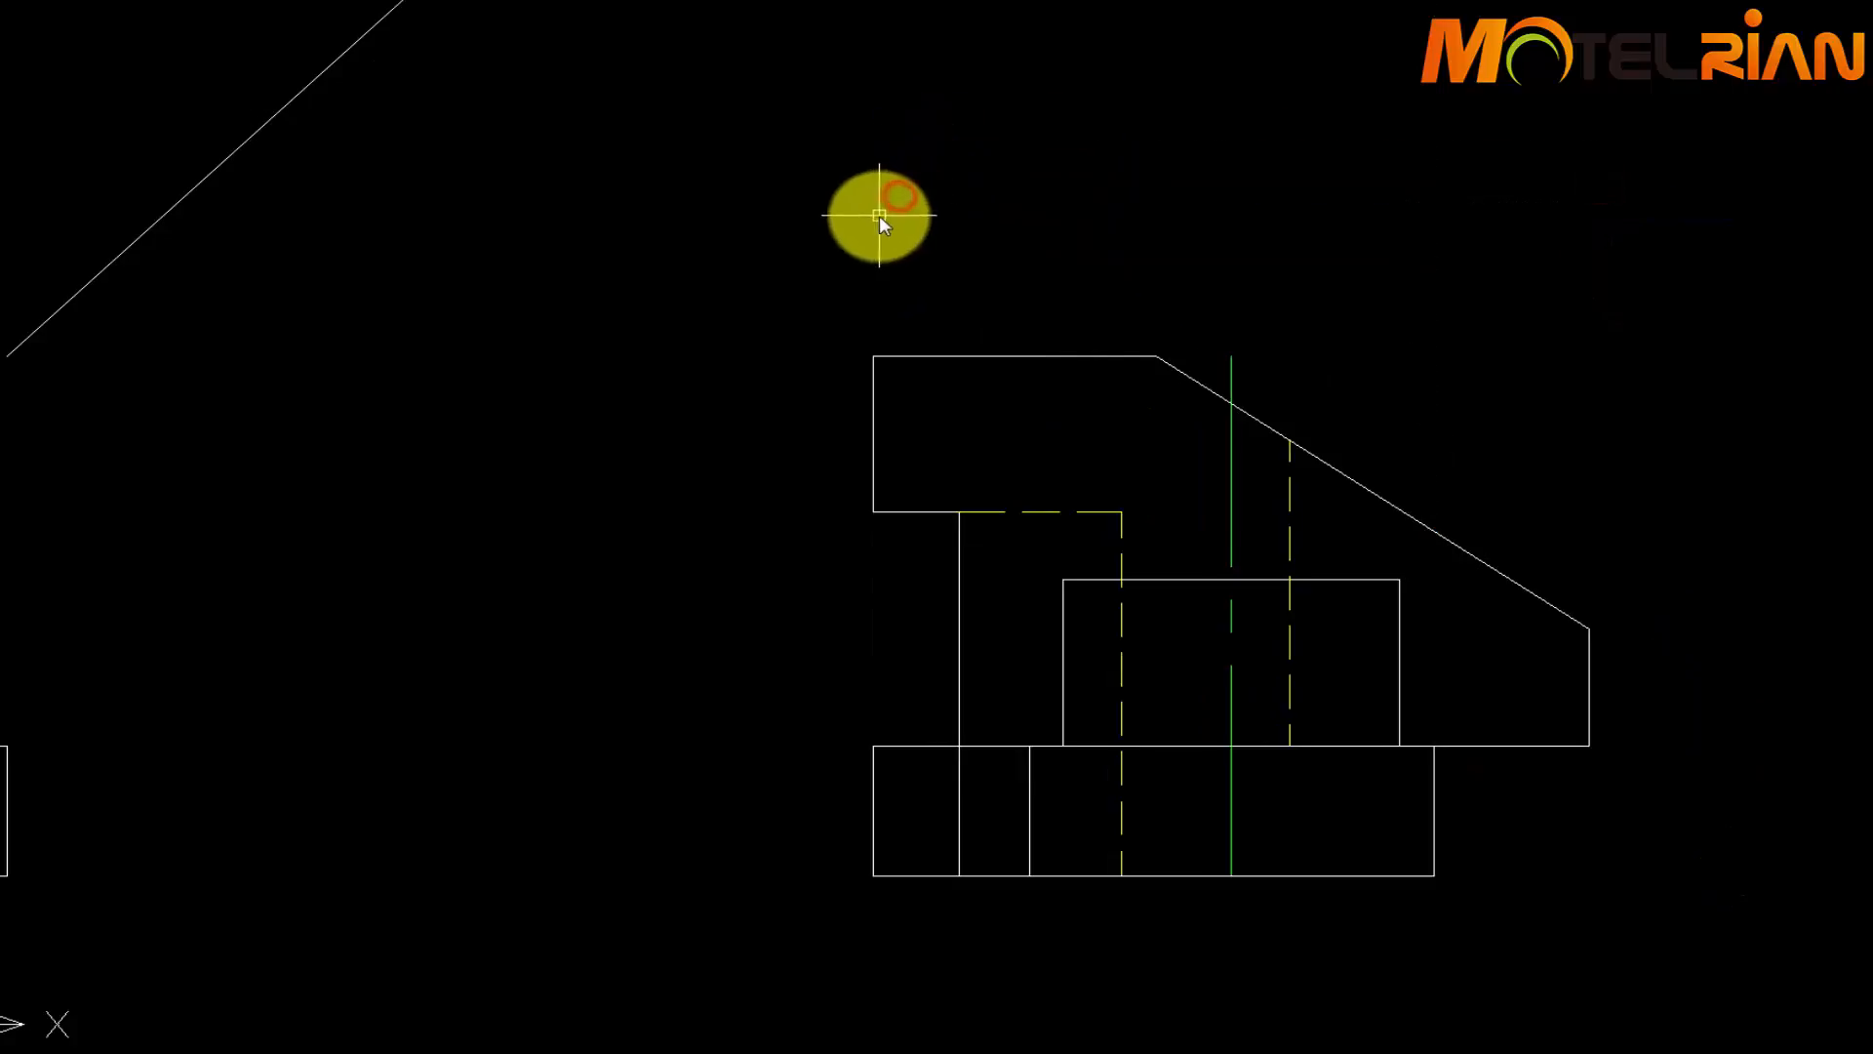
scroll(912, 233, down, 2)
middle_drag(966, 243, 1372, 508)
scroll(1372, 507, down, 2)
middle_drag(1447, 423, 1329, 472)
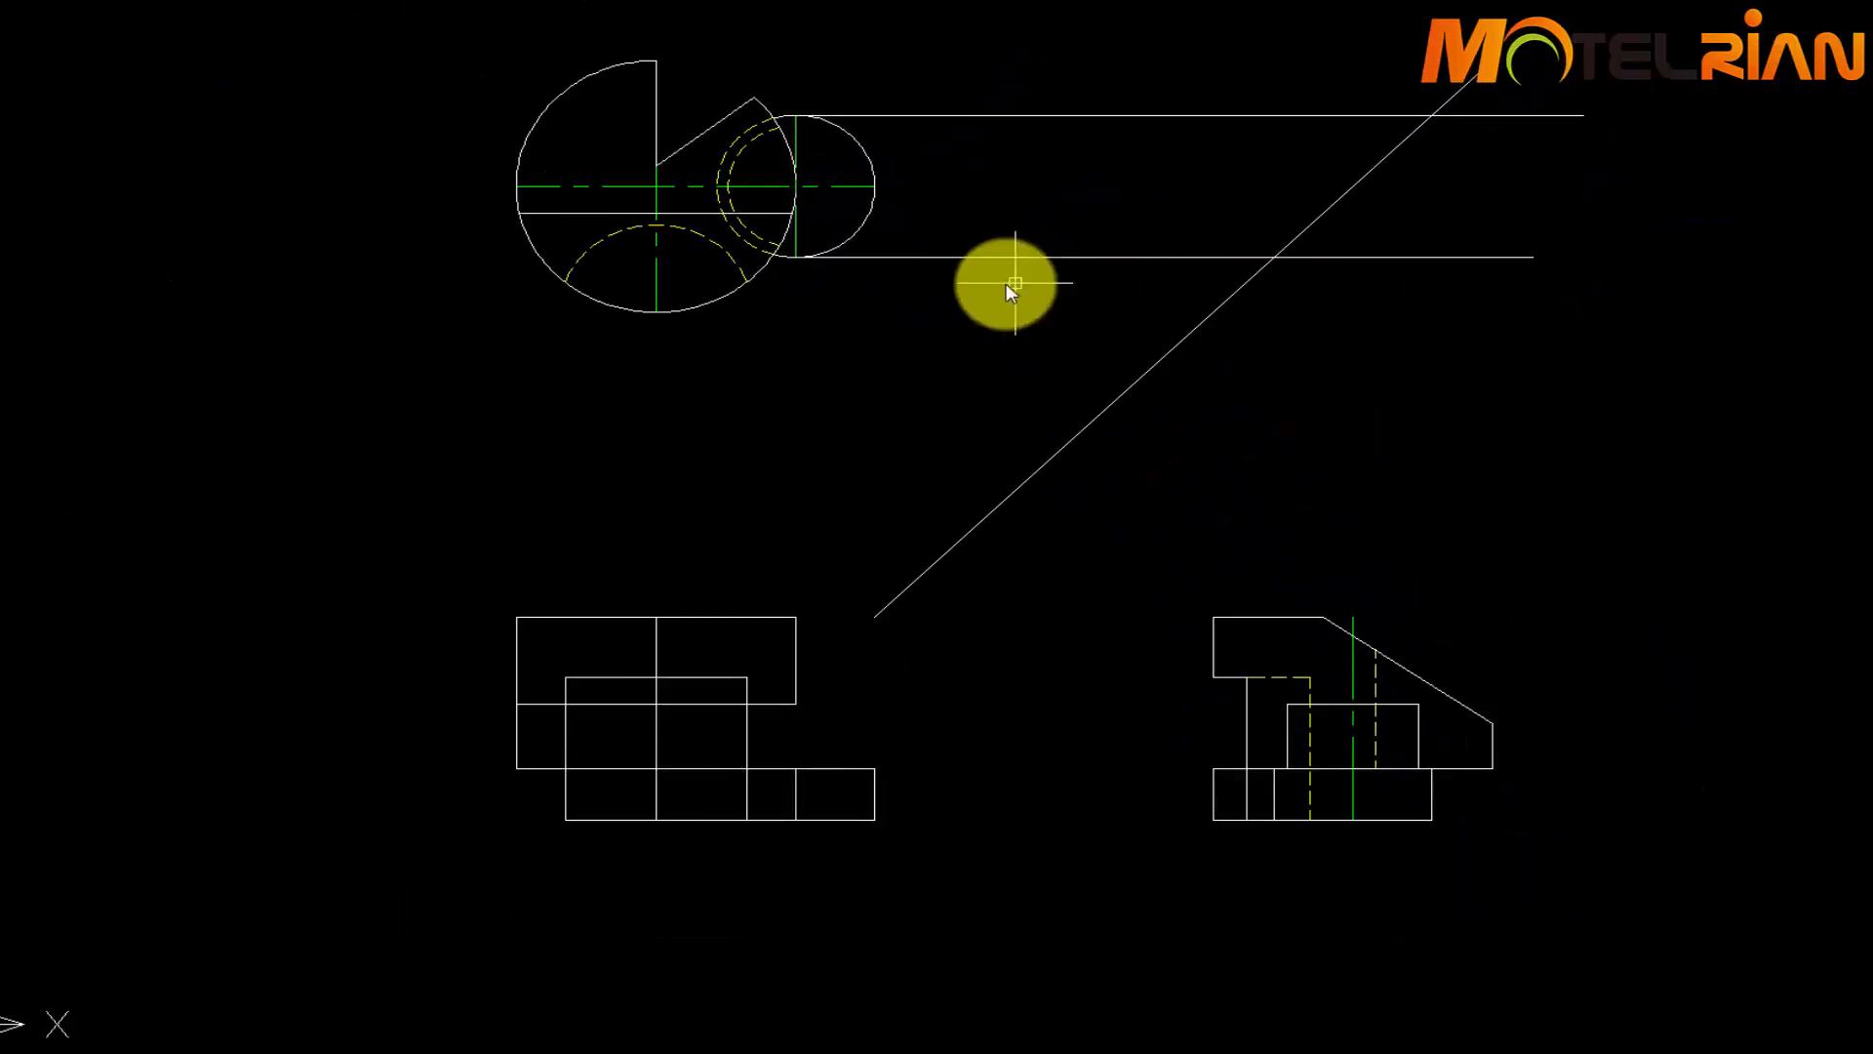
click(1002, 303)
click(957, 80)
key(Delete)
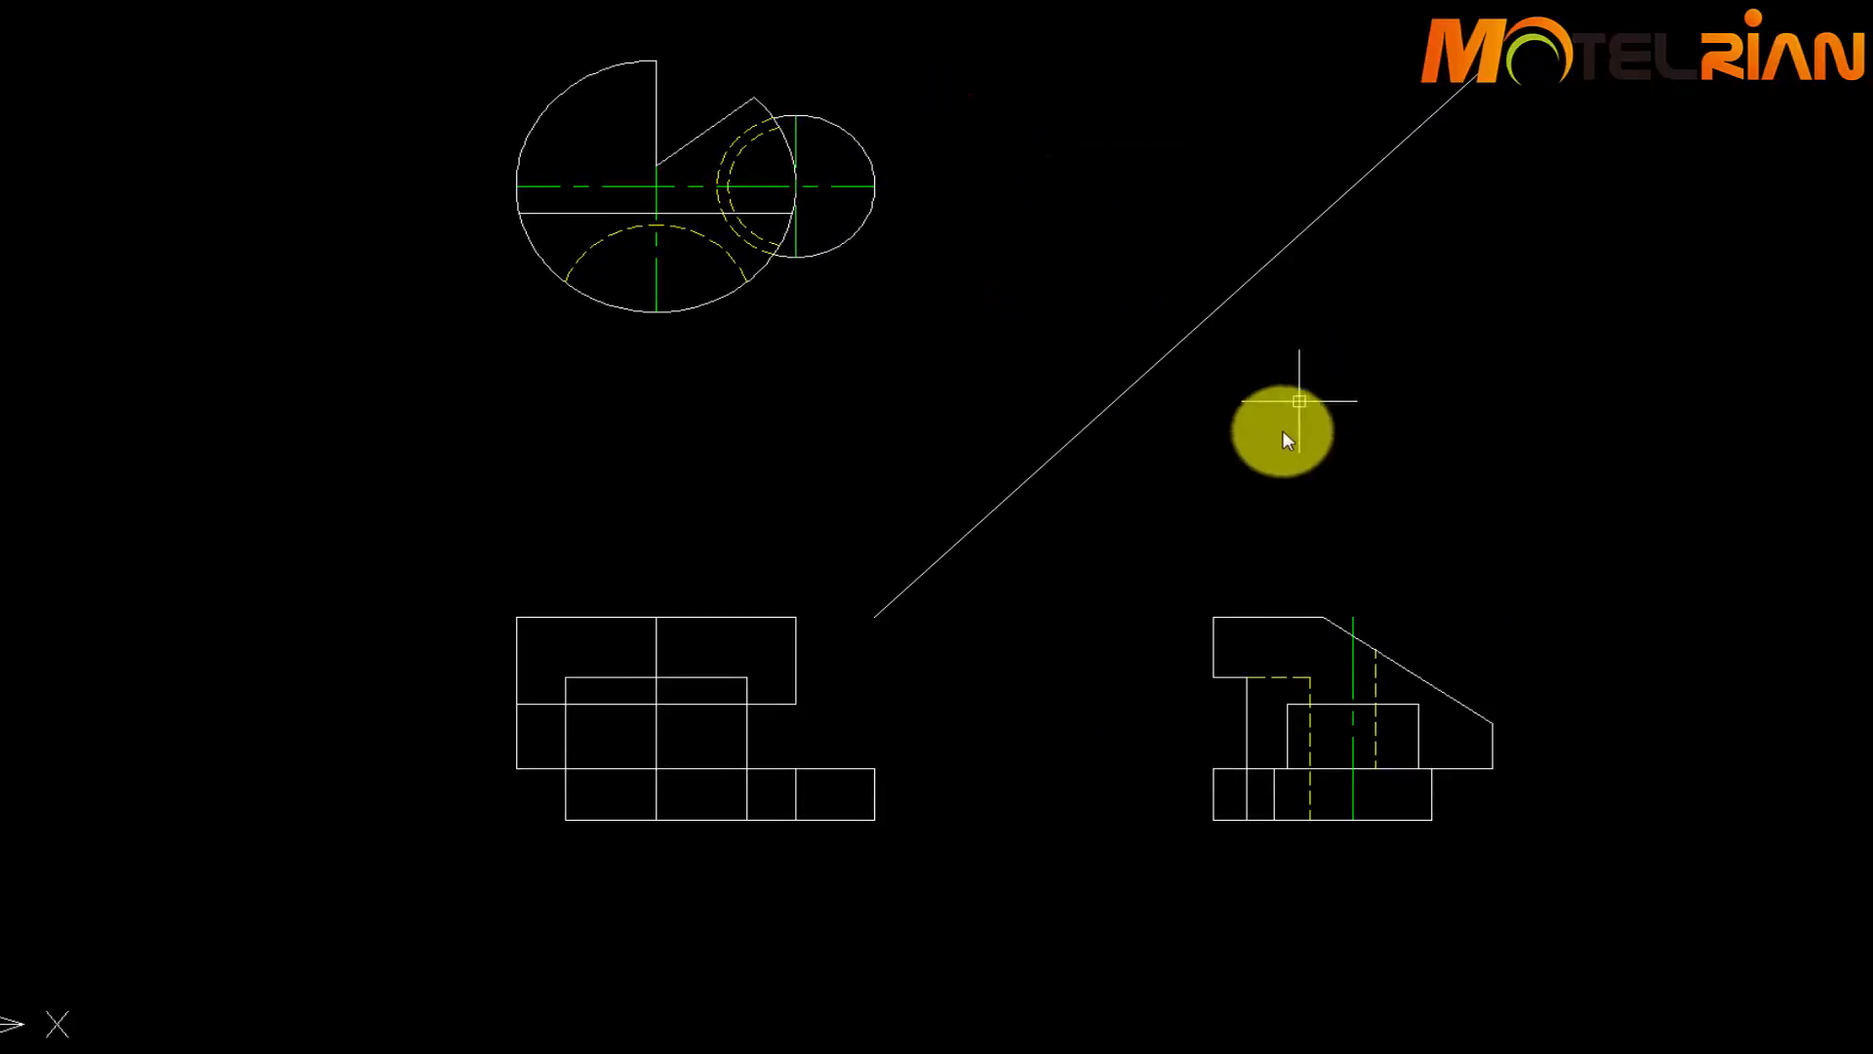
text(l)
key(Return)
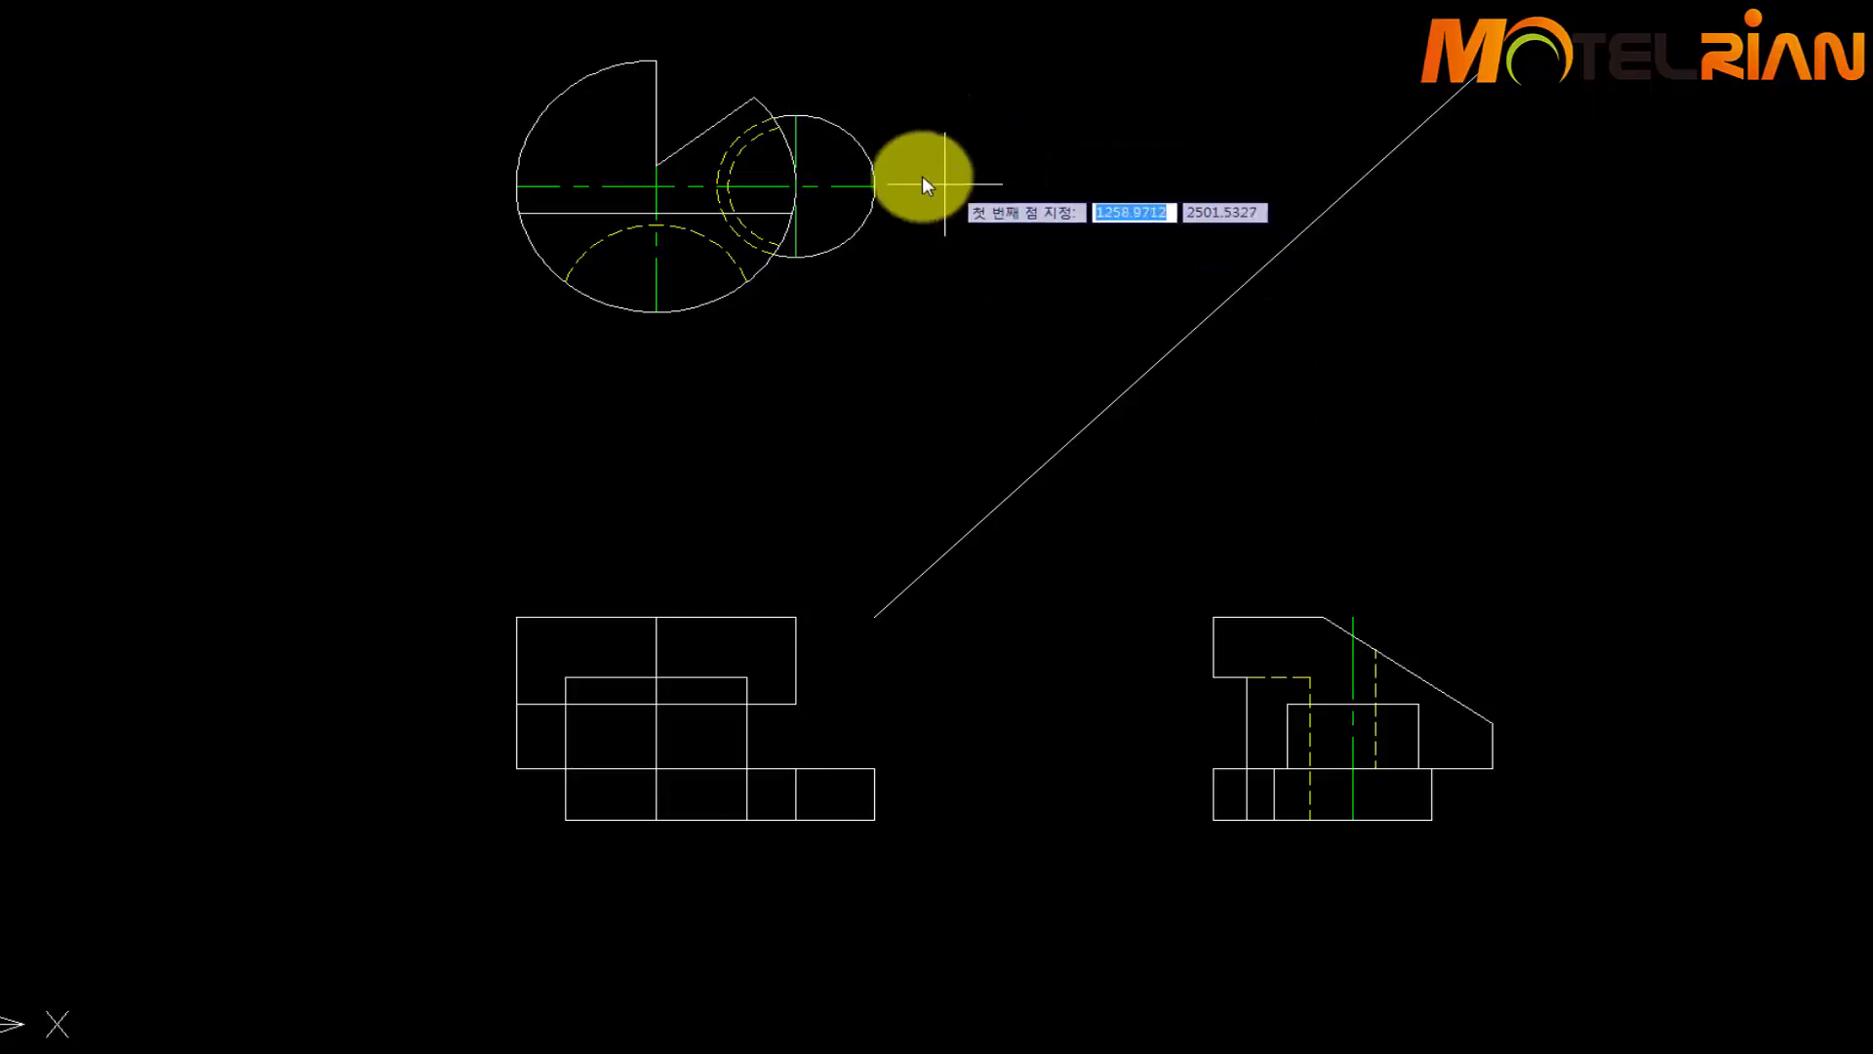
click(765, 123)
click(1735, 209)
key(Return)
key(Return)
click(1427, 118)
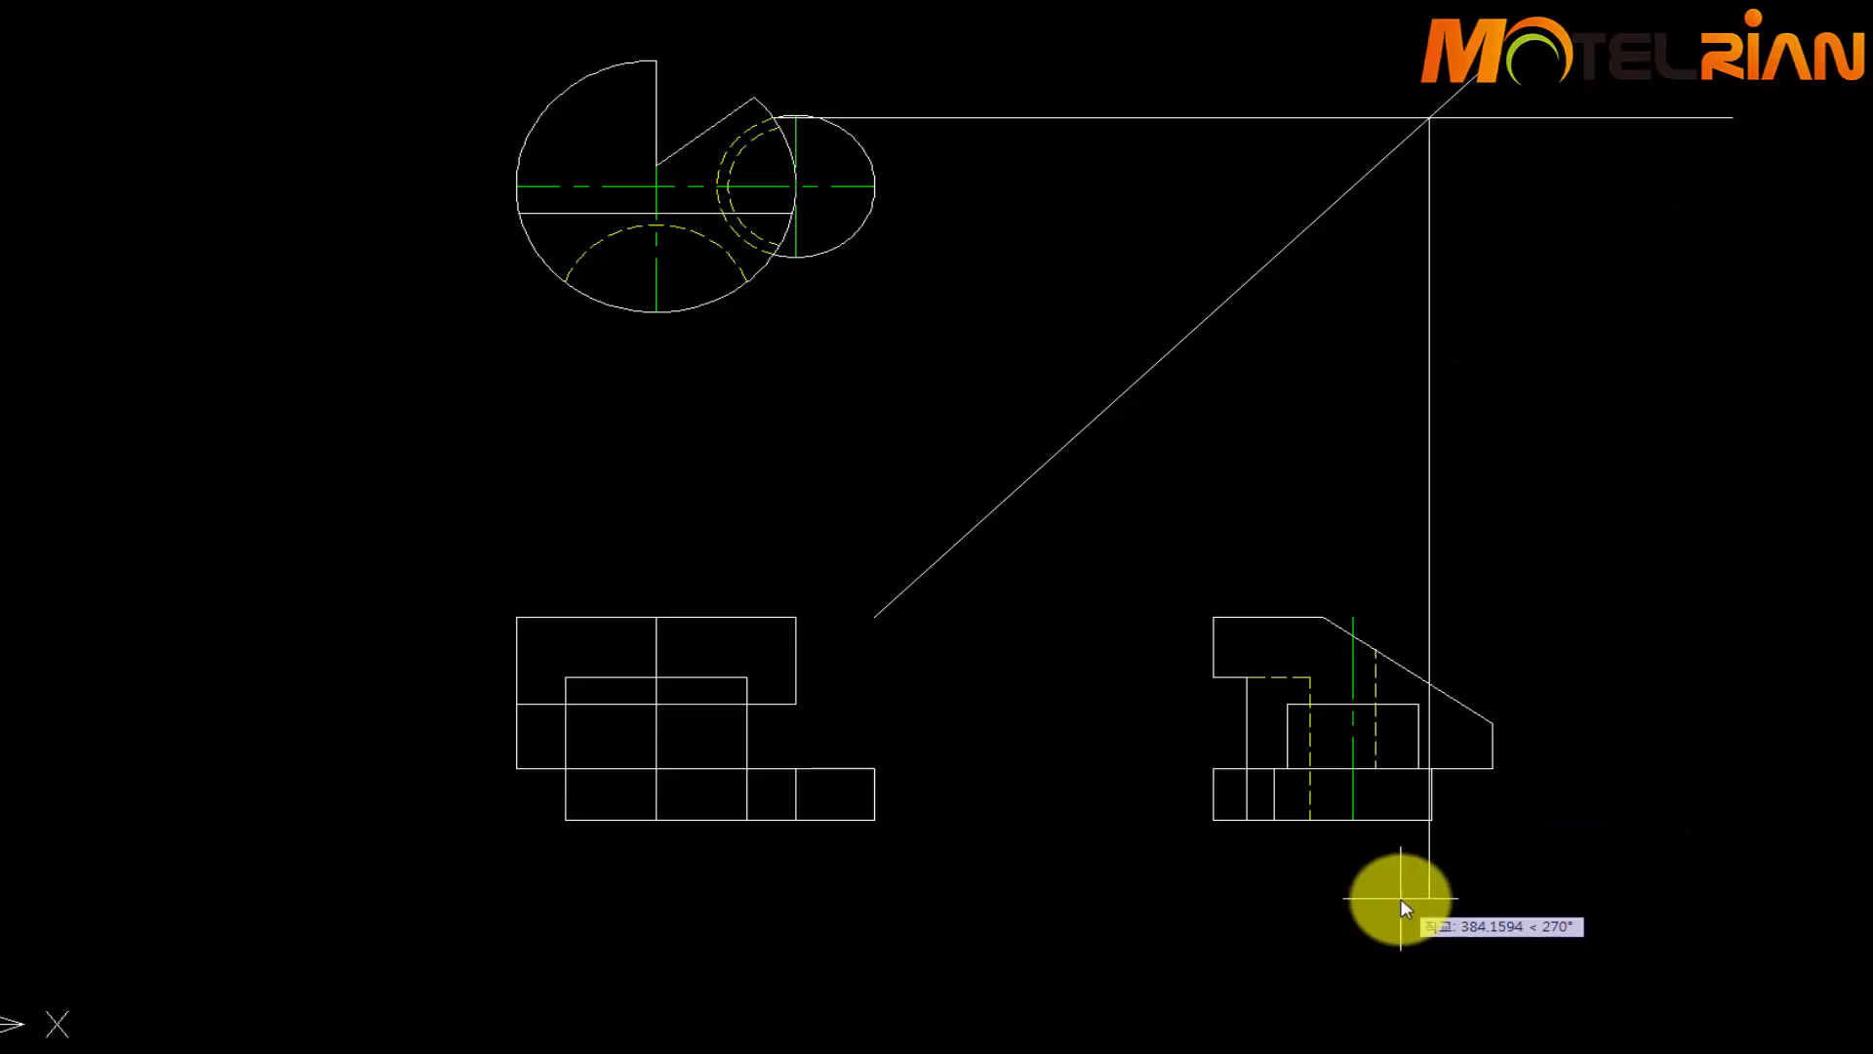
key(Escape)
click(1737, 295)
click(1603, 76)
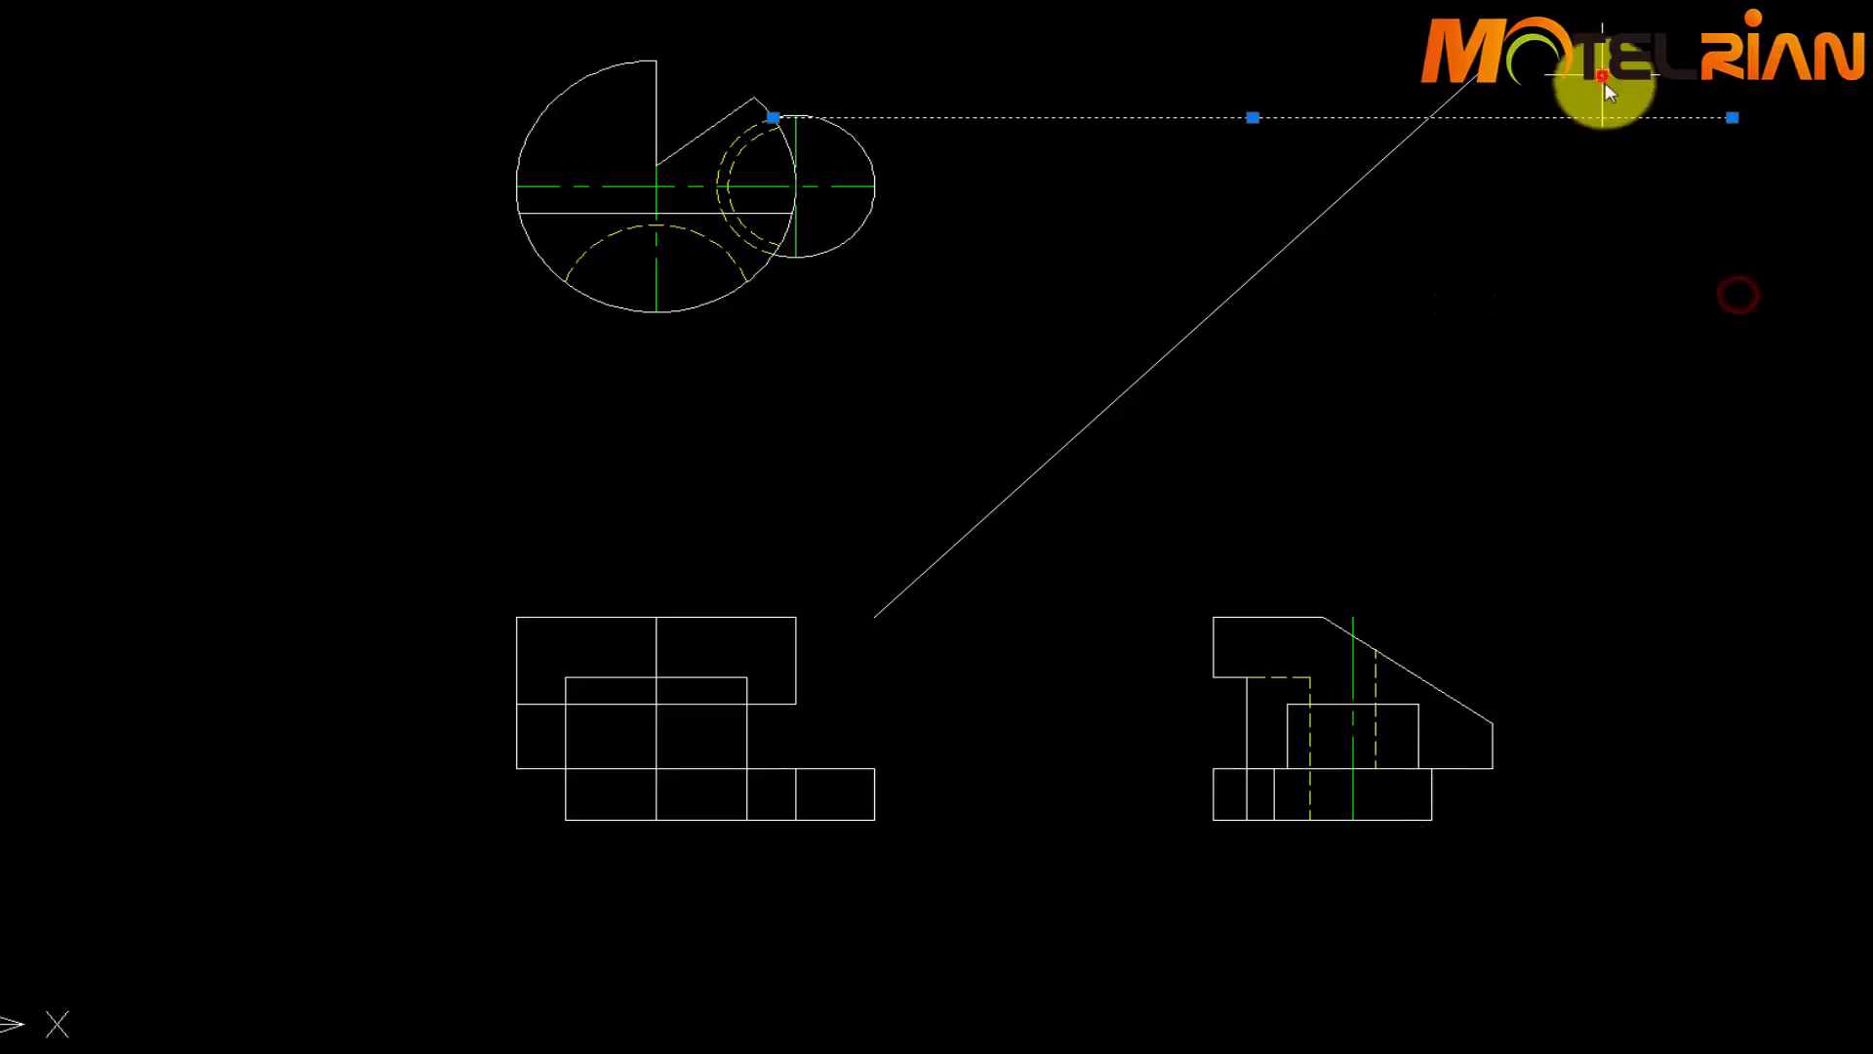
key(Delete)
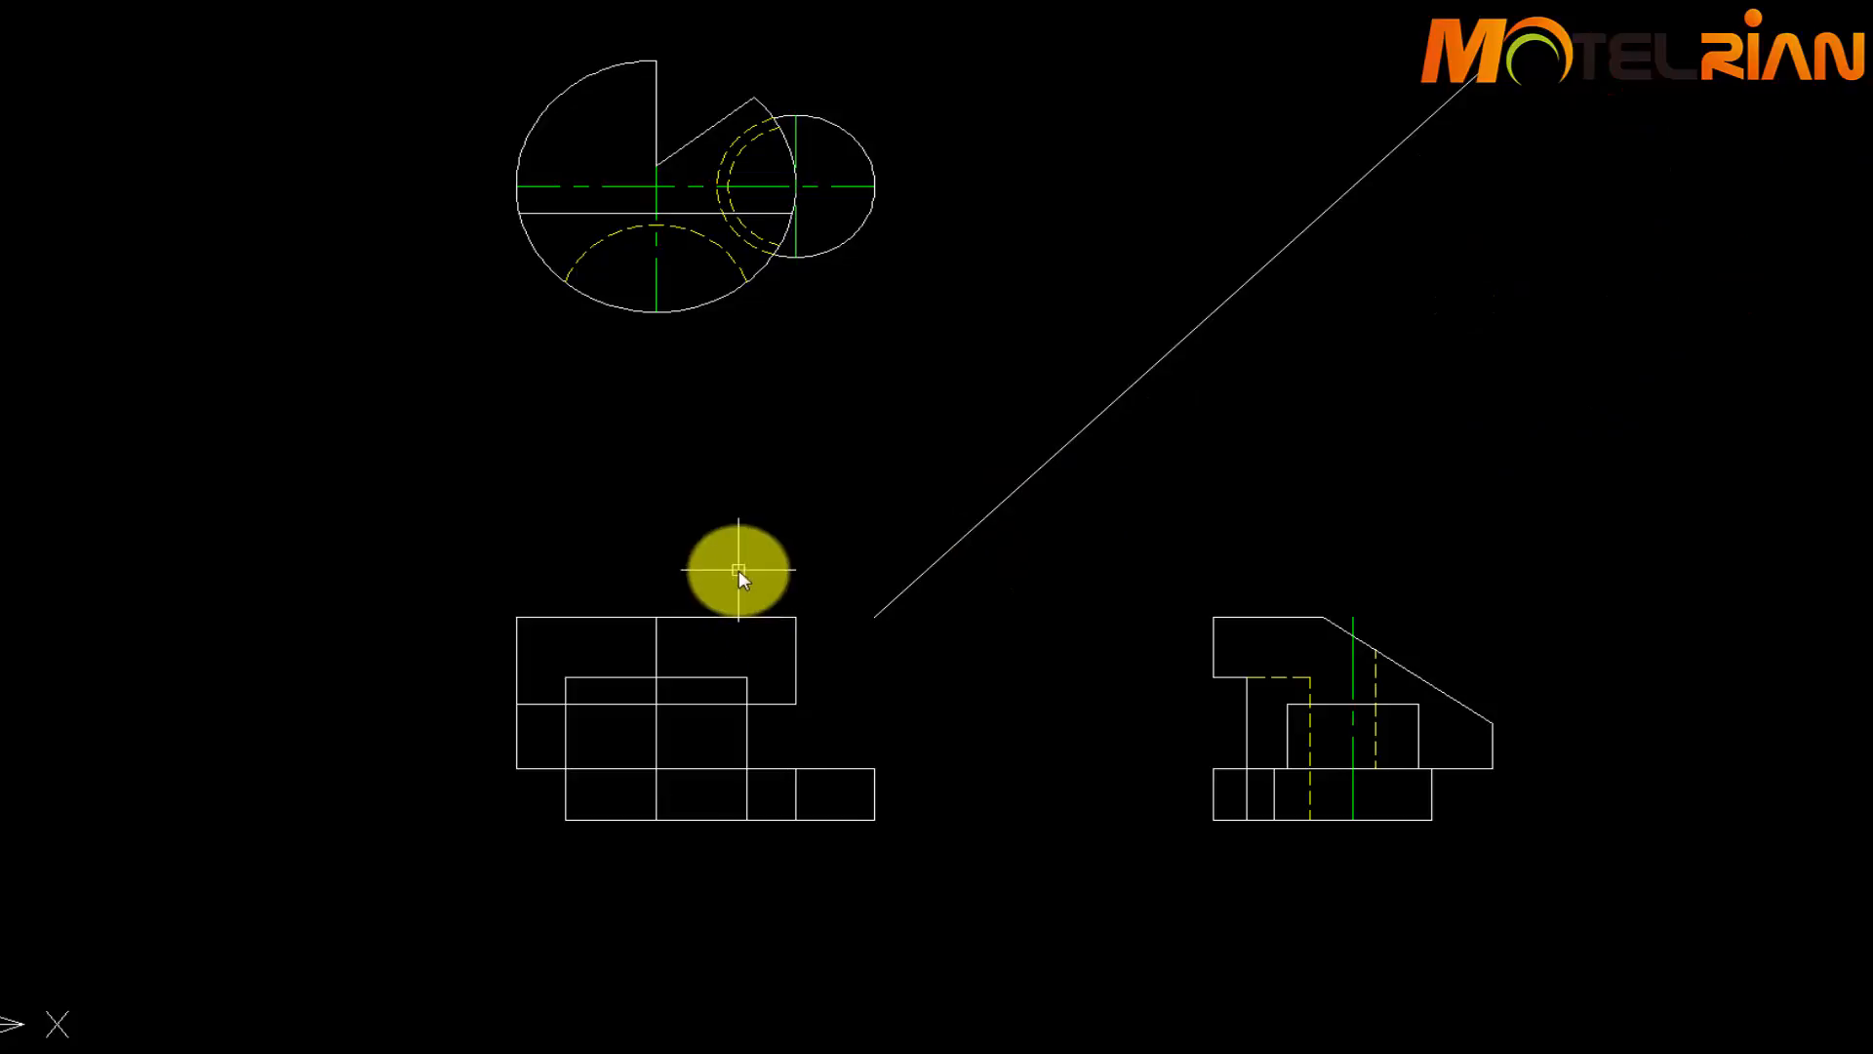
Draw a vertical line from the outer dashed arc's leftmost point on the centre line down past the front view
middle_drag(710, 444, 869, 441)
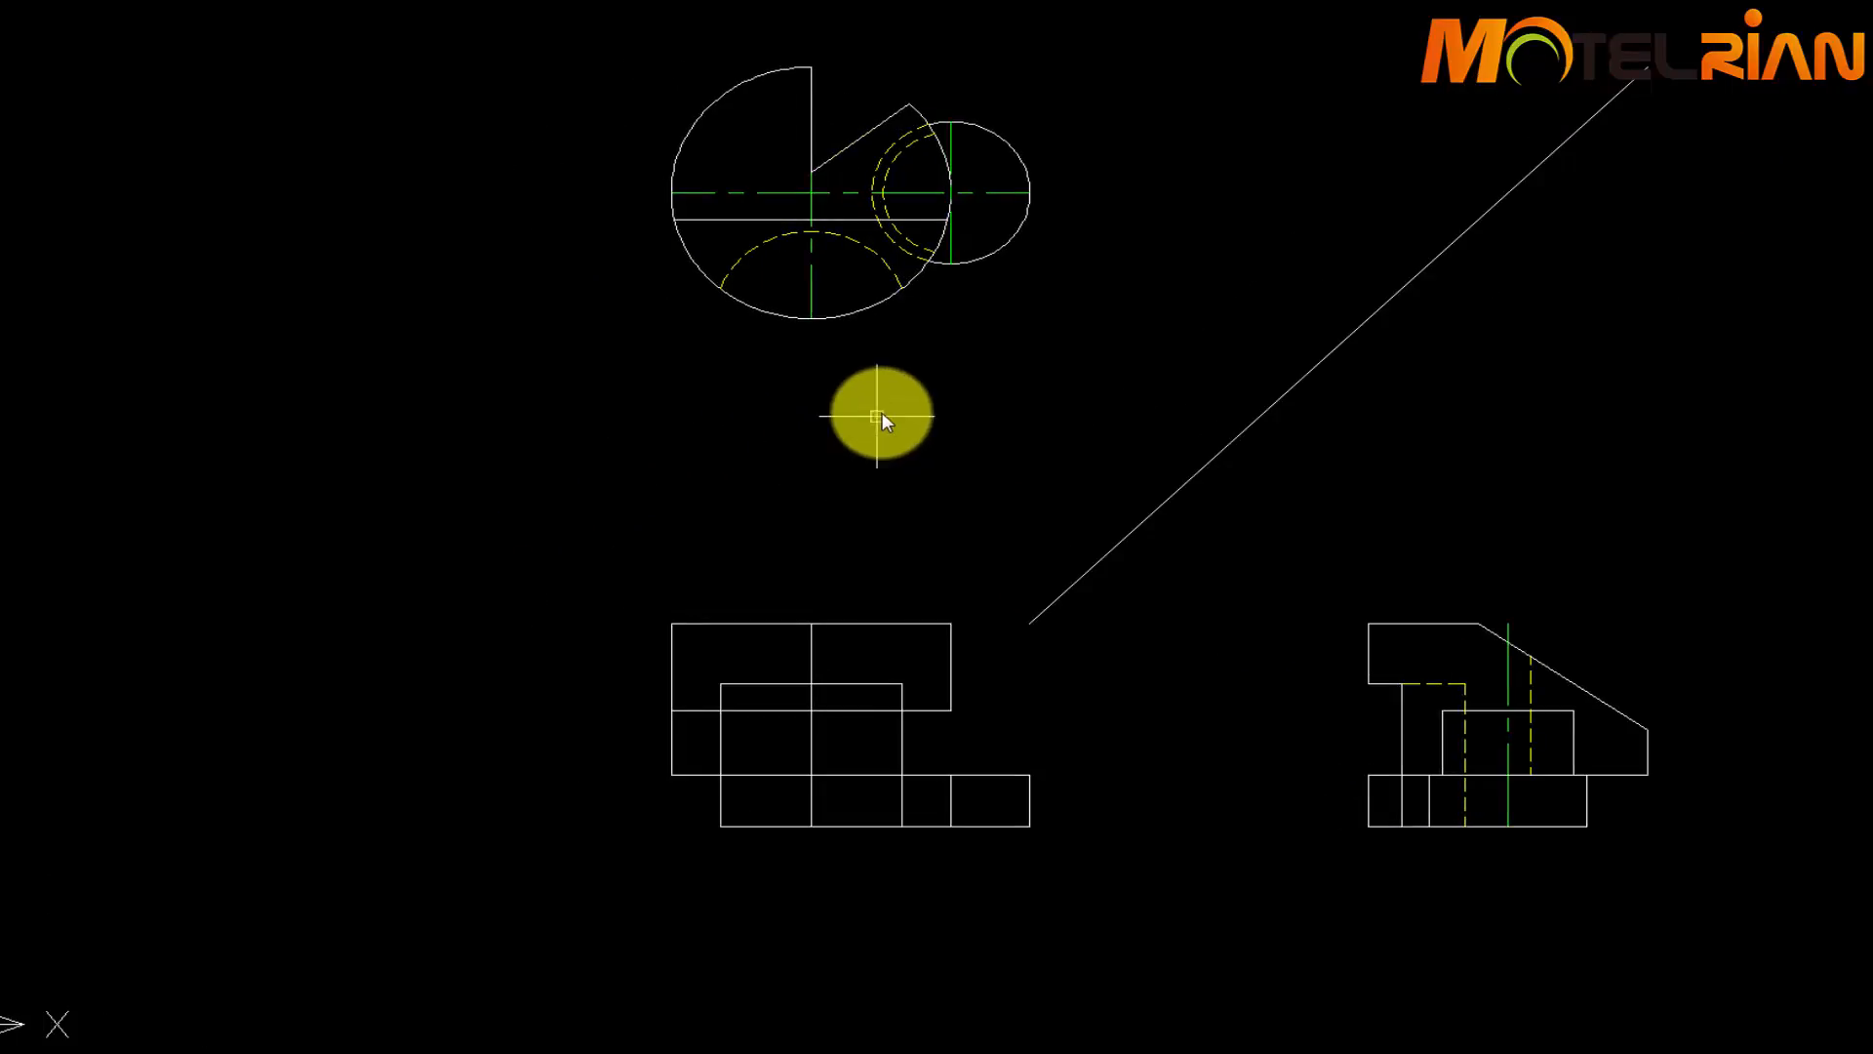
text(l)
key(Return)
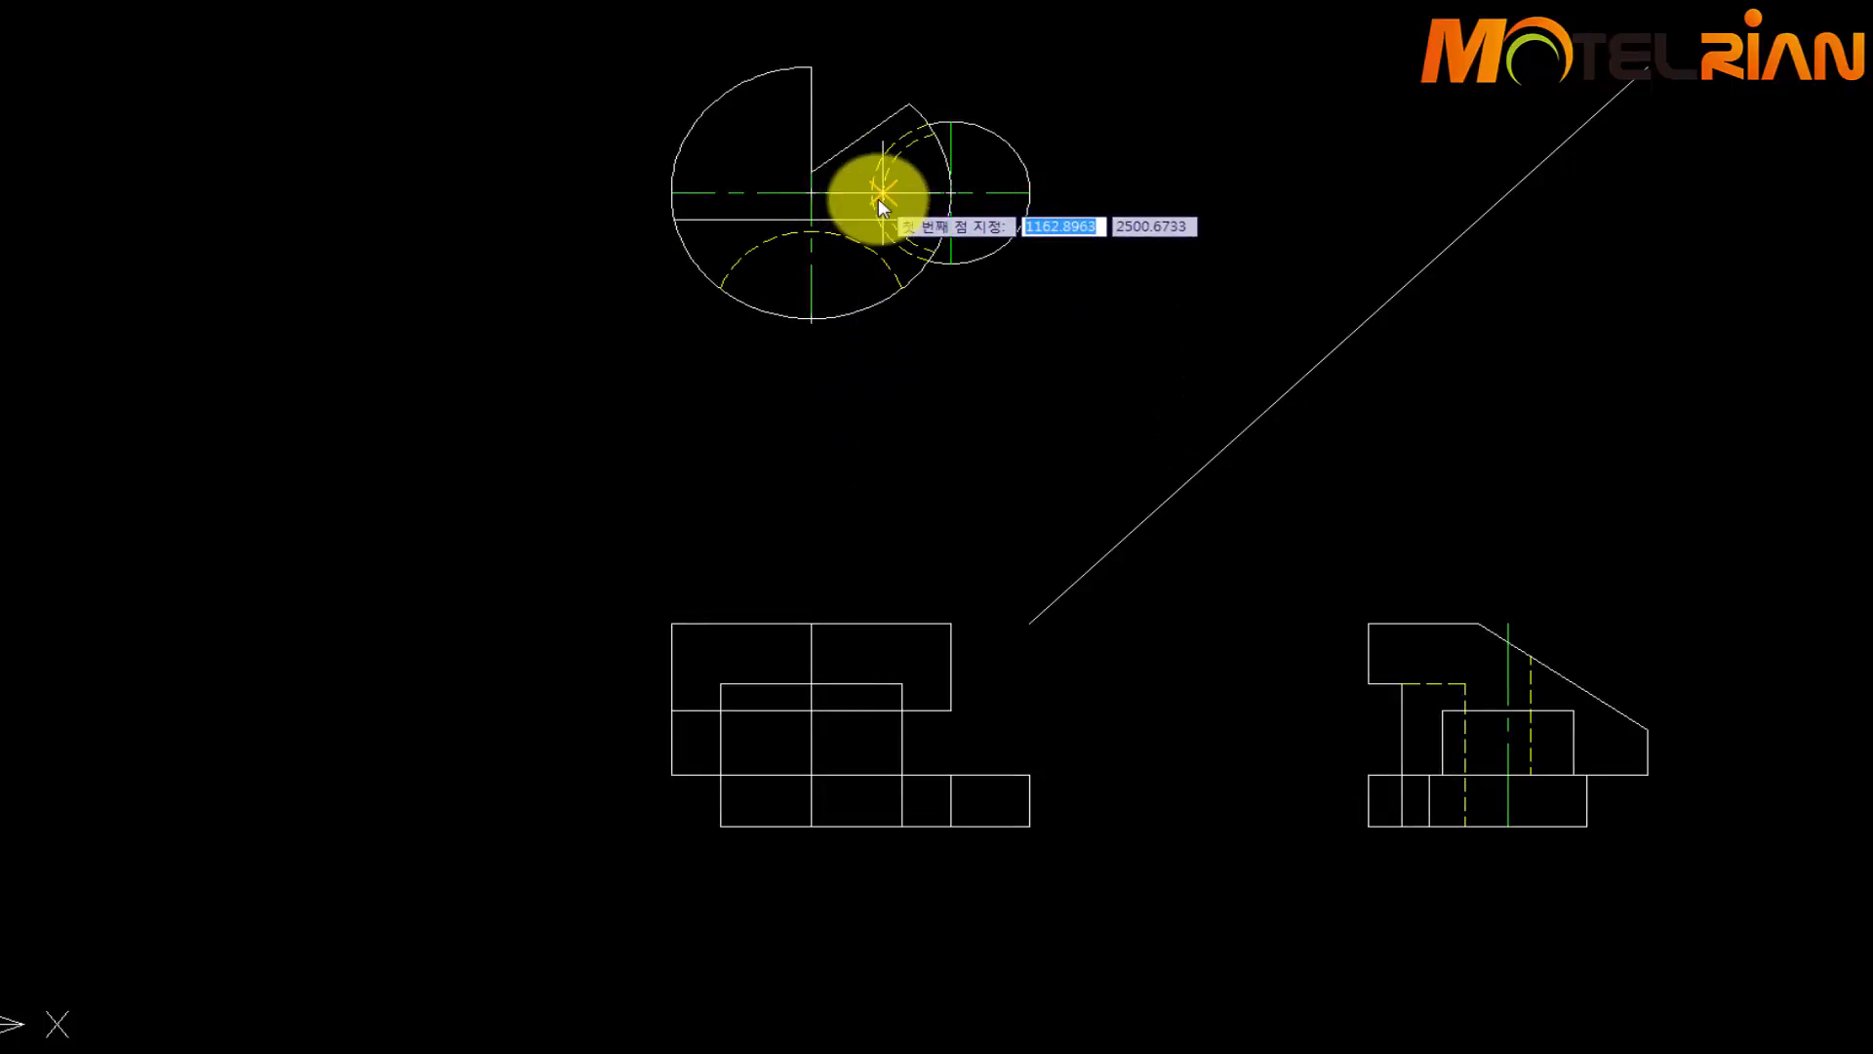
click(865, 195)
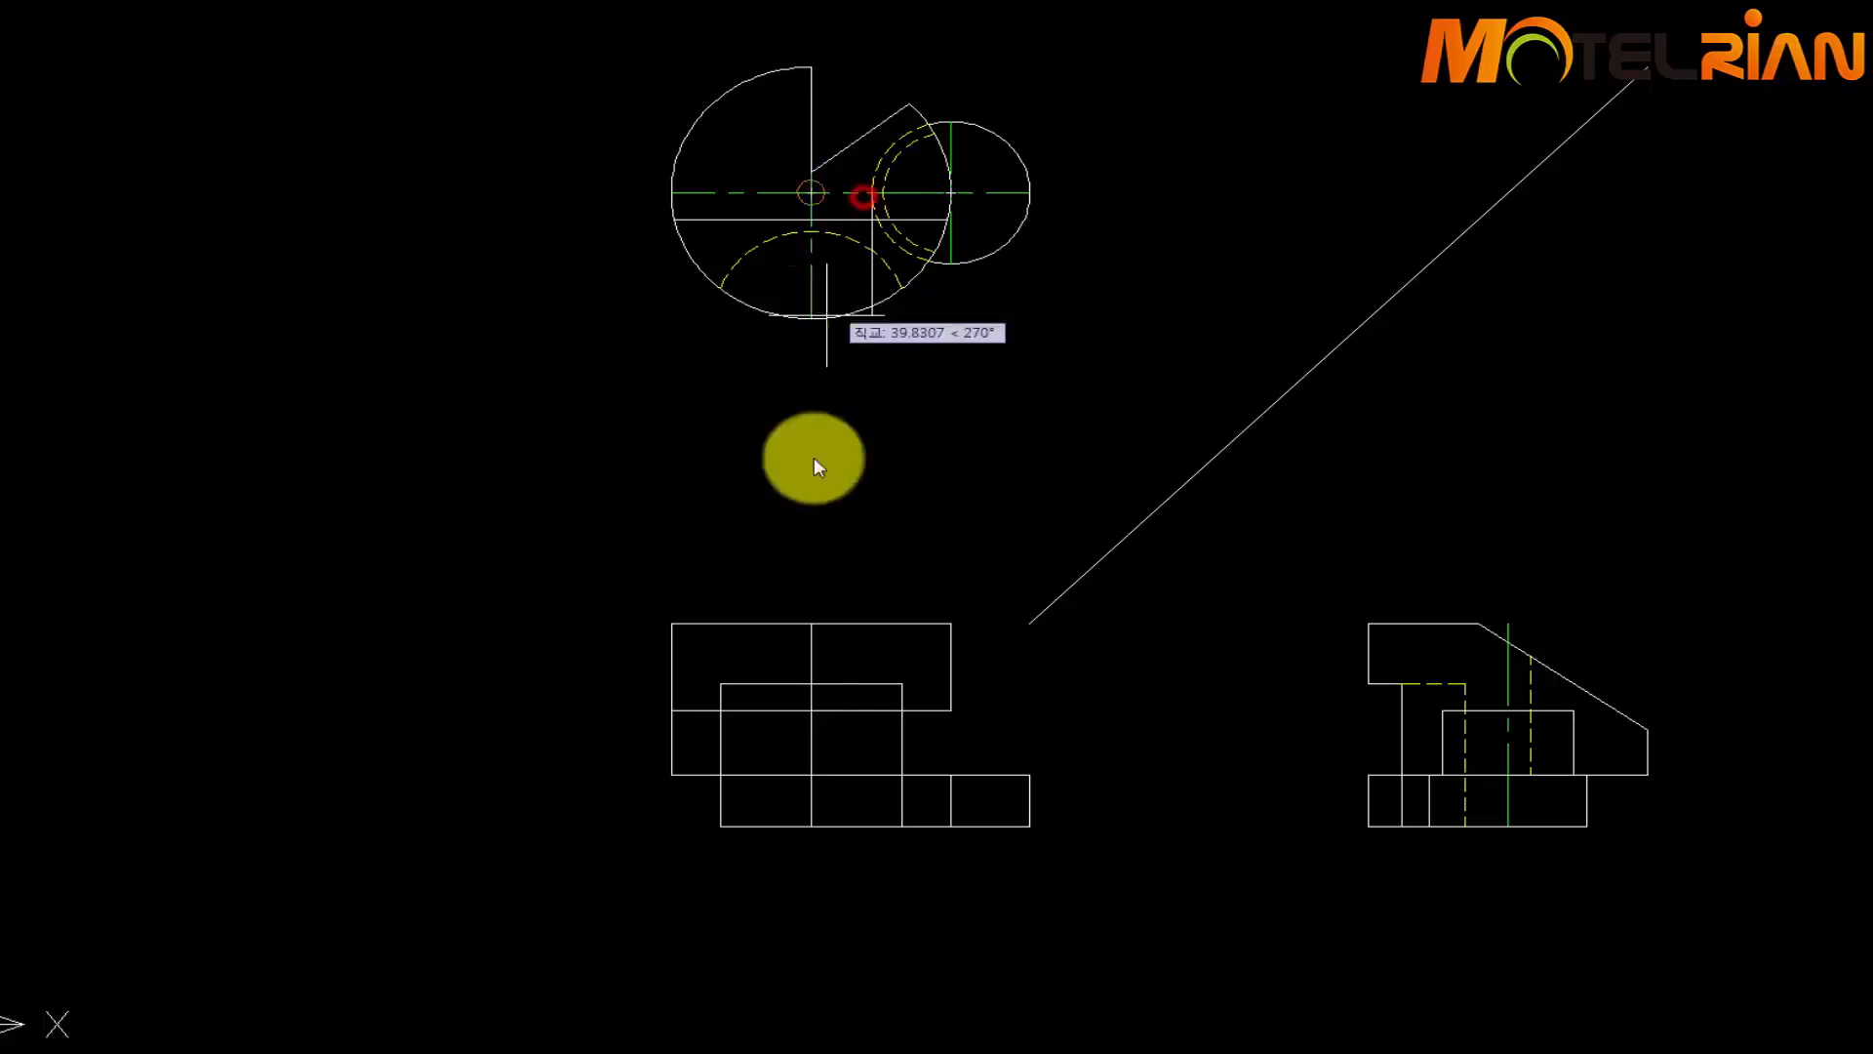
click(856, 869)
key(Return)
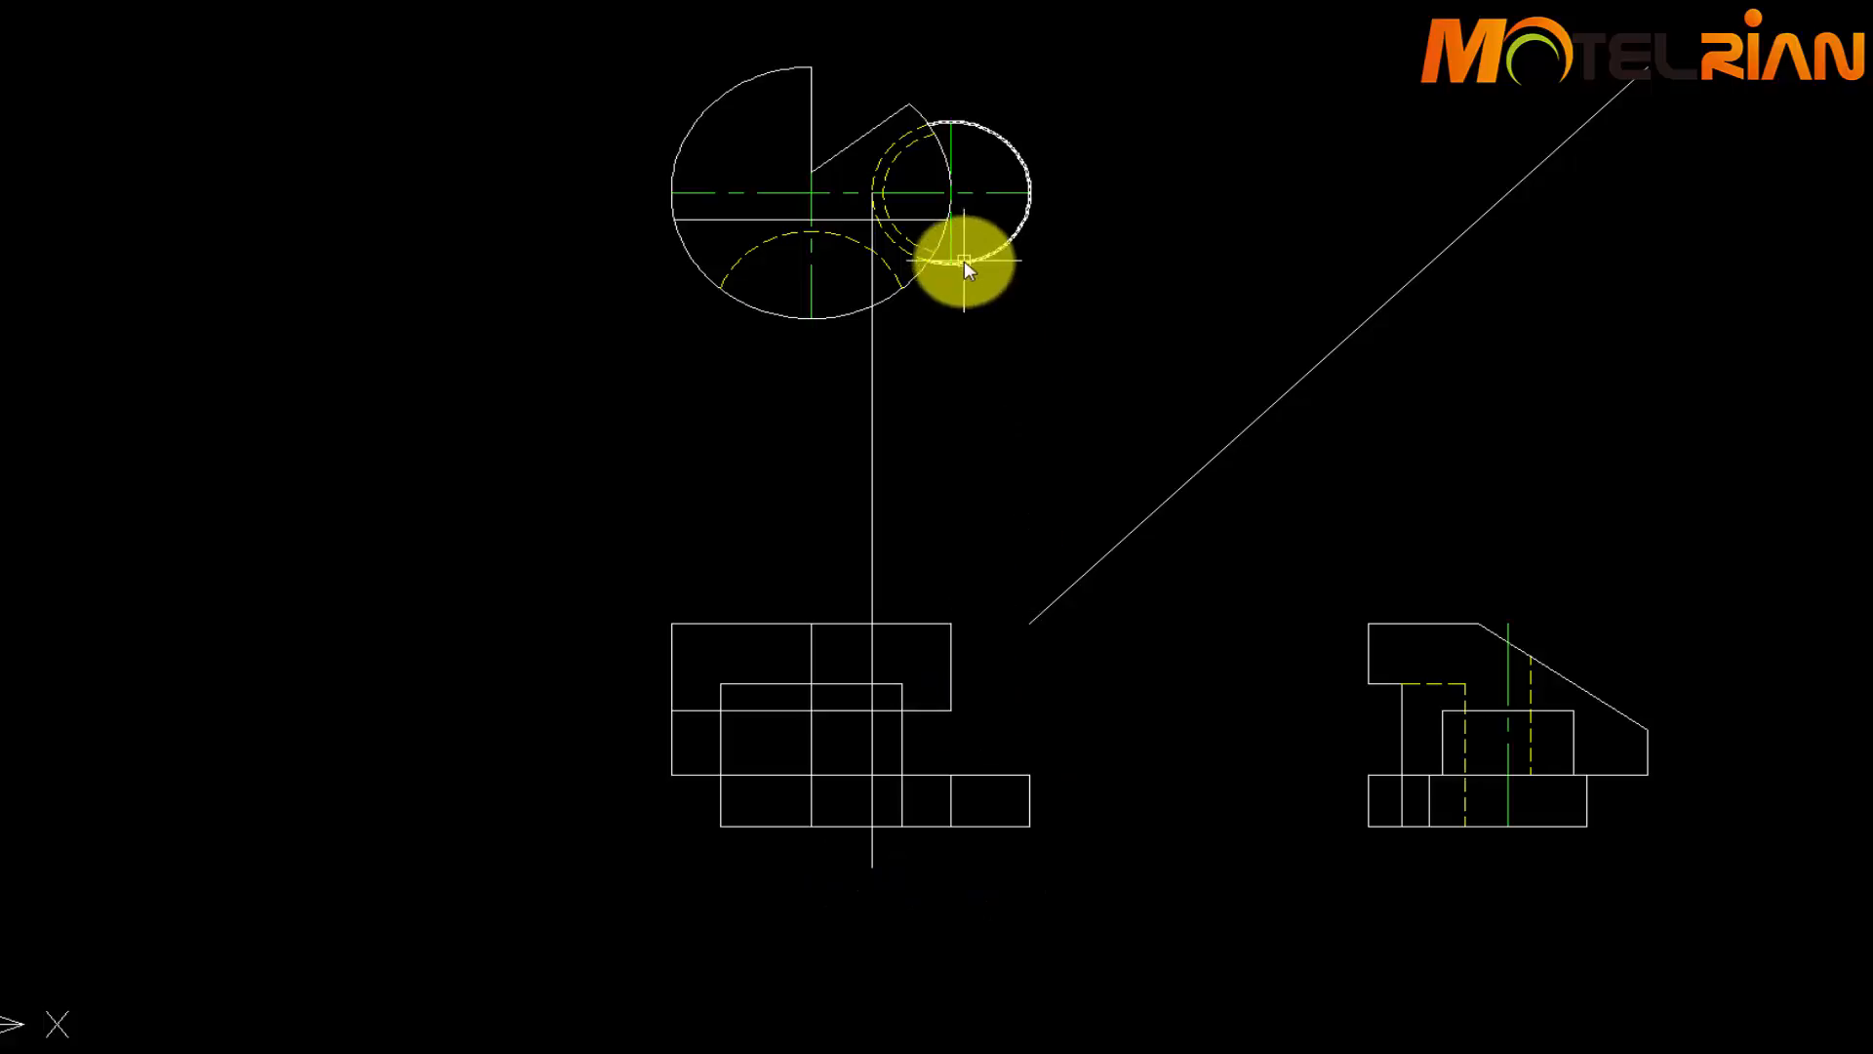
Draw a vertical line from the lower intersection of the small and large circles down past the front view
scroll(958, 248, up, 2)
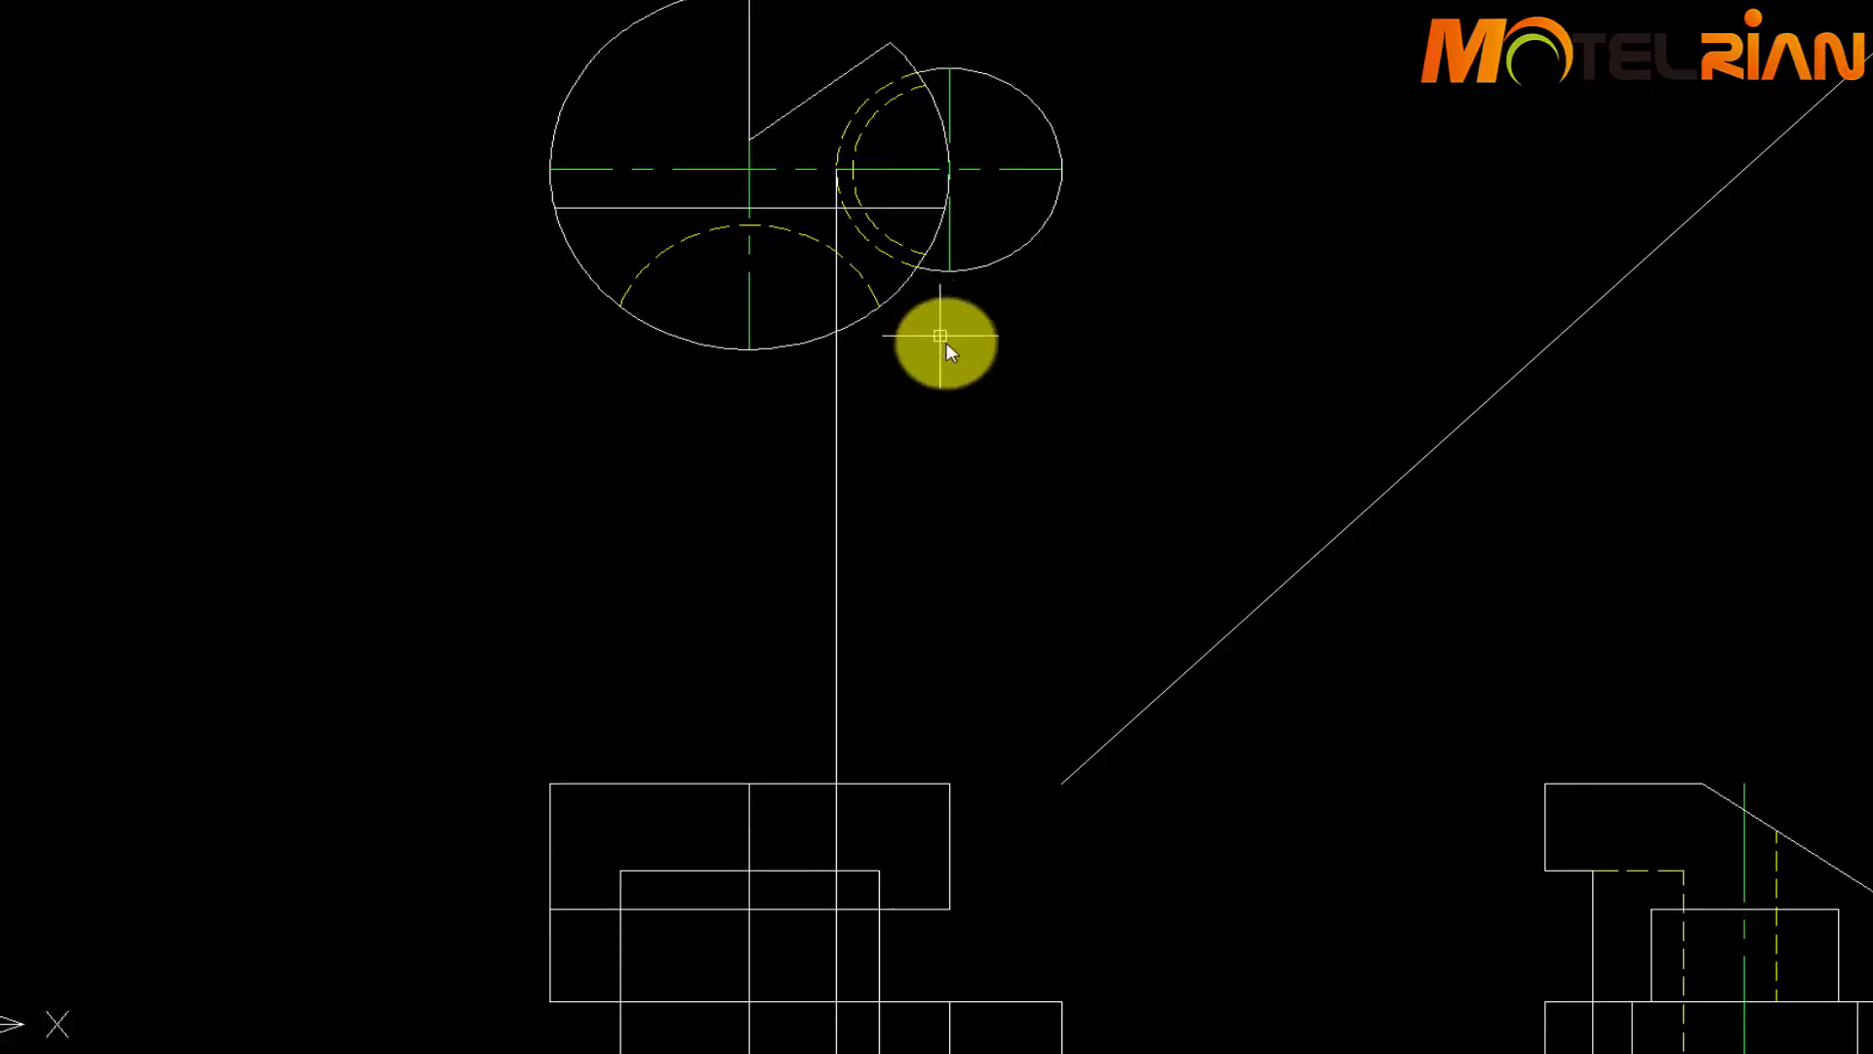
key(Return)
click(922, 271)
middle_drag(938, 740, 1114, 408)
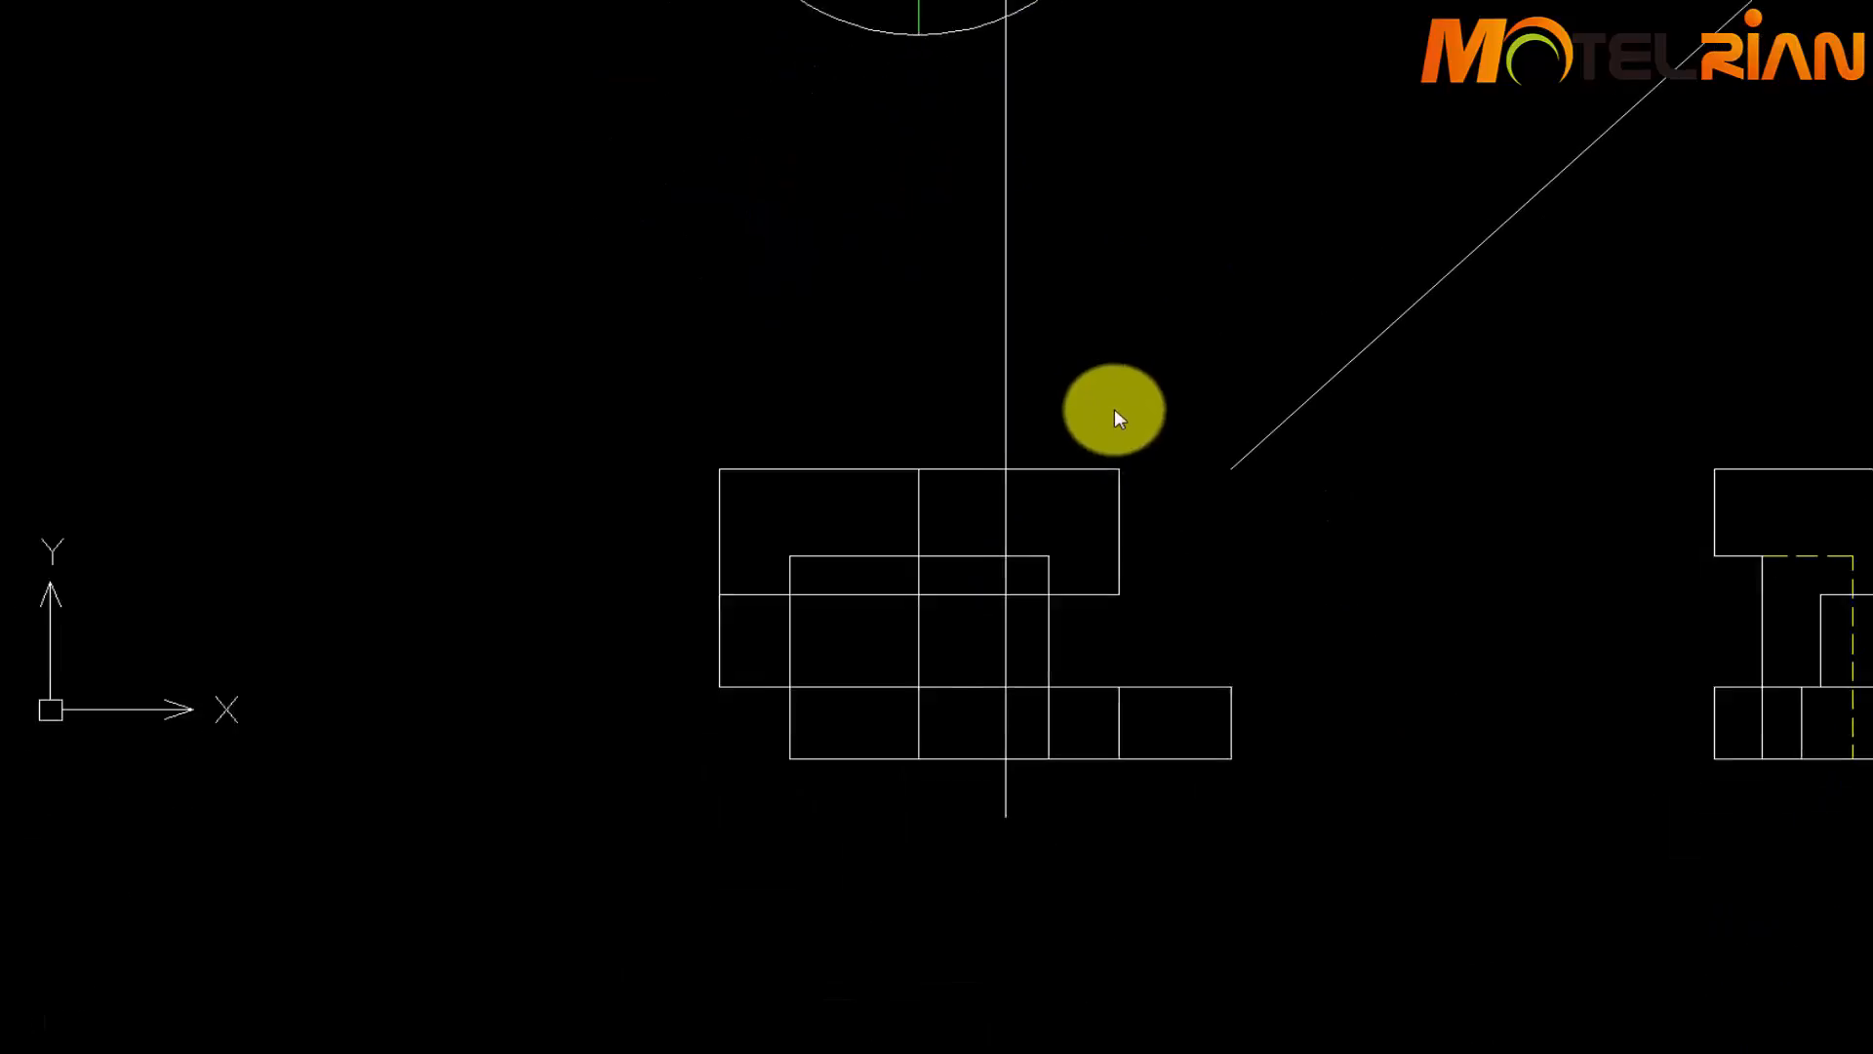
click(1092, 793)
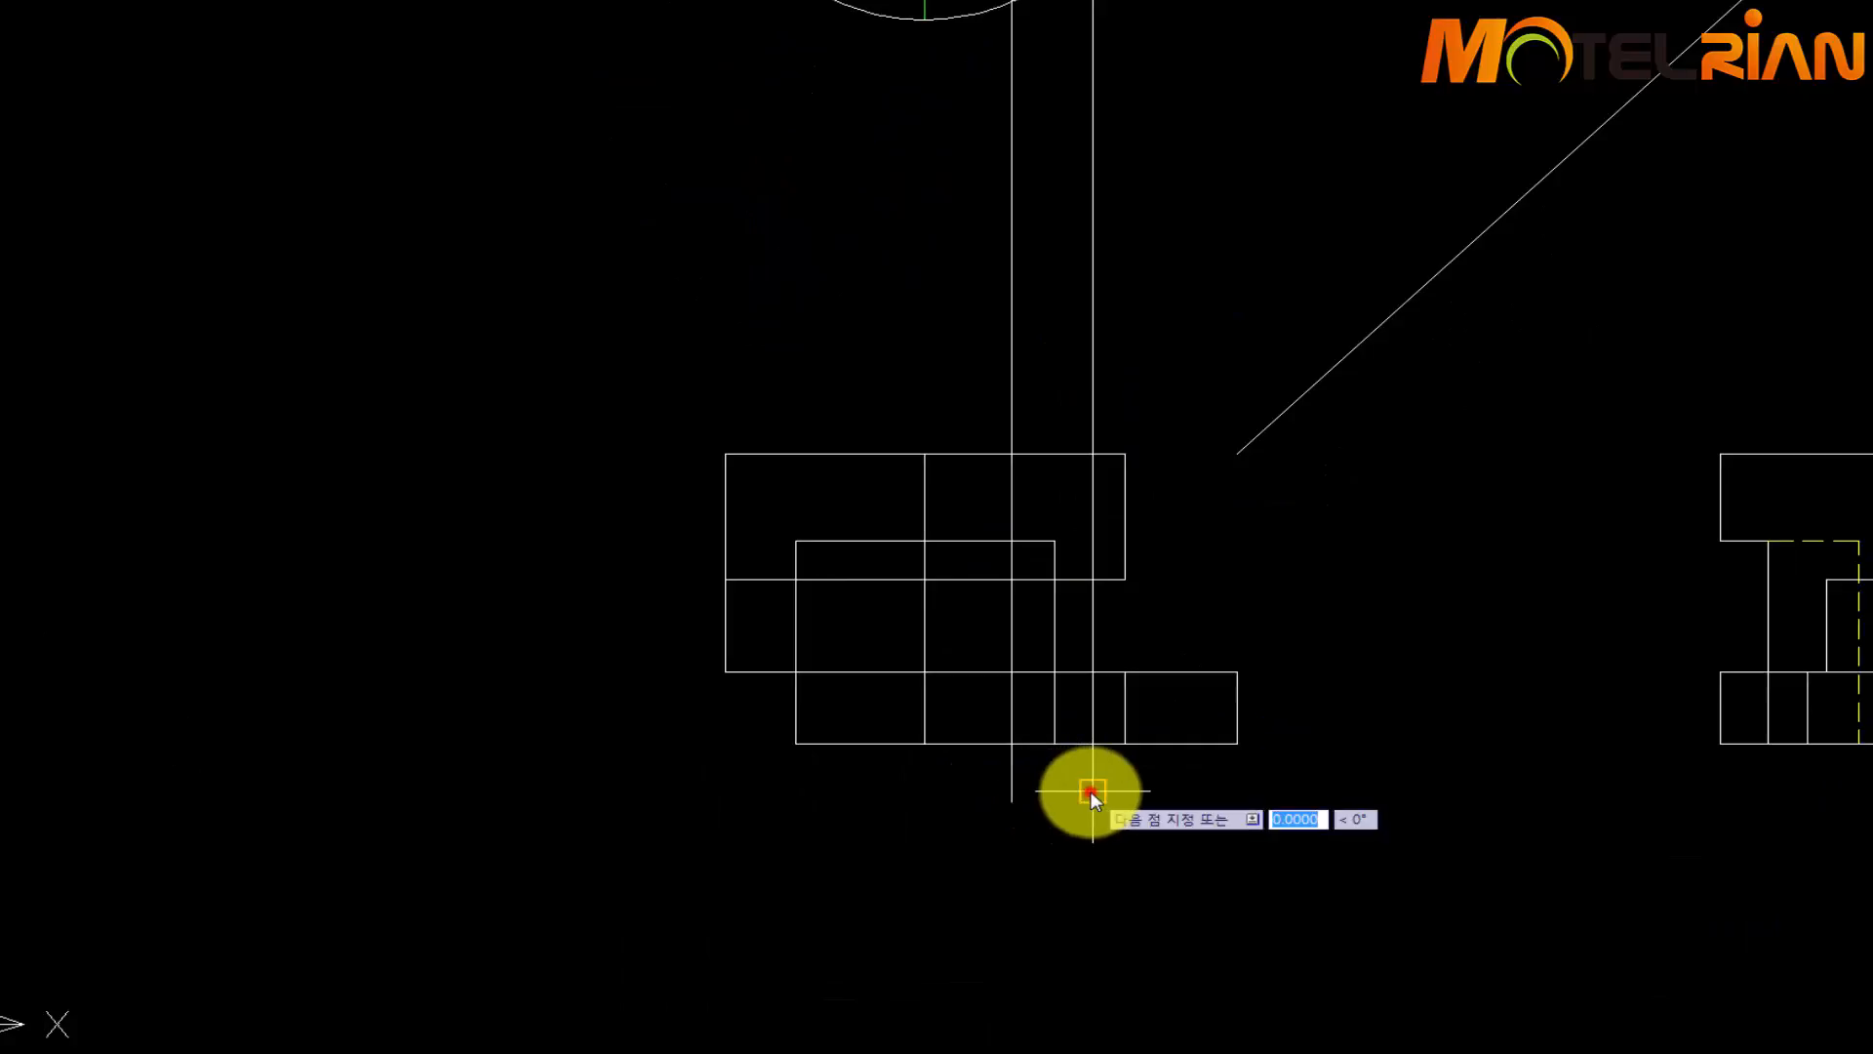
key(Return)
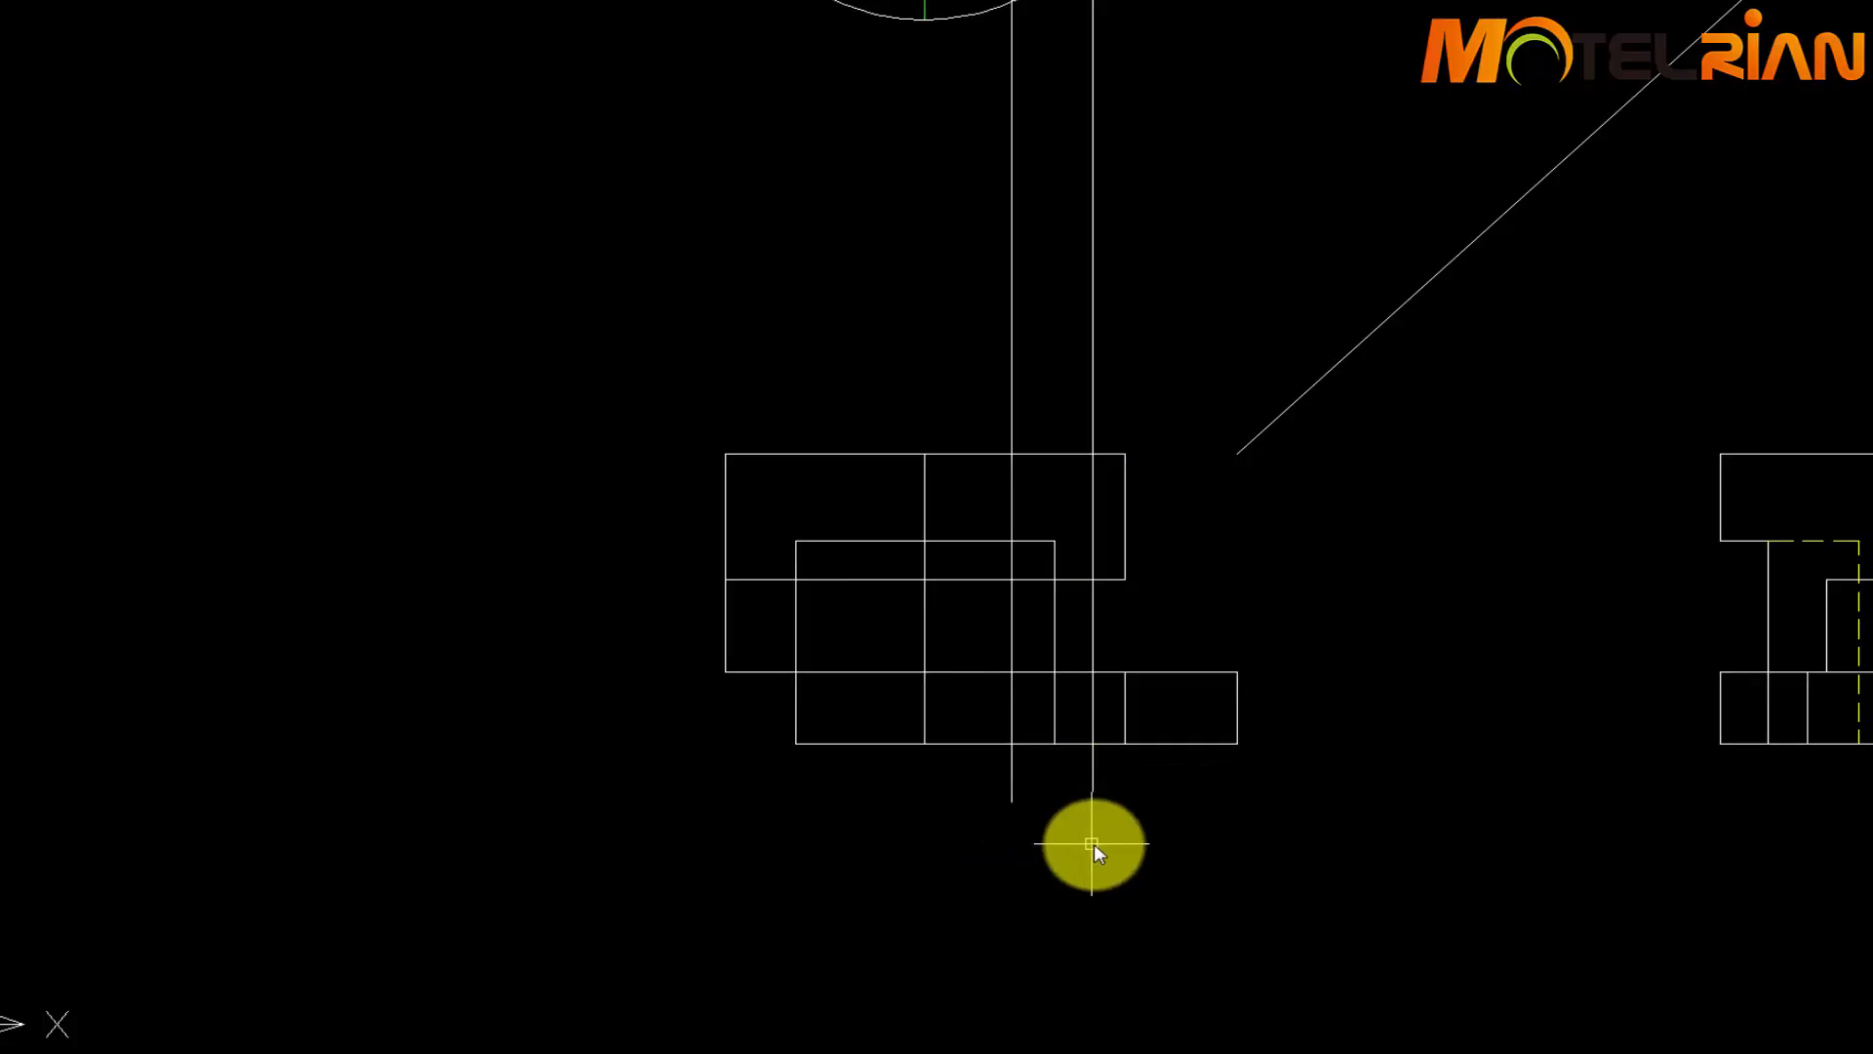
Draw a vertical line from the inner dashed arc's leftmost point on the centre line down into the front view's base
middle_drag(1093, 843, 1105, 903)
scroll(1247, 798, down, 2)
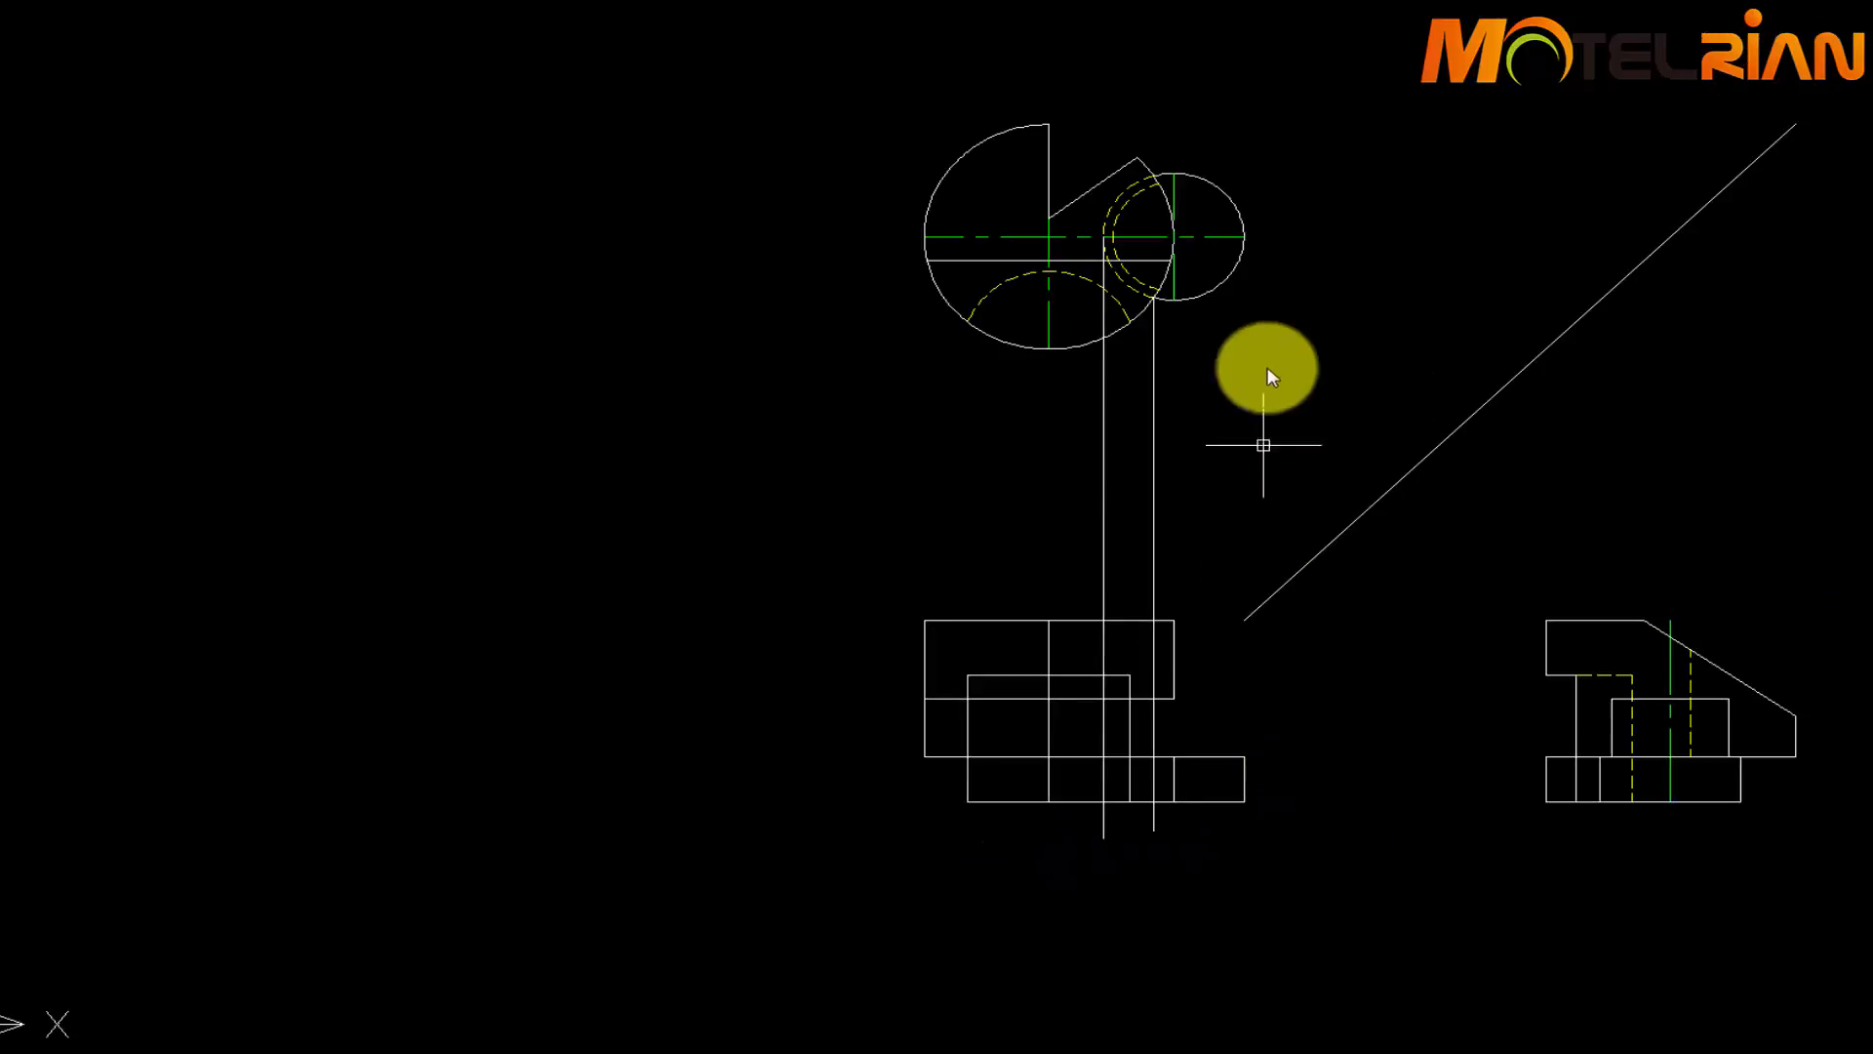
scroll(1241, 350, up, 2)
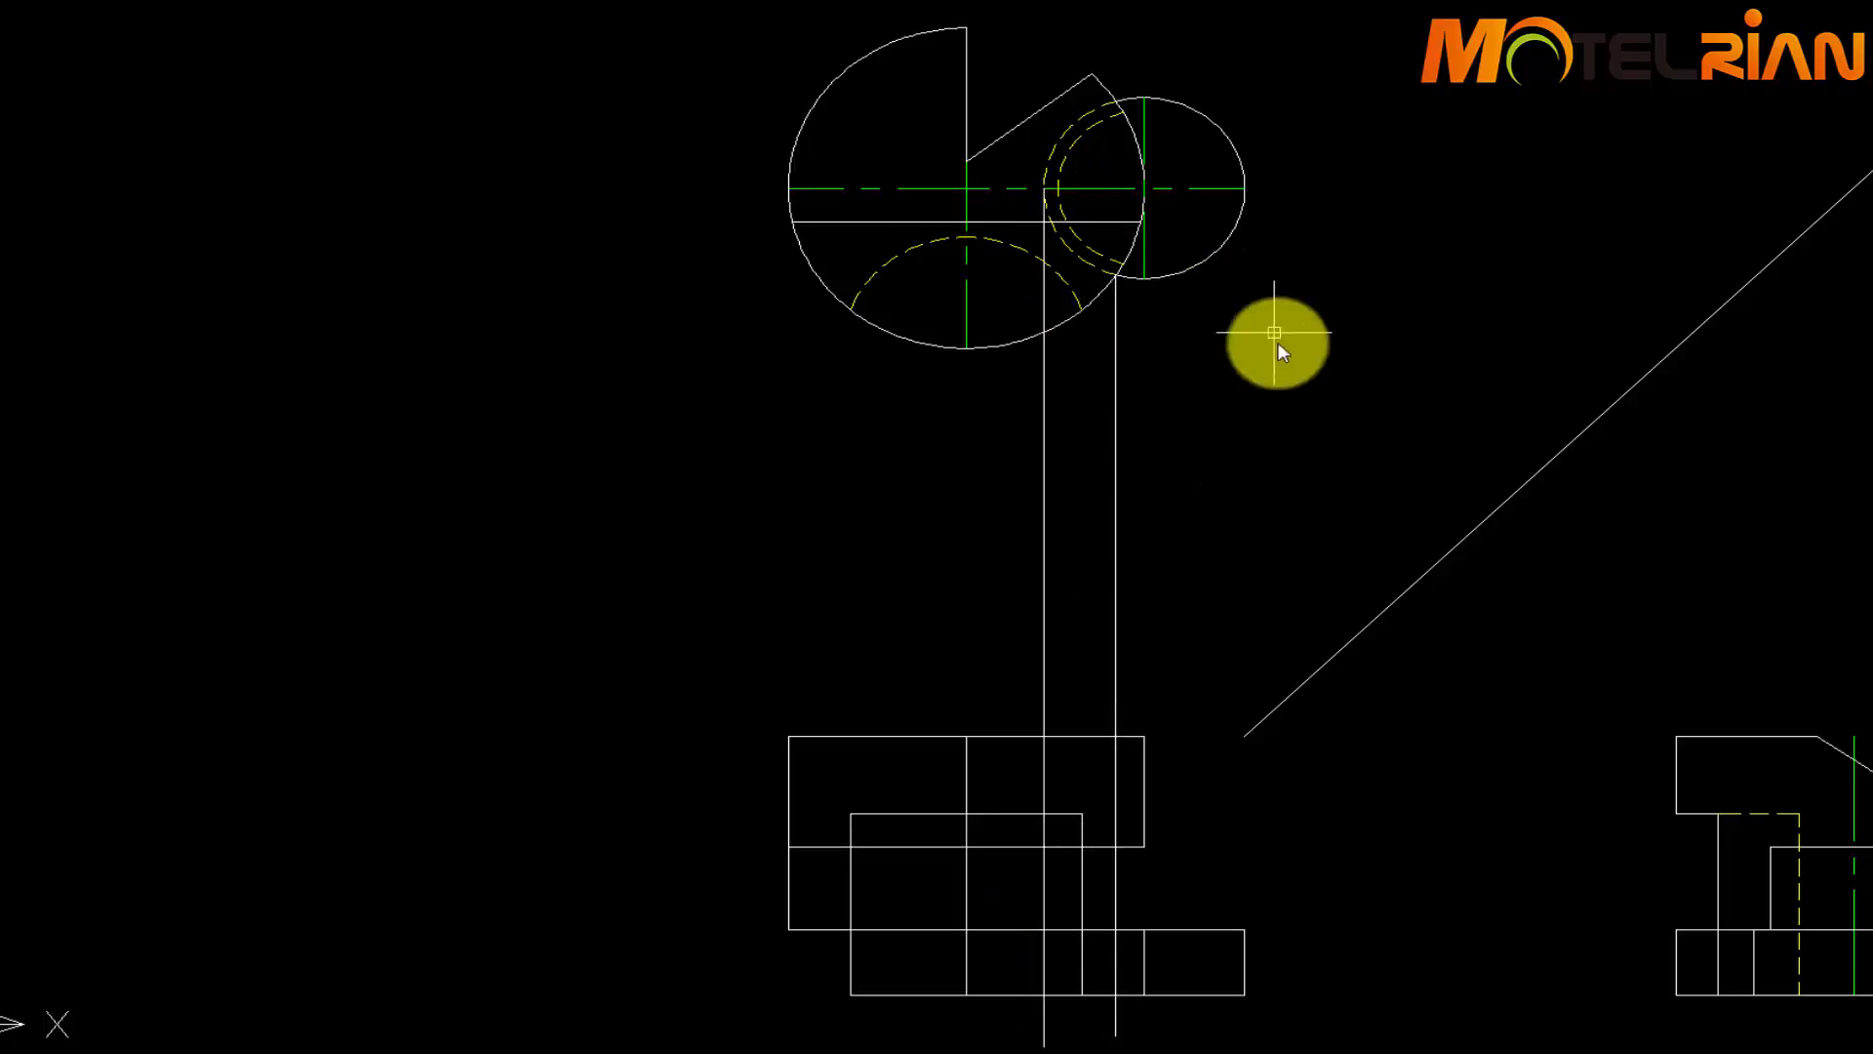
key(space)
click(1056, 189)
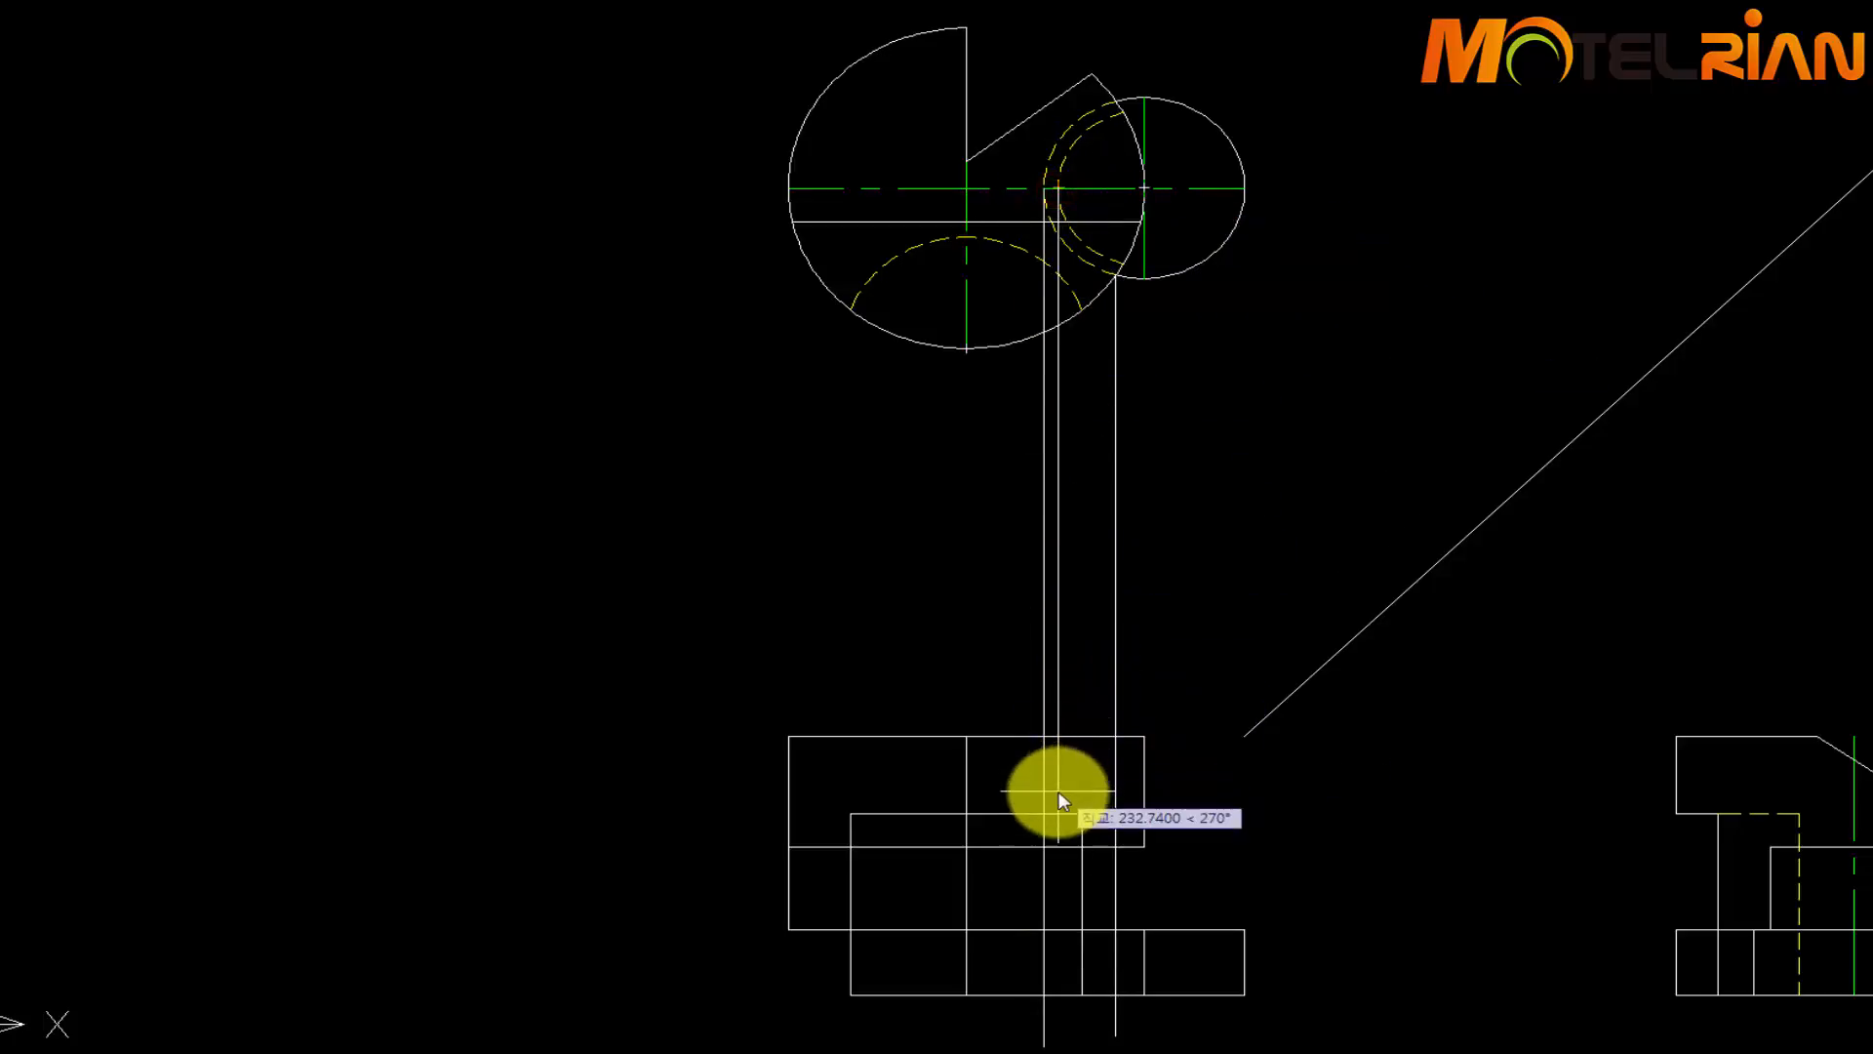
click(1063, 957)
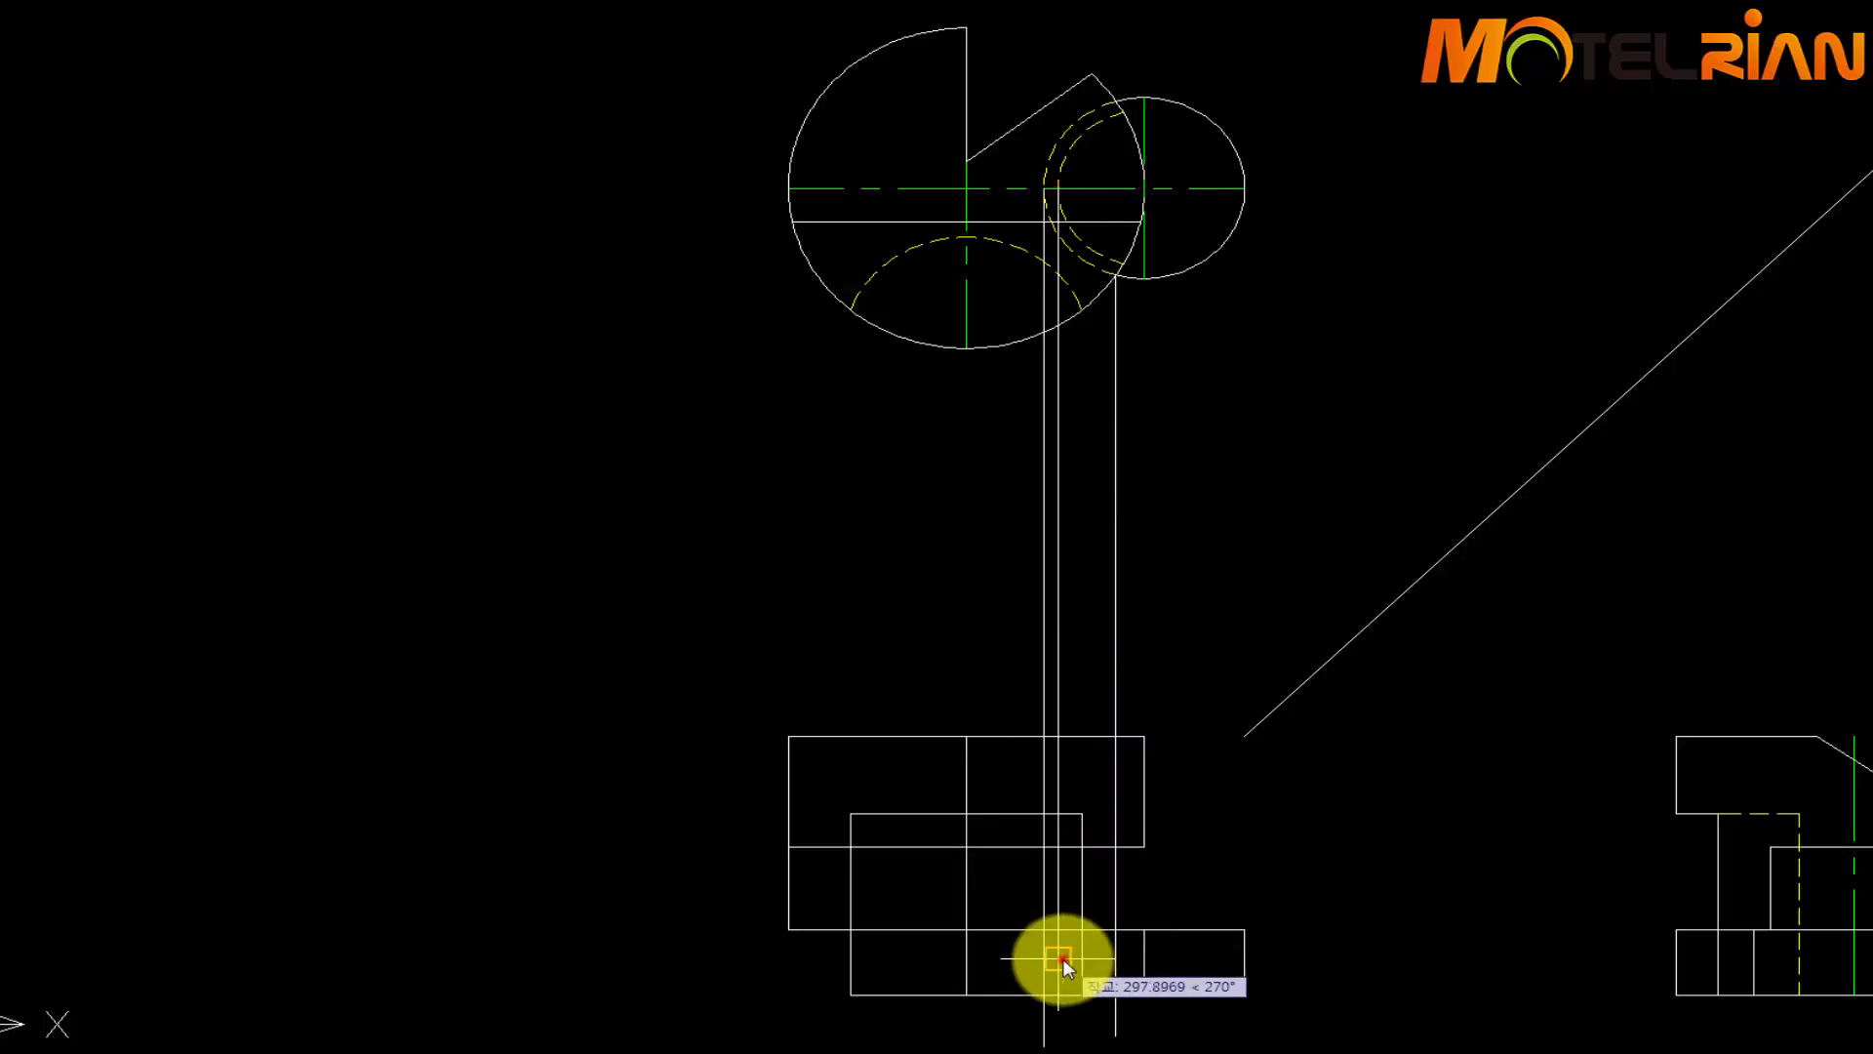
key(space)
Draw a vertical line from the inner dashed arc's lower end on the large circle down past the front view
key(space)
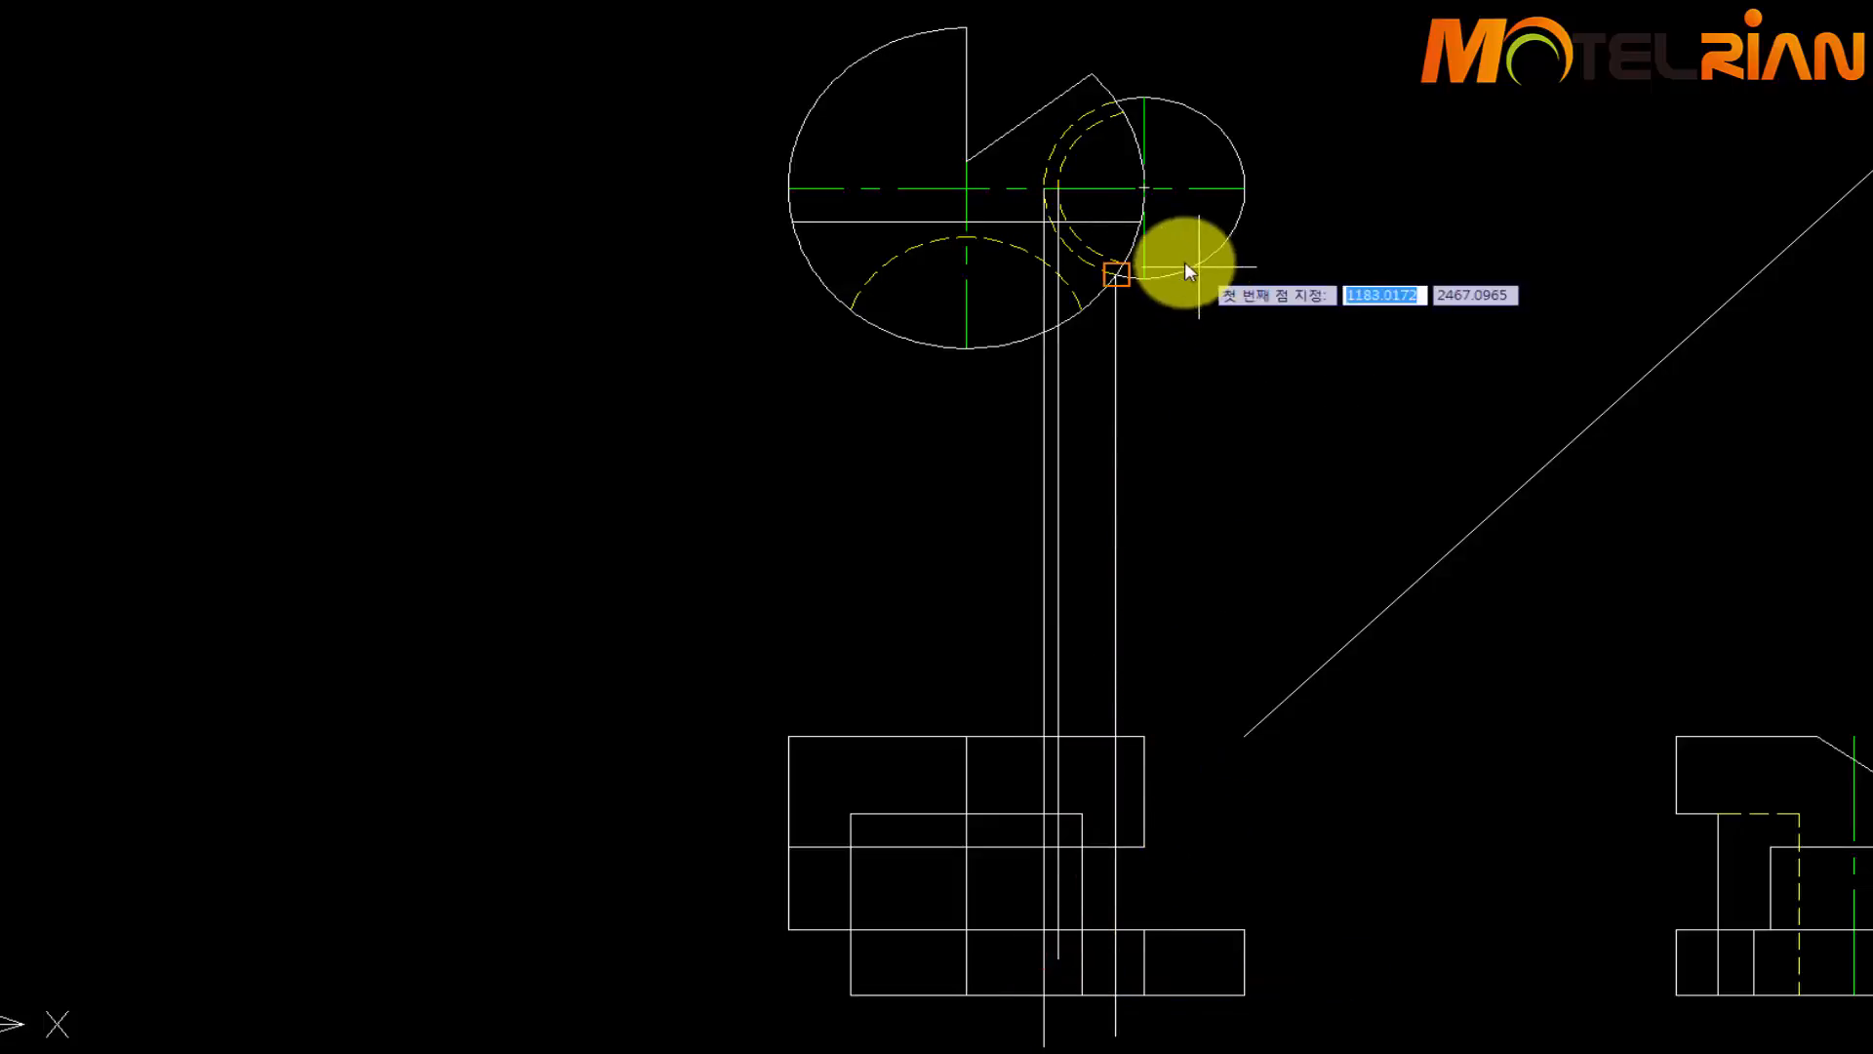
click(1122, 263)
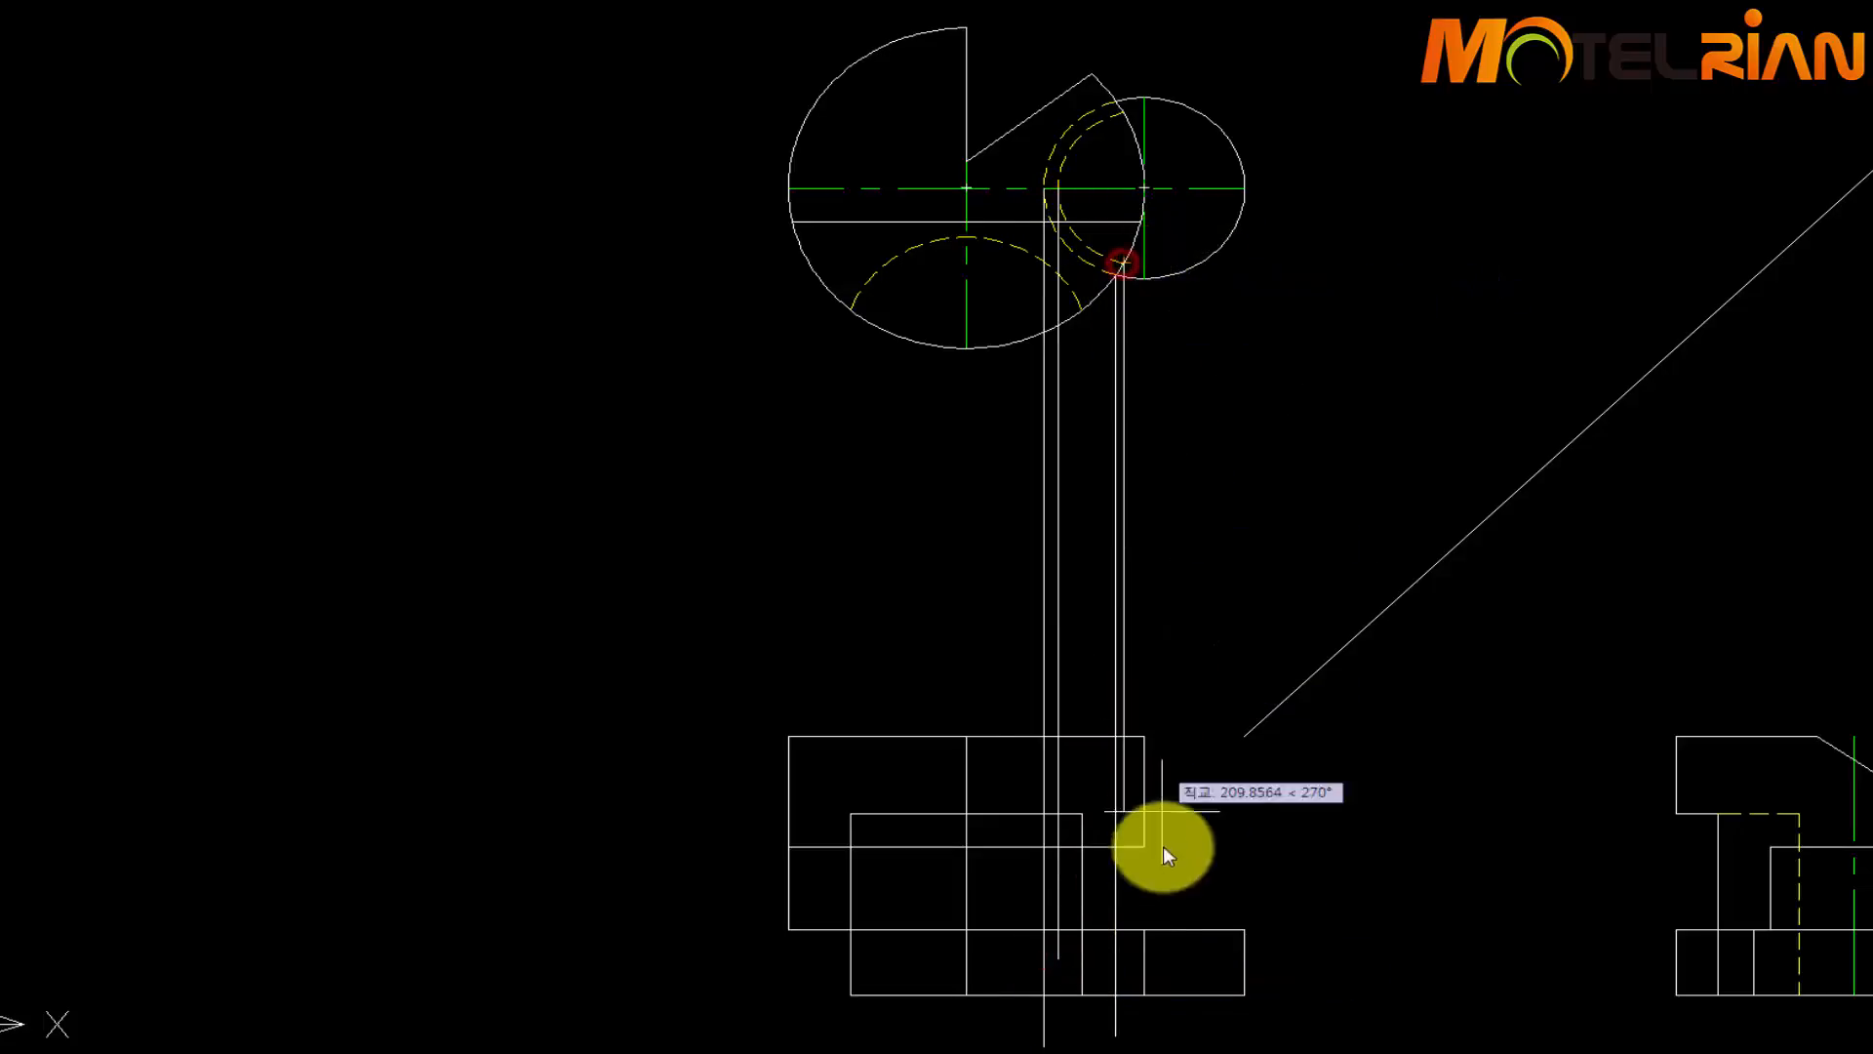
click(1180, 1022)
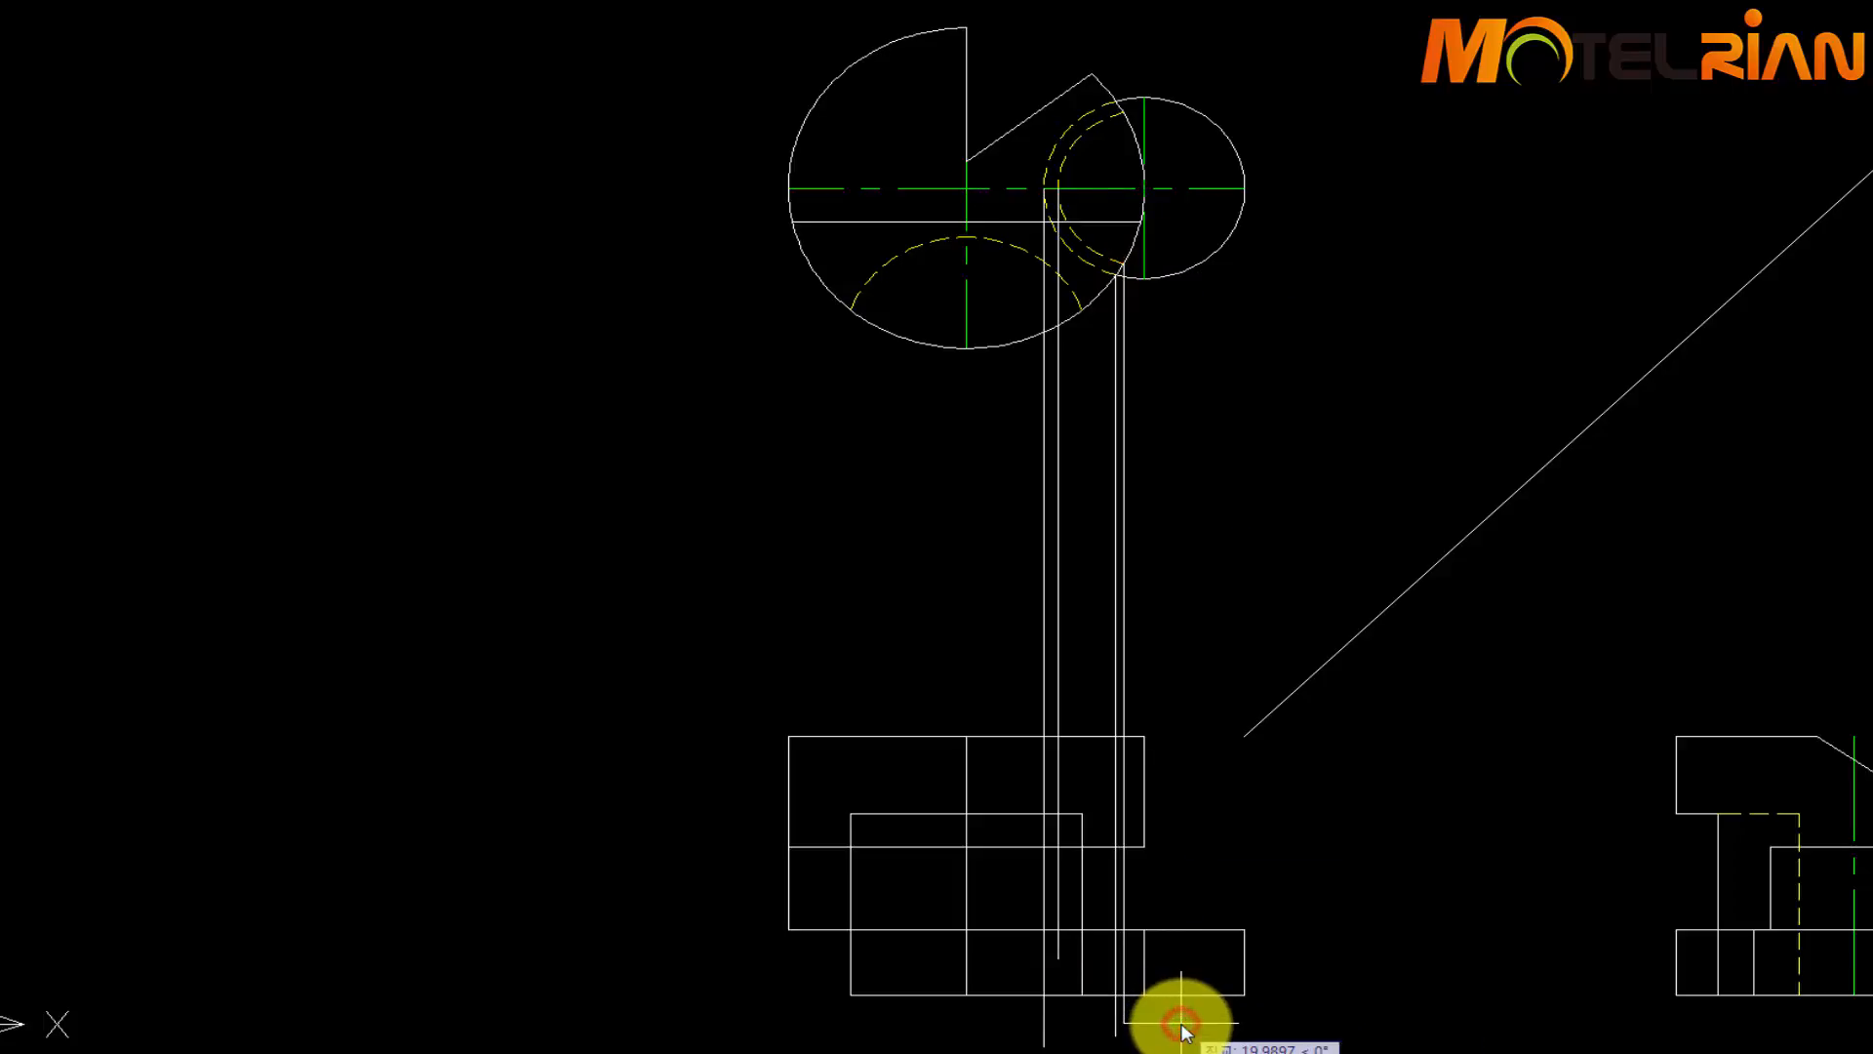
key(space)
Delete the two vertical projection lines that come from the outer dashed arc
click(1114, 687)
key(Delete)
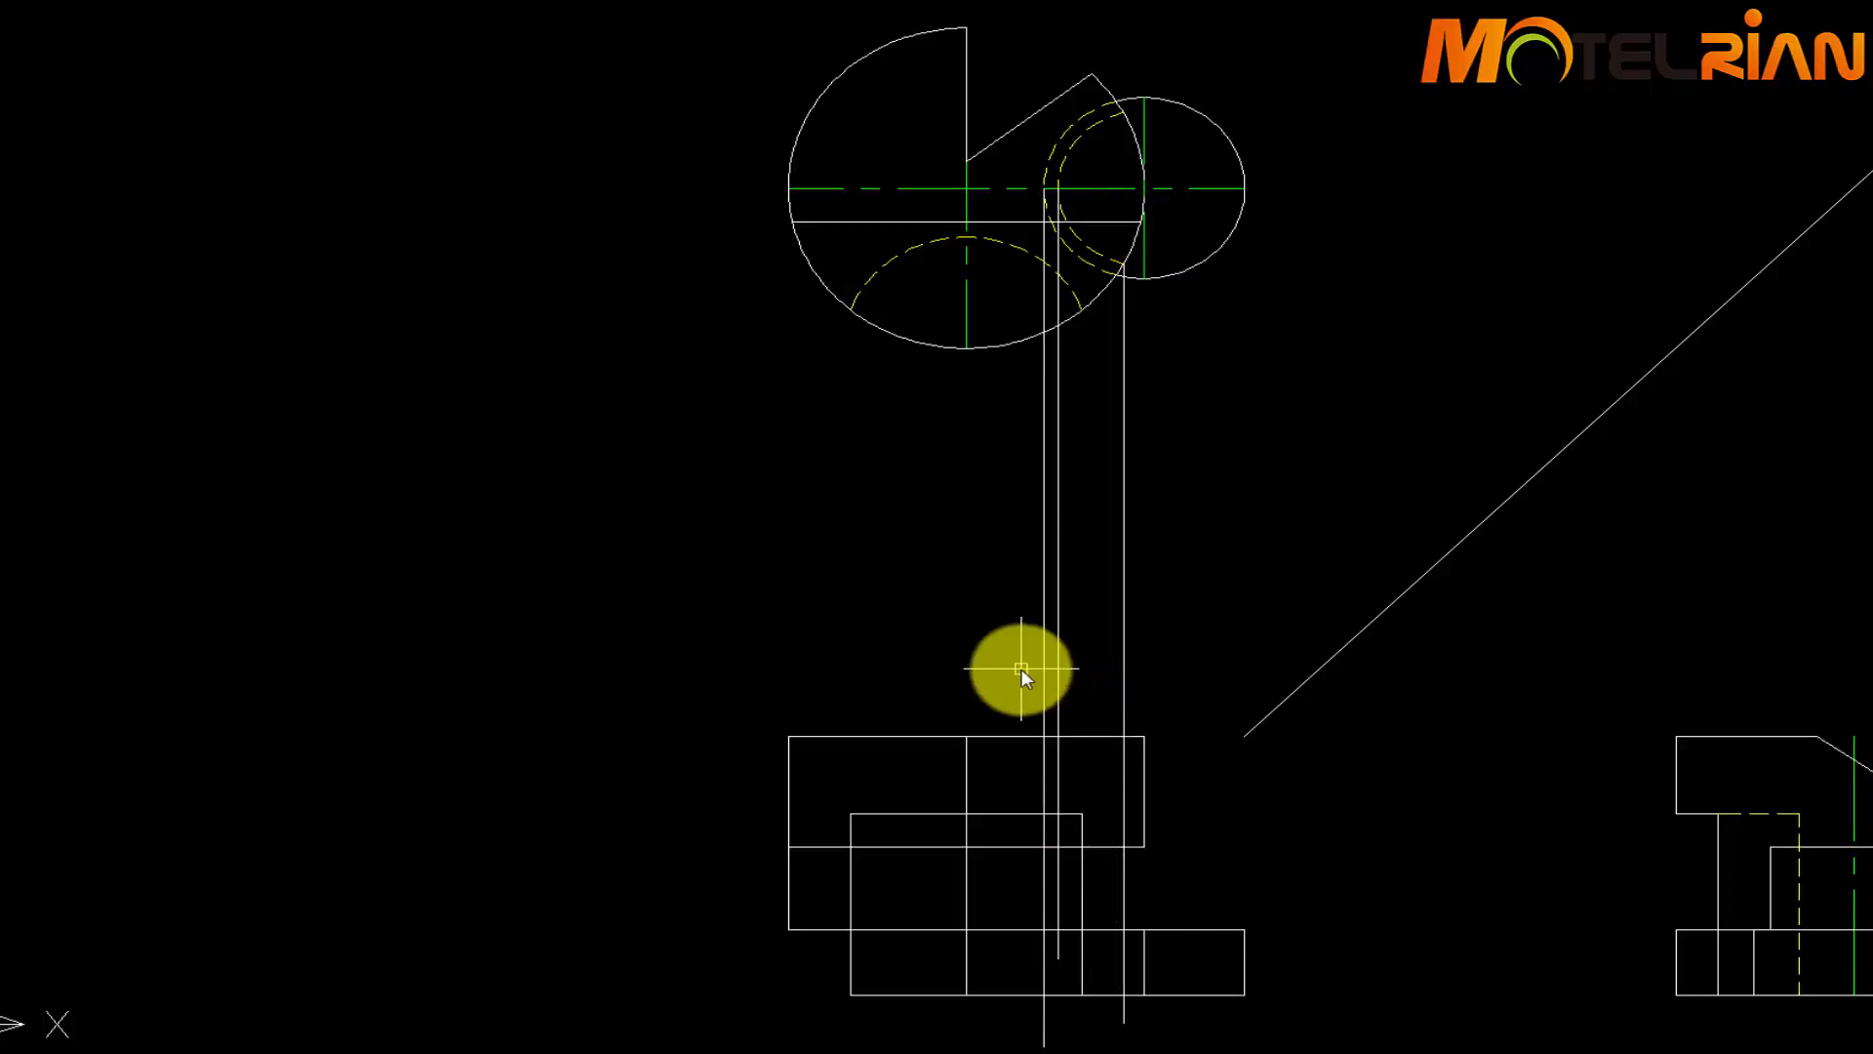
click(1041, 675)
click(1046, 687)
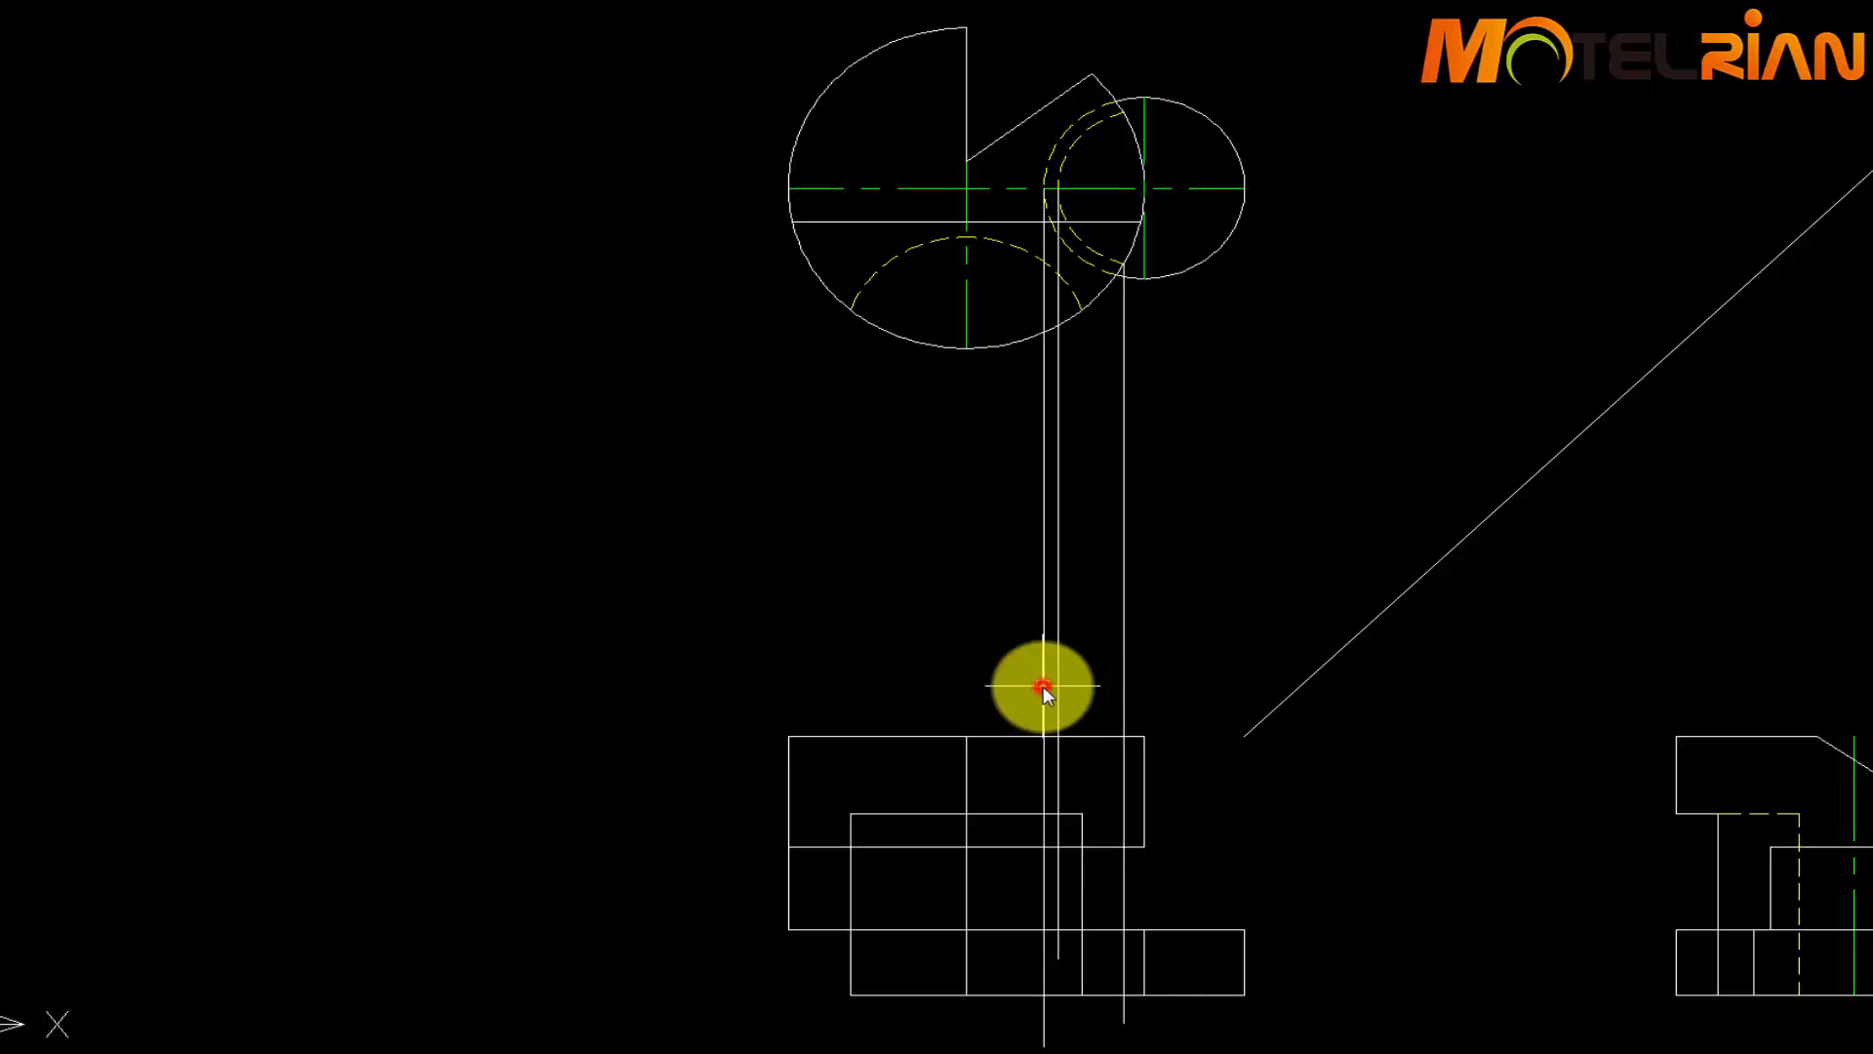
key(Delete)
Trim the inner arc's projection lines to the front view's middle tier, and the tier line between the central vertical and the nearer projection
middle_drag(1222, 892, 1285, 744)
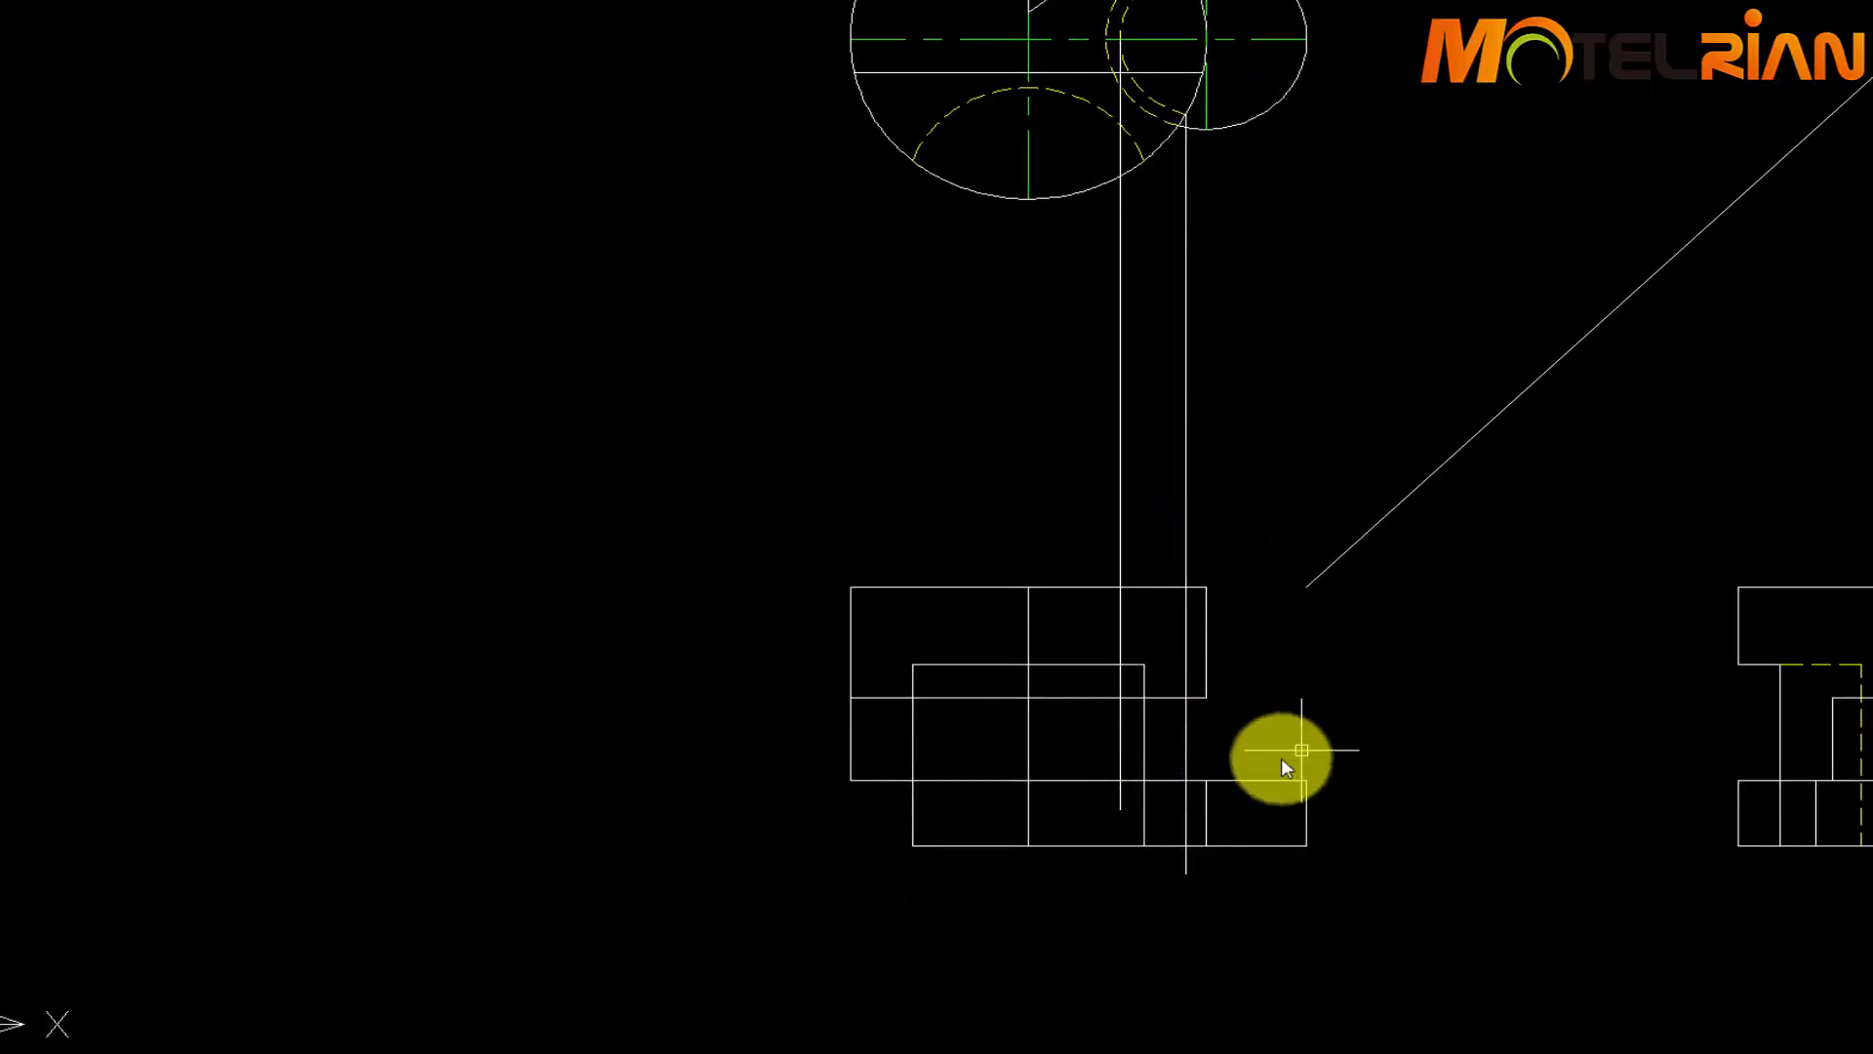
text(tr)
key(space)
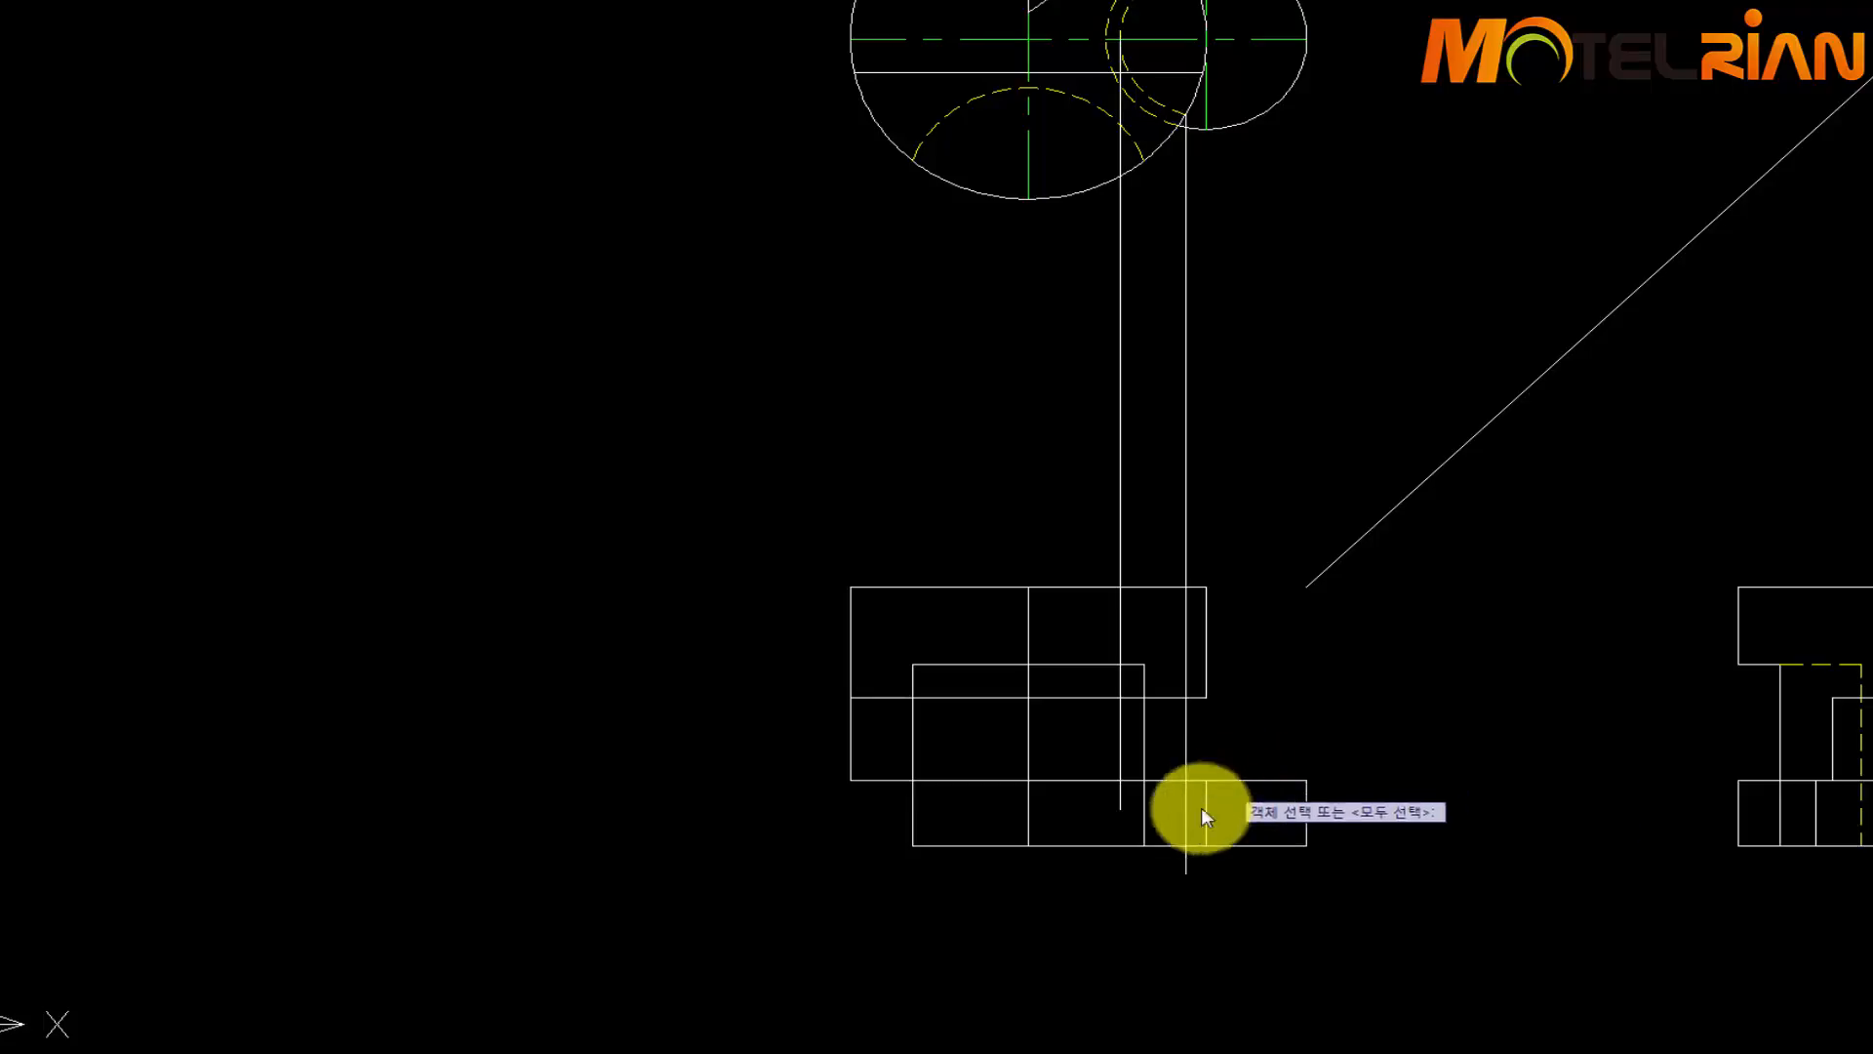
key(space)
click(1183, 868)
click(1186, 832)
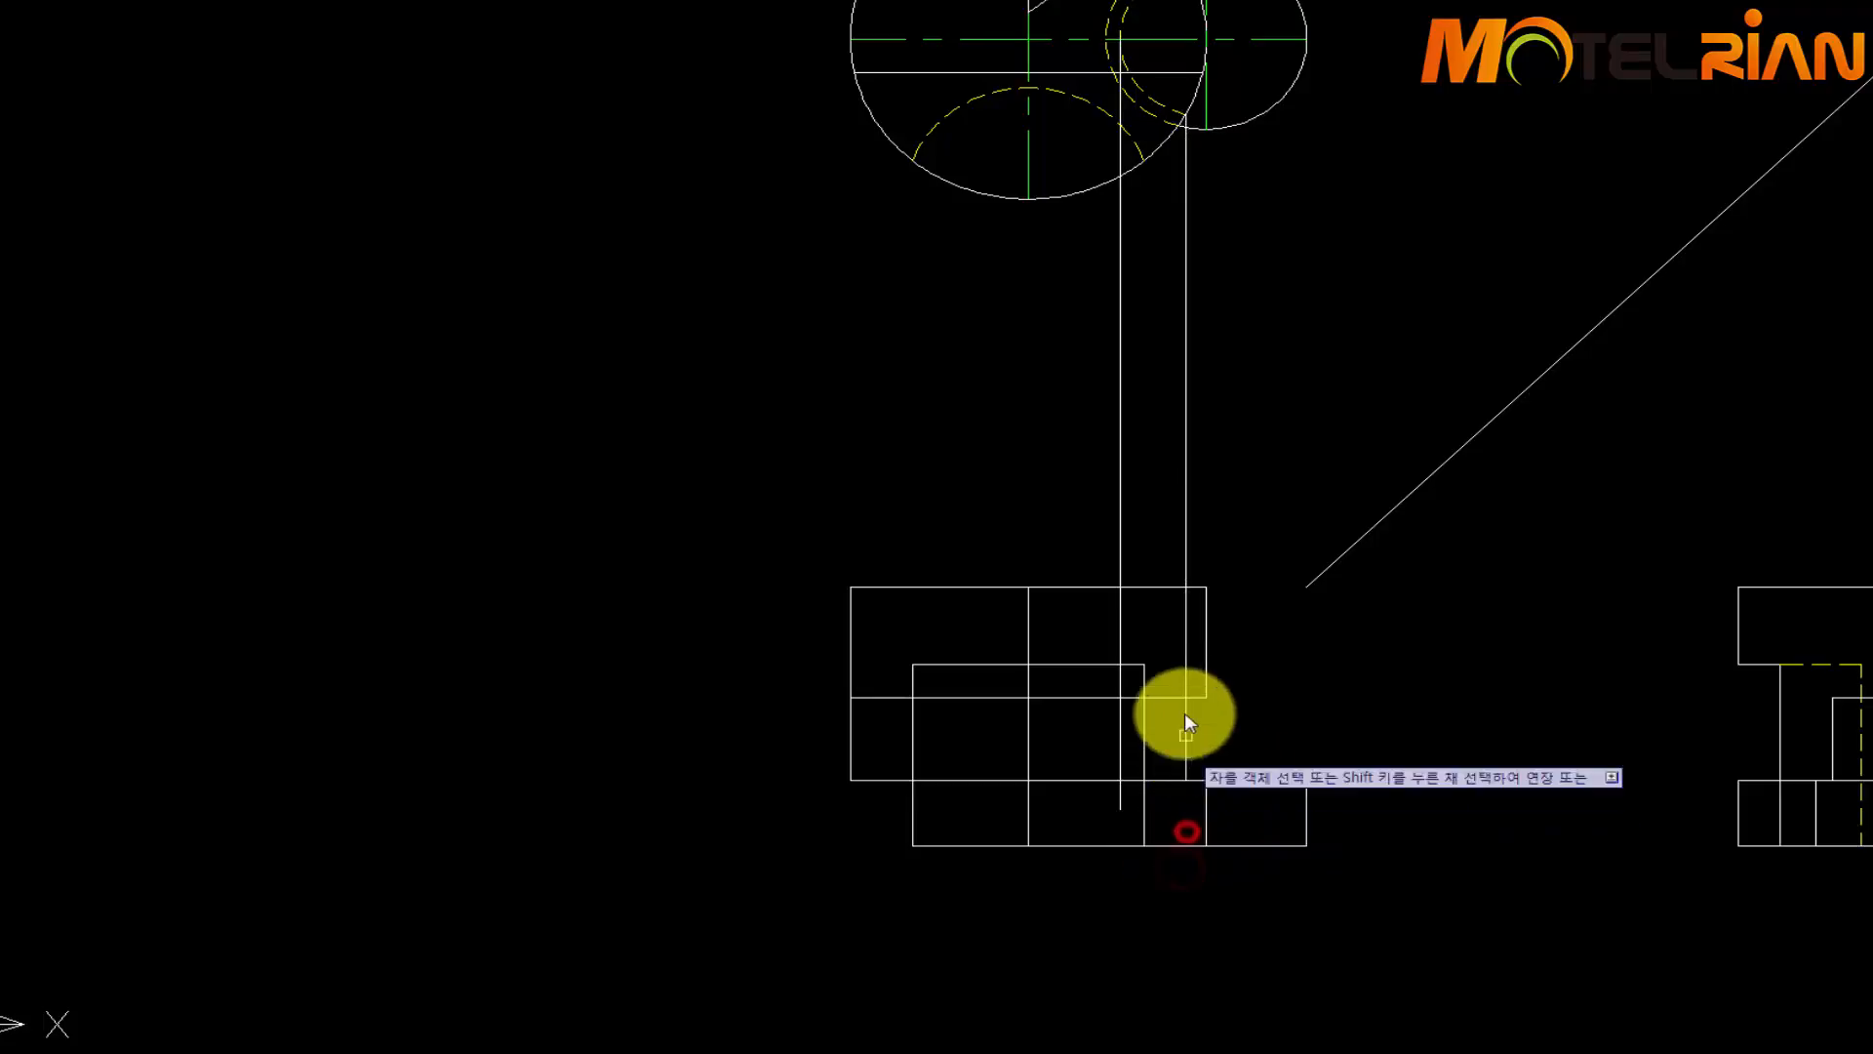
click(1185, 688)
click(1120, 689)
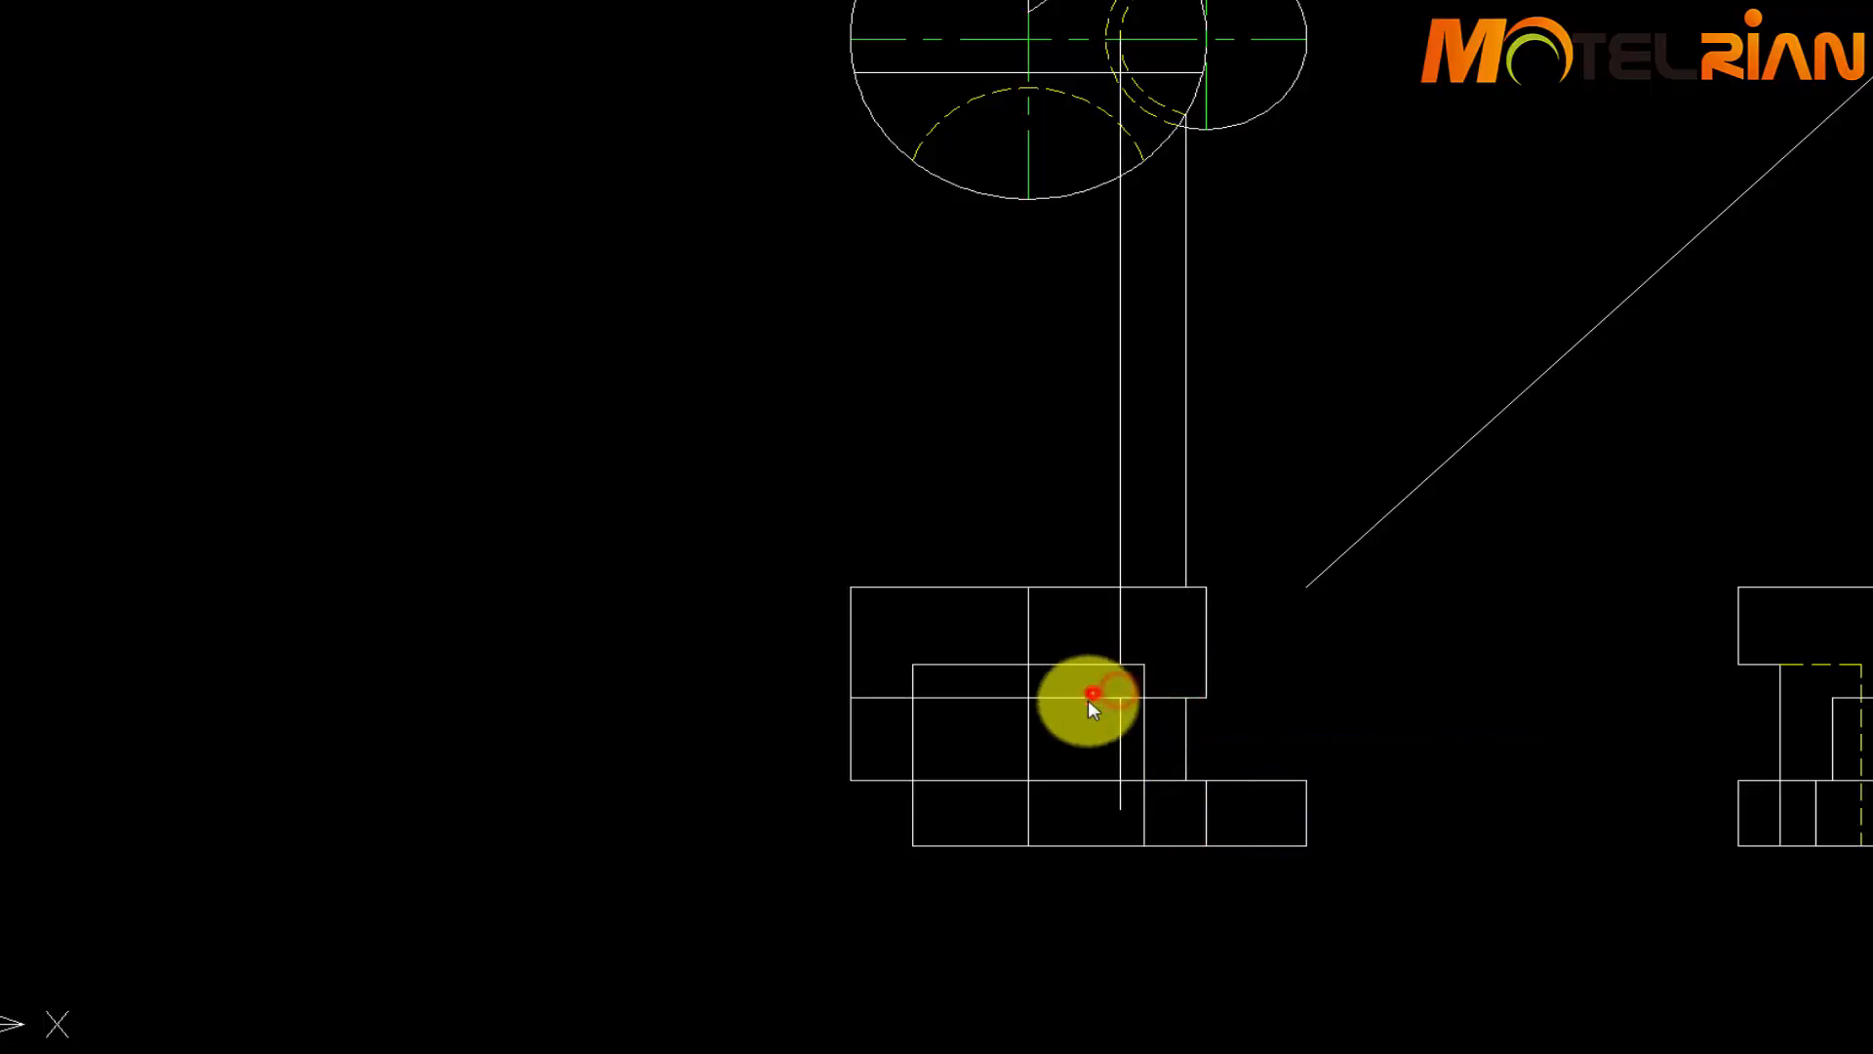
click(1092, 695)
click(1120, 795)
right_click(1285, 332)
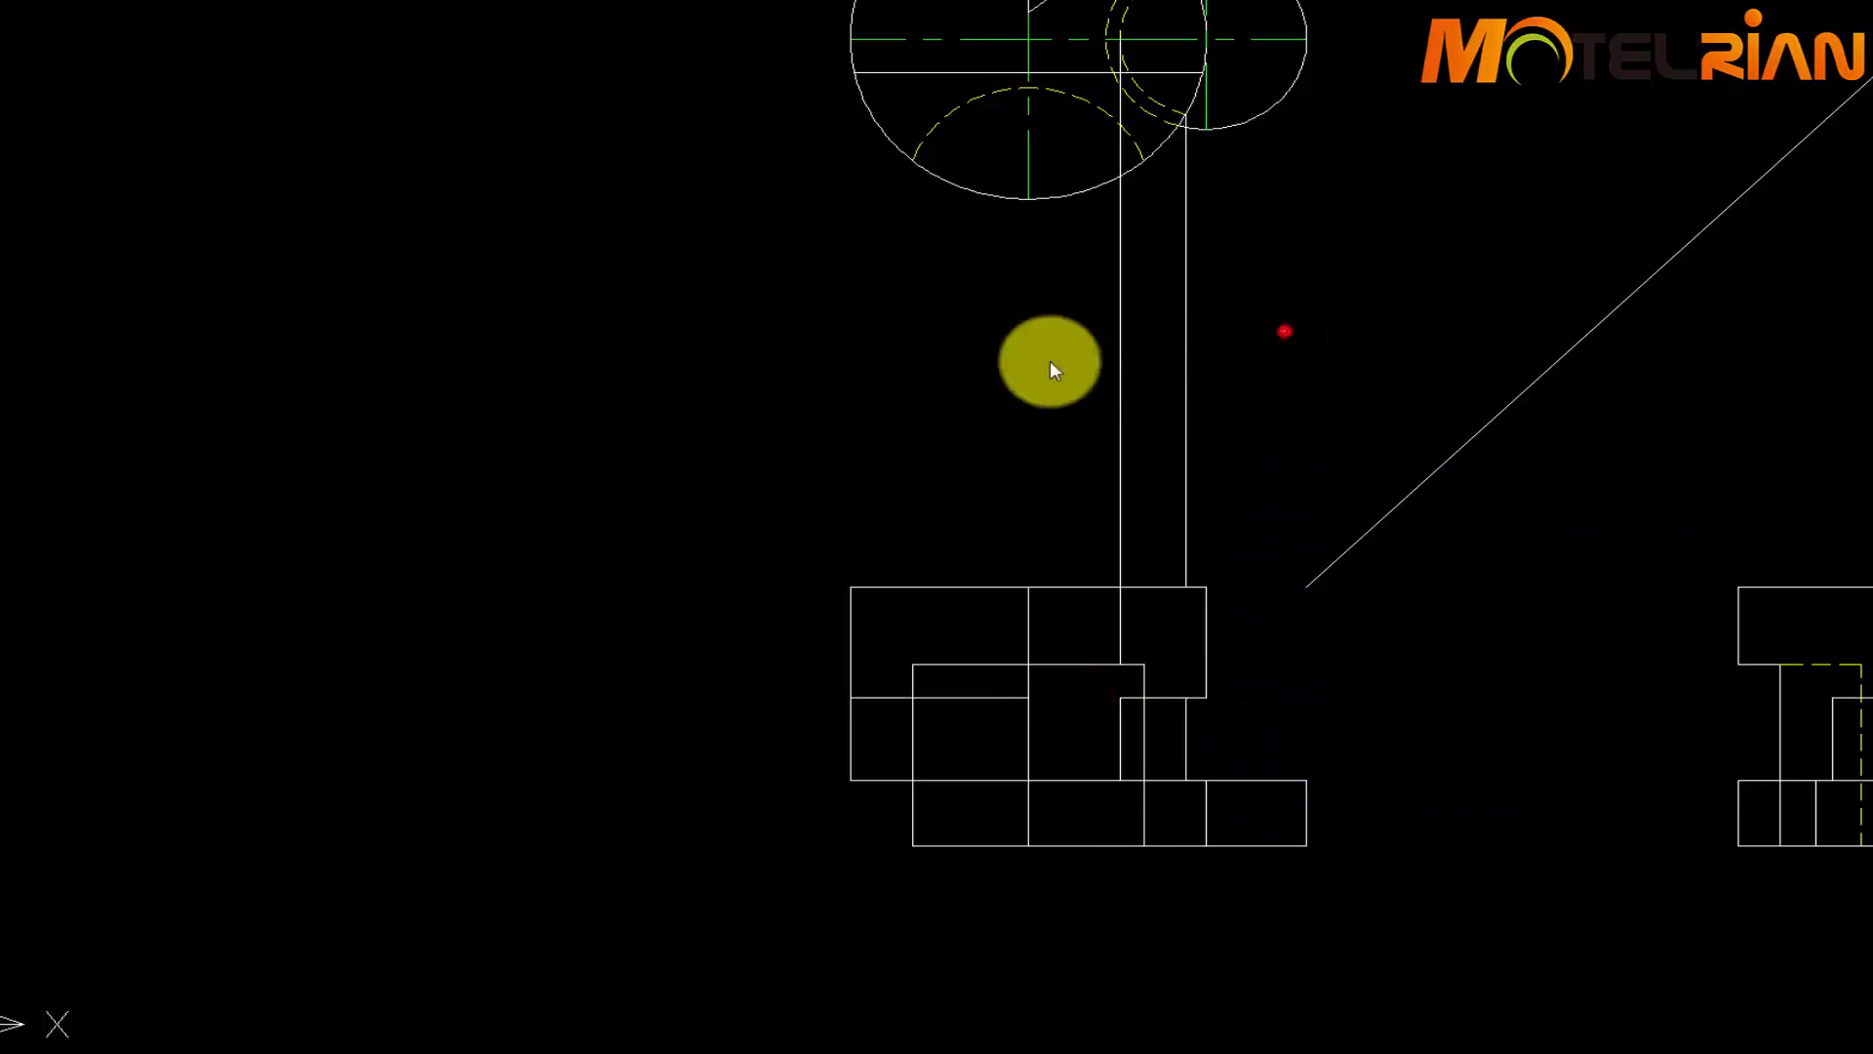
Delete the leftover vertical projections above the front view's middle tier and the remaining tier line left of the central vertical
click(936, 378)
key(Delete)
click(984, 698)
key(Delete)
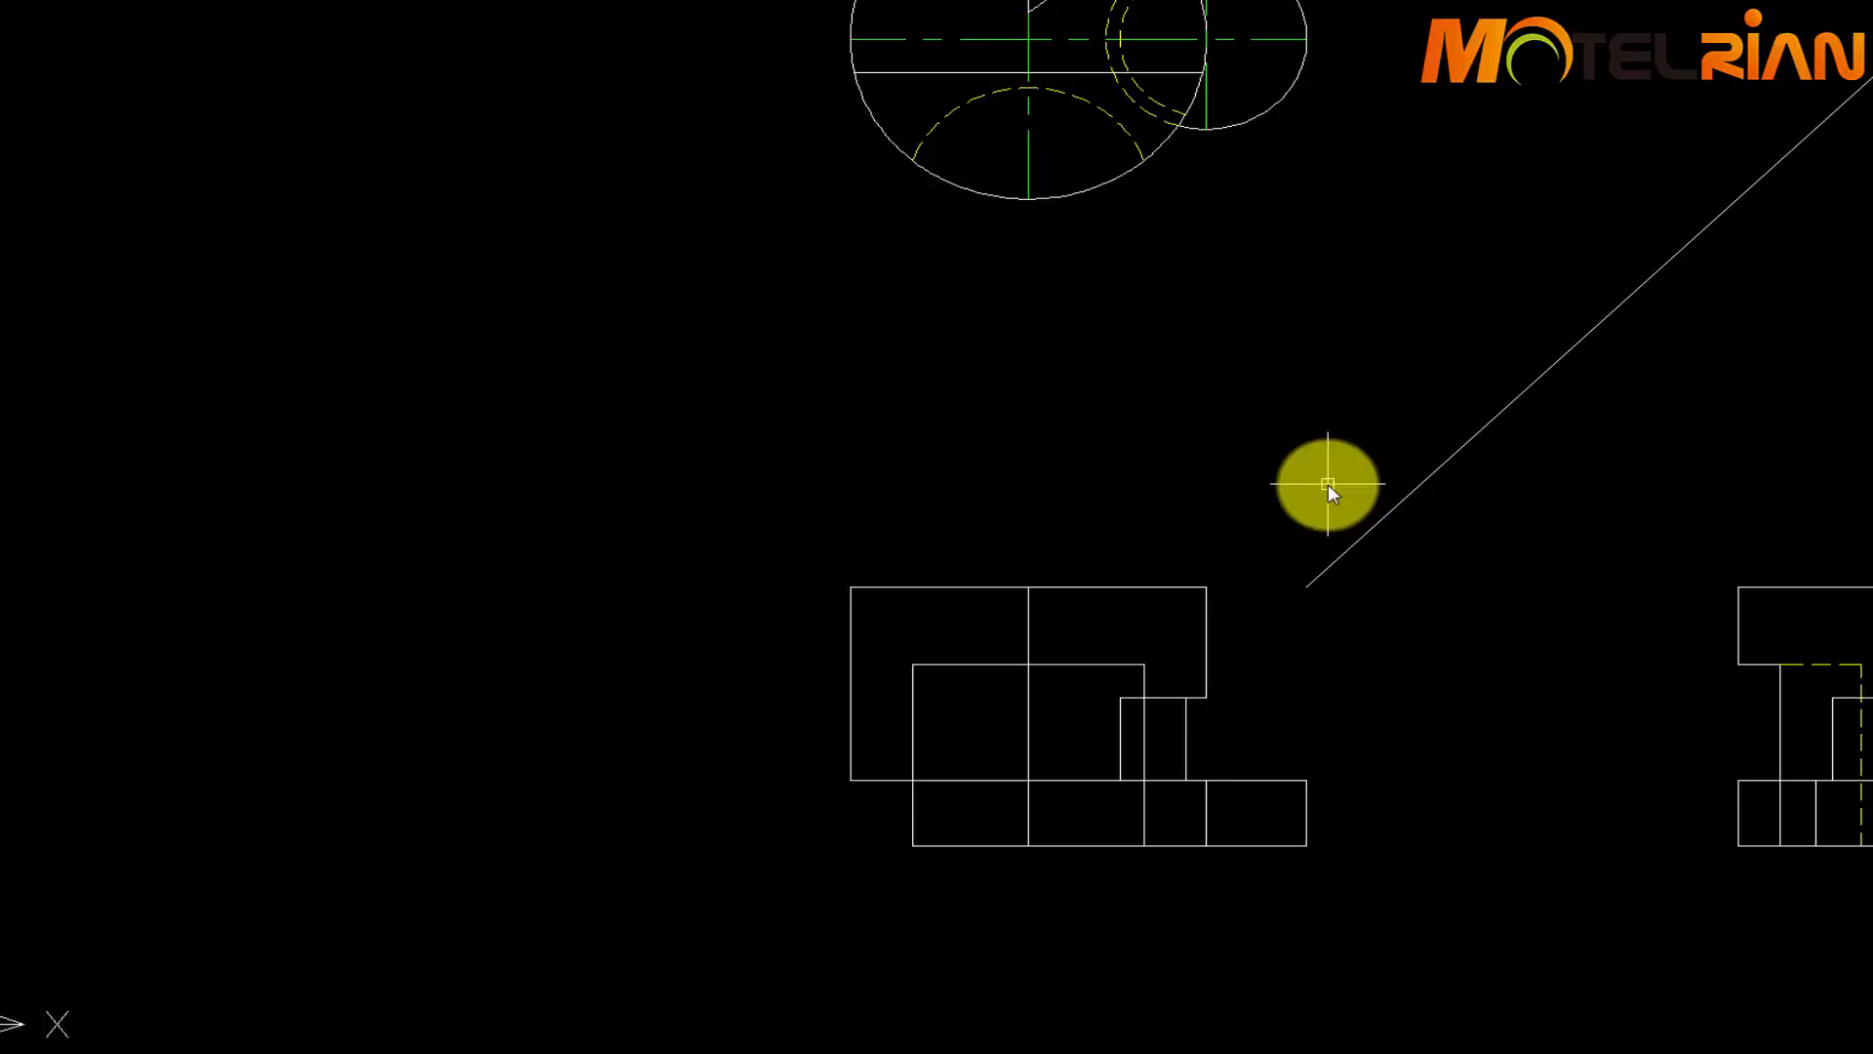
Draw a vertical line from the outer dashed arc's leftmost point on the centre line down past the front view's base
text(l)
key(Return)
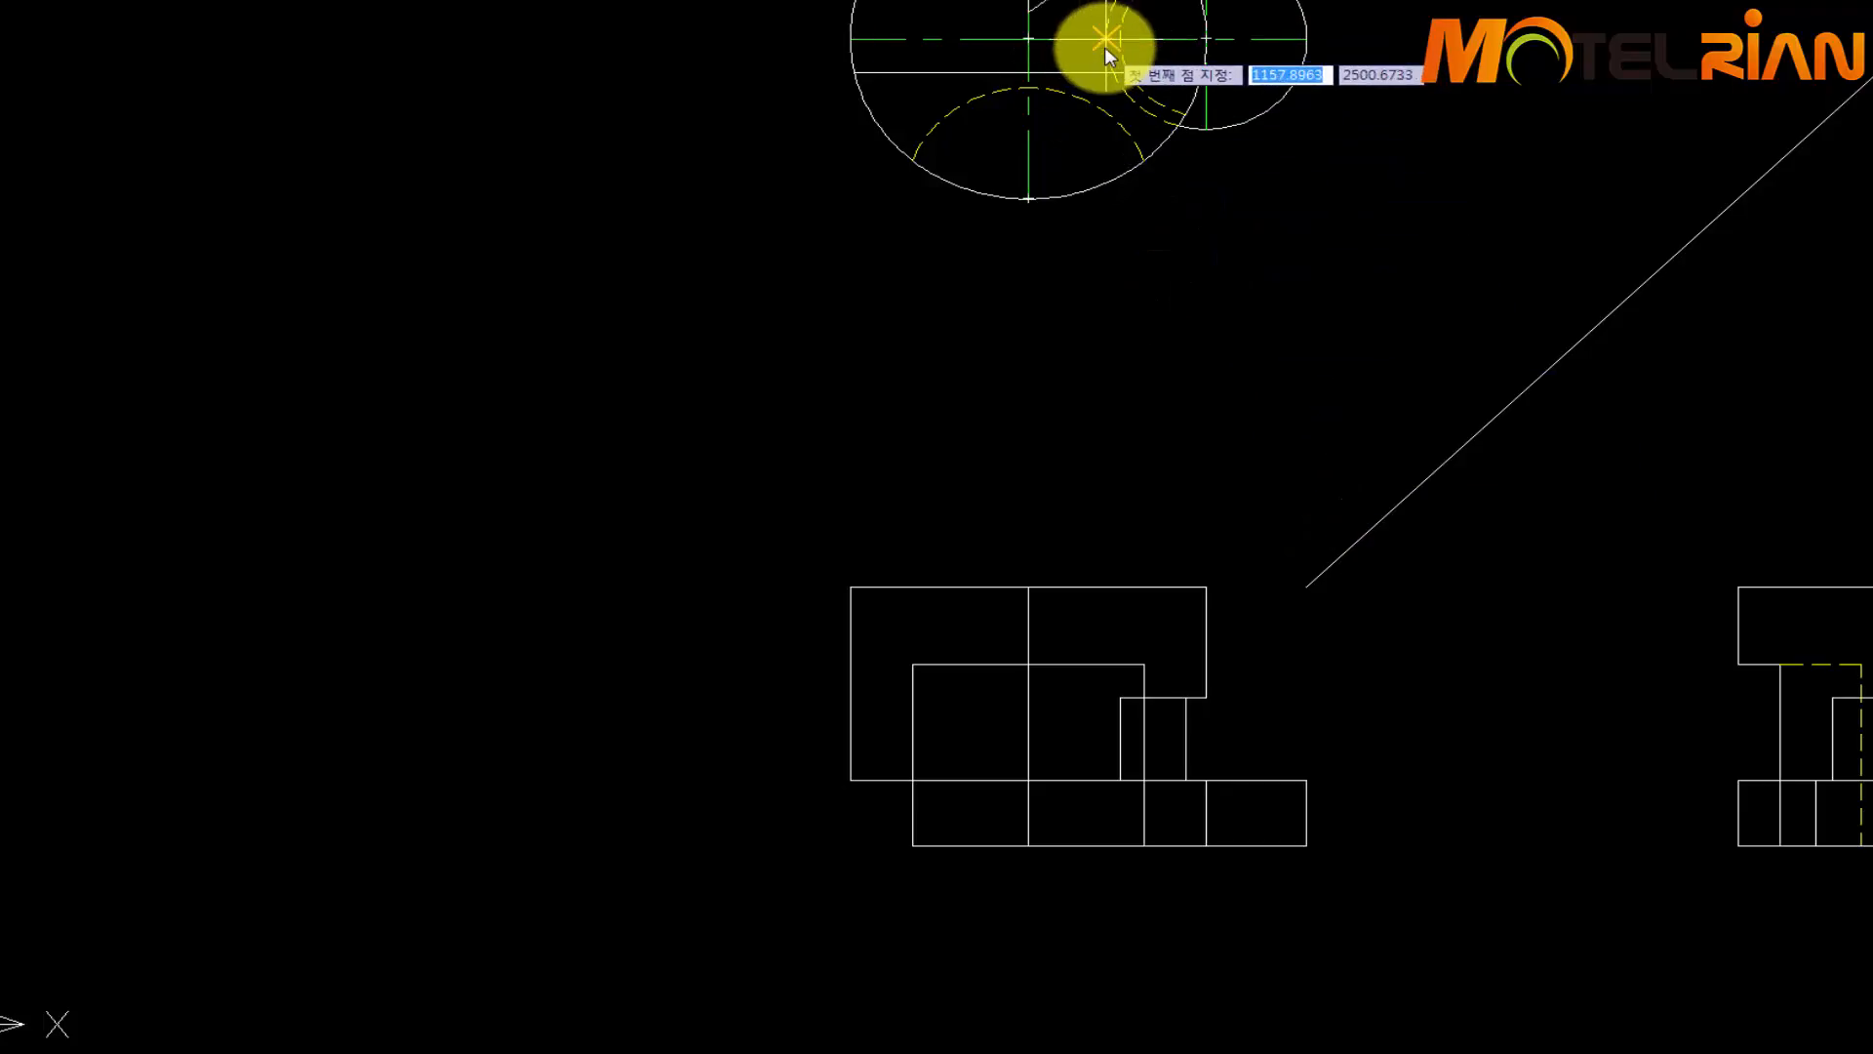
click(1104, 45)
click(1105, 859)
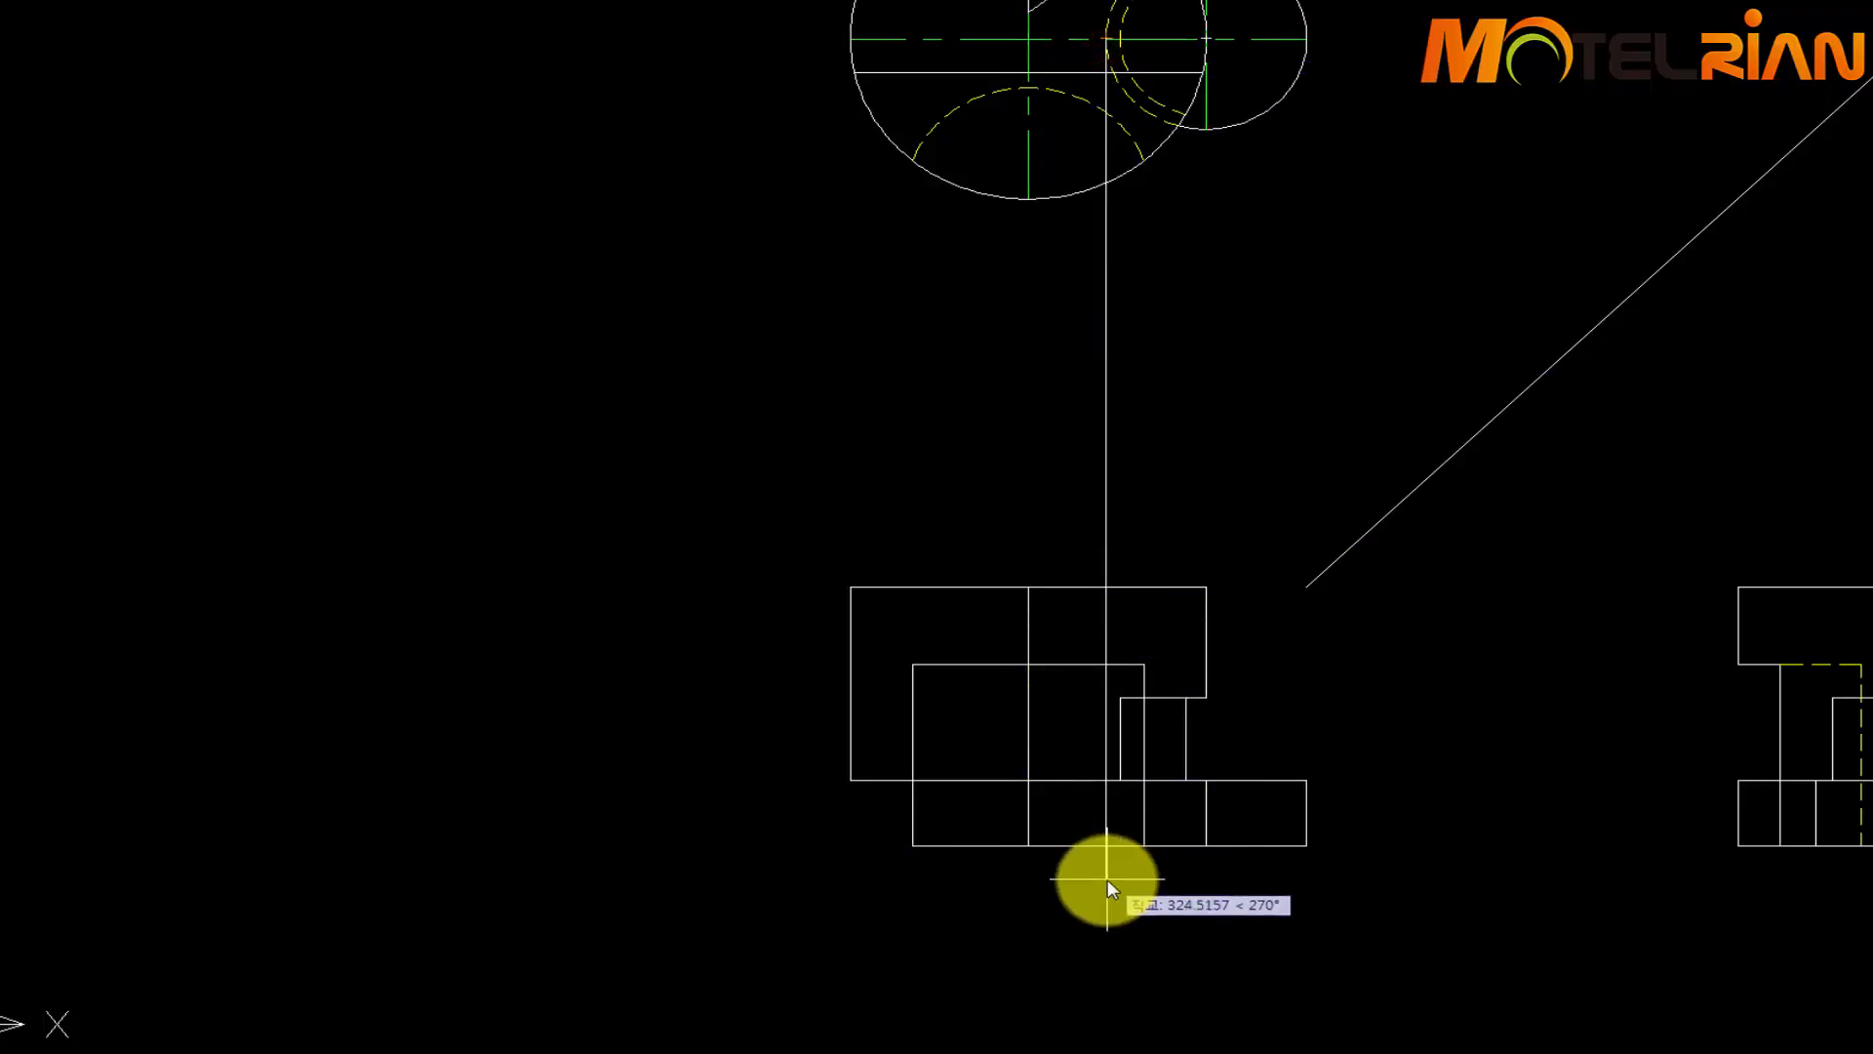
key(Return)
Trim the outer arc's projection line below and above the front view's base so only the segment inside the base remains
text(tr)
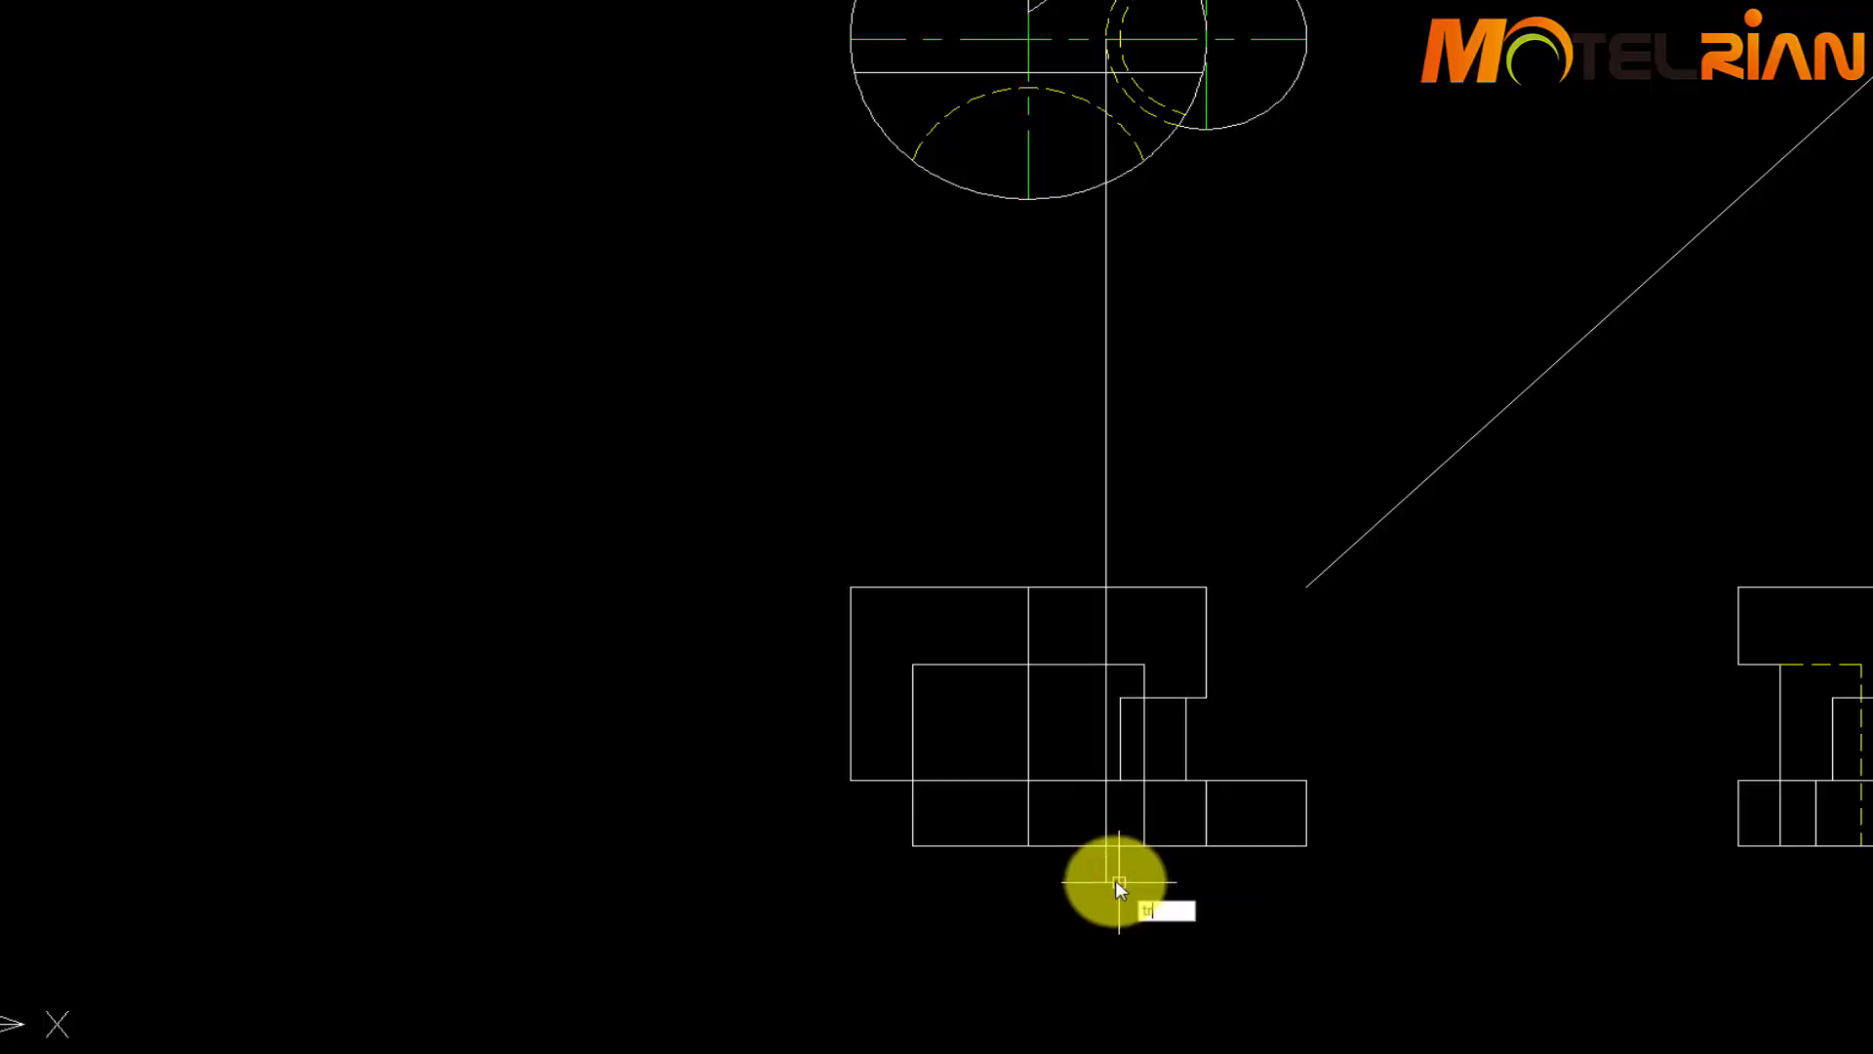
key(Return)
click(1107, 865)
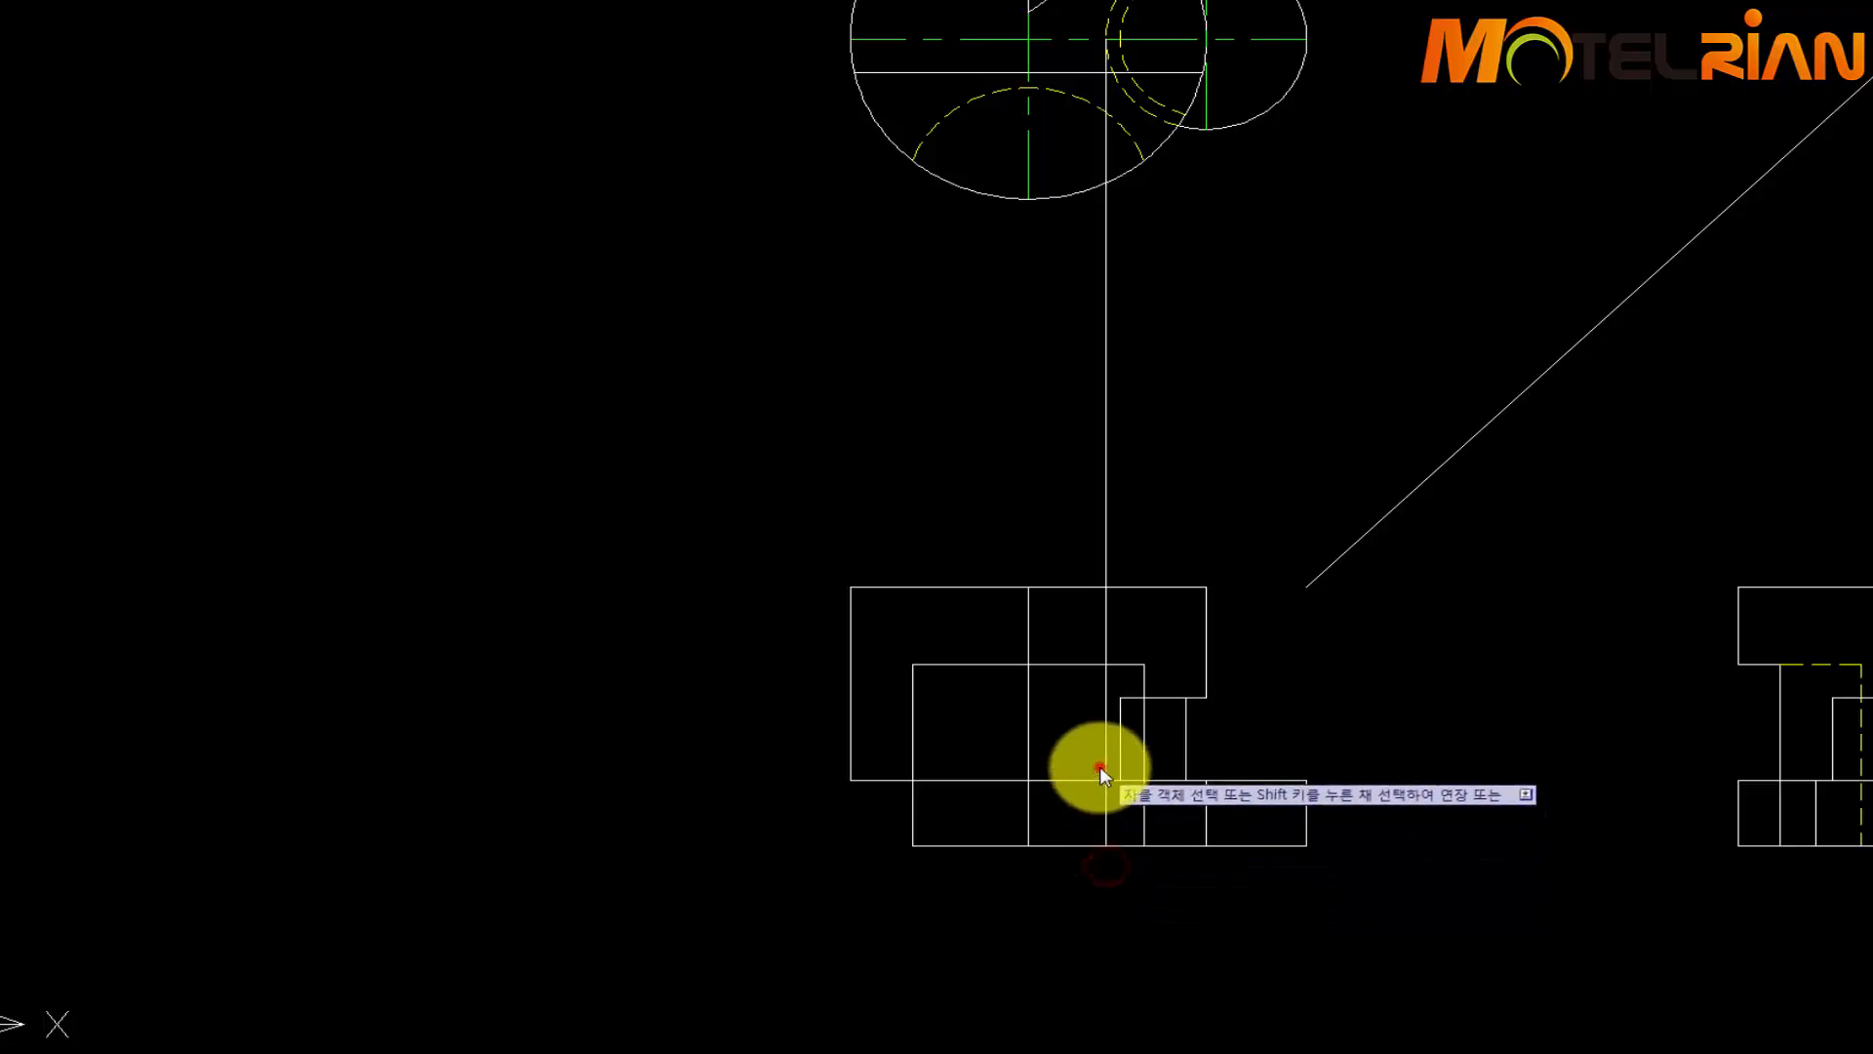
click(1109, 732)
click(1149, 399)
click(957, 389)
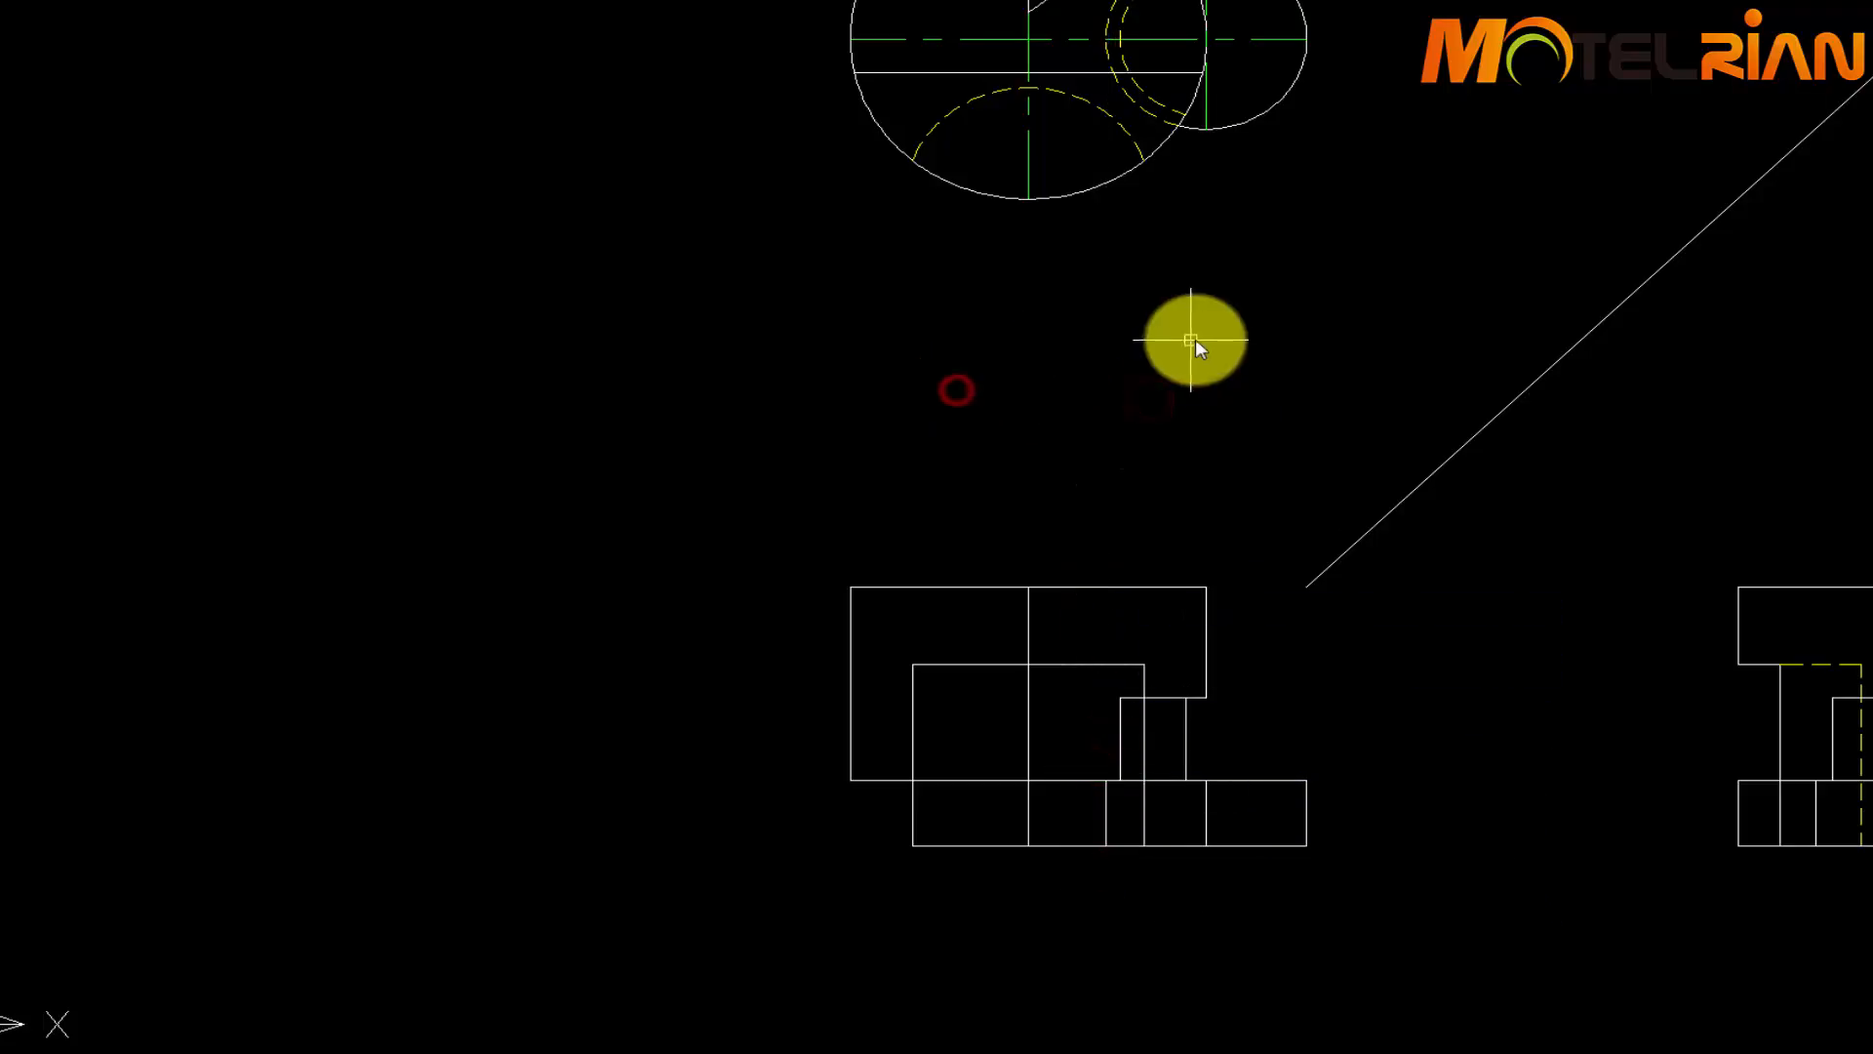
Put the base's vertical line under the small circle's centre on the center layer
scroll(1073, 576, down, 2)
scroll(1029, 842, up, 2)
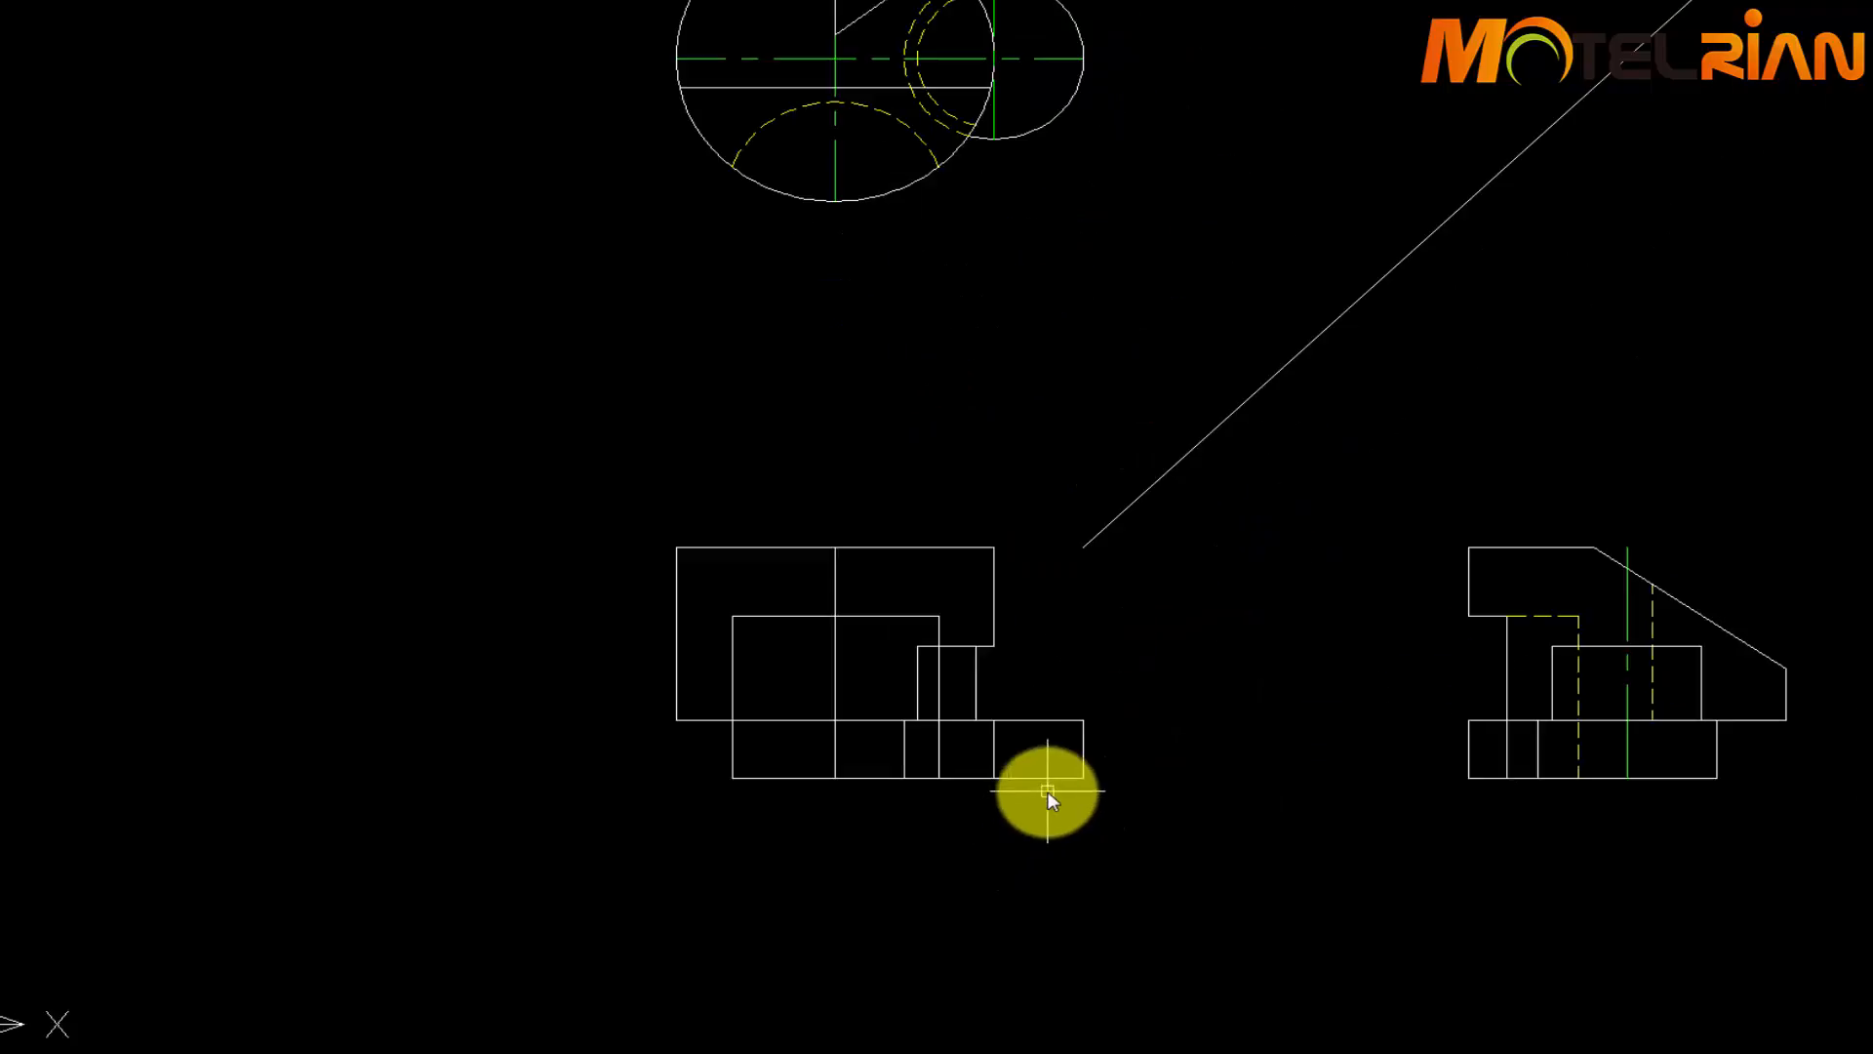
click(986, 752)
click(1025, 756)
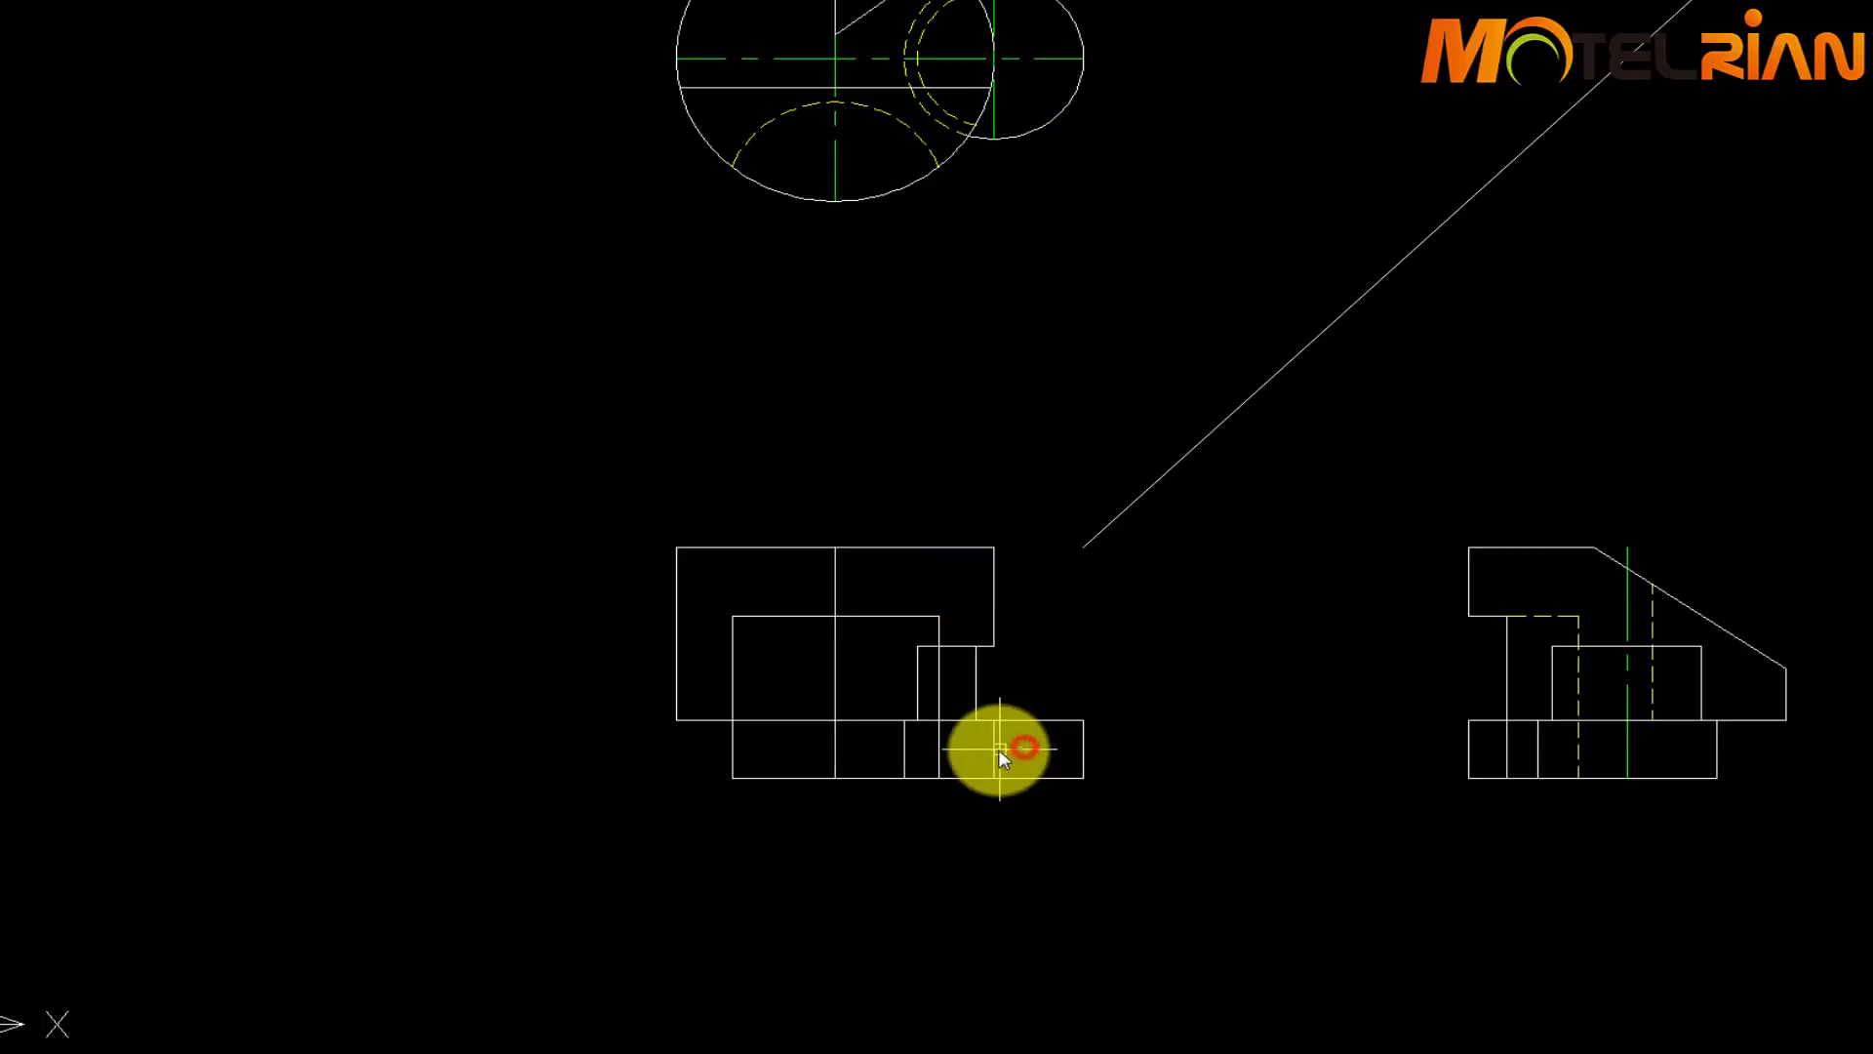
click(408, 4)
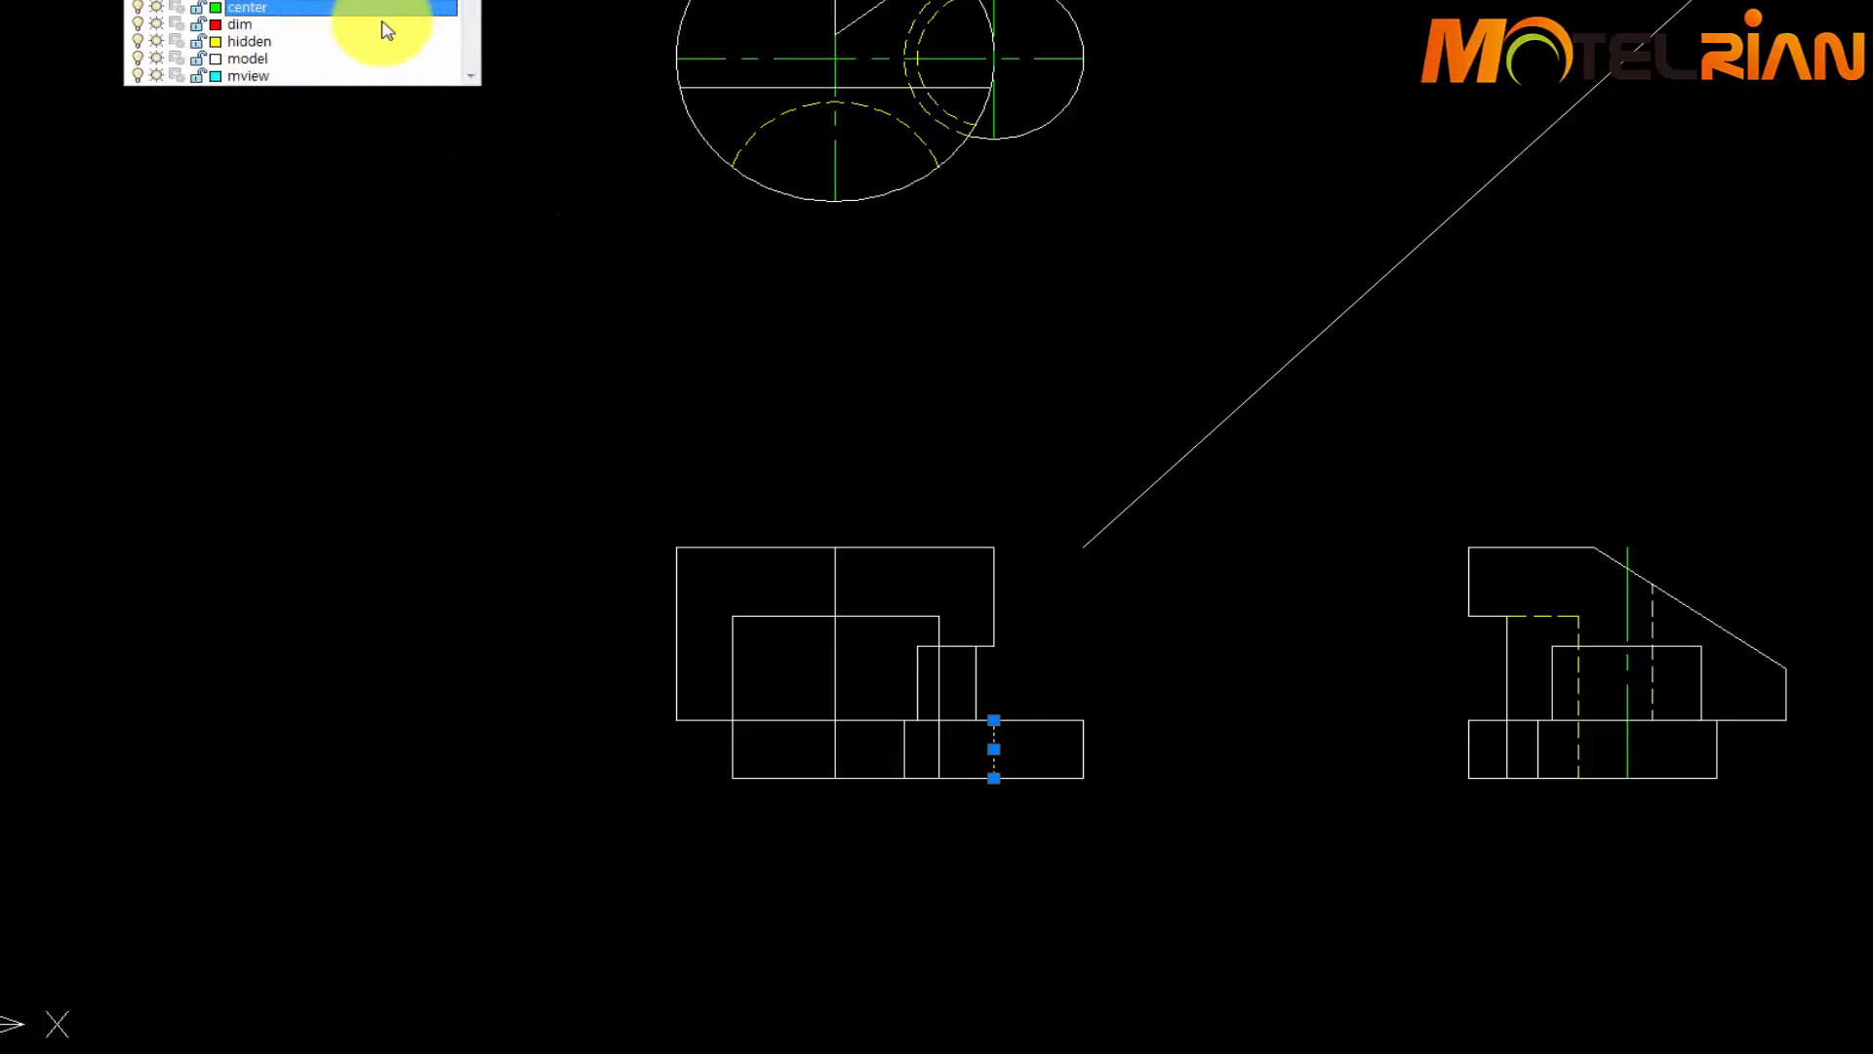
click(395, 8)
key(Escape)
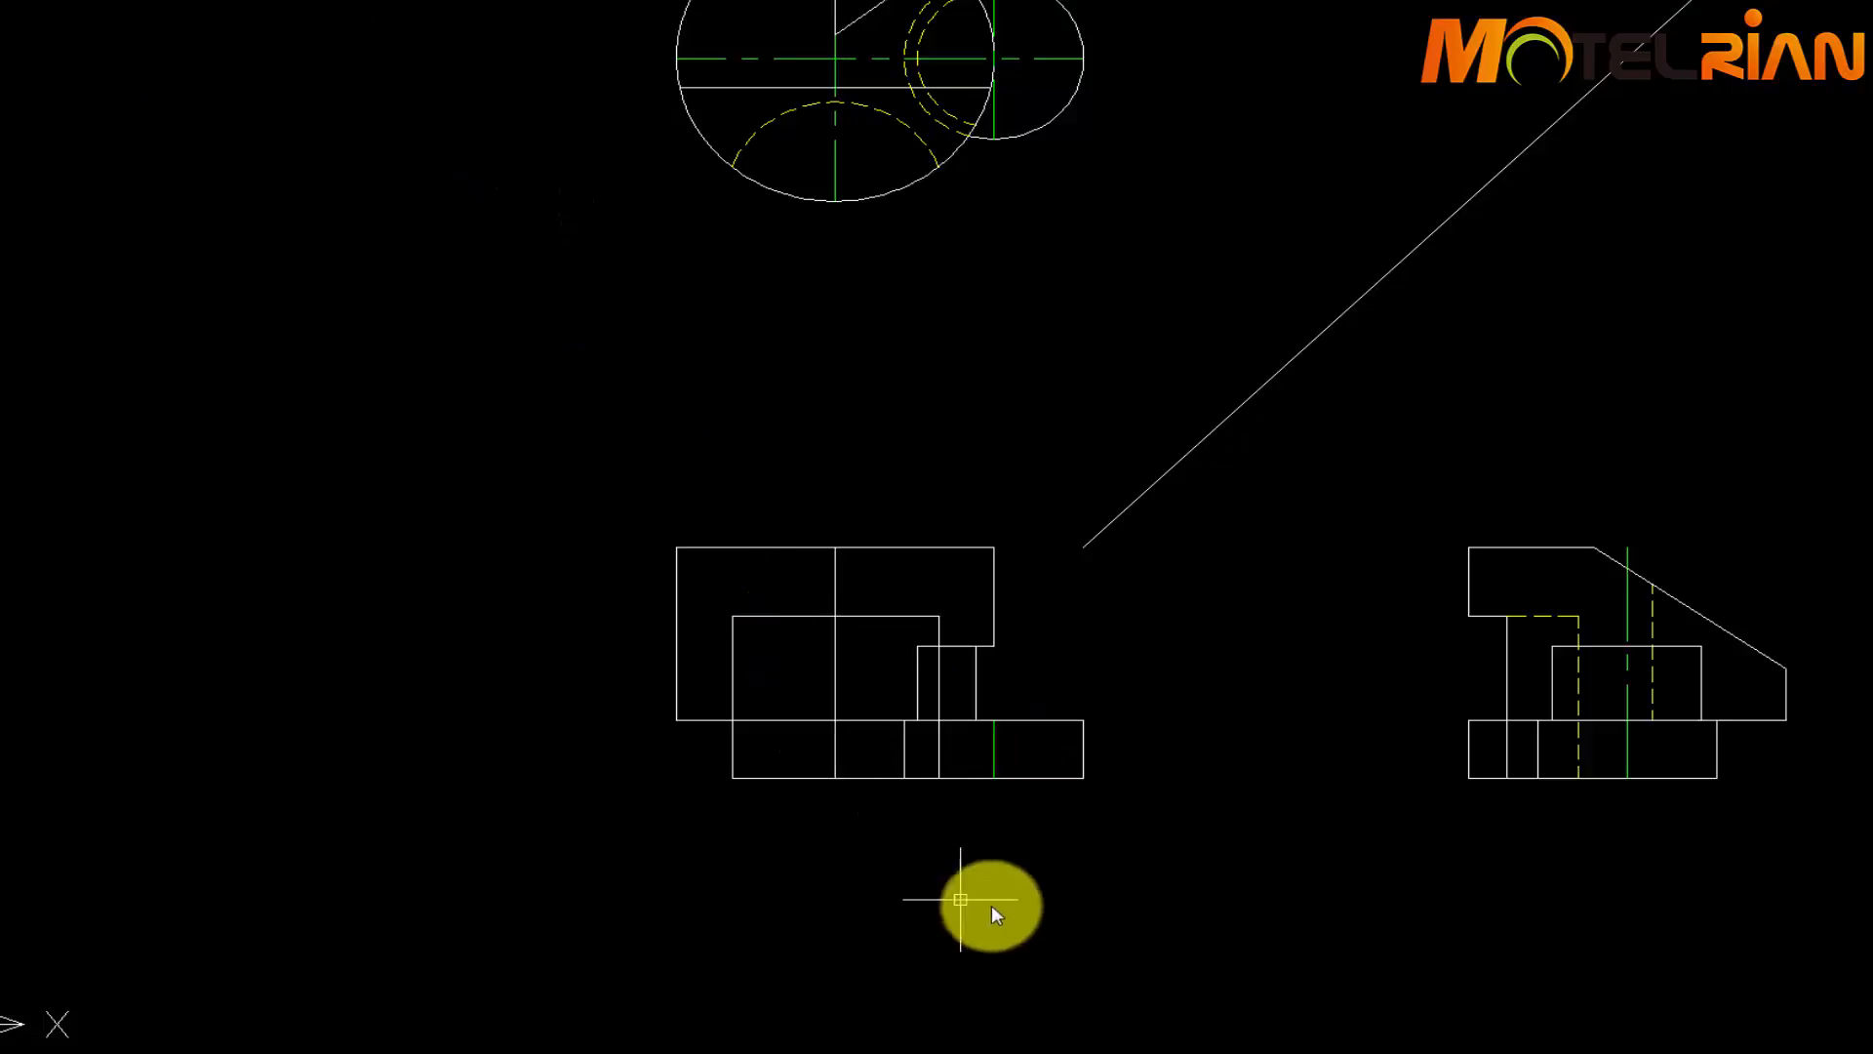
Put the outer arc's projected vertical in the front view's base on the hidden layer
click(903, 754)
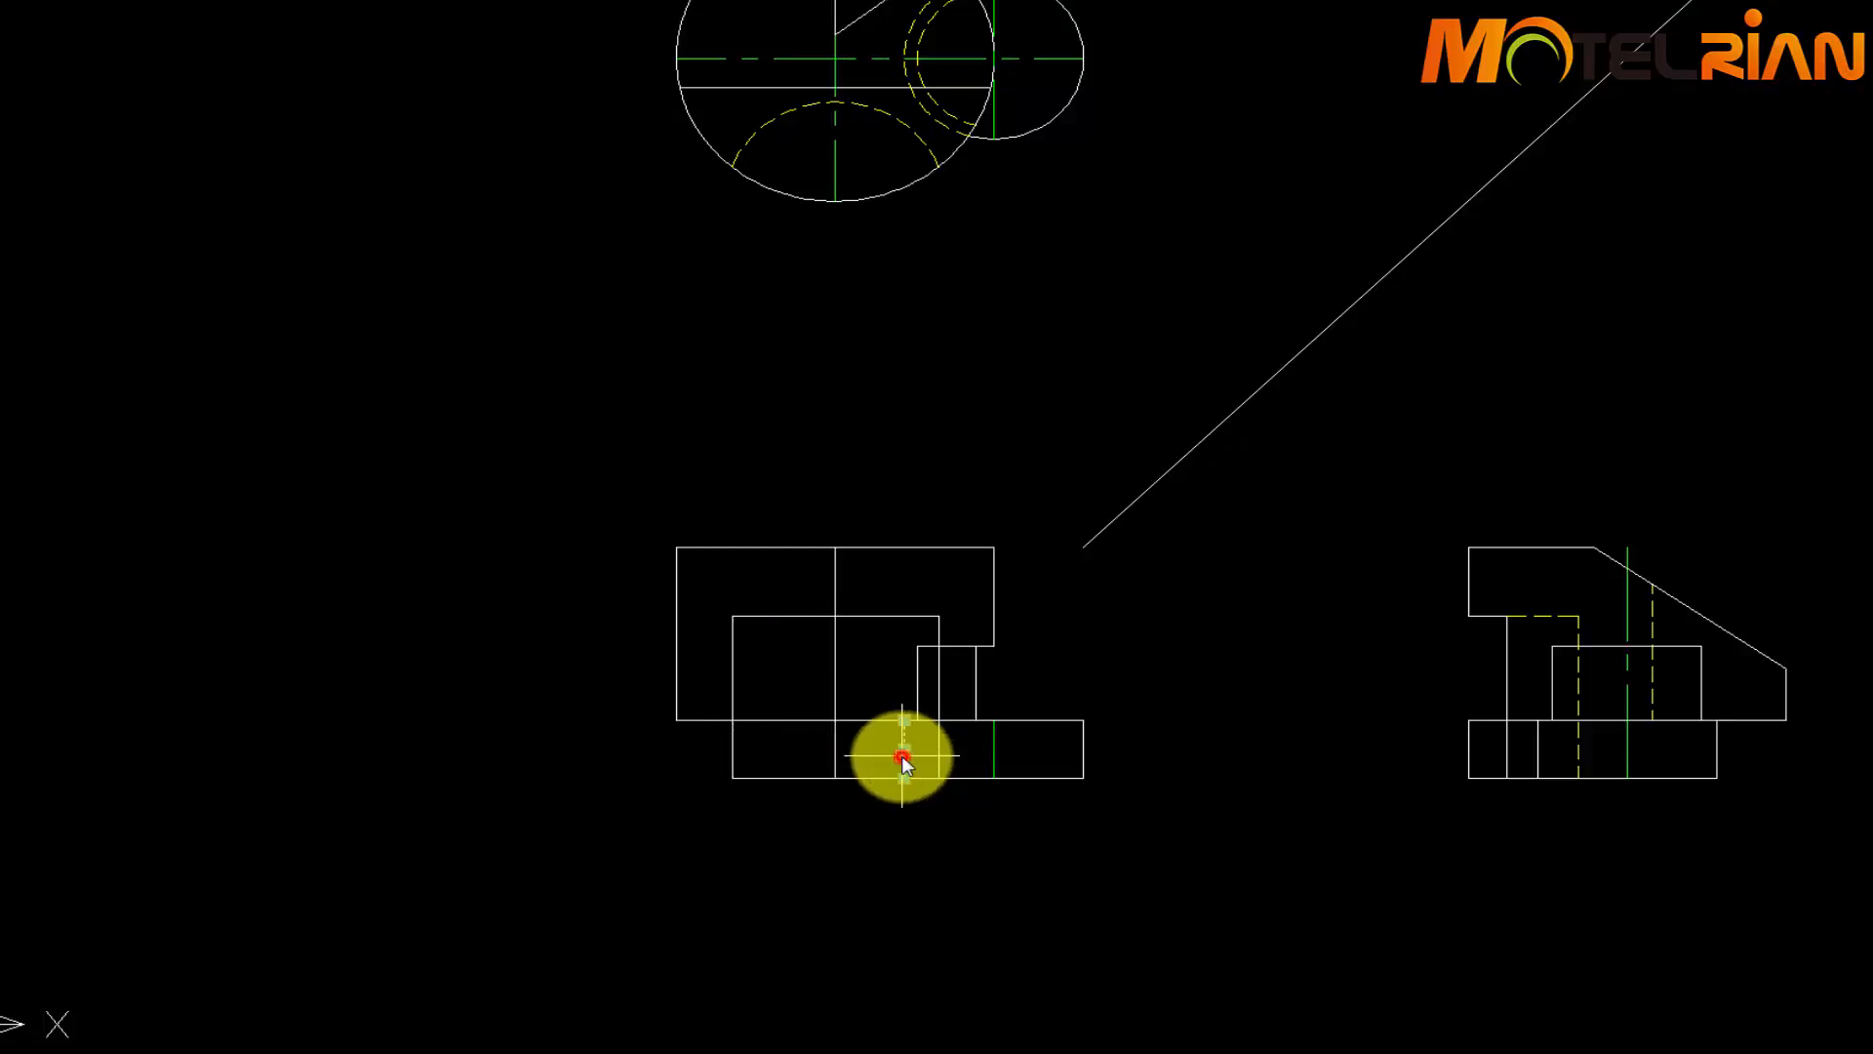
click(408, 5)
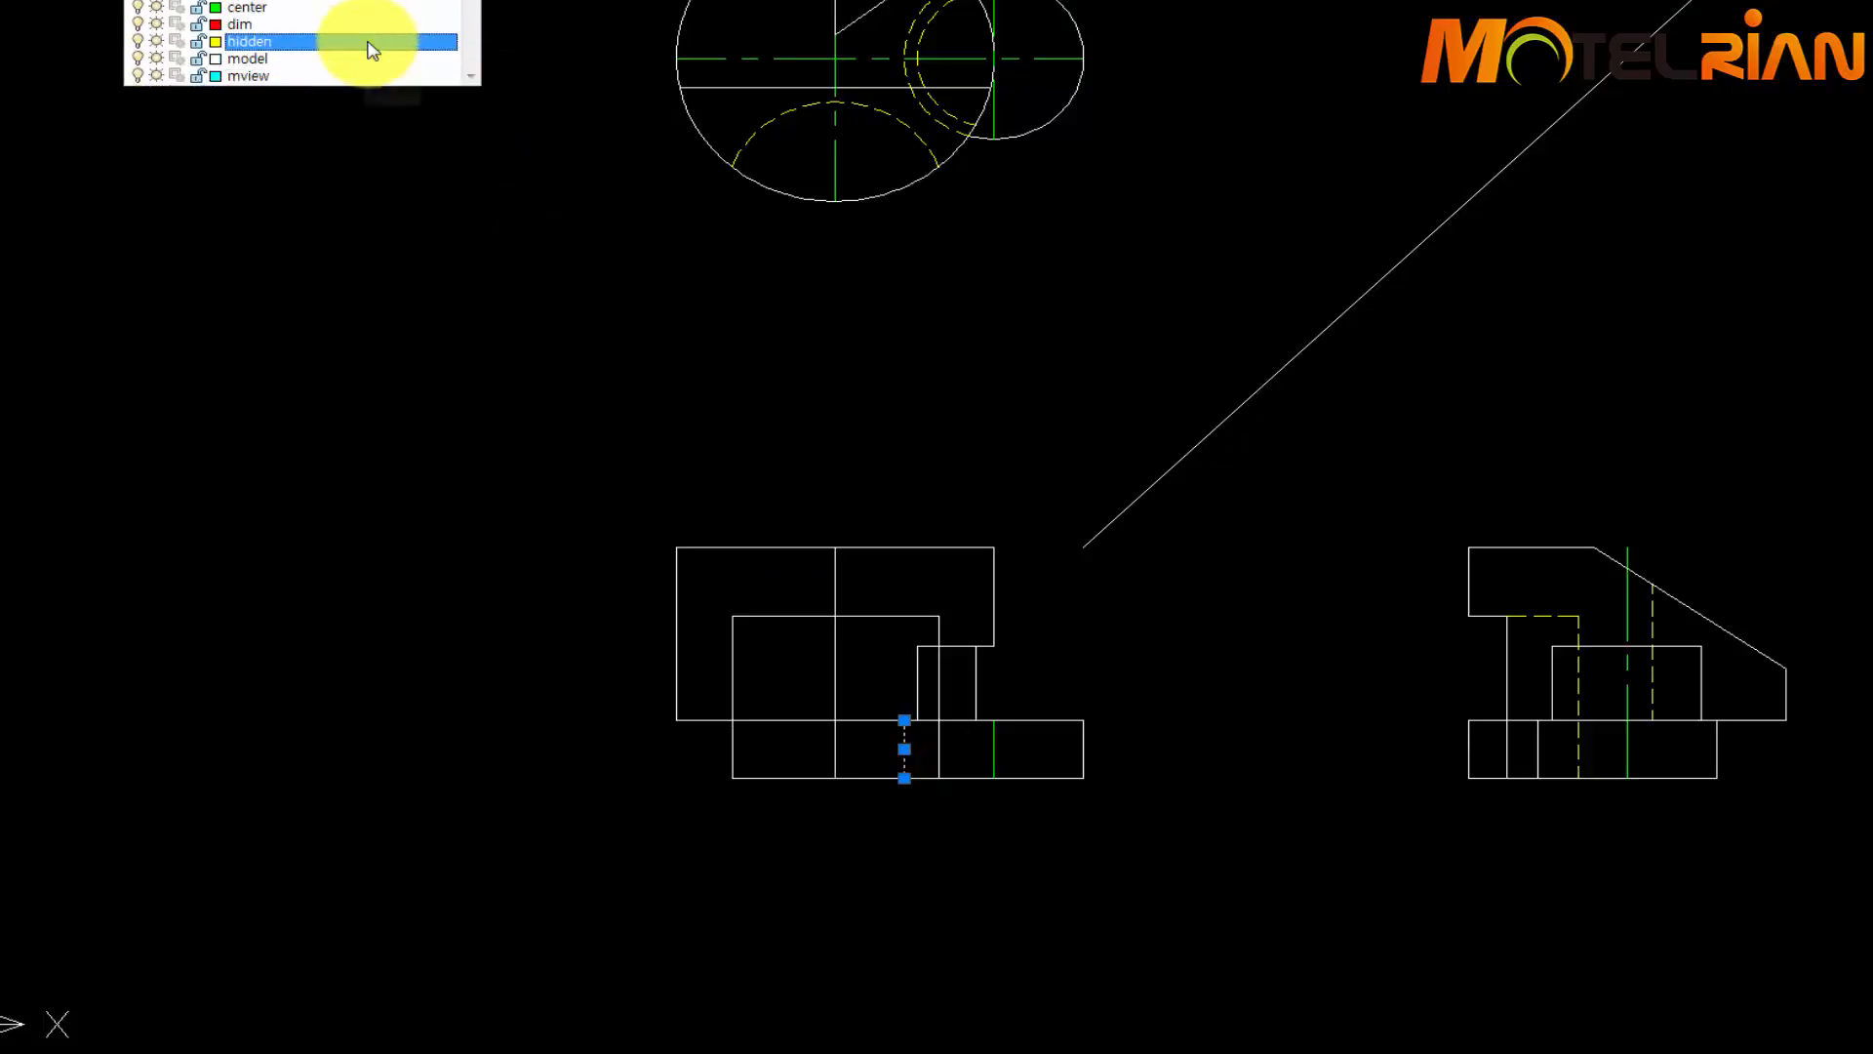
click(367, 41)
key(Escape)
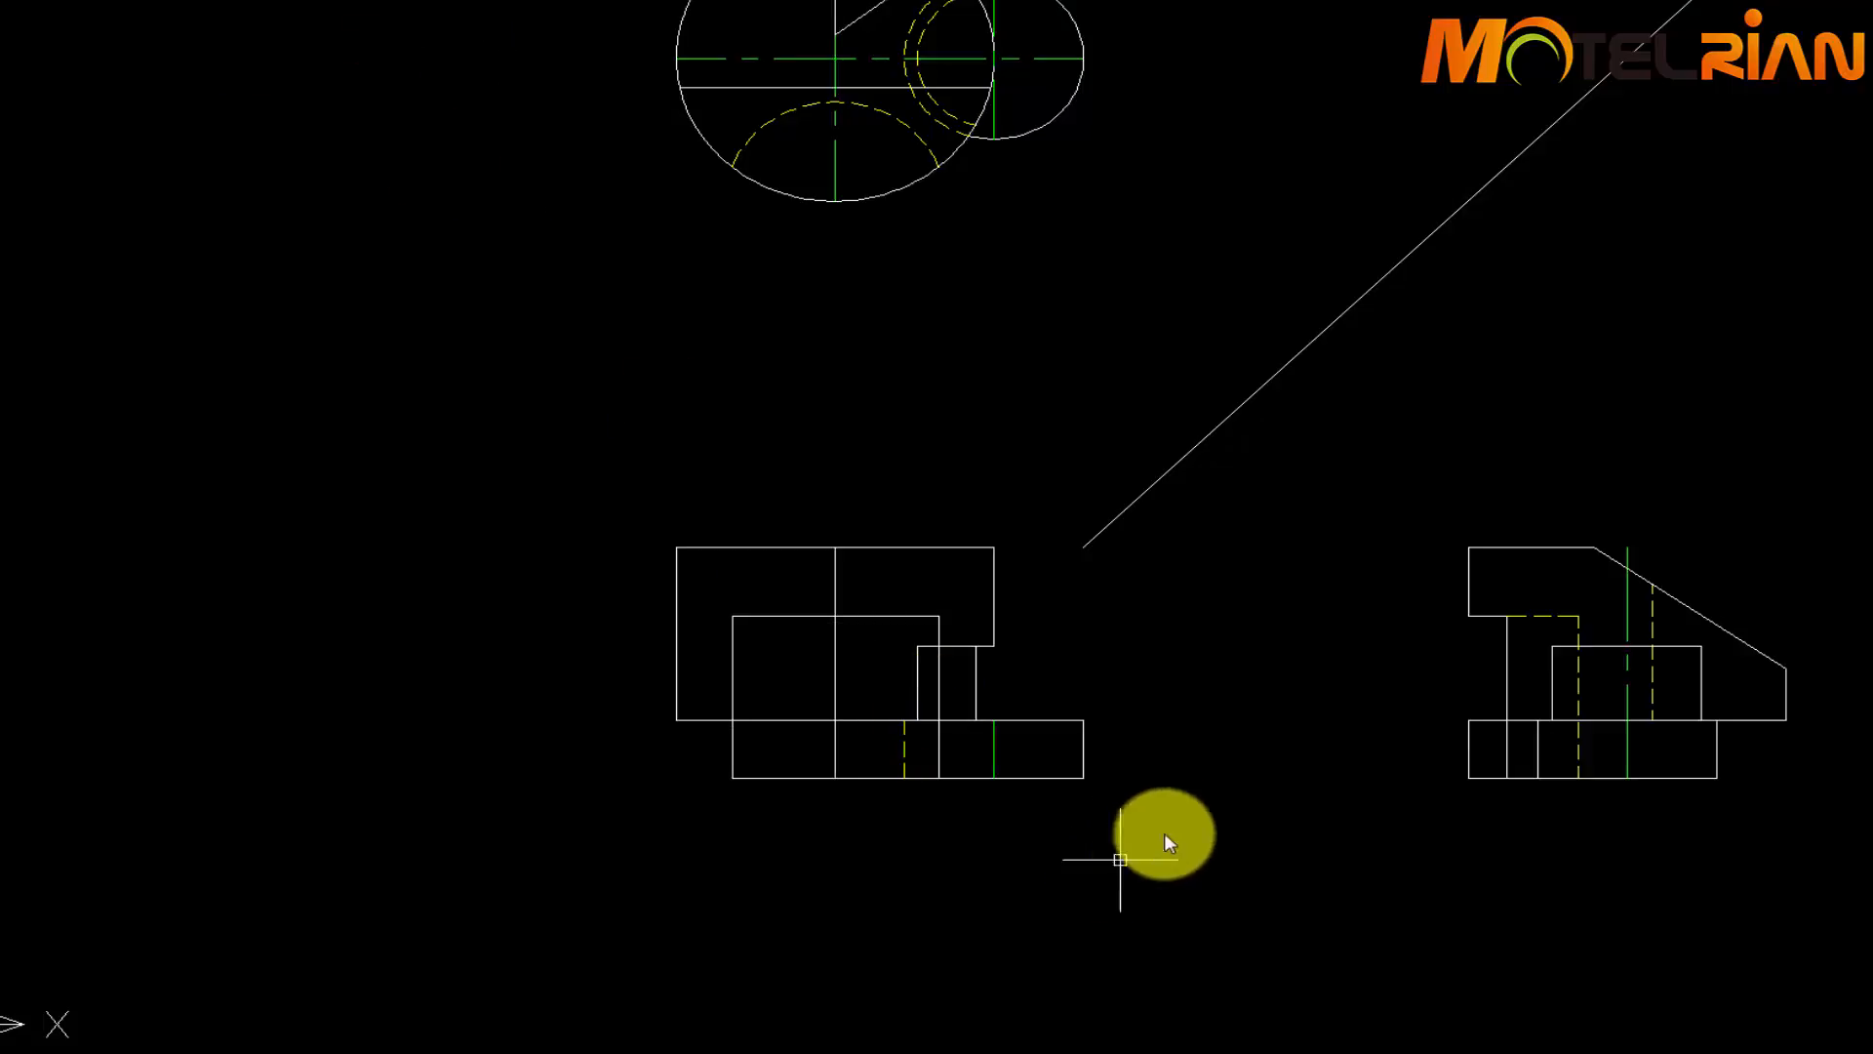
Redraw the short horizontal segment between the upper block's lower corner and the middle tier's outer vertical as a separate line
scroll(969, 646, up, 1)
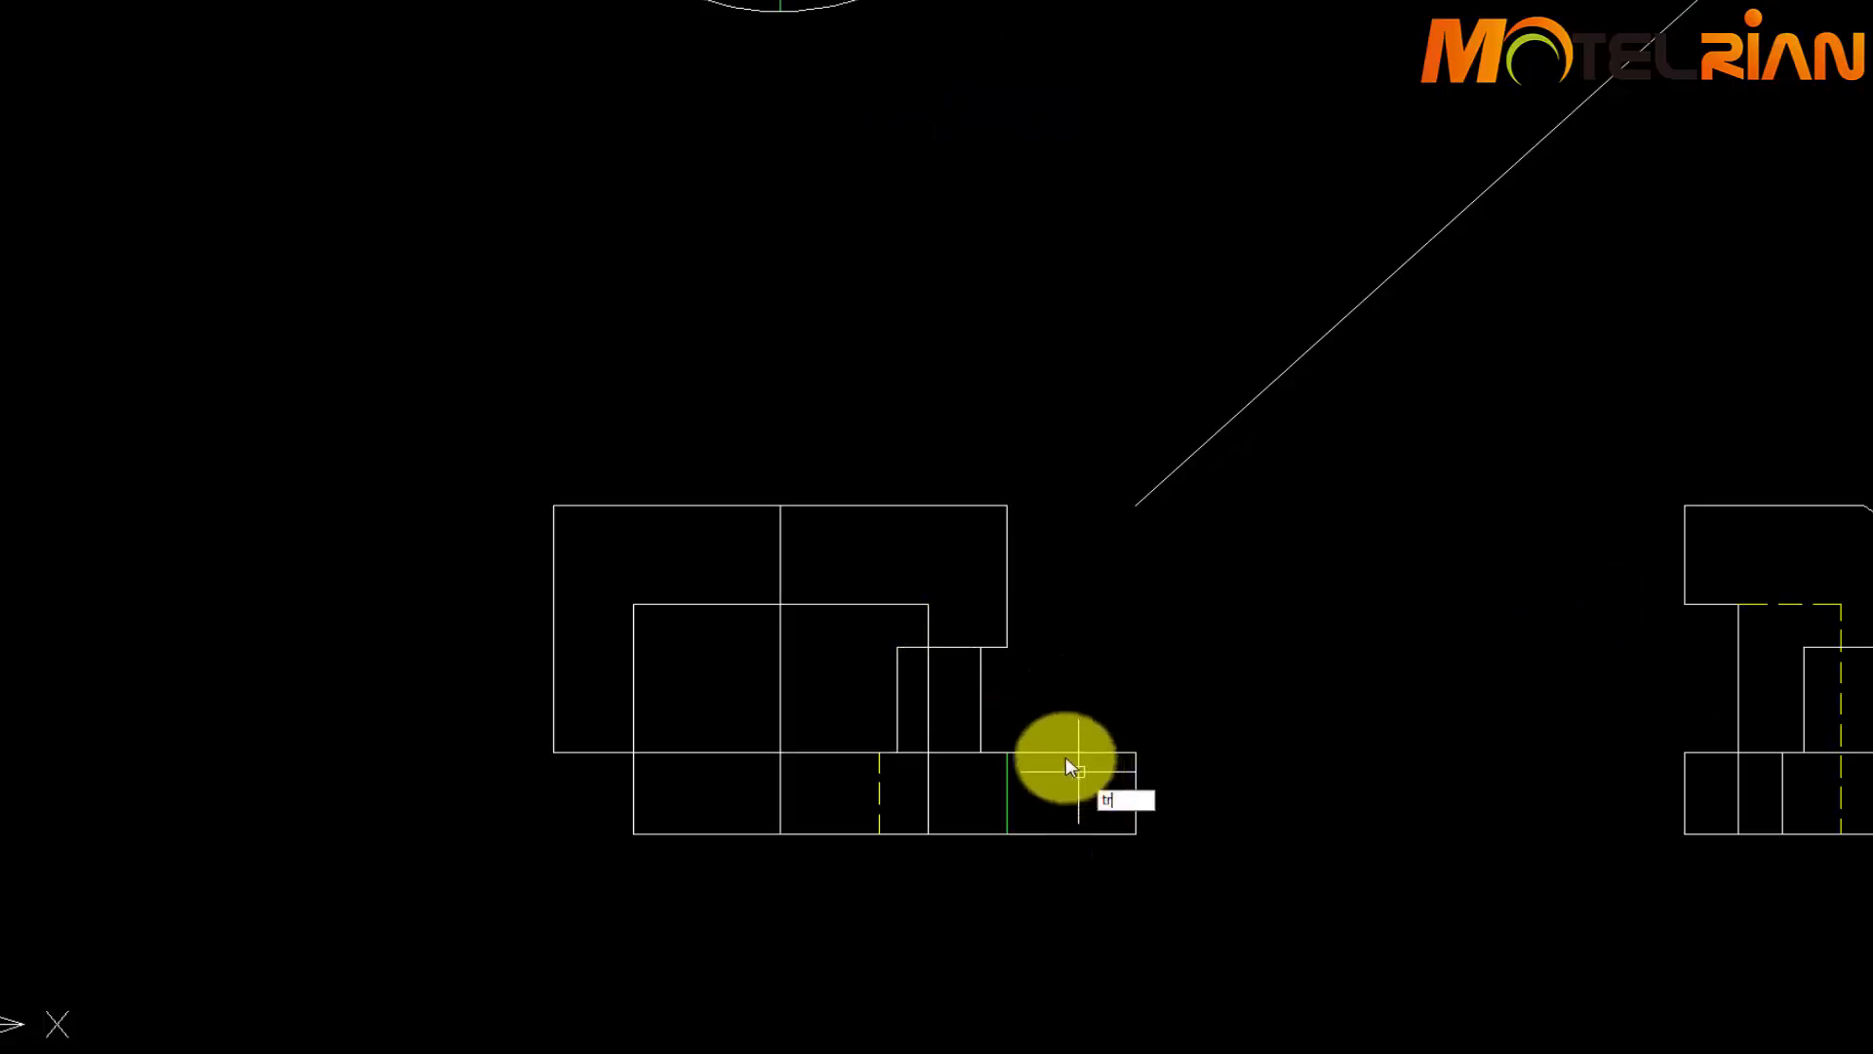
click(997, 648)
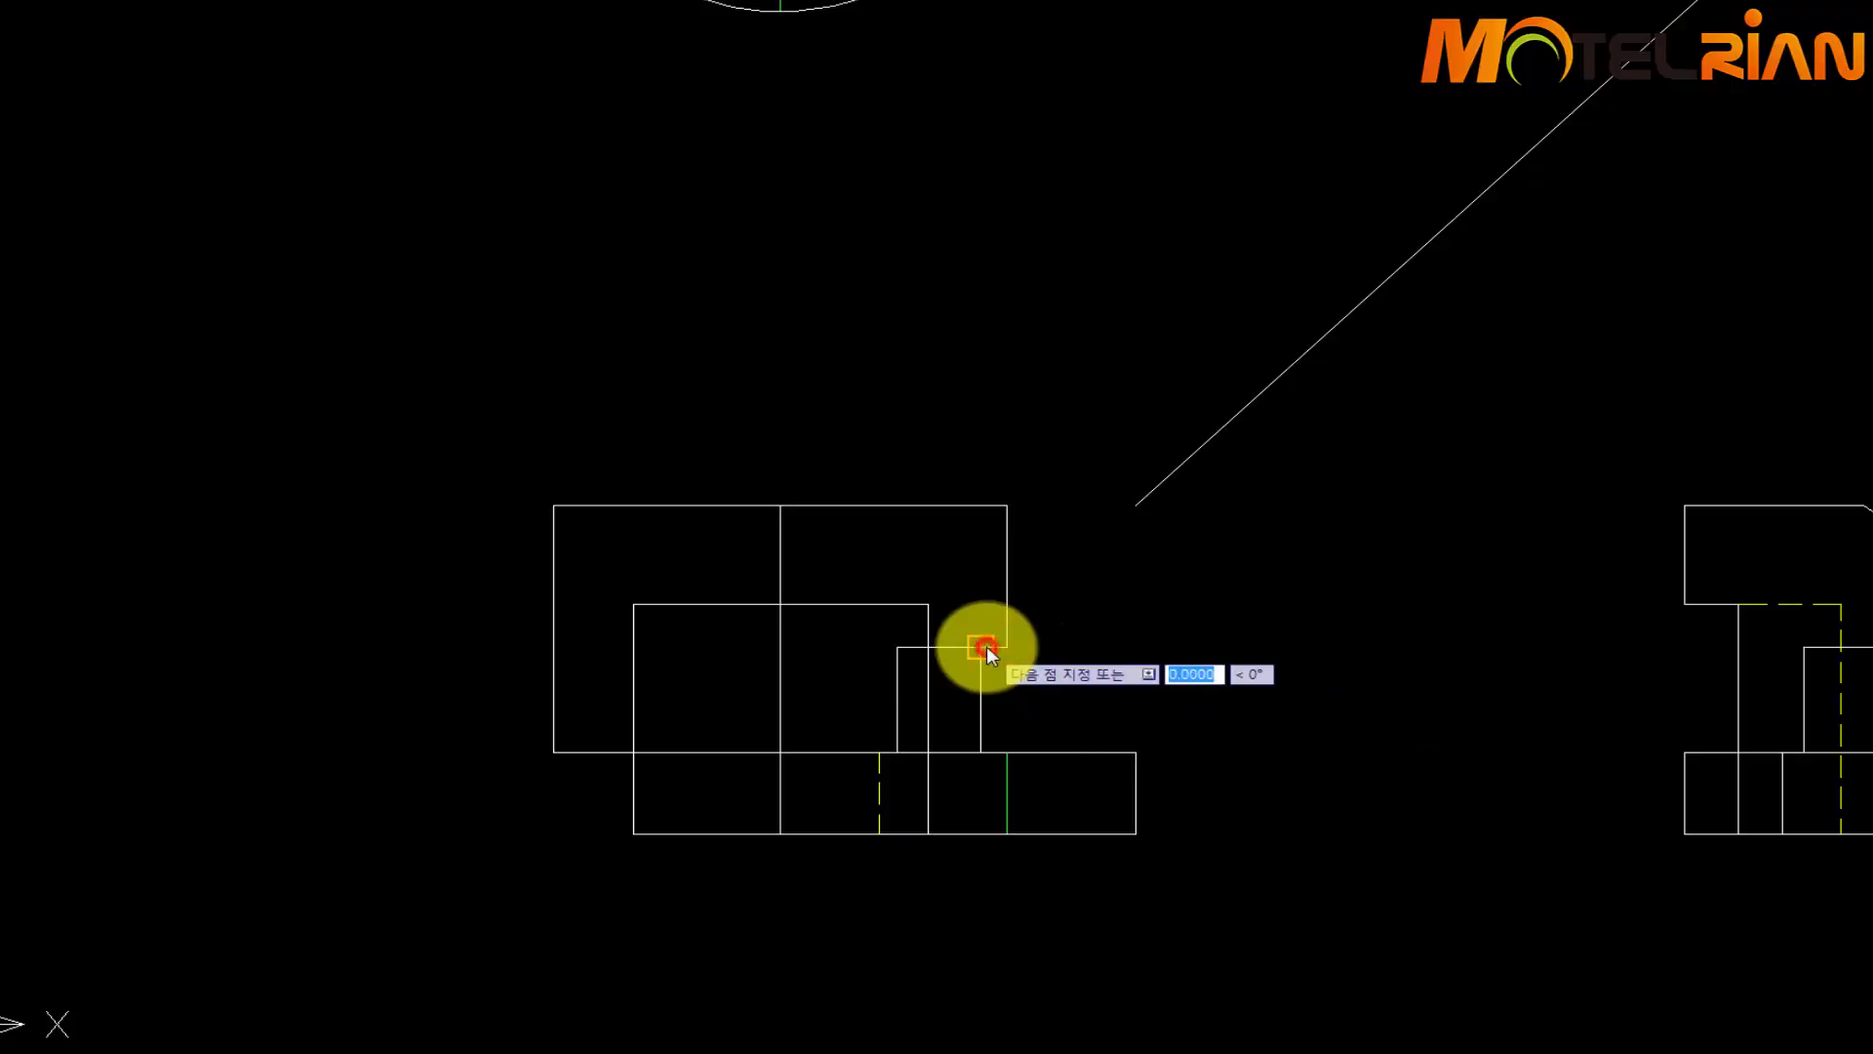
key(Escape)
Put the middle tier's inner vertical and the horizontal line joining it to the outer vertical on the hidden layer
click(917, 636)
click(870, 682)
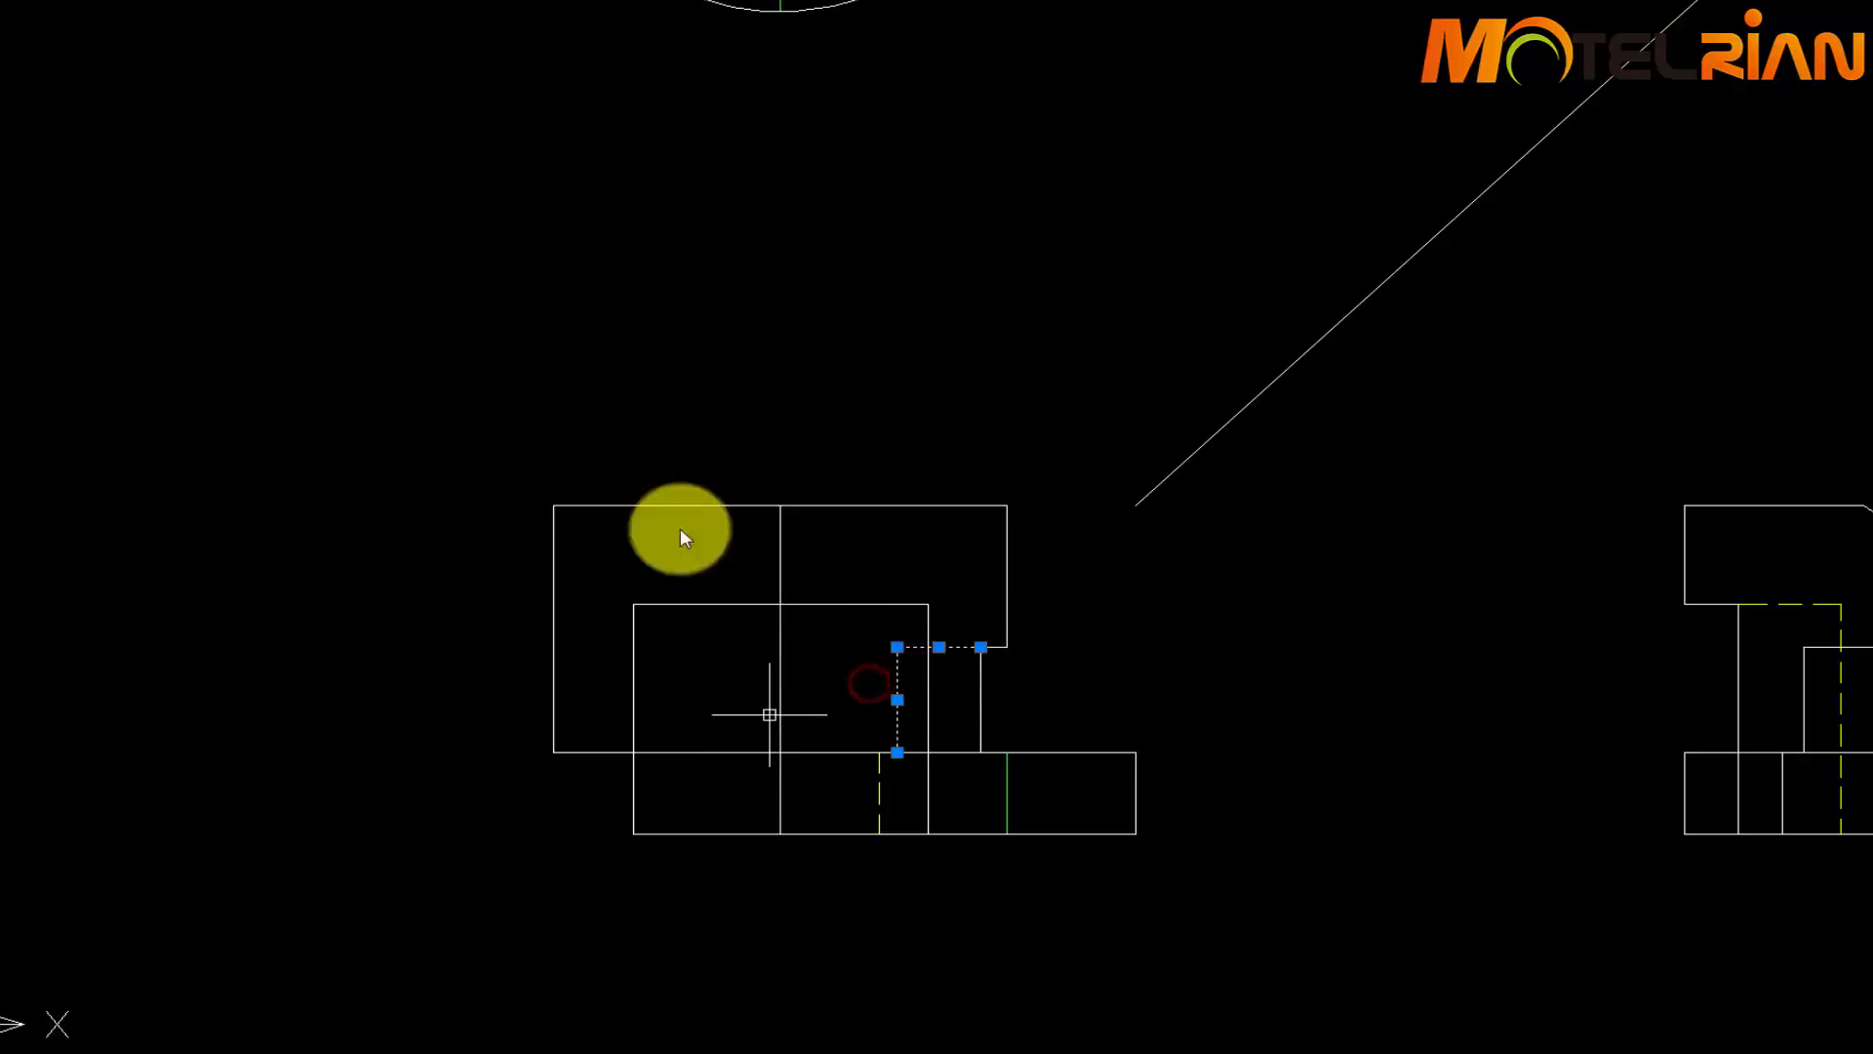
click(304, 1)
click(292, 43)
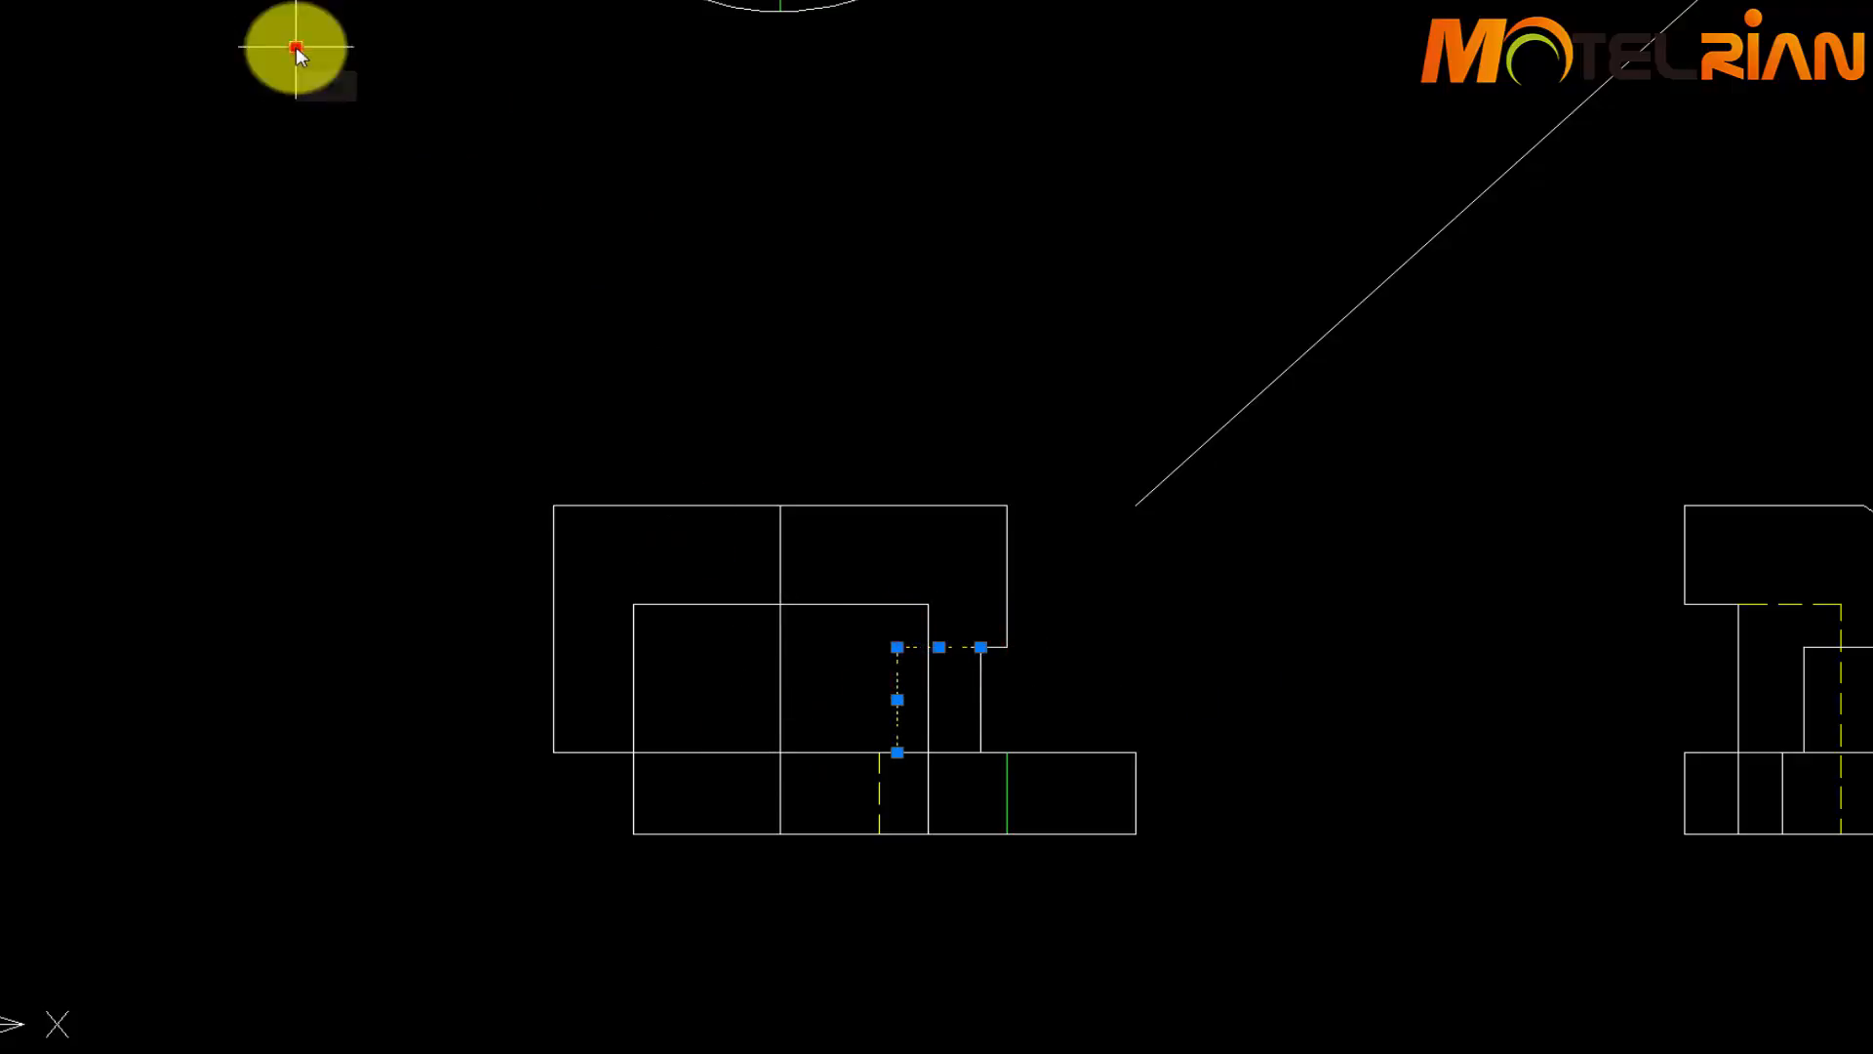
key(Escape)
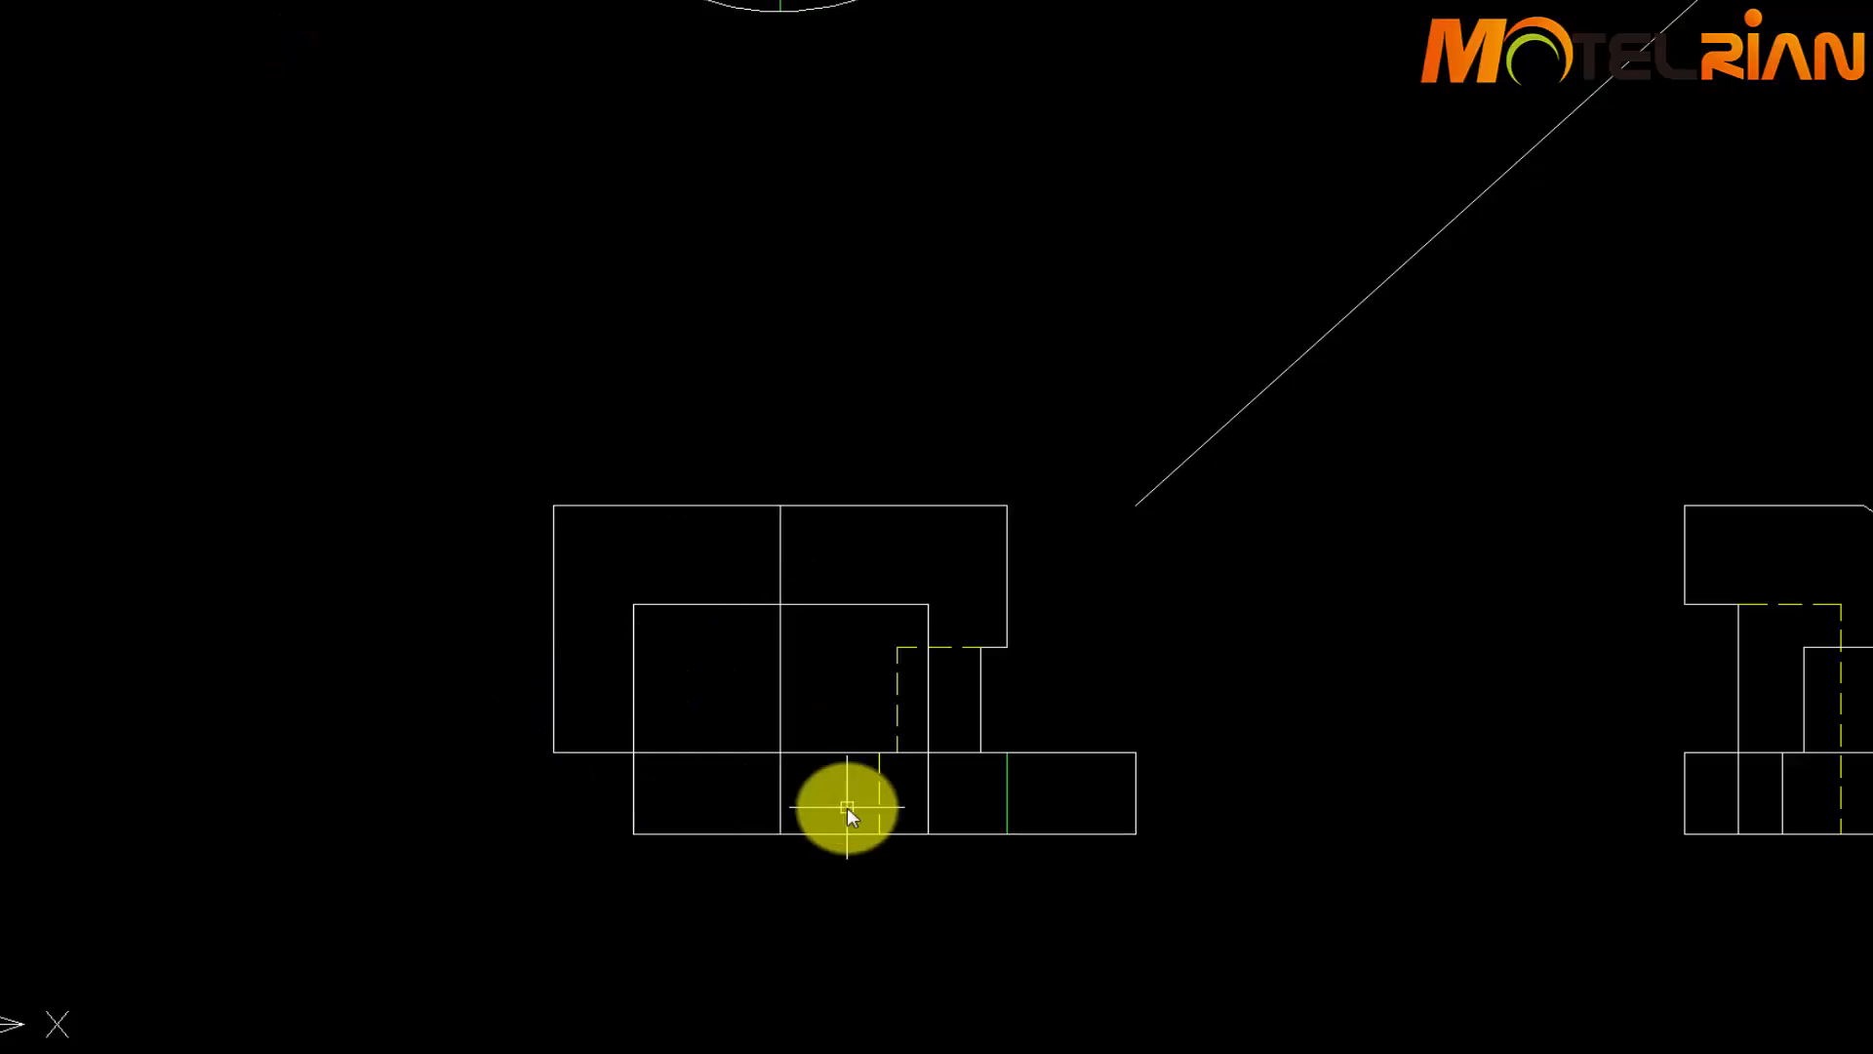
middle_drag(899, 794, 1031, 761)
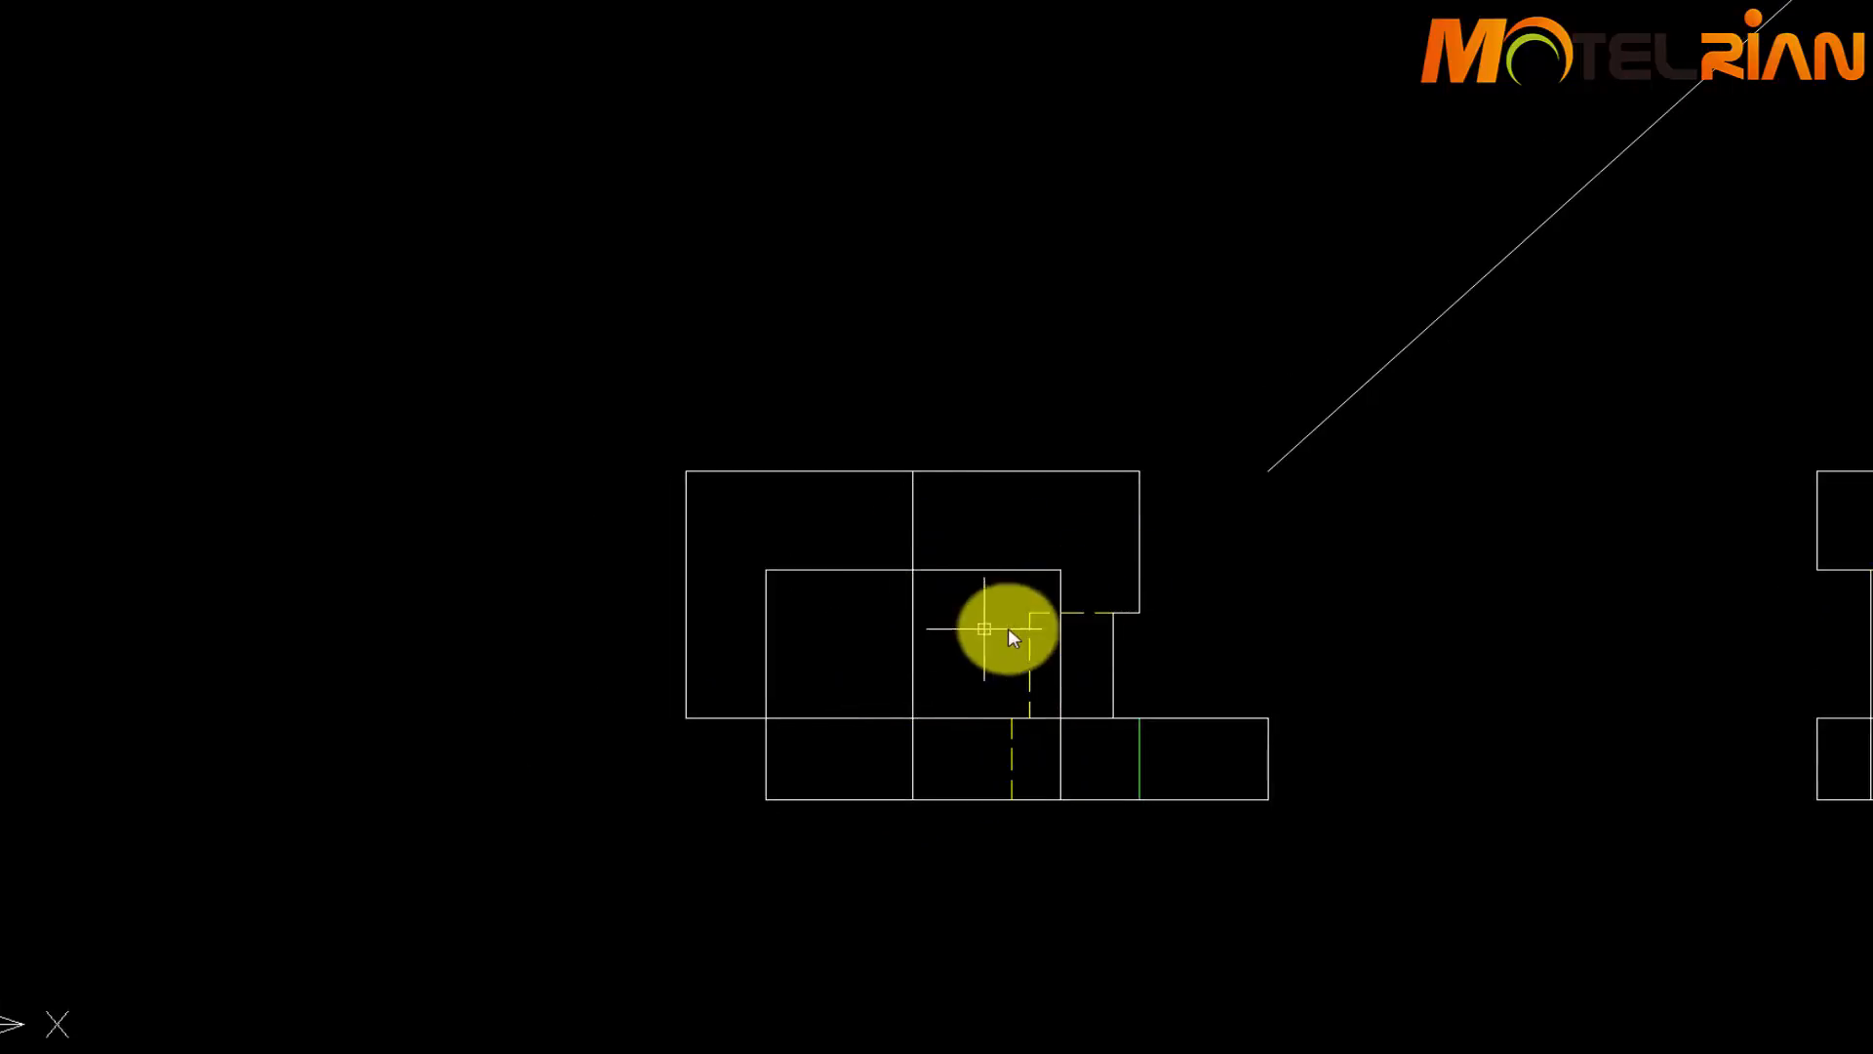
scroll(1217, 747, down, 2)
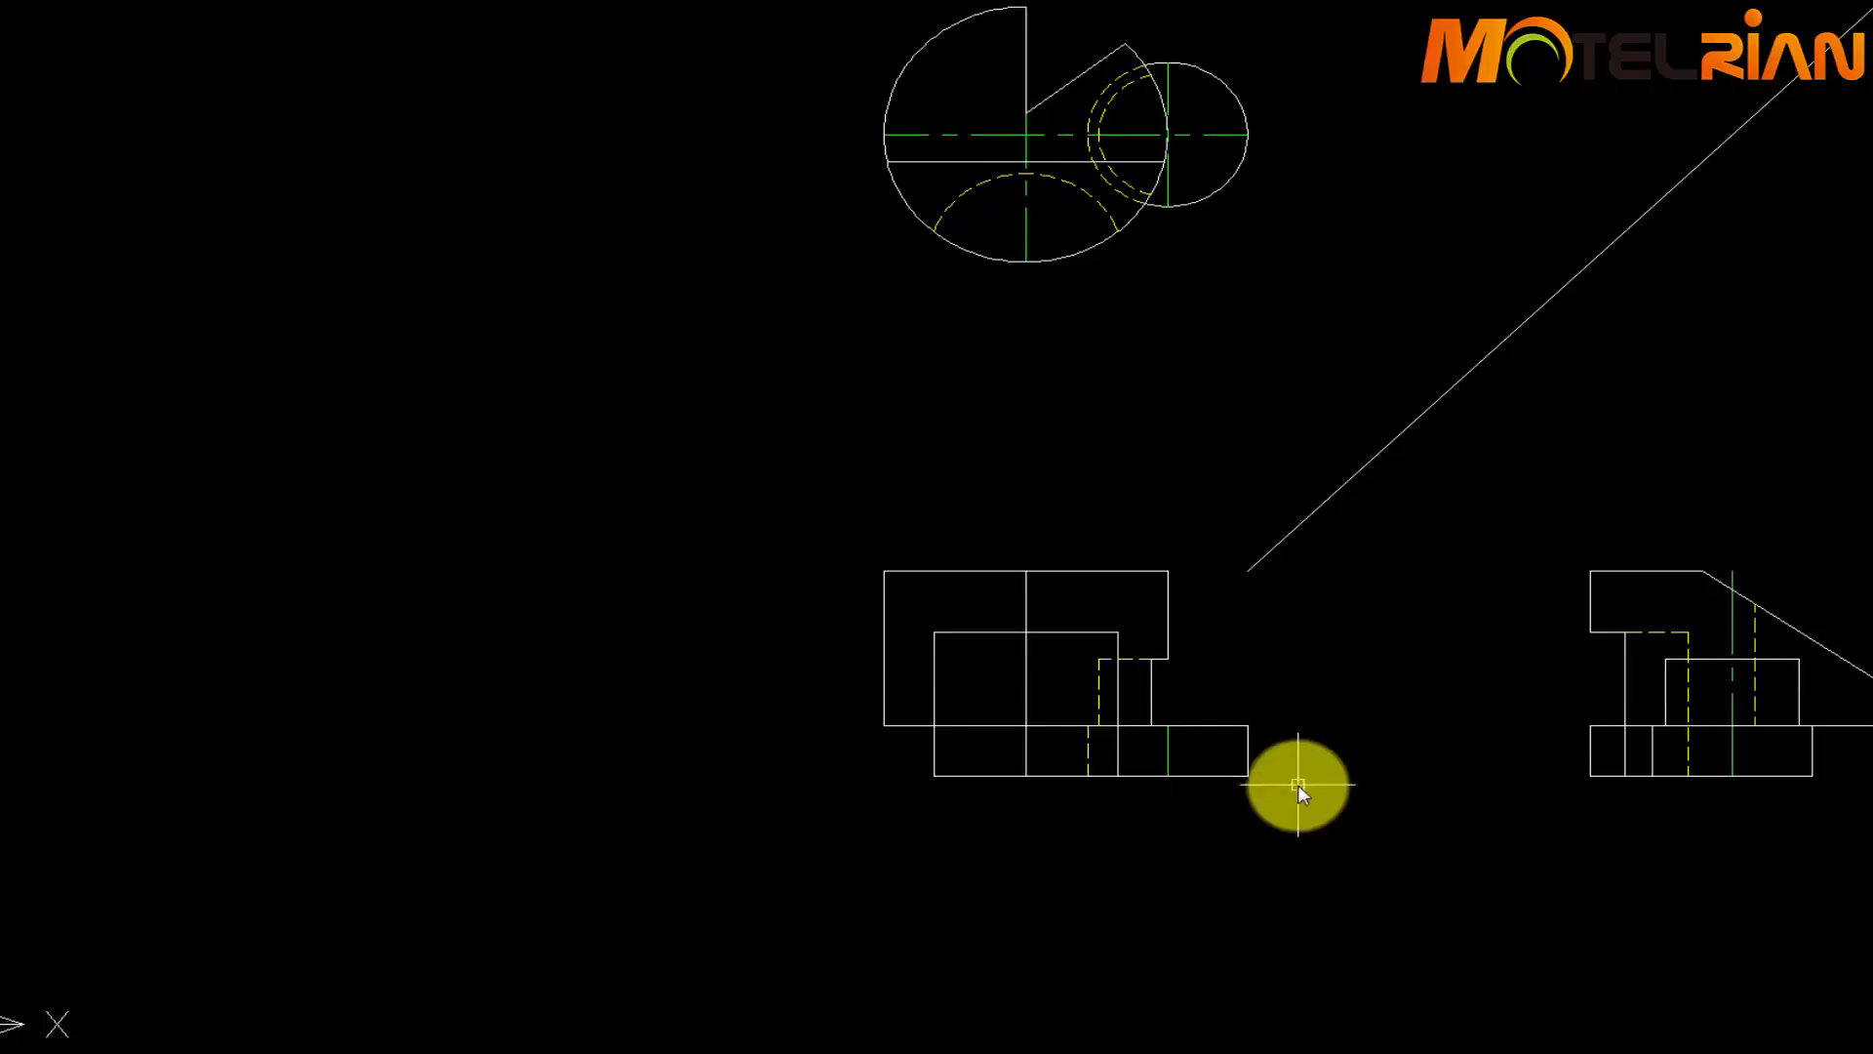
middle_drag(1298, 784, 1137, 781)
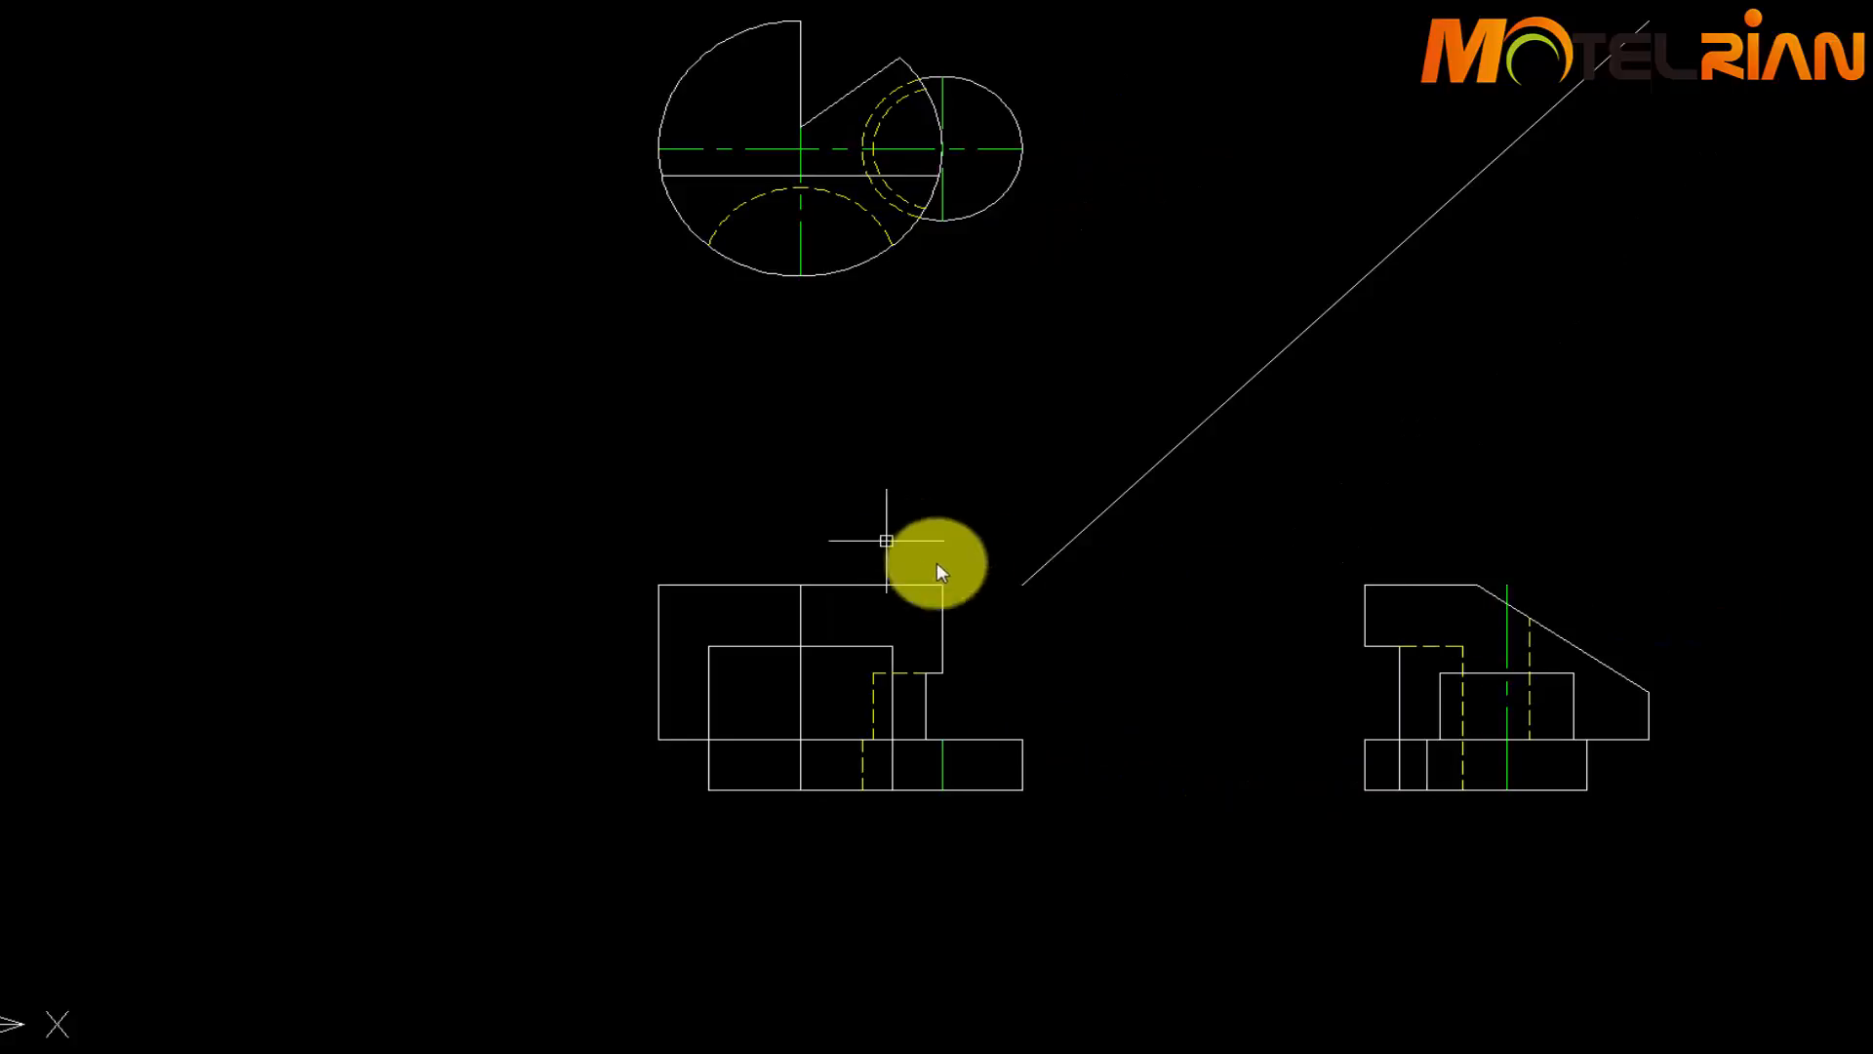
middle_drag(1366, 599, 1034, 613)
text(l)
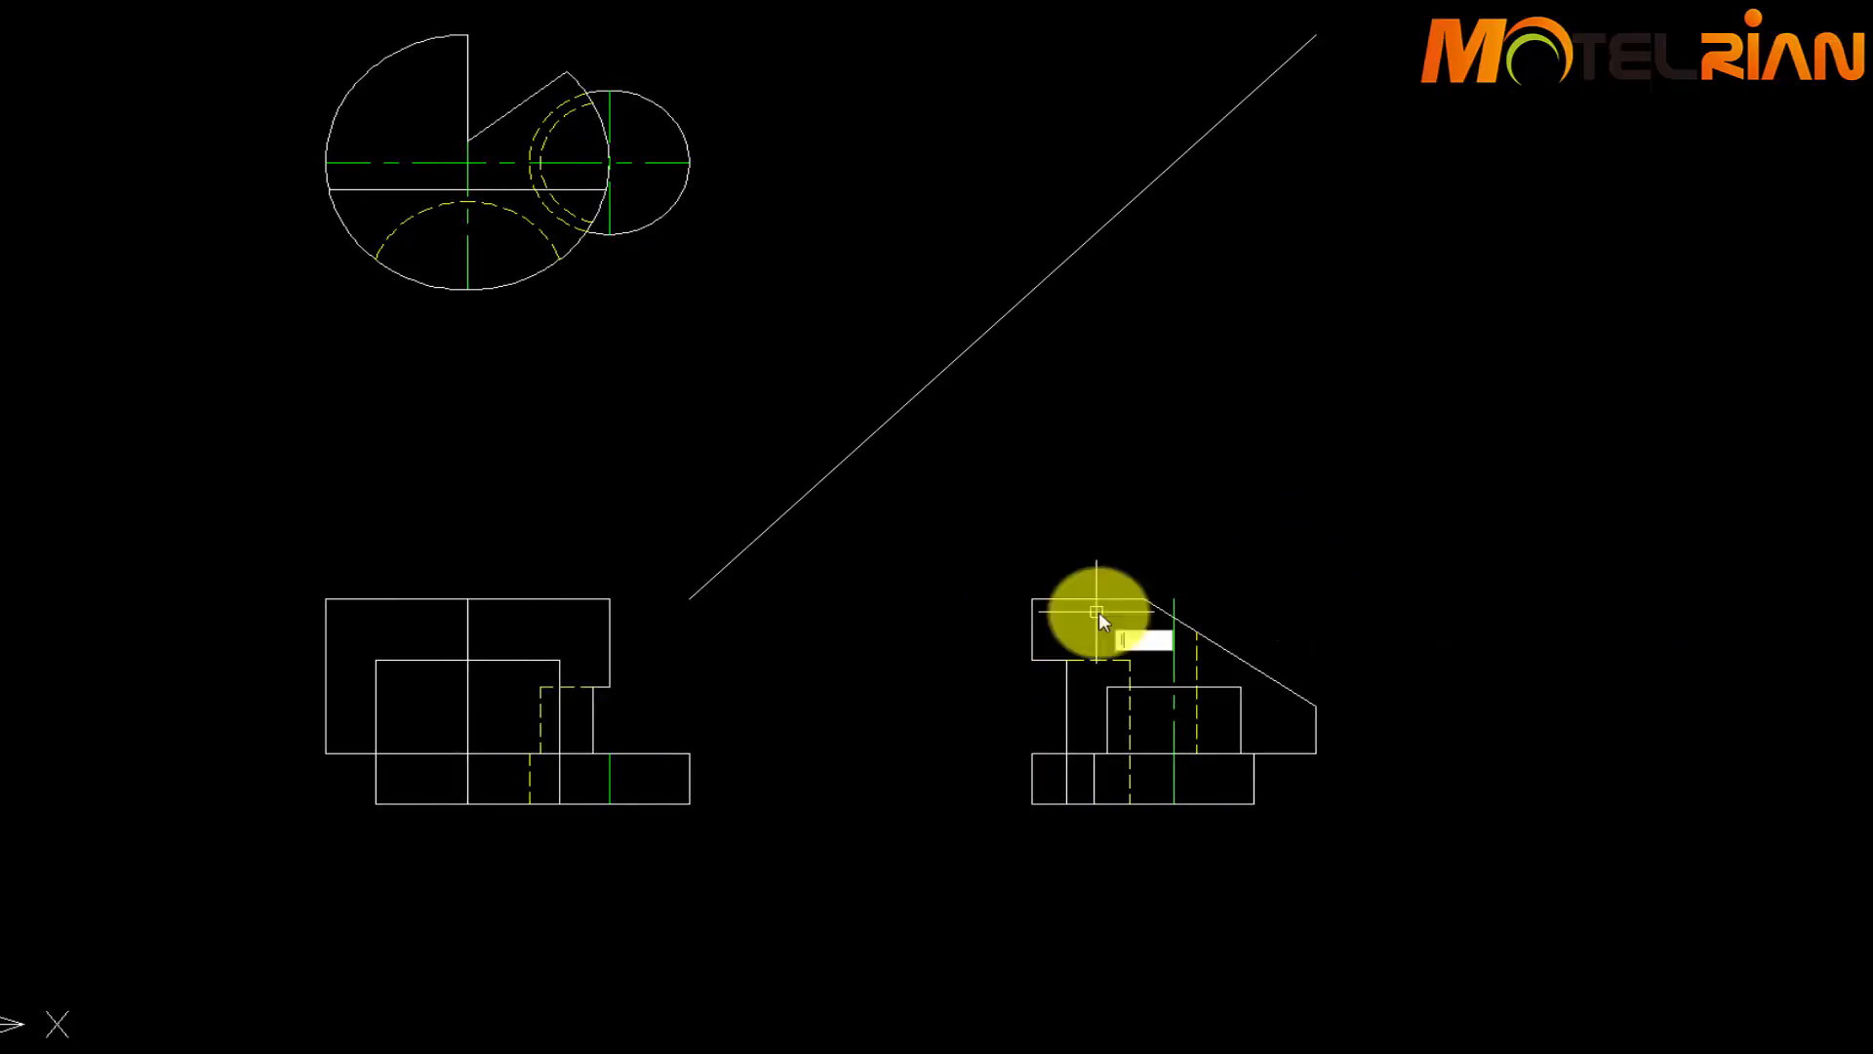
key(Return)
click(1198, 633)
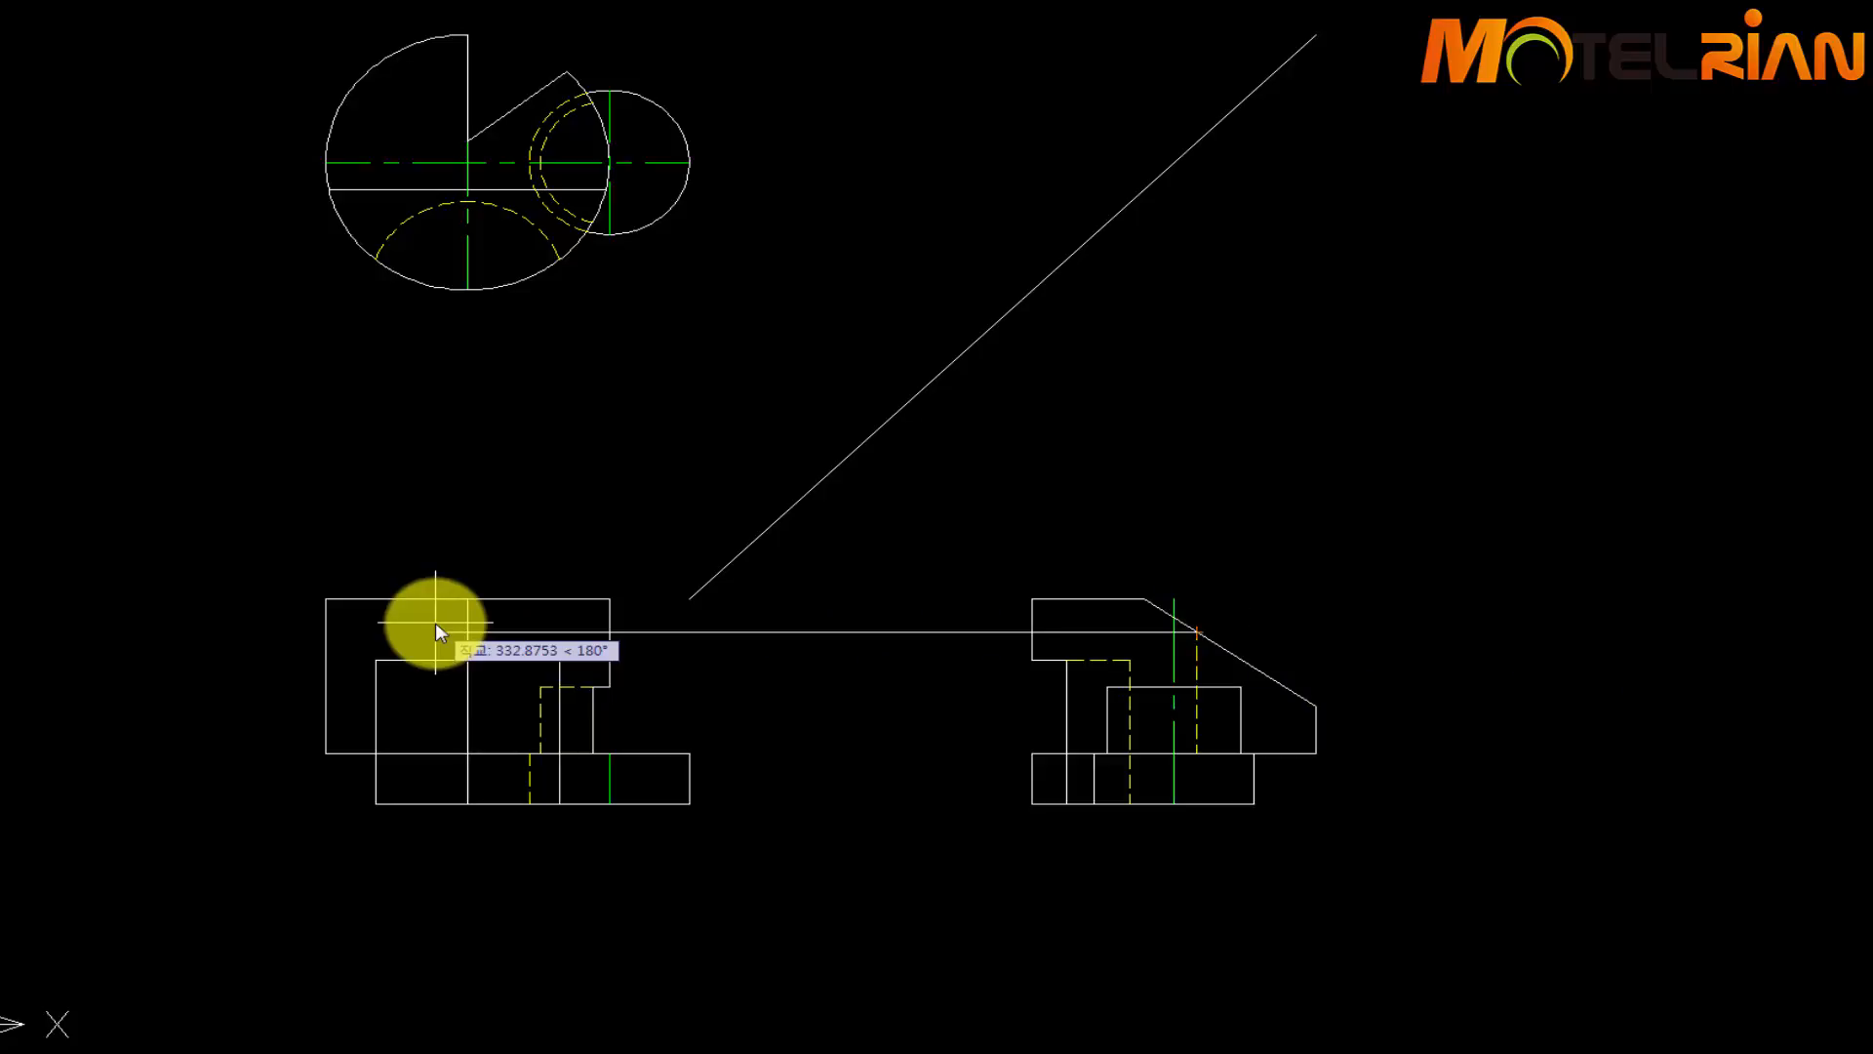
key(Escape)
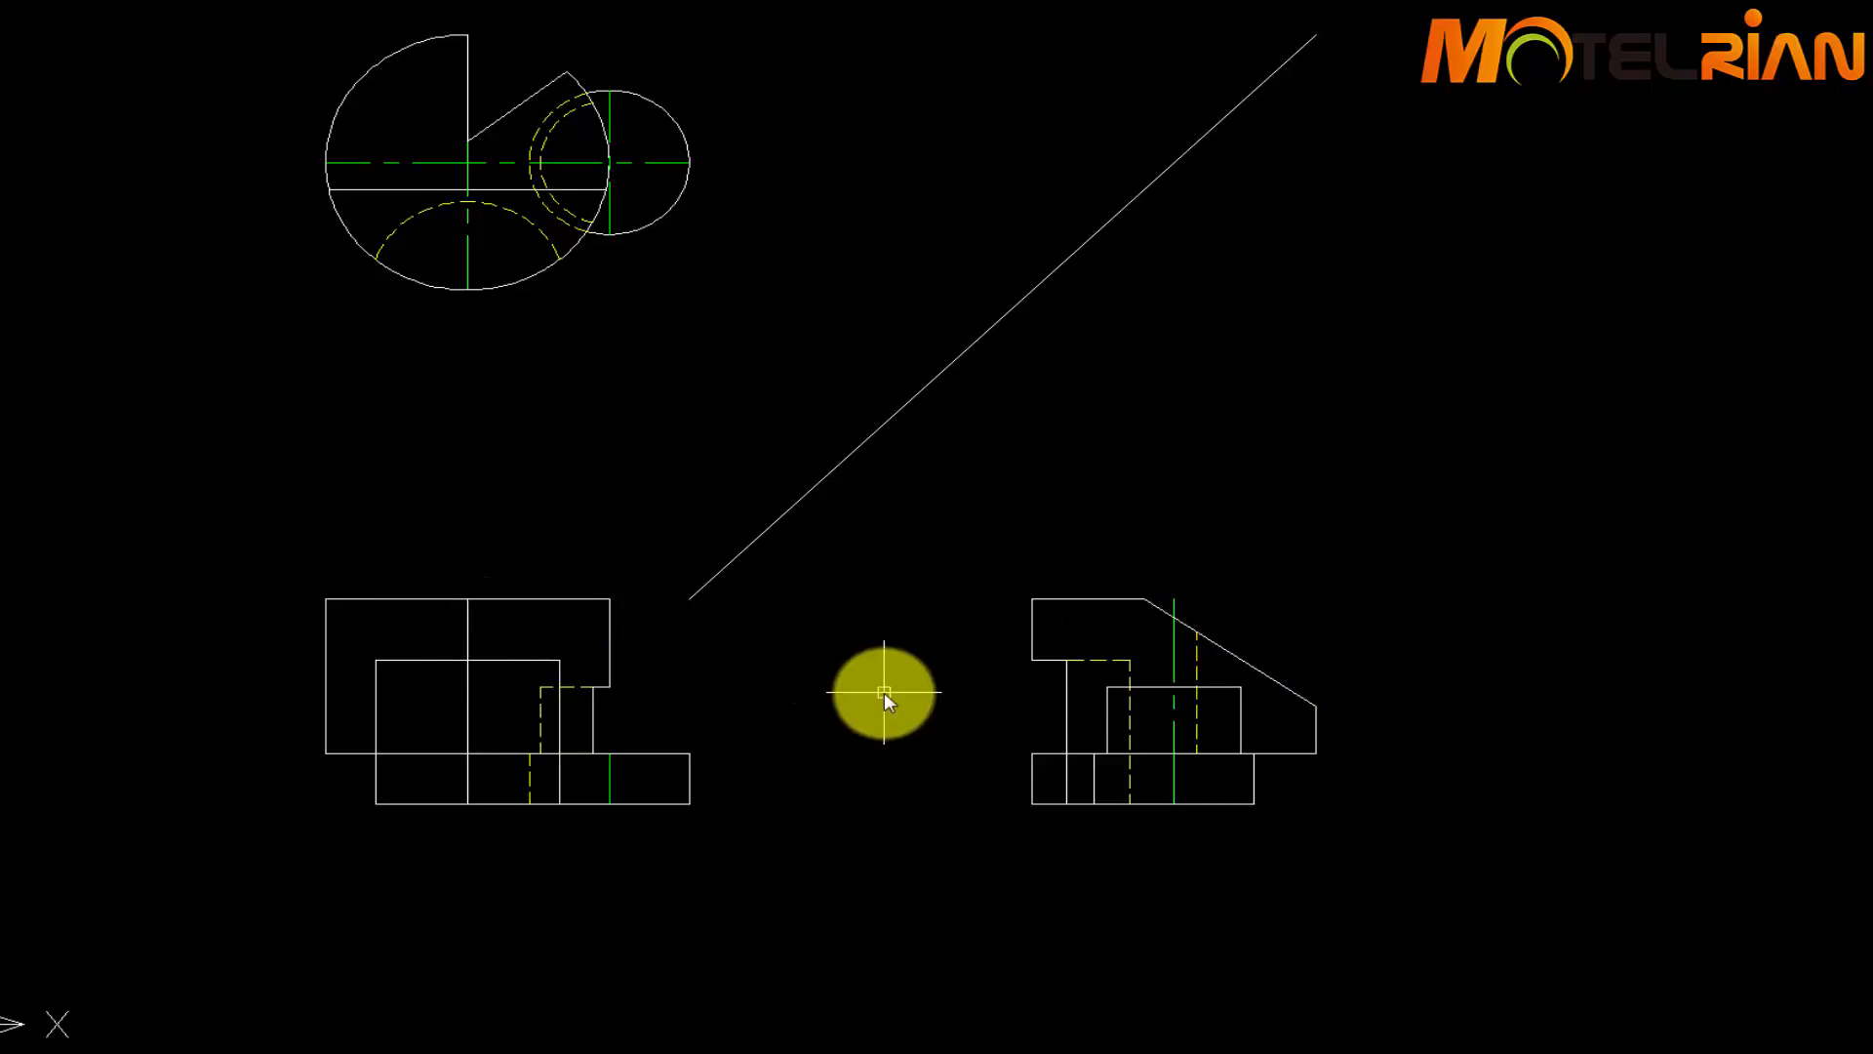
Make the mview layer current and draw a vertical projection line from the large circle's left quadrant down past the front view
mouse_move(884, 693)
middle_down()
mouse_move(1157, 691)
mouse_move(1156, 722)
middle_up()
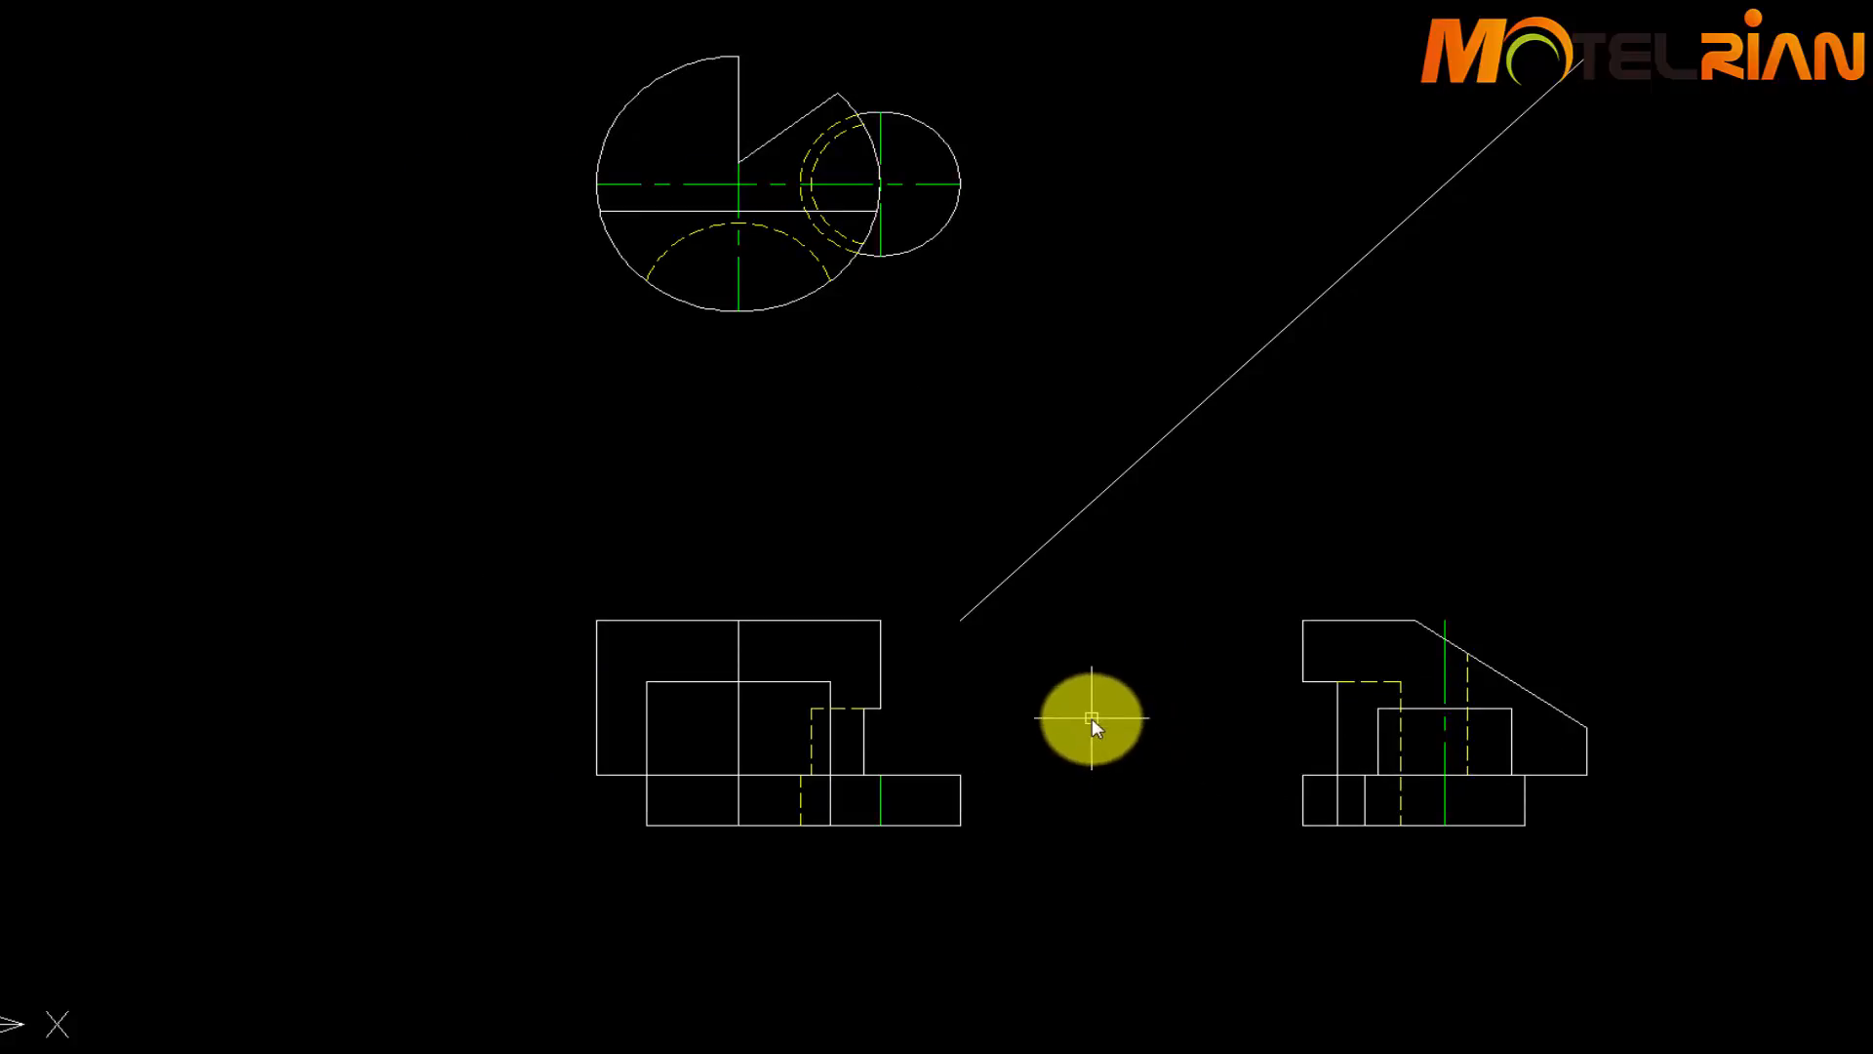
scroll(1091, 718, down, 3)
scroll(1083, 472, up, 2)
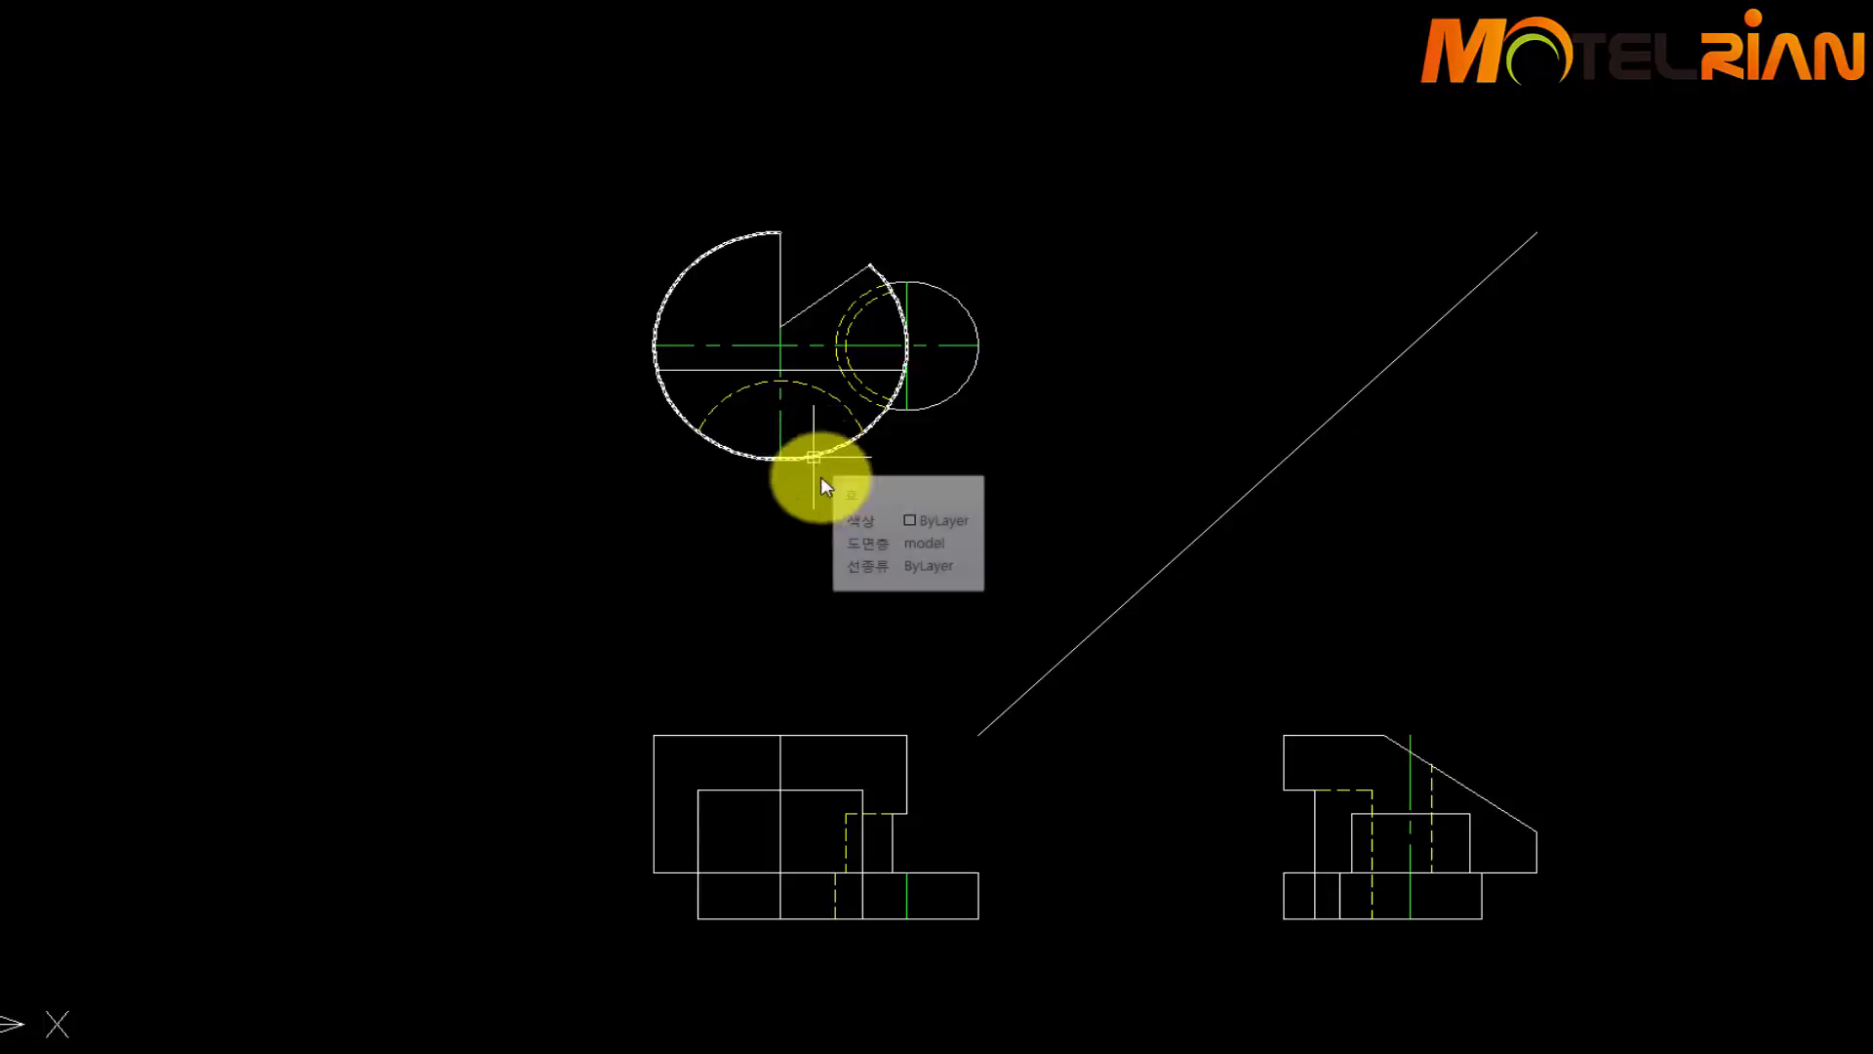
click(323, 3)
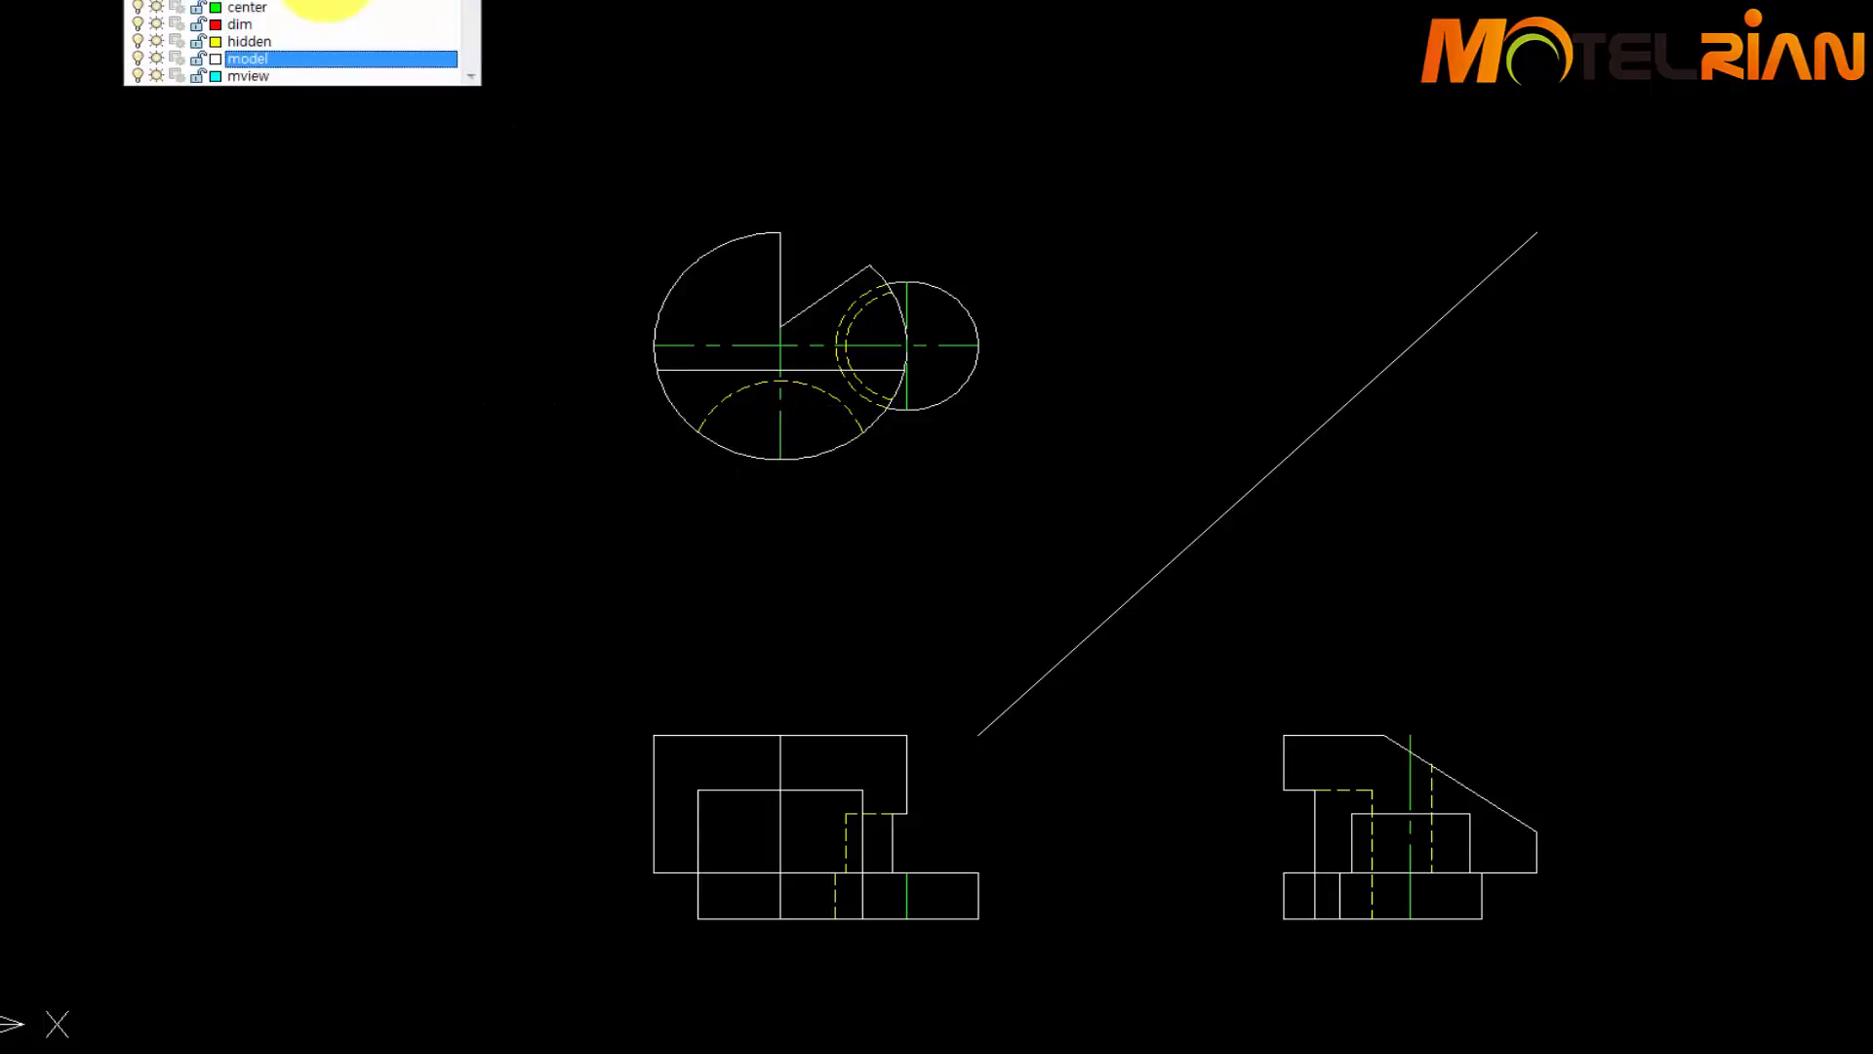
click(273, 79)
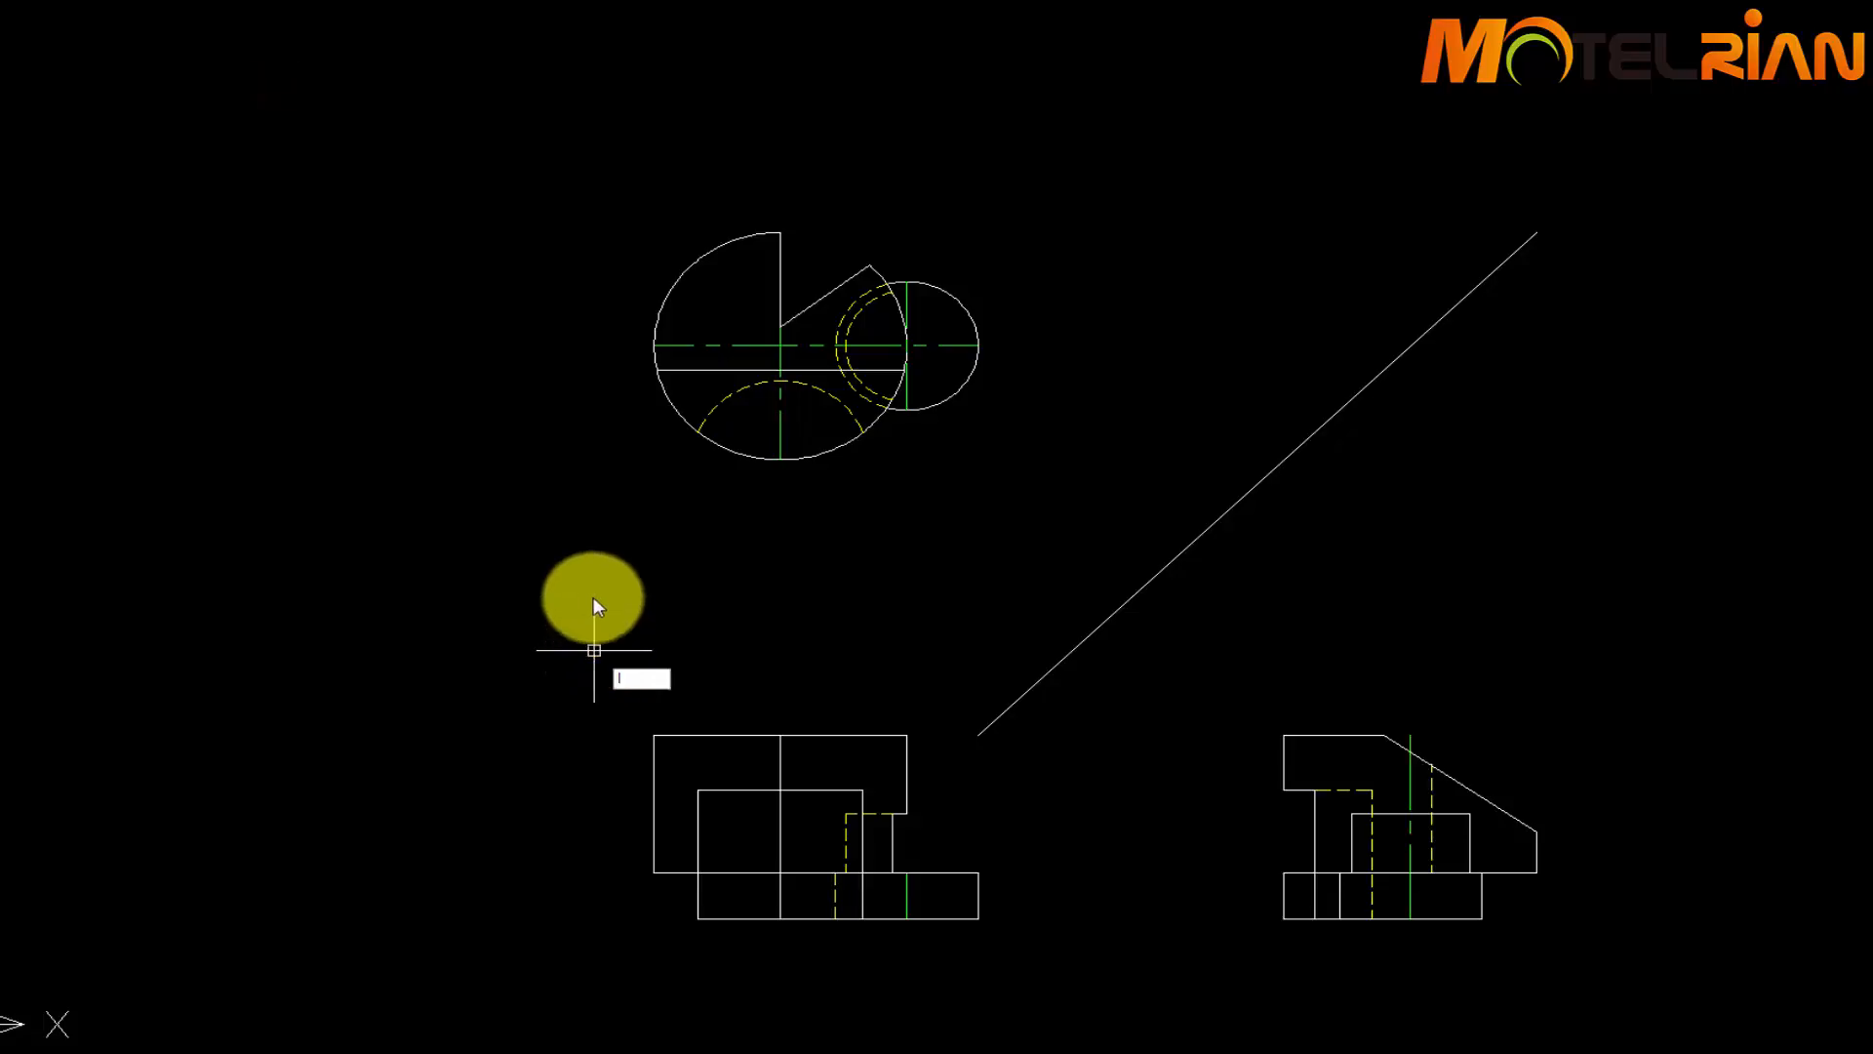
key(Return)
click(644, 349)
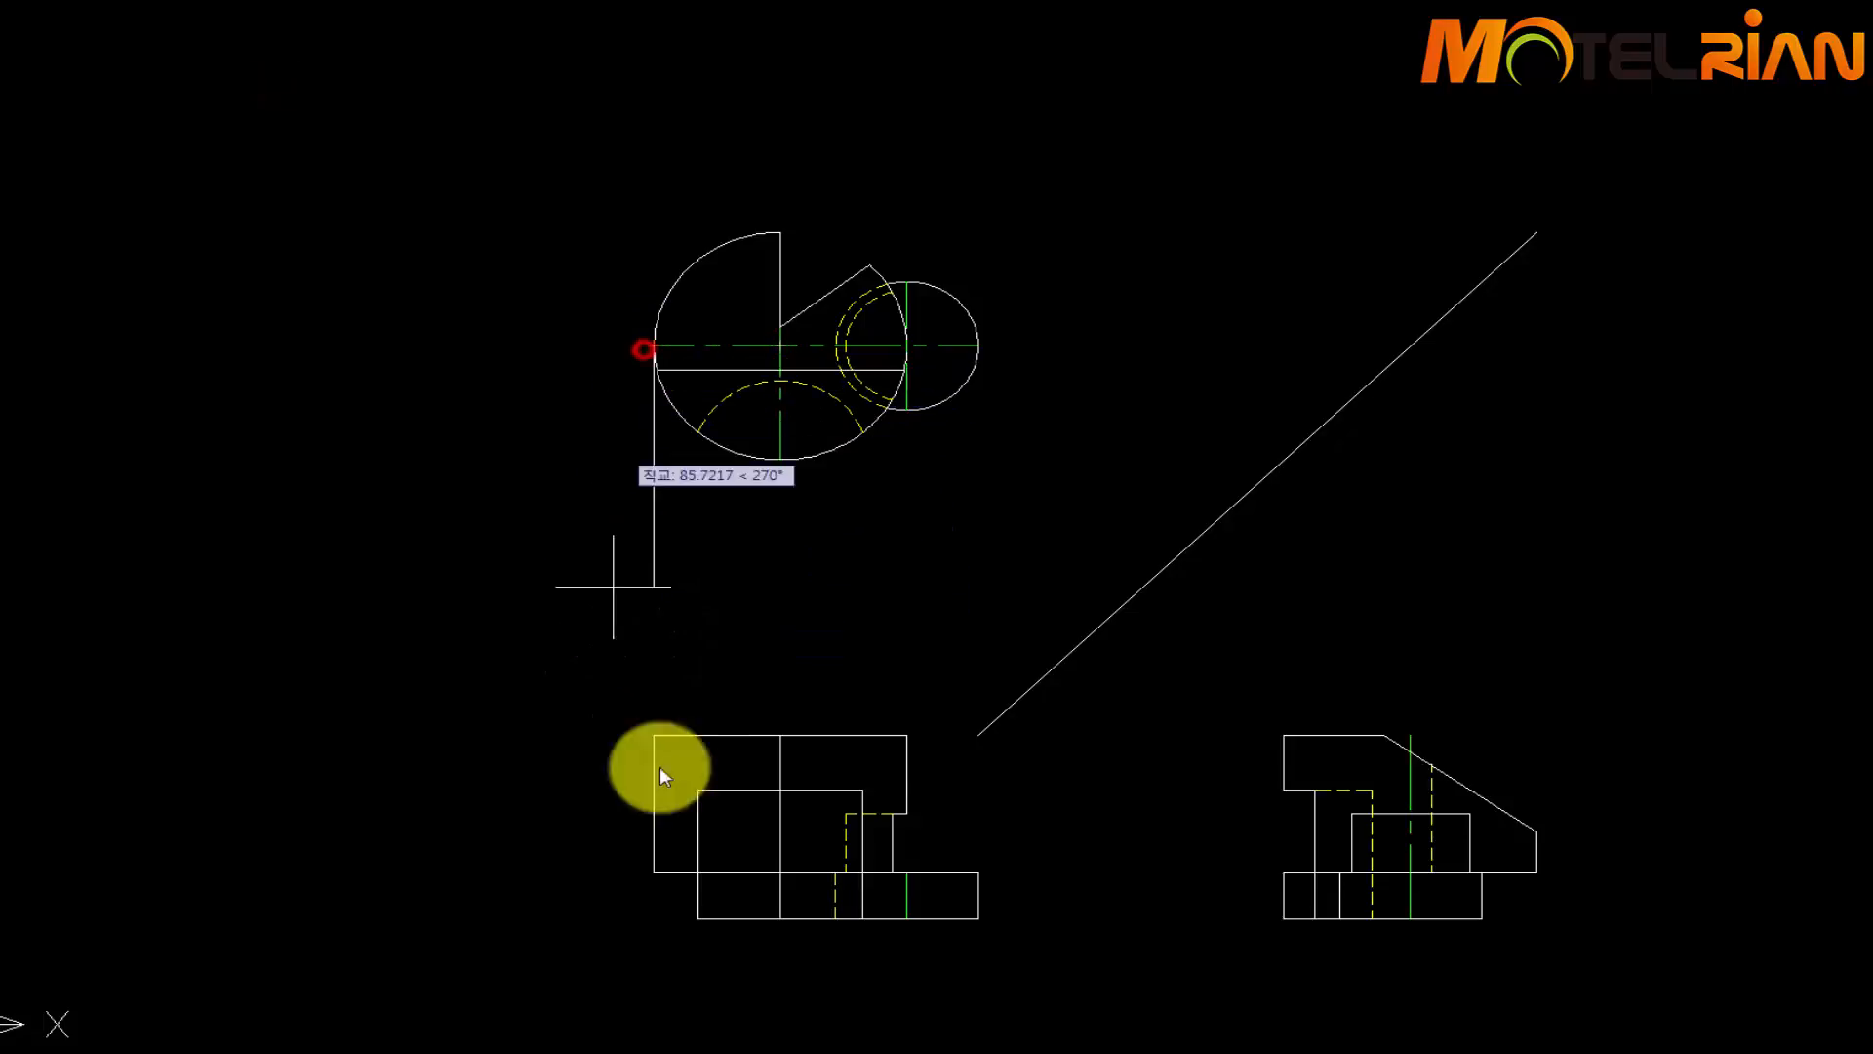
middle_drag(670, 861, 717, 615)
click(687, 898)
key(Return)
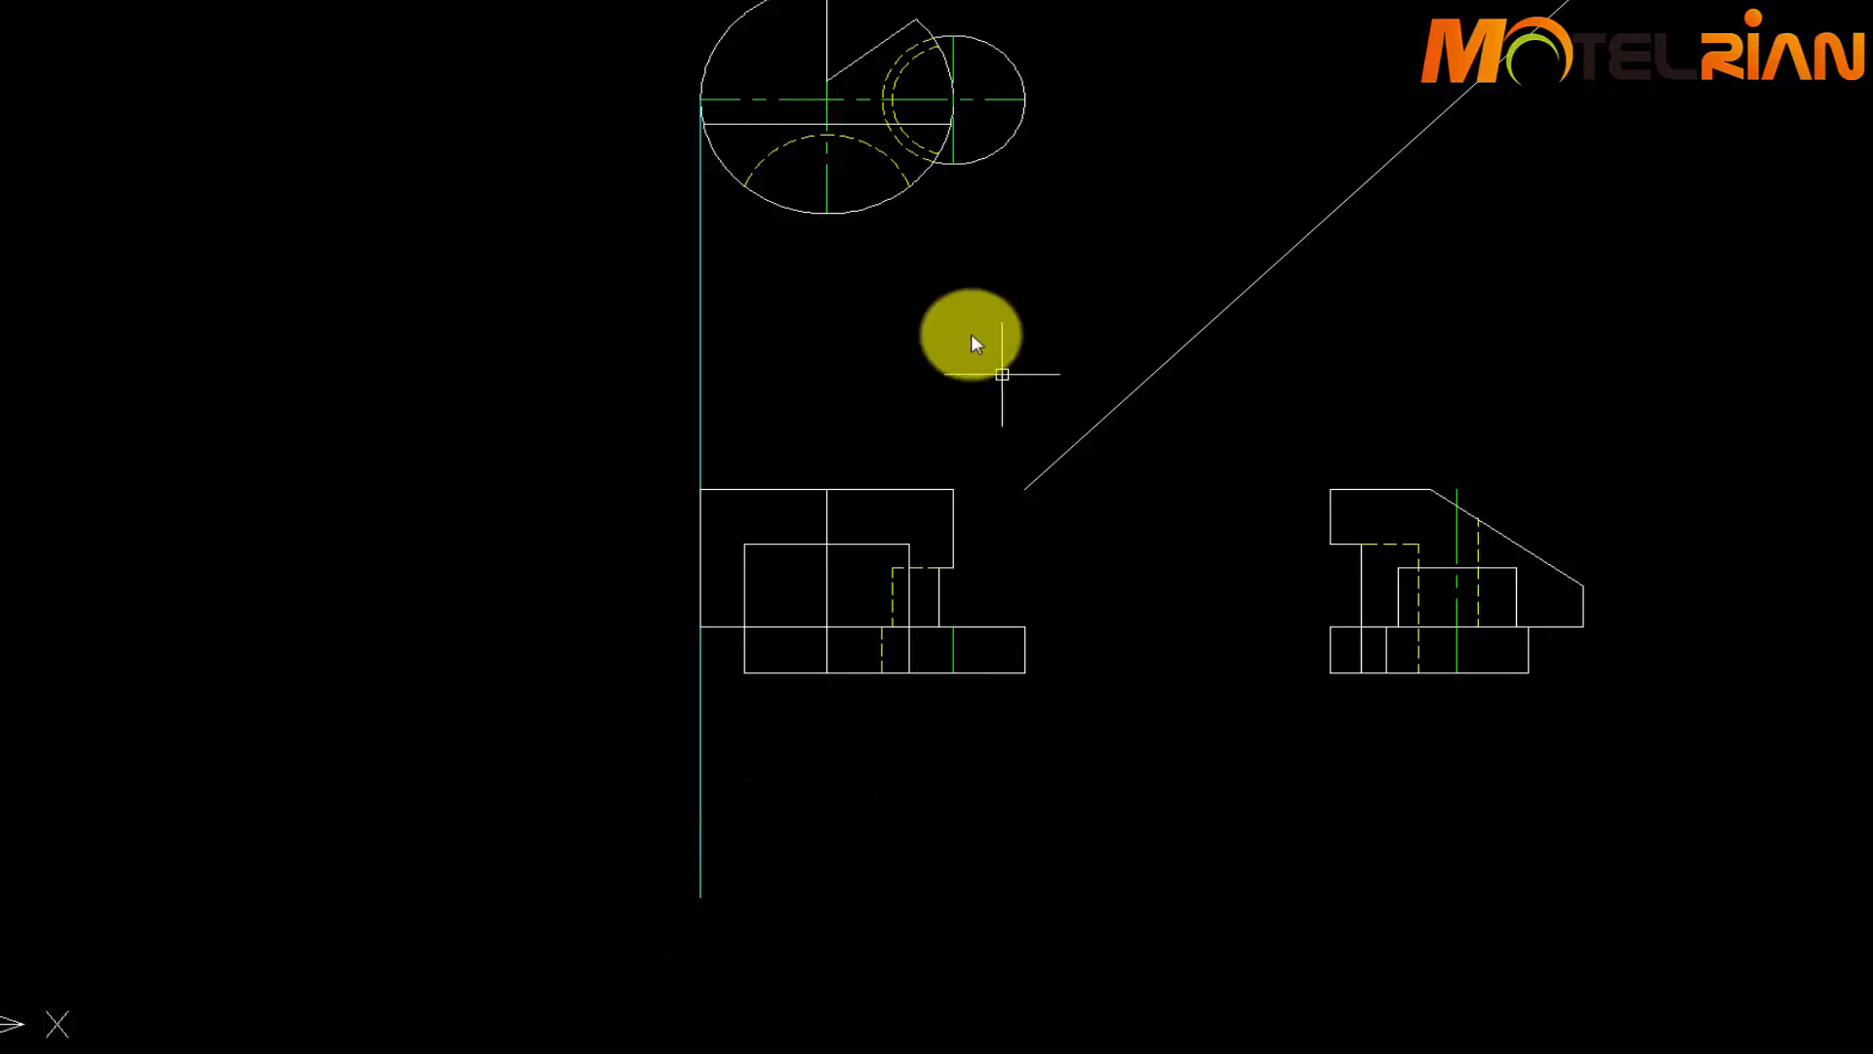
Draw vertical projection lines from the large circle's right quadrant and its lowest point down past the front view
middle_drag(975, 344, 974, 445)
key(Return)
click(957, 175)
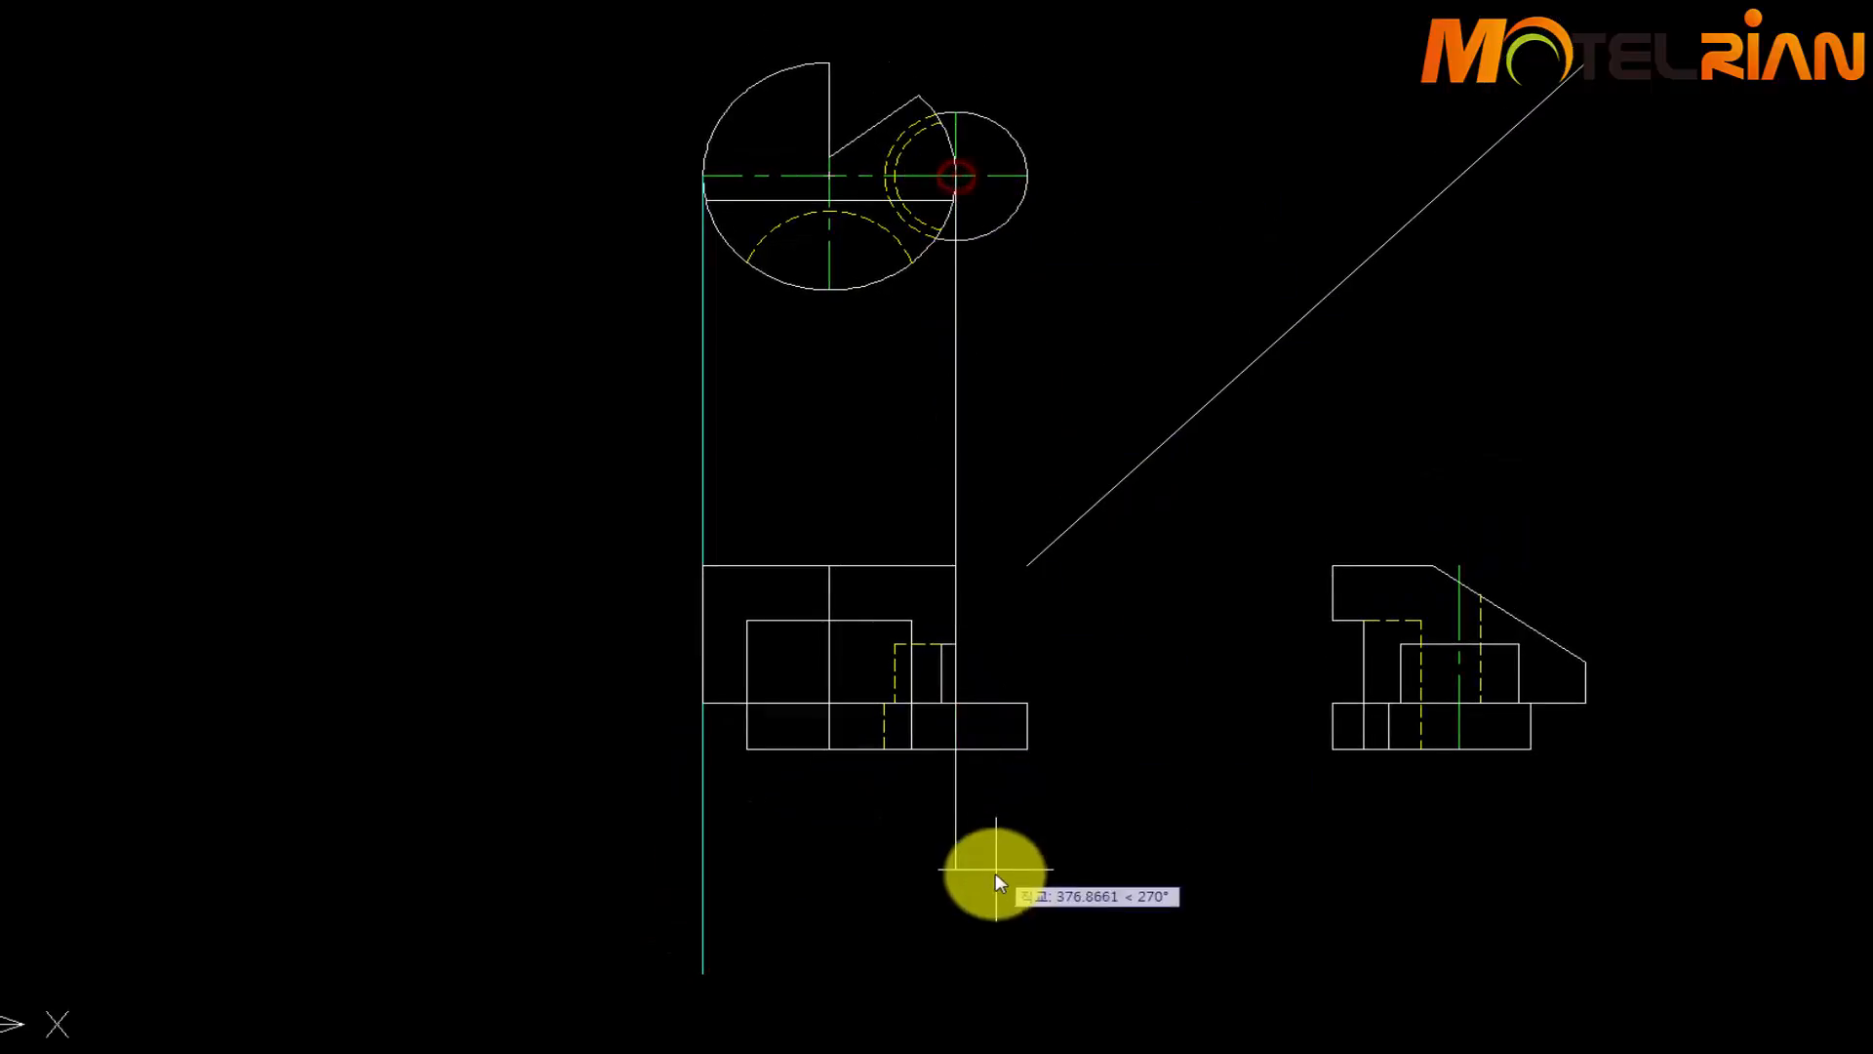
click(991, 966)
key(Return)
key(Return)
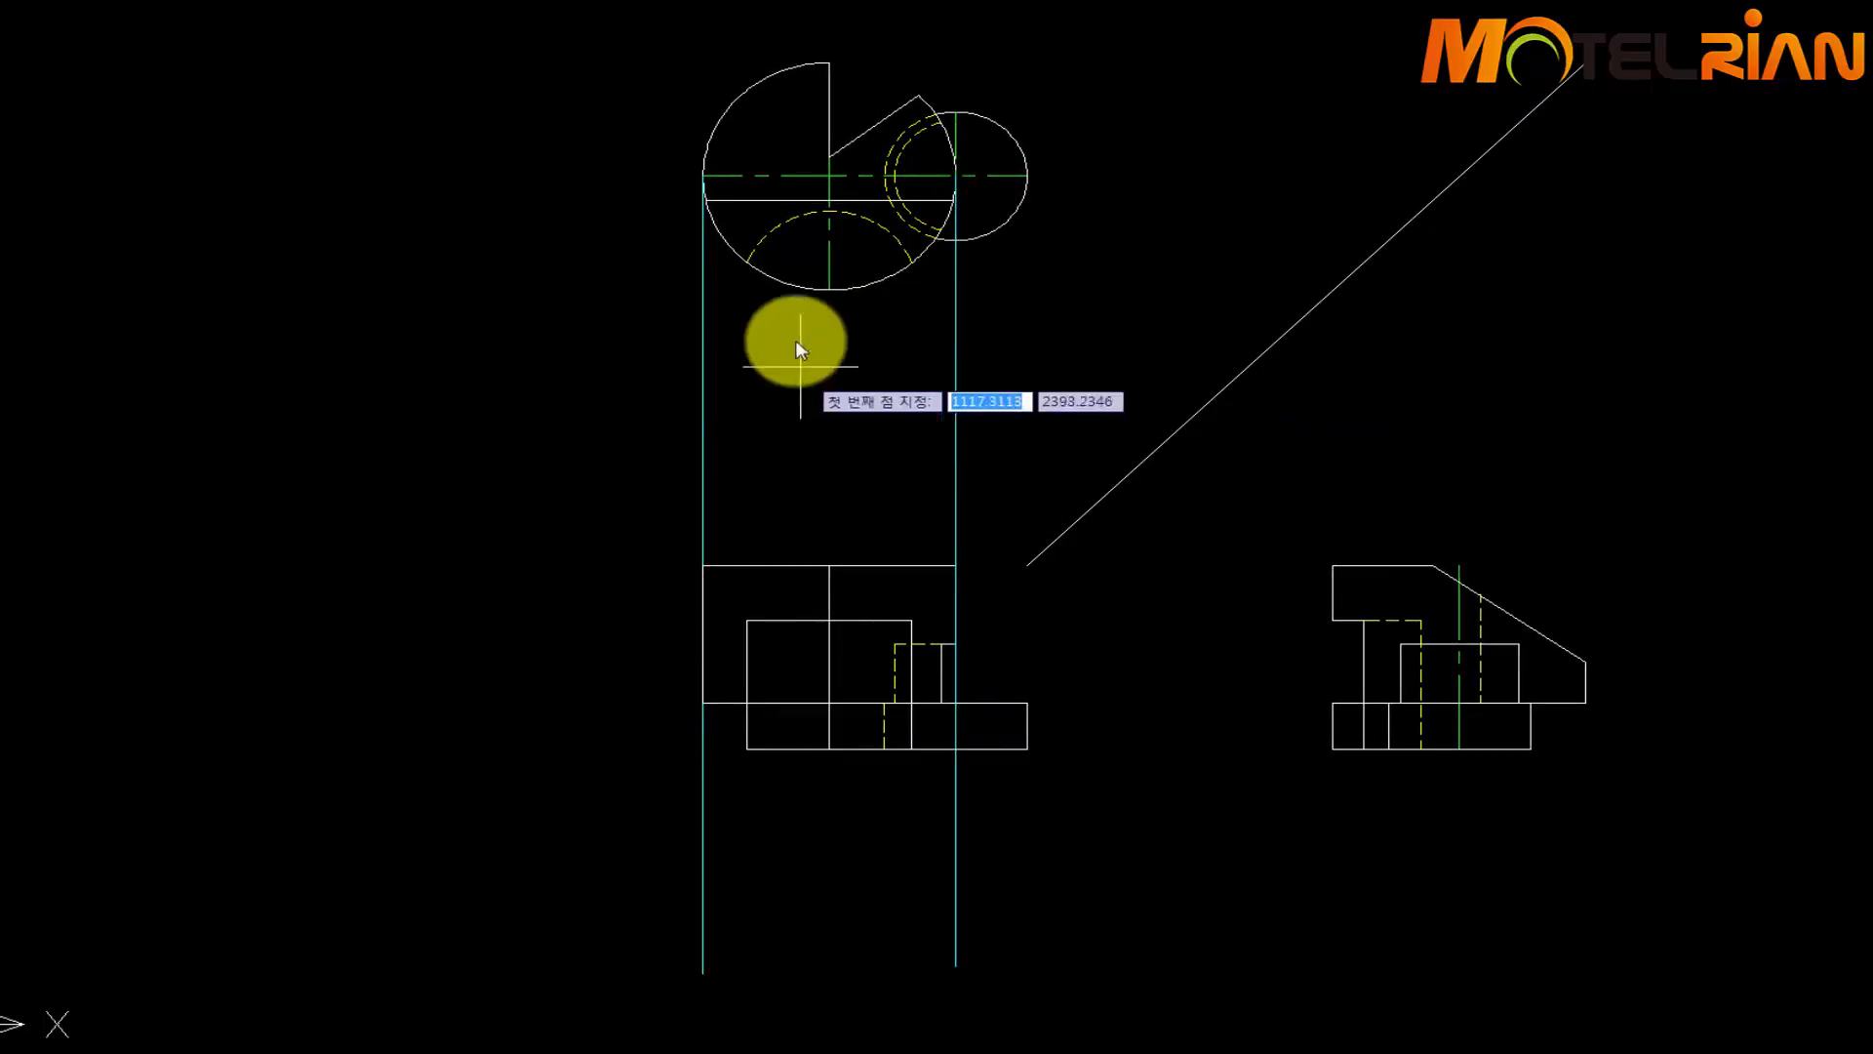
click(829, 288)
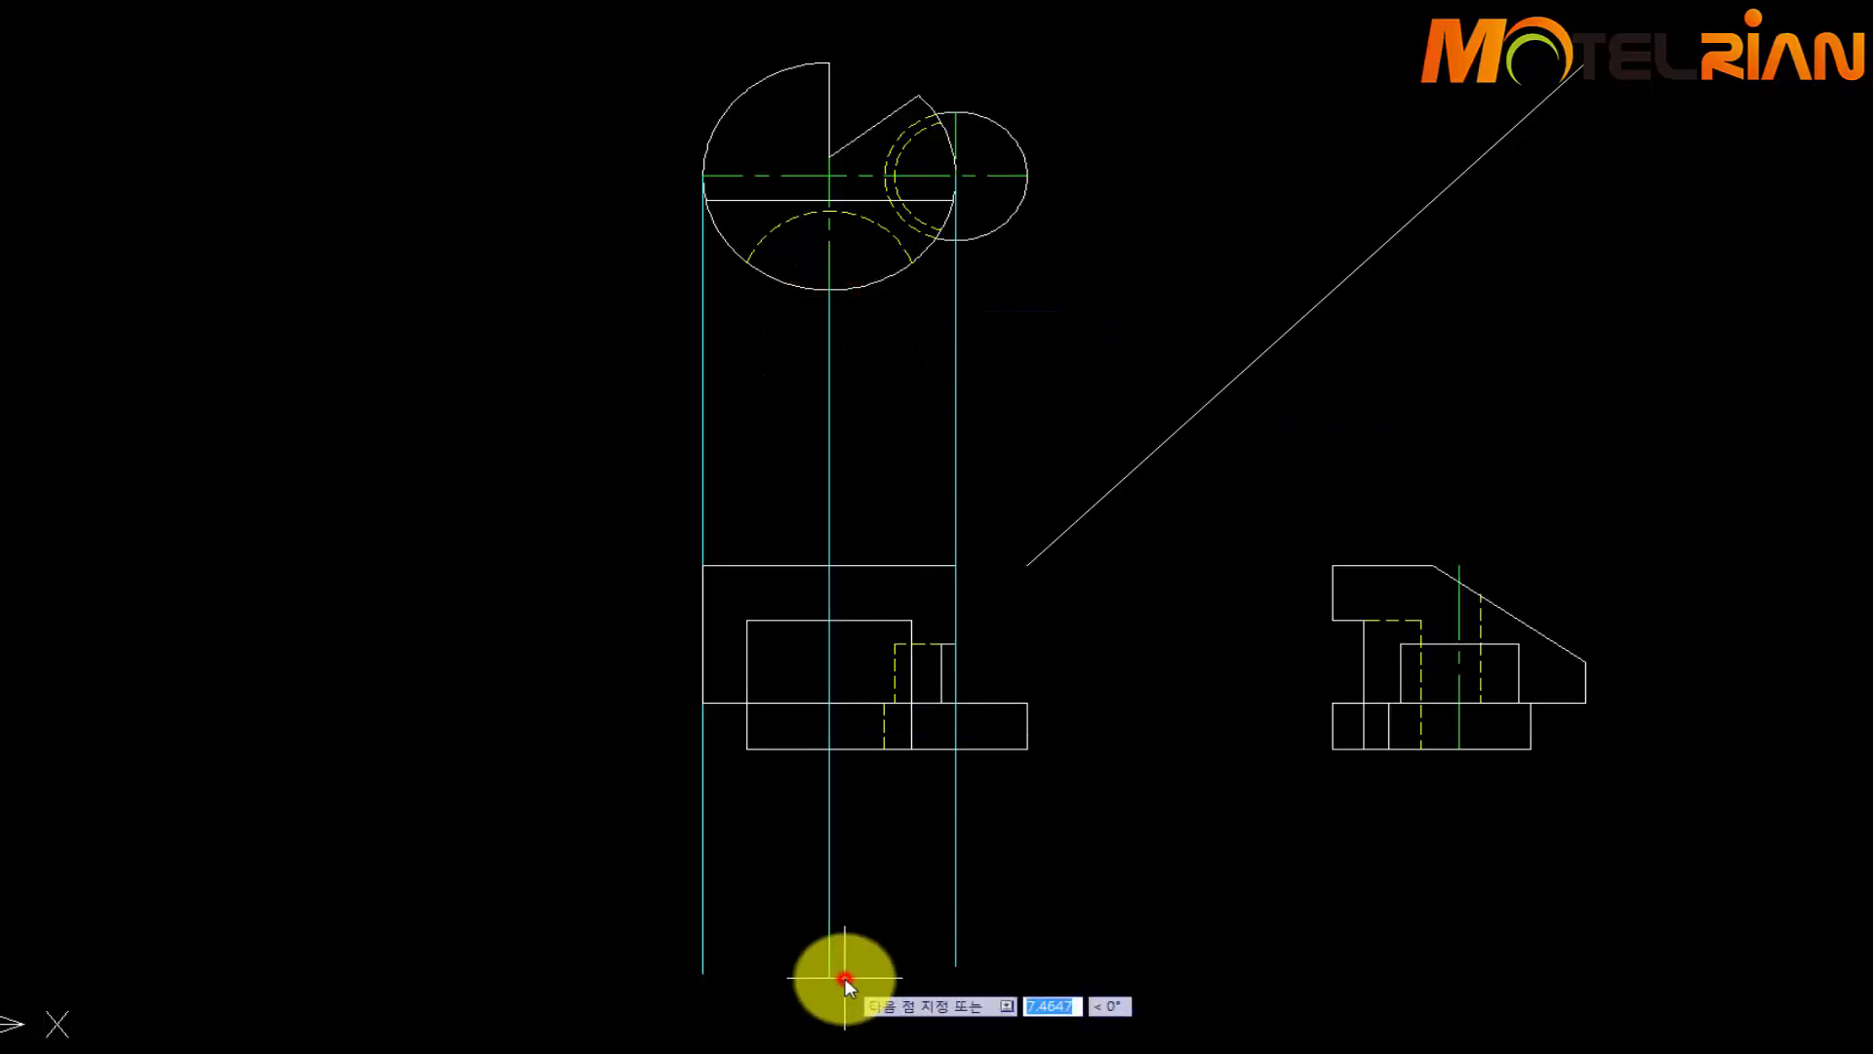
click(845, 977)
key(Return)
Draw horizontal projection lines from the large circle's top and bottom points across and past the diagonal line
middle_drag(1024, 172, 1015, 357)
key(Return)
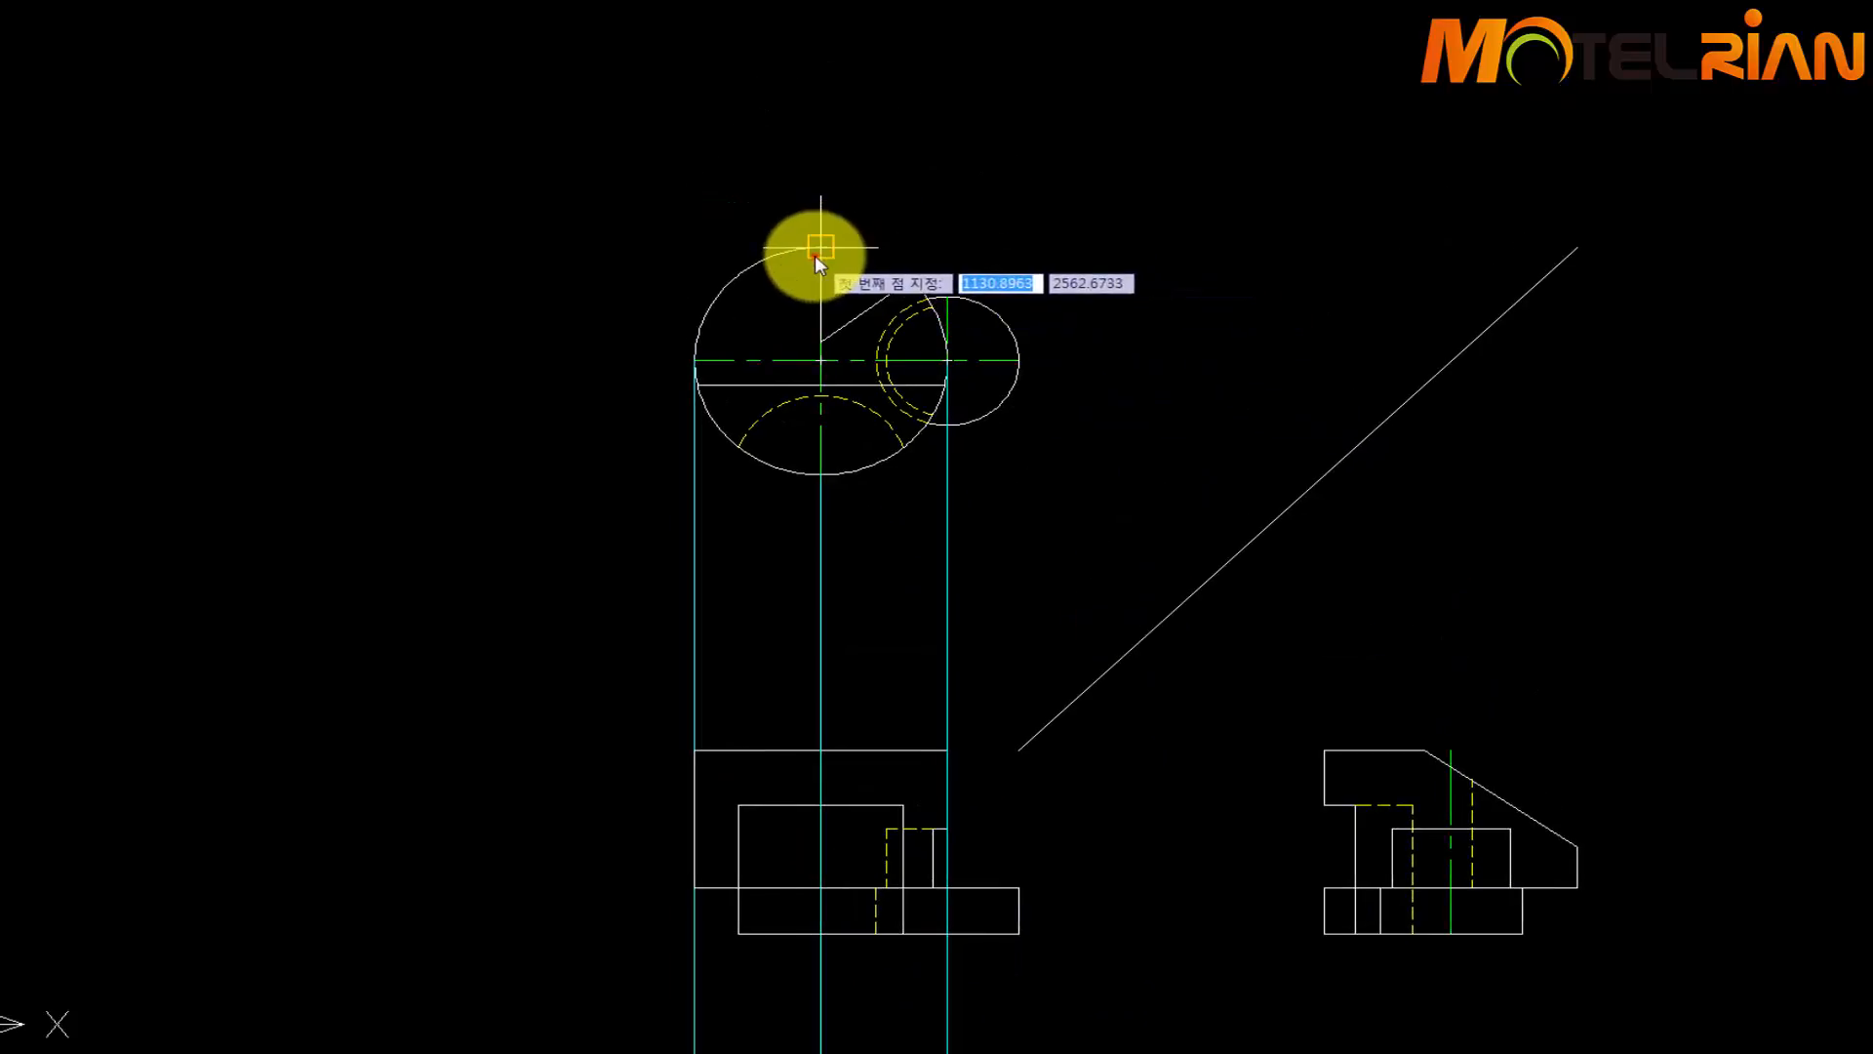
click(816, 254)
click(1746, 293)
key(Return)
key(Return)
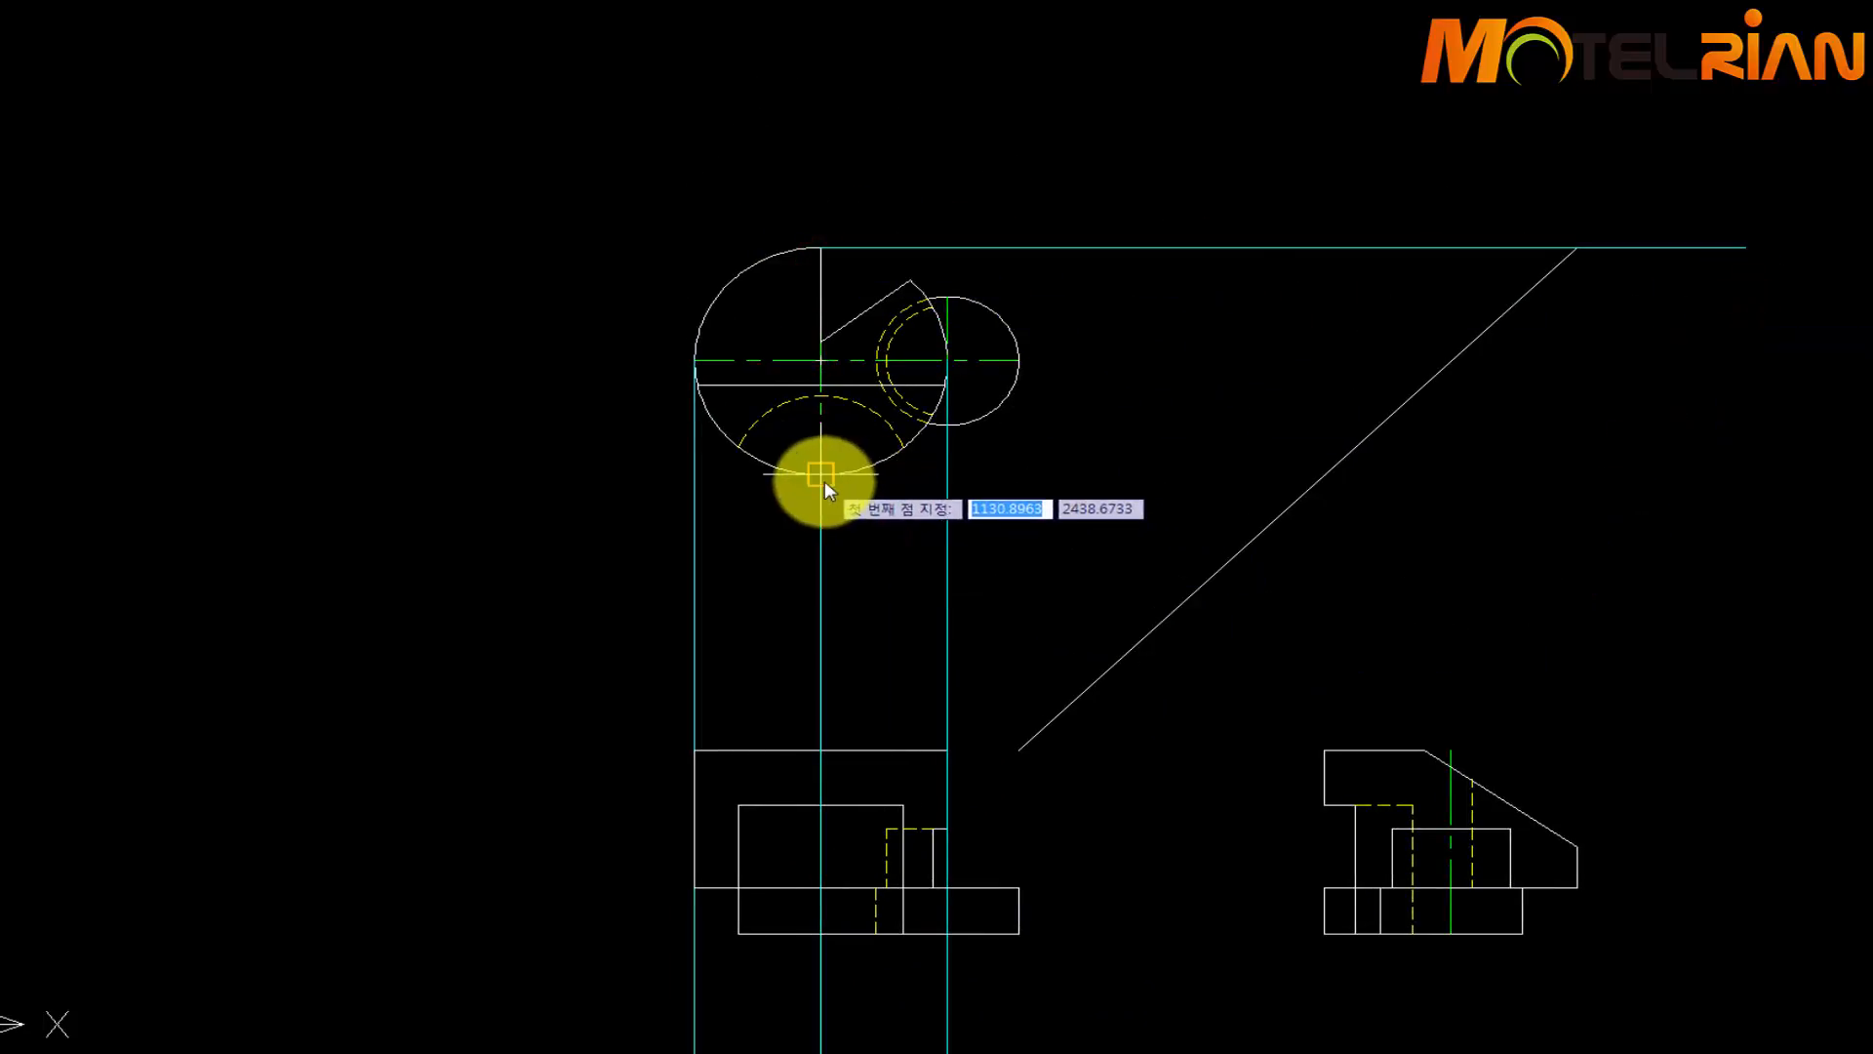
click(823, 480)
click(1667, 525)
key(Return)
Draw a horizontal projection line from the small circle's right quadrant across the diagonal line
key(Return)
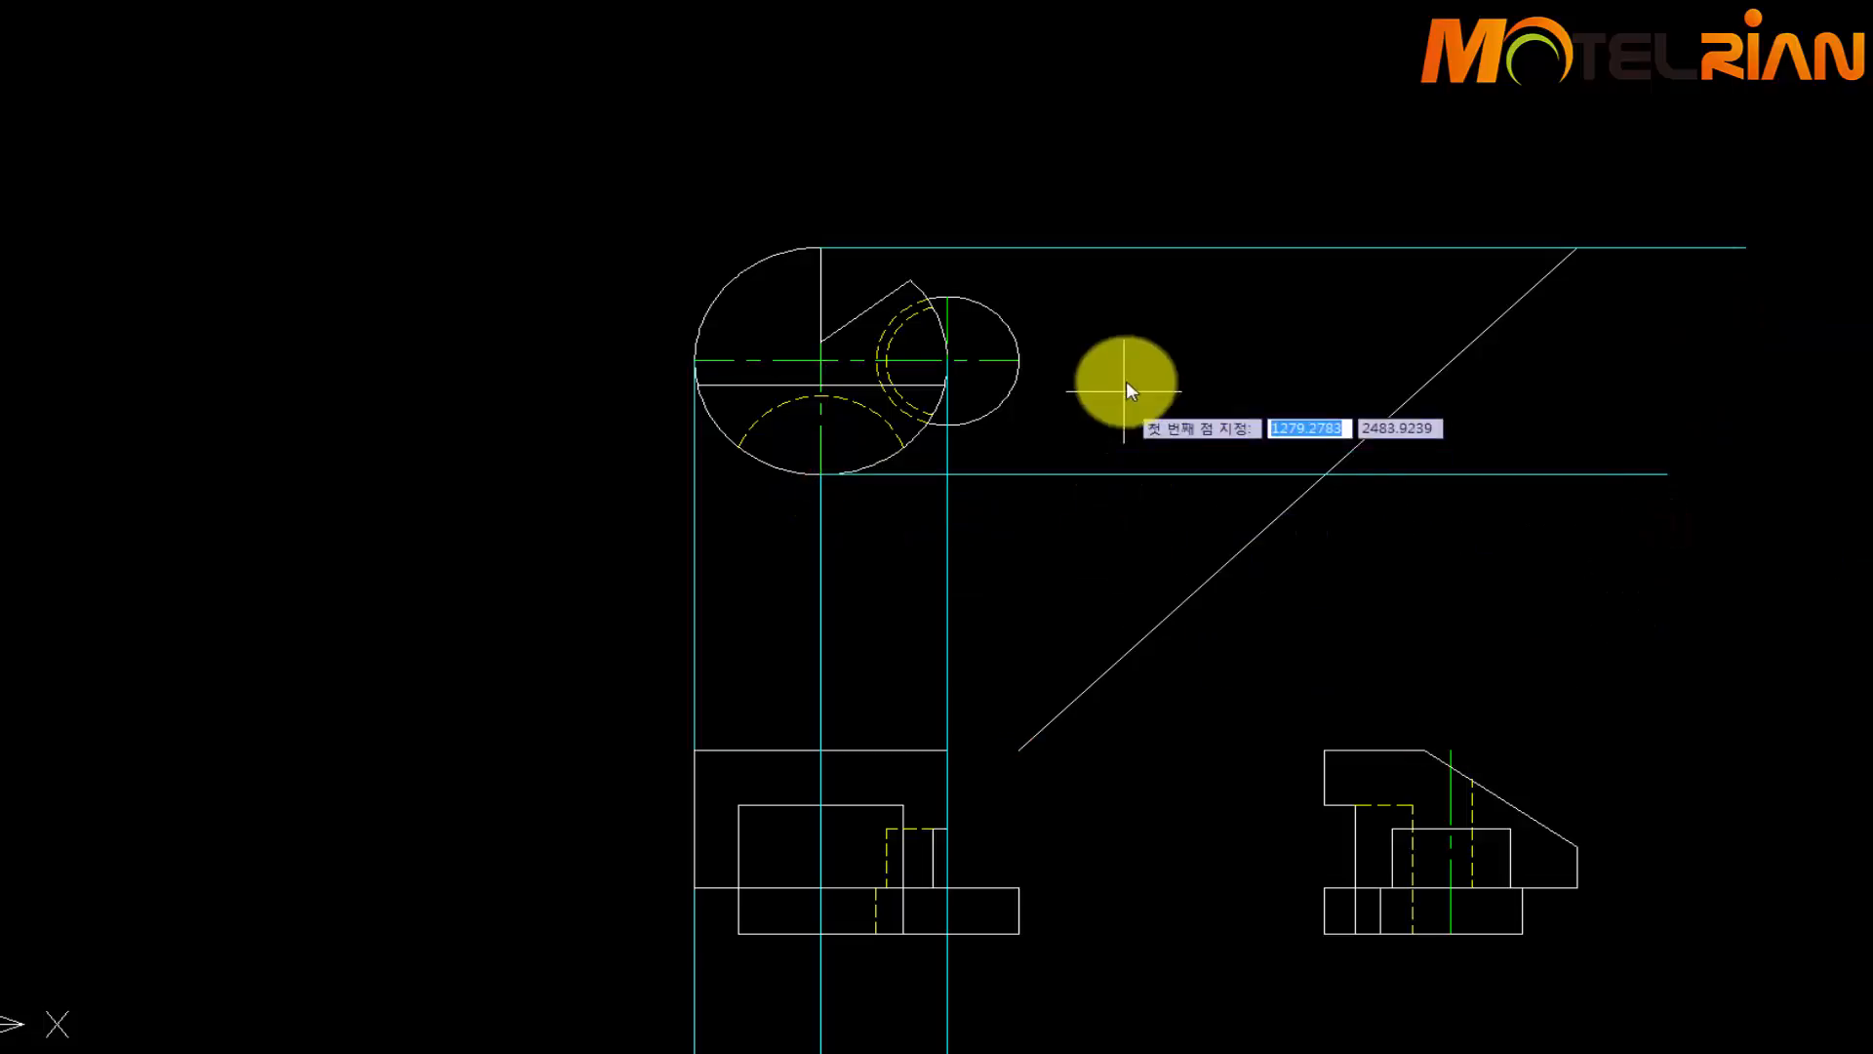
click(1019, 360)
click(1678, 420)
key(Return)
Draw vertical projection lines down past the side view from the diagonal's upper end and its crossing with the middle horizontal
key(Return)
click(1578, 250)
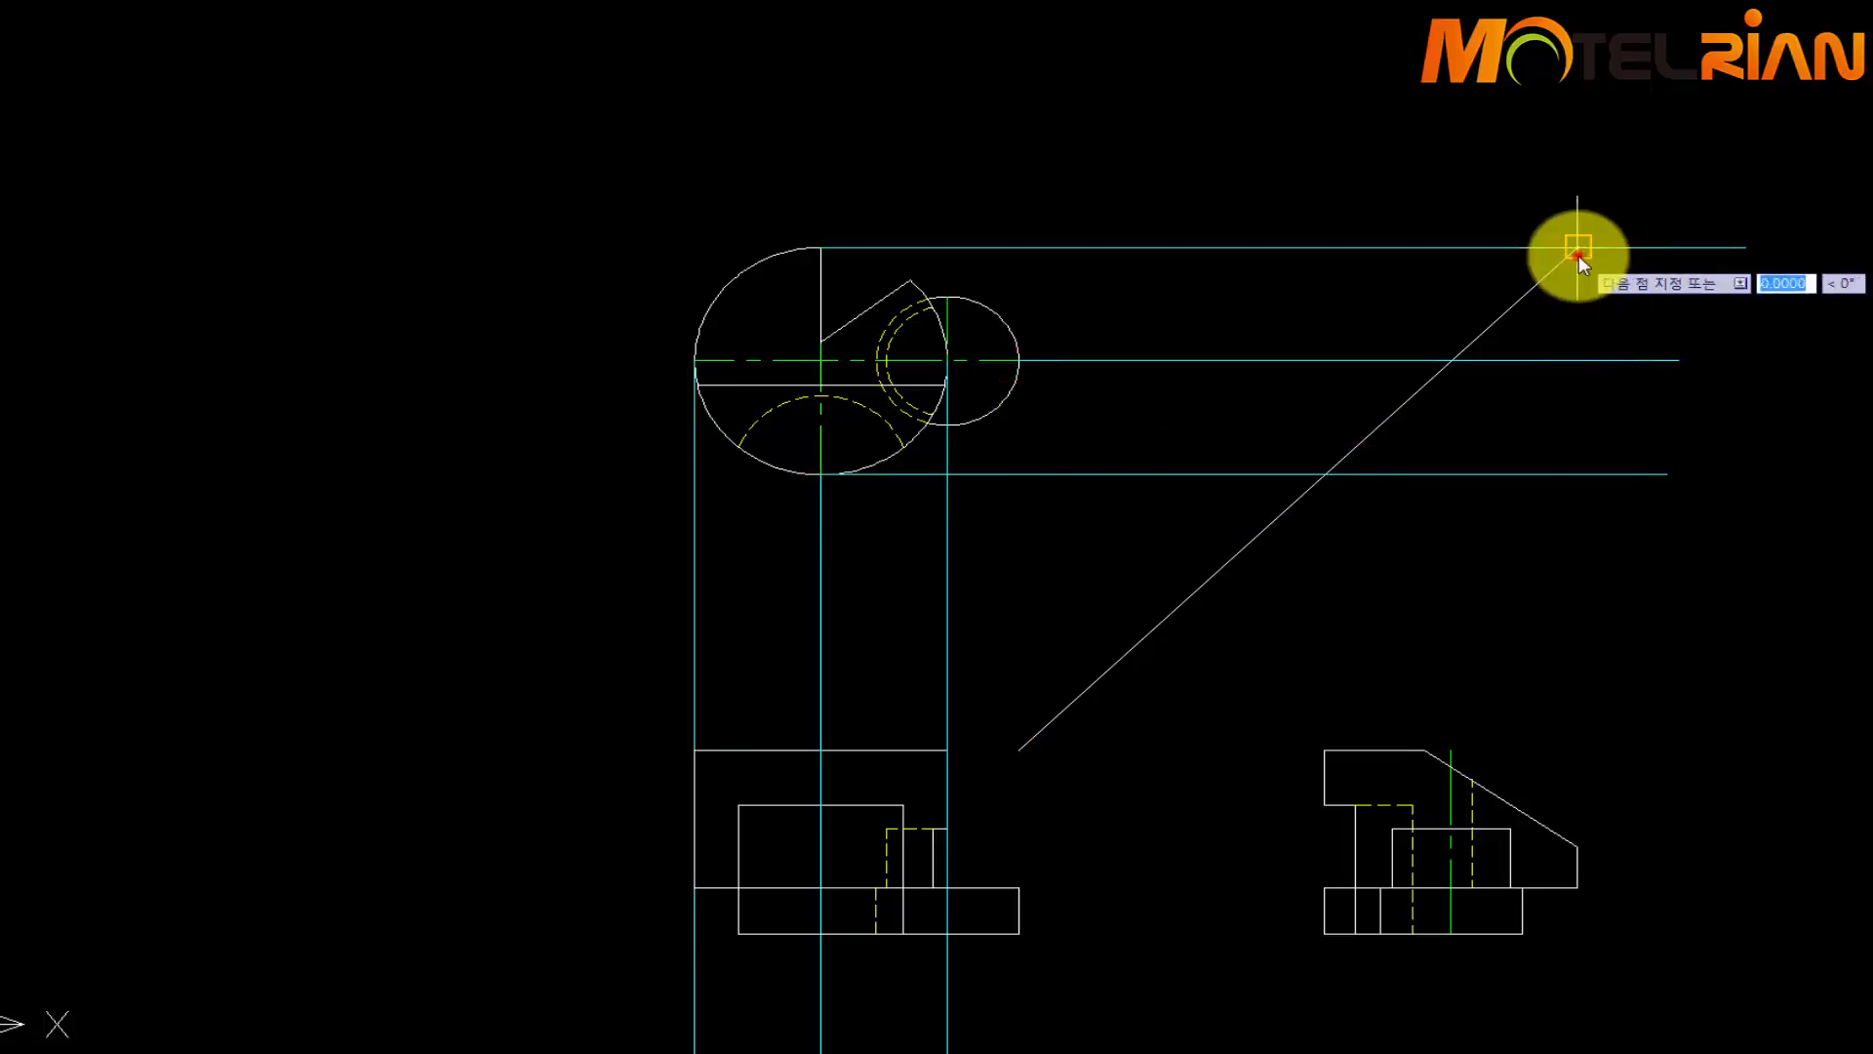
middle_drag(1534, 969, 1536, 758)
click(1532, 950)
key(Return)
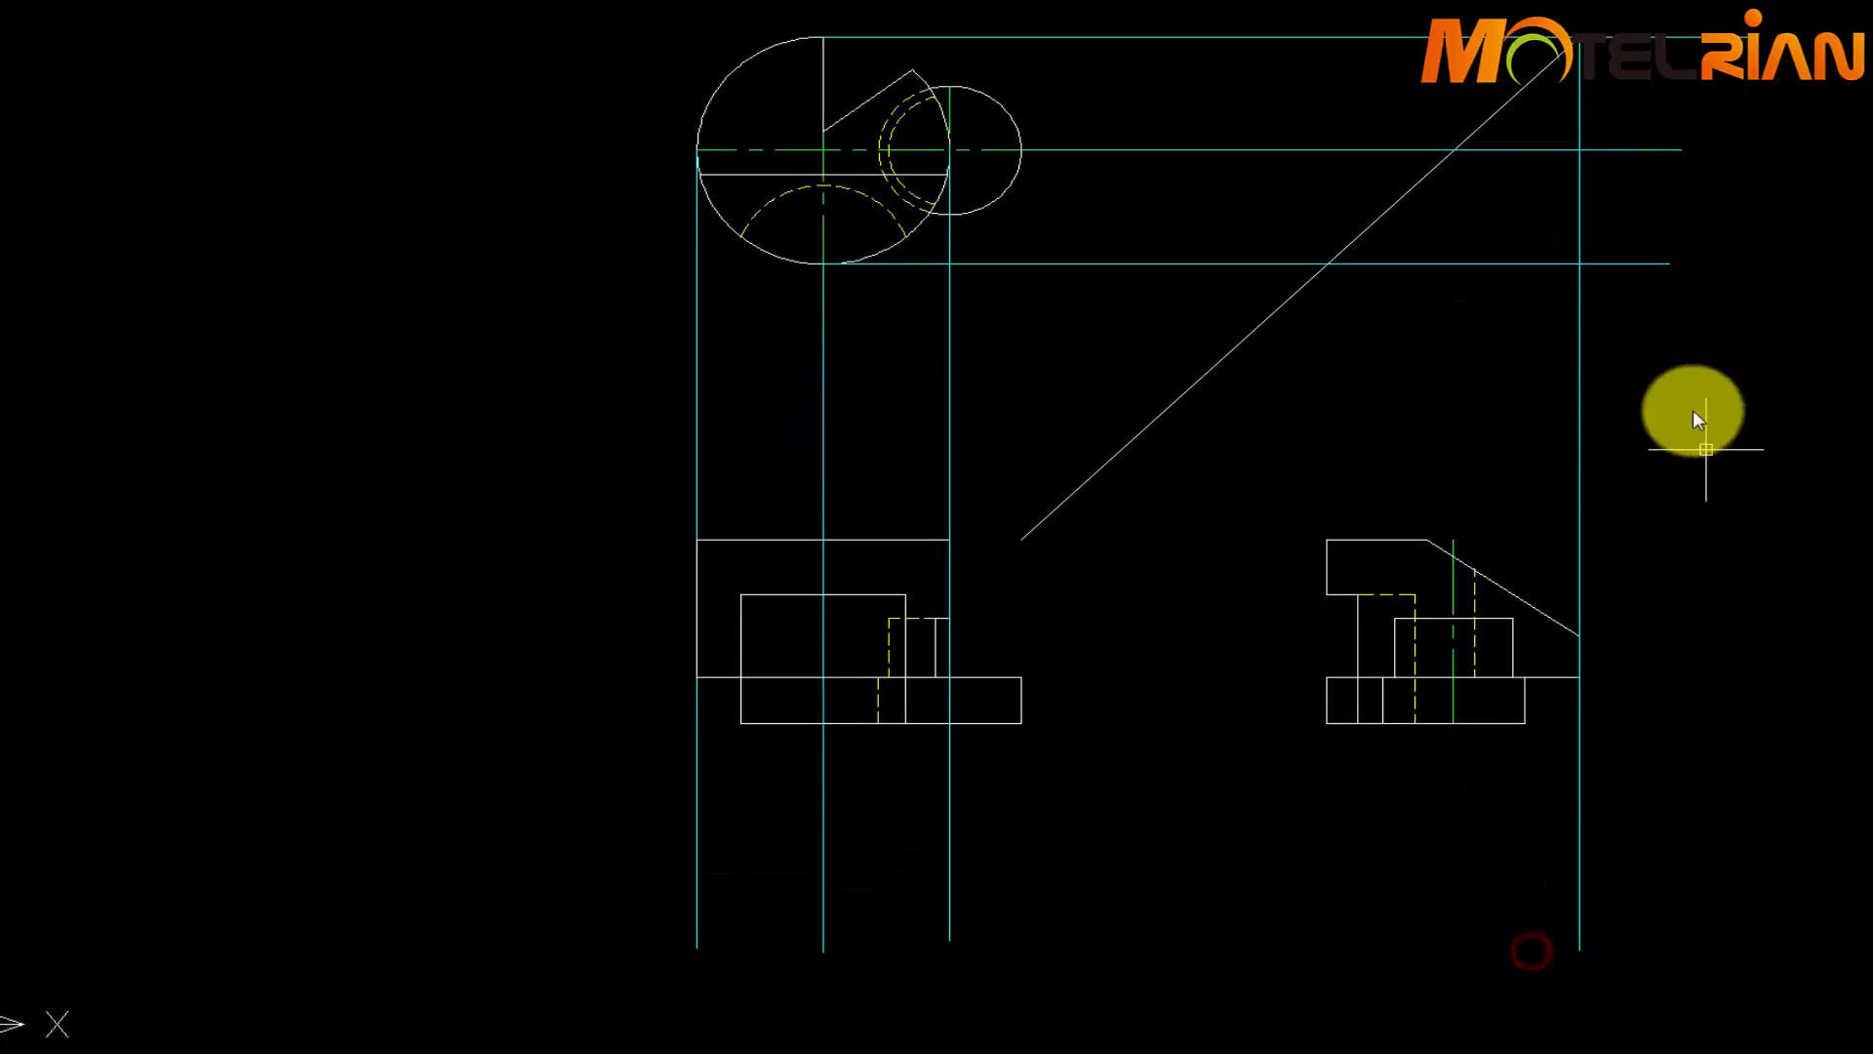
key(Return)
click(1455, 153)
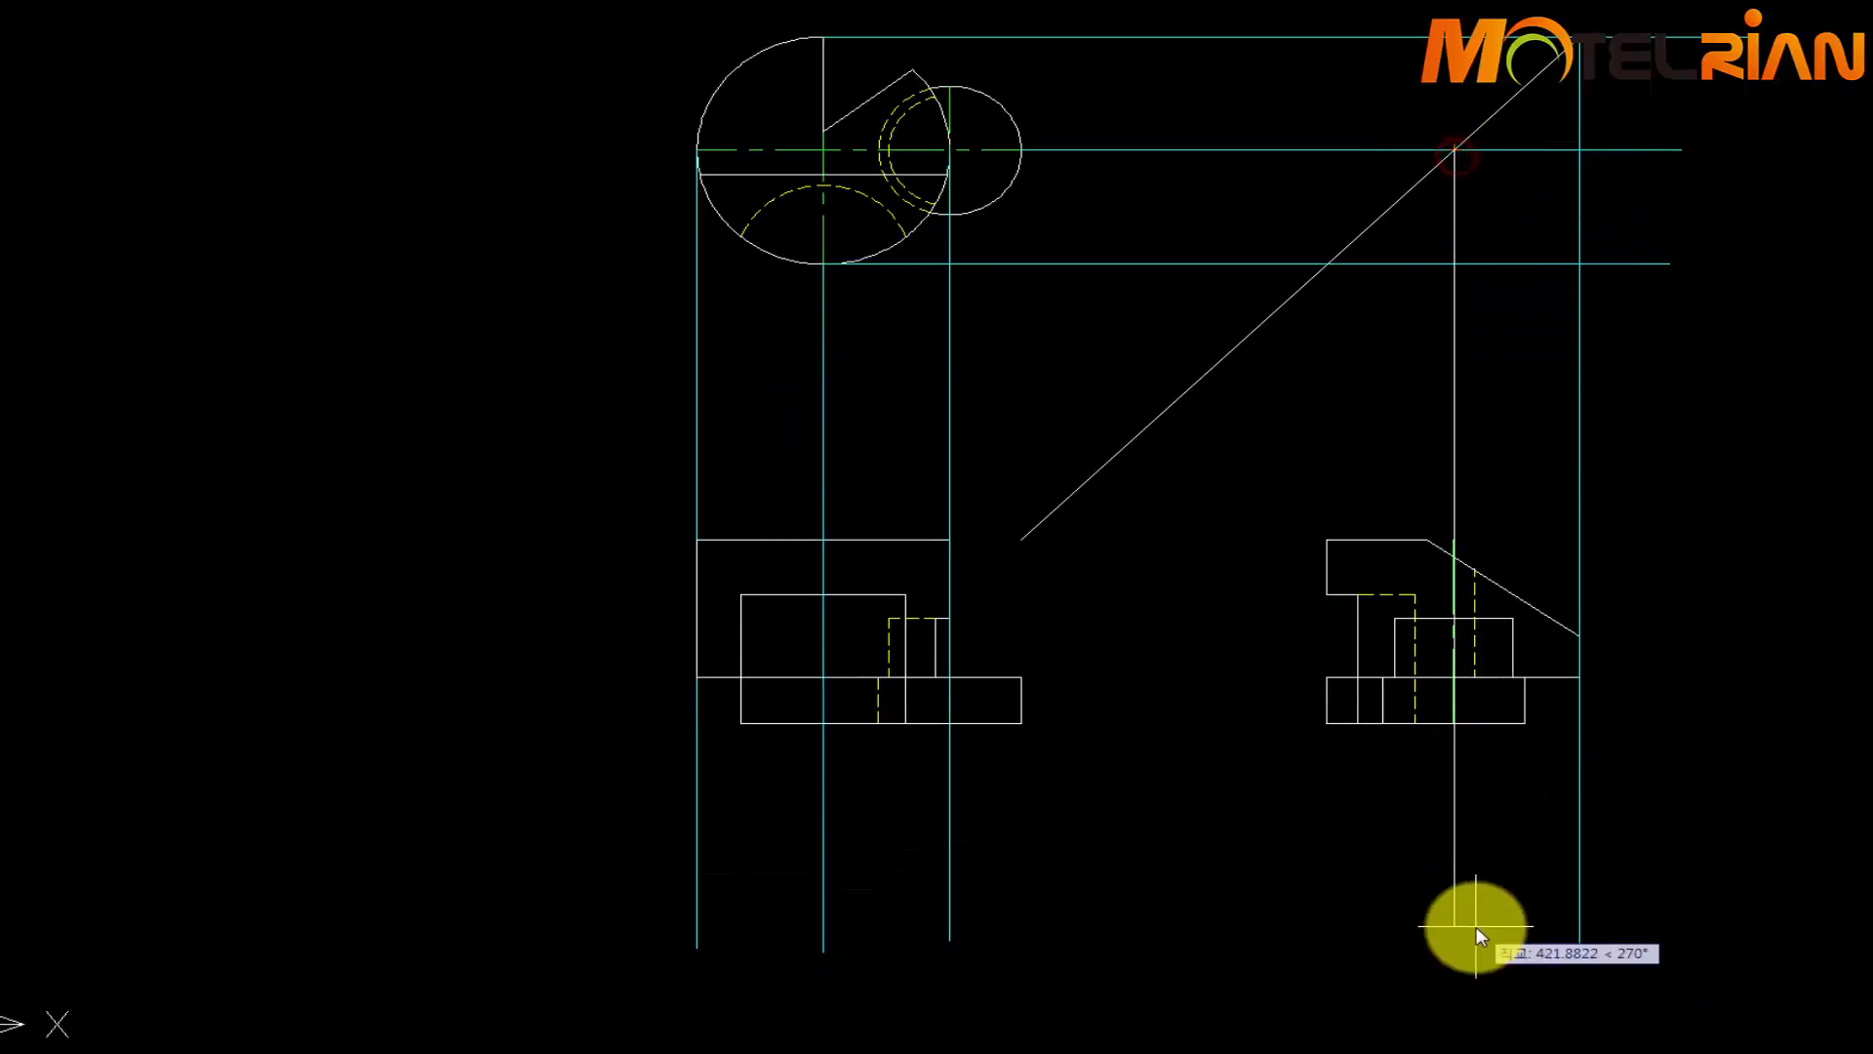
click(1467, 964)
key(Return)
Draw a vertical projection line from the diagonal's crossing with the lowest horizontal down past the side view
key(Return)
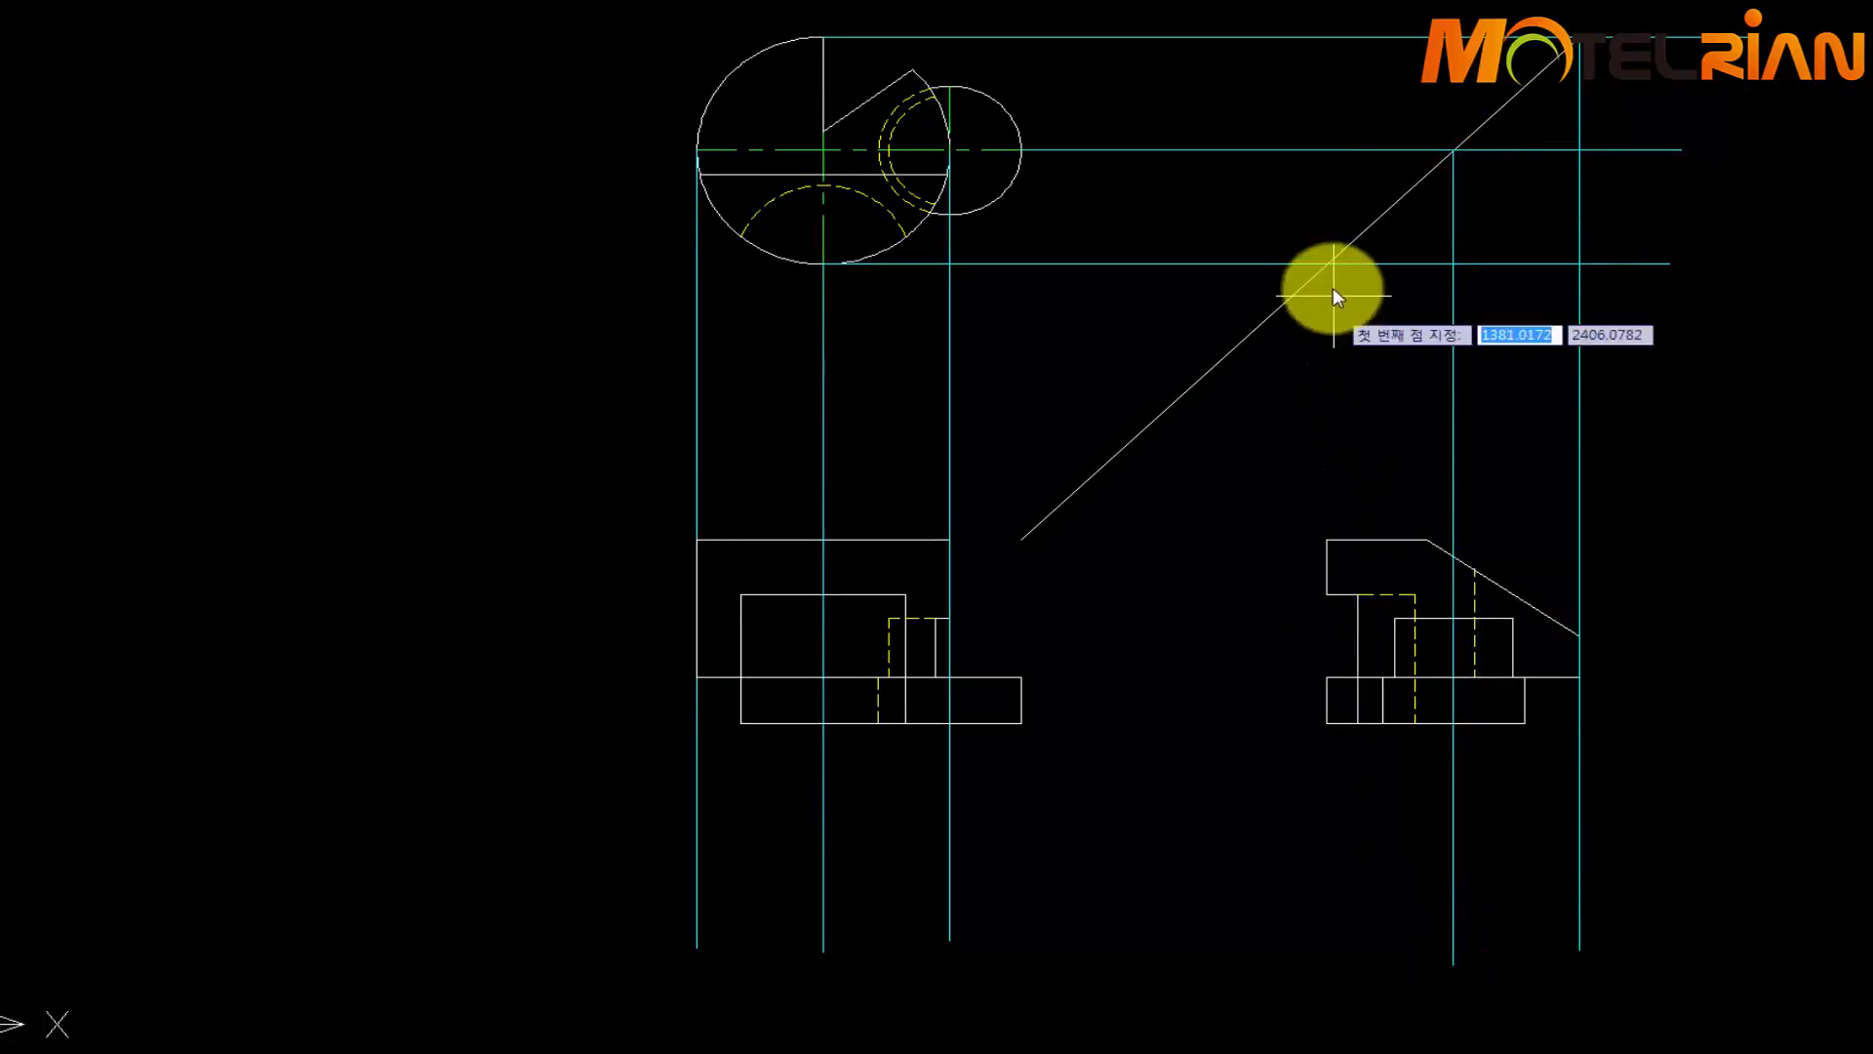
click(1327, 265)
click(1293, 951)
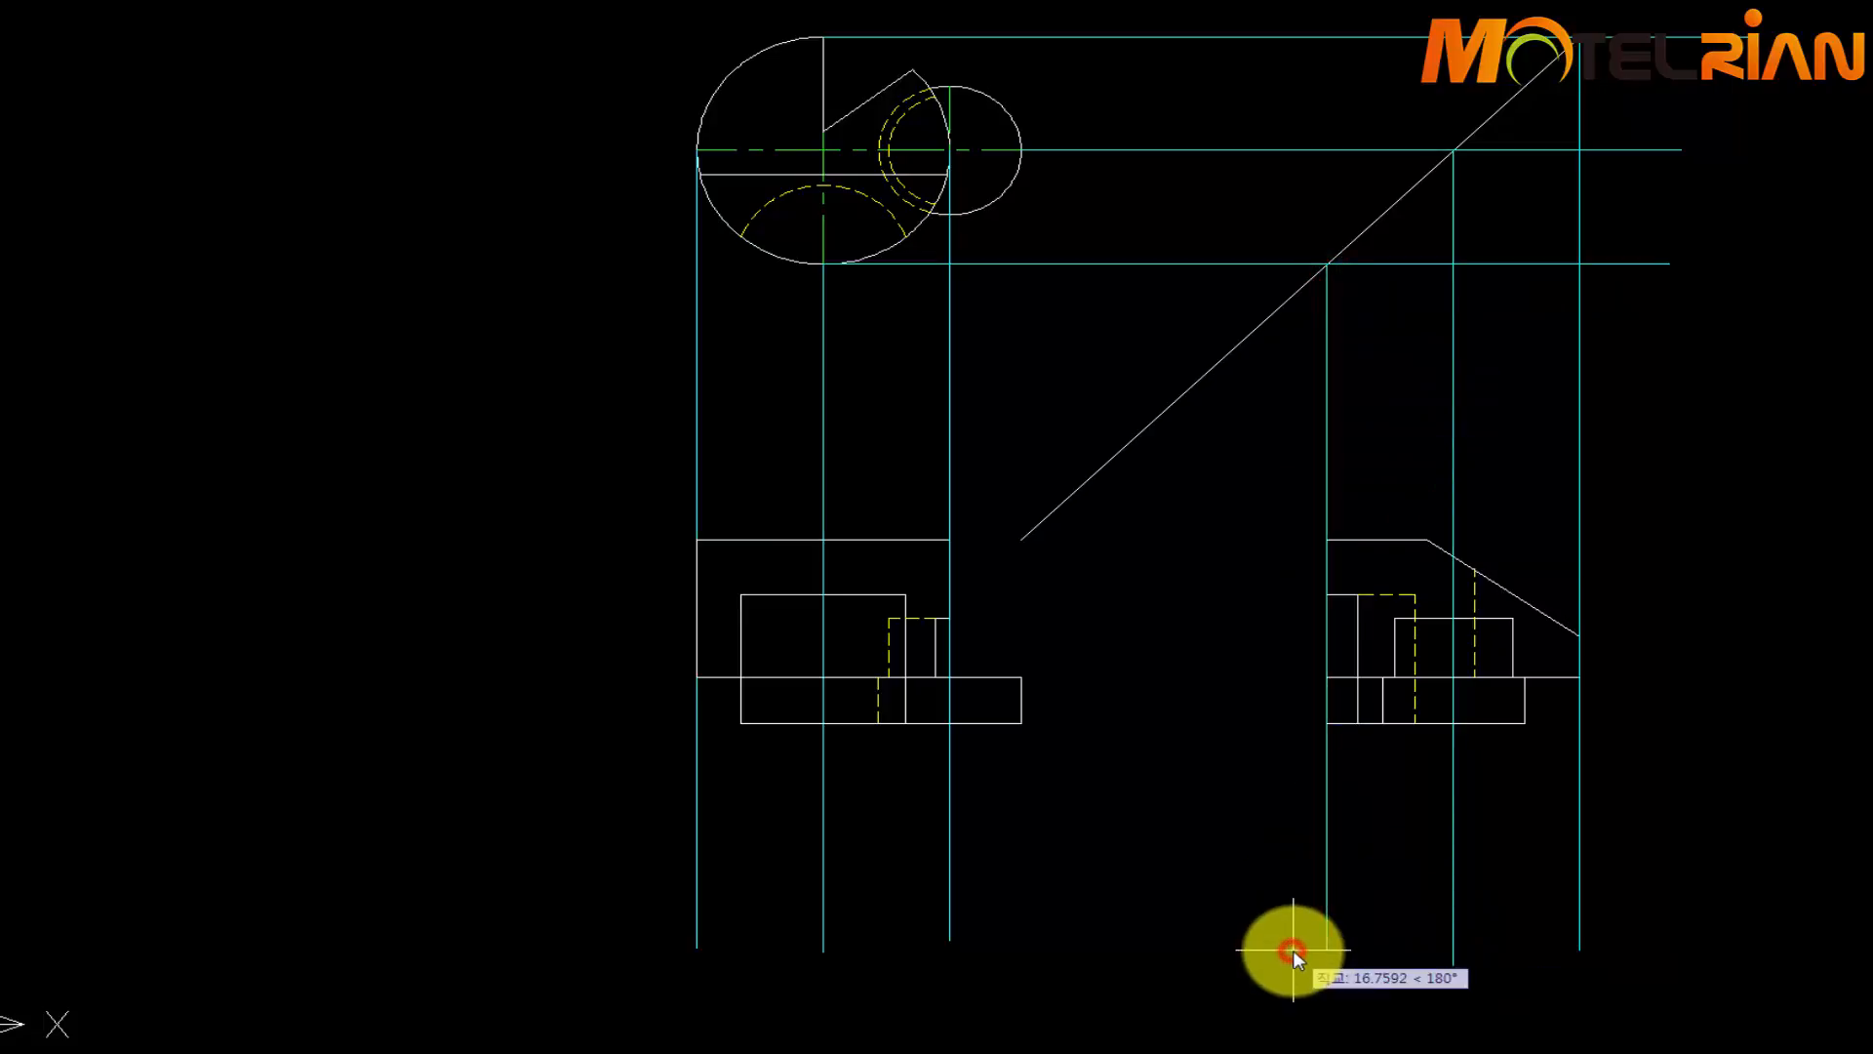
middle_drag(1293, 952, 1303, 987)
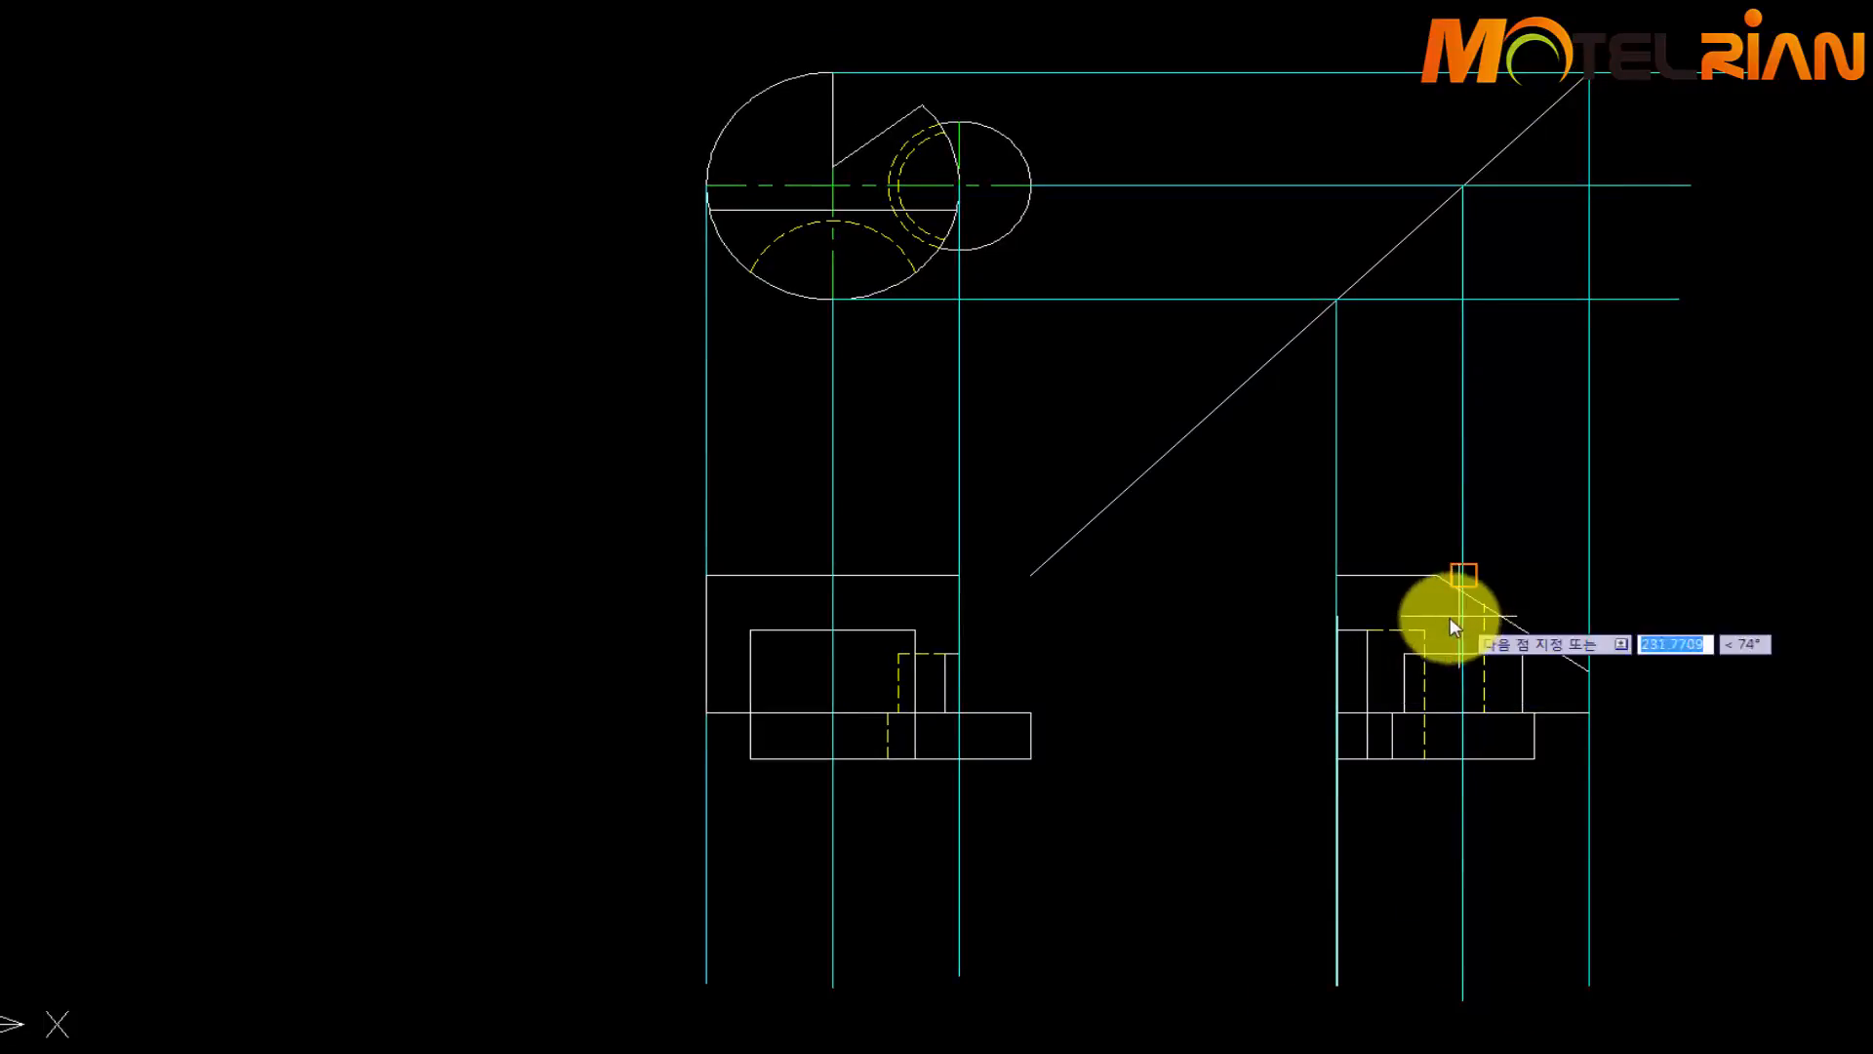
key(Escape)
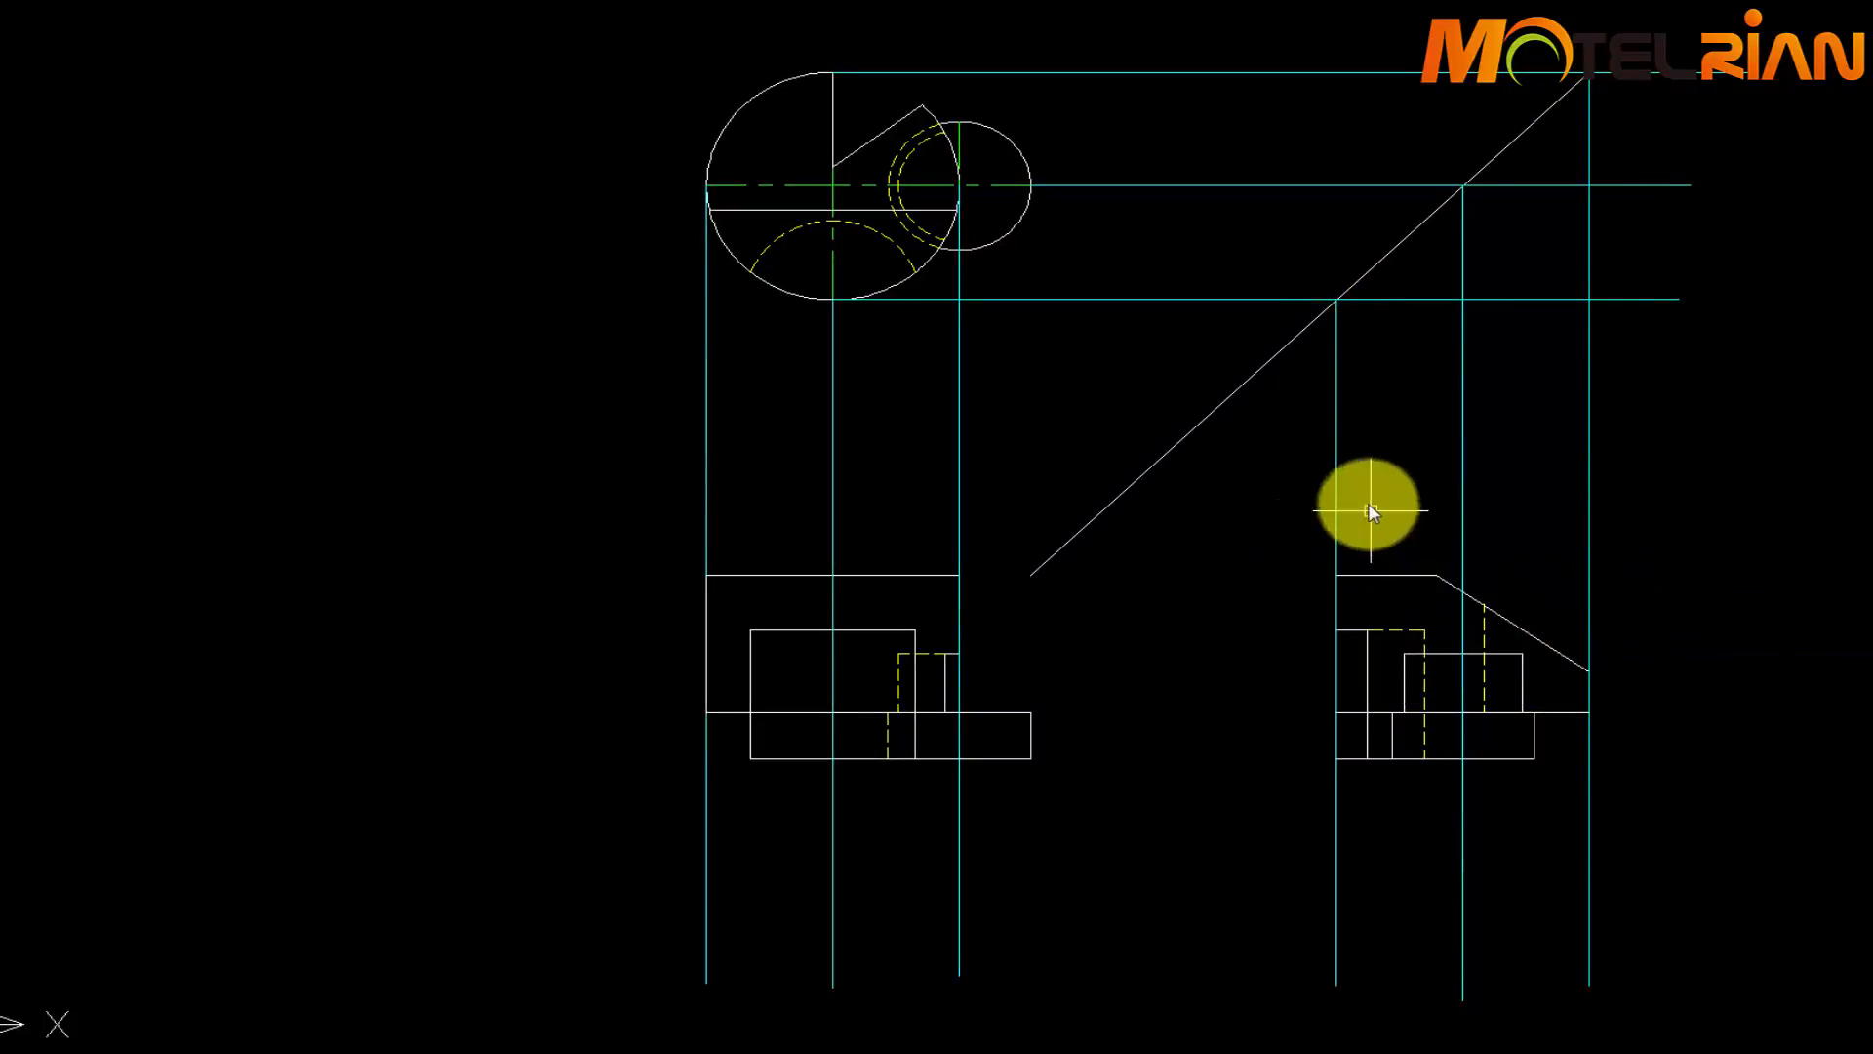
Extend the side view's sloped edge to the vertical projection line along the view's left side
text(e)
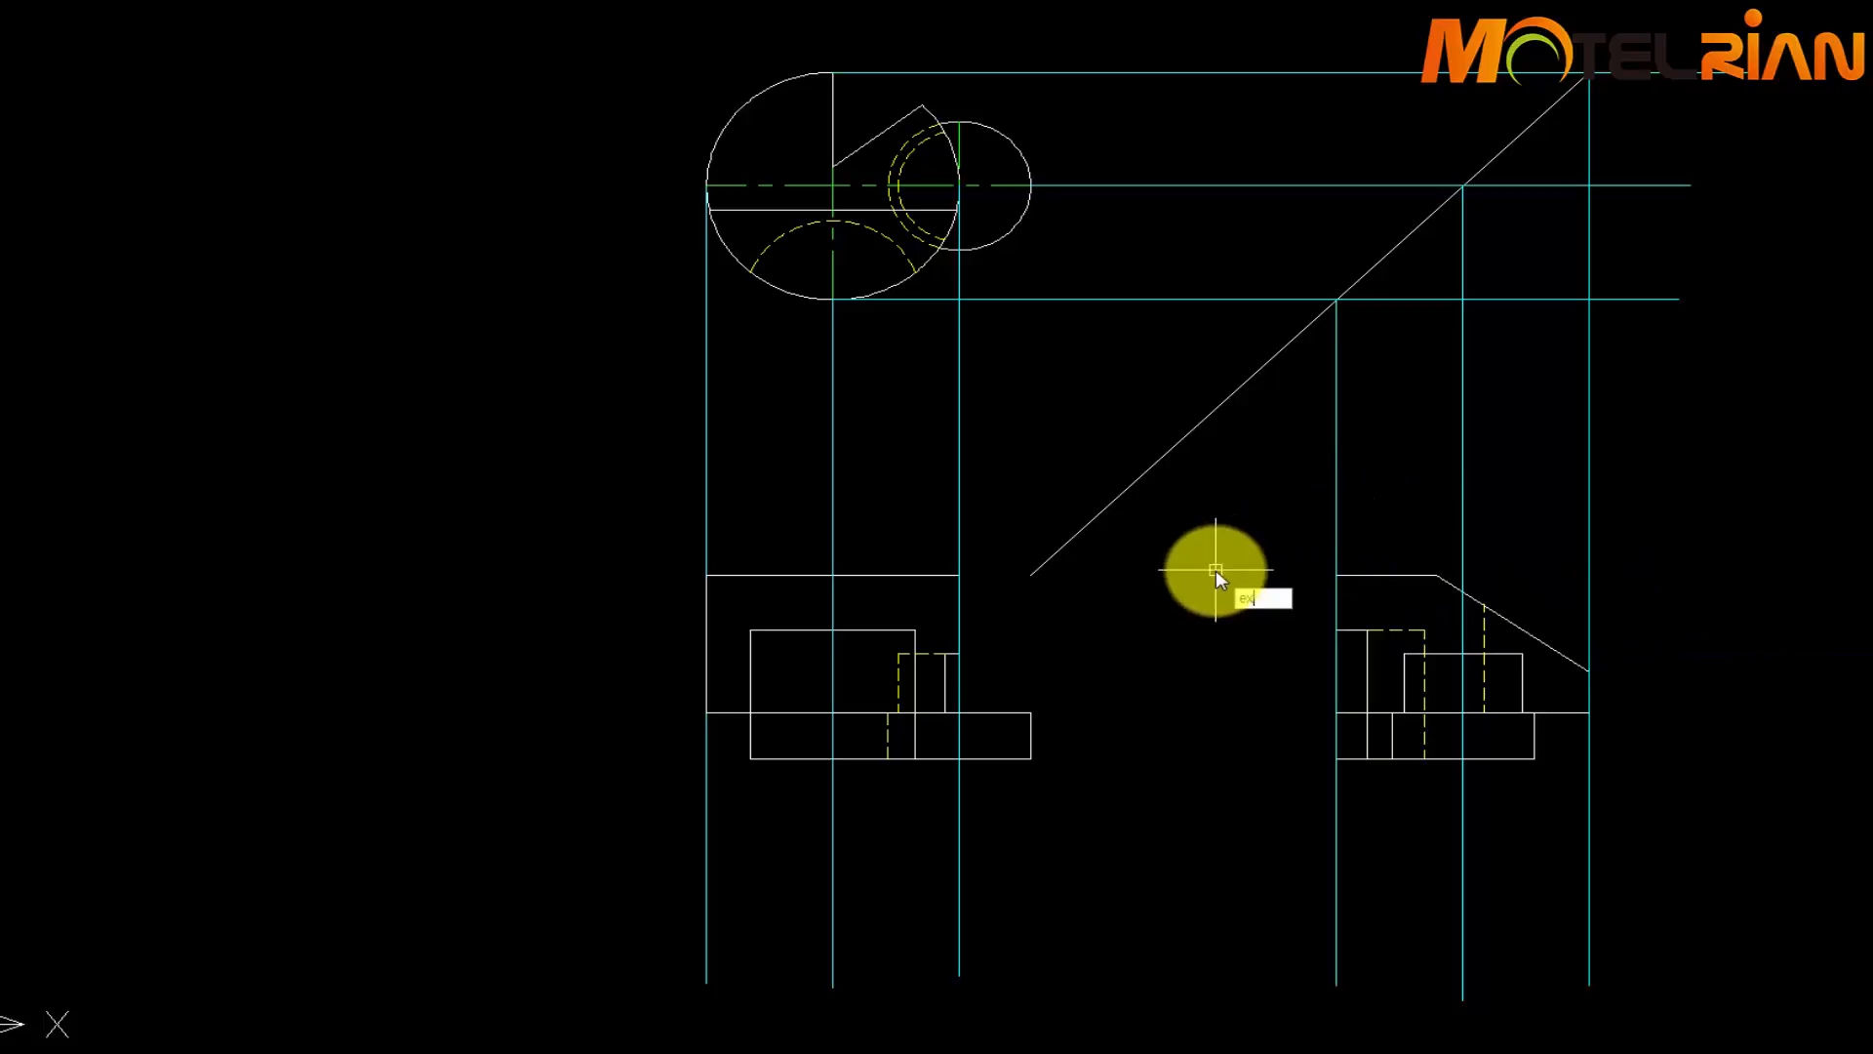
text(x)
key(Return)
click(1337, 512)
key(Return)
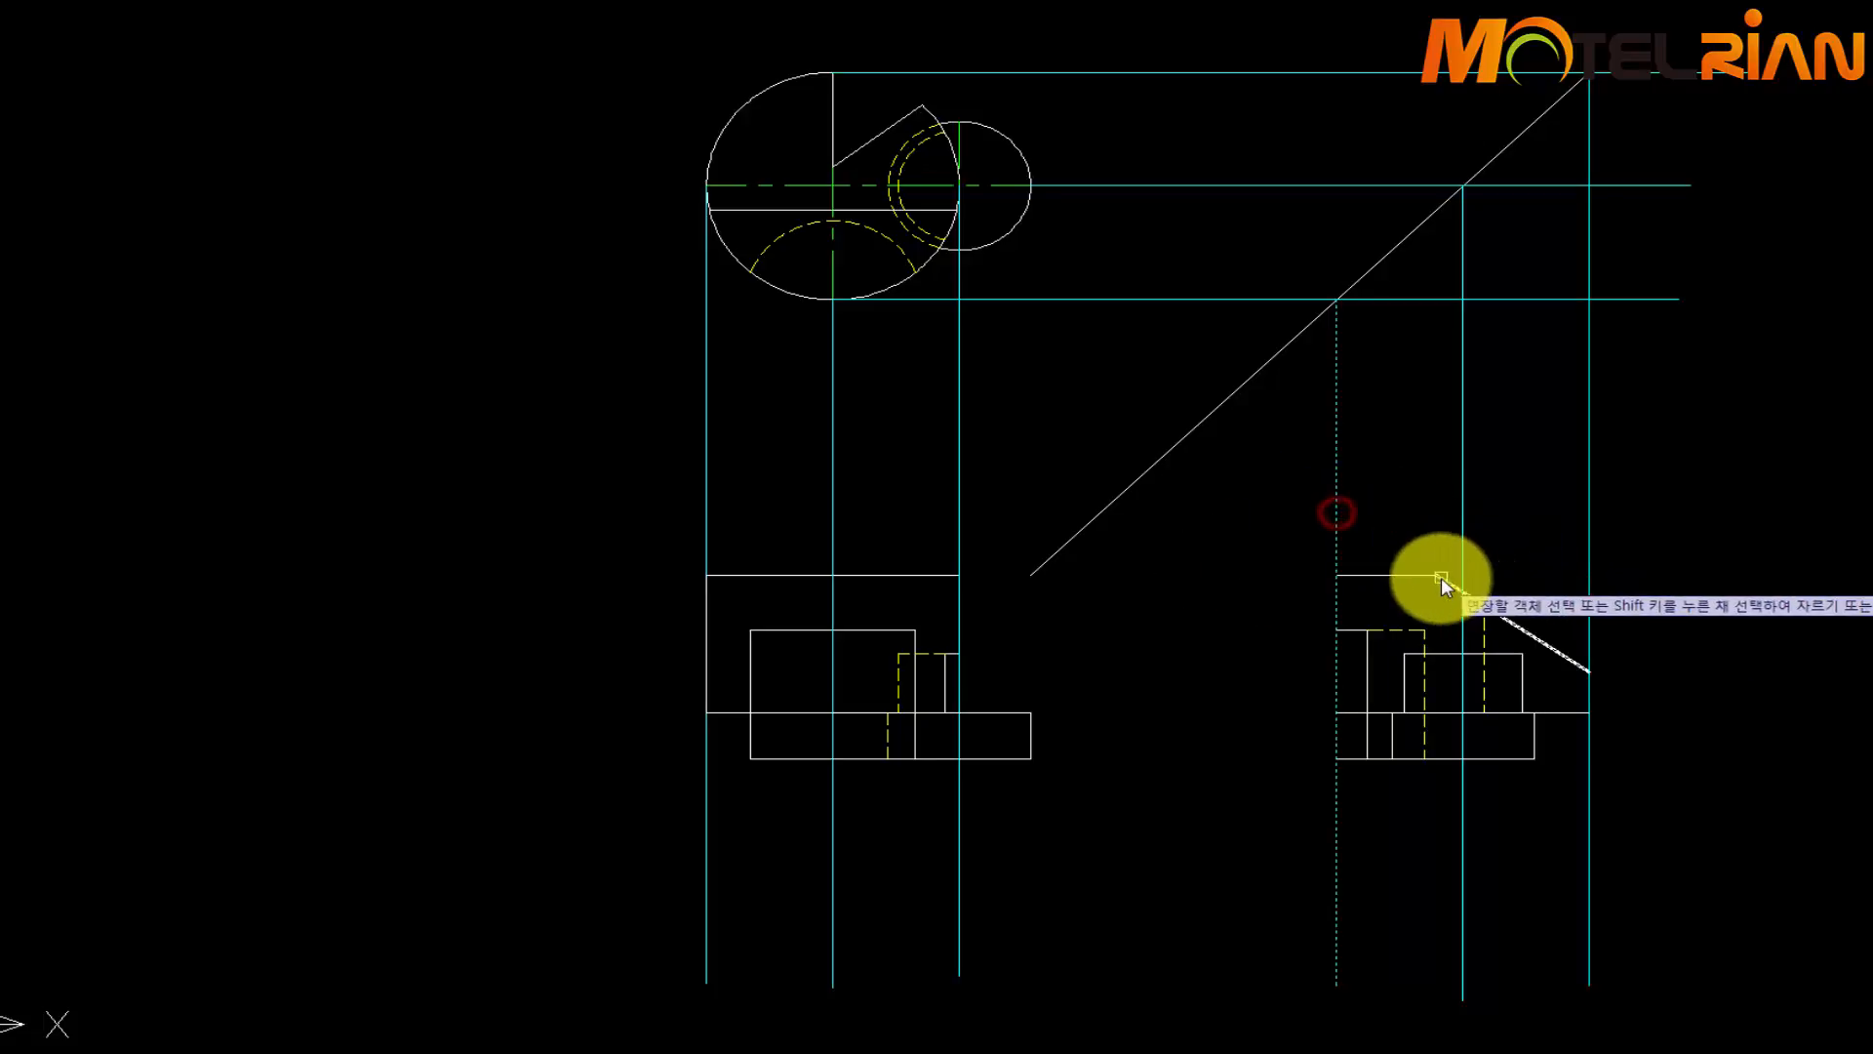
Extend the side view's sloped edge to the nearest projection line and project its lower end horizontally across the front view
click(1442, 577)
key(Return)
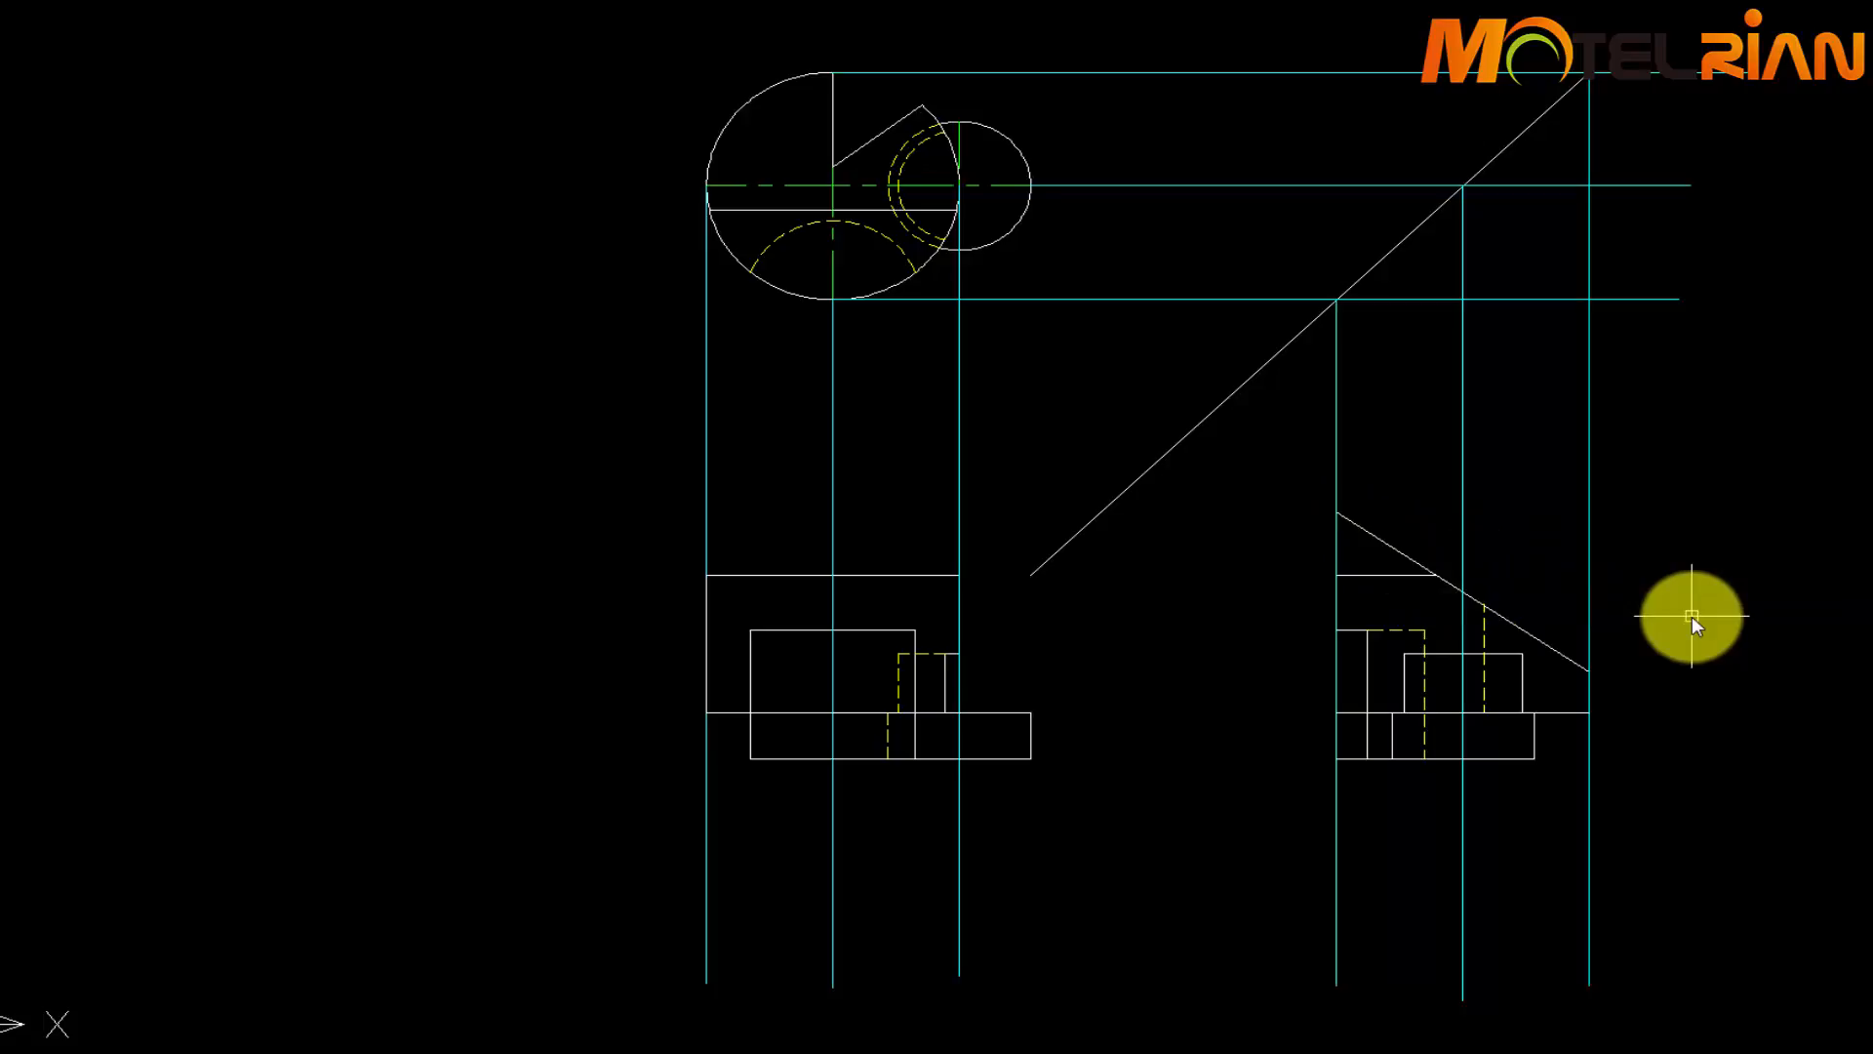
text(l)
key(Return)
click(1591, 670)
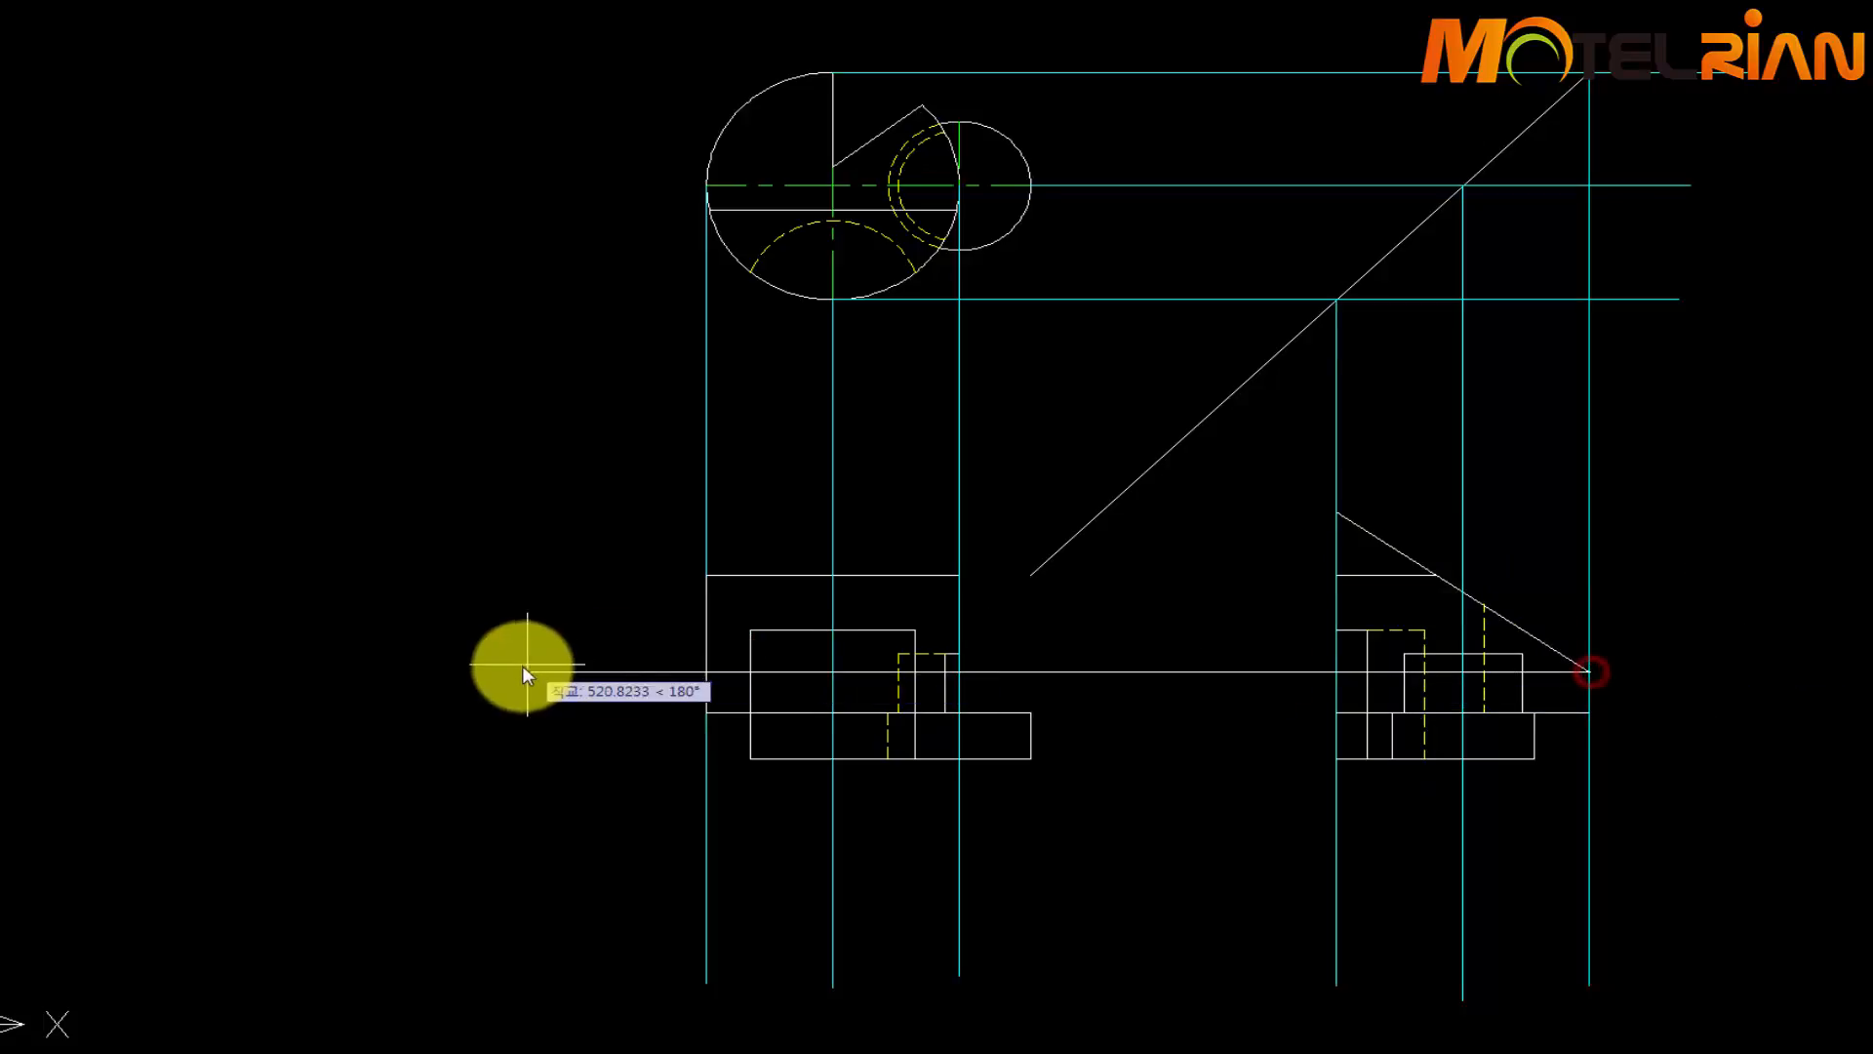
click(517, 671)
key(Return)
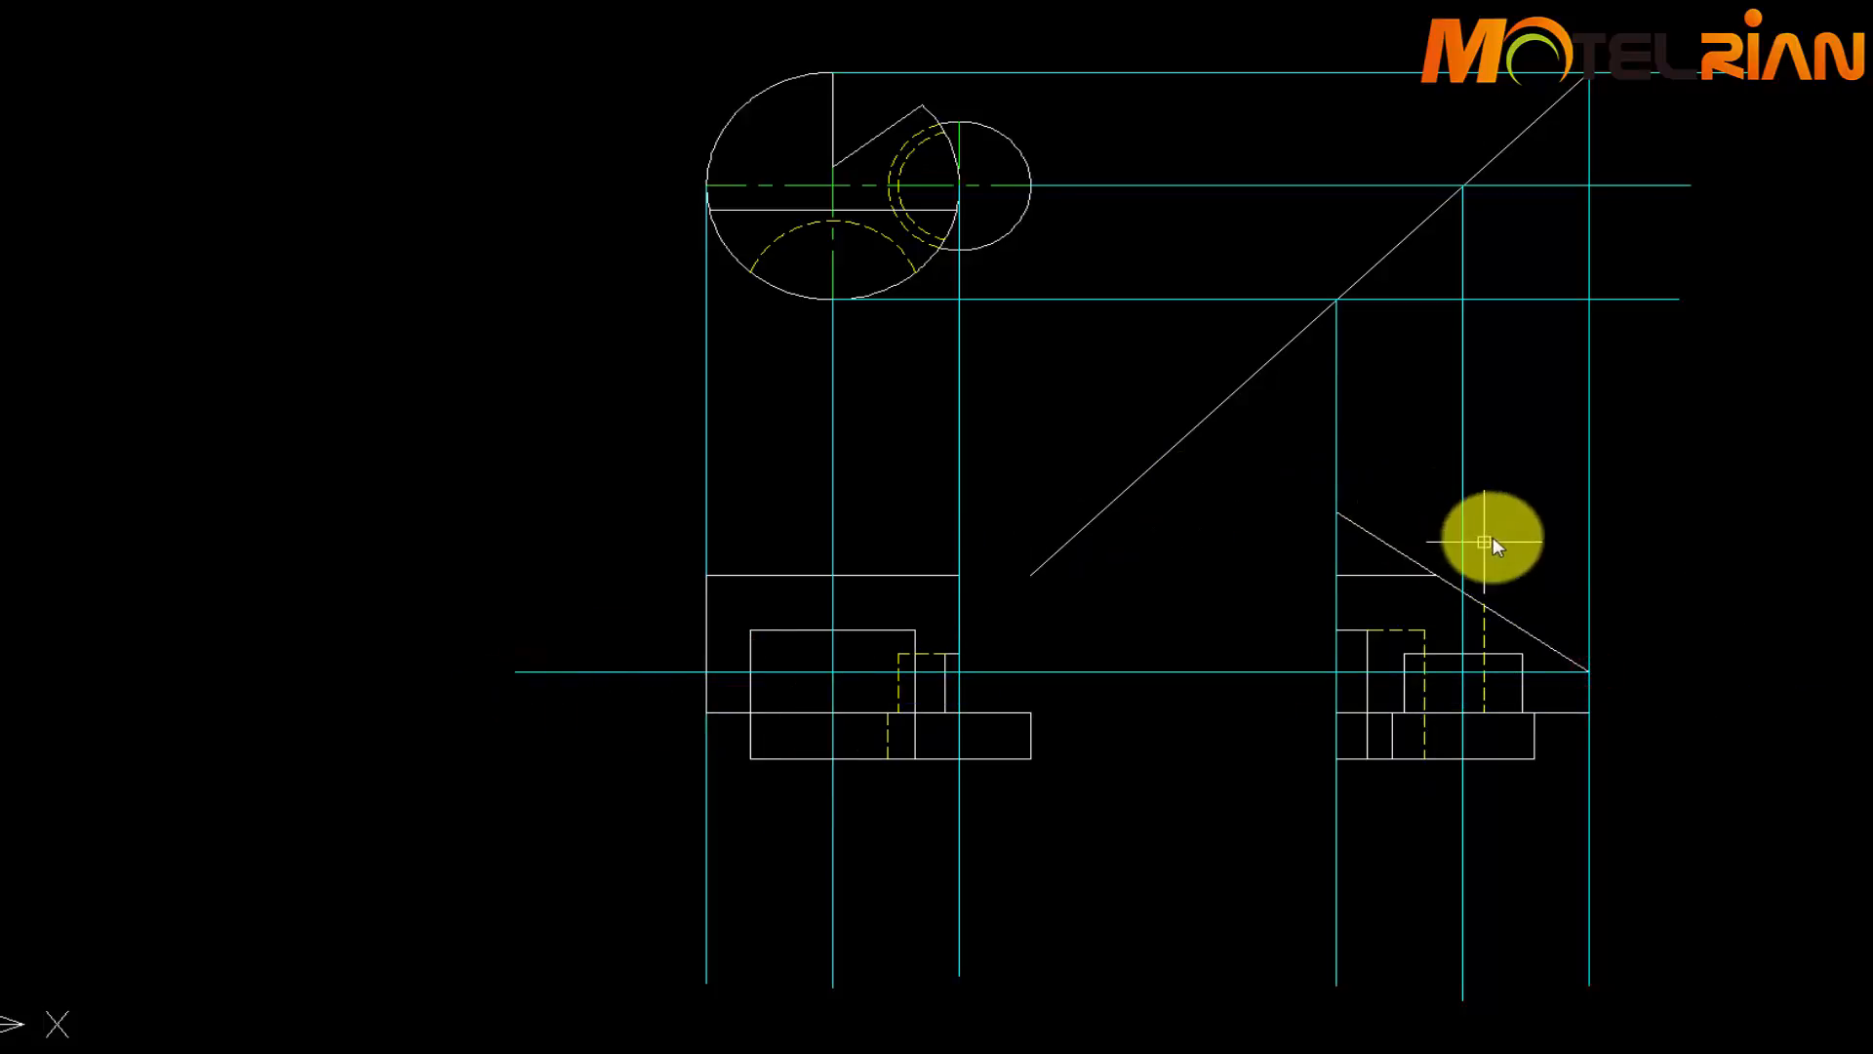
Project the slope's intersection with the centre projection line and its upper end horizontally across the front view
key(Return)
click(1461, 591)
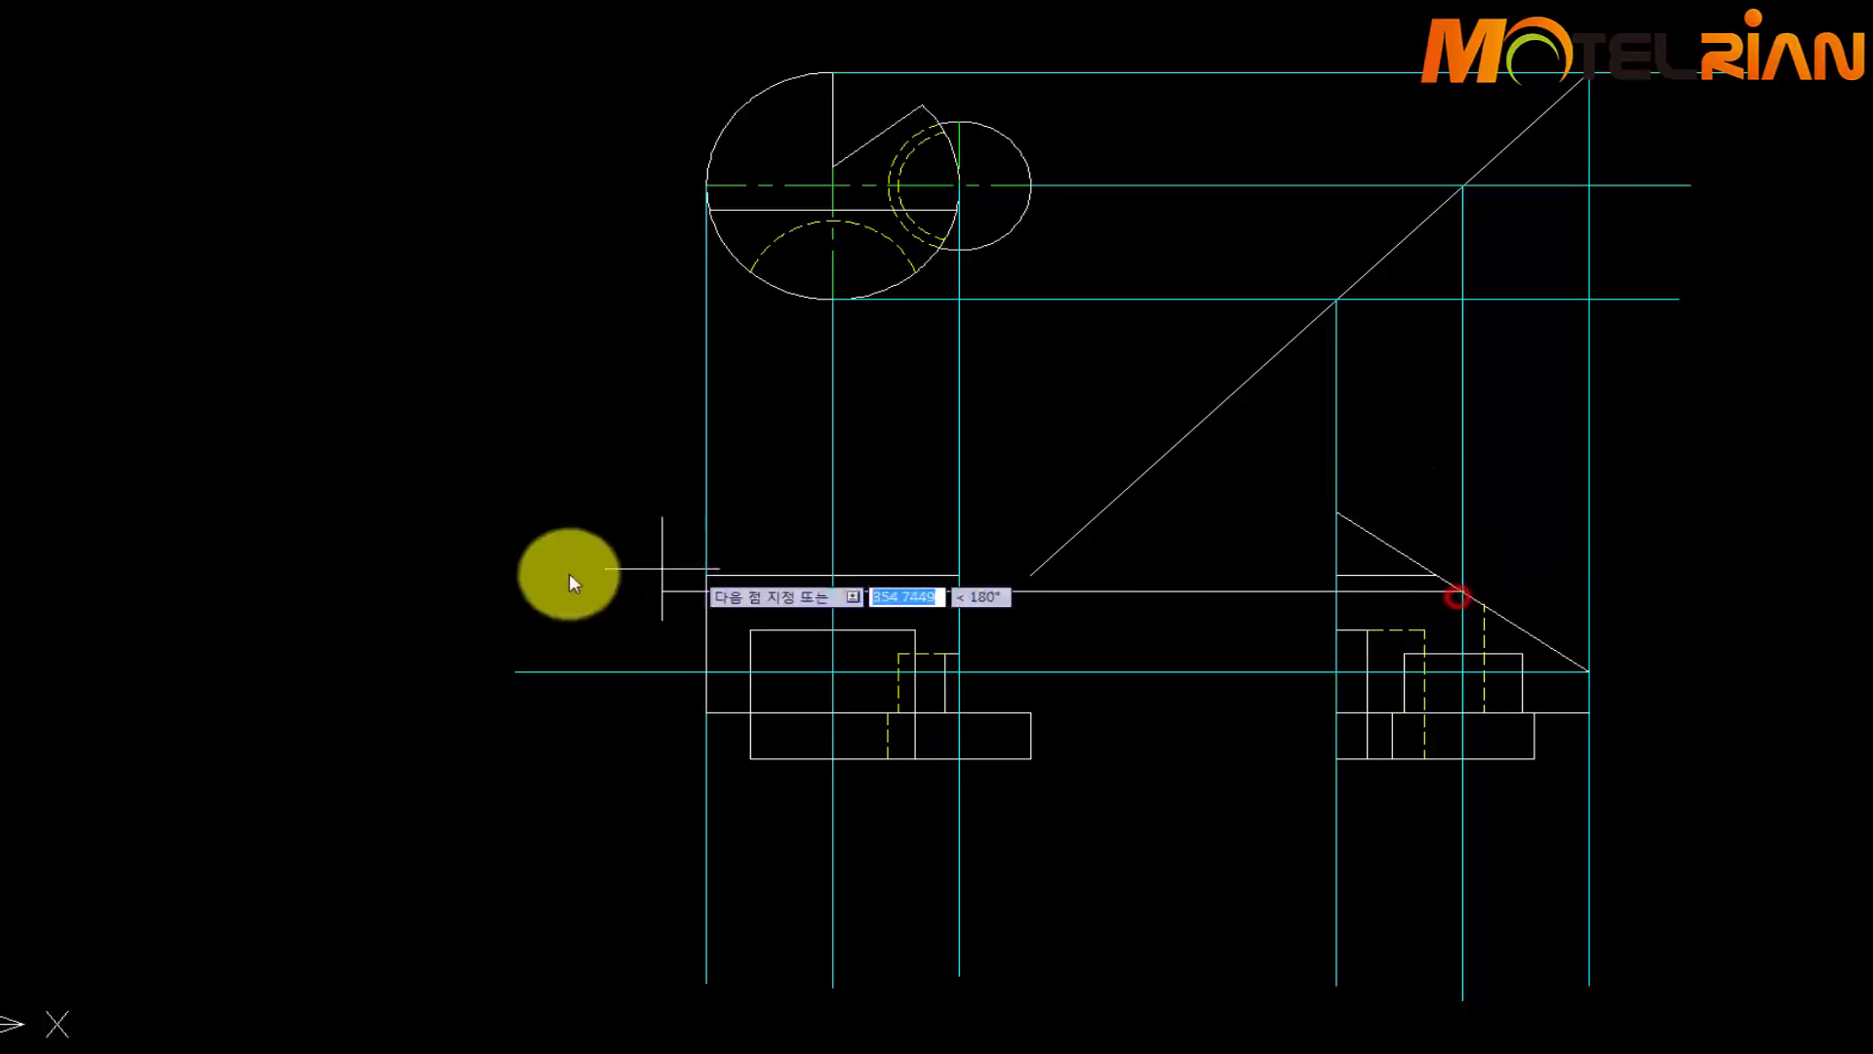
click(478, 572)
key(Return)
key(Return)
click(1335, 512)
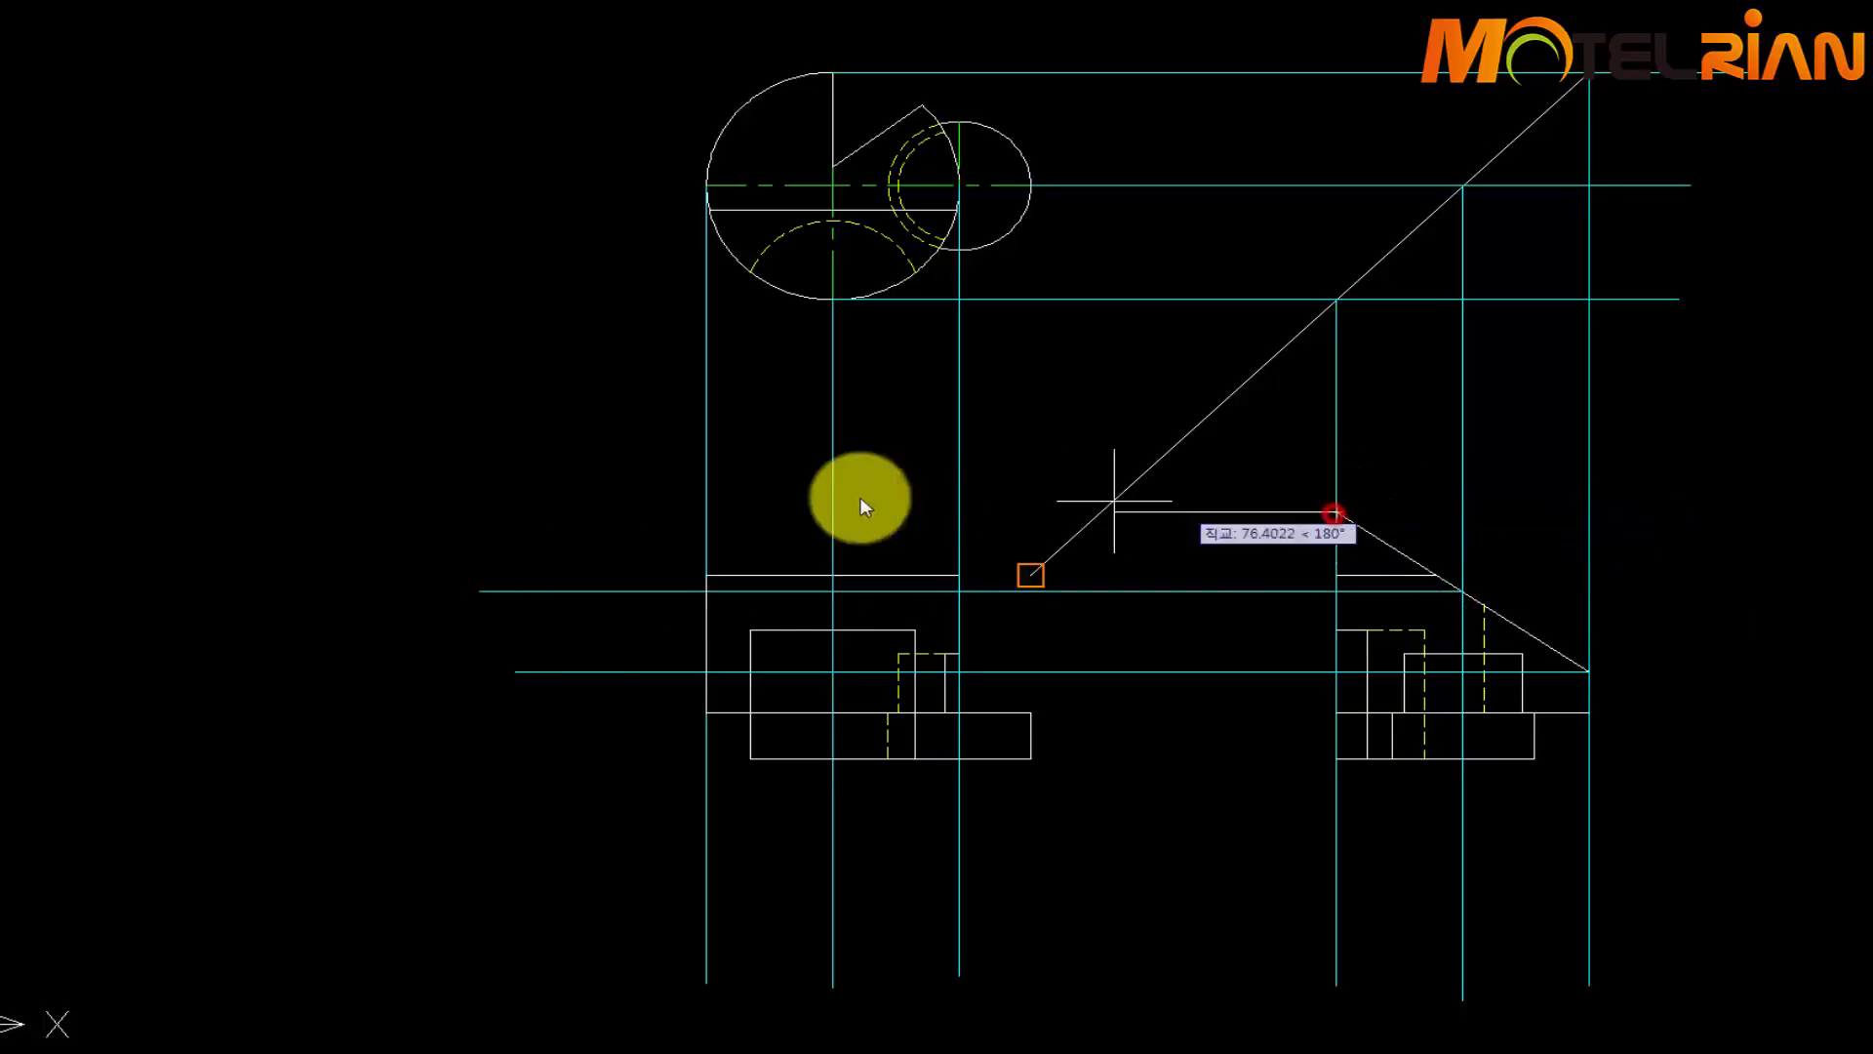
click(576, 499)
key(Return)
Draw an ellipse in the front view spanning the outer vertical projection lines on the middle horizontal line and reaching the upper one
scroll(811, 597, up, 2)
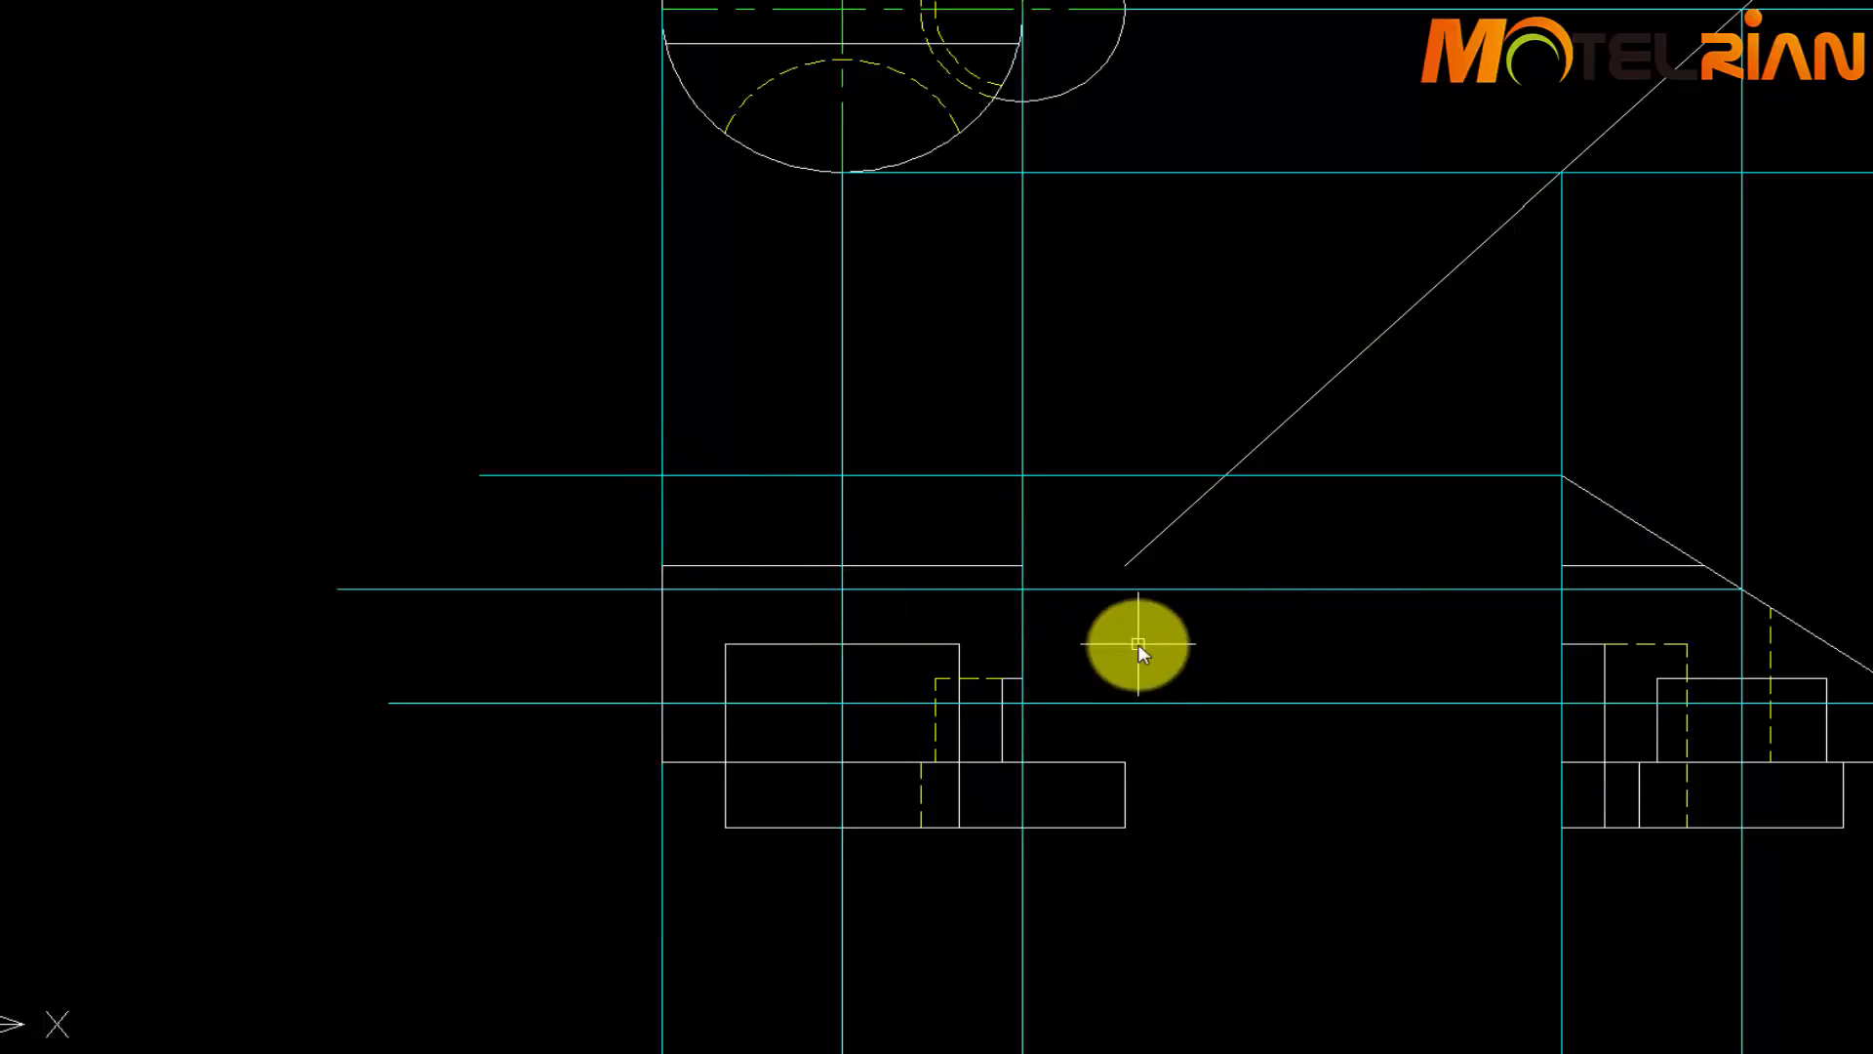
text(e)
key(Return)
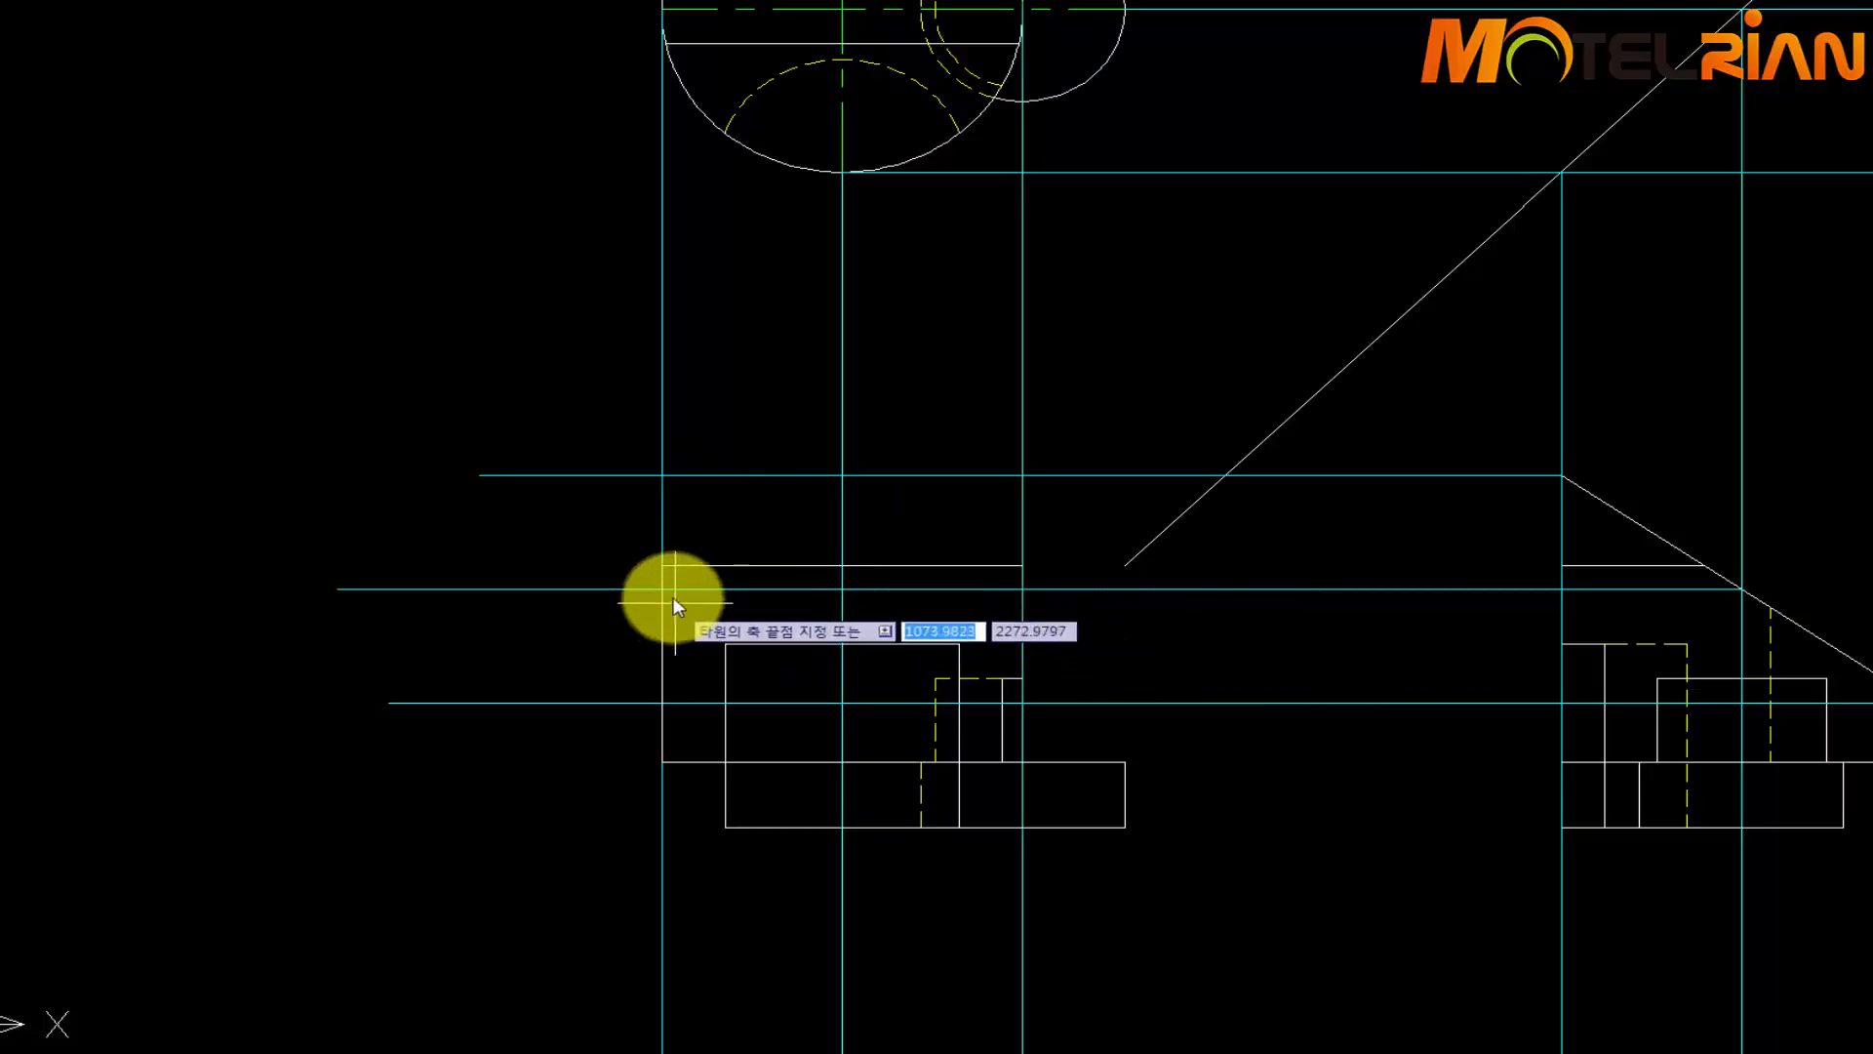
click(669, 588)
click(1022, 589)
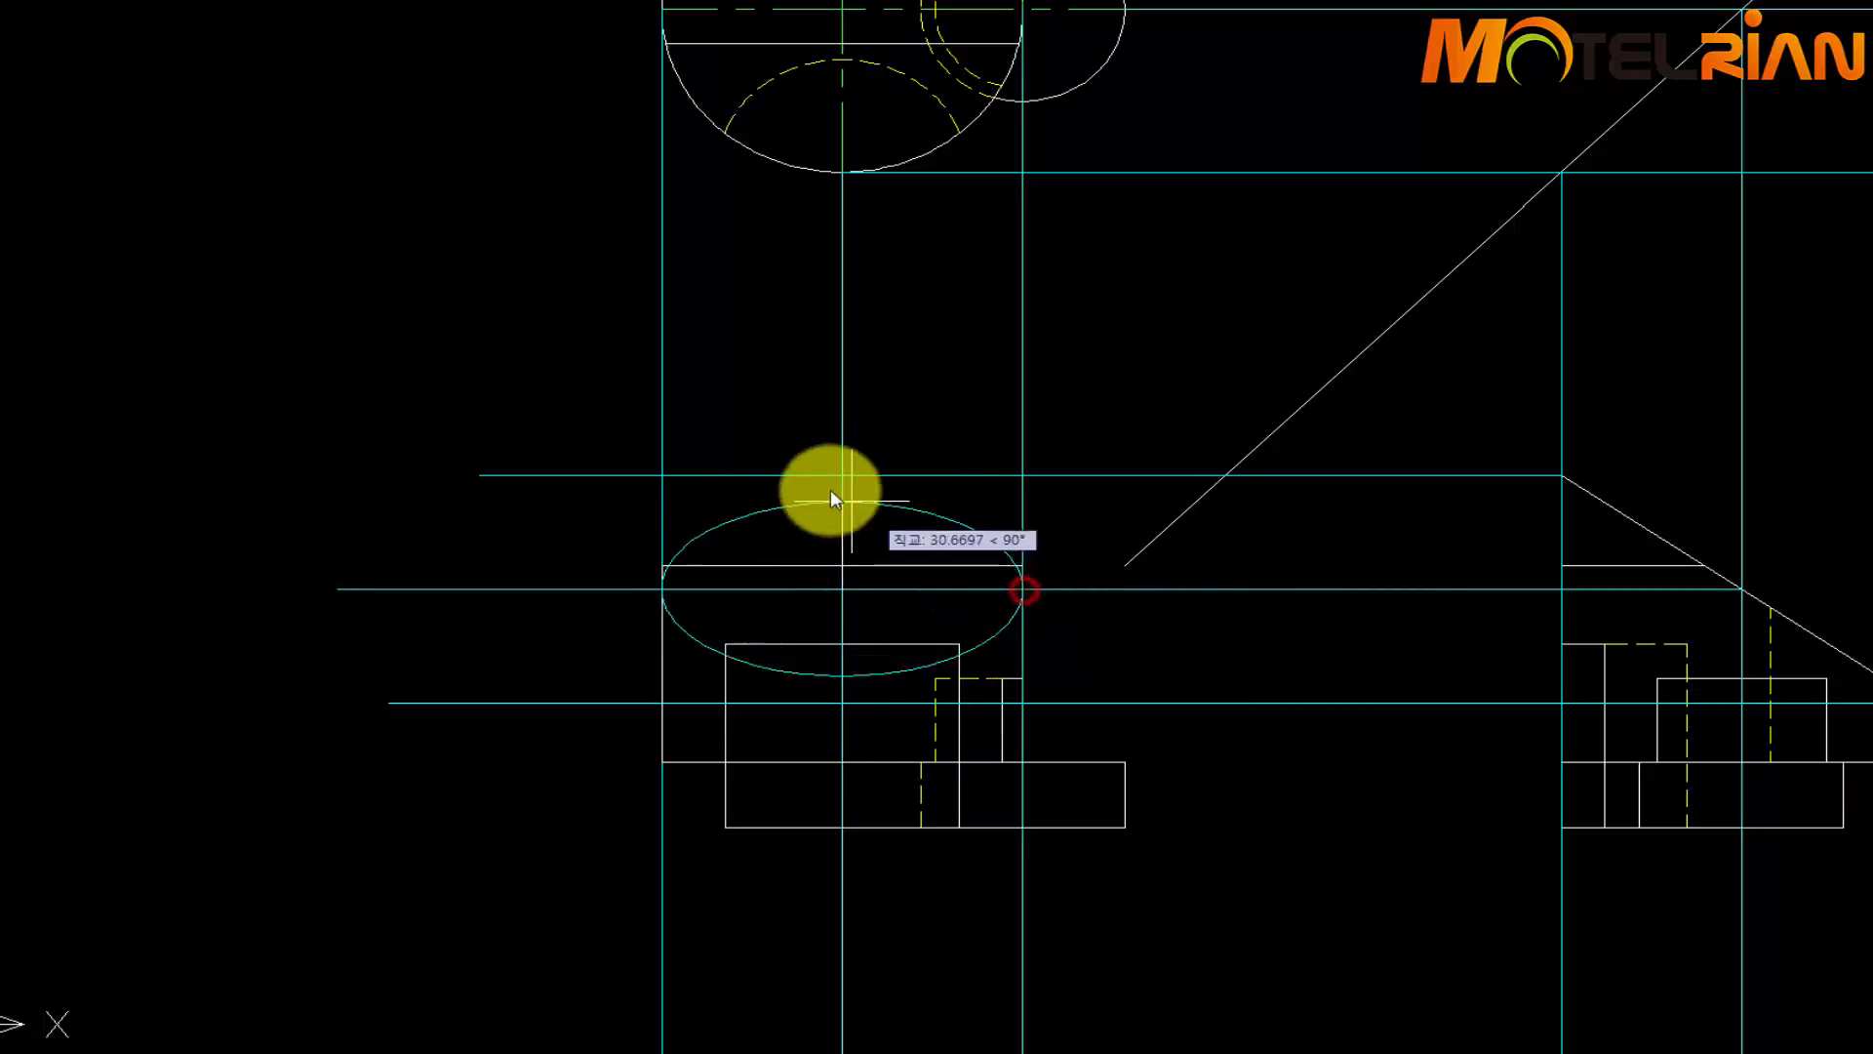
click(841, 475)
Delete all horizontal and vertical projection lines between the top, front and side views
click(1438, 781)
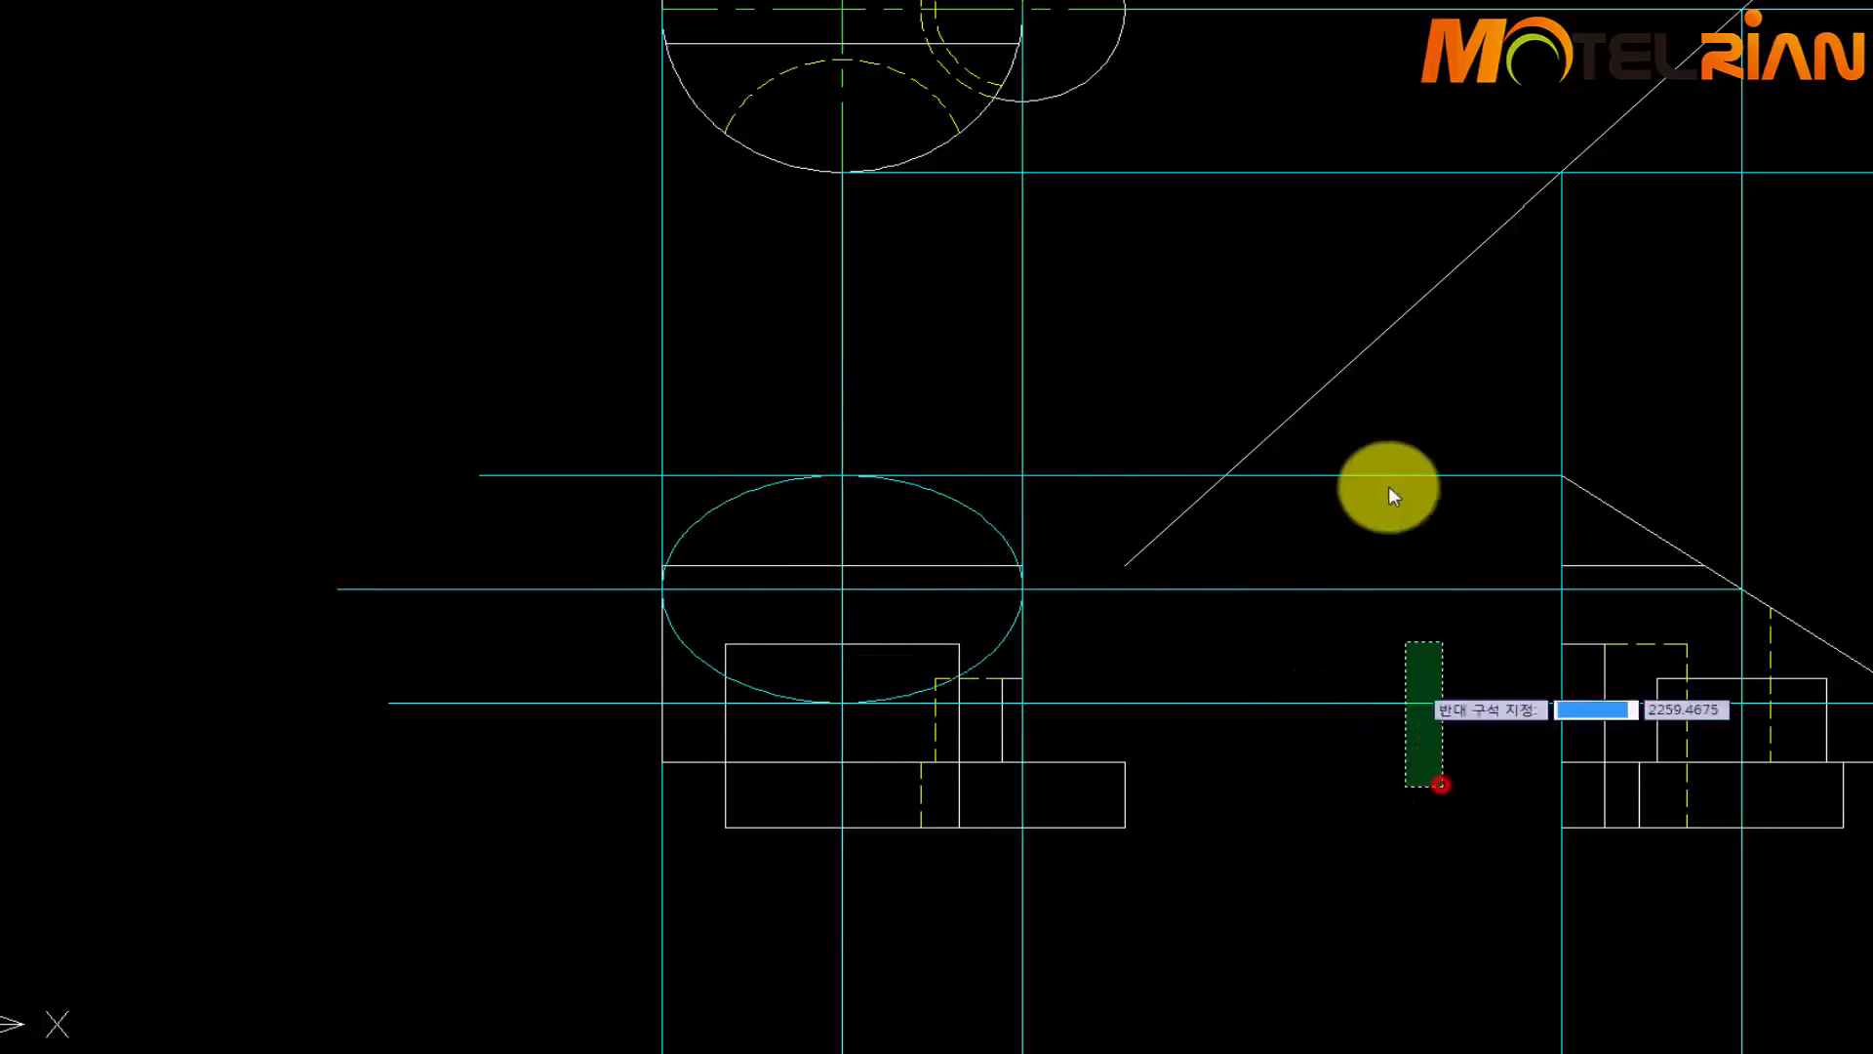
click(1375, 421)
scroll(1605, 468, down, 1)
middle_drag(1610, 466, 1342, 594)
click(1647, 531)
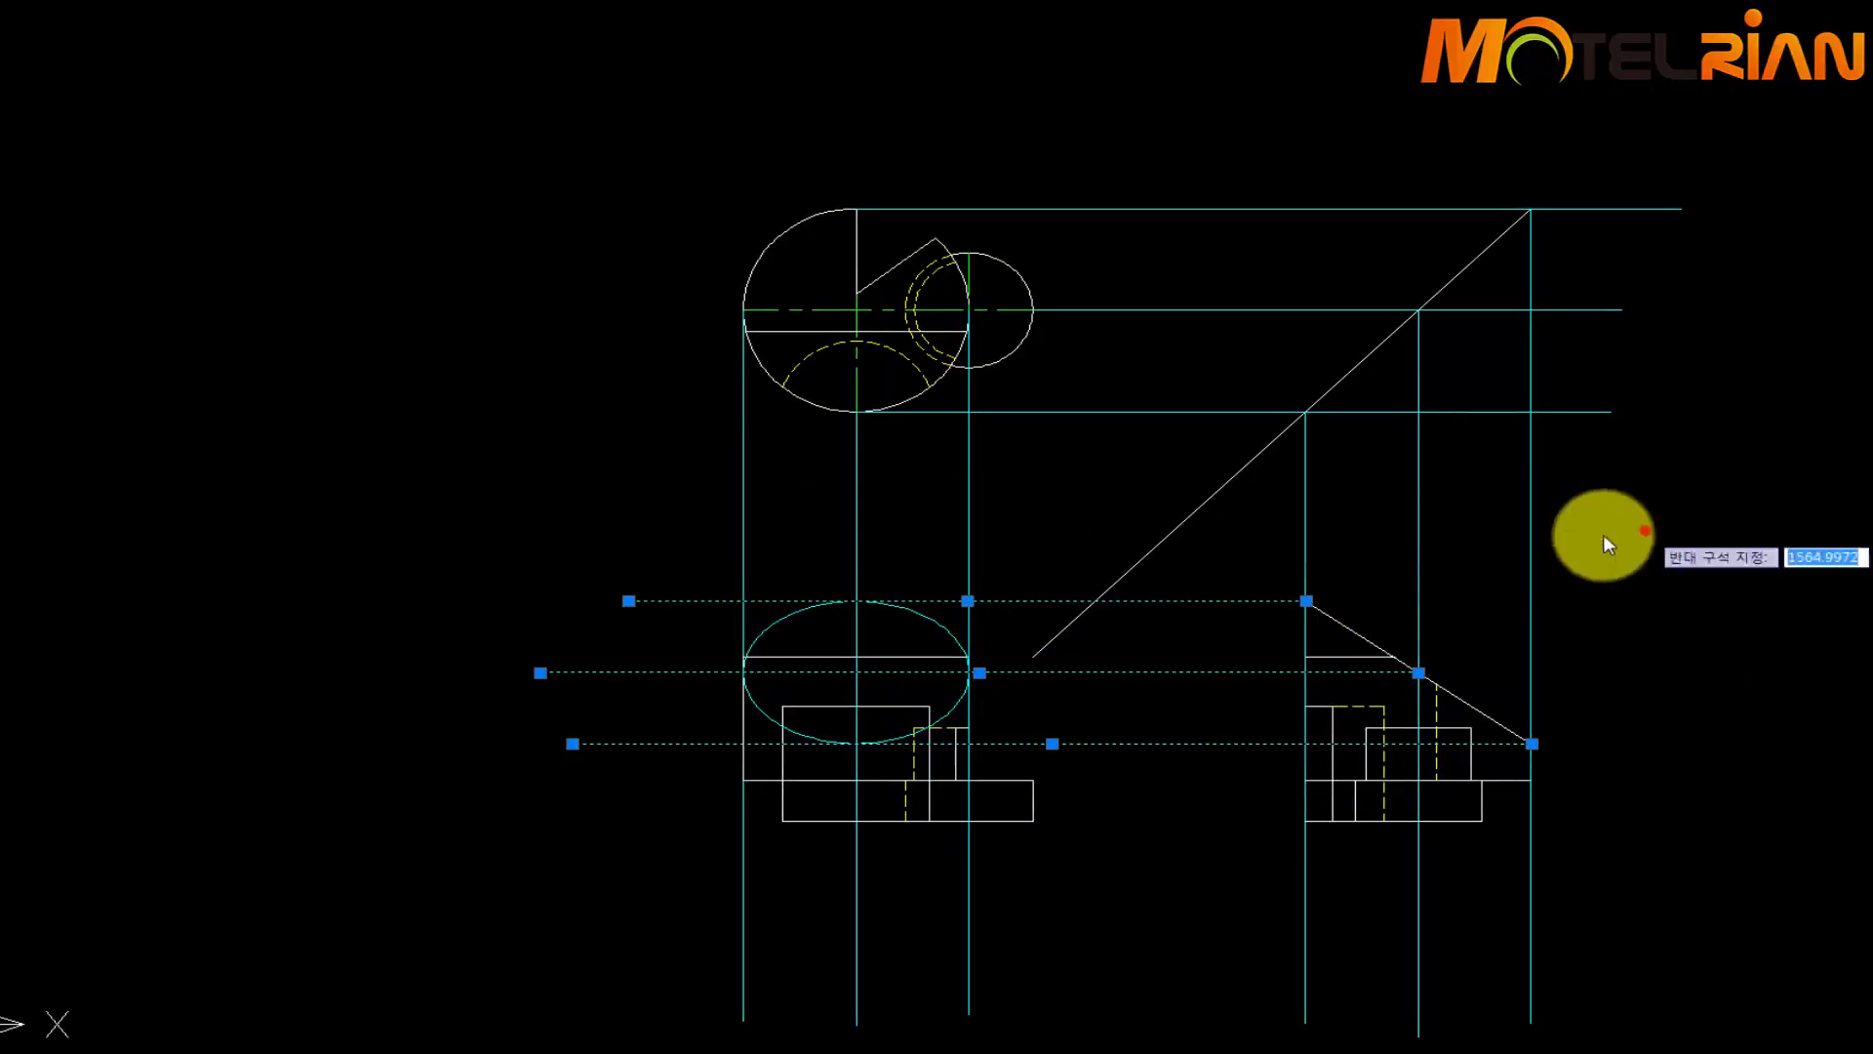
click(1246, 549)
click(1034, 483)
click(617, 500)
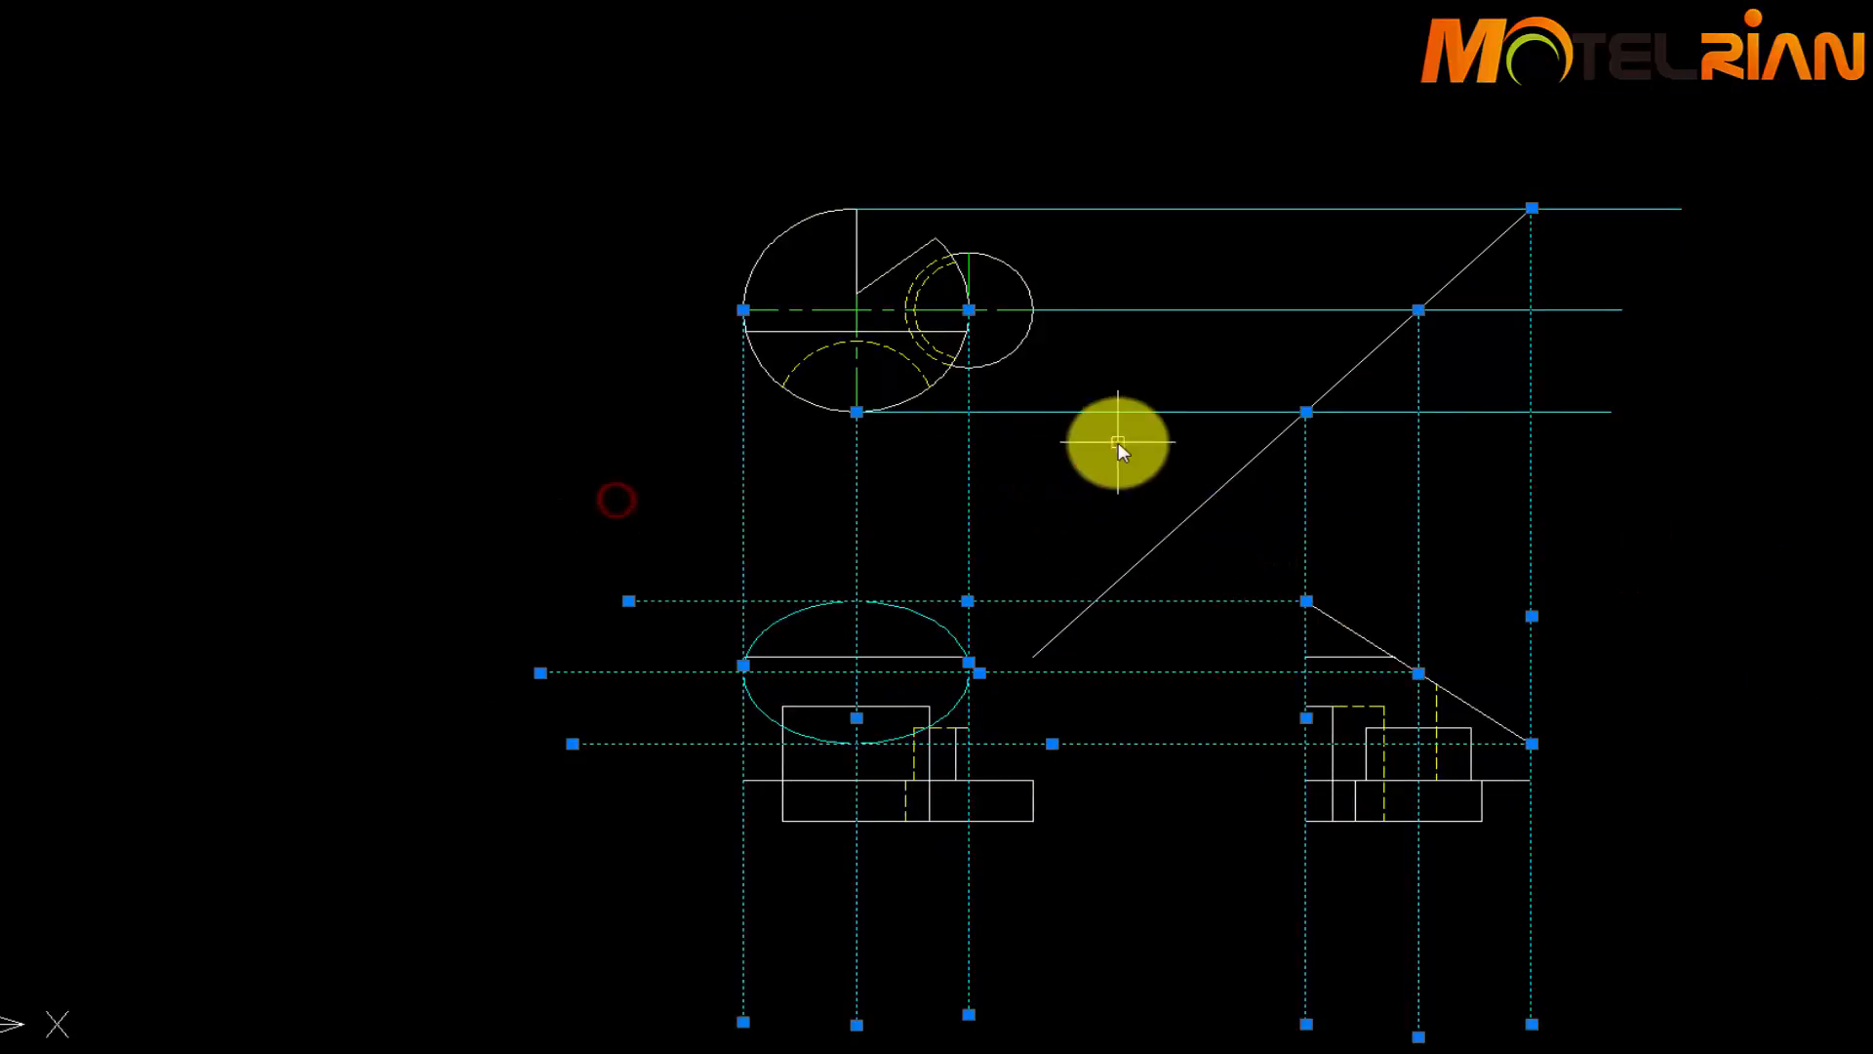
click(1116, 439)
click(1050, 107)
key(Delete)
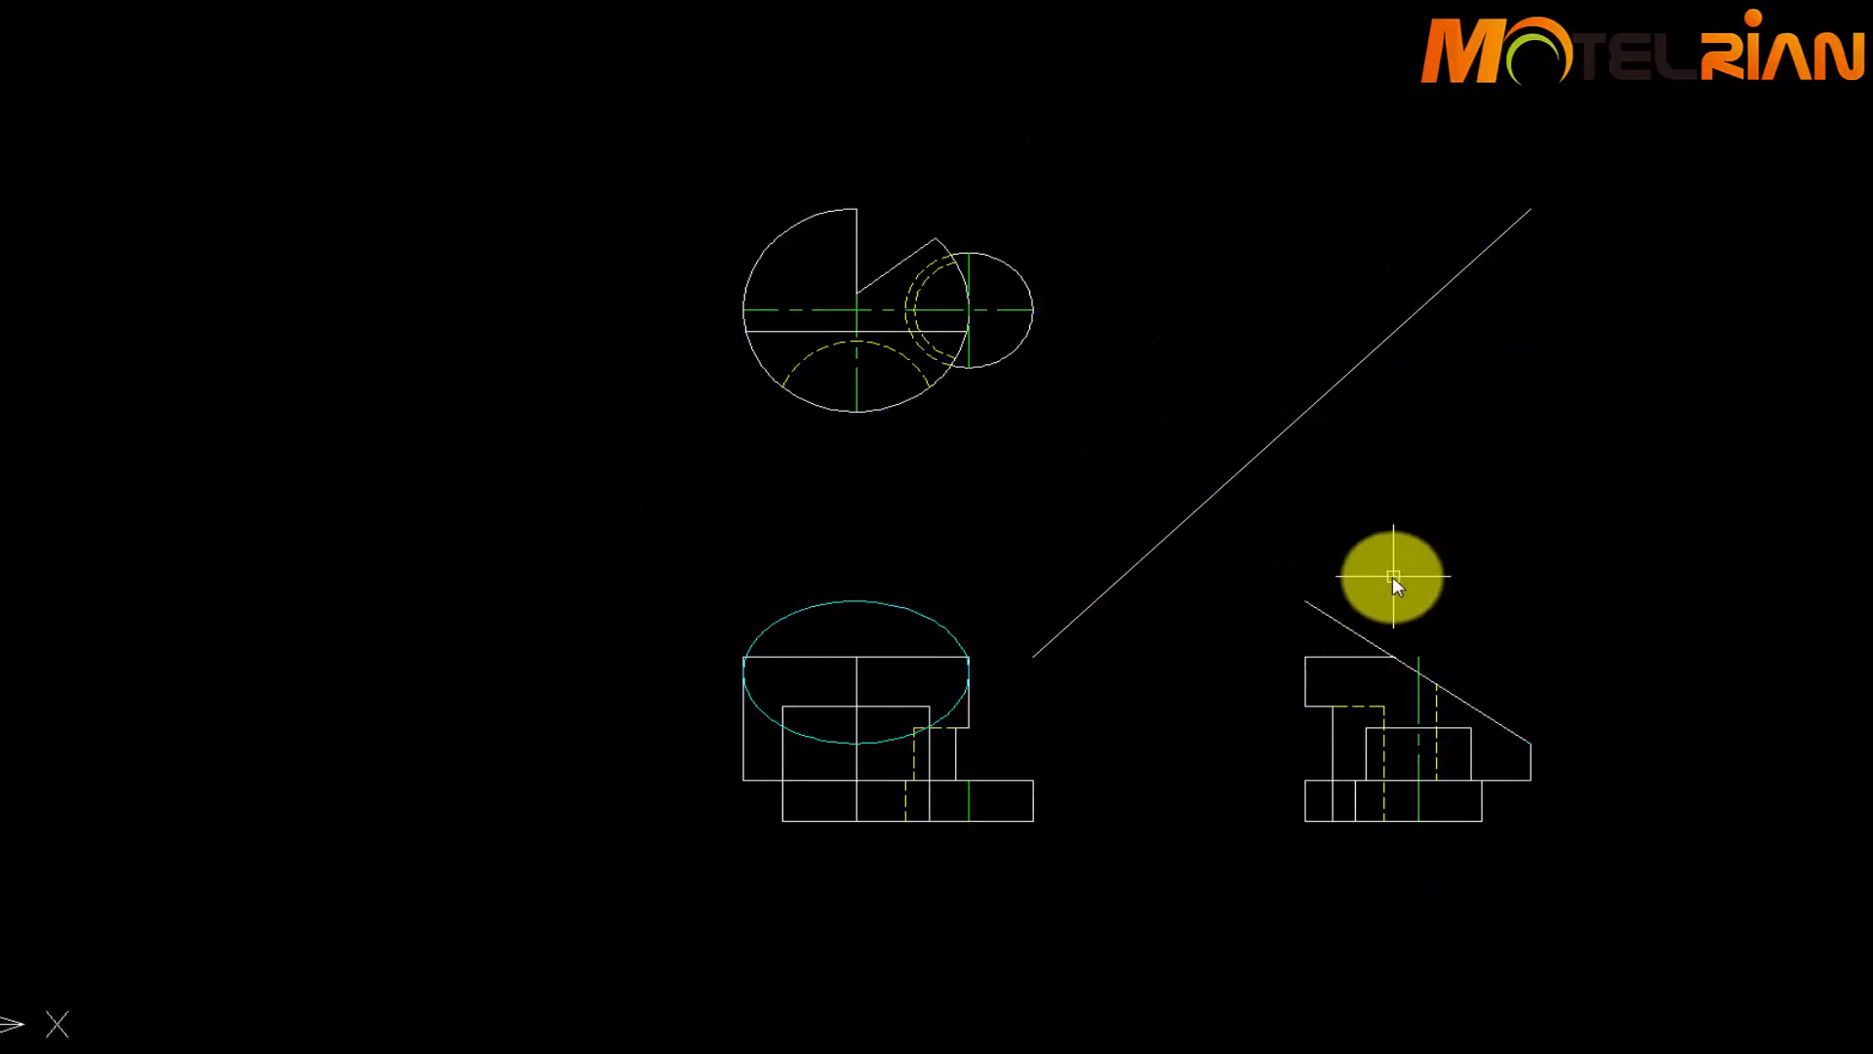
Trim the side view's sloped edge and the front view's ellipse where they rise above the body's top edge
text(tr)
key(space)
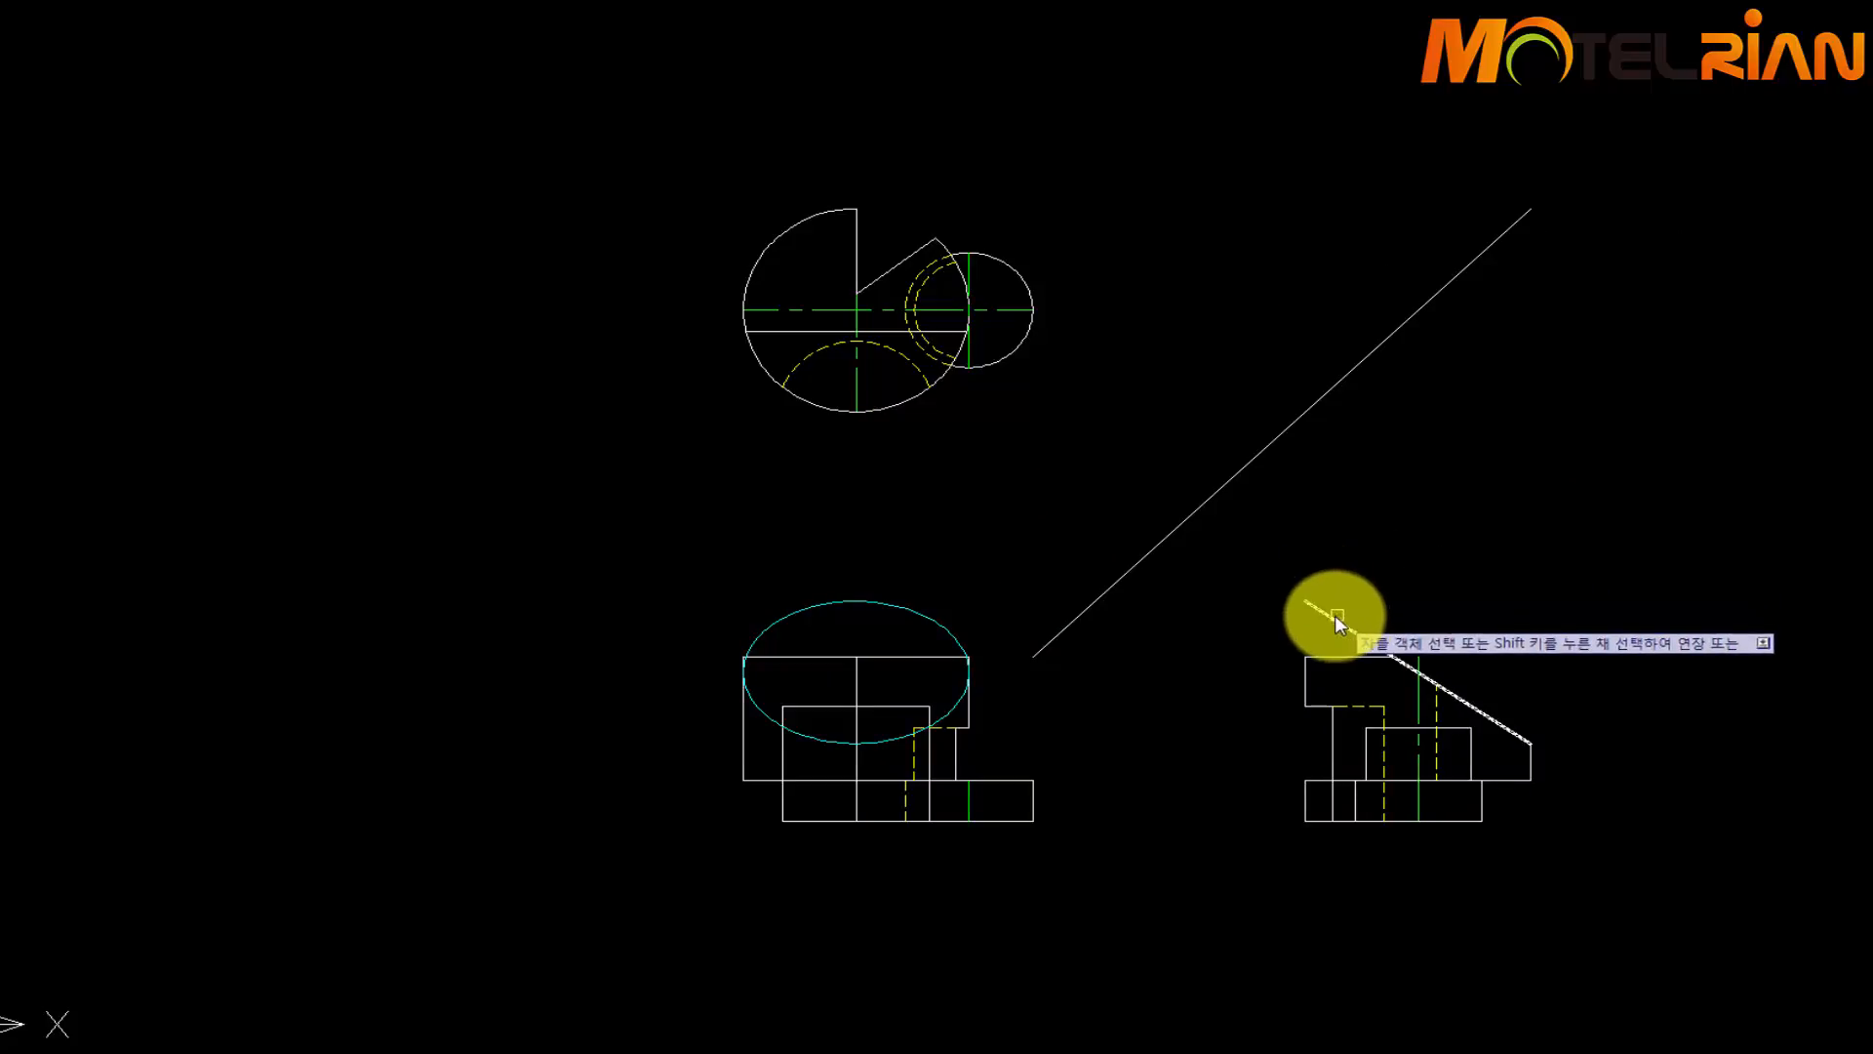
click(1334, 615)
scroll(1003, 605, up, 3)
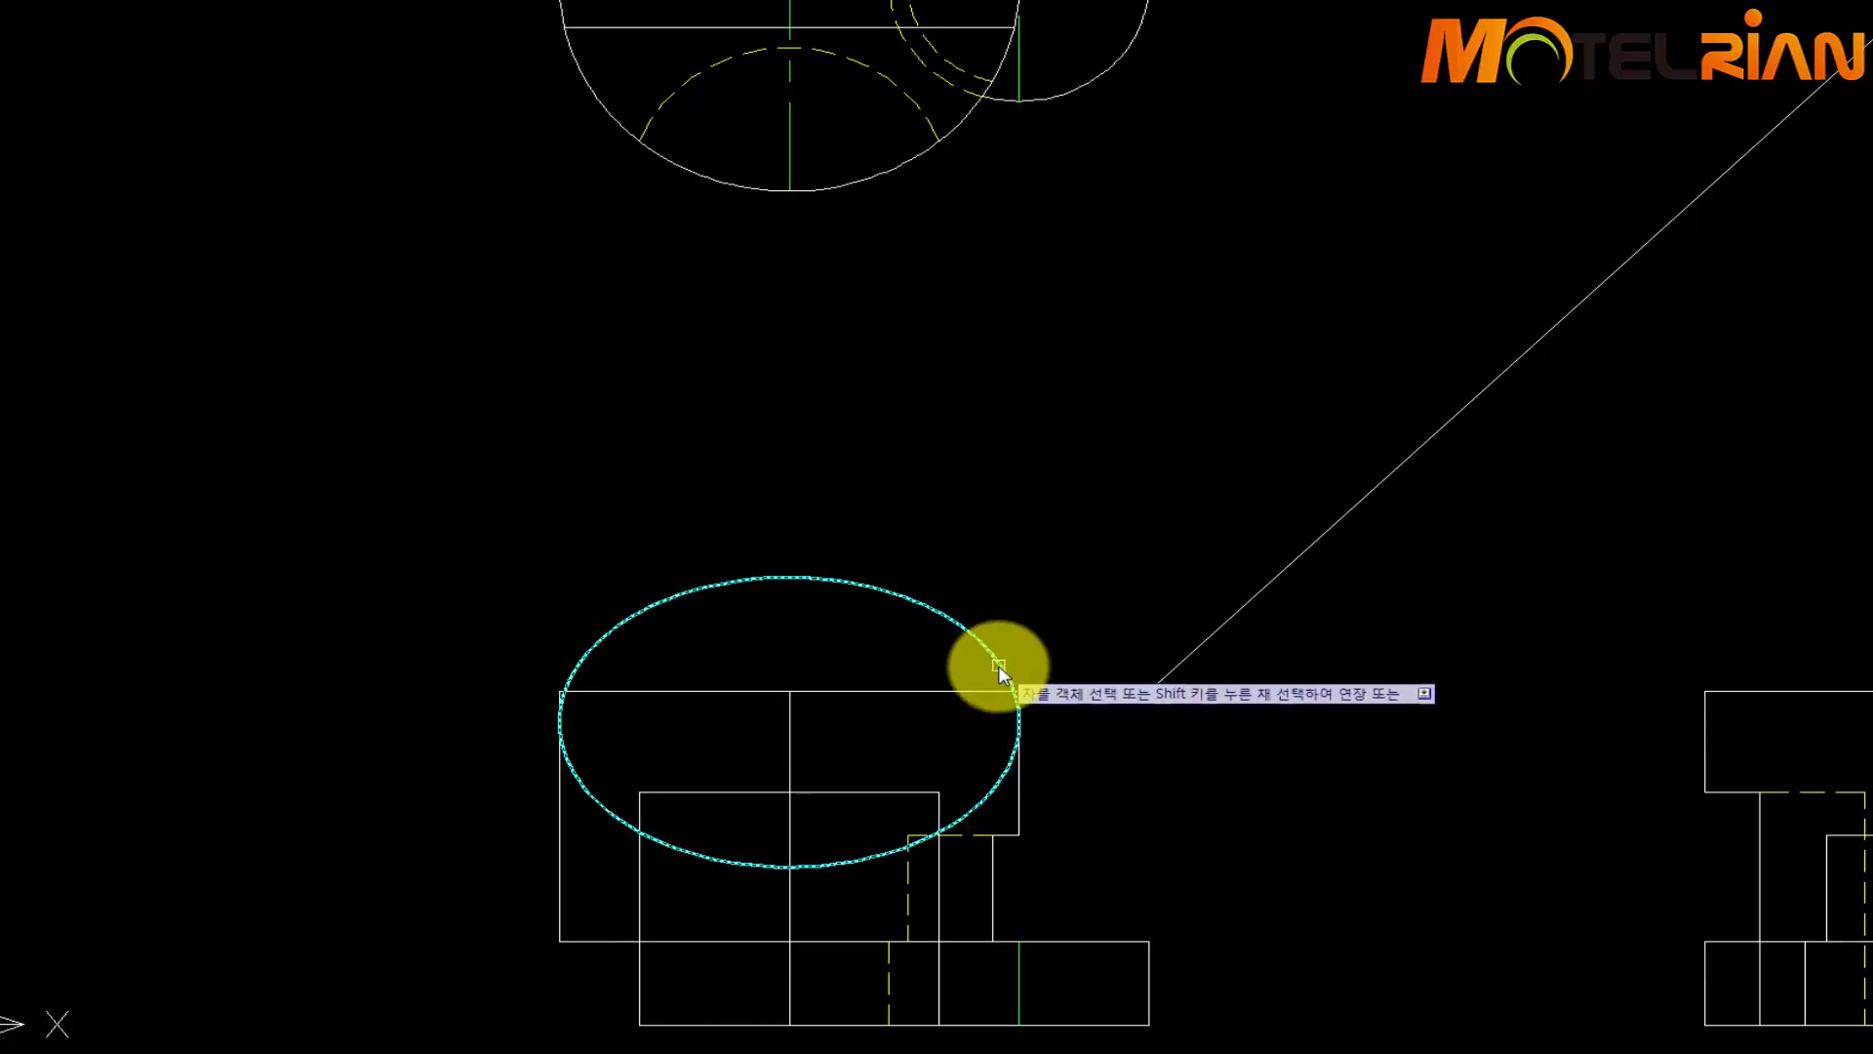
scroll(997, 694, up, 3)
click(1033, 669)
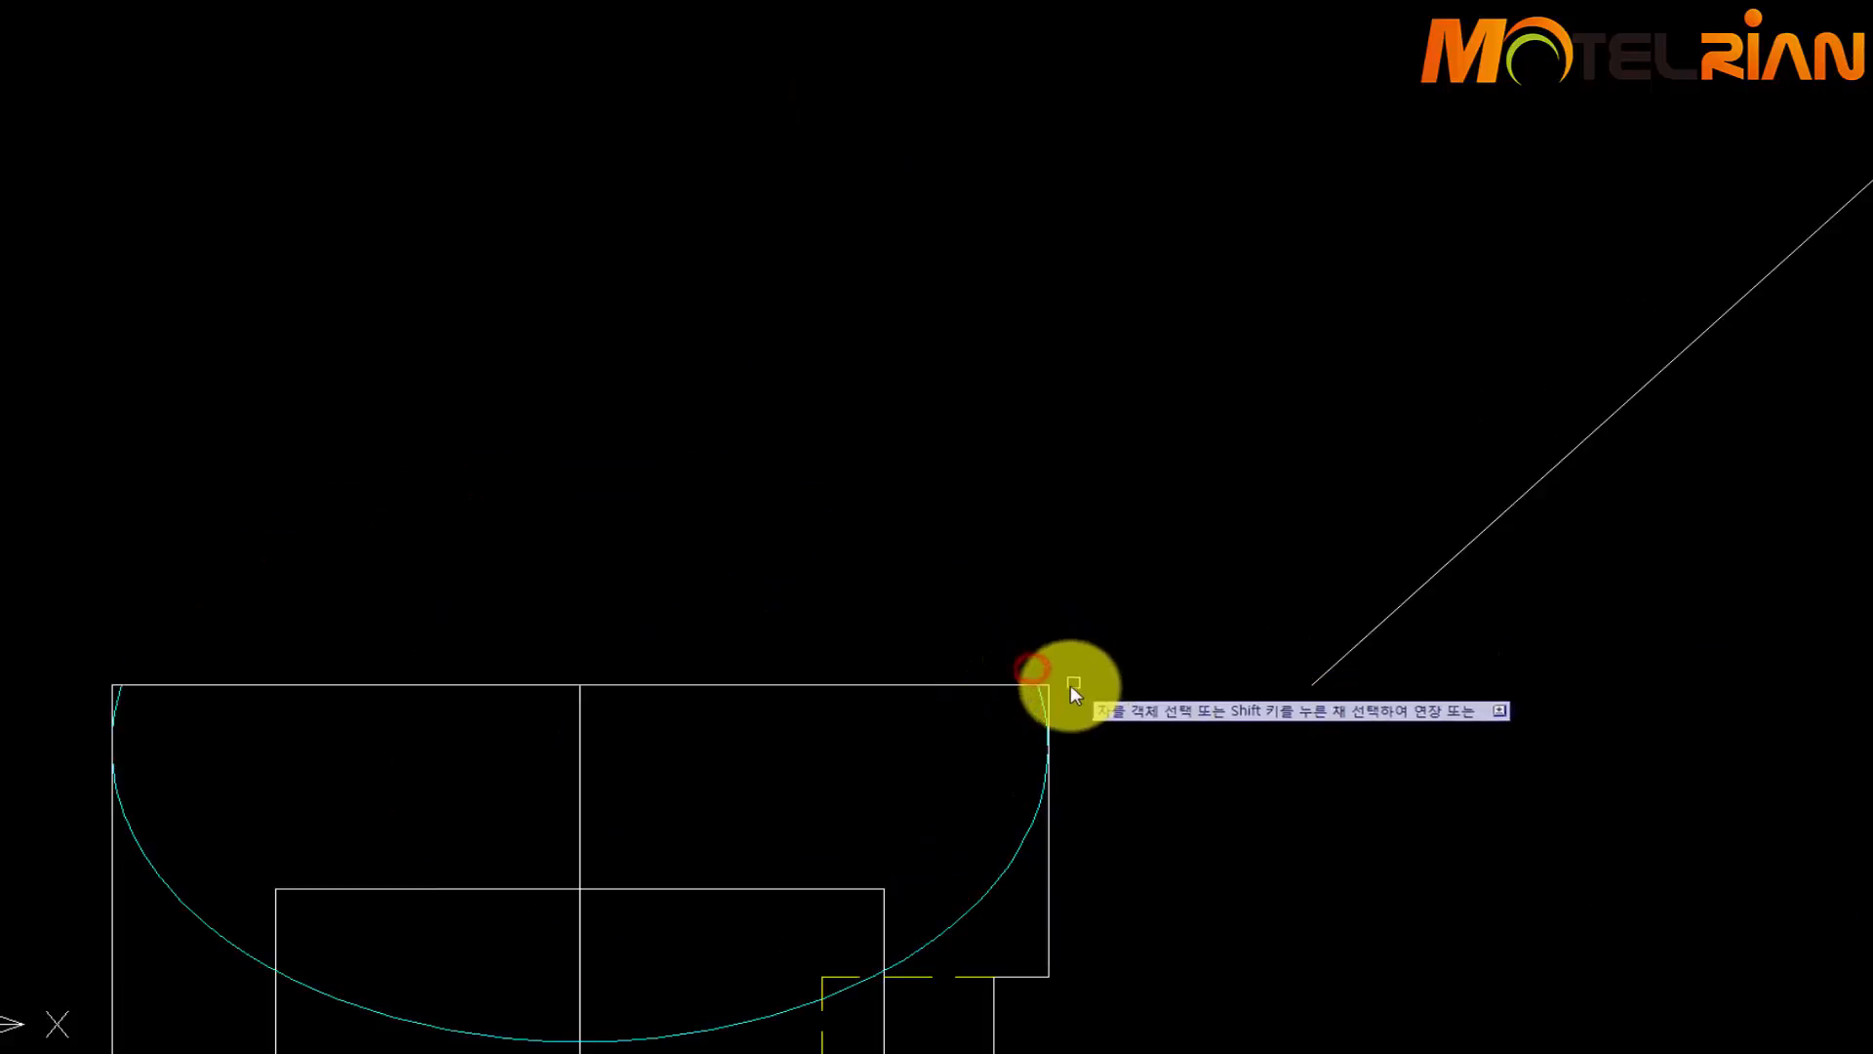
Trim both upper corners of the front view's body that project outside the ellipse
scroll(1063, 685, up, 4)
click(1044, 681)
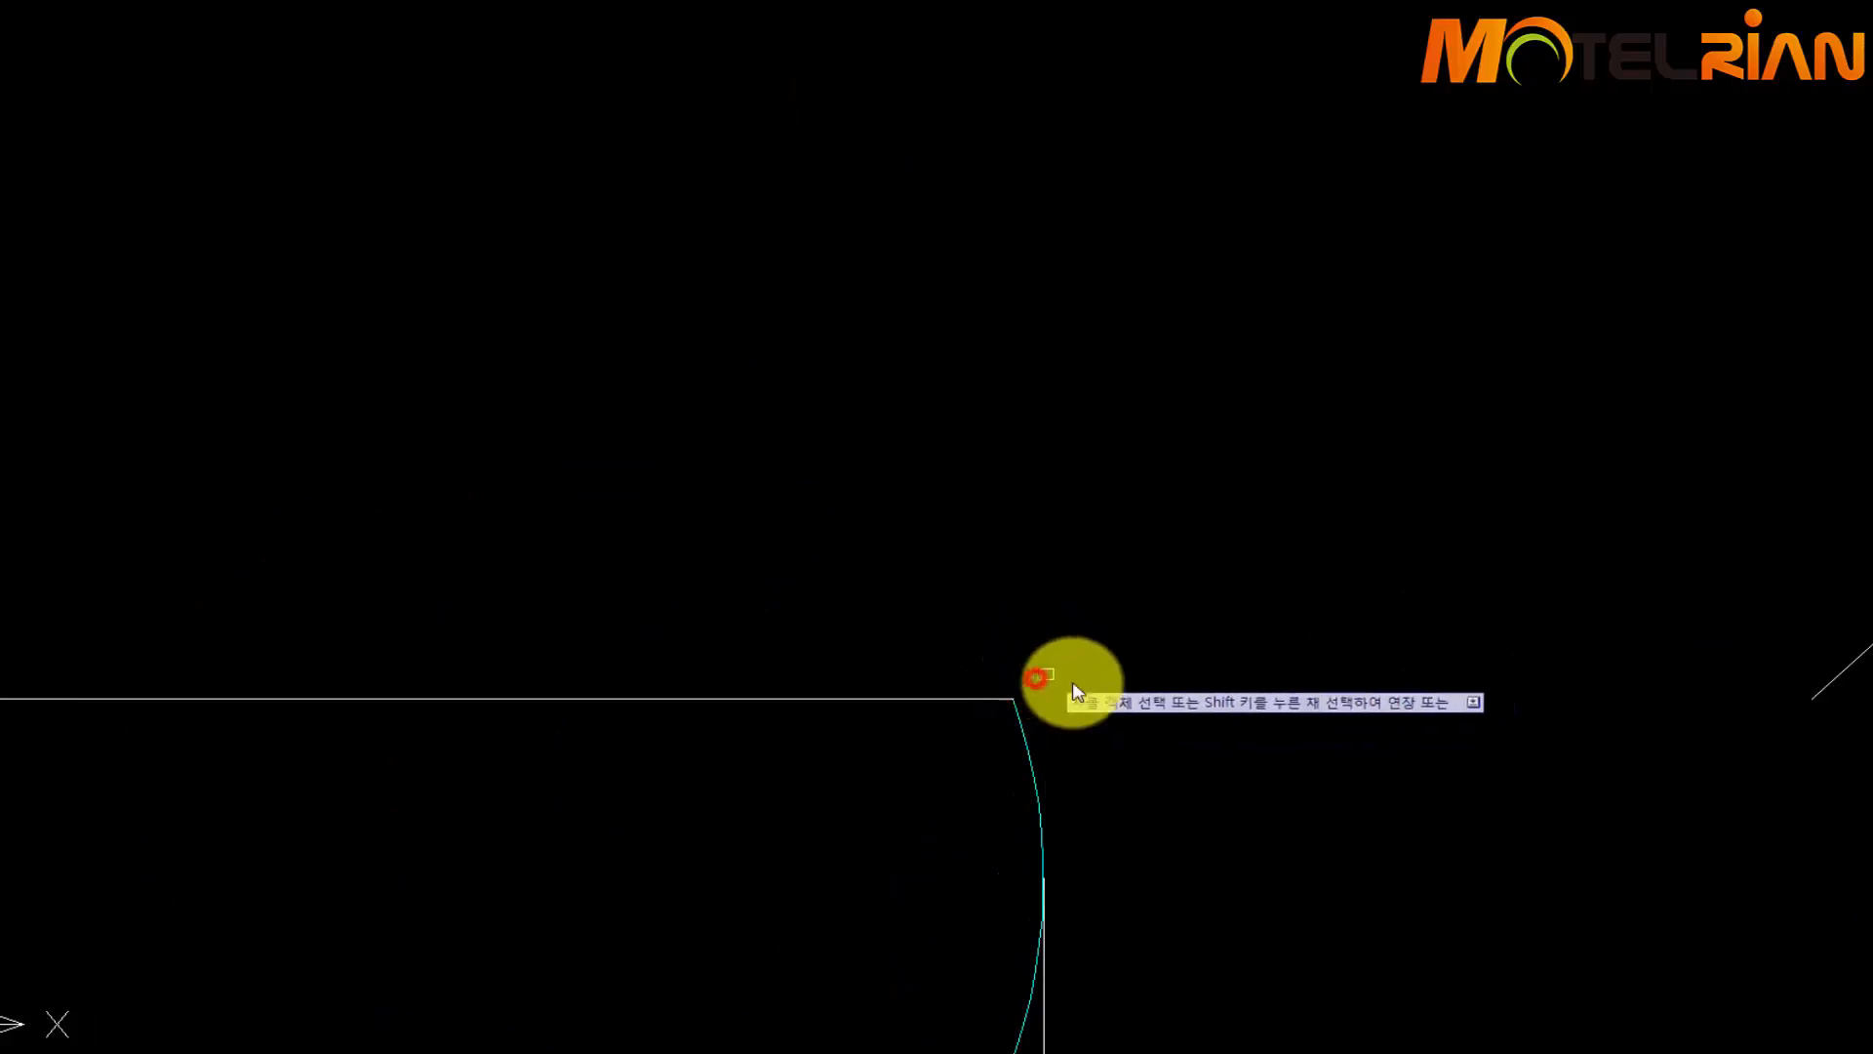
scroll(1083, 684, down, 5)
middle_drag(1134, 667, 1850, 433)
scroll(725, 437, up, 2)
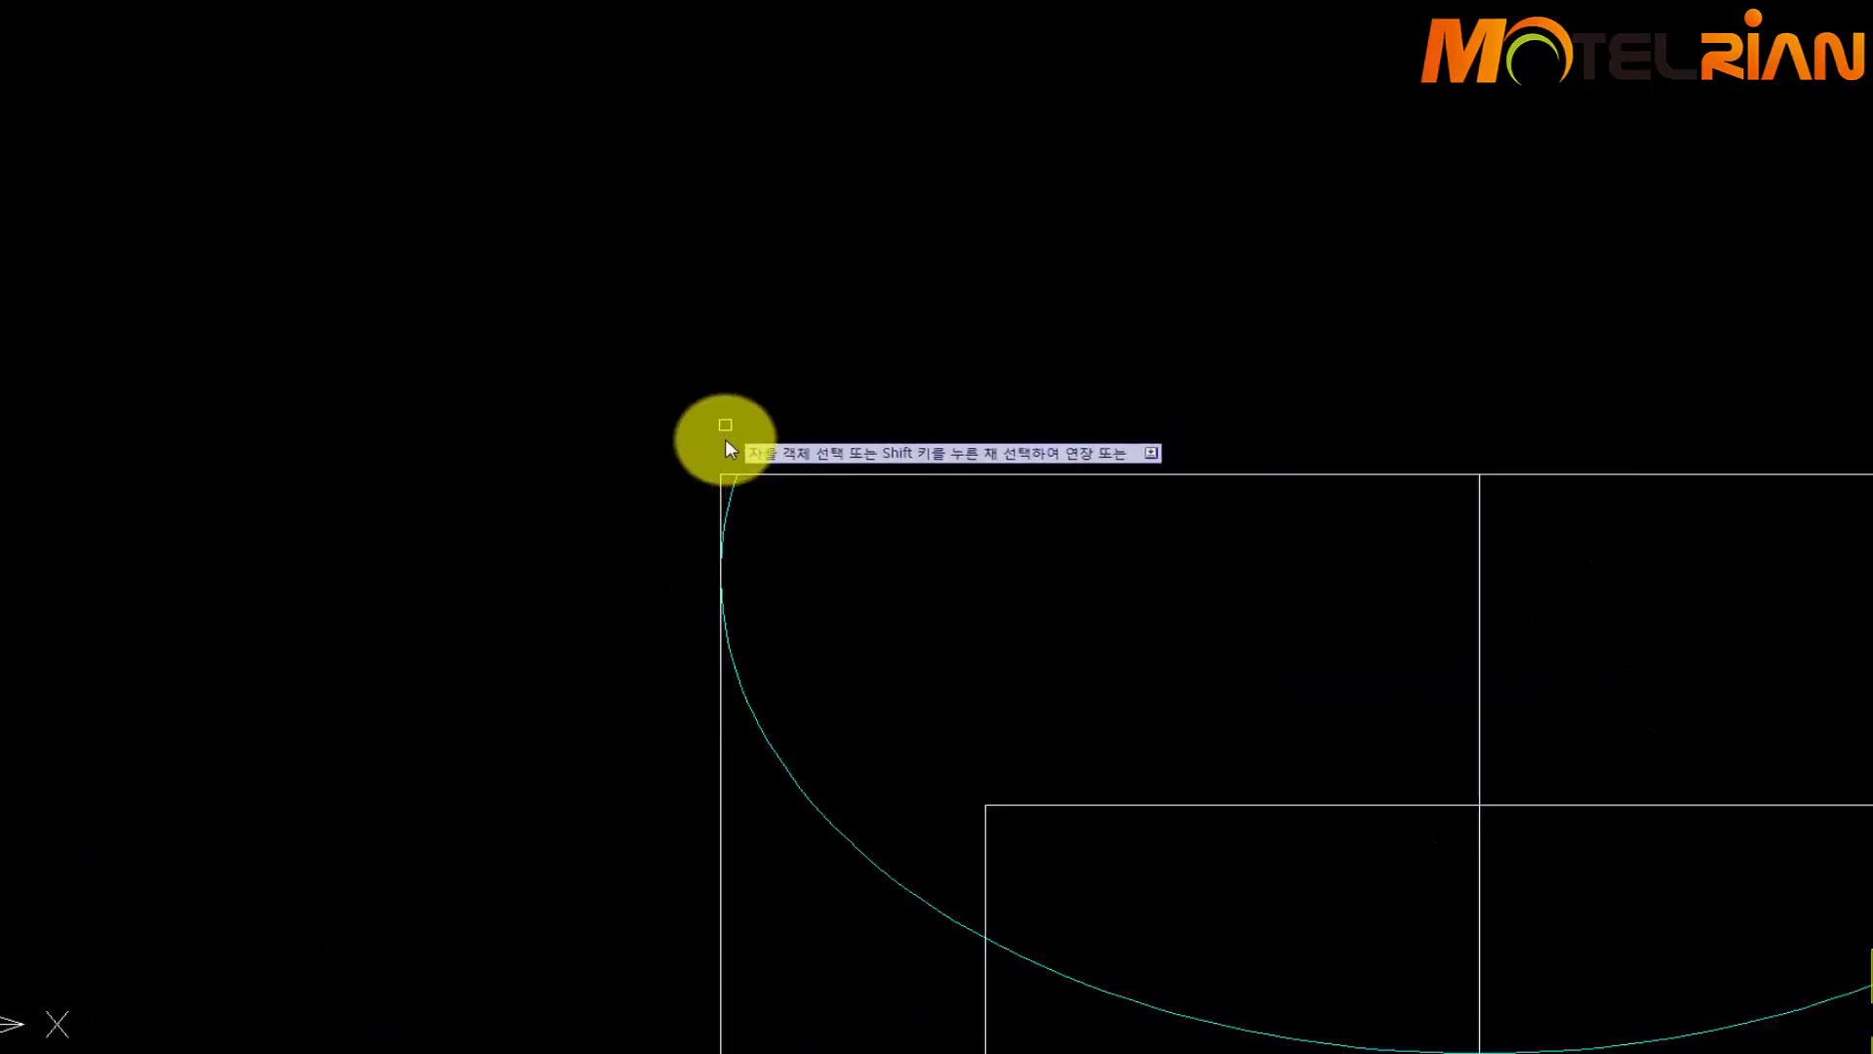
click(714, 487)
scroll(945, 515, down, 3)
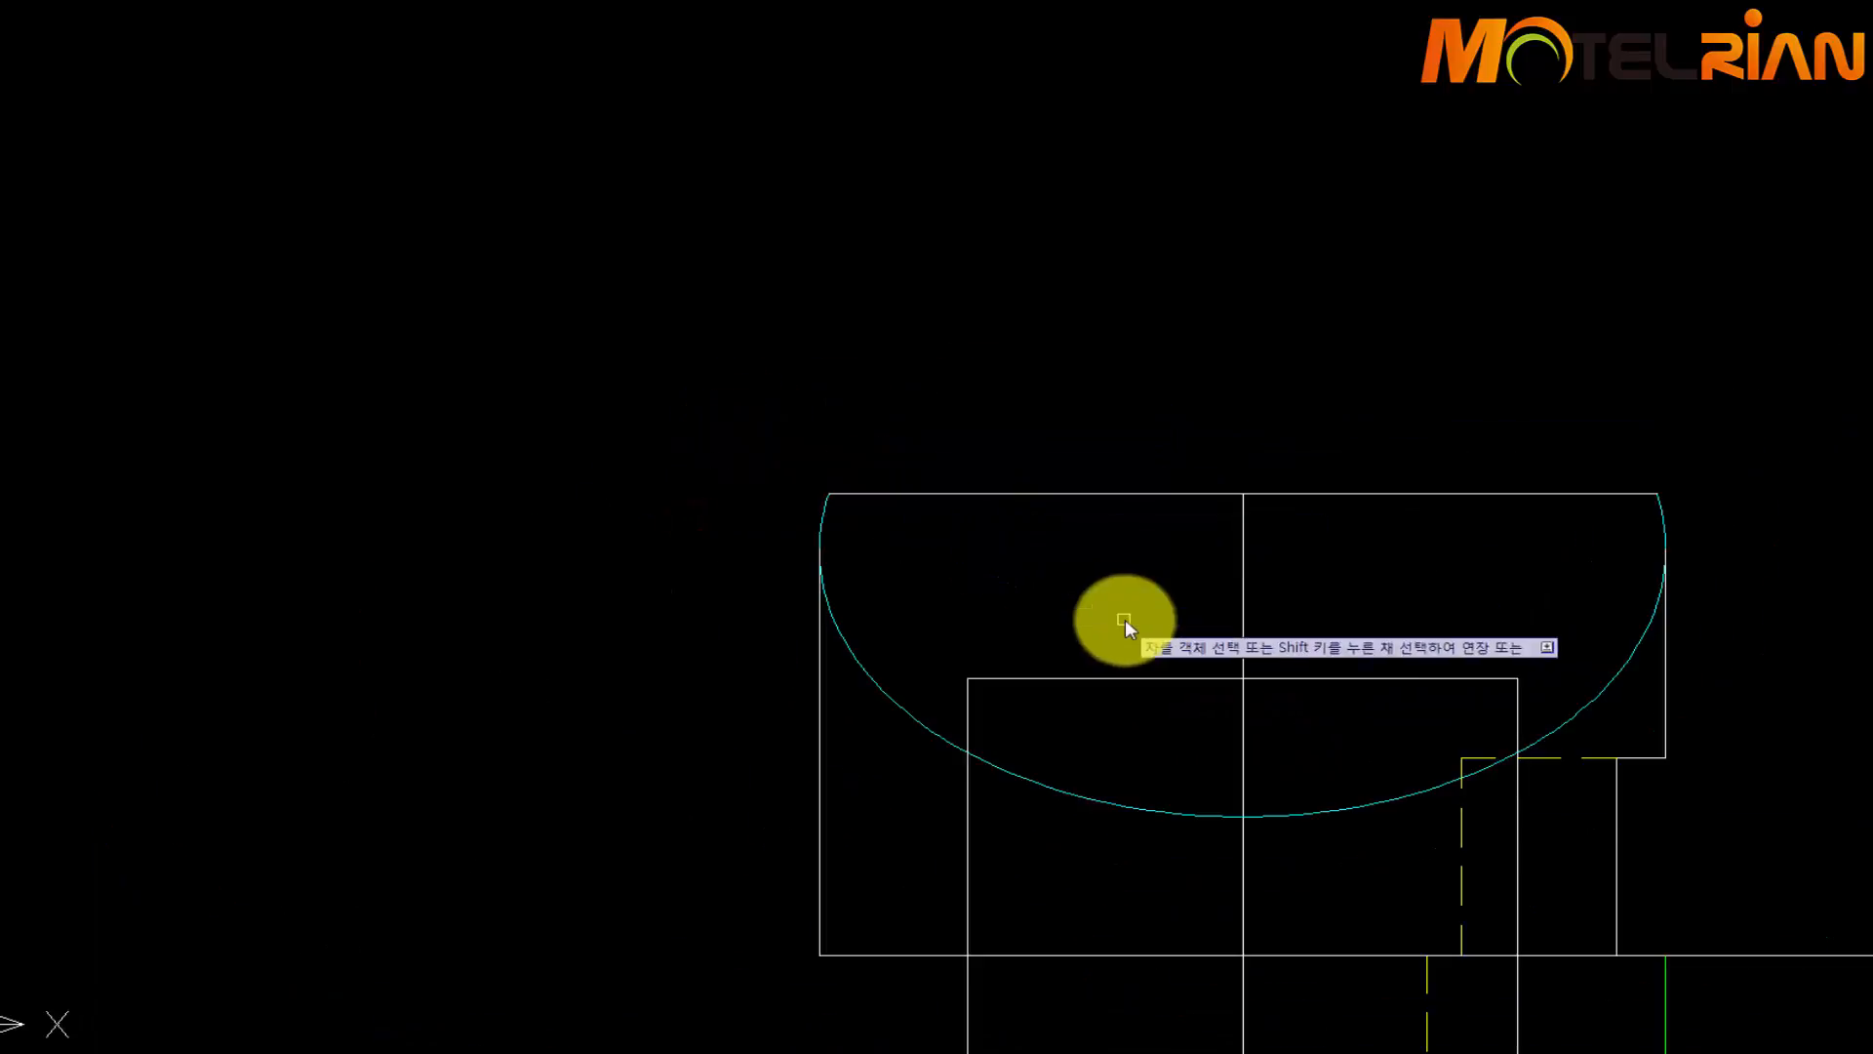
scroll(1124, 620, down, 2)
middle_drag(1141, 606, 940, 525)
middle_drag(1158, 371, 1176, 406)
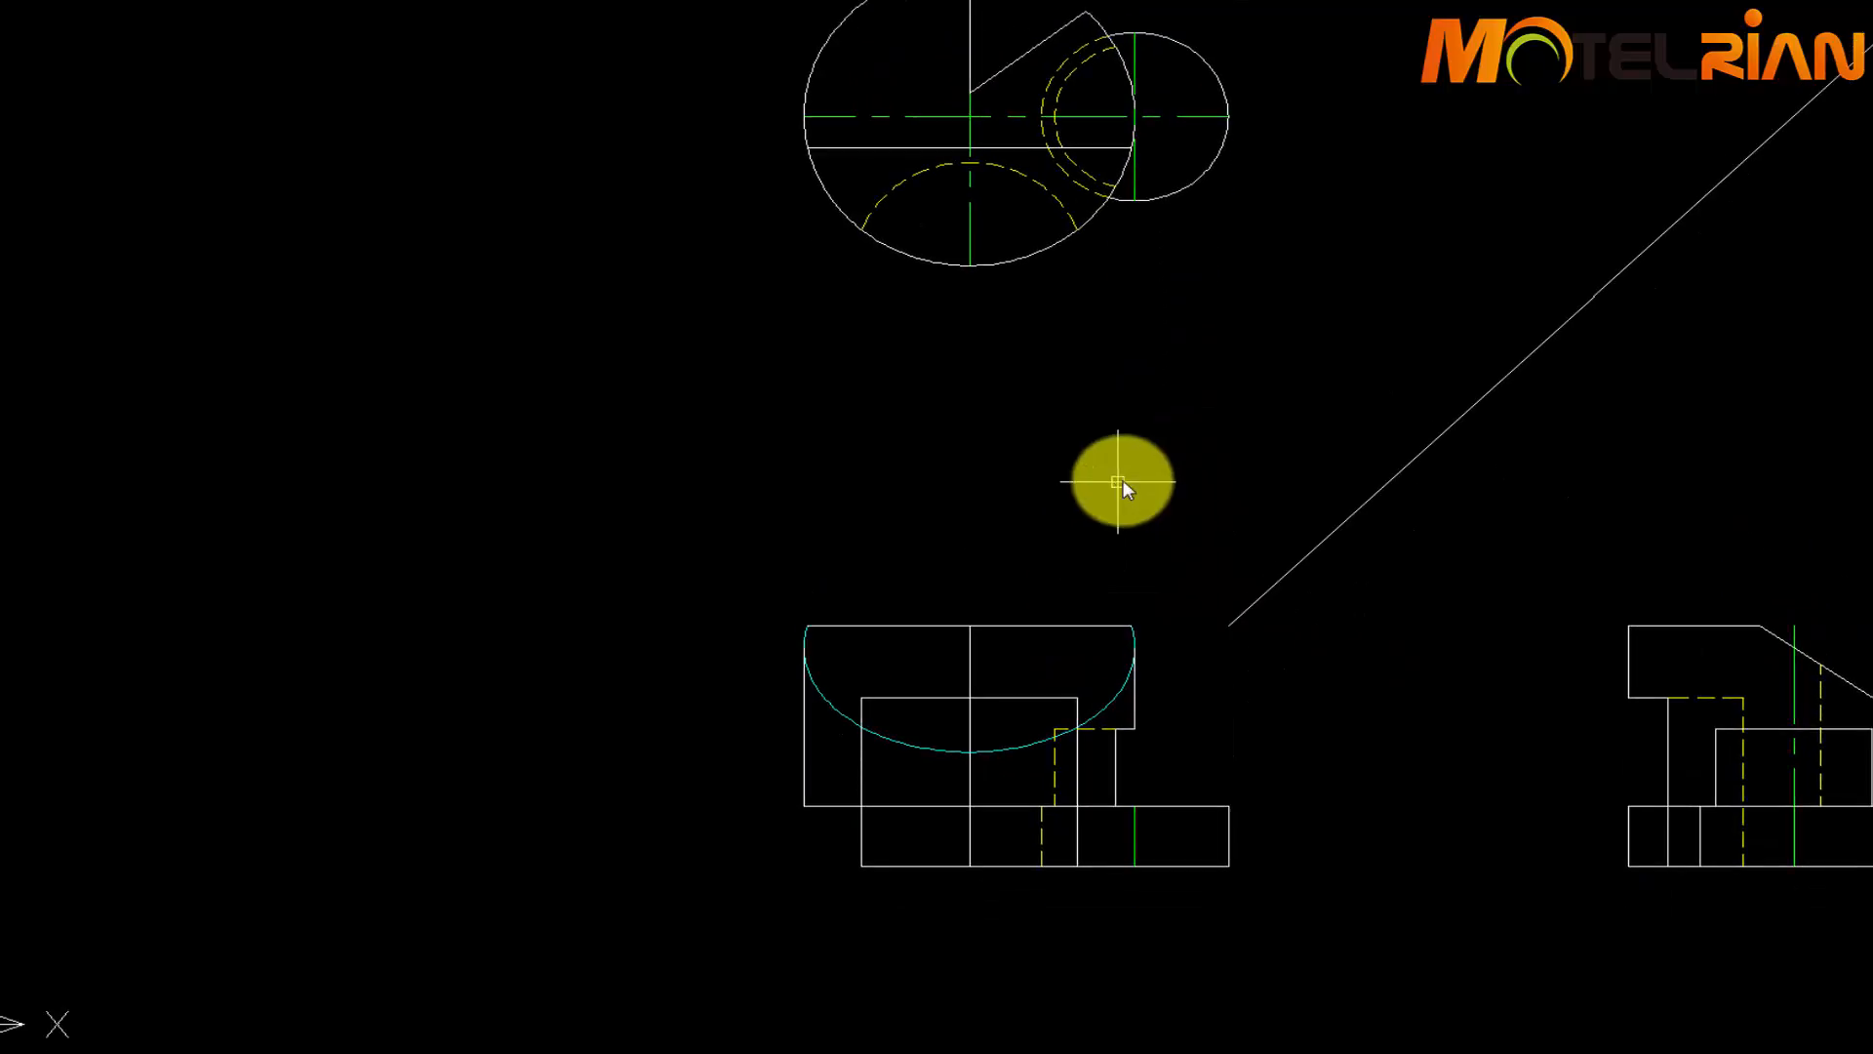
Draw a horizontal projection line from the hidden line's upper end on the side view's slope into the front view
text(l)
key(space)
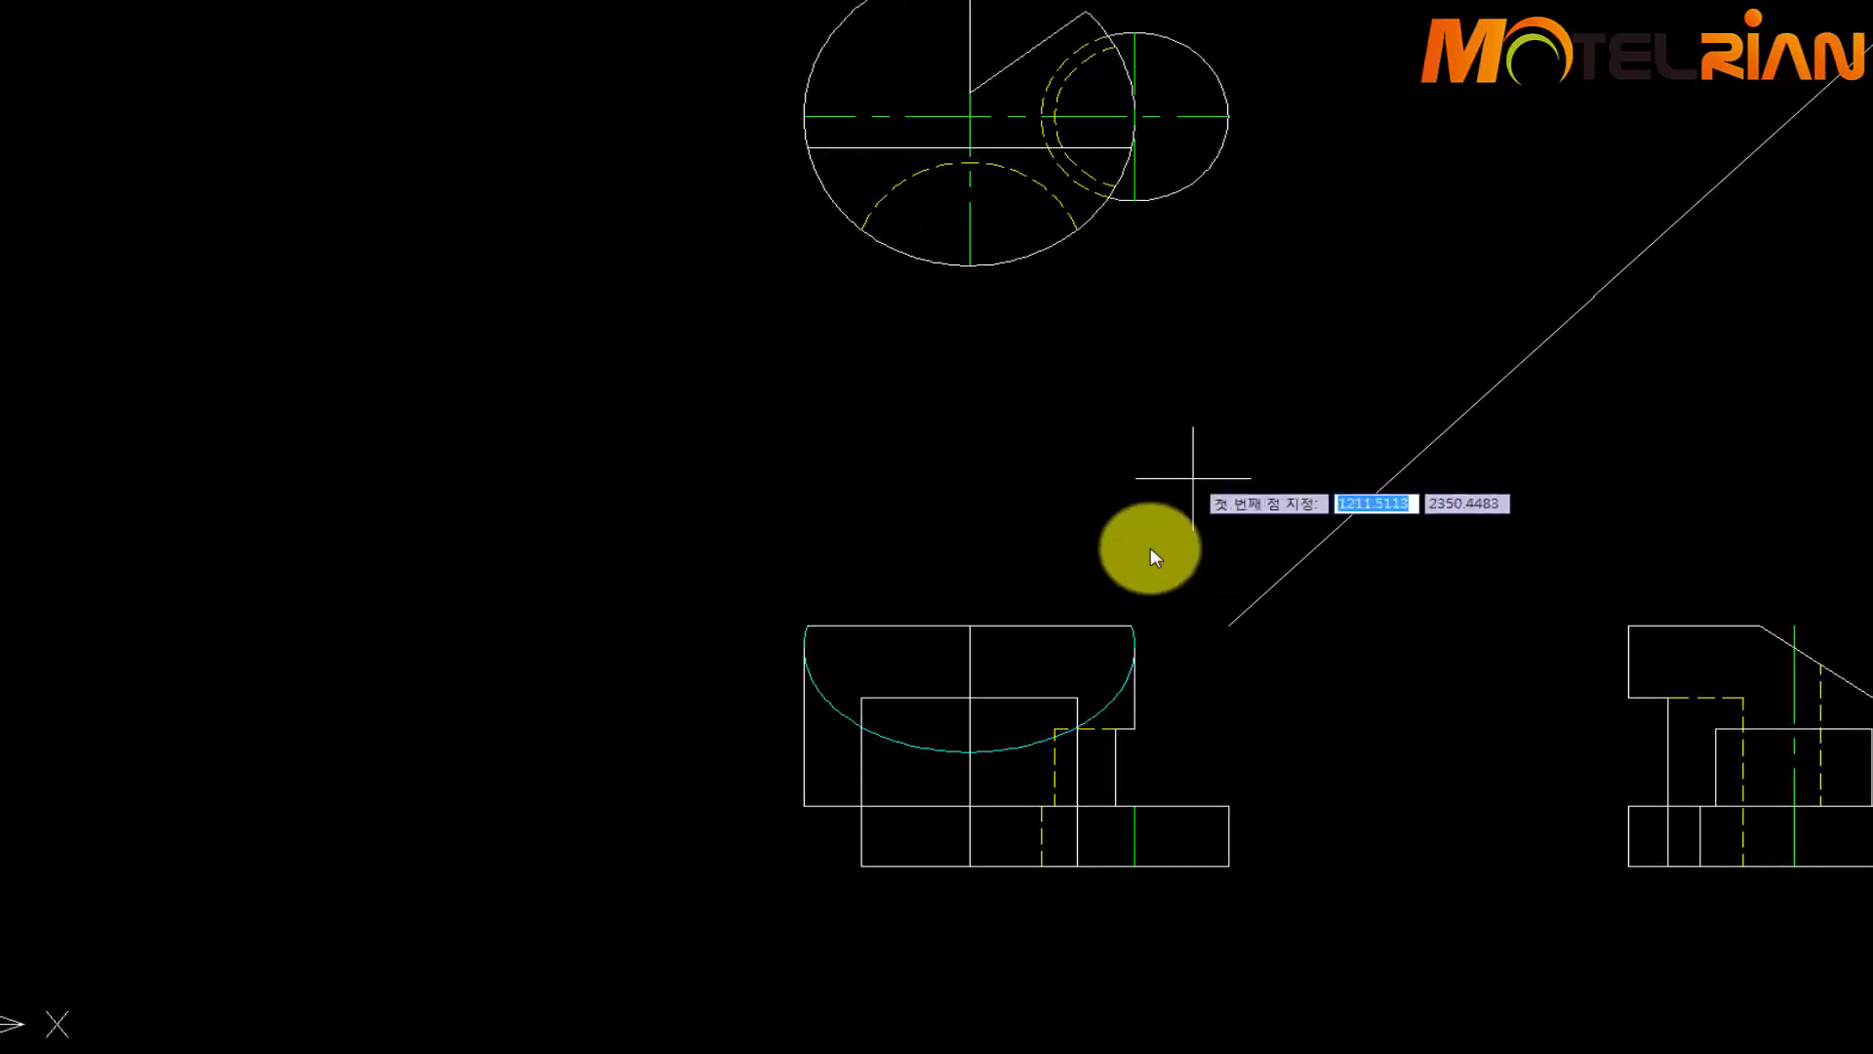
click(1820, 666)
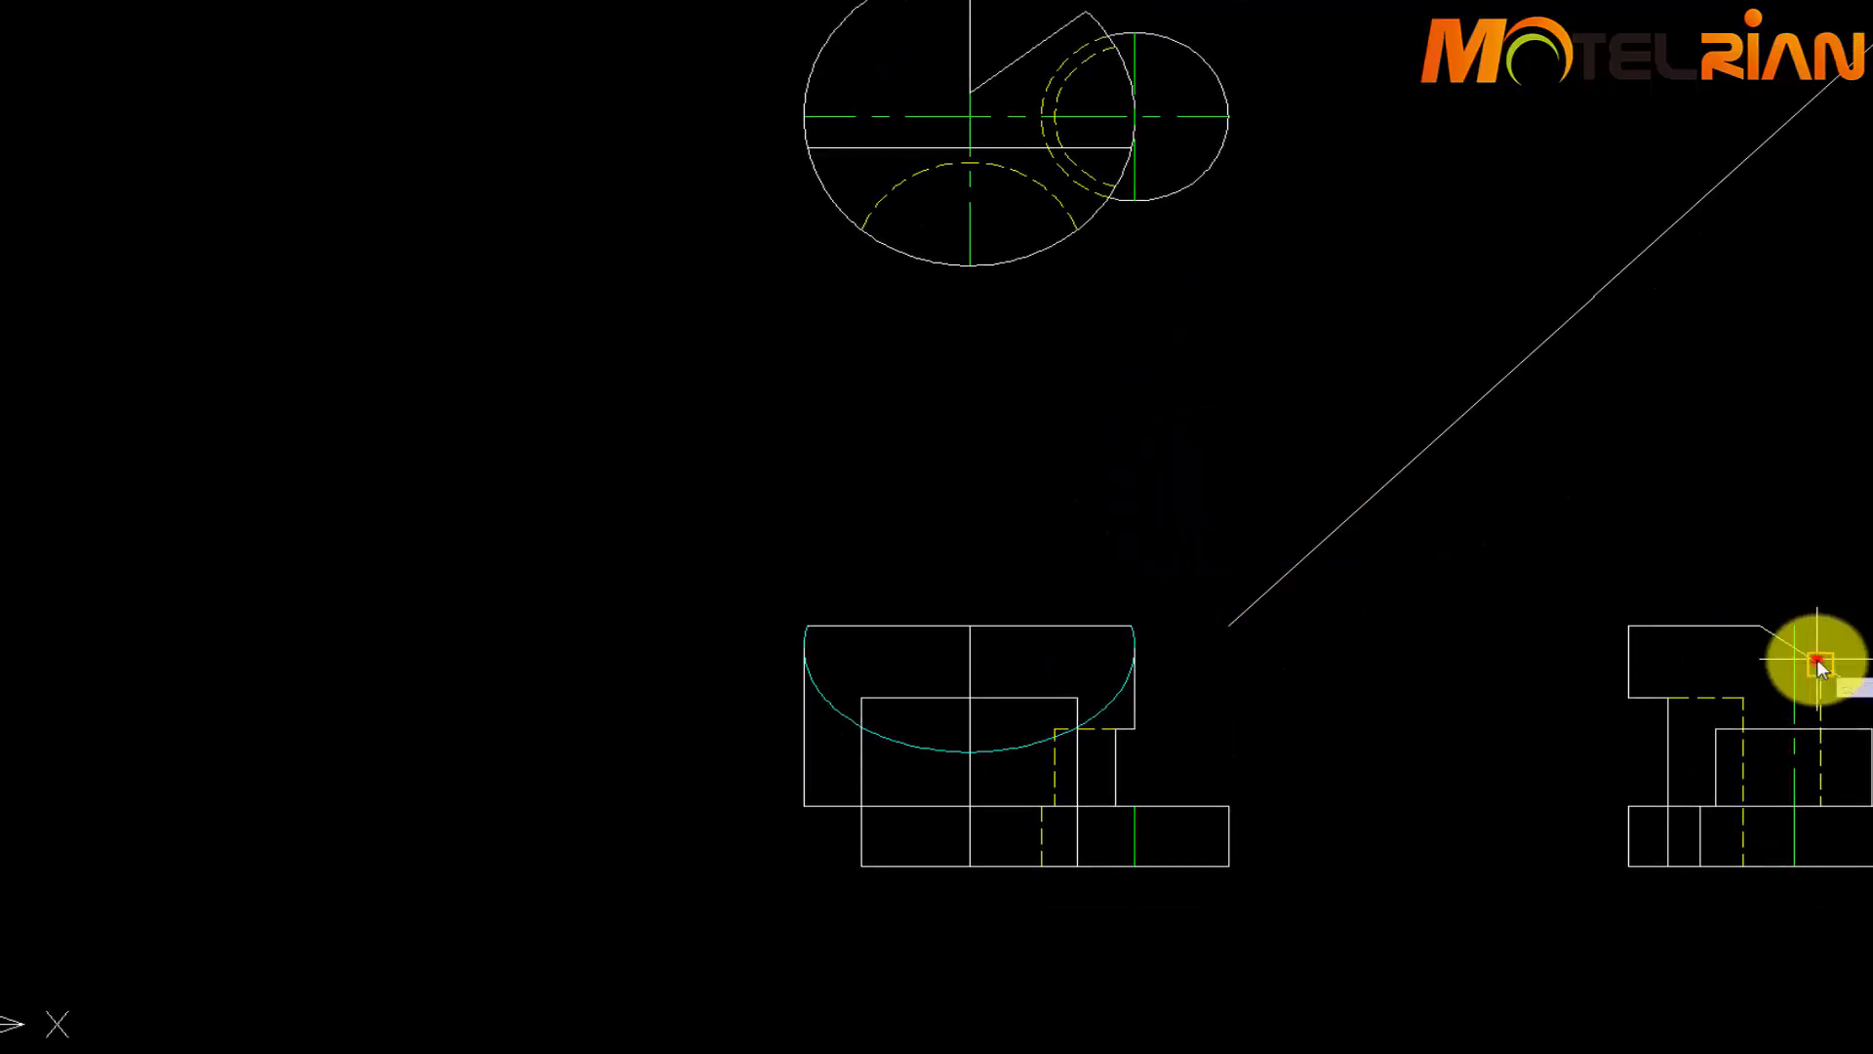
click(901, 653)
key(space)
Draw a vertical projection line from the outer corner of the top view's notch down past the front view's base
key(space)
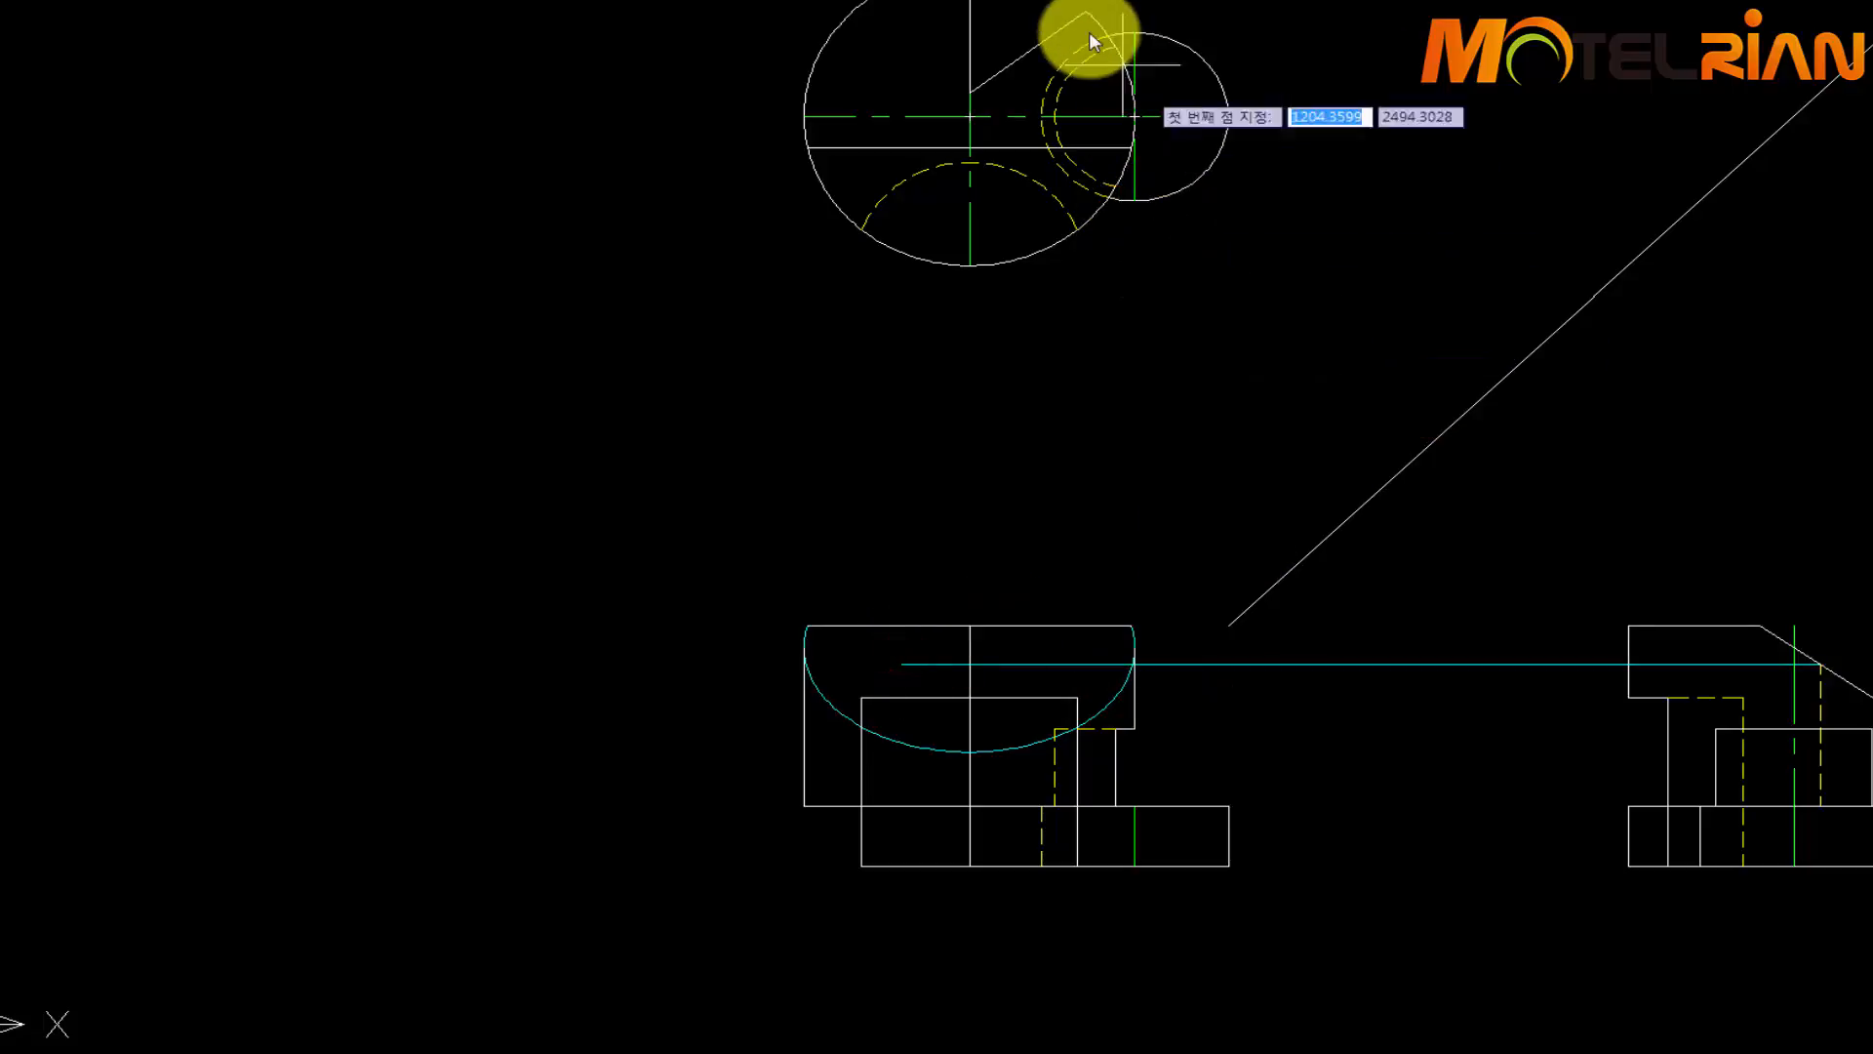
click(1087, 18)
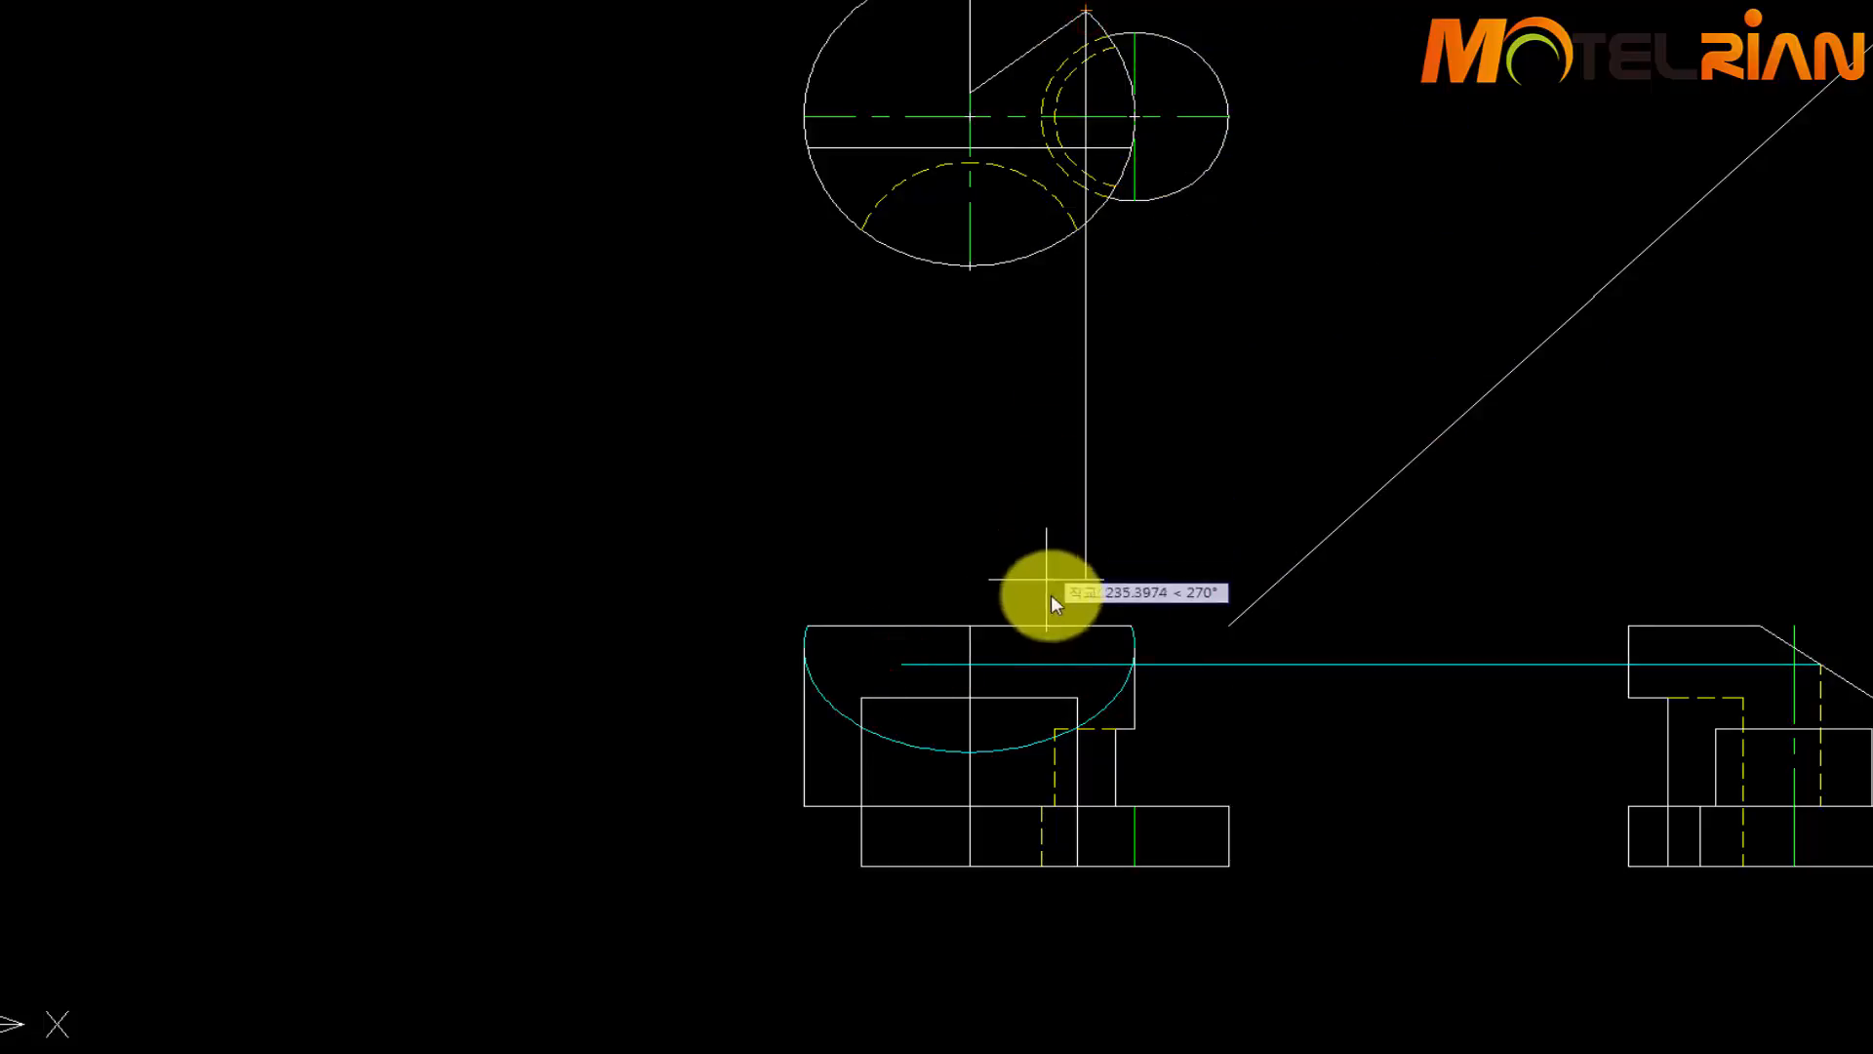
scroll(1093, 761, up, 3)
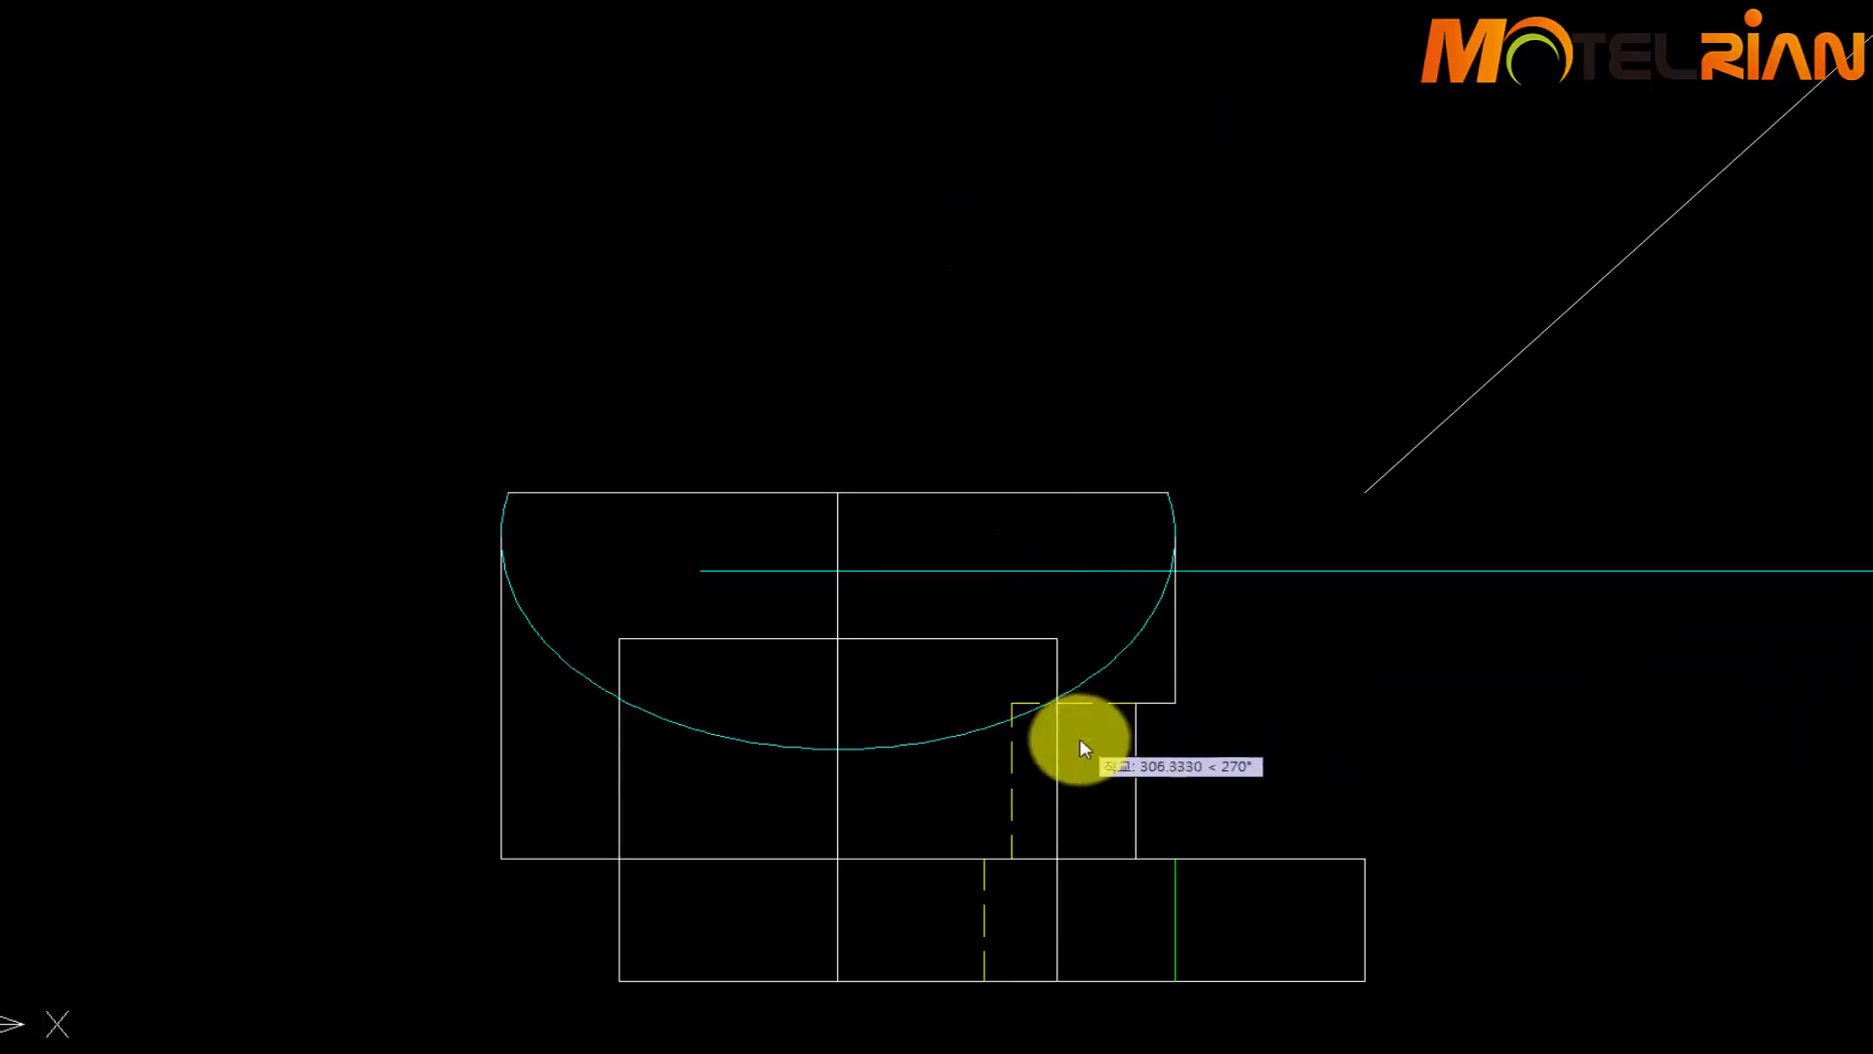
middle_drag(1083, 746, 1111, 568)
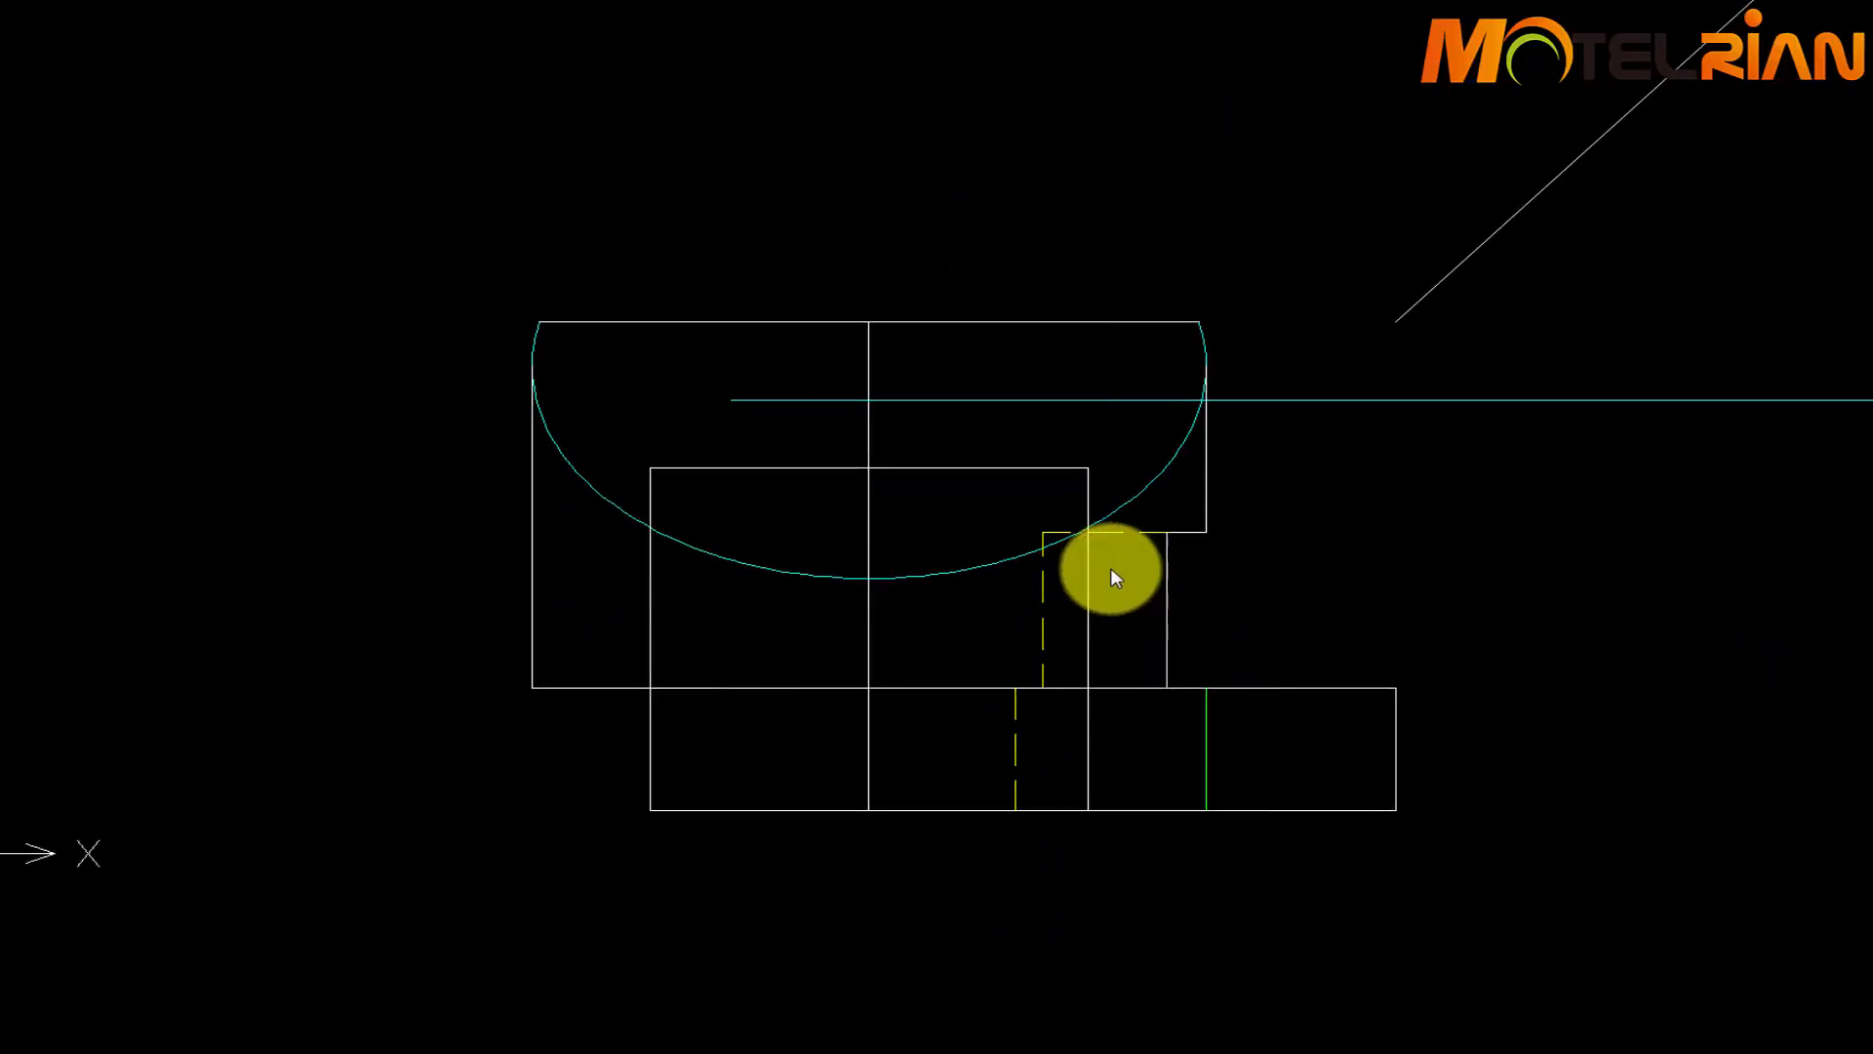
click(1133, 849)
key(Return)
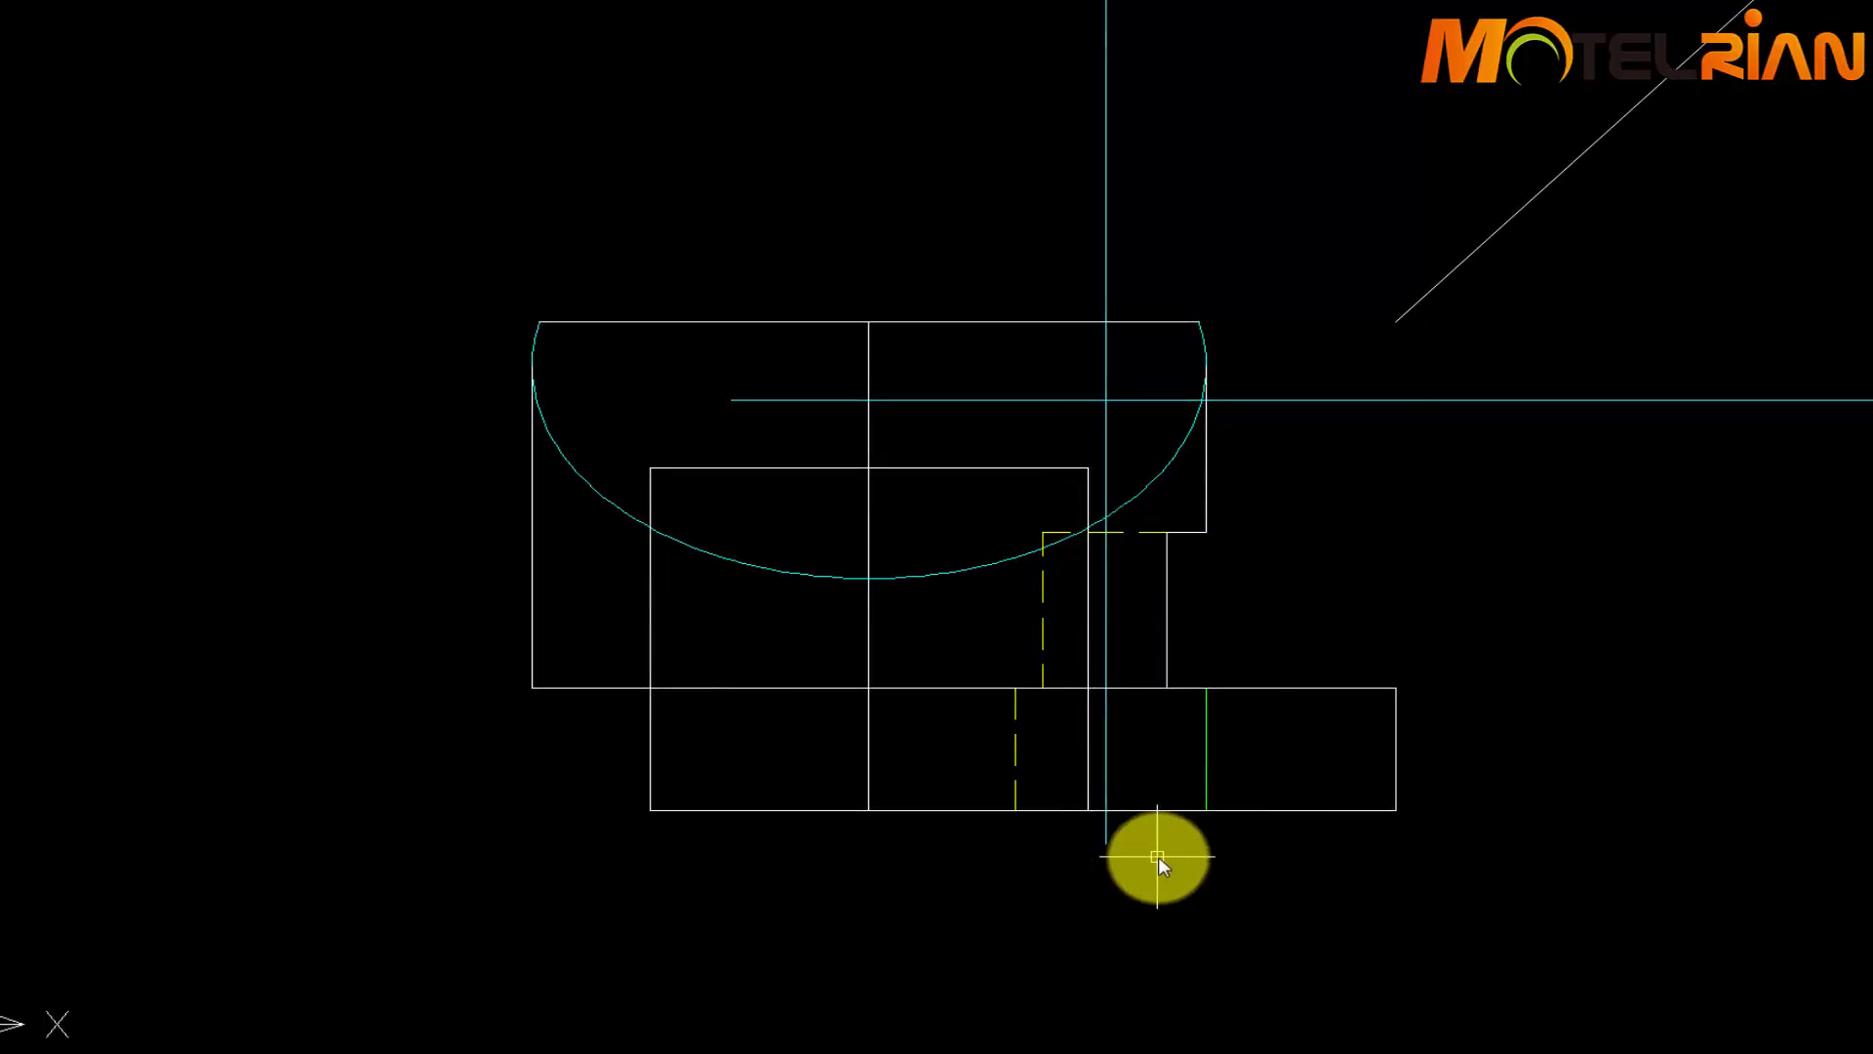
Trim the vertical projection line below the base plate's top edge and between the ellipse and the horizontal projection line
text(tr)
key(Return)
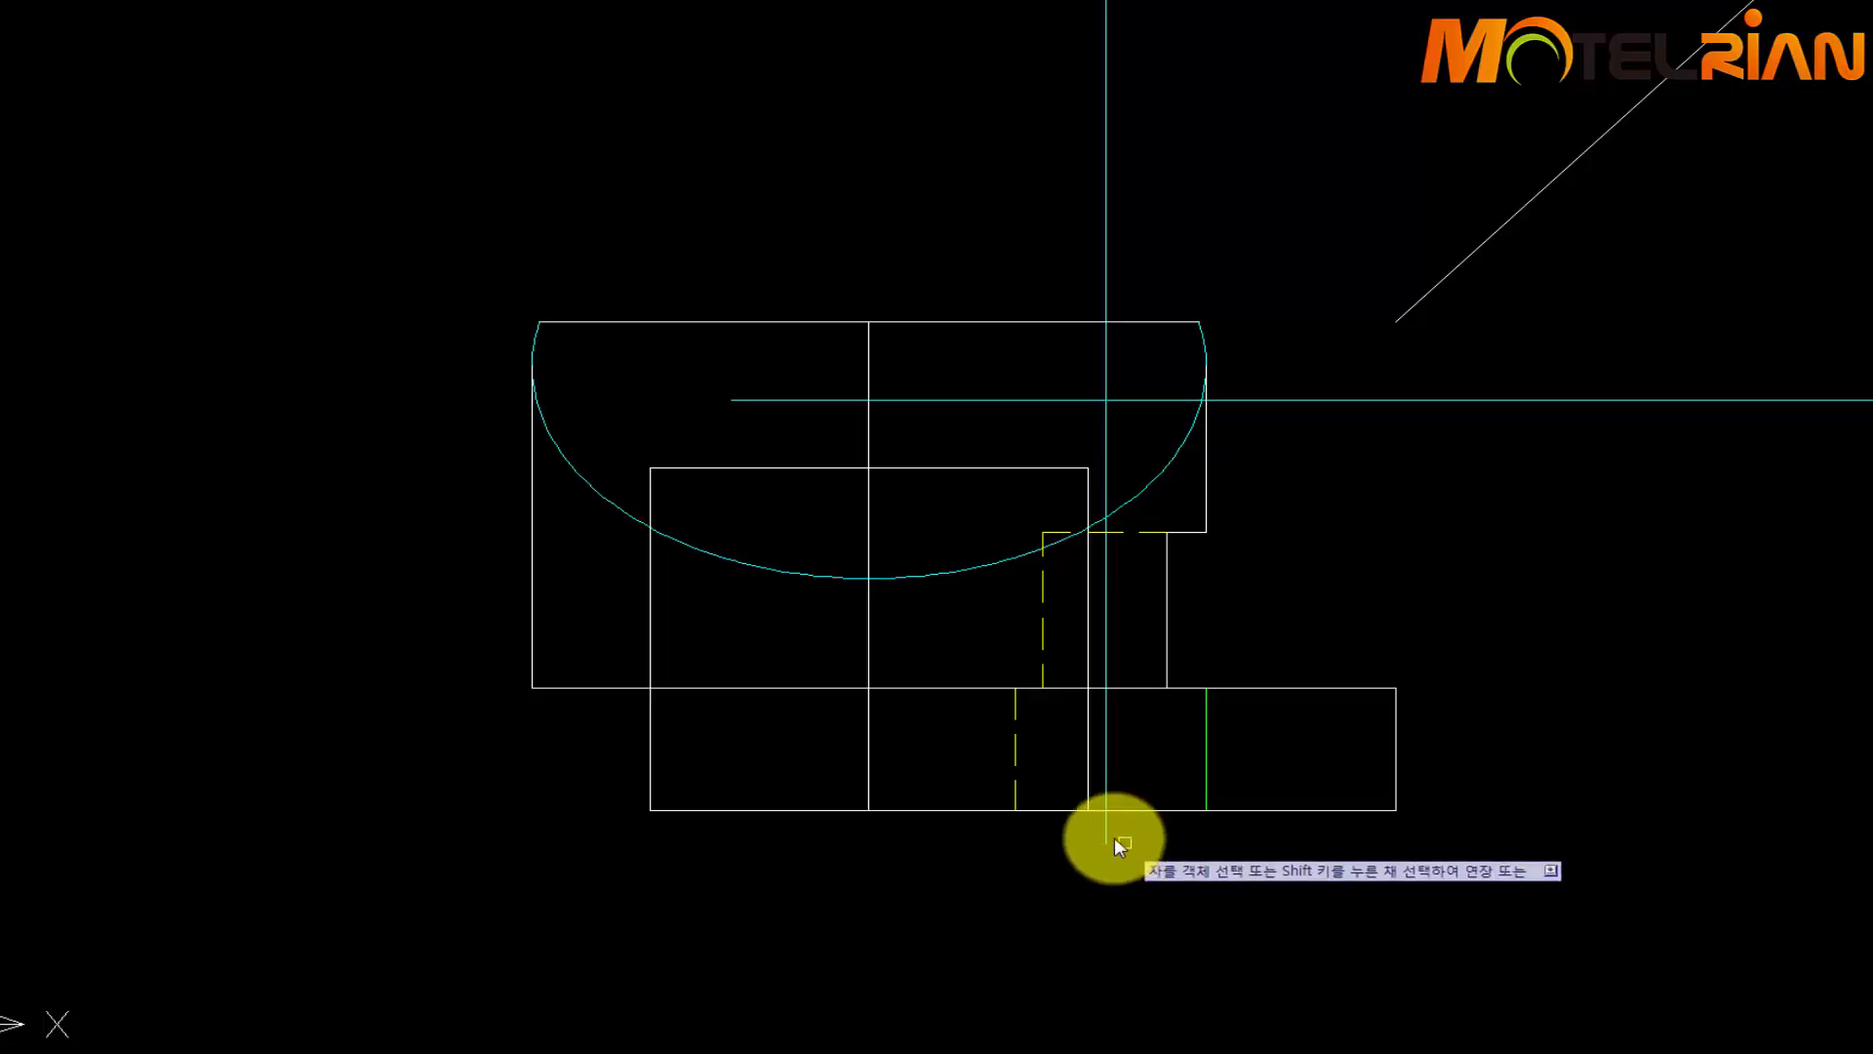
click(1111, 733)
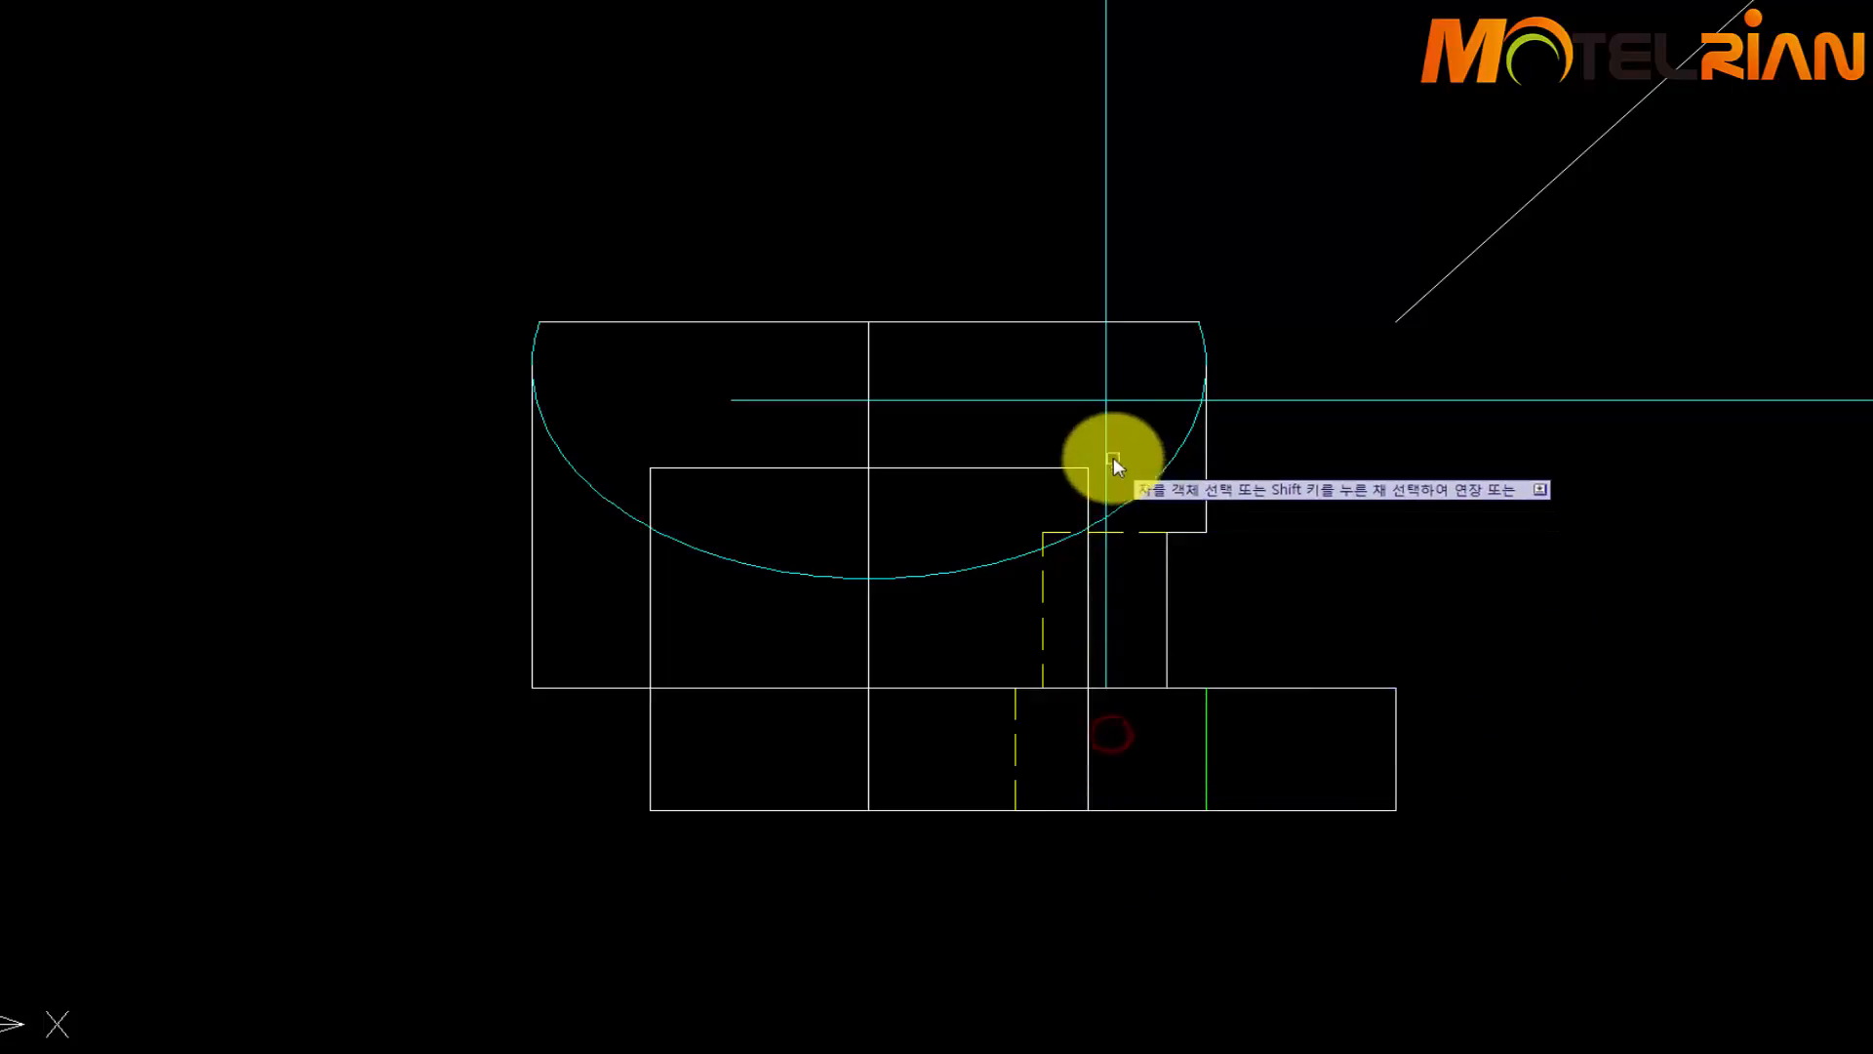
click(1106, 498)
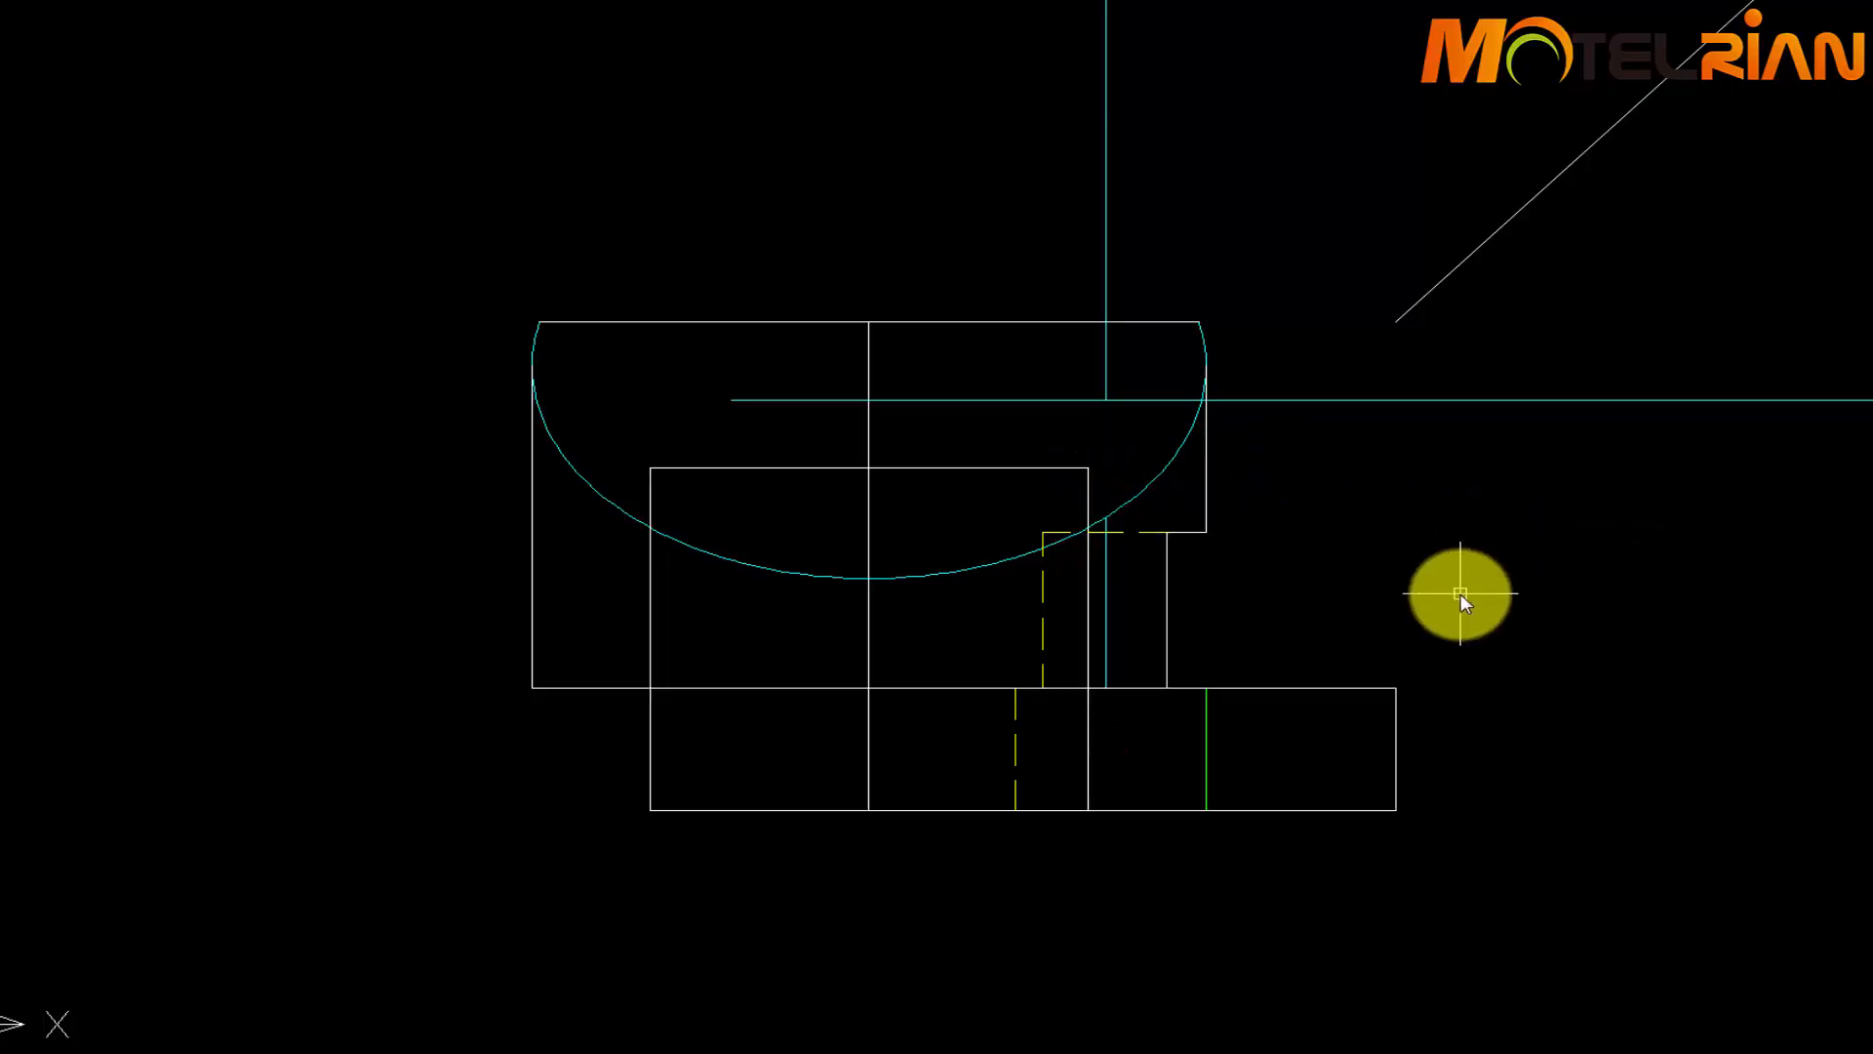
Draw a line from the vertical edge's intersection with the ellipse to where the horizontal projection line meets the middle vertical line
click(1397, 601)
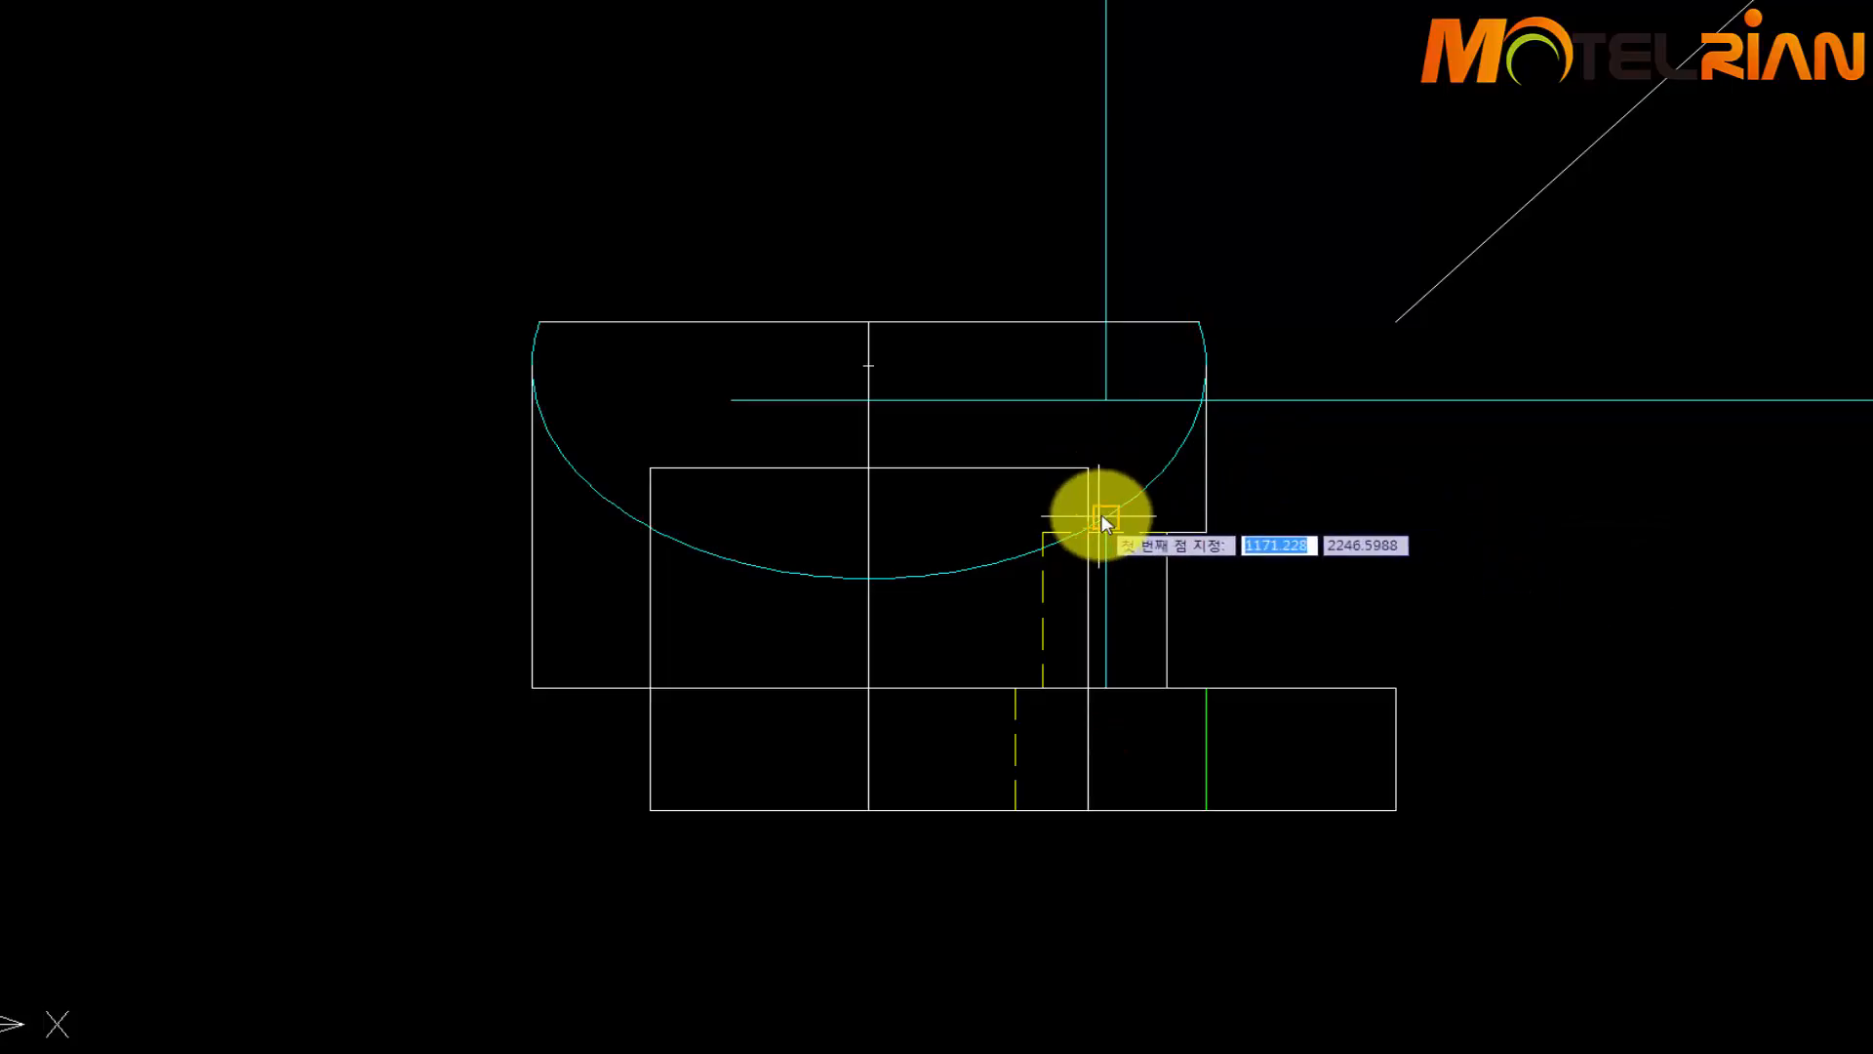
click(866, 397)
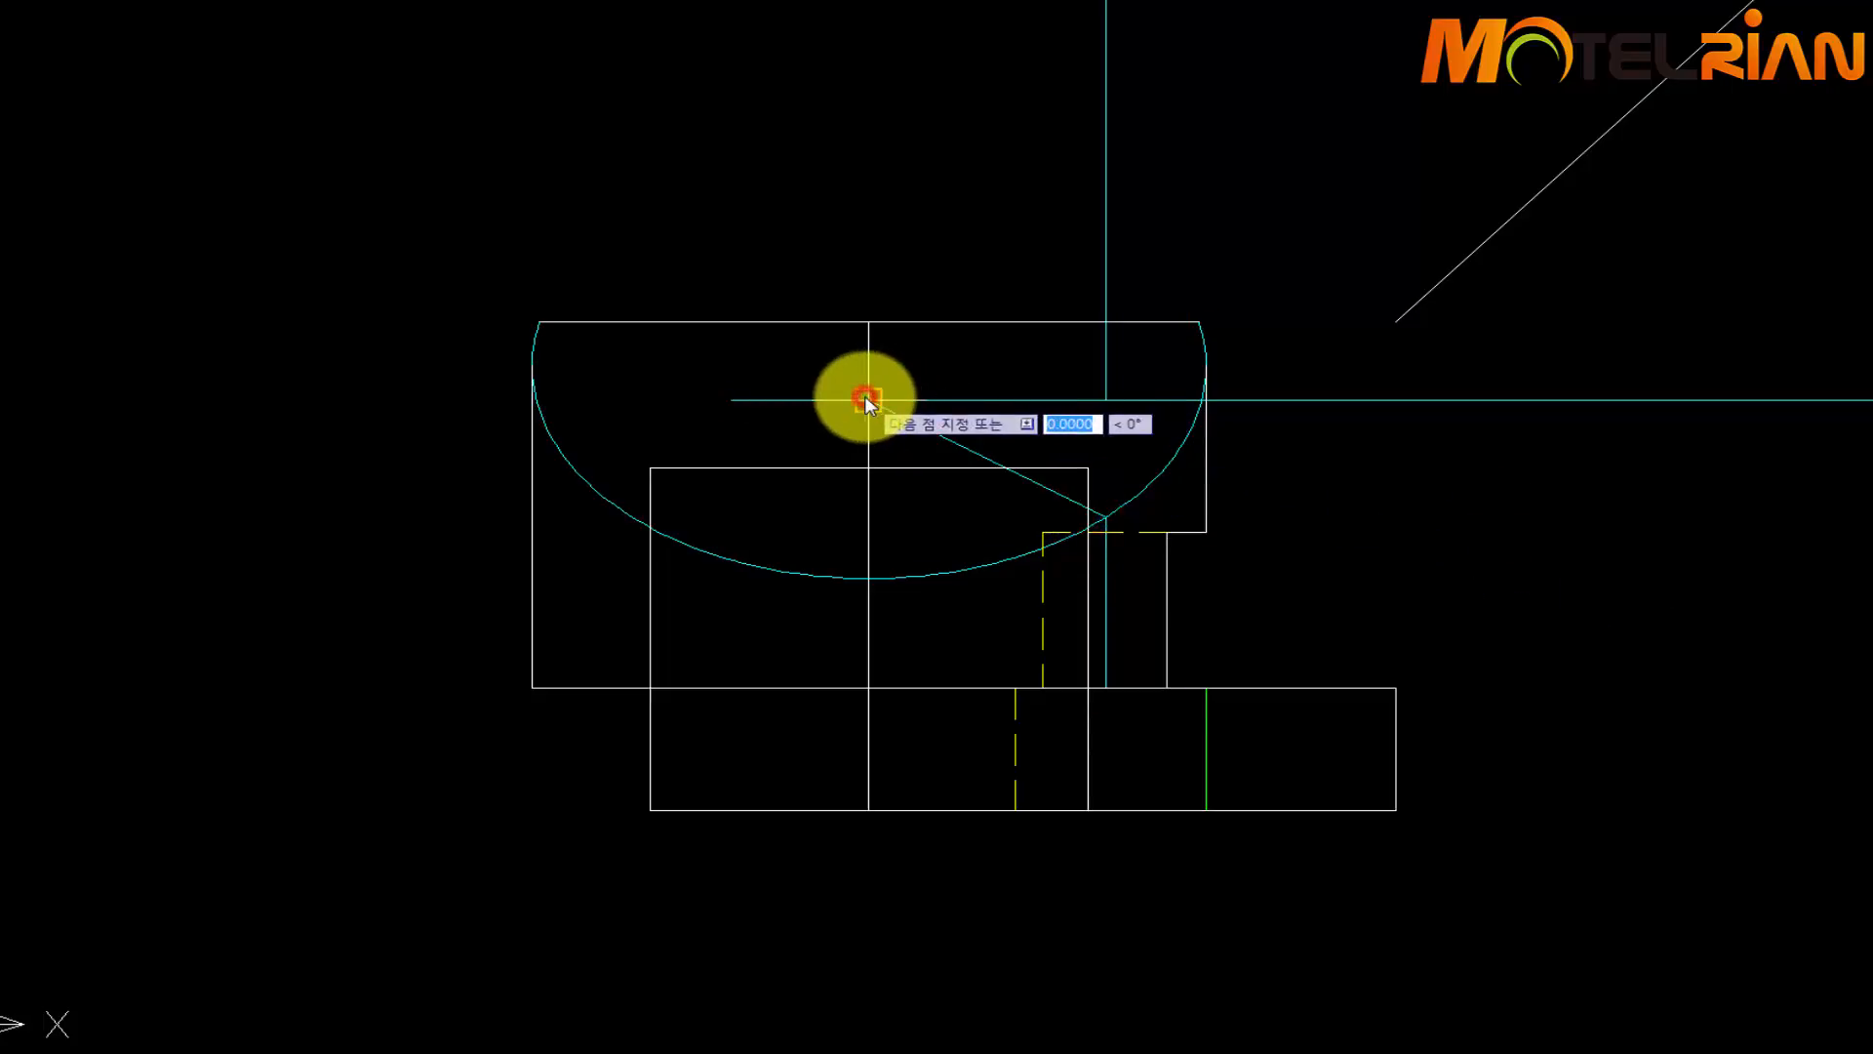
key(Return)
Delete the horizontal projection line and the remaining upper piece of the vertical projection line
click(1142, 381)
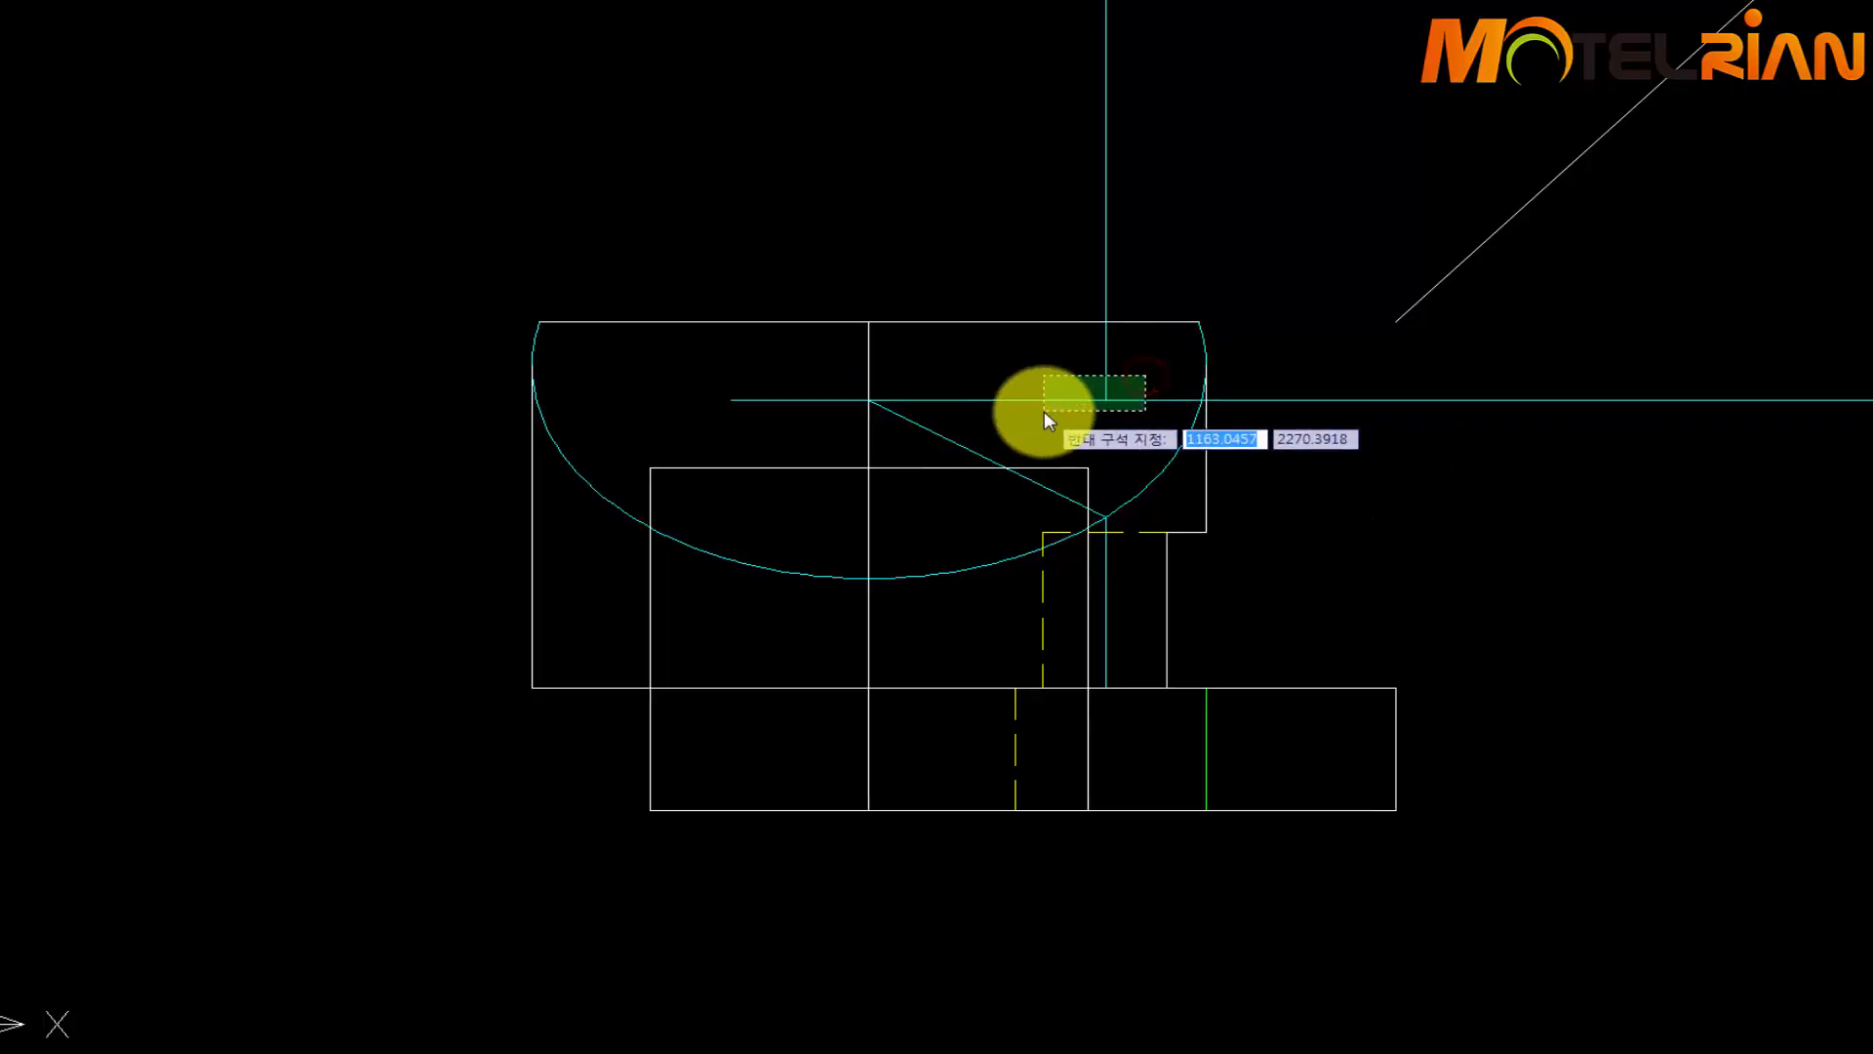
click(1044, 412)
key(Delete)
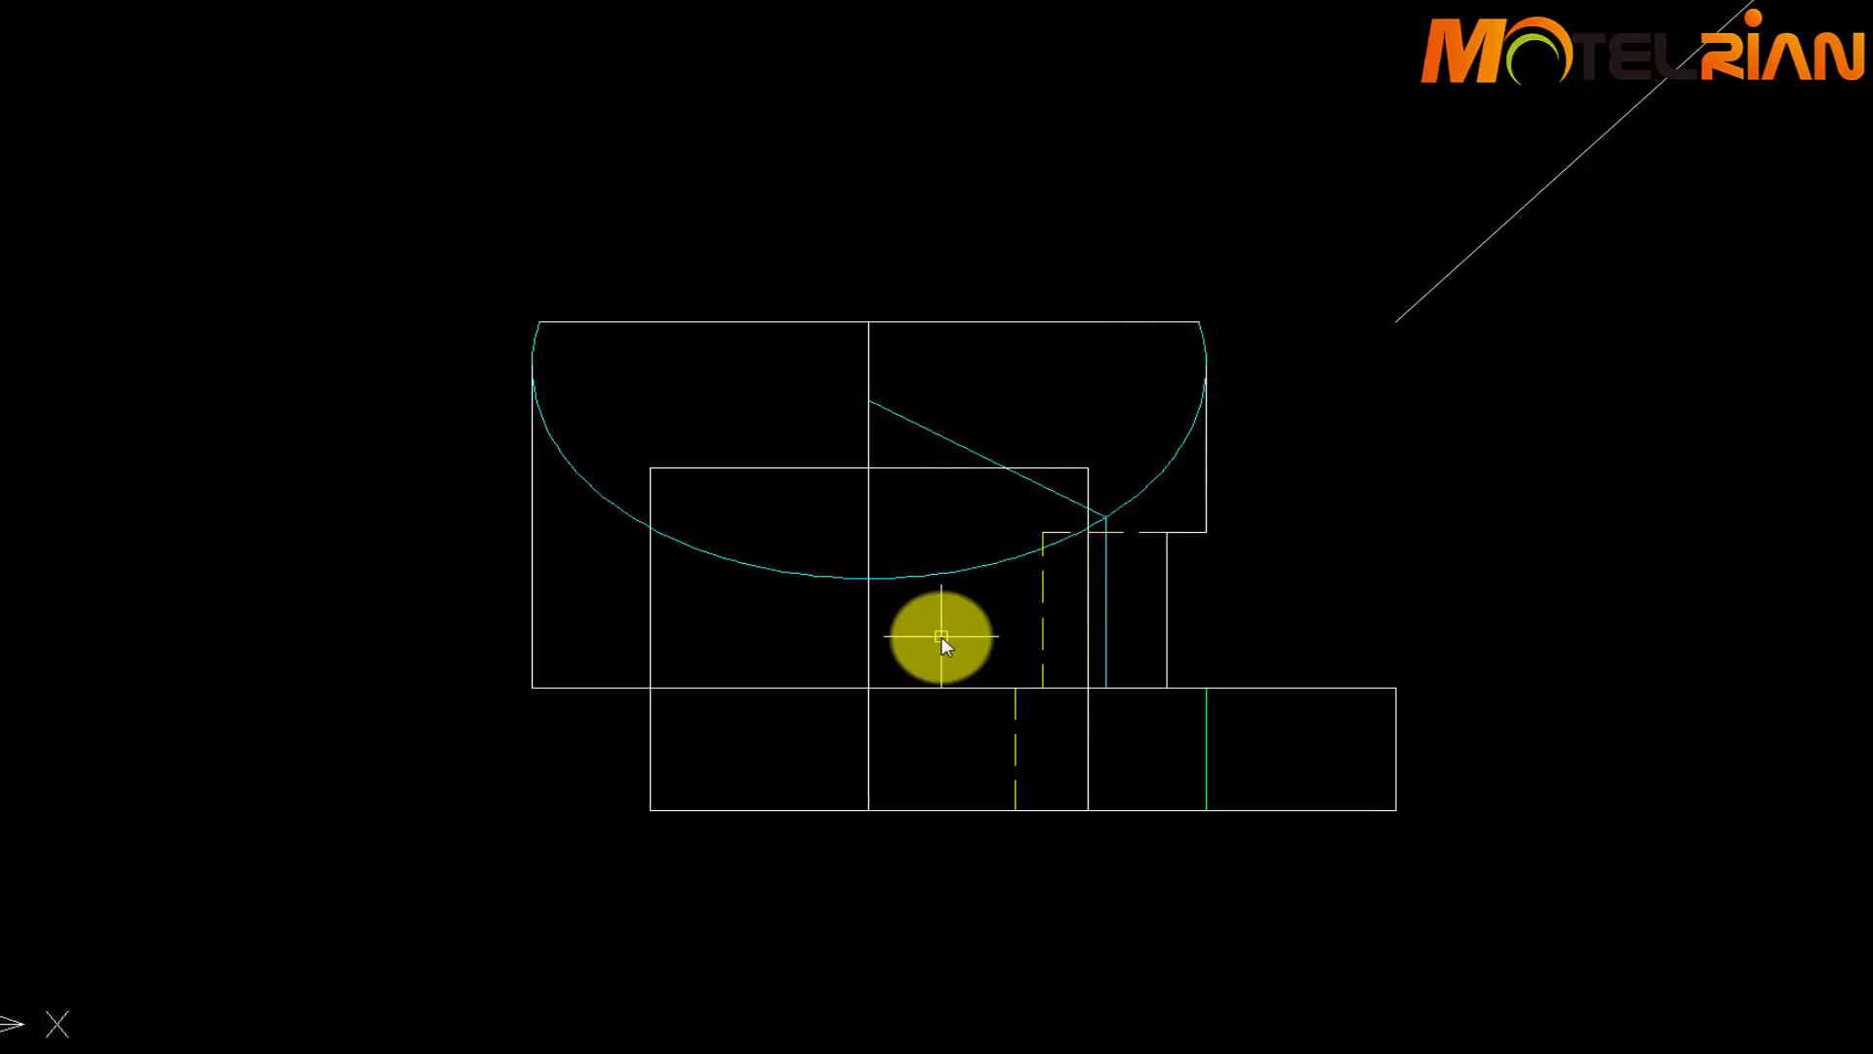
scroll(997, 554, up, 2)
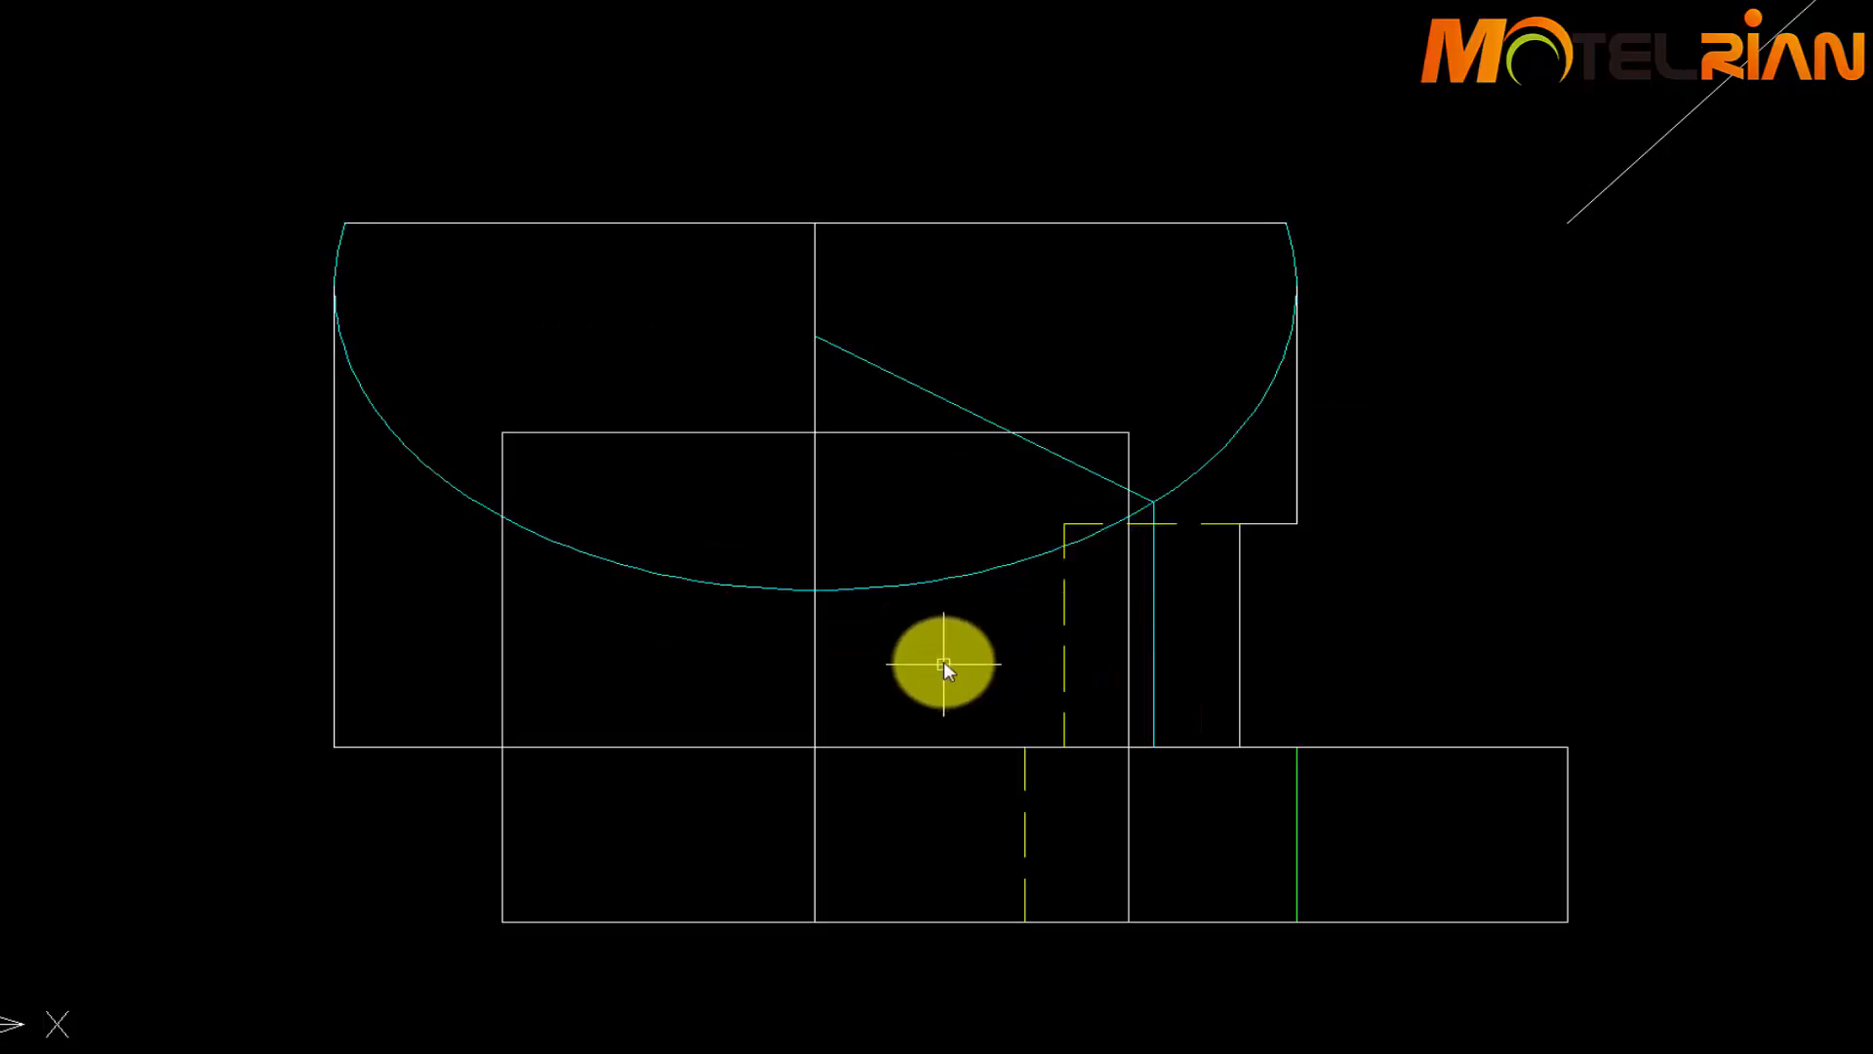
text(tr)
key(Return)
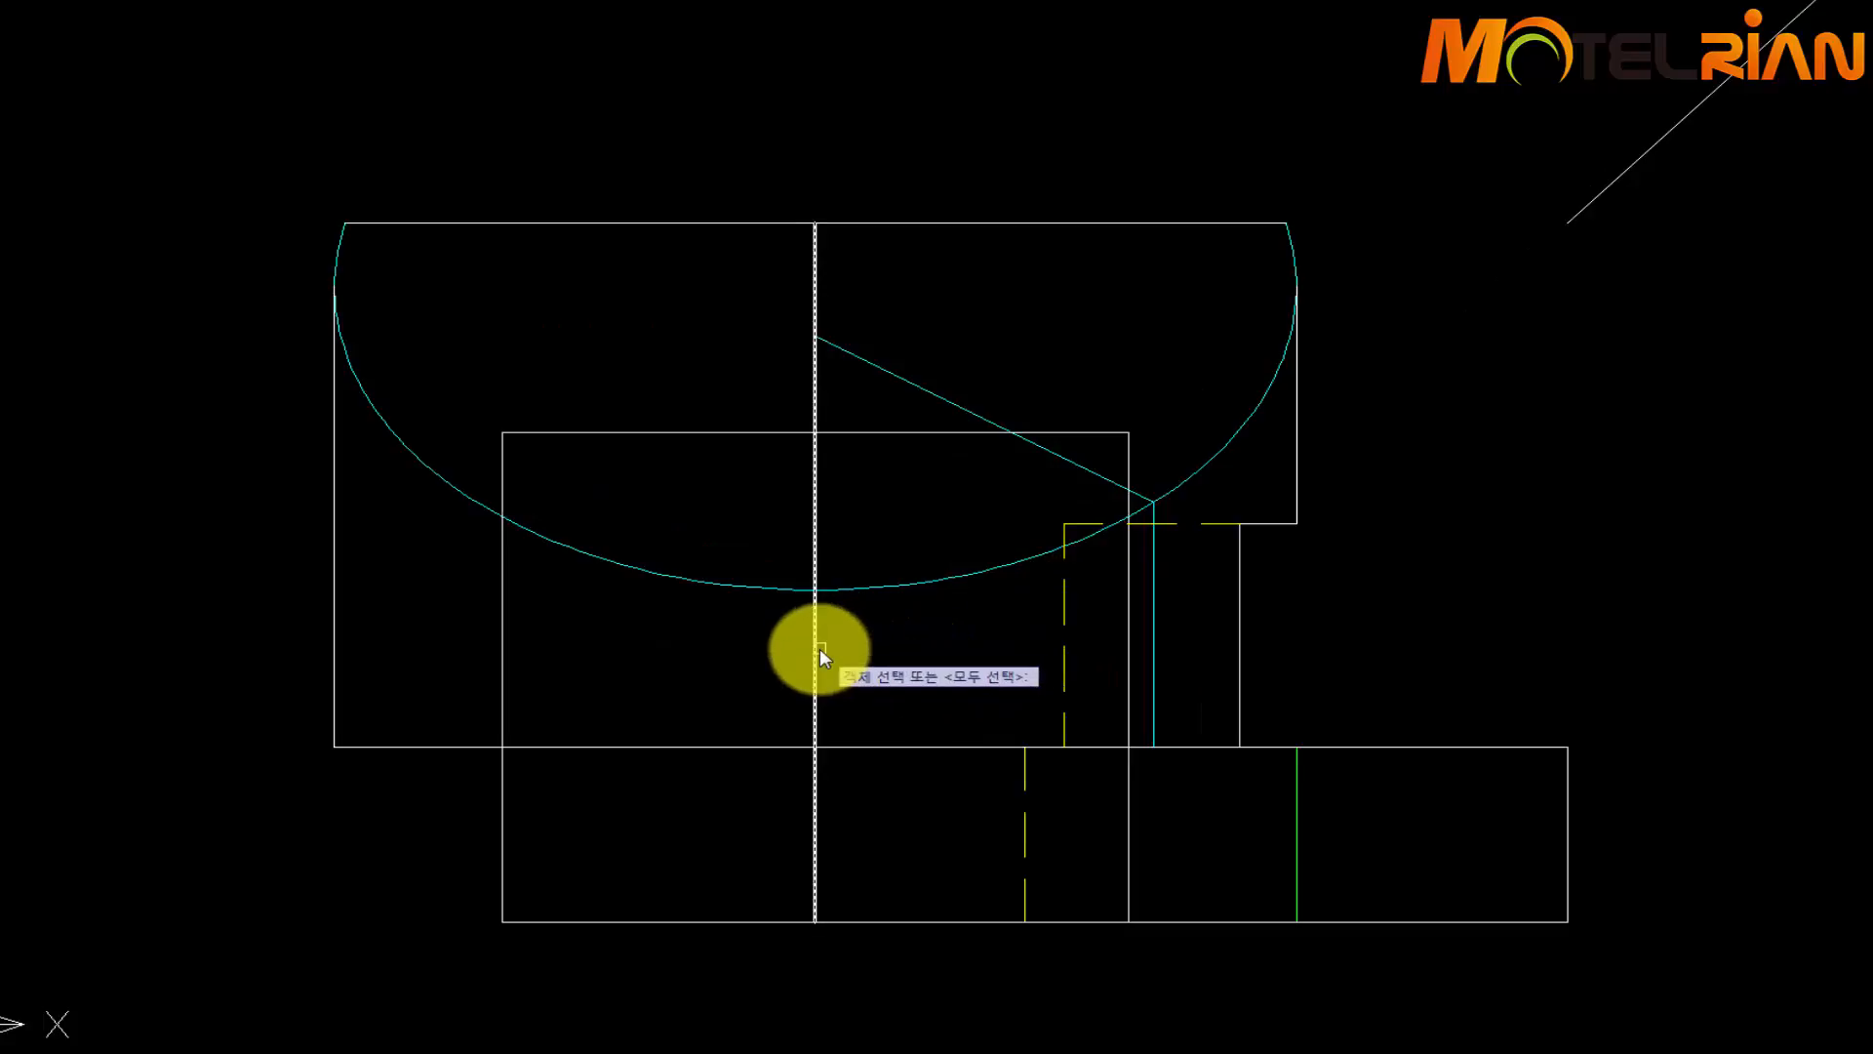
click(818, 648)
key(Return)
click(886, 585)
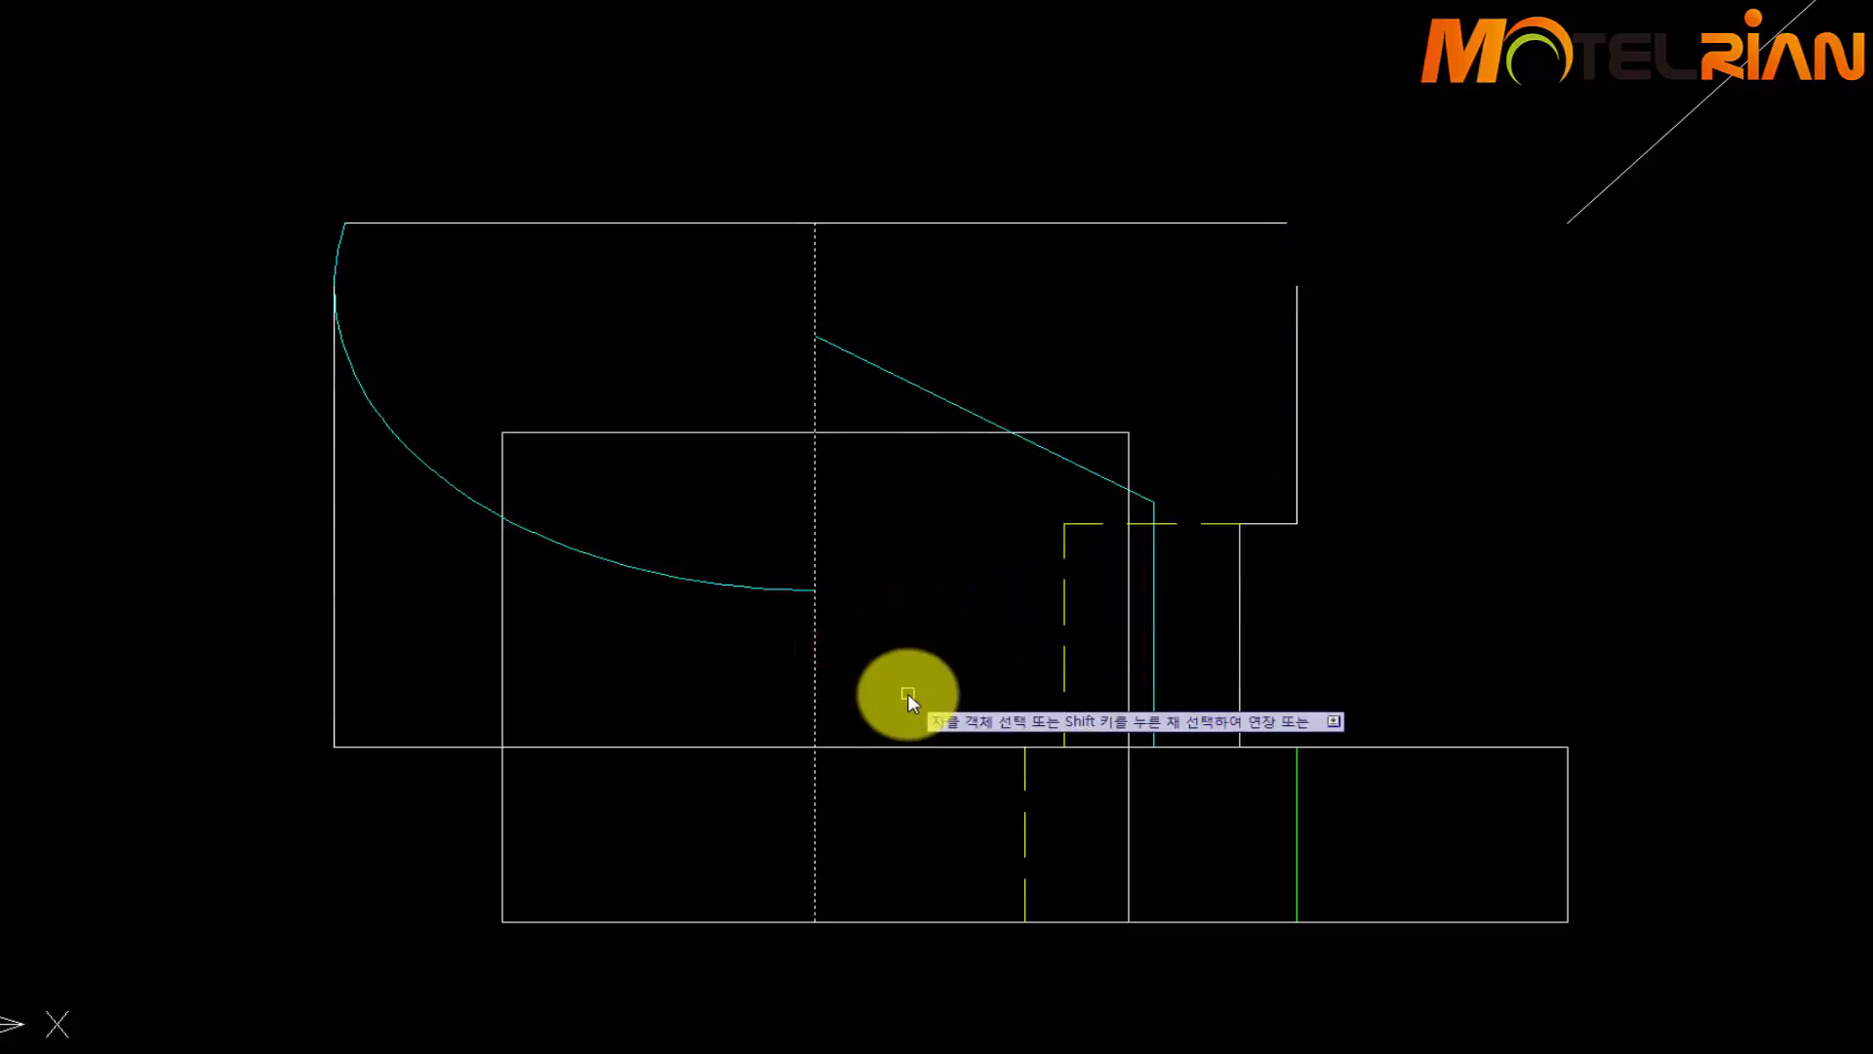
text(u)
key(Return)
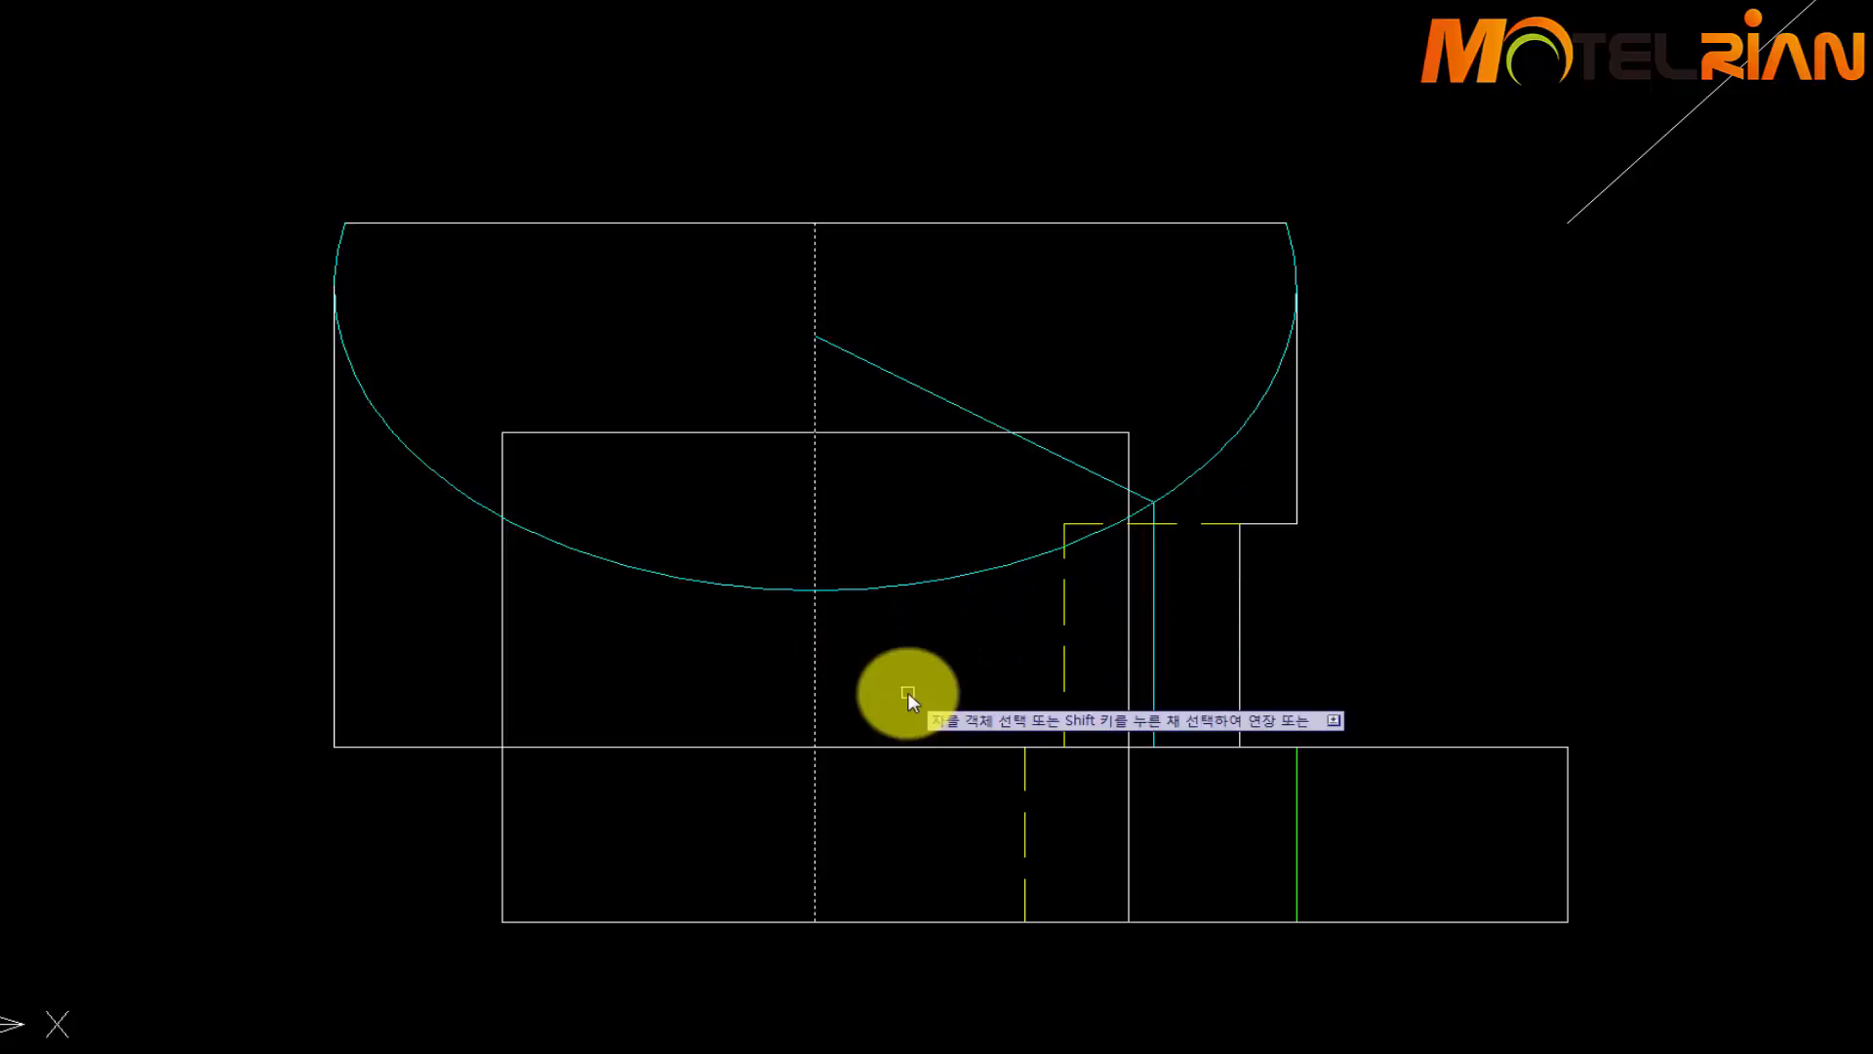
key(Escape)
Trim the lower part of the ellipse between the middle vertical line and the notch's vertical edge
text(tr)
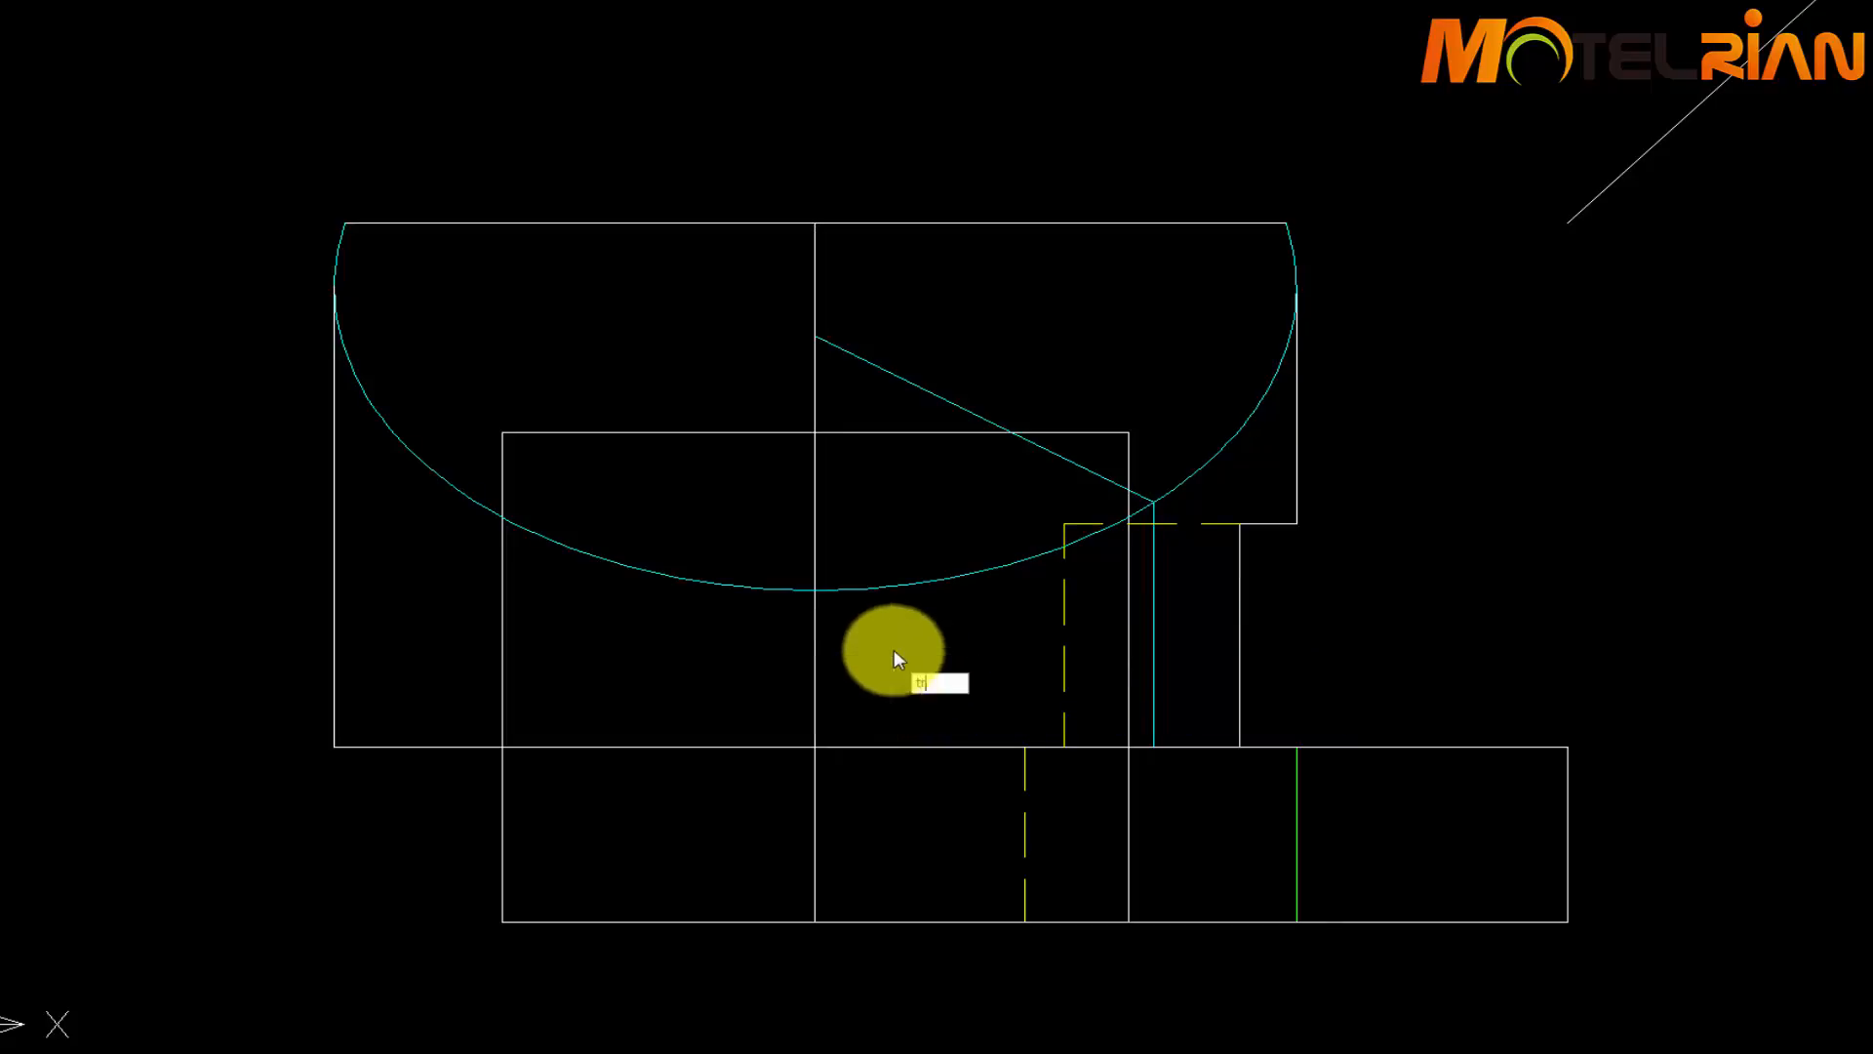
key(Return)
click(1155, 508)
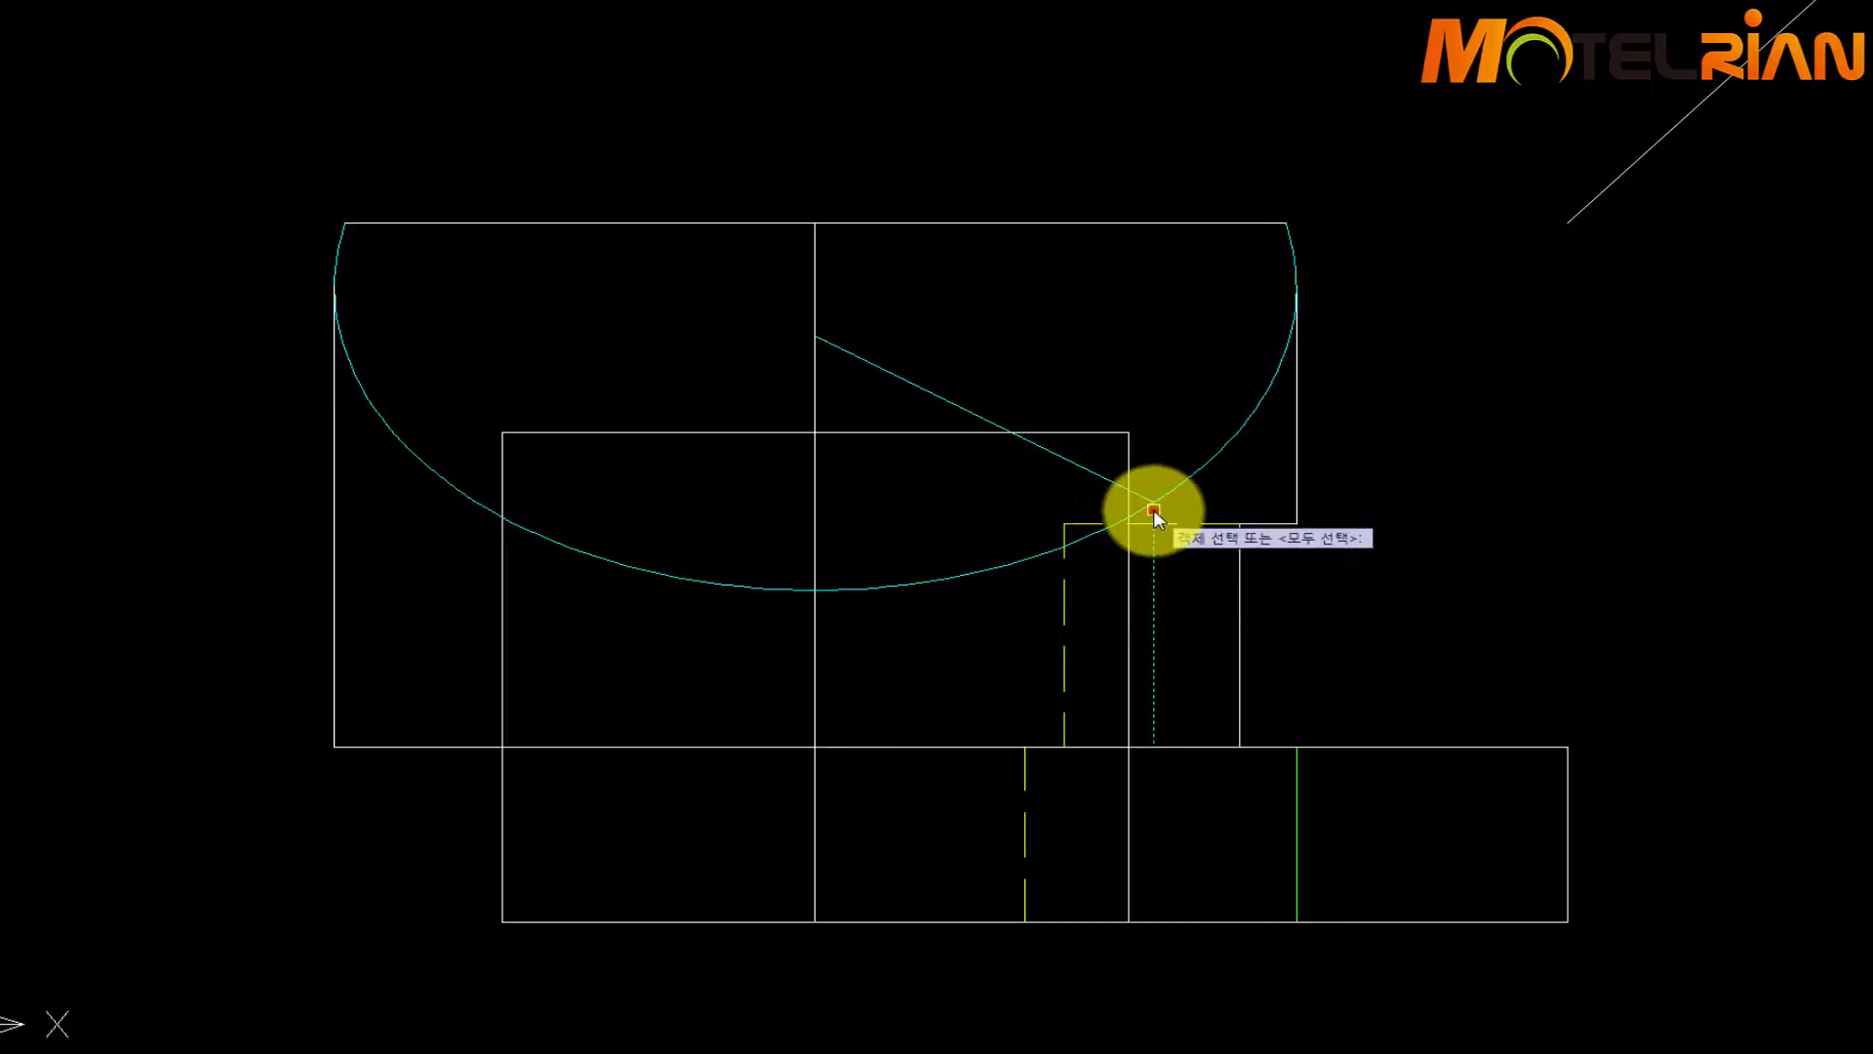
click(811, 636)
key(Return)
click(890, 583)
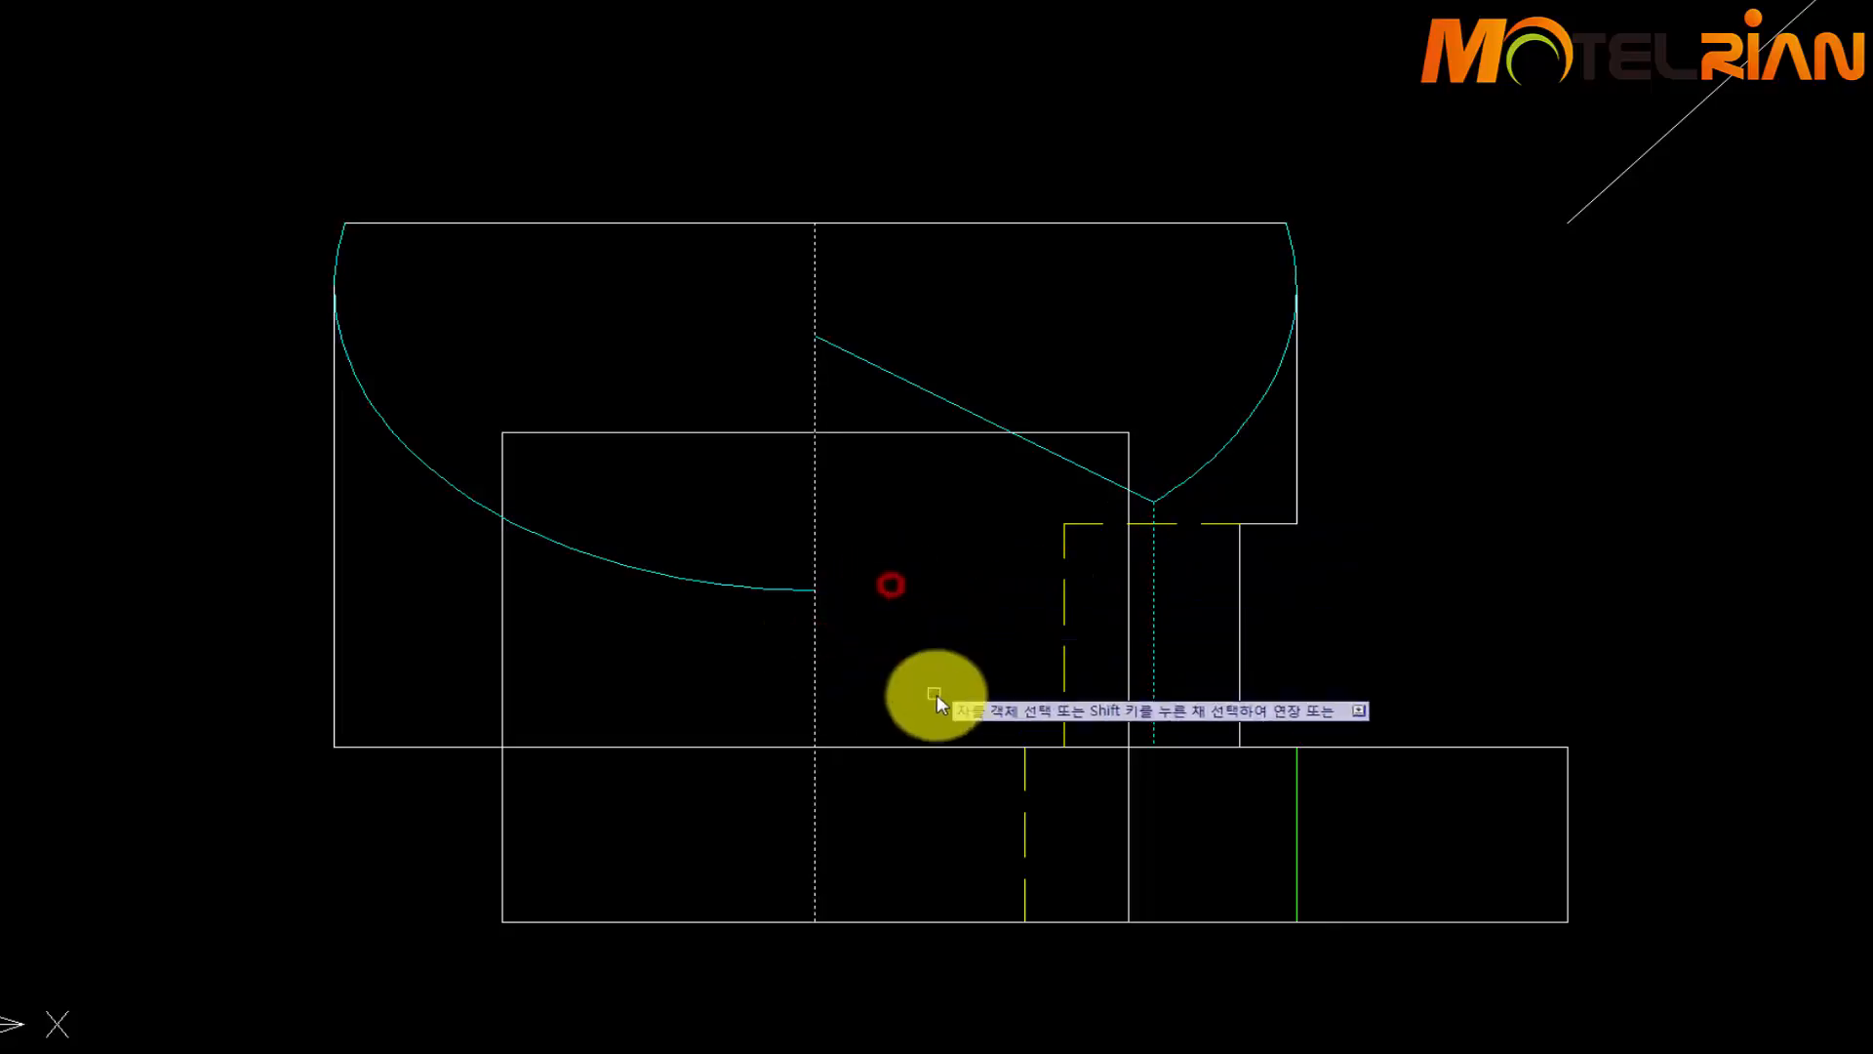
key(Escape)
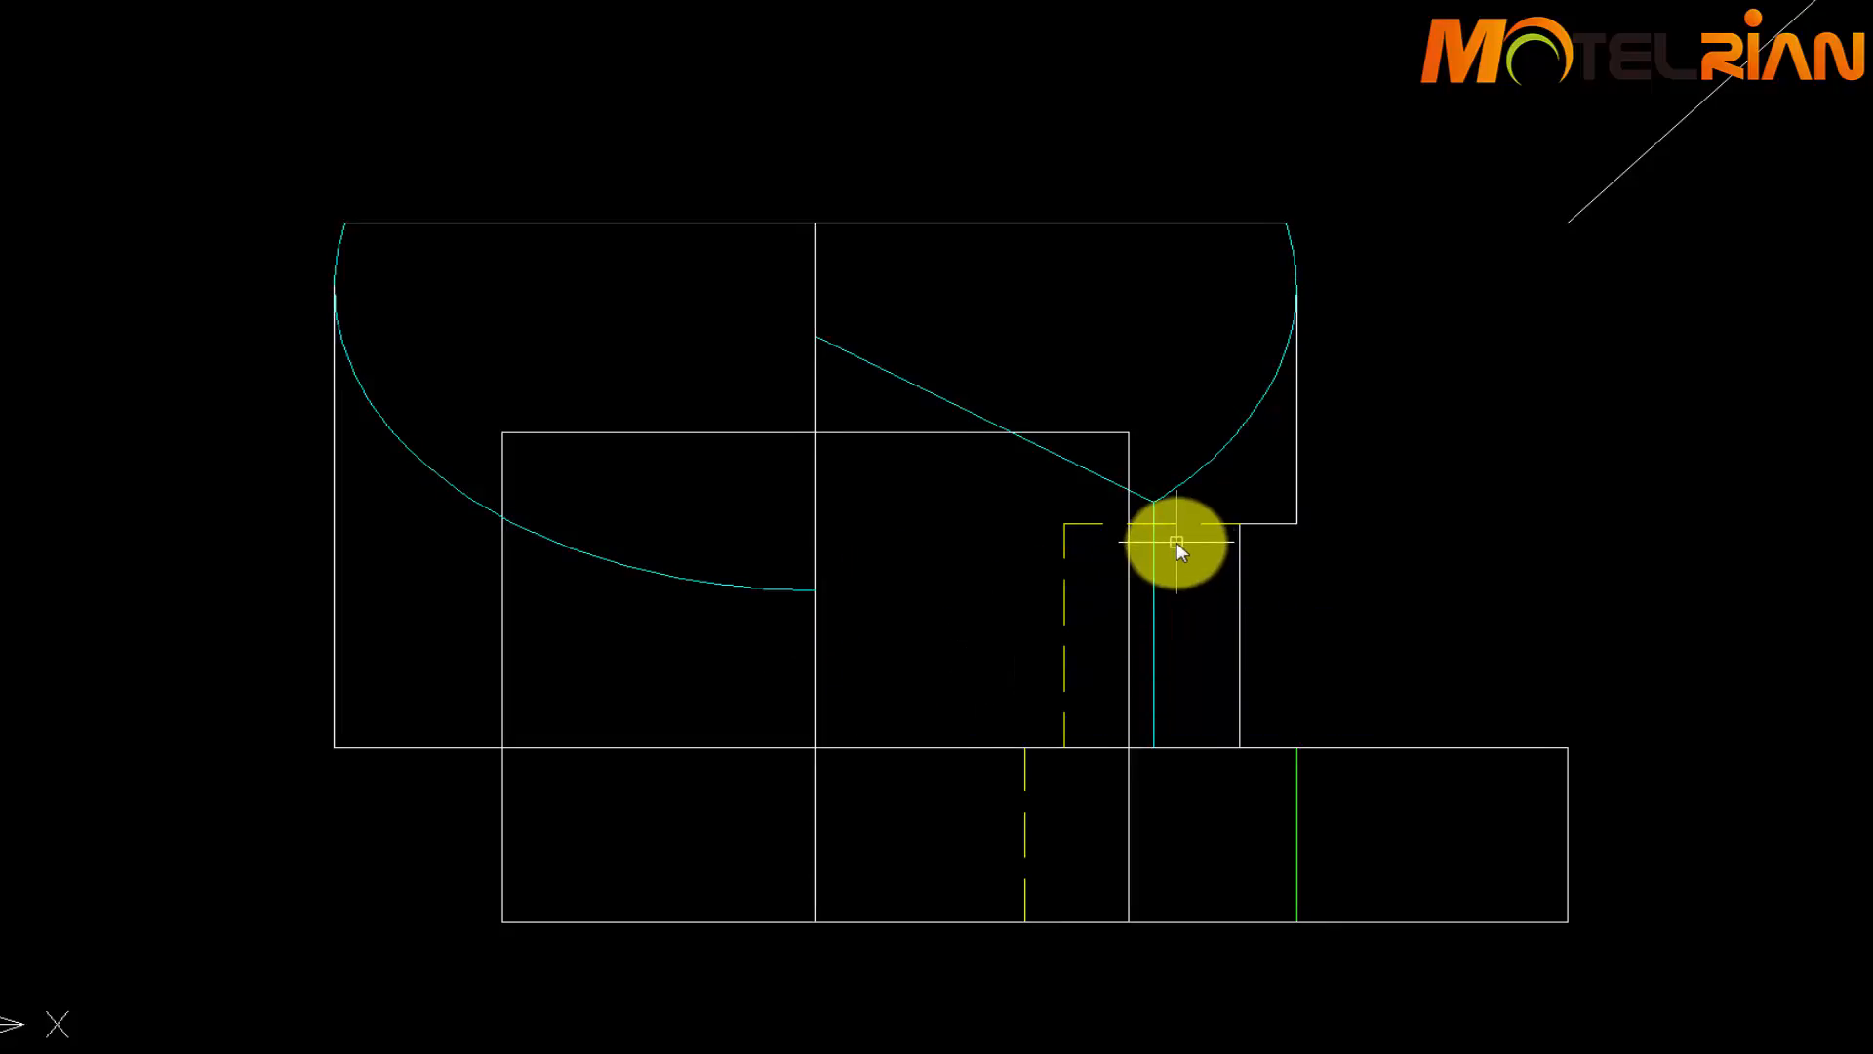
Break both ellipse arcs at the points where they meet the front view's outer vertical edges
middle_drag(1179, 543, 1343, 544)
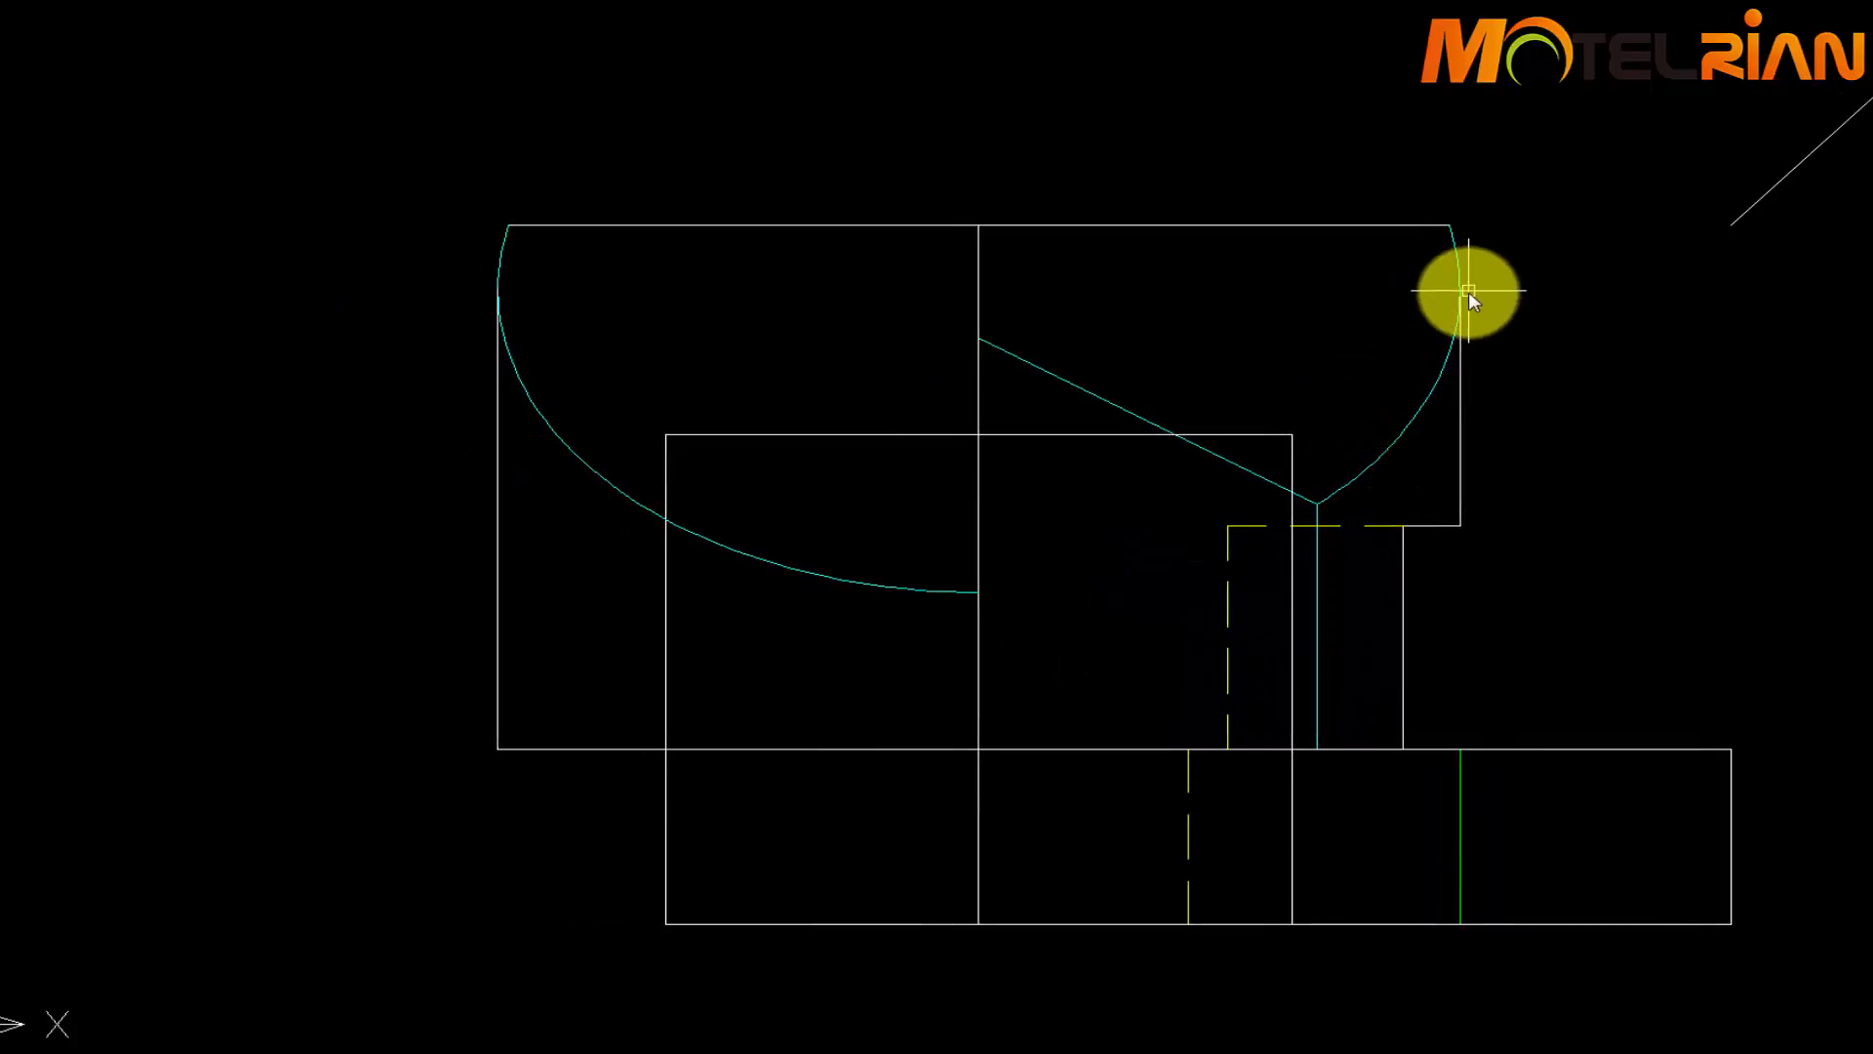
middle_drag(1468, 289, 1436, 310)
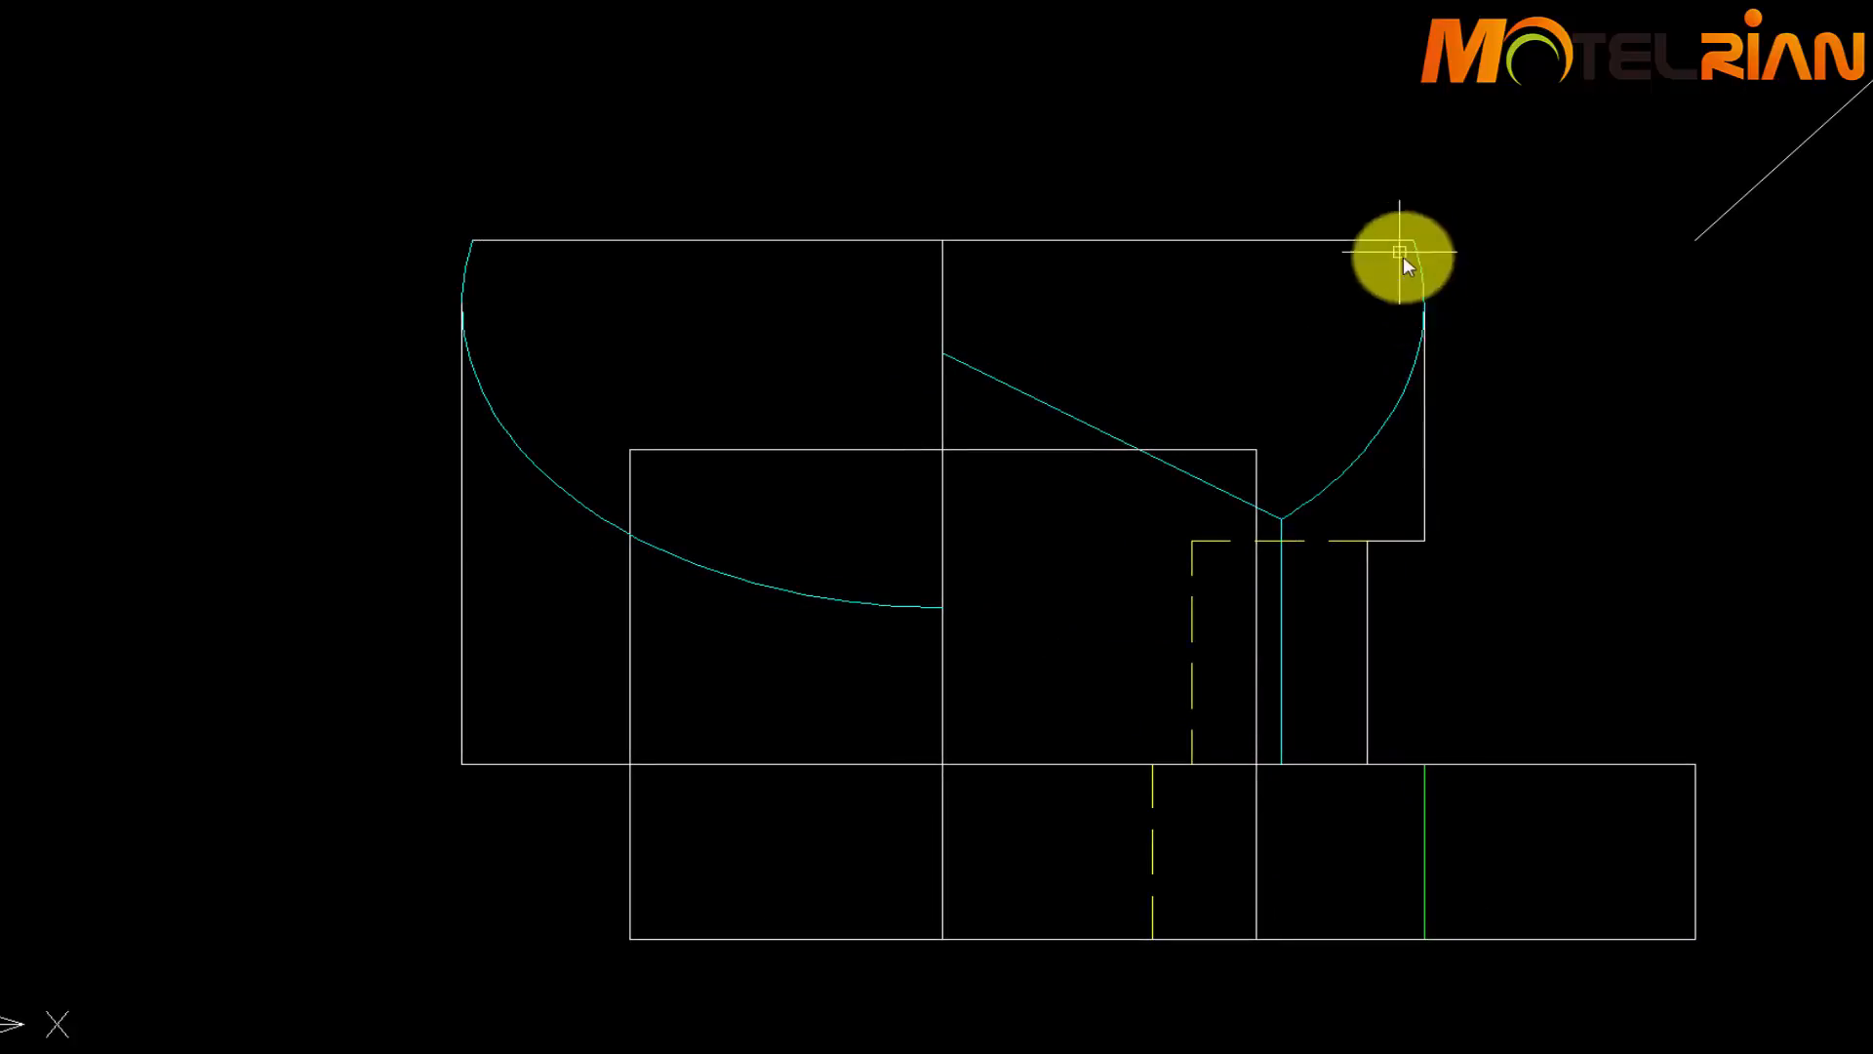
middle_drag(1431, 289, 1380, 311)
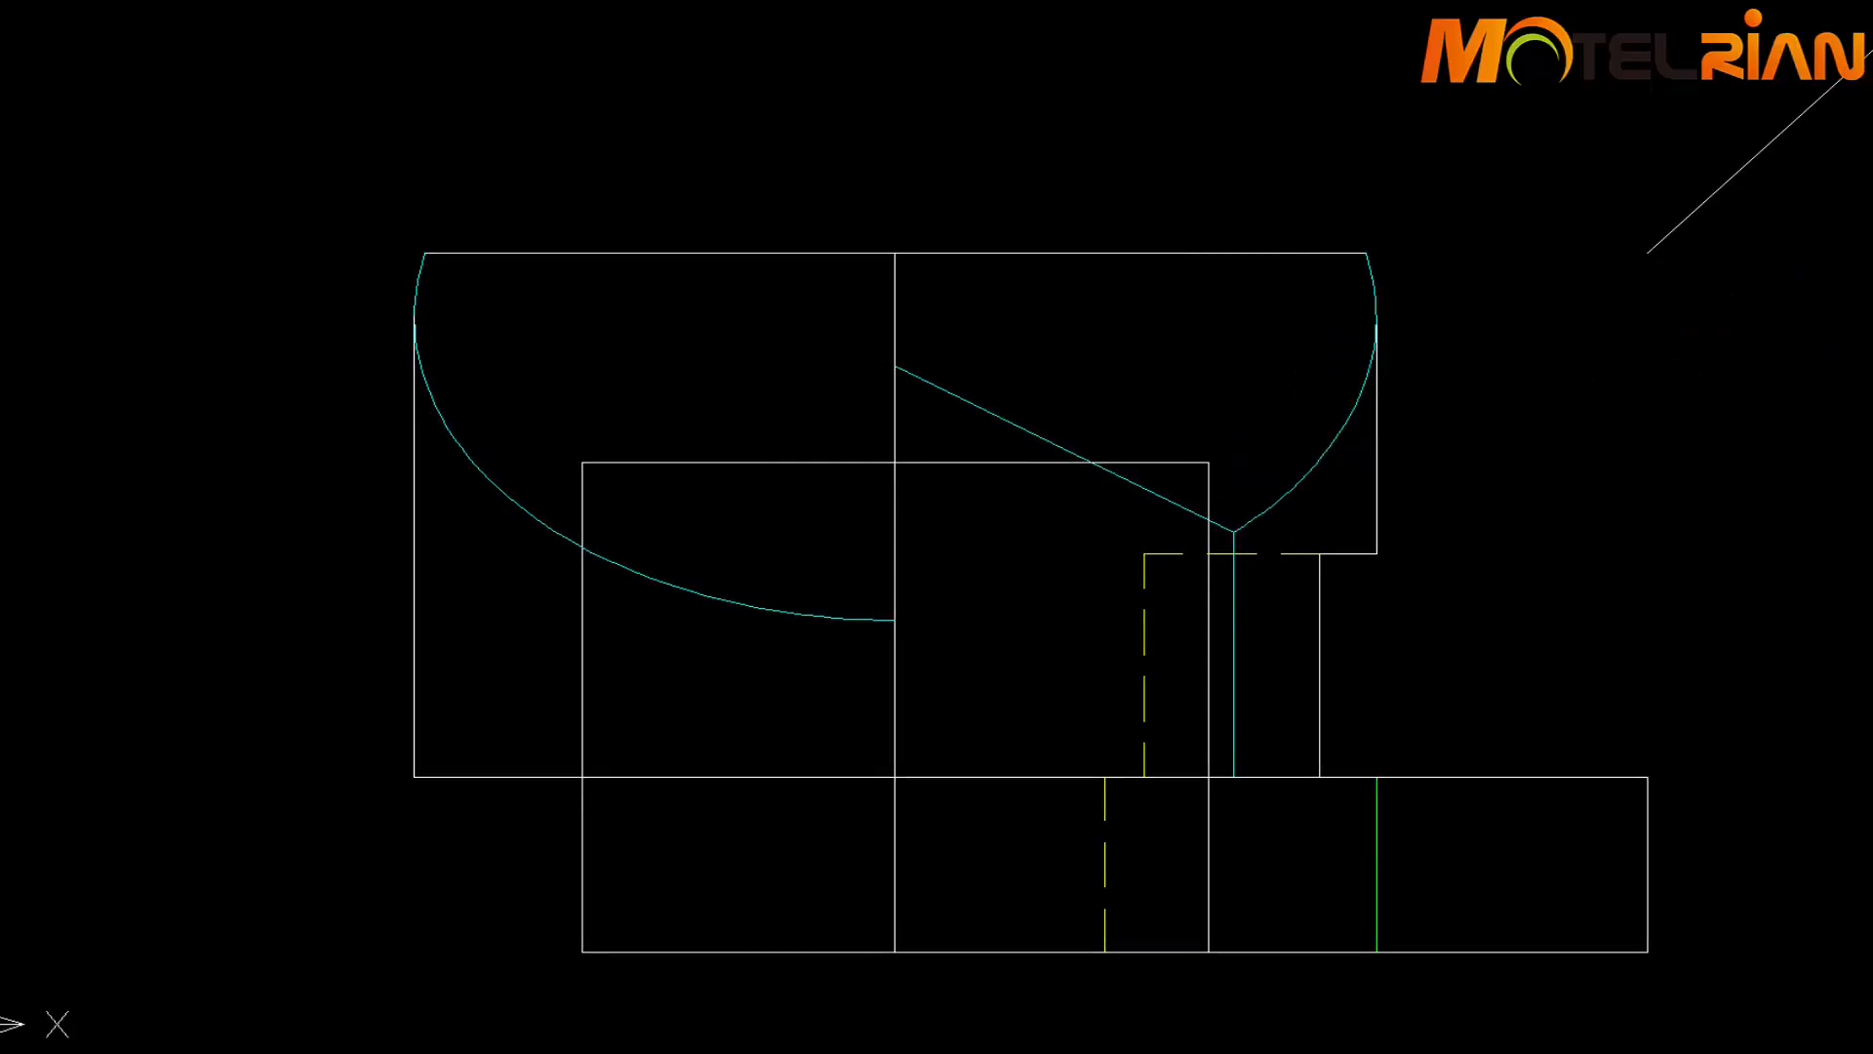
click(1372, 284)
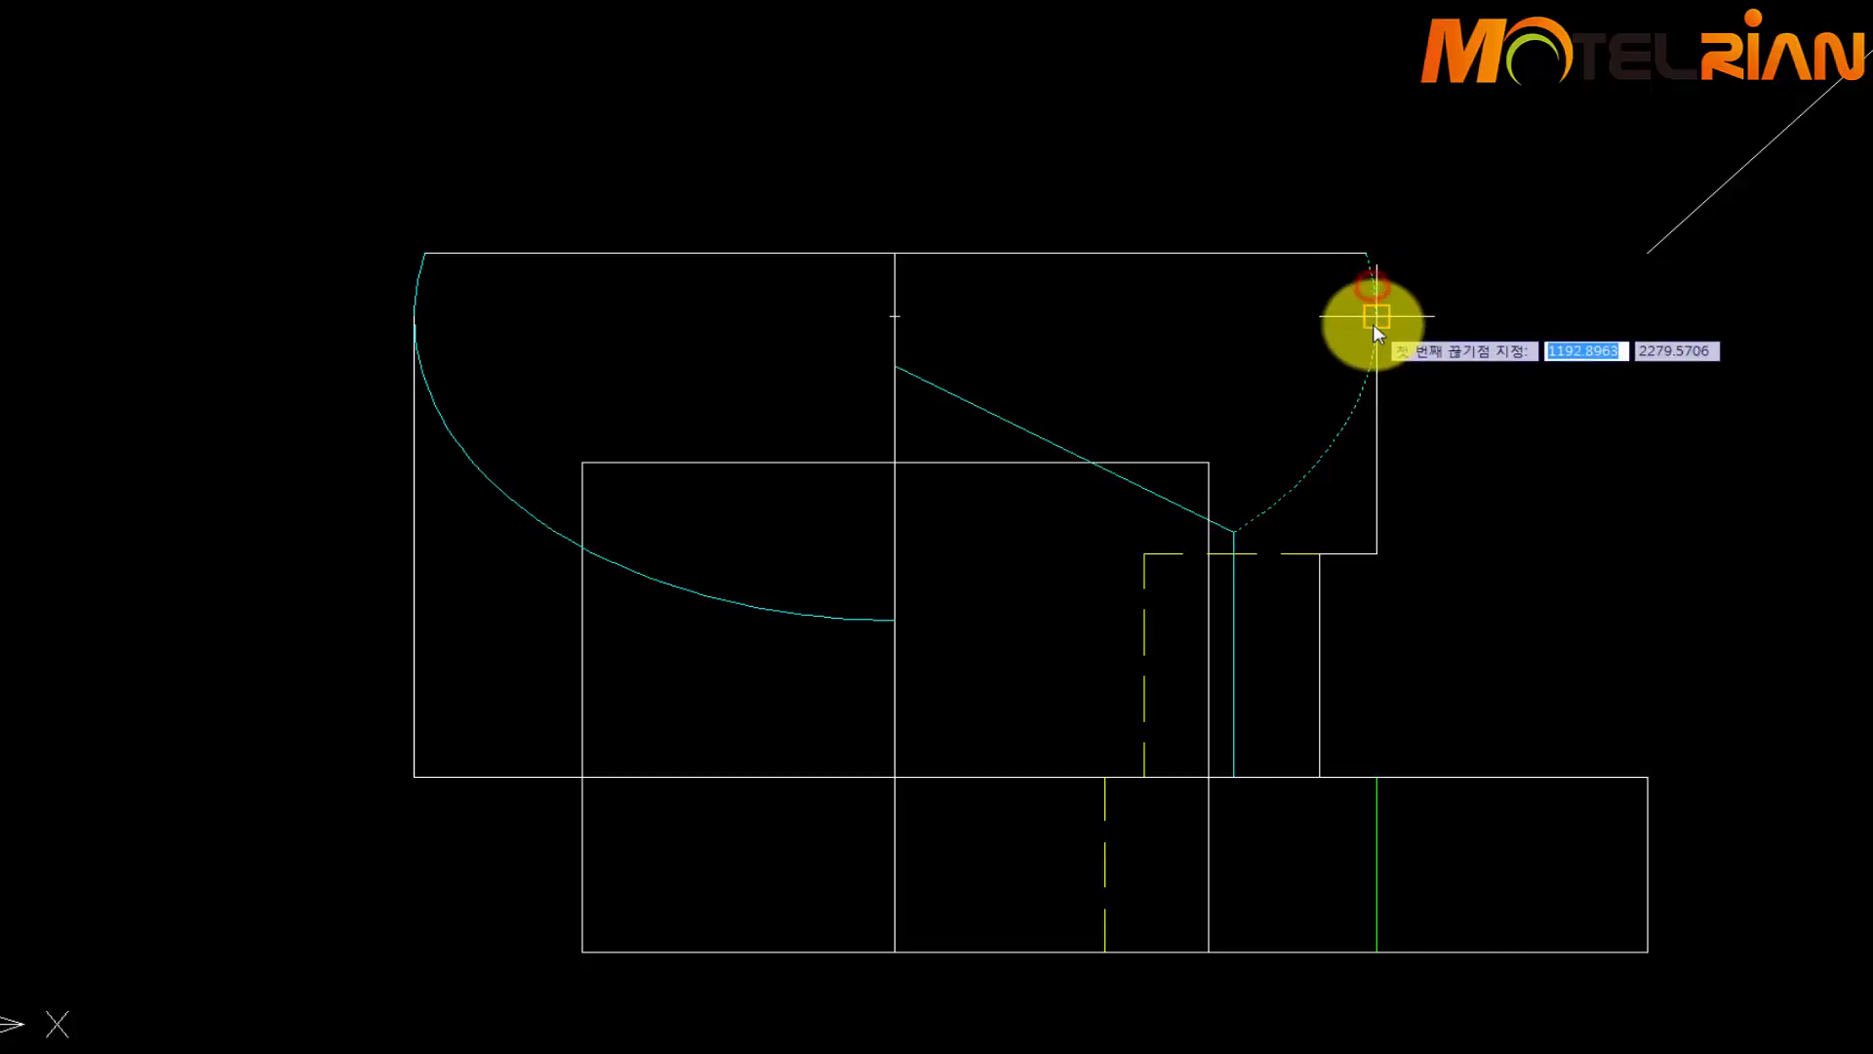
click(1374, 320)
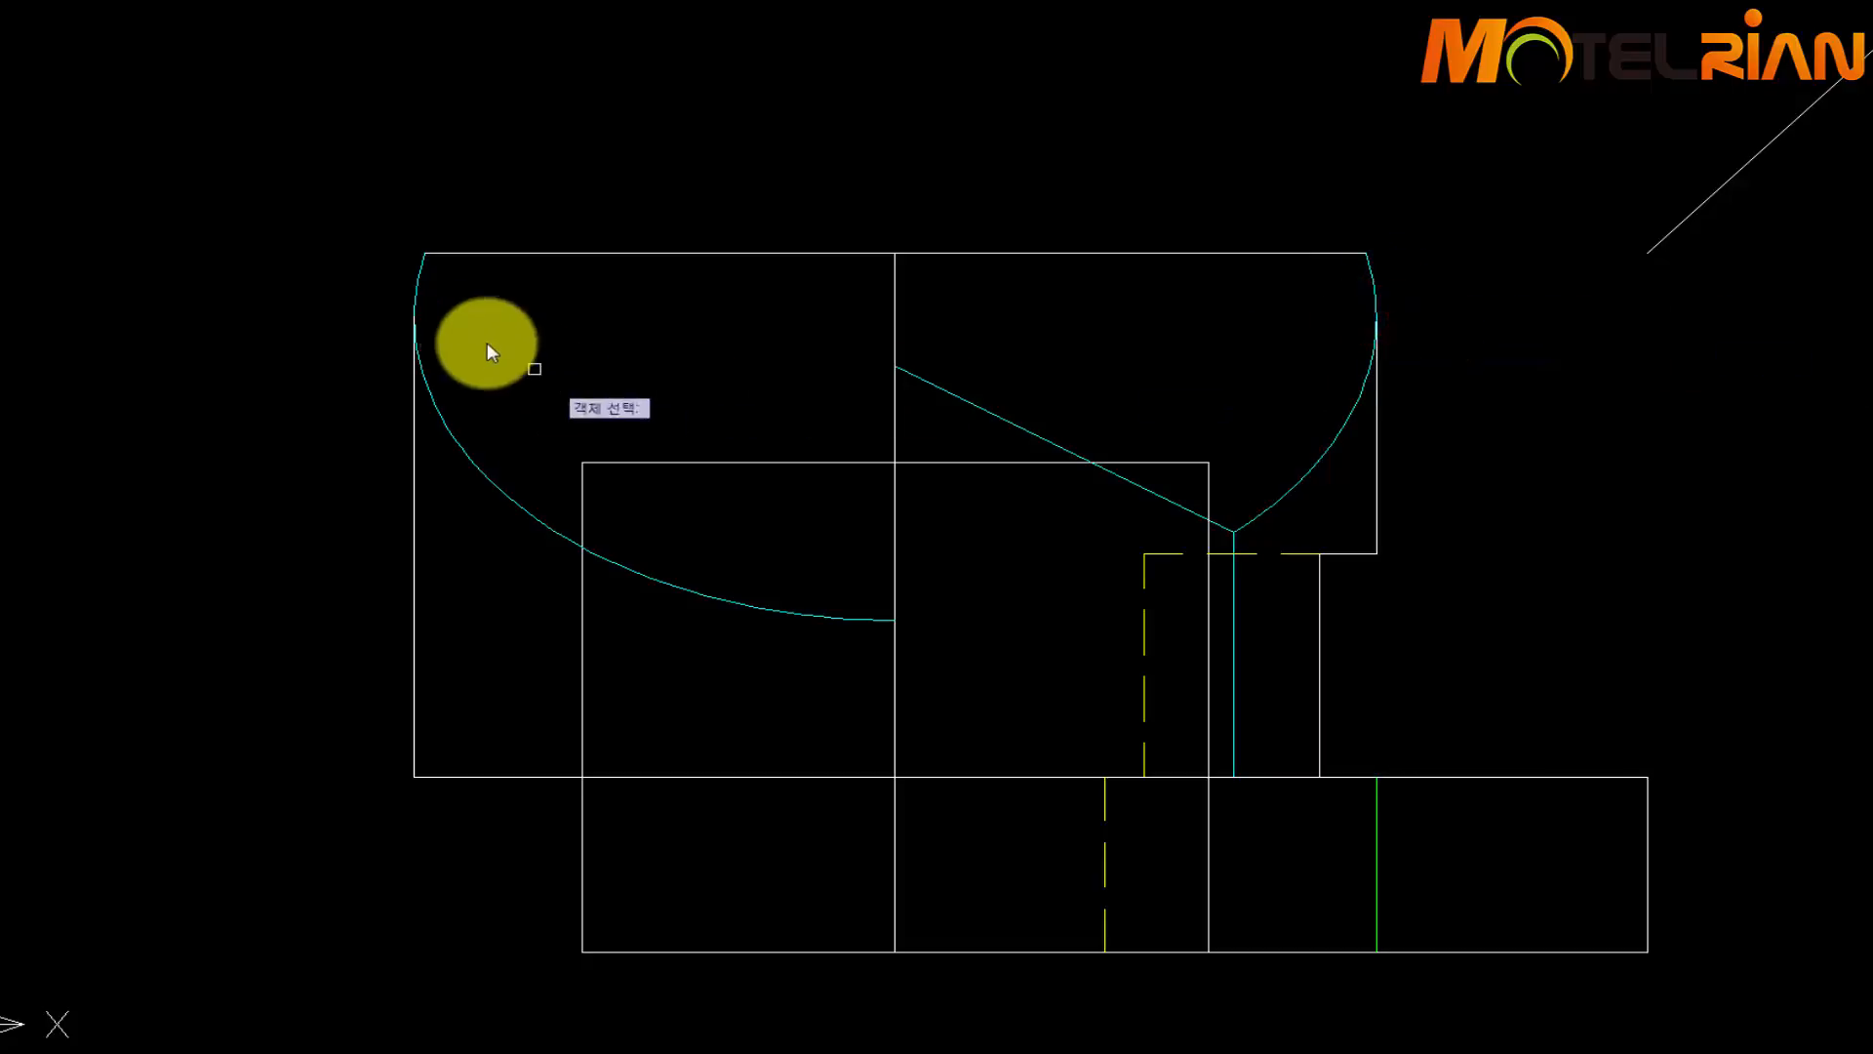
click(410, 285)
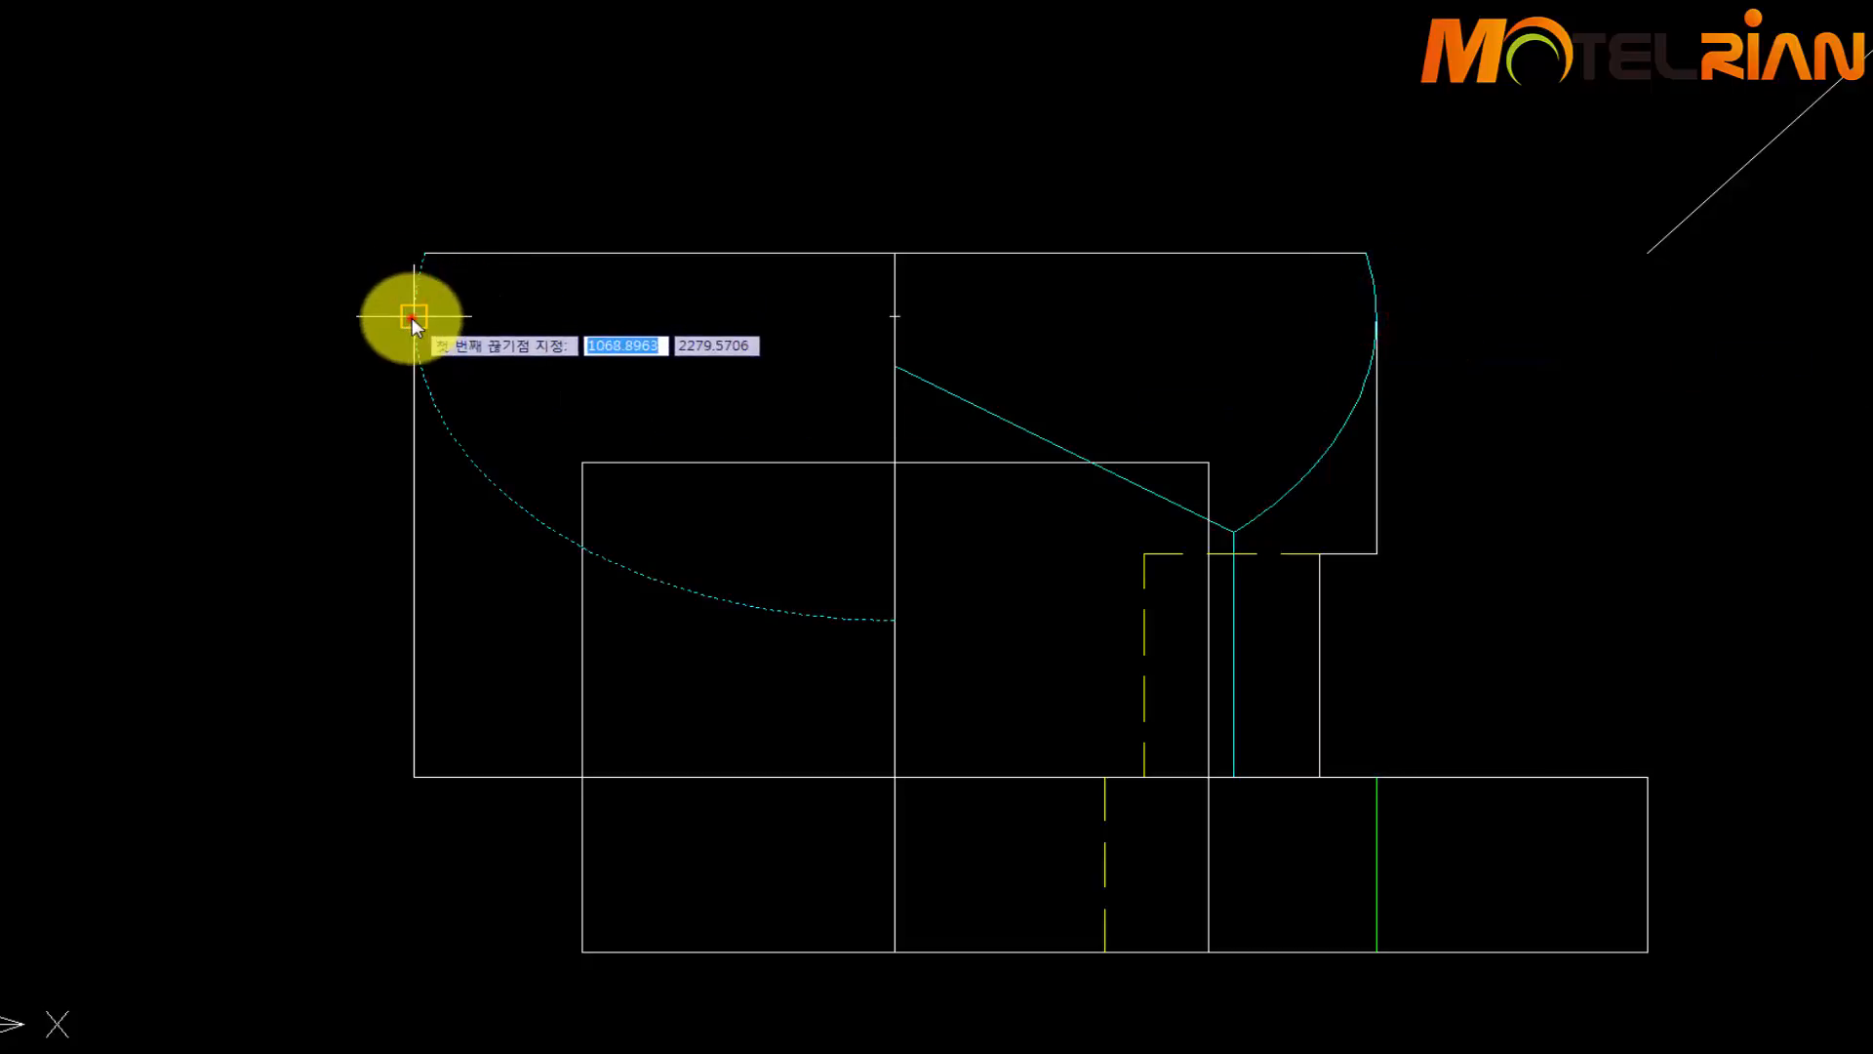
click(412, 318)
Move the two short upper arc pieces at the front view's upper corners to the model layer
click(413, 286)
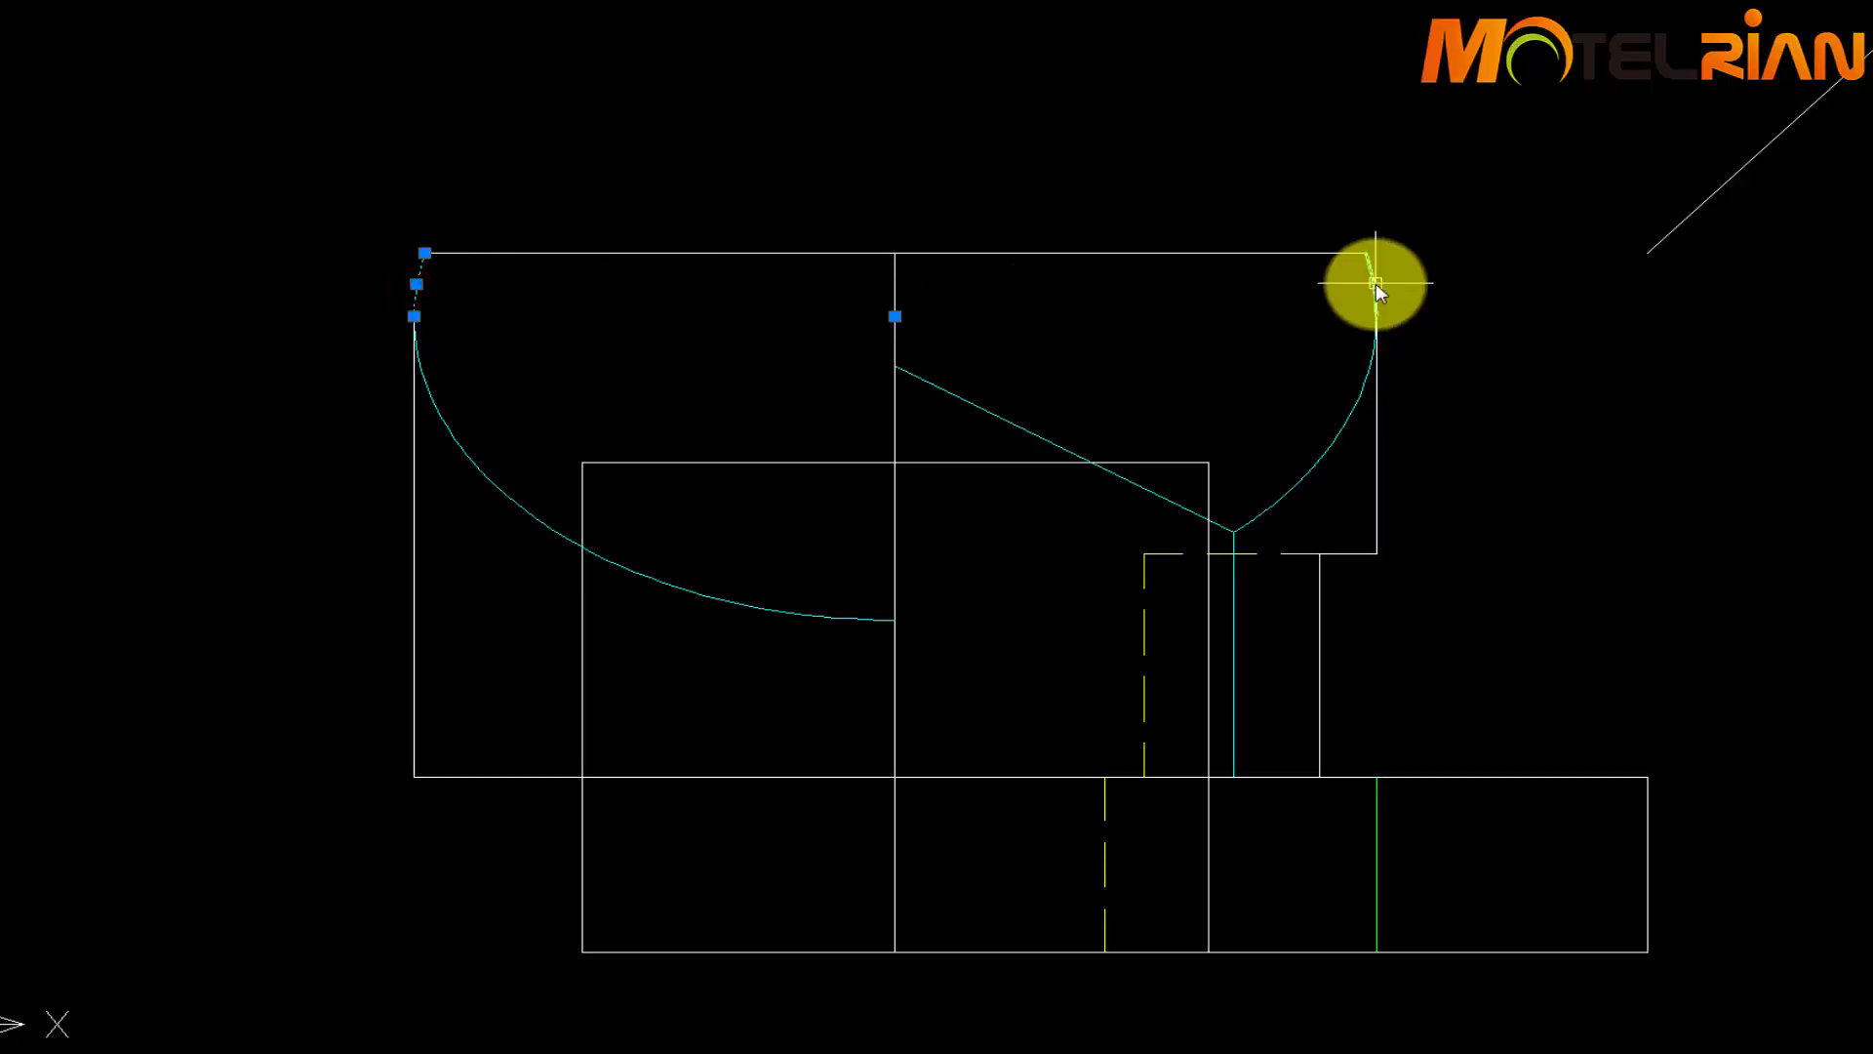
click(1375, 284)
click(342, 2)
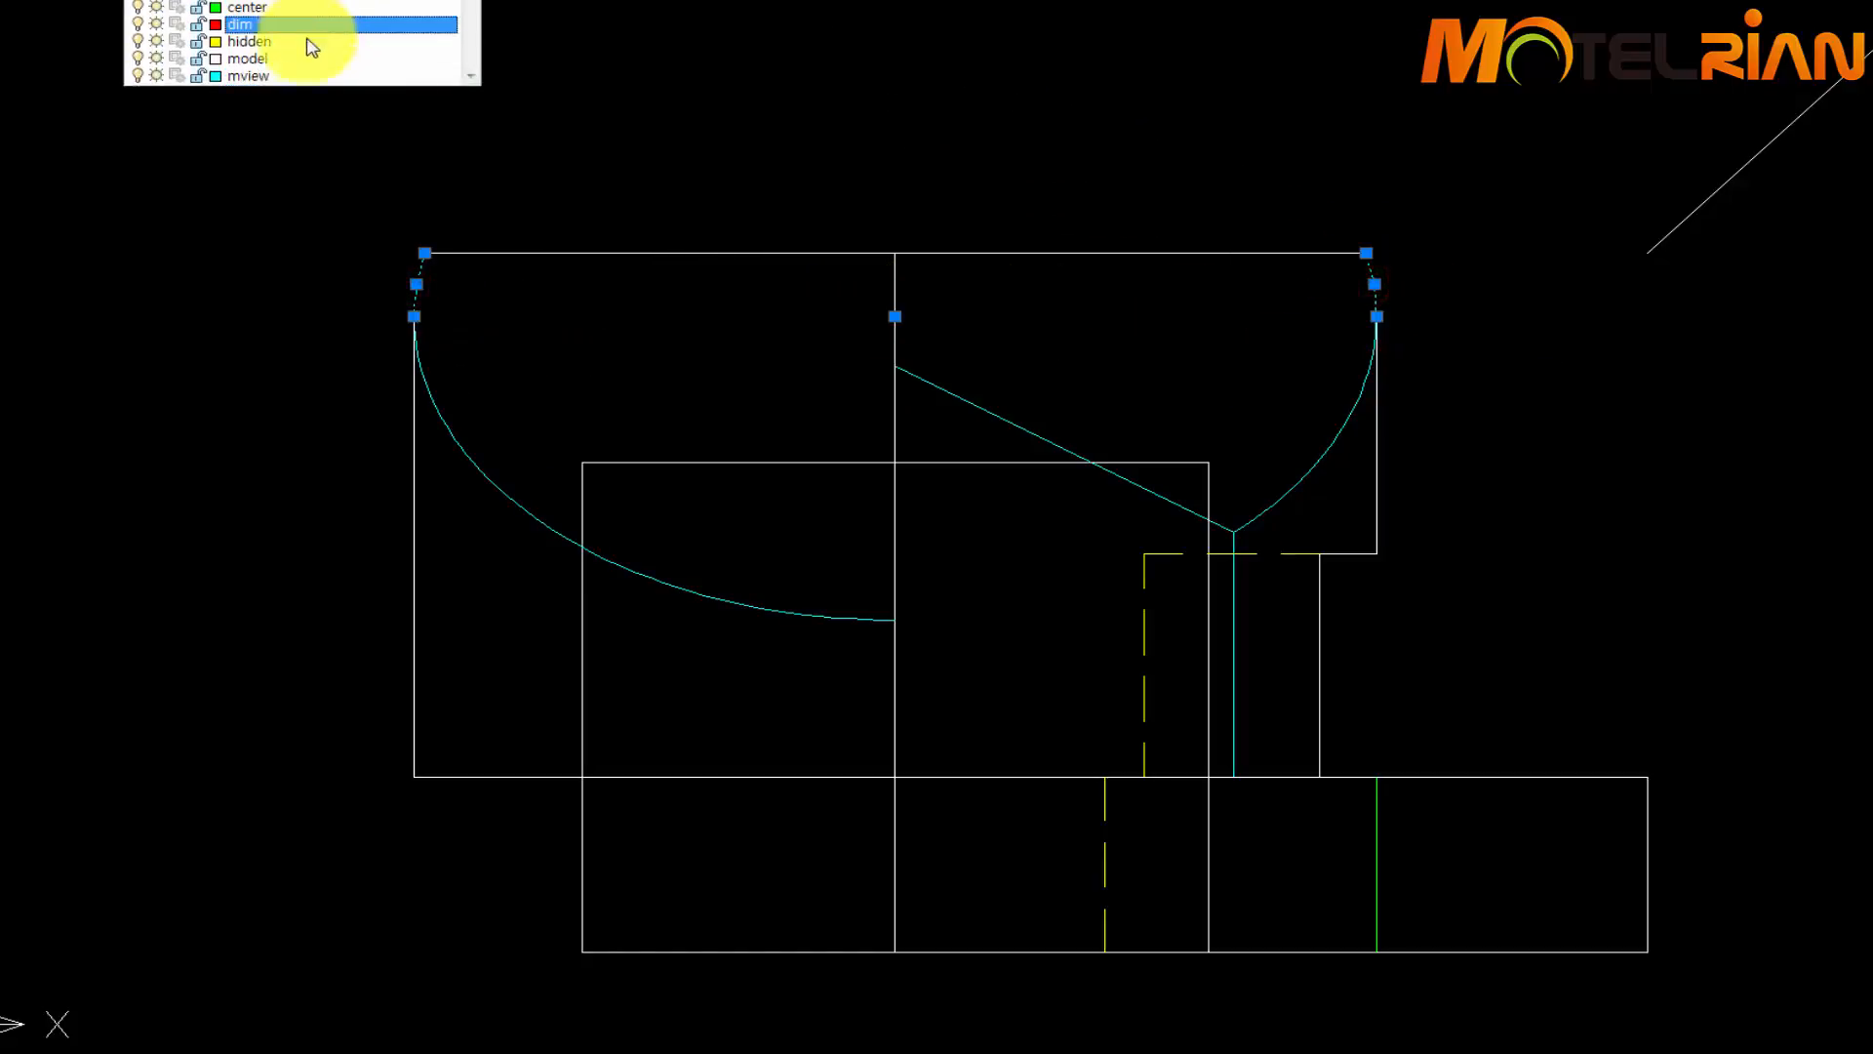
key(Escape)
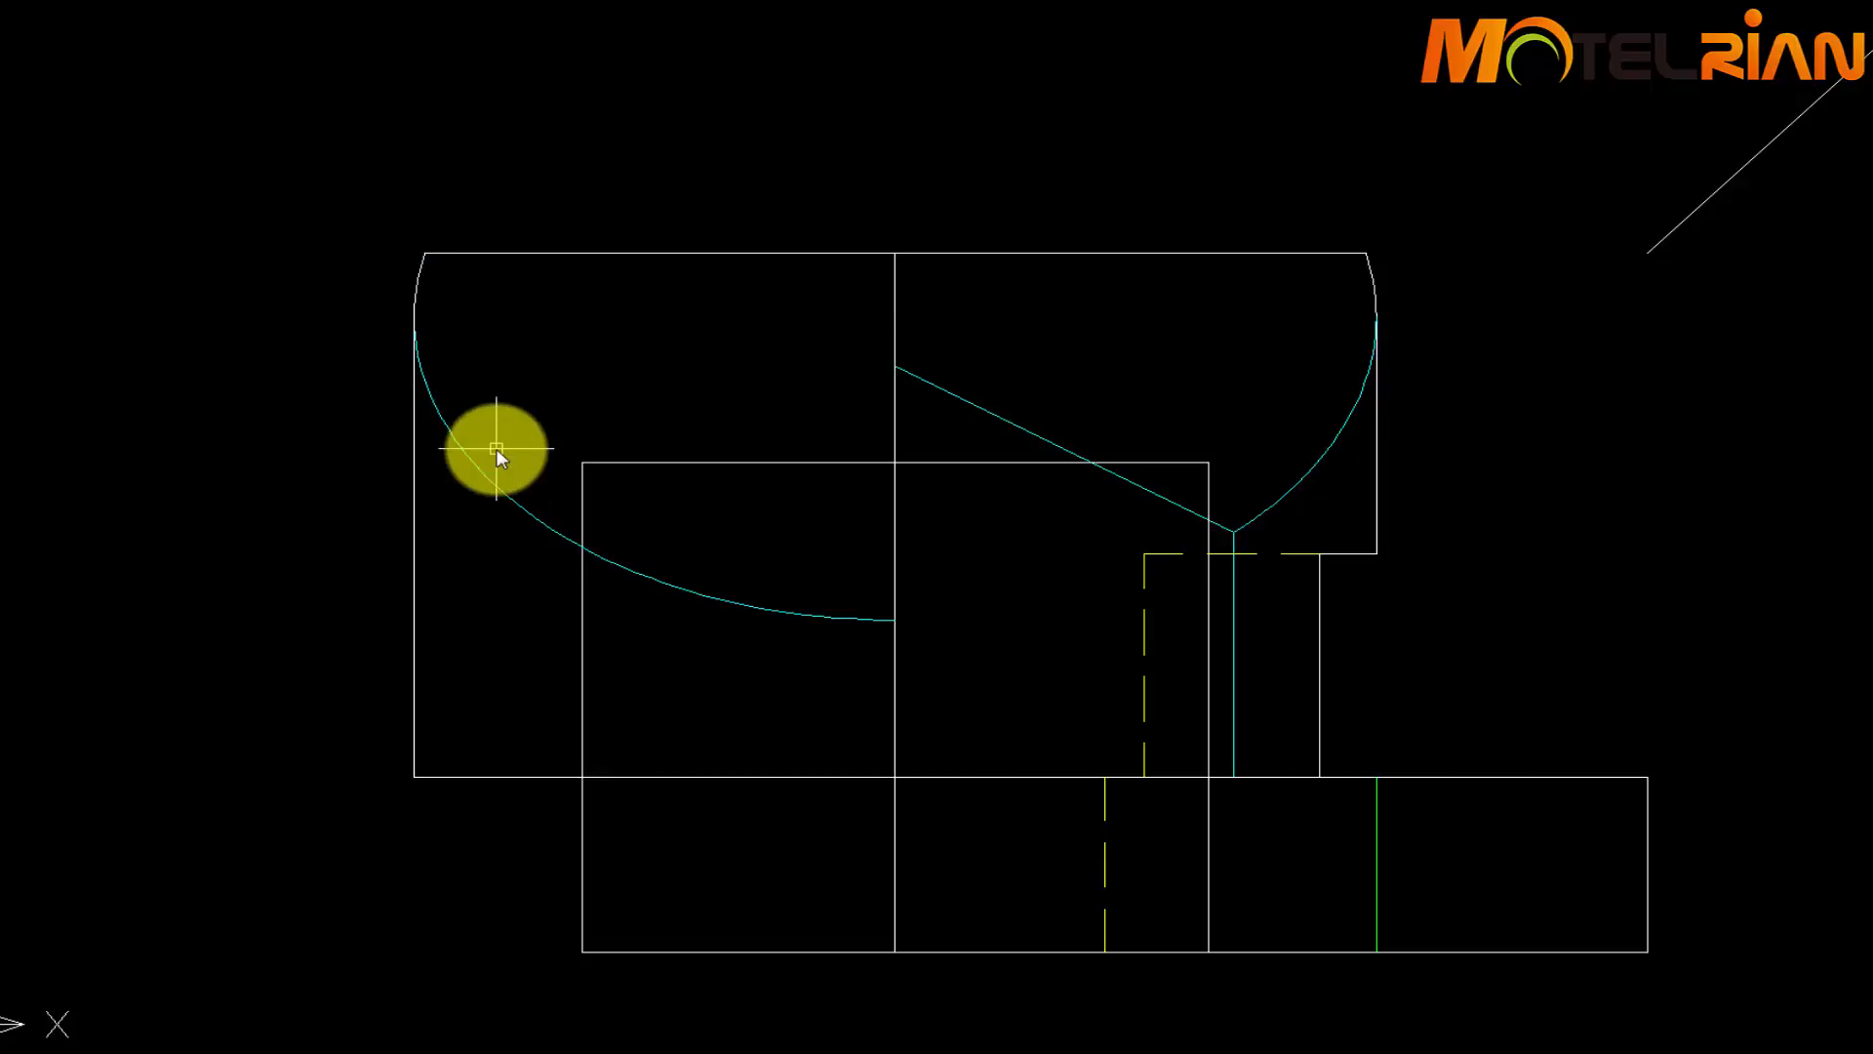
Move the two lower ellipse arcs, the sloped notch line and the notch's vertical edge to the hidden layer
click(494, 448)
click(471, 526)
click(1027, 418)
click(957, 432)
click(958, 432)
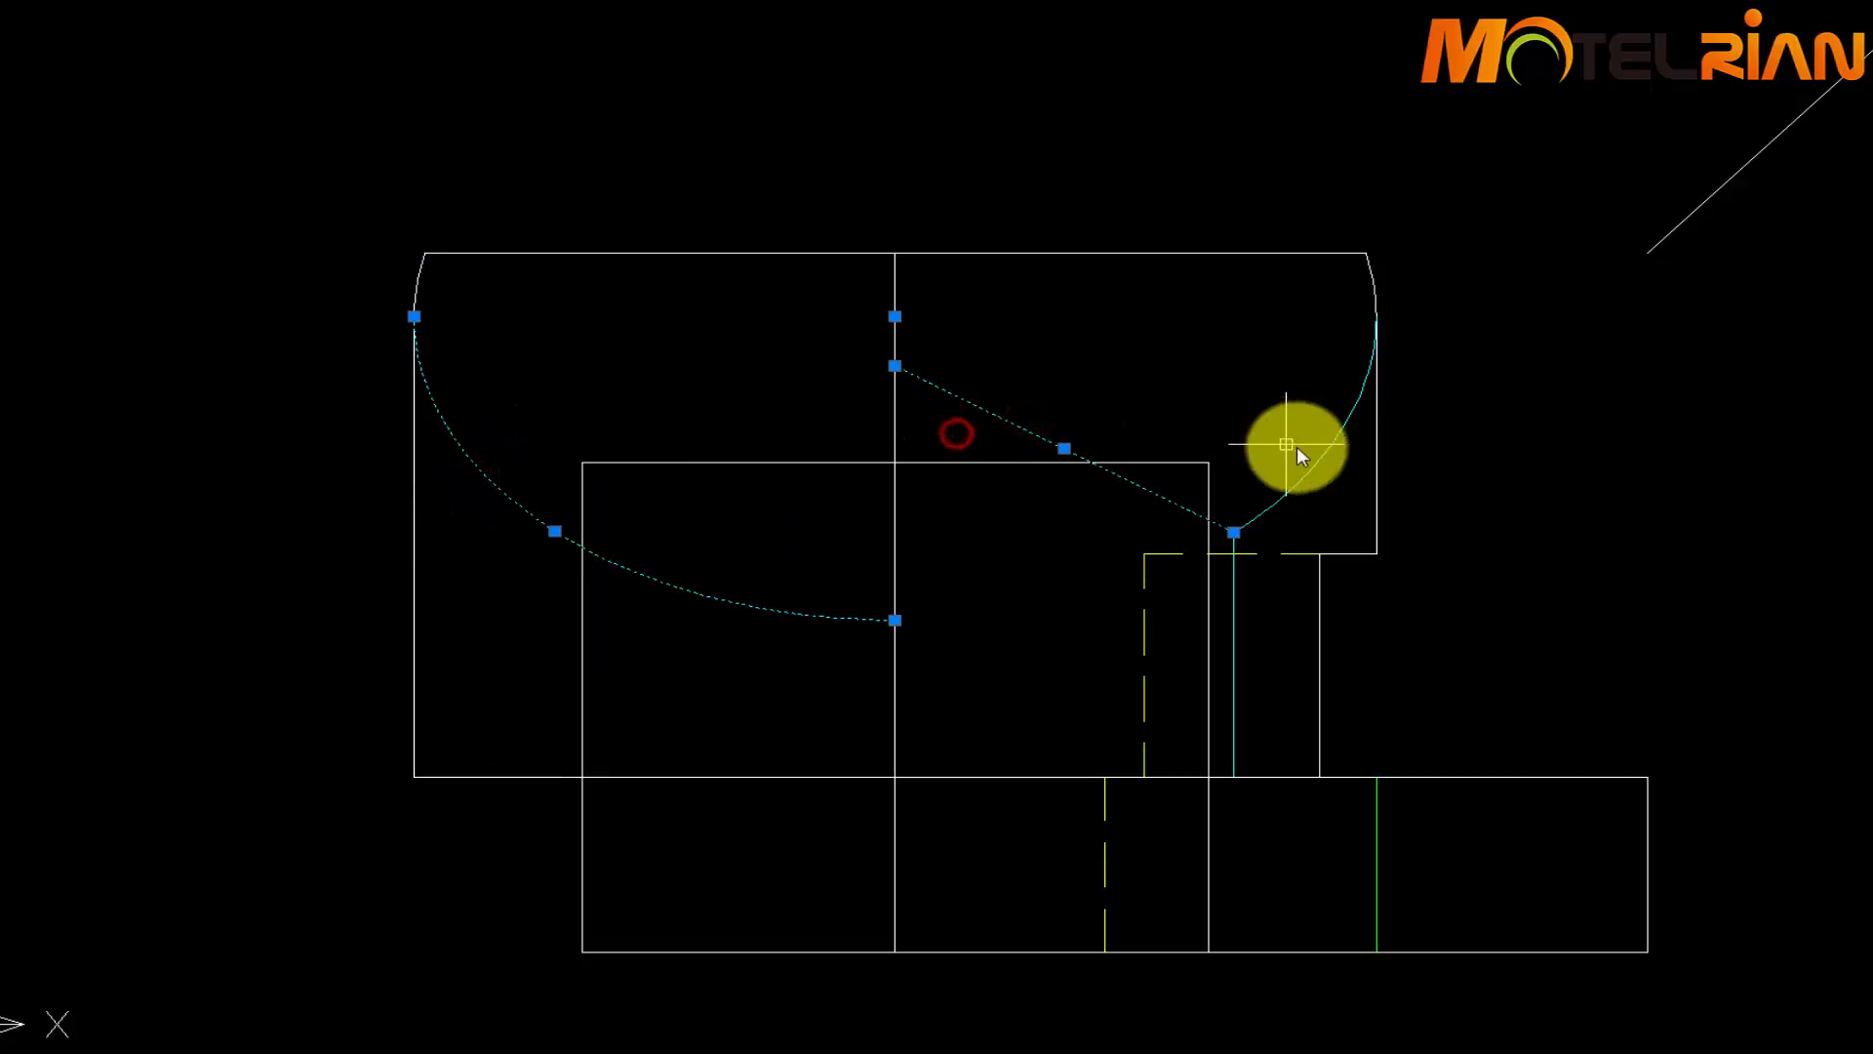
click(1319, 467)
click(1238, 594)
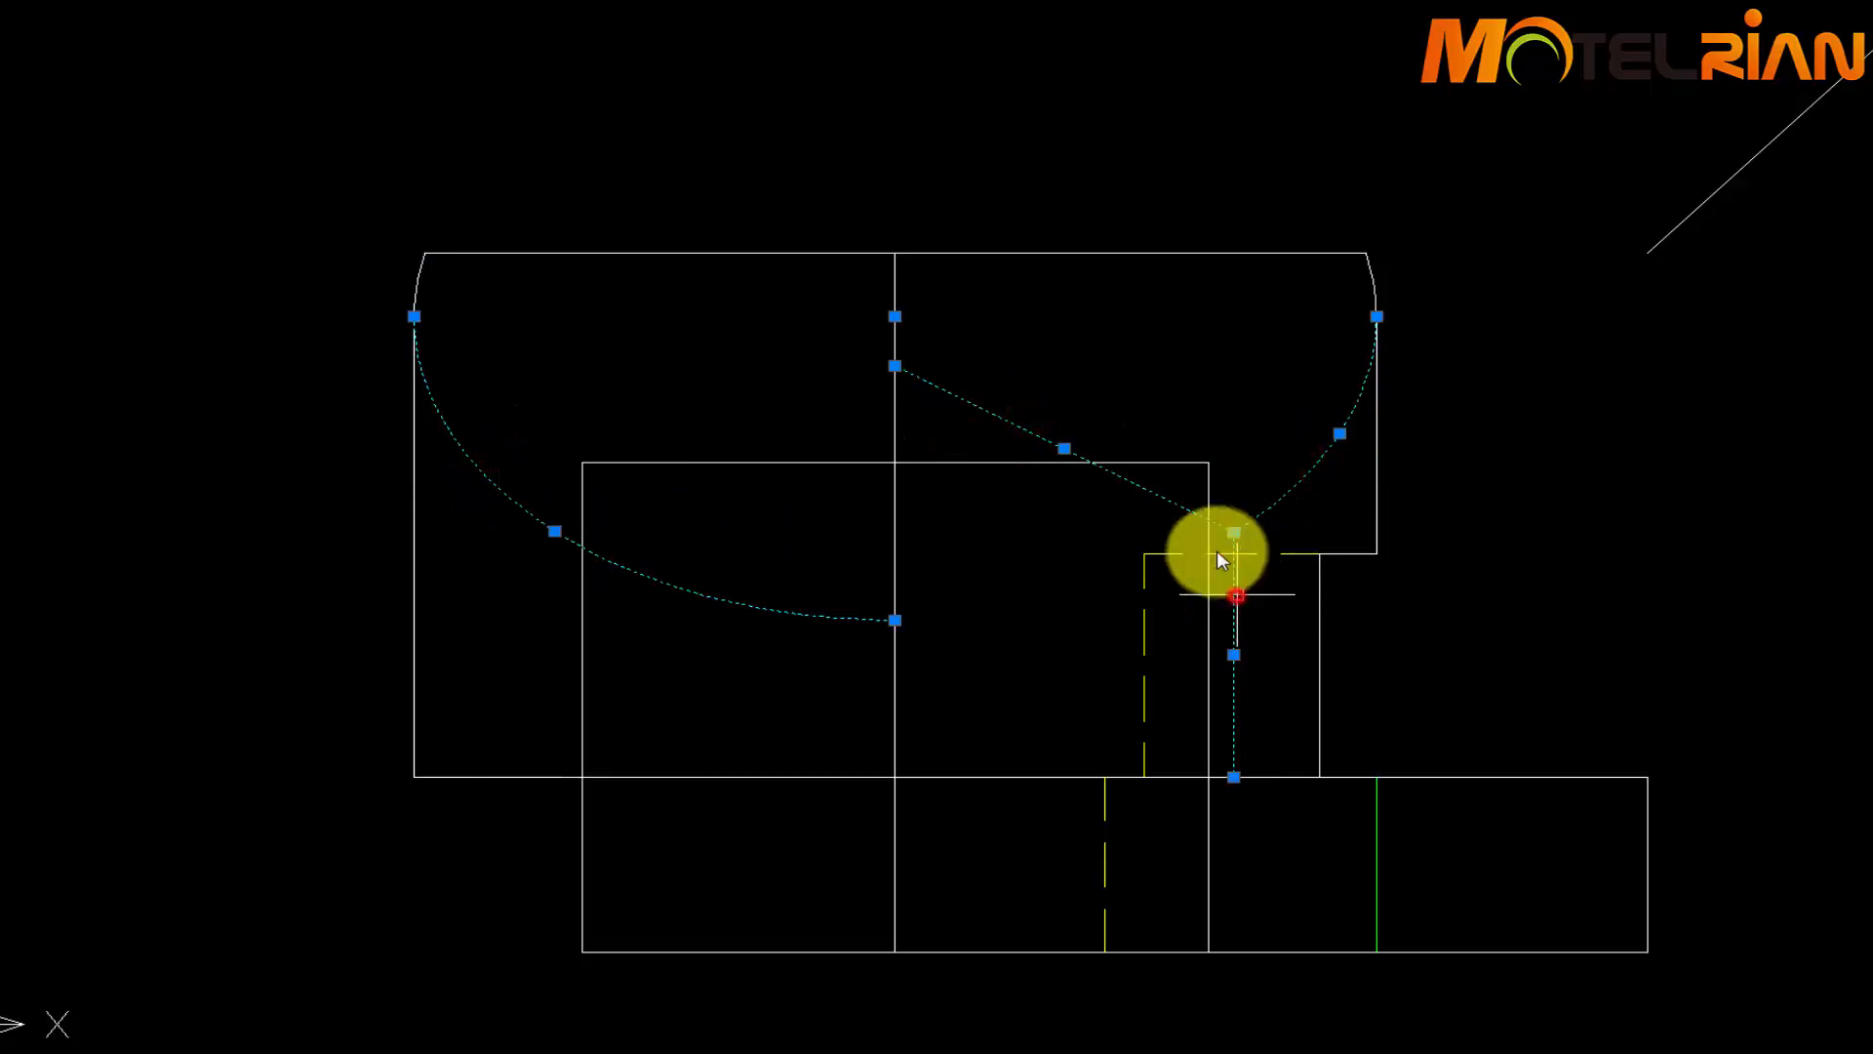
click(376, 3)
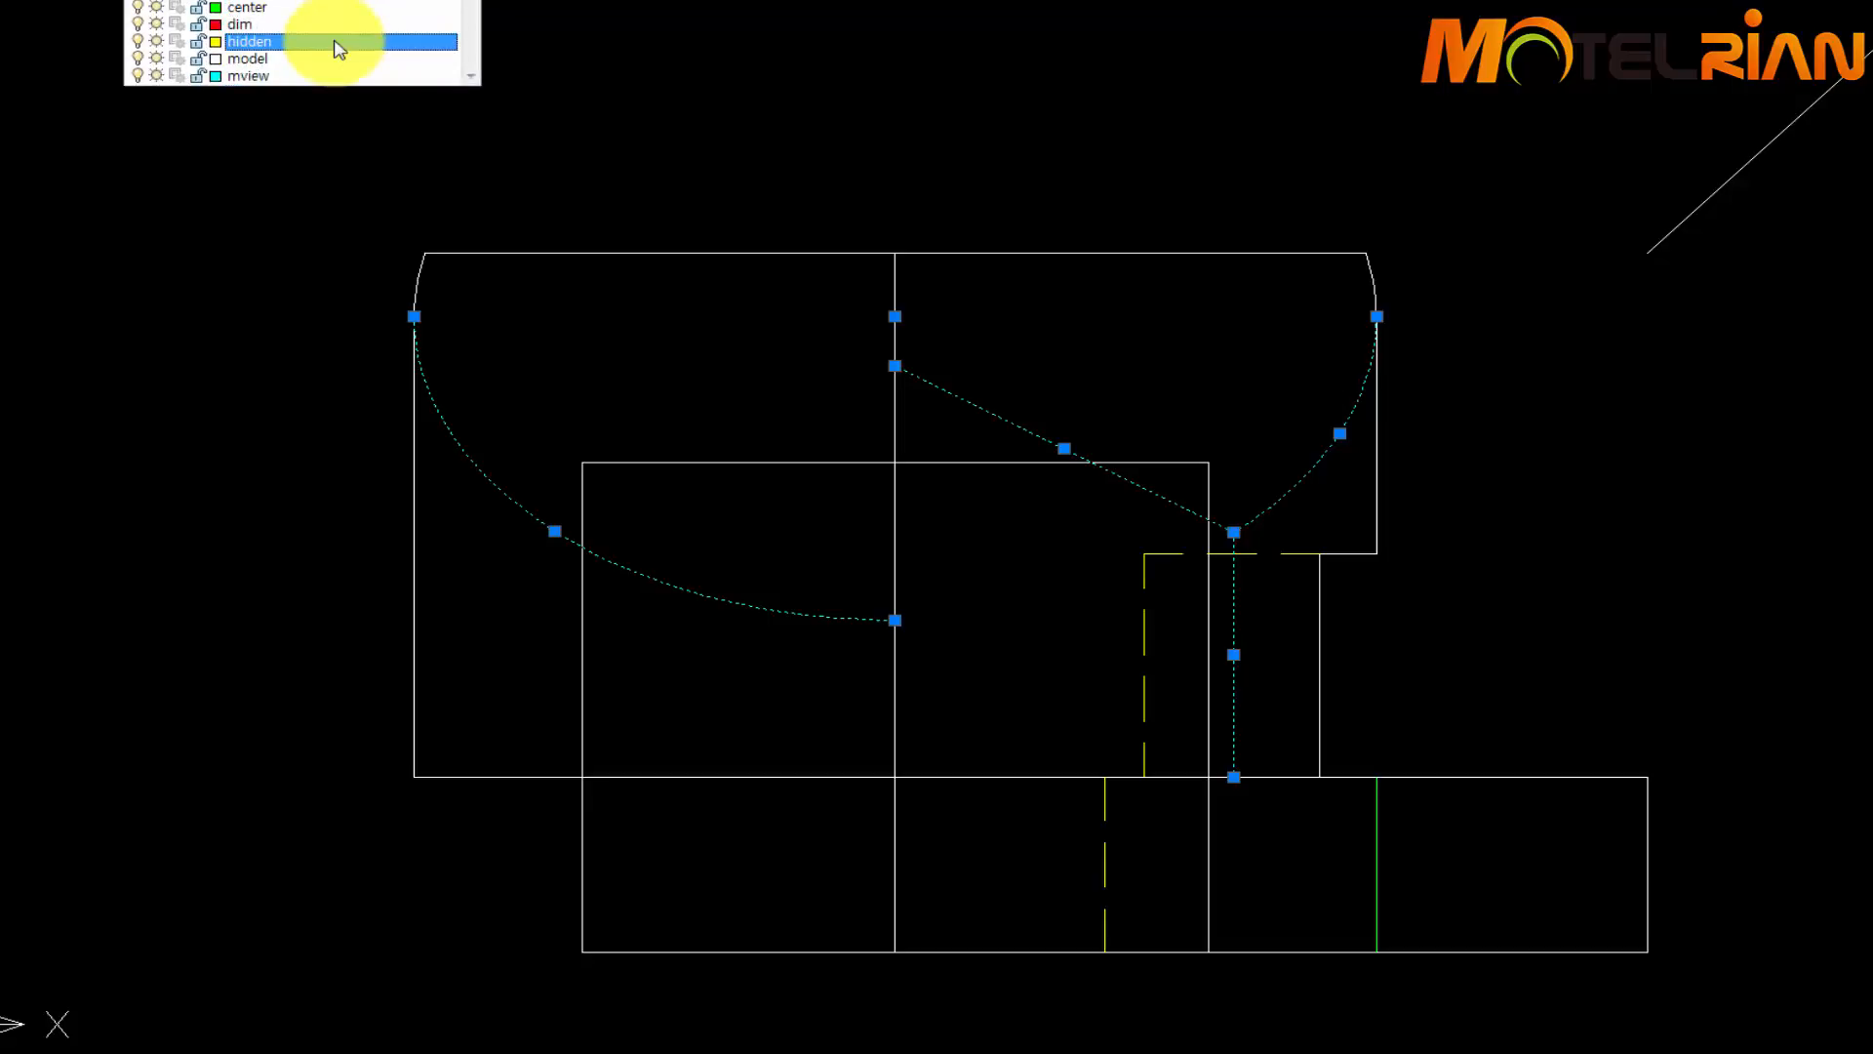
click(335, 41)
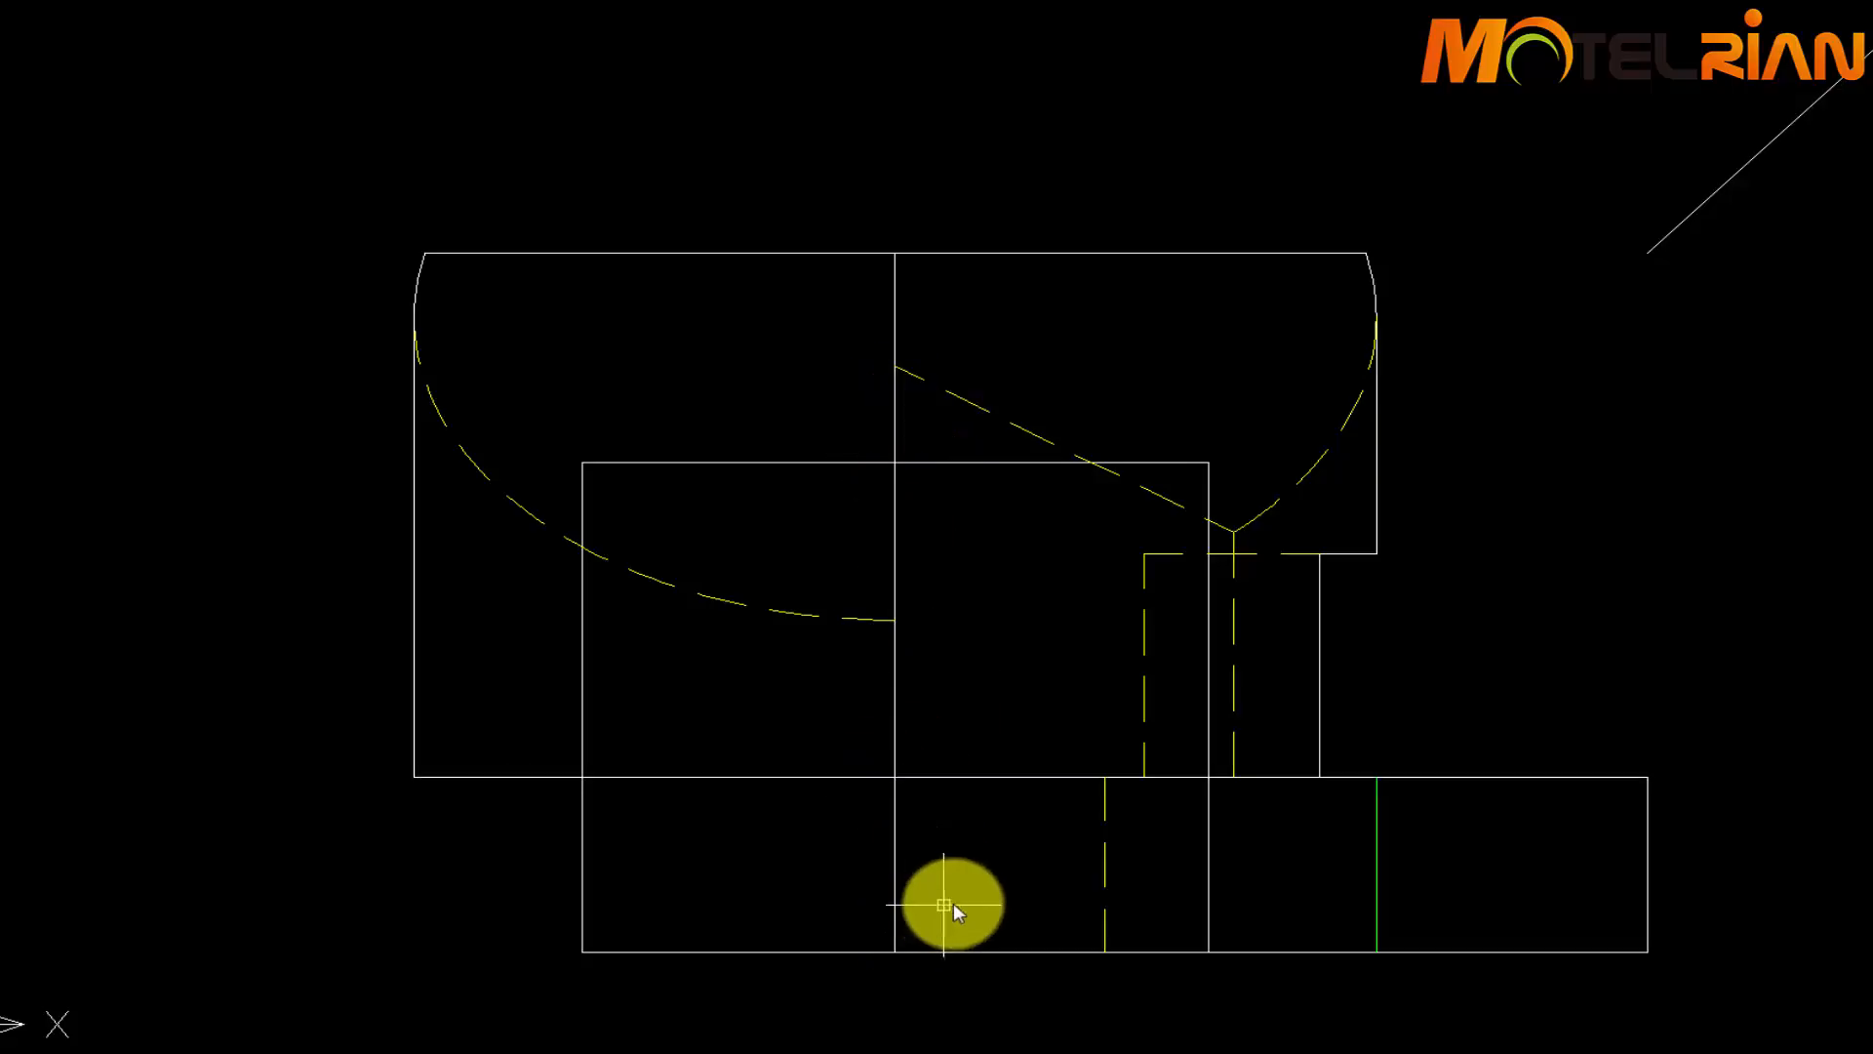
Trim the middle vertical line between the sloped notch line's upper end and the base plate's top edge
middle_drag(953, 904, 1006, 822)
text(tr)
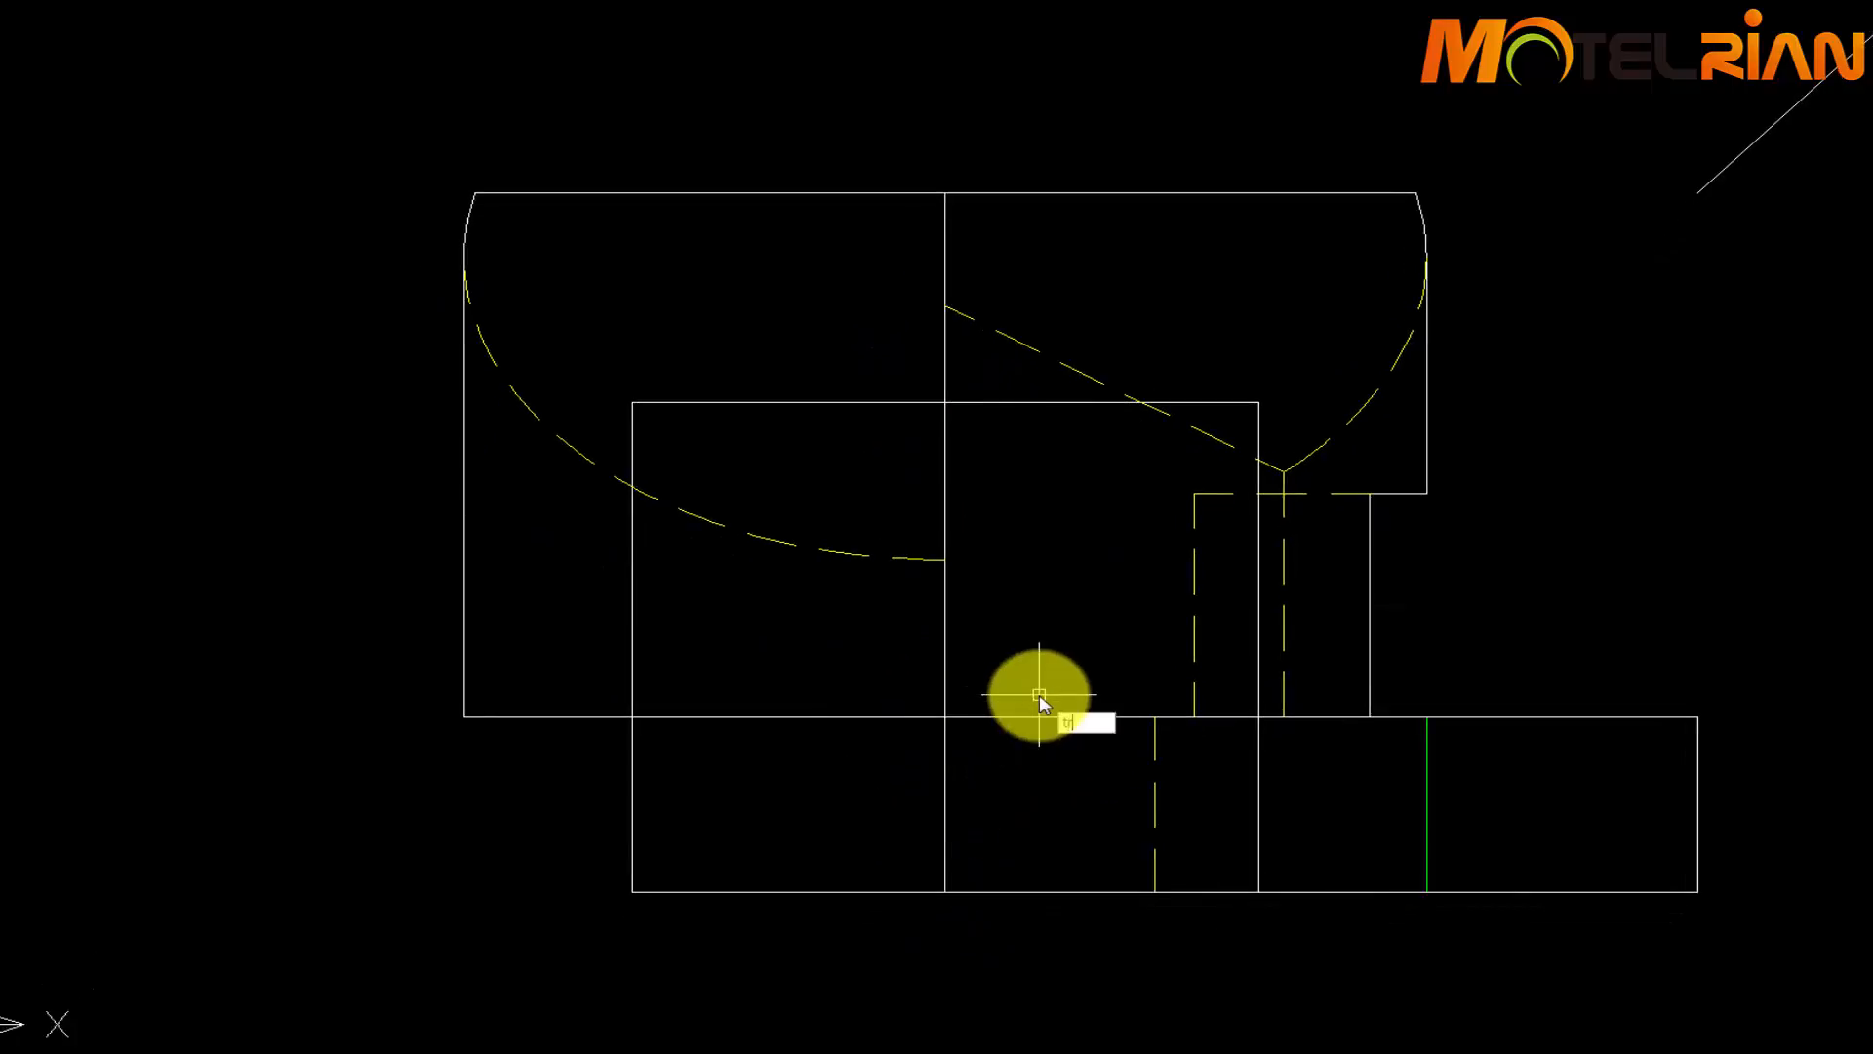
key(Return)
click(944, 648)
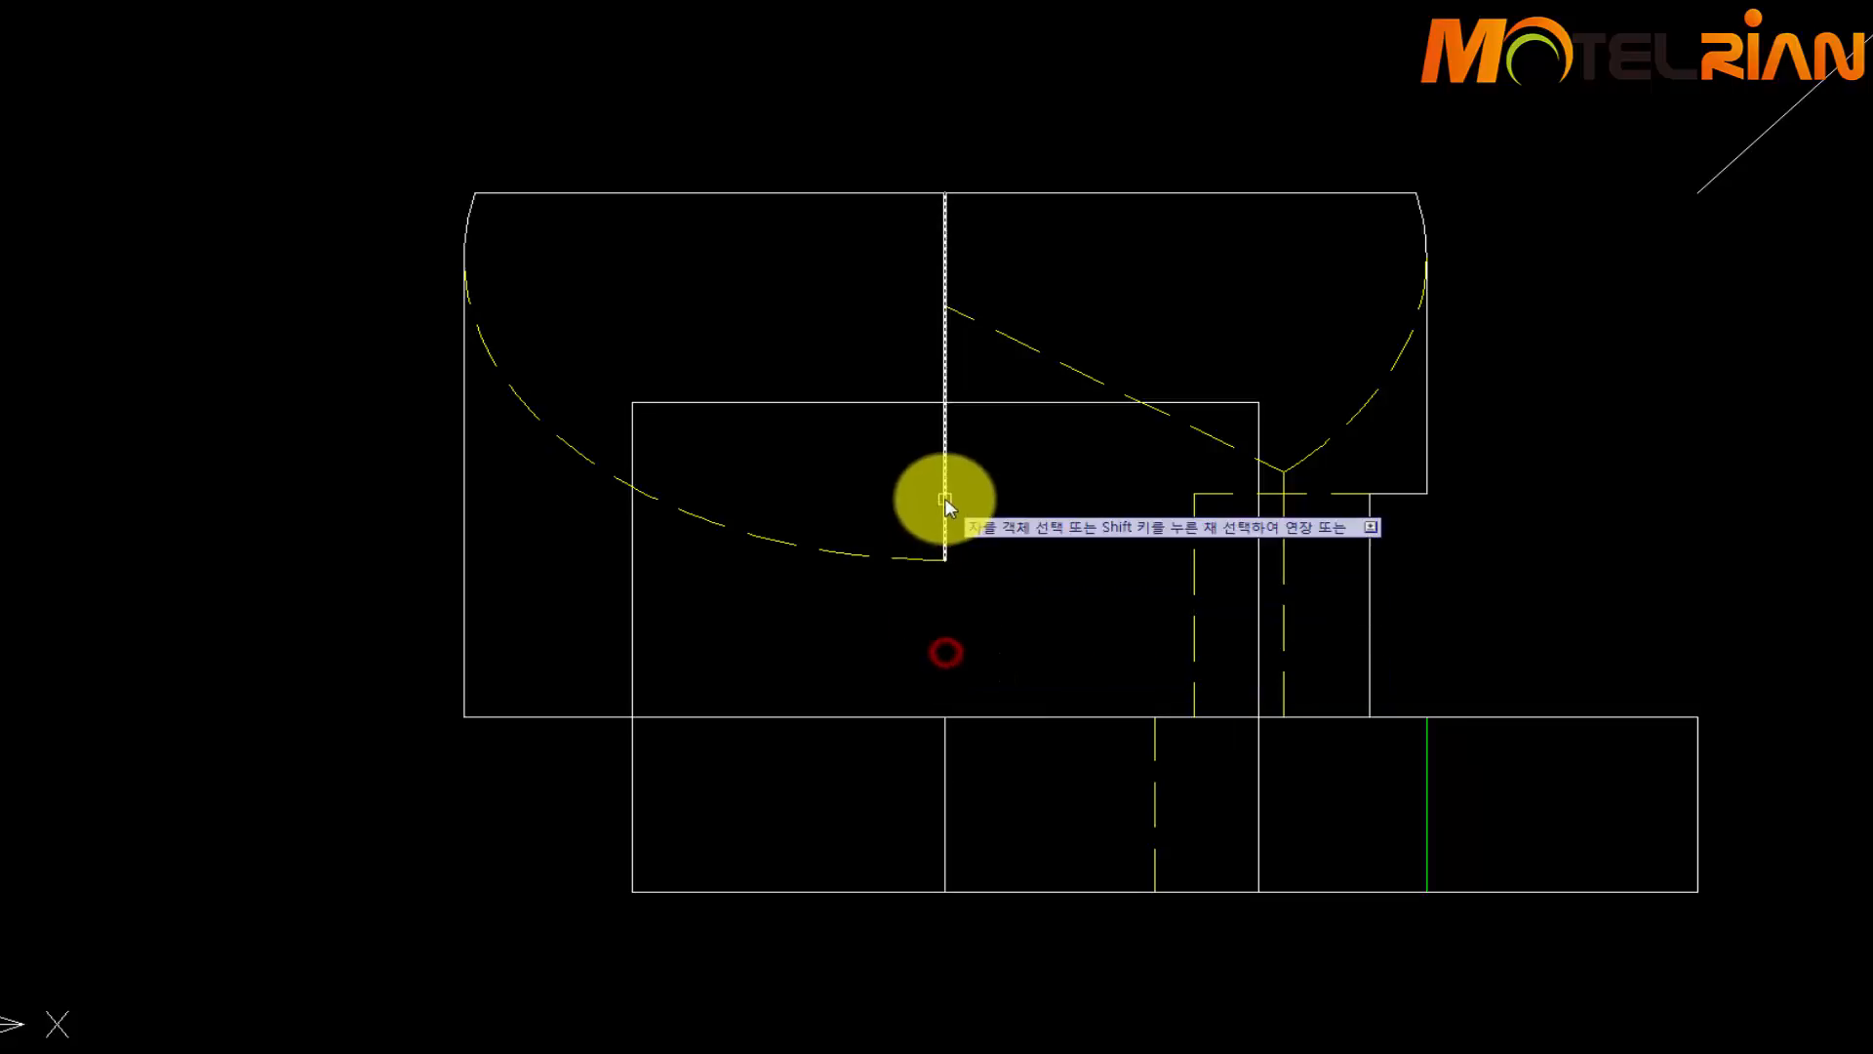
click(945, 497)
click(942, 361)
key(Return)
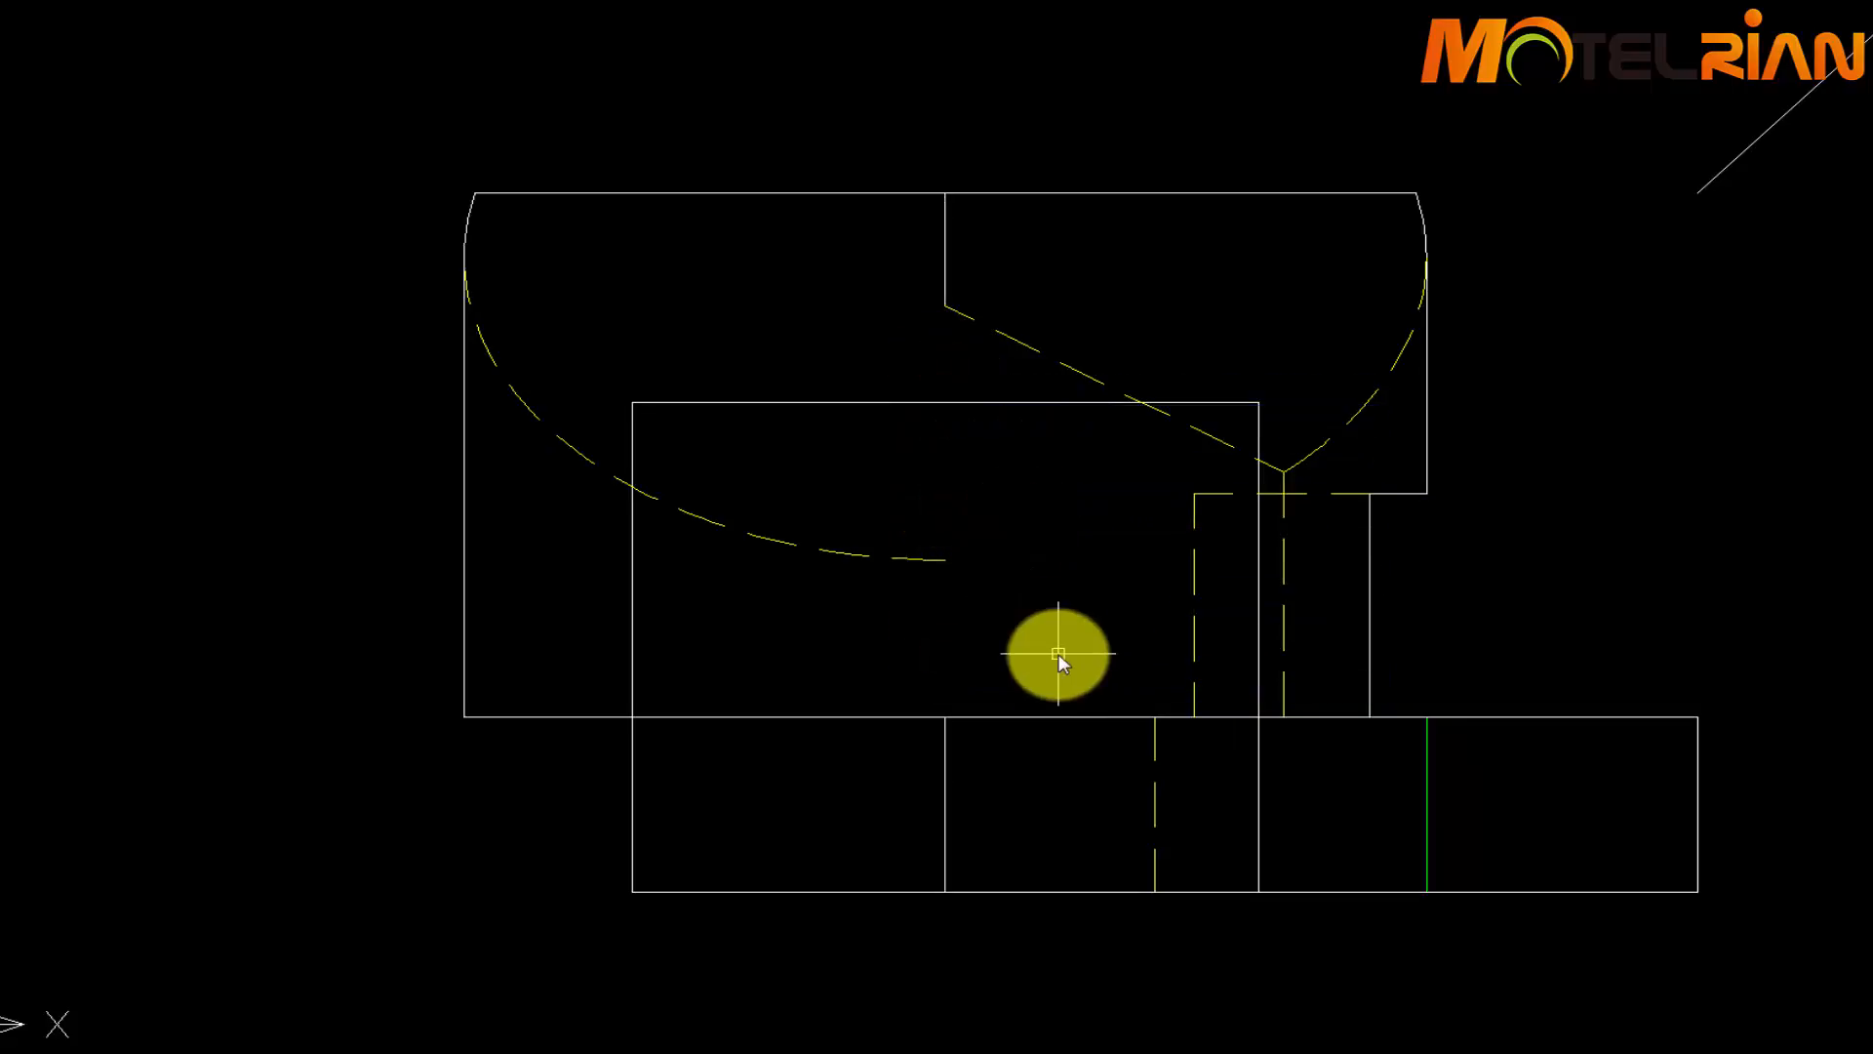
Draw a vertical line from the sloped notch line's upper end down to the base plate's top edge
text(l)
key(Return)
click(944, 314)
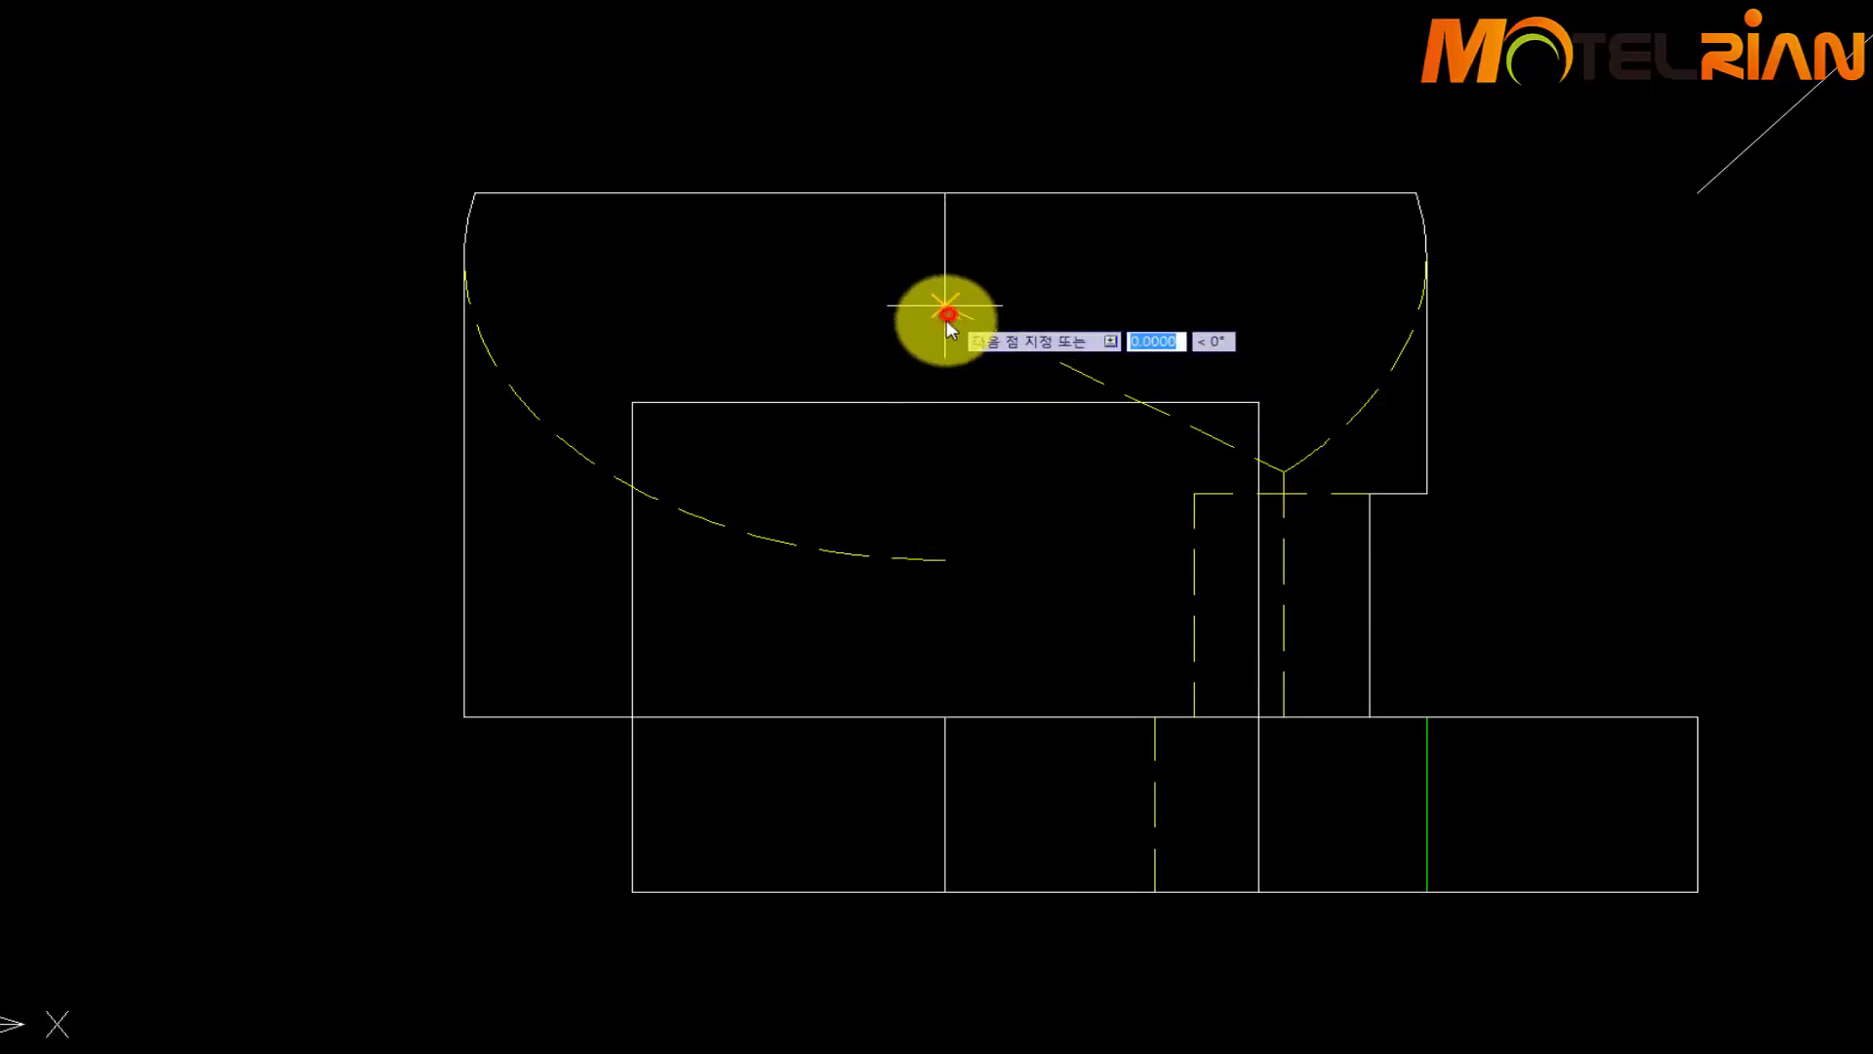
click(946, 714)
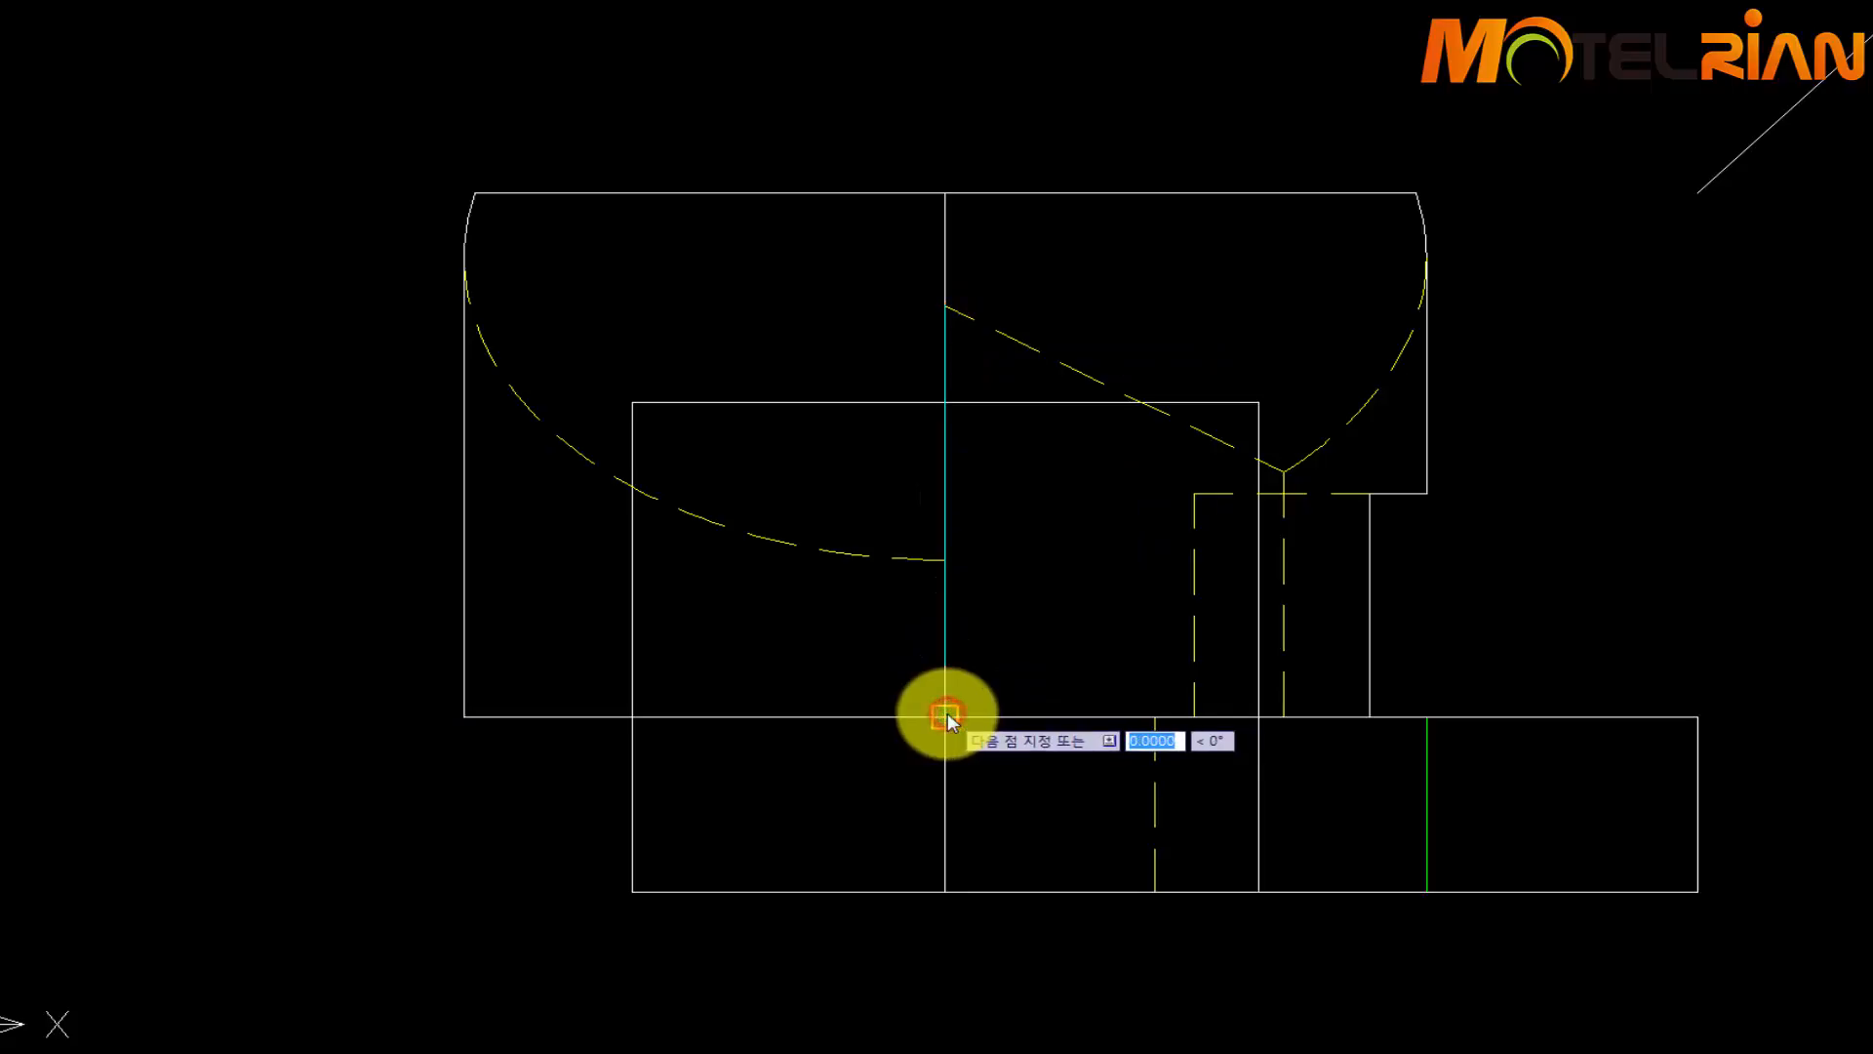
key(Return)
Move the new middle vertical line to the hidden layer
click(975, 478)
click(908, 474)
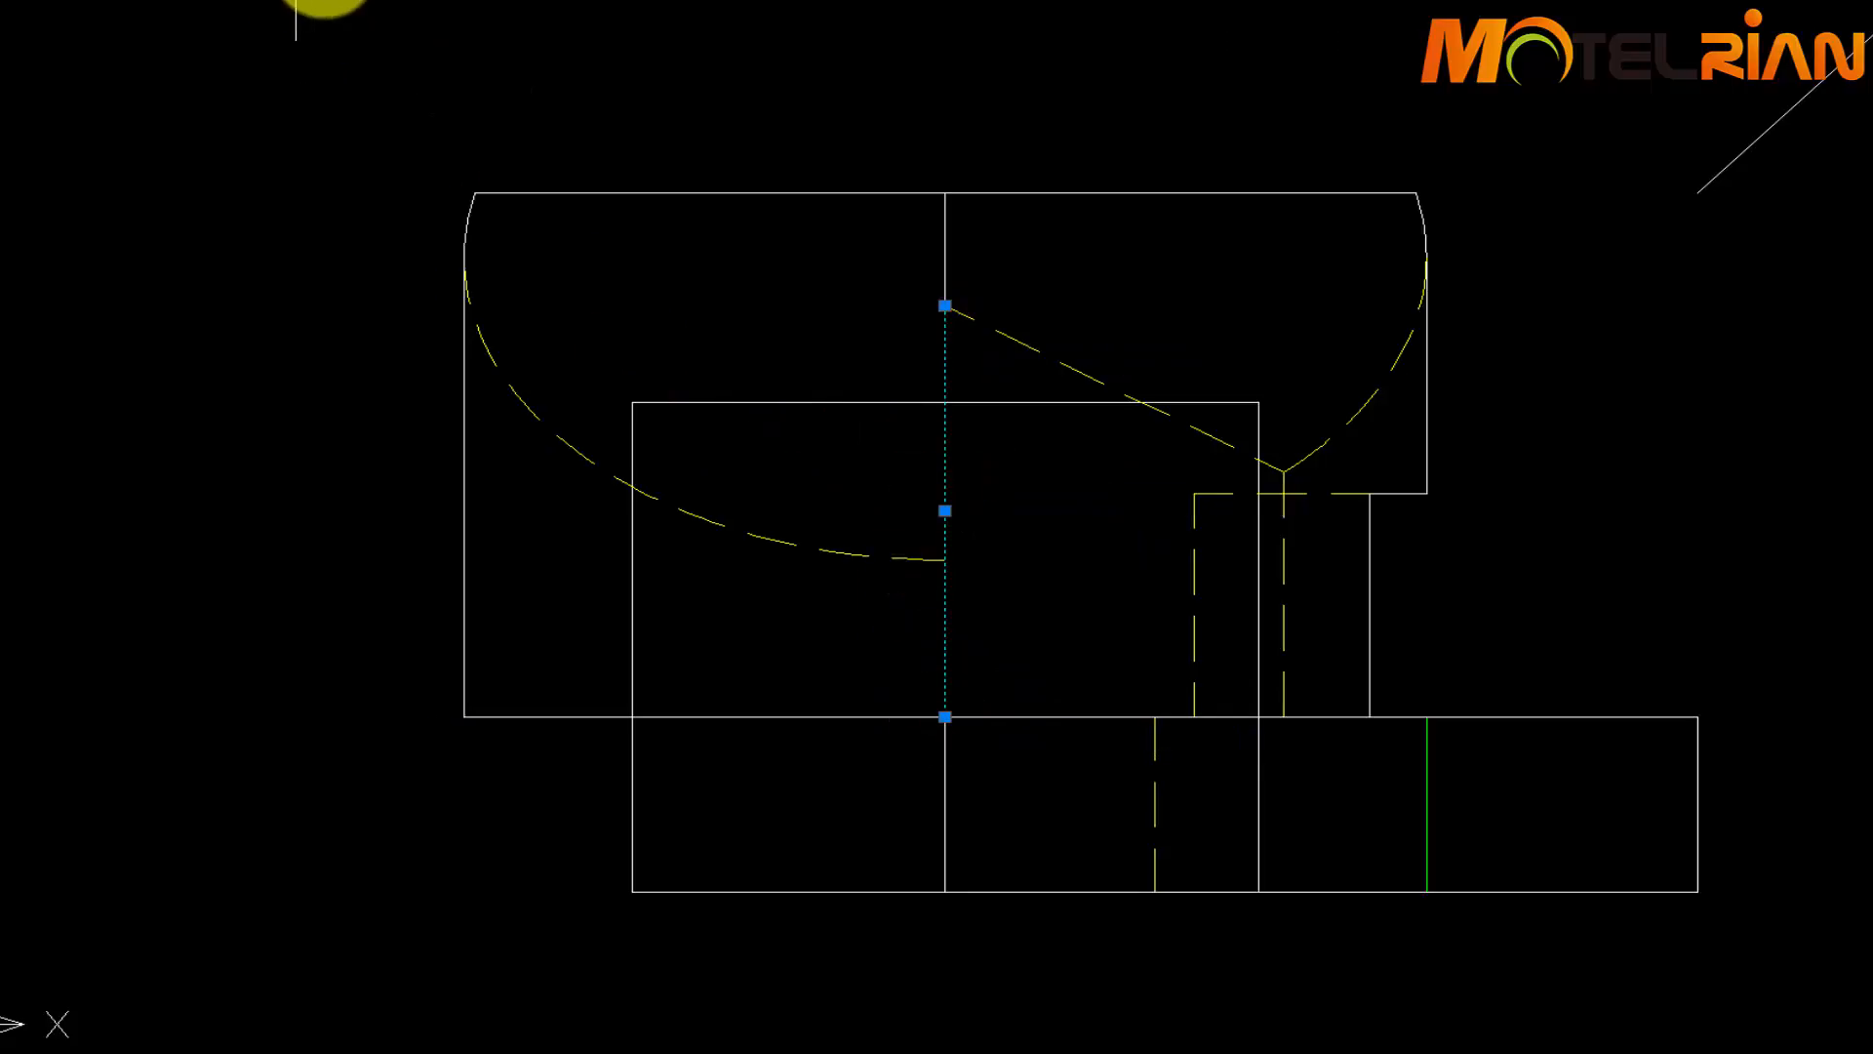
click(314, 2)
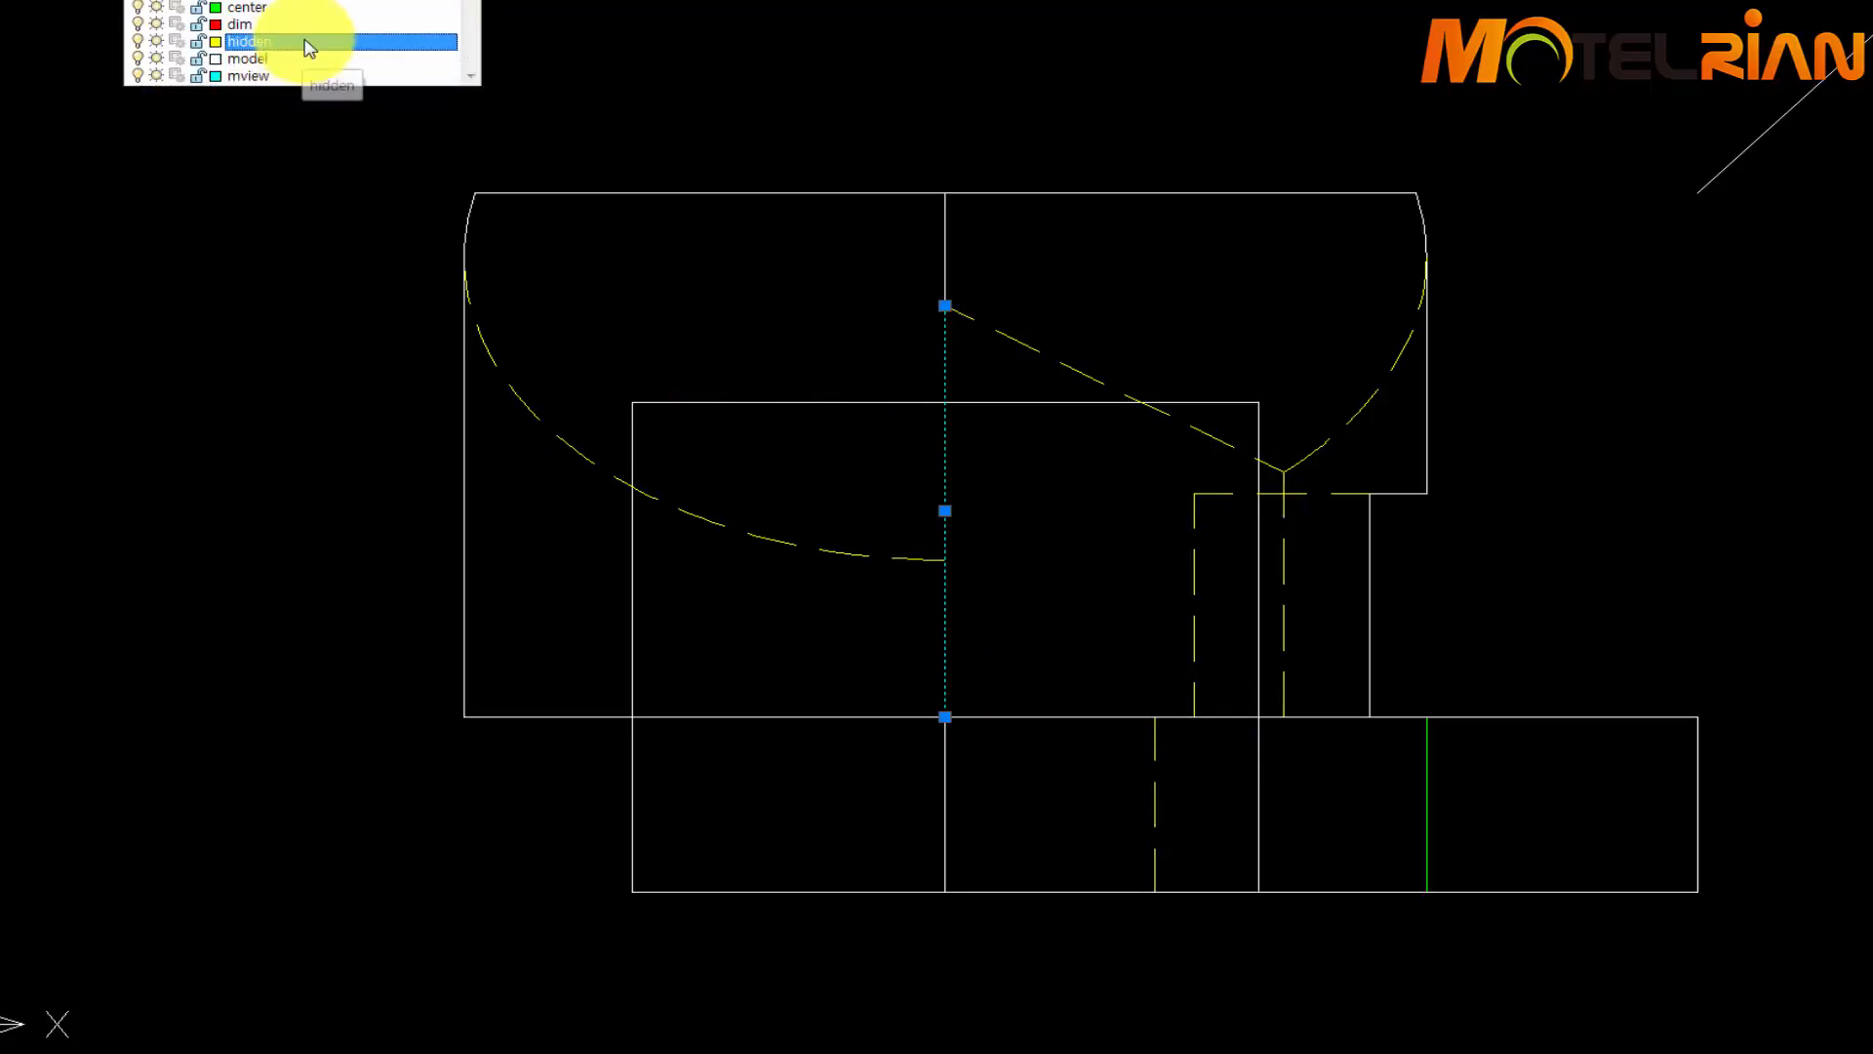
click(298, 42)
key(Escape)
Move the remaining upper and lower pieces of the middle vertical line to the center layer
click(949, 243)
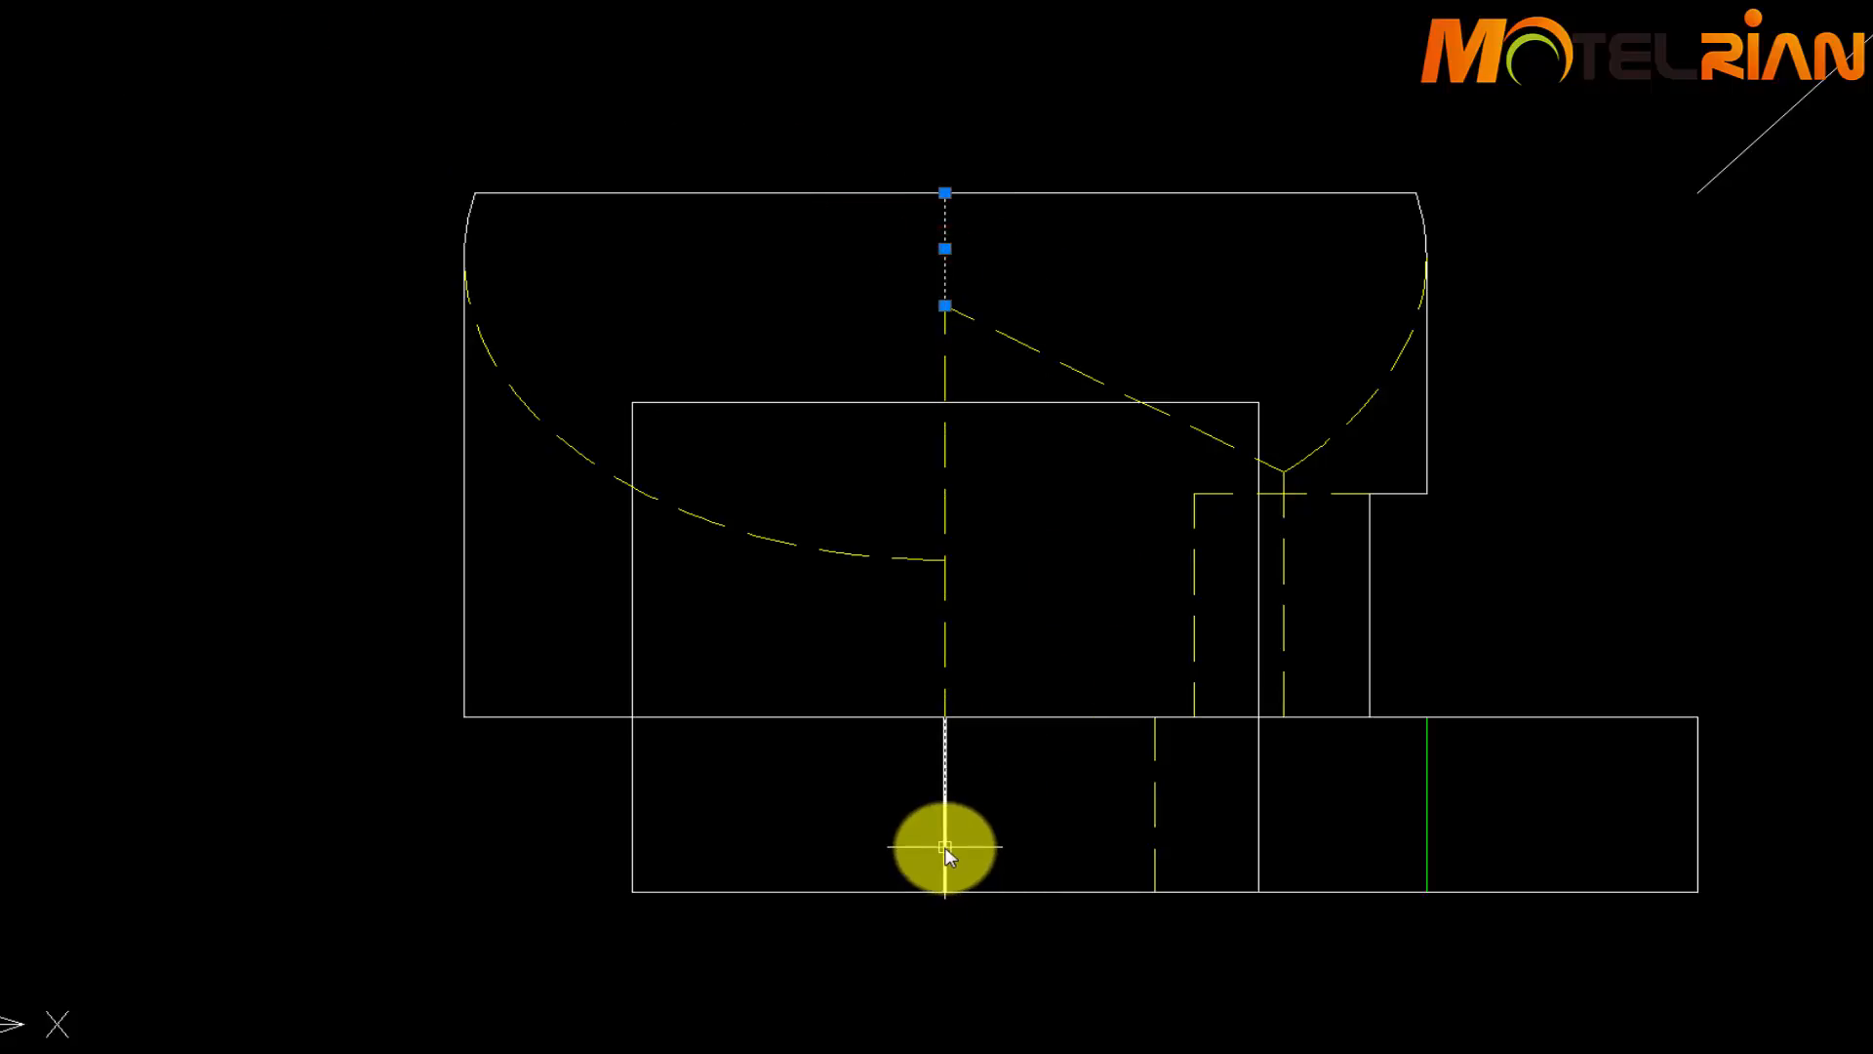
click(950, 849)
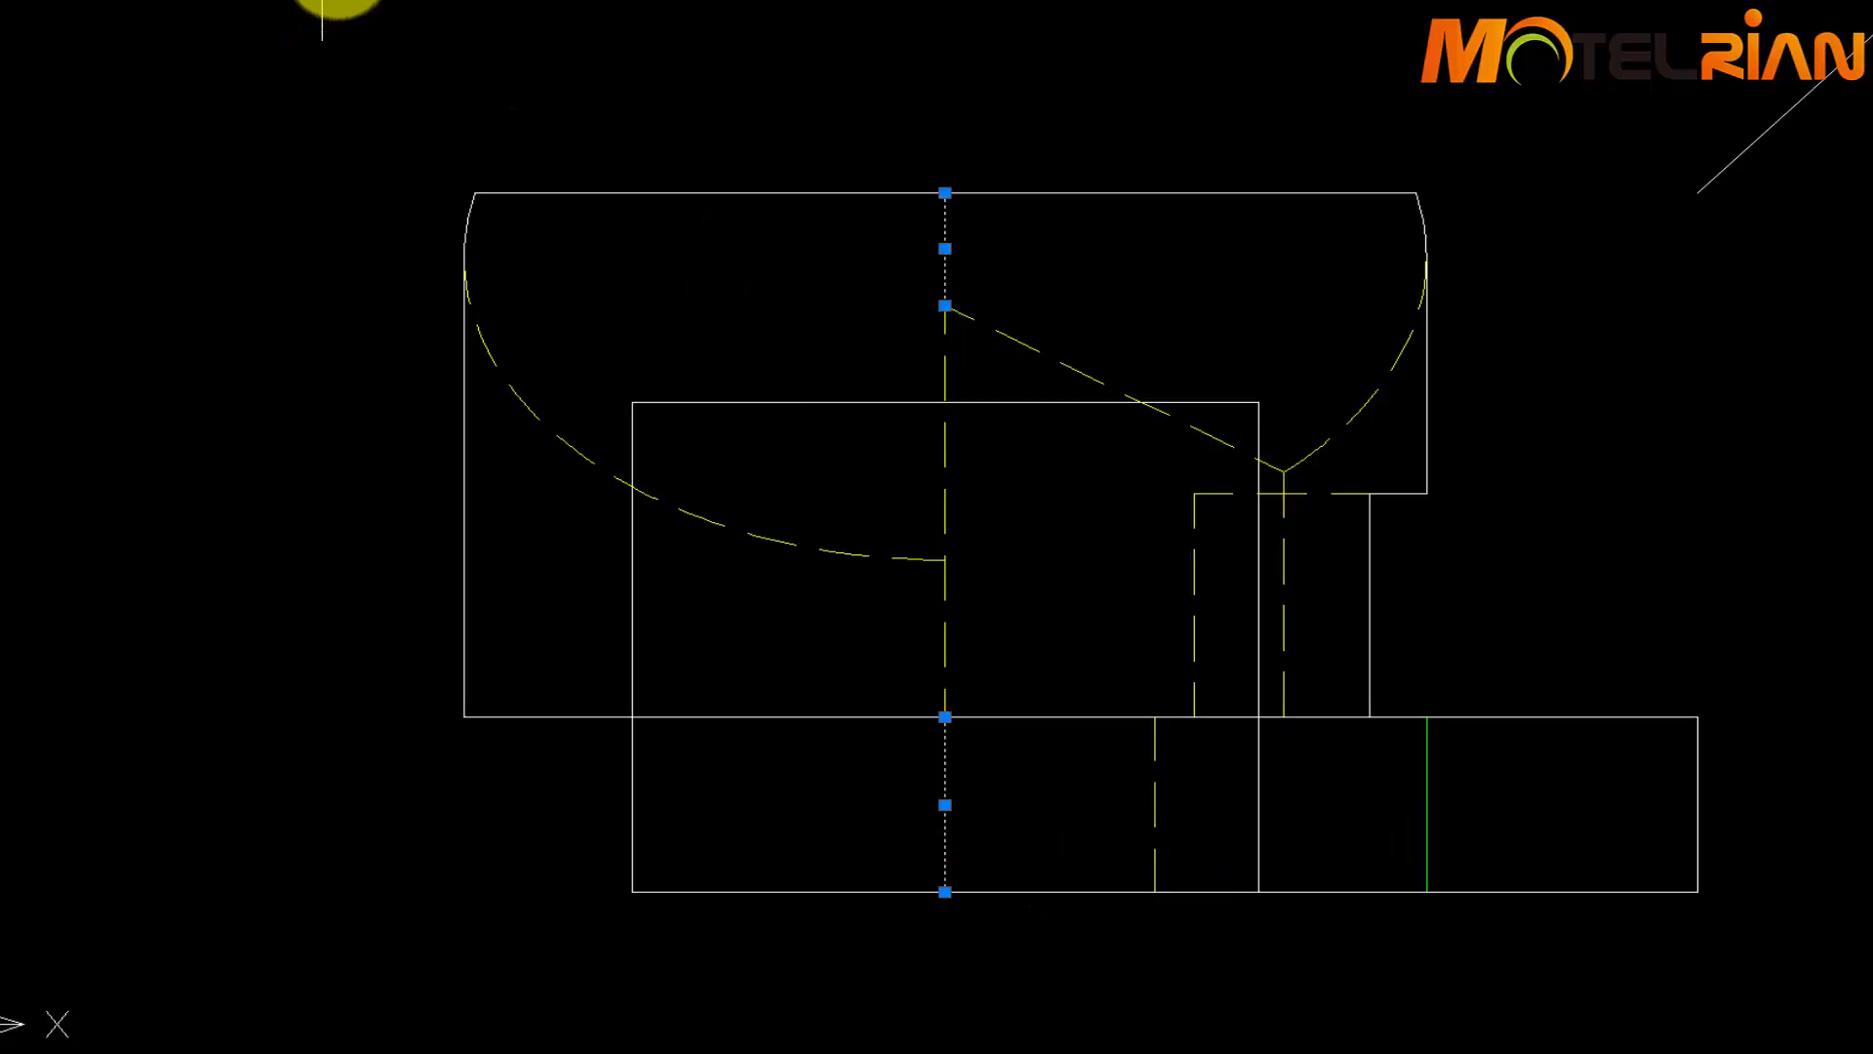
click(293, 15)
click(298, 17)
key(Escape)
Make center the current layer and draw a 9-unit vertical line upward from the upper end of the top view's notch edge
scroll(1663, 615, down, 2)
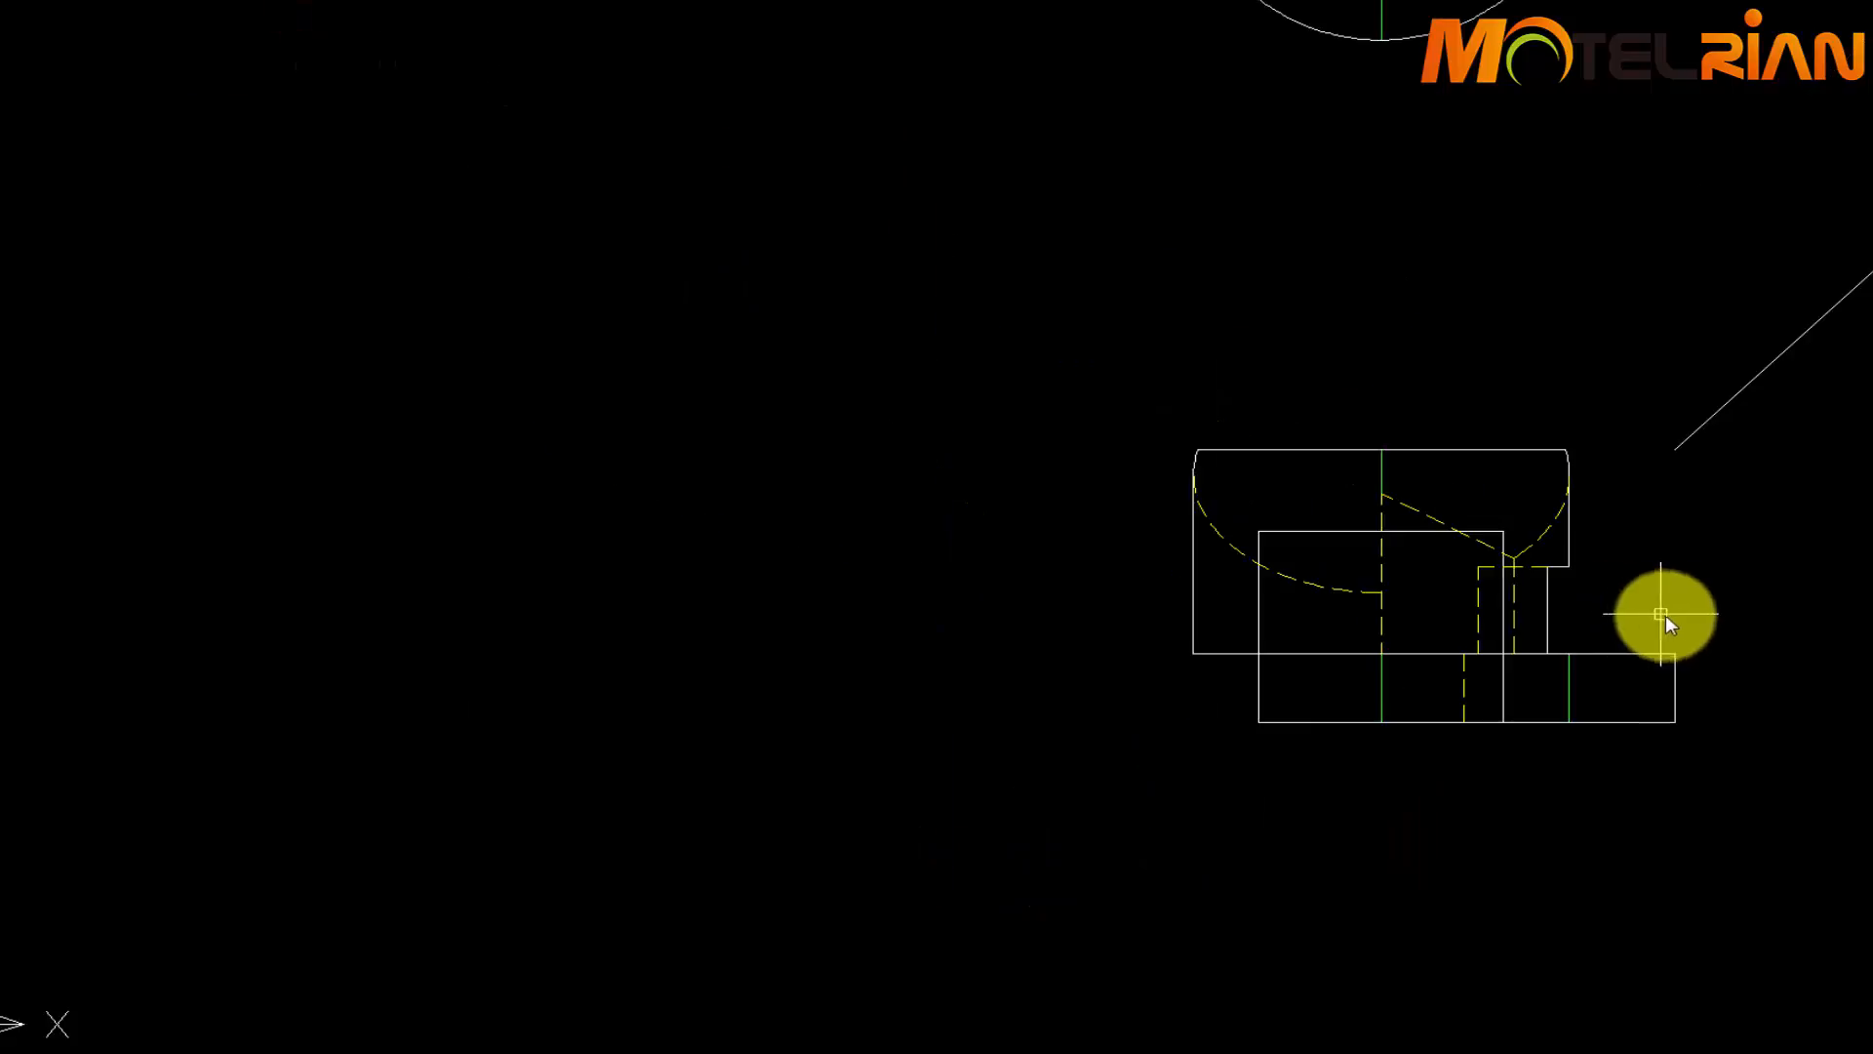
middle_drag(1718, 611, 1167, 651)
middle_drag(1259, 615, 1073, 716)
scroll(1221, 634, down, 2)
middle_drag(937, 330, 1124, 324)
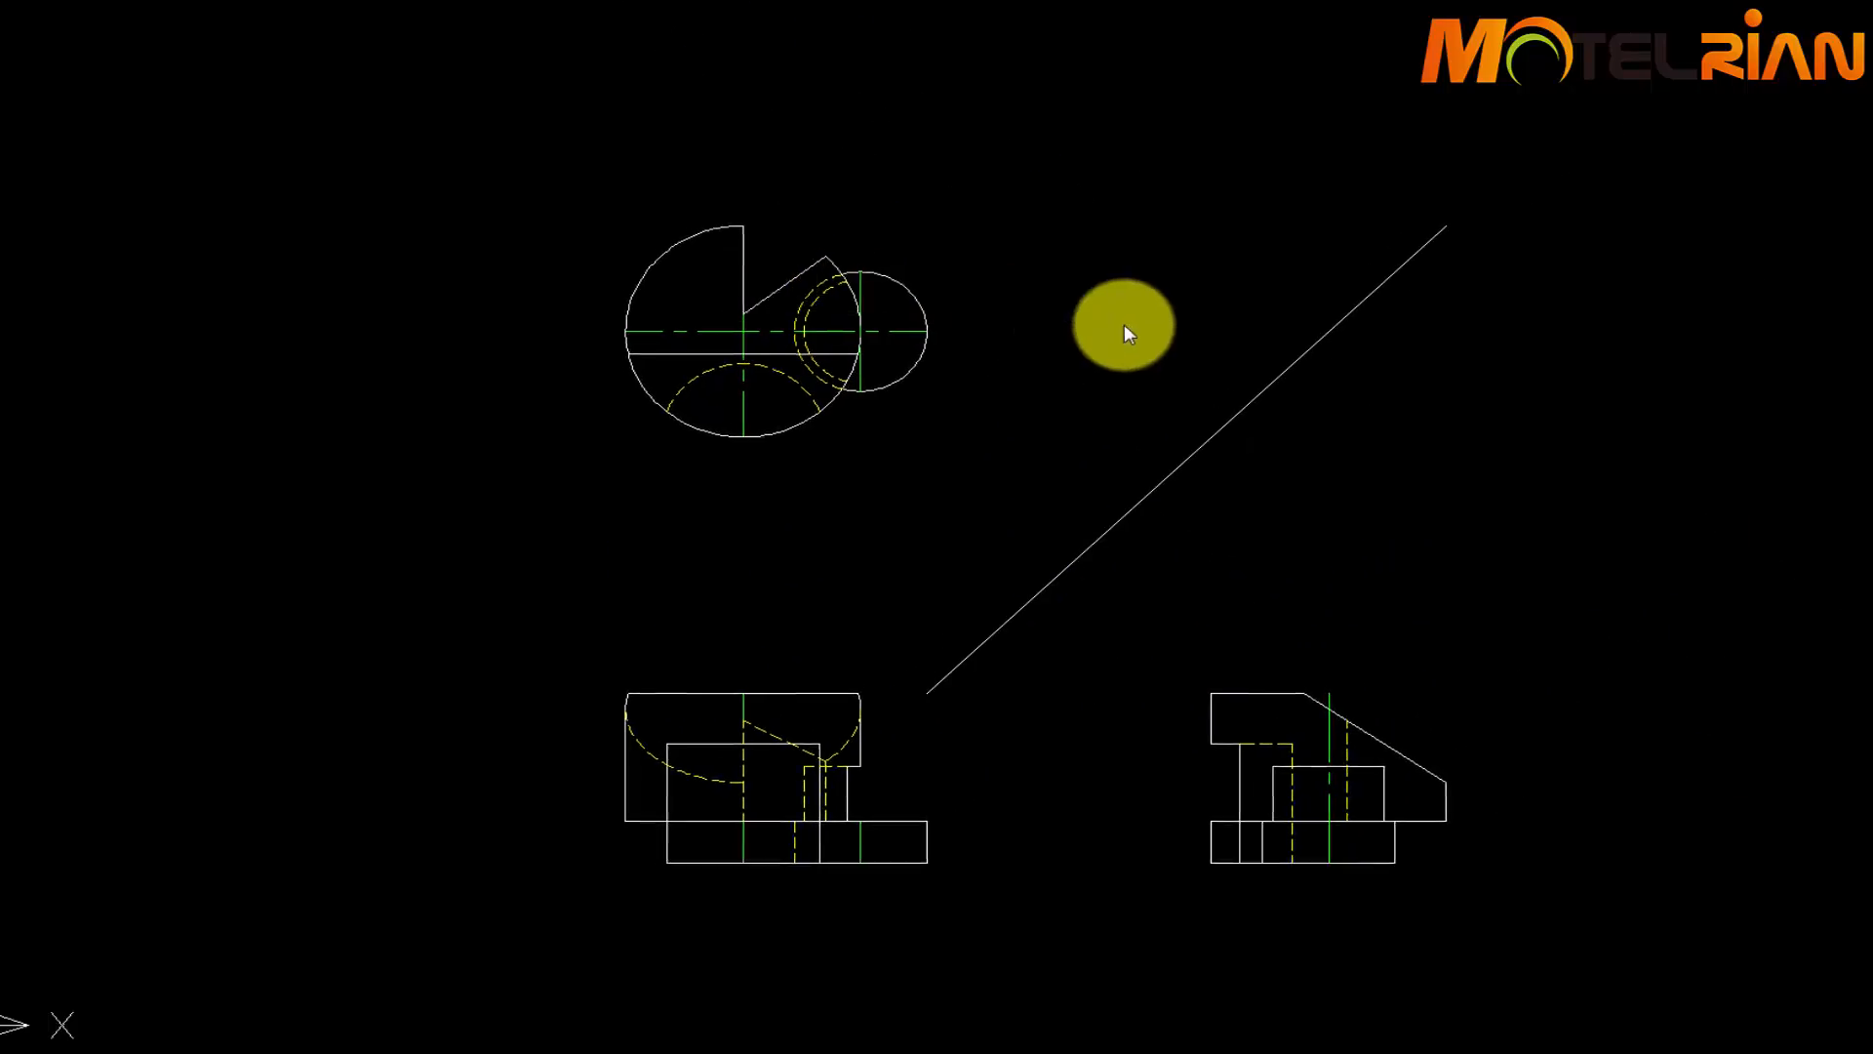
scroll(1639, 757, up, 2)
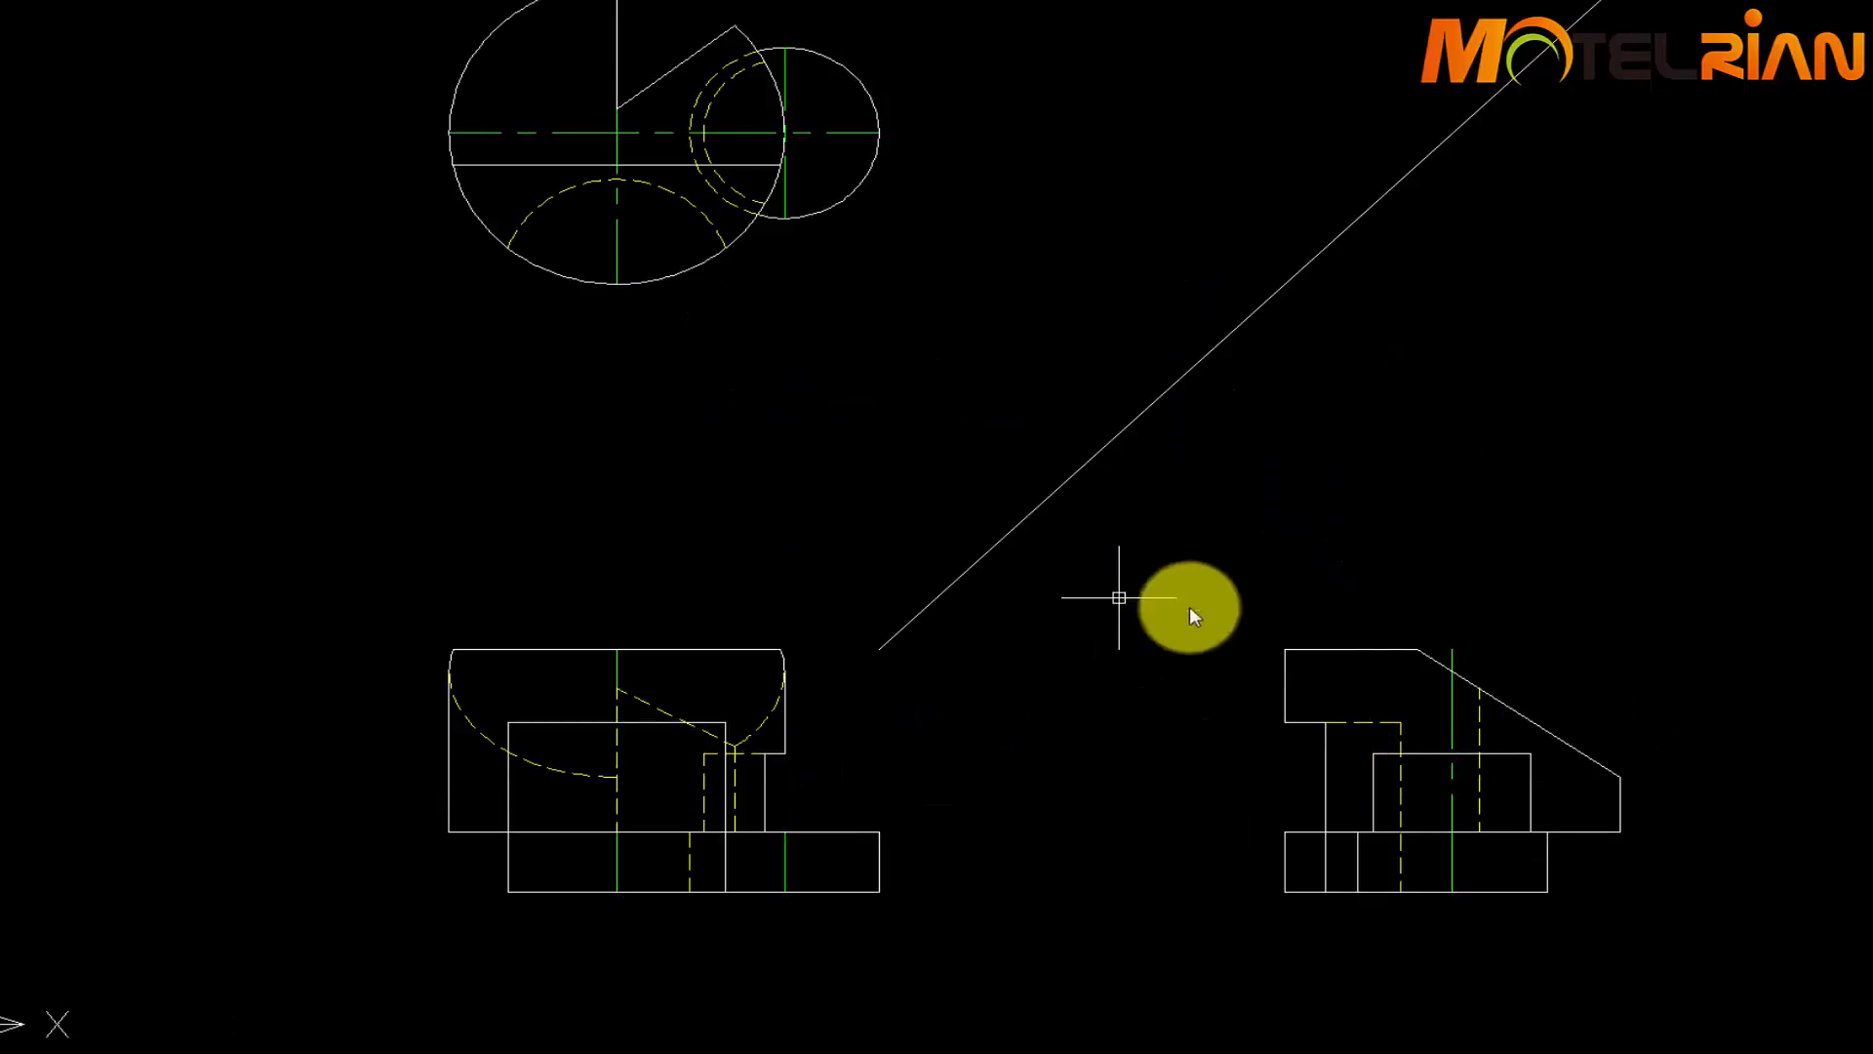
middle_drag(829, 354, 865, 585)
scroll(652, 173, up, 2)
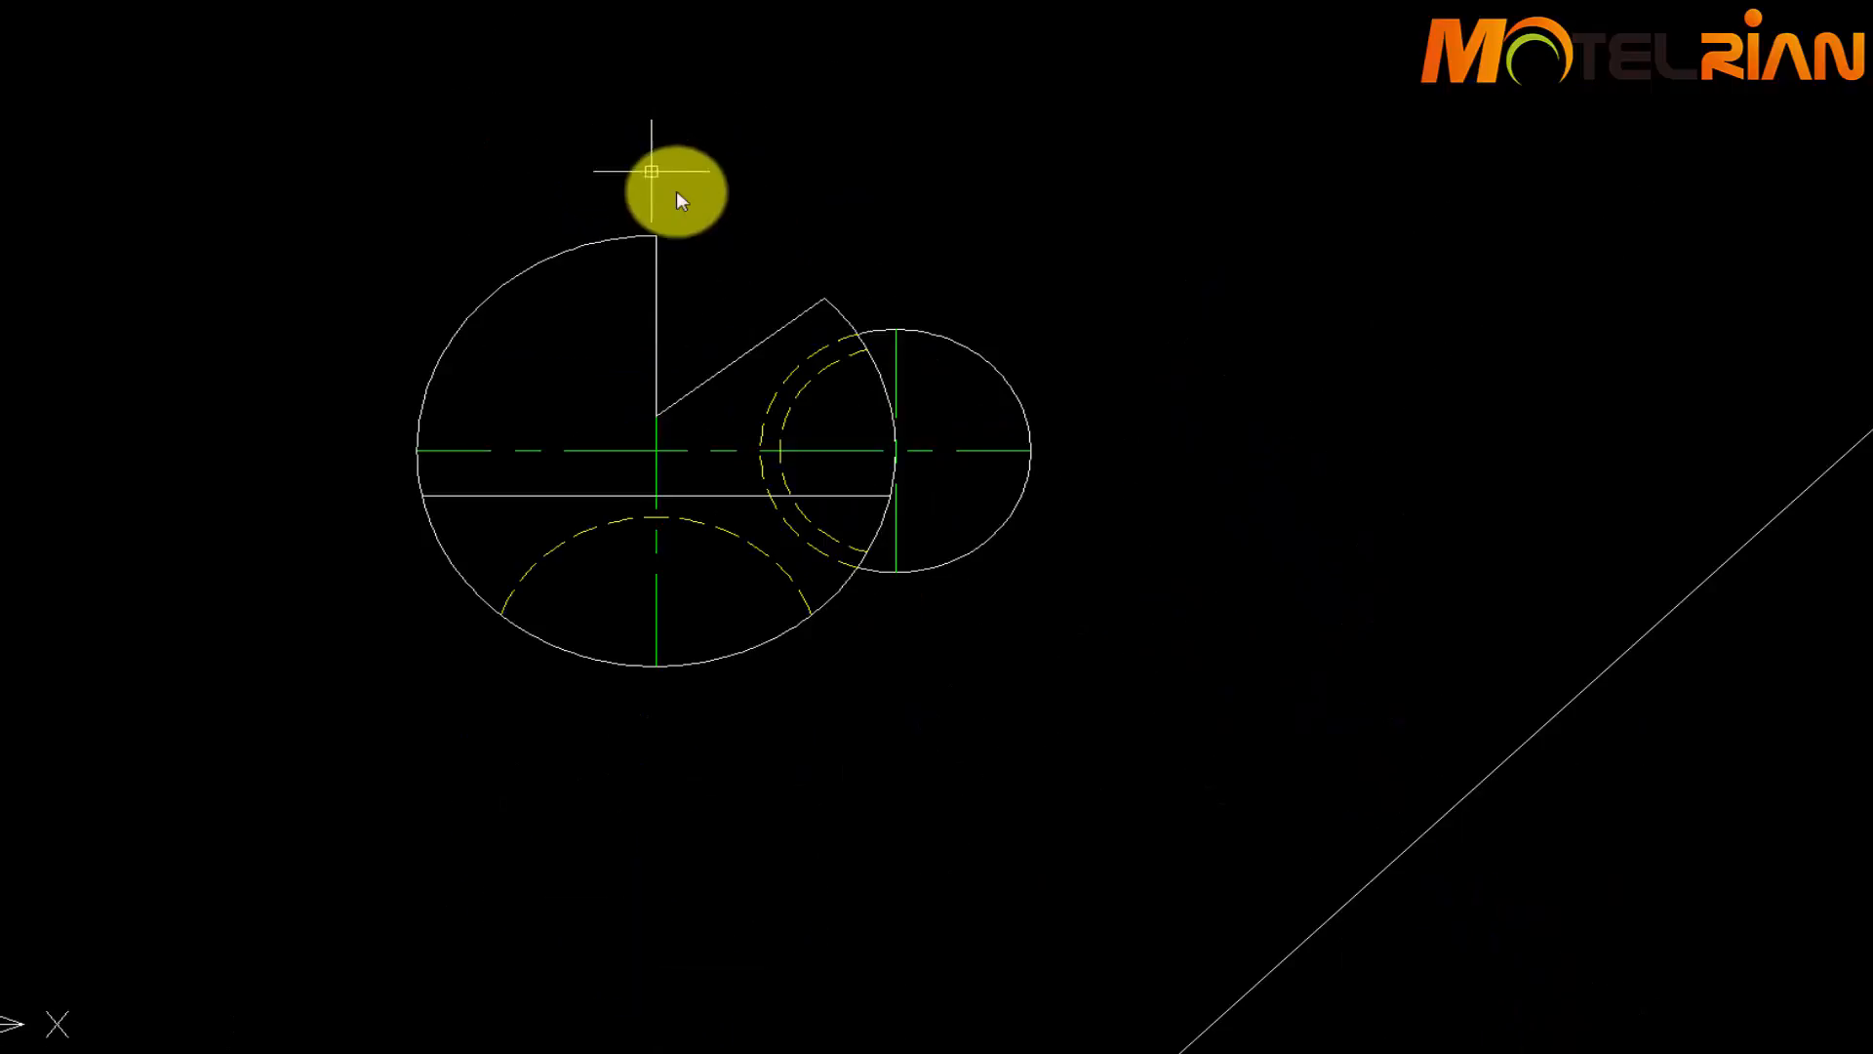
click(312, 0)
click(248, 6)
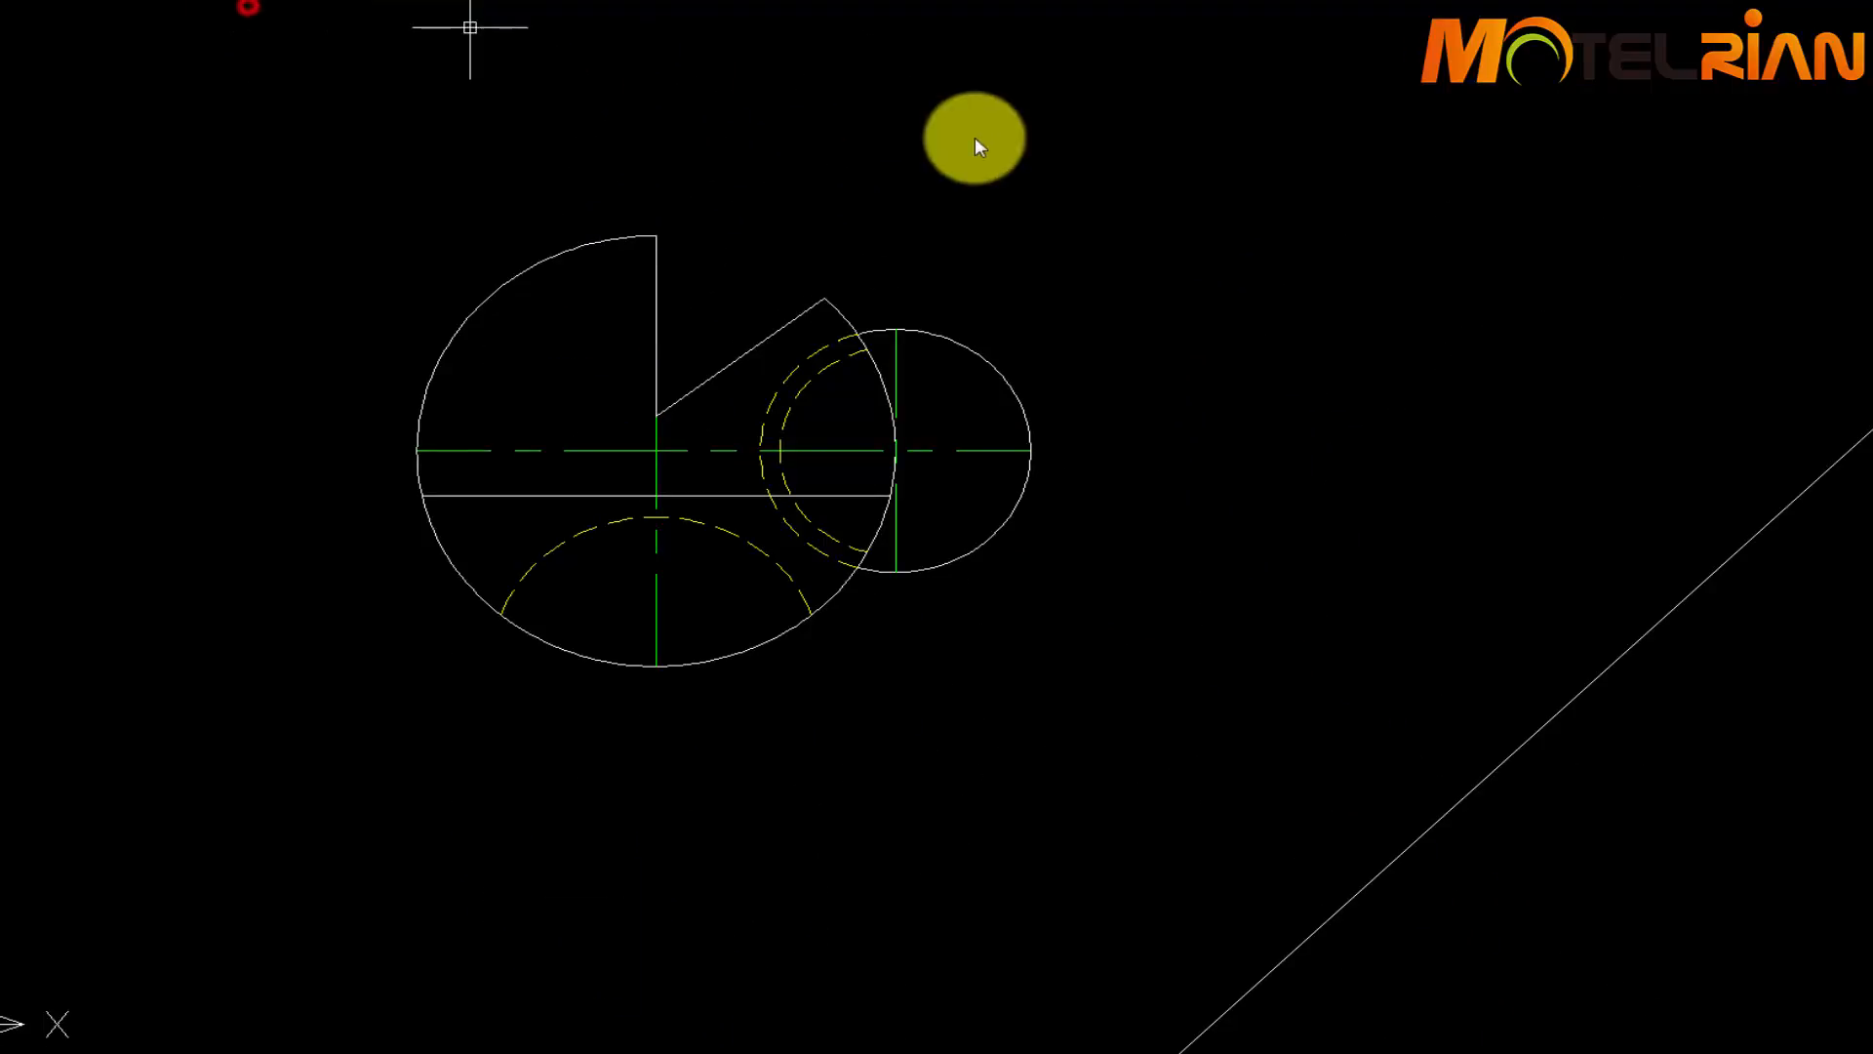
text(l)
key(Return)
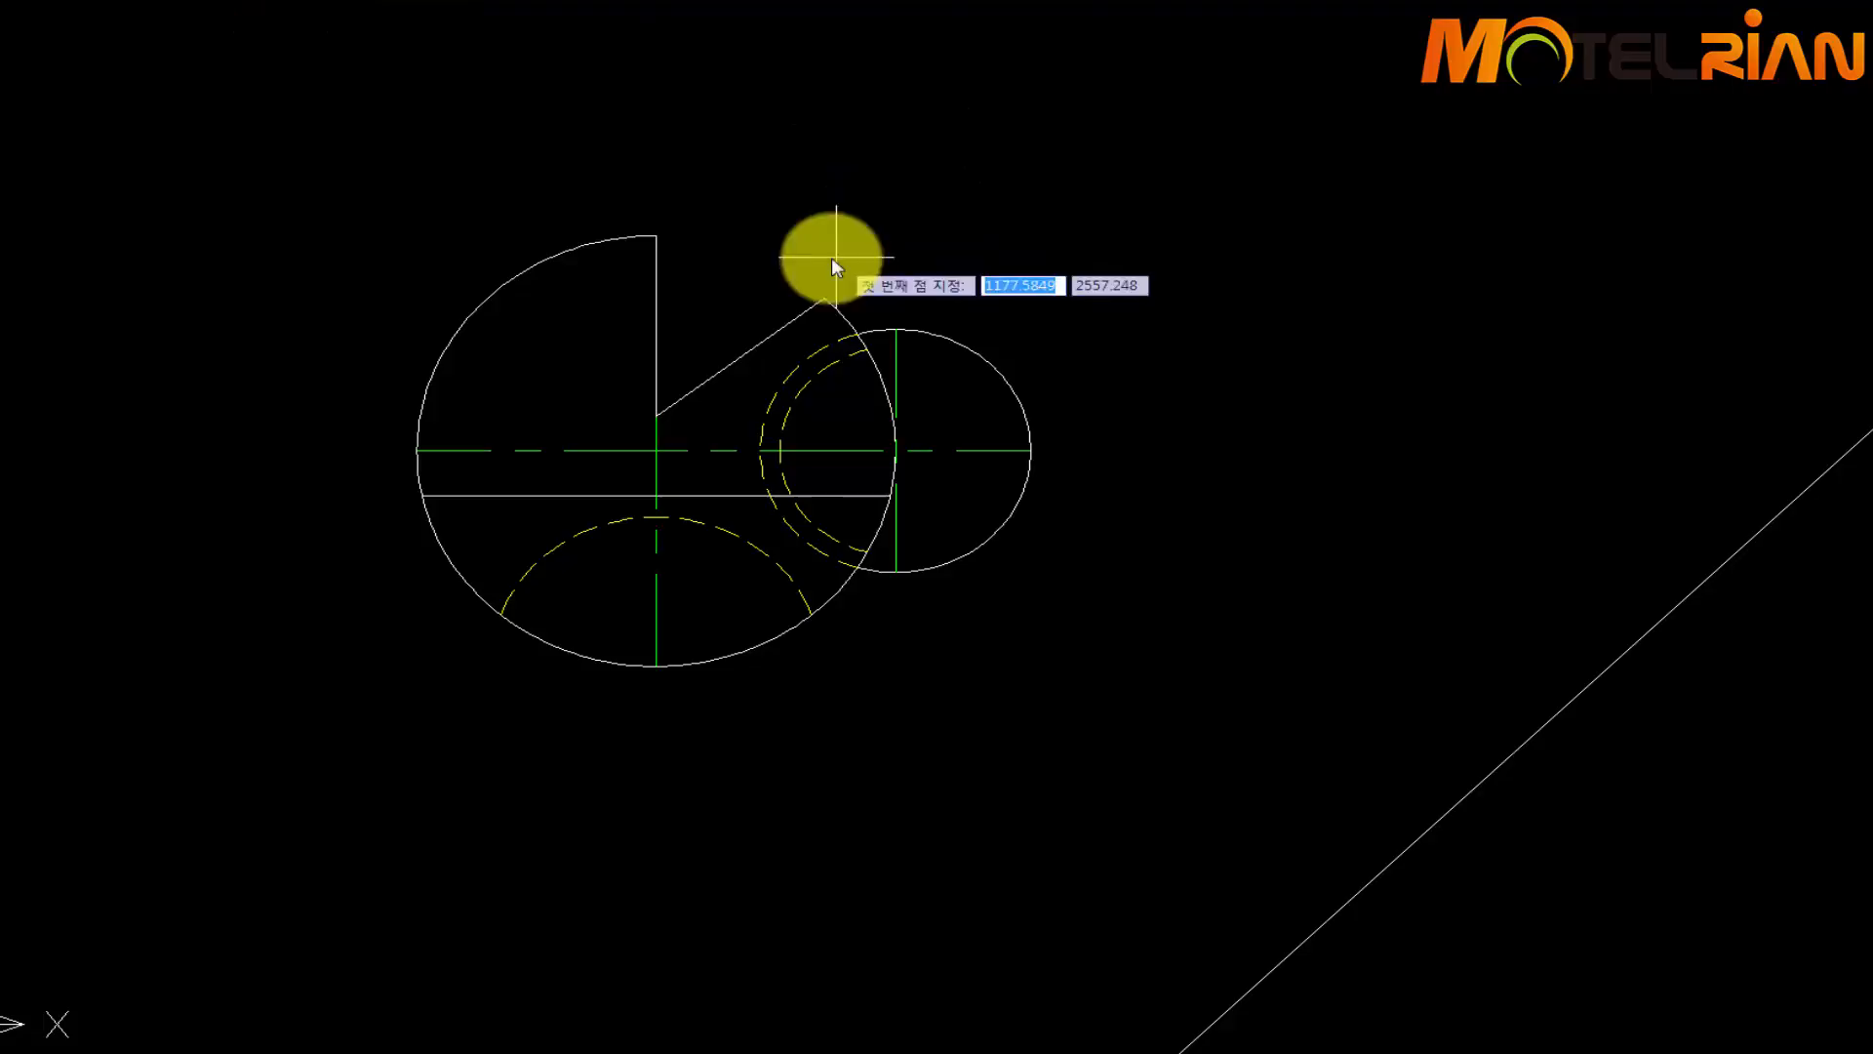
click(658, 236)
text(9)
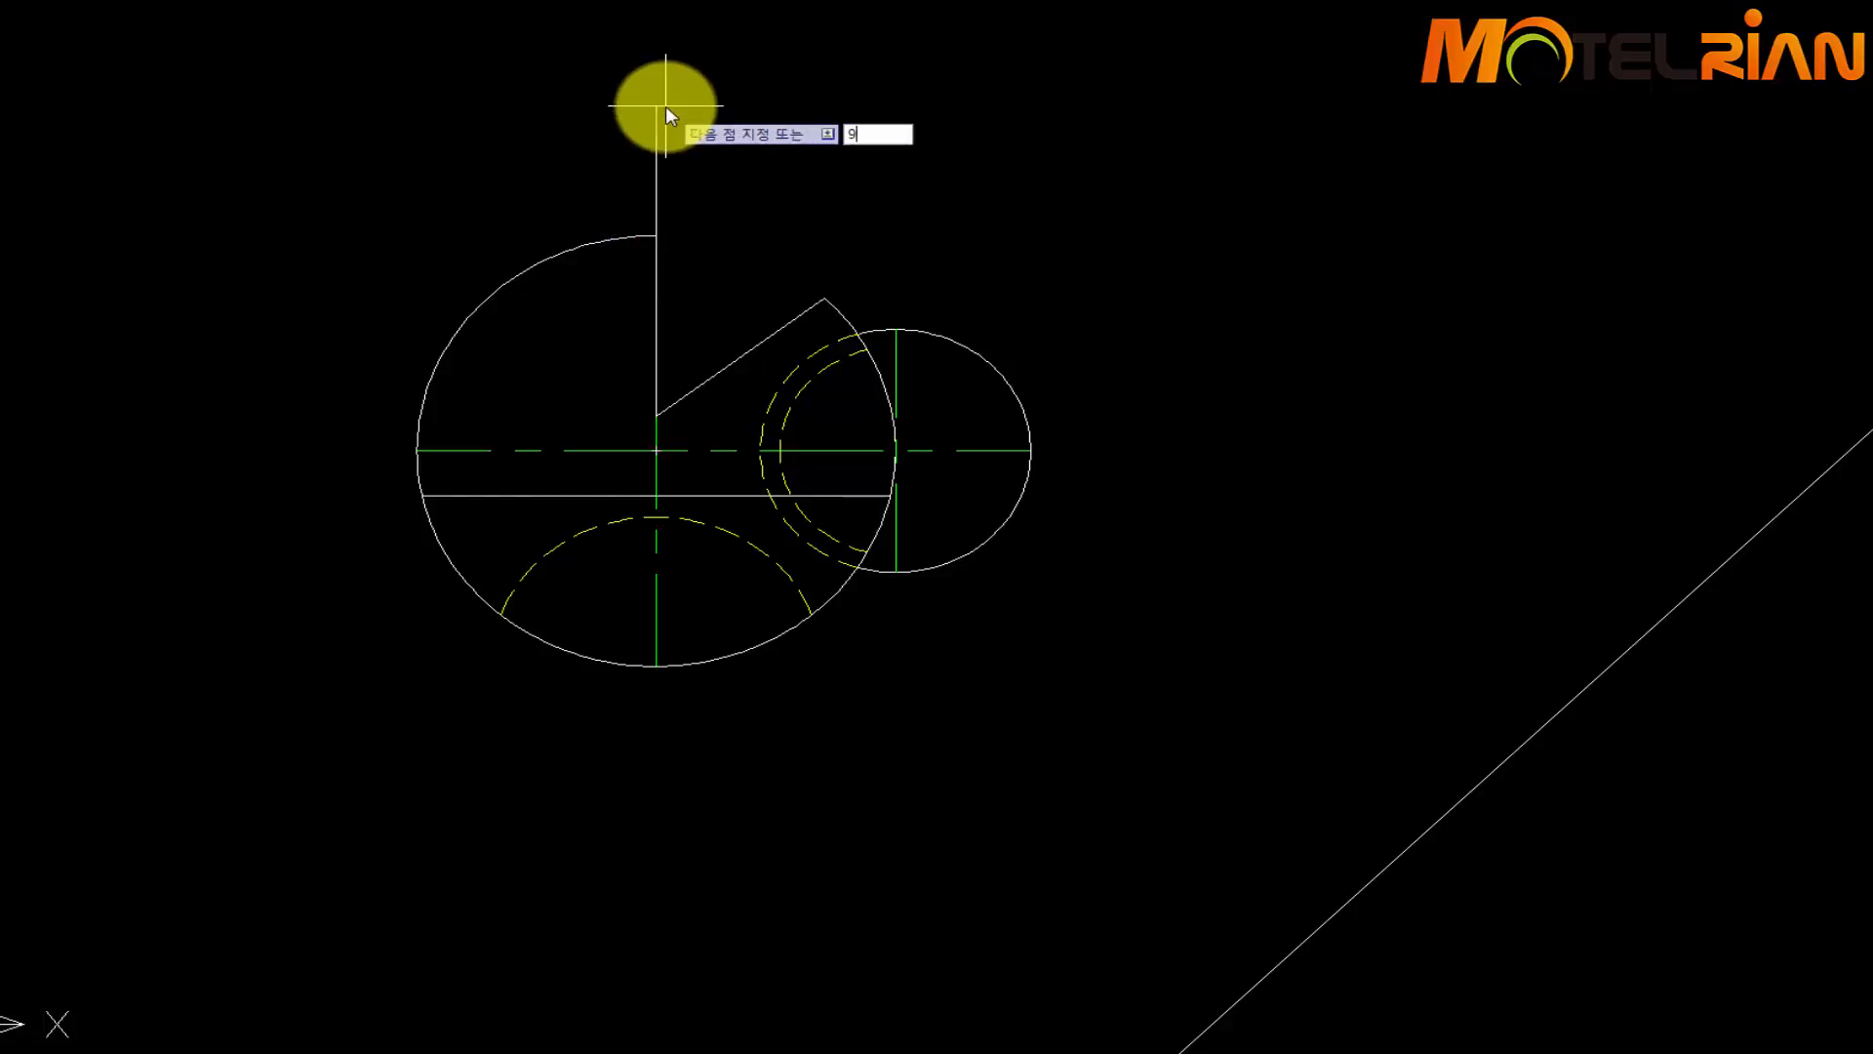
key(Return)
key(Return)
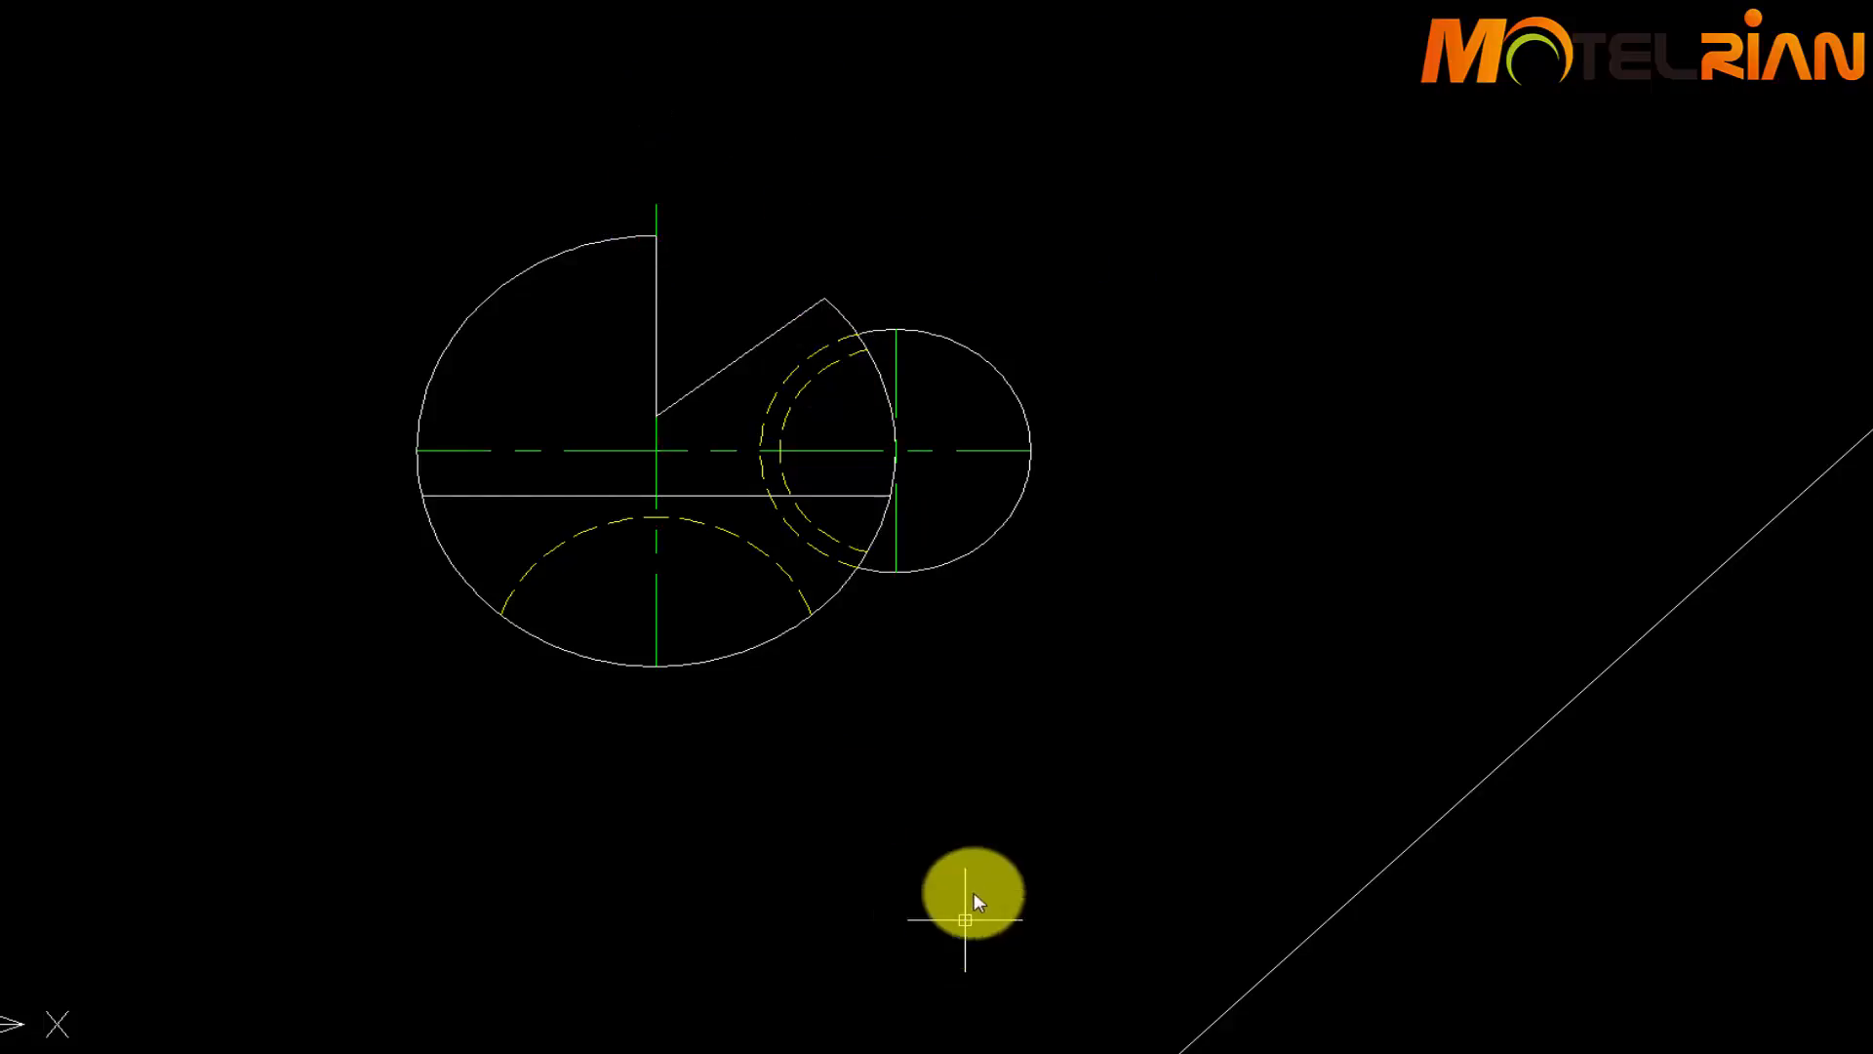
Lengthen the front view's centerlines by 9 at the outer ends of the middle pieces and at both ends of the base plate's line
middle_drag(969, 890, 1102, 466)
scroll(1073, 683, down, 2)
middle_drag(1158, 908, 1112, 673)
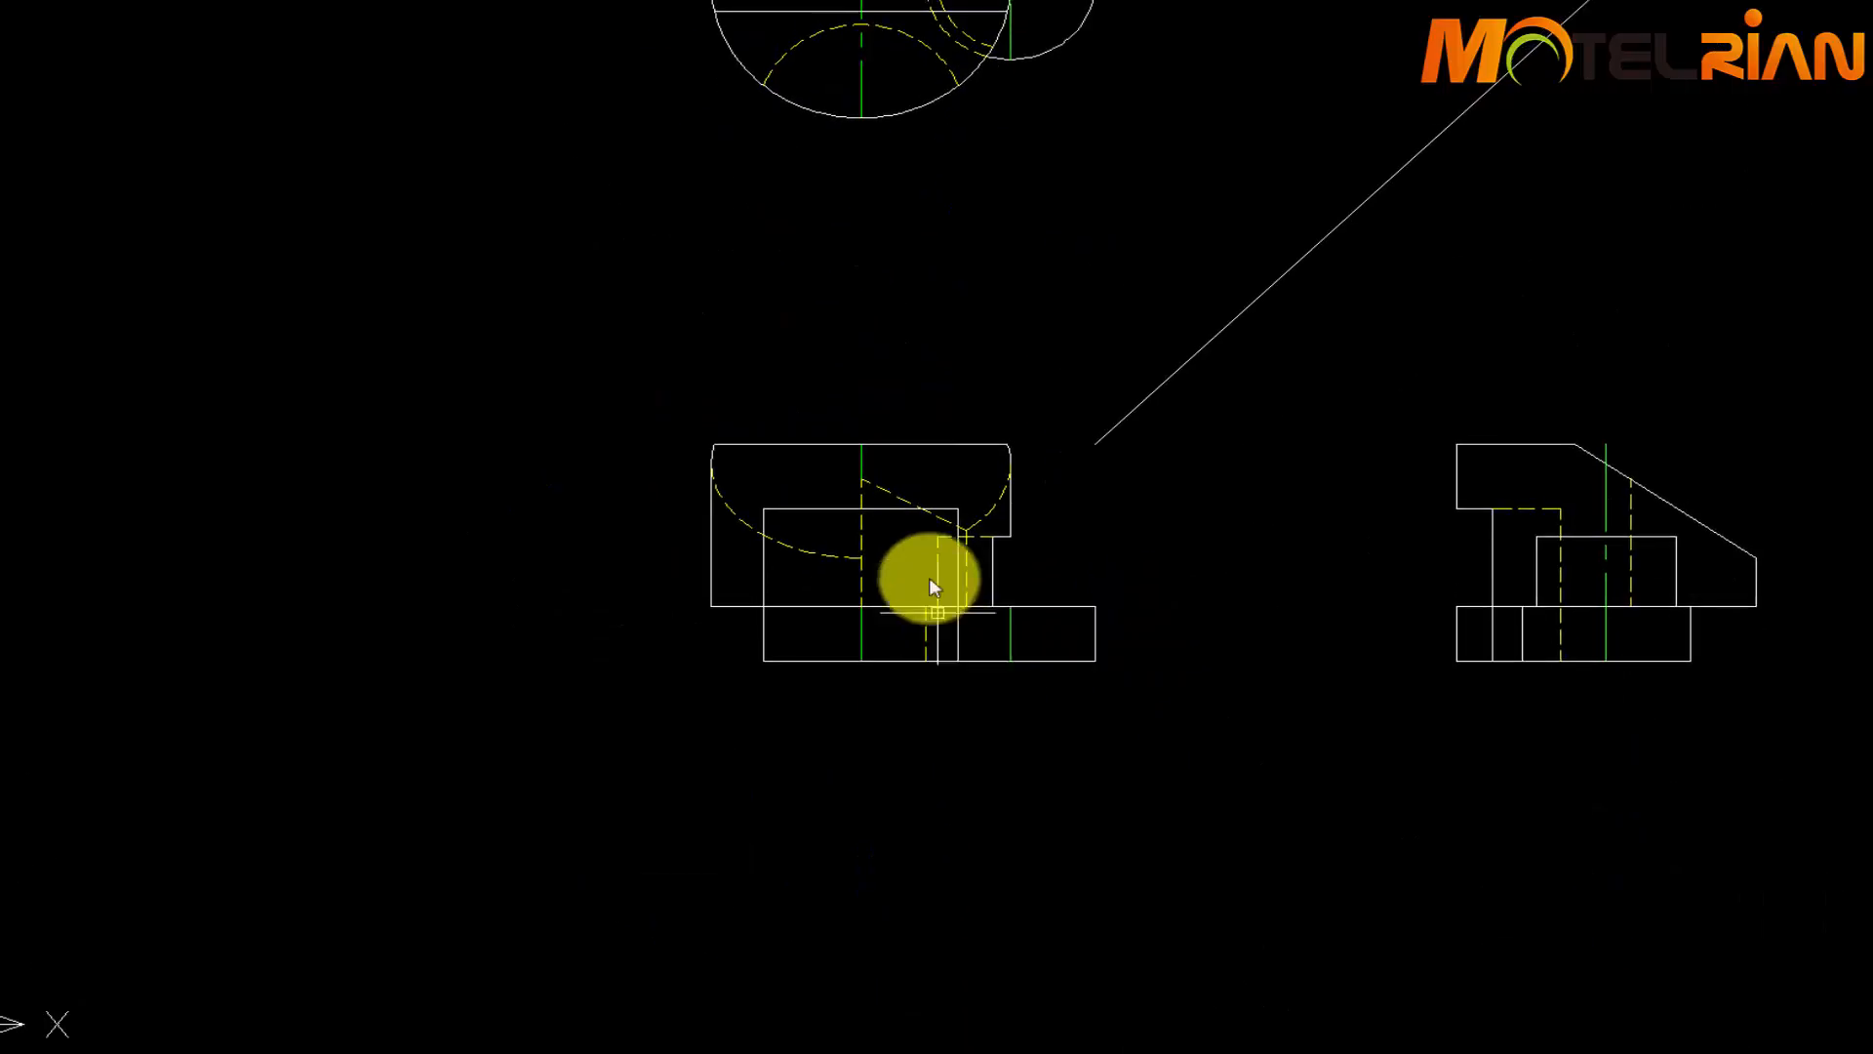
scroll(928, 577, up, 2)
mouse_move(934, 458)
middle_down()
mouse_move(552, 543)
mouse_move(1018, 581)
middle_up()
text(l)
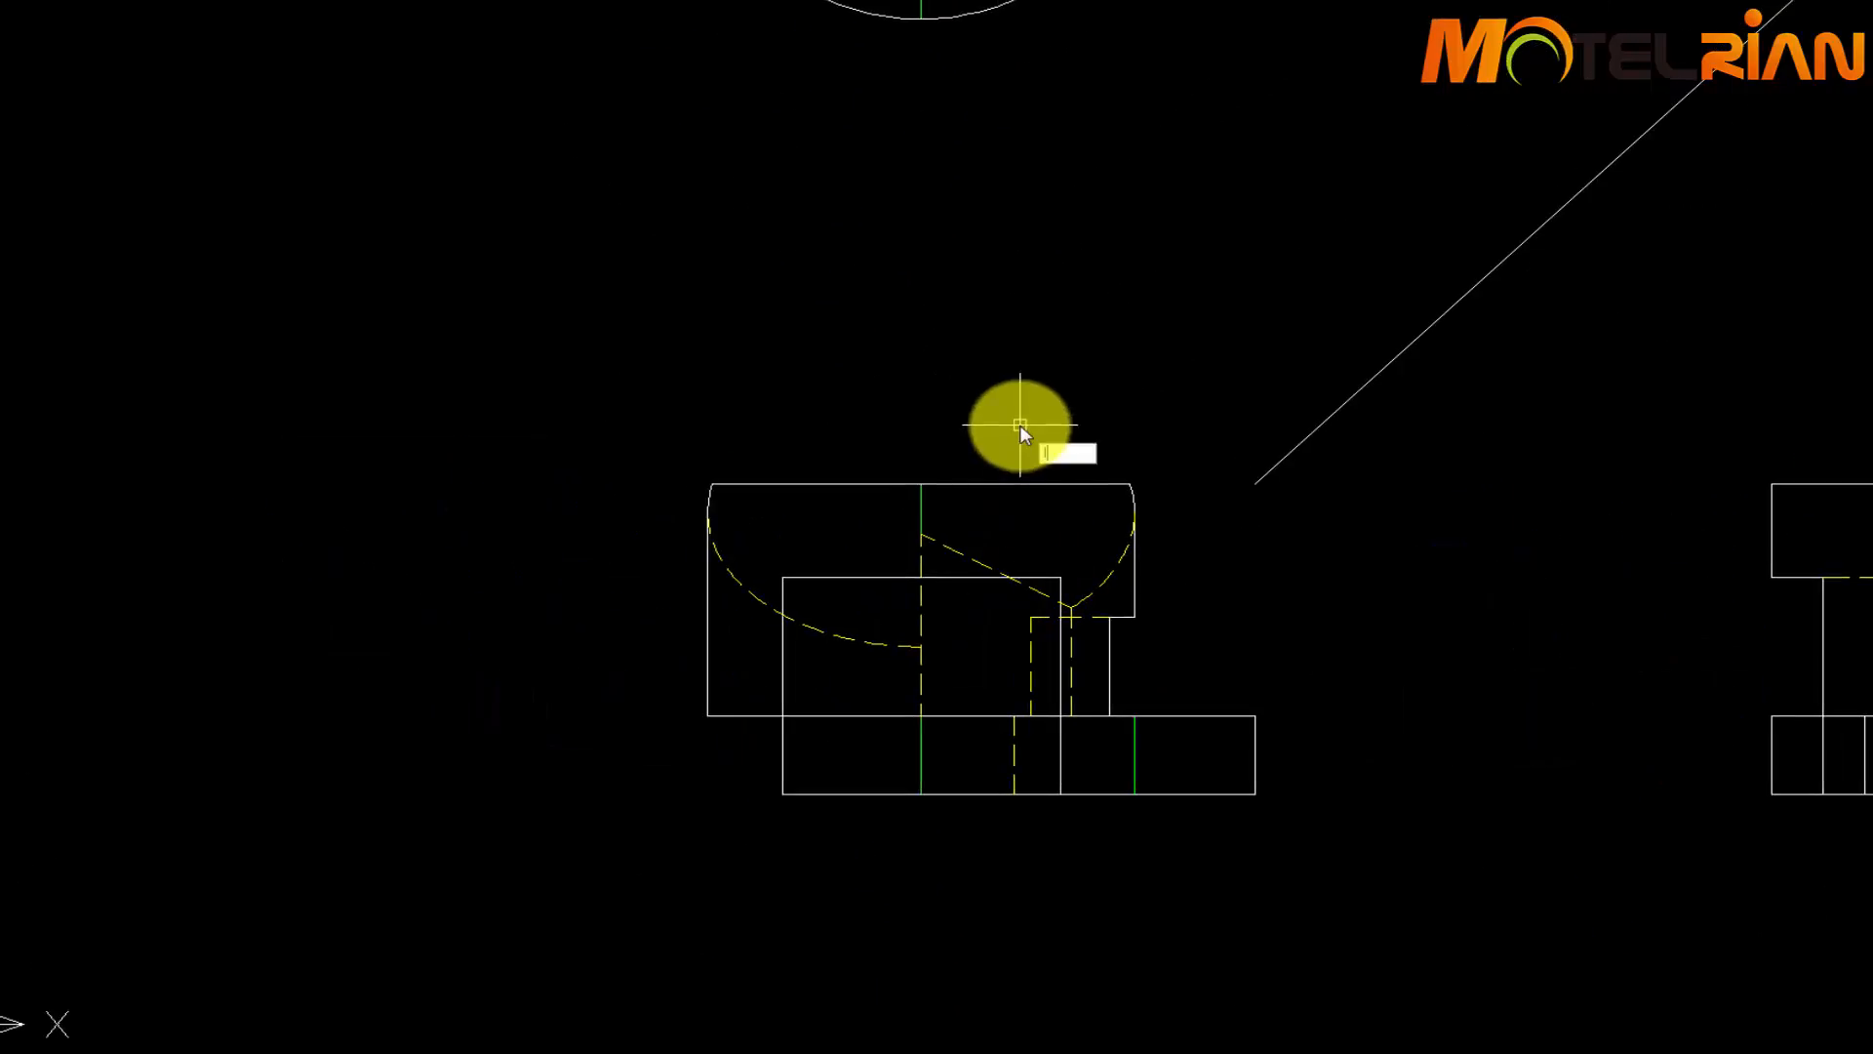
text(en)
key(Return)
text(de)
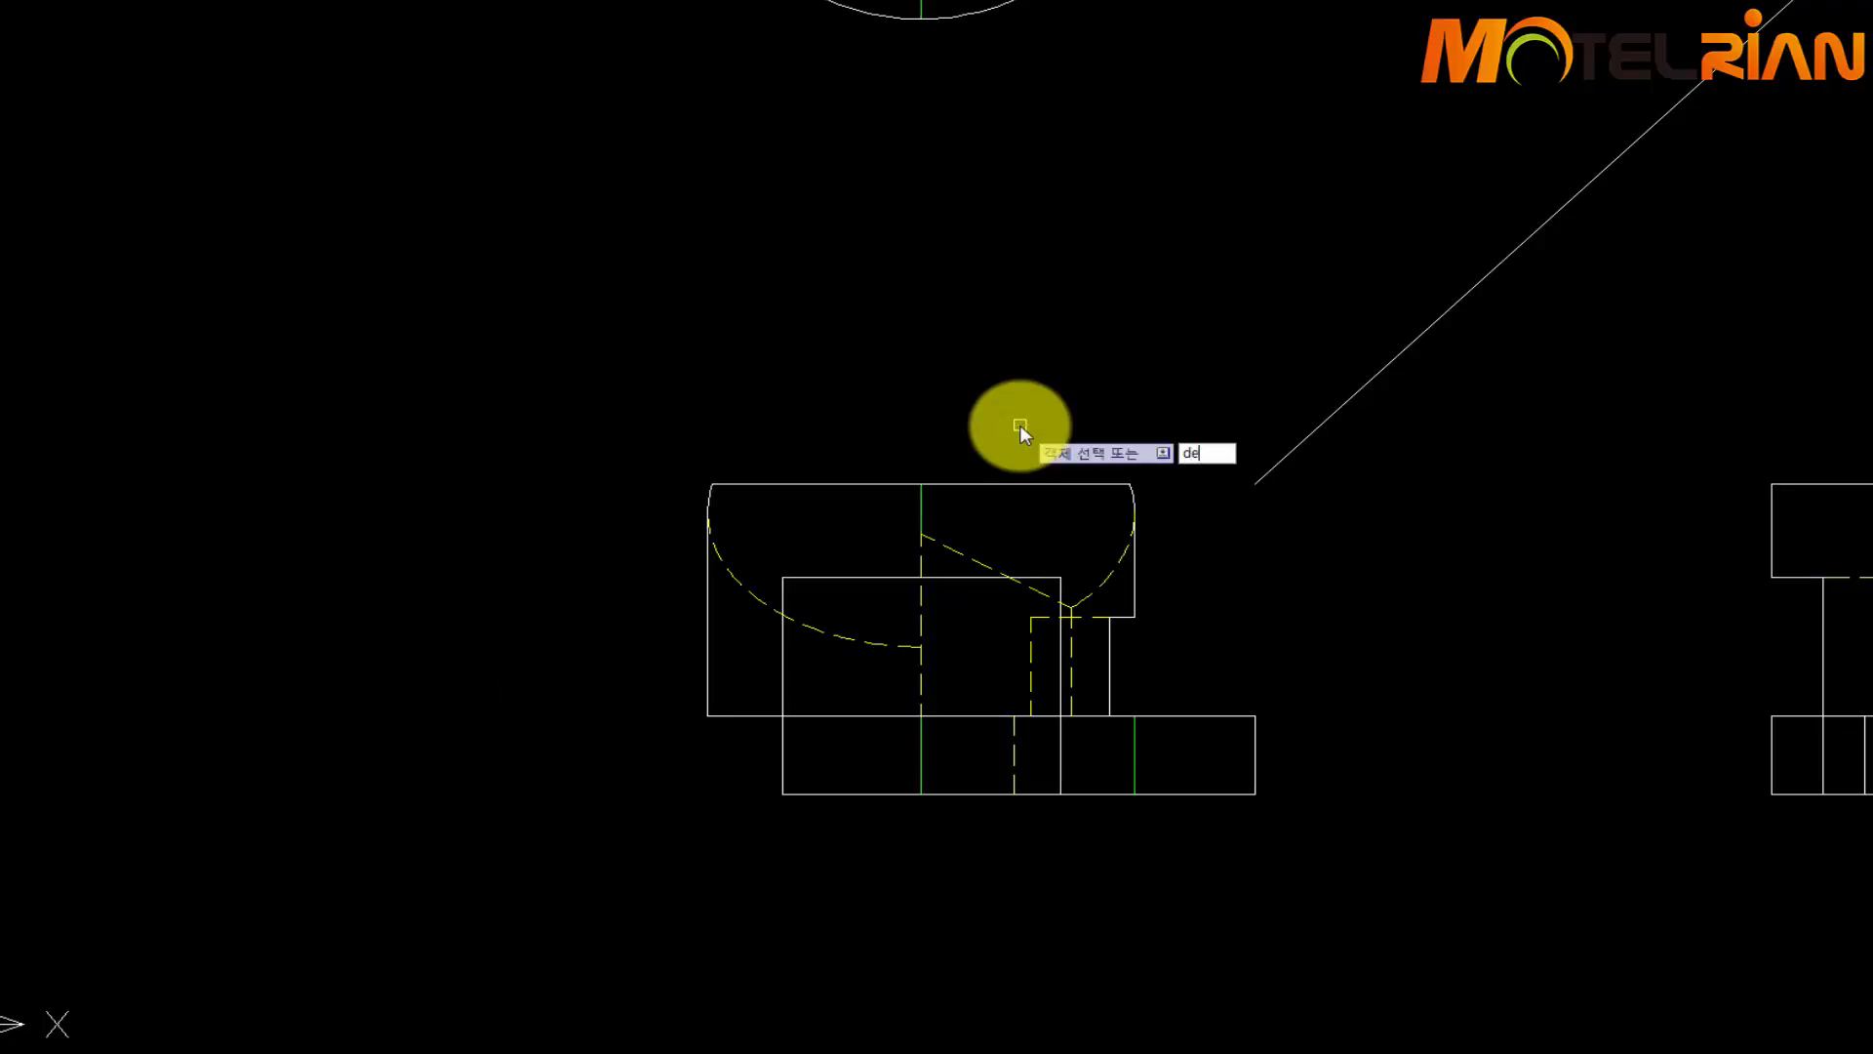
key(Return)
text(10)
key(Return)
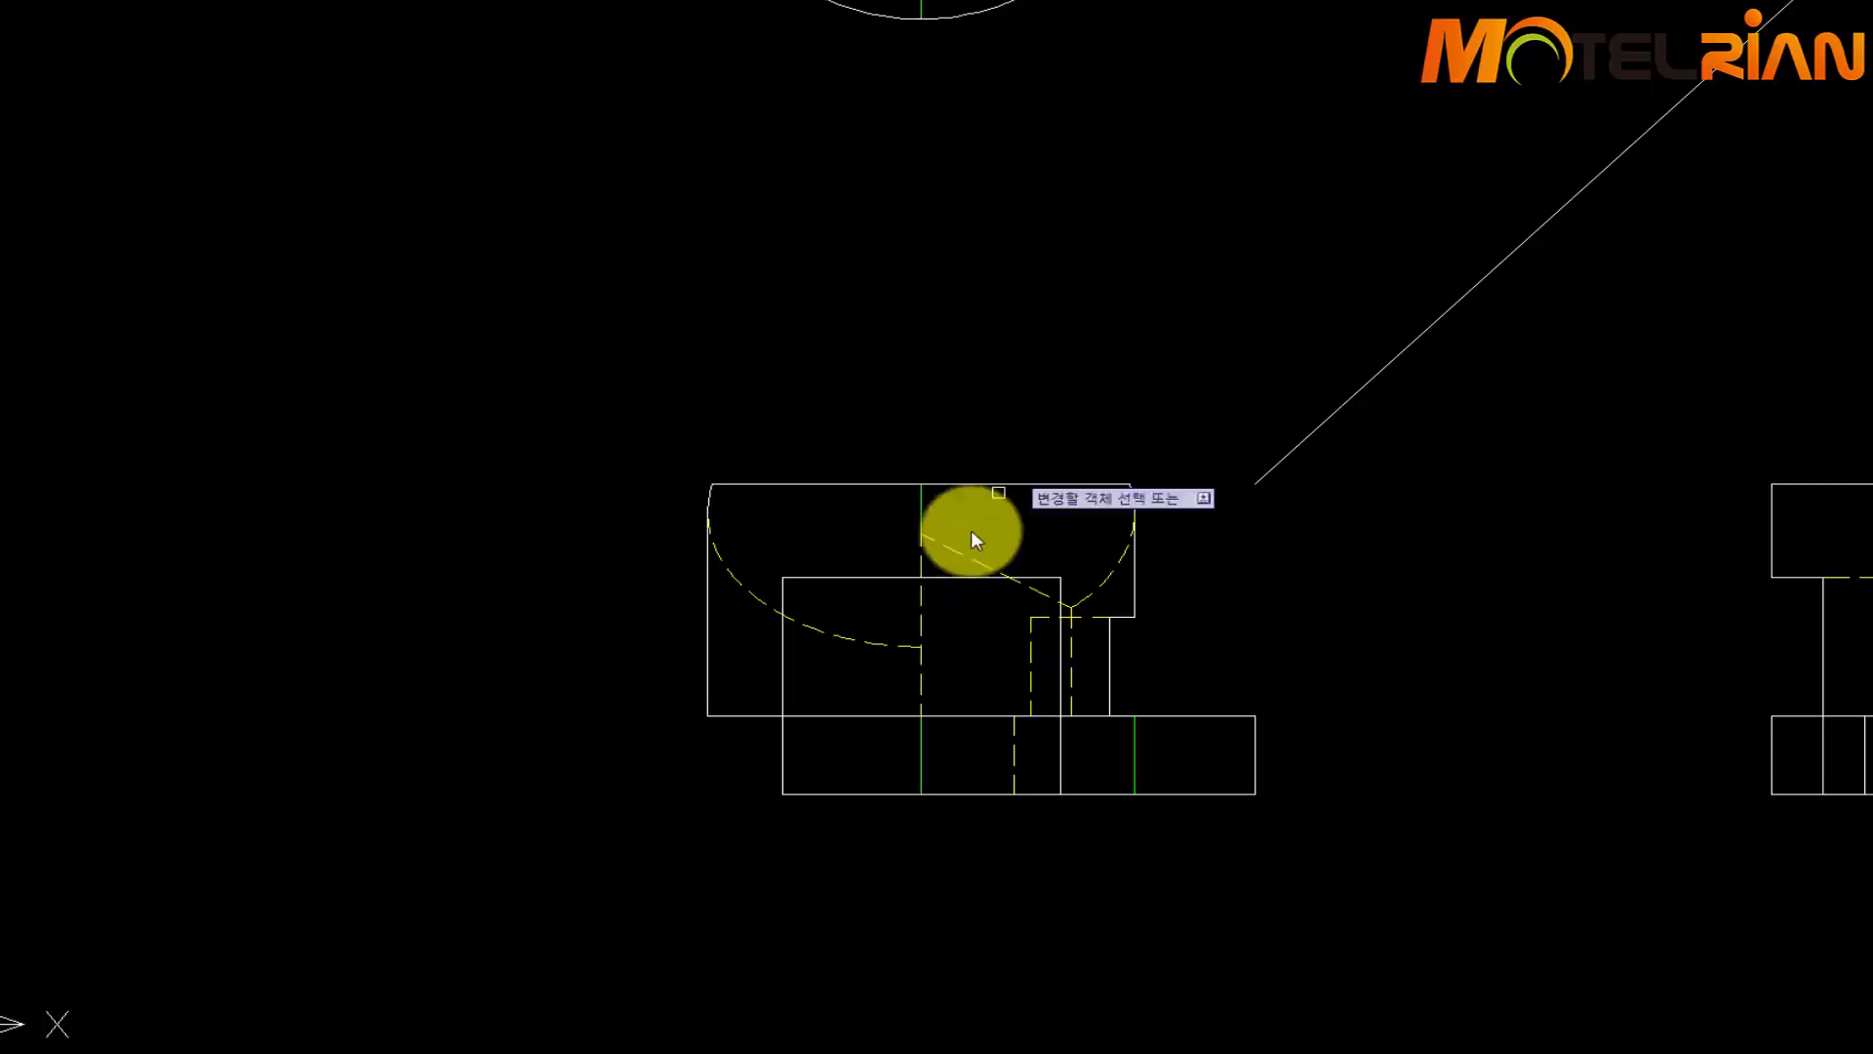
click(917, 498)
click(918, 766)
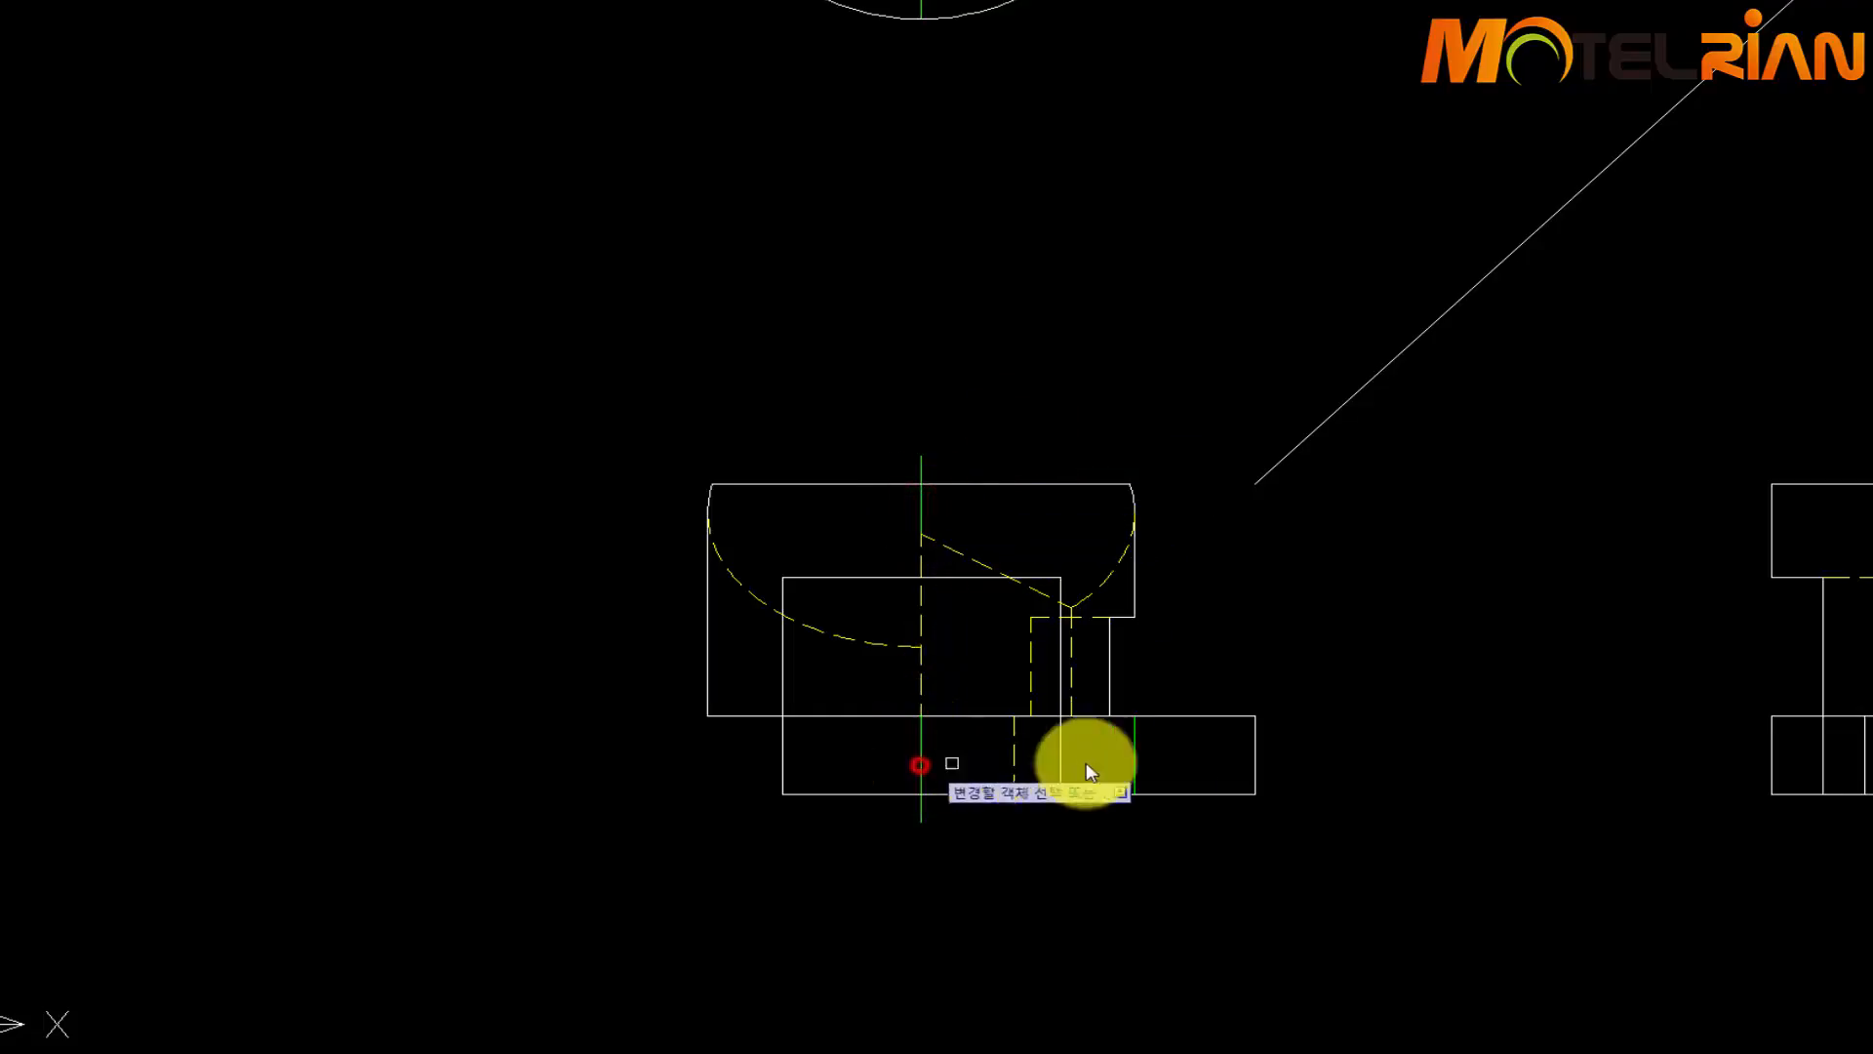
click(1135, 733)
click(1136, 768)
Lengthen the side view's vertical centerline by 9 at both its upper and lower ends
middle_drag(1576, 756, 1044, 762)
click(1452, 536)
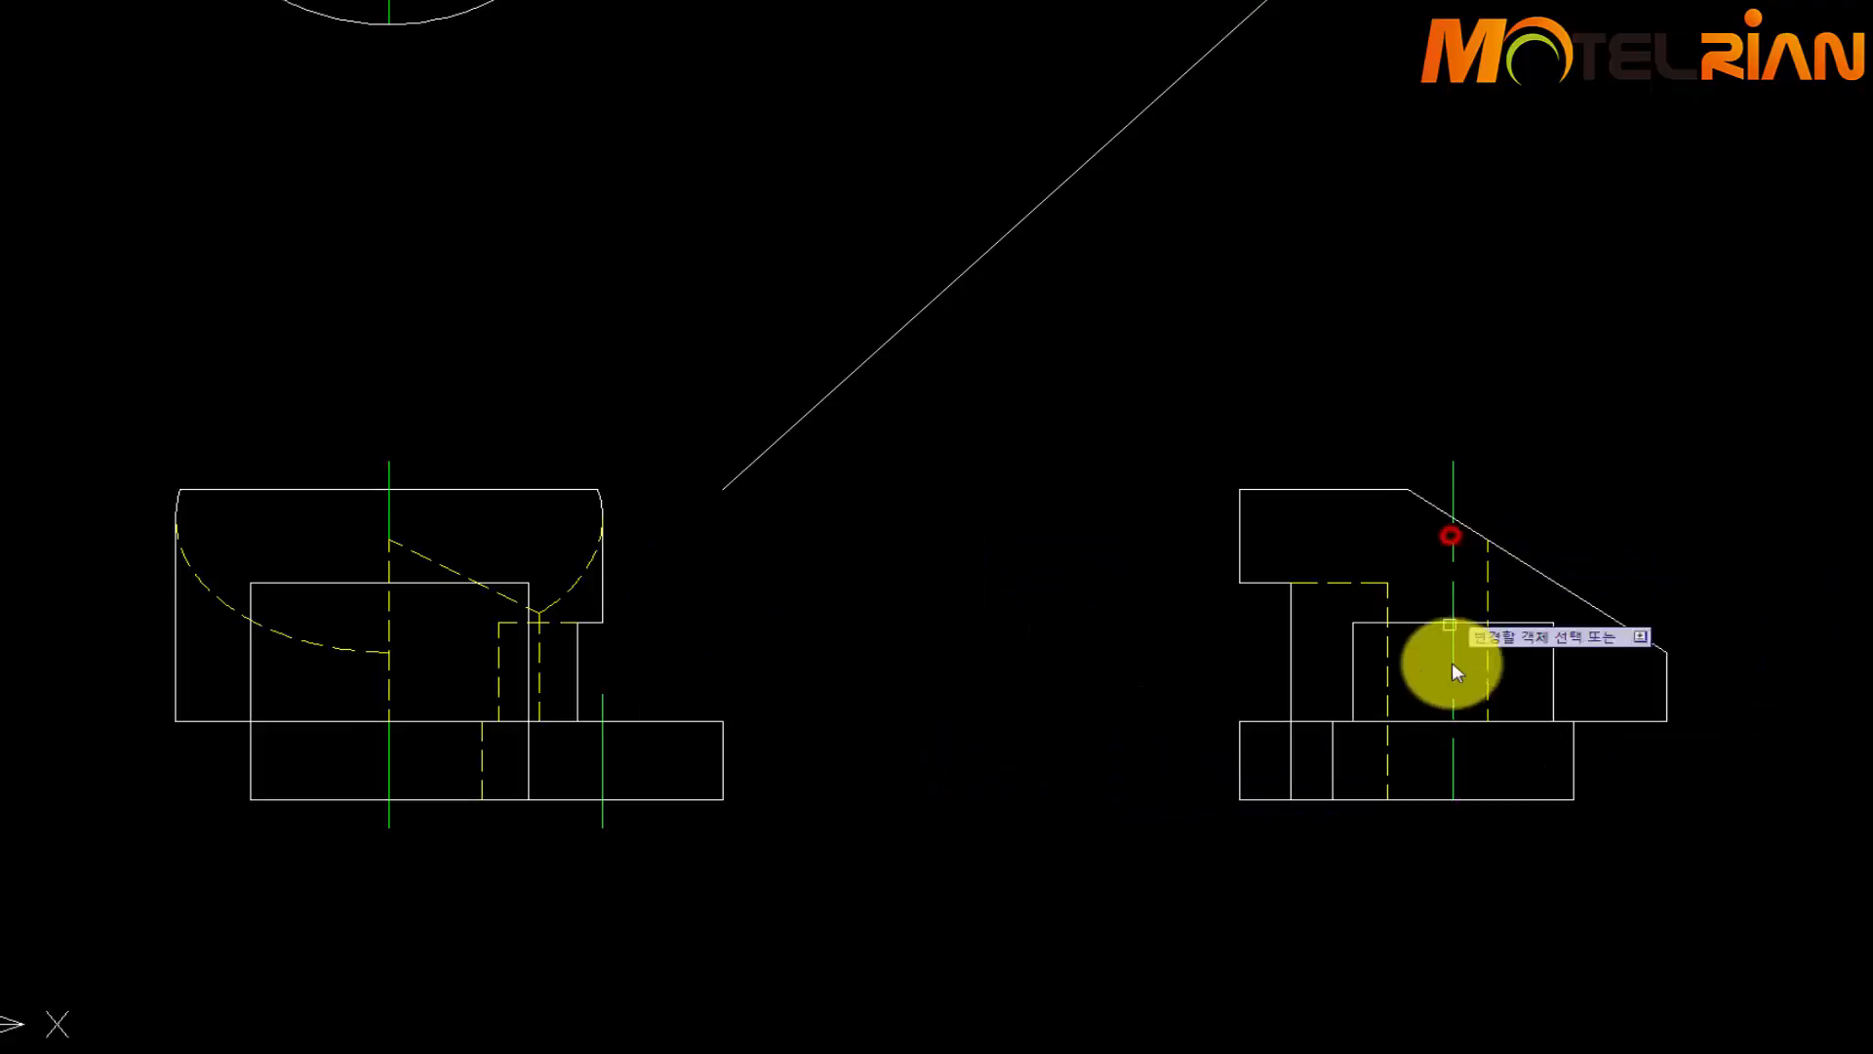
click(1457, 769)
scroll(980, 695, down, 2)
middle_drag(981, 694, 1454, 805)
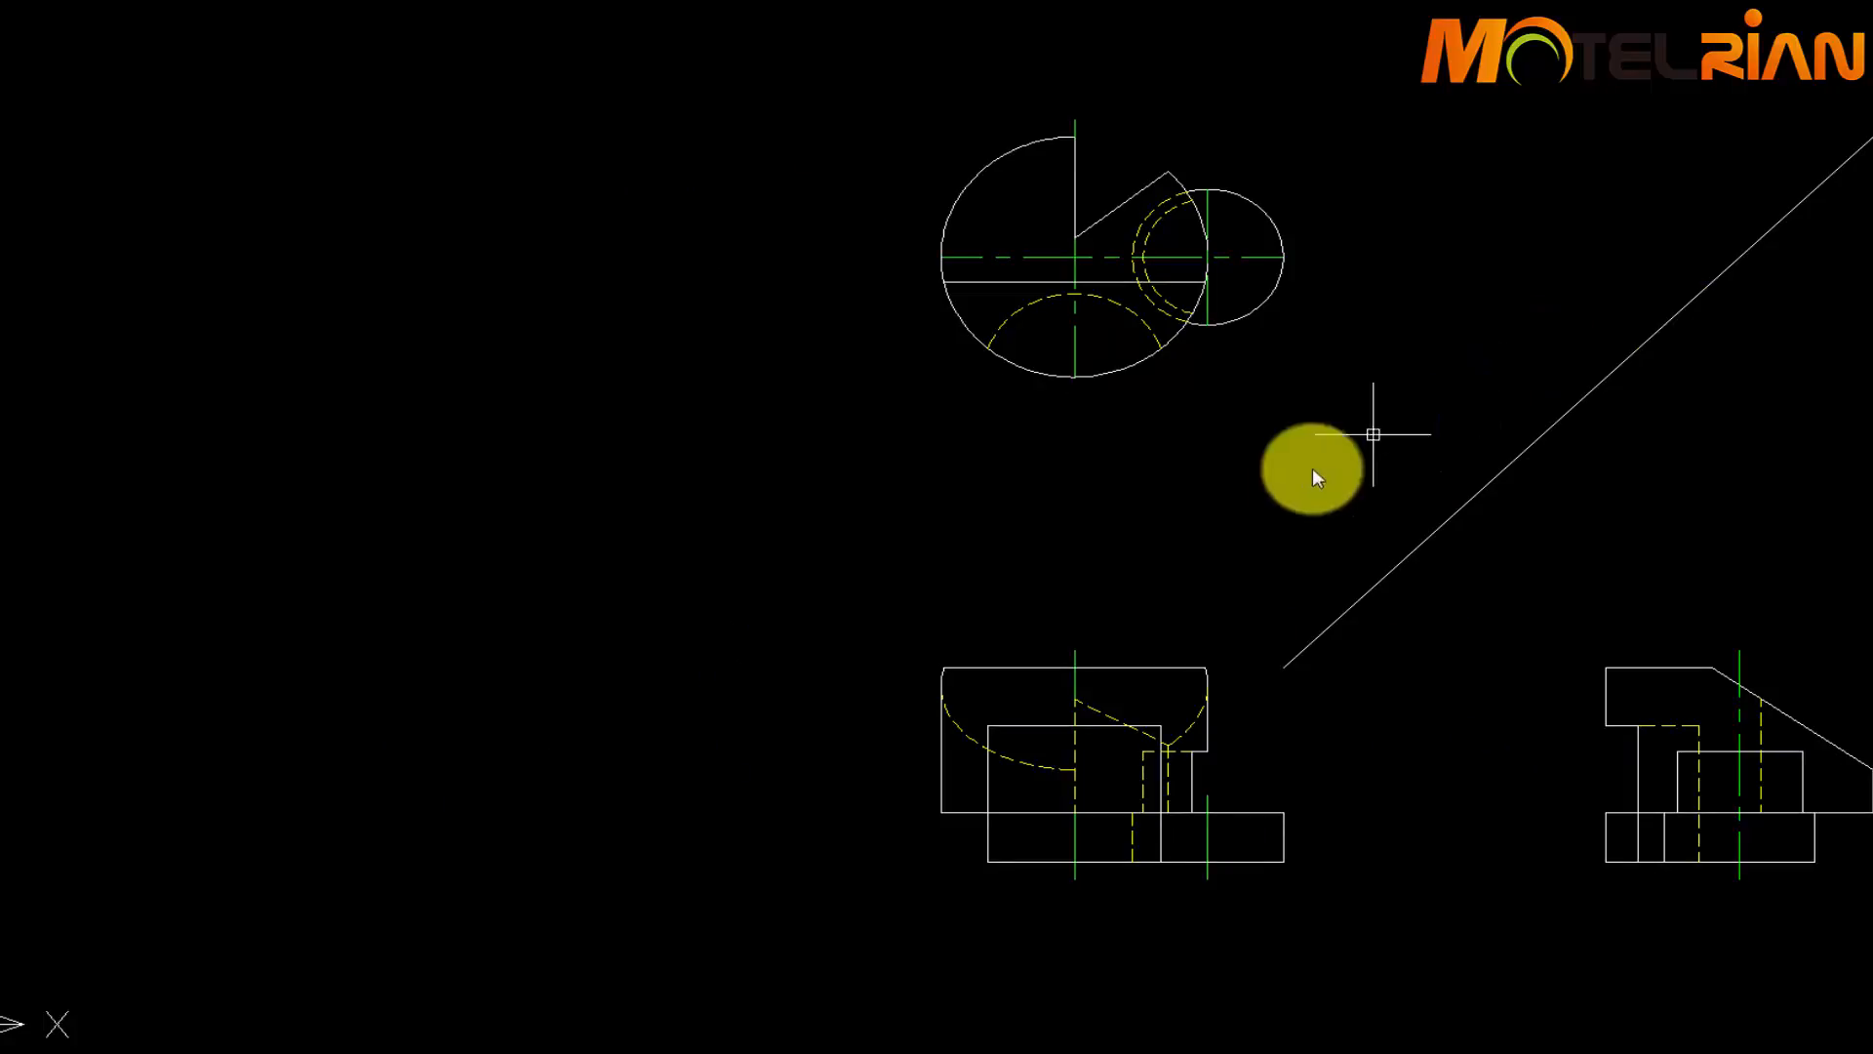
Shorten the front view's lower middle centerline piece by 2 at its upper end, using Lengthen with a delta of -2
scroll(1117, 695, up, 3)
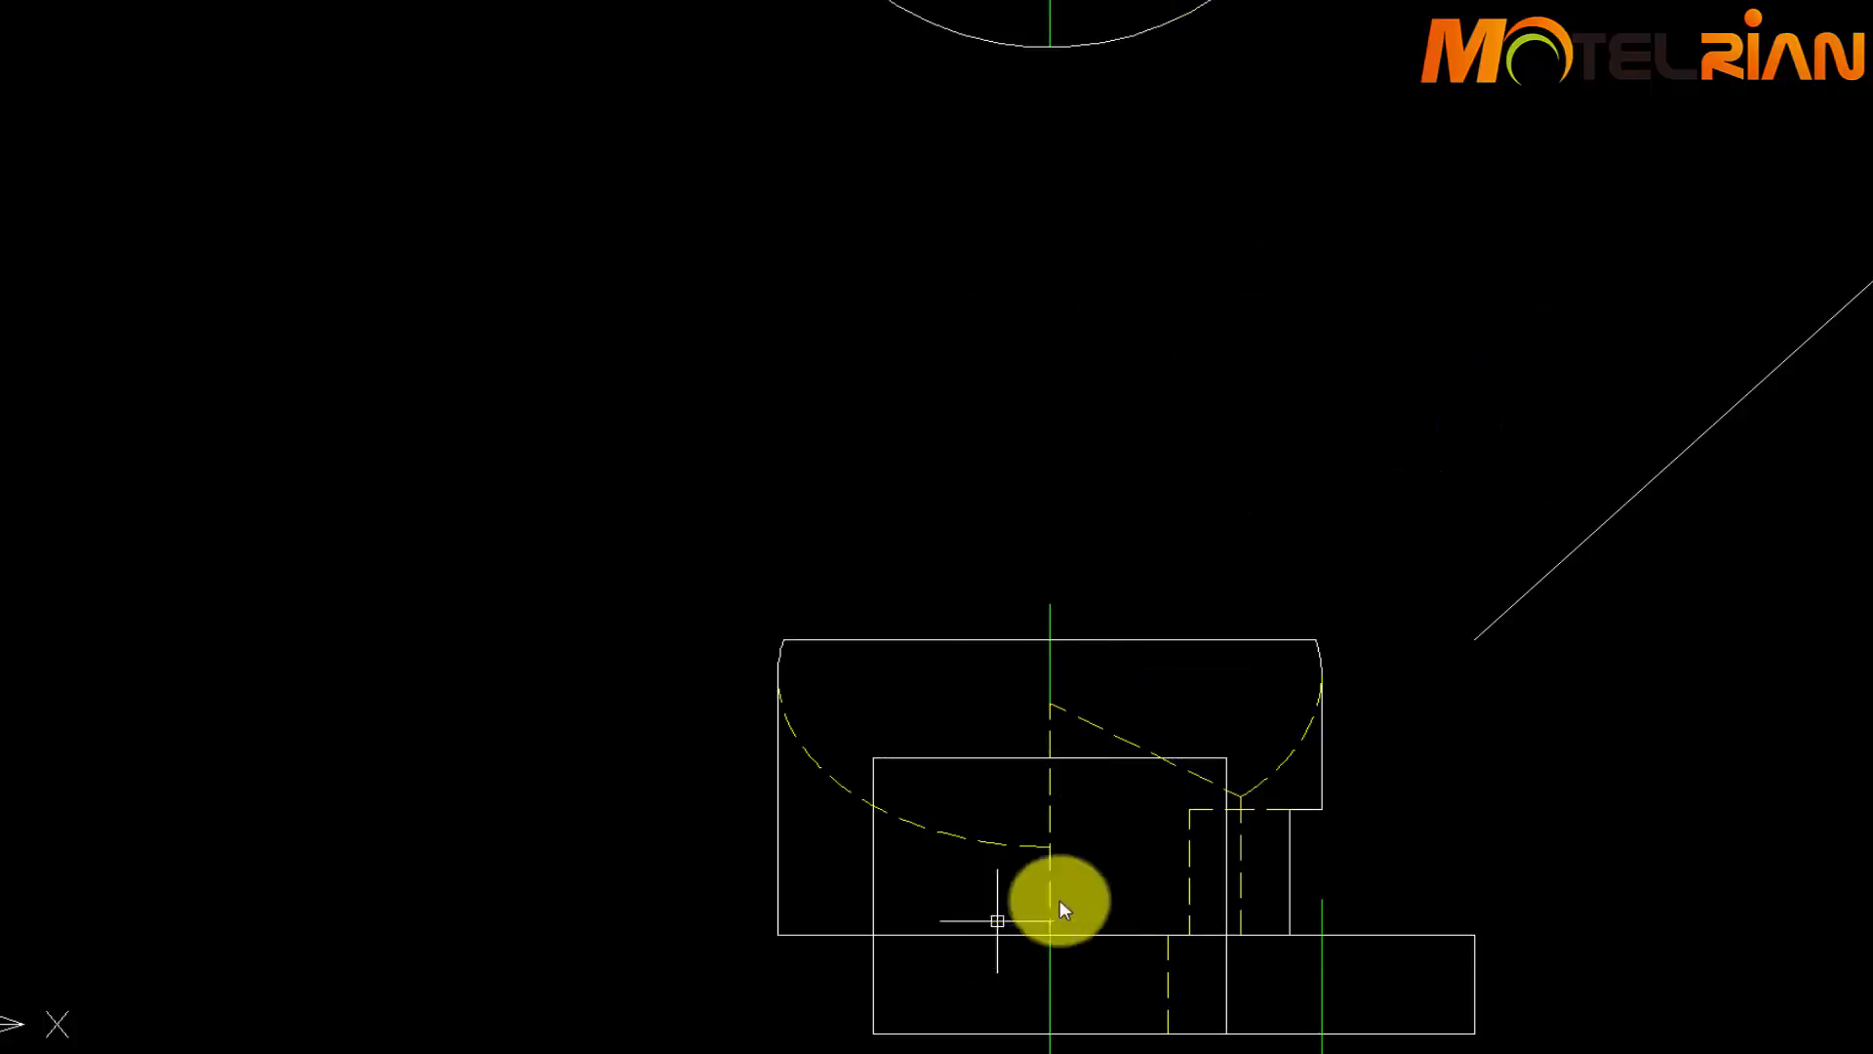
mouse_move(1095, 964)
middle_down()
mouse_move(1070, 752)
mouse_move(1040, 689)
middle_up()
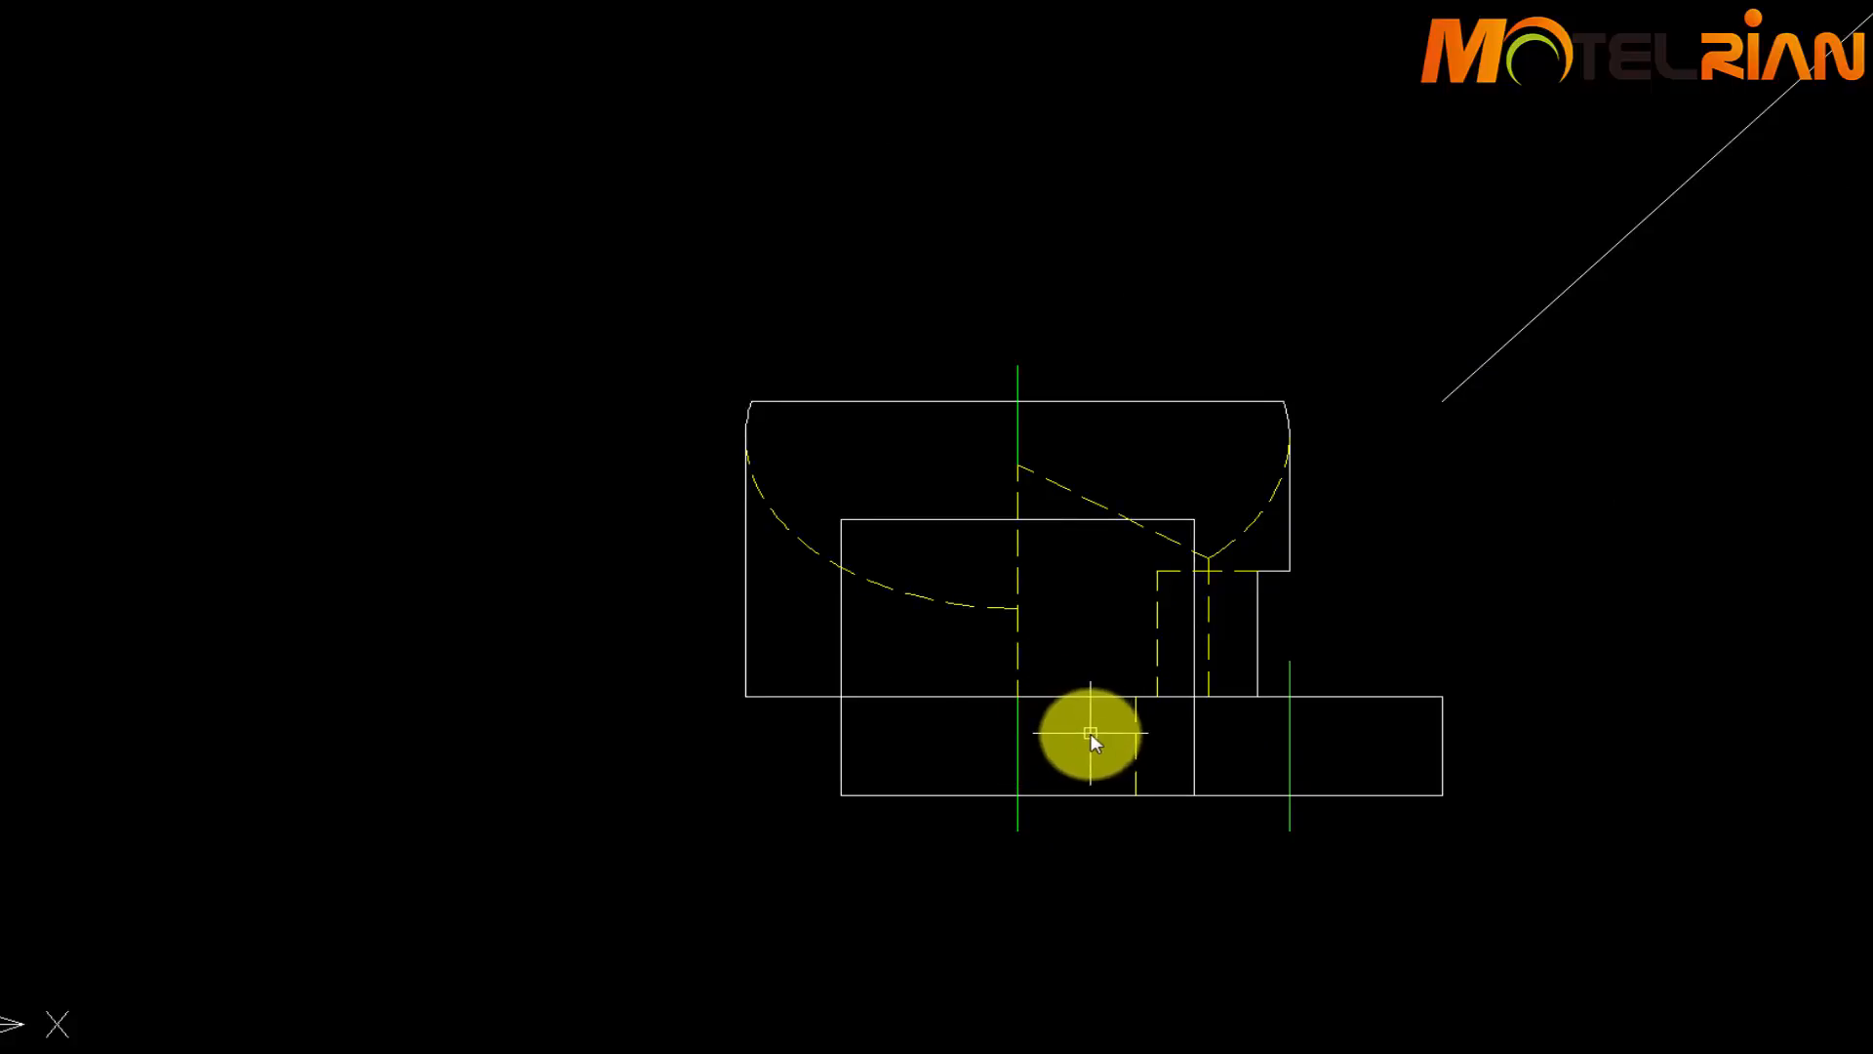
text(len)
key(Return)
text(de)
key(Return)
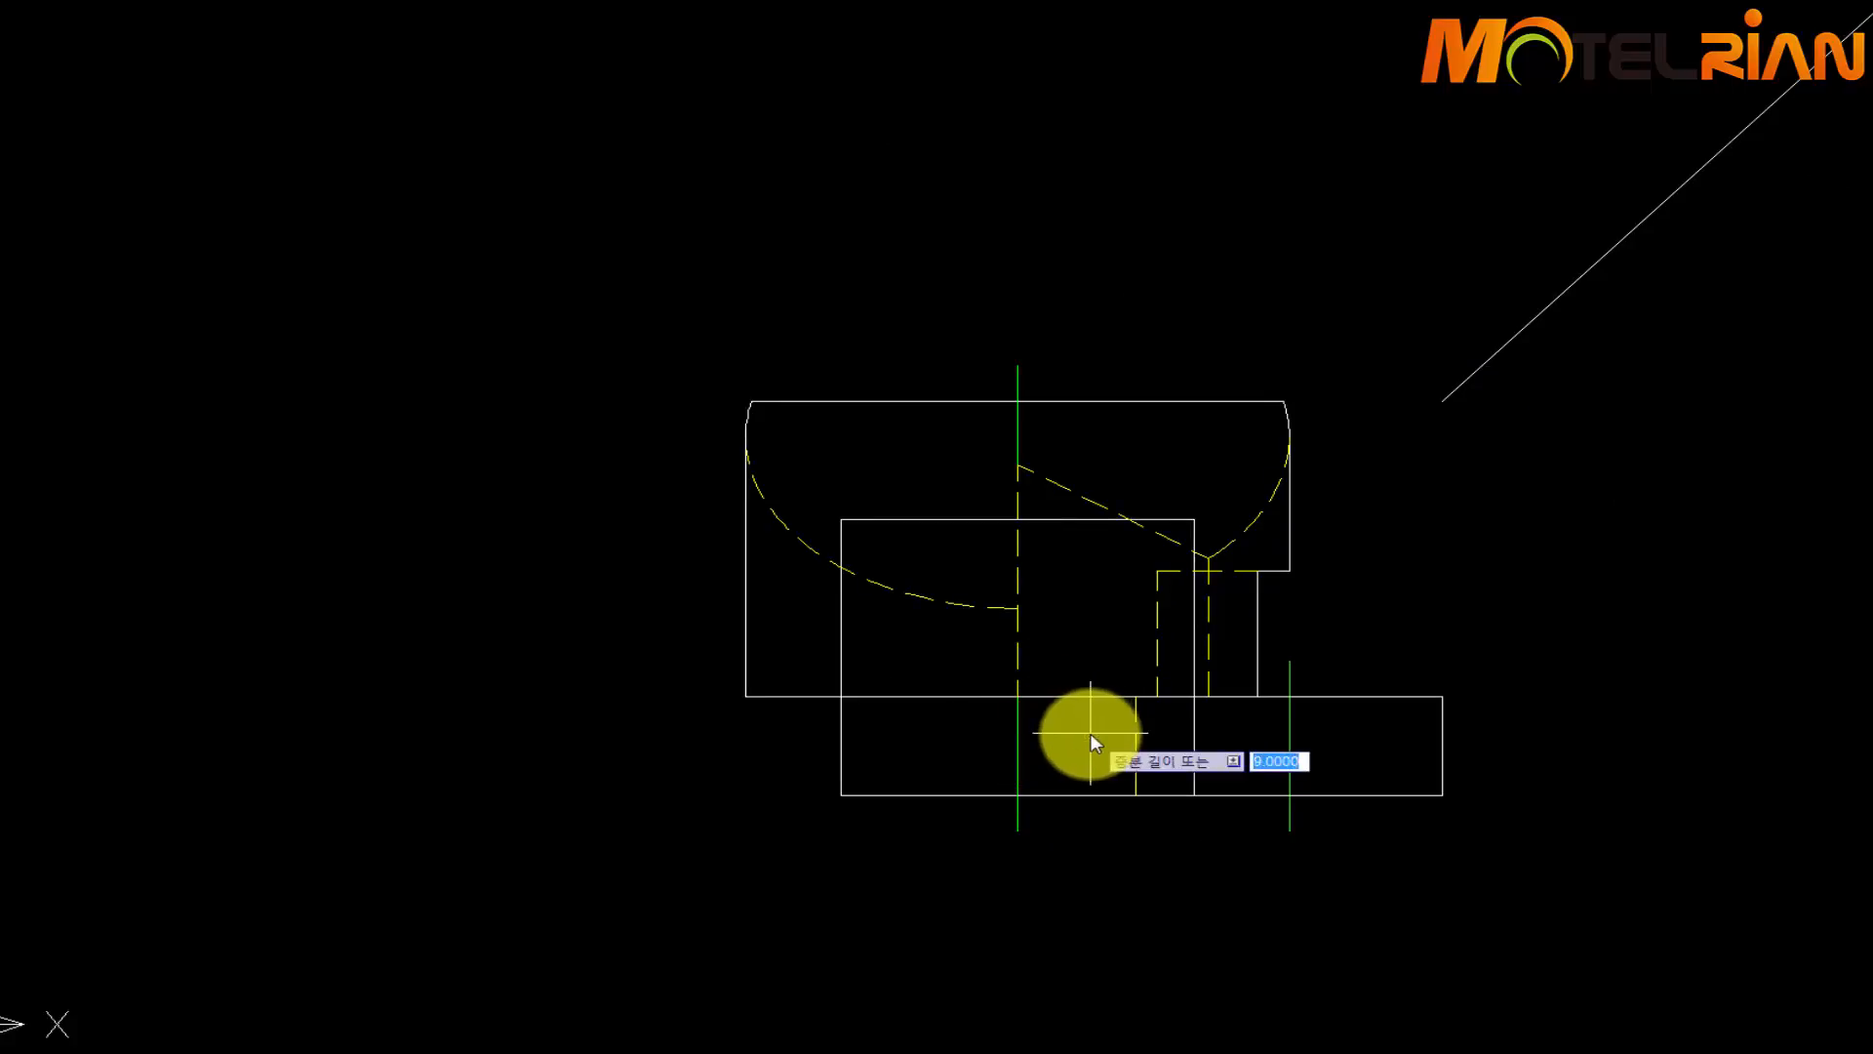
text(-2)
key(Return)
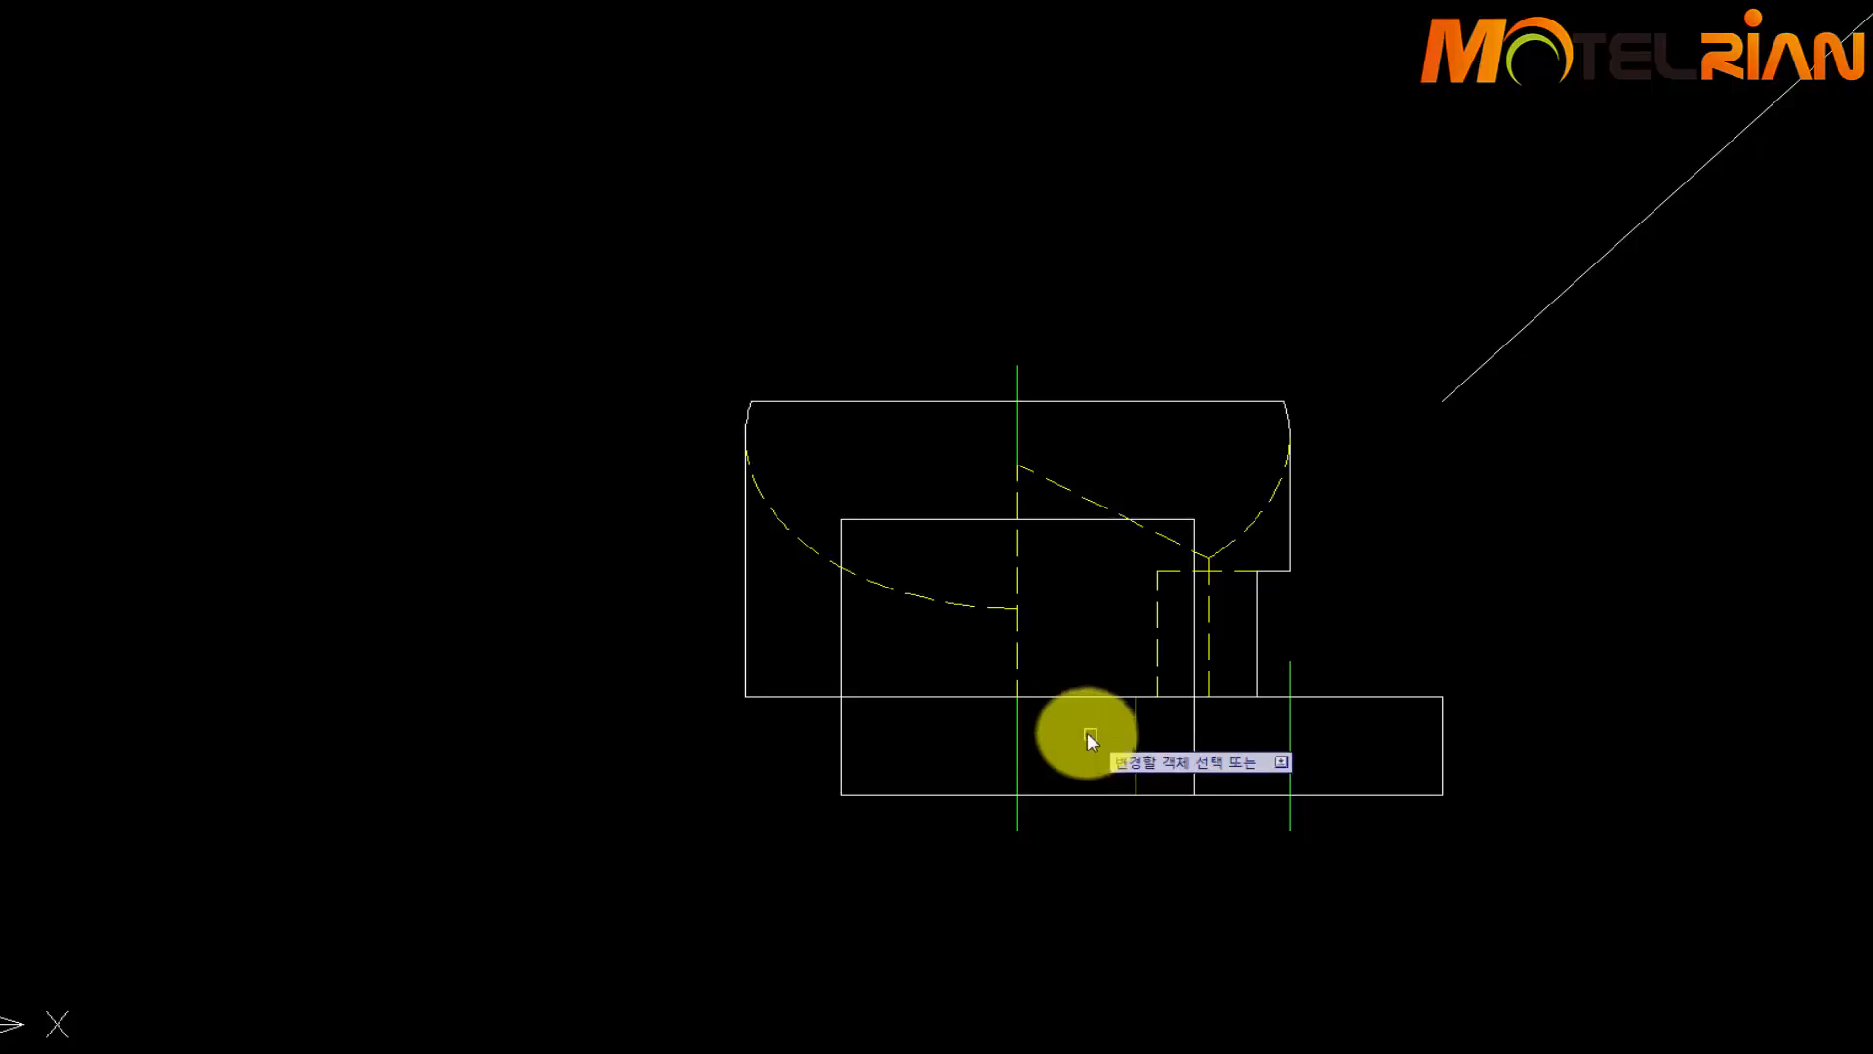
click(1016, 728)
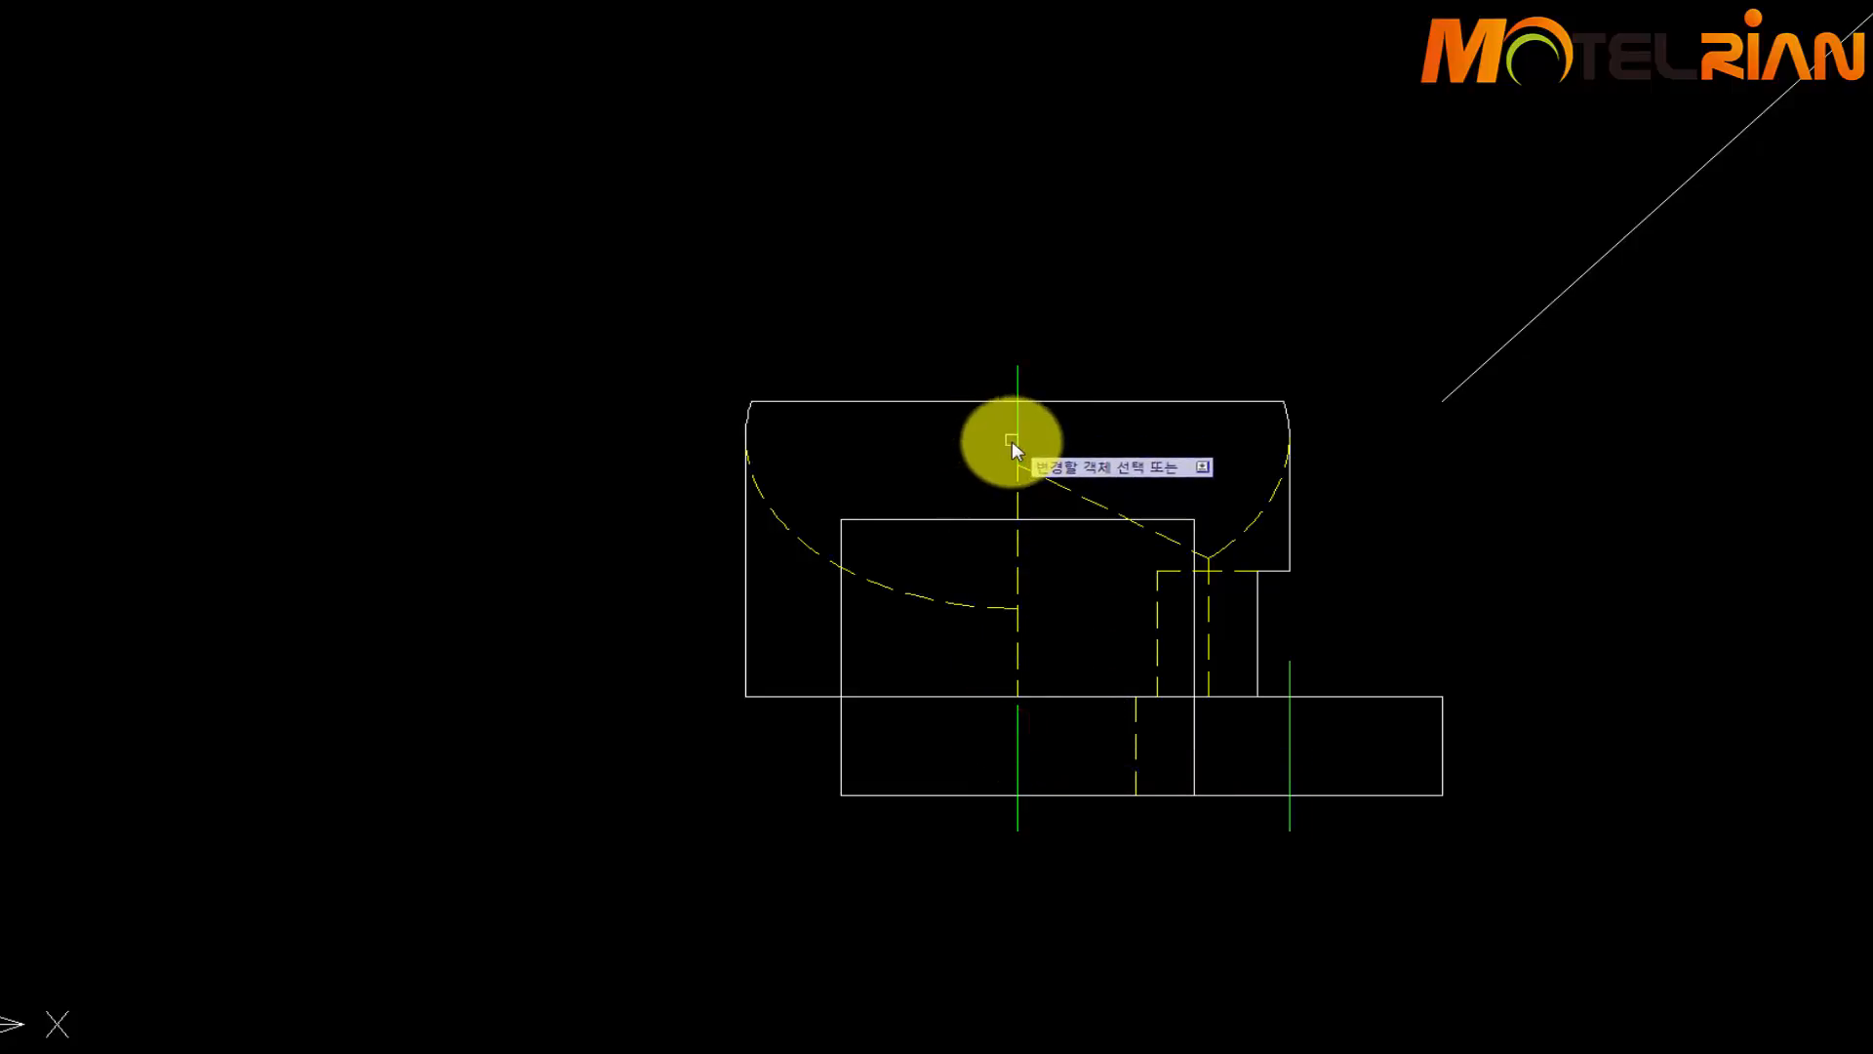
Shorten the top view's two vertical centerline pieces by 2 where they meet the notch's vertical edge
scroll(1024, 343, down, 4)
middle_drag(1058, 308, 991, 627)
scroll(920, 384, up, 5)
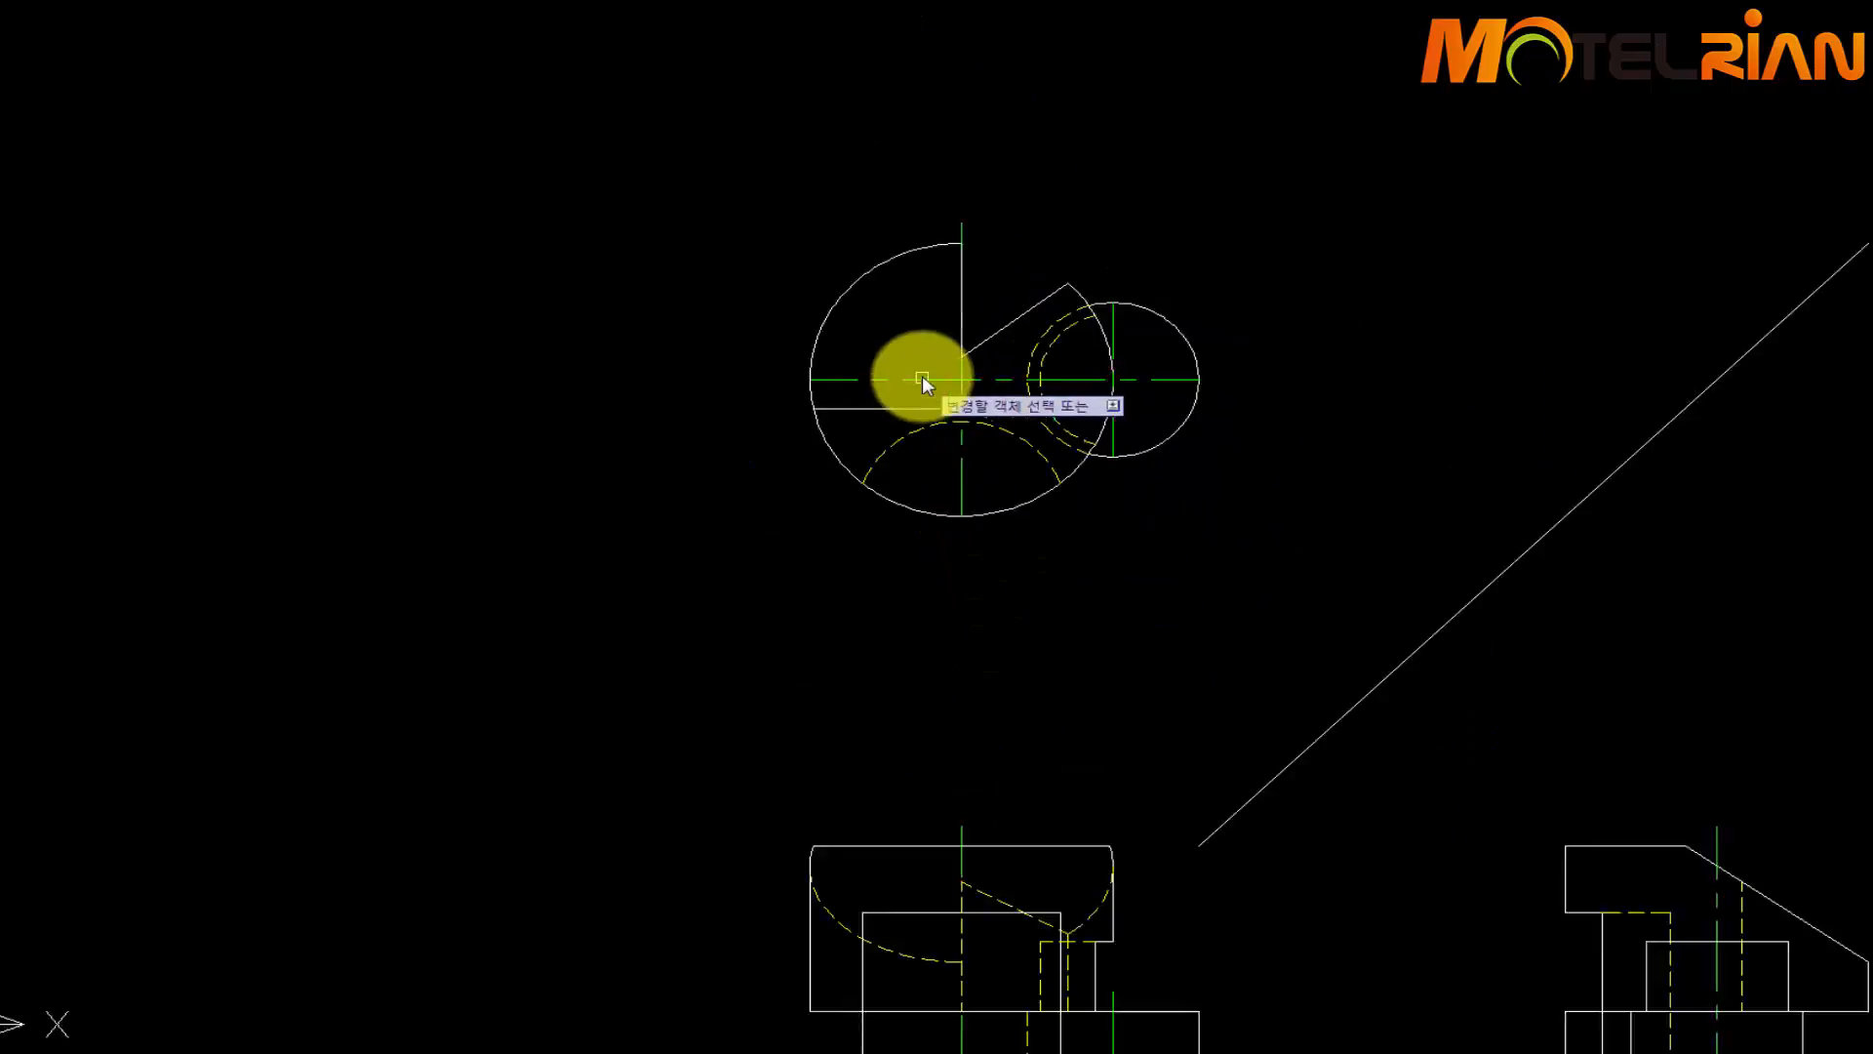
click(978, 172)
middle_drag(1161, 459, 1270, 551)
scroll(1069, 444, up, 3)
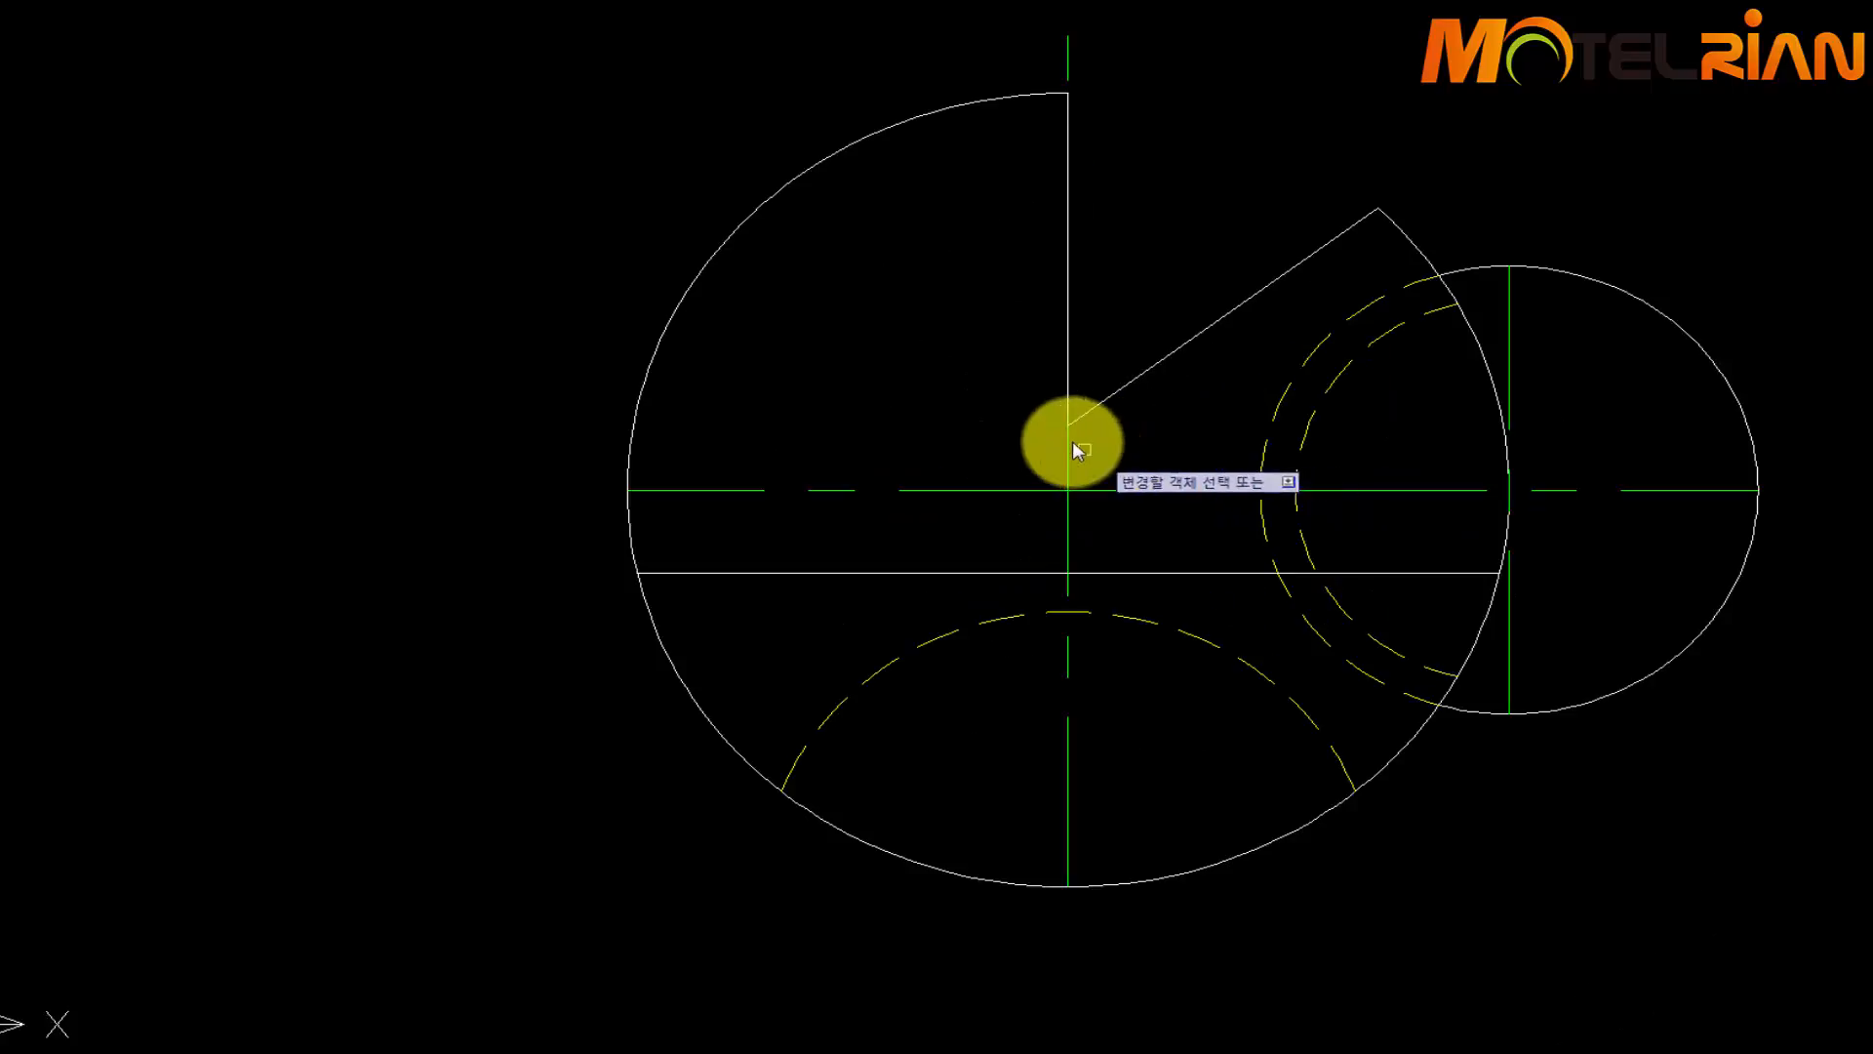
click(1069, 441)
middle_drag(1136, 694, 1126, 559)
Lengthen the top view's horizontal centerline, the main vertical centerline's lower end and both ends of the small circle's vertical centerline by 9
text(de)
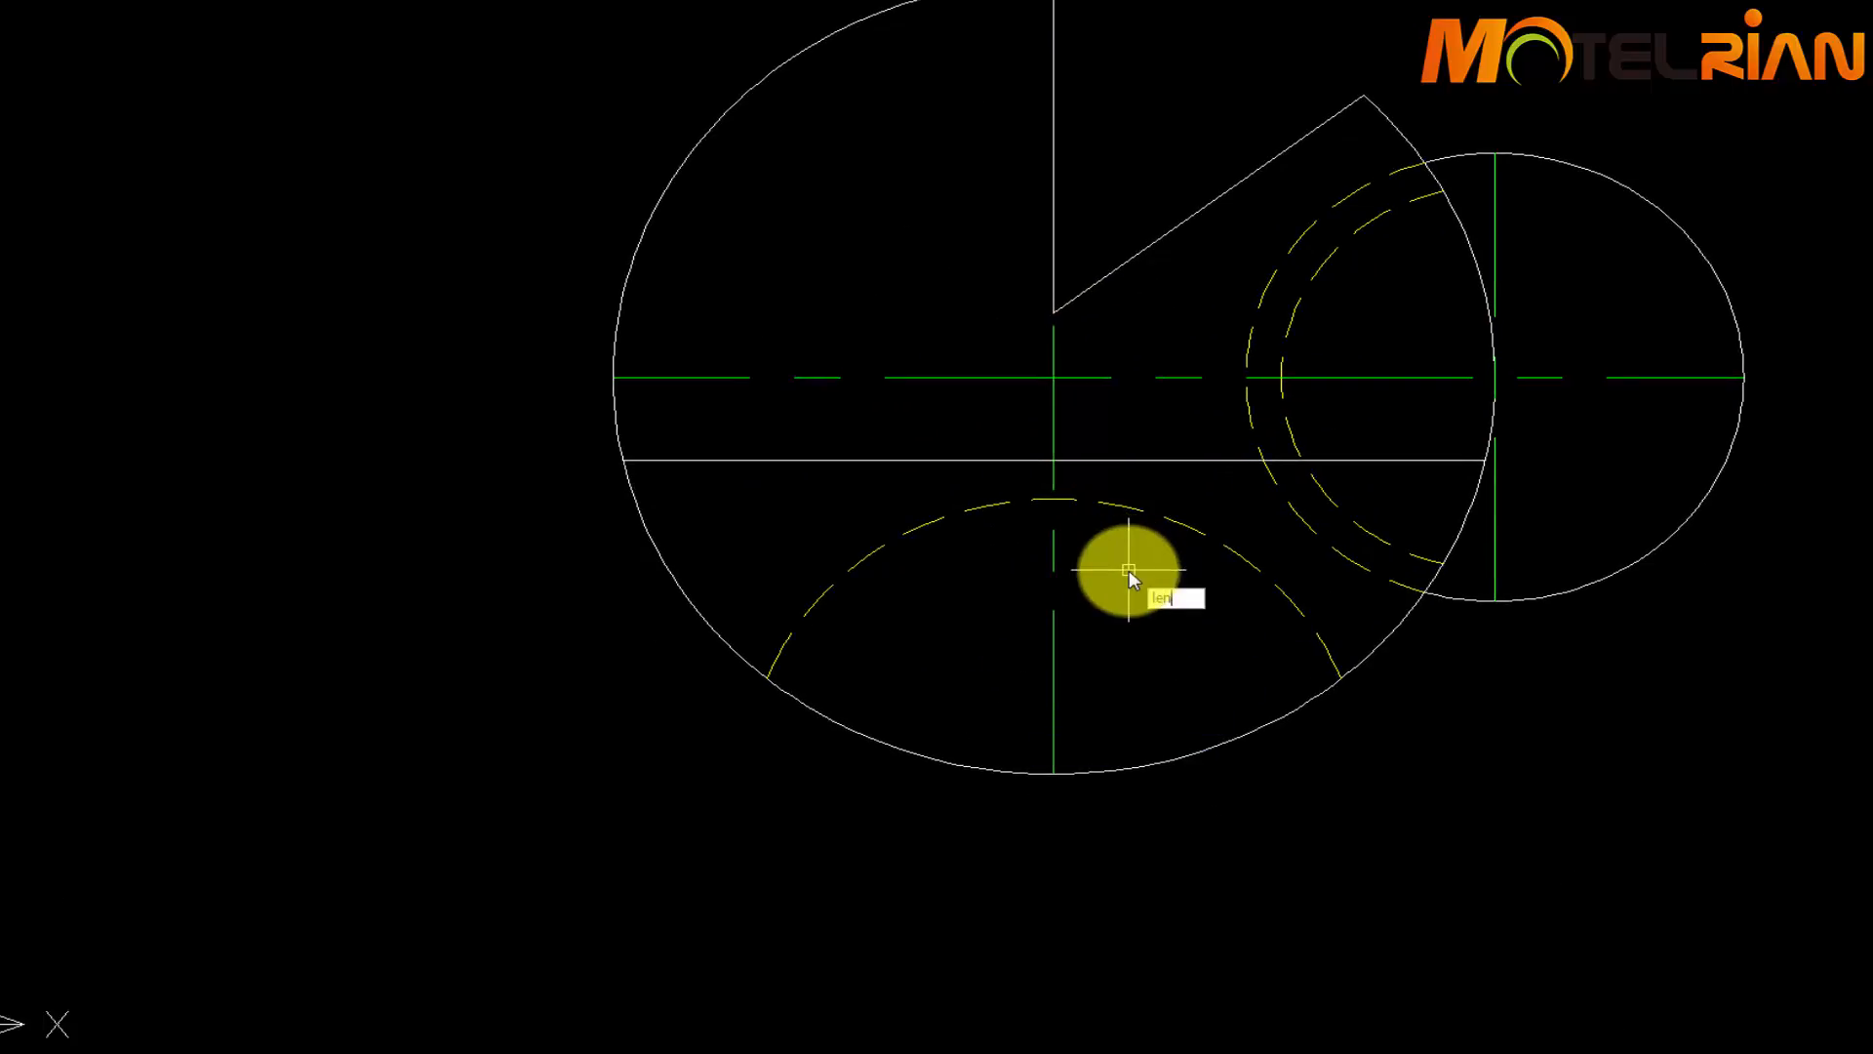
key(Return)
text(5)
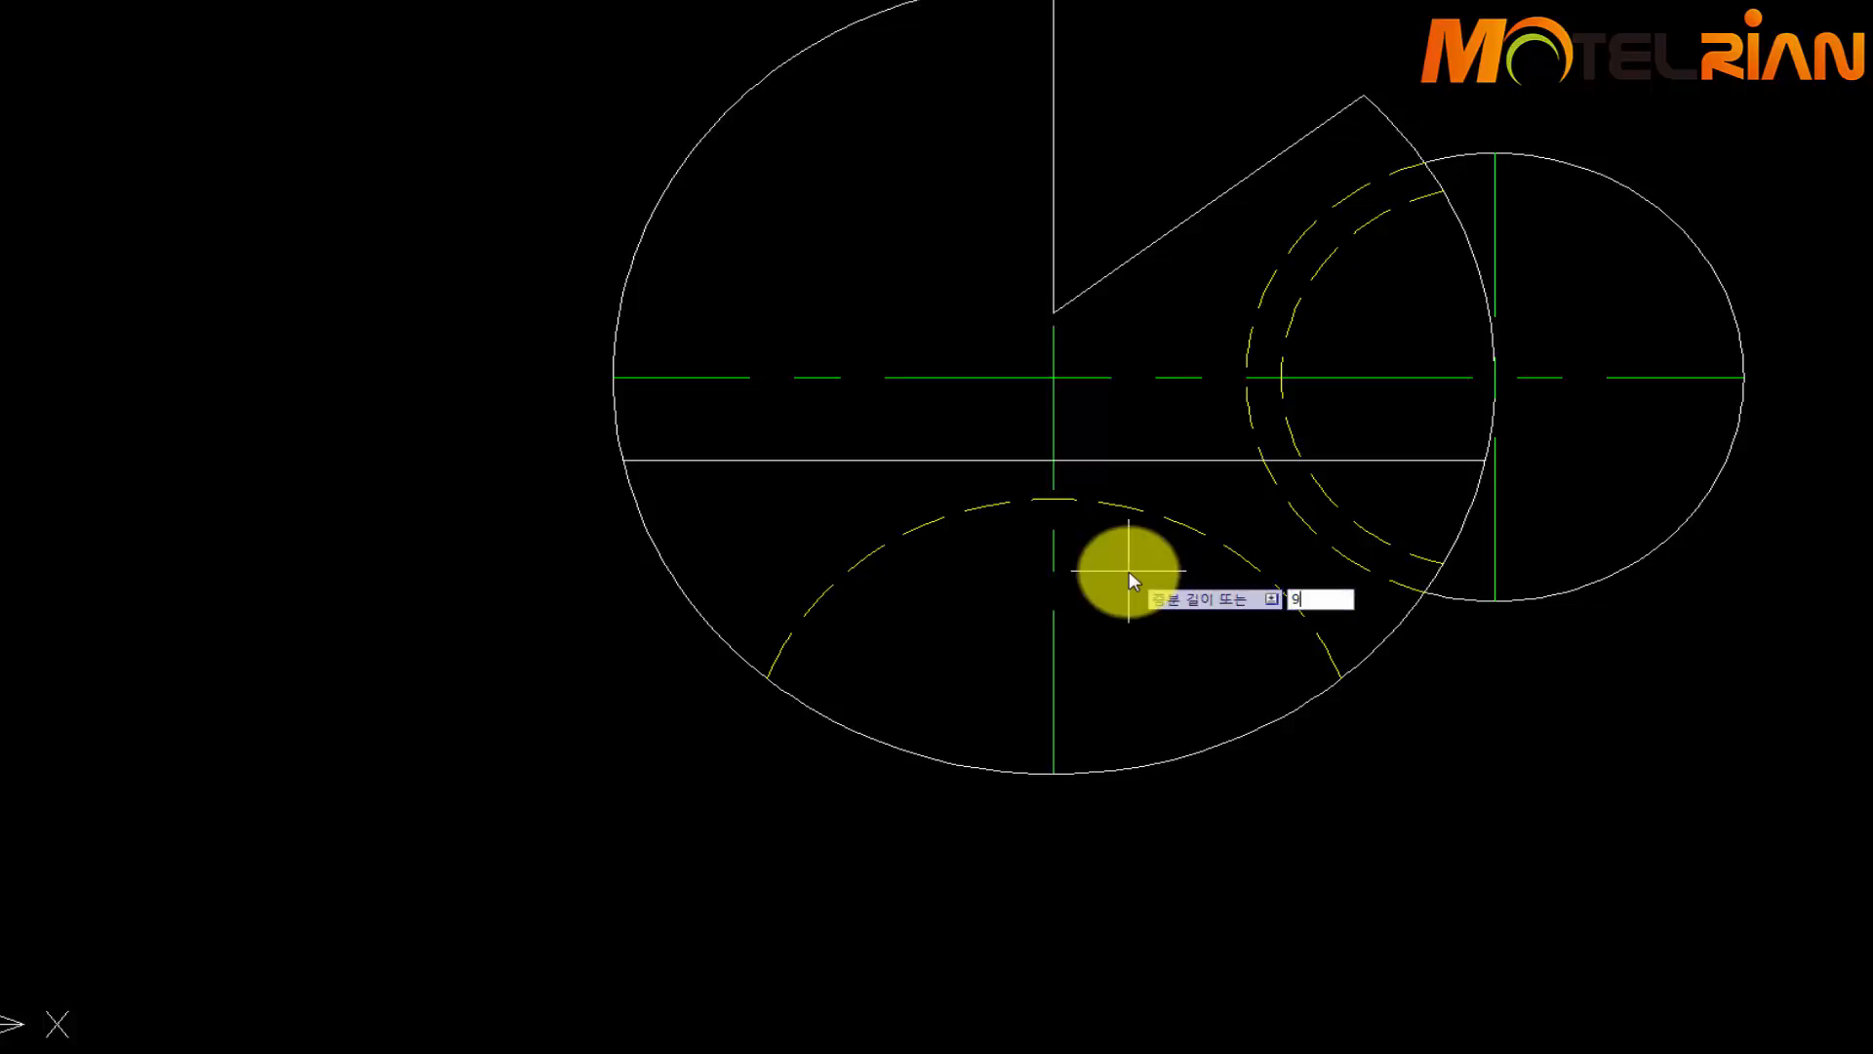
key(Return)
click(652, 377)
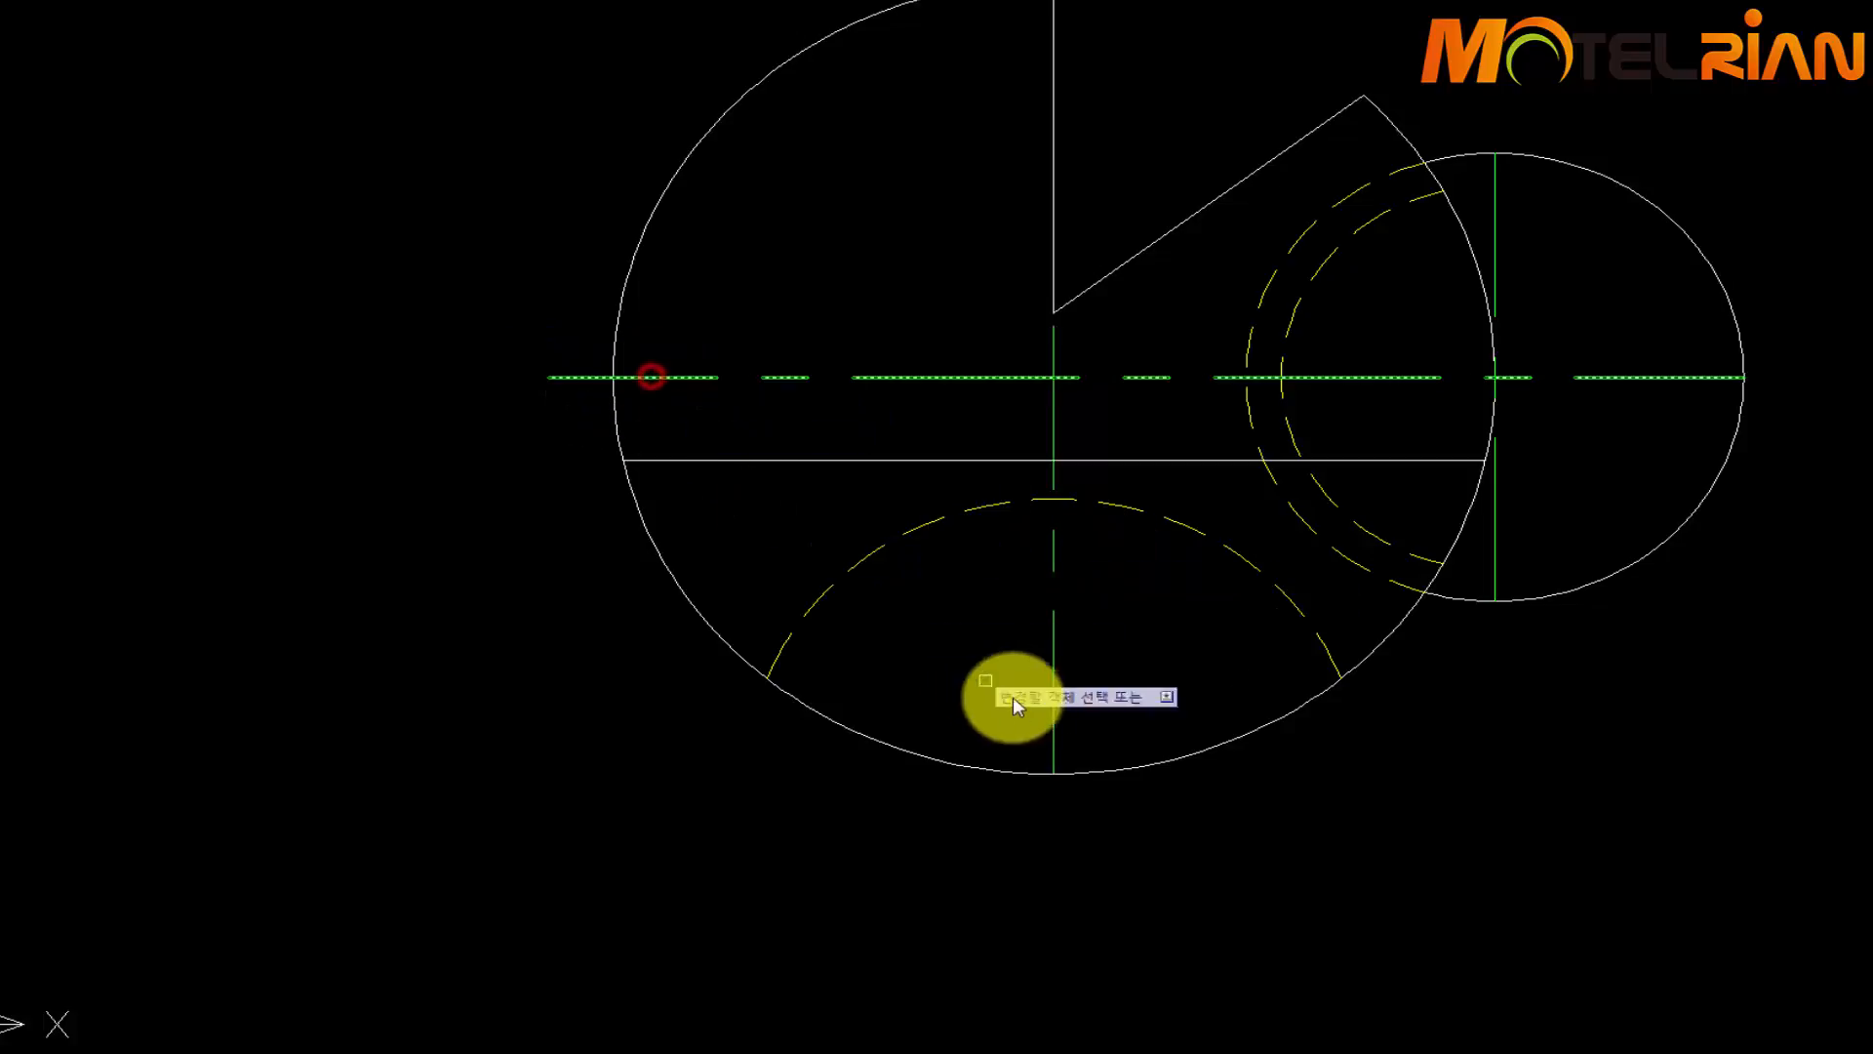
click(1049, 746)
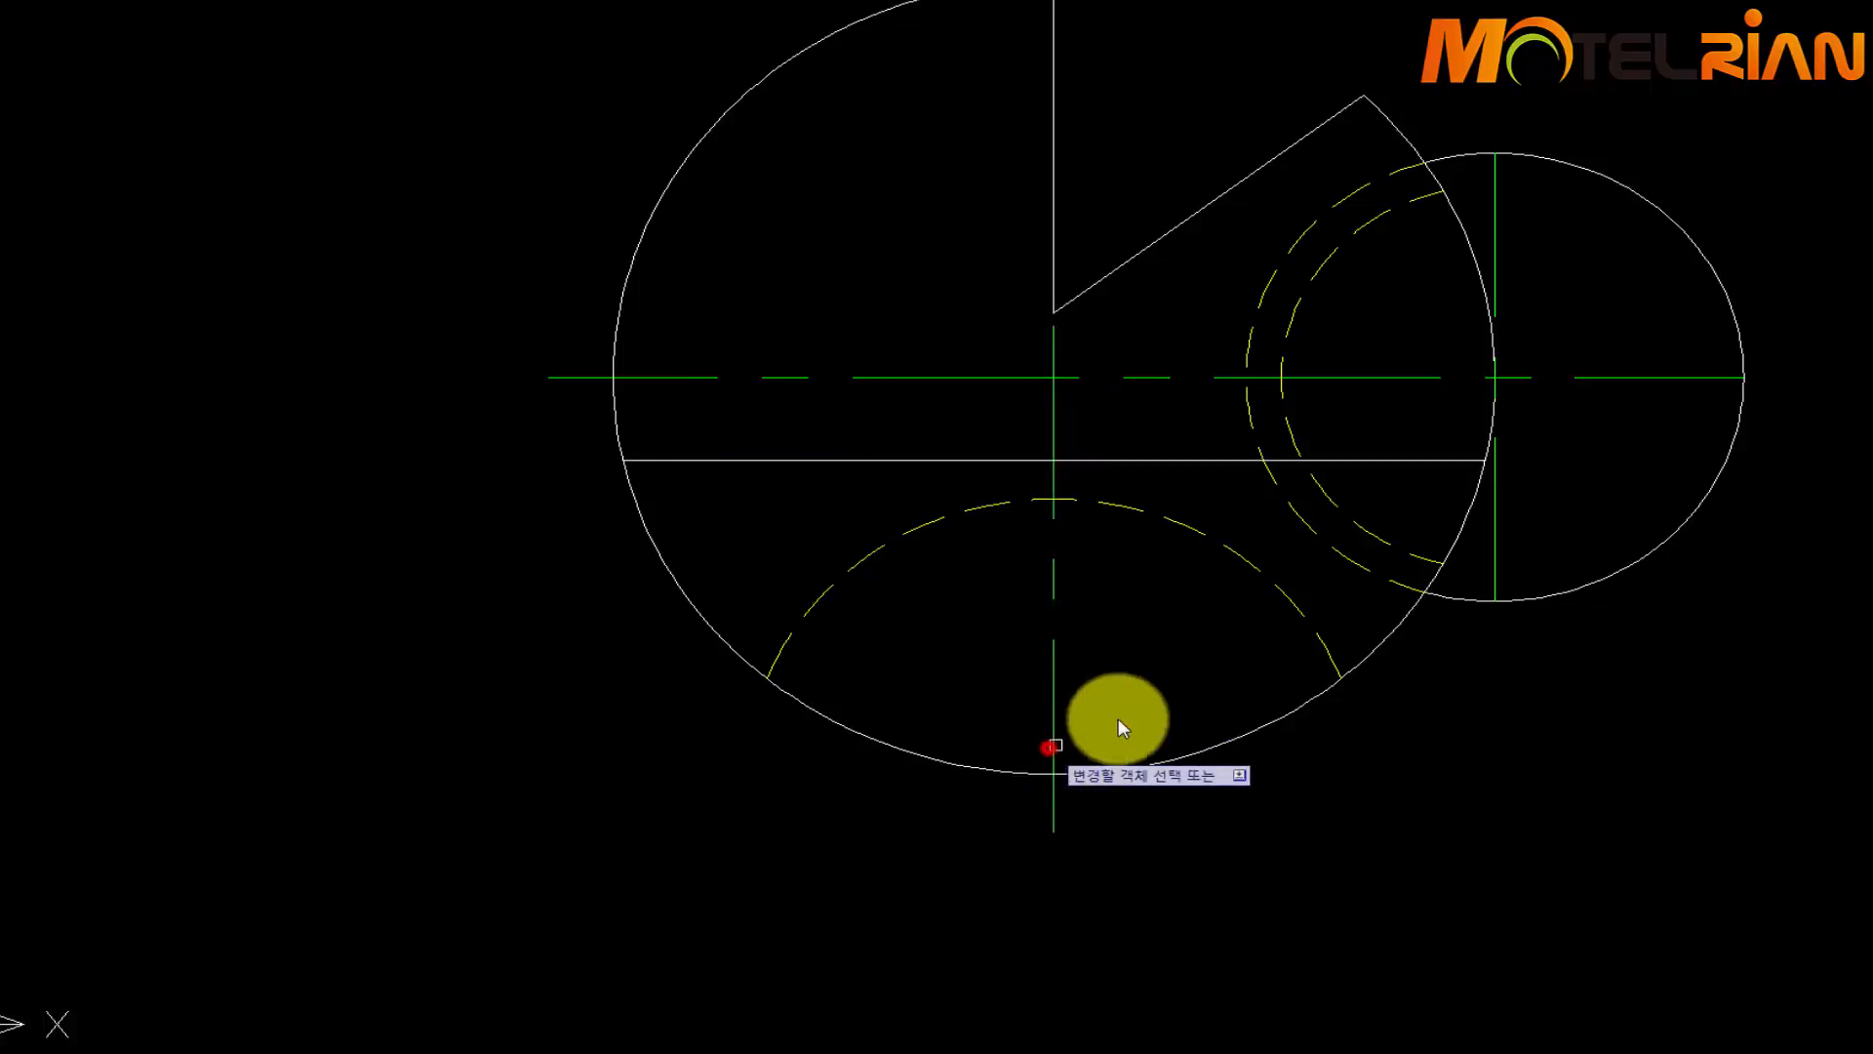
click(1496, 576)
click(1495, 196)
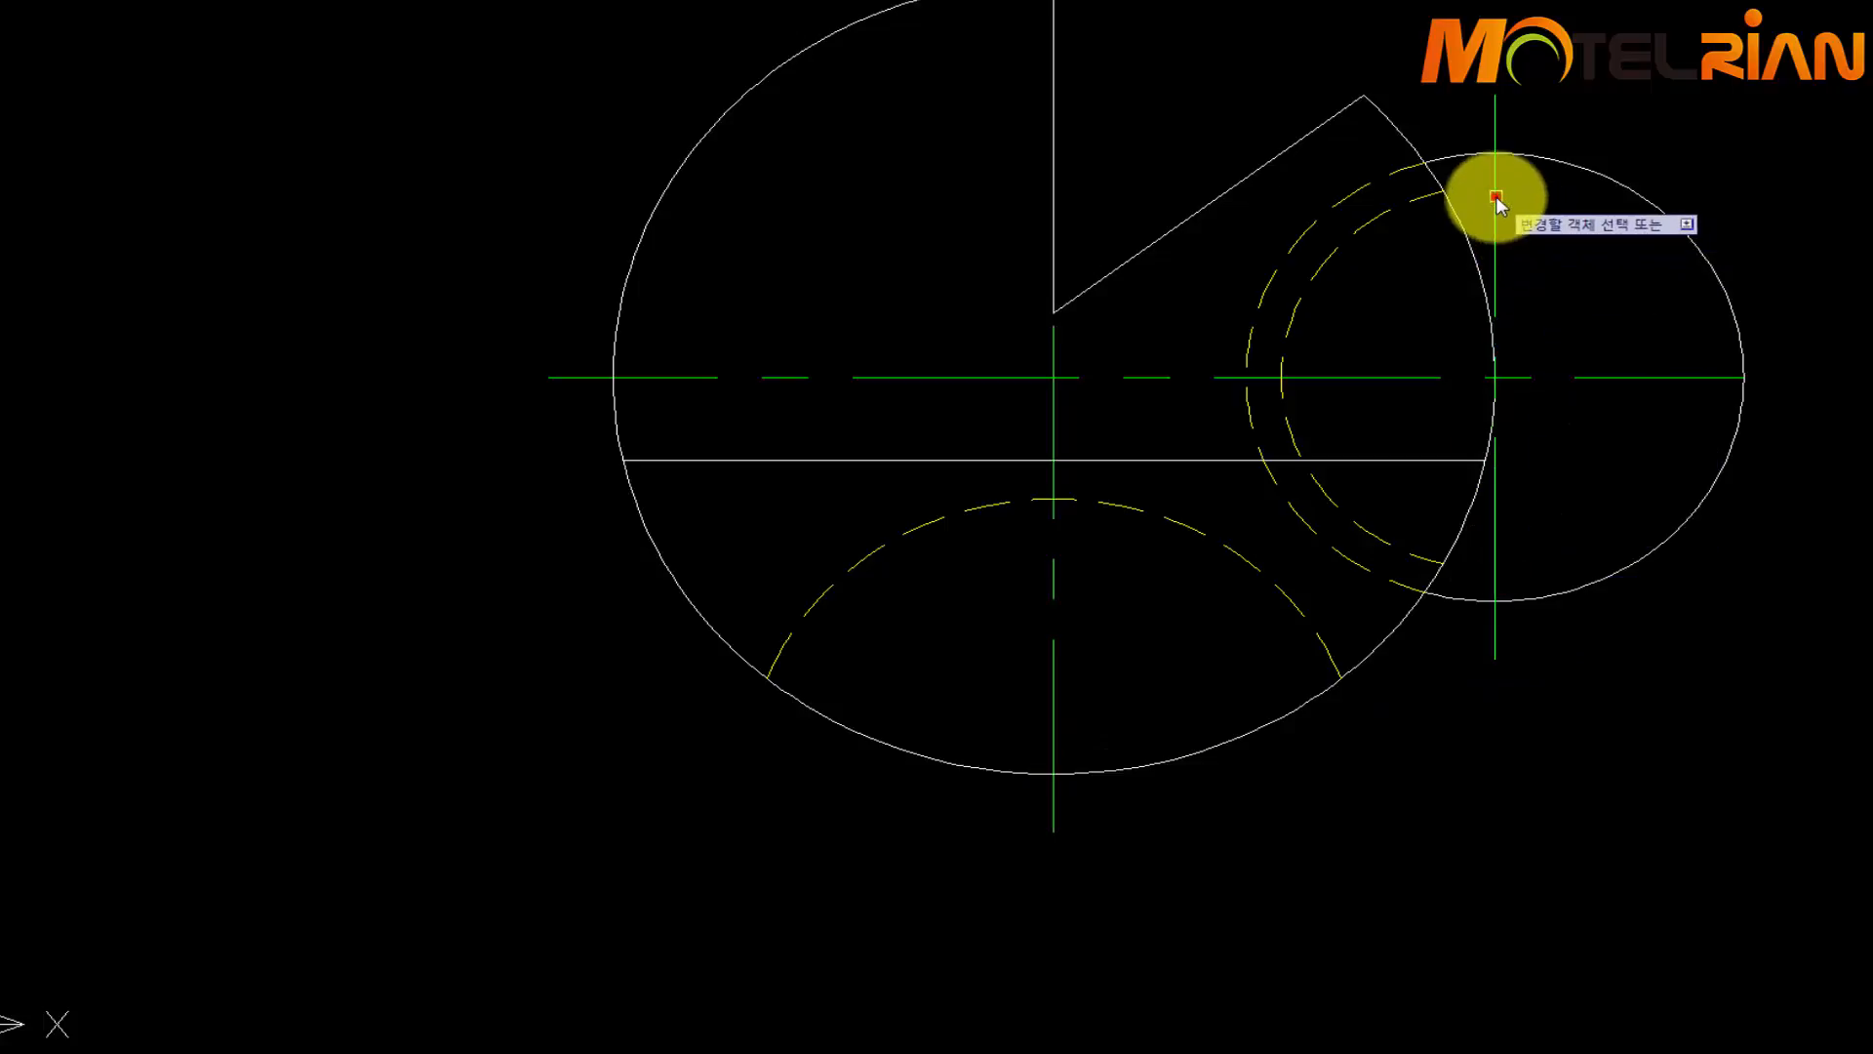
click(1678, 378)
scroll(1737, 654, down, 6)
mouse_move(1768, 737)
middle_down()
mouse_move(888, 514)
mouse_move(1002, 465)
middle_up()
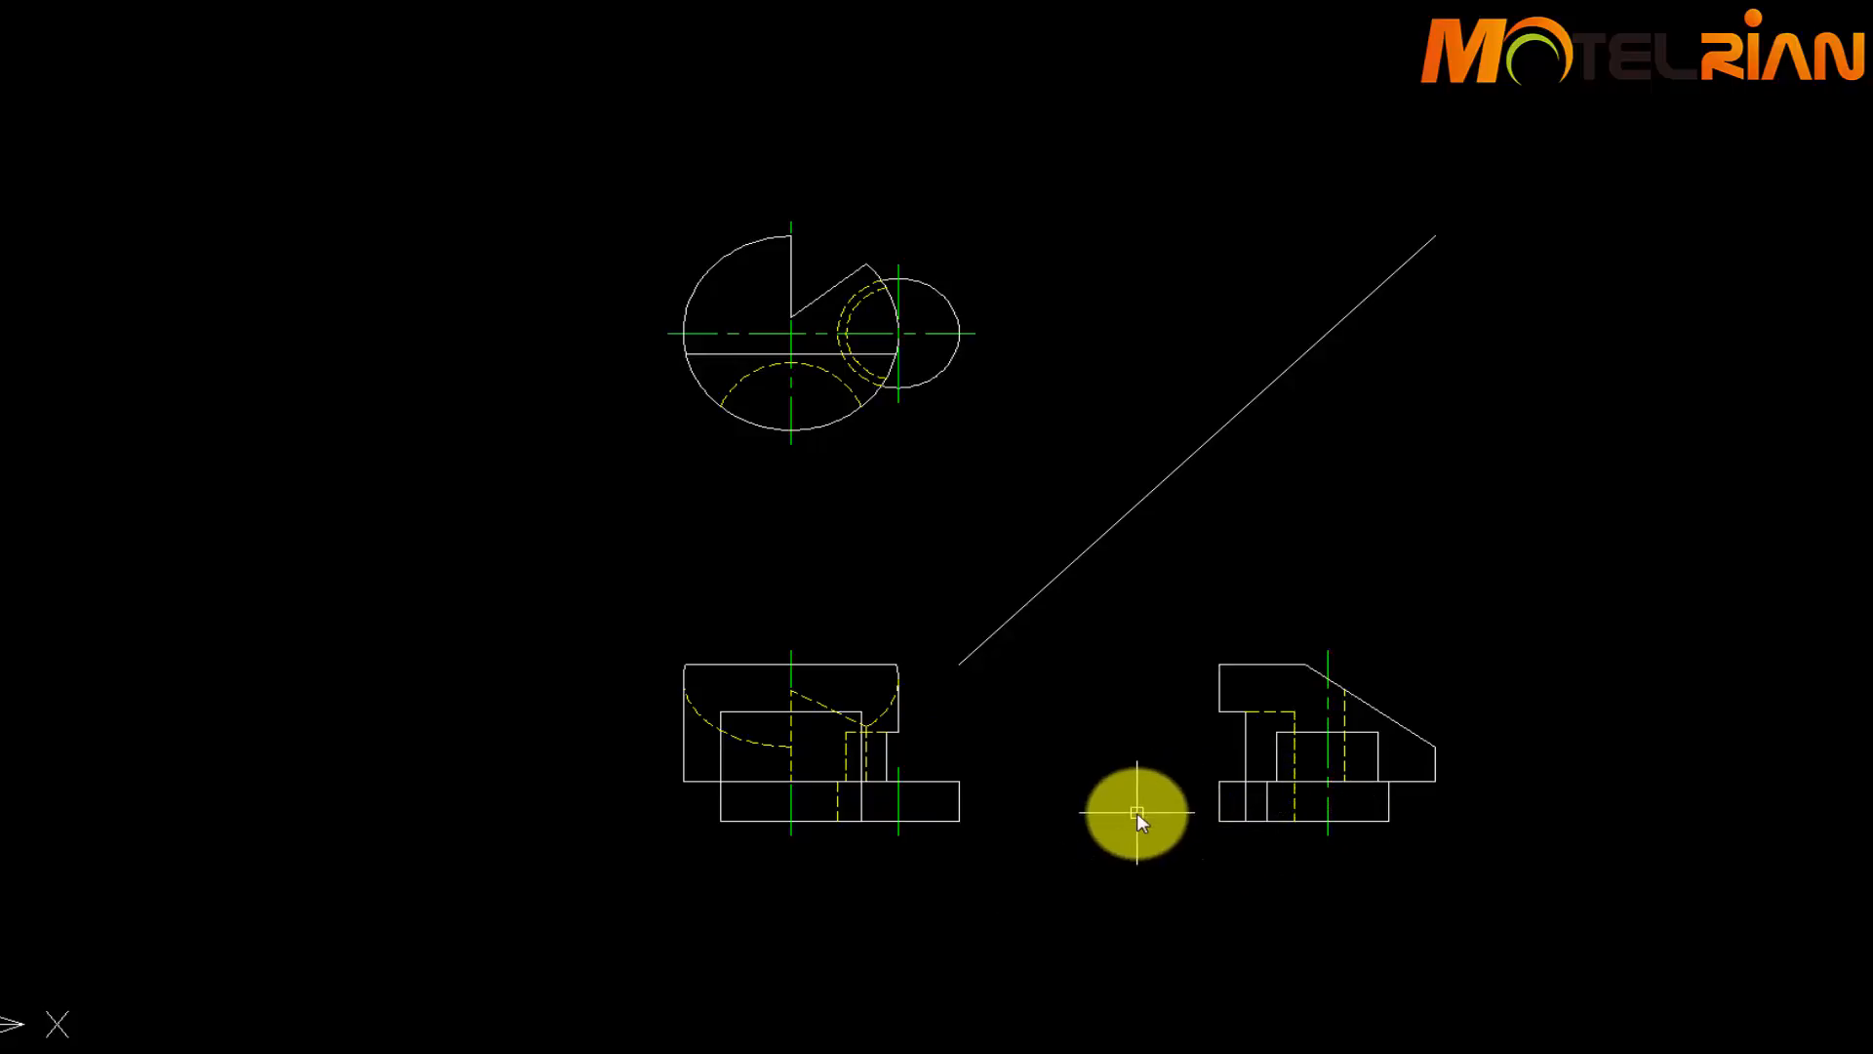
Turn off the model layer so only the center and hidden lines are displayed
middle_drag(1138, 812, 1059, 813)
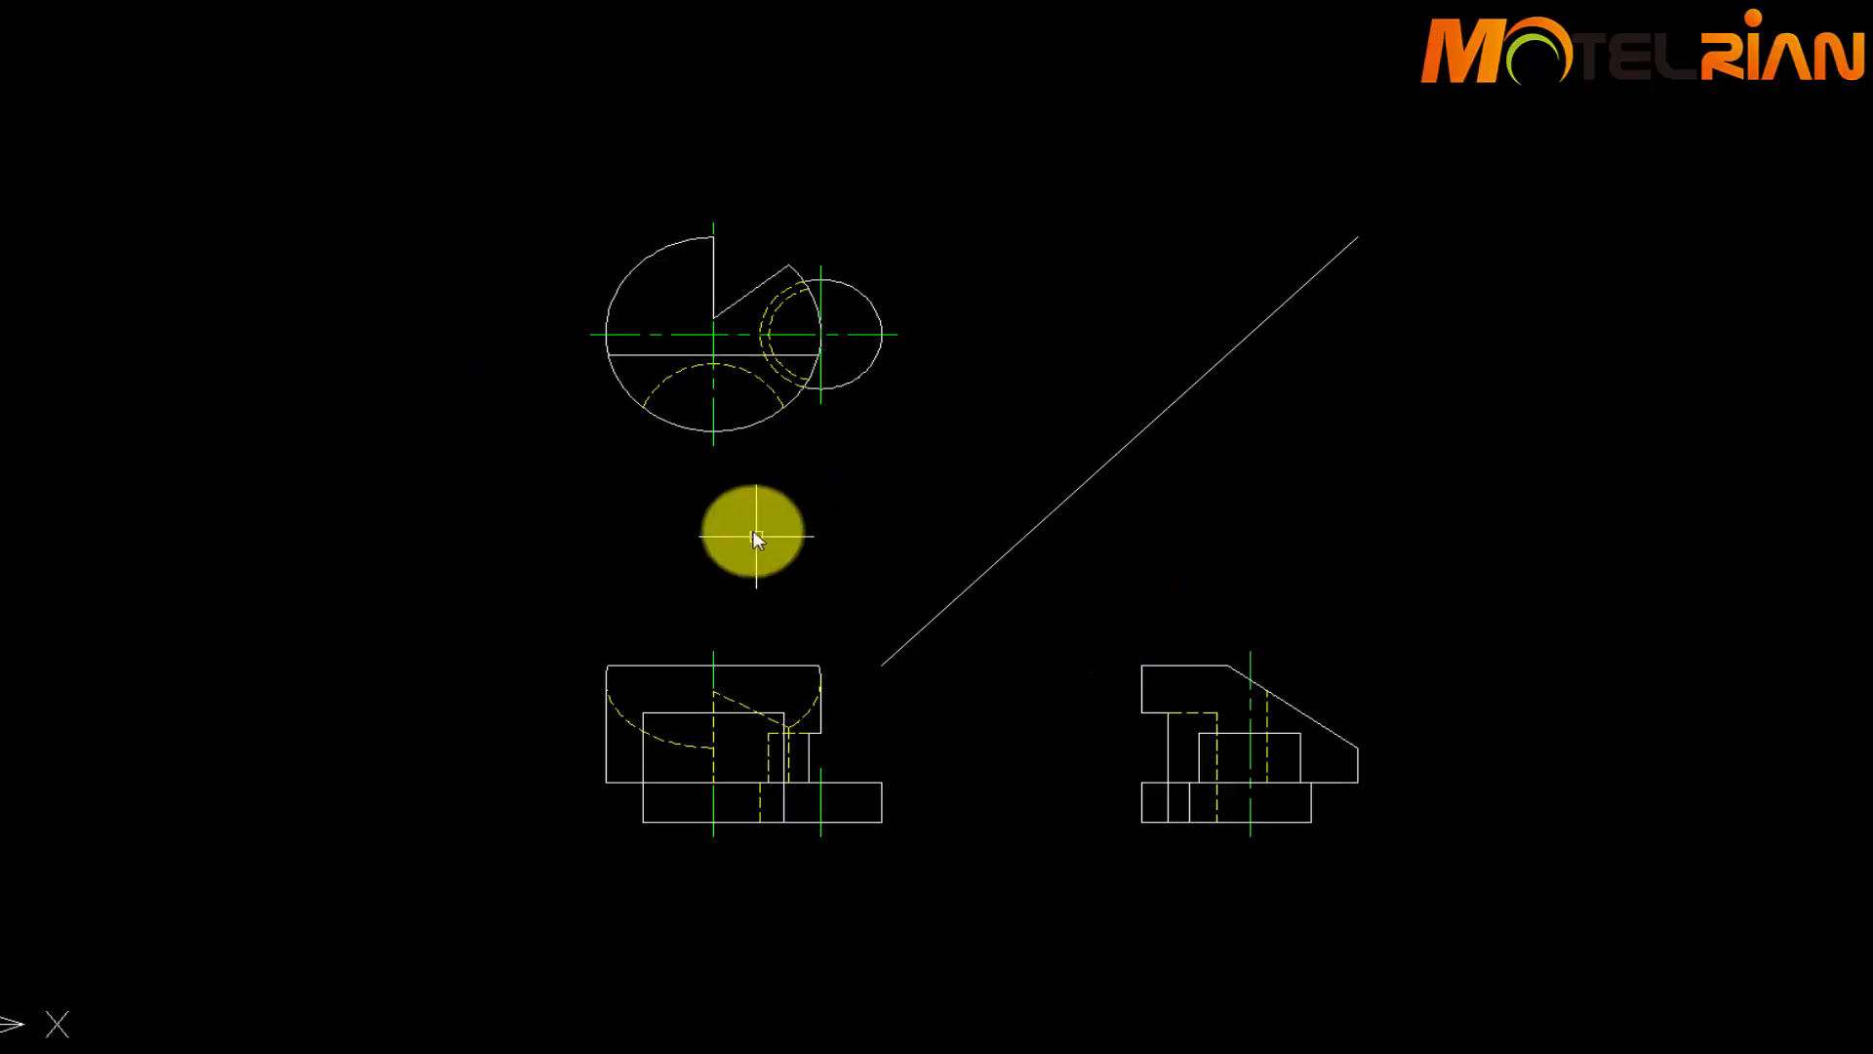
click(293, 2)
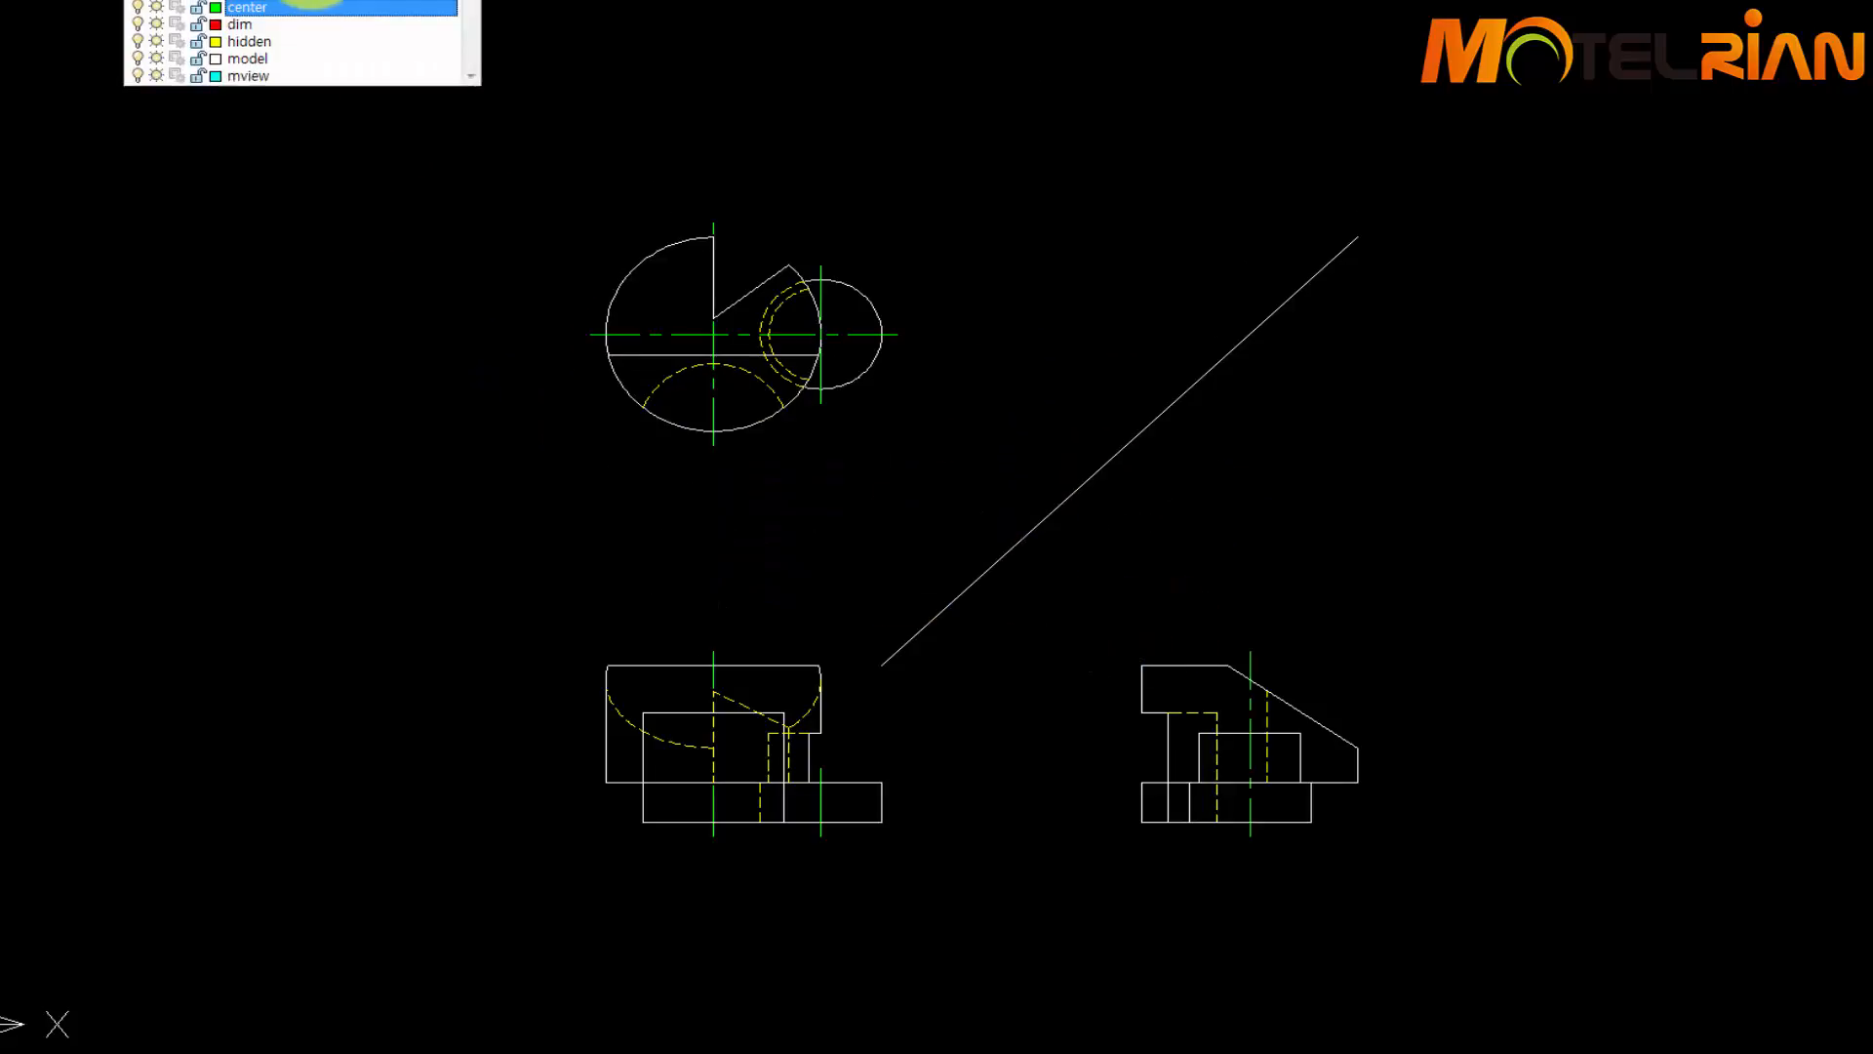
click(137, 59)
click(243, 554)
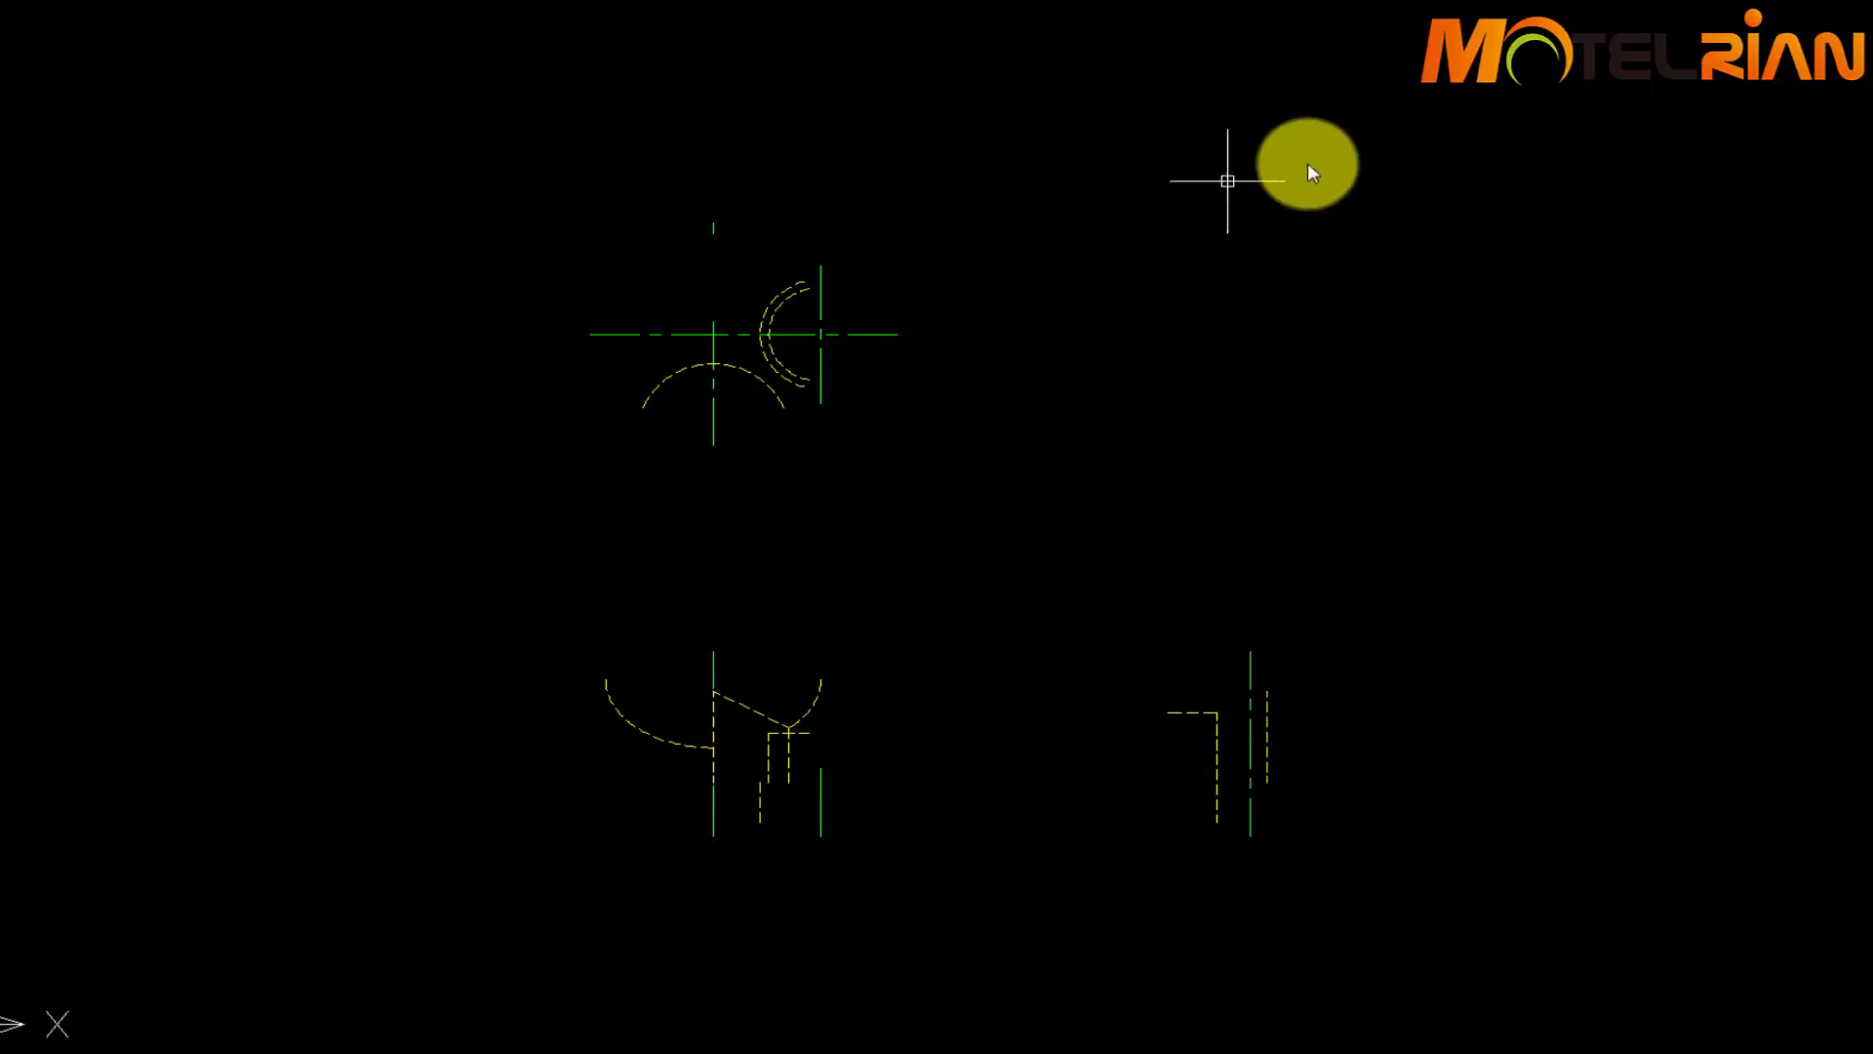
Set the linetype scale of all displayed center and hidden lines in the three views to 0.5
click(1285, 137)
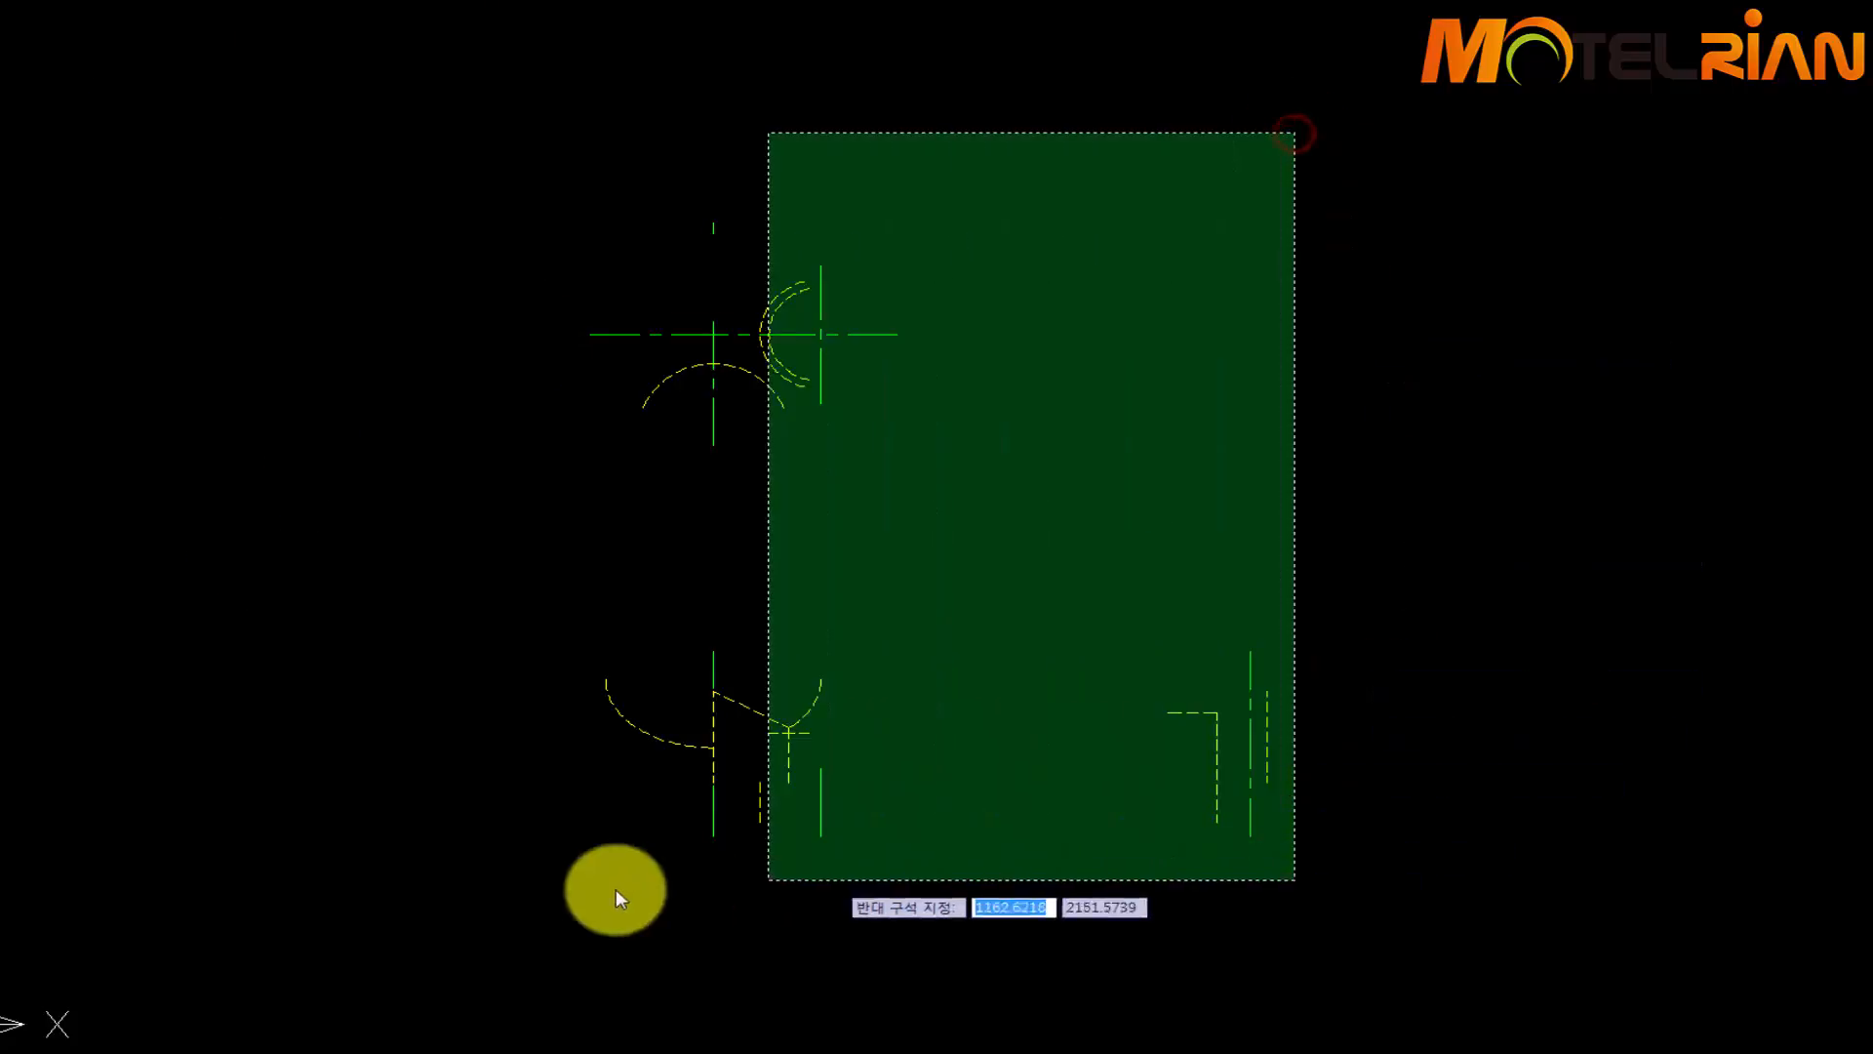
click(404, 919)
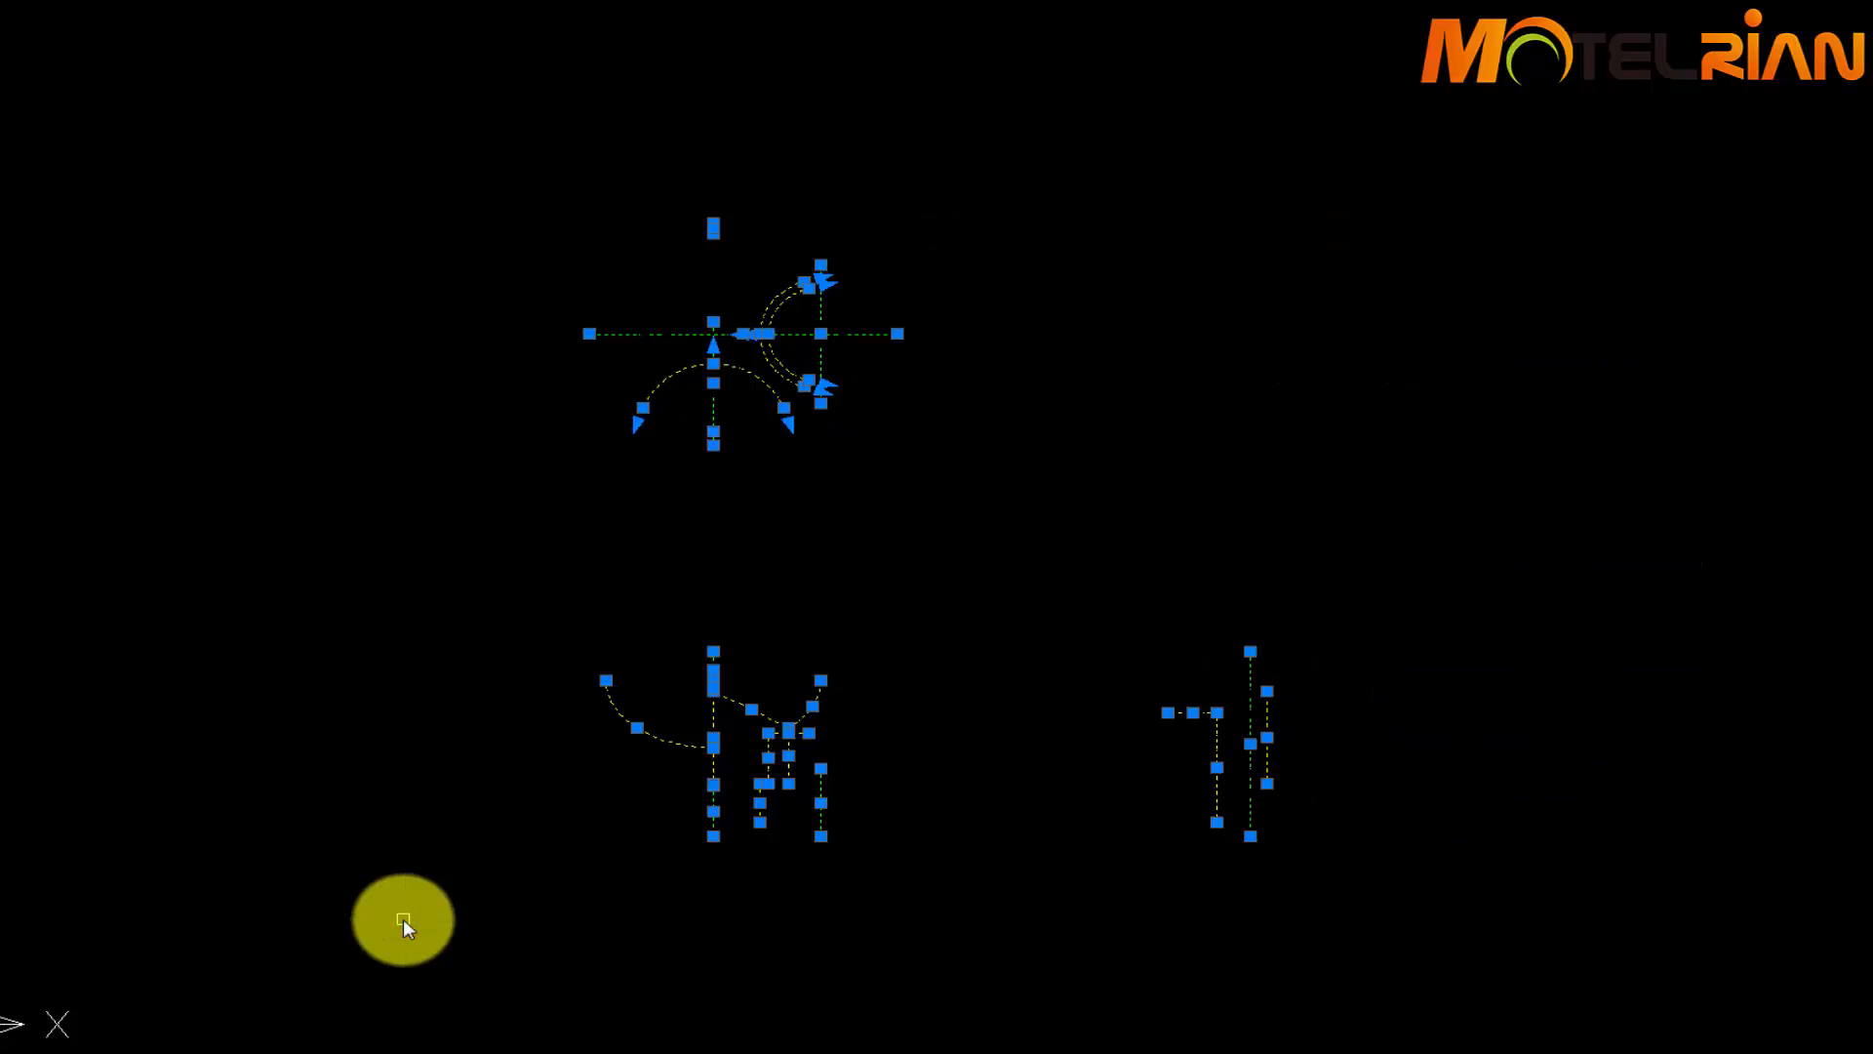
key(ctrl+1)
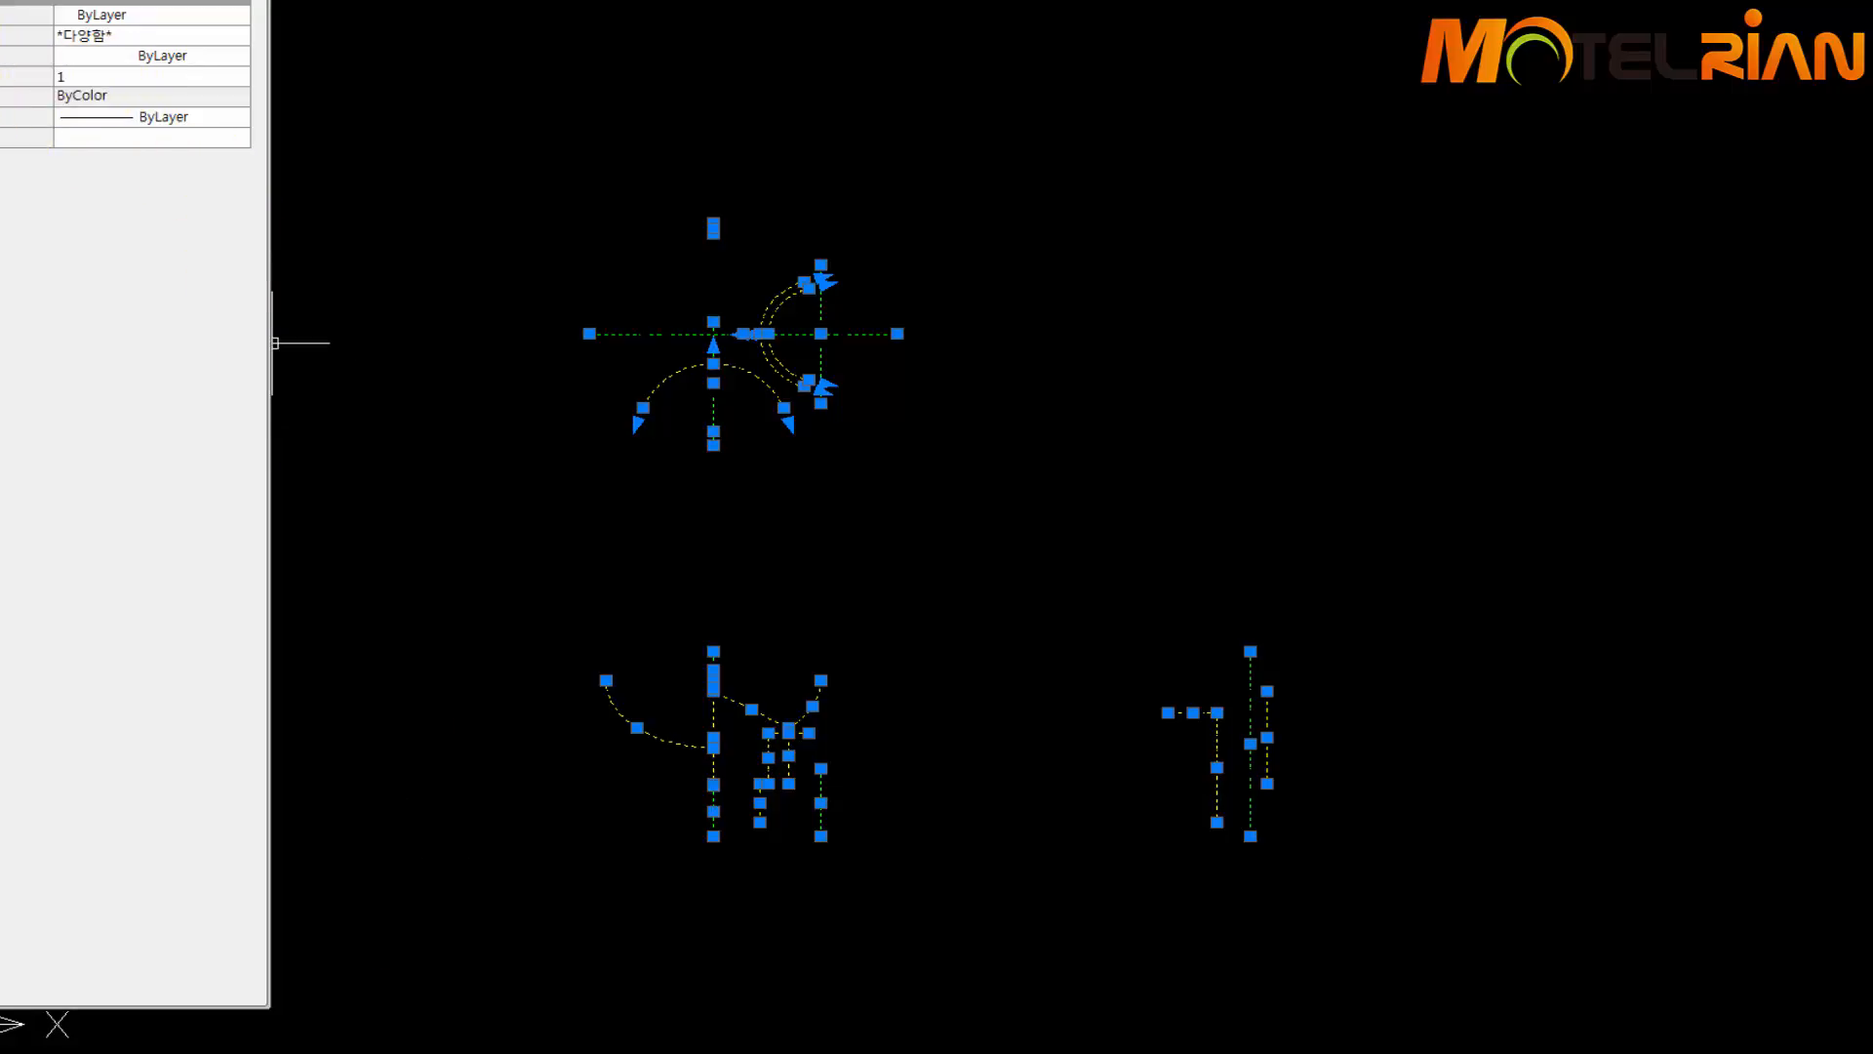
click(101, 78)
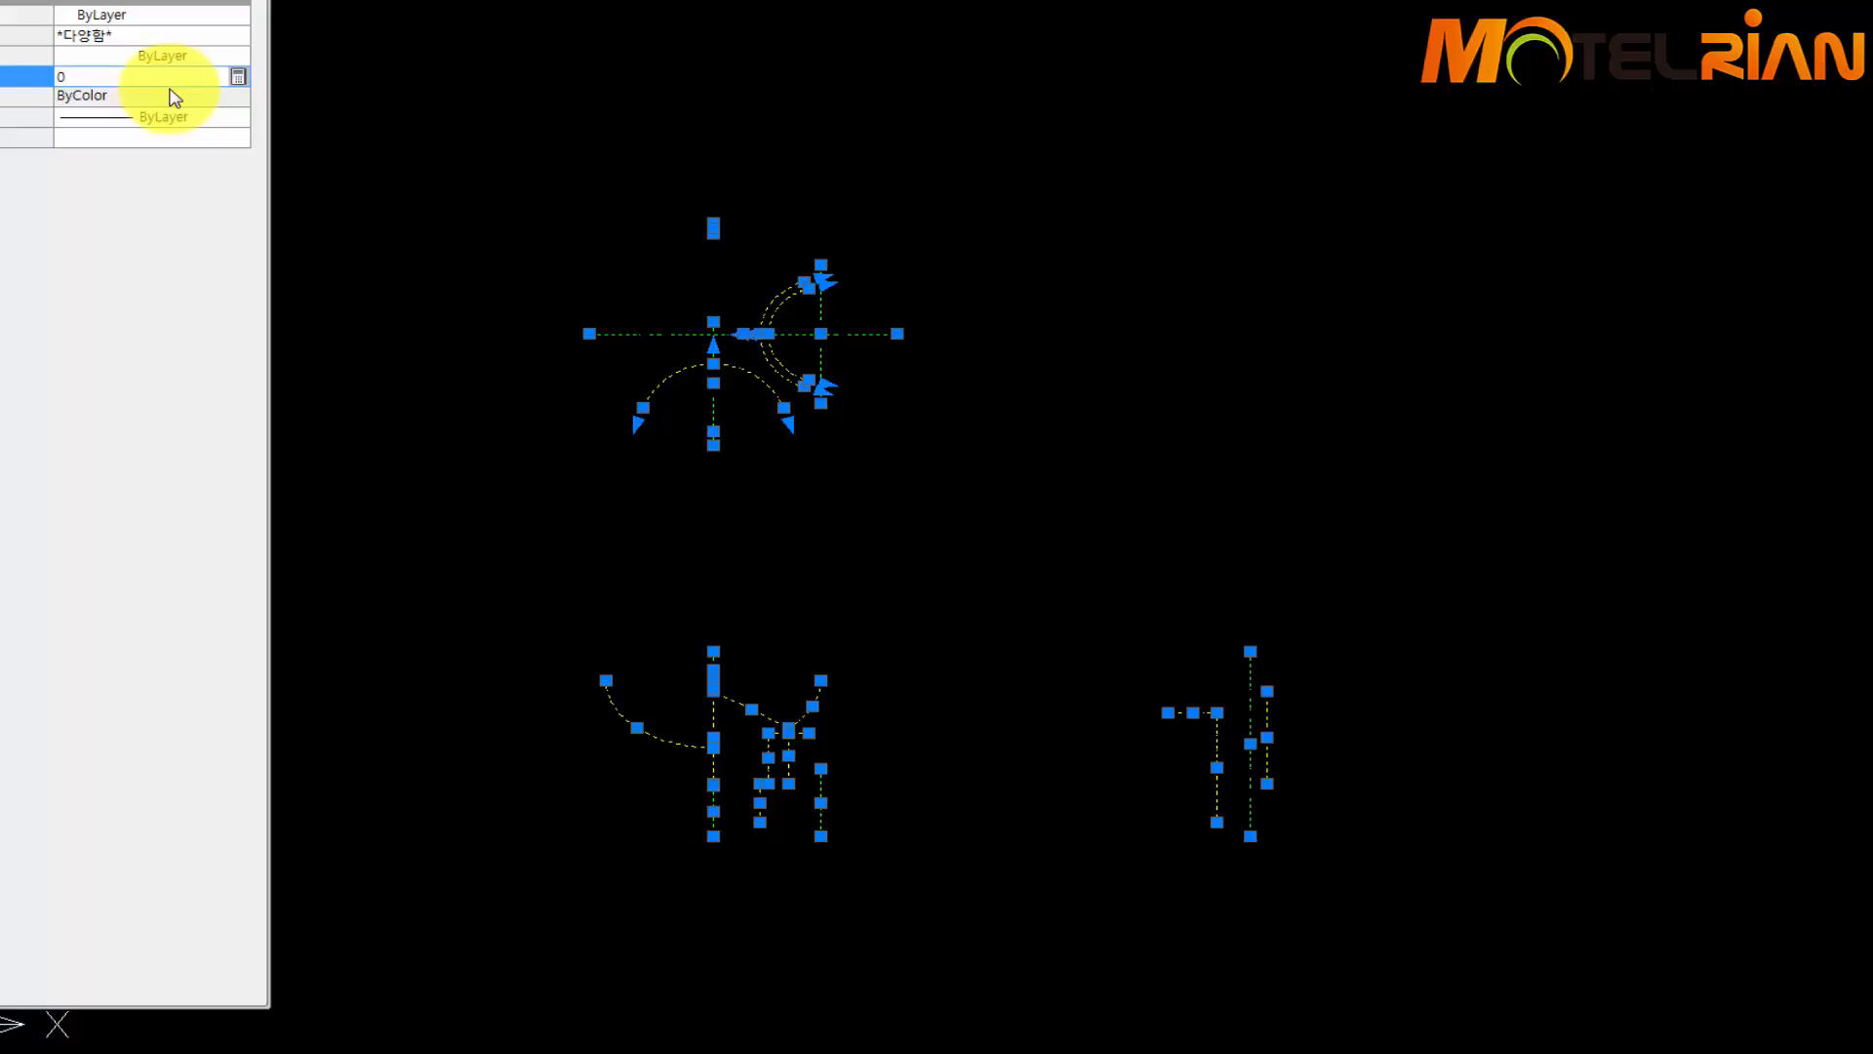
text(0.5)
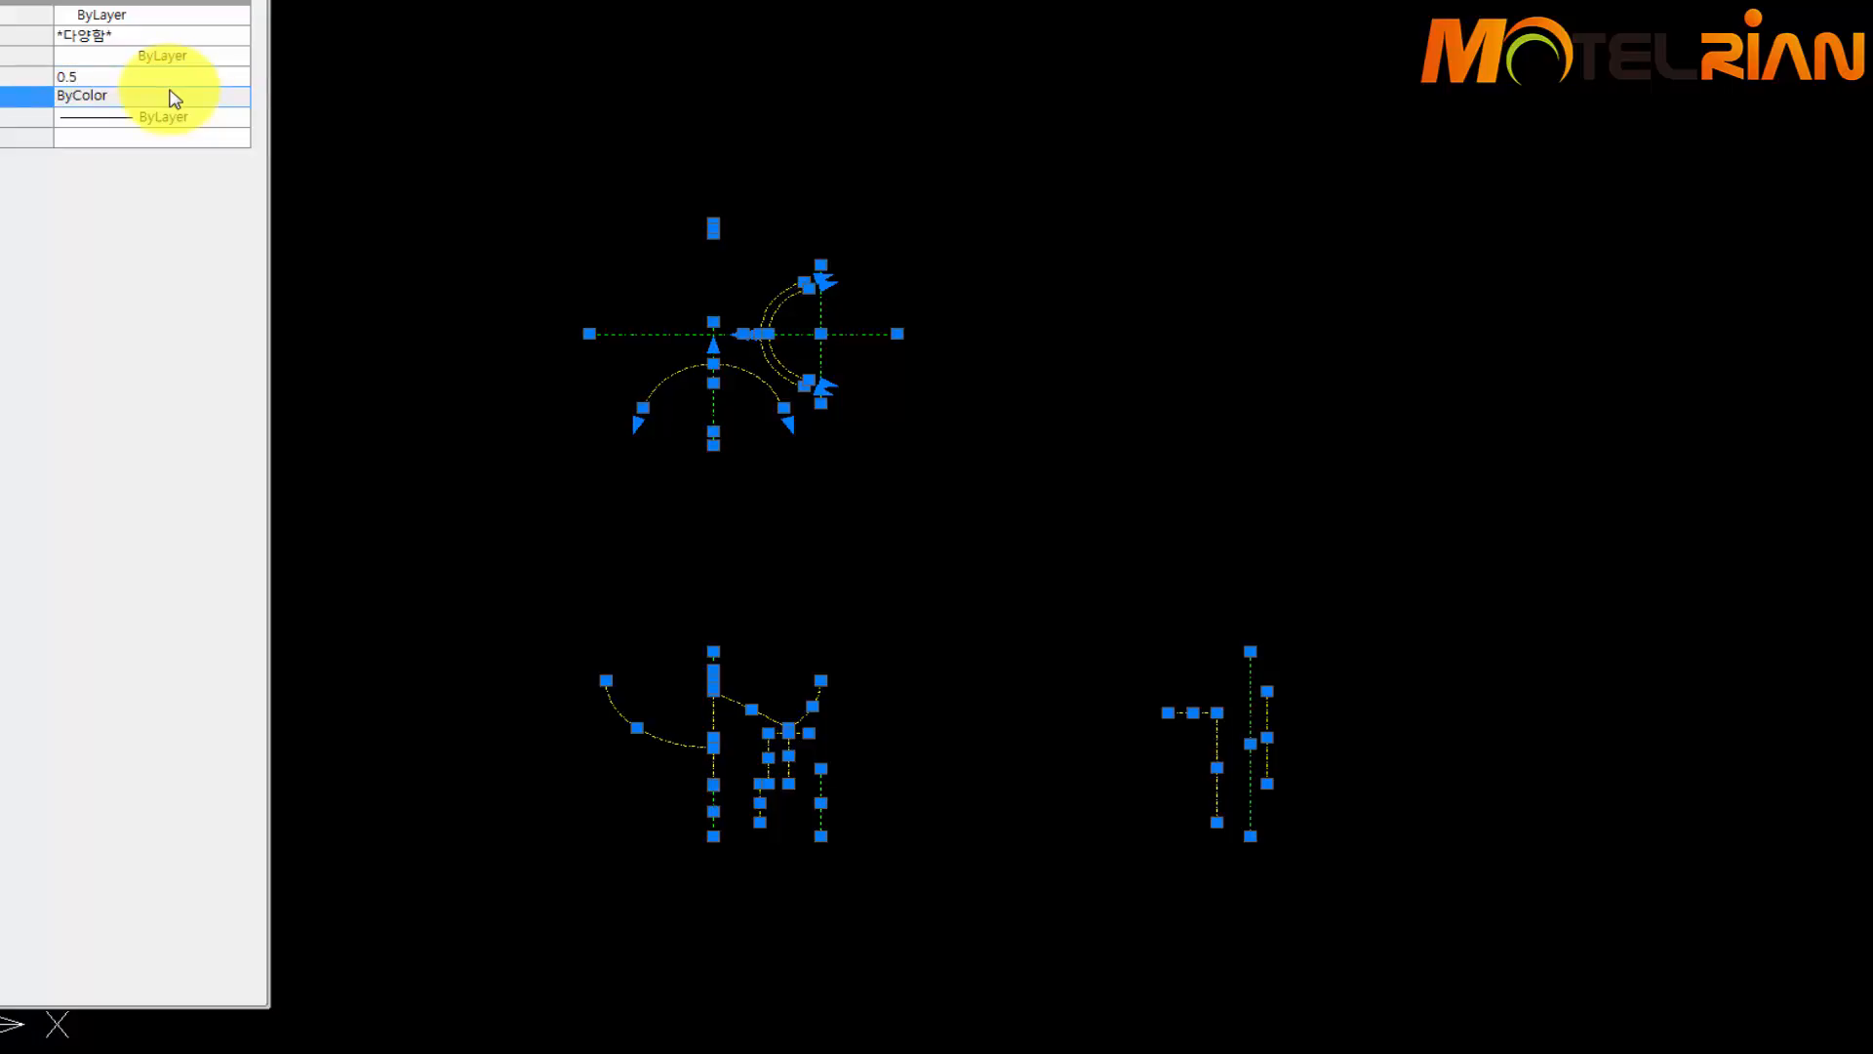
click(174, 96)
key(ctrl+1)
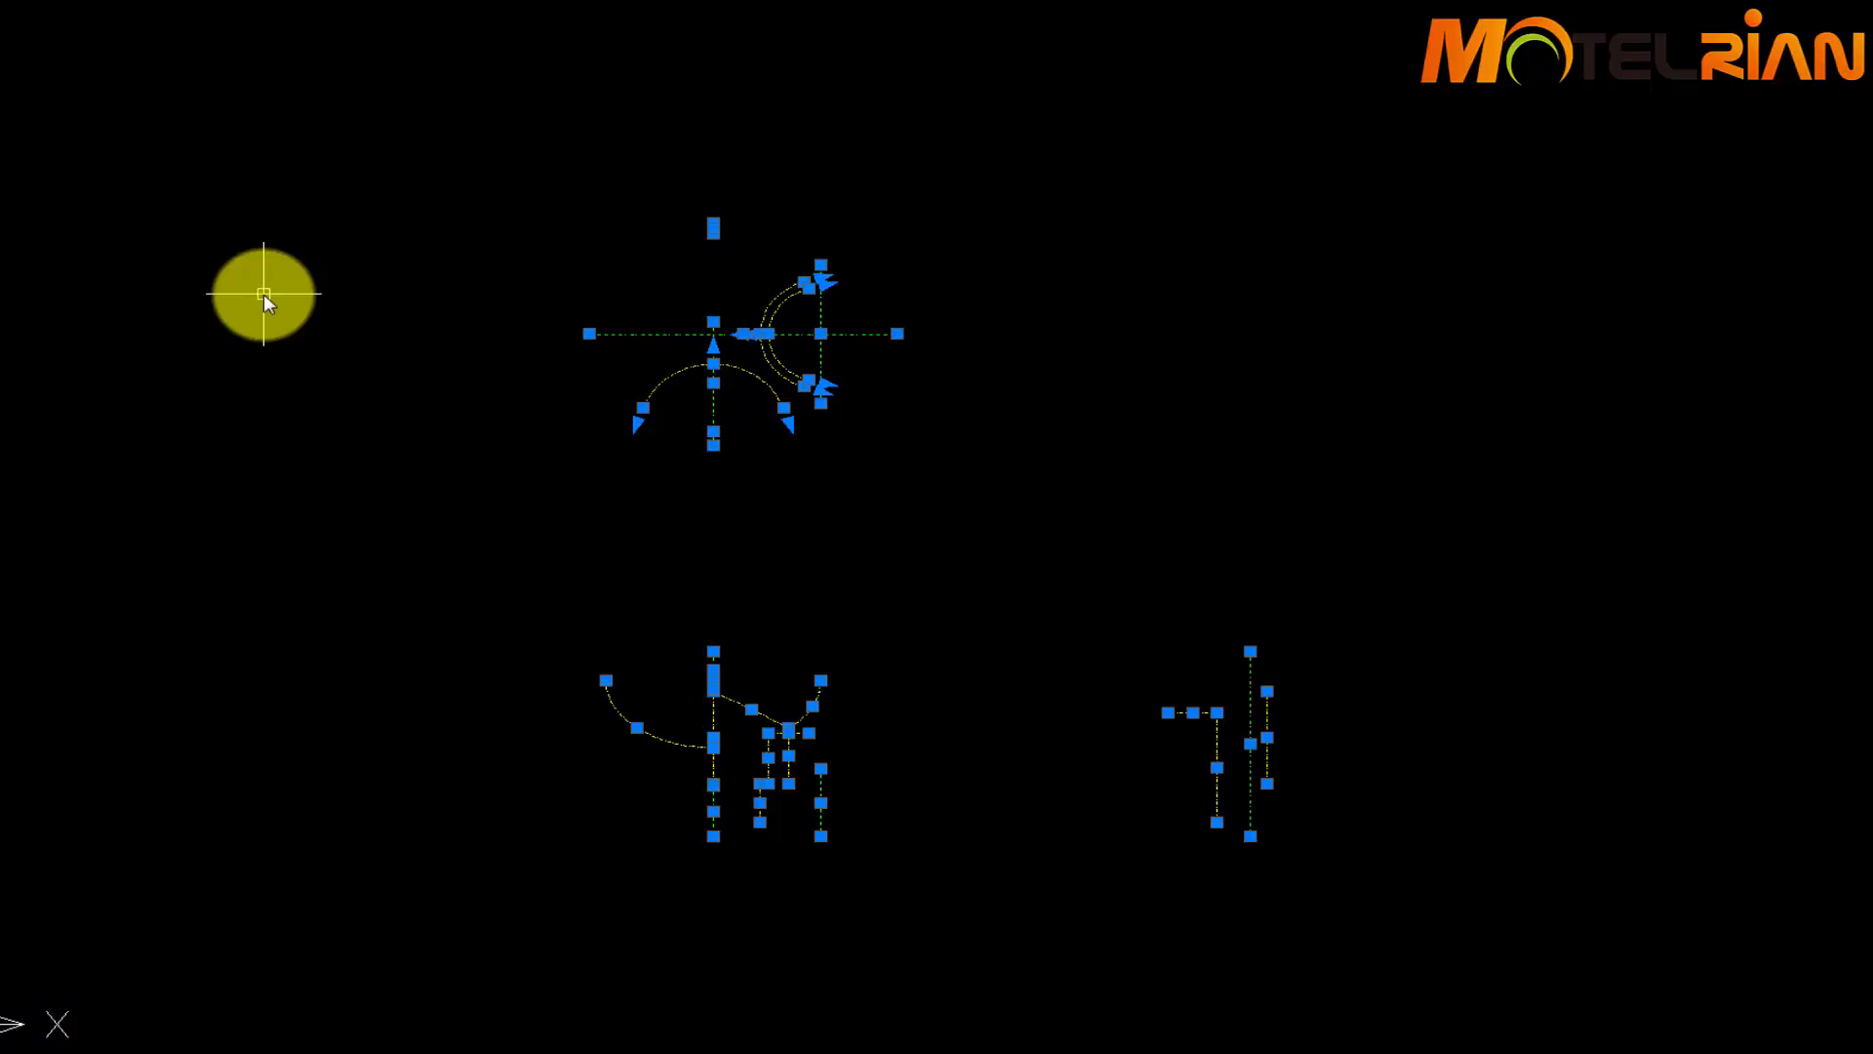
key(Escape)
Turn the model layer back on and erase the diagonal projection line between the top and side views
click(404, 1)
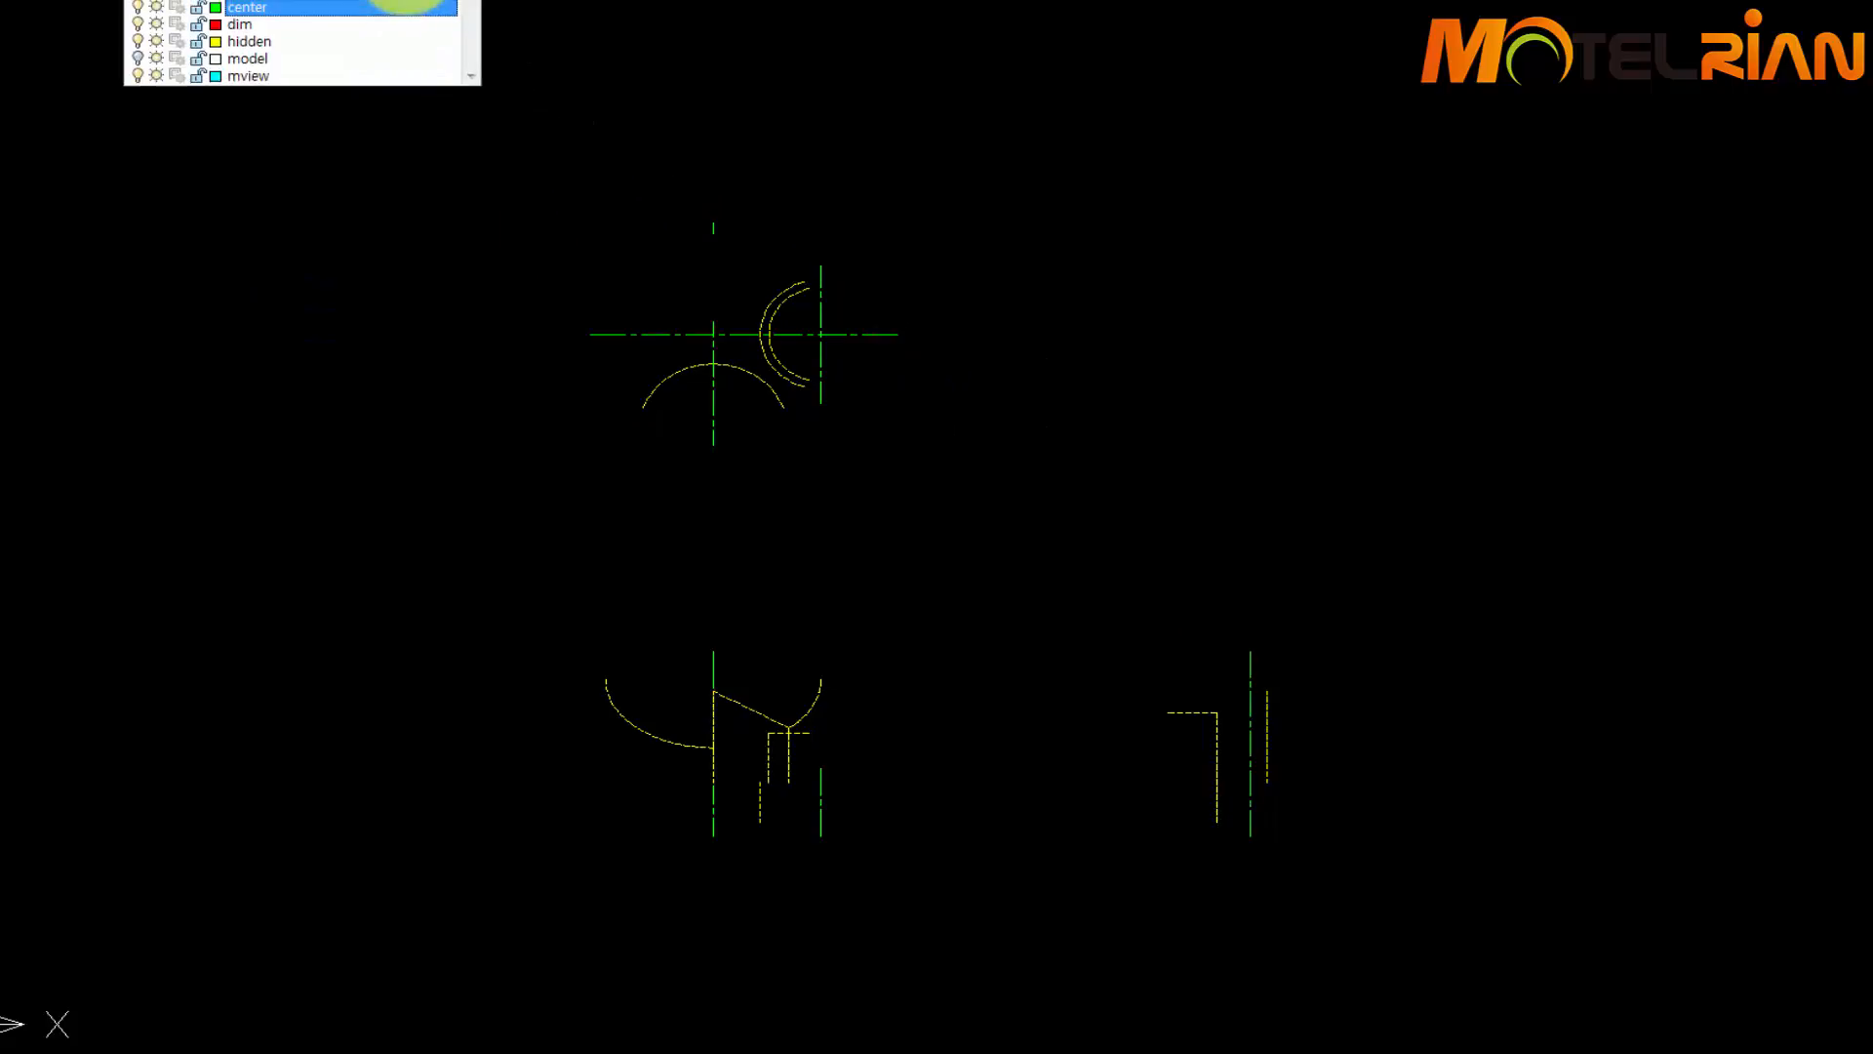
click(137, 59)
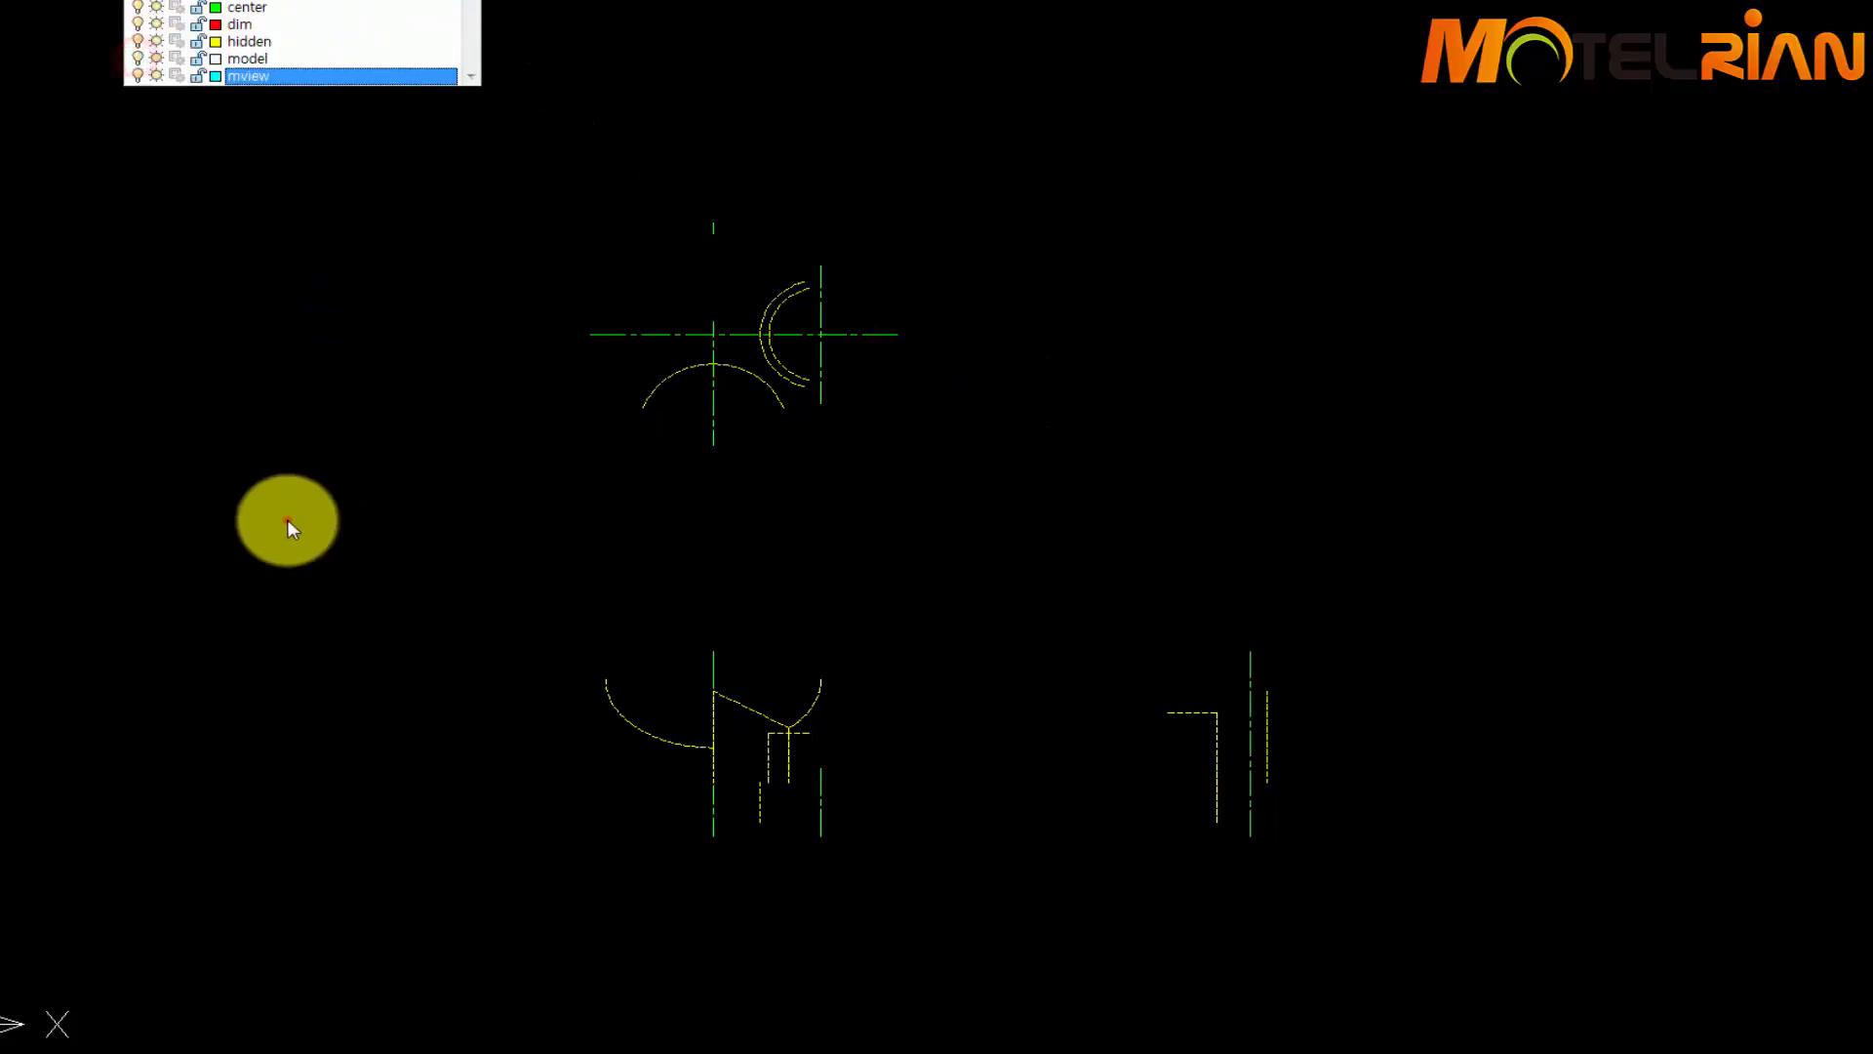
click(284, 518)
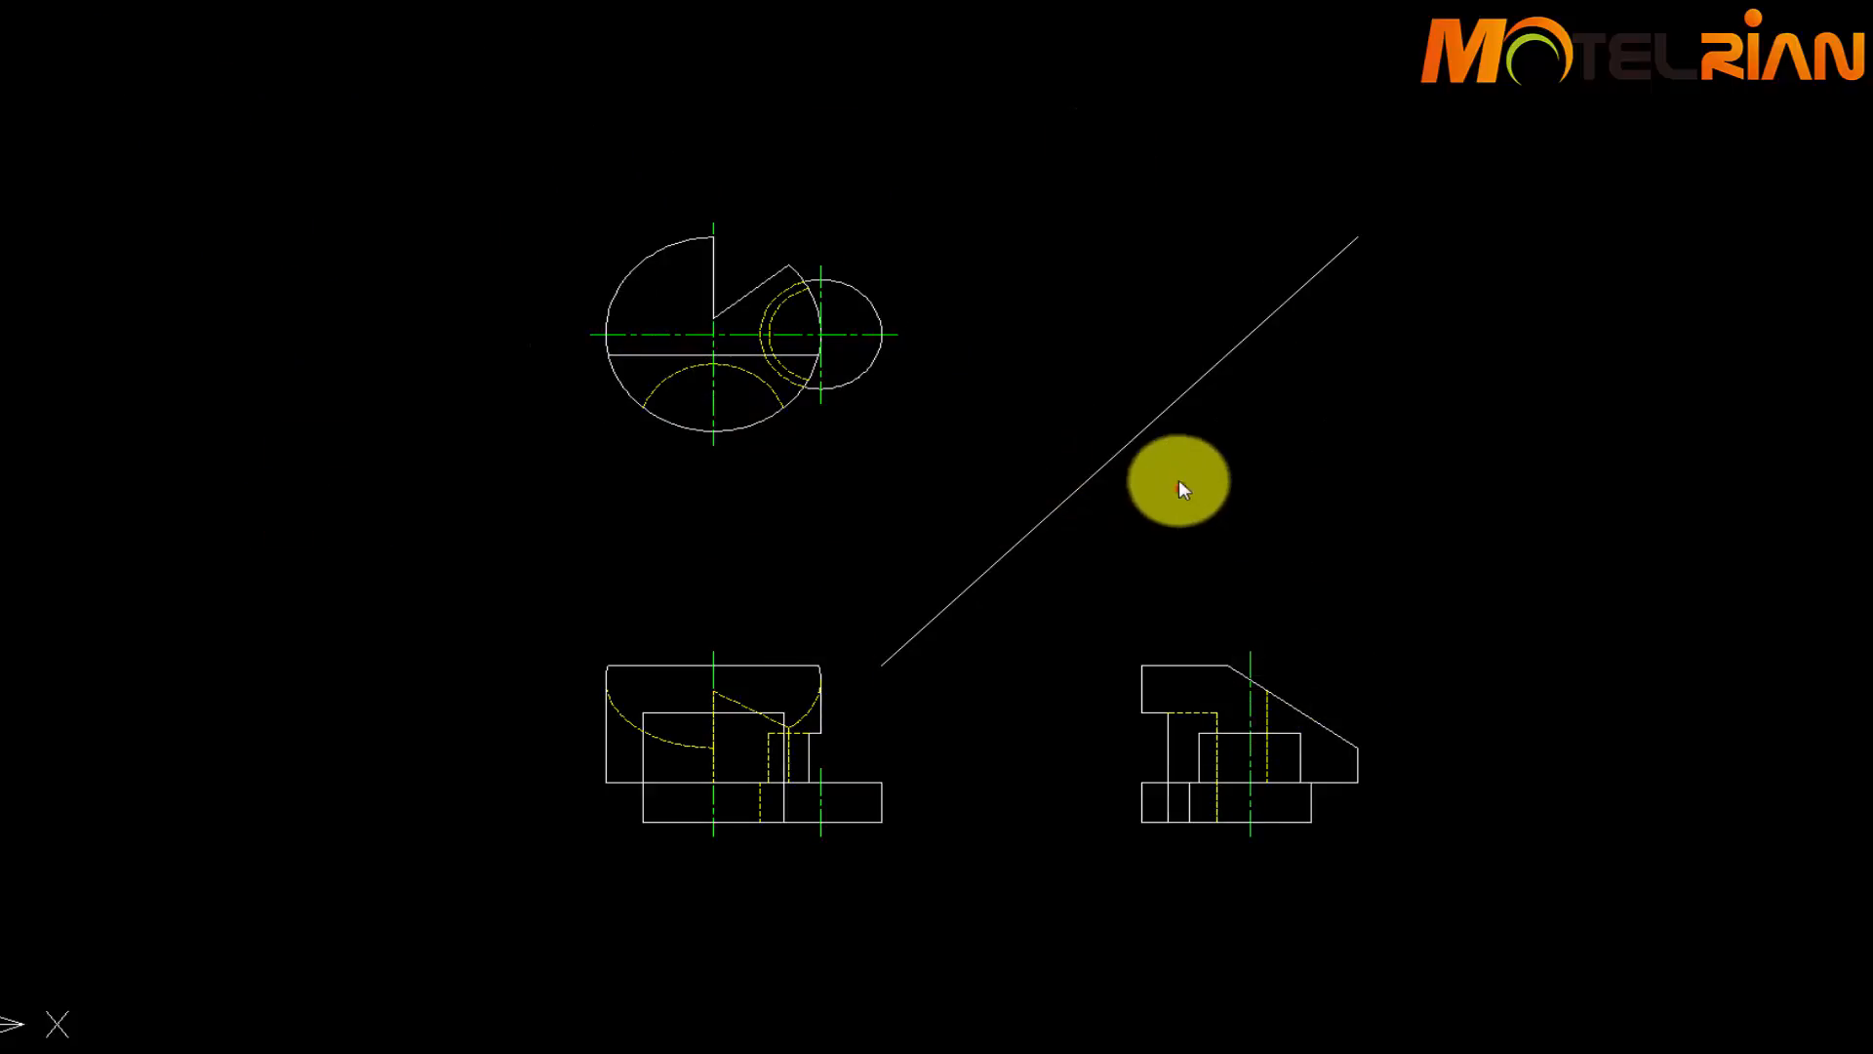
drag(1178, 483, 1087, 353)
key(Delete)
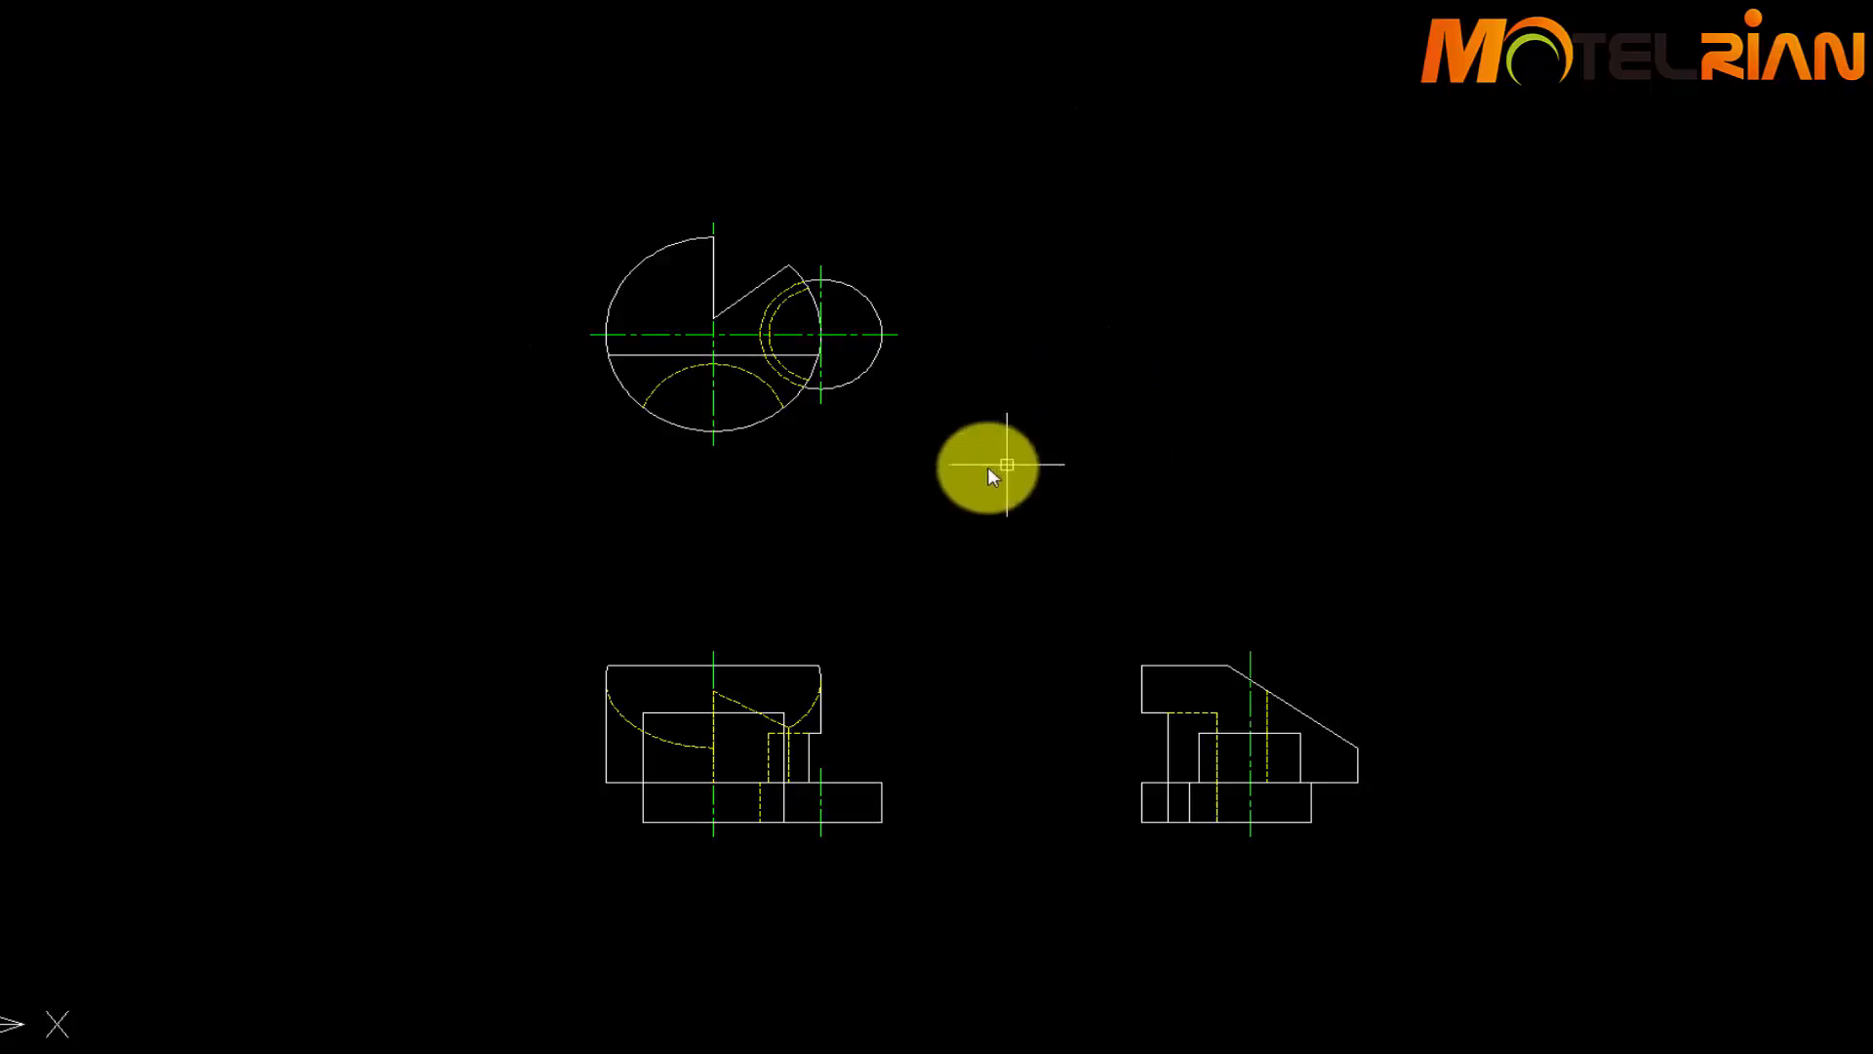
Display the Dimension toolbar above the drawing, clear of the layer controls, and make the dim layer current
scroll(1024, 599, up, 2)
mouse_move(1026, 599)
middle_down()
mouse_move(1040, 634)
mouse_move(1073, 592)
middle_up()
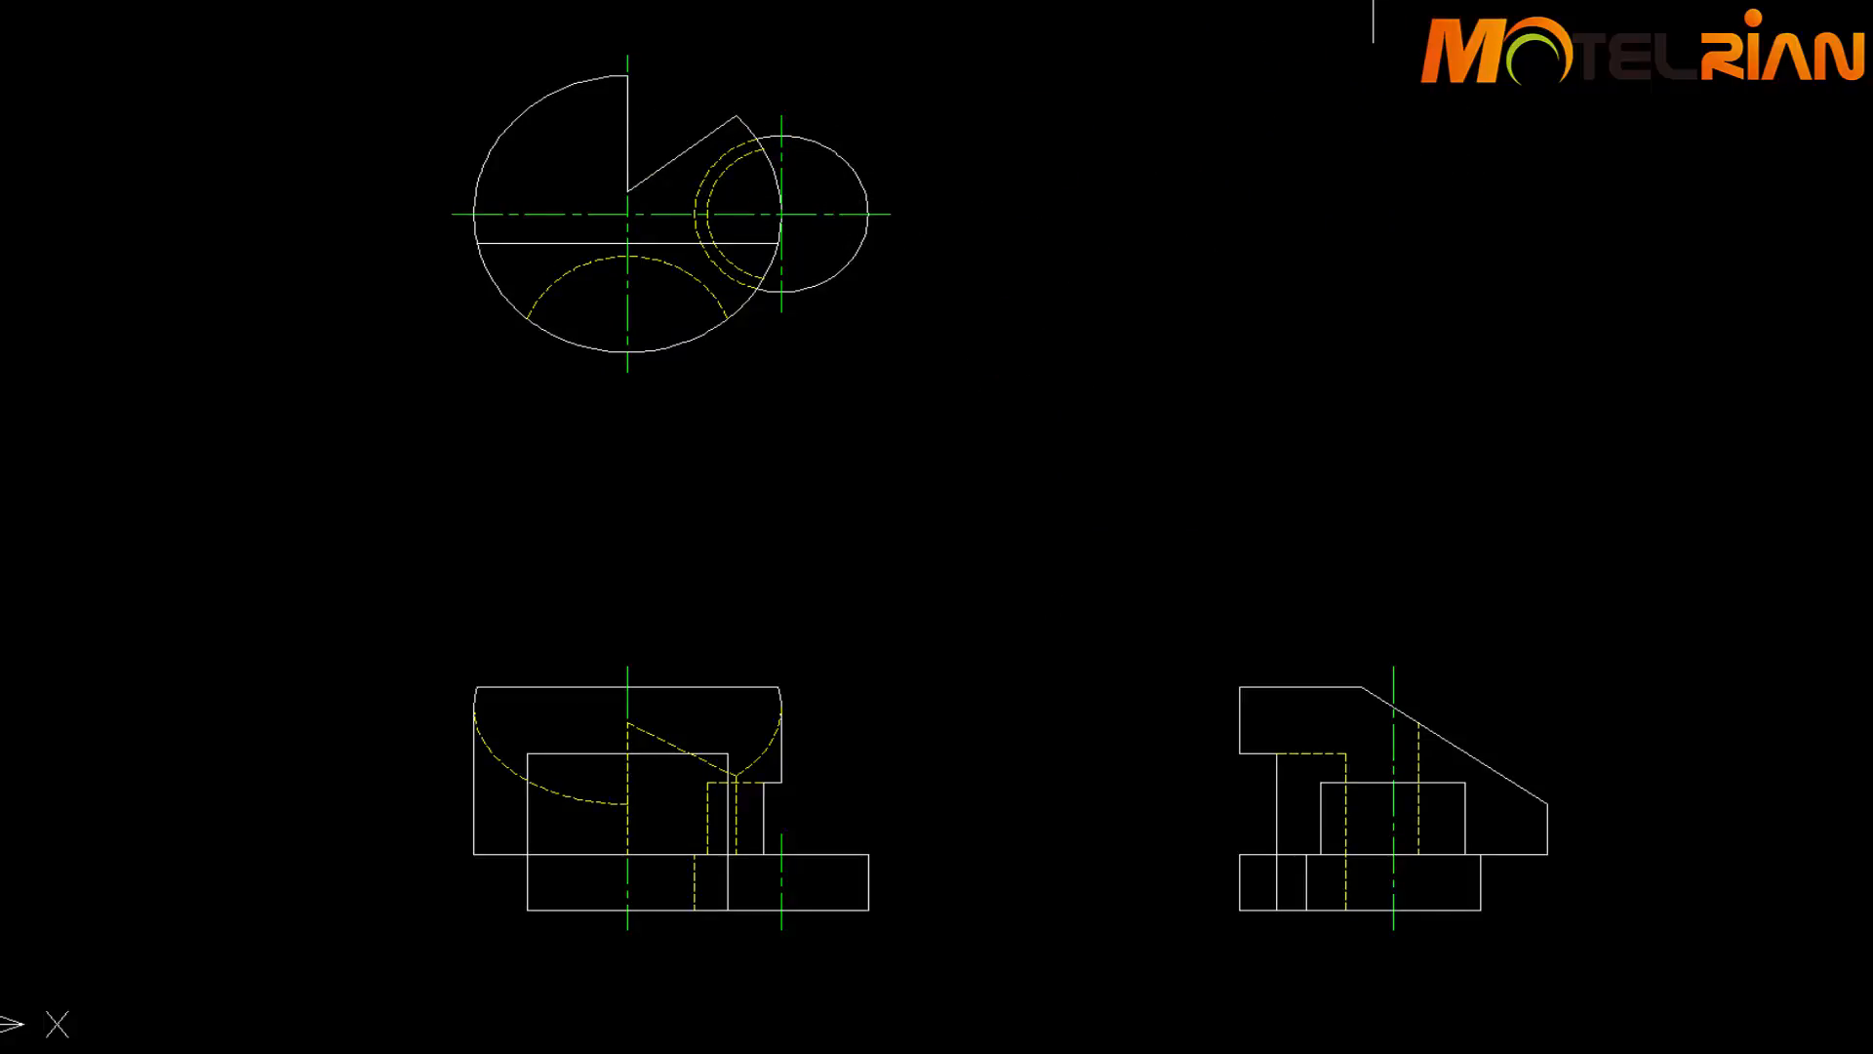
right_click(1466, 0)
mouse_move(1571, 5)
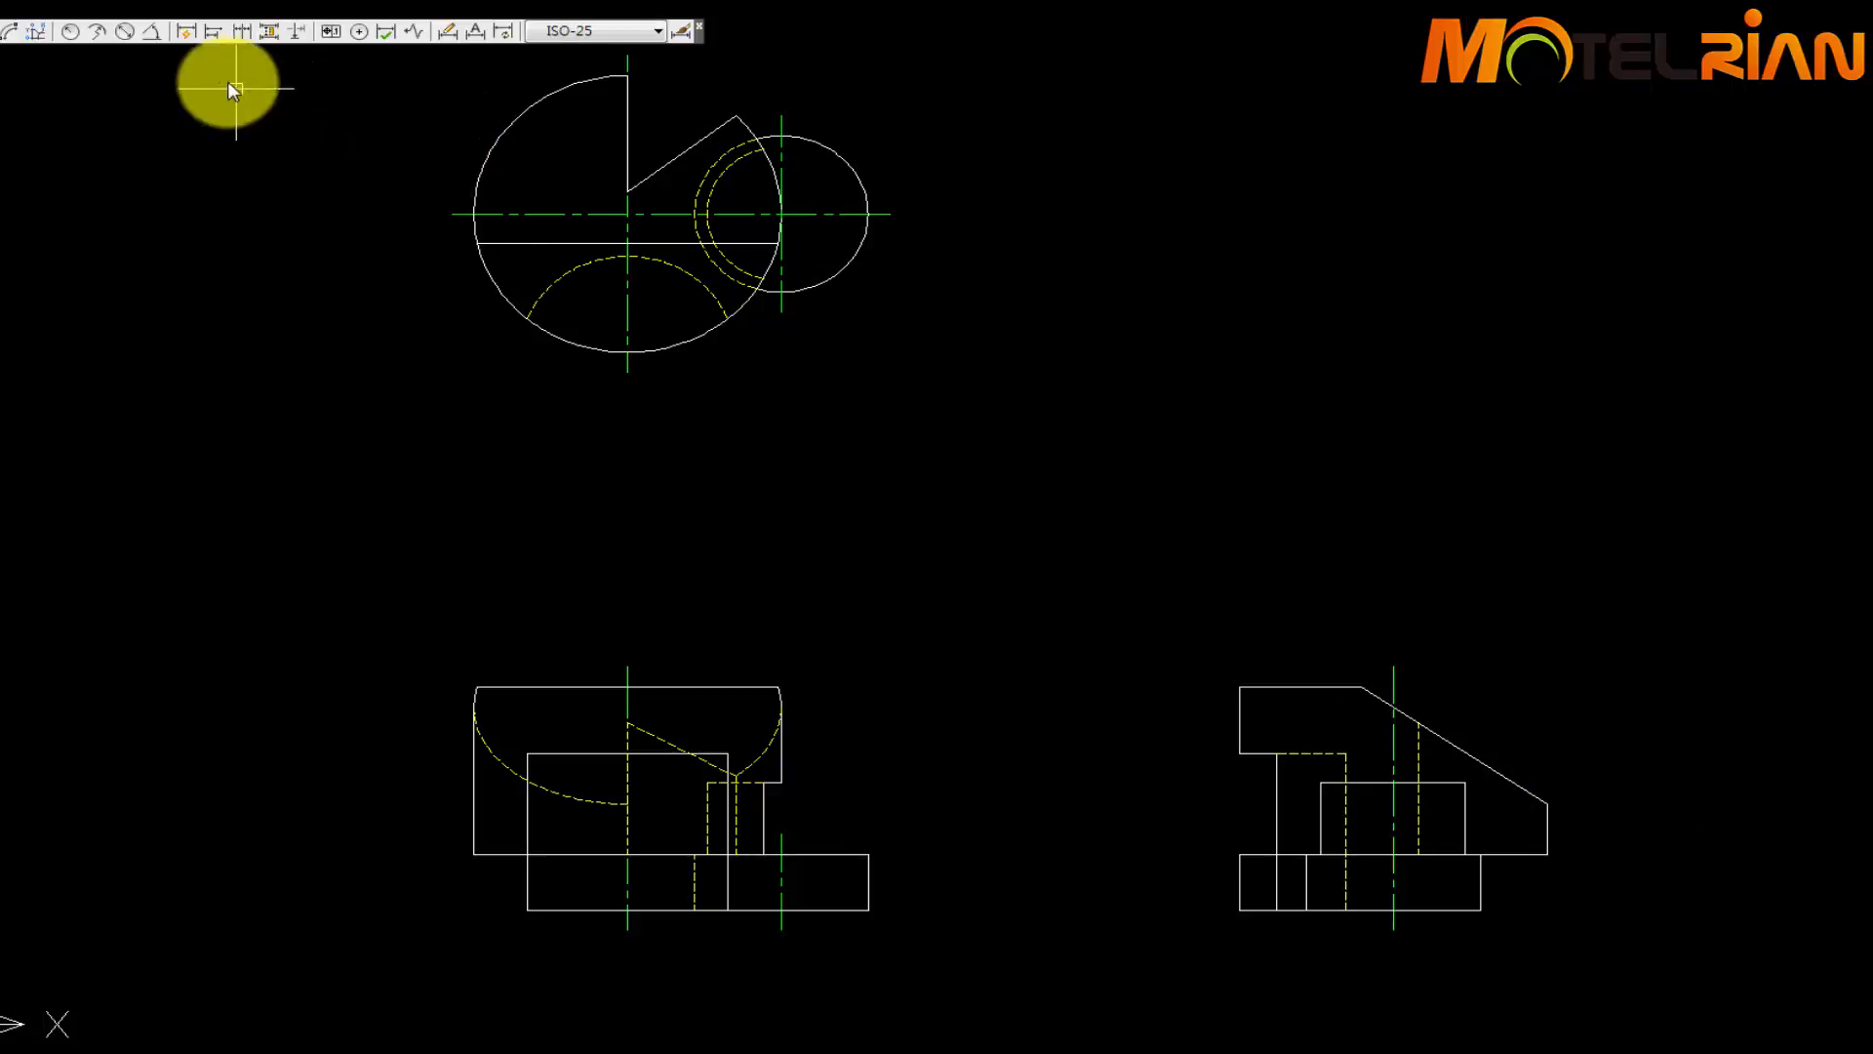
click(278, 1)
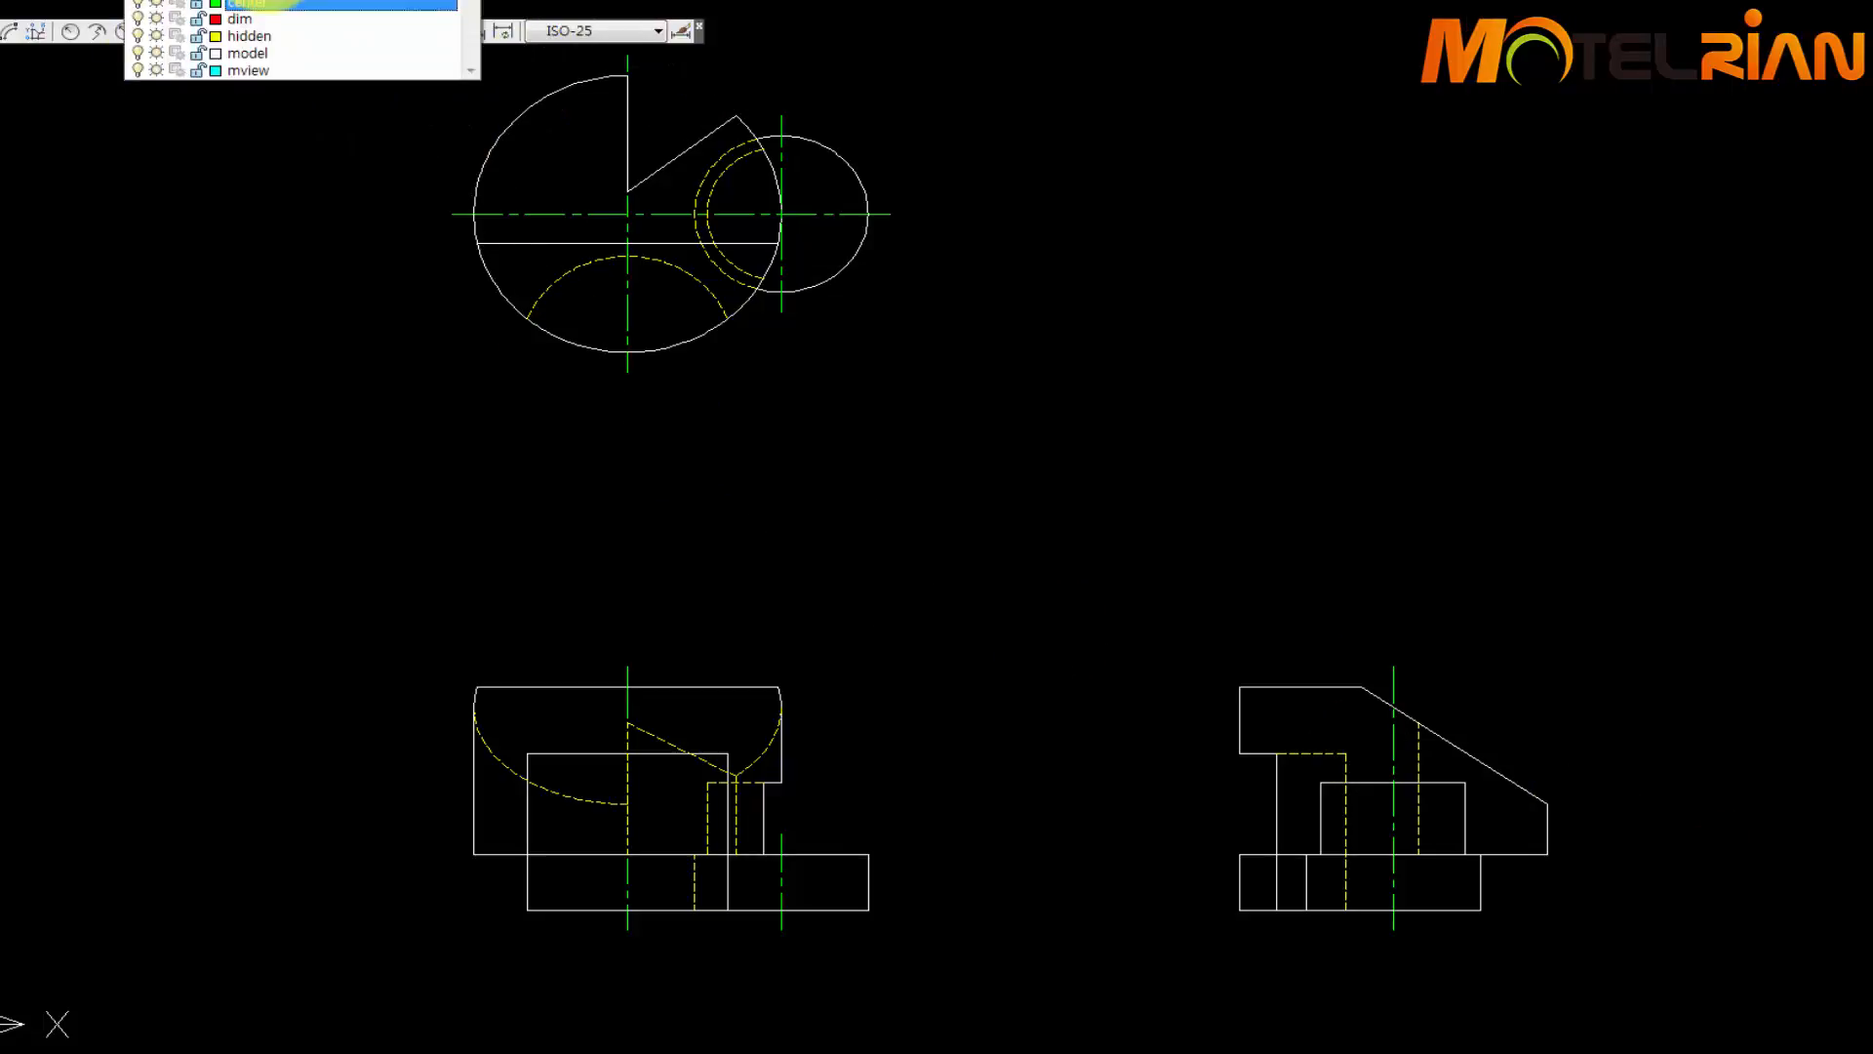
click(242, 21)
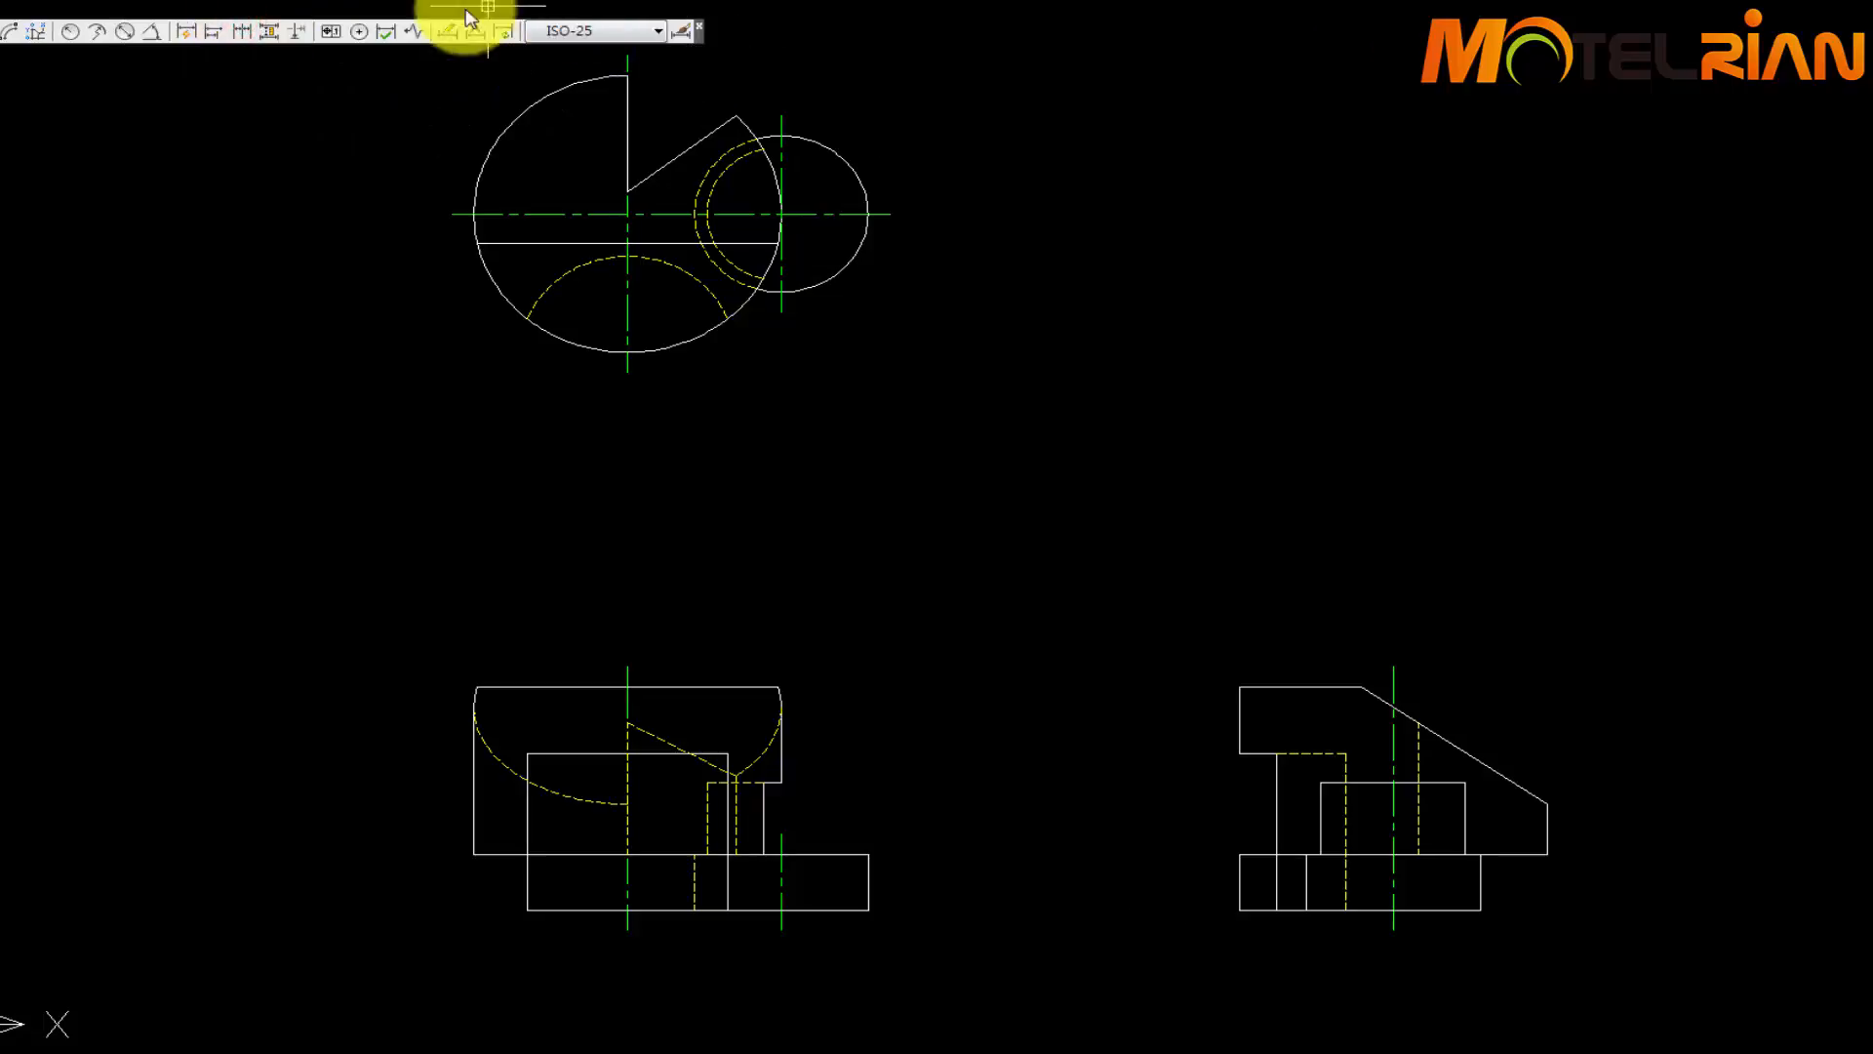
drag(0, 30, 741, 21)
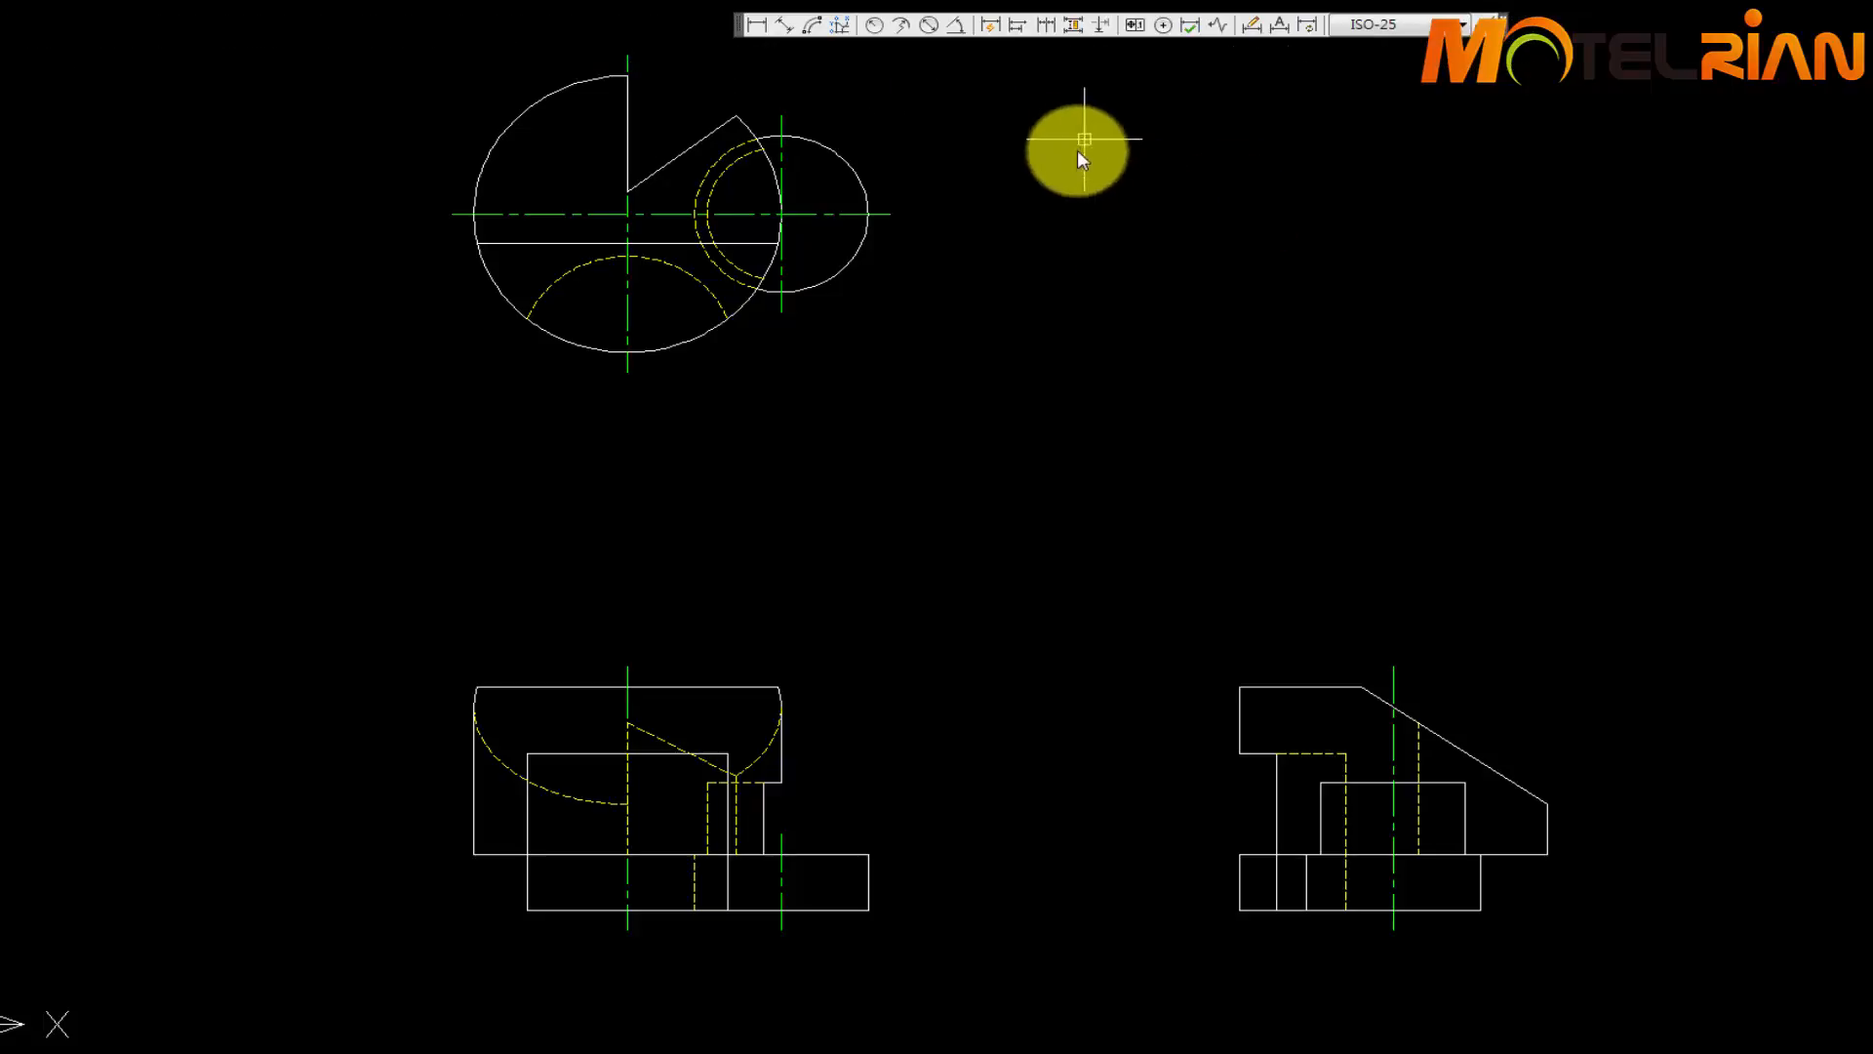
In the ISO-25 dimension style override, set text alignment to ISO standard and the overall scale to 2
mouse_move(1239, 341)
middle_down()
mouse_move(1251, 386)
mouse_move(1311, 385)
middle_up()
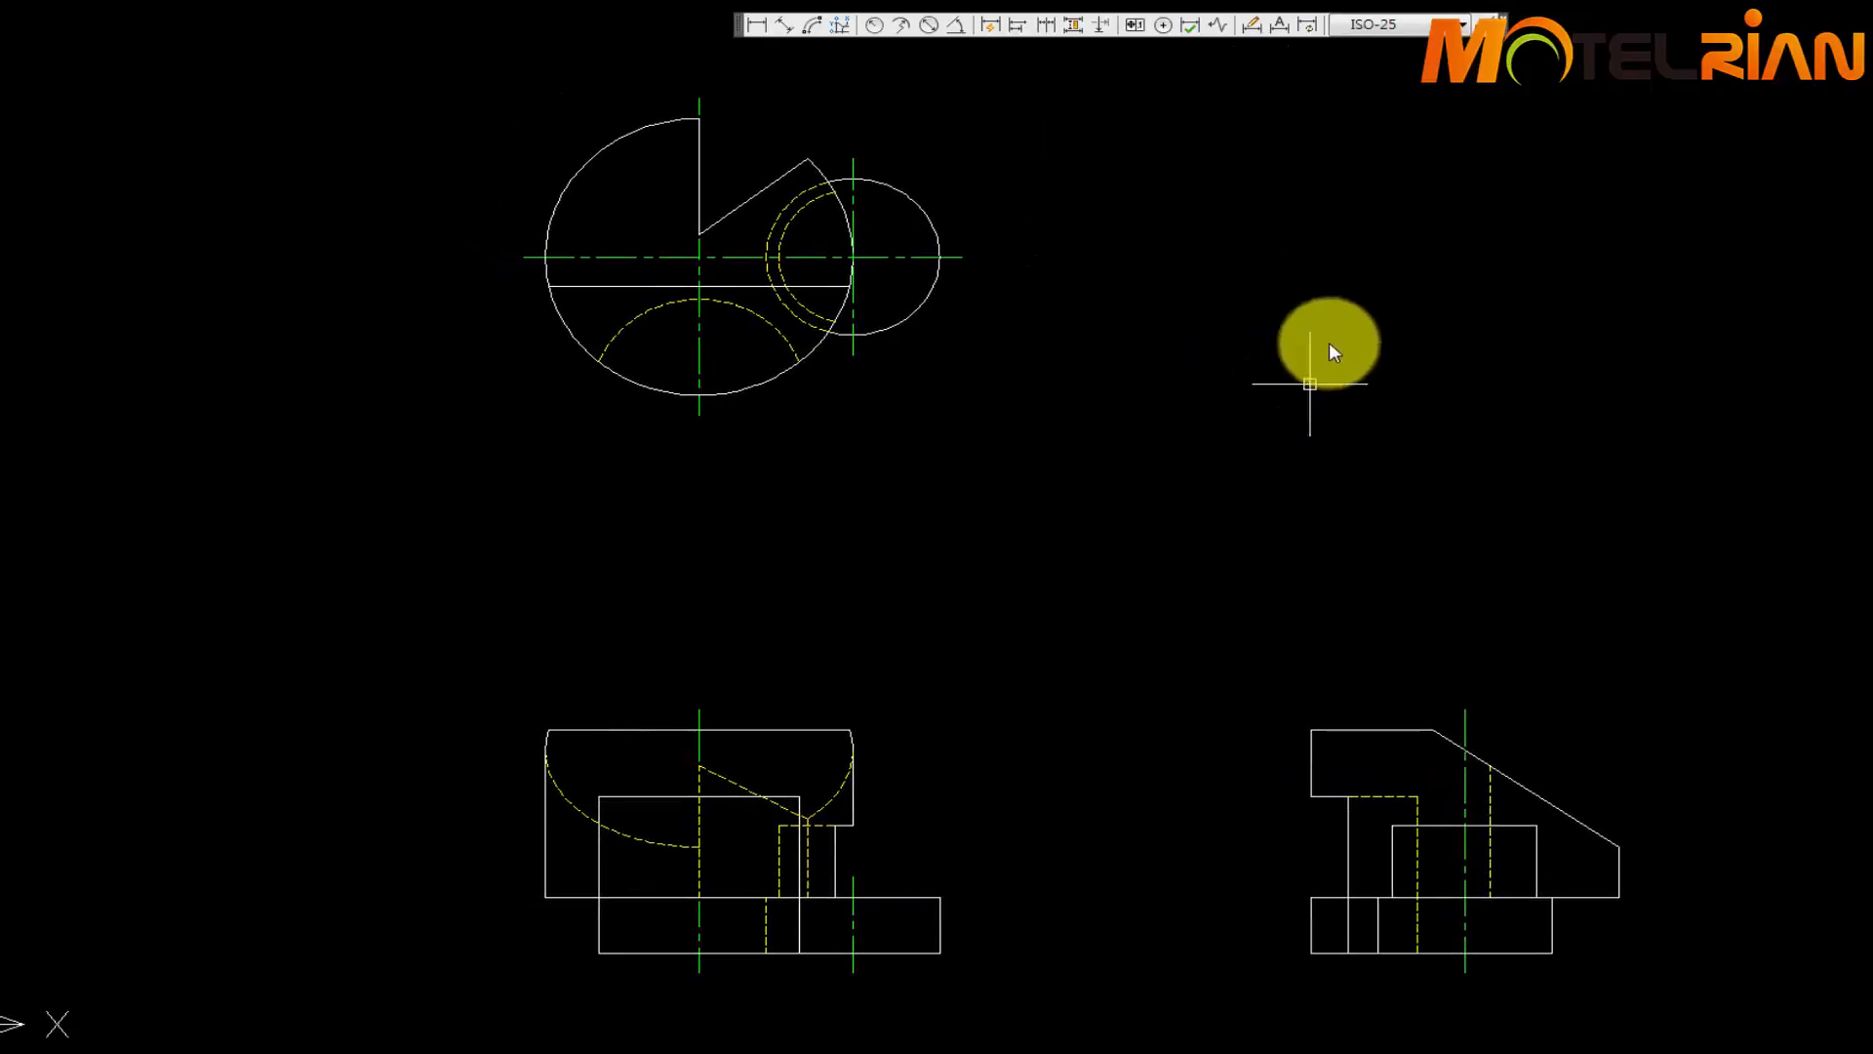
click(1499, 14)
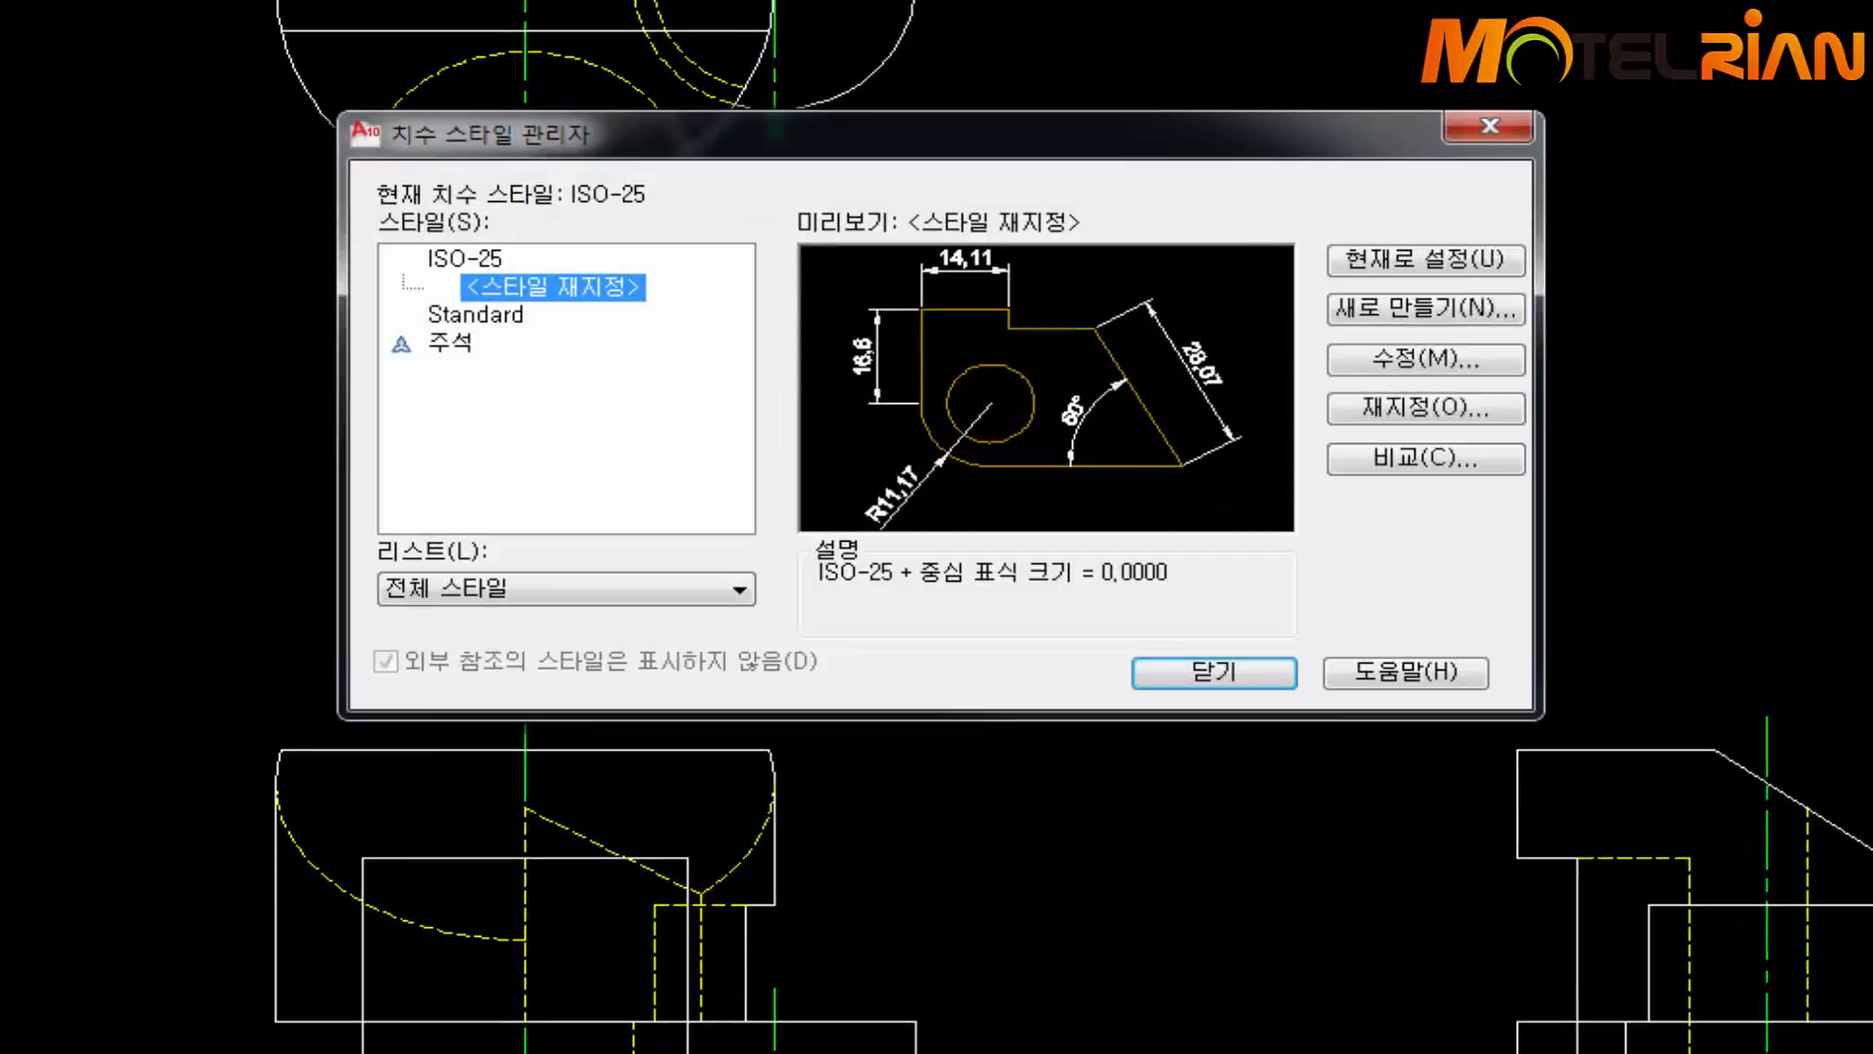
click(1401, 361)
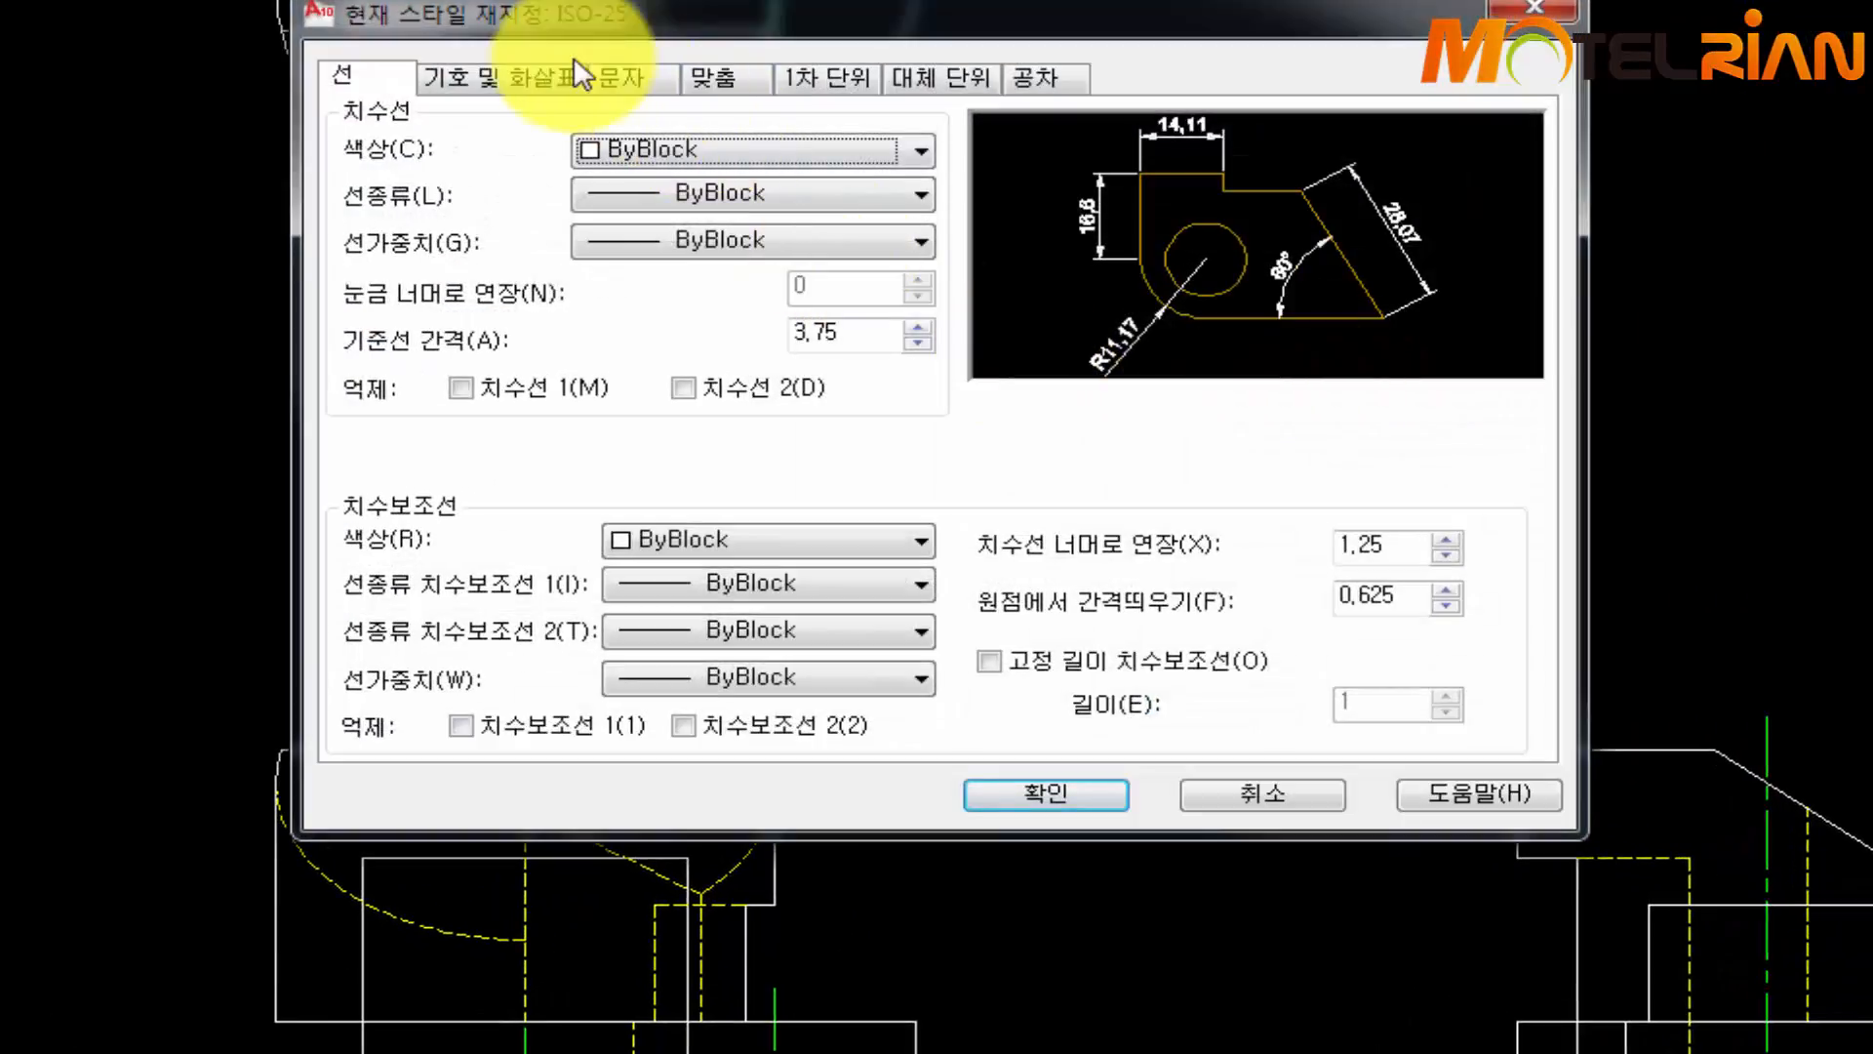
click(614, 74)
click(1071, 599)
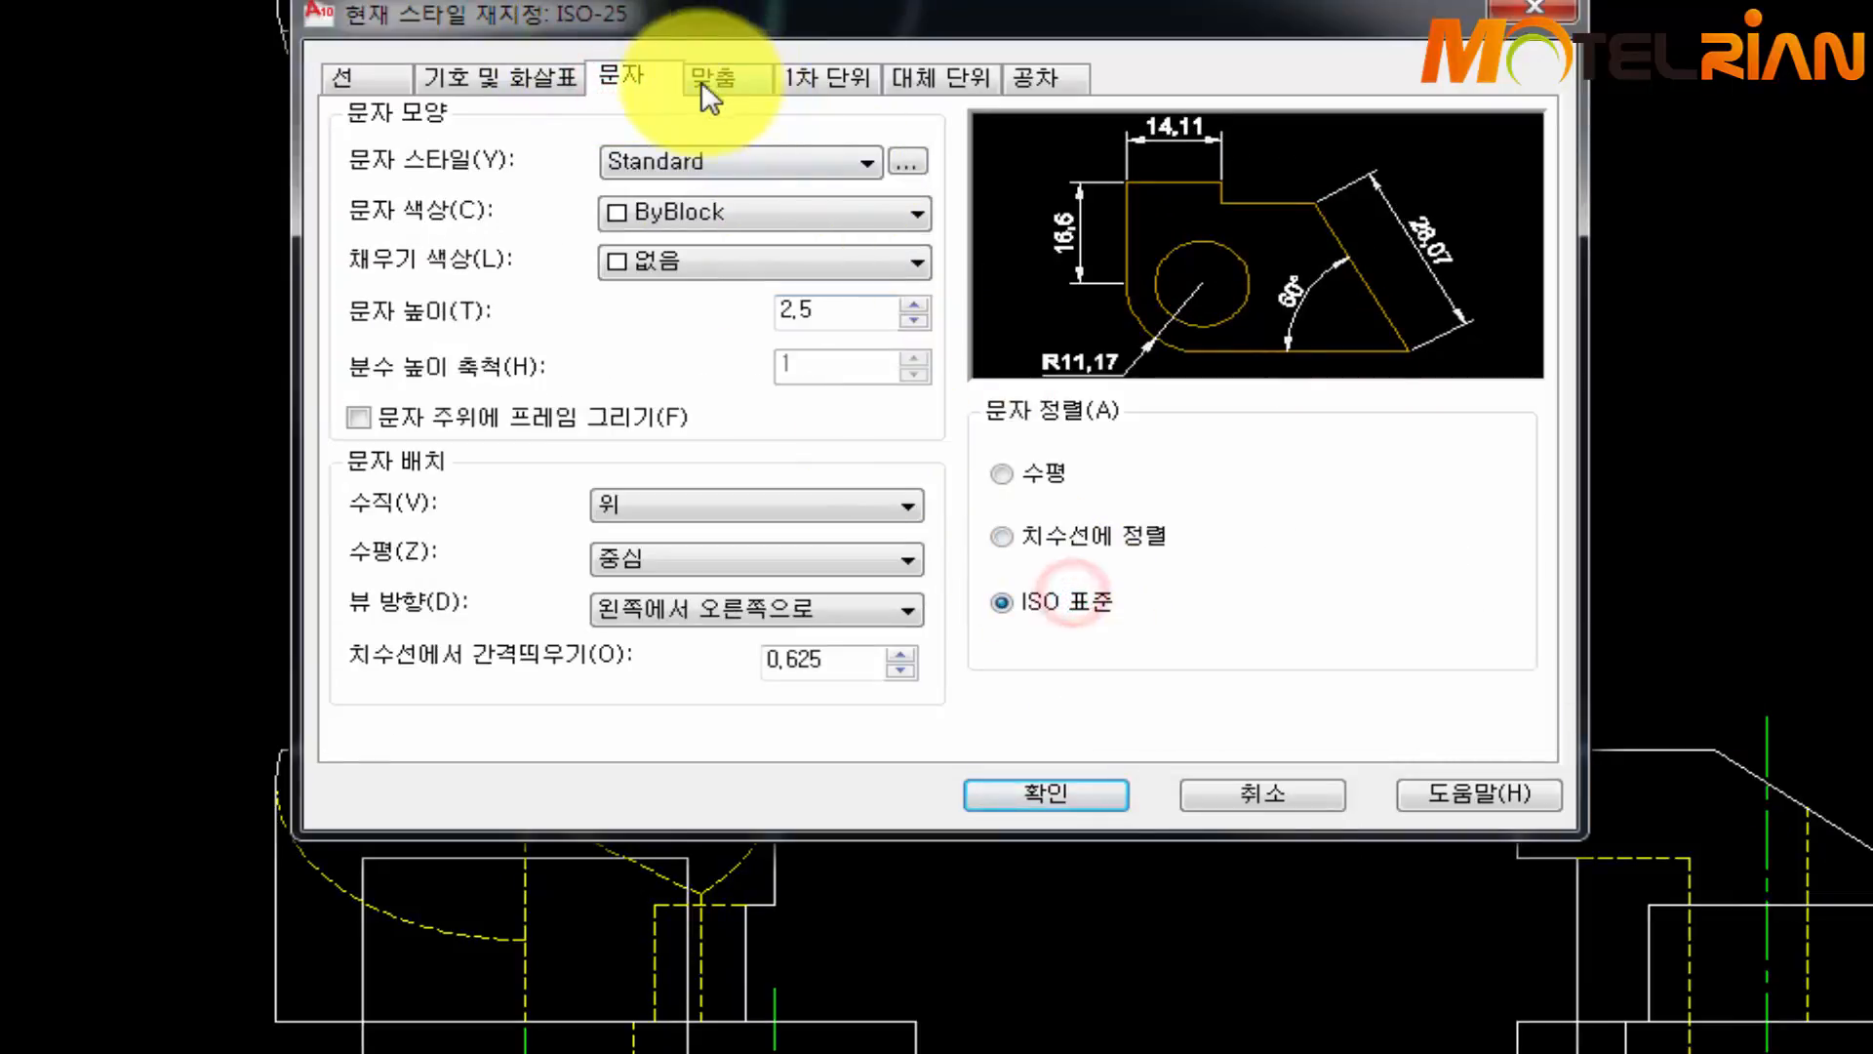
click(711, 78)
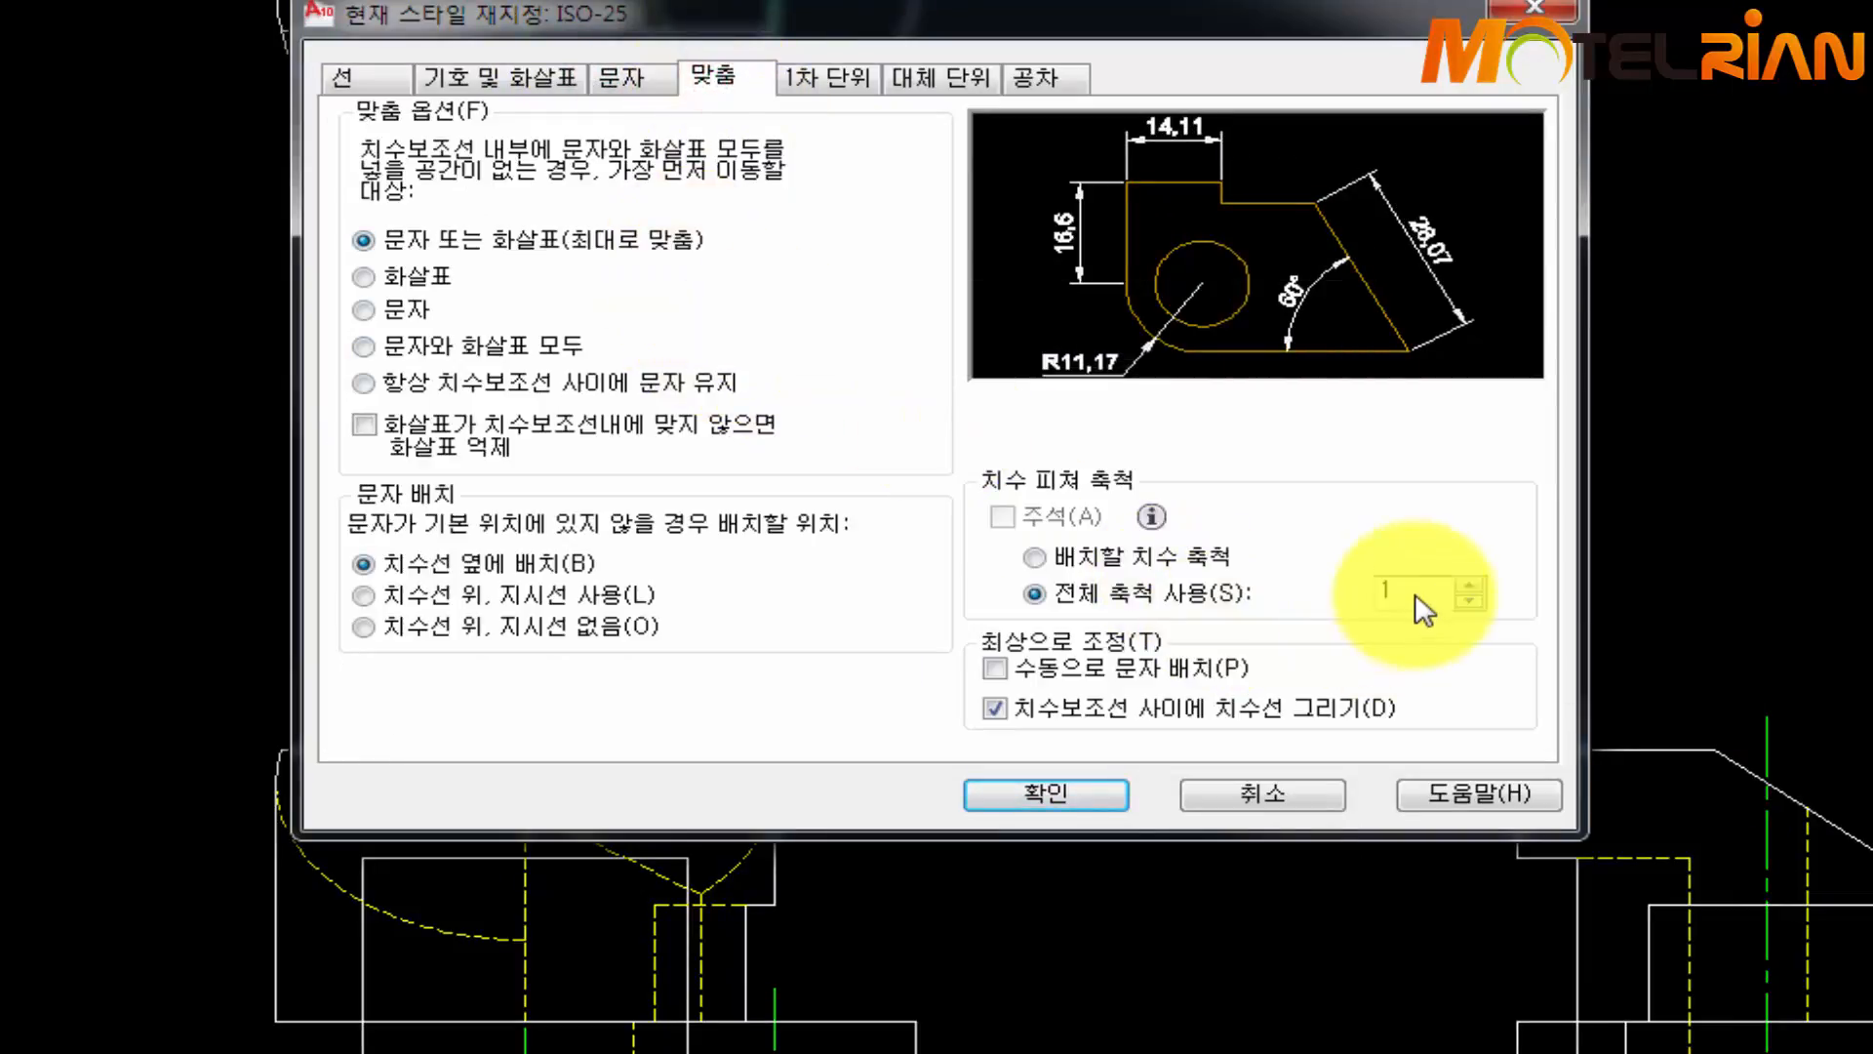
drag(1415, 594, 1322, 594)
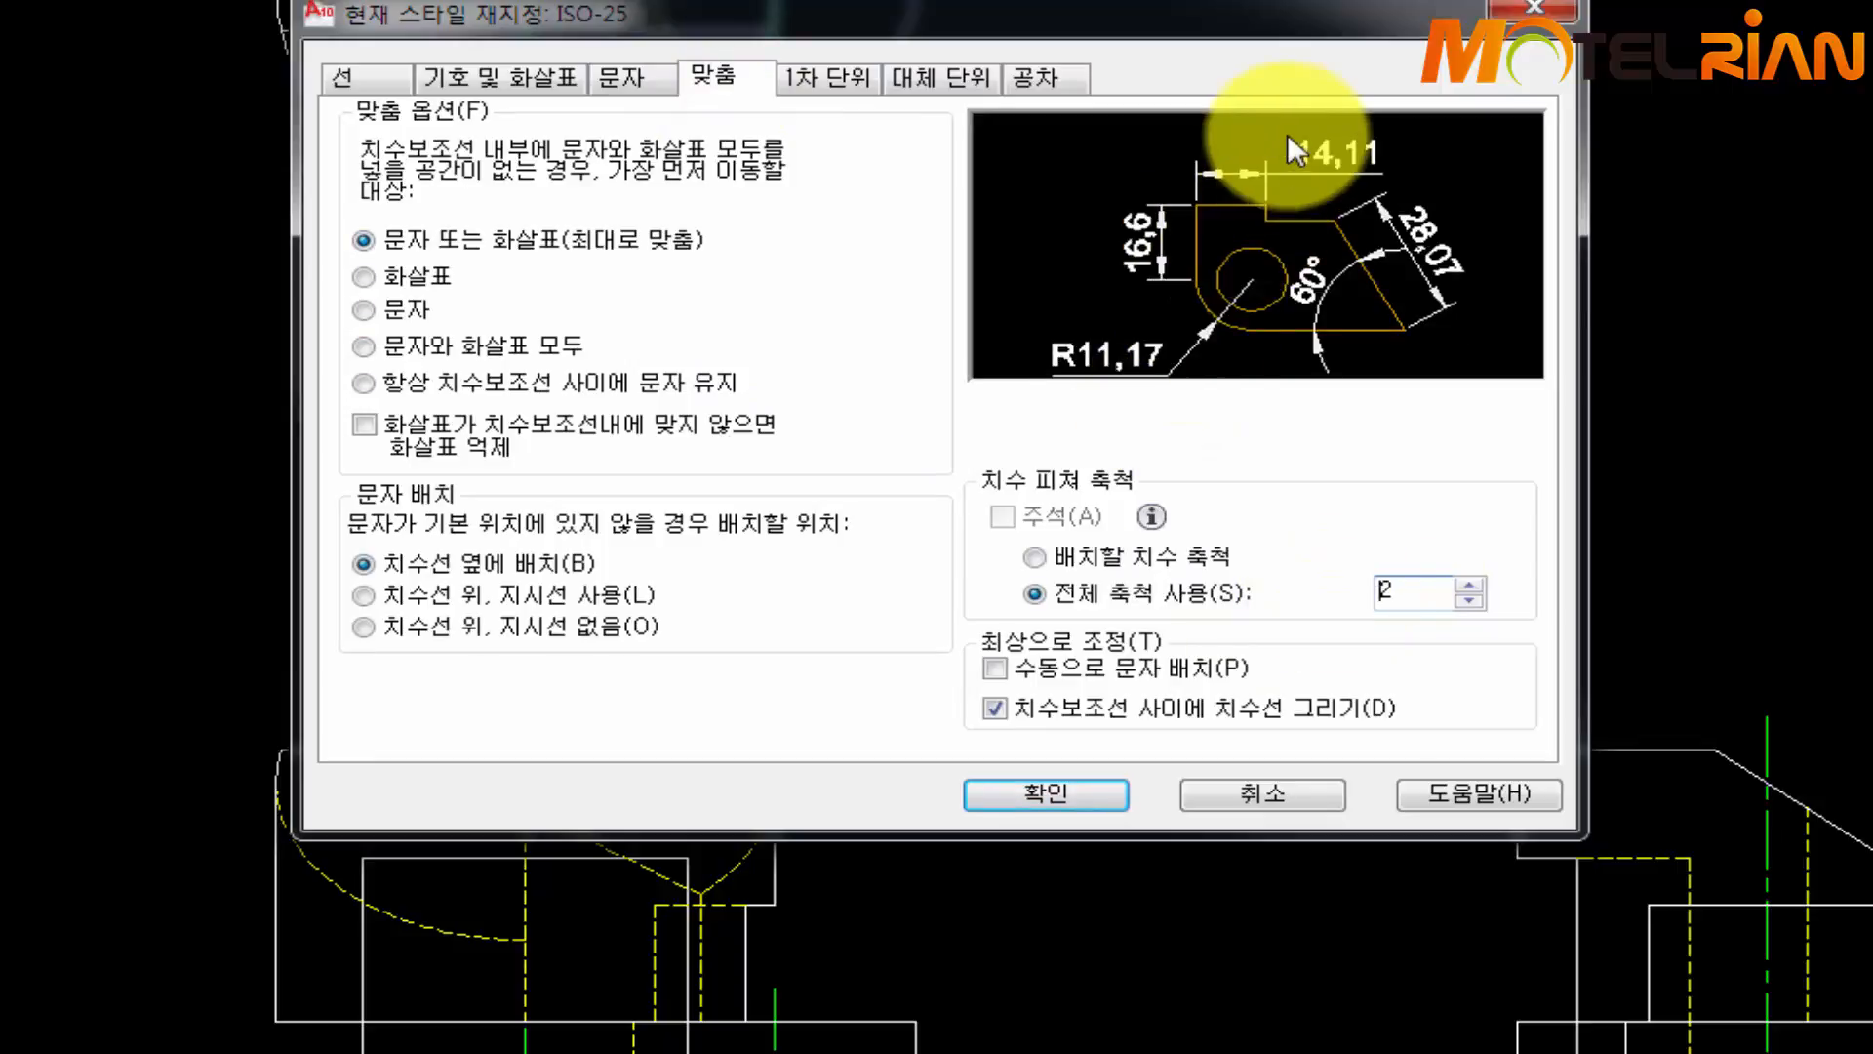
Set the override's linear dimension precision to 0.0000 with a period as the decimal separator
click(833, 78)
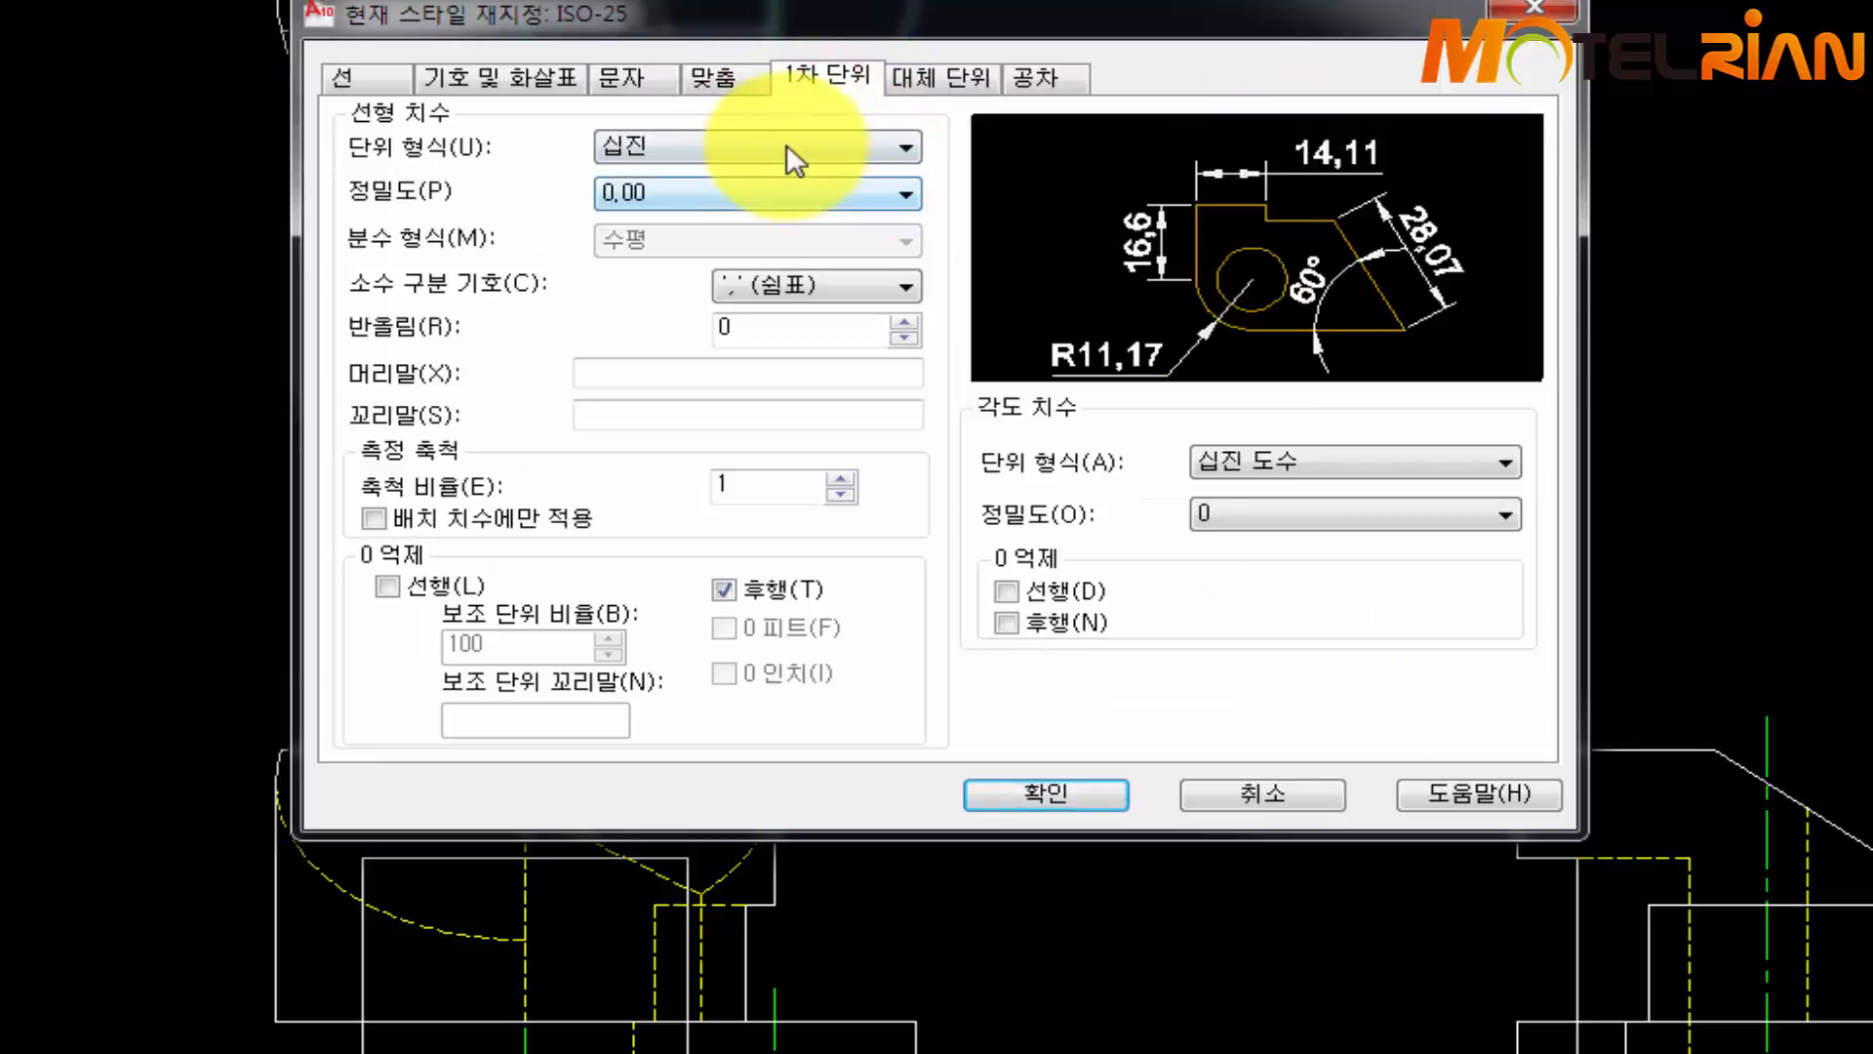
click(771, 198)
click(706, 303)
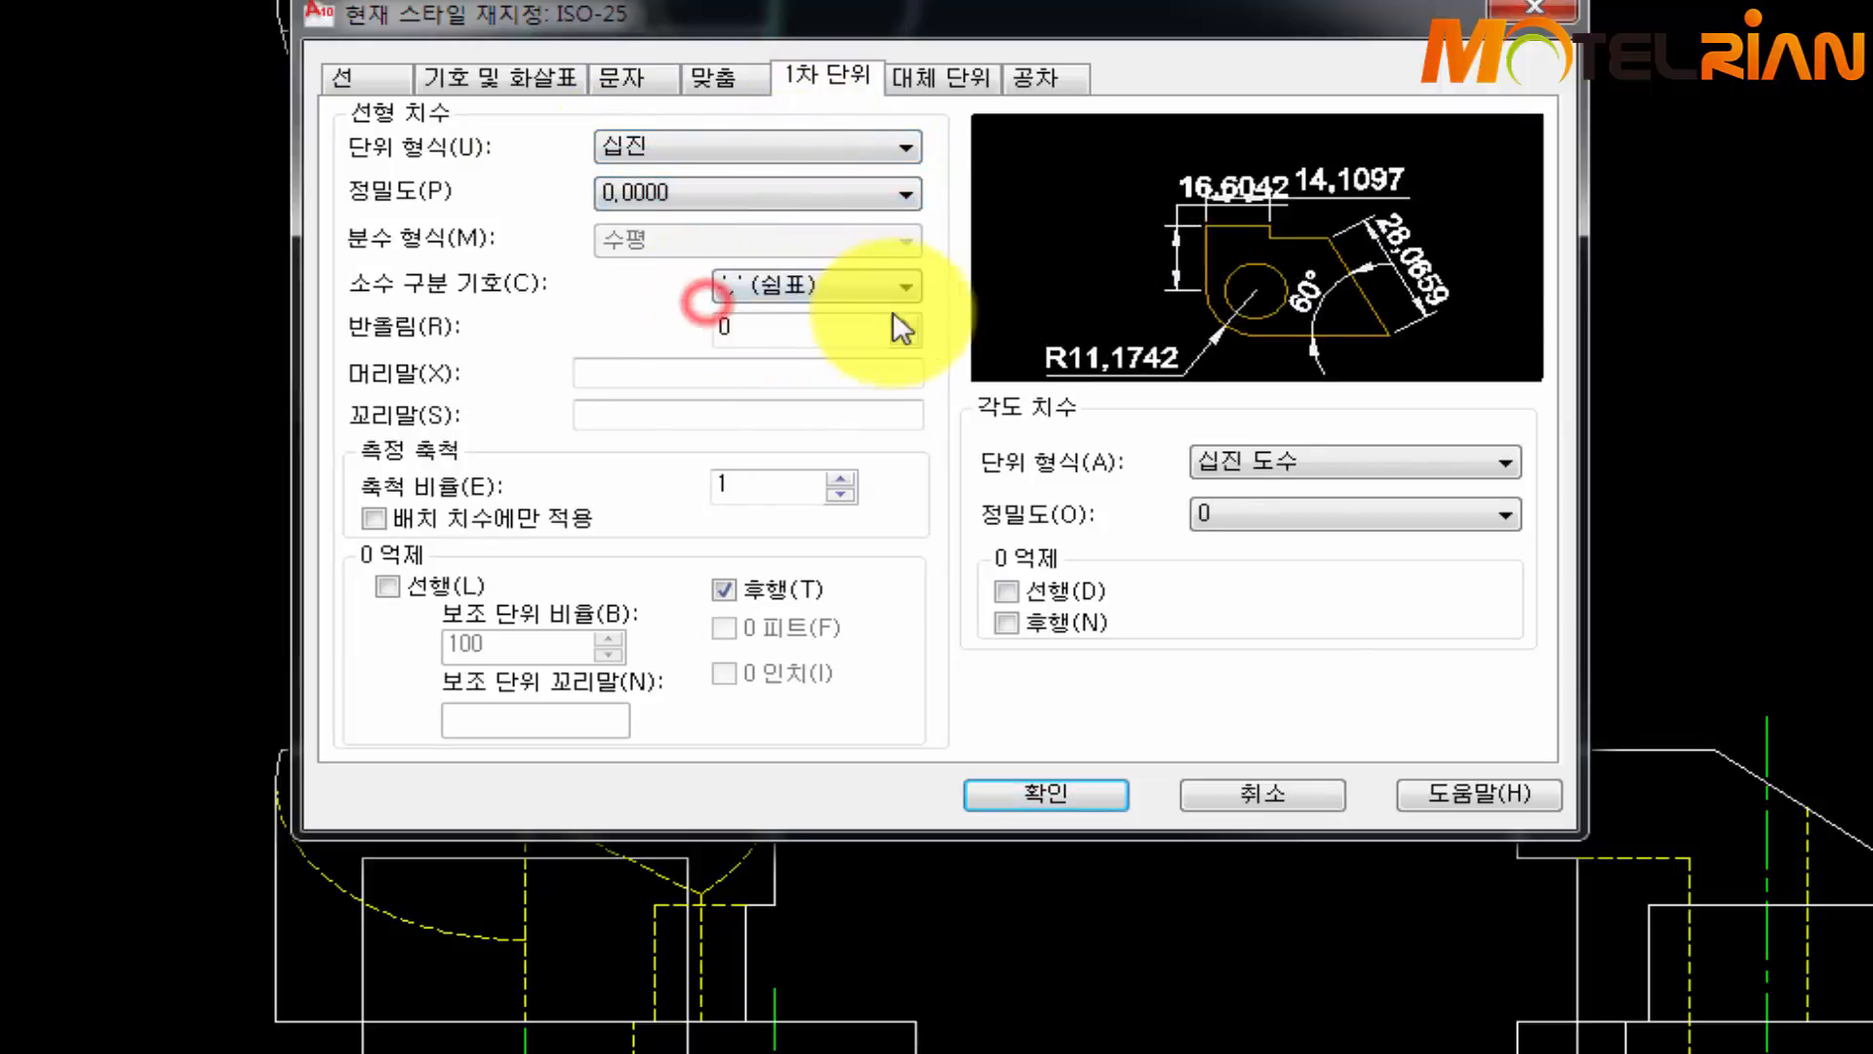
click(887, 283)
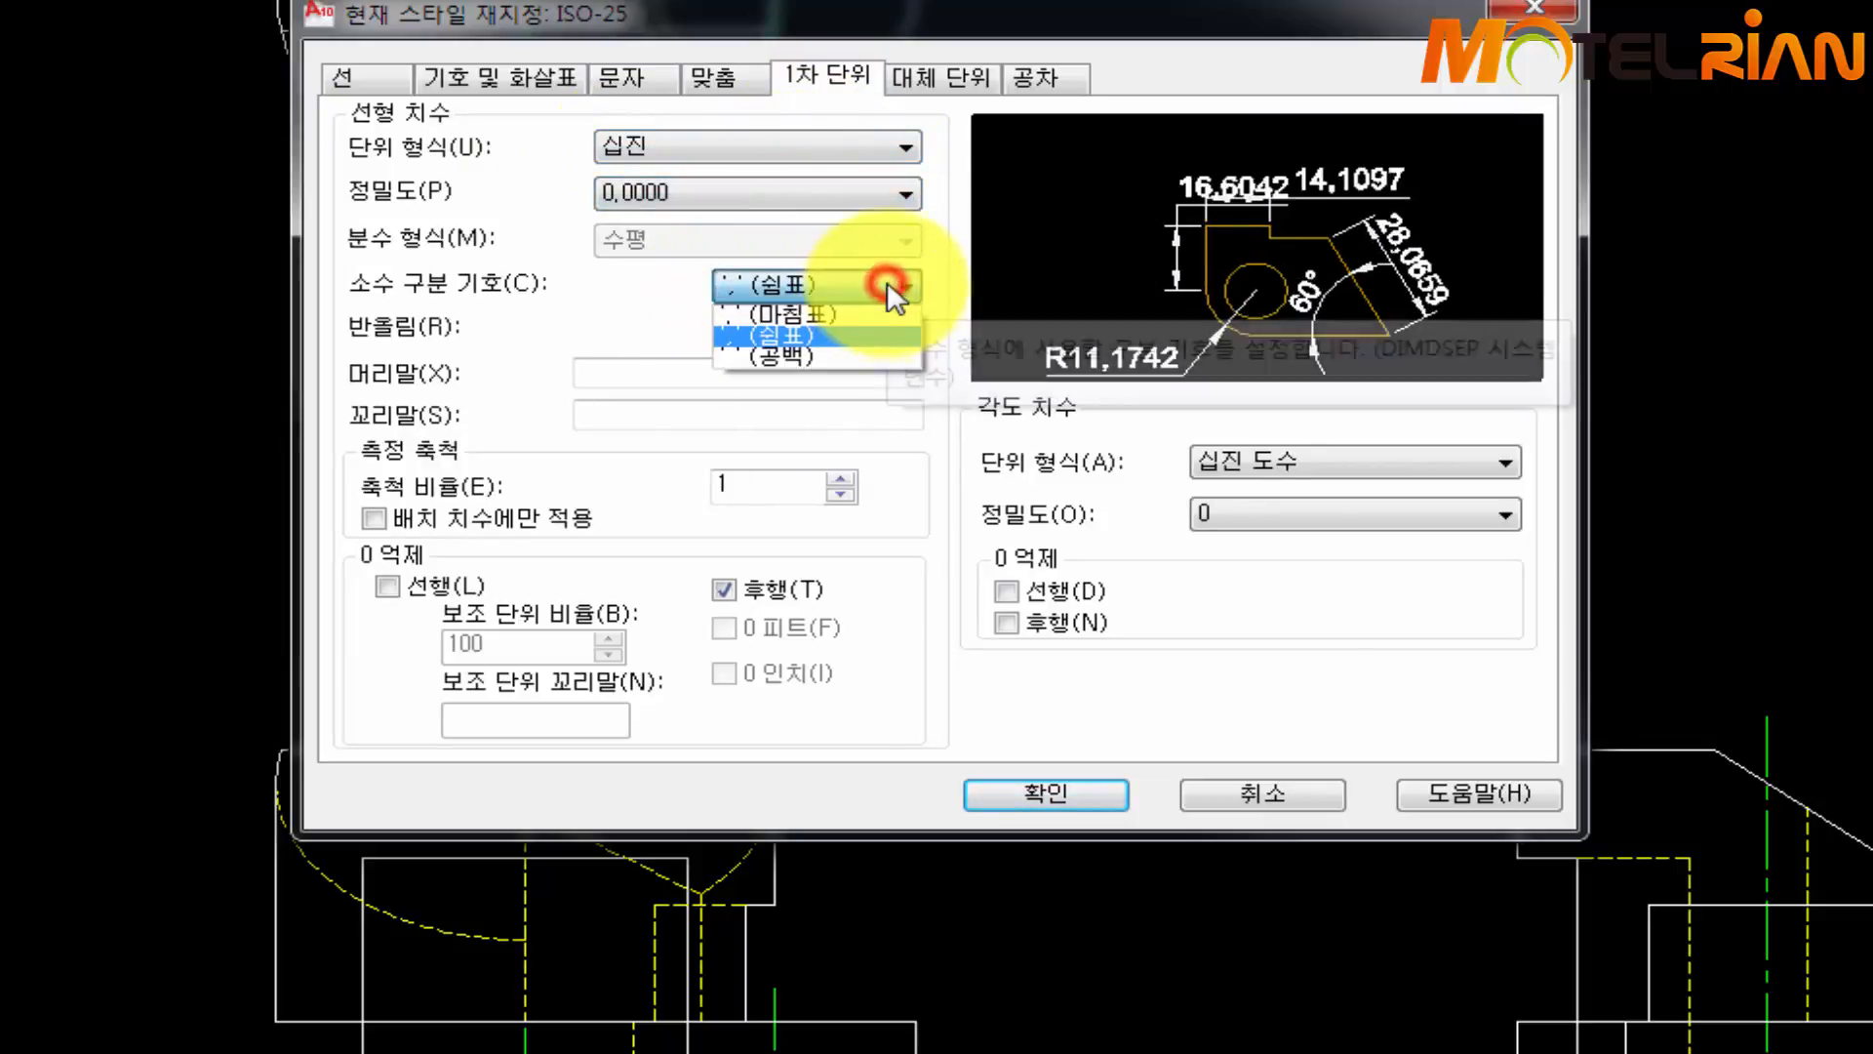
click(863, 312)
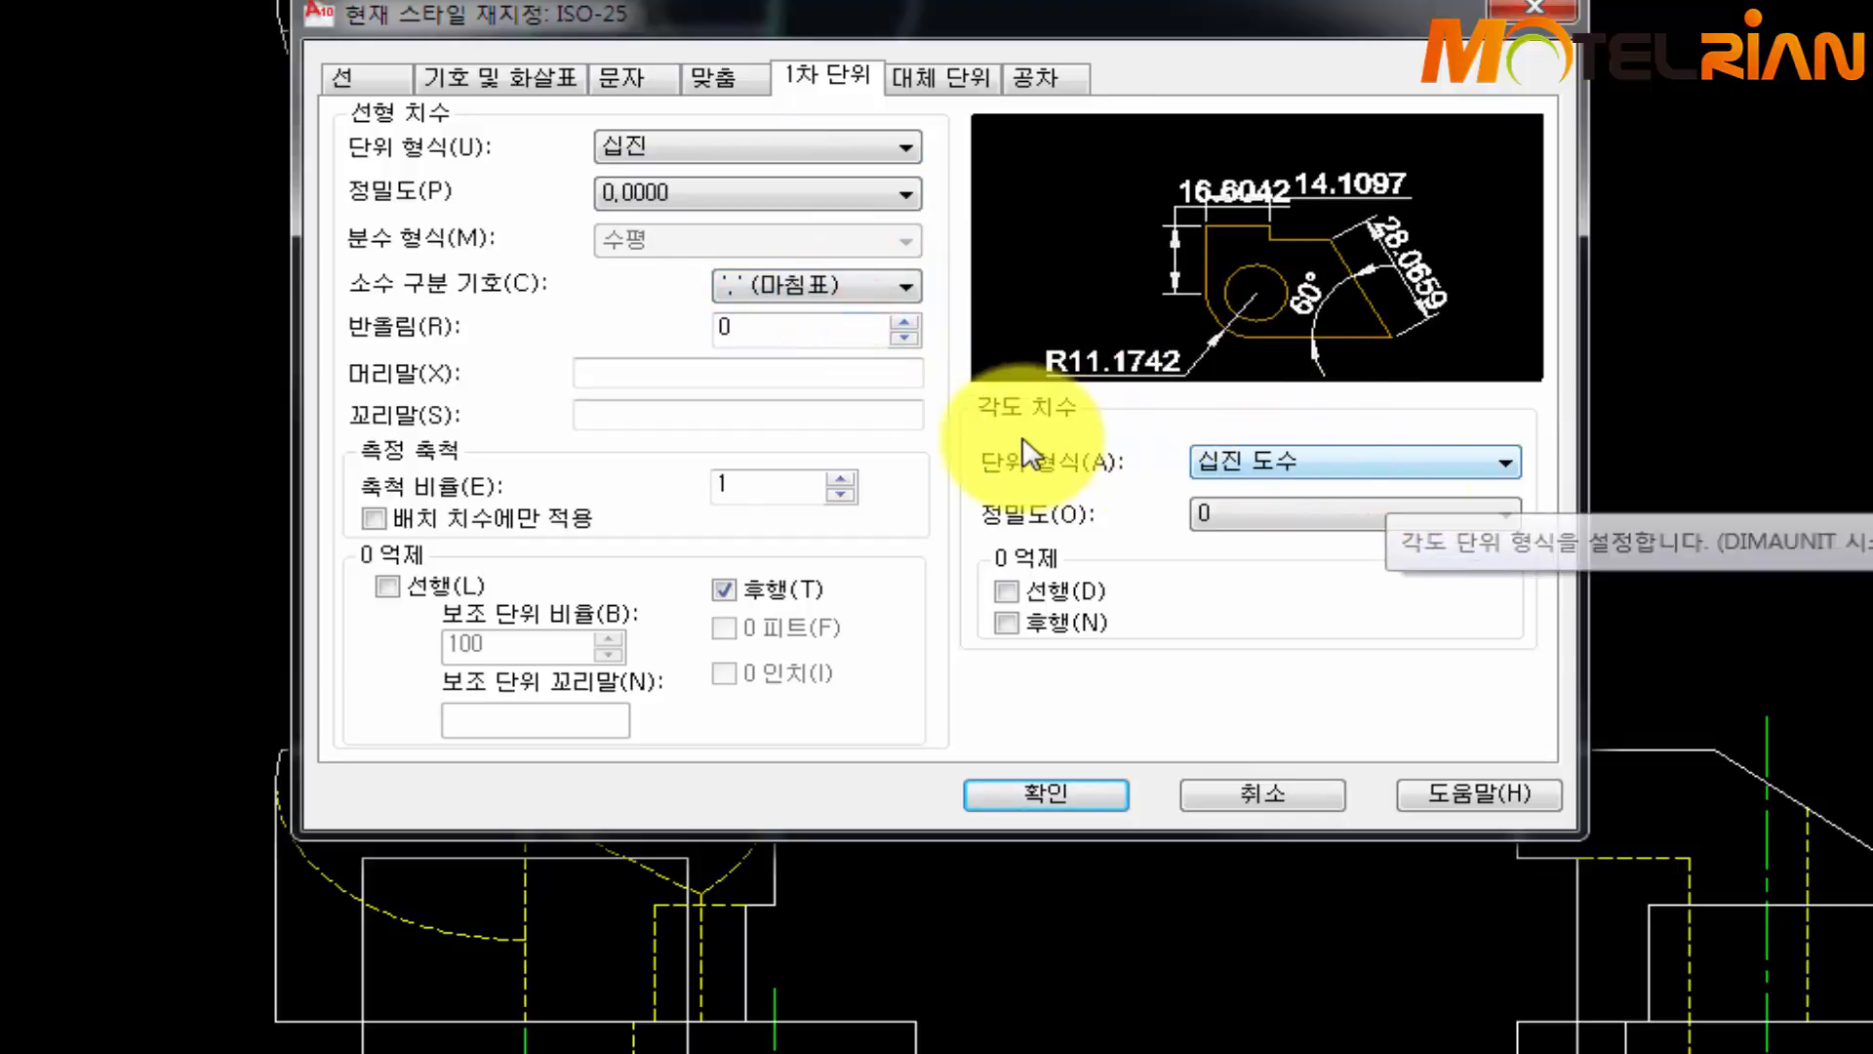
Set the angular dimension precision to 0.0000 with trailing zeros suppressed, and apply the dimension style changes
click(1347, 512)
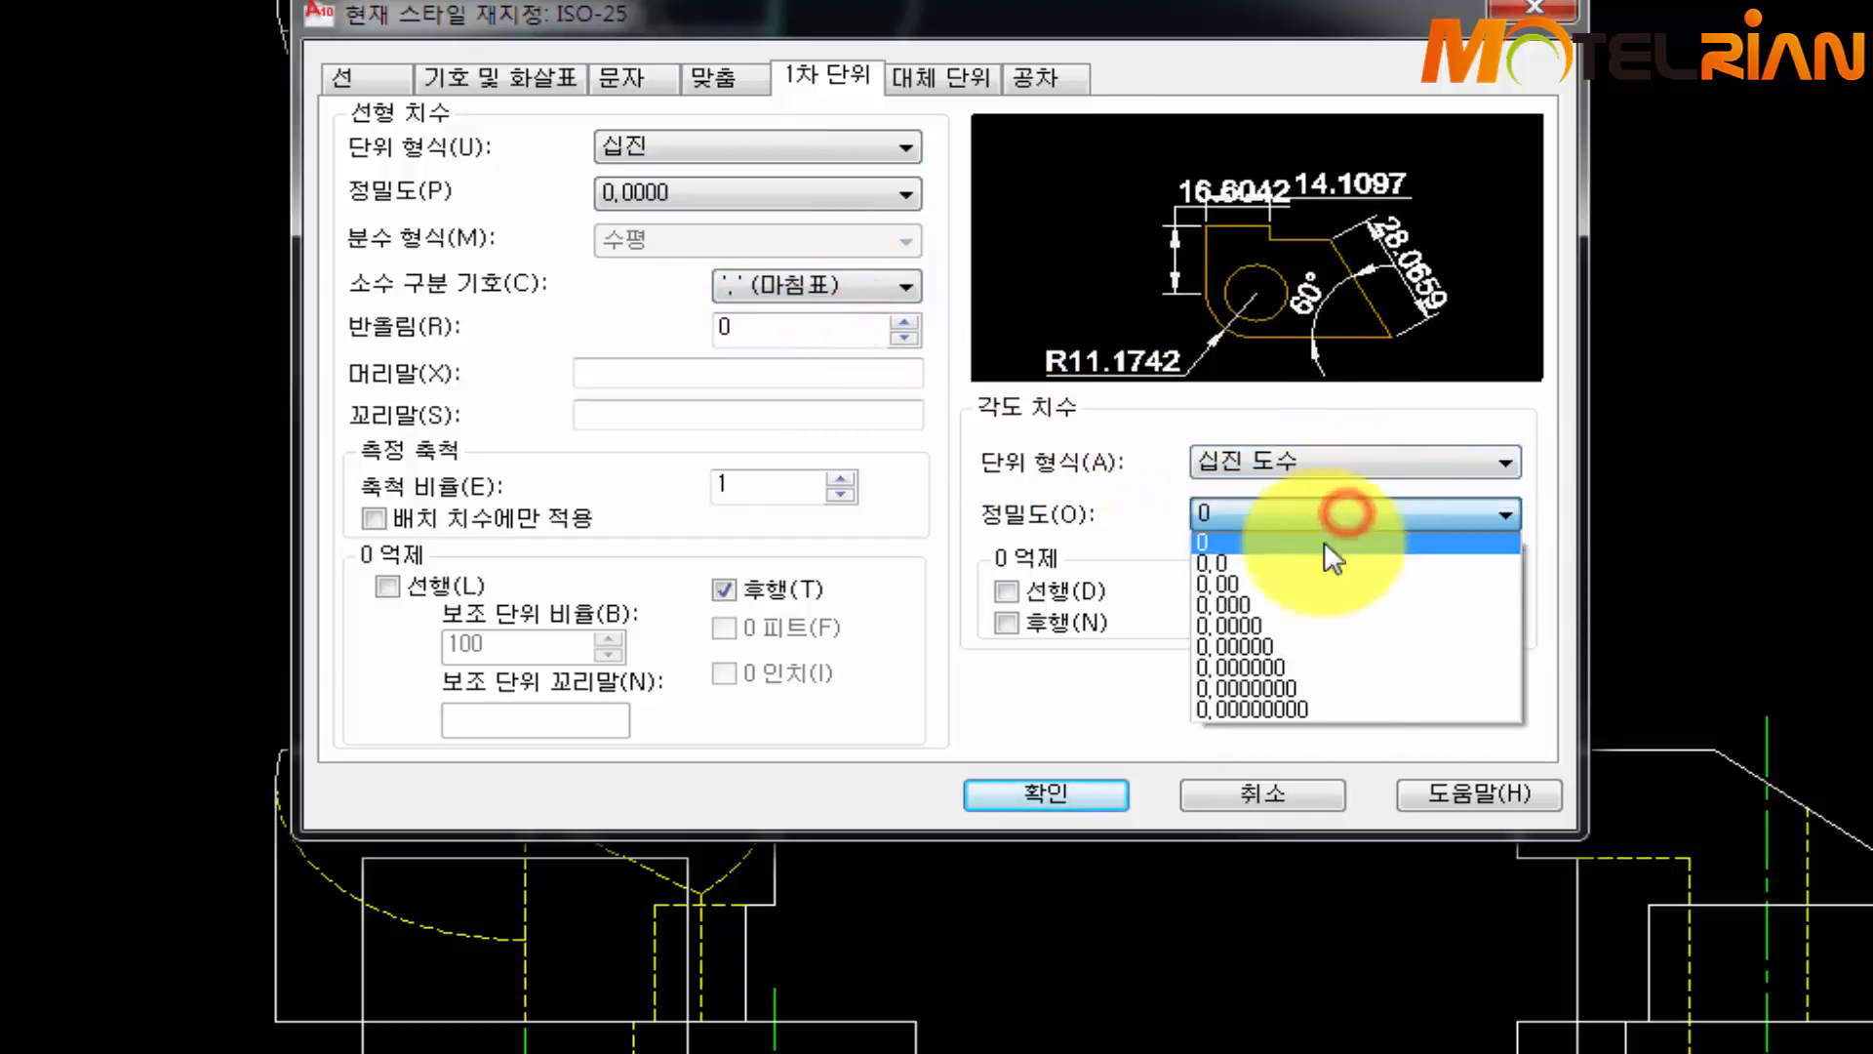
click(1308, 626)
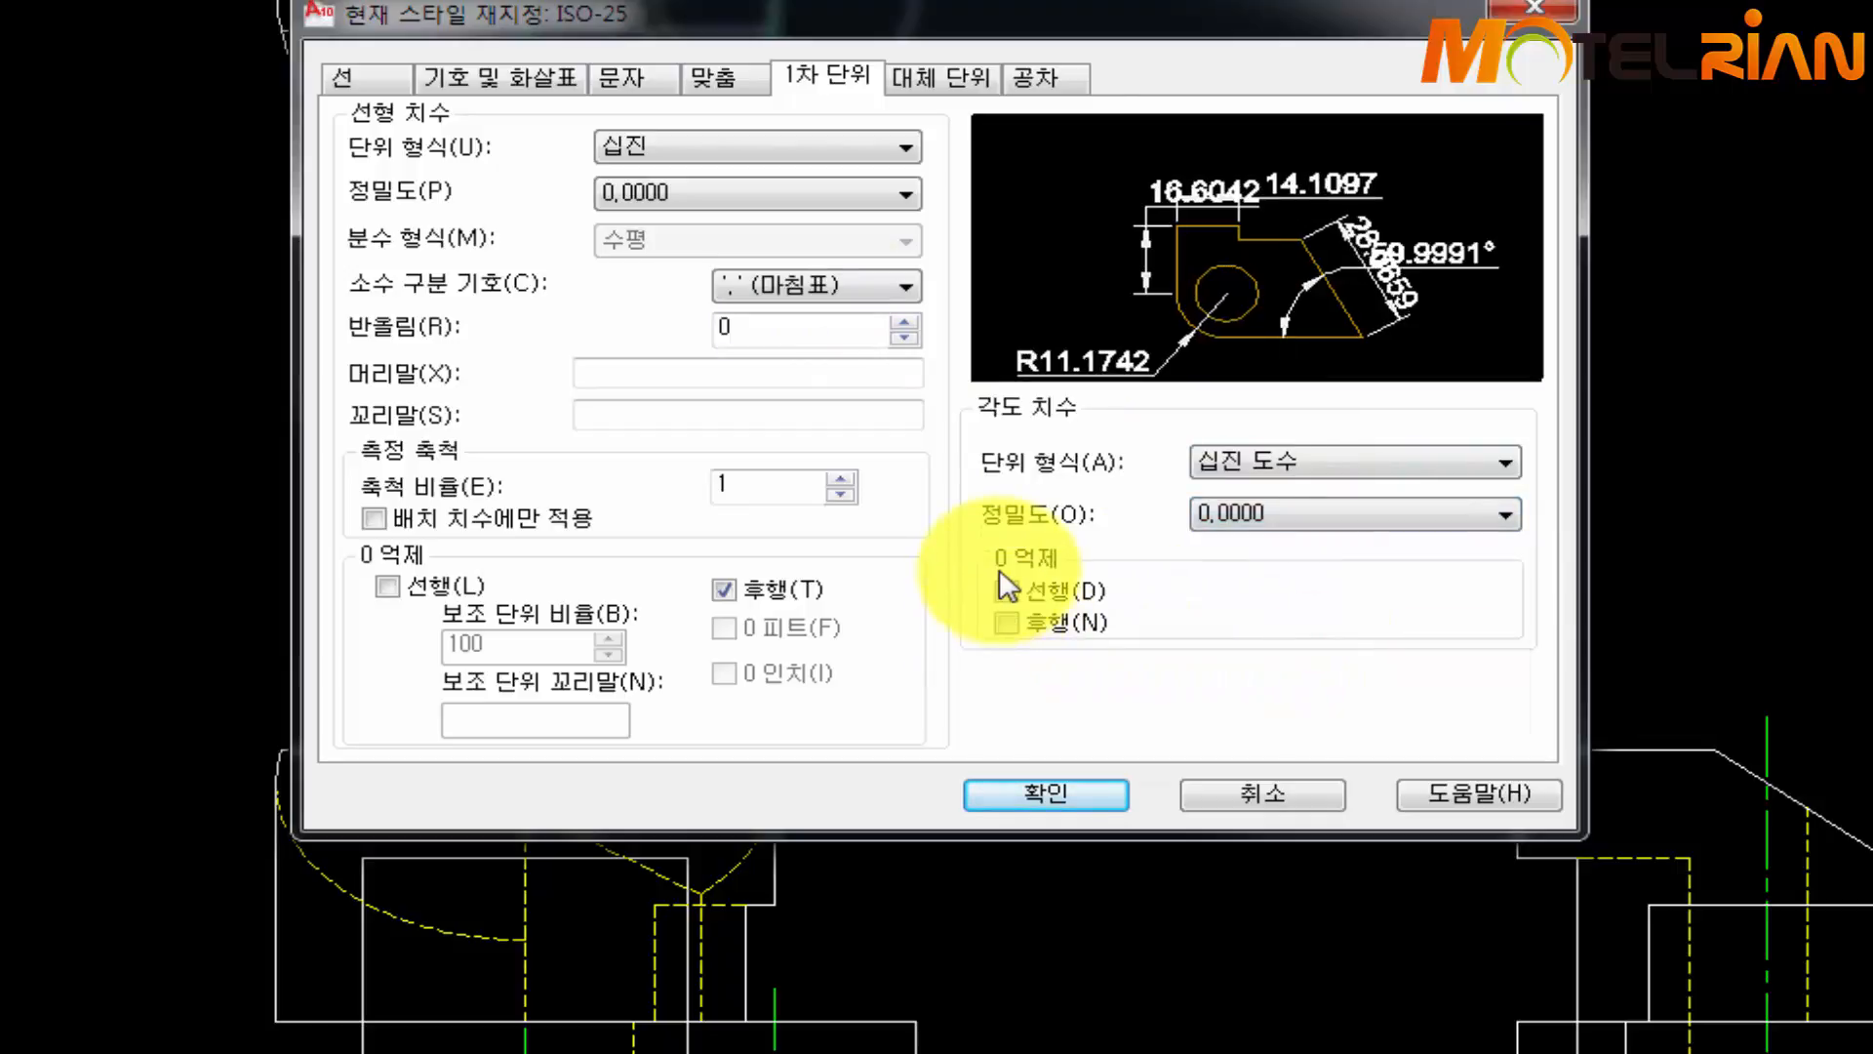
click(1007, 623)
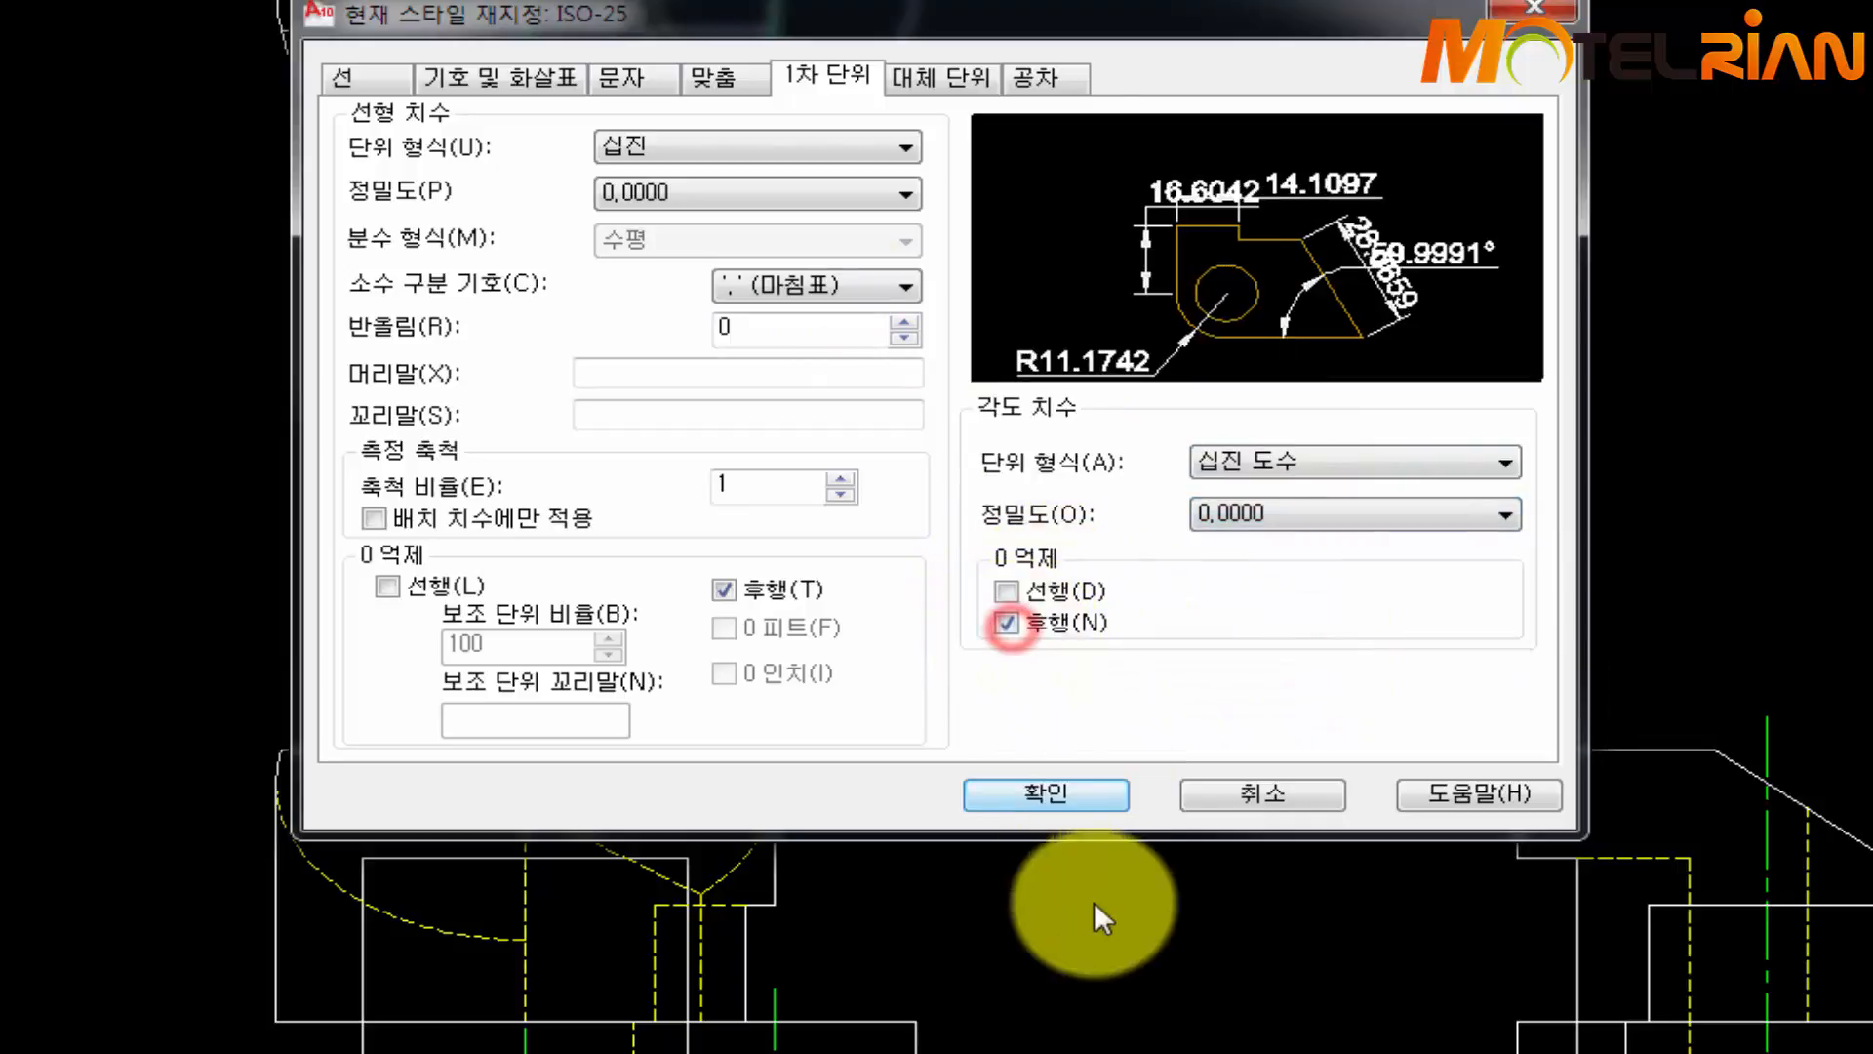
click(1016, 793)
click(1199, 673)
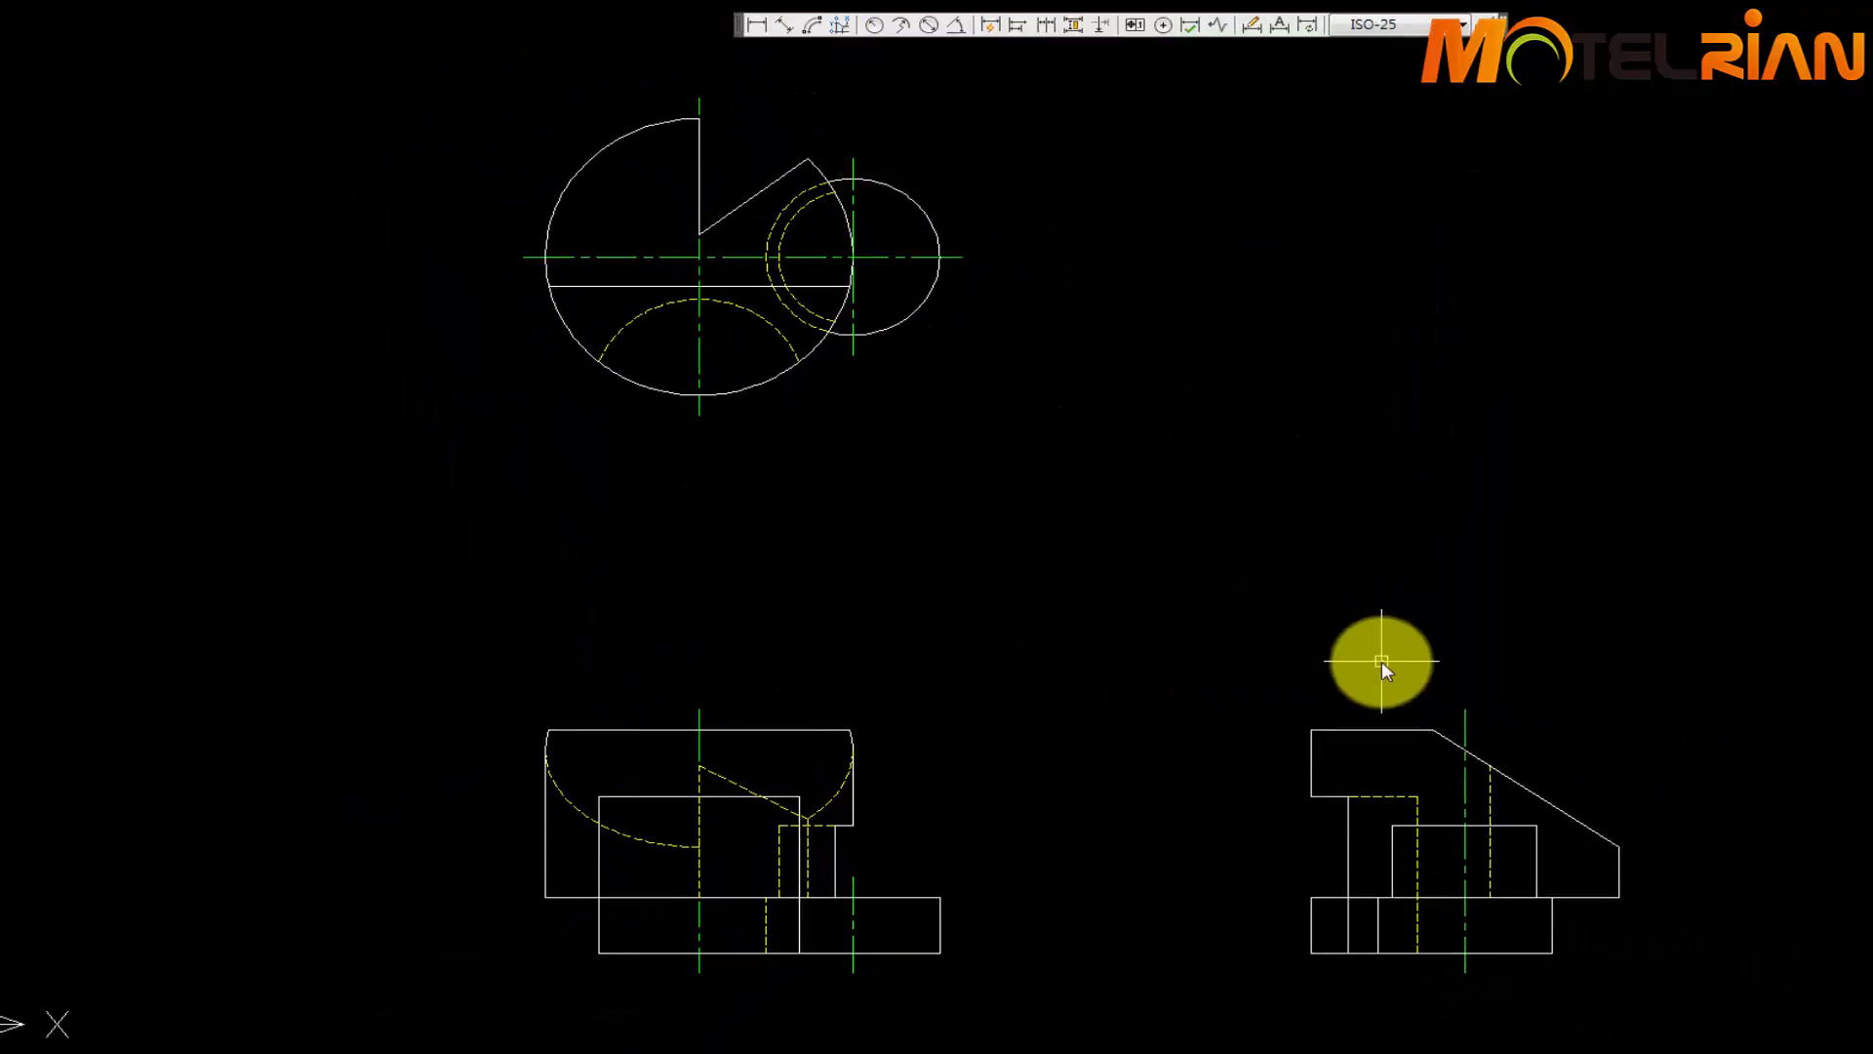
Add a vertical linear dimension for the height of the front view's upper body, placed to the left of its left edge
scroll(1153, 560, down, 2)
scroll(1142, 576, up, 2)
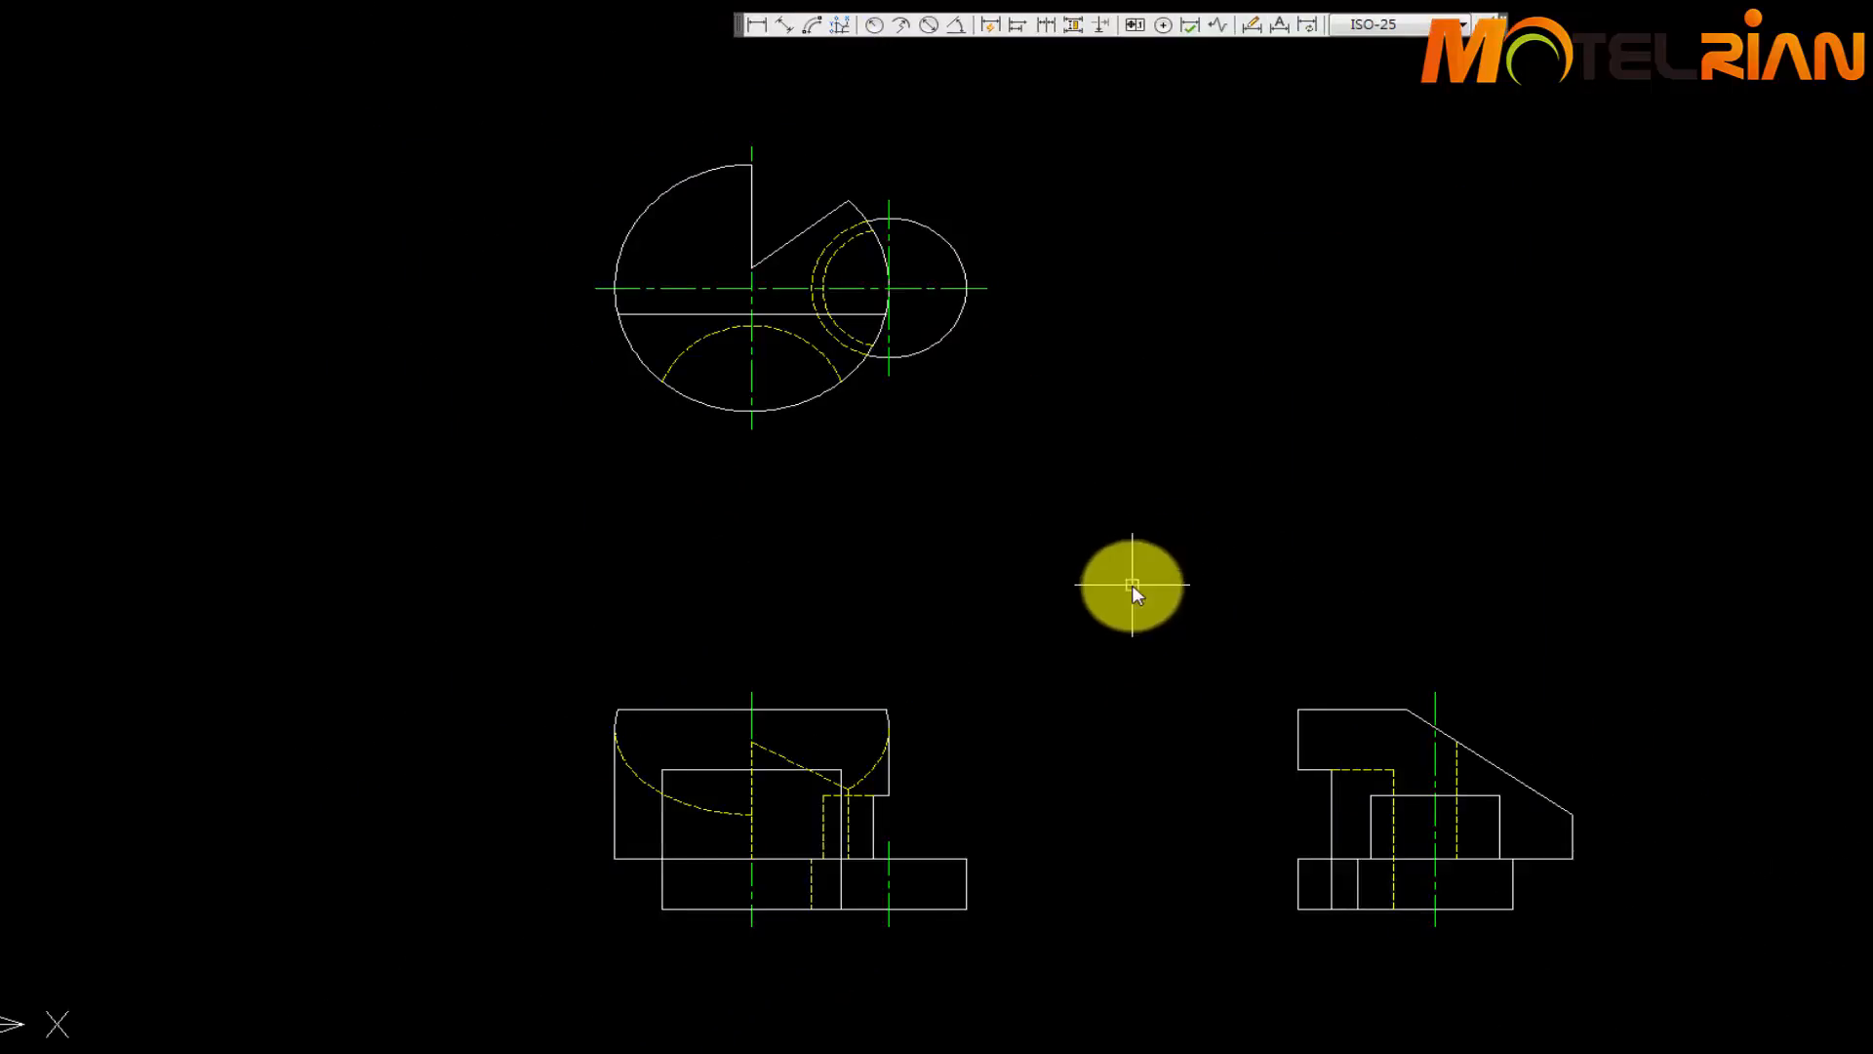
middle_drag(1131, 583, 1173, 459)
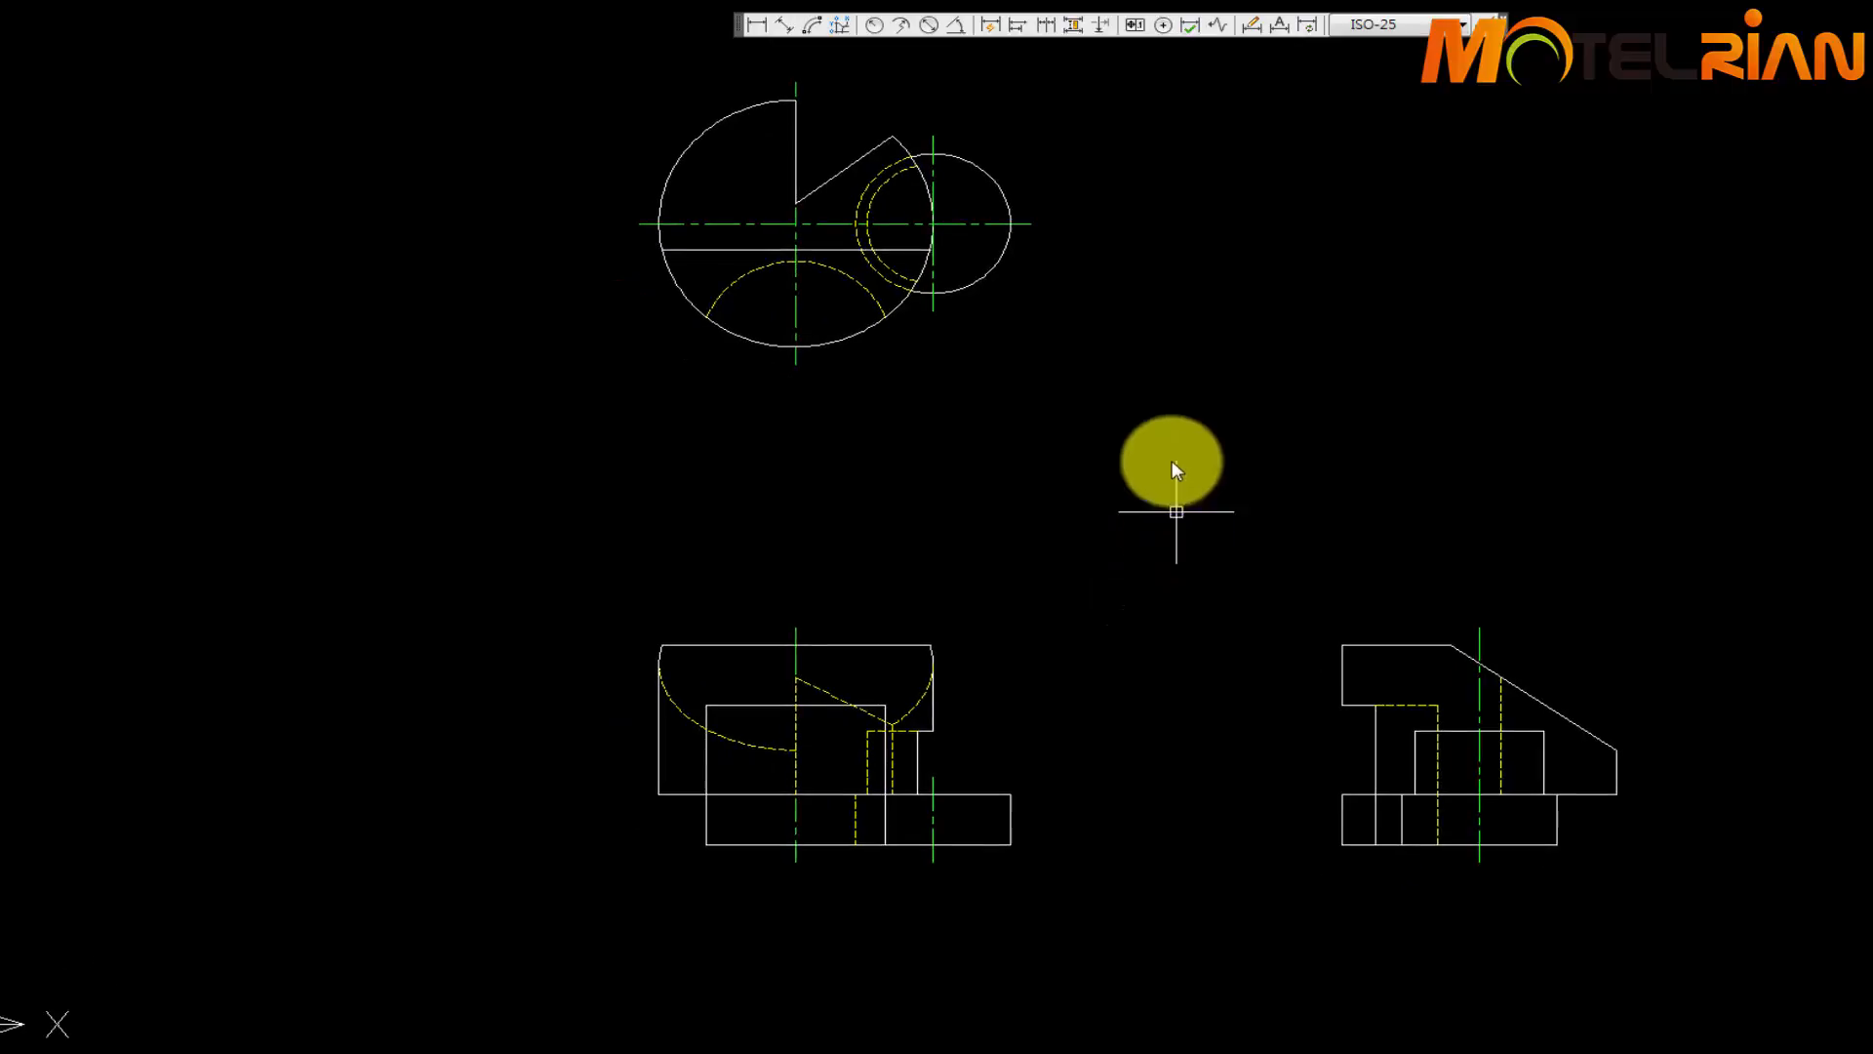
click(750, 23)
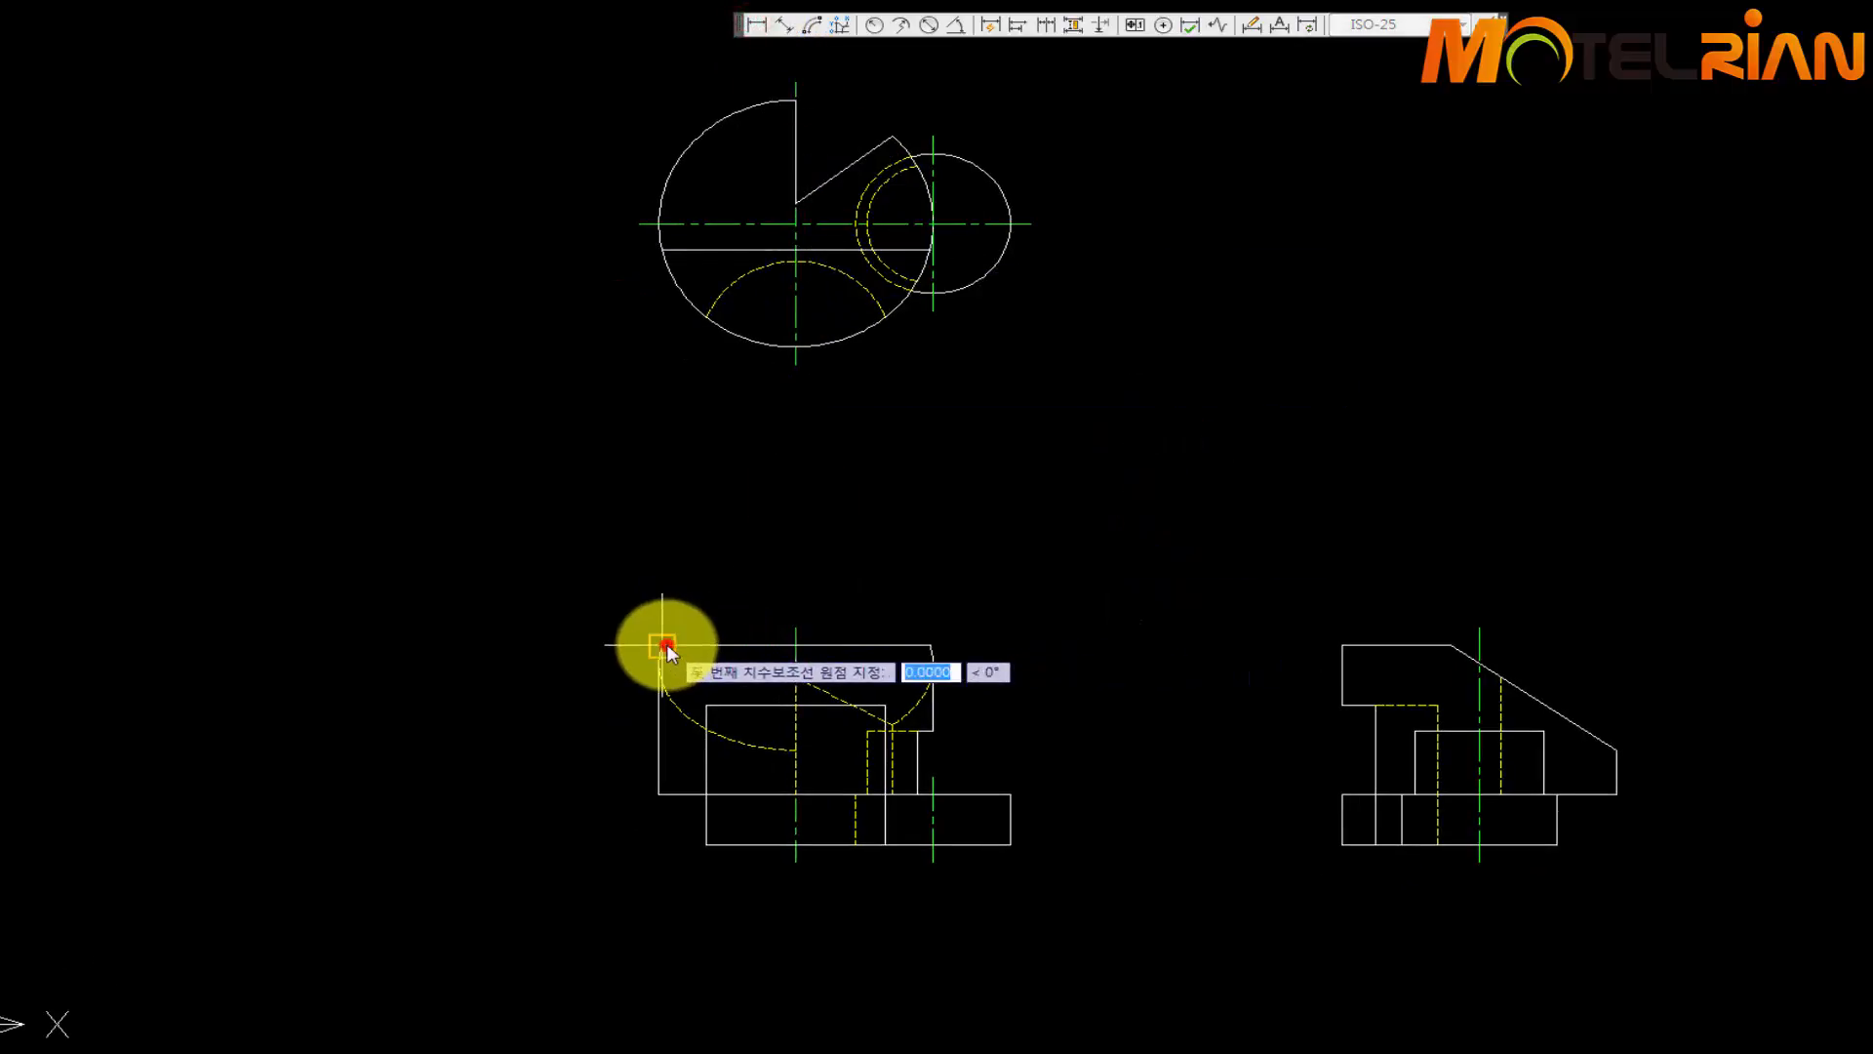
scroll(660, 788, up, 5)
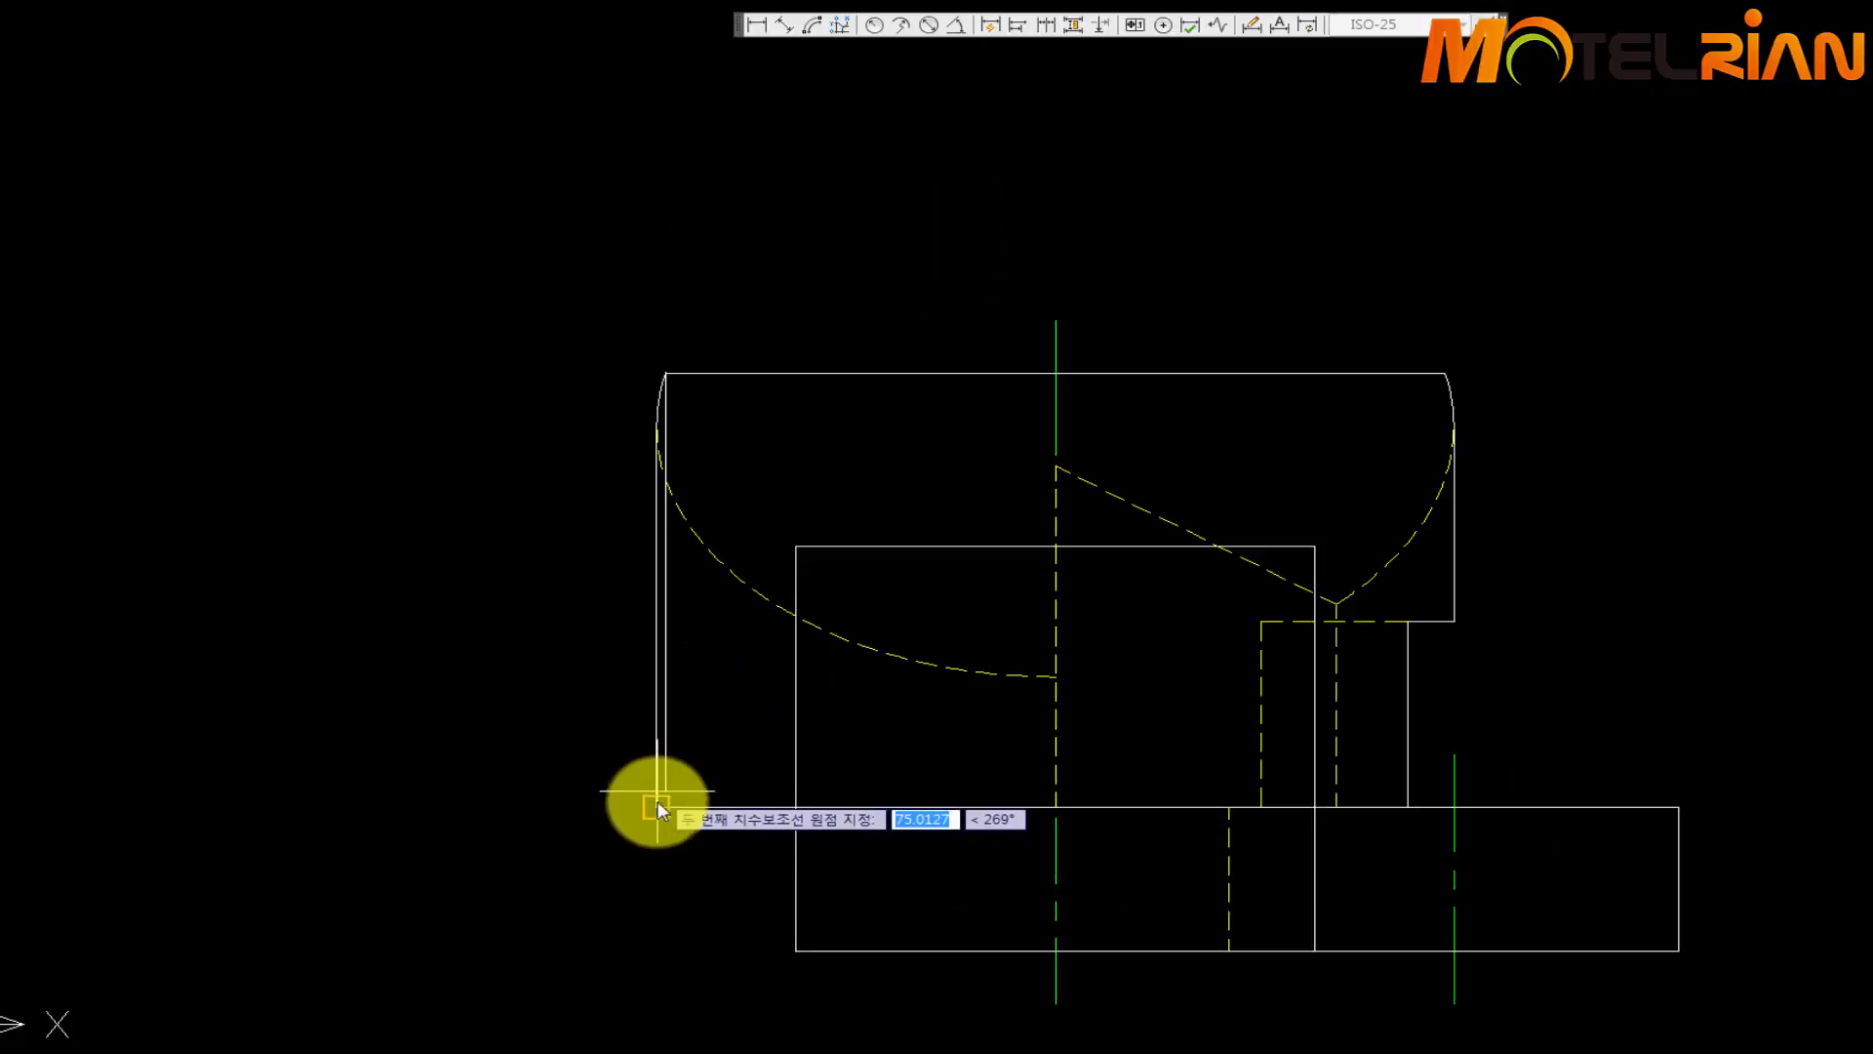
click(648, 805)
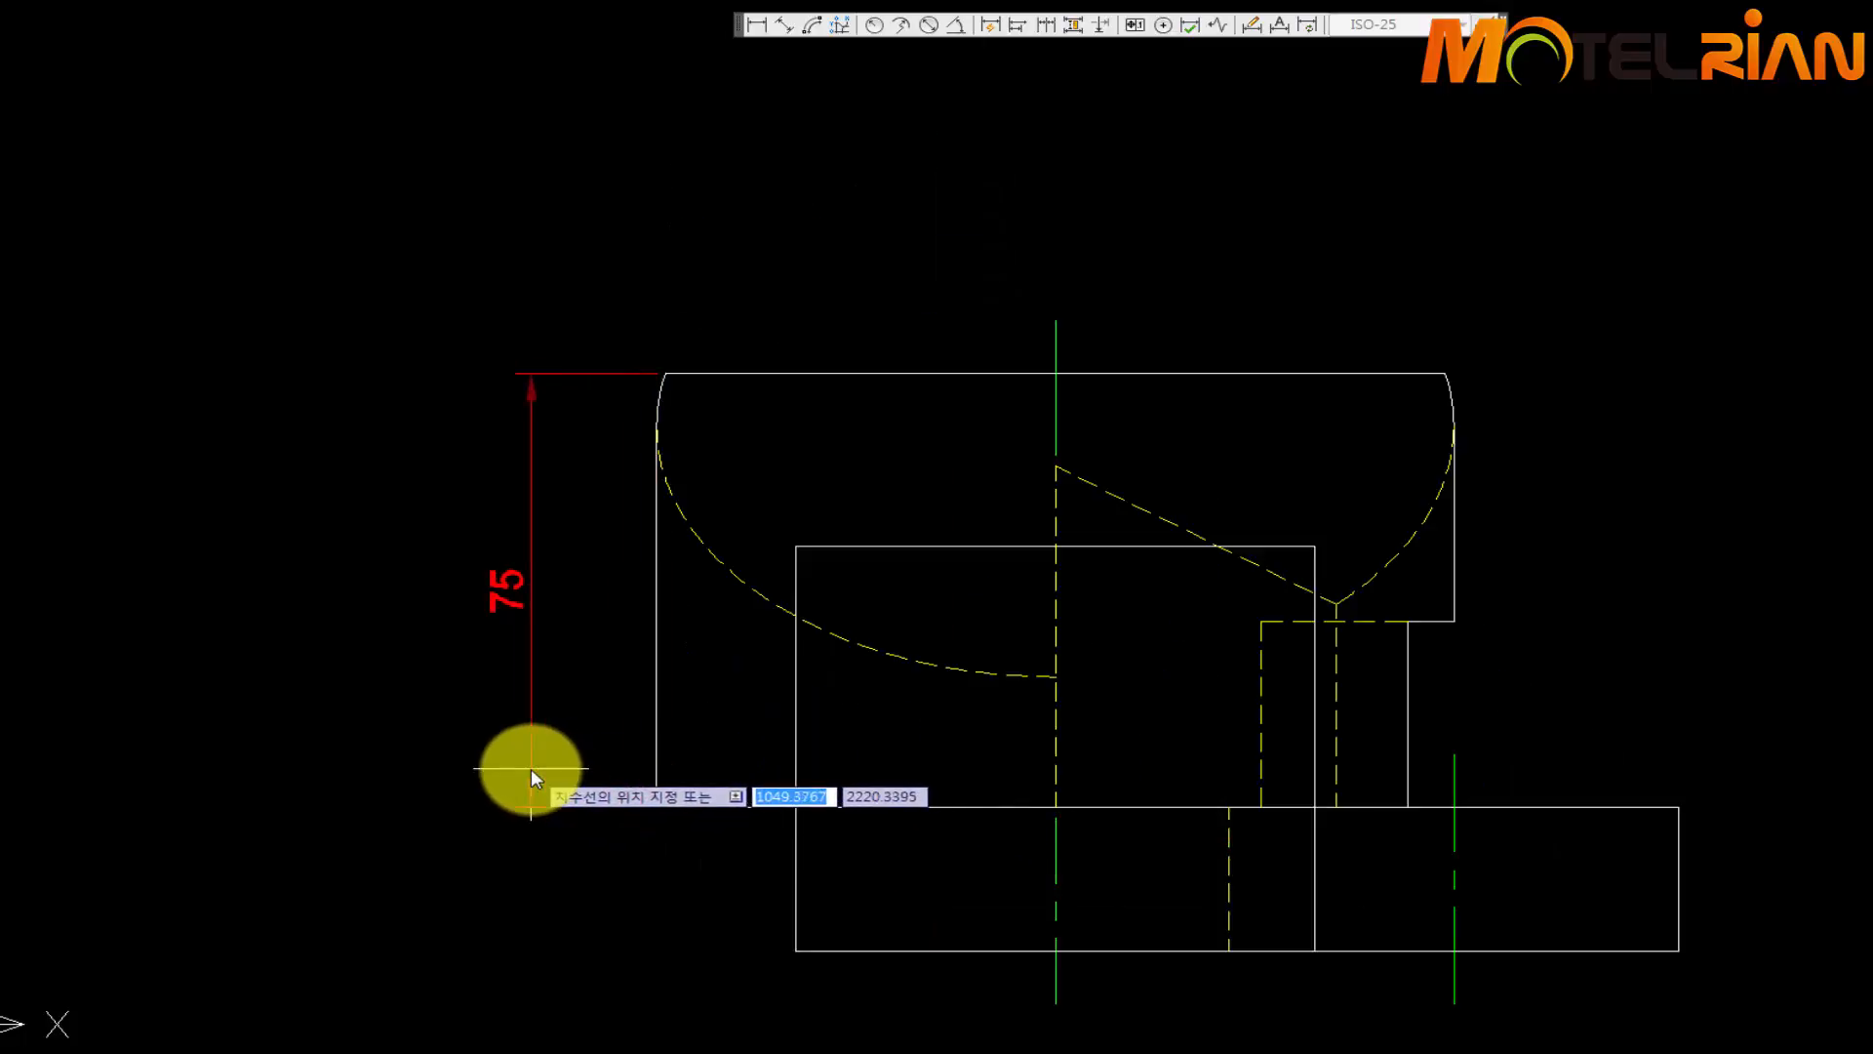
click(536, 769)
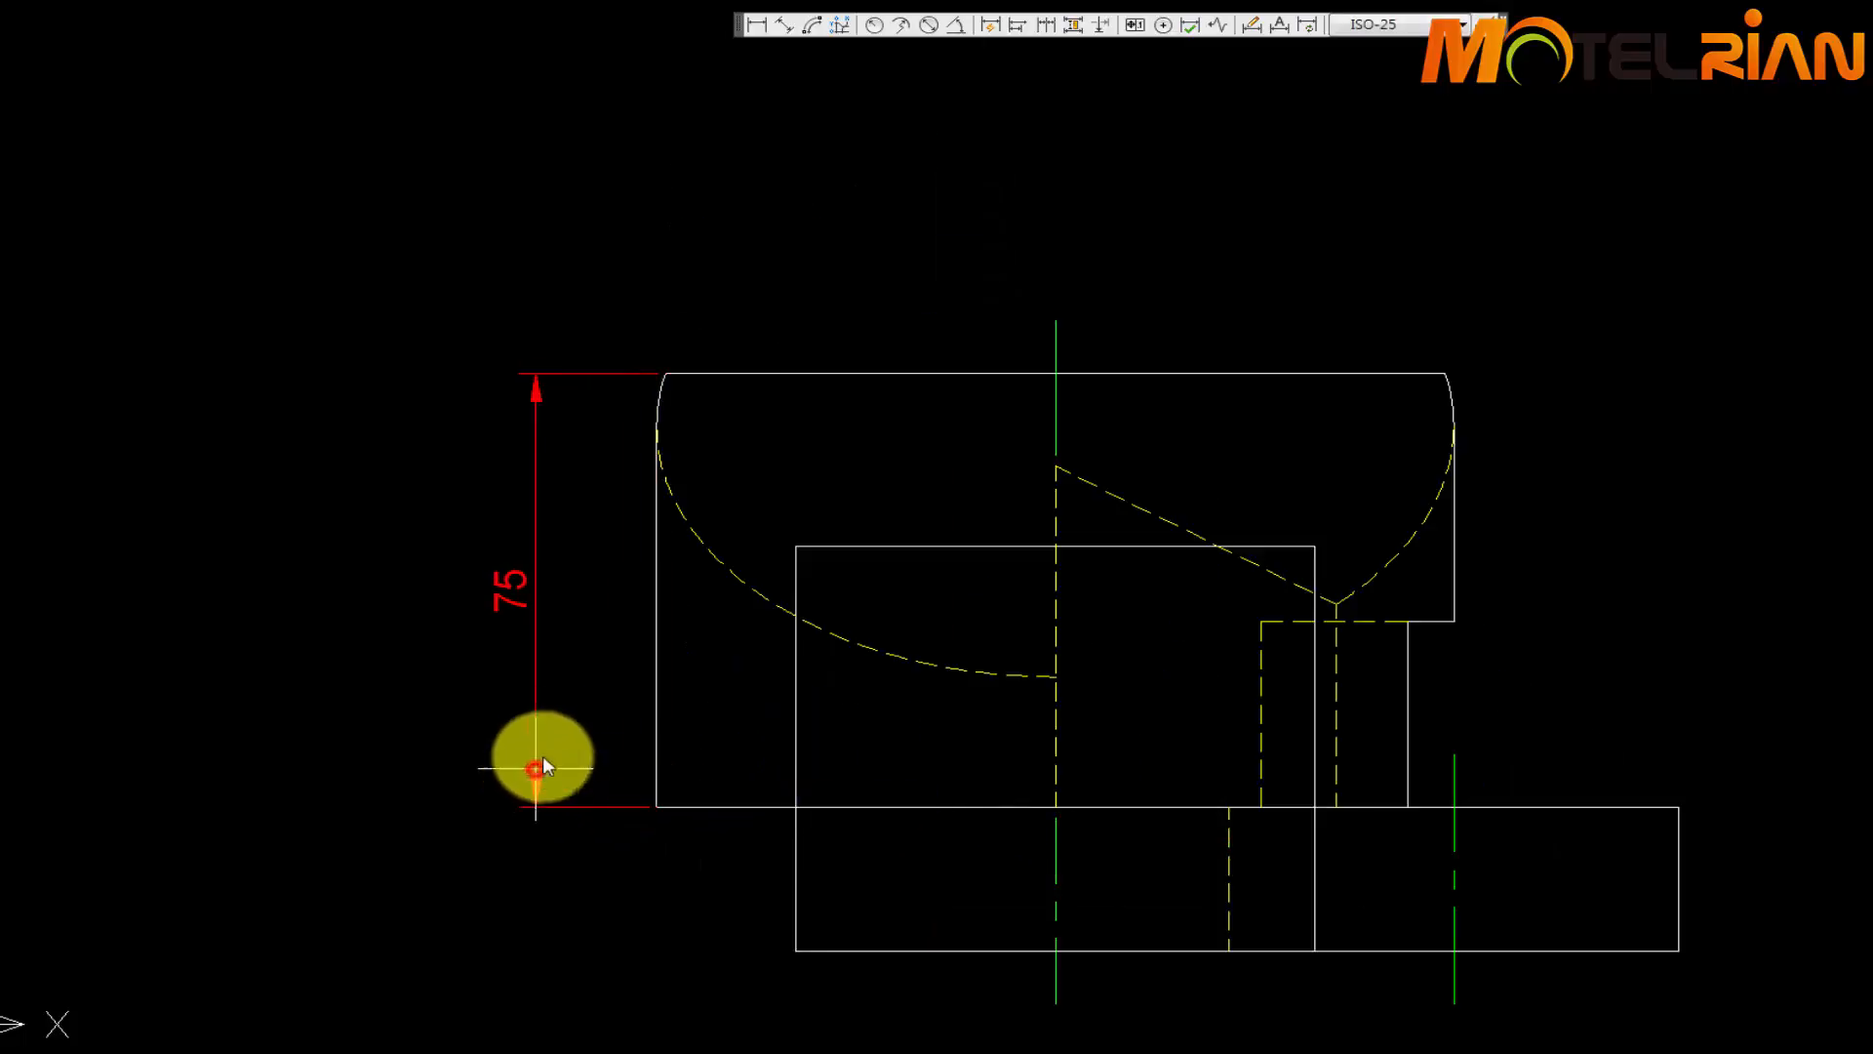
Continue the dimension chain from the upper body's height down to the bottom edge of the front view's base
click(1045, 23)
click(787, 951)
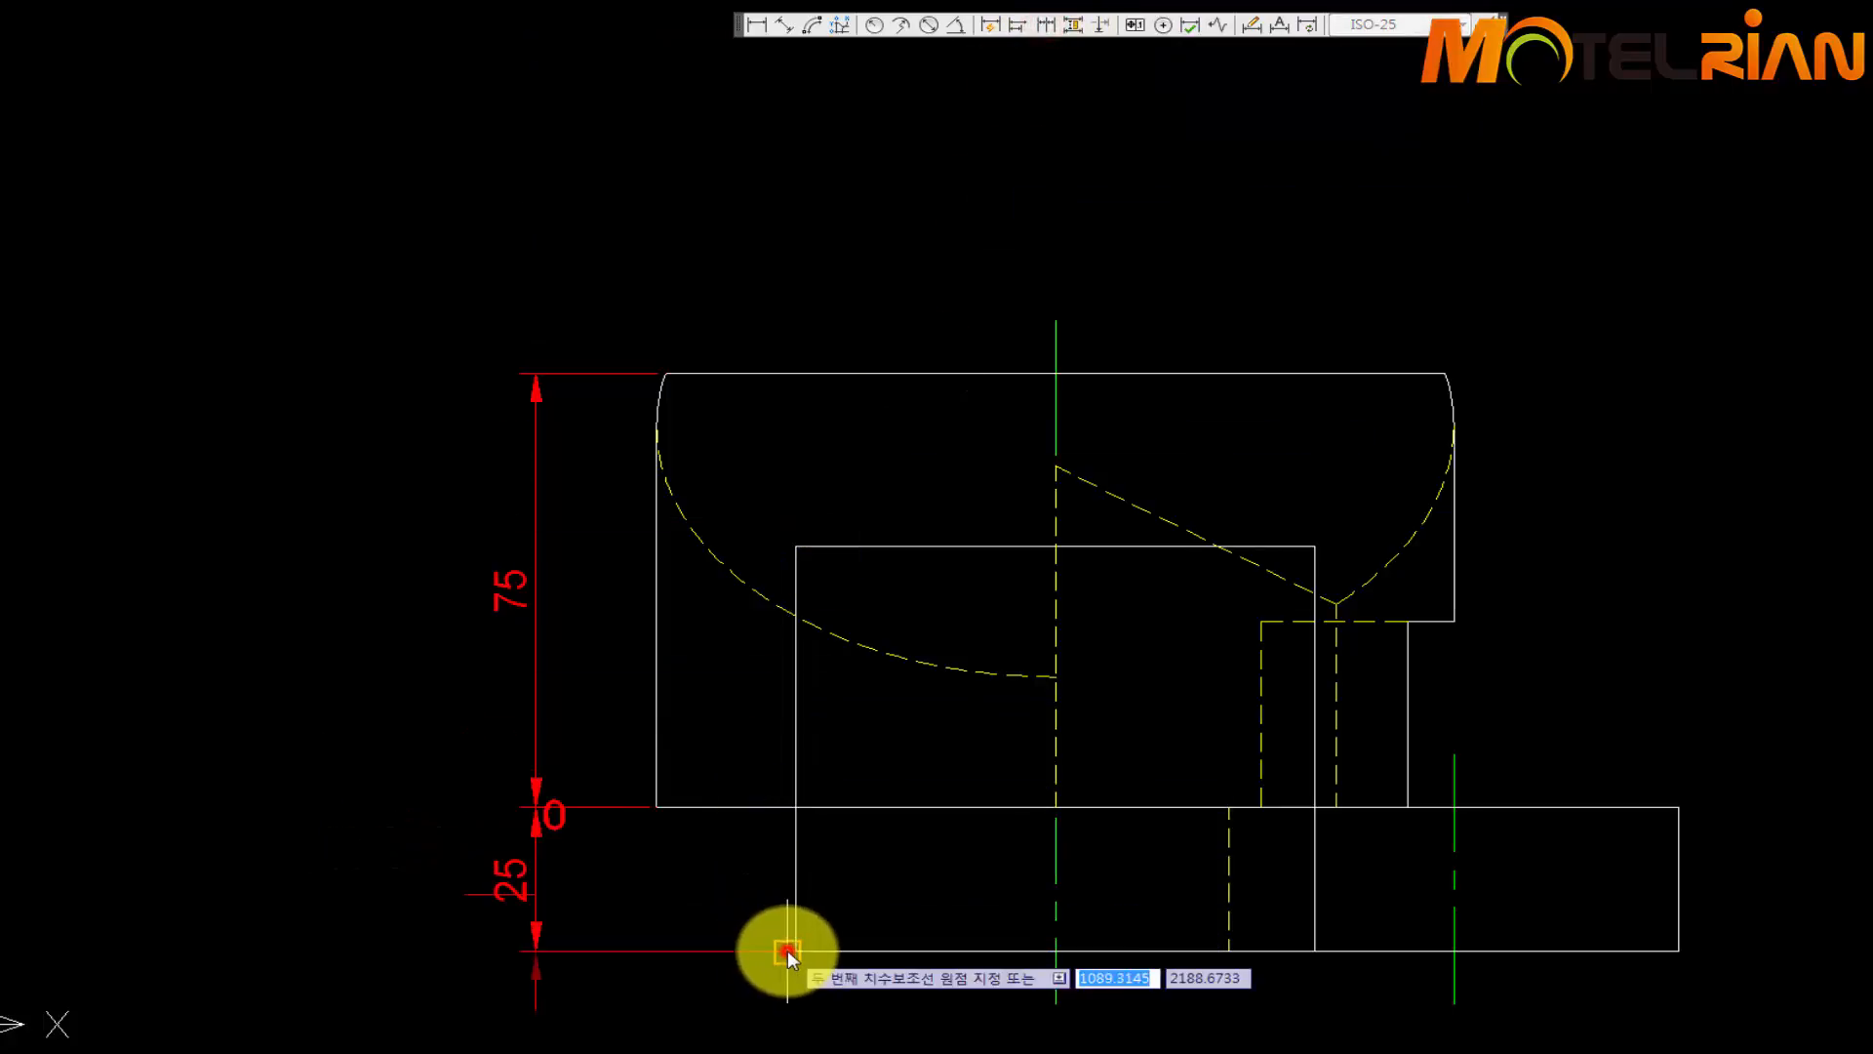
key(Escape)
Add a vertical linear dimension from the upper body's right-hand step corner to the base's top right corner, placed right of the front view
mouse_move(1606, 775)
middle_down()
mouse_move(1438, 585)
mouse_move(1246, 548)
middle_up()
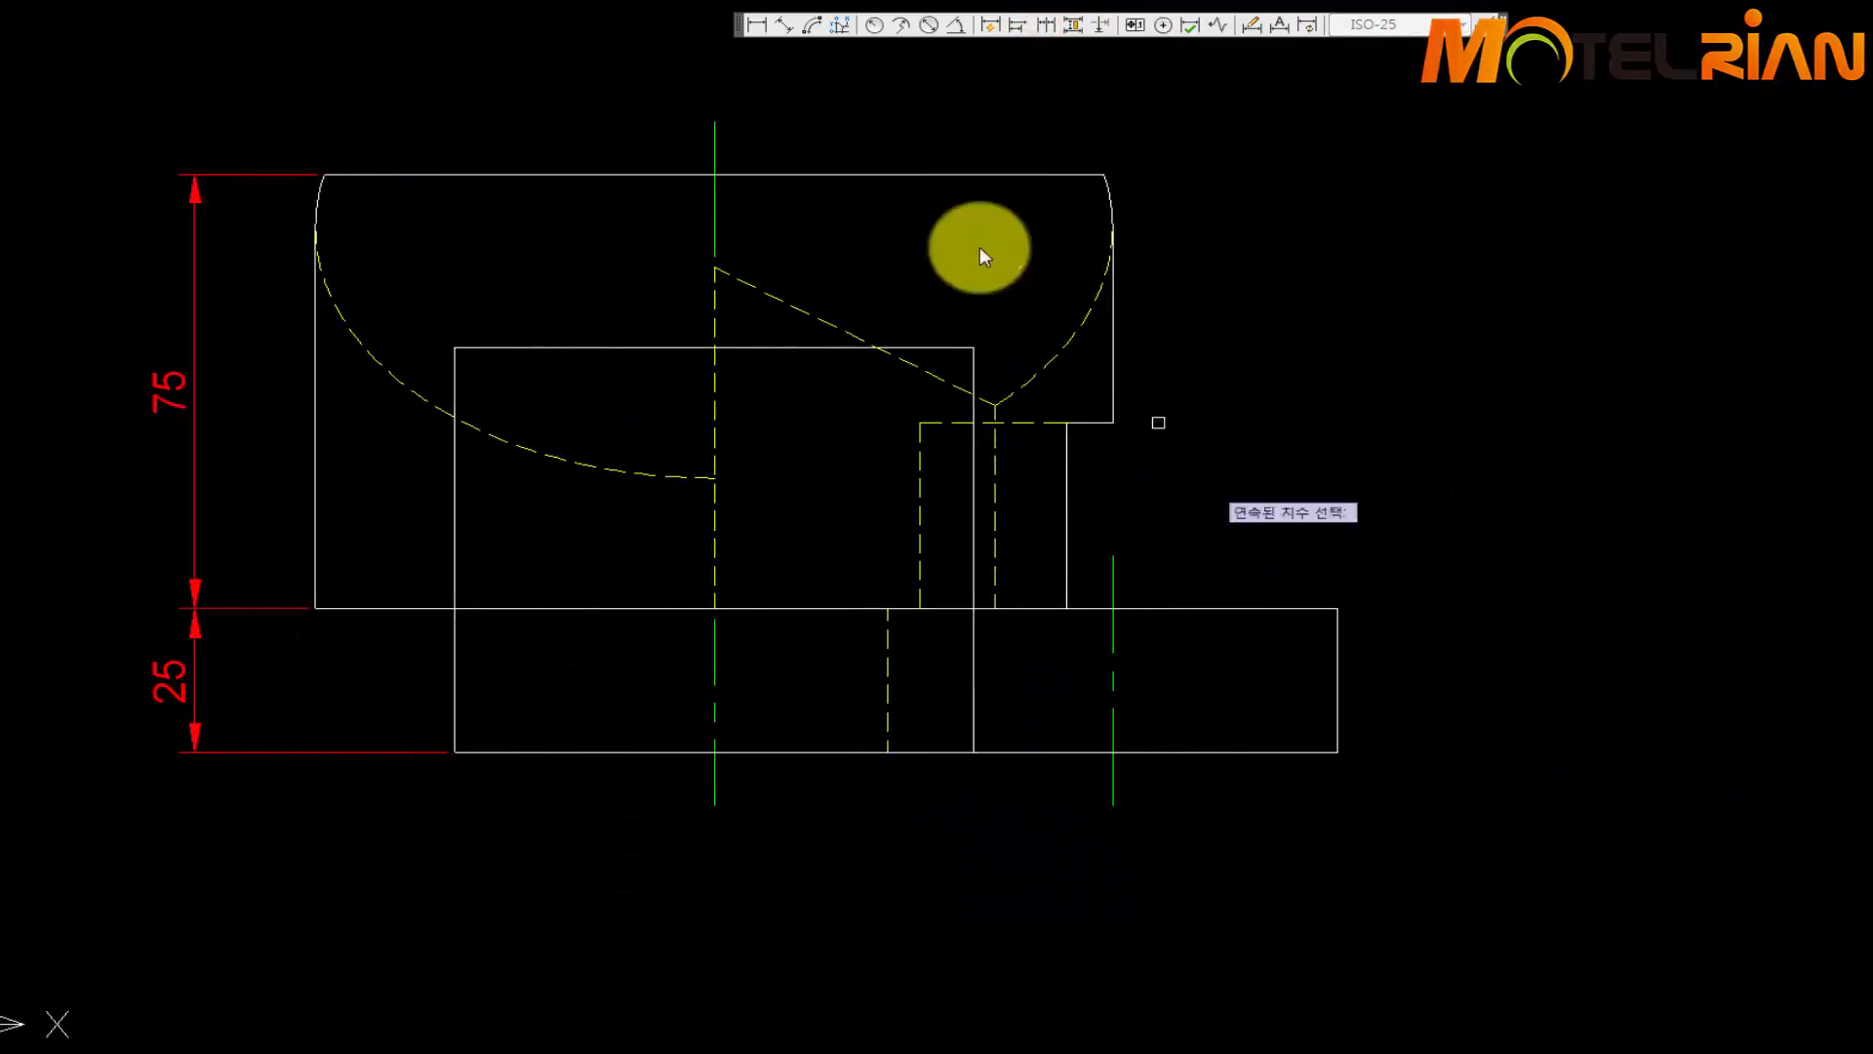
click(758, 26)
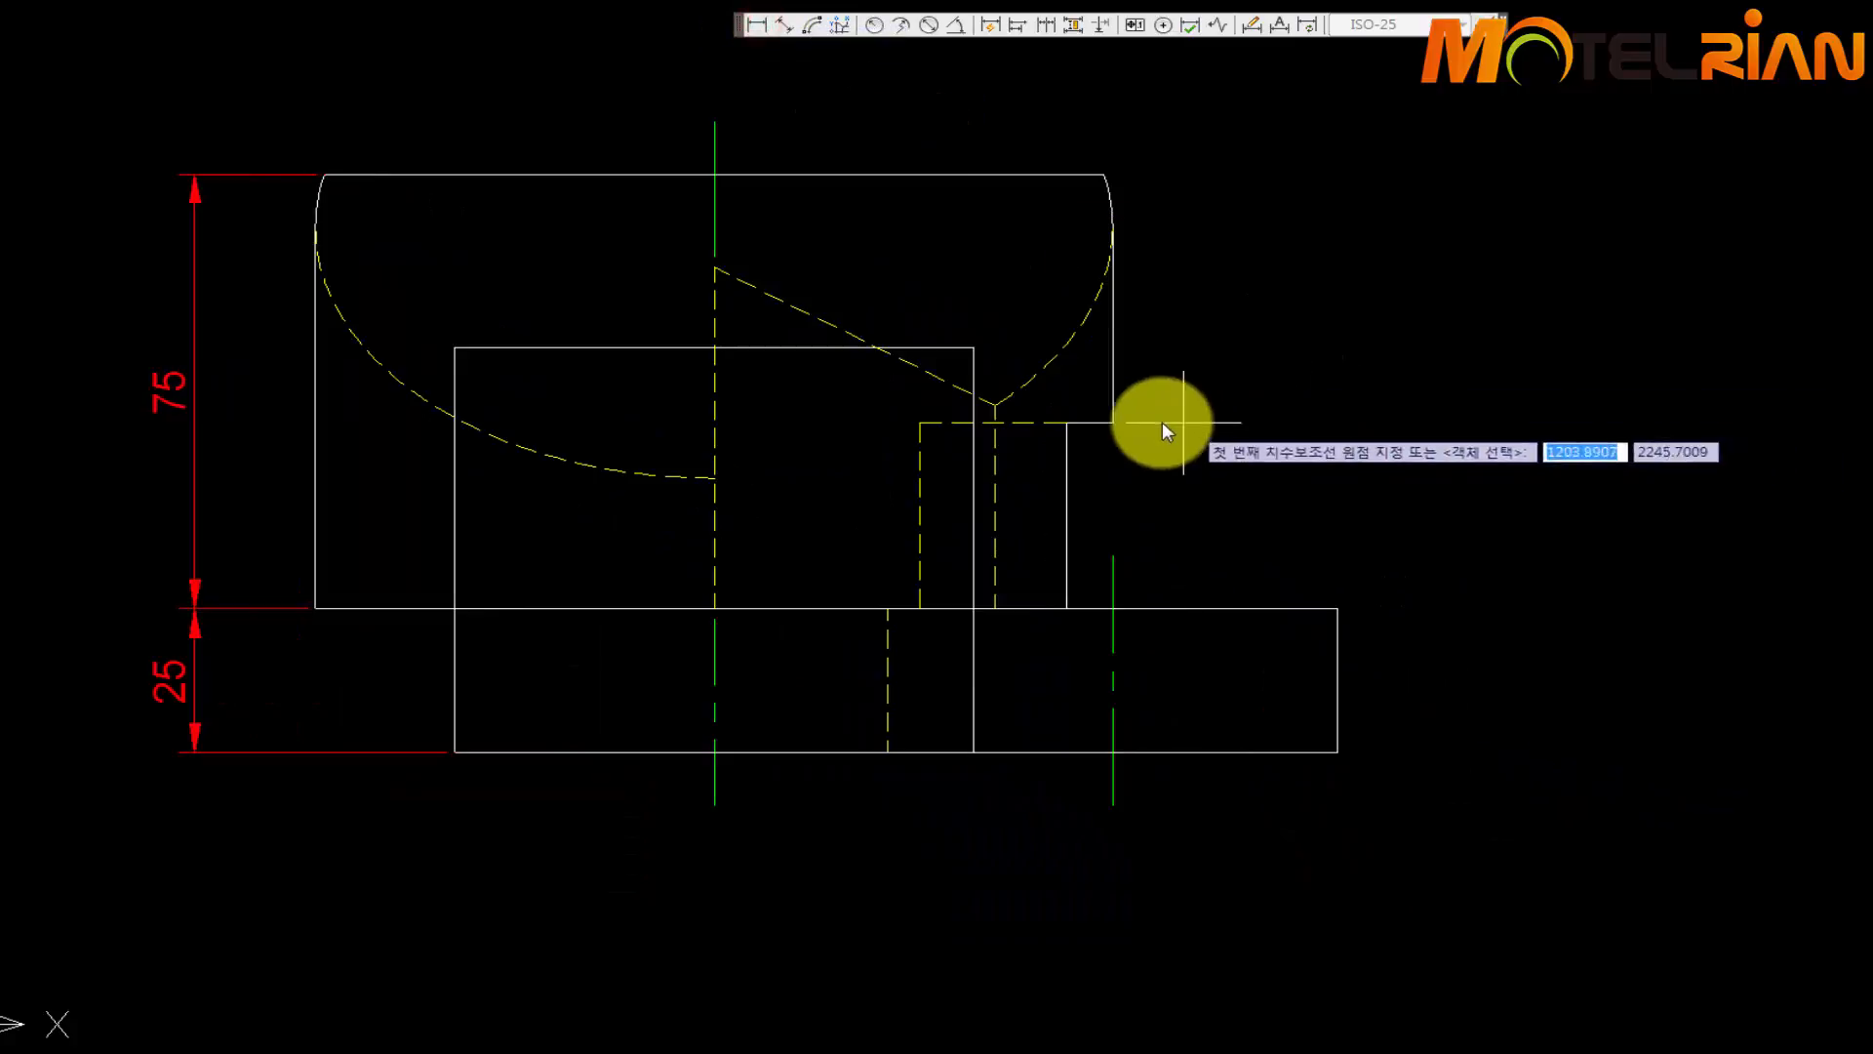
click(1113, 422)
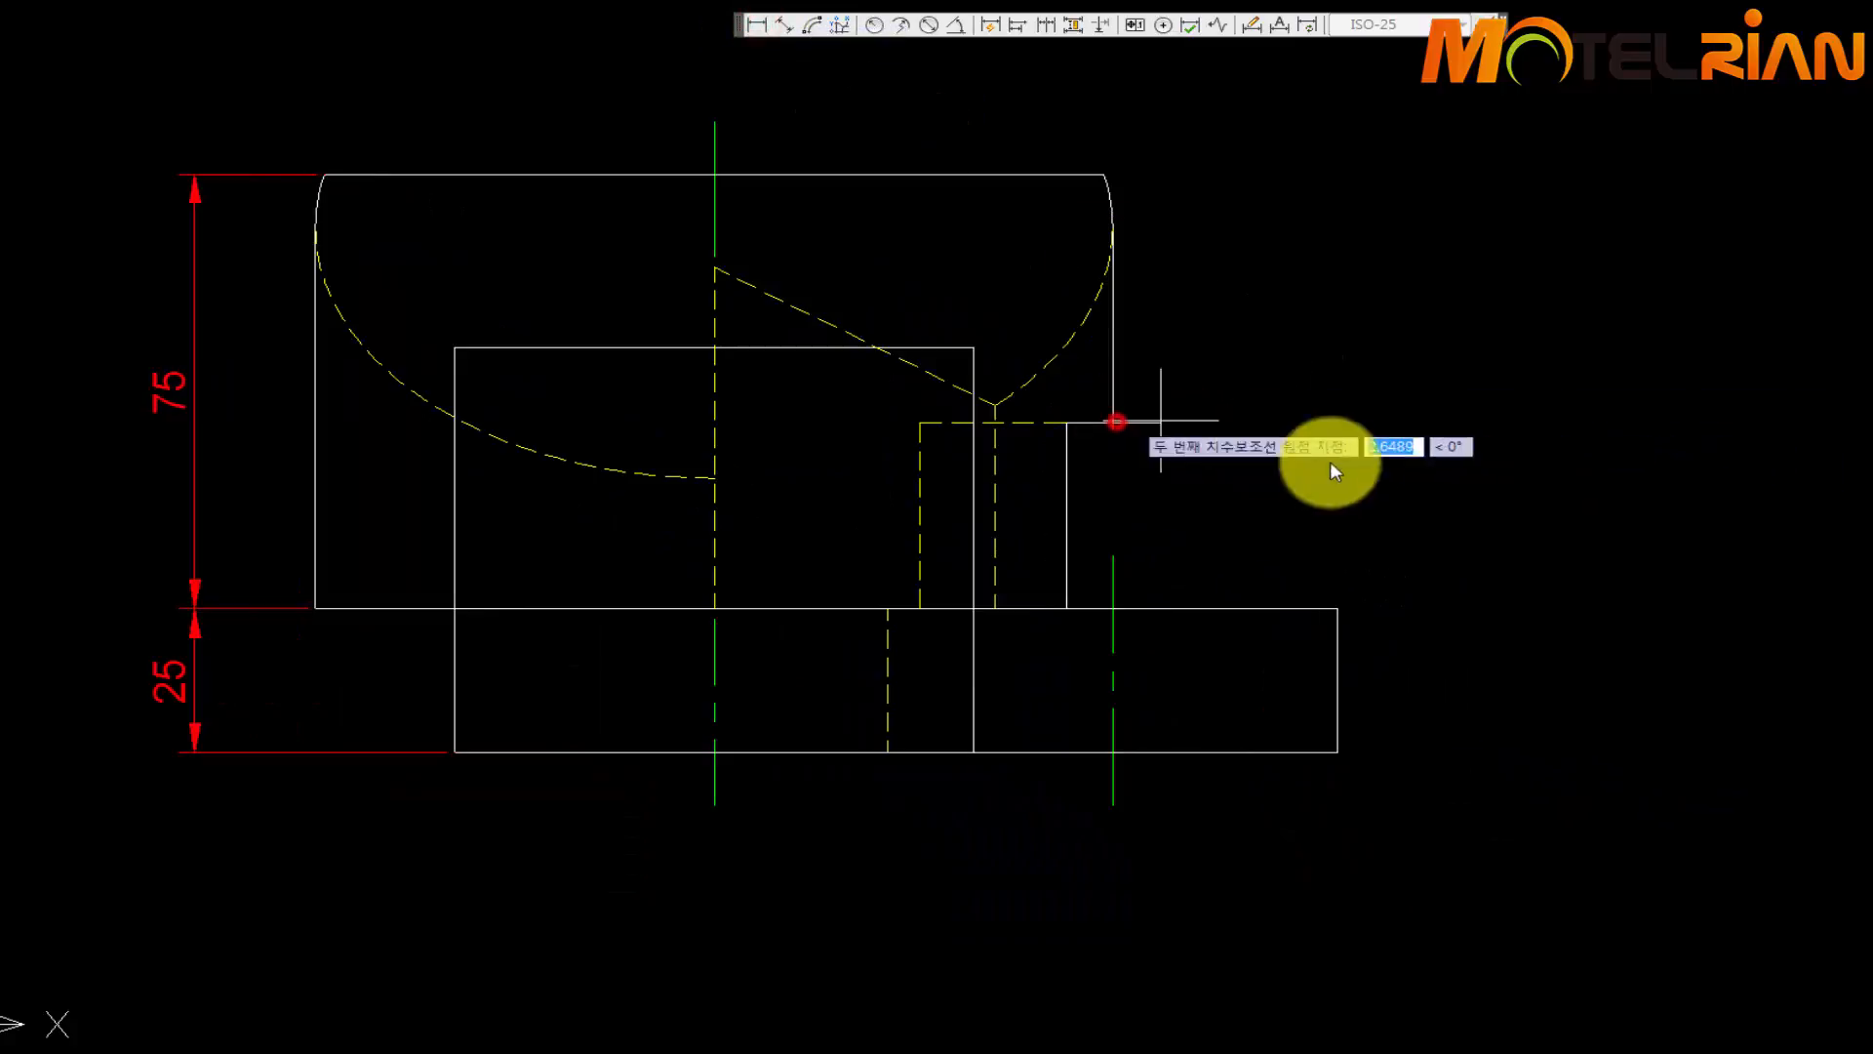
click(1338, 608)
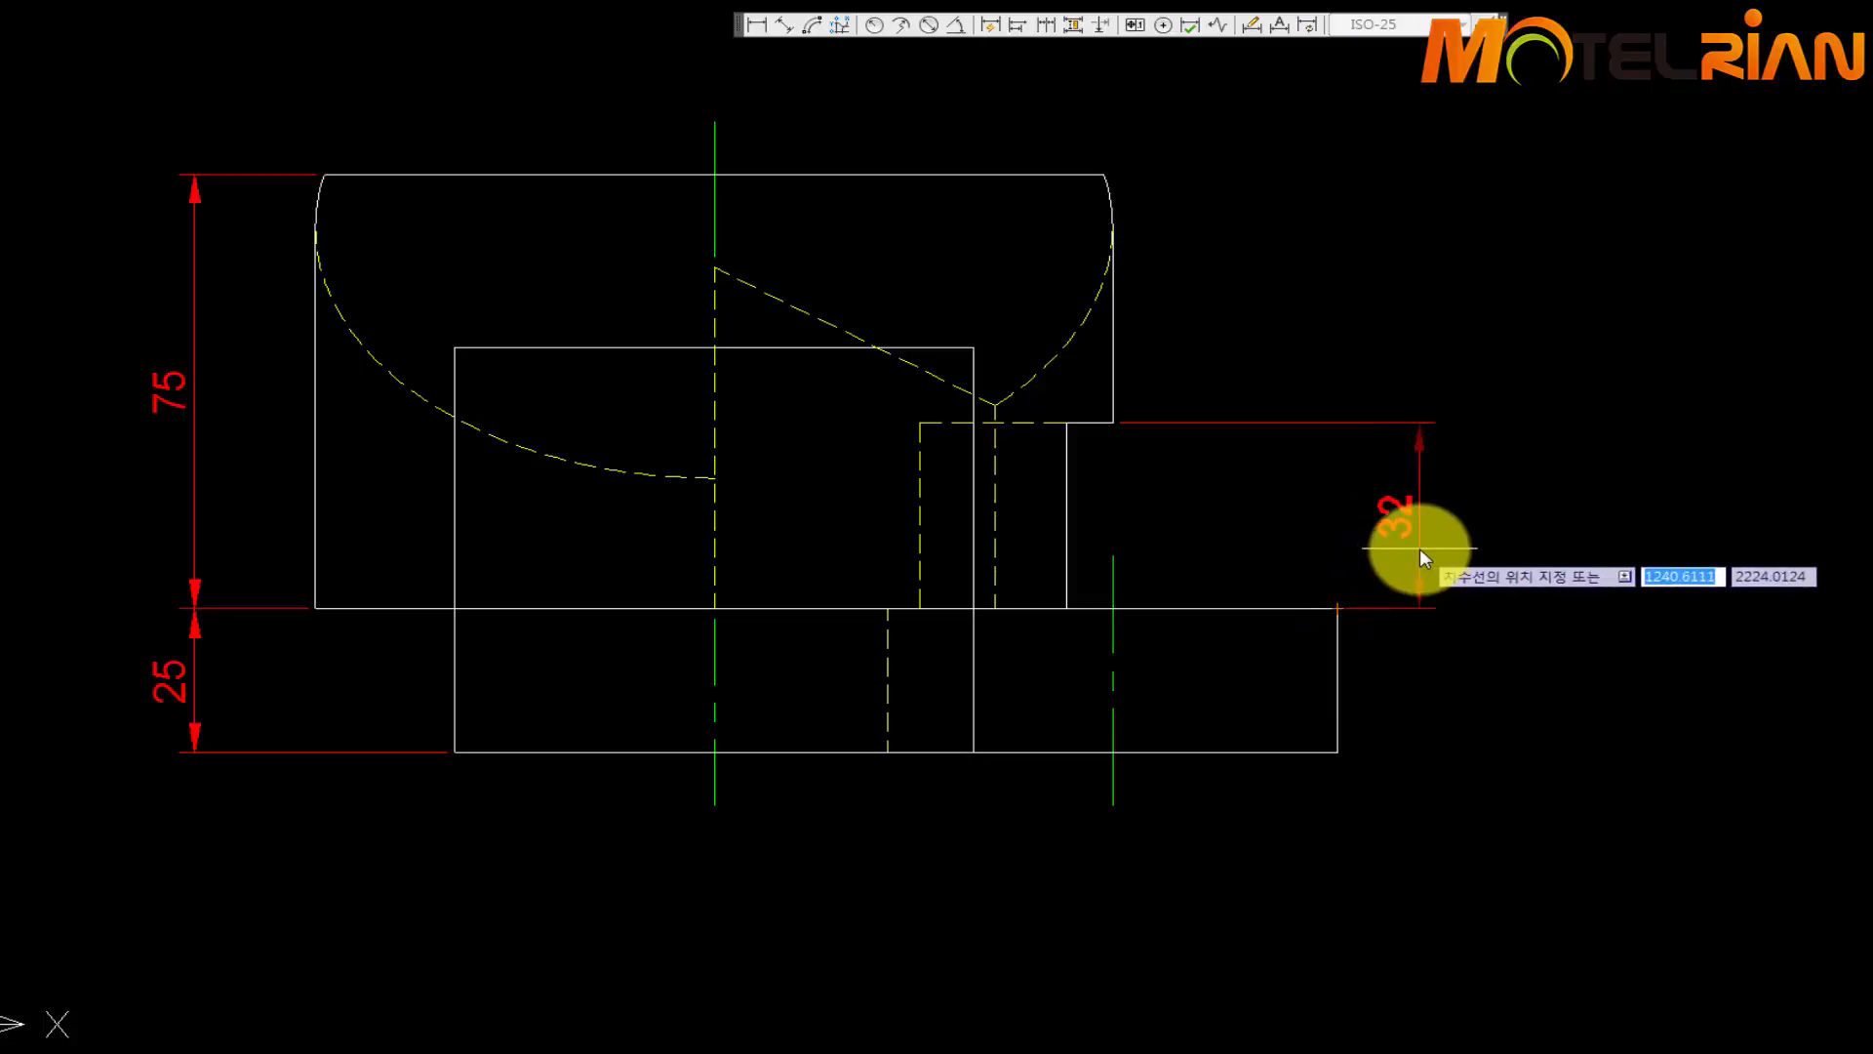
click(1420, 548)
Add a horizontal linear dimension below the front view from the base's bottom right corner to the right centerline
key(space)
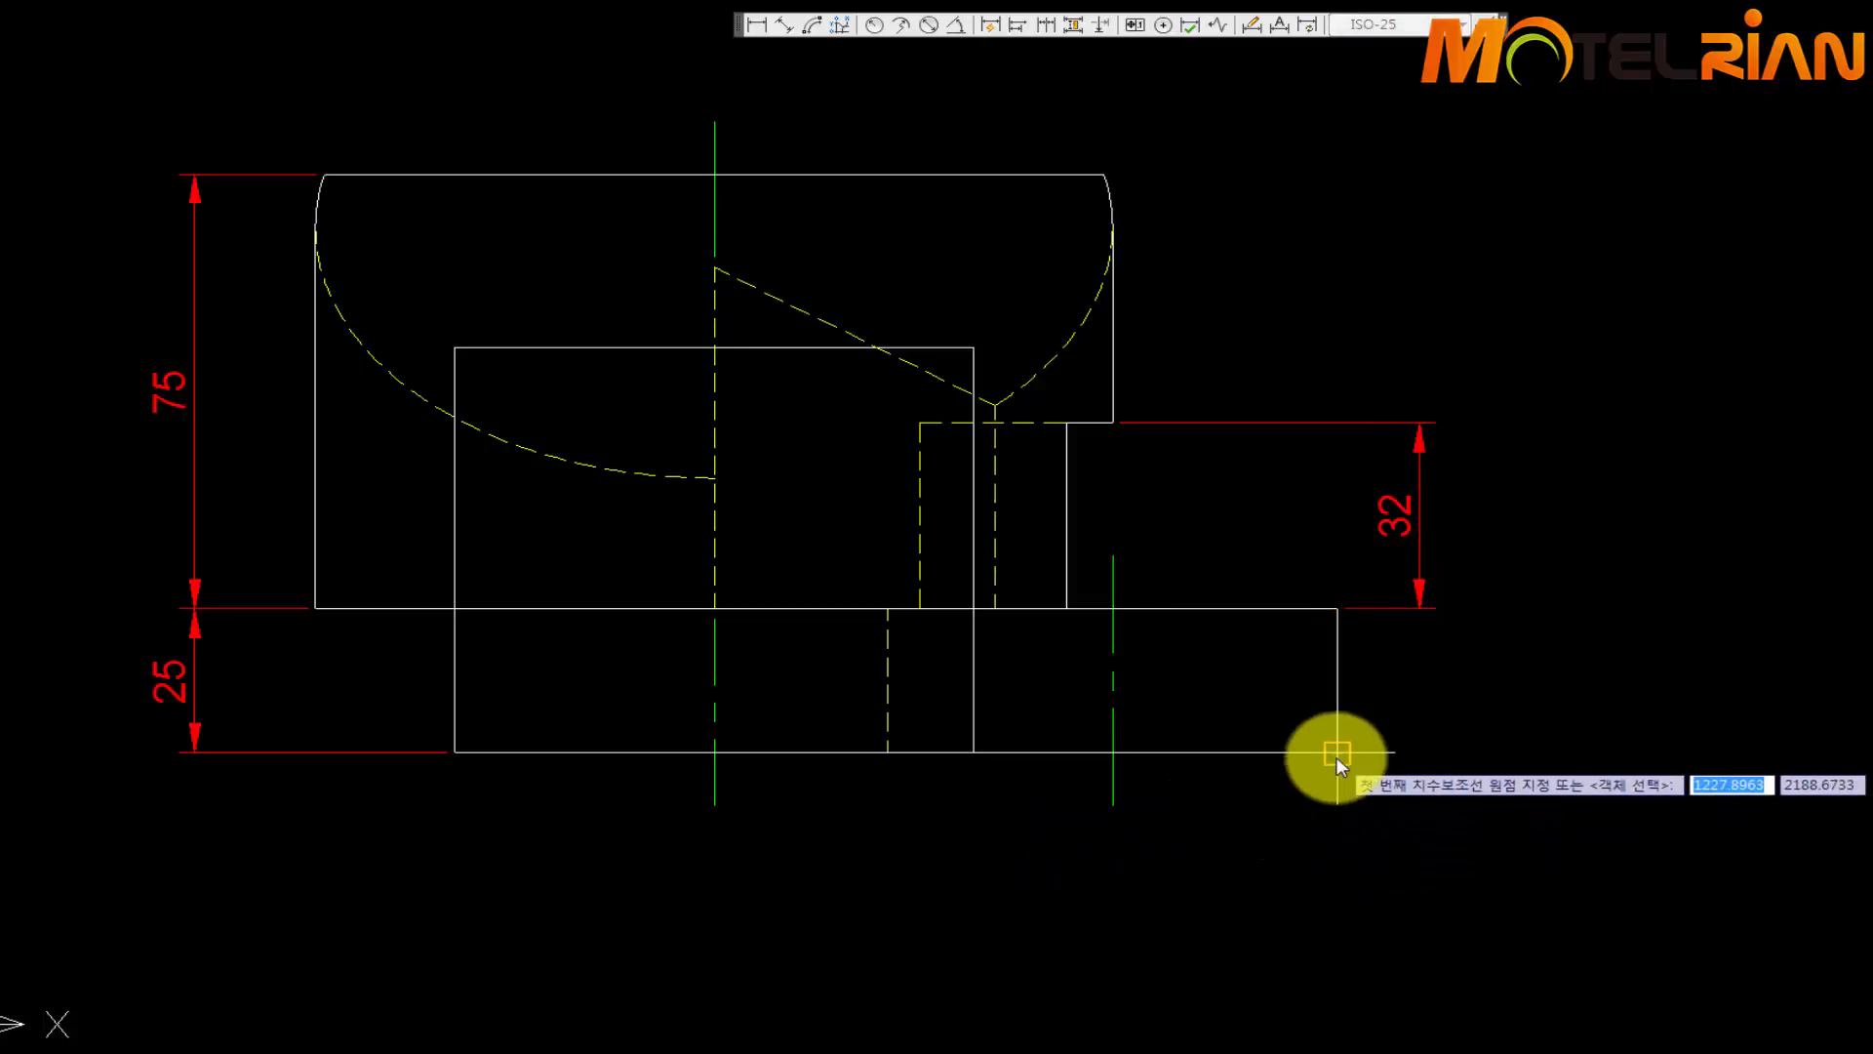
click(1337, 753)
click(1113, 807)
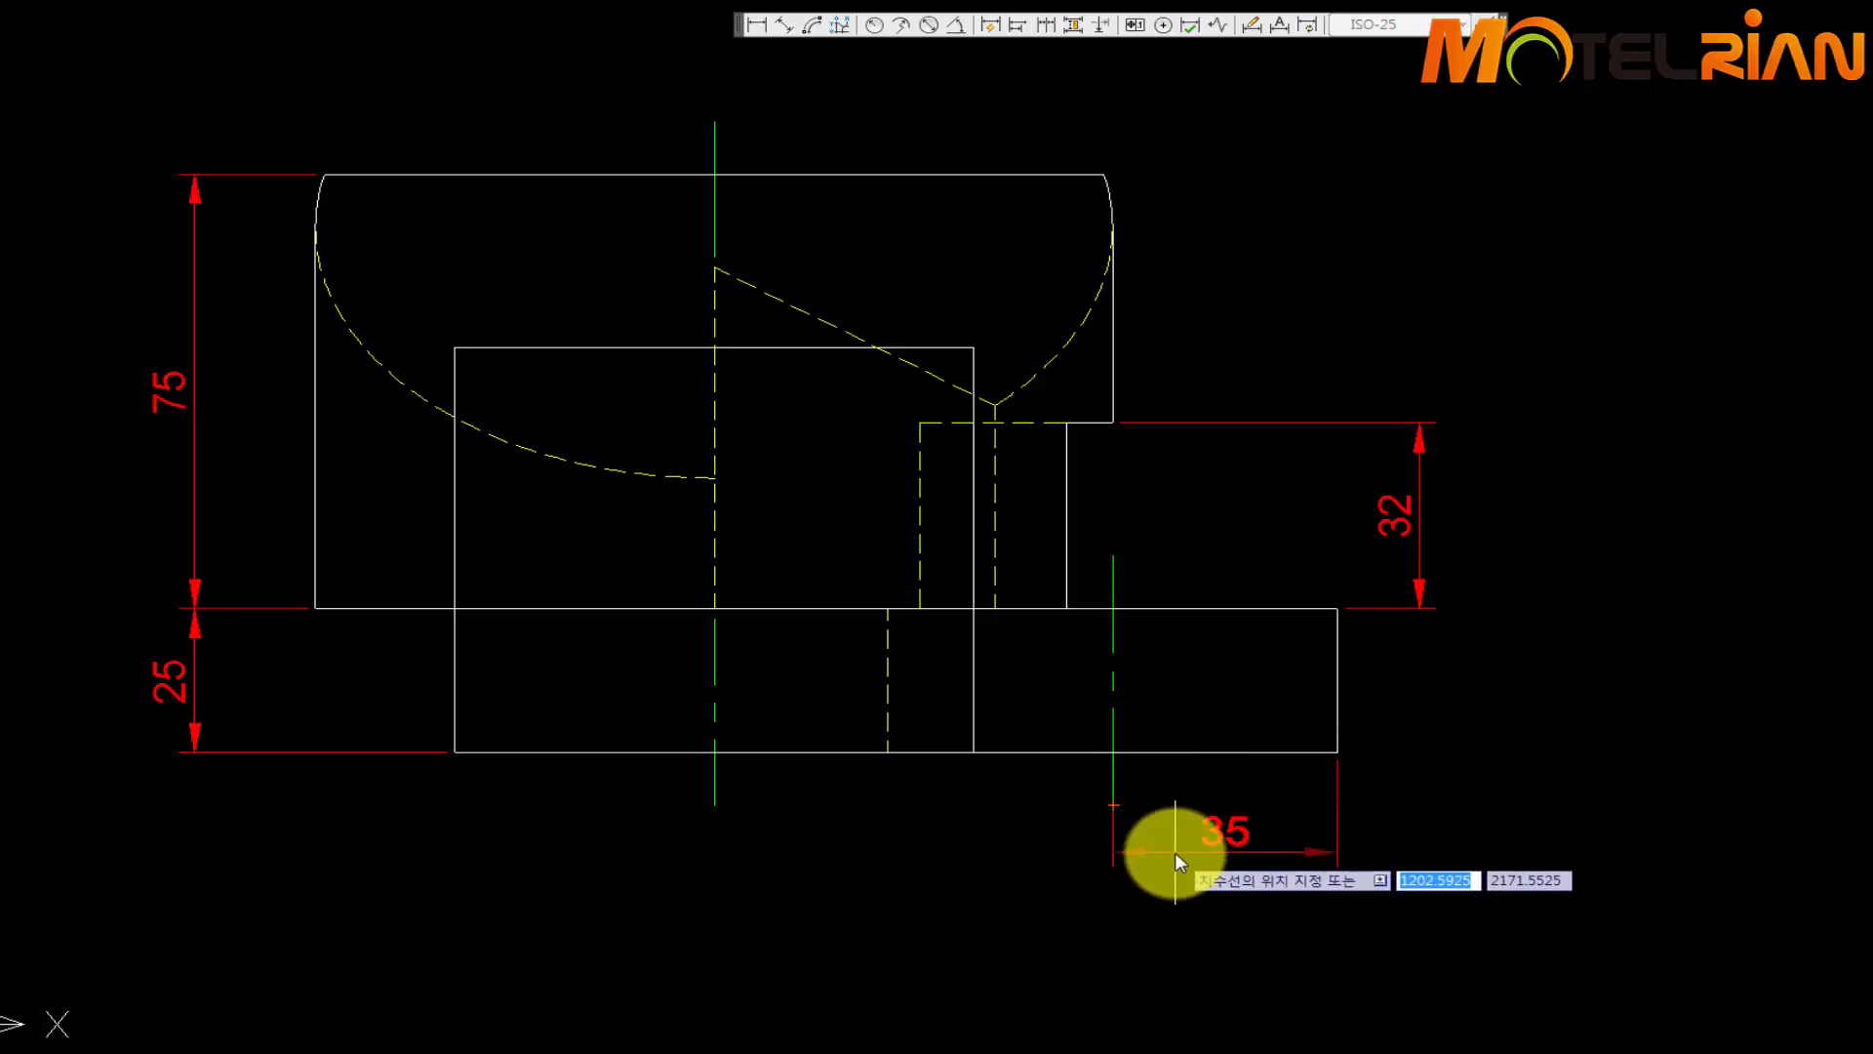
click(1175, 851)
Edit the text of the horizontal dimension below the front view to put the prefix R before the measured value
middle_drag(1492, 890, 1500, 763)
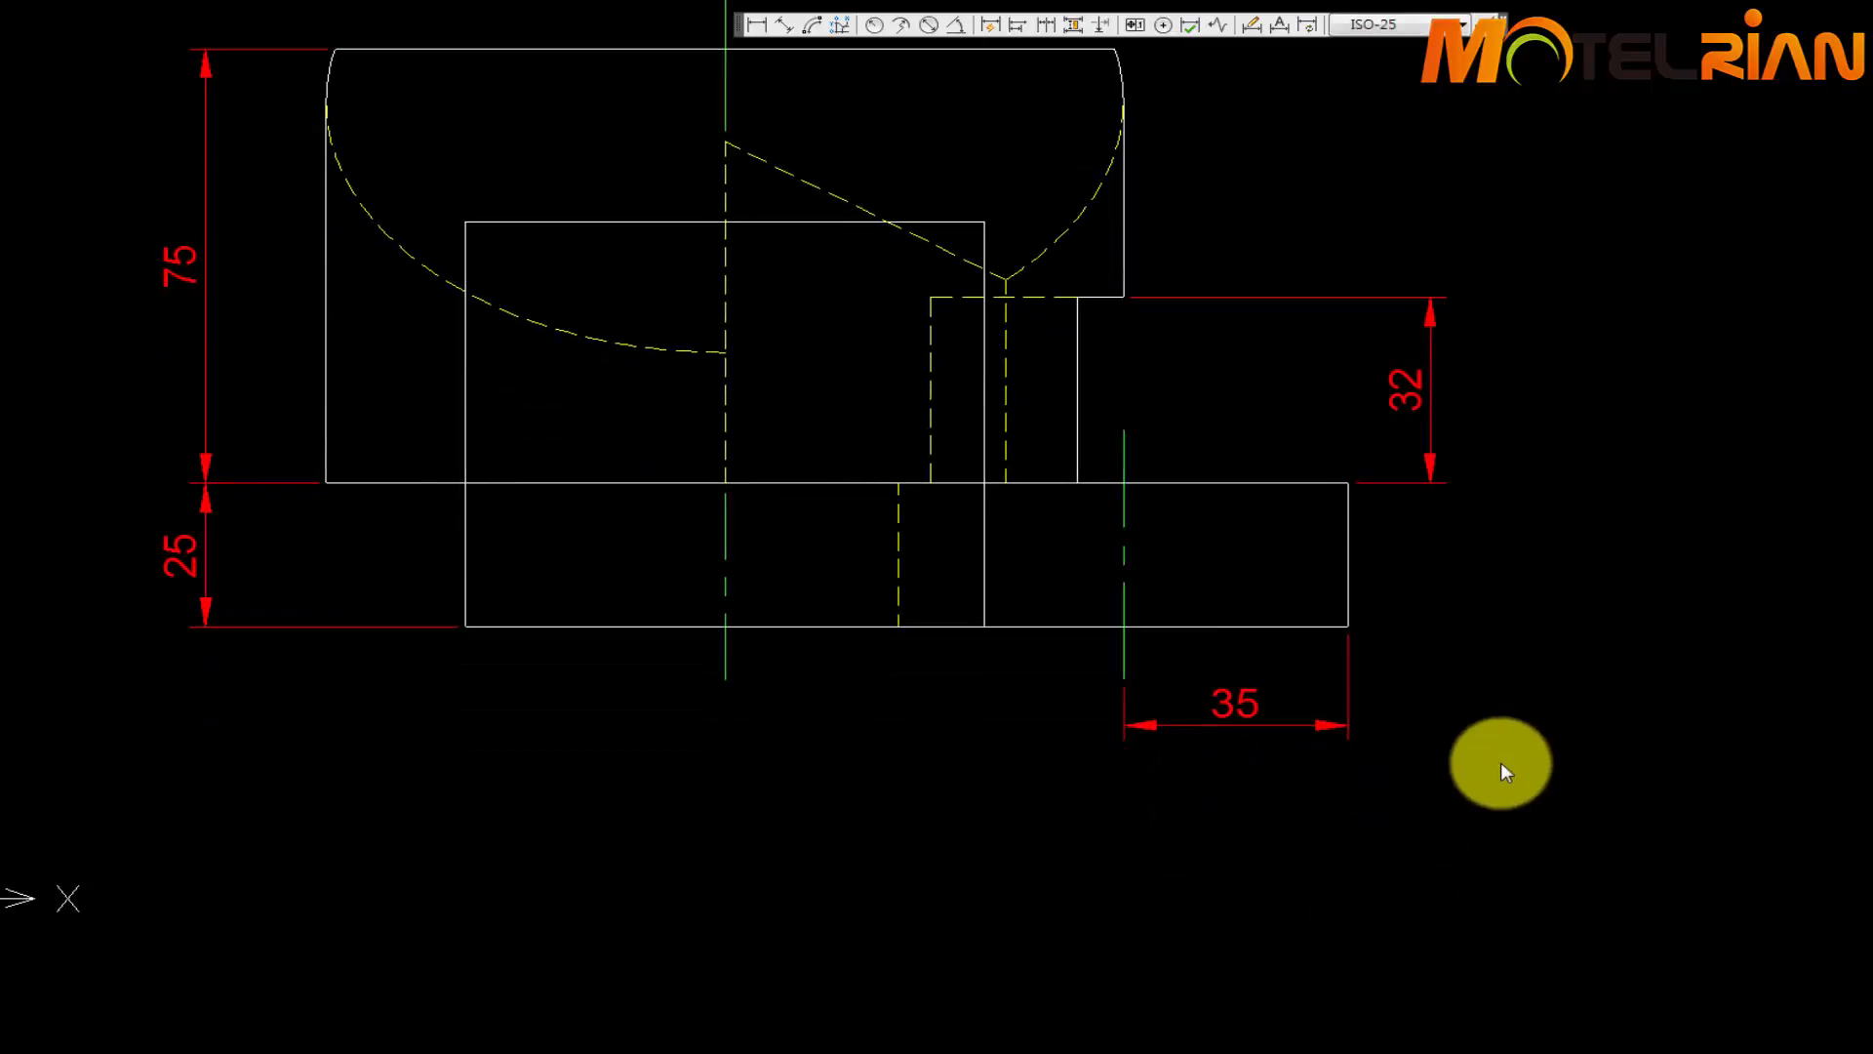
click(1227, 702)
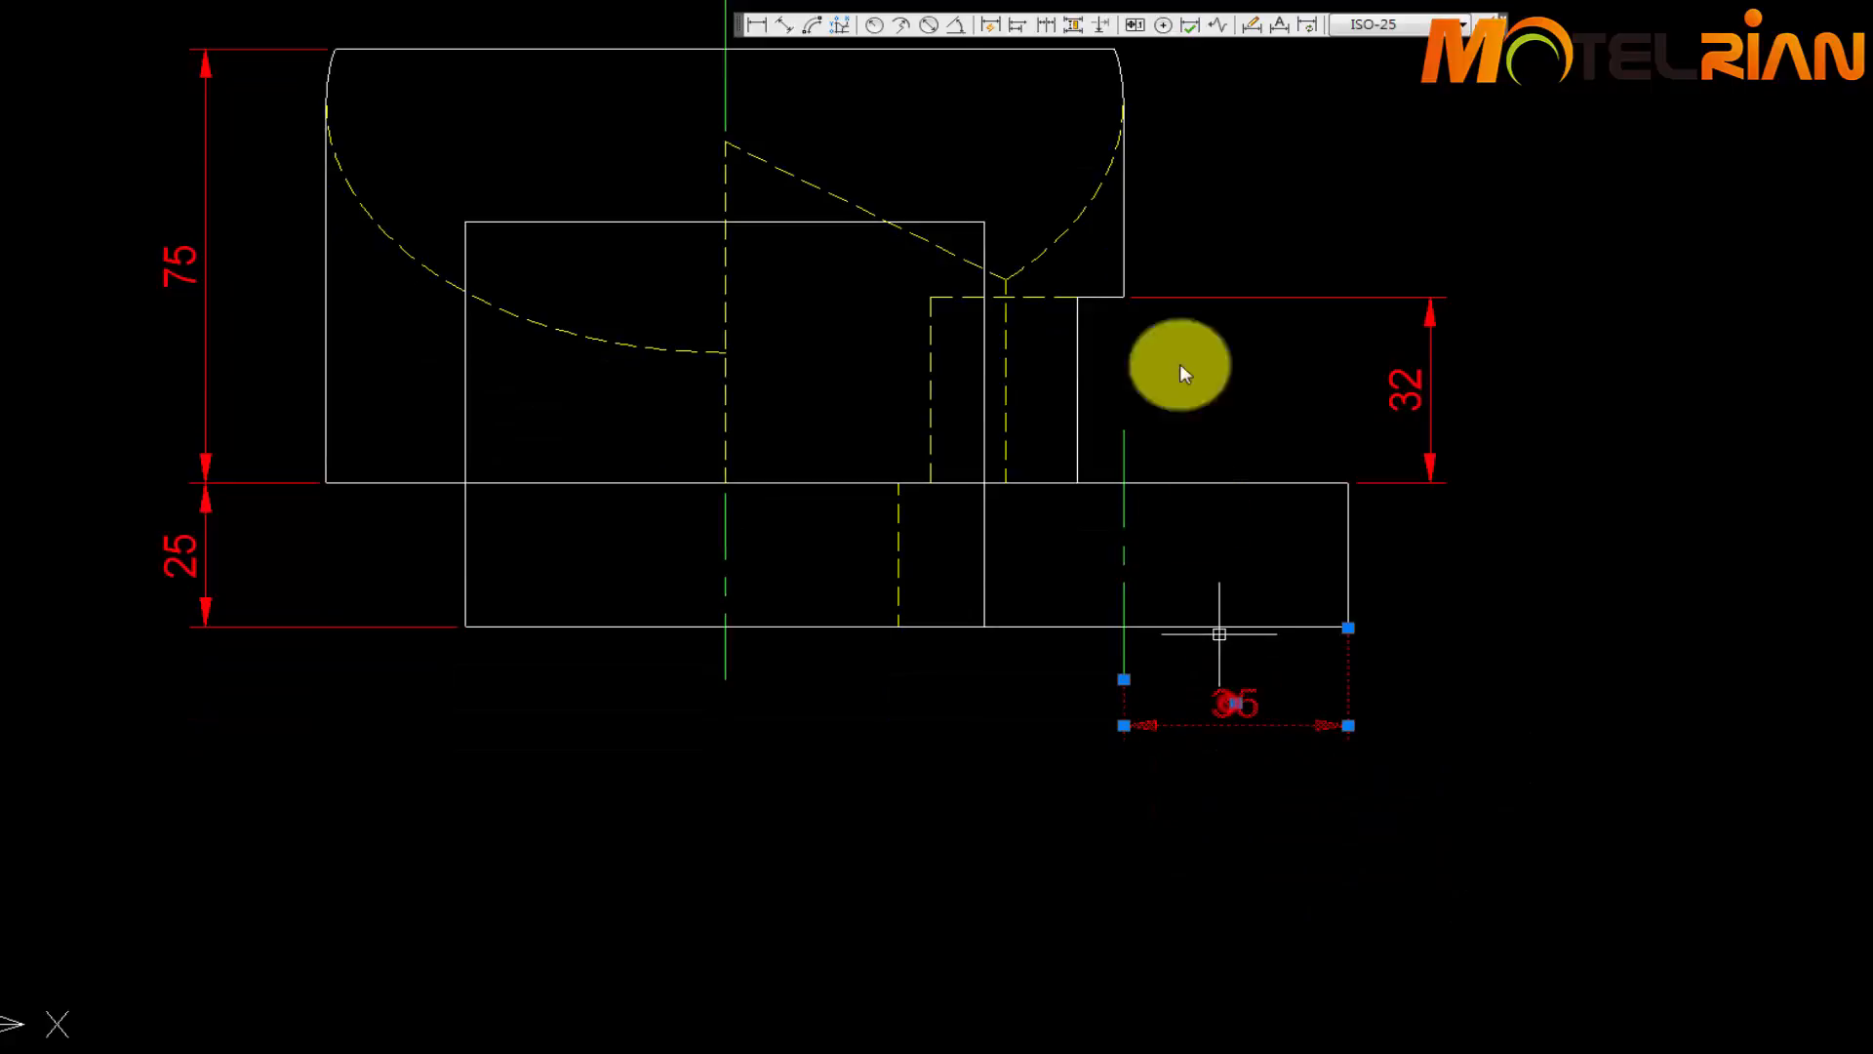
click(1253, 26)
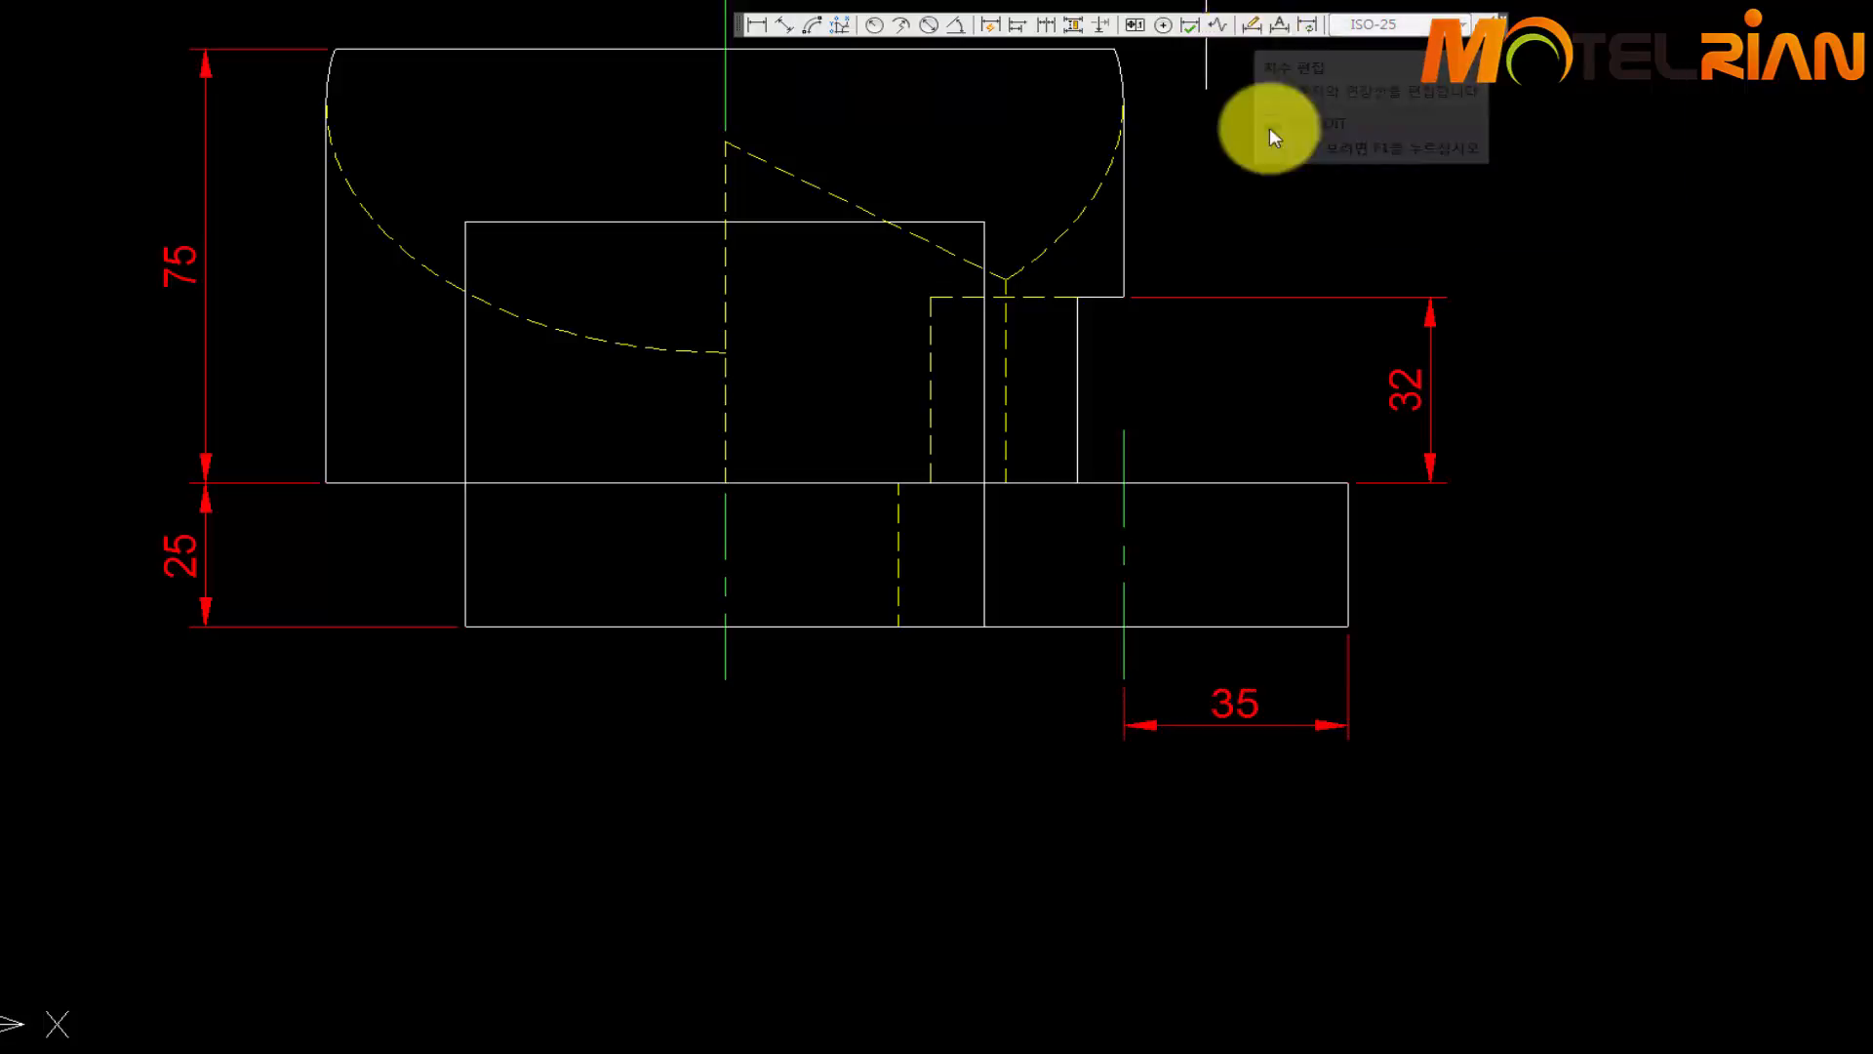
click(1336, 146)
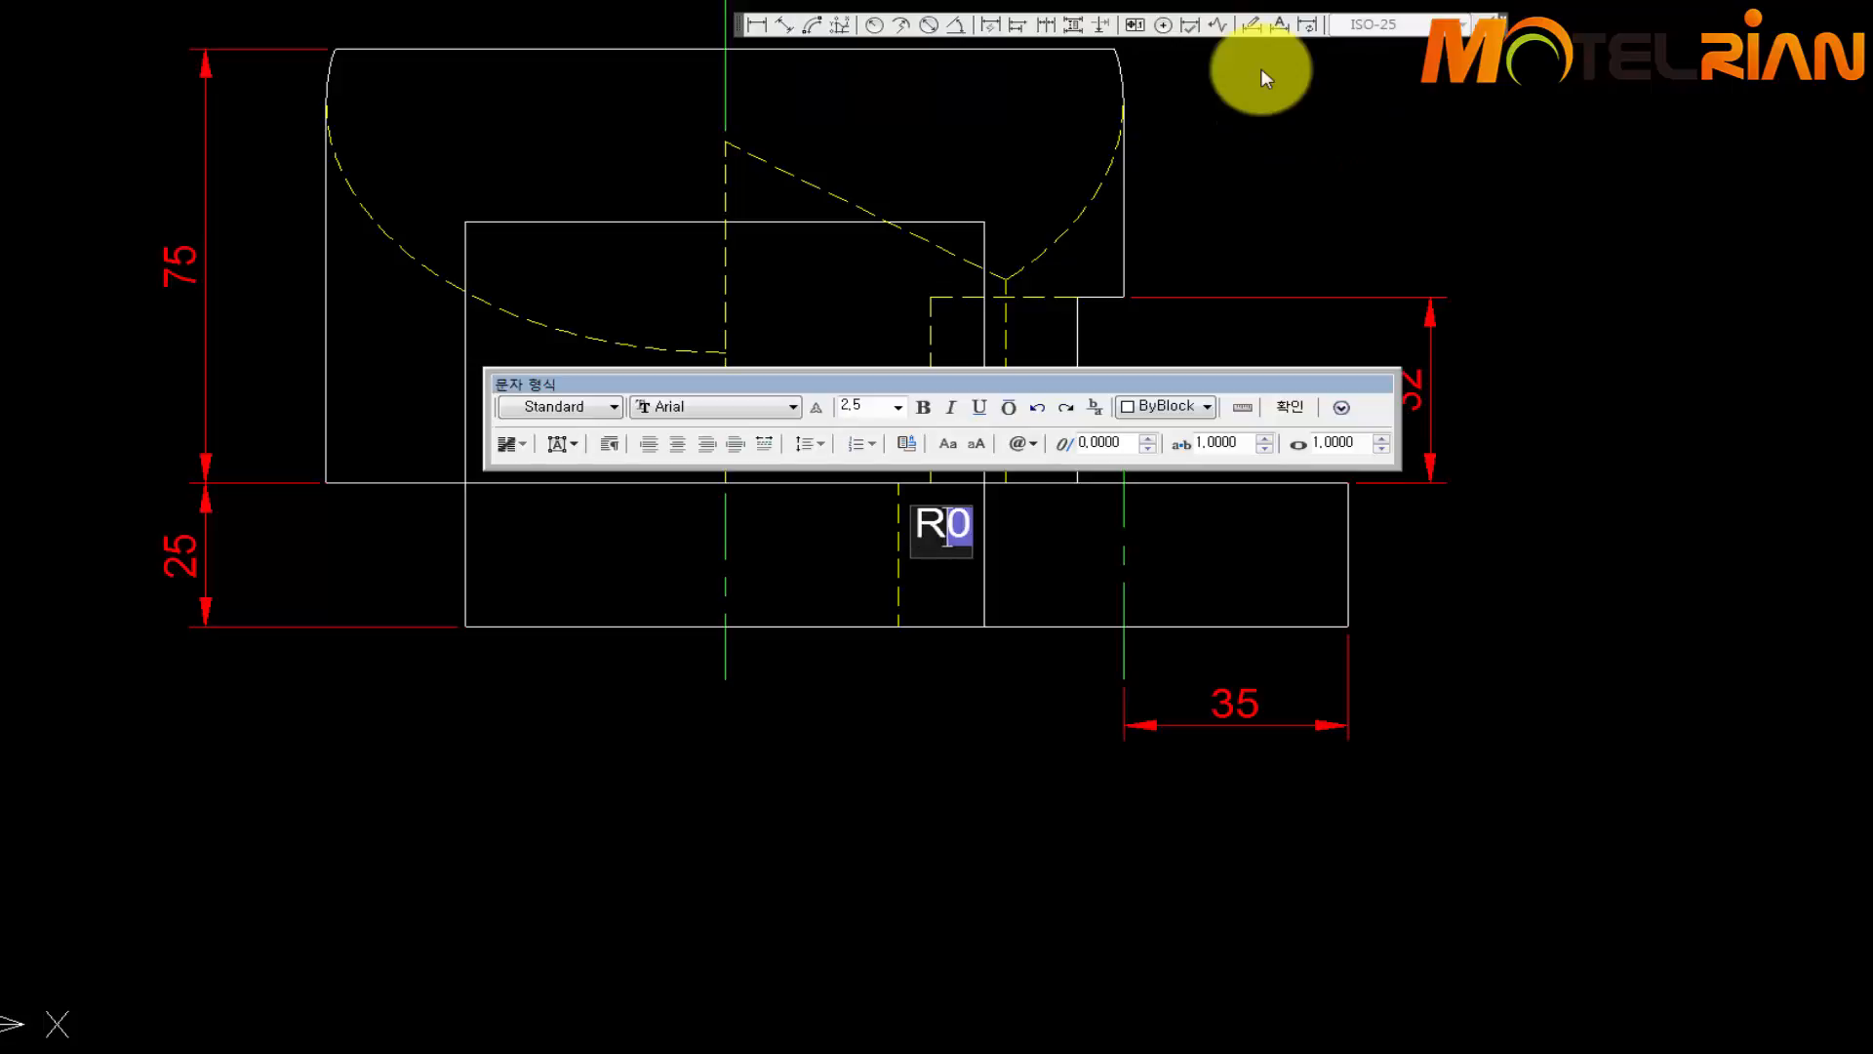
click(1290, 406)
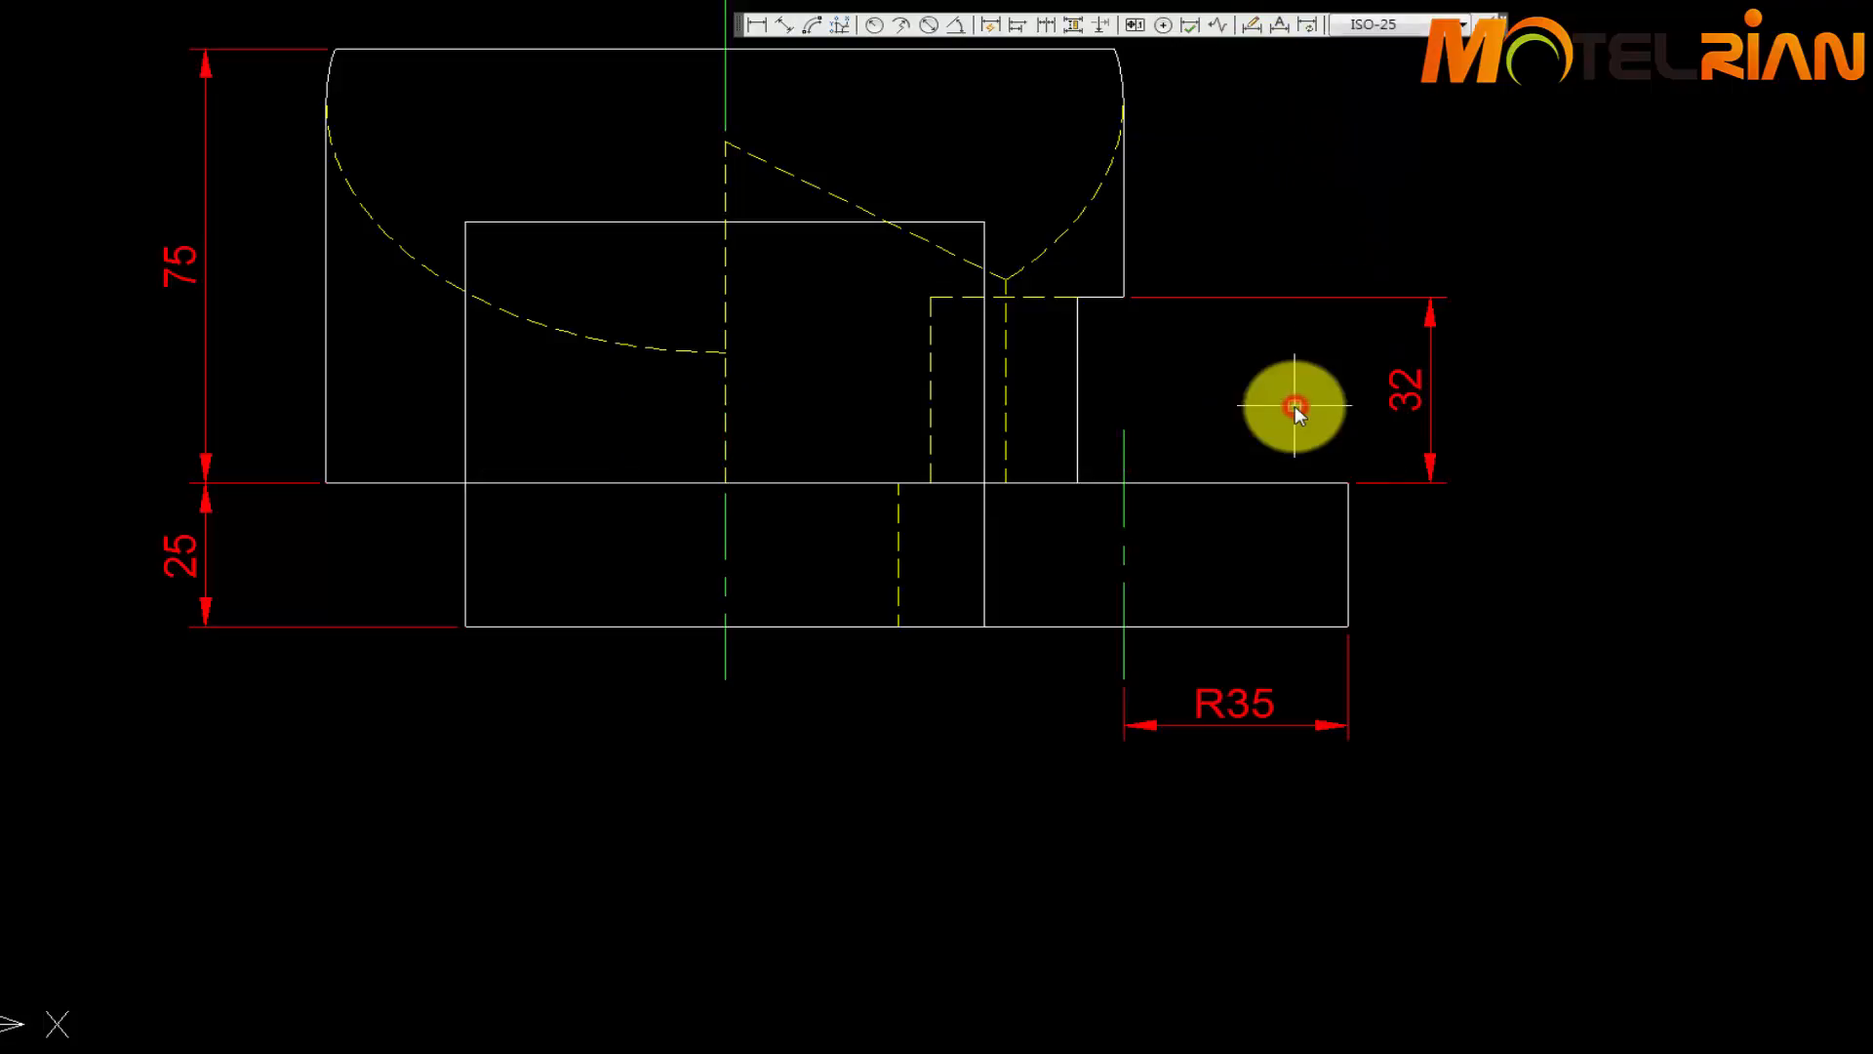
Try a vertical linear dimension for the gap height at the side view's left edge and erase it
scroll(1715, 547, down, 2)
mouse_move(1635, 584)
middle_down()
mouse_move(1163, 687)
mouse_move(1231, 602)
mouse_move(1083, 602)
middle_up()
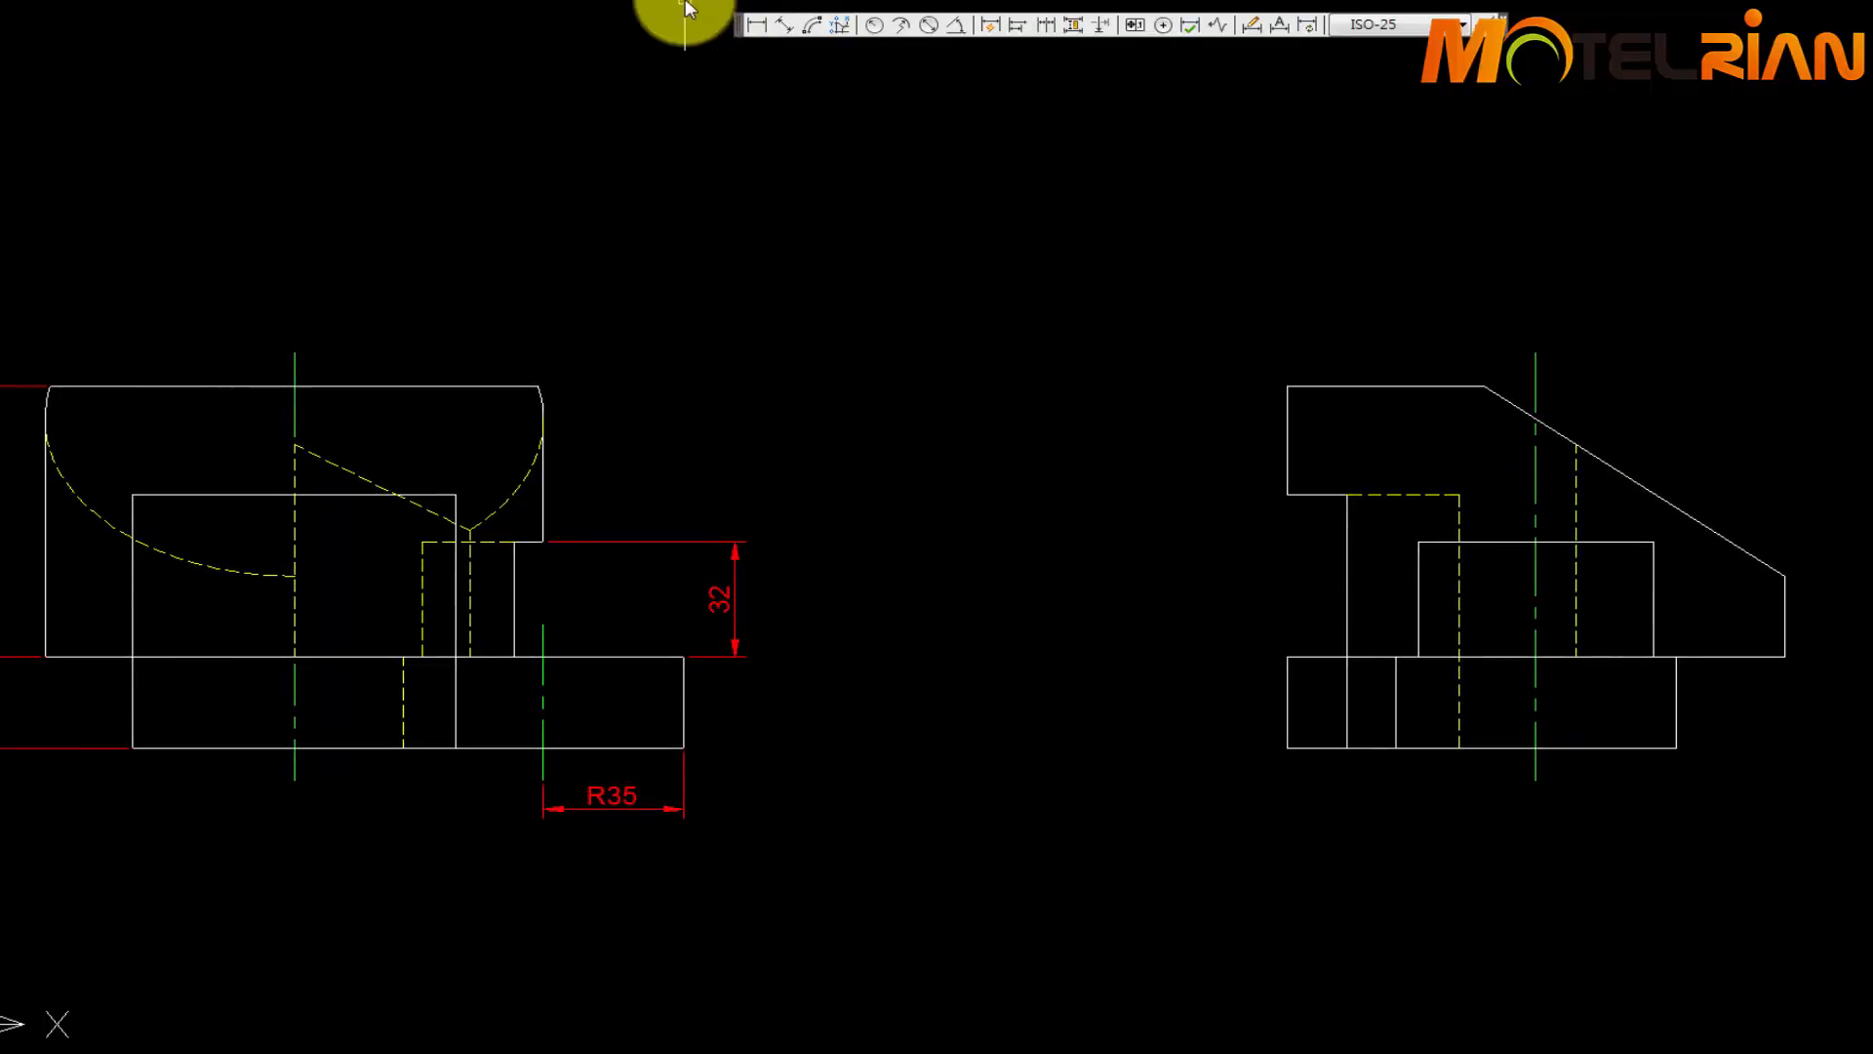
click(754, 26)
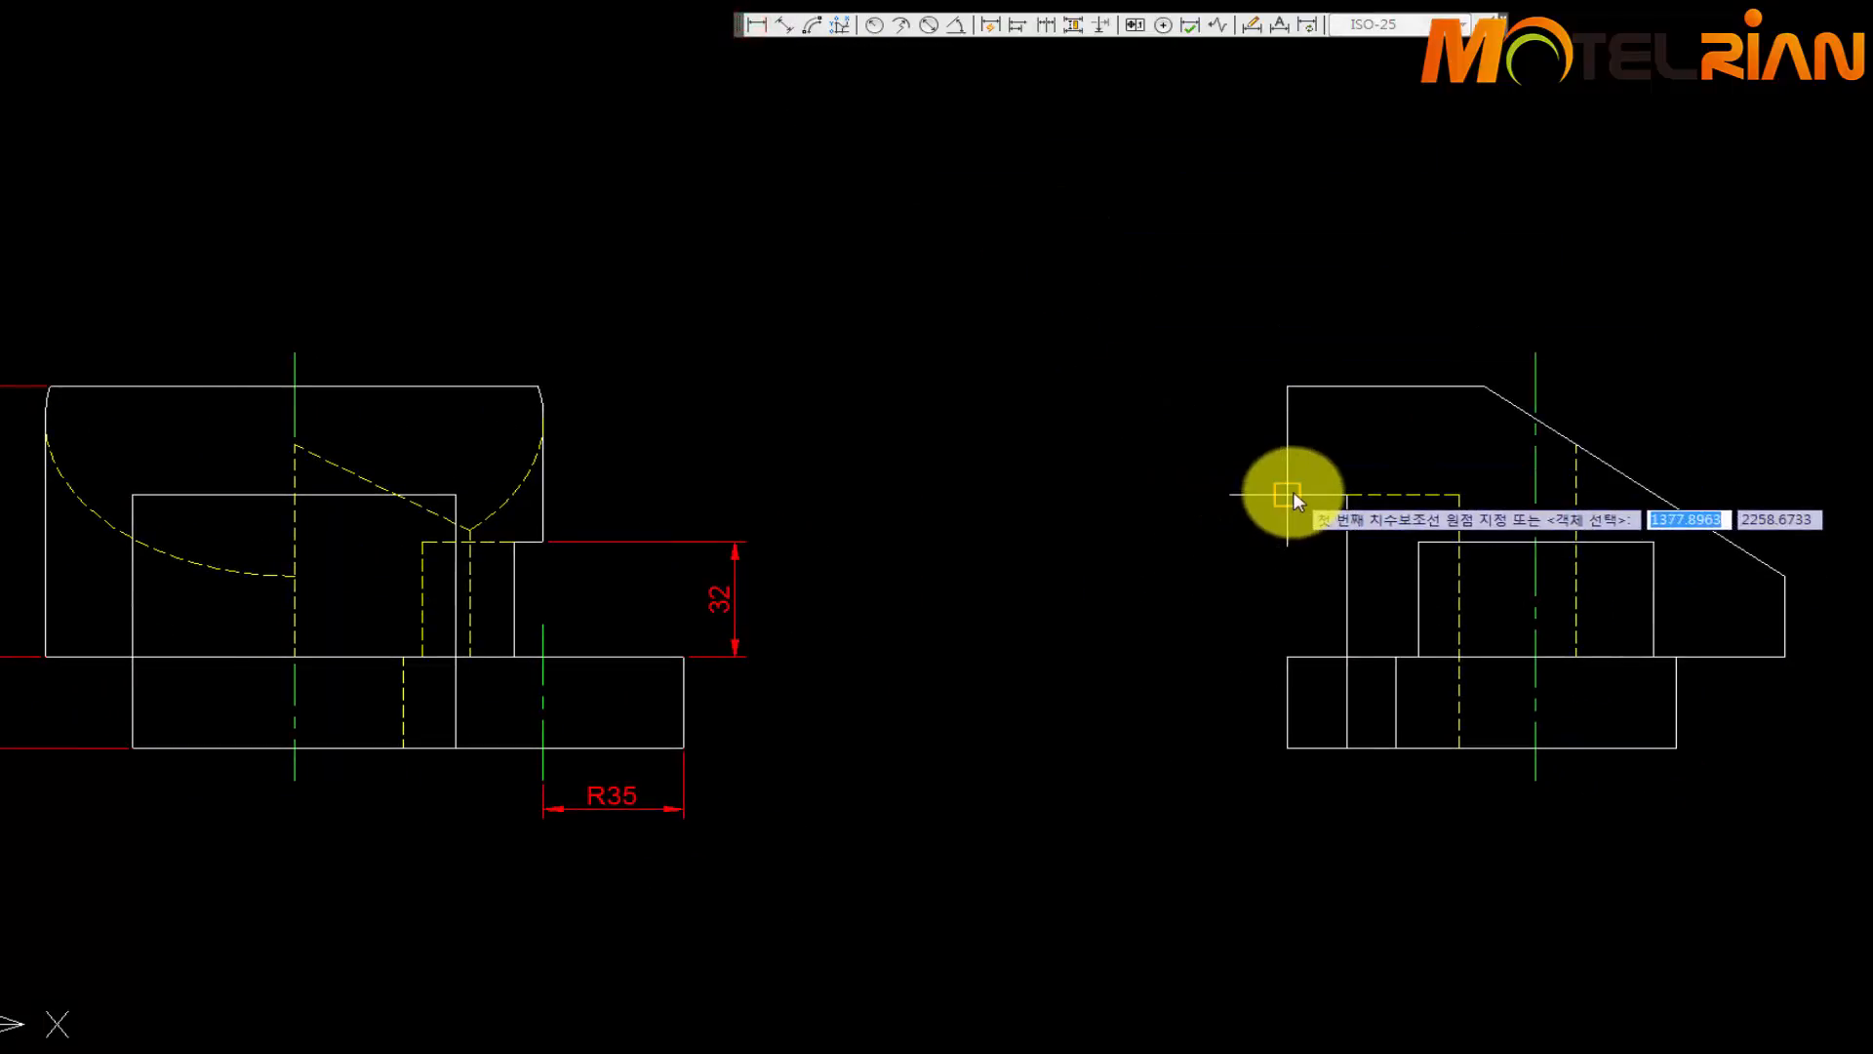
click(1284, 656)
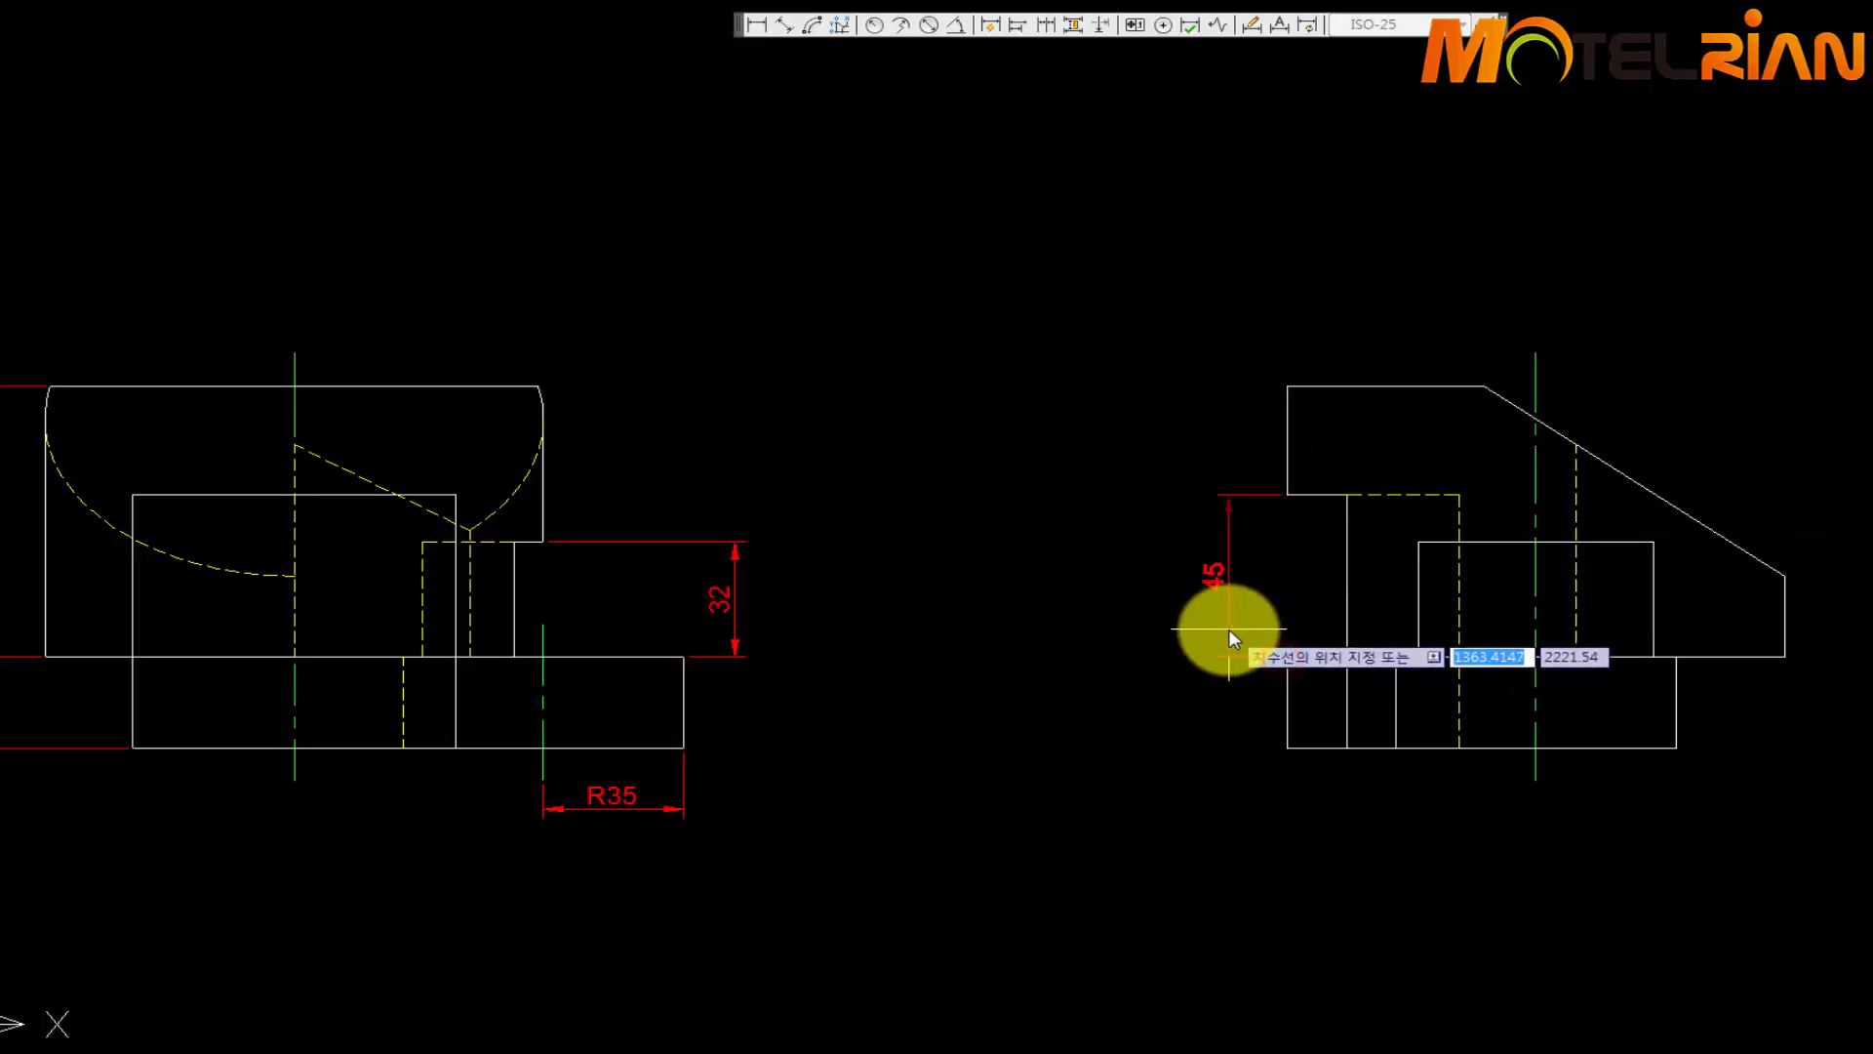
click(1233, 628)
middle_drag(1443, 569, 1192, 564)
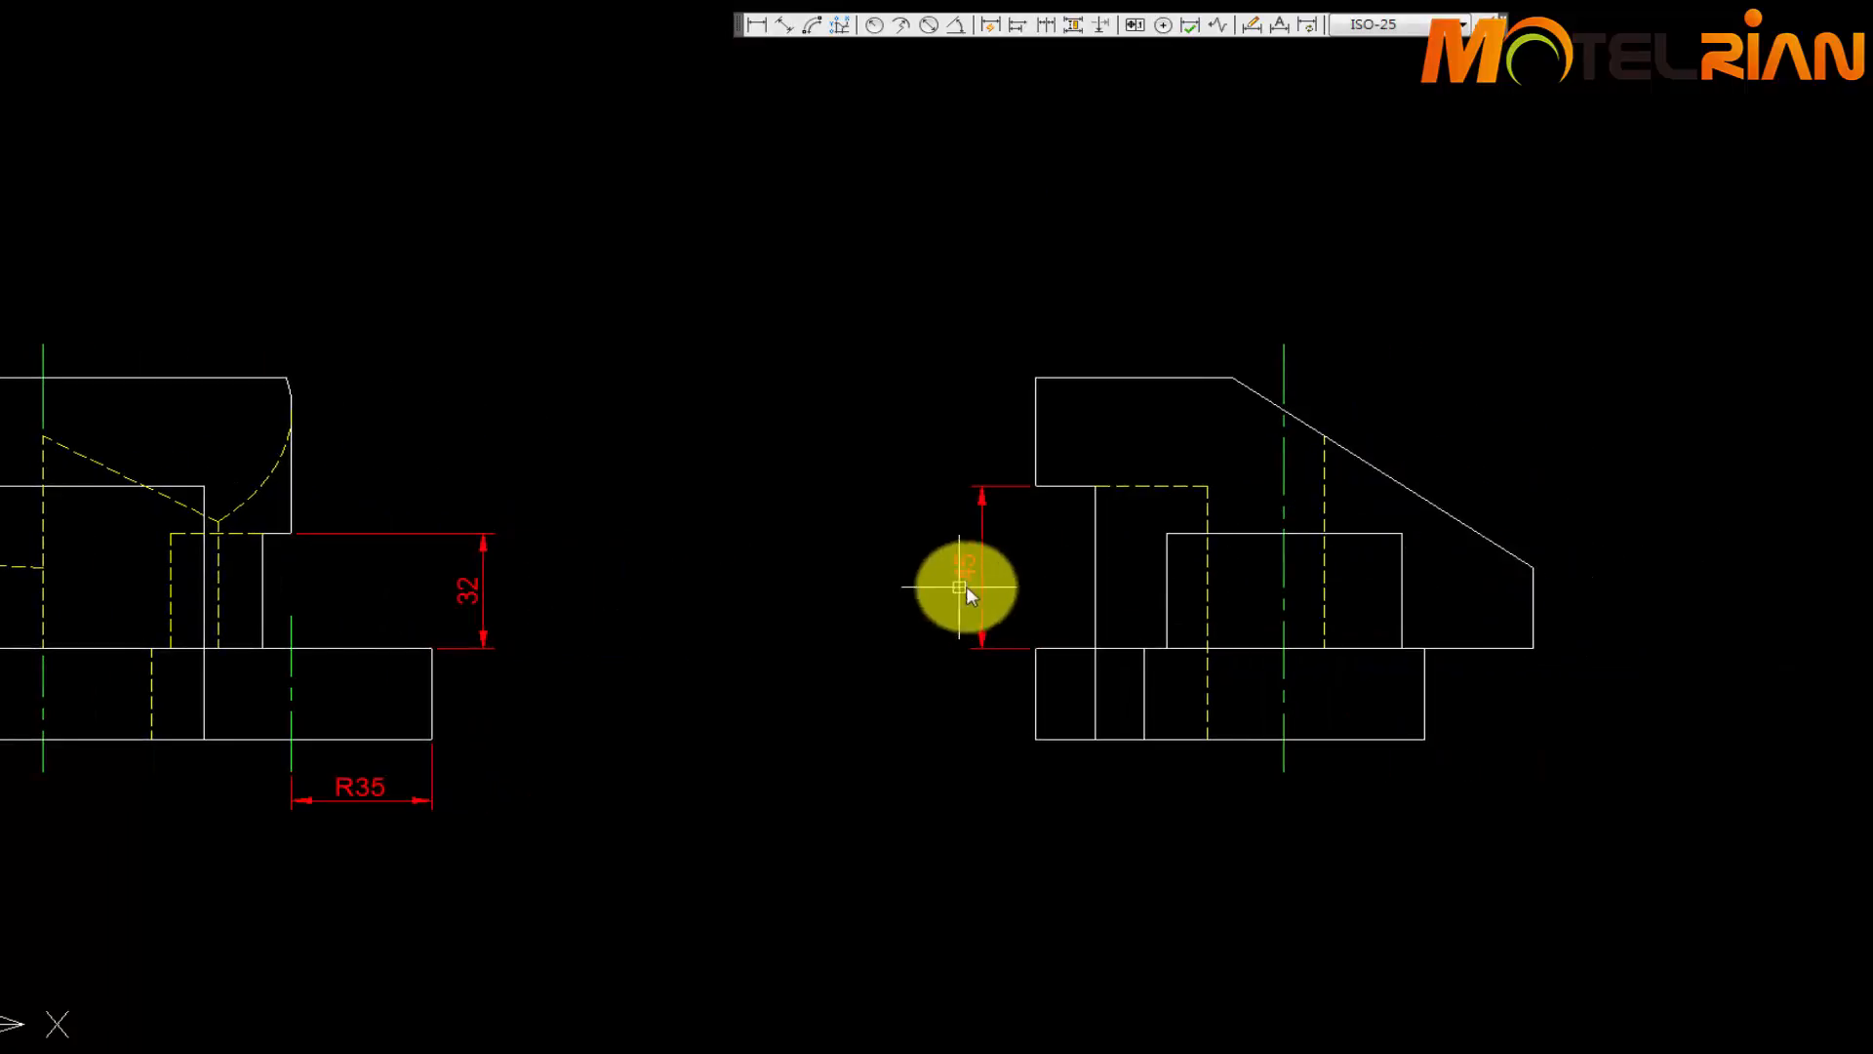
click(907, 583)
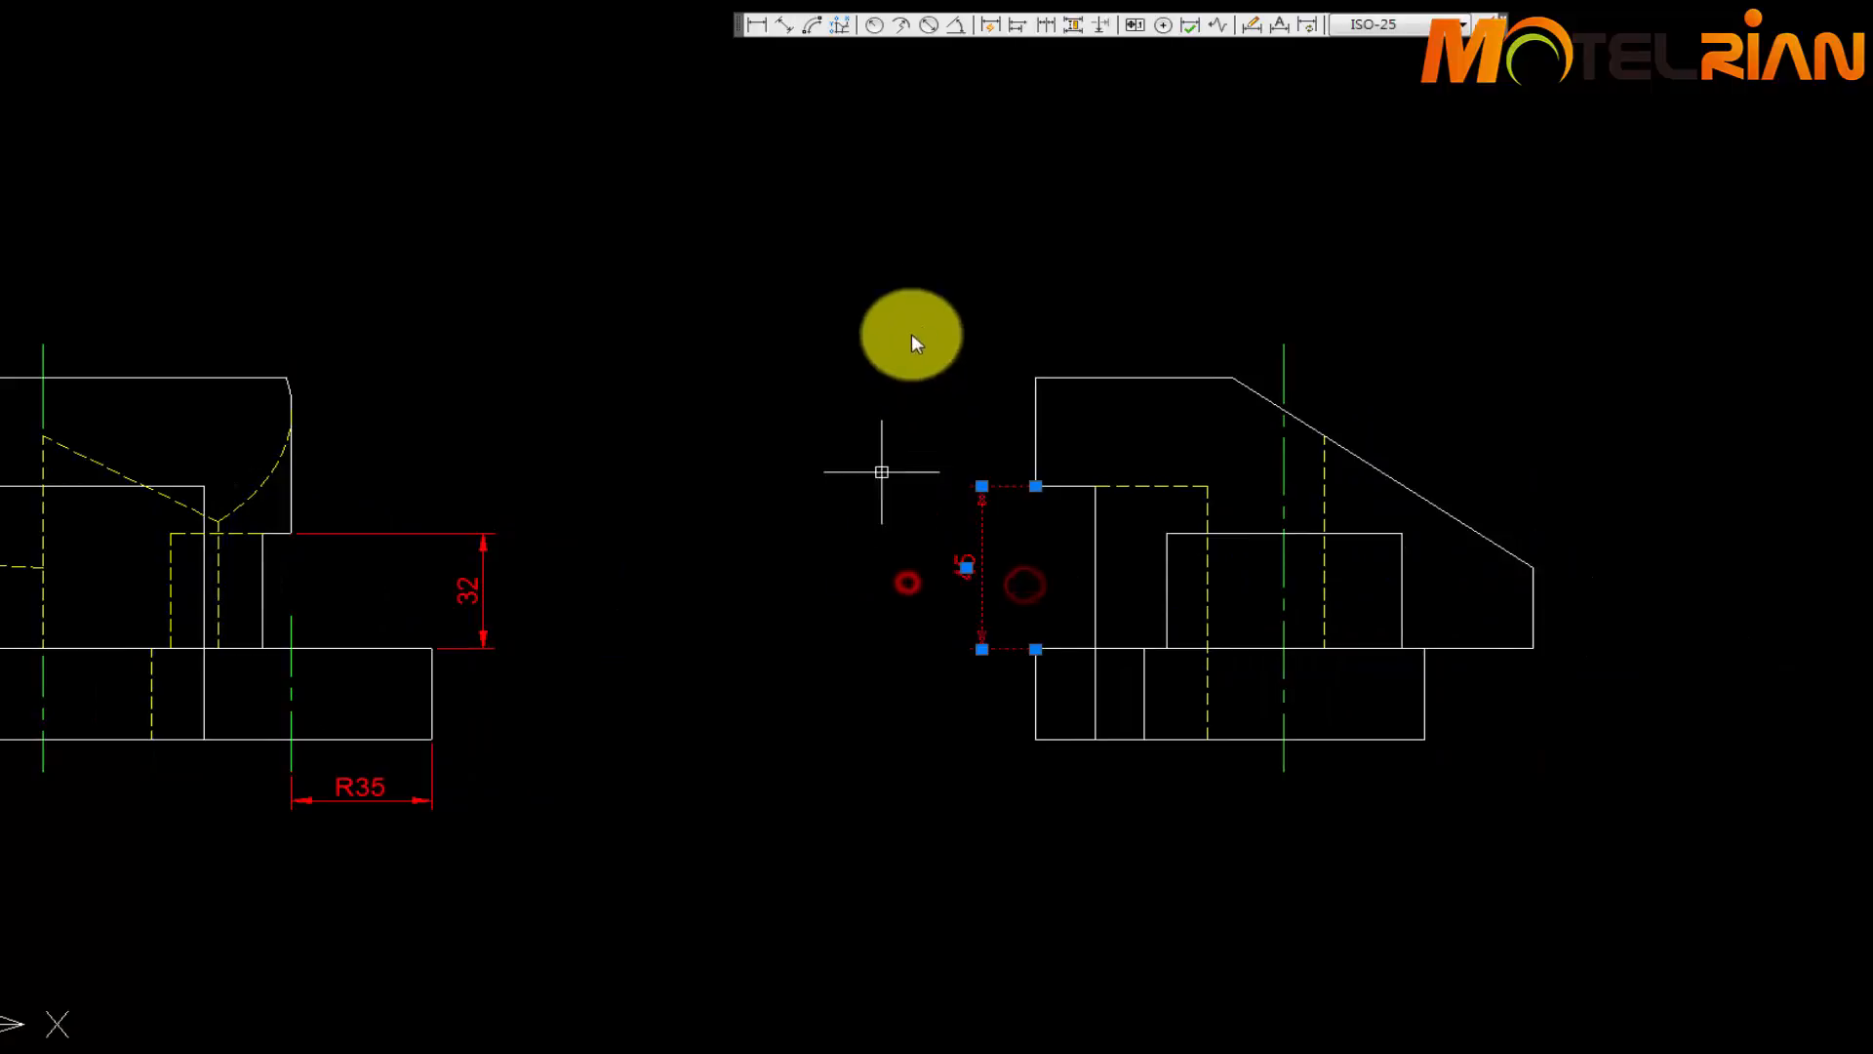
Add a vertical linear dimension at the side view's left edge from the upper block's underside to the base's top corner
click(758, 25)
click(1040, 487)
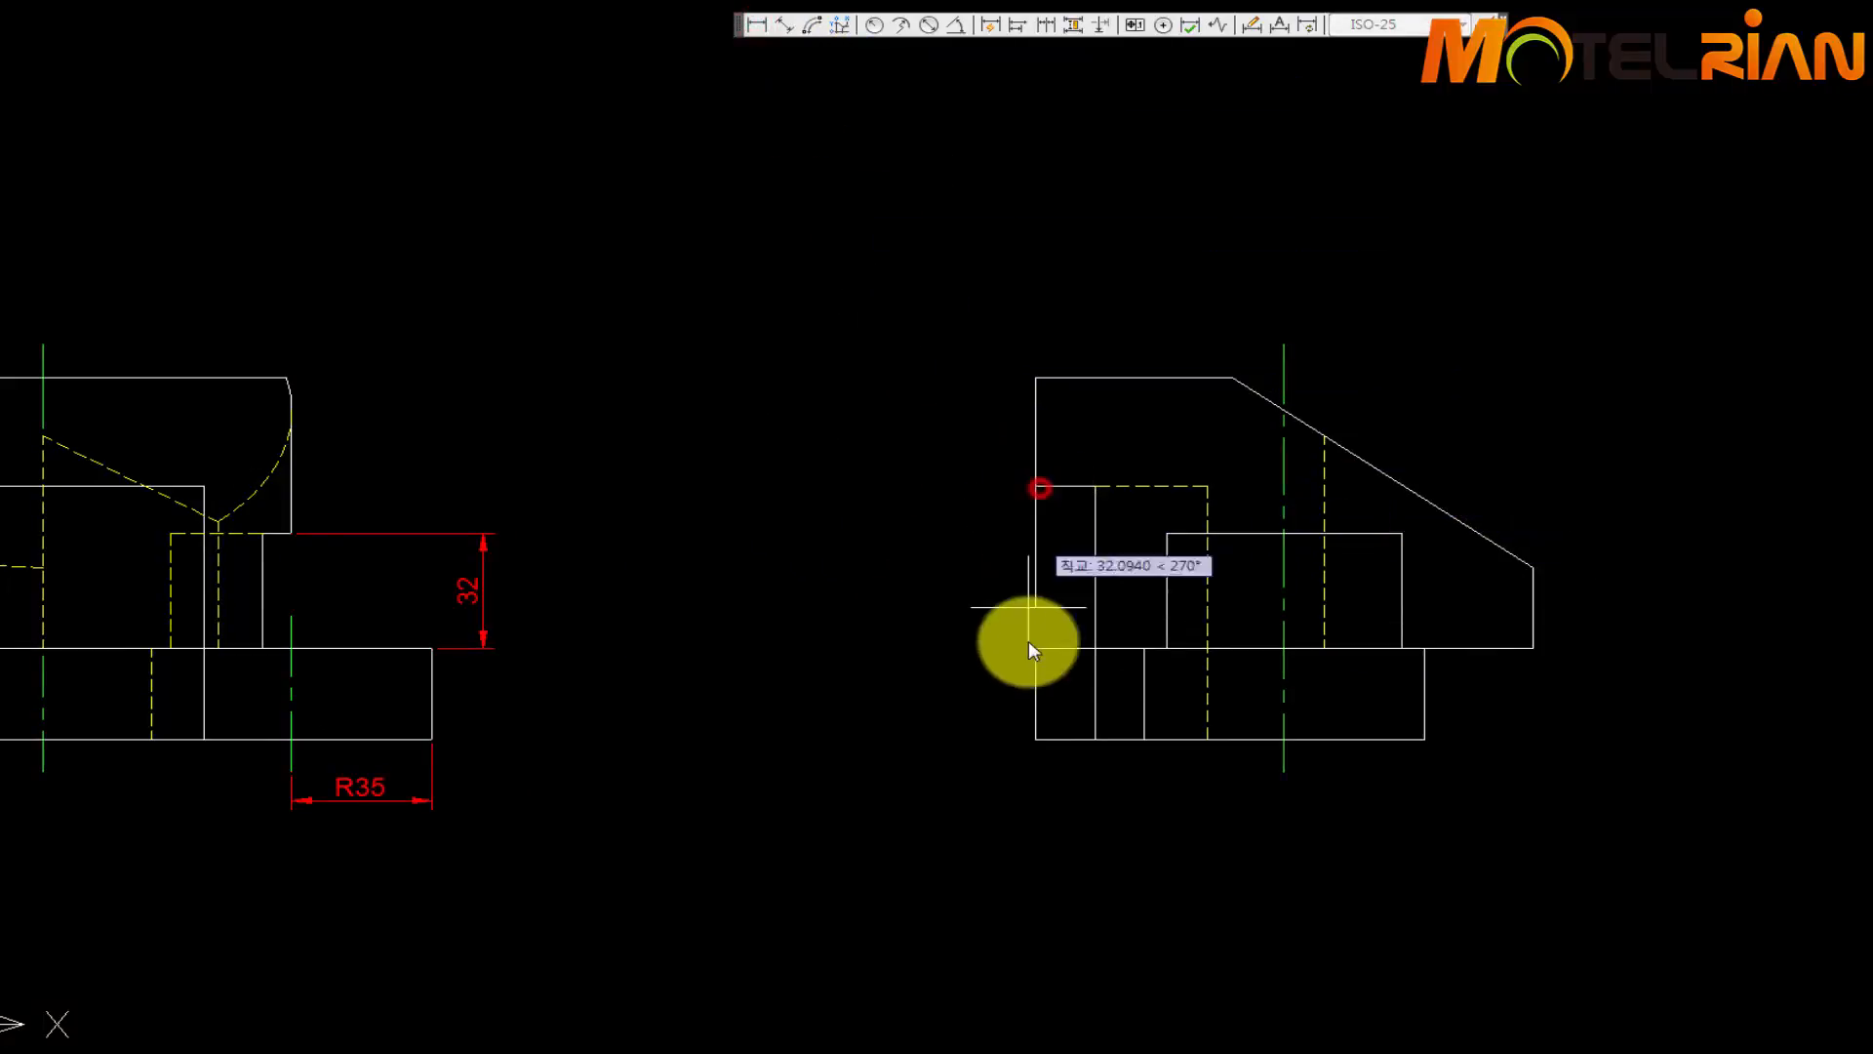
click(1034, 649)
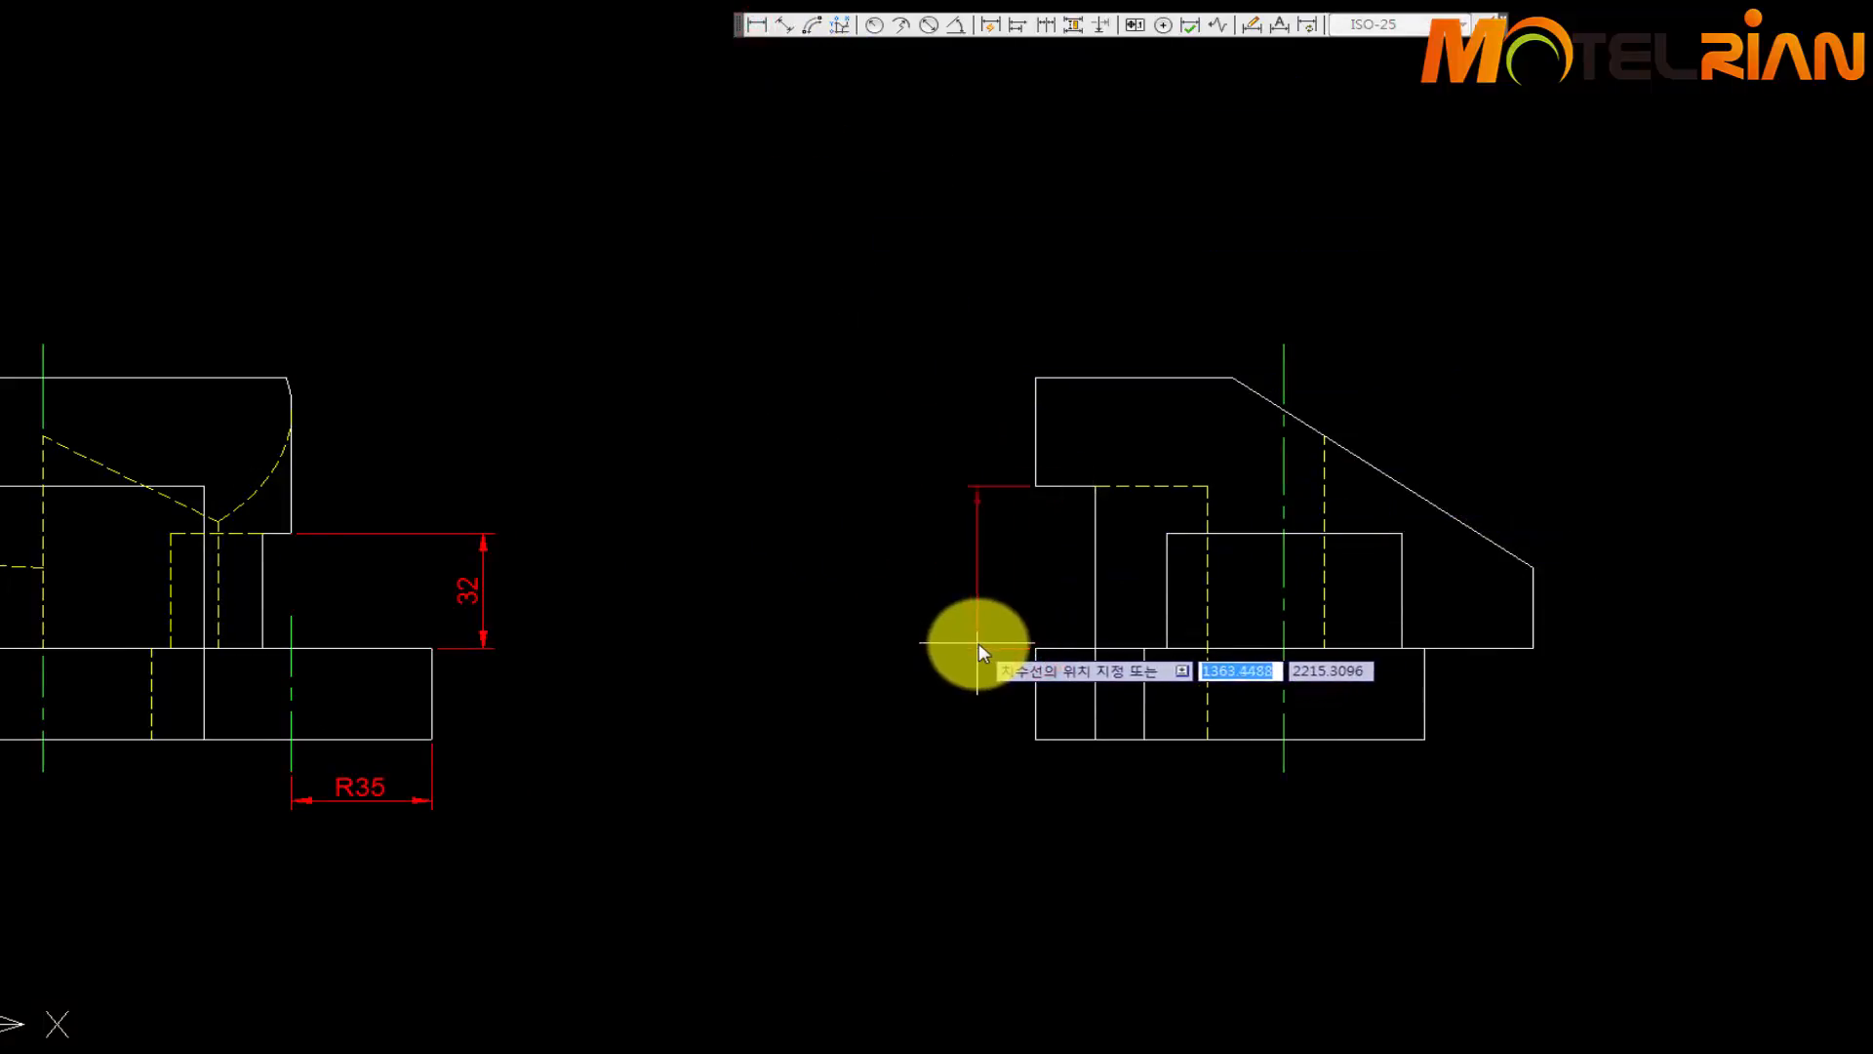
click(977, 644)
Add a horizontal linear dimension above the side view from the slope's lower end to the top of the right hidden line
middle_drag(1513, 617, 1416, 620)
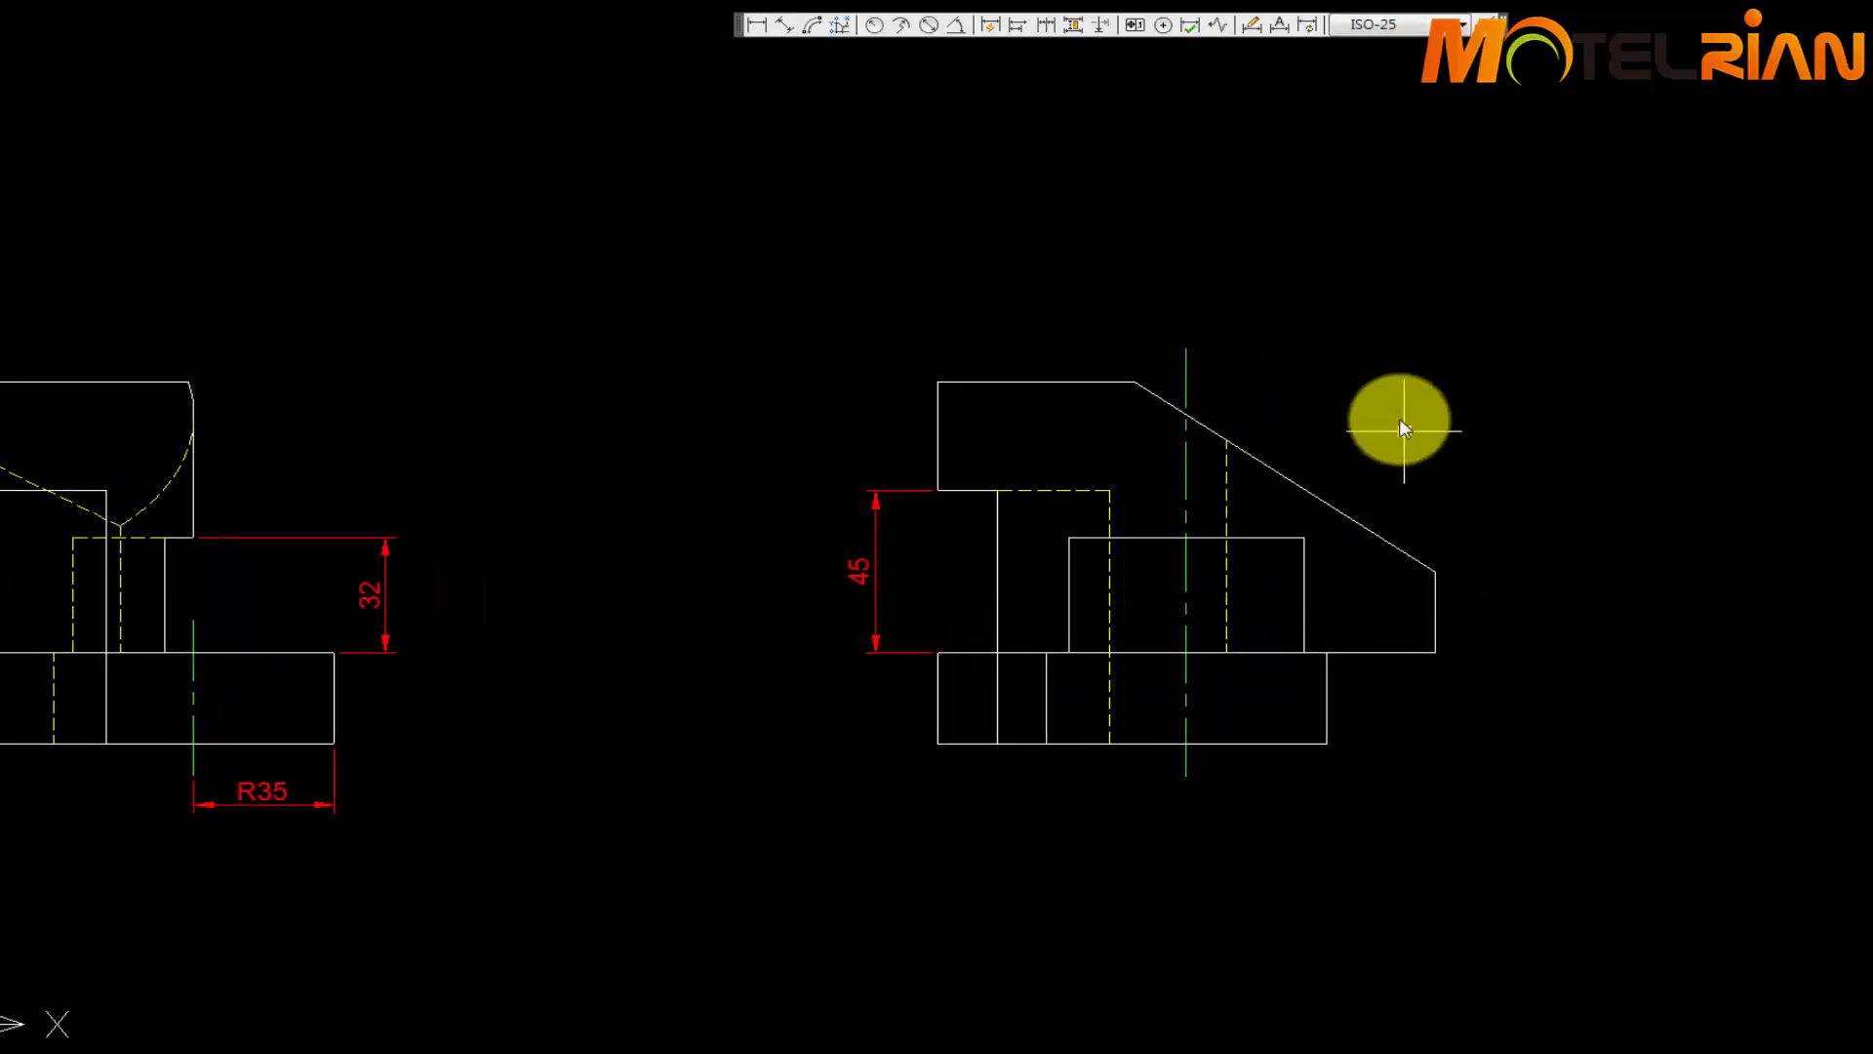
key(Return)
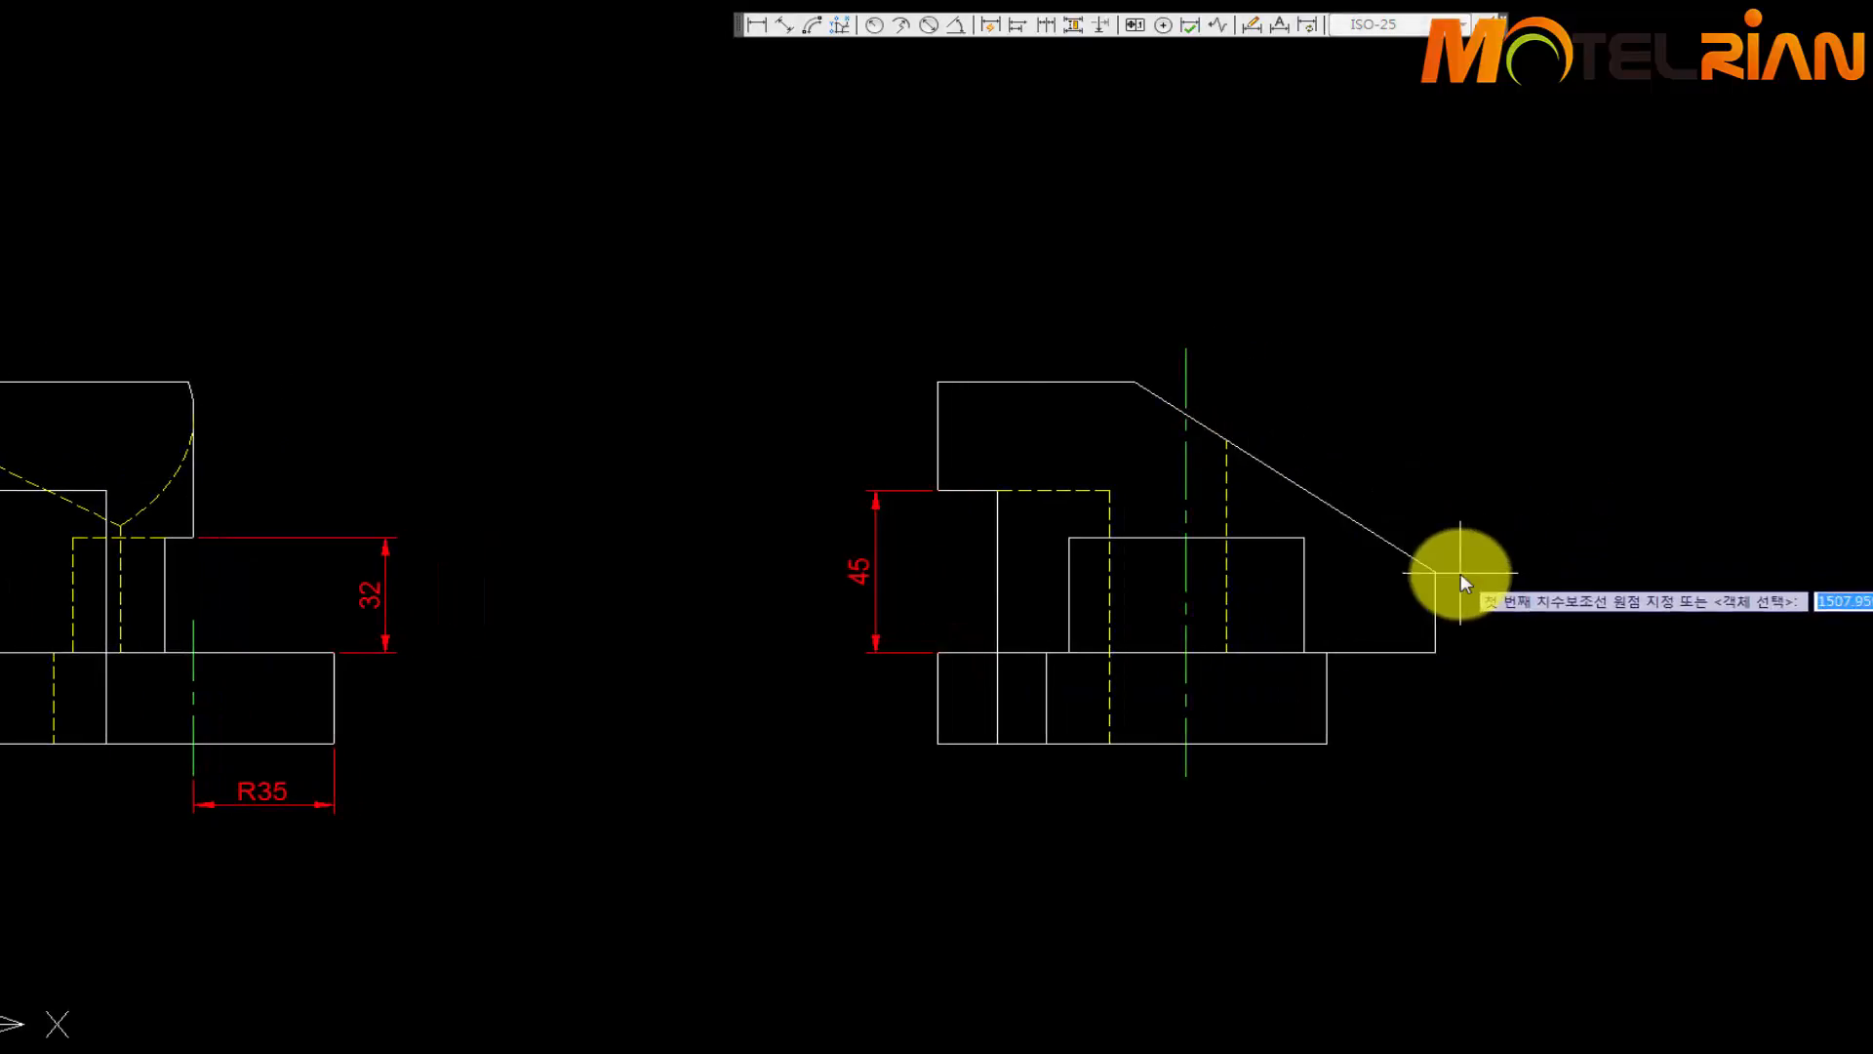
click(1434, 576)
click(1228, 441)
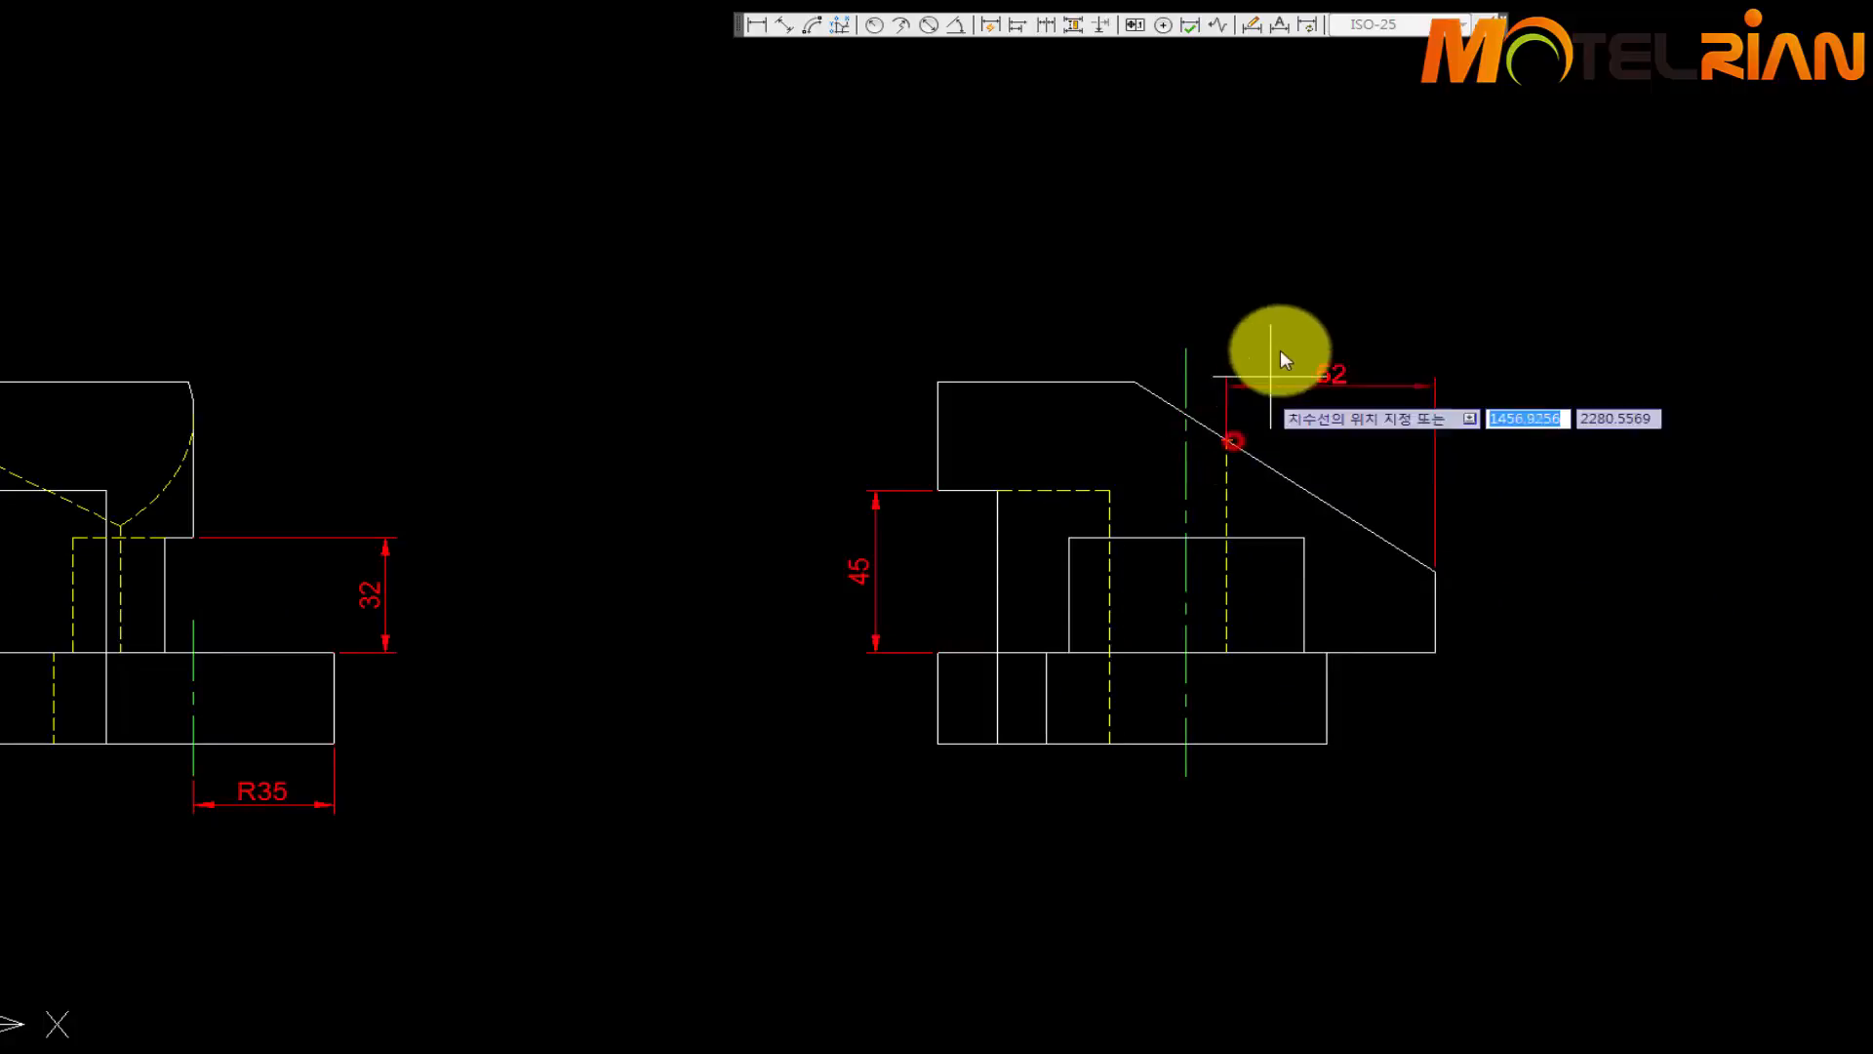
click(1281, 341)
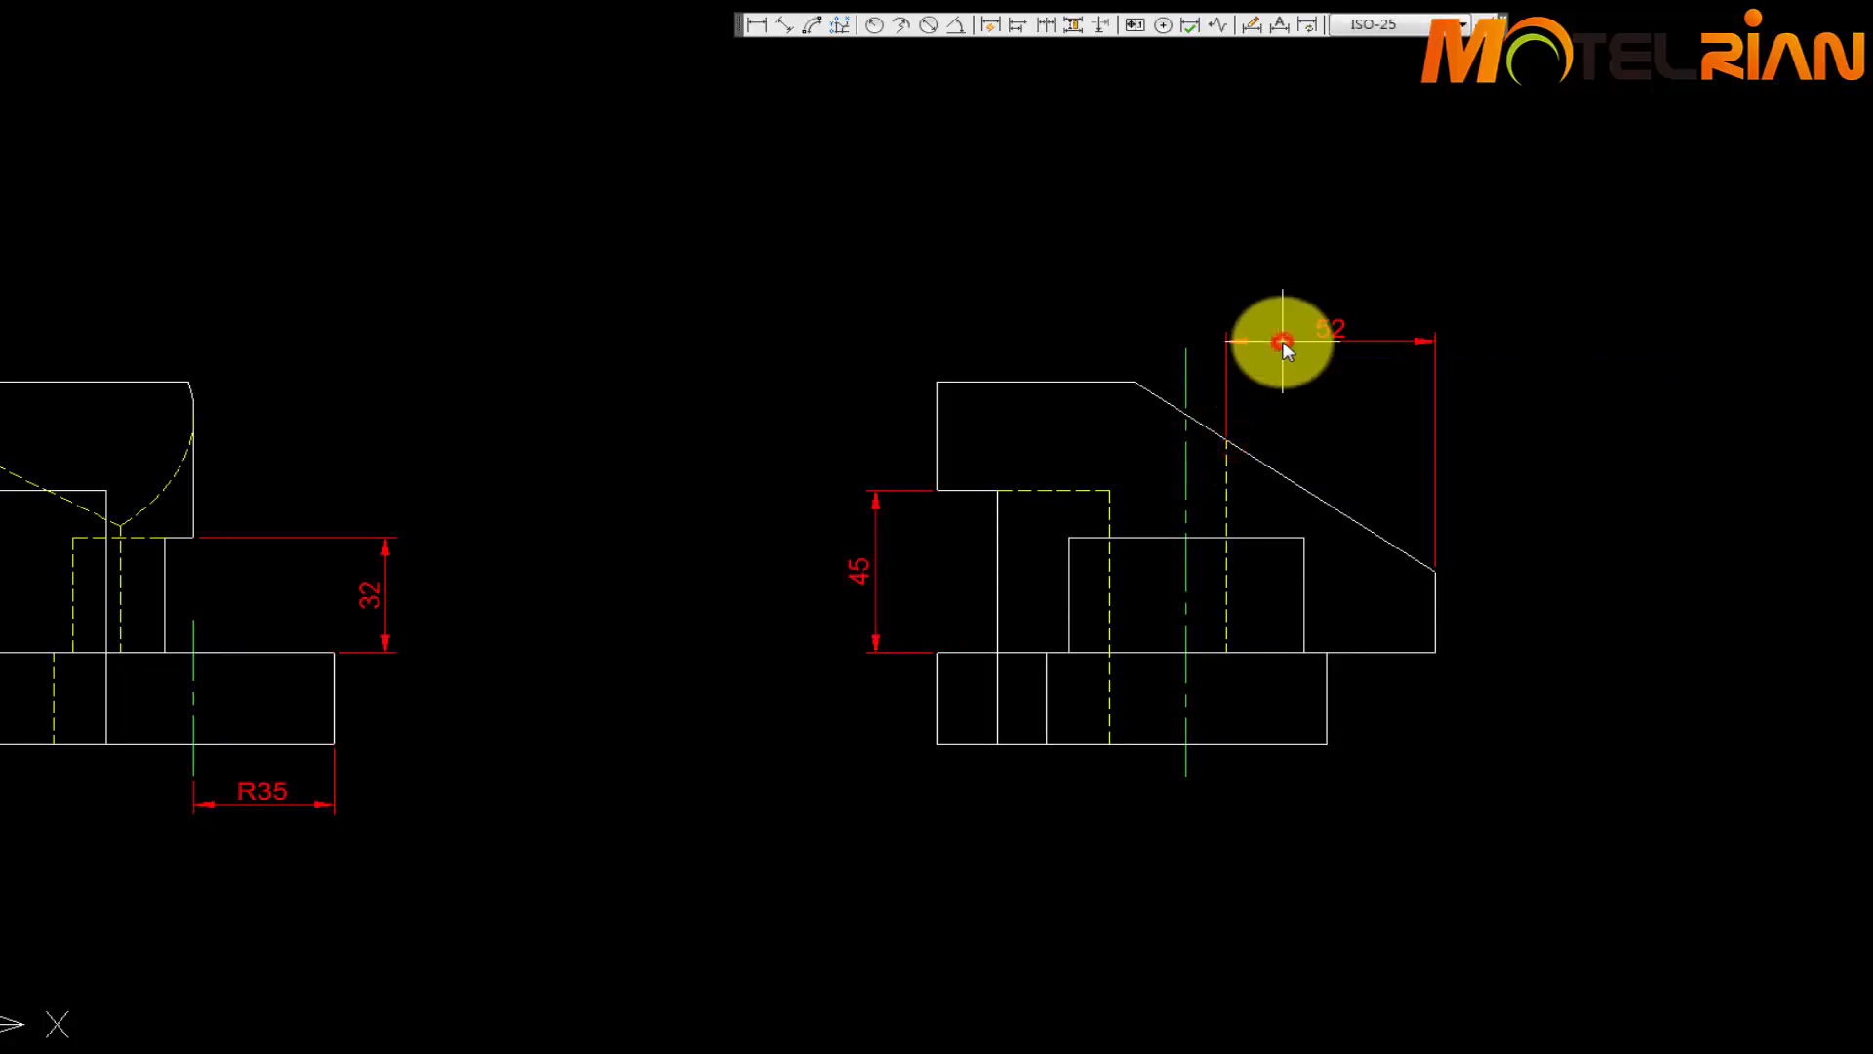
Add a horizontal linear dimension for the full width of the side view's slope, stacked above the existing horizontal dimension
key(Return)
click(1435, 573)
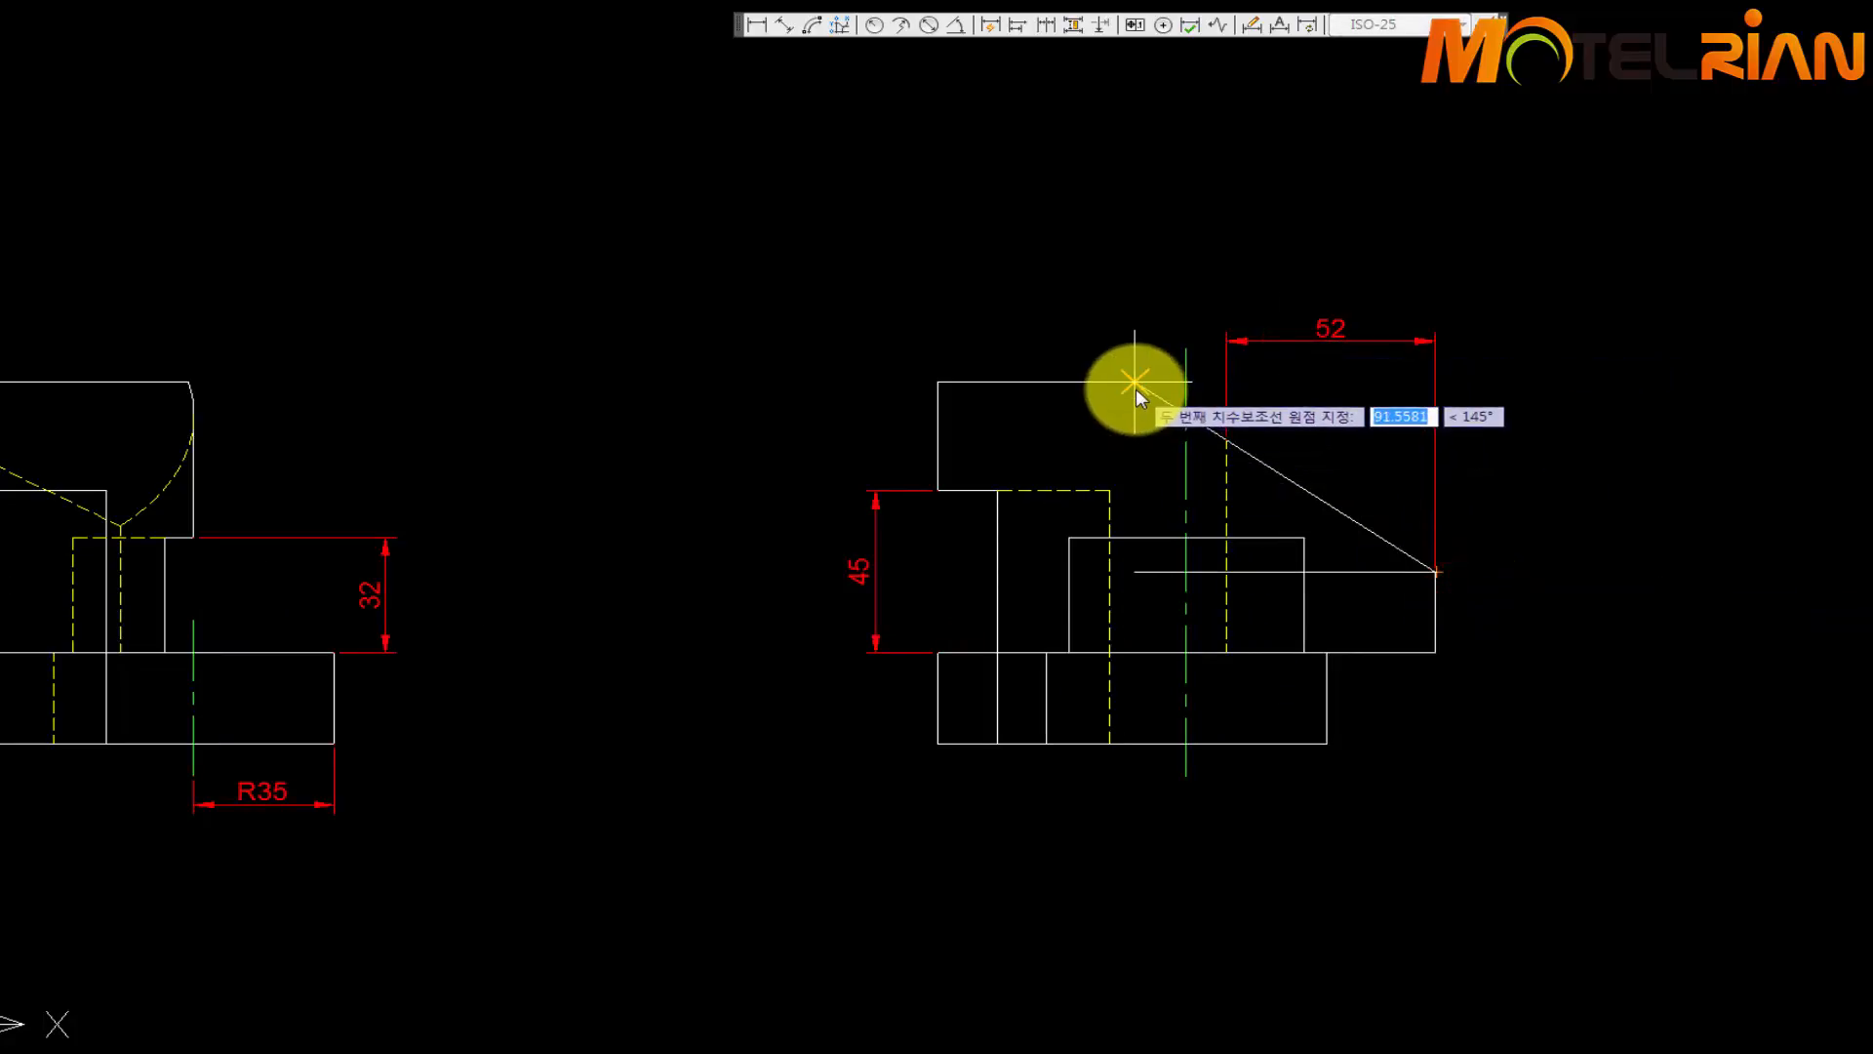
click(1135, 383)
click(1188, 306)
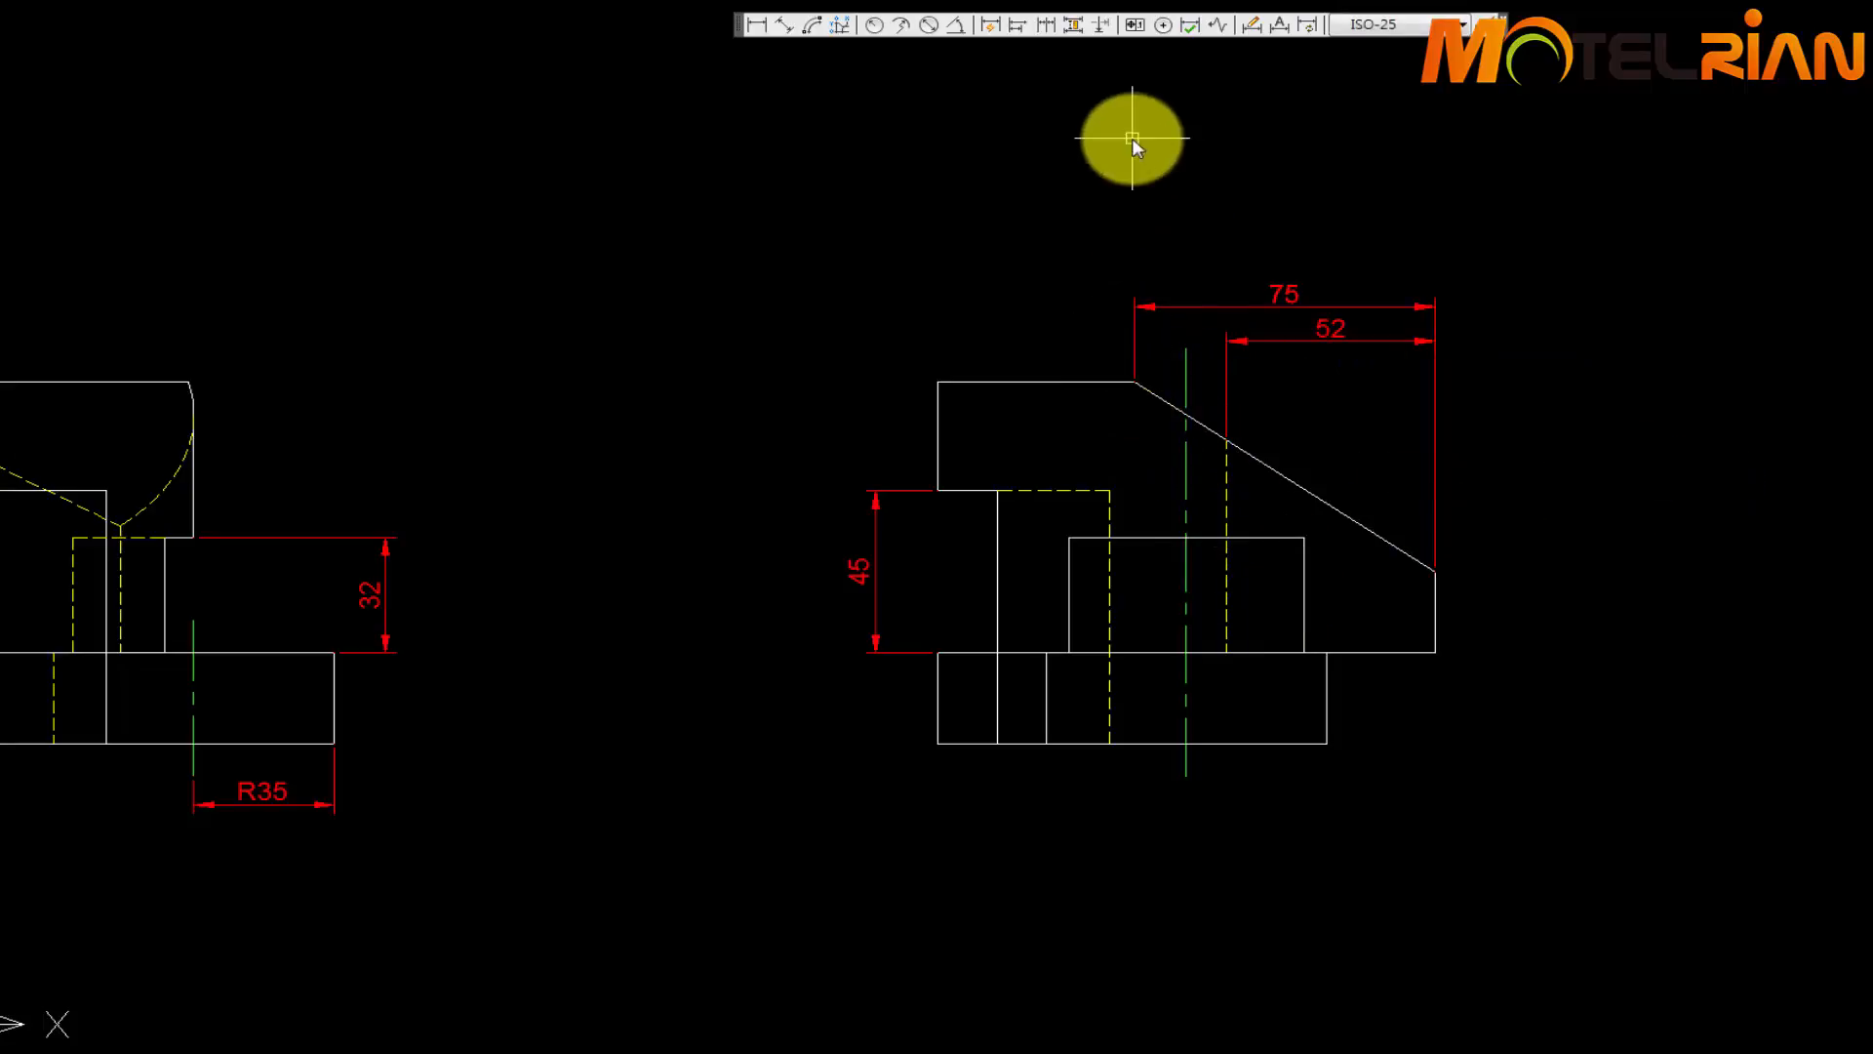
Add an angular dimension between the side view's top edge and its sloped edge, with the arc inside the outline
click(956, 32)
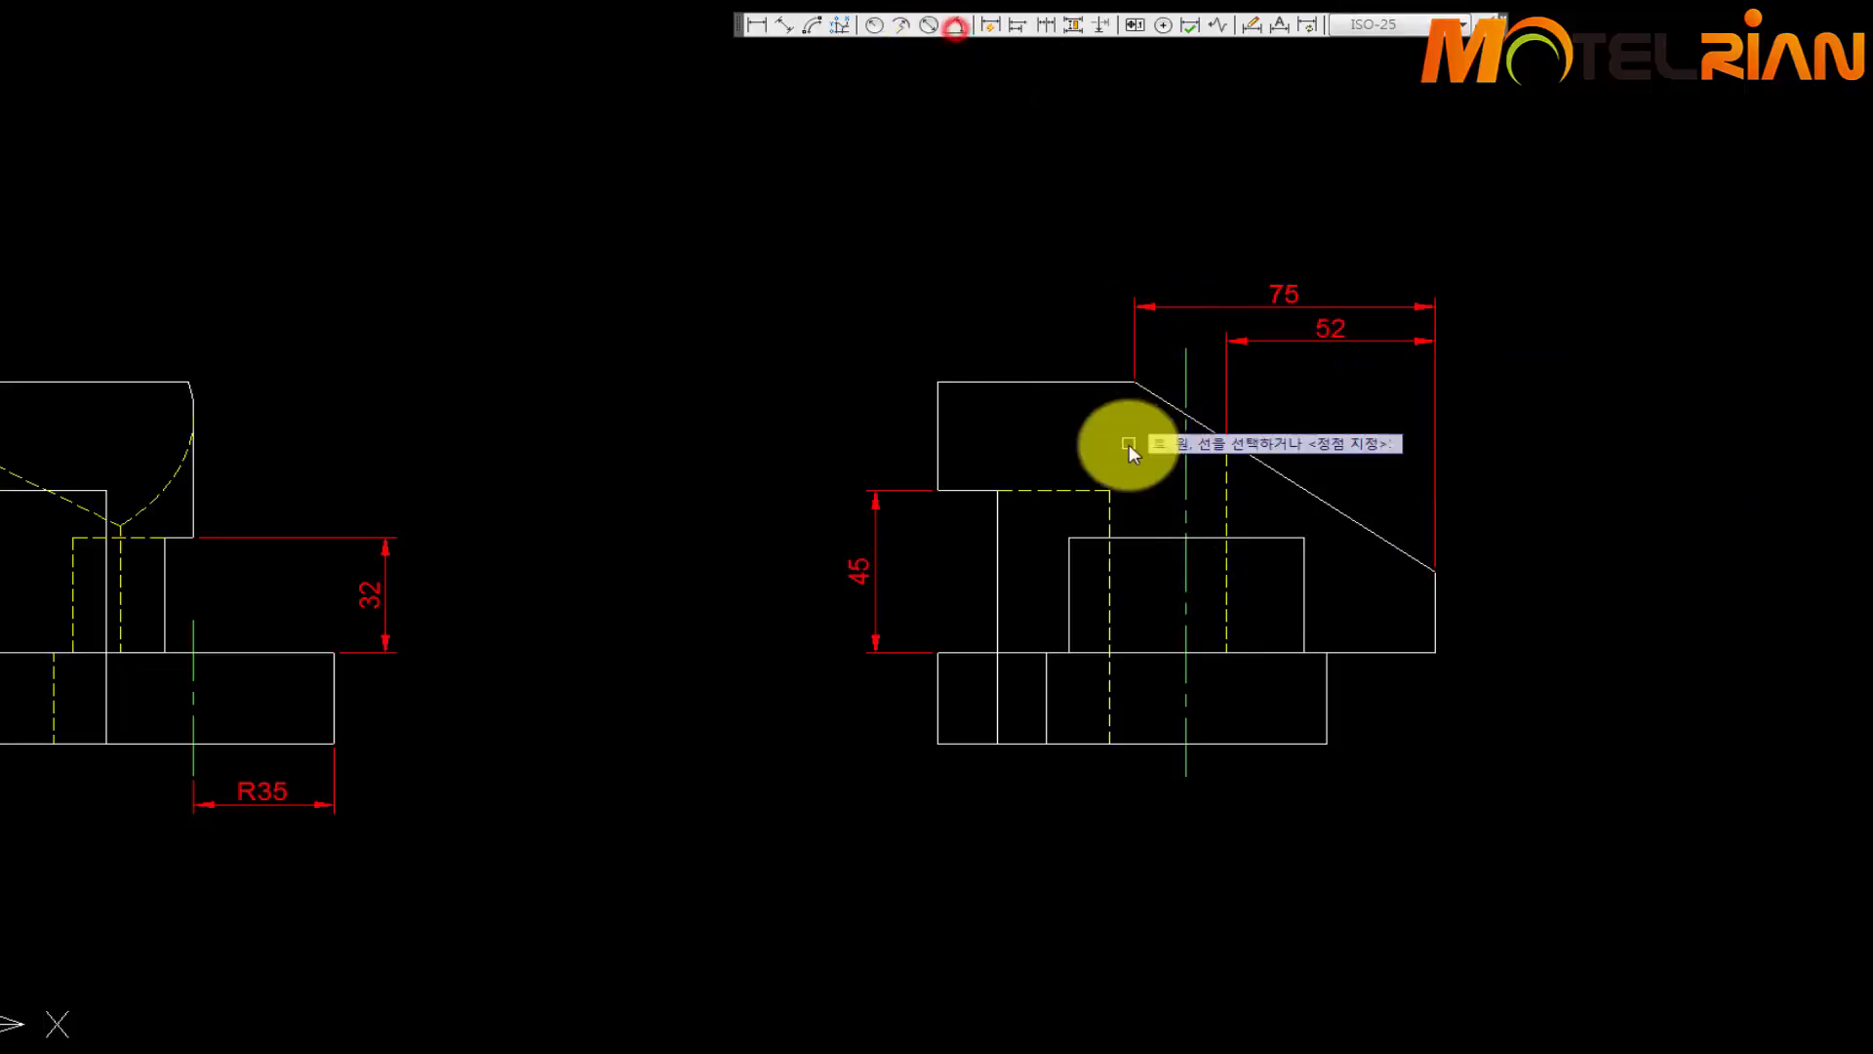
click(1099, 384)
click(1145, 393)
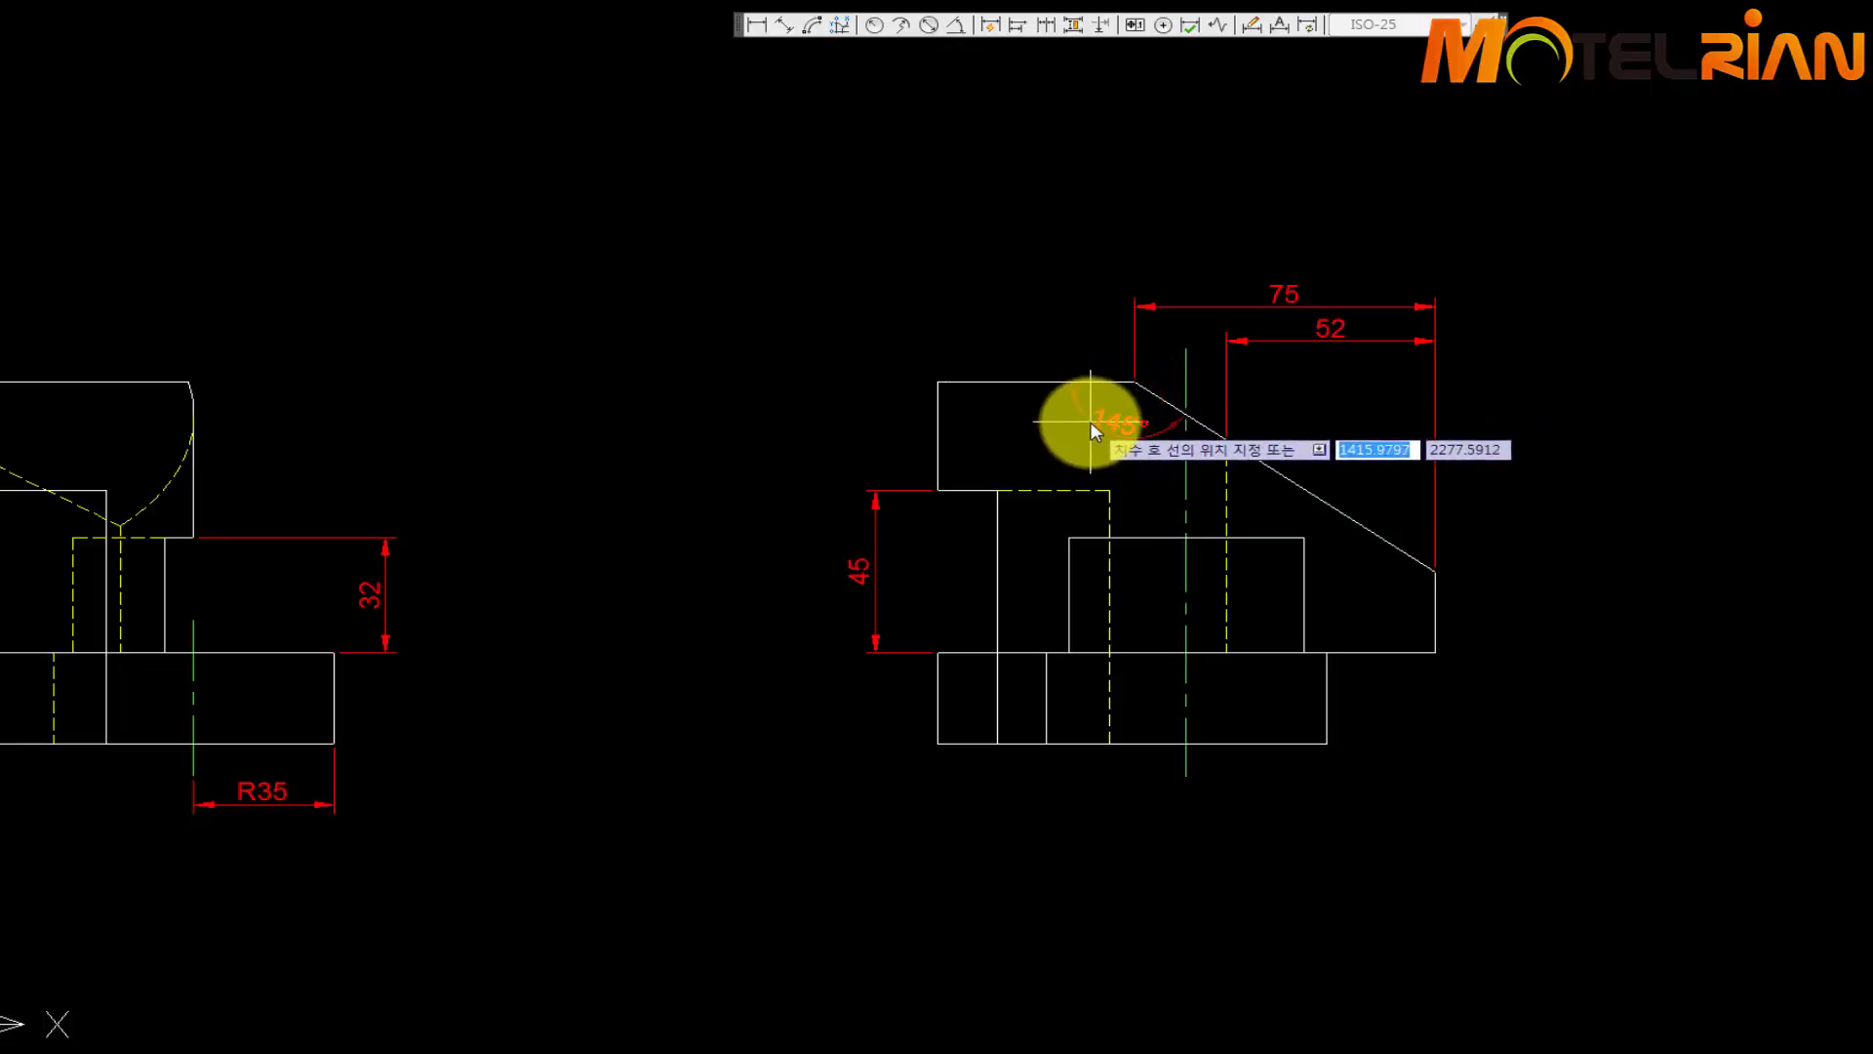
click(1089, 426)
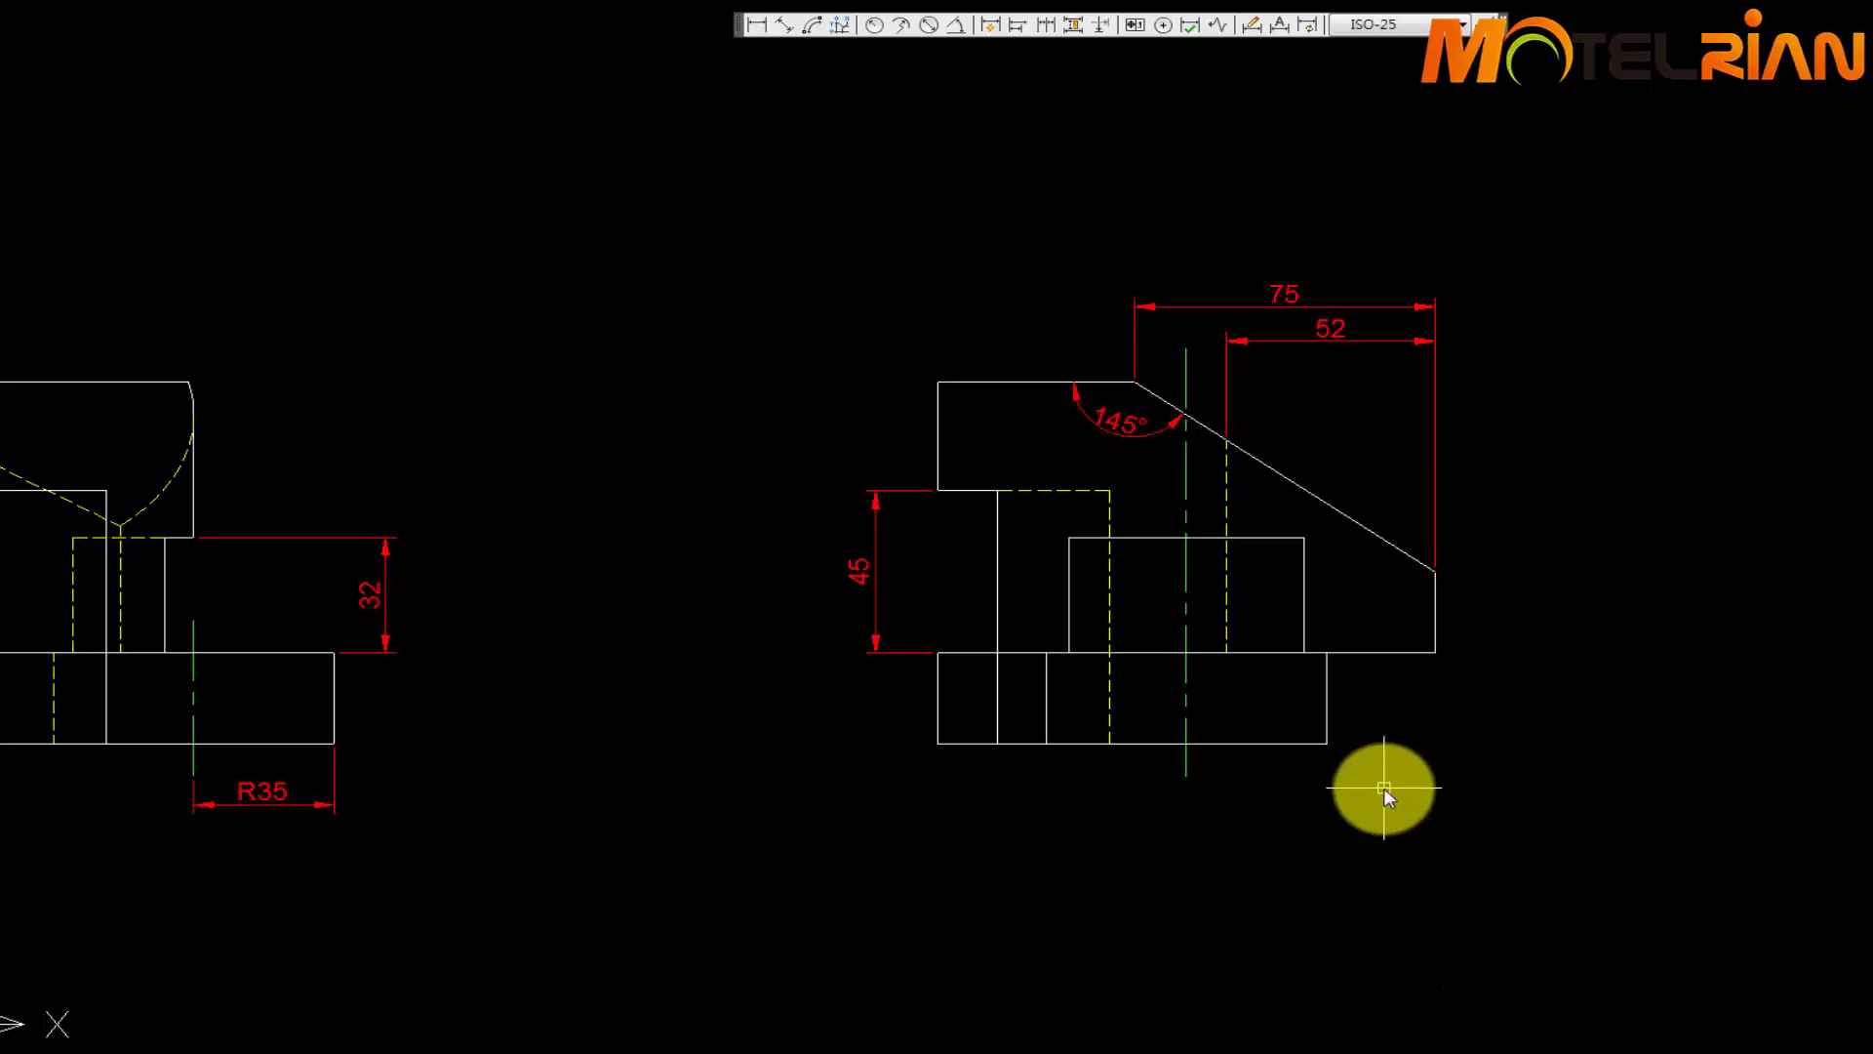
Add an angular dimension for the top view's wedge cutout between the vertical centerline and the slanted edge, placed outside the circle
scroll(1386, 787, down, 2)
middle_drag(840, 256, 1011, 565)
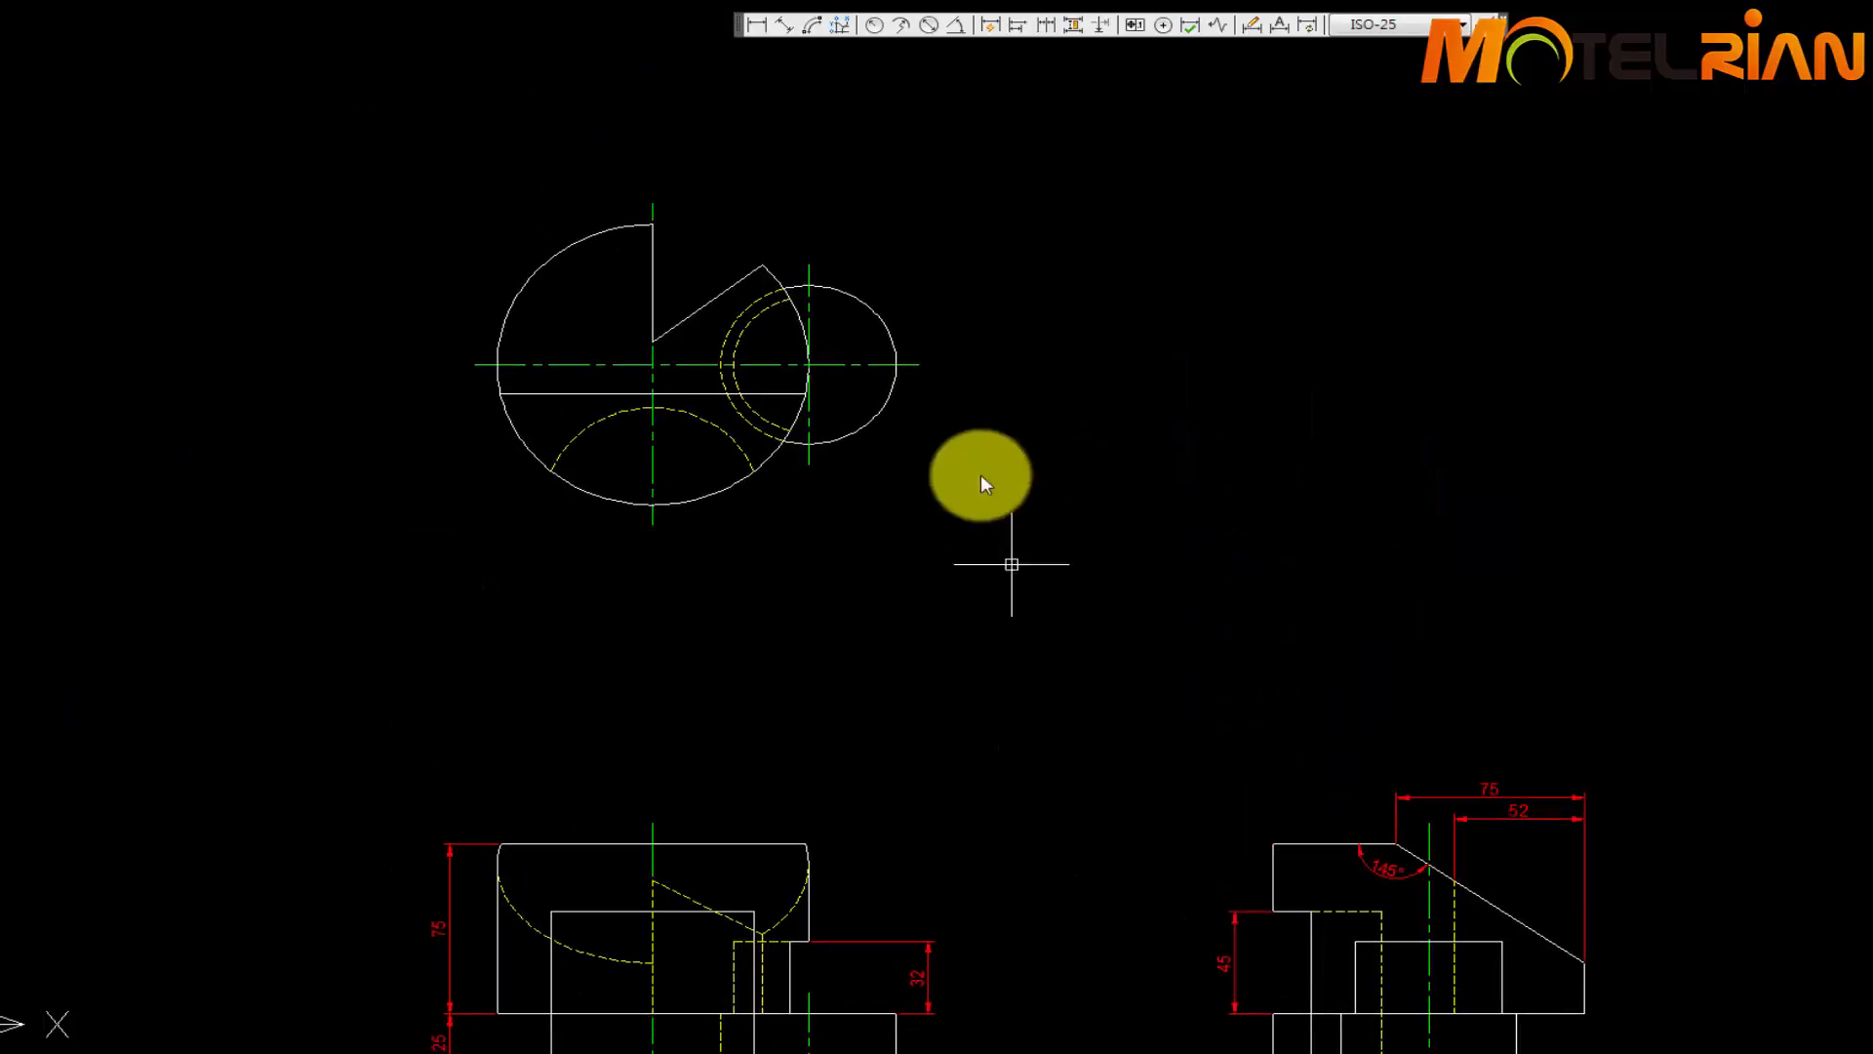
mouse_move(927, 396)
middle_down()
mouse_move(1227, 469)
mouse_move(1217, 449)
middle_up()
middle_drag(1029, 260, 882, 372)
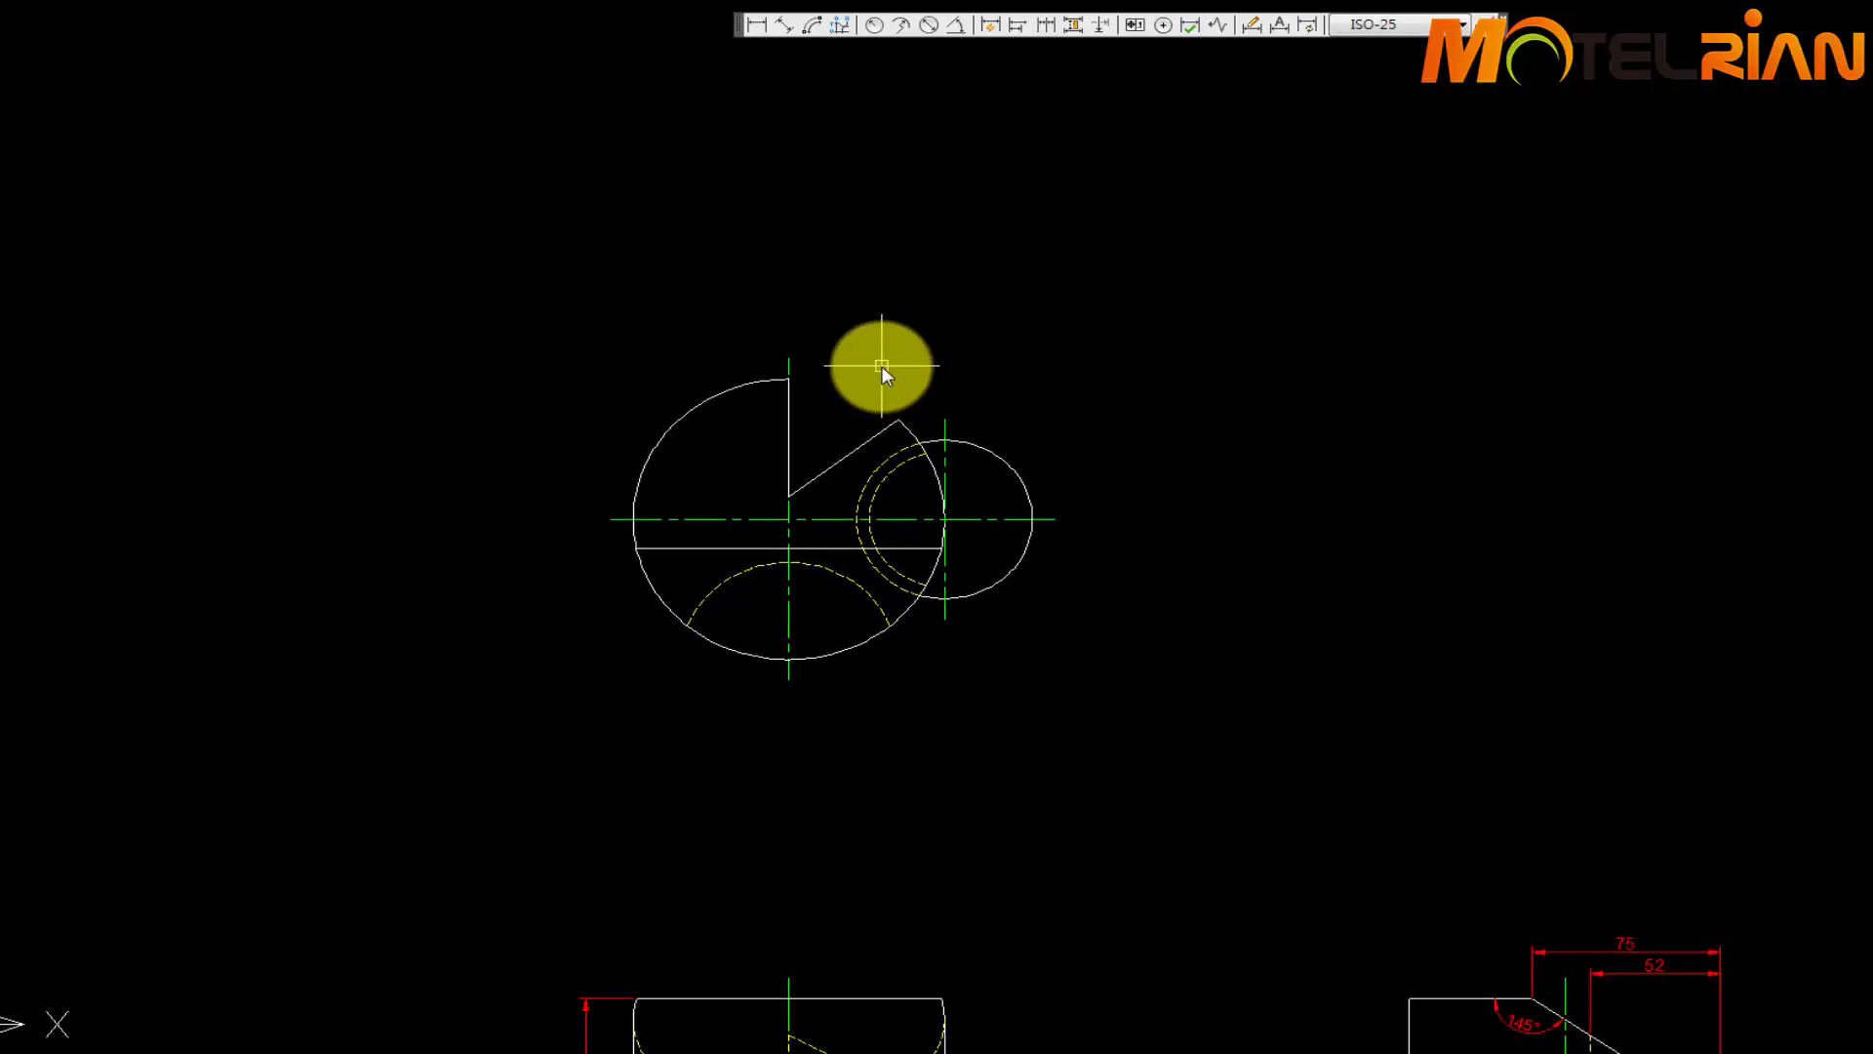
scroll(873, 381, up, 1)
key(Return)
click(752, 362)
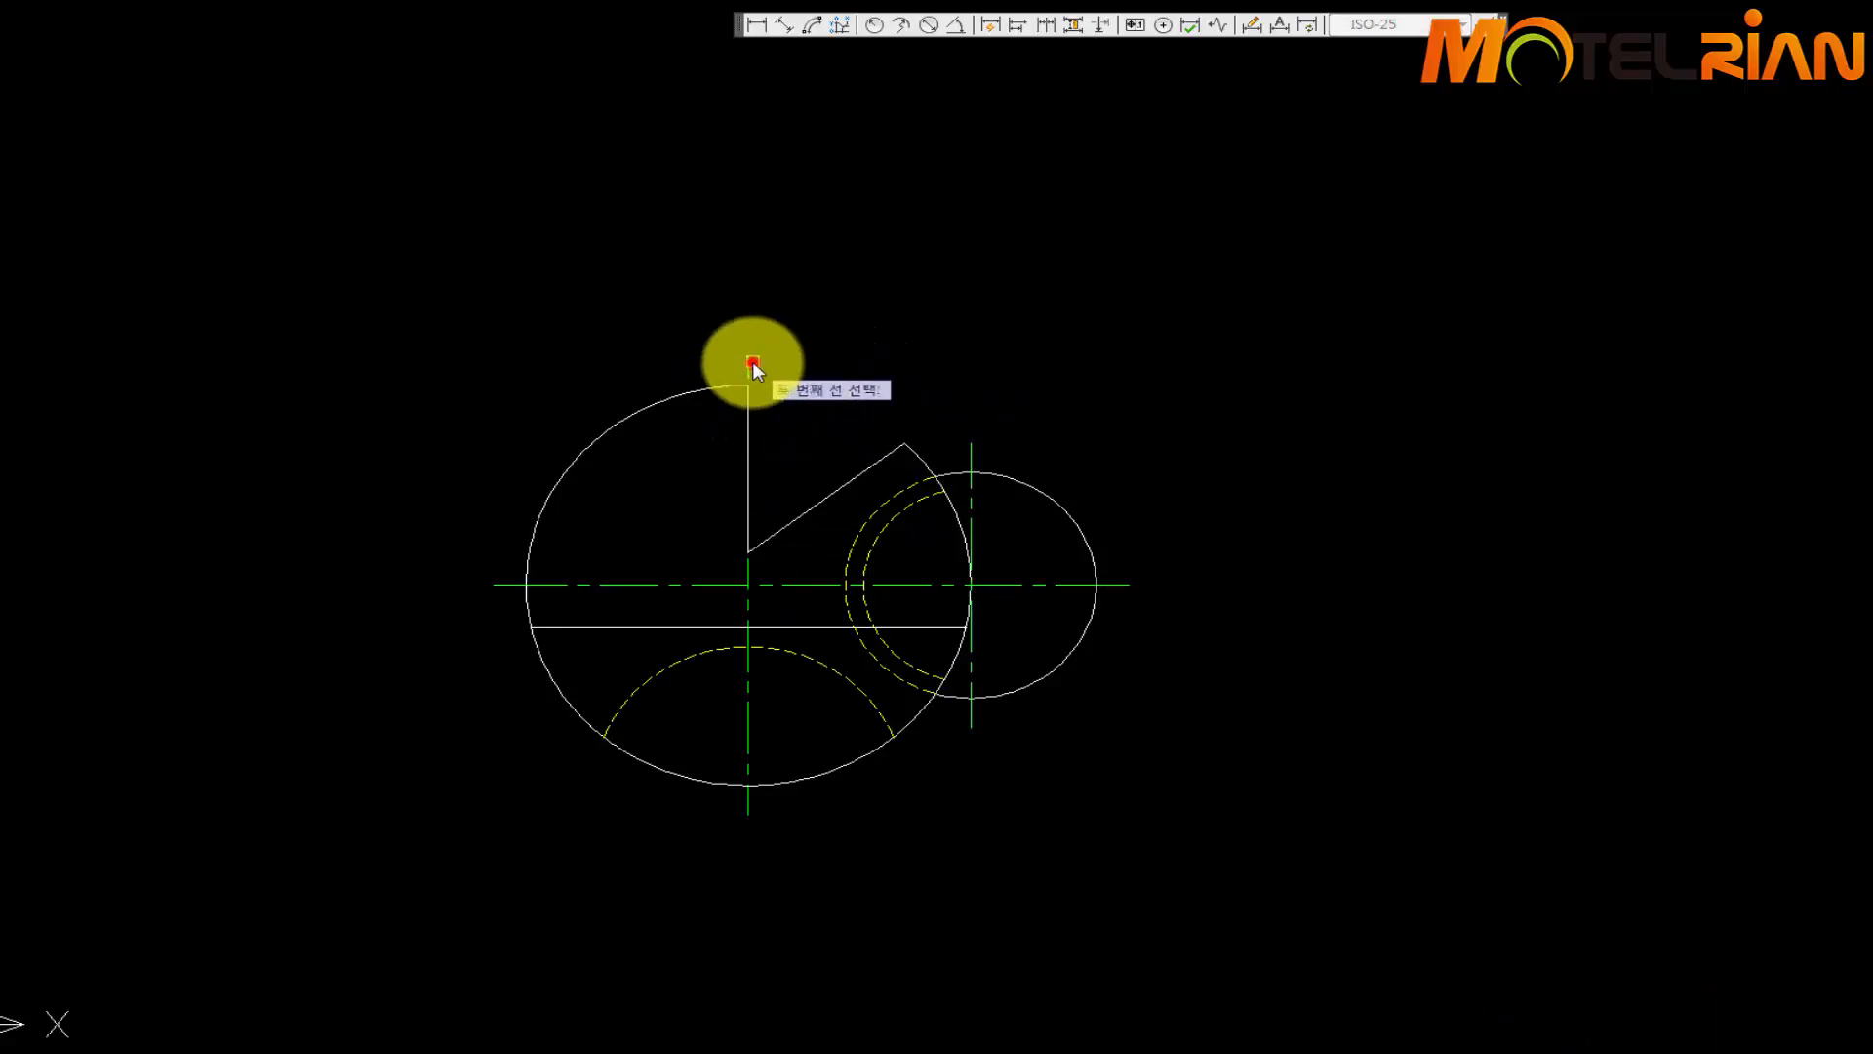
click(896, 452)
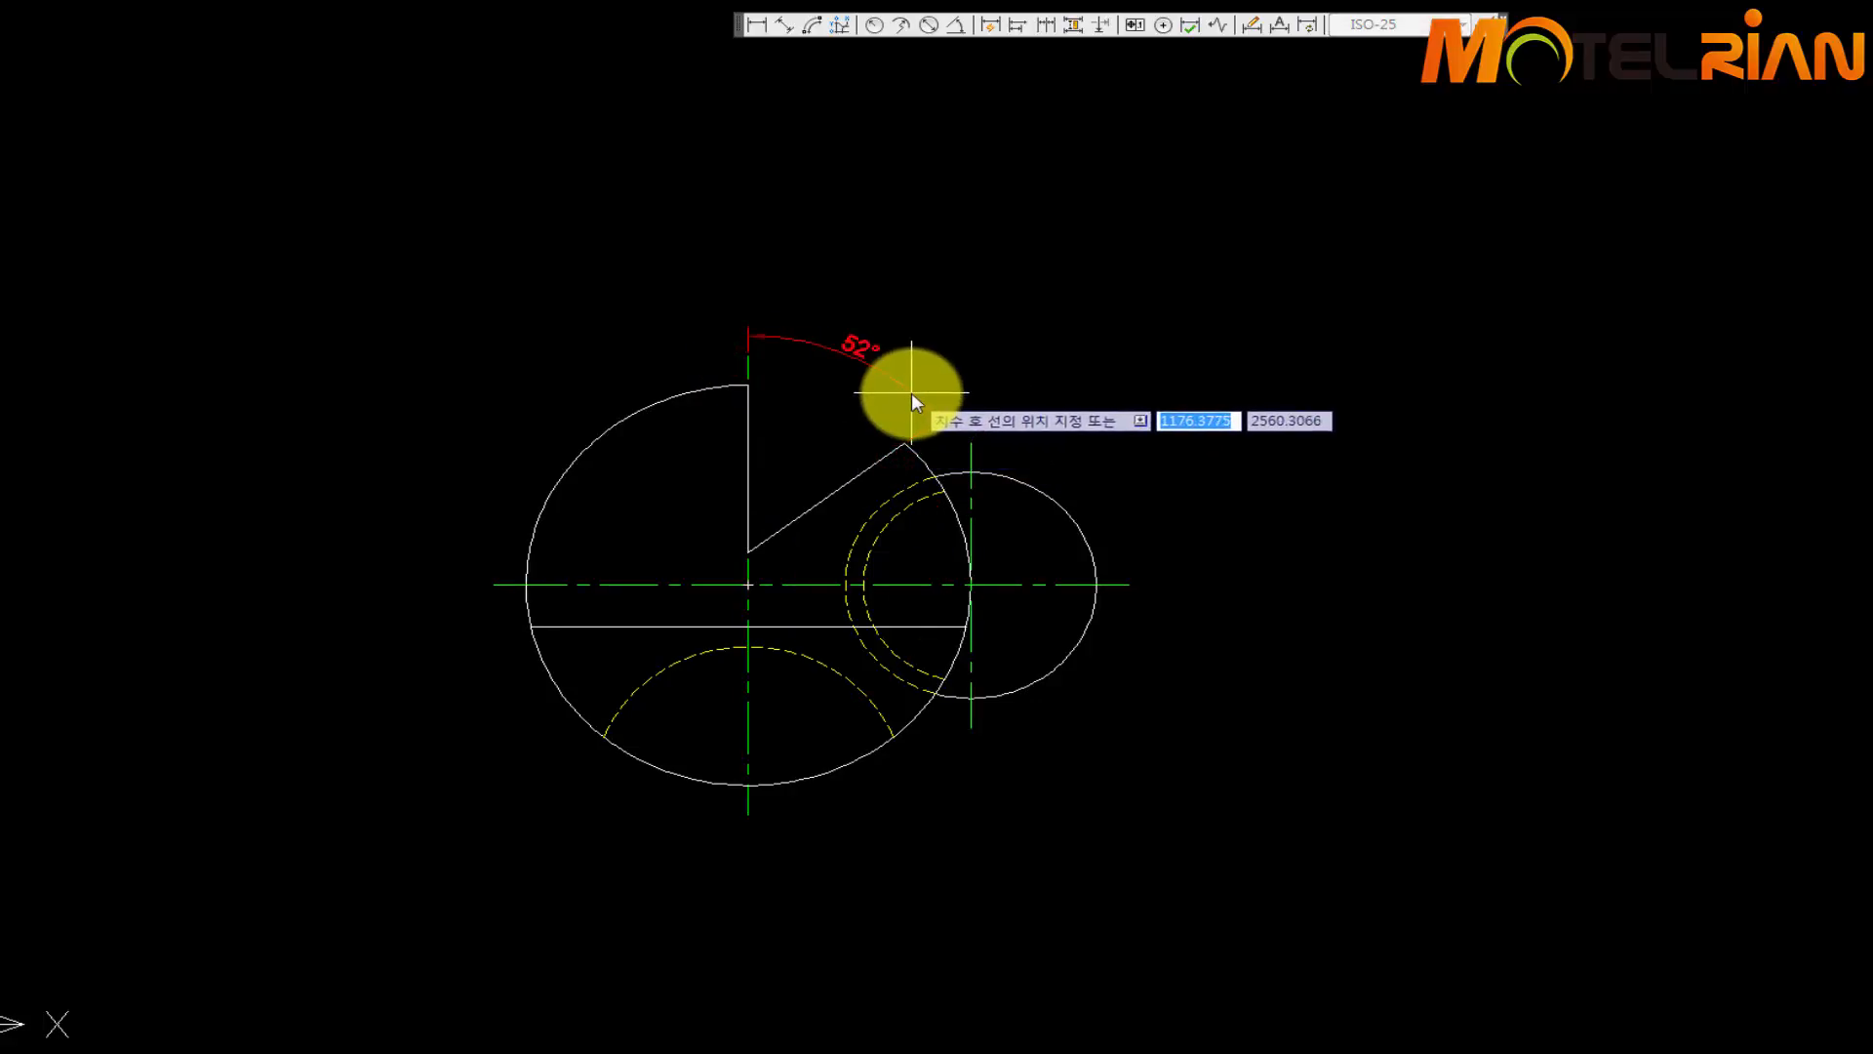
click(908, 393)
Add a radius dimension to the top view's large circle, with the text inside the outline
middle_drag(1330, 583, 1488, 420)
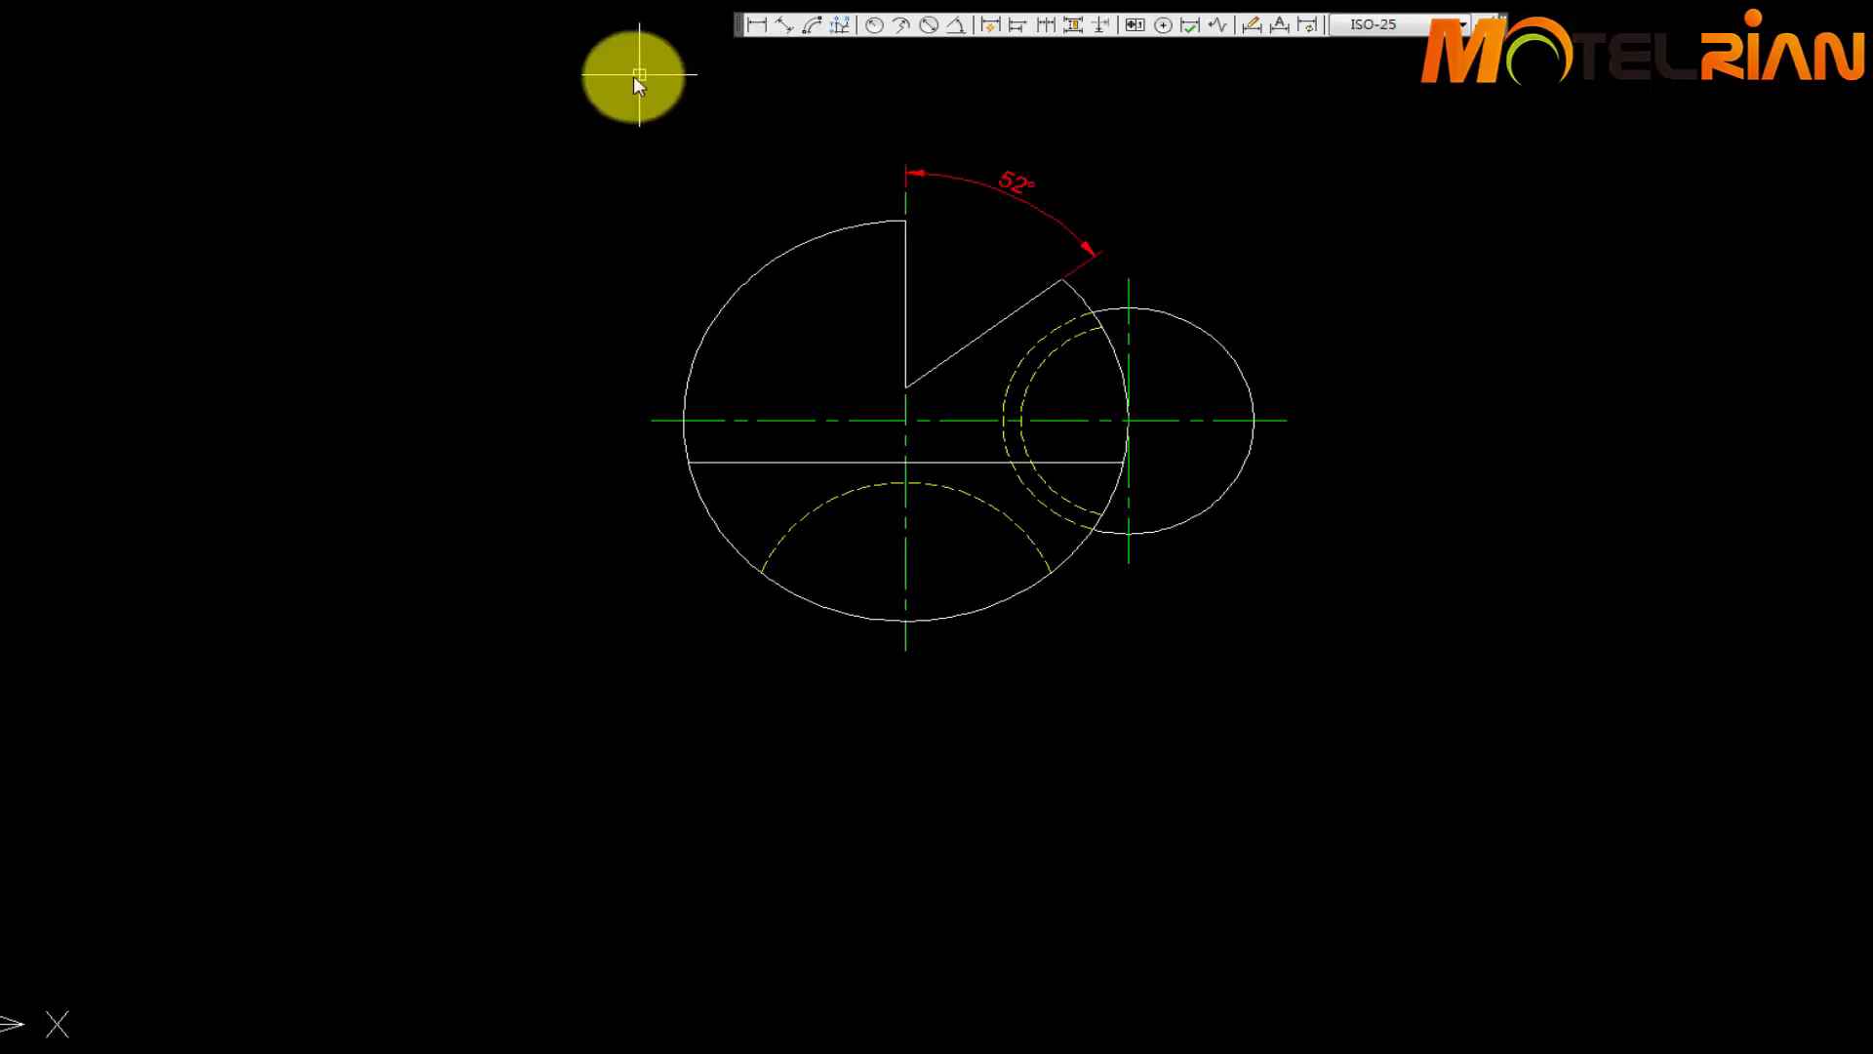
click(869, 24)
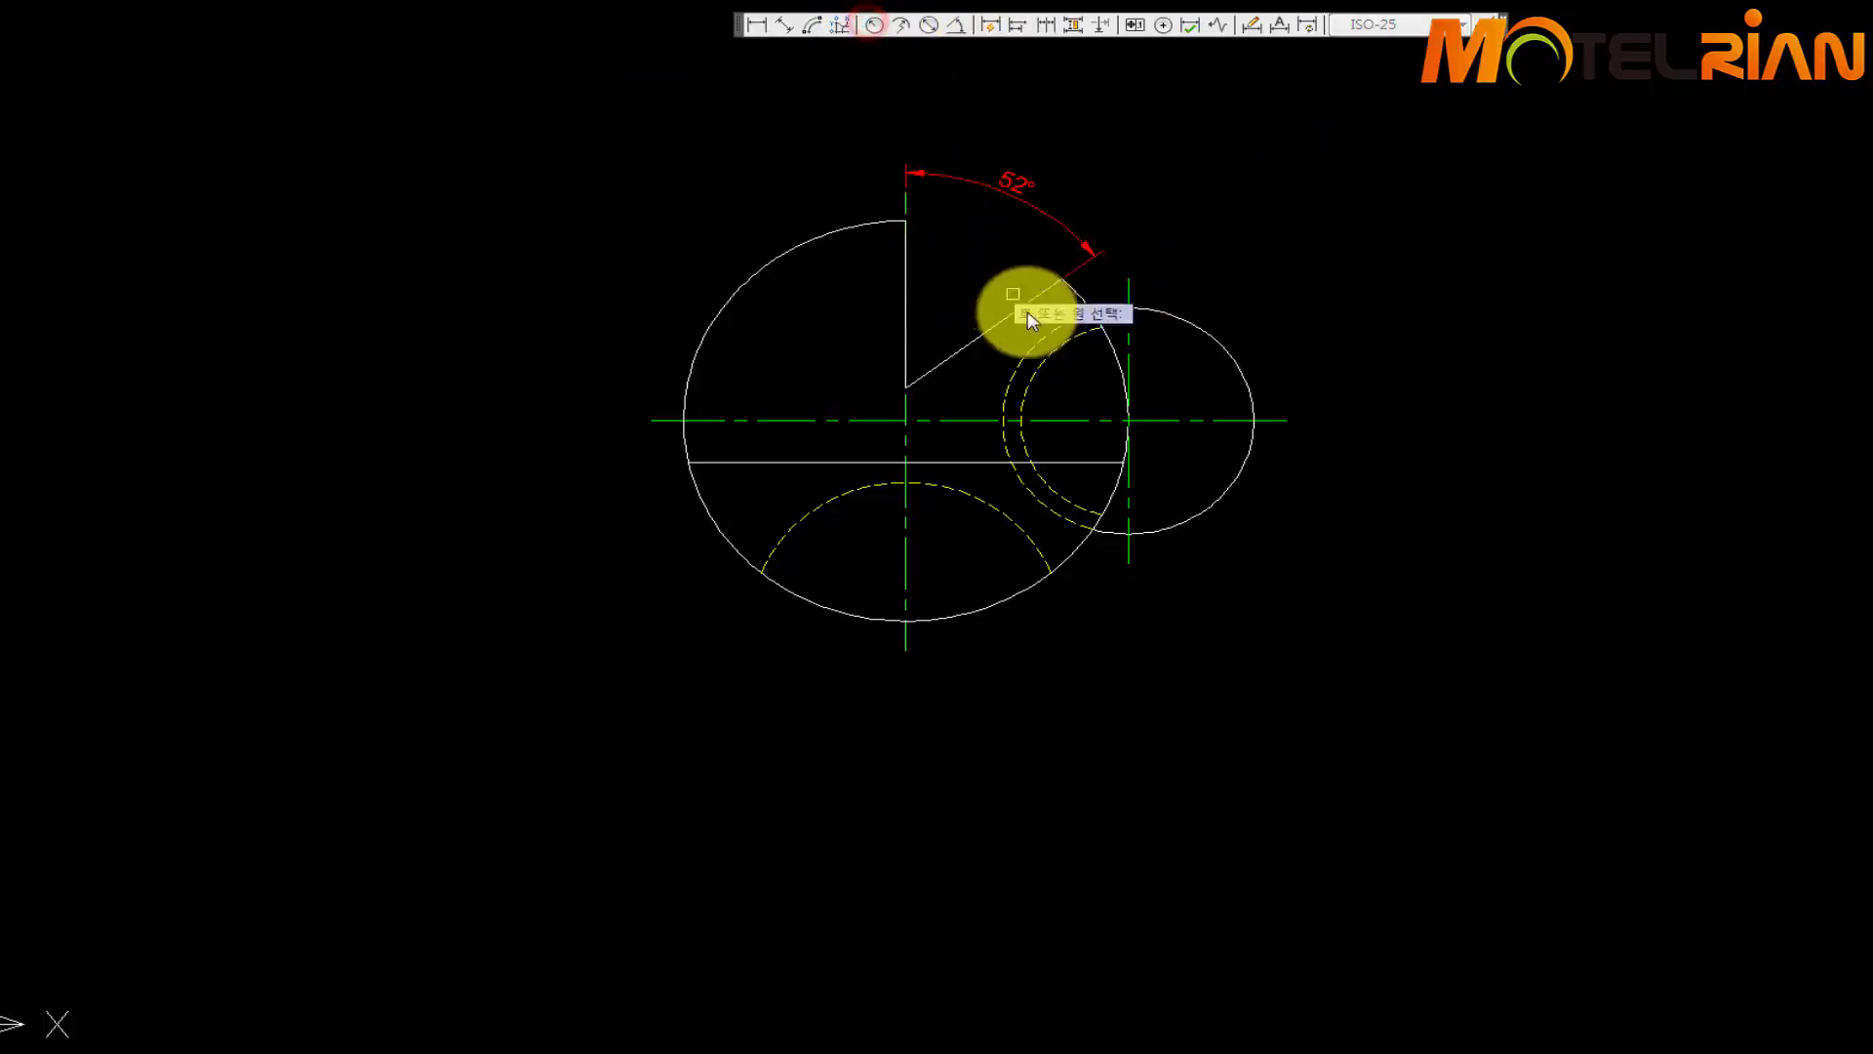
click(734, 297)
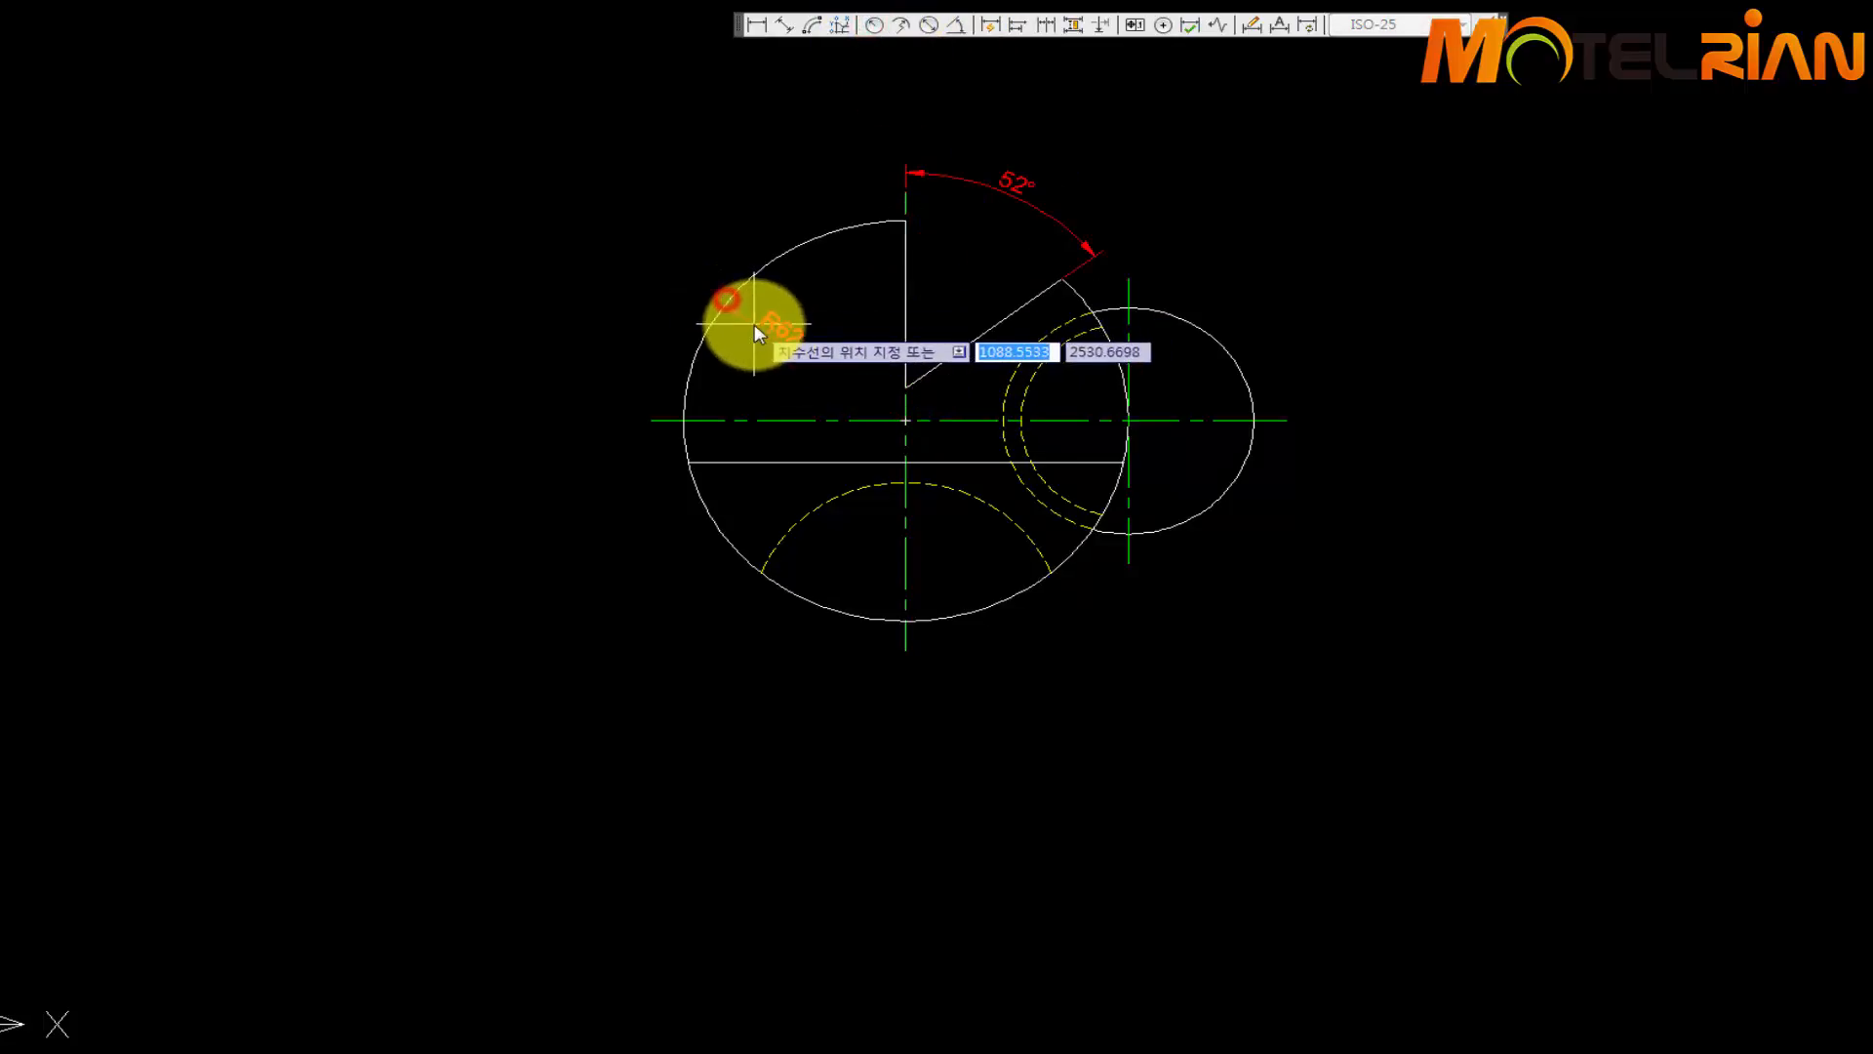
click(812, 359)
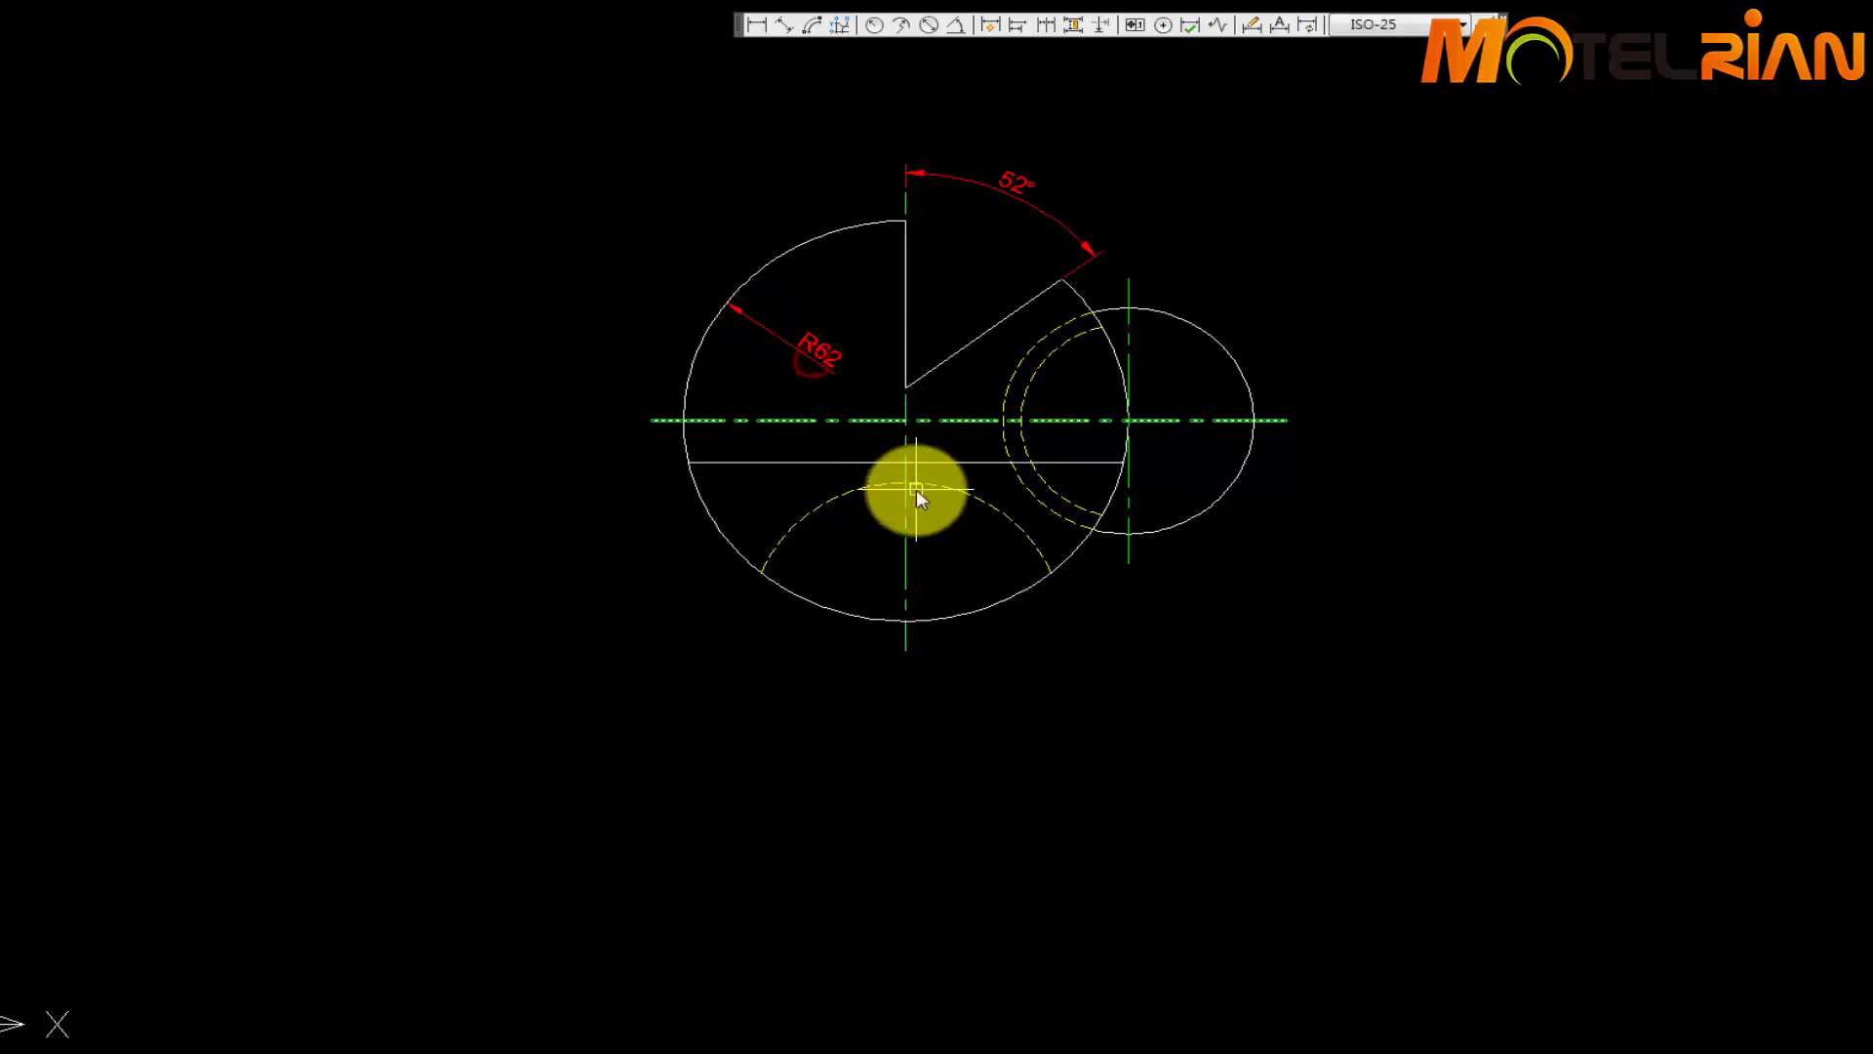
Delete the radius dimension from the top view's large circle
scroll(916, 489, up, 3)
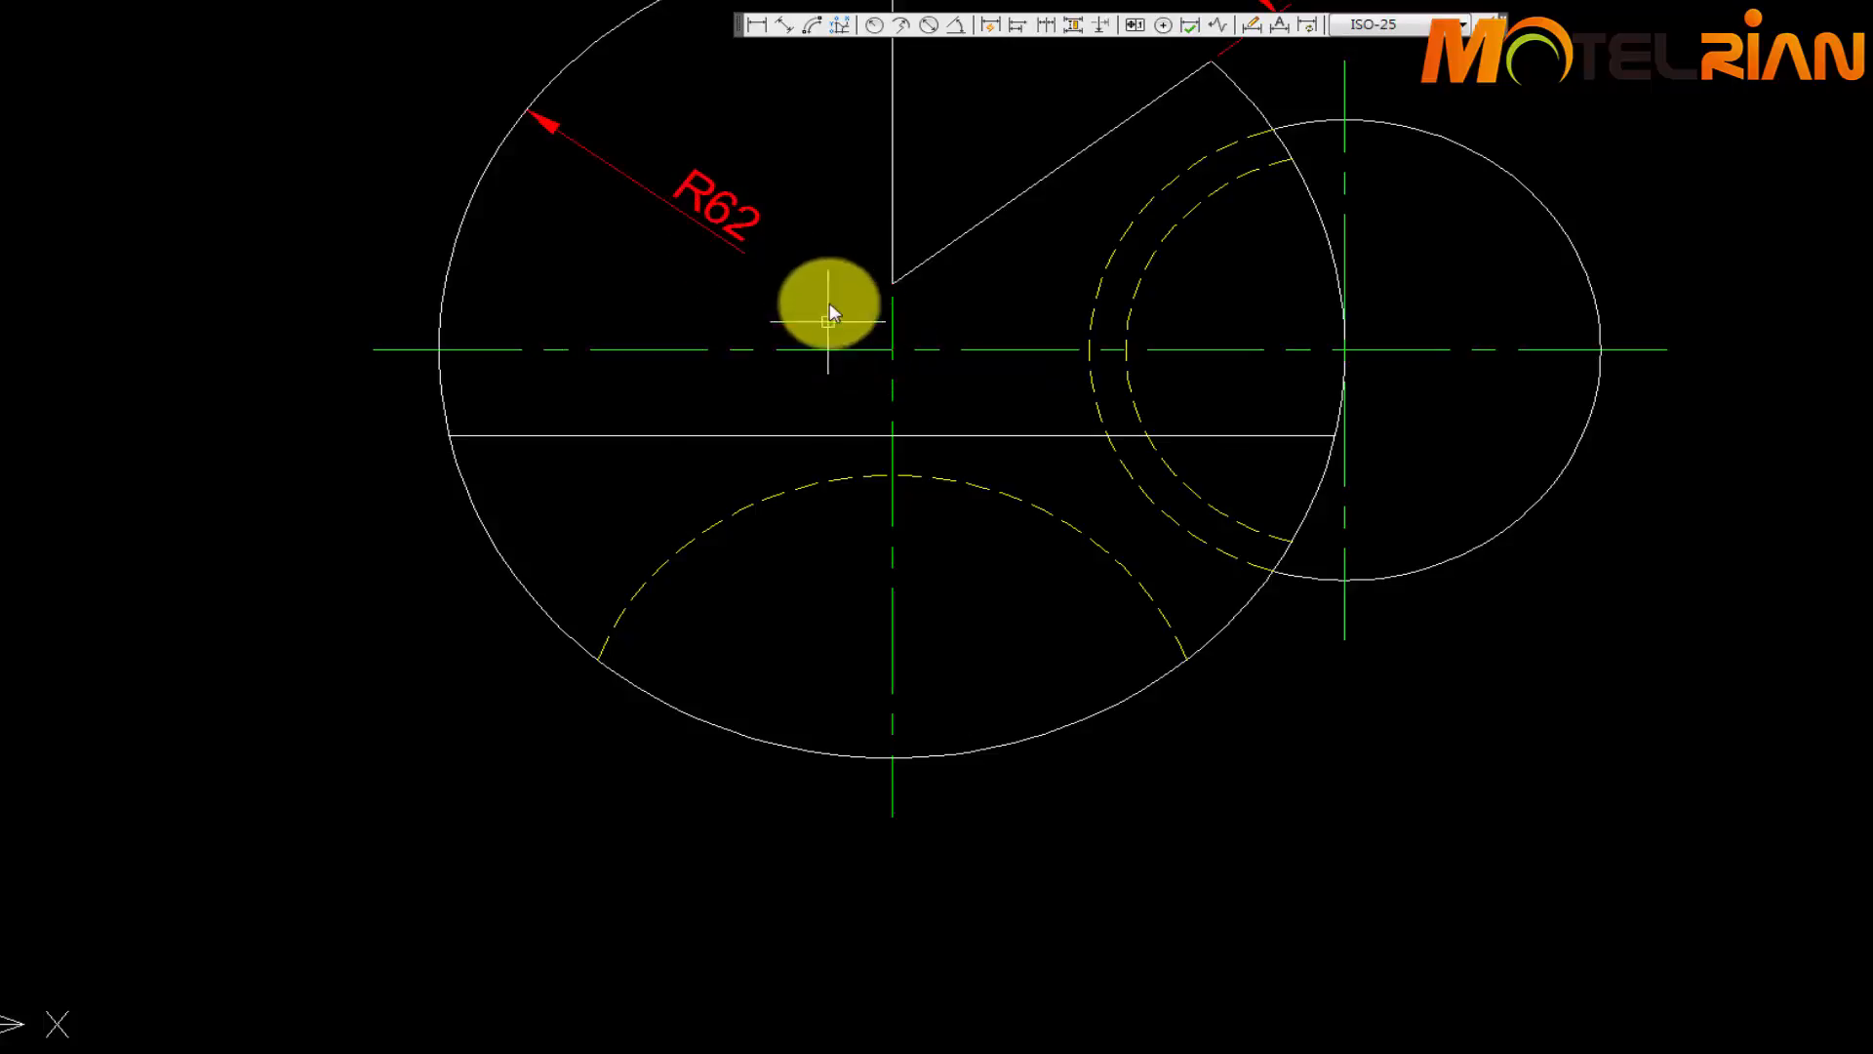
click(804, 199)
click(655, 278)
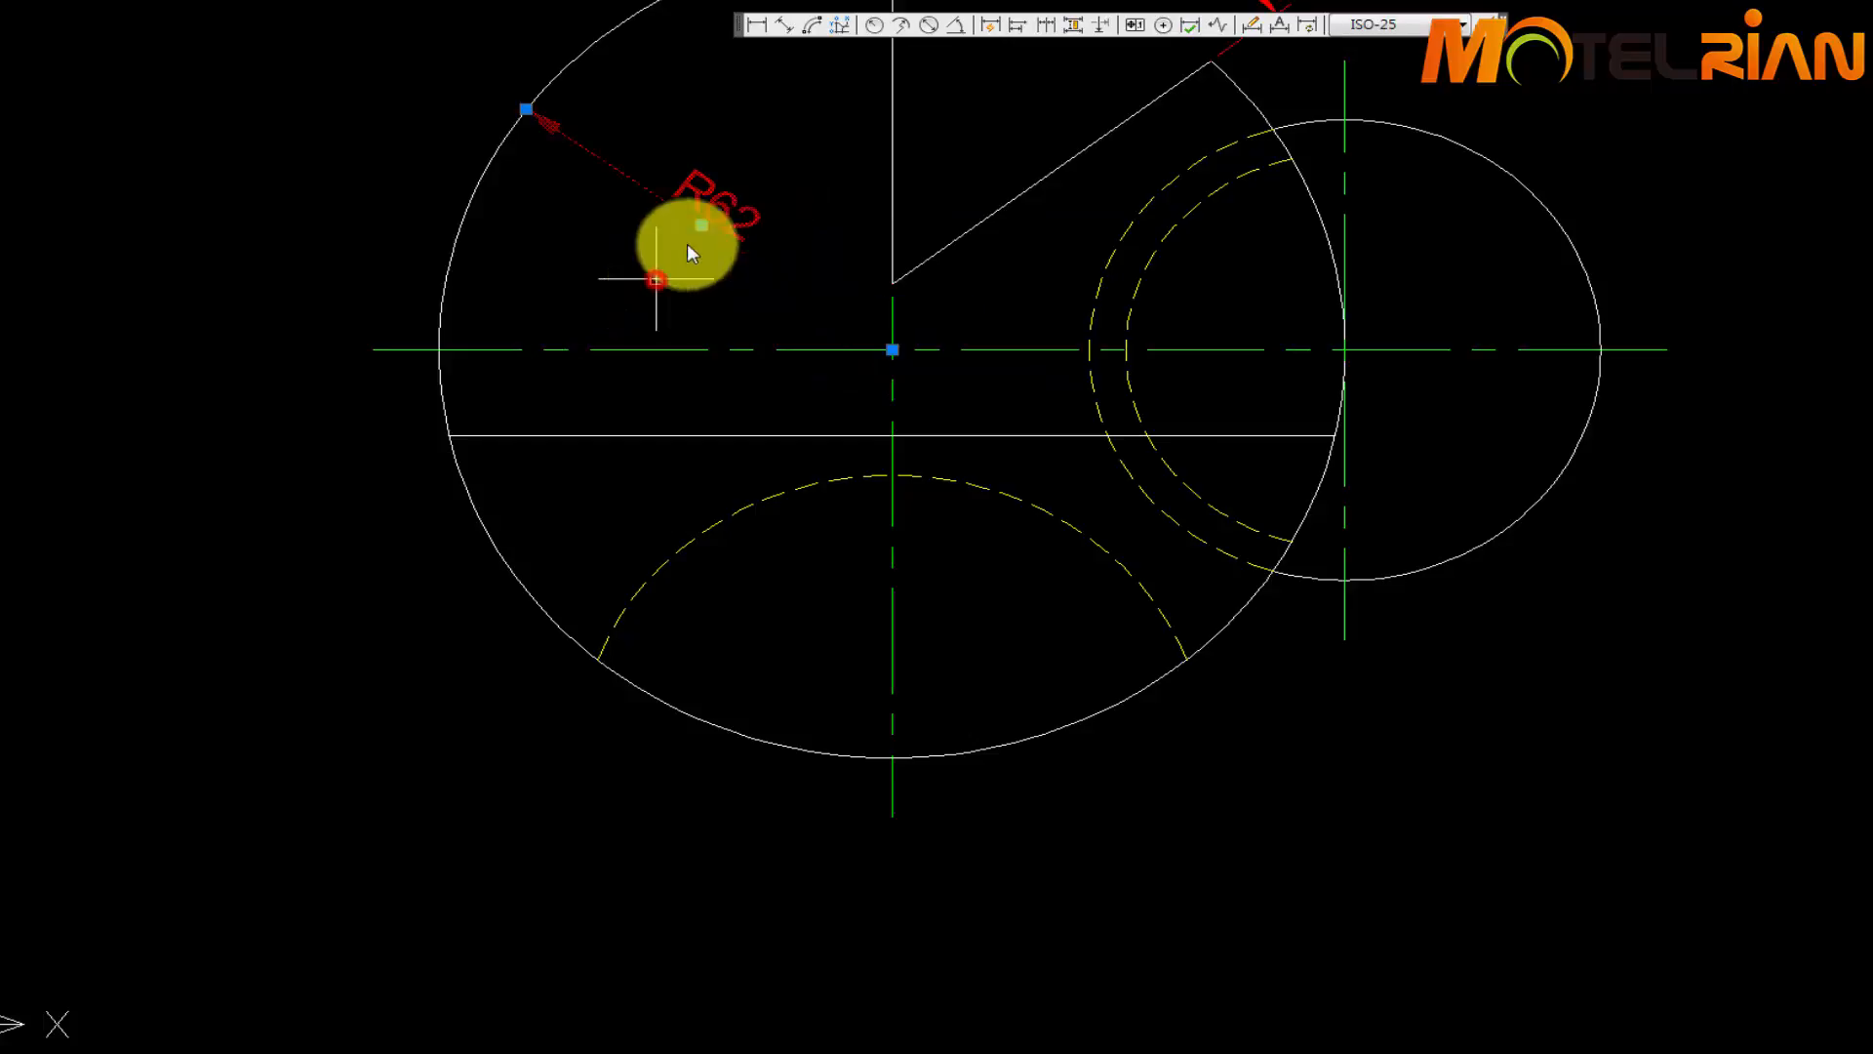
key(Delete)
Override the current ISO-25 dimension style with the fit option for both text and arrows (문자와 화살표 모두)
mouse_move(945, 264)
middle_down()
mouse_move(938, 435)
mouse_move(955, 403)
middle_up()
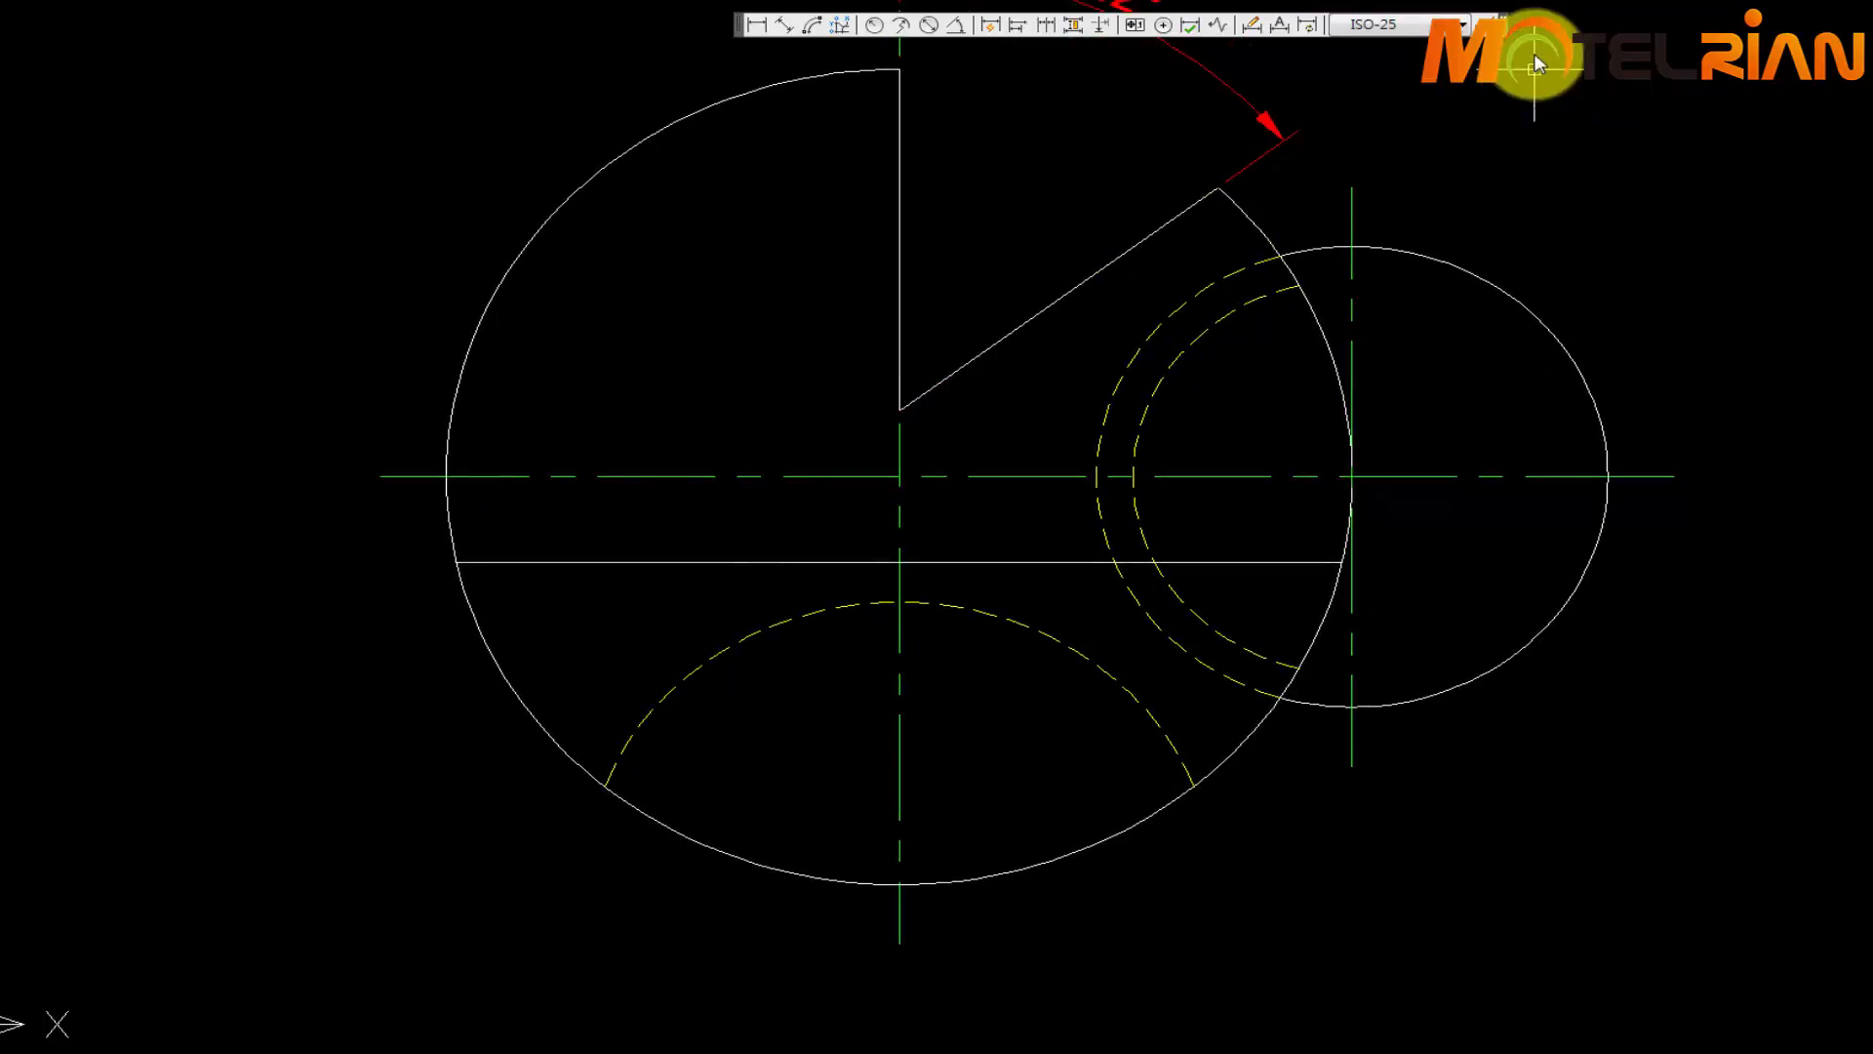
click(1488, 25)
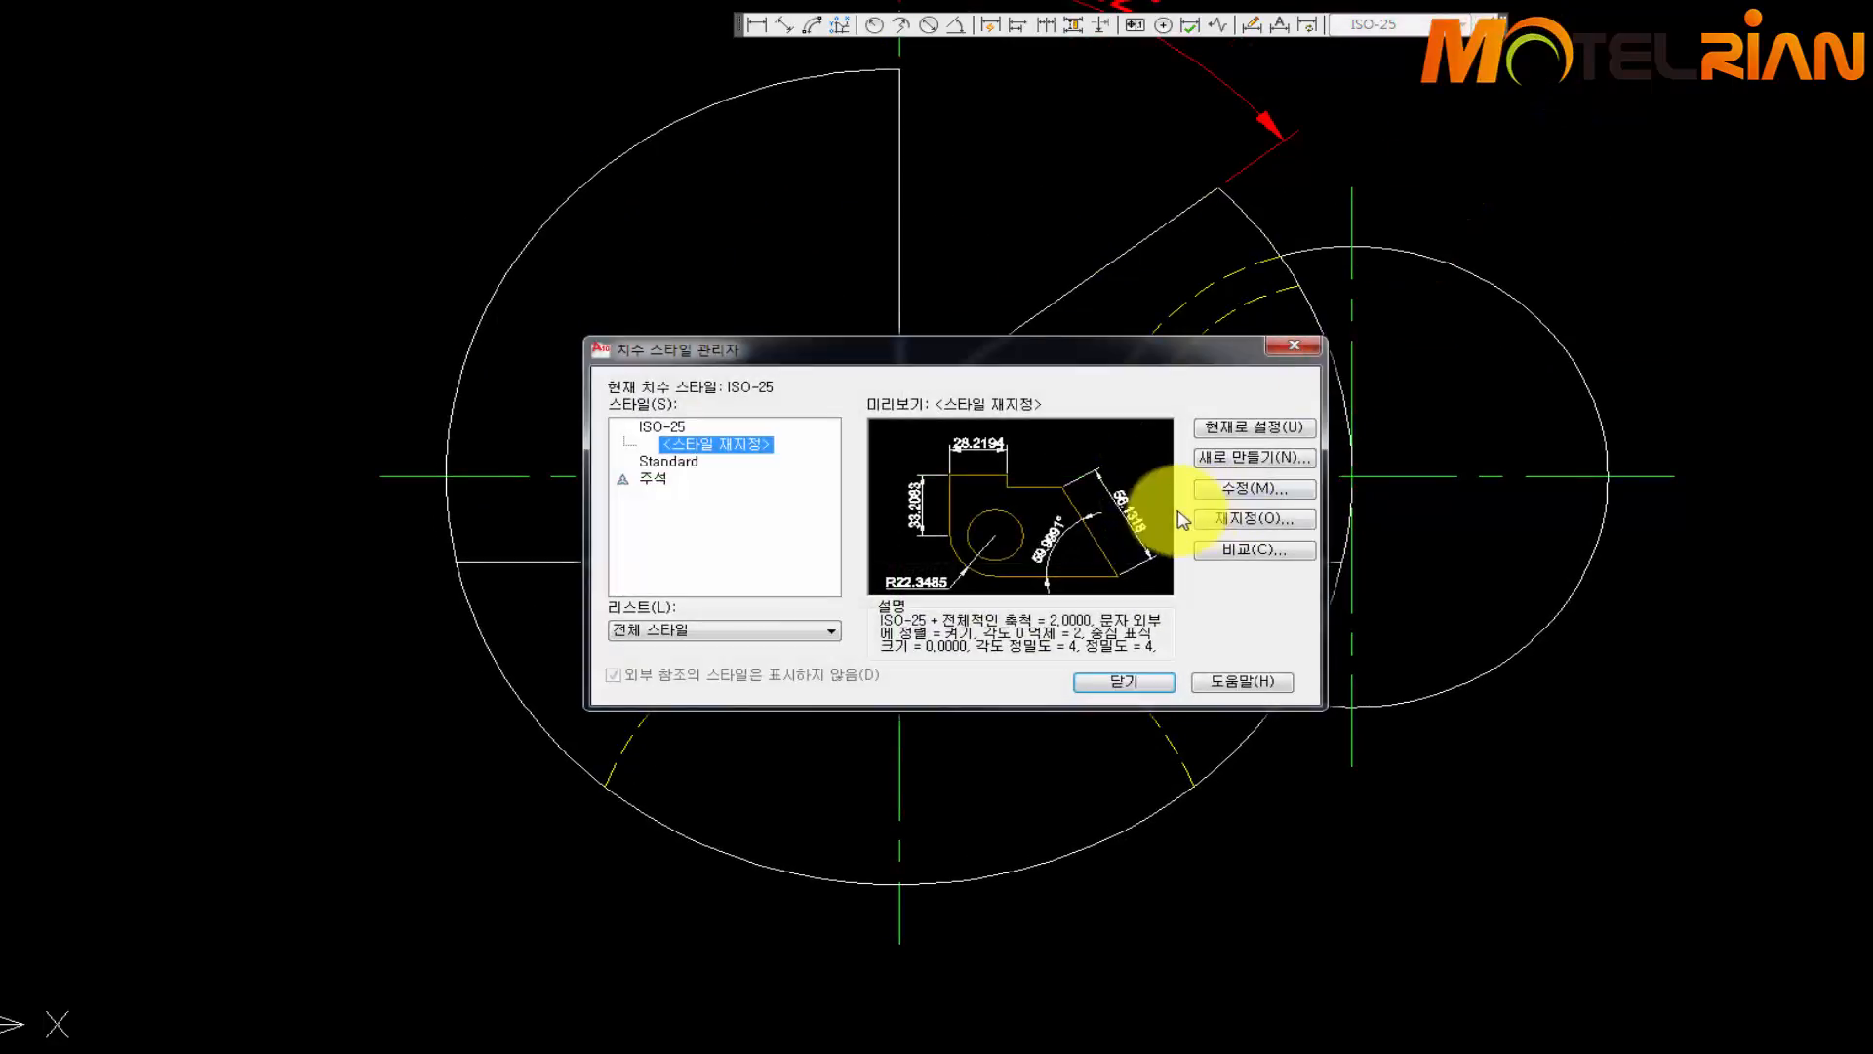
click(1253, 490)
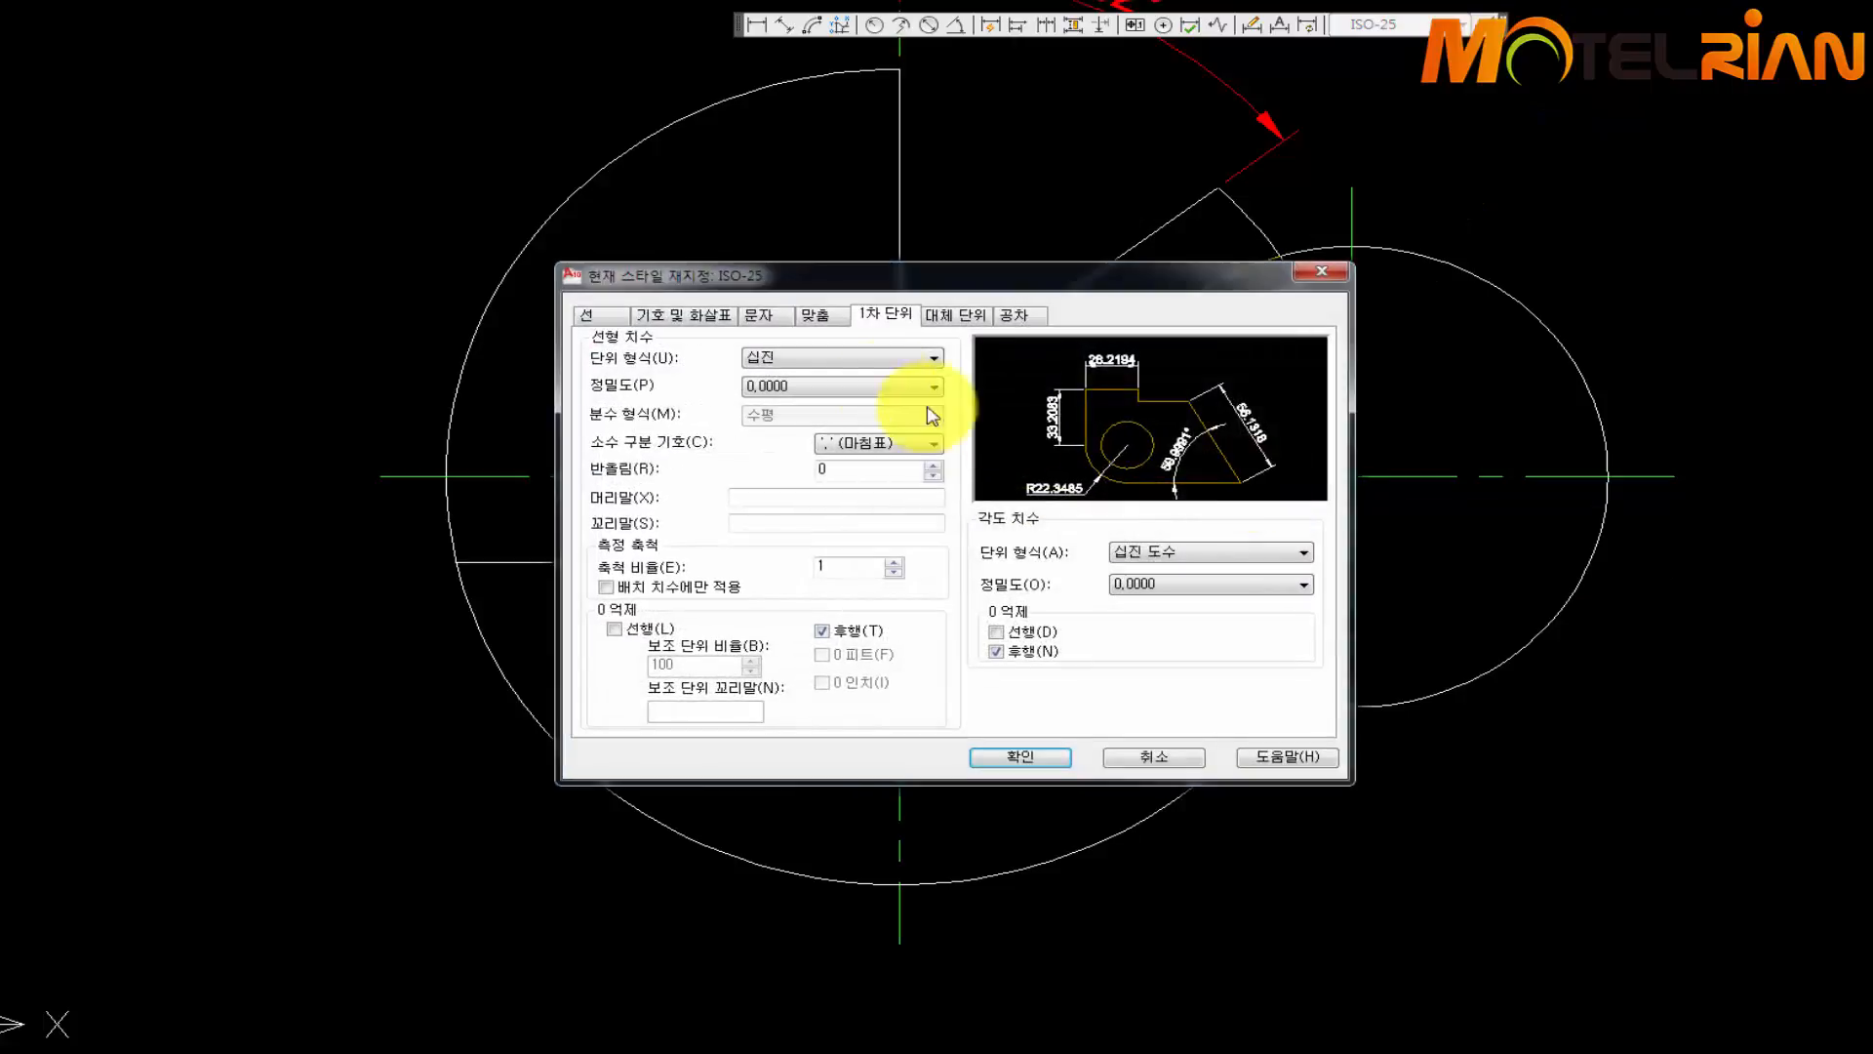
click(823, 316)
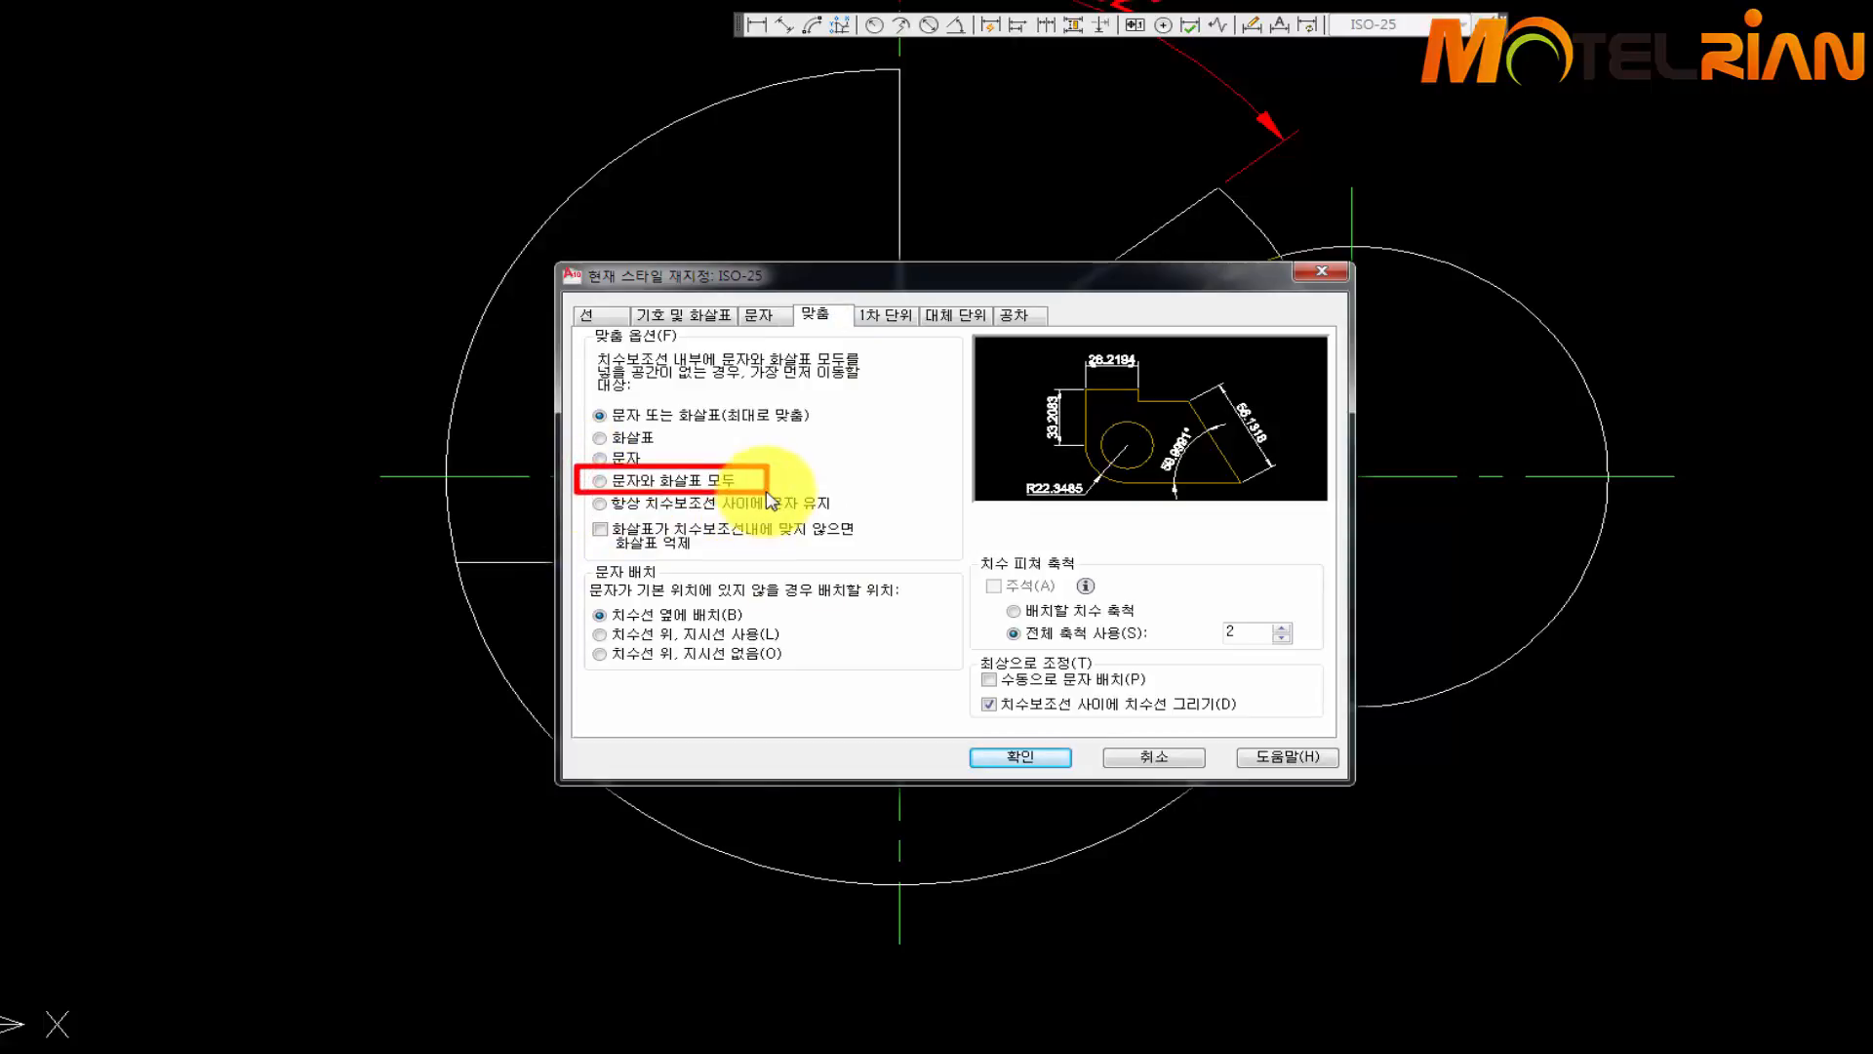
click(600, 481)
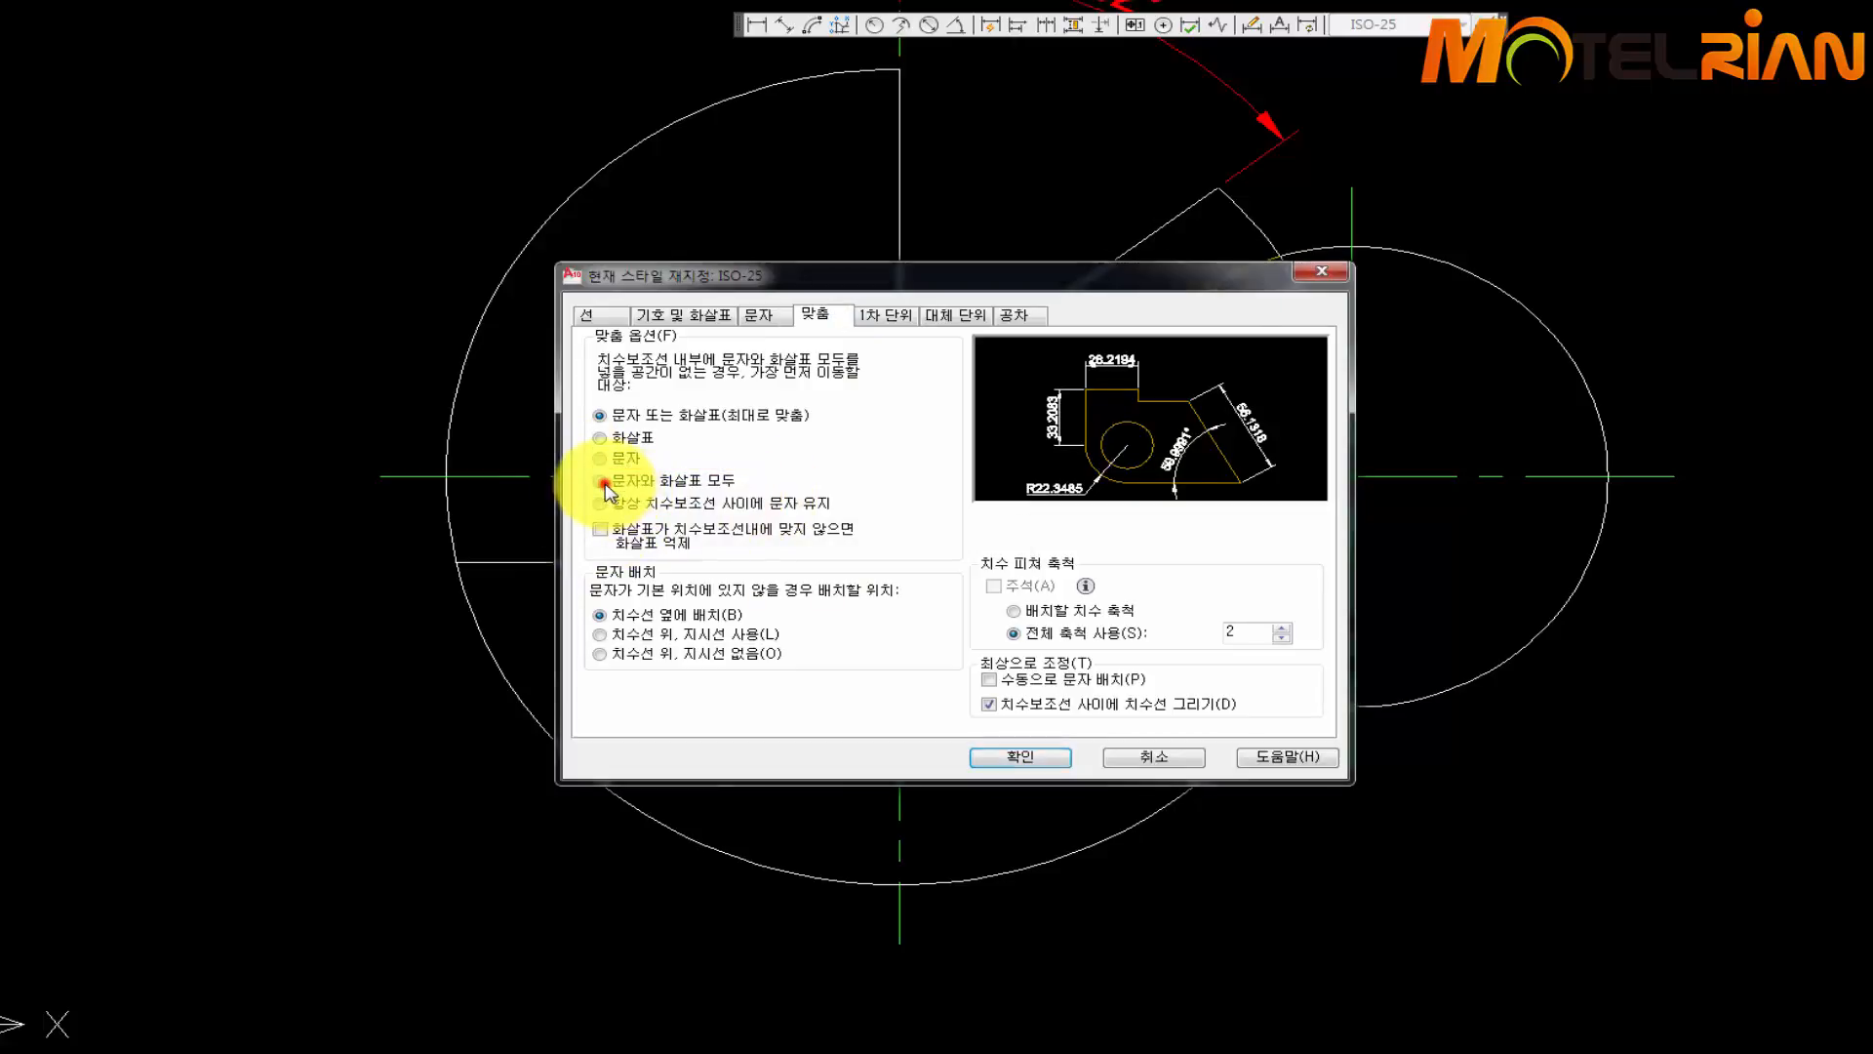
click(1055, 758)
click(1125, 682)
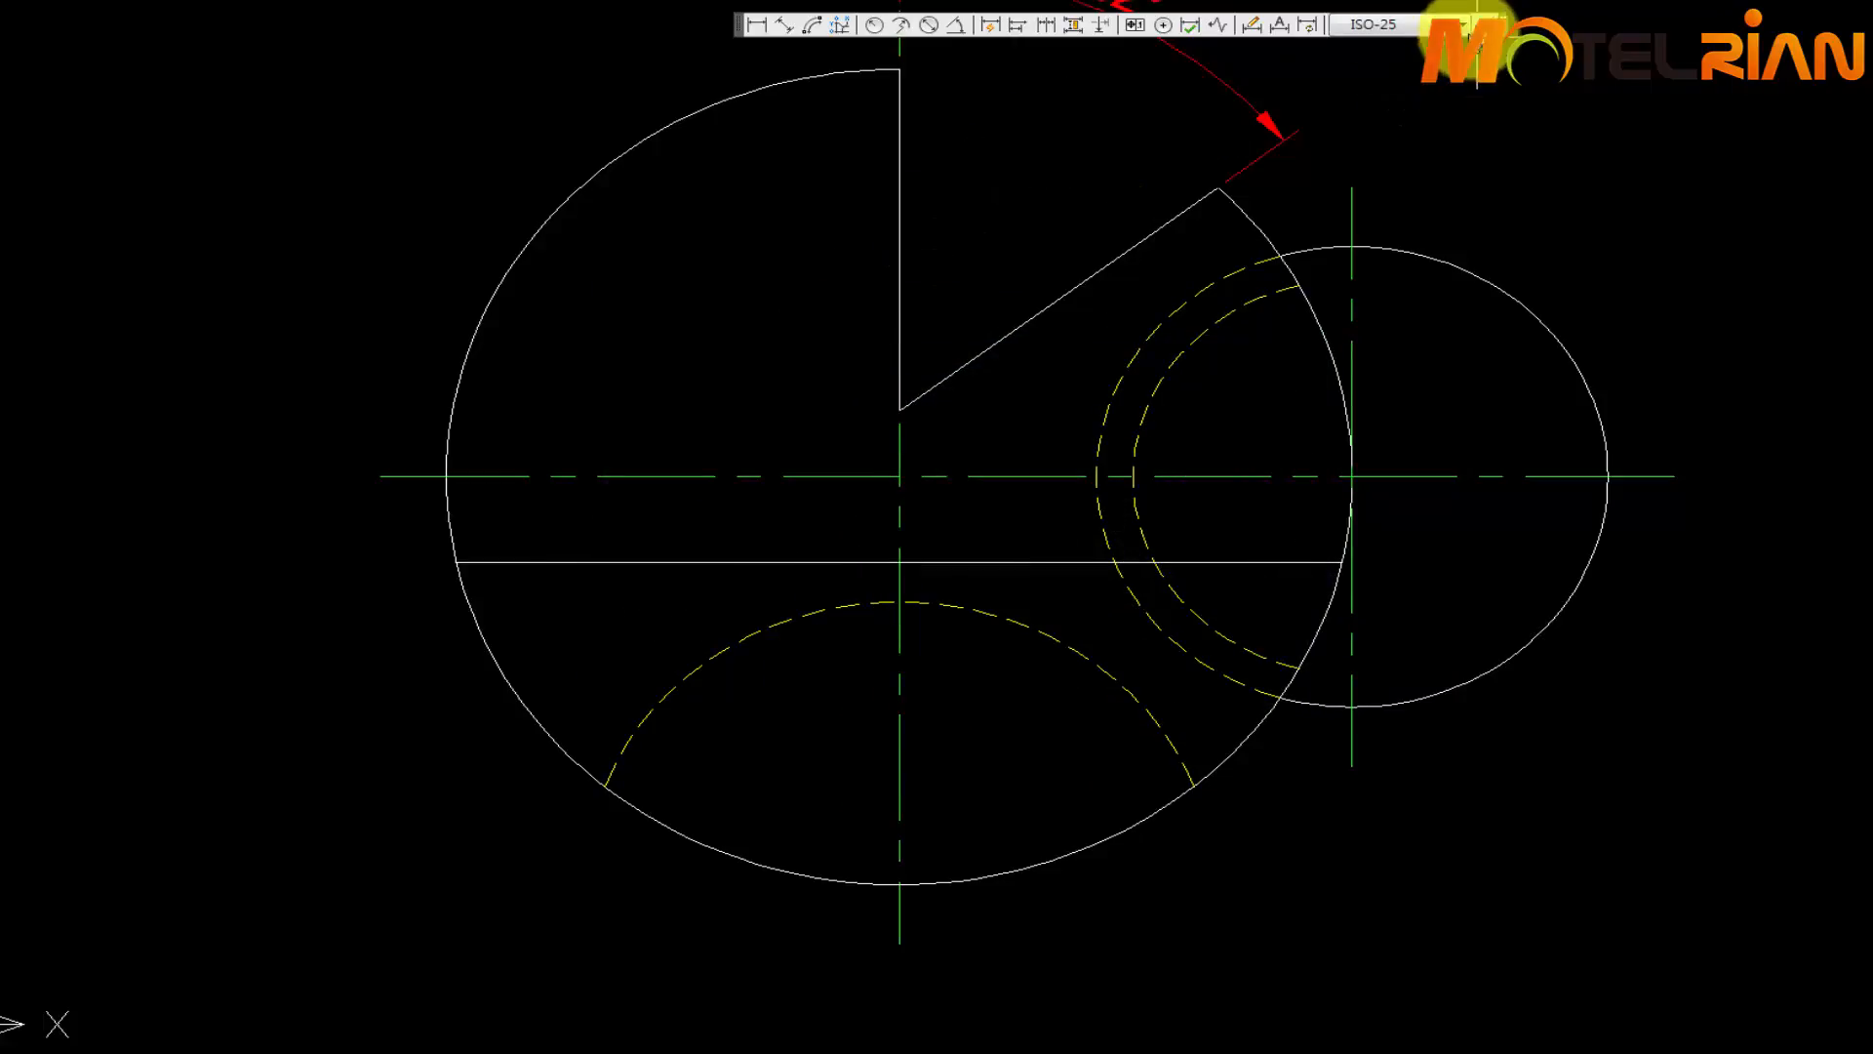
Add a radius dimension to the inner hidden arc beside the small circle in the top view, with the text inside
click(874, 26)
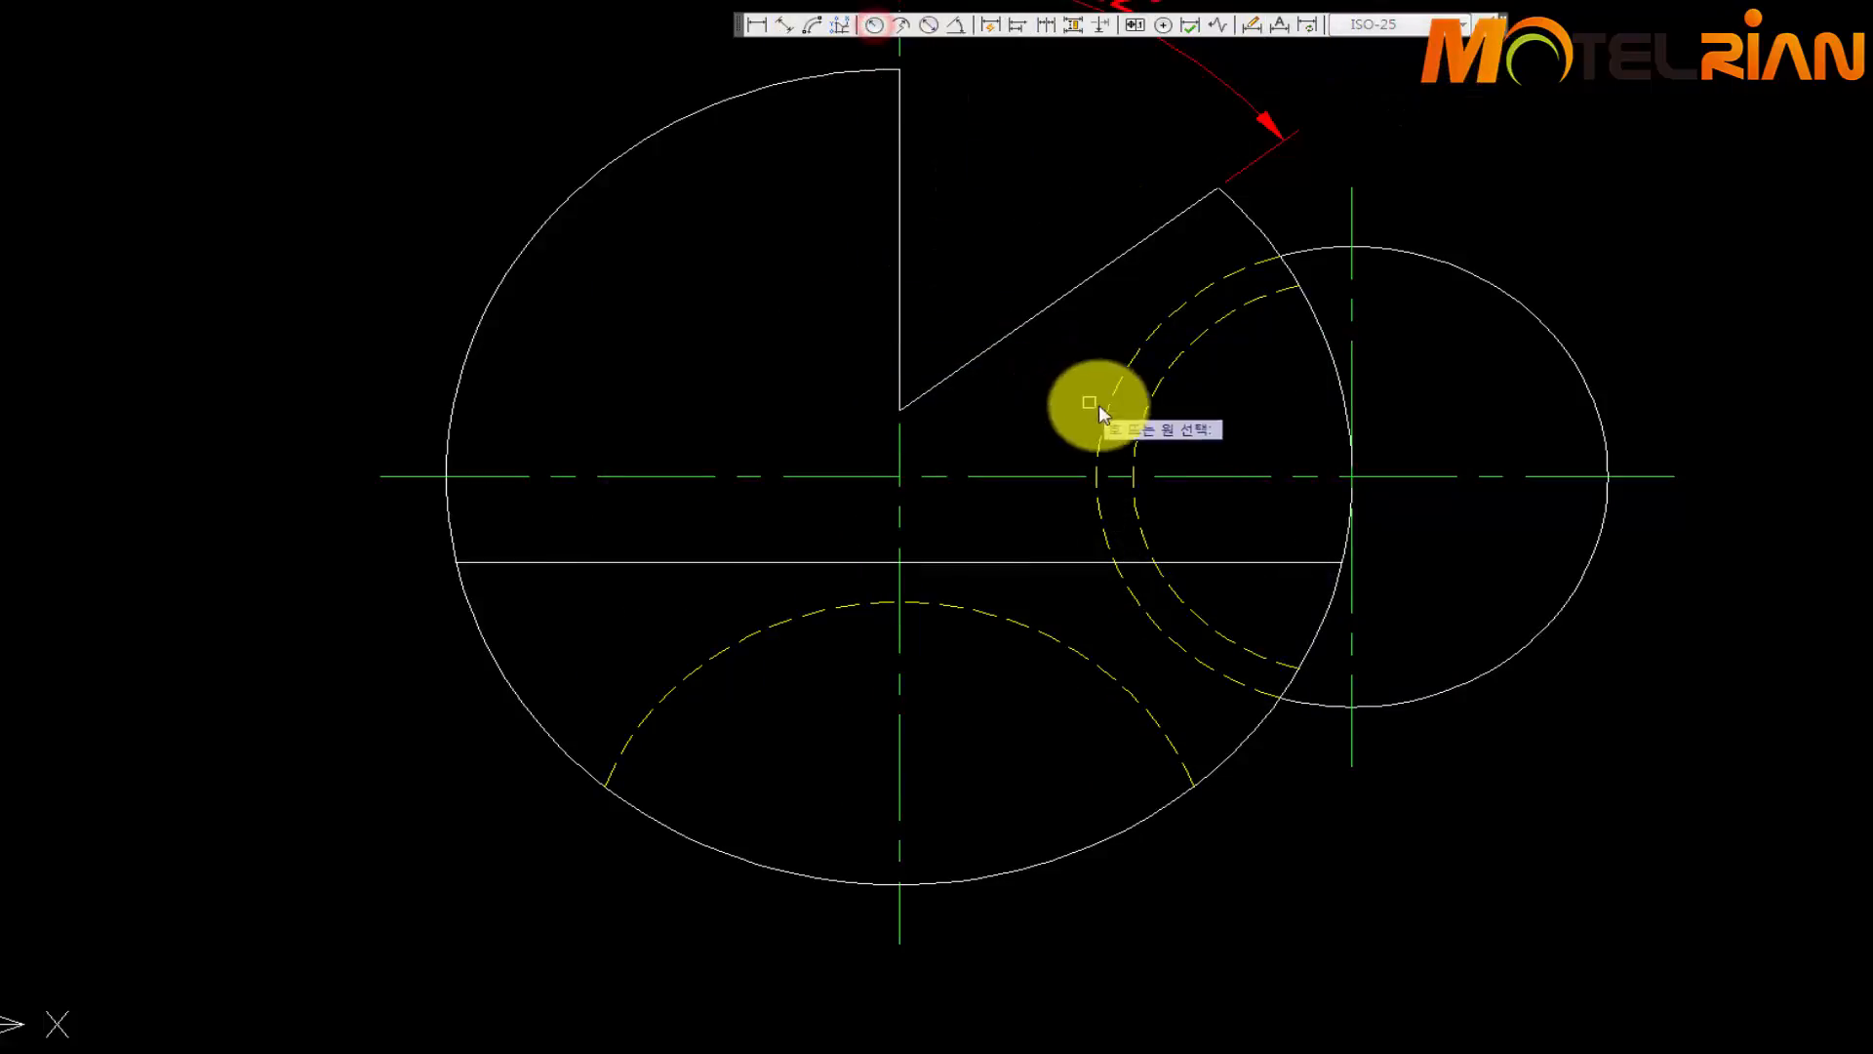
click(1151, 404)
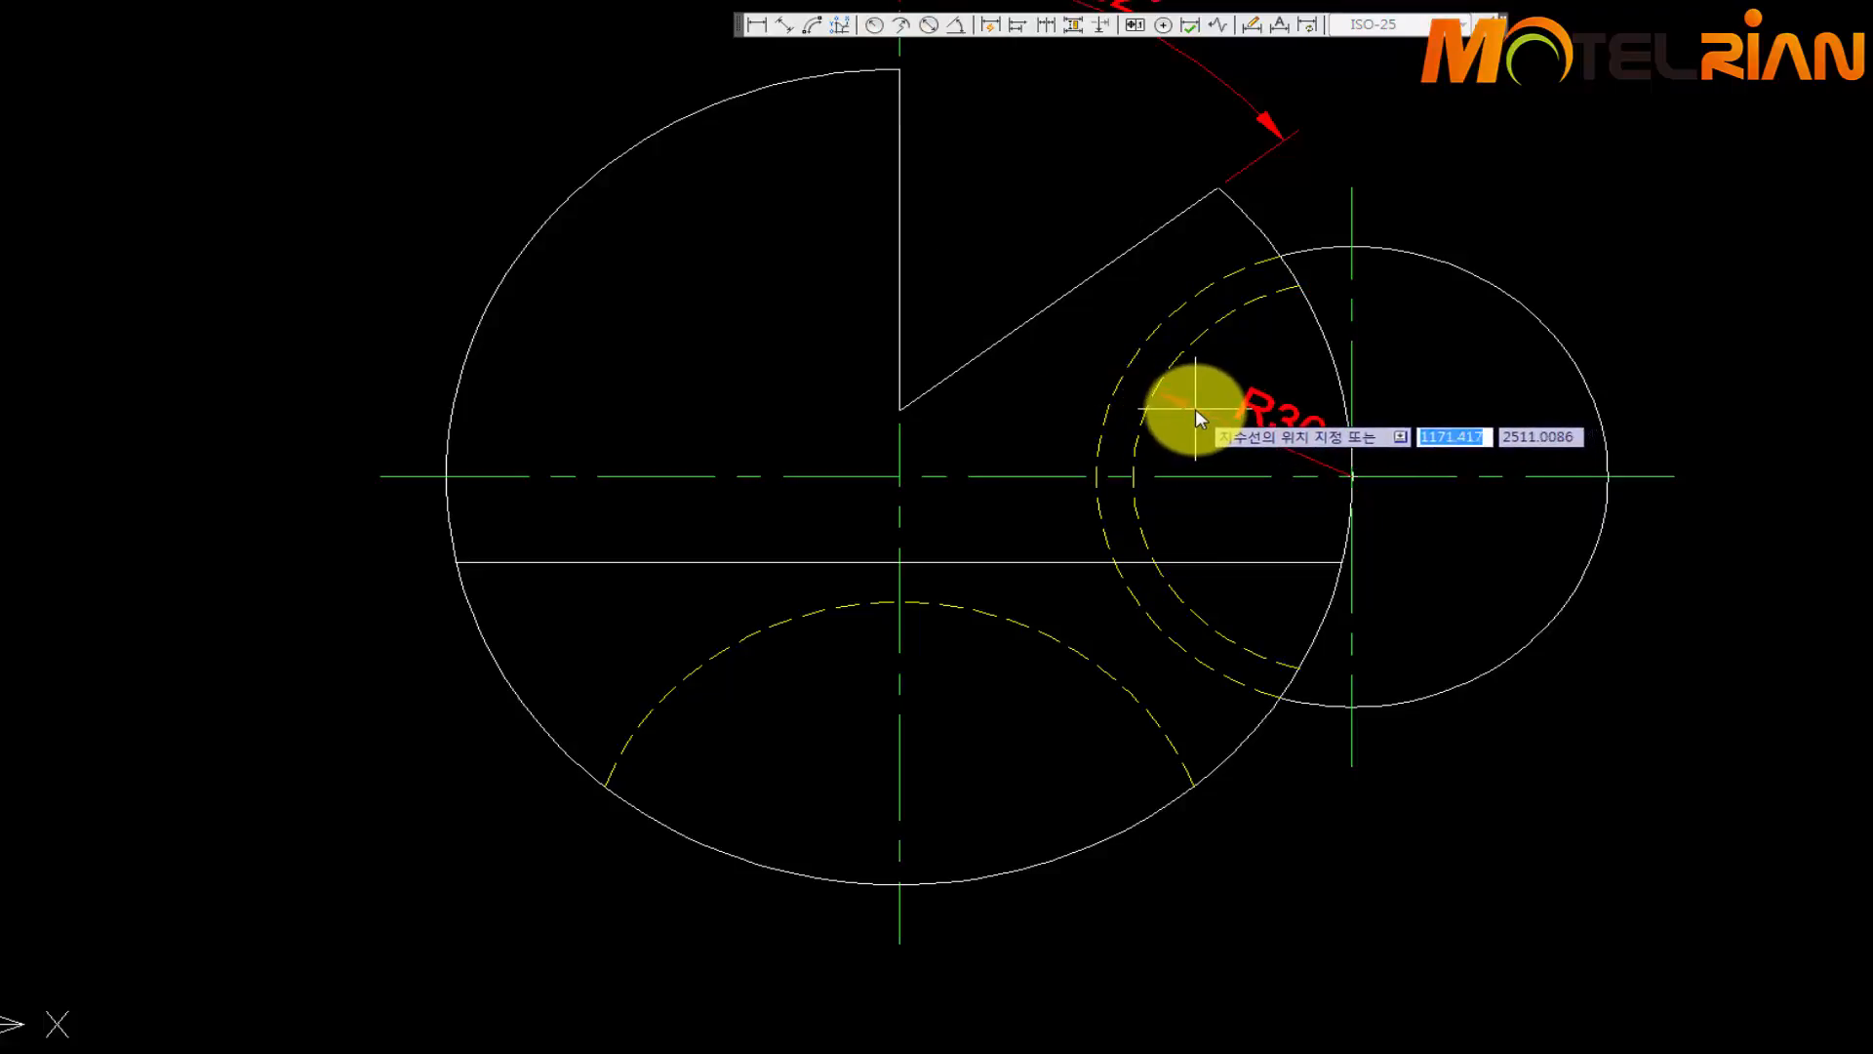
click(1185, 416)
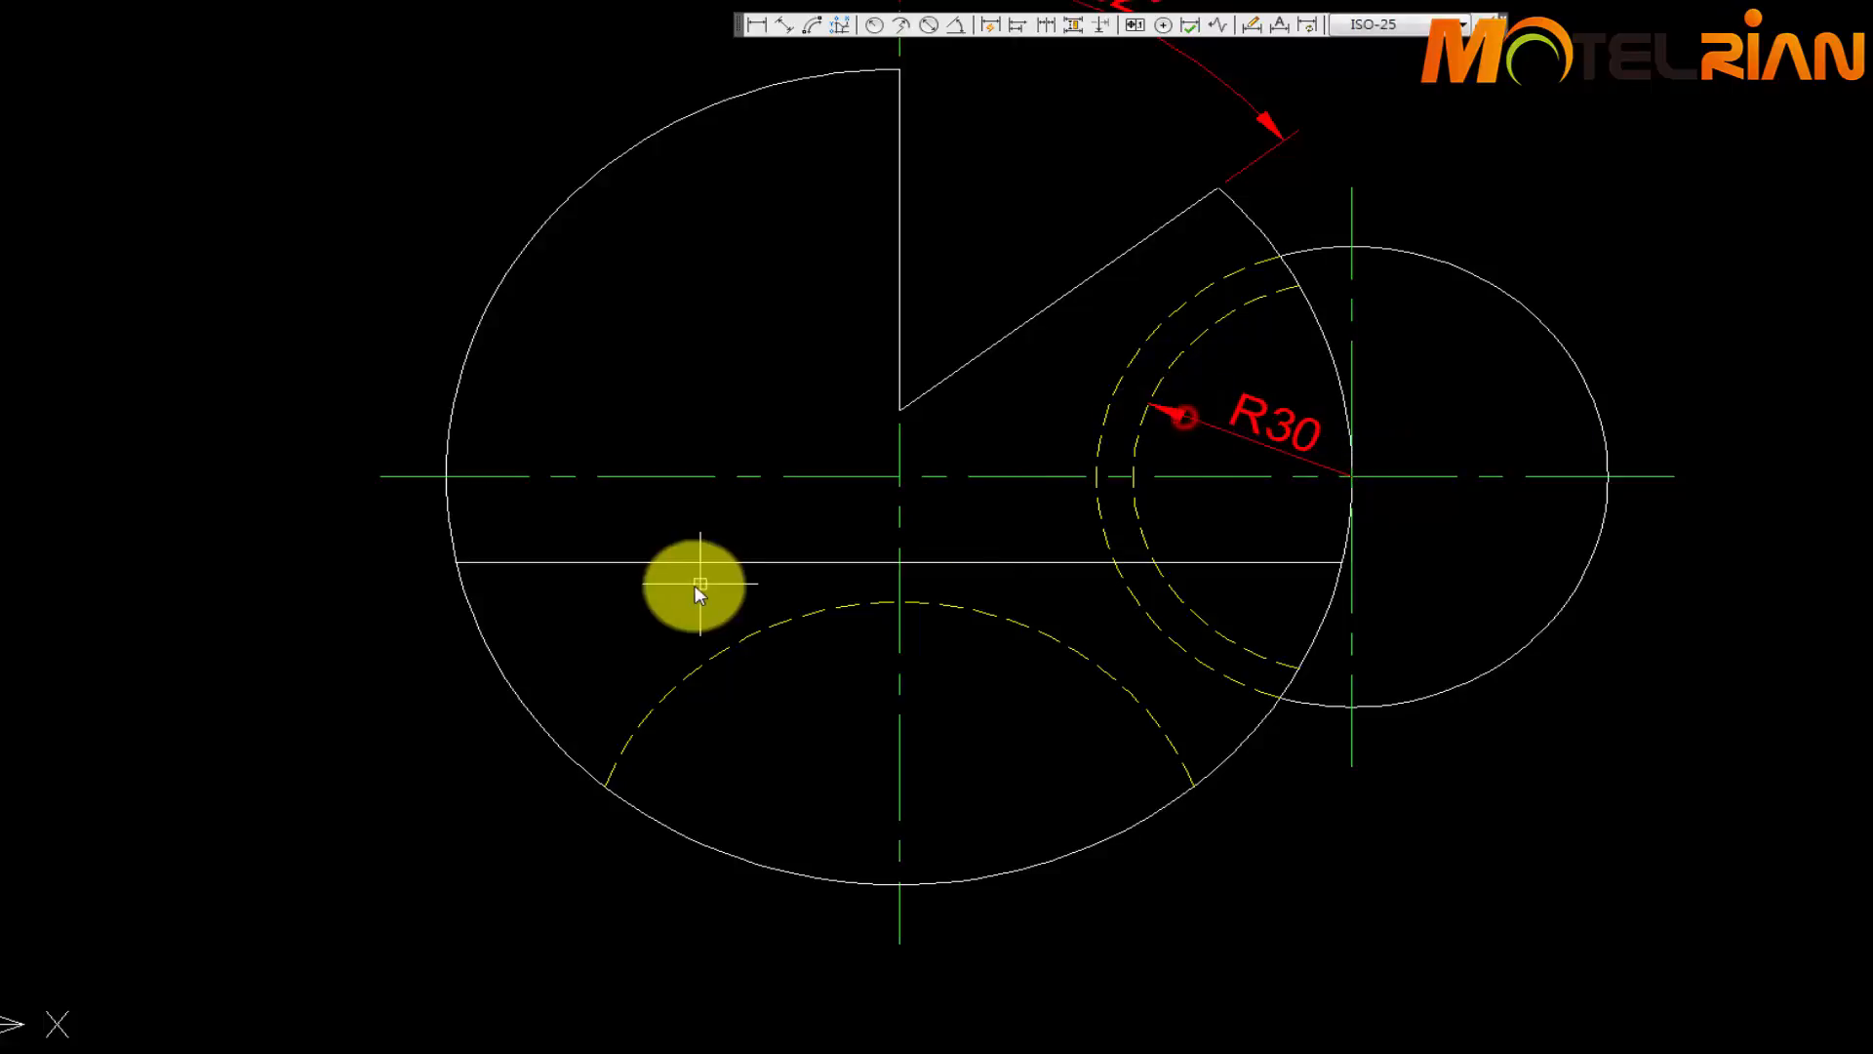
Add a radius dimension to the hidden arc in the lower part of the top view's large circle, with the text inside
middle_drag(724, 594, 761, 555)
key(Return)
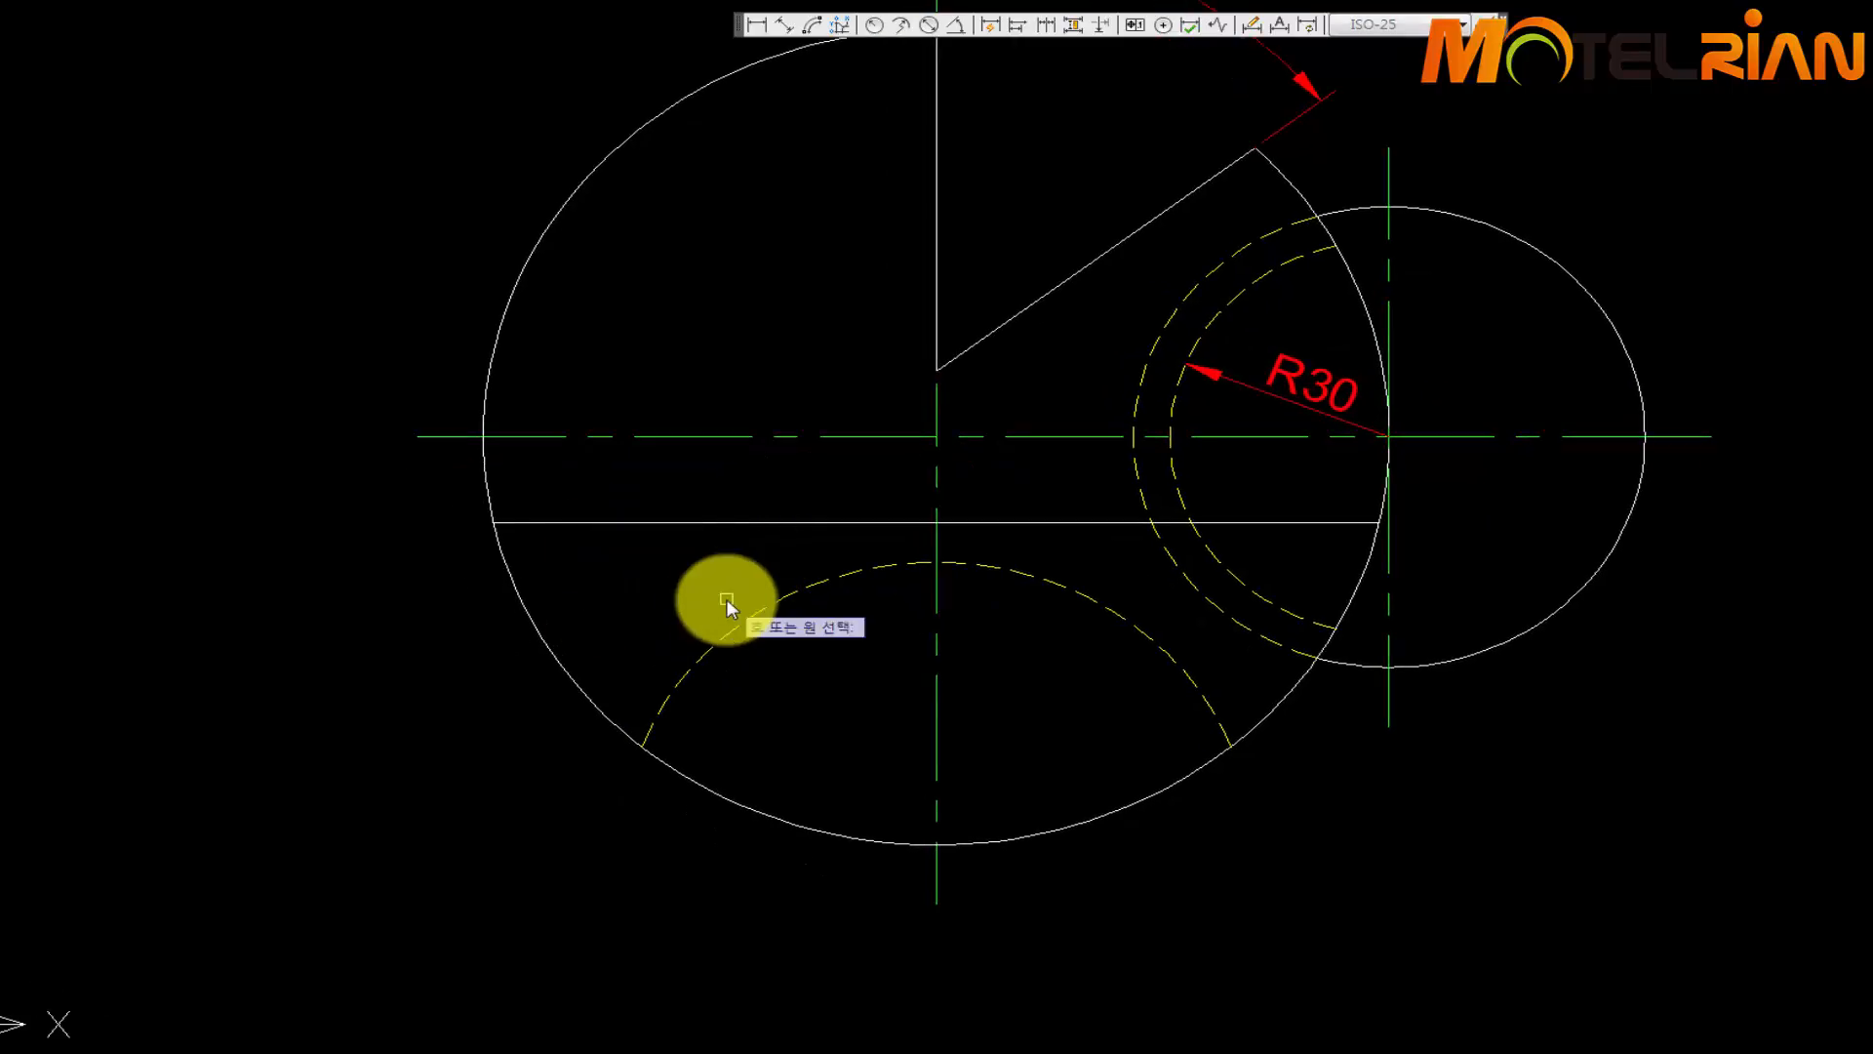
click(728, 632)
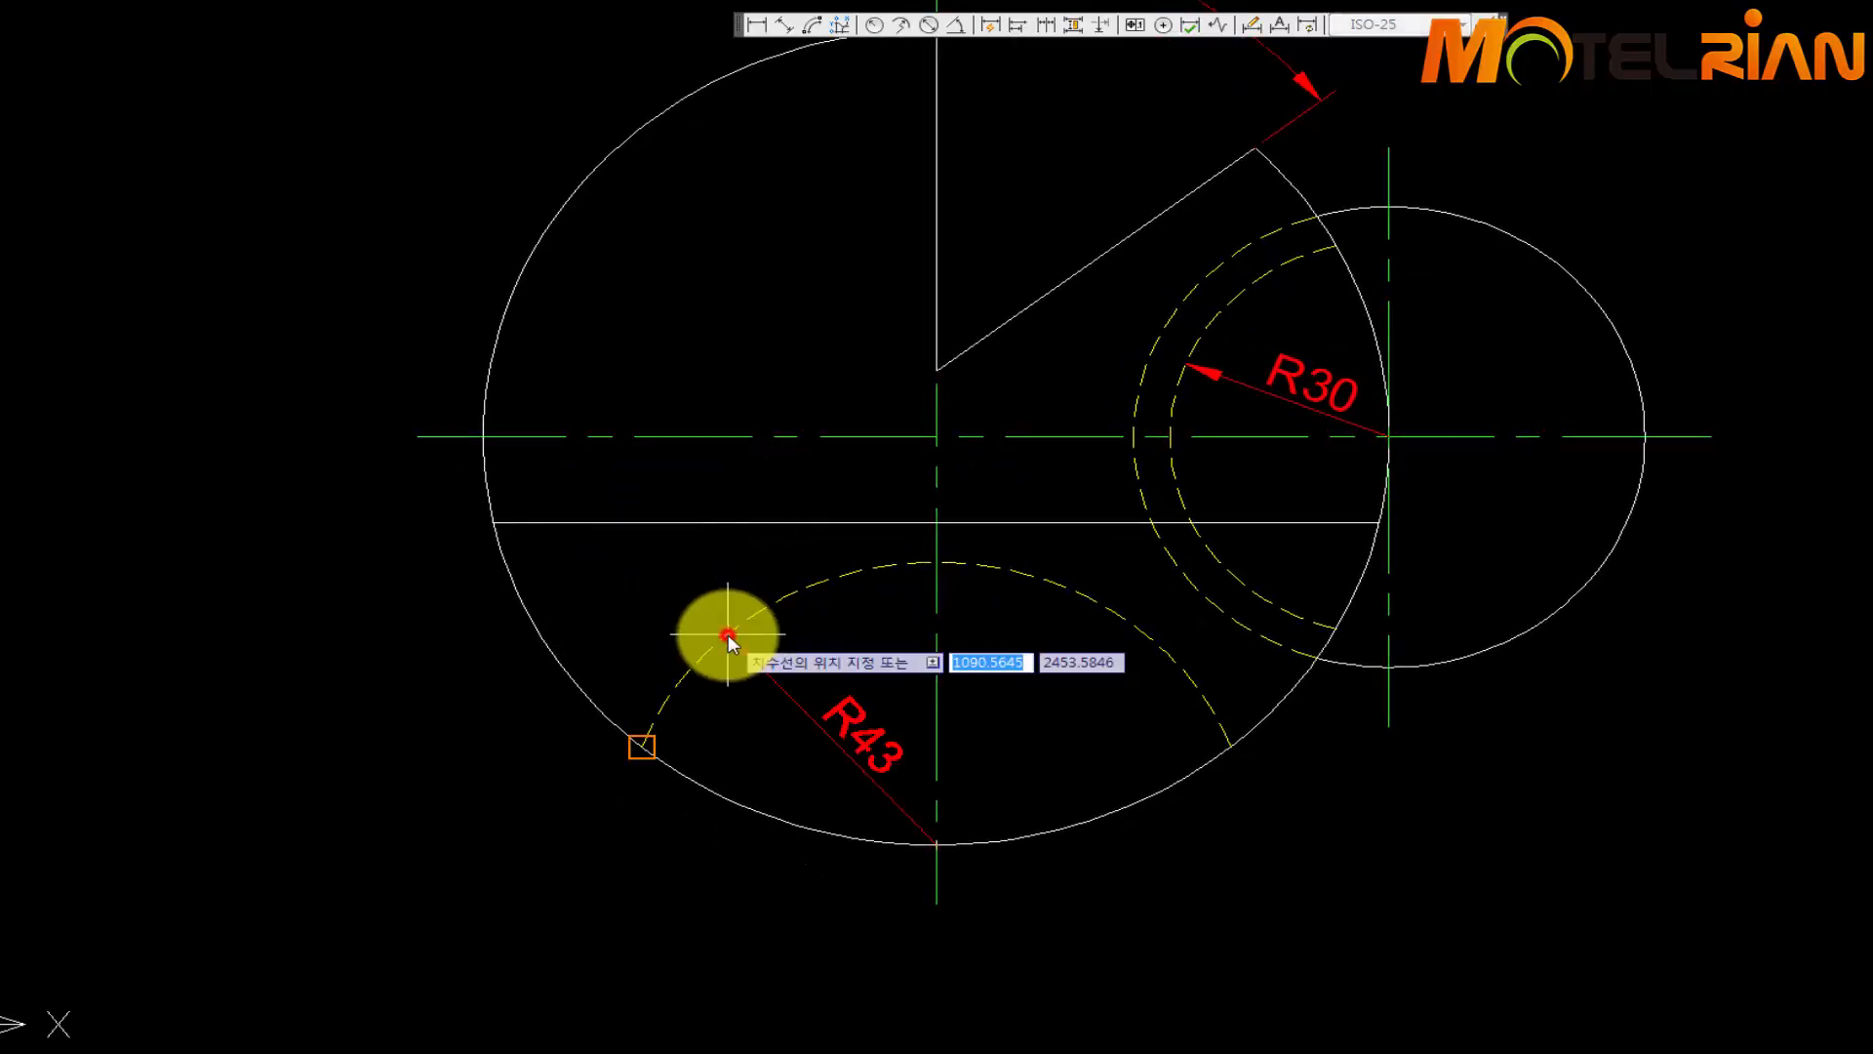
click(751, 702)
Add a radius dimension to the upper-left part of the top view's large circle, running inward to its center
middle_drag(759, 314, 660, 484)
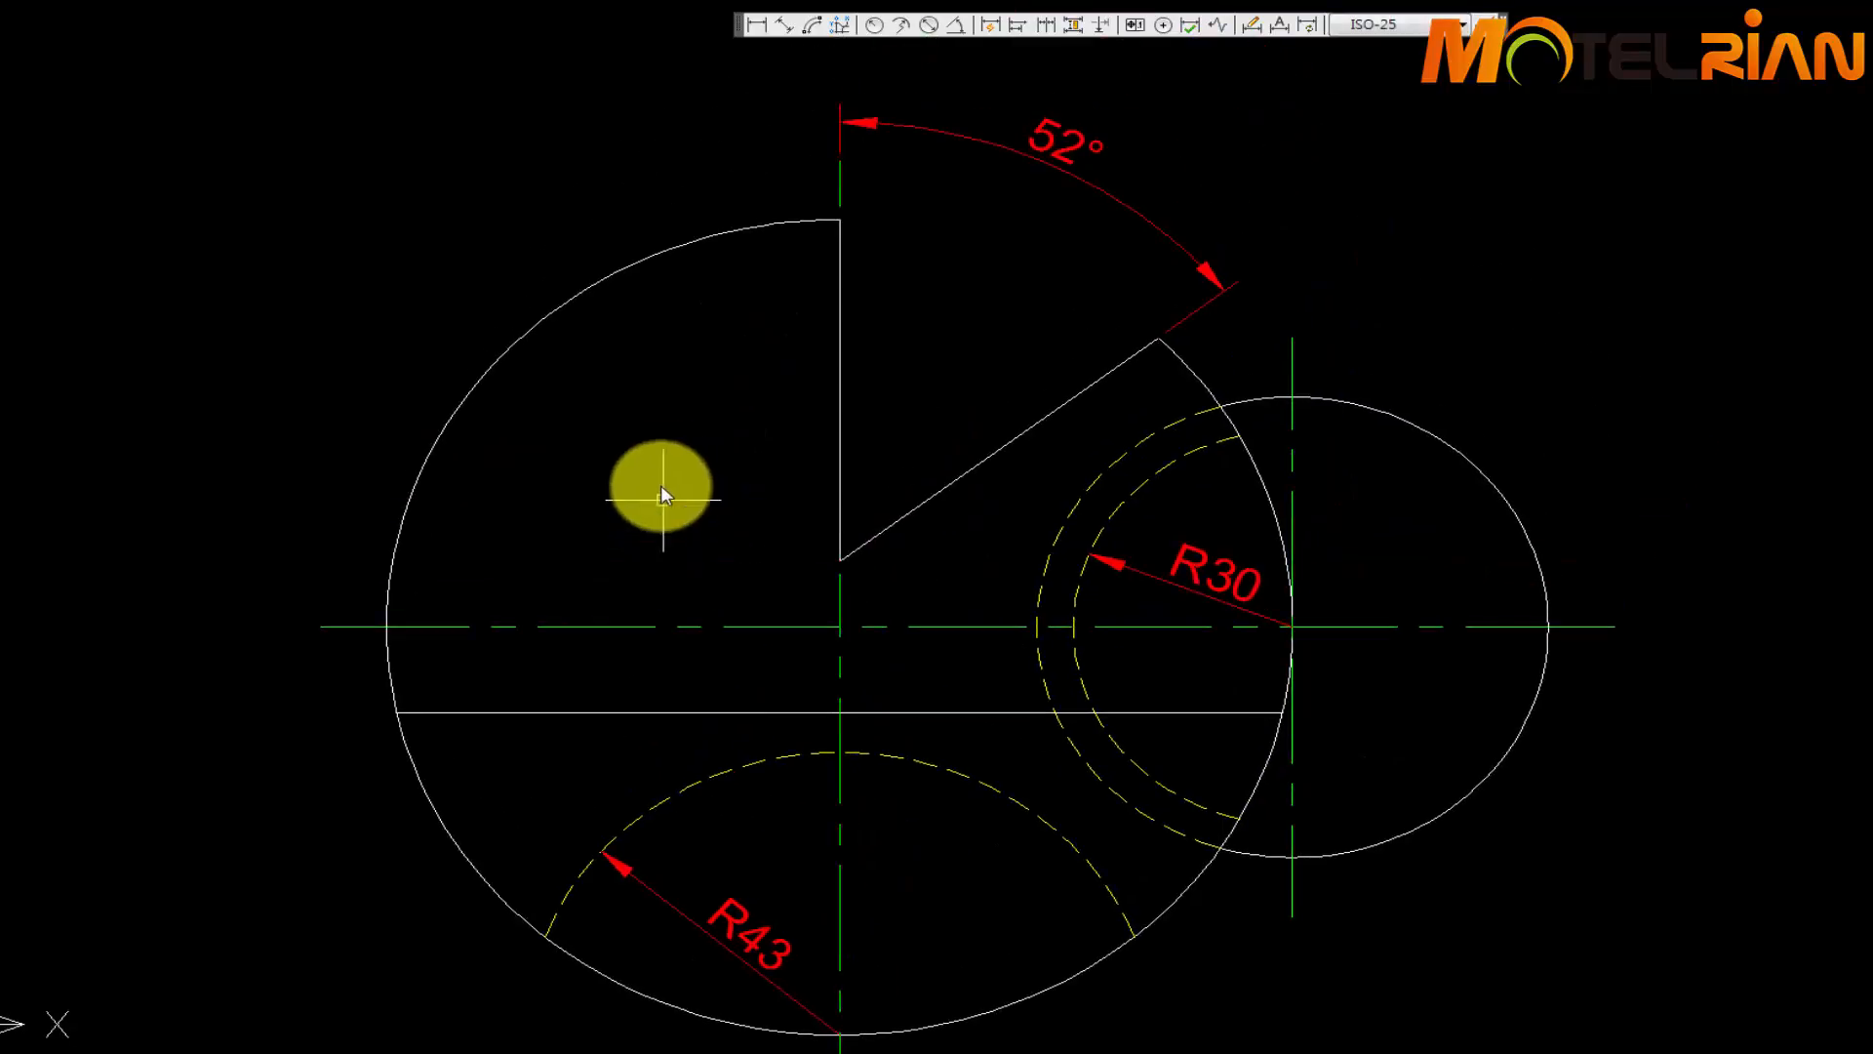
key(Return)
click(484, 381)
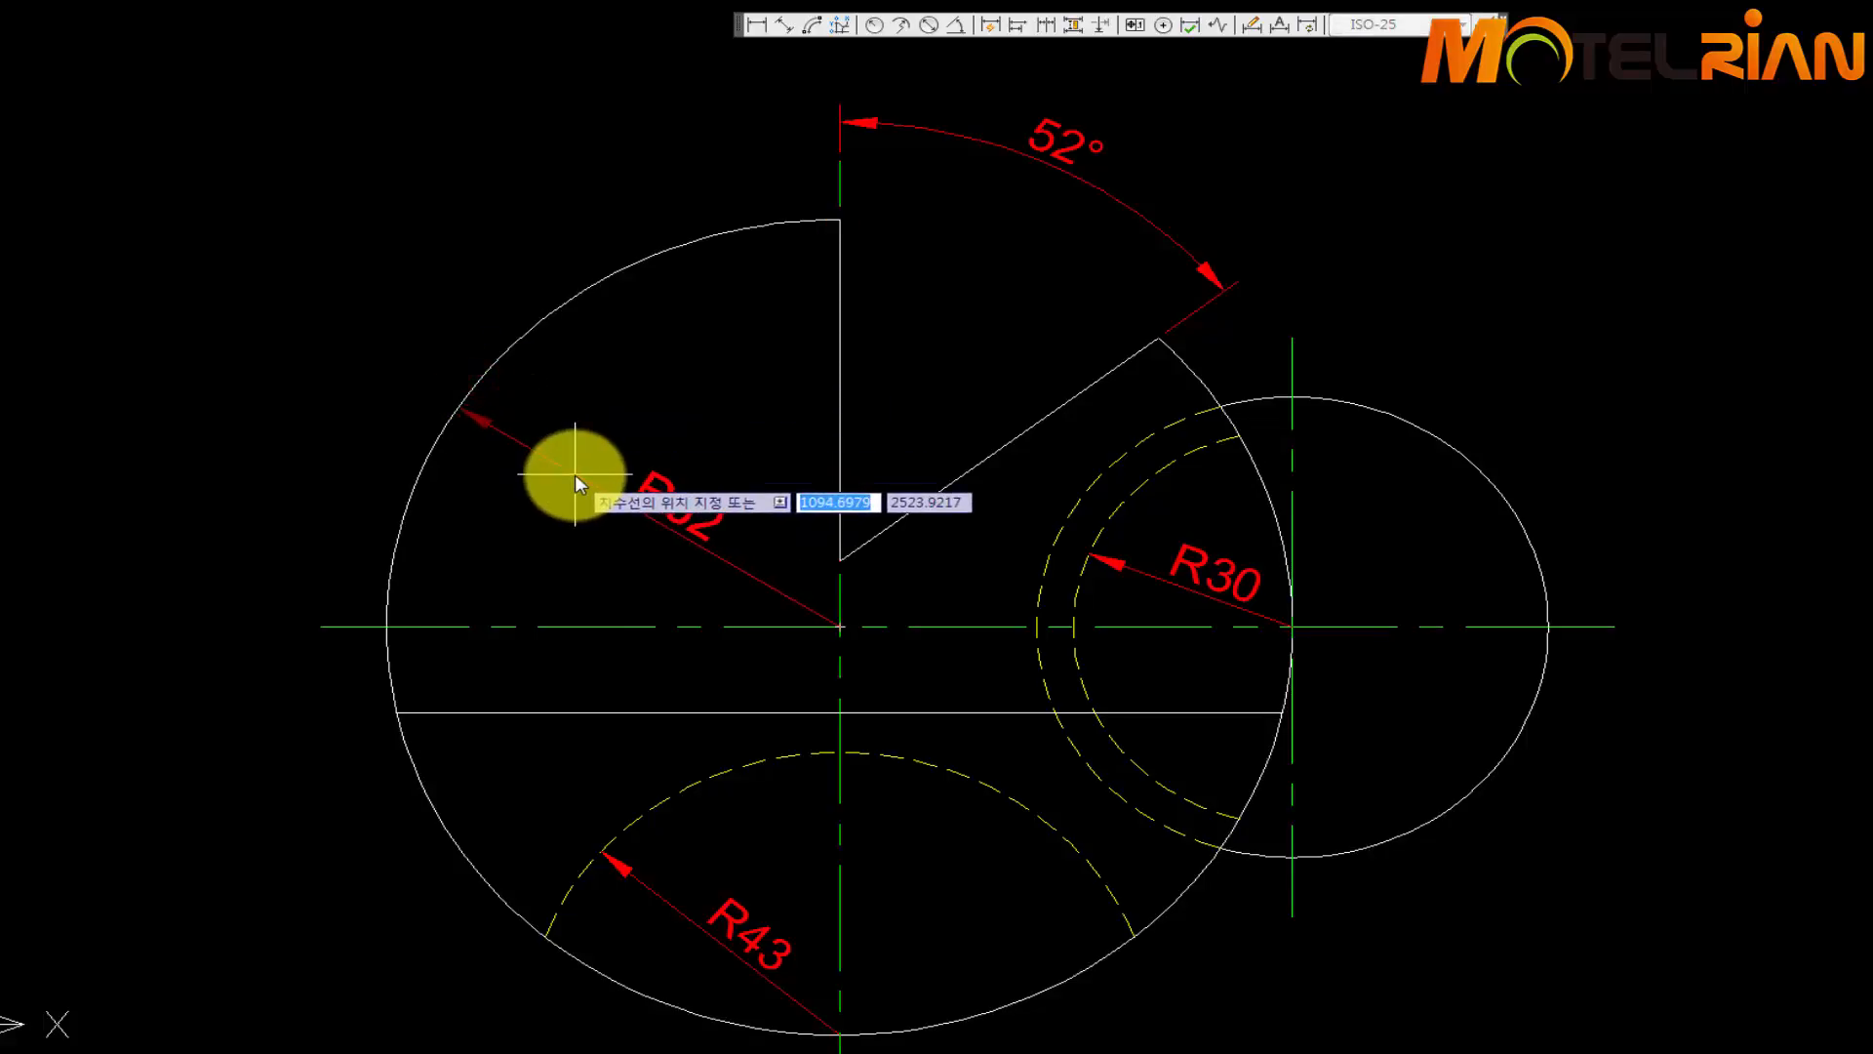
click(576, 475)
Close the dimension toolbar and make the mview layer current
scroll(1108, 674, down, 5)
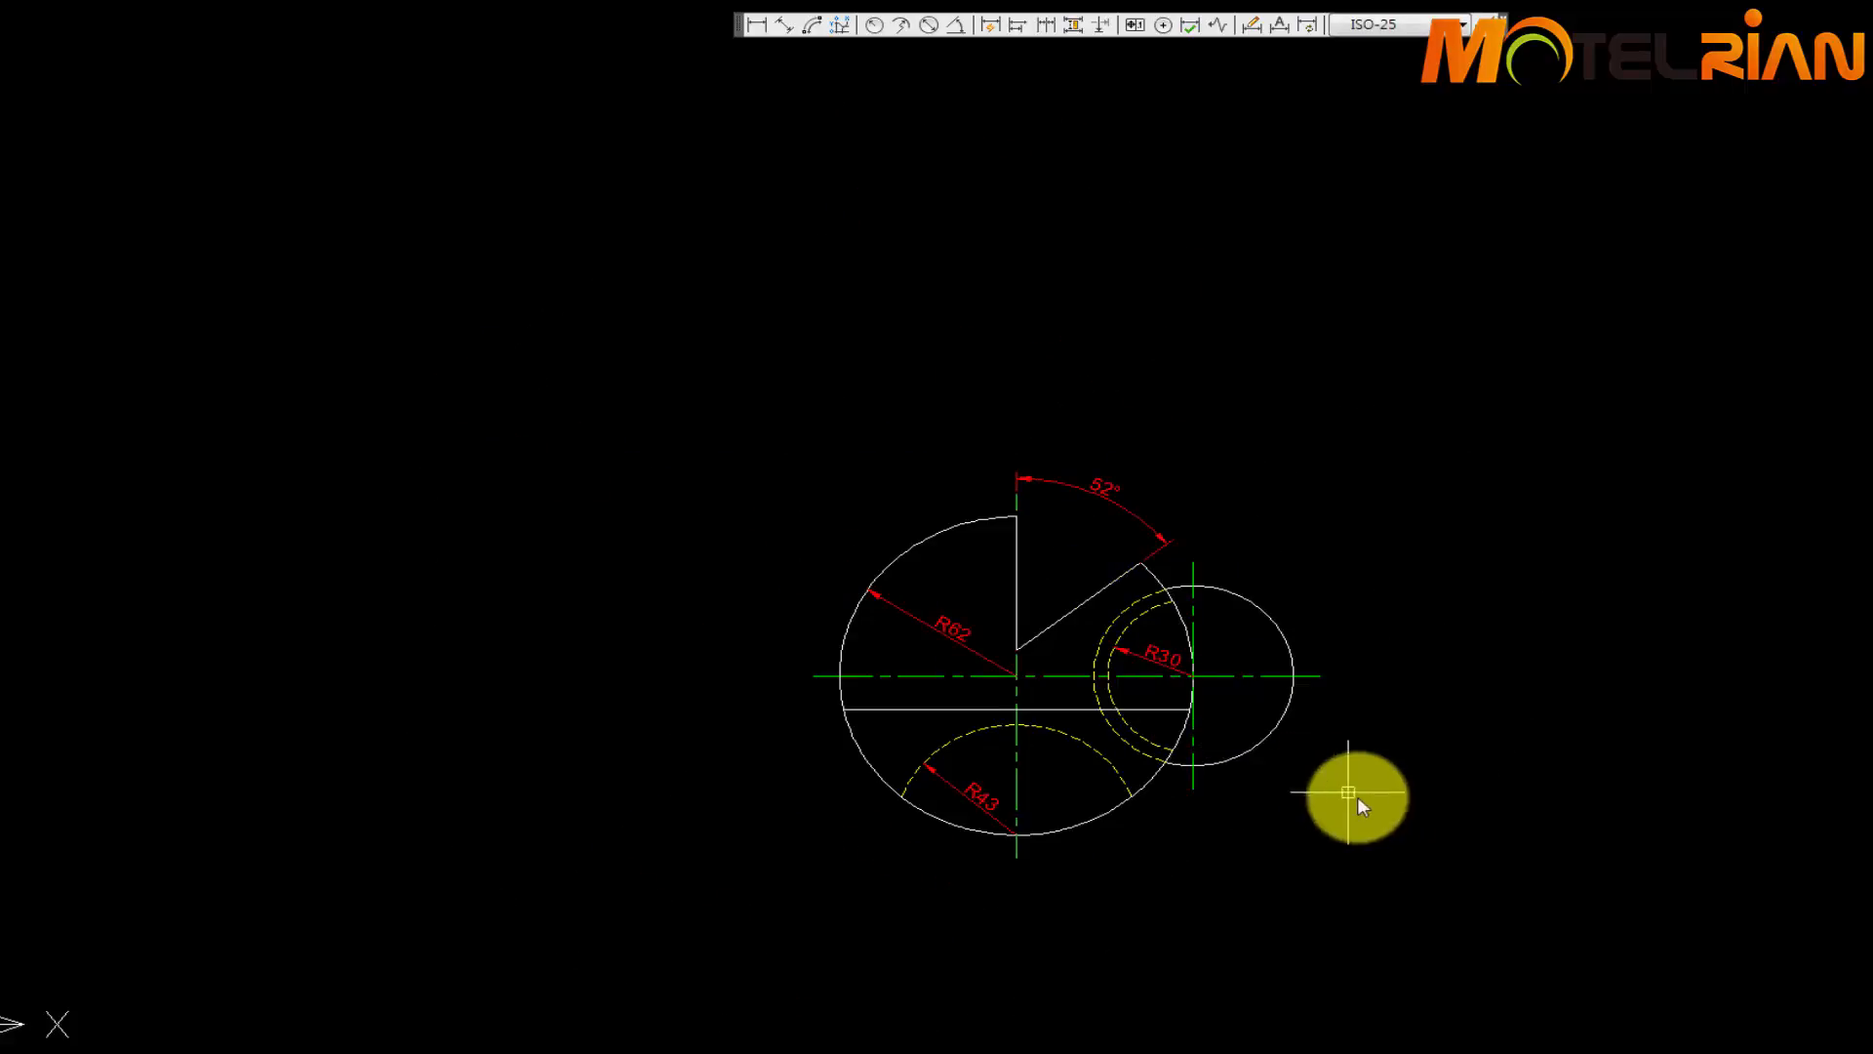
middle_drag(1432, 787, 1325, 510)
scroll(1323, 532, down, 2)
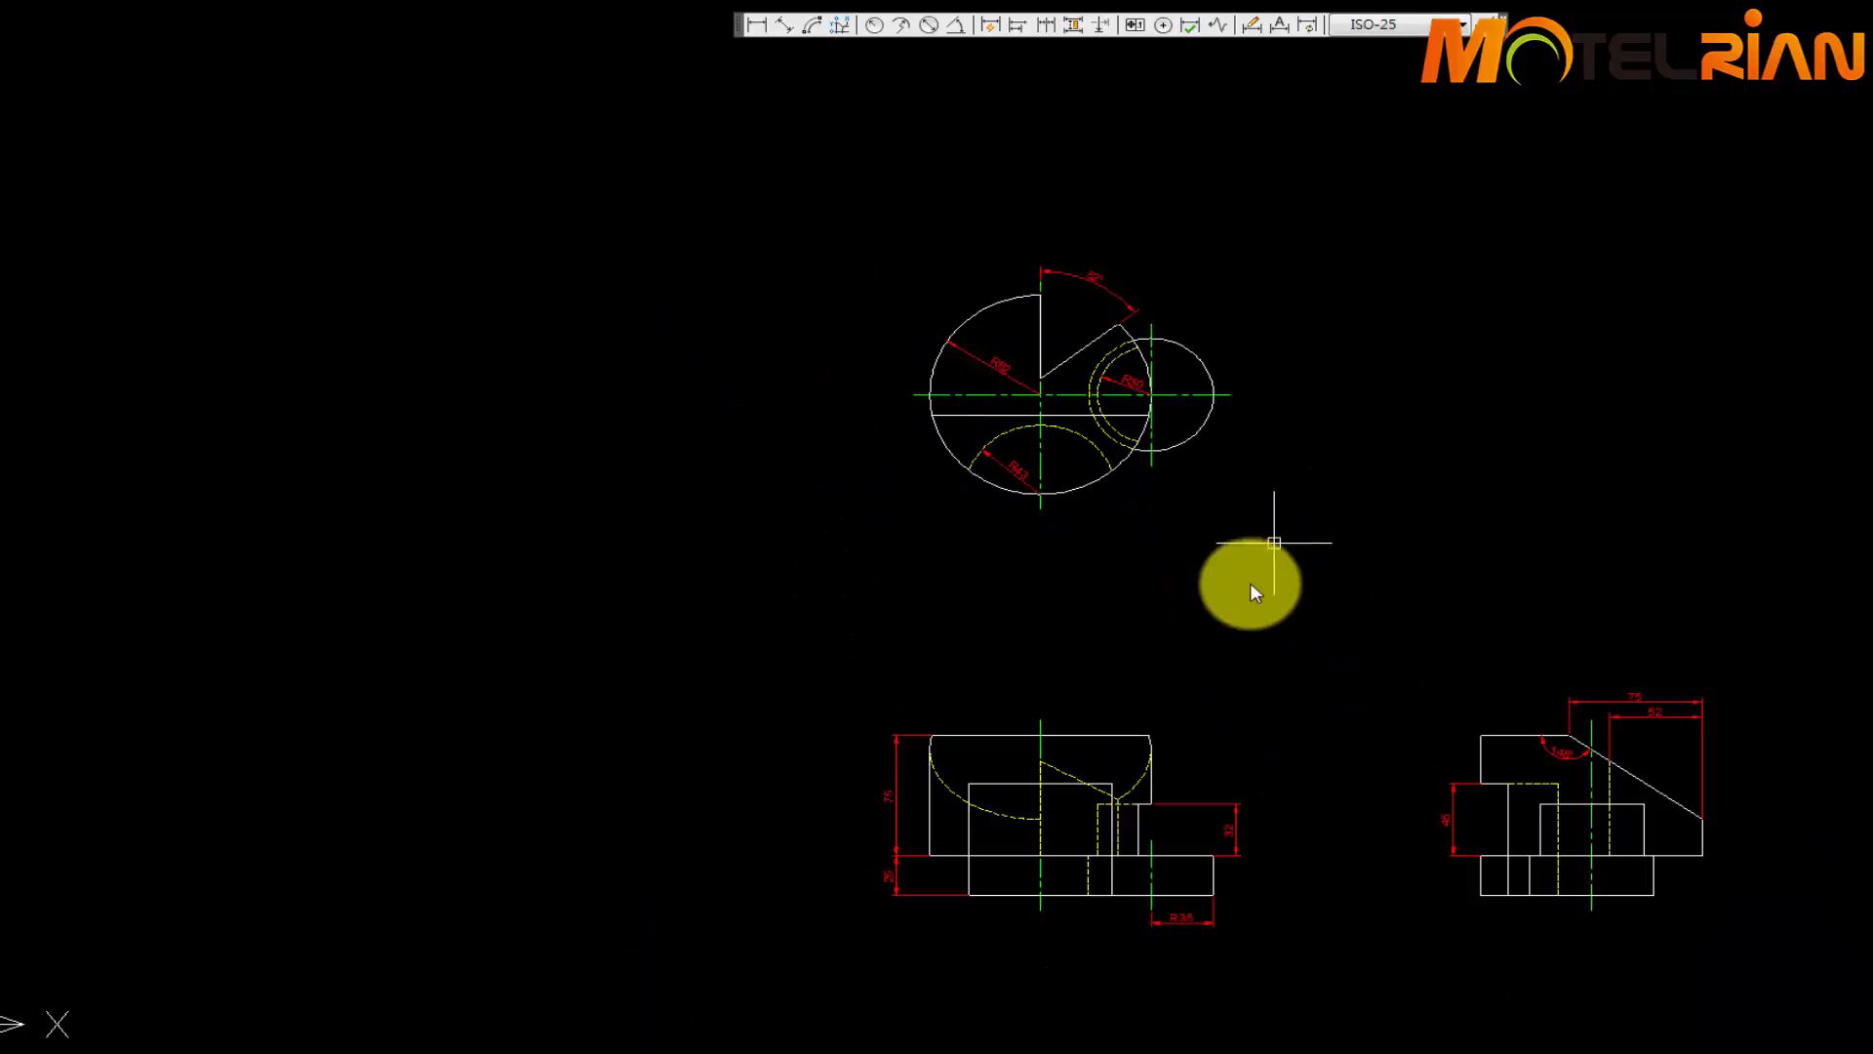
scroll(1268, 683, up, 2)
mouse_move(1282, 709)
middle_down()
mouse_move(1196, 657)
mouse_move(1032, 652)
middle_up()
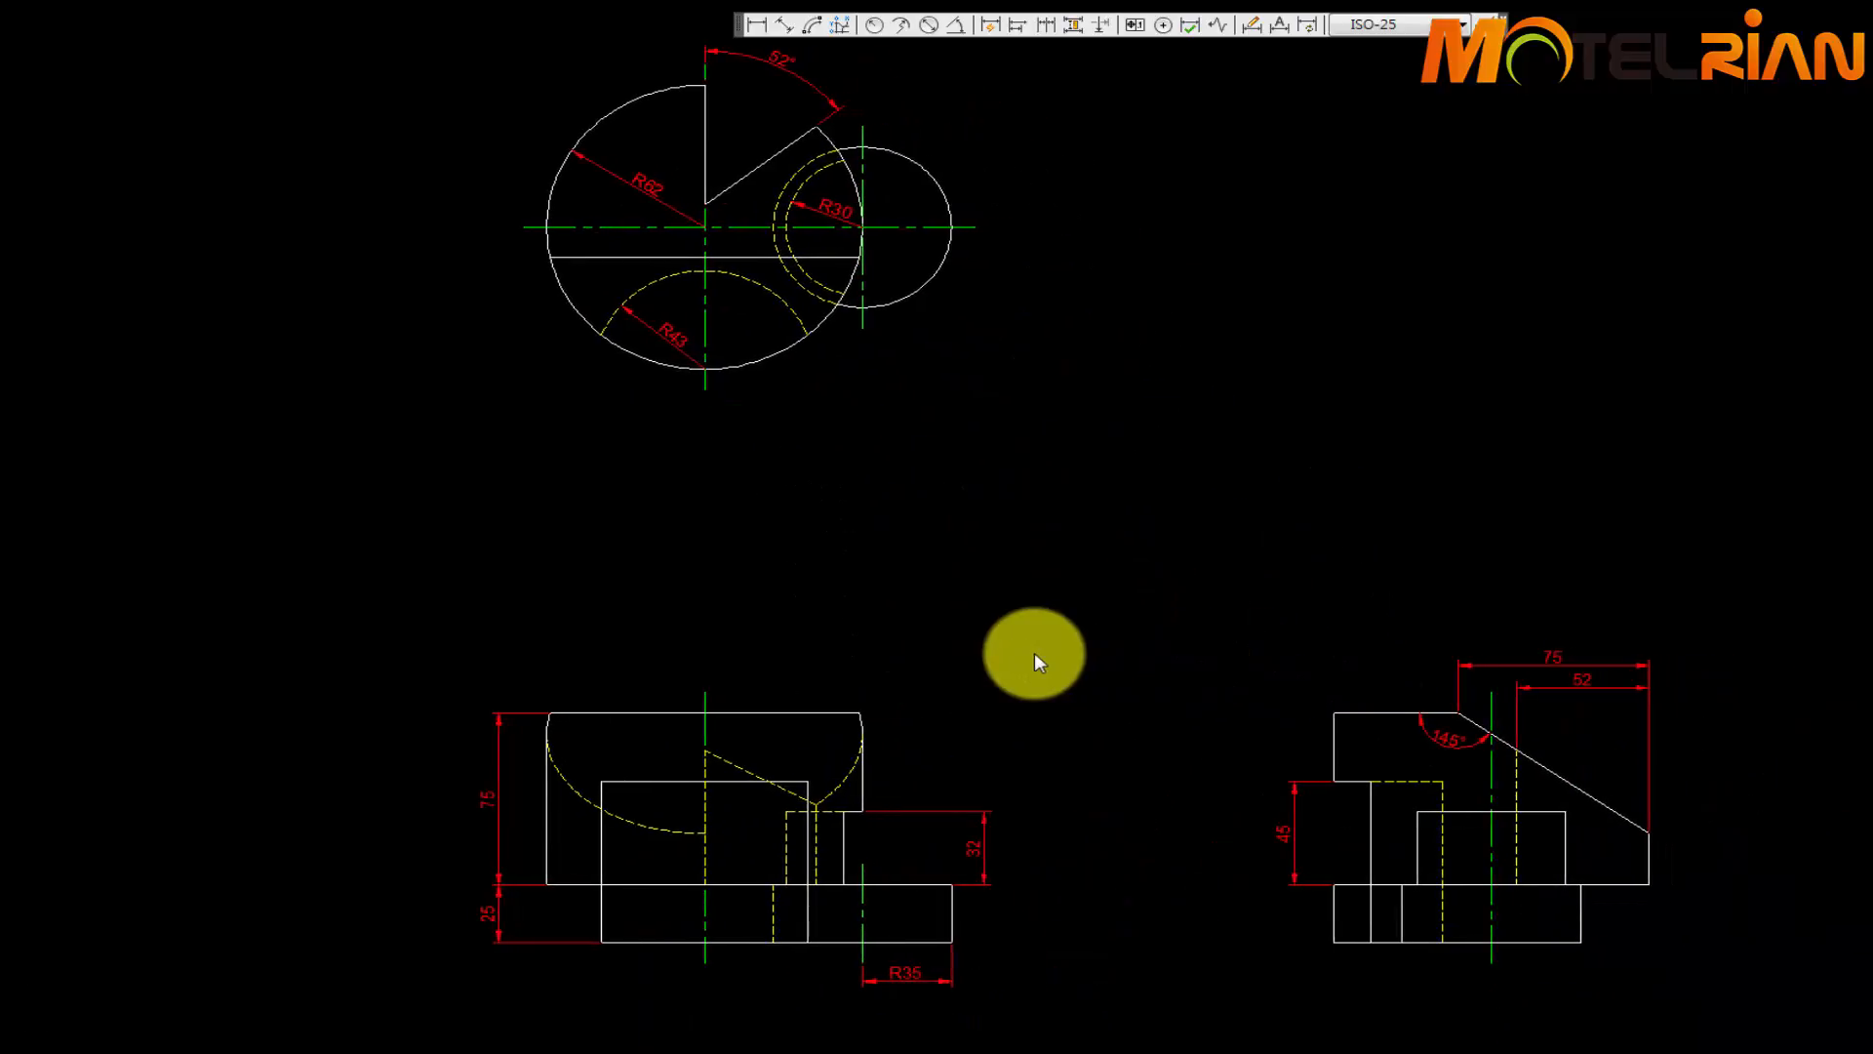
click(1508, 24)
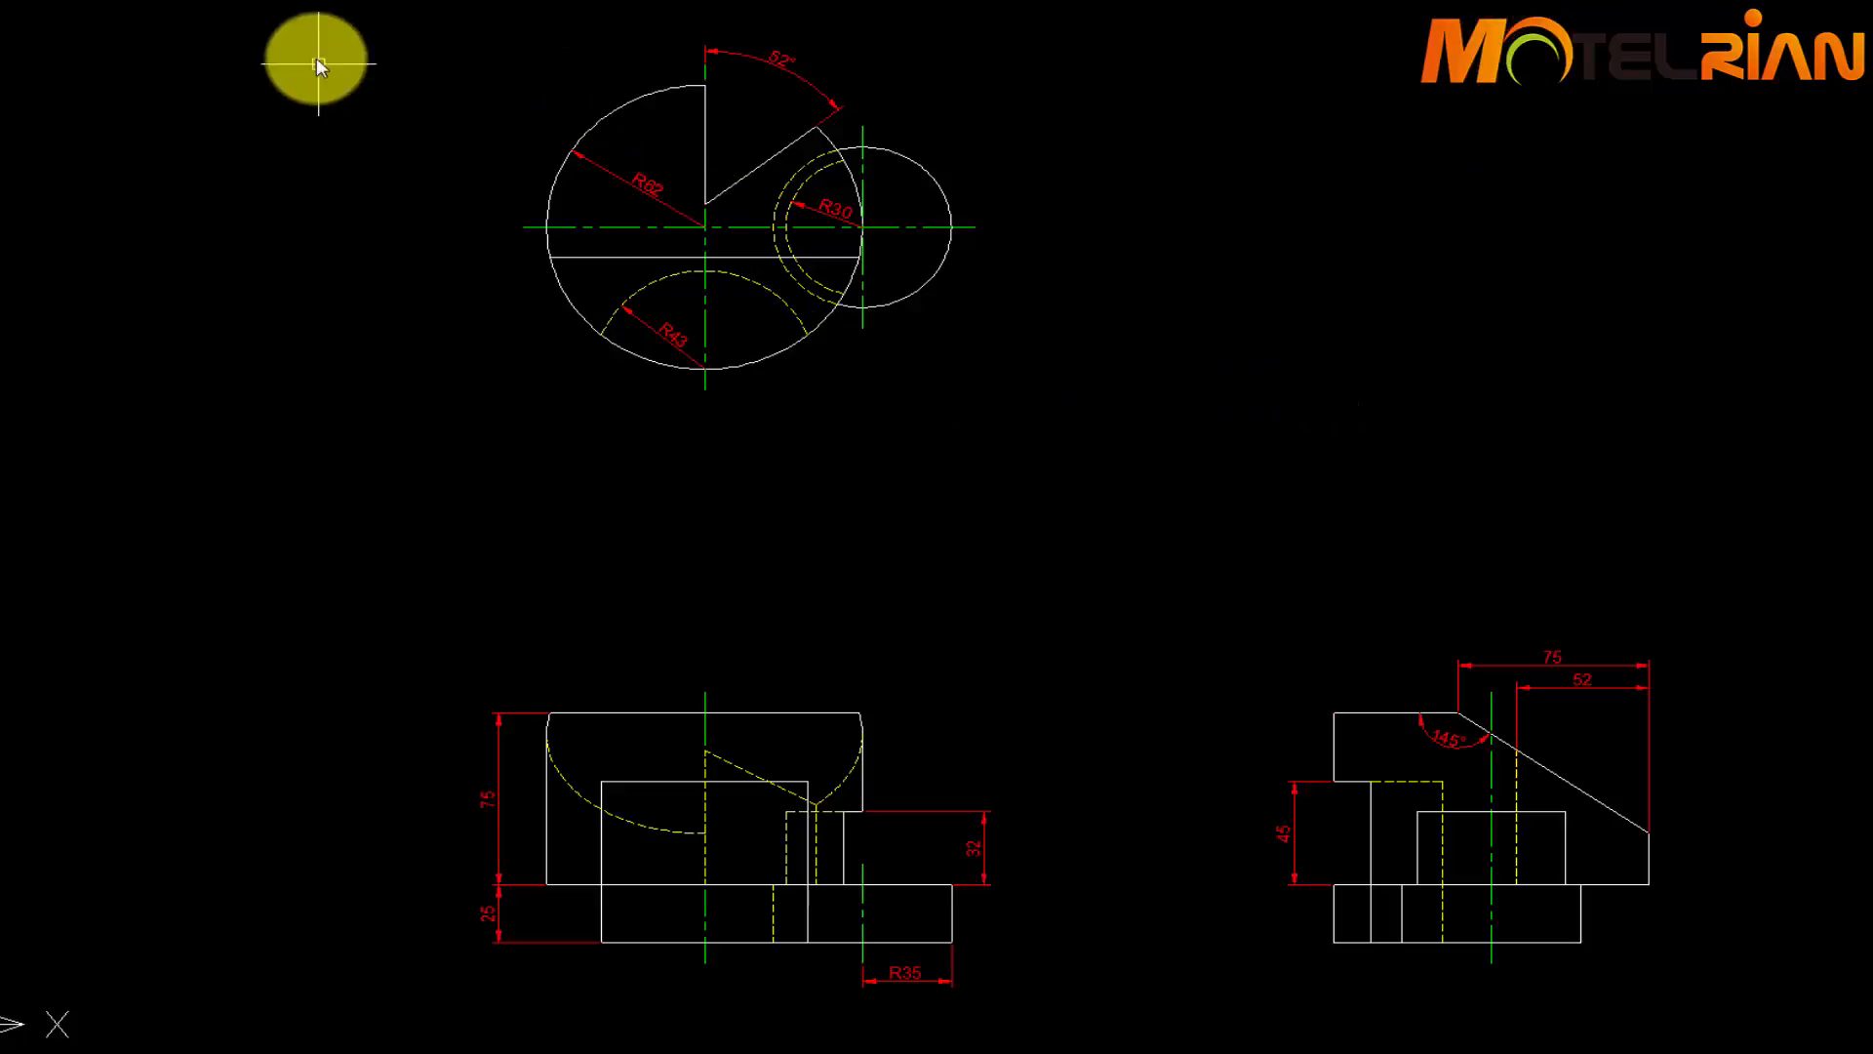
click(368, 1)
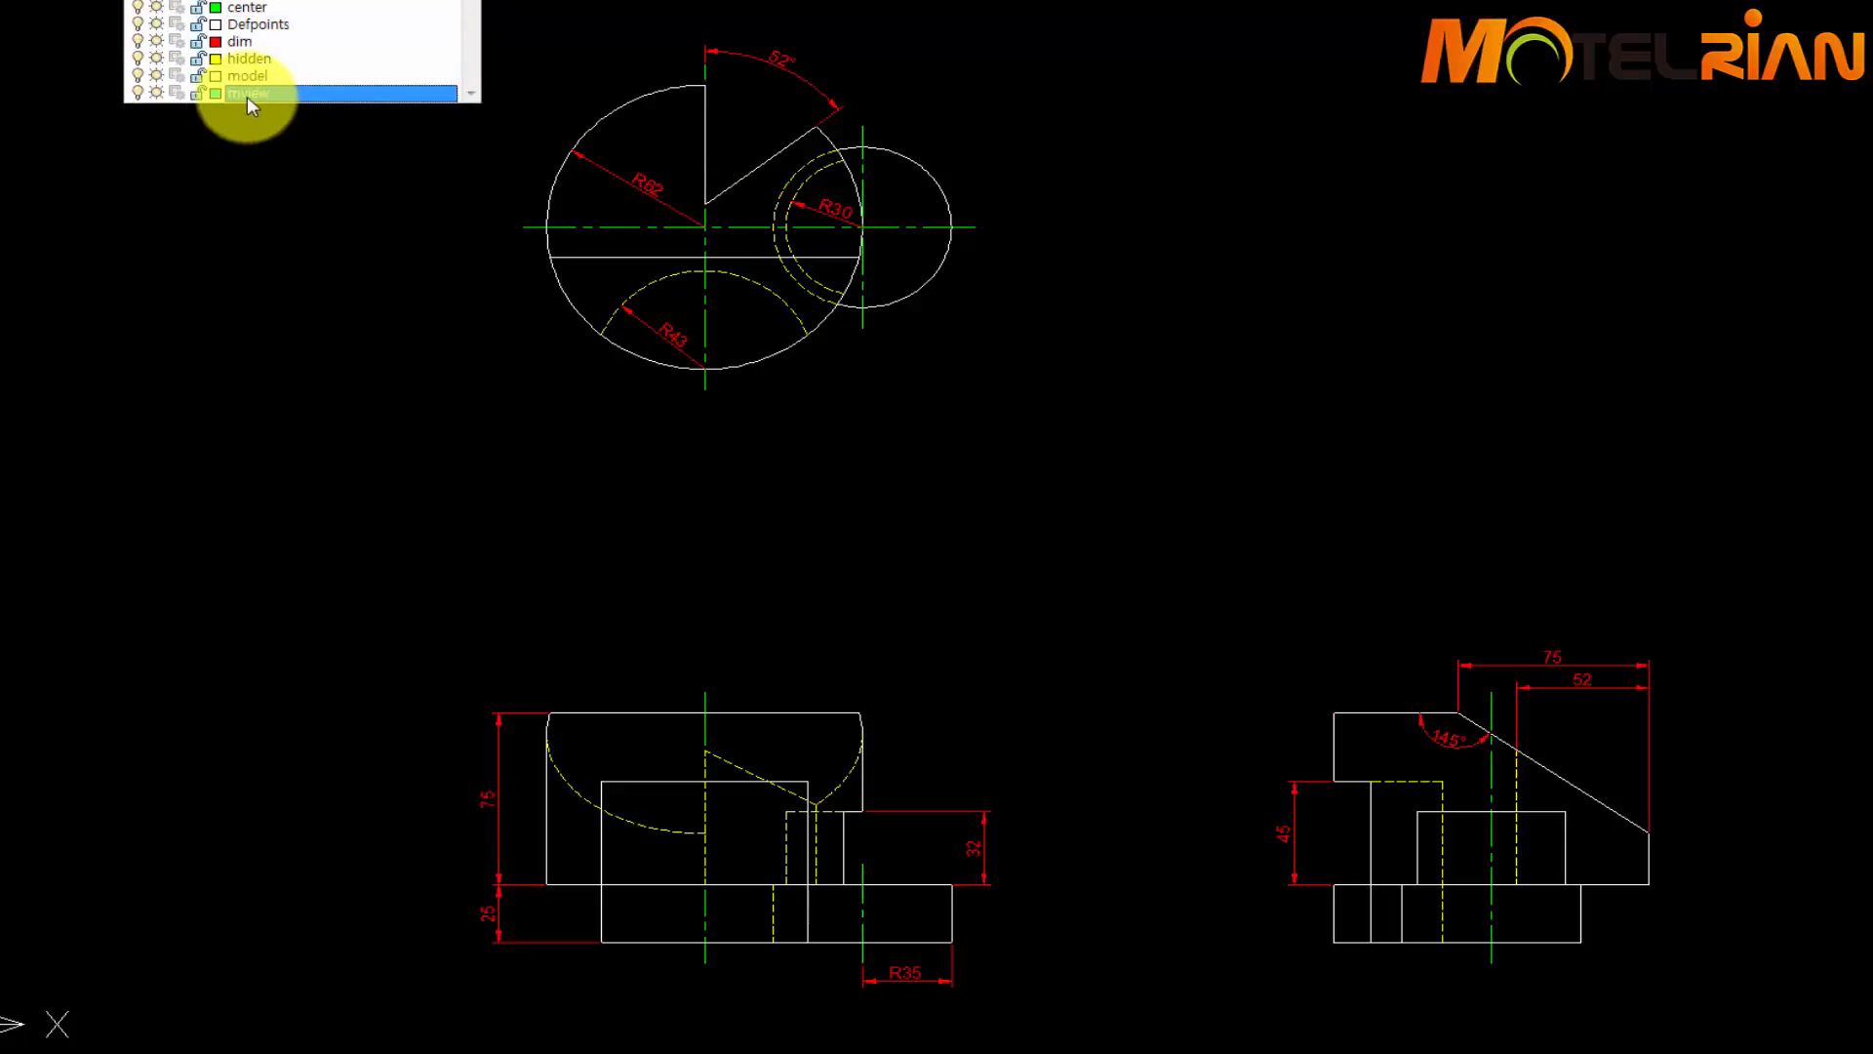
click(253, 91)
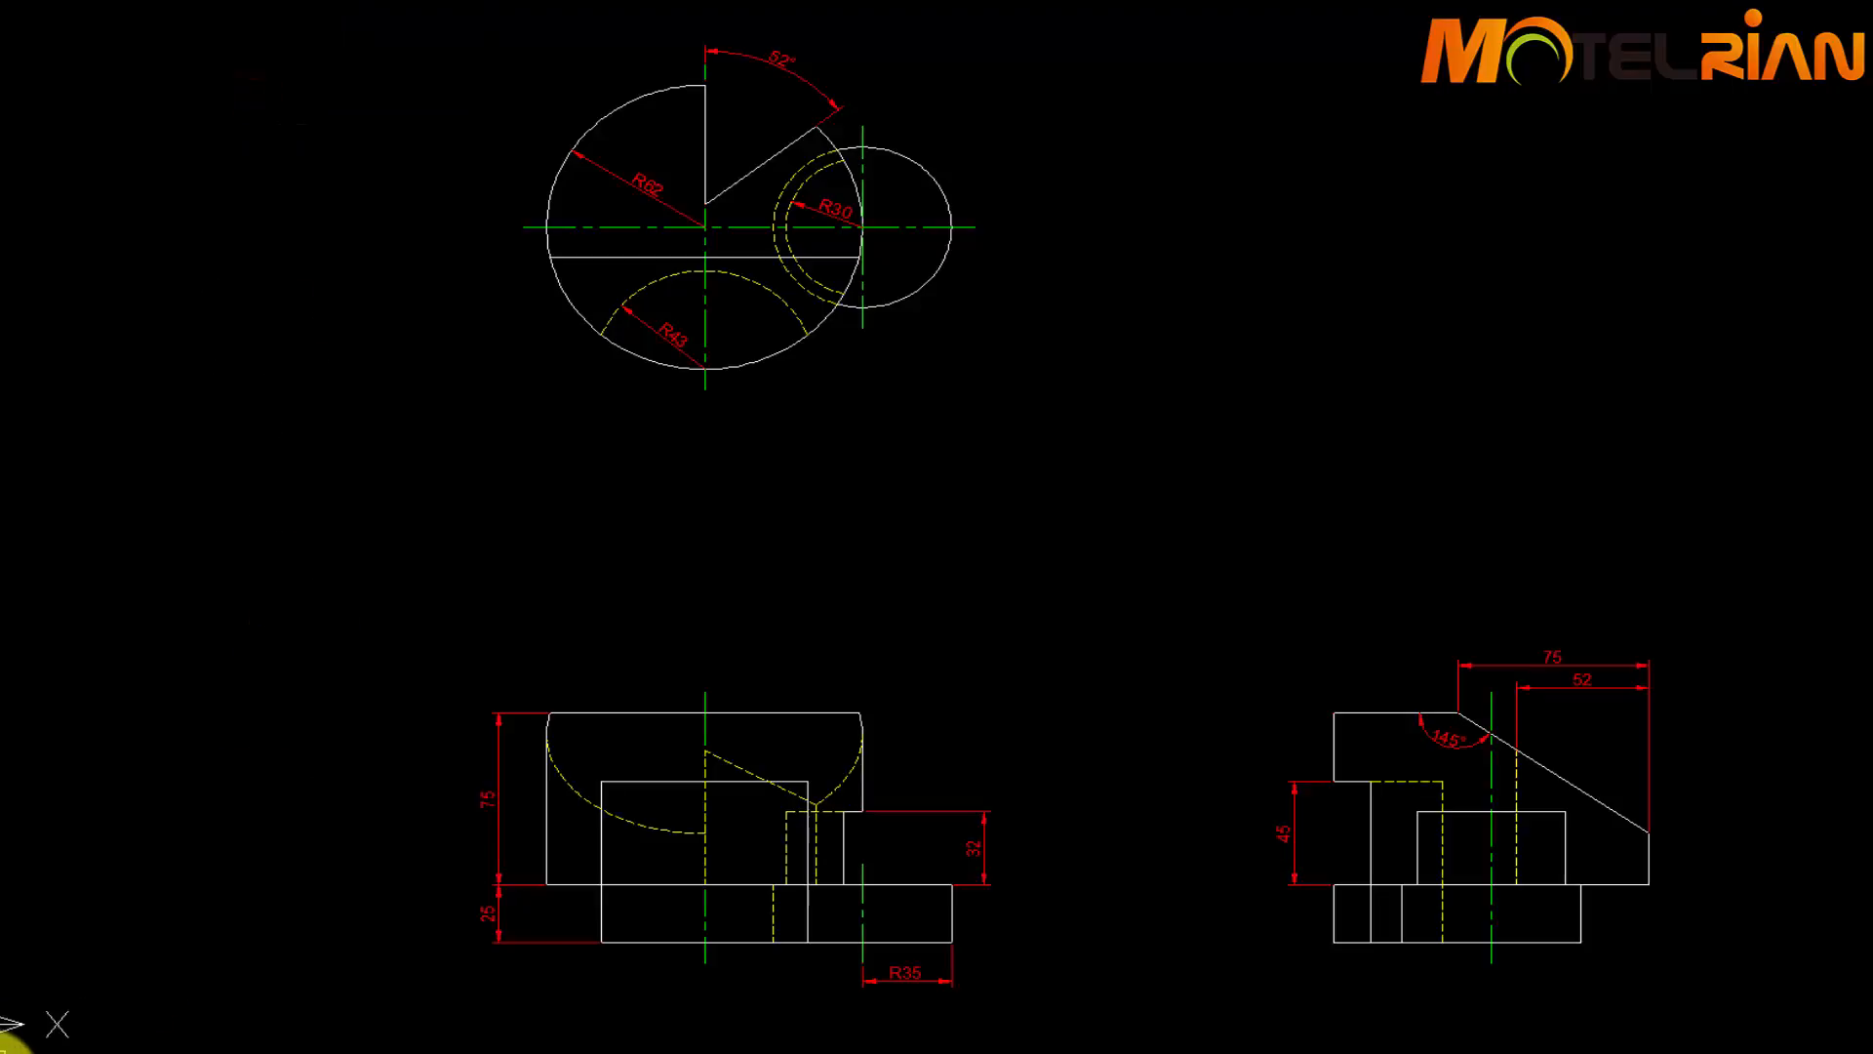
Switch to the layout with the title border and set PSLTSCALE to 0
click(1, 1053)
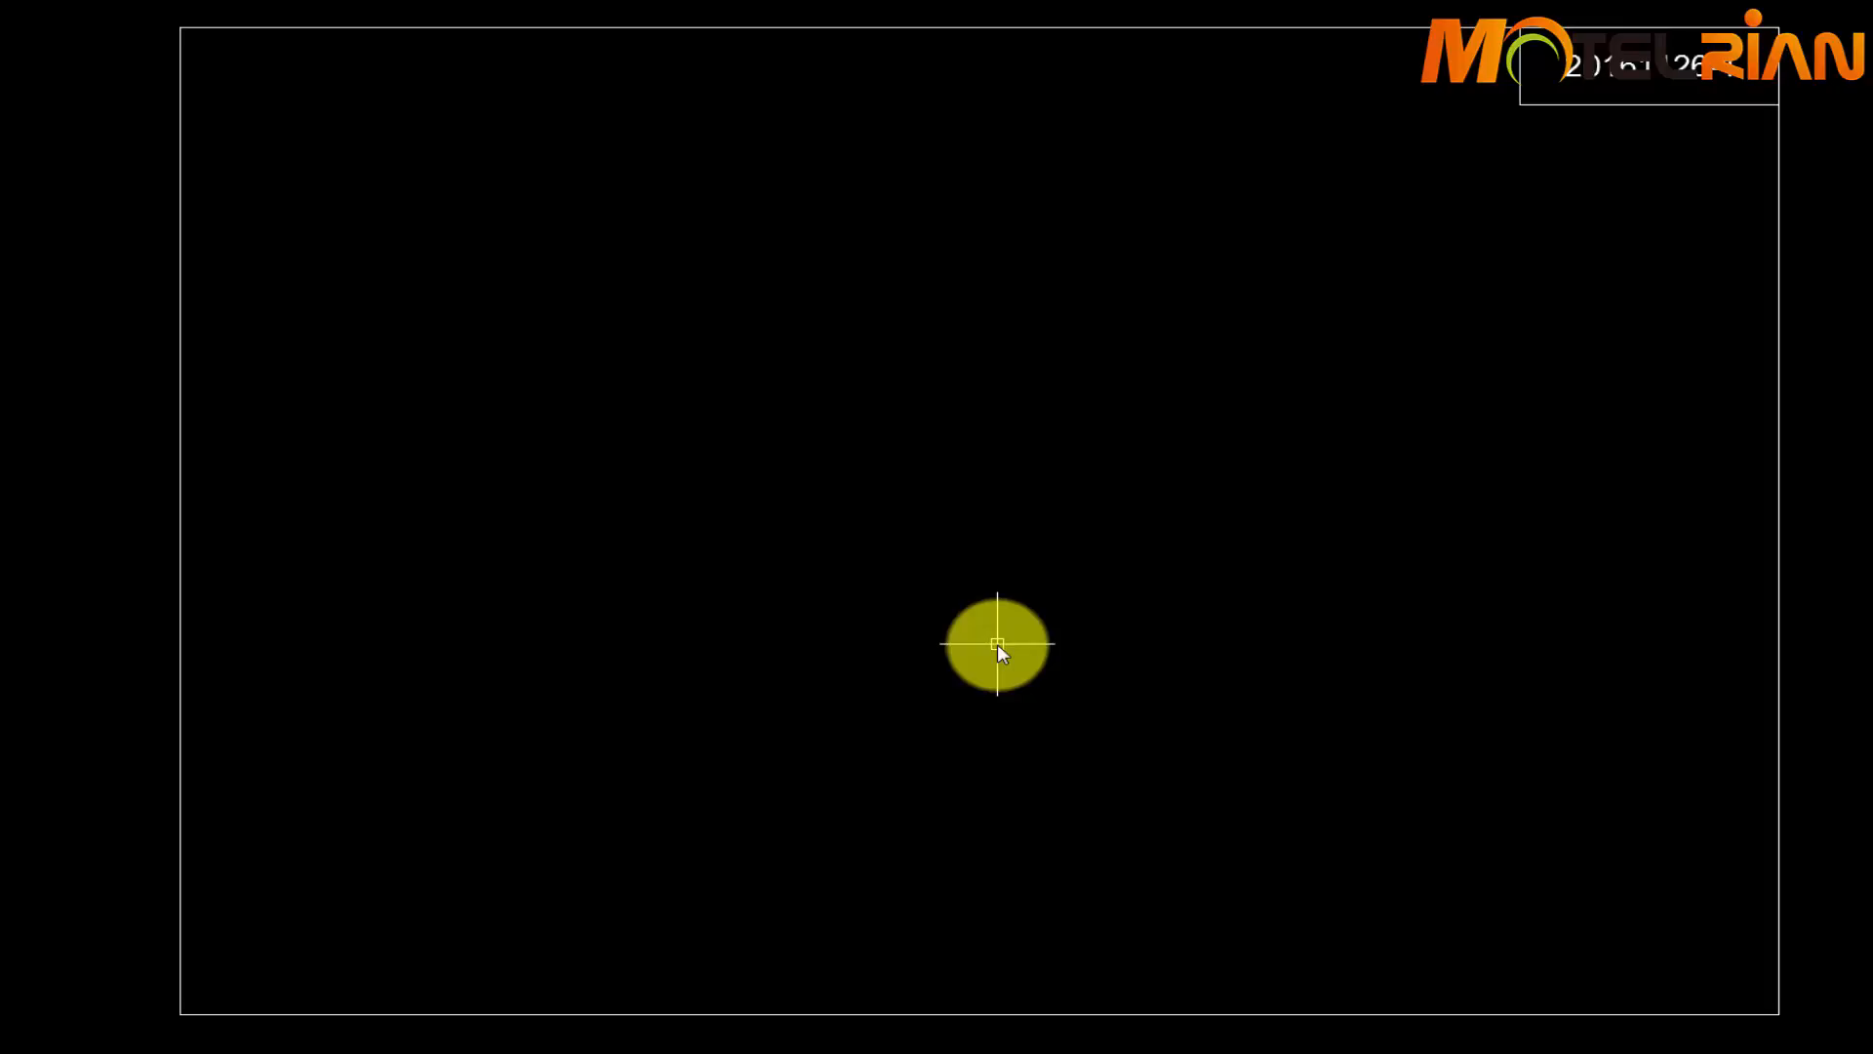
text(psltscale)
key(Return)
text(0)
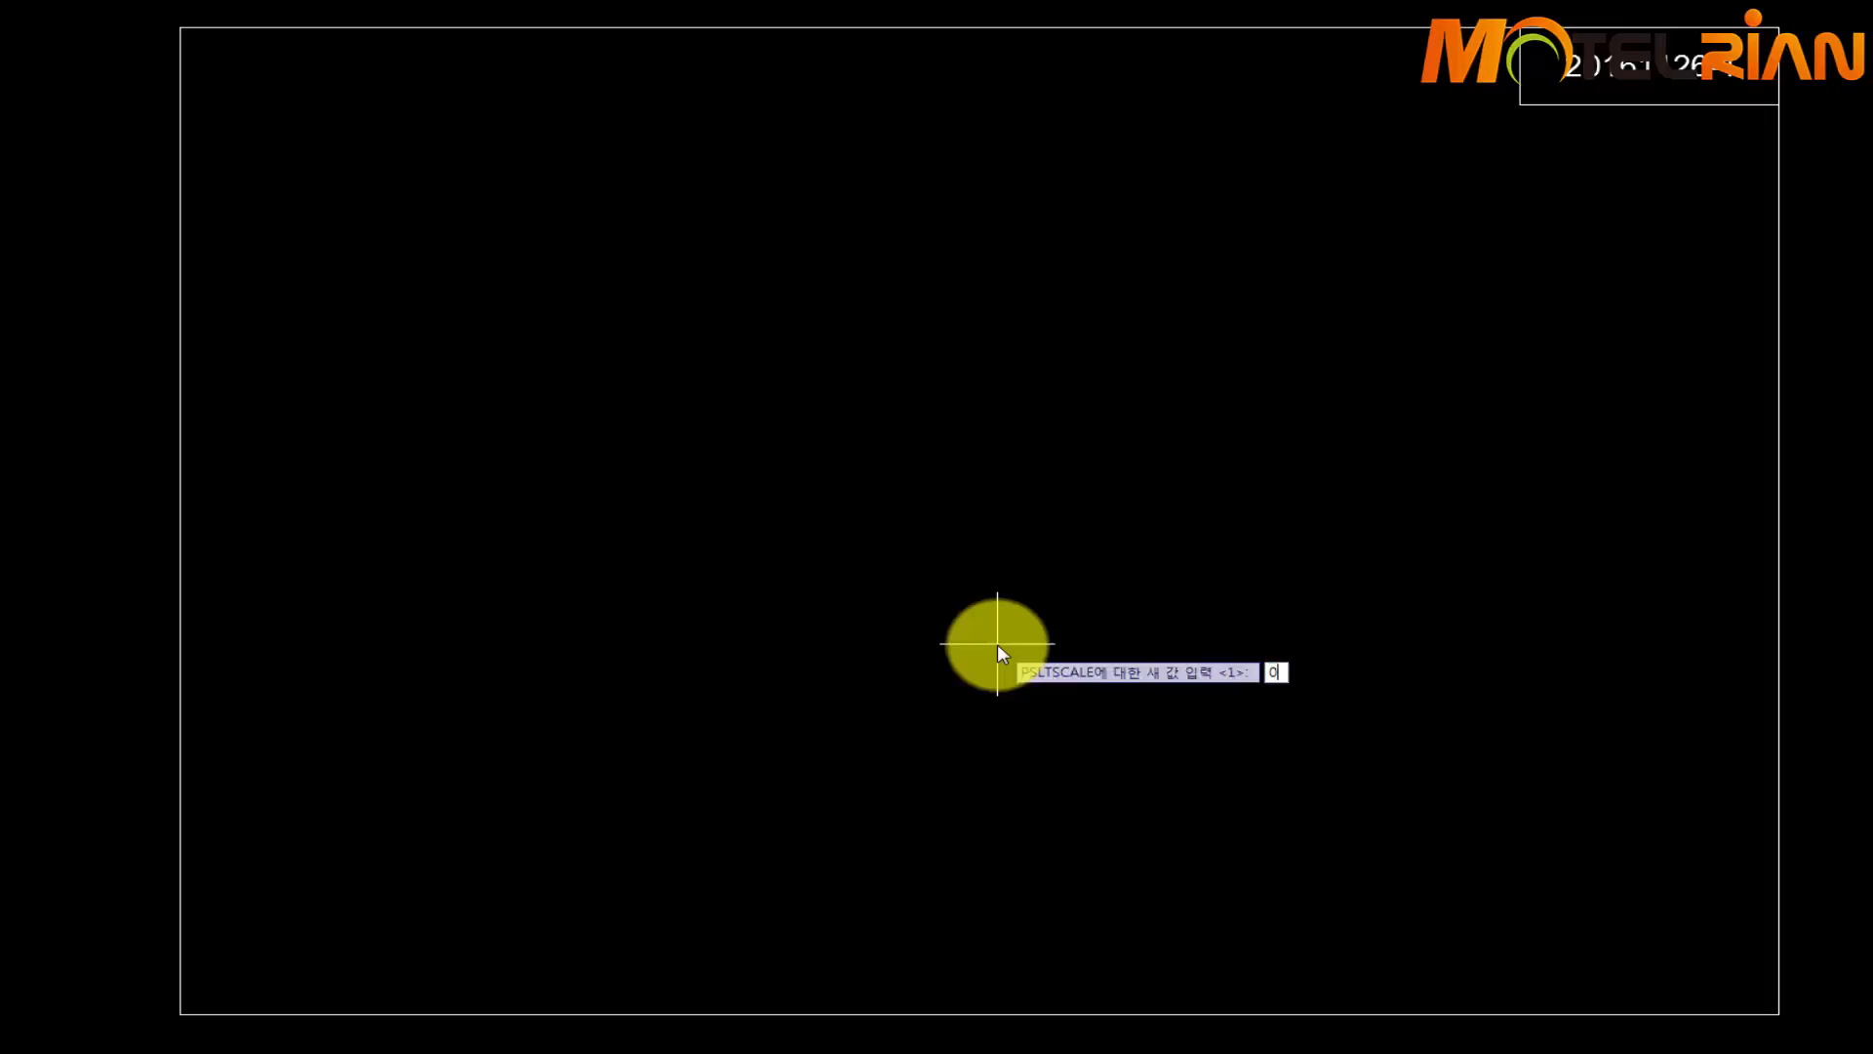
key(Return)
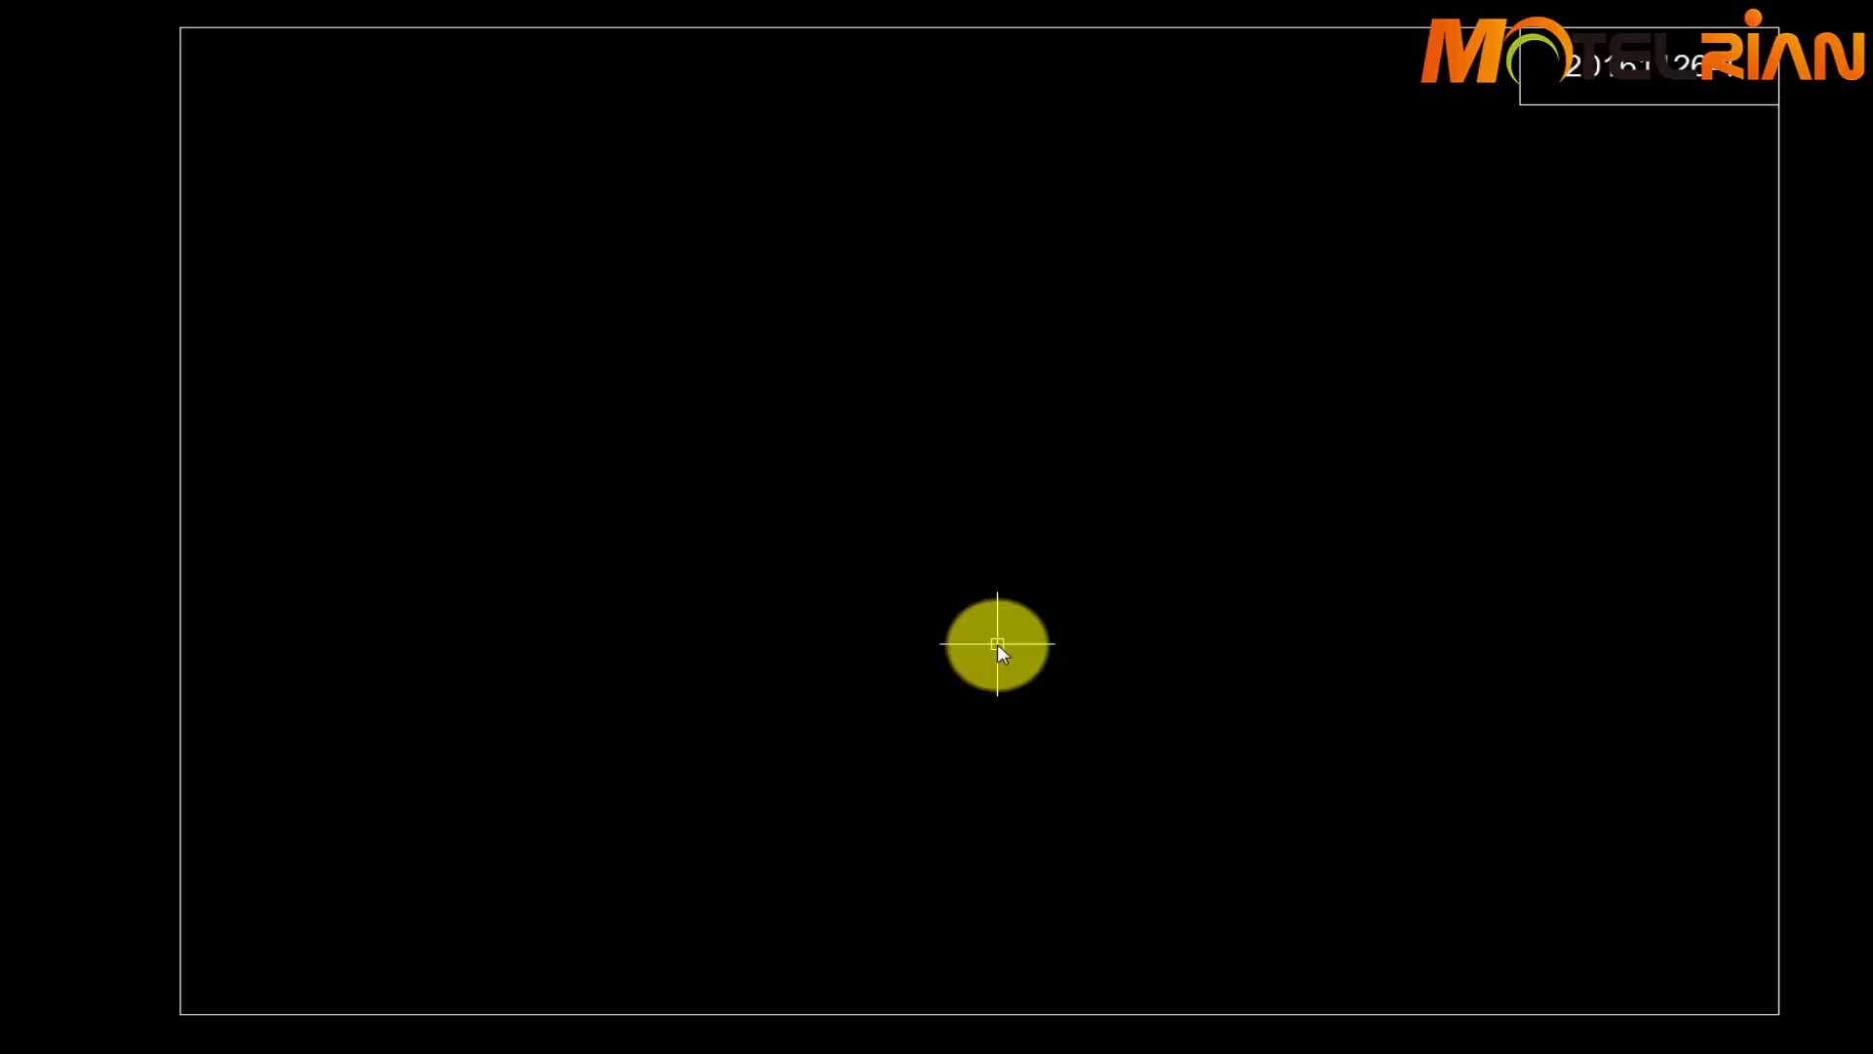
Create 4 viewports with MVIEW filling the inside of the layout border, and delete the upper-right viewport
text(mv)
key(Return)
text(4)
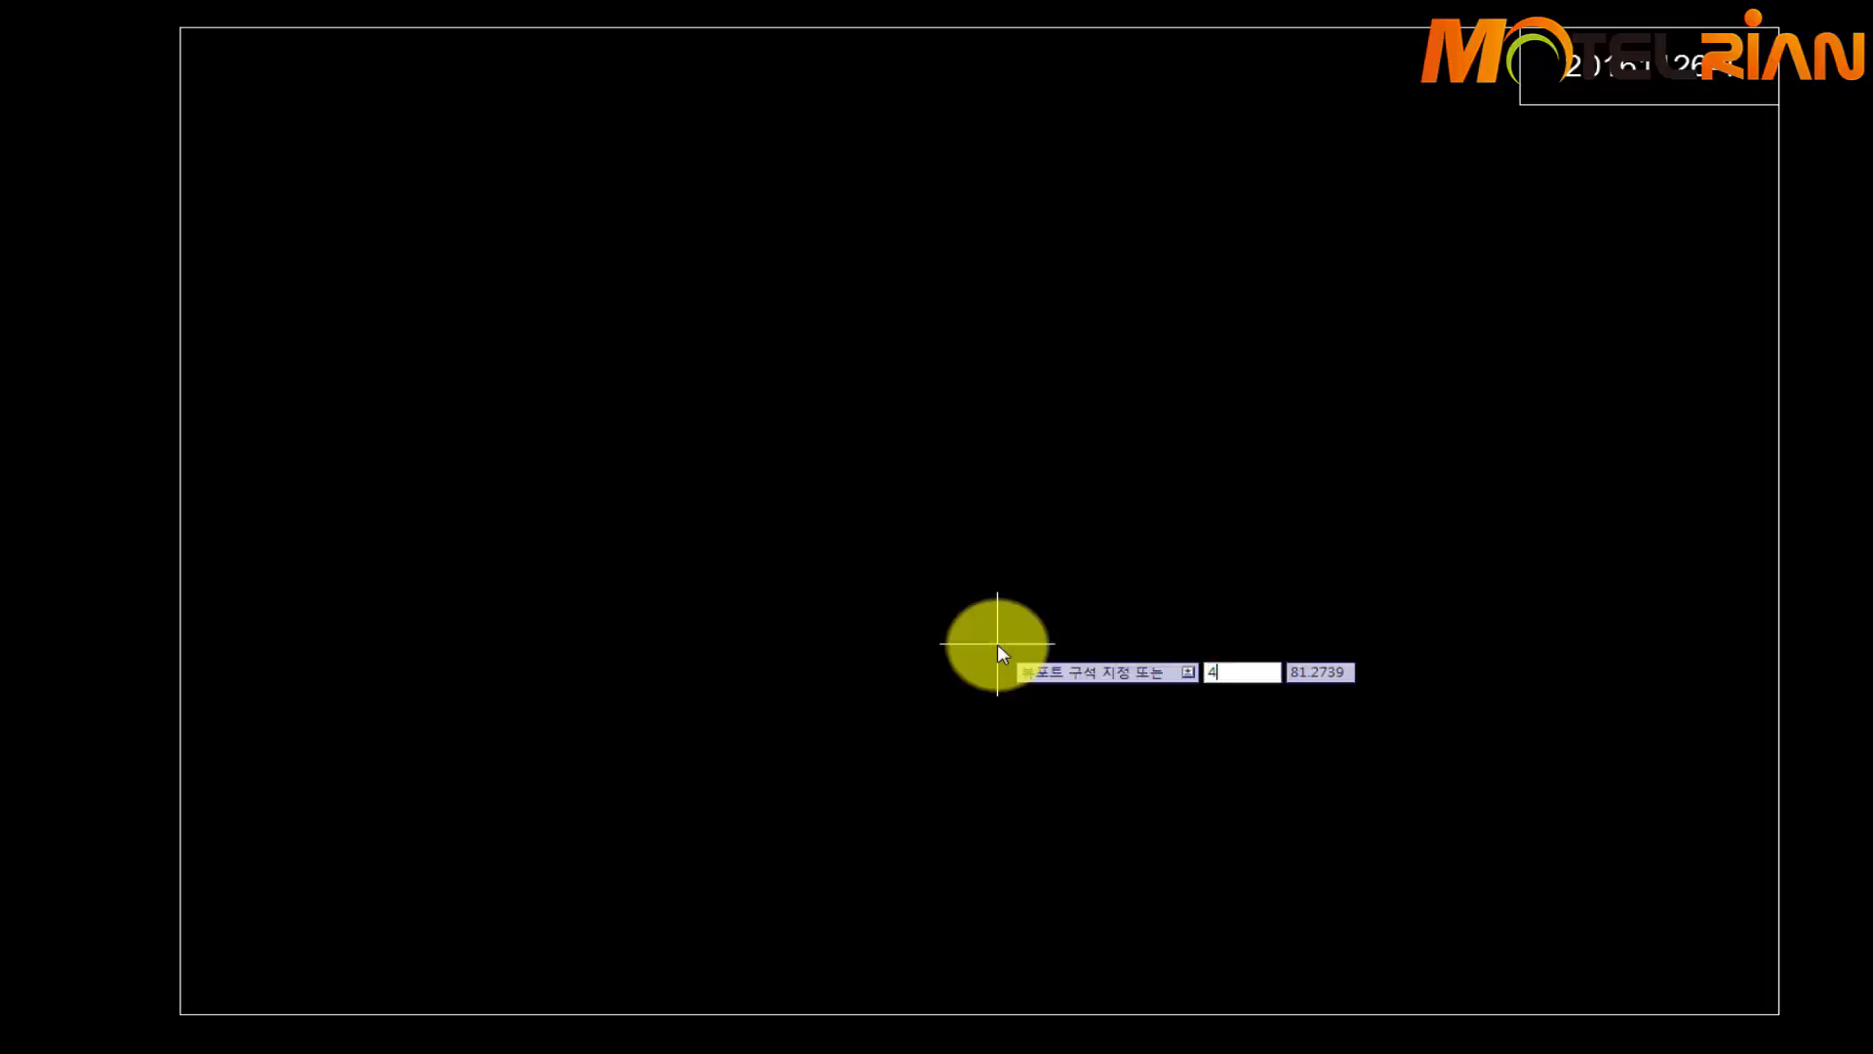
key(Return)
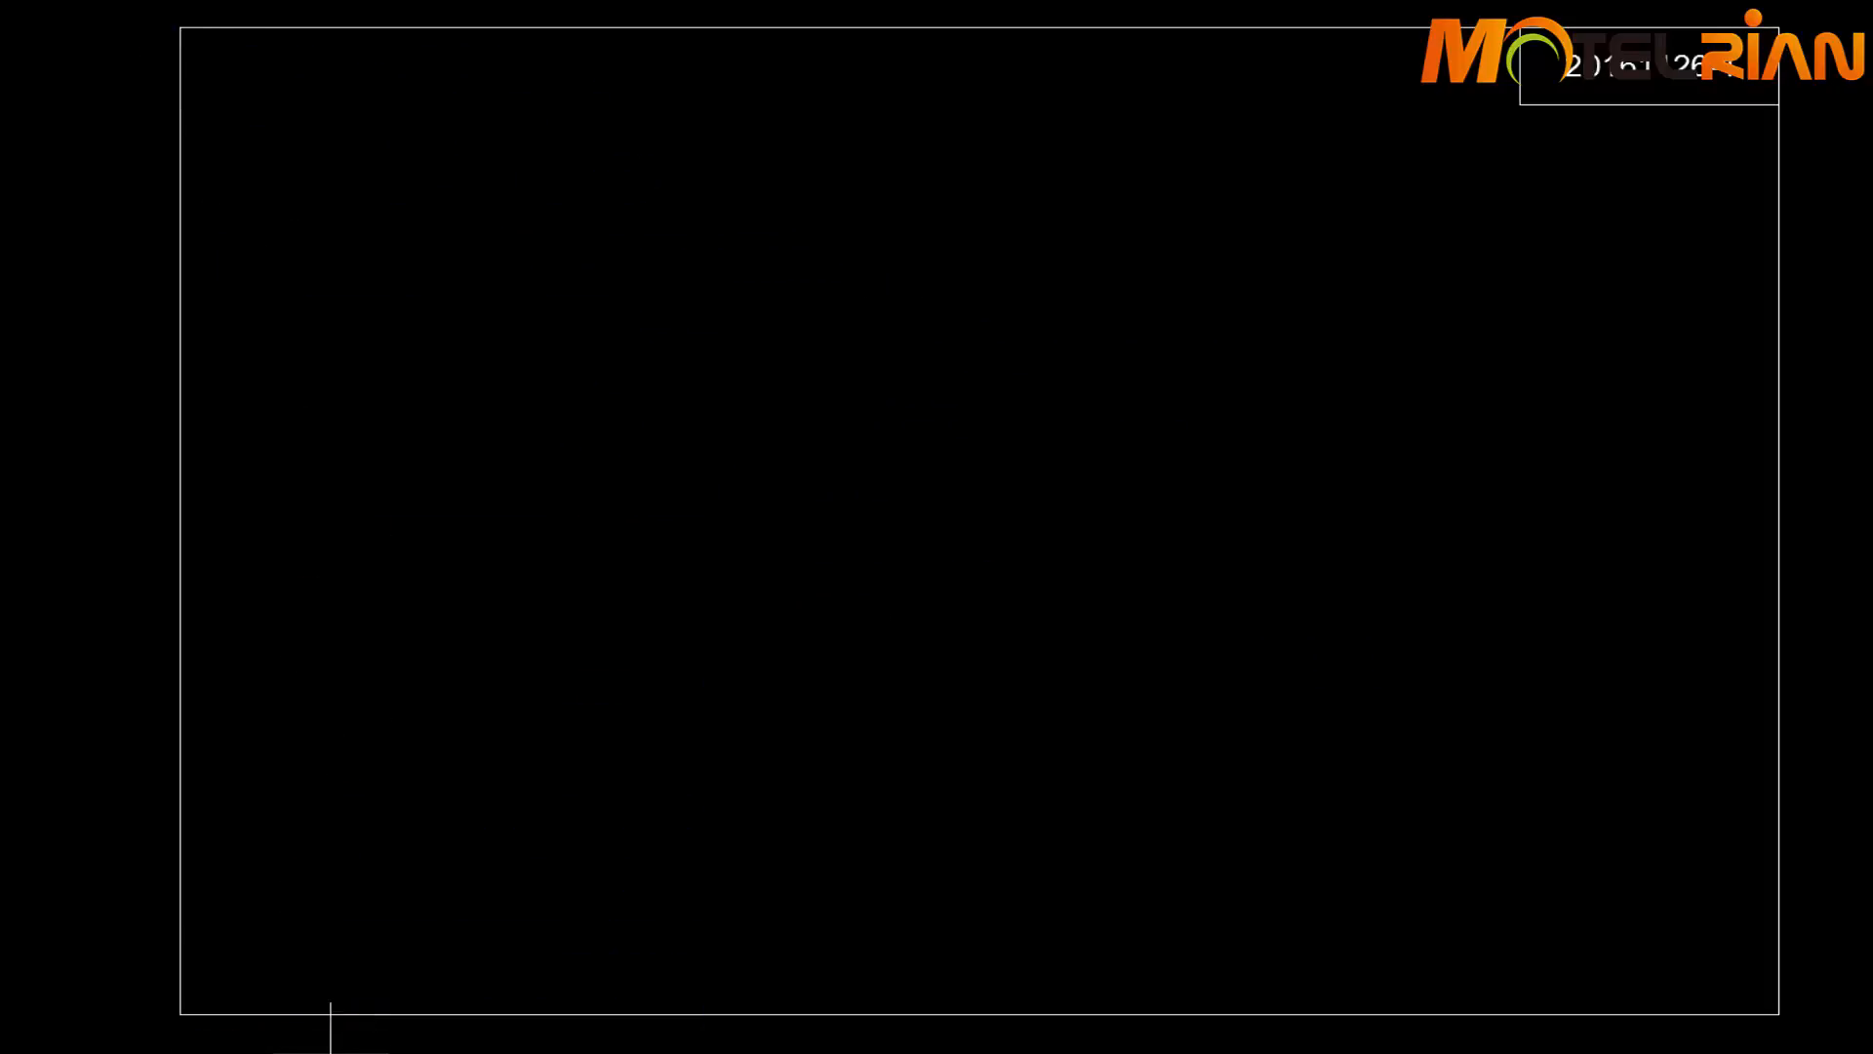
click(185, 32)
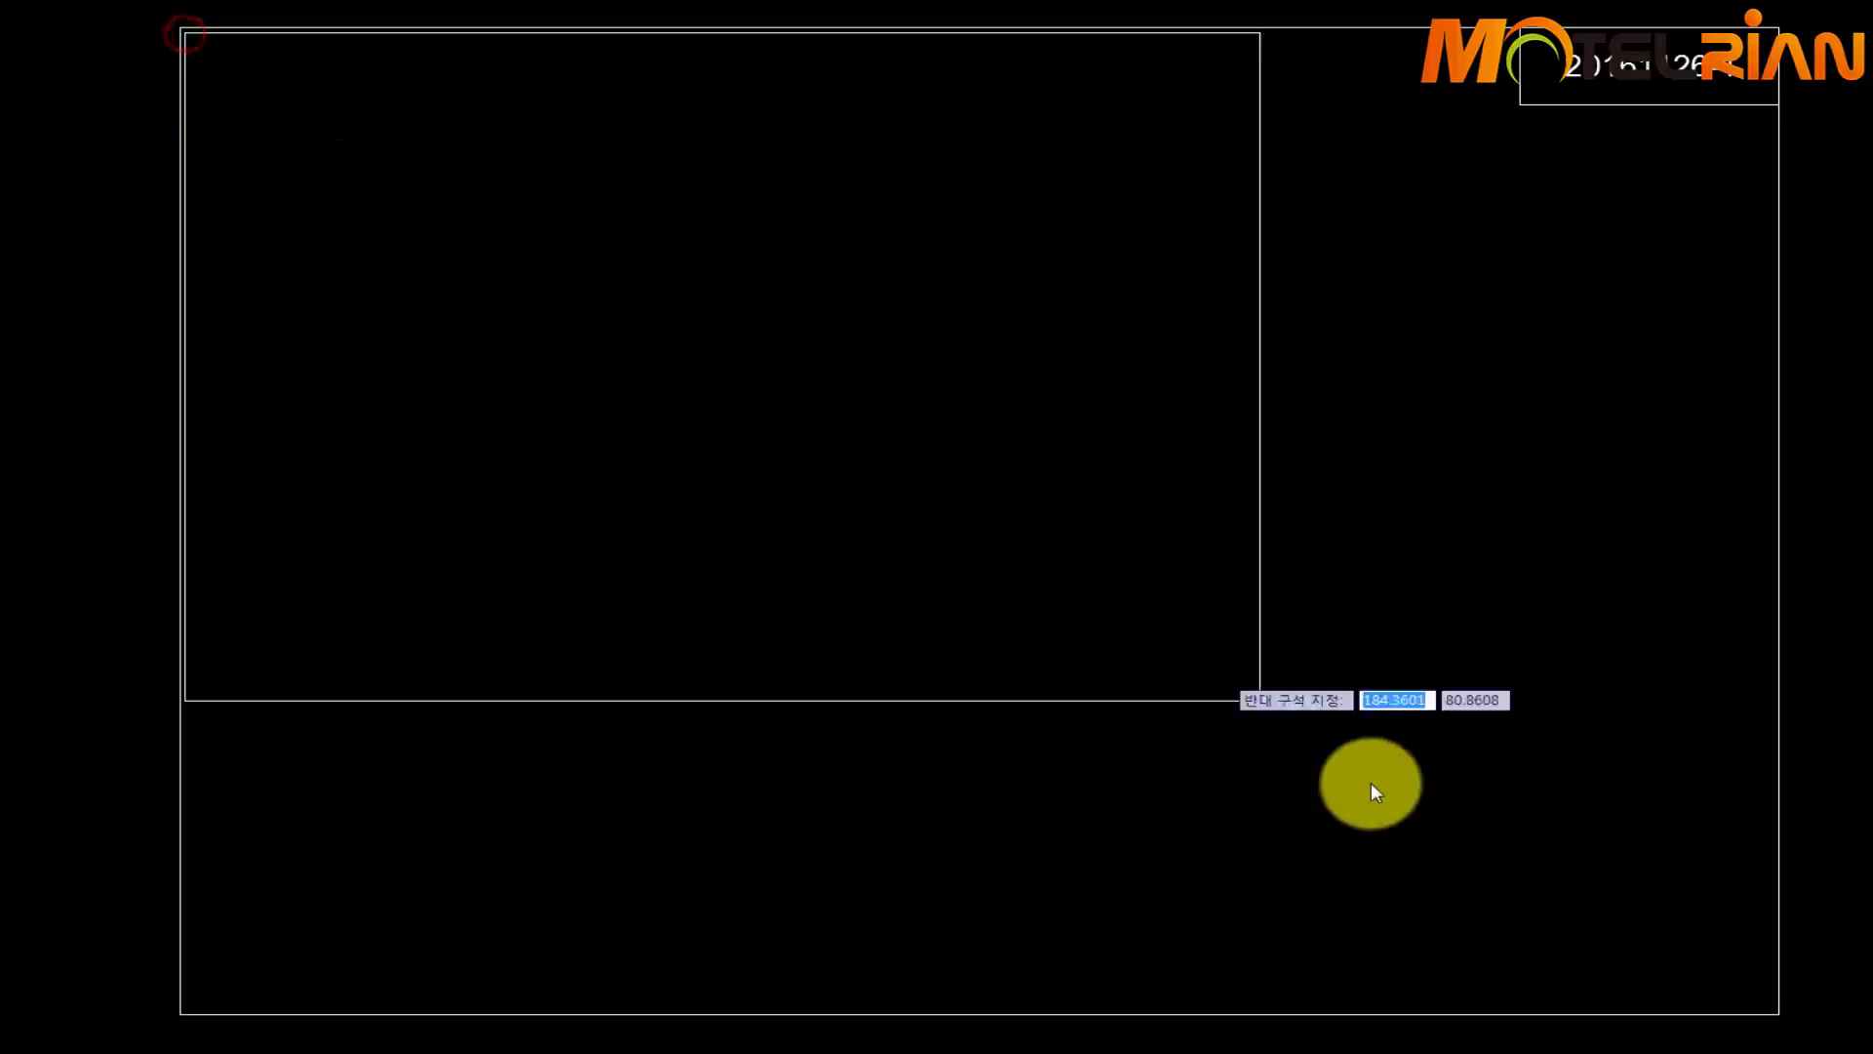
click(1774, 1004)
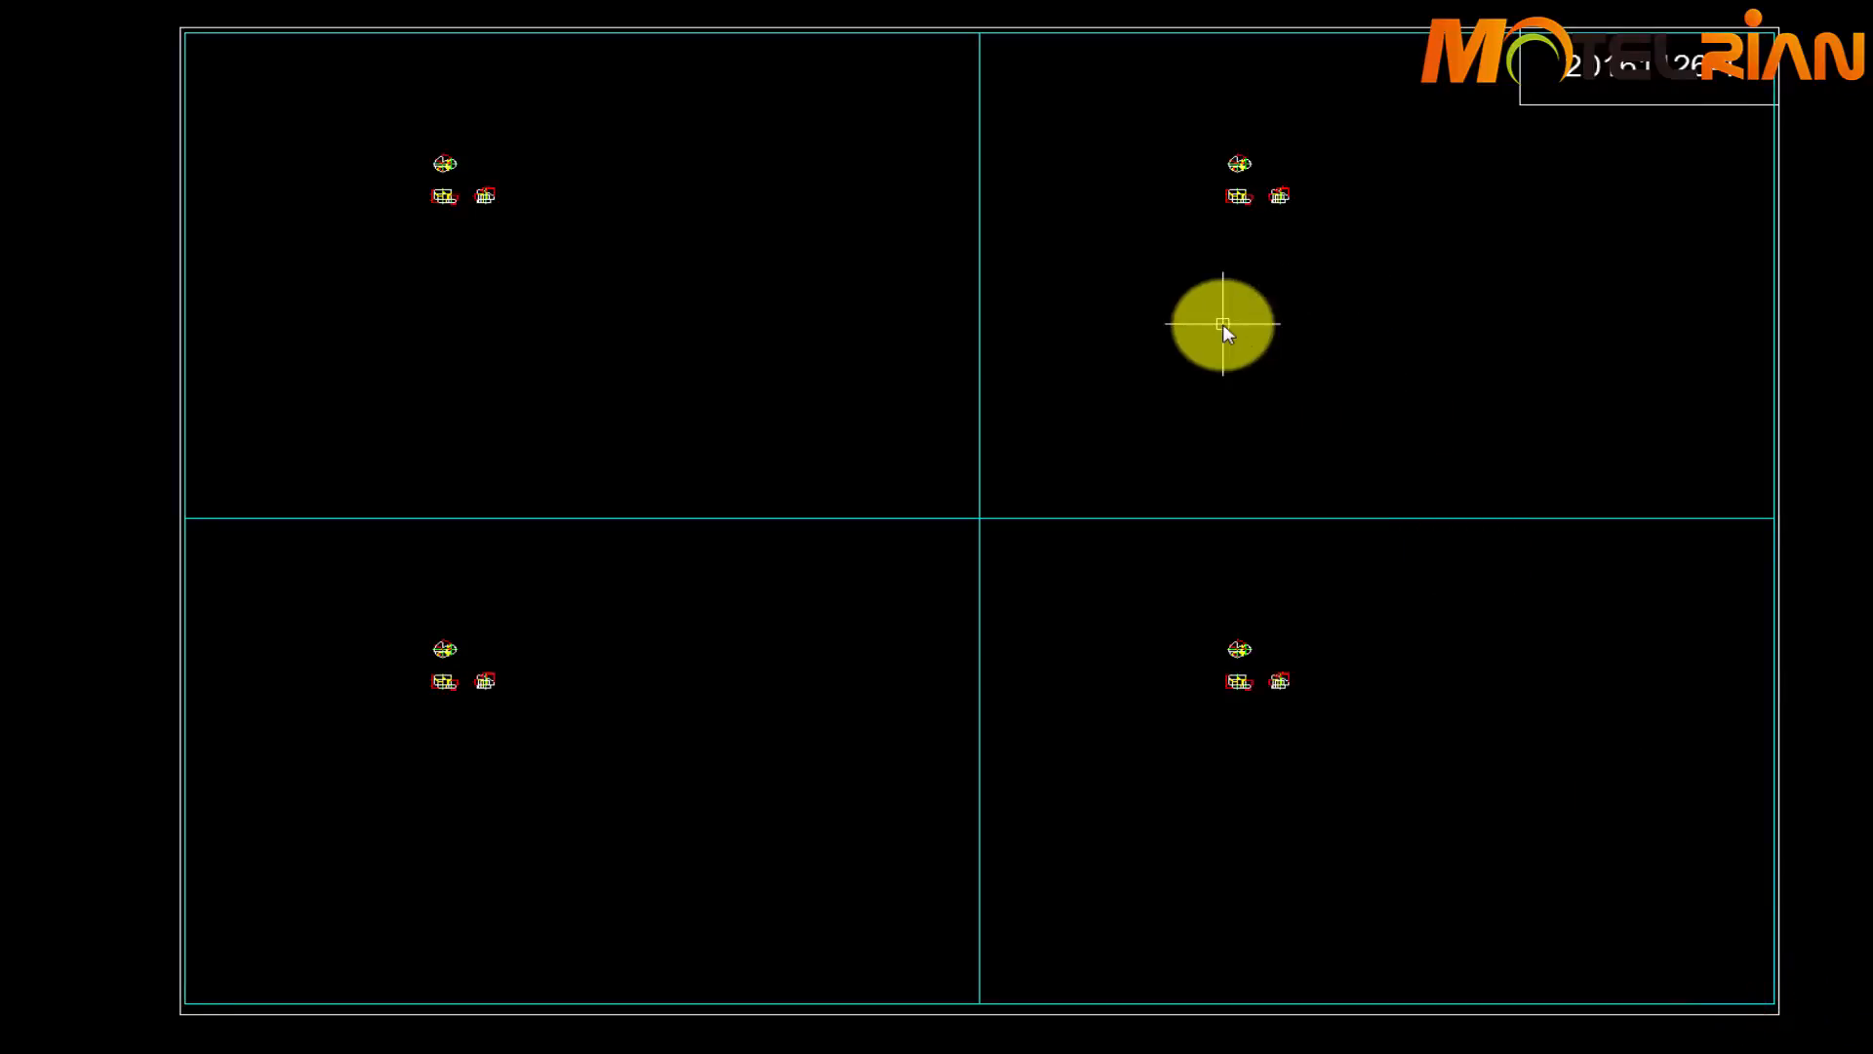
click(1293, 39)
key(Delete)
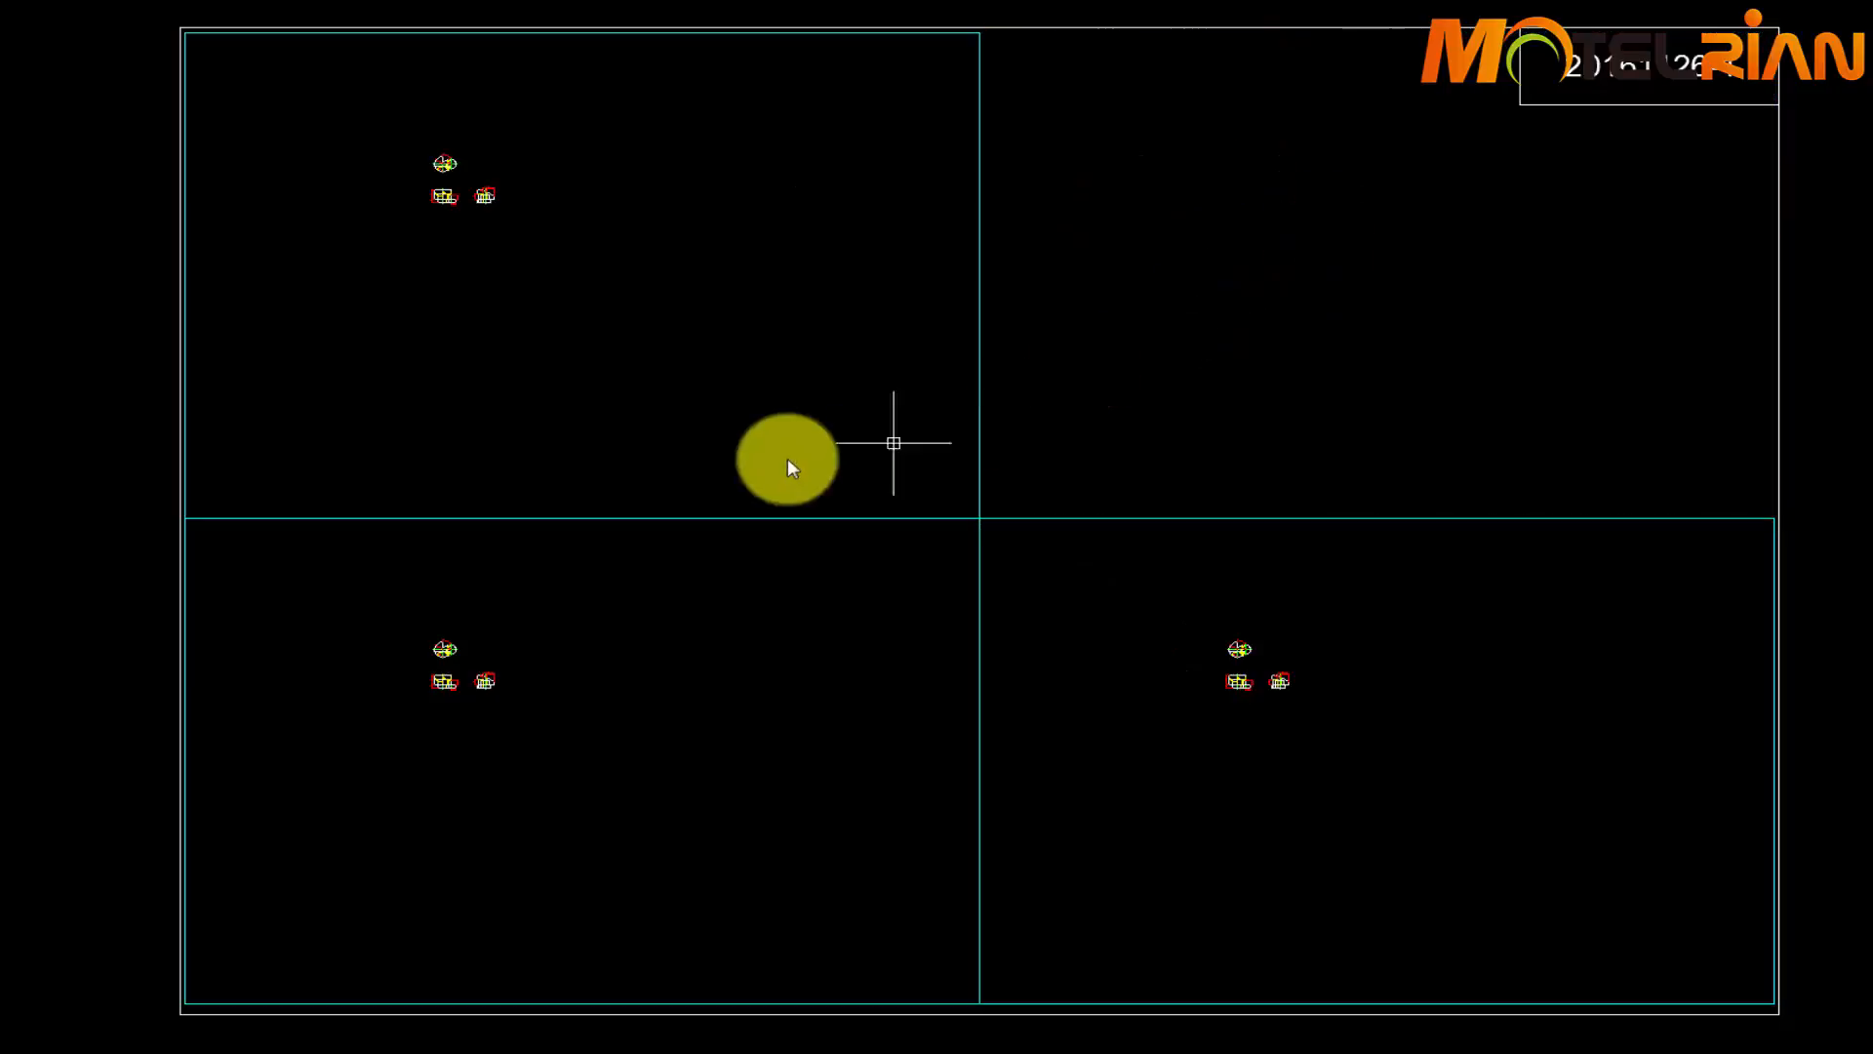
Shift the drawing toward the middle of each of the three remaining viewports and return to paper space
double_click(558, 267)
mouse_move(553, 271)
middle_down()
mouse_move(740, 424)
mouse_move(699, 401)
middle_up()
click(631, 824)
middle_drag(631, 823, 719, 888)
click(1249, 786)
mouse_move(1249, 787)
middle_down()
mouse_move(1415, 880)
mouse_move(1348, 870)
middle_up()
click(886, 664)
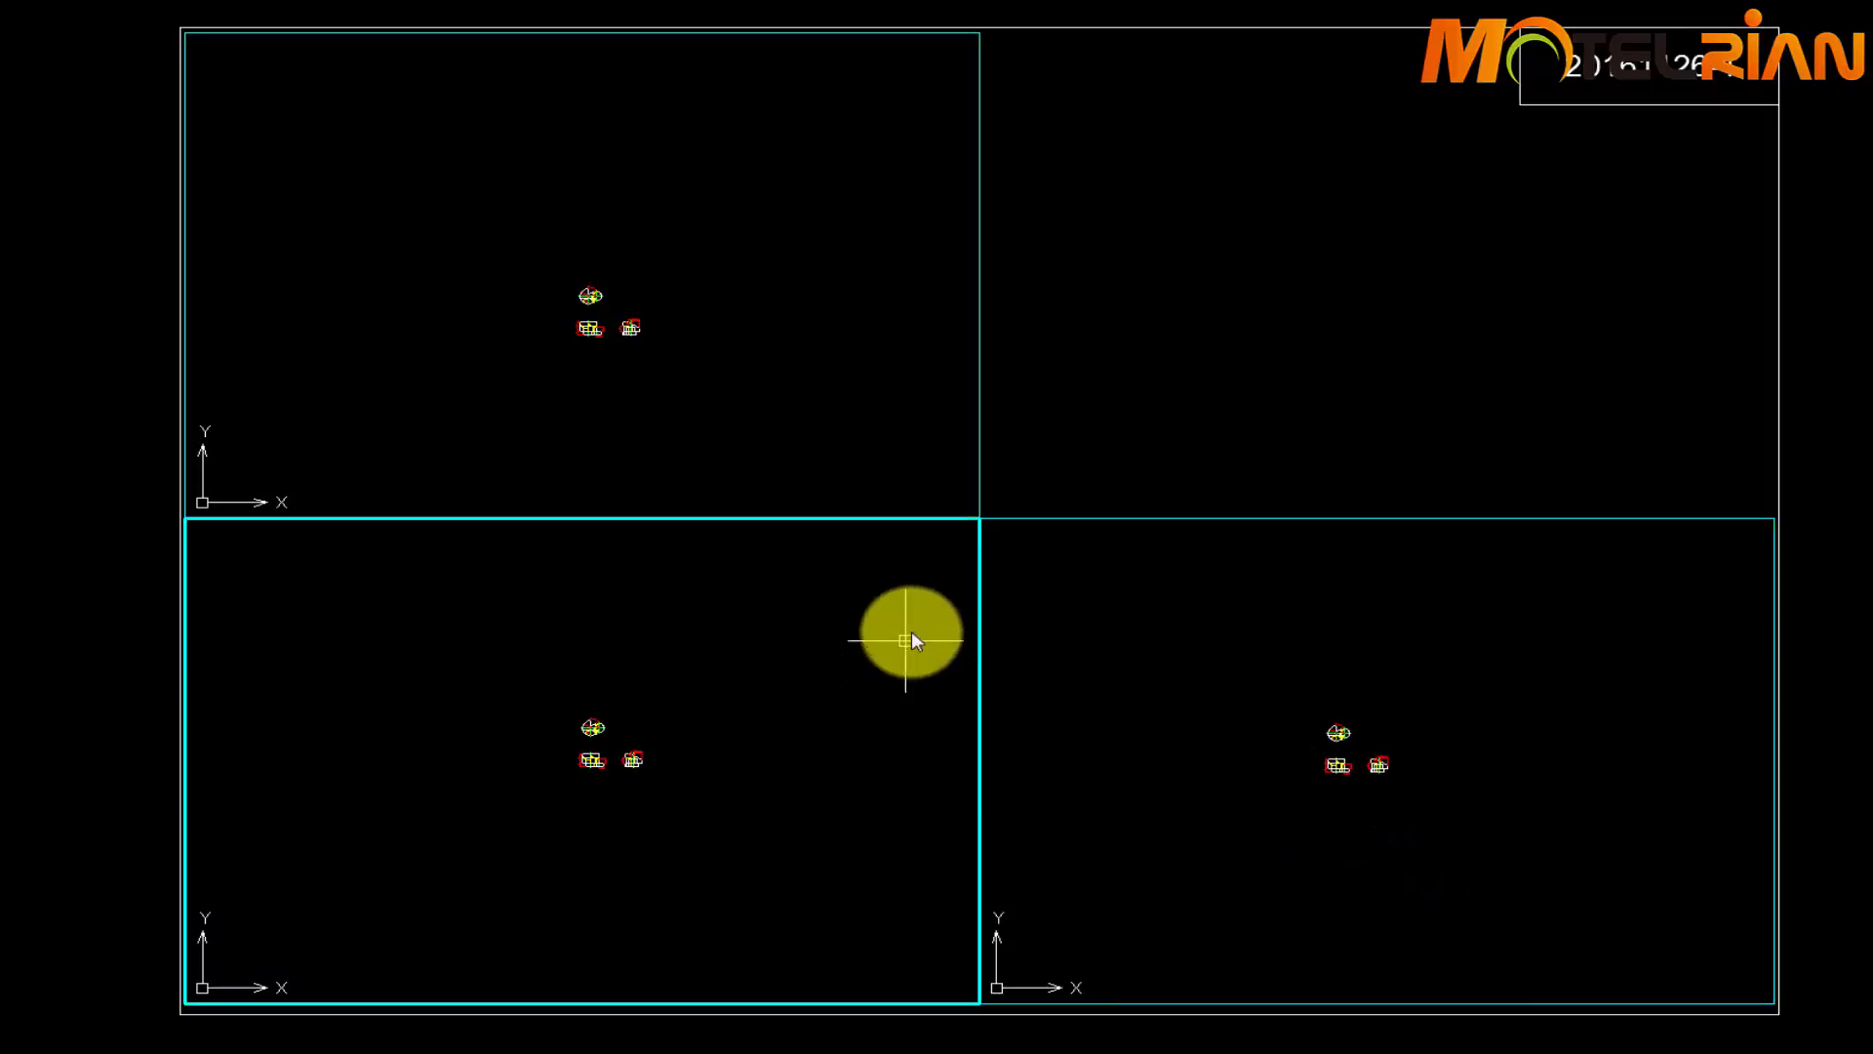
double_click(1047, 450)
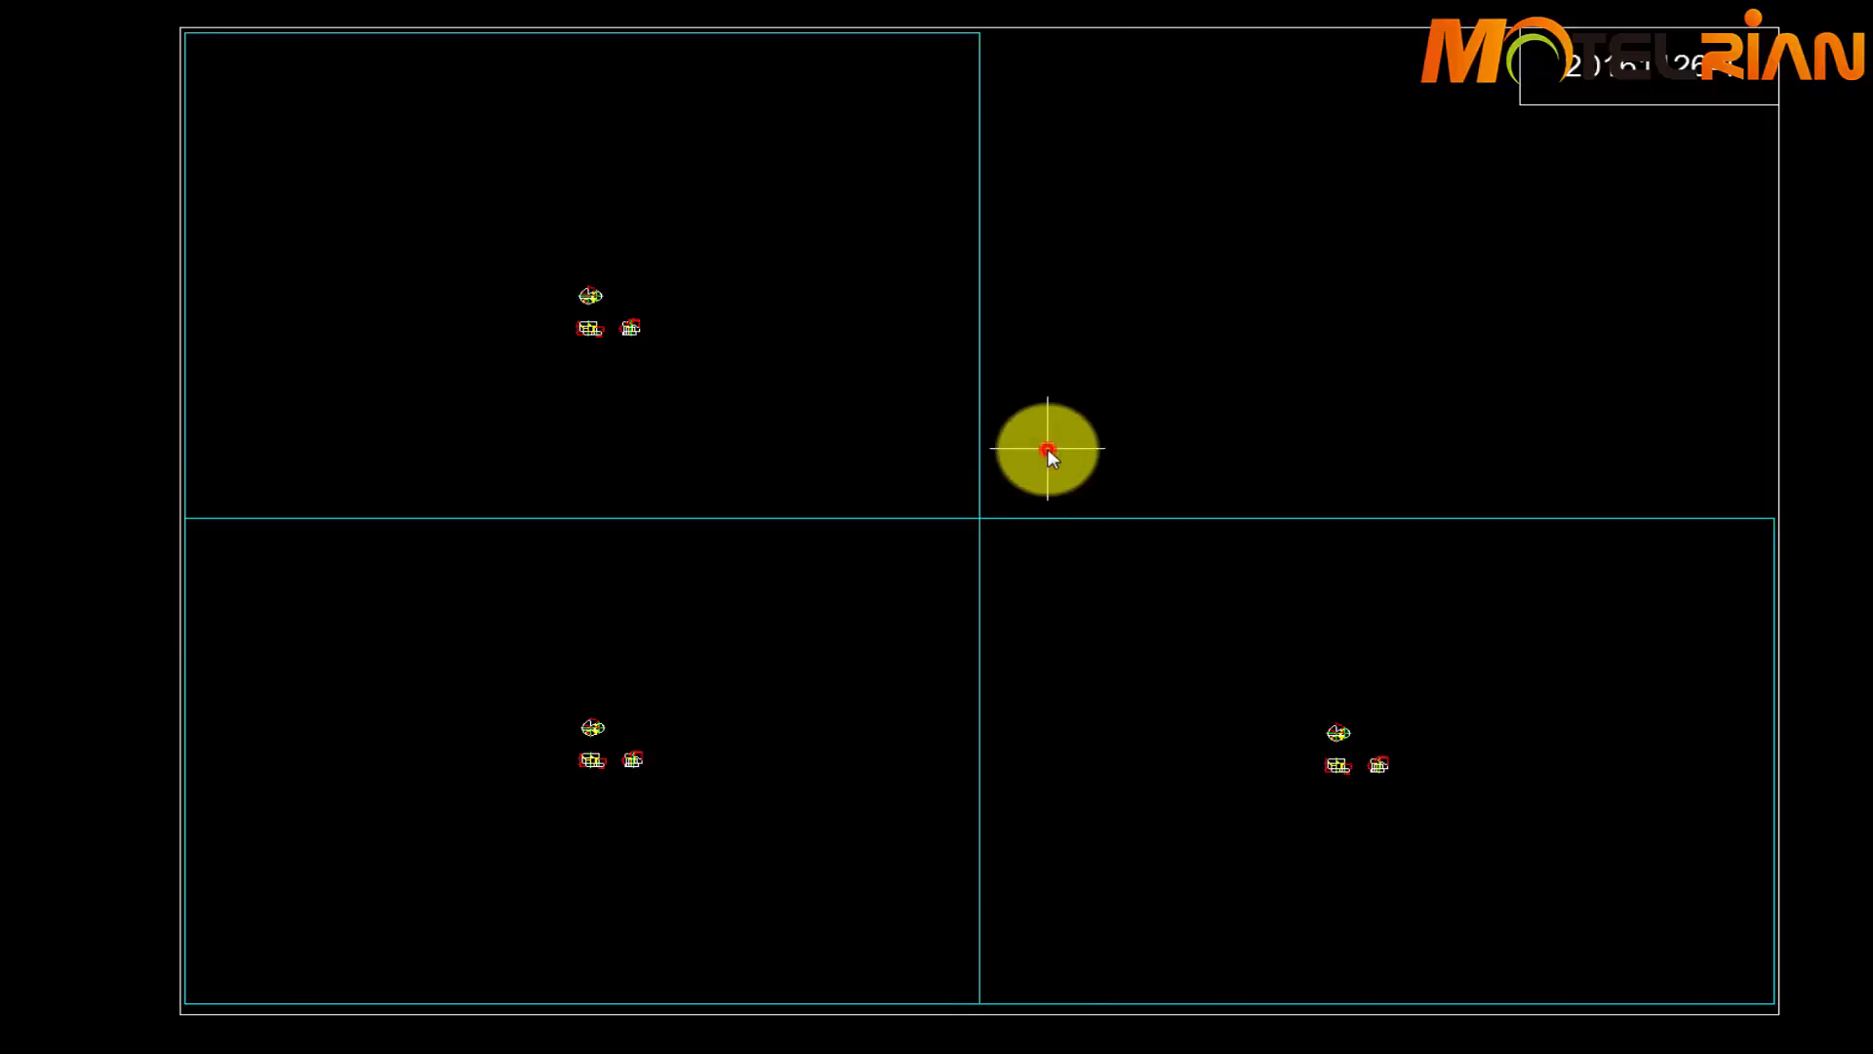
Select the three viewports, display the Viewports toolbar over the drawing area, and set their scale to 1:2
click(1064, 429)
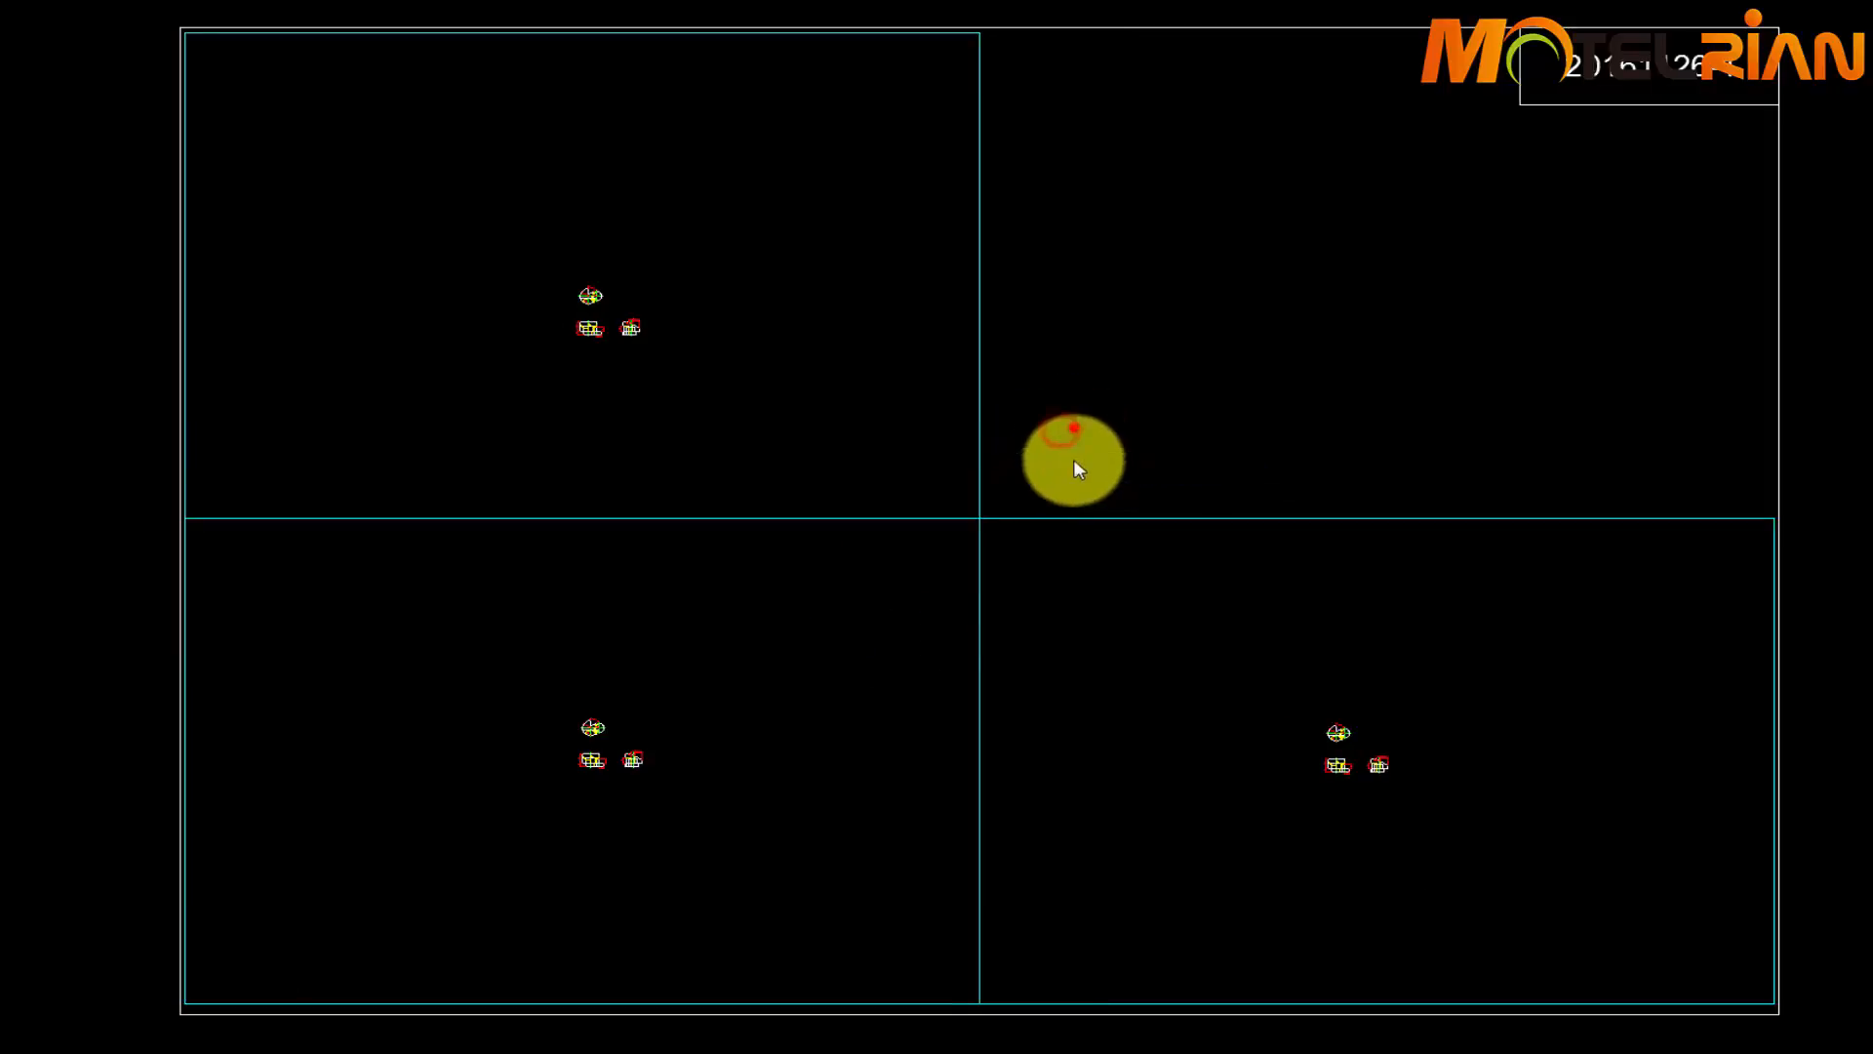
click(837, 613)
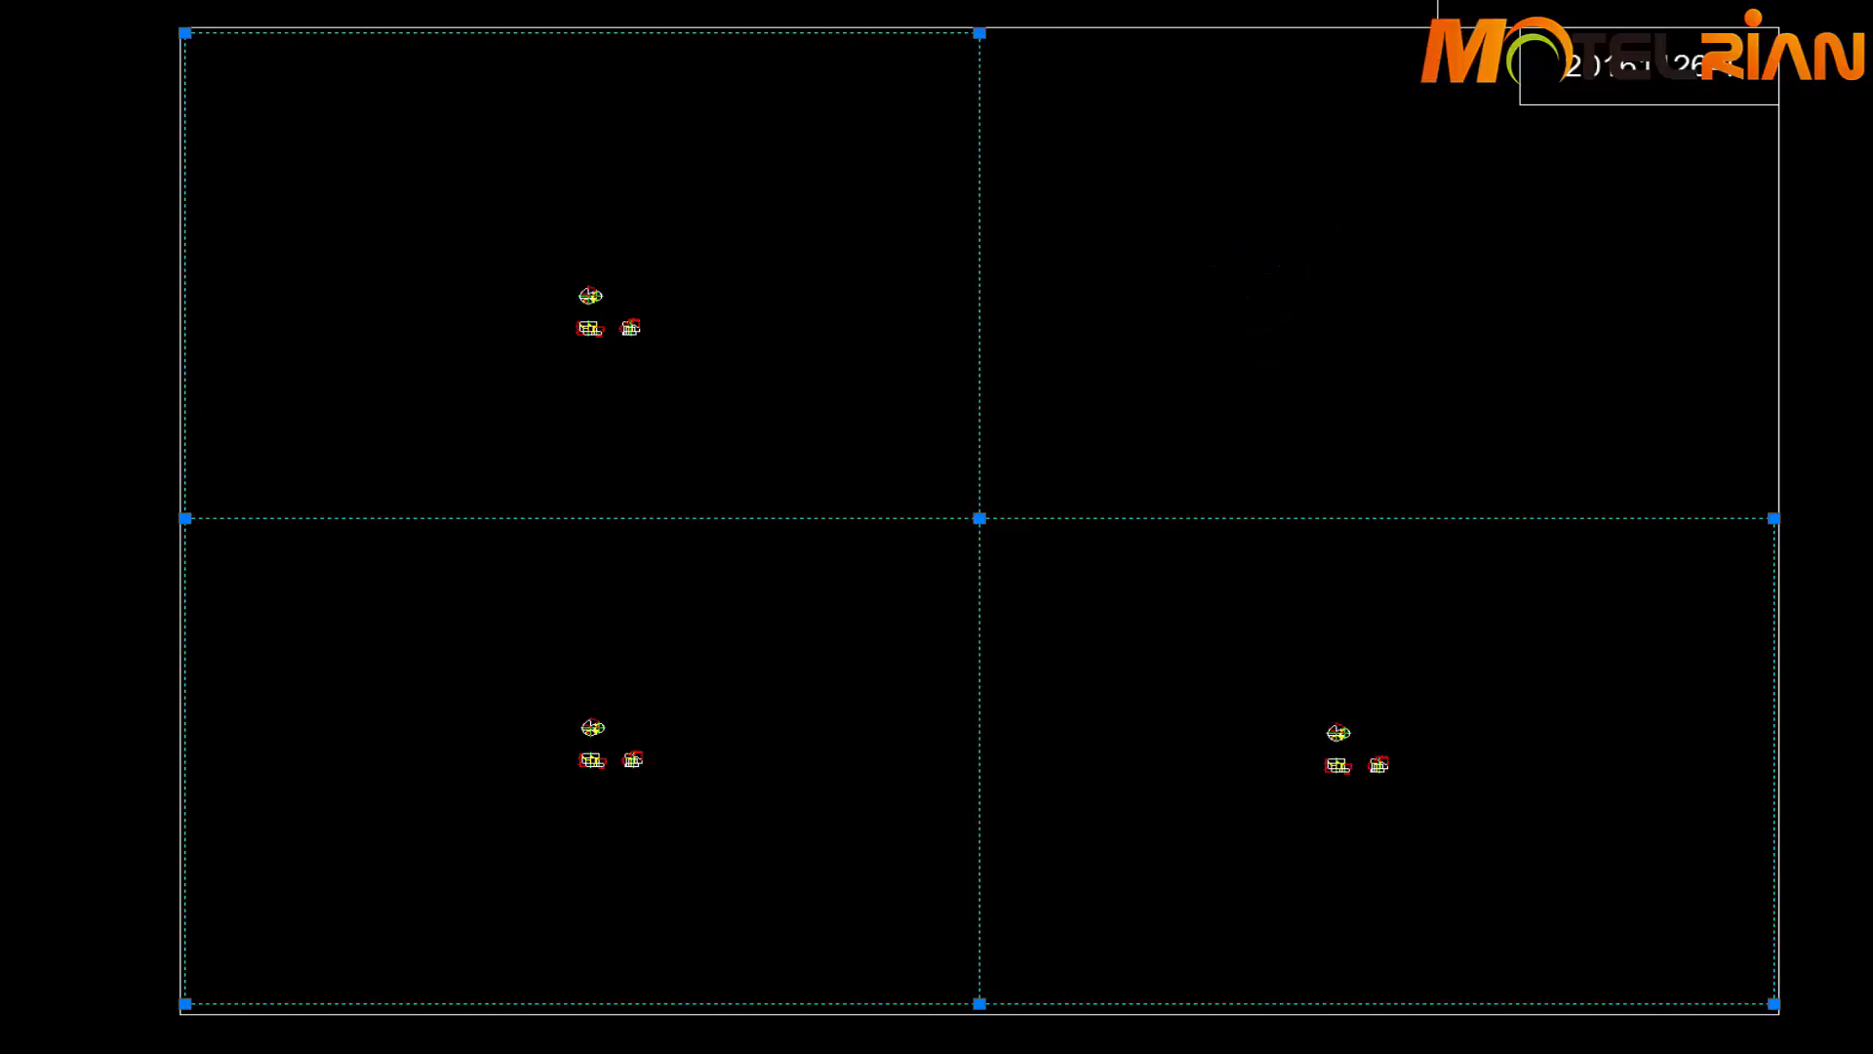
right_click(1448, 1)
mouse_move(1542, 1)
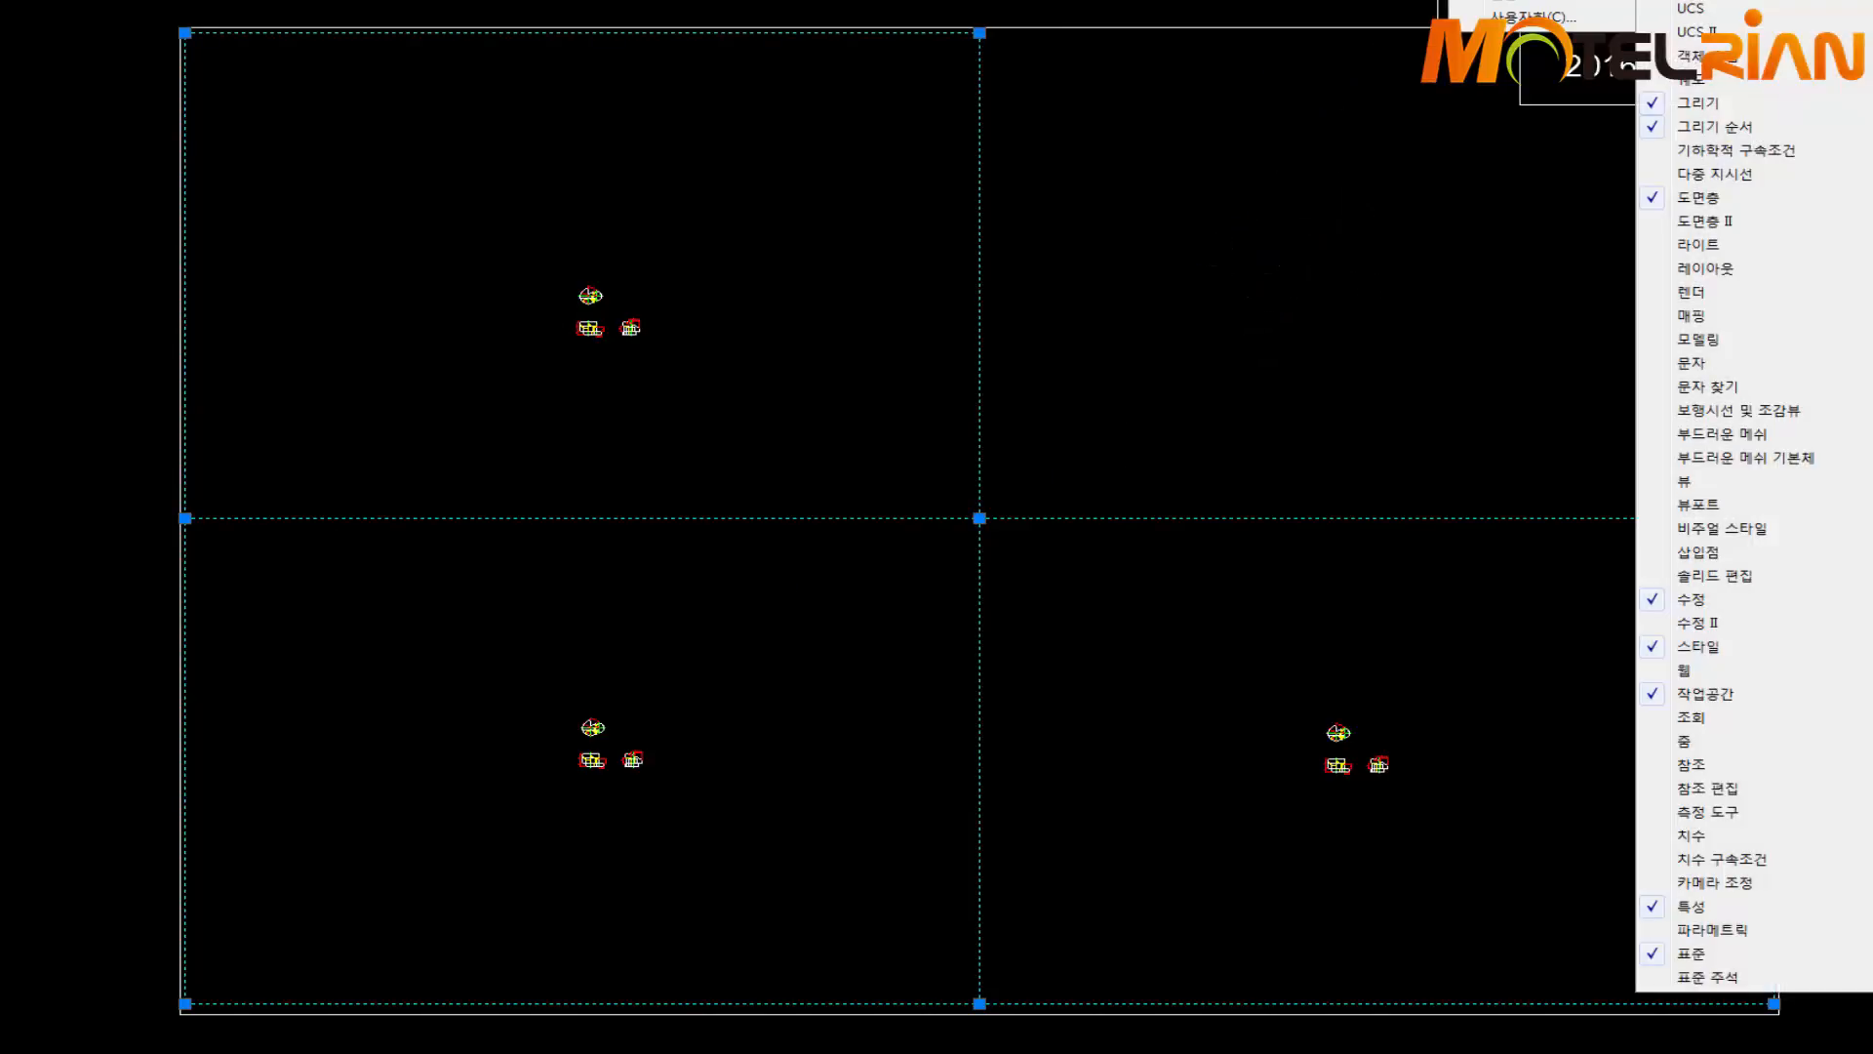
click(1743, 509)
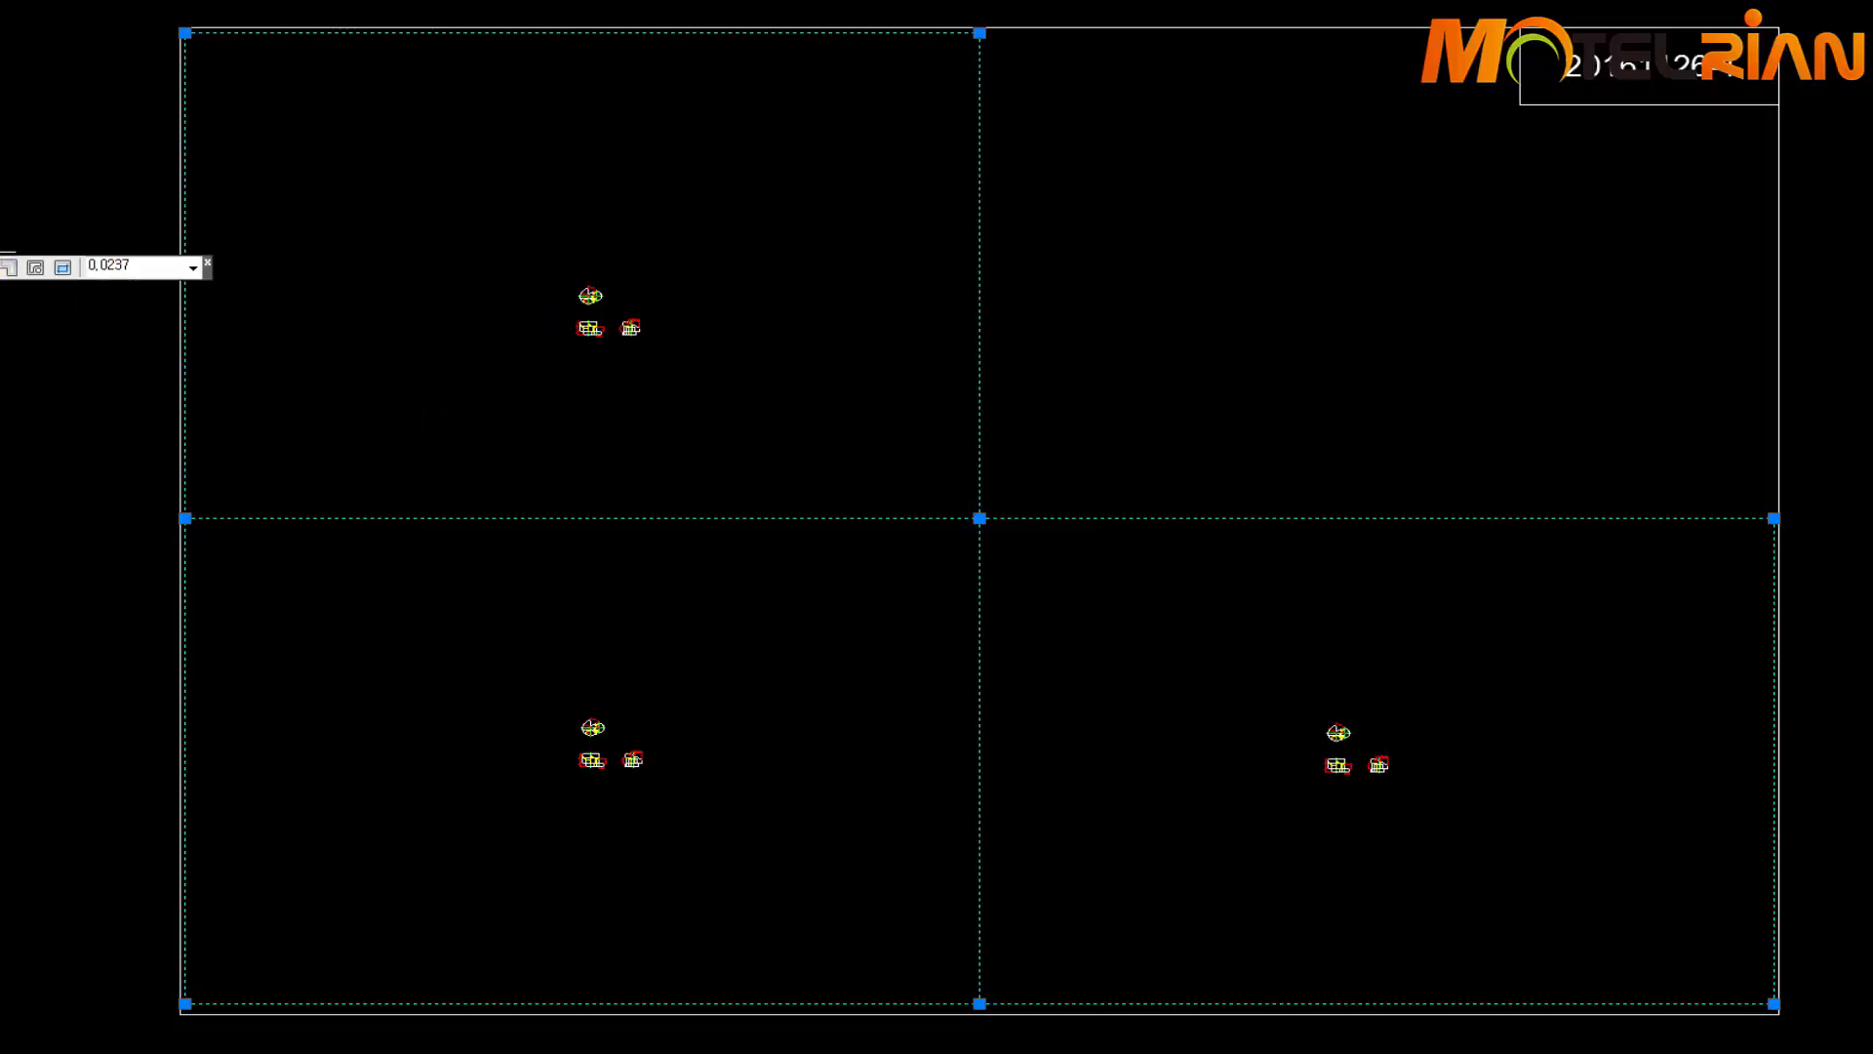
drag(0, 261, 799, 320)
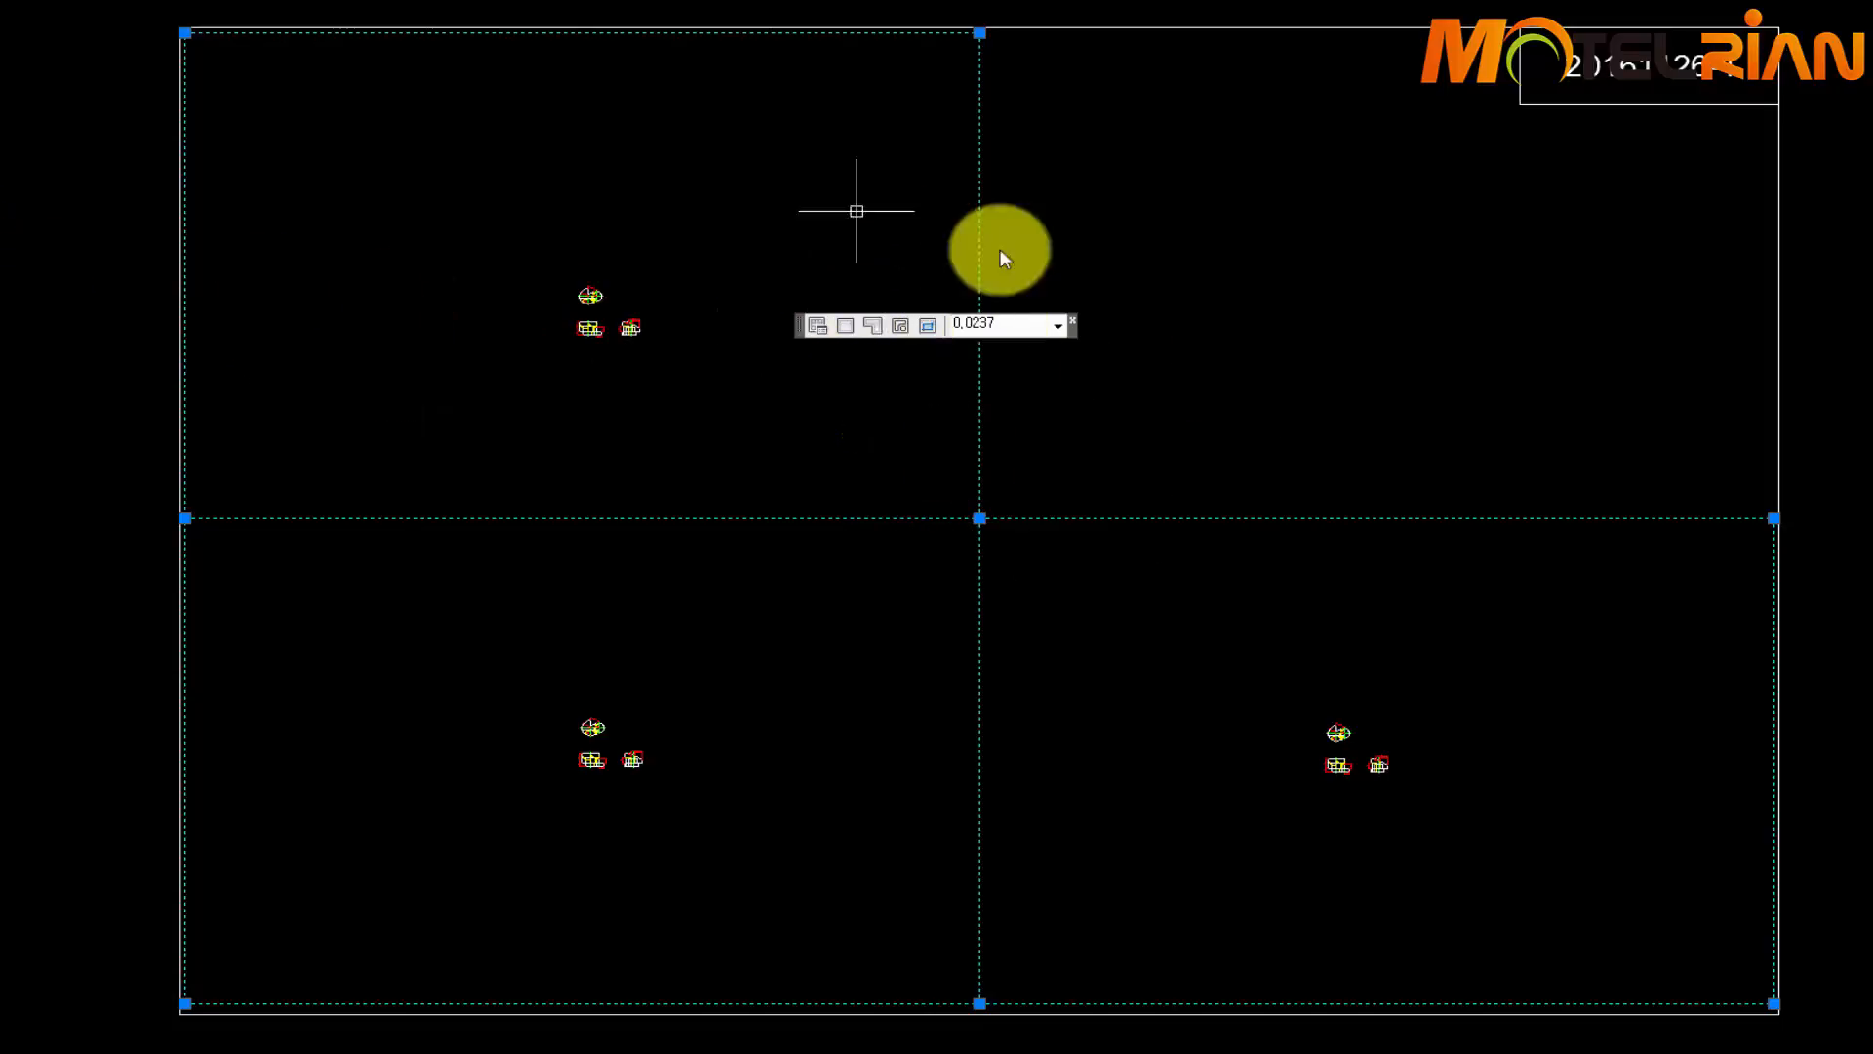
click(1057, 327)
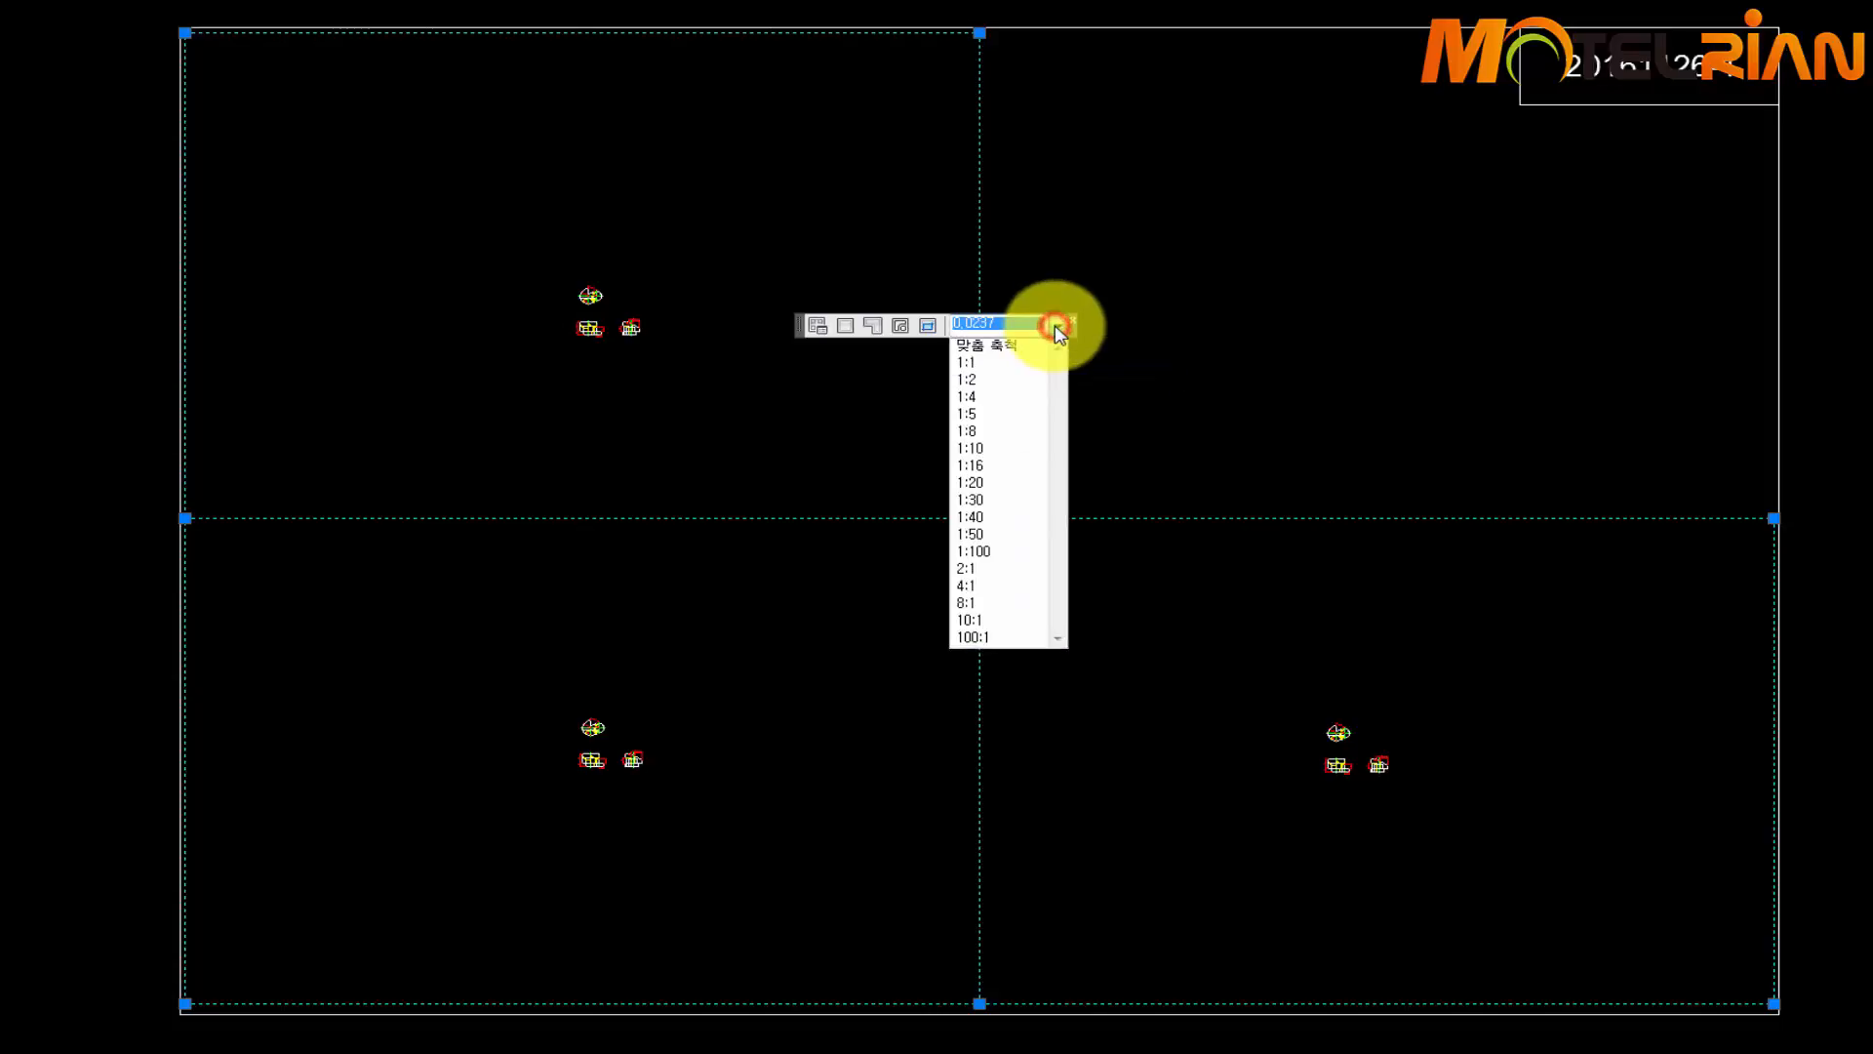
click(1000, 382)
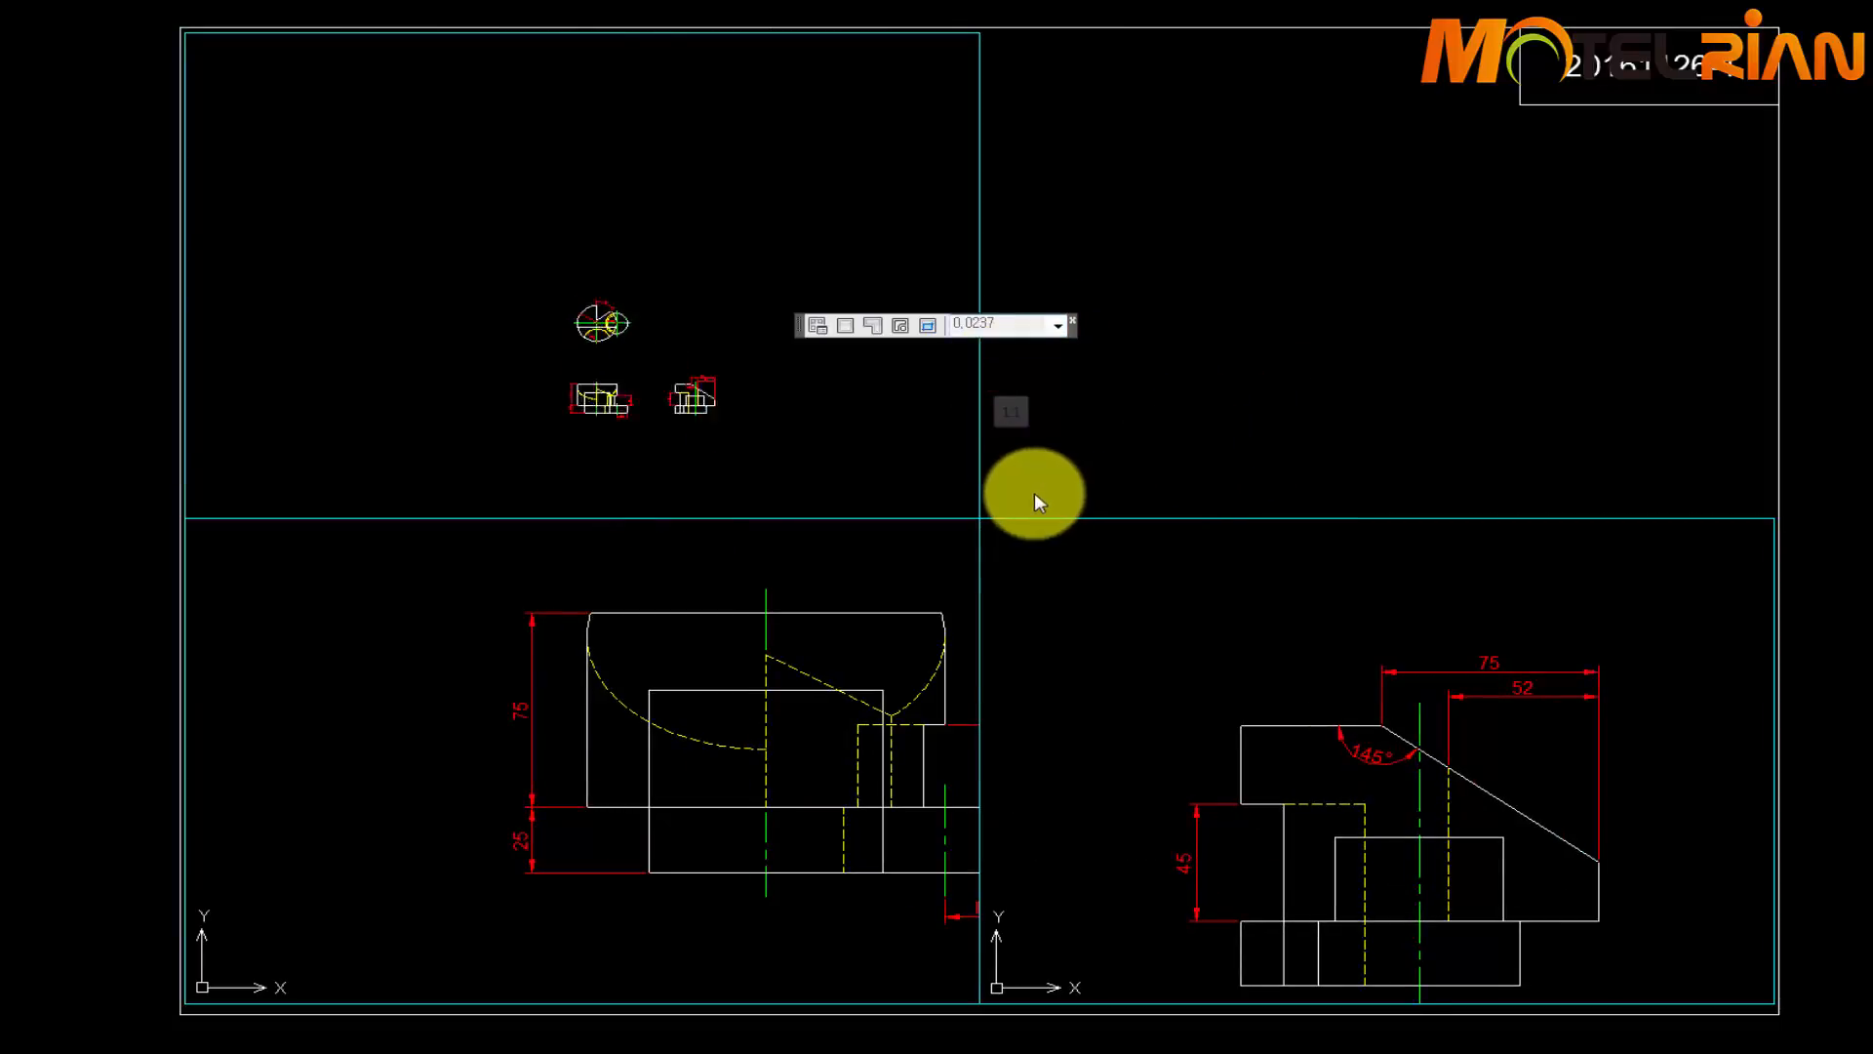
Centre the top view in the upper-left viewport, the front view below it and the side view in the lower-right, and close the Viewports toolbar
double_click(802, 433)
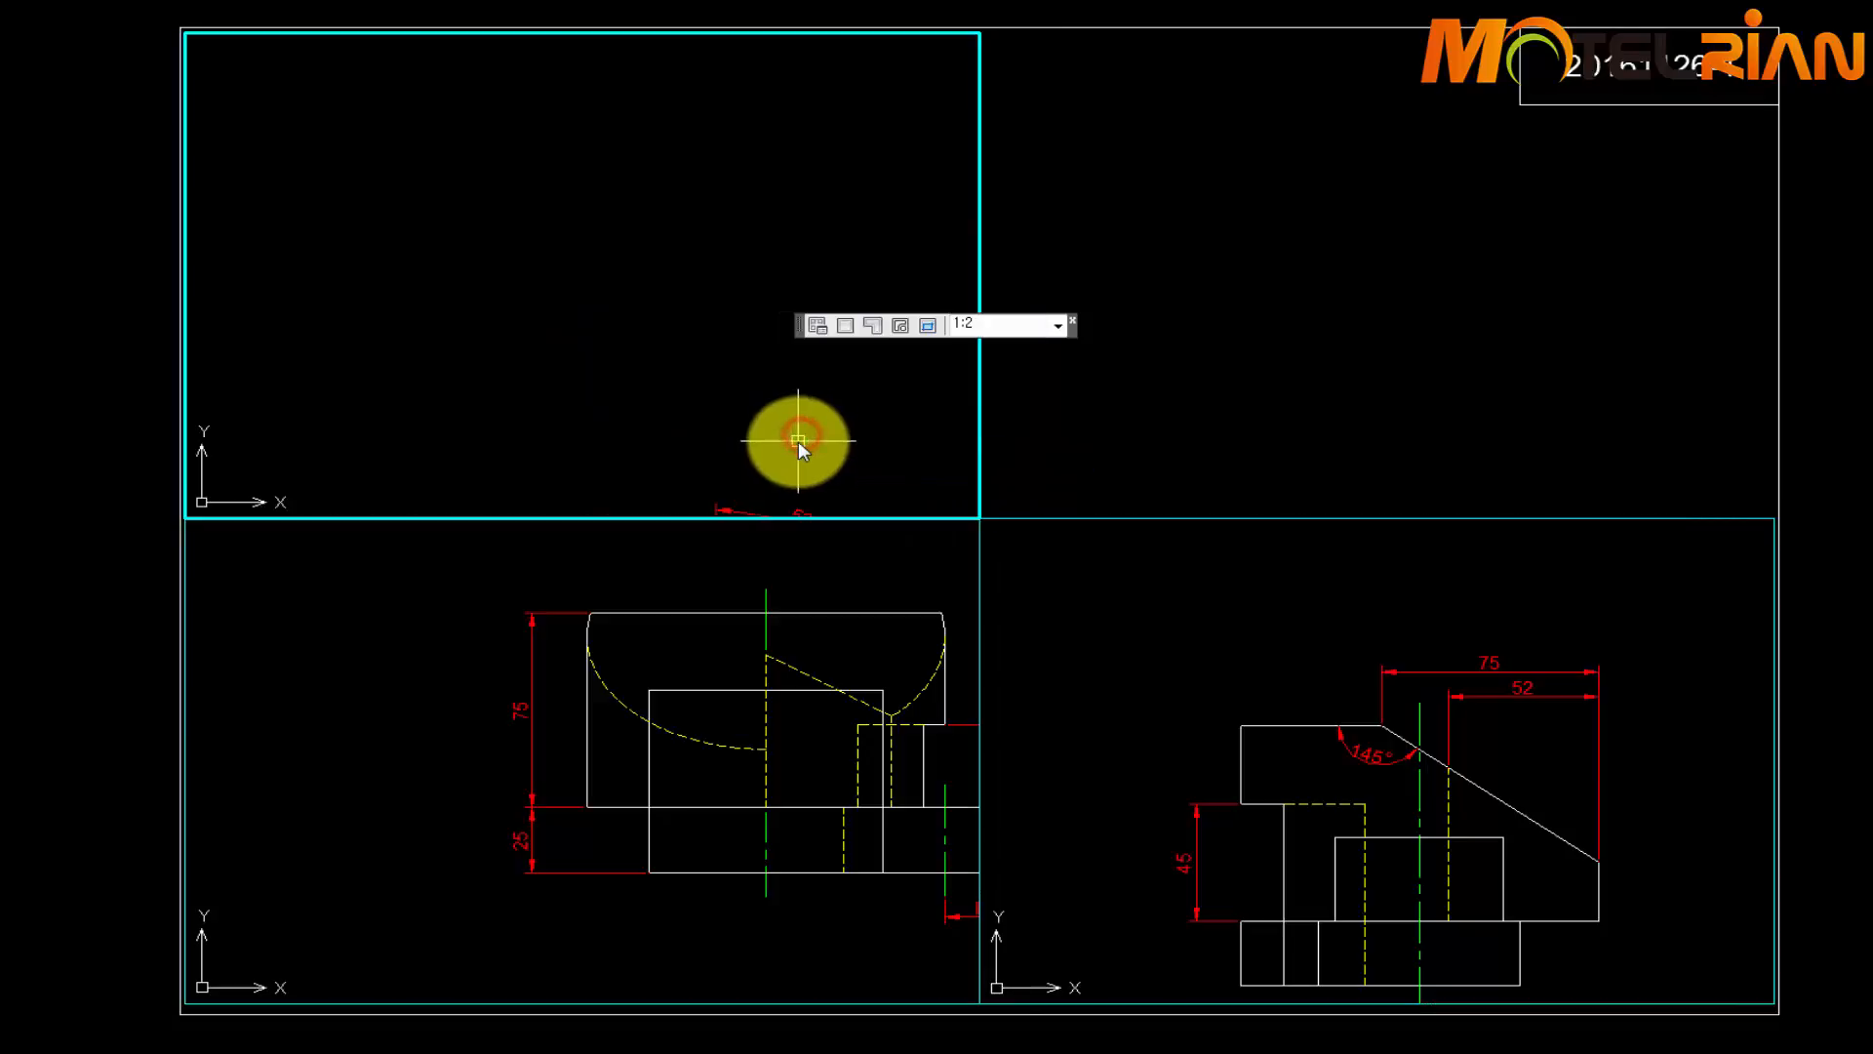
middle_drag(798, 441, 728, 20)
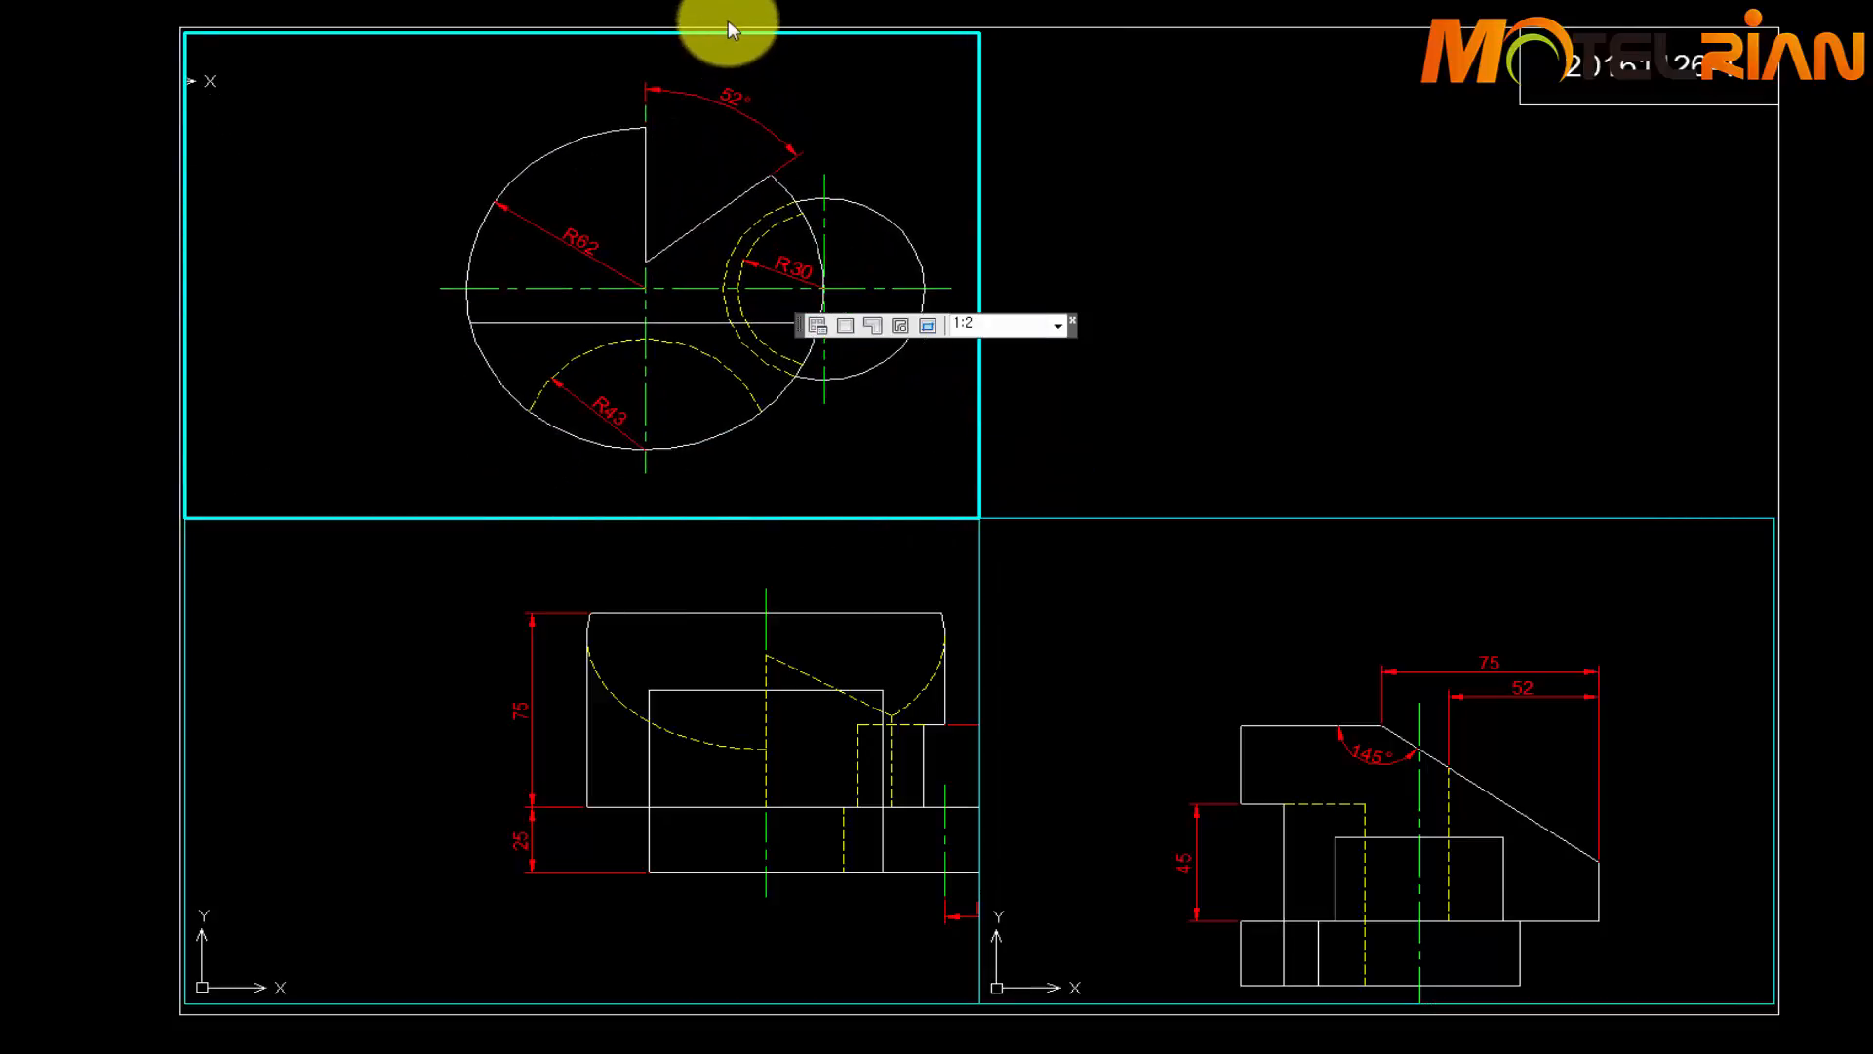
click(834, 566)
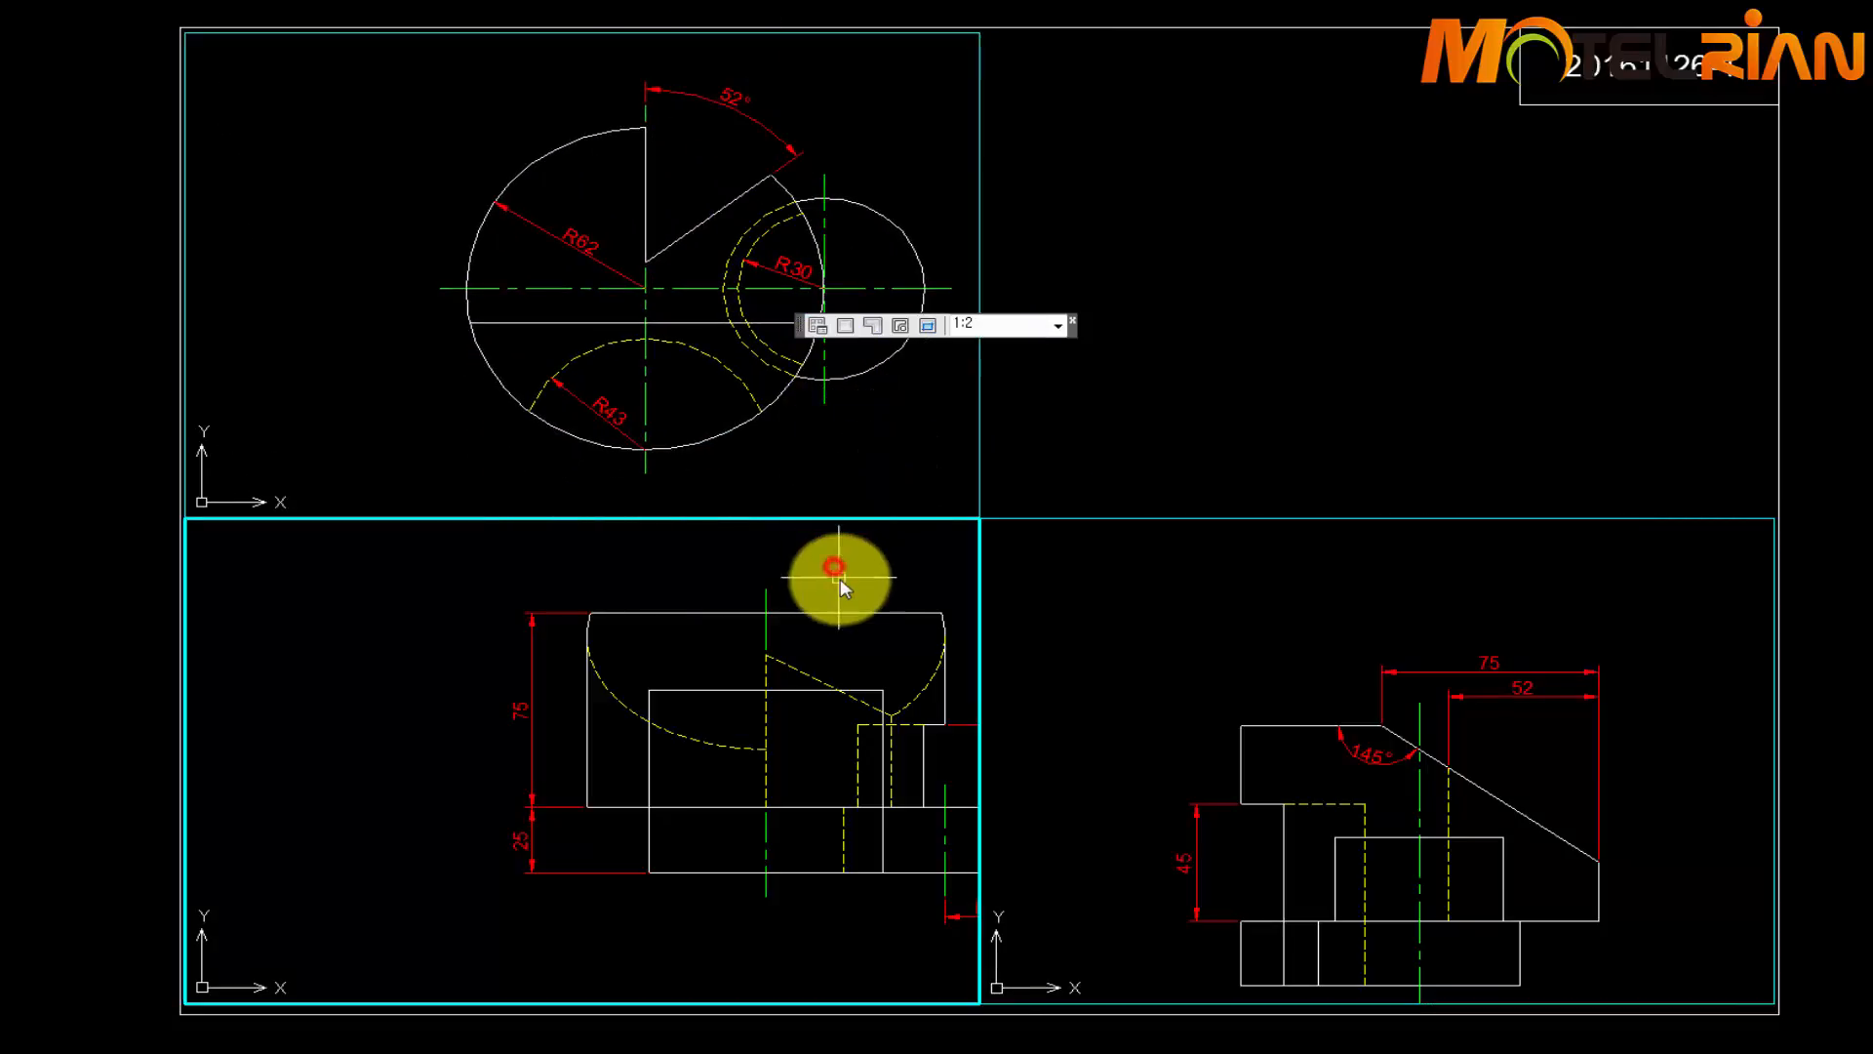
middle_drag(840, 578, 705, 568)
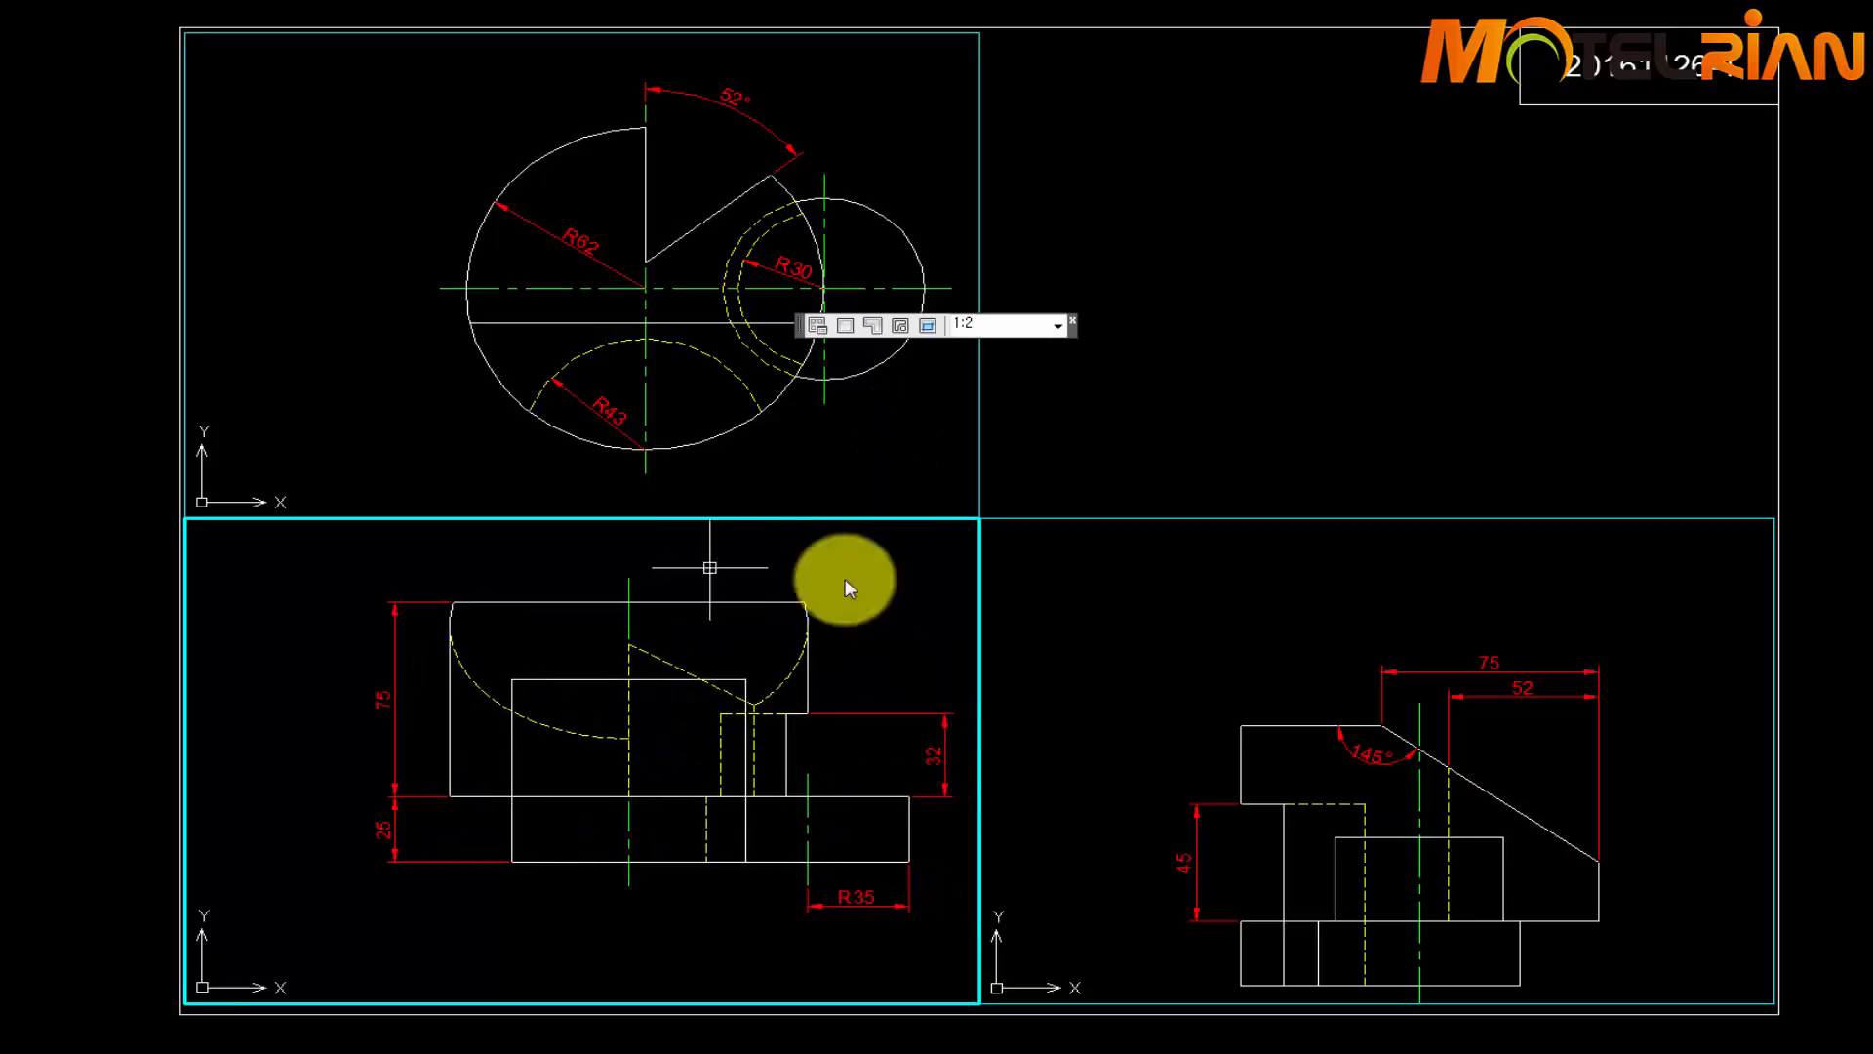
click(1283, 630)
mouse_move(1284, 629)
middle_down()
mouse_move(1225, 556)
mouse_move(1233, 515)
middle_up()
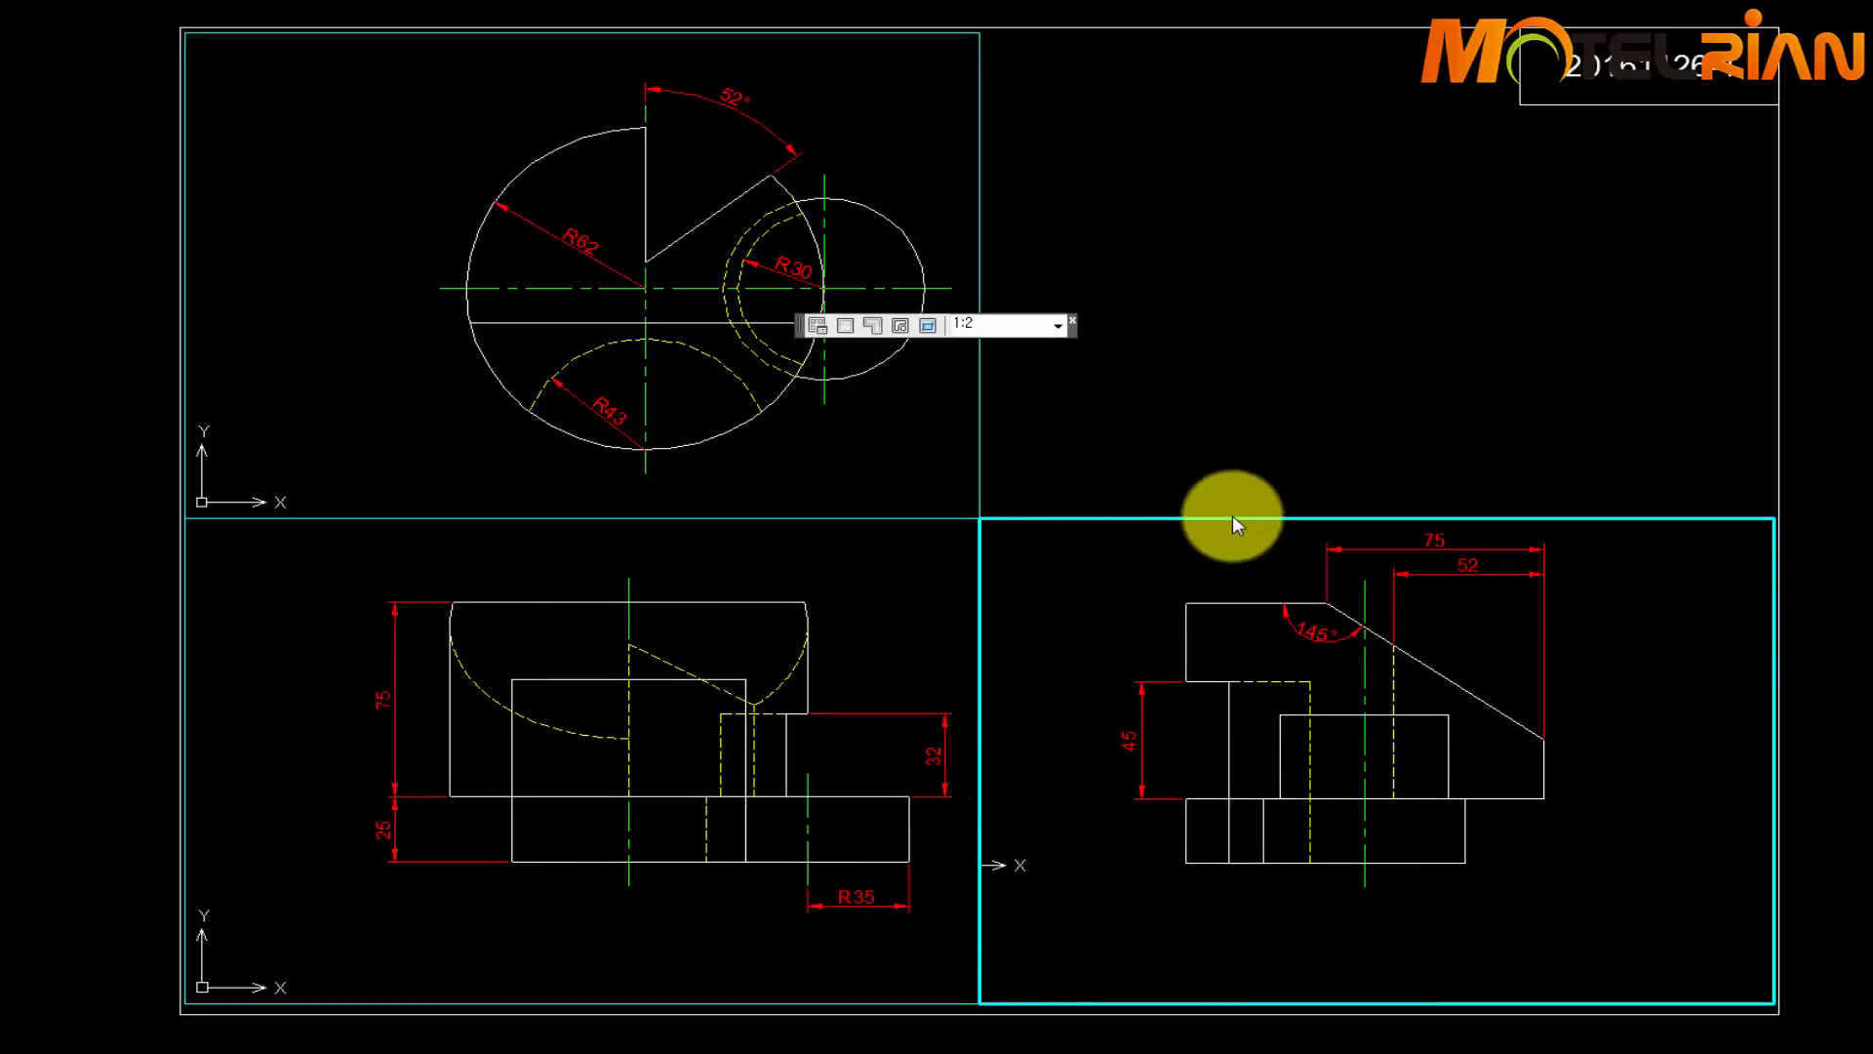
click(1073, 318)
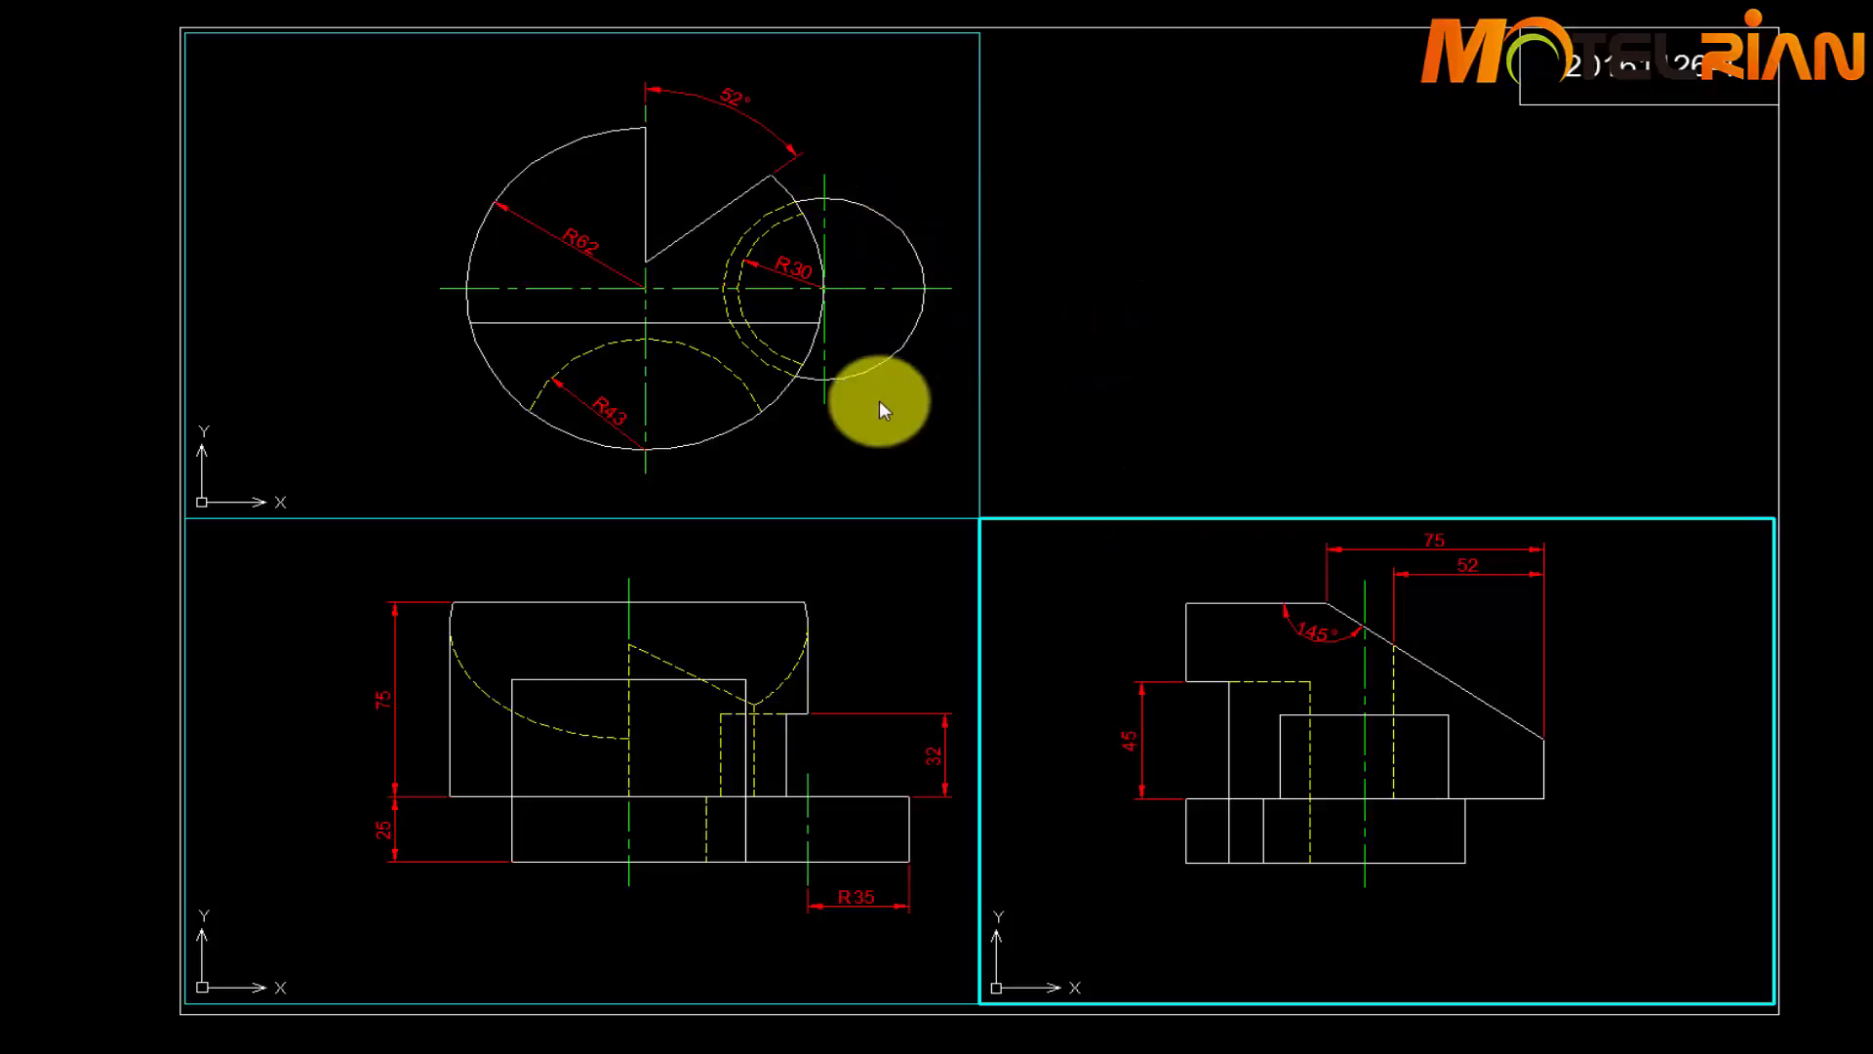
Regenerate the display in each of the three viewports with the RE command
click(881, 434)
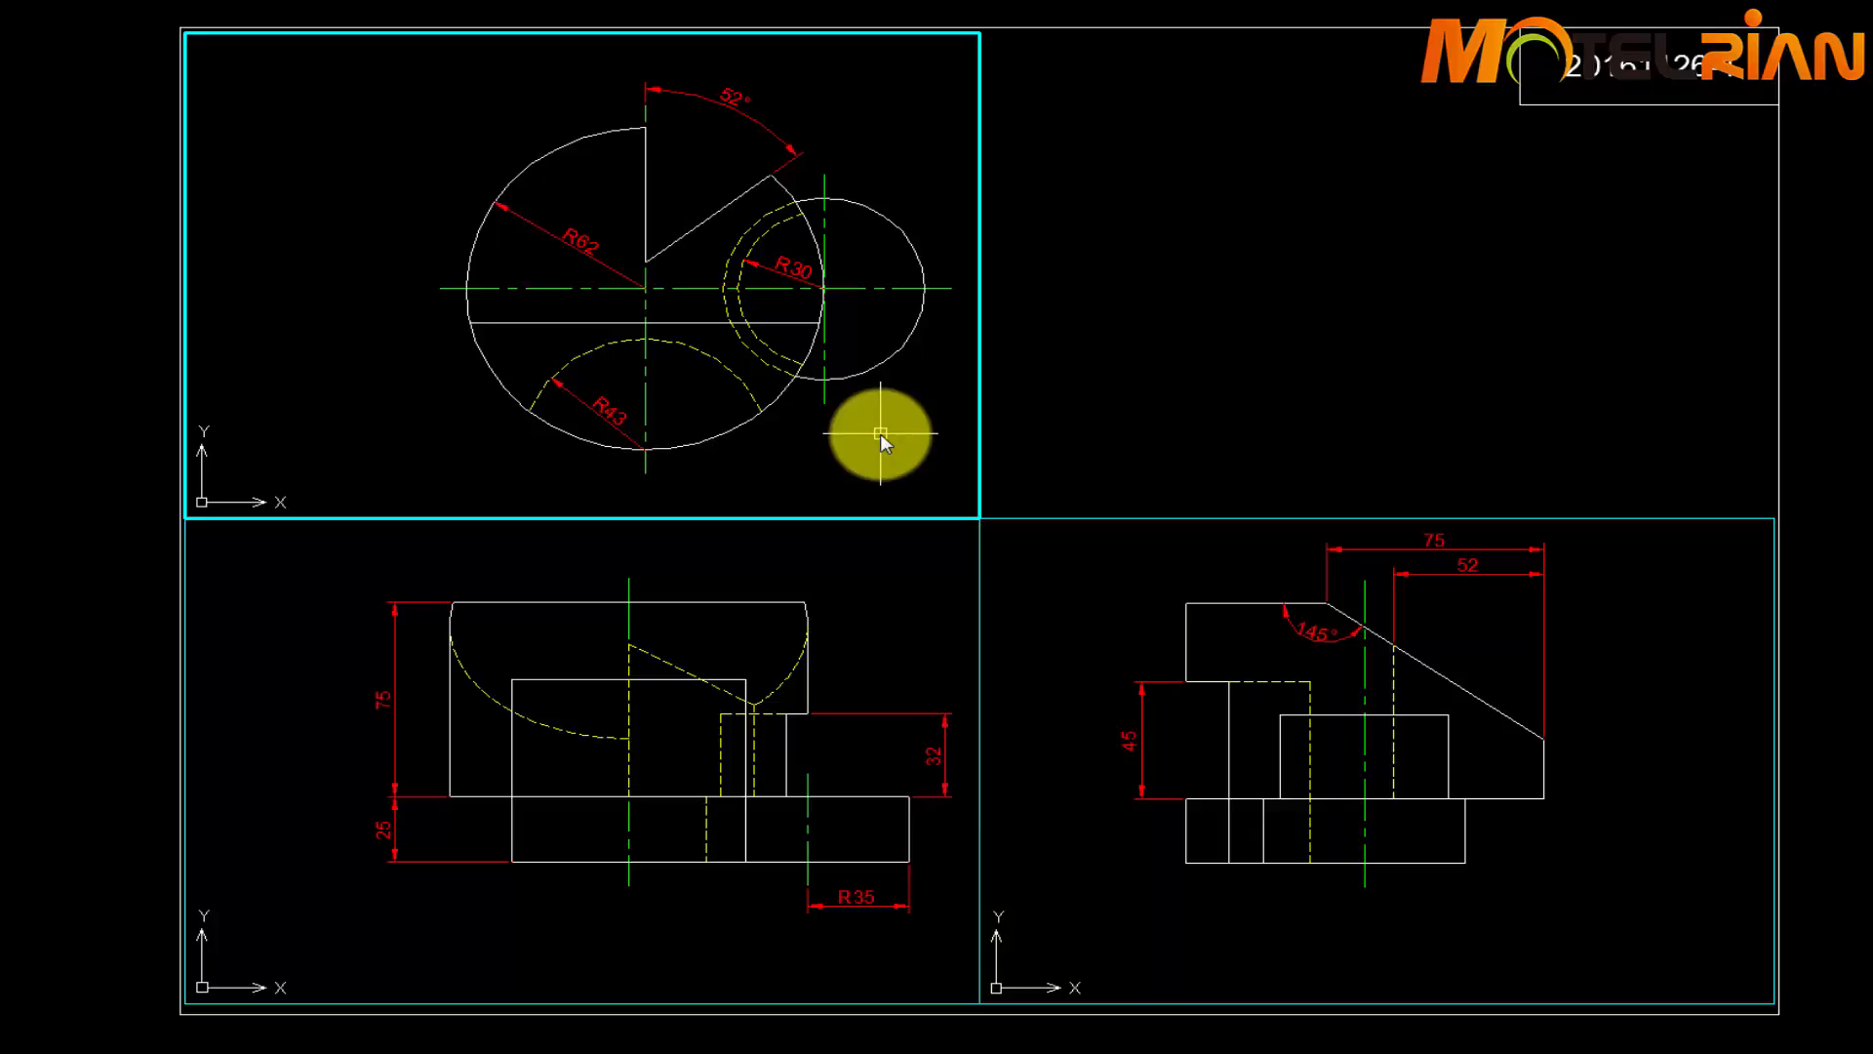
text(re)
key(Return)
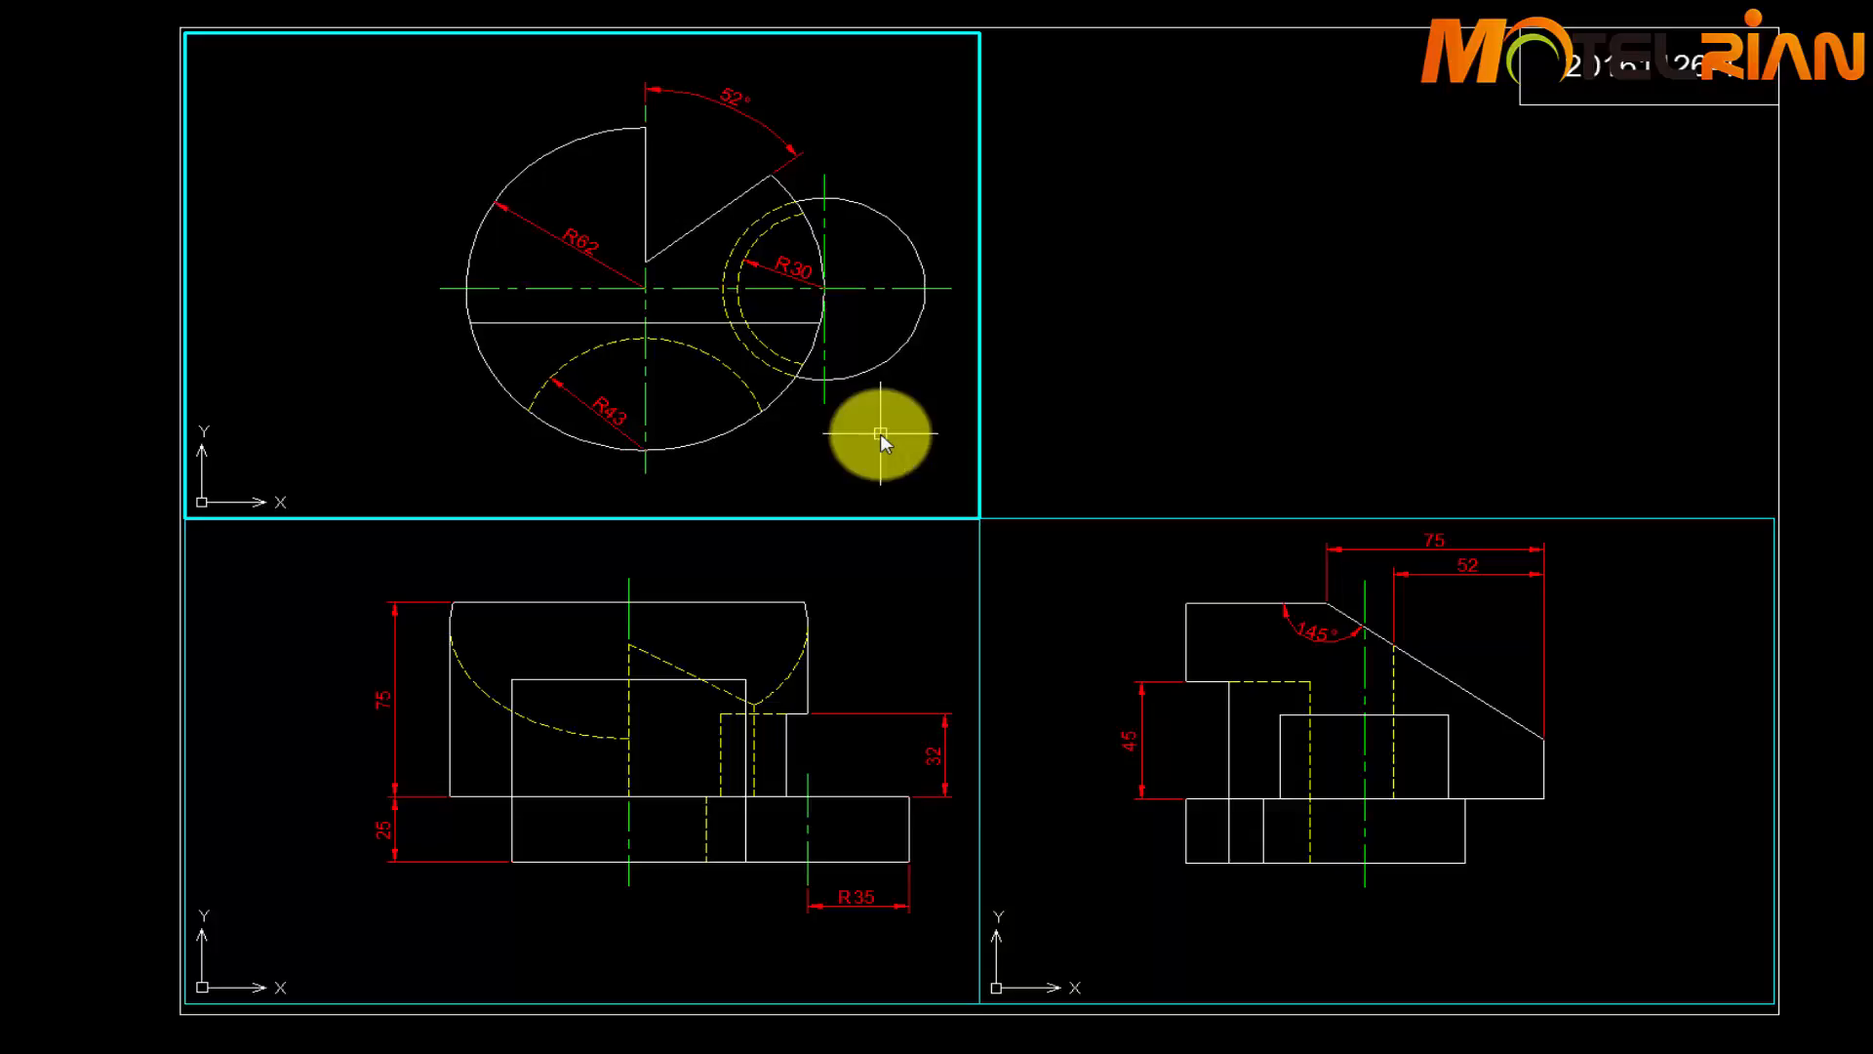
click(905, 610)
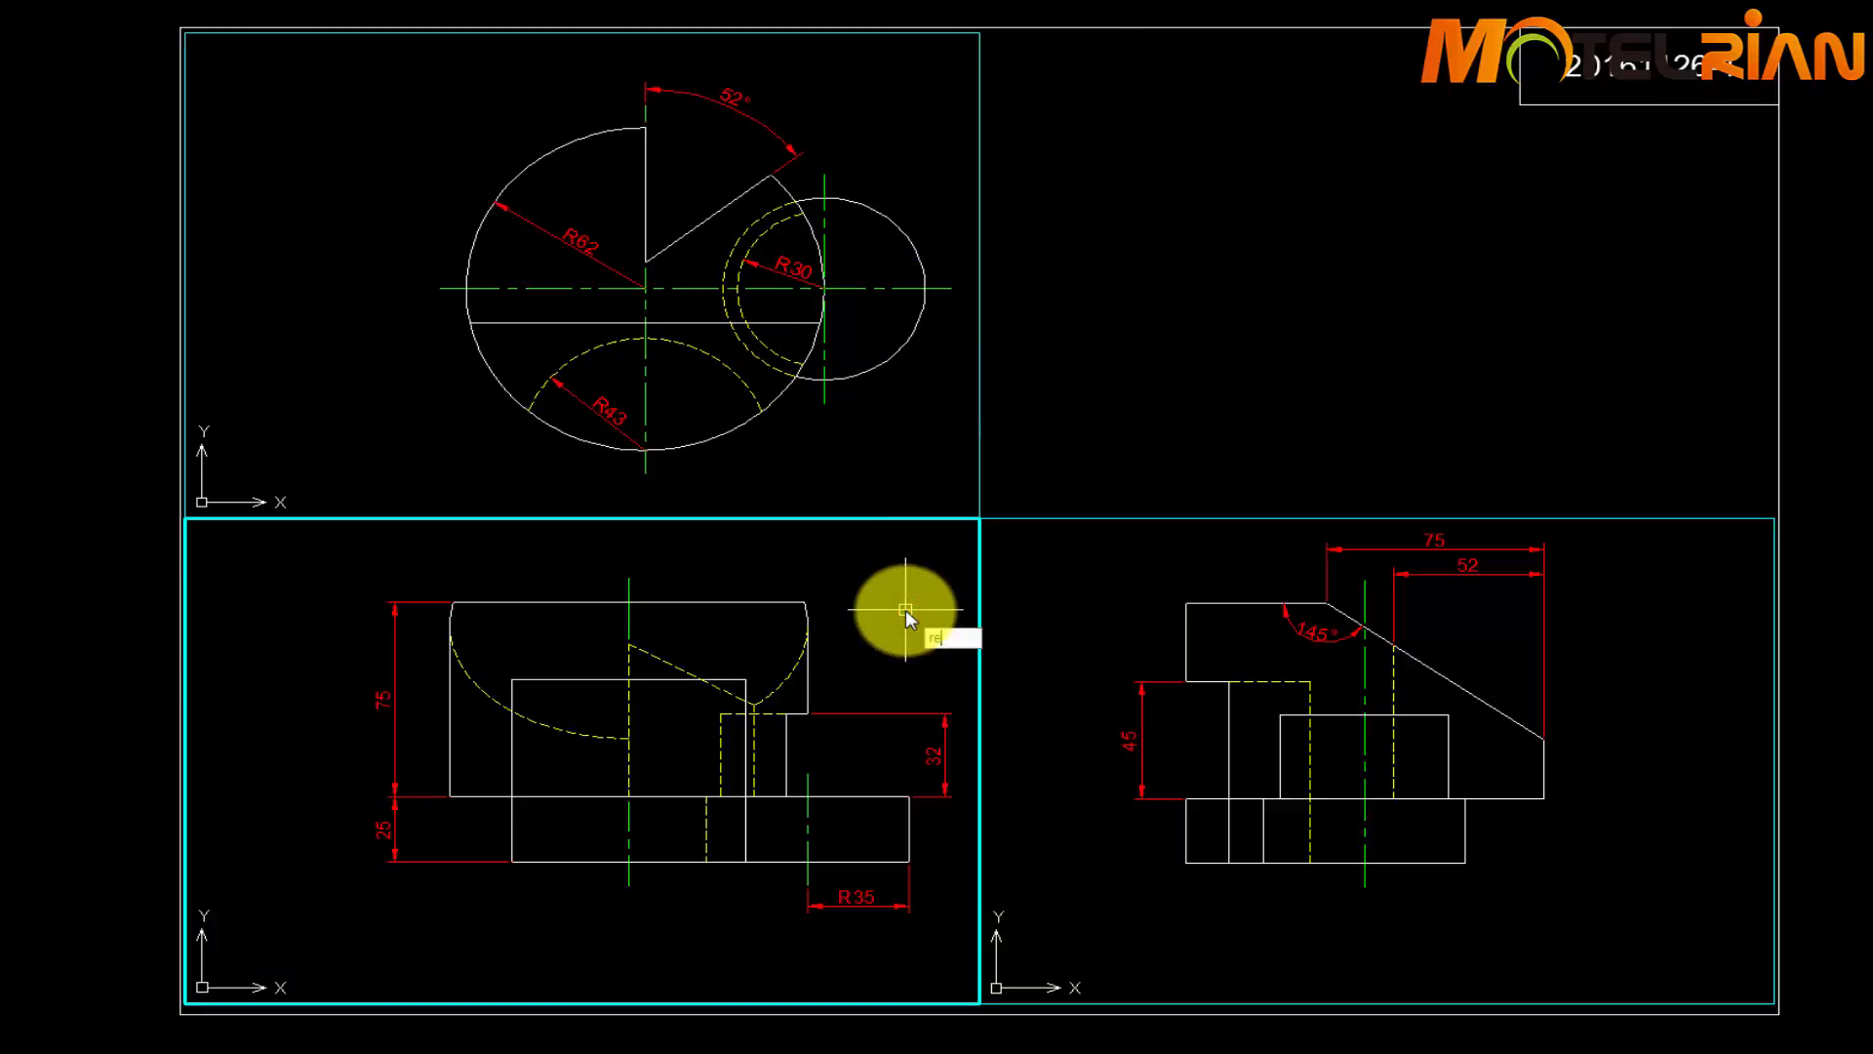
click(1057, 559)
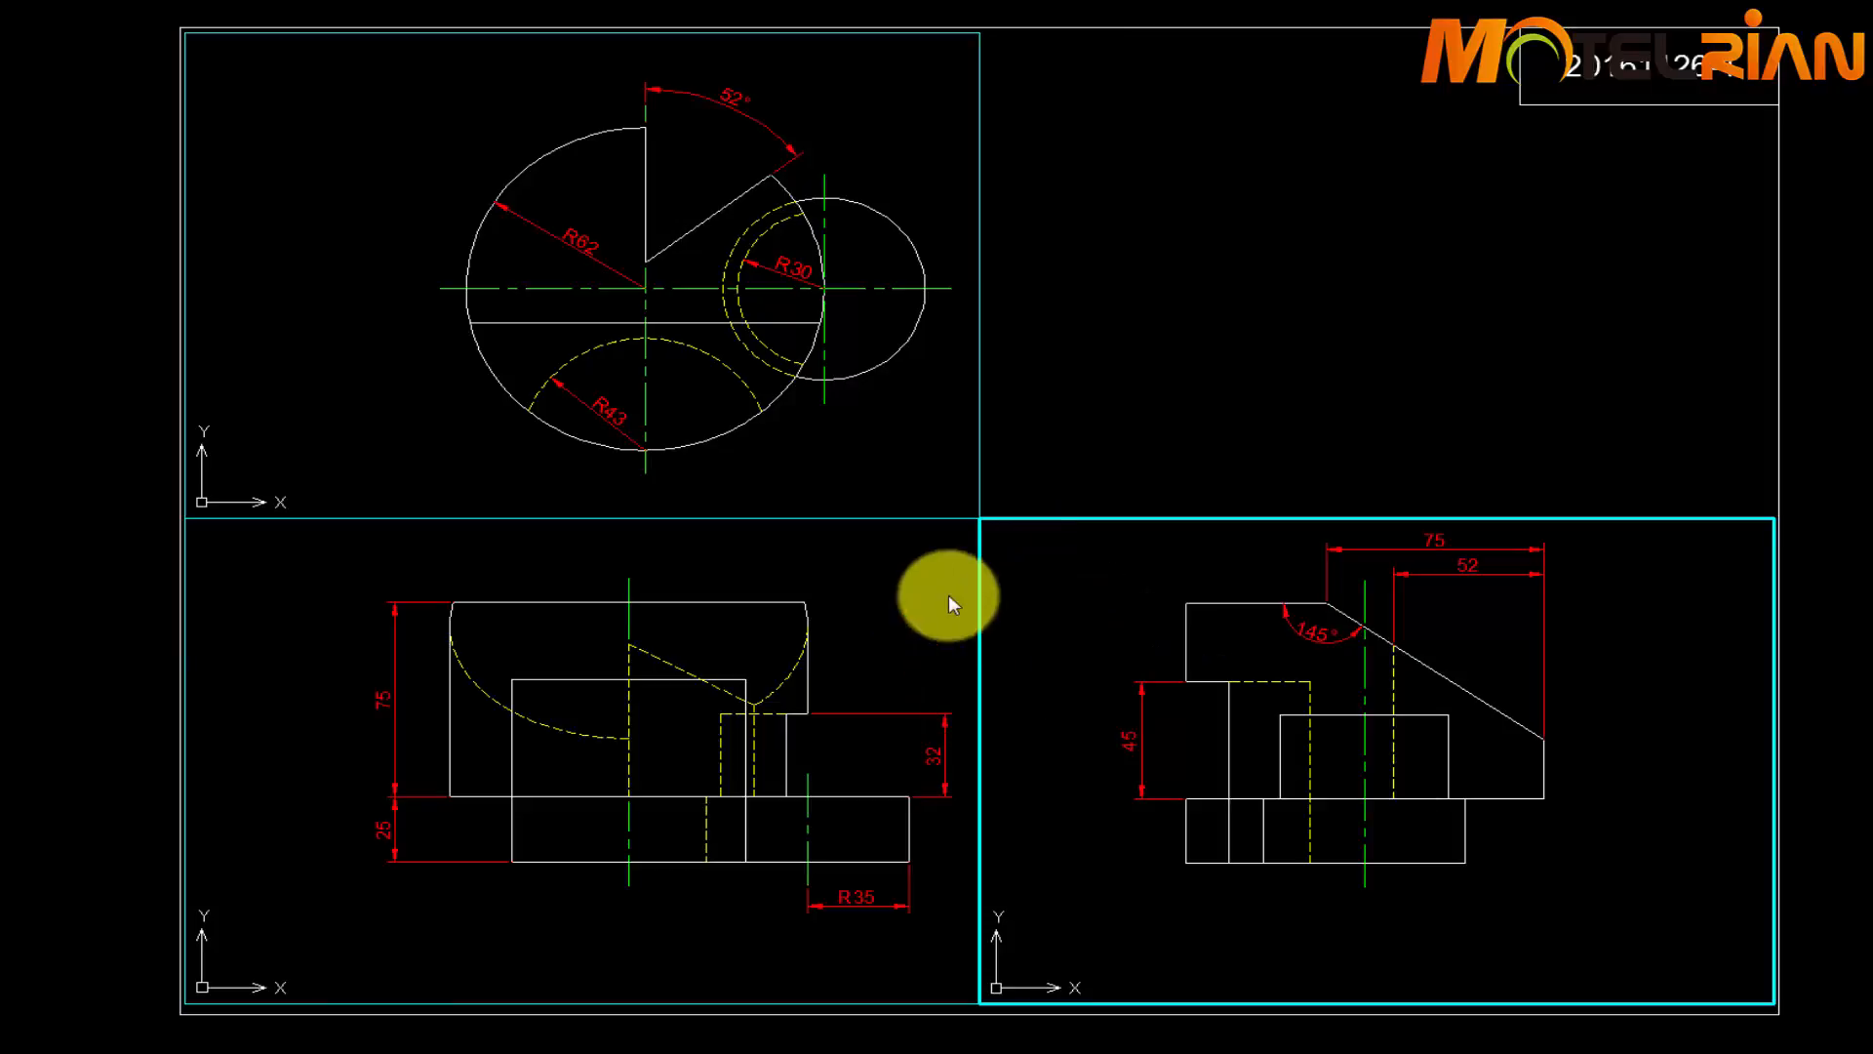
click(1124, 420)
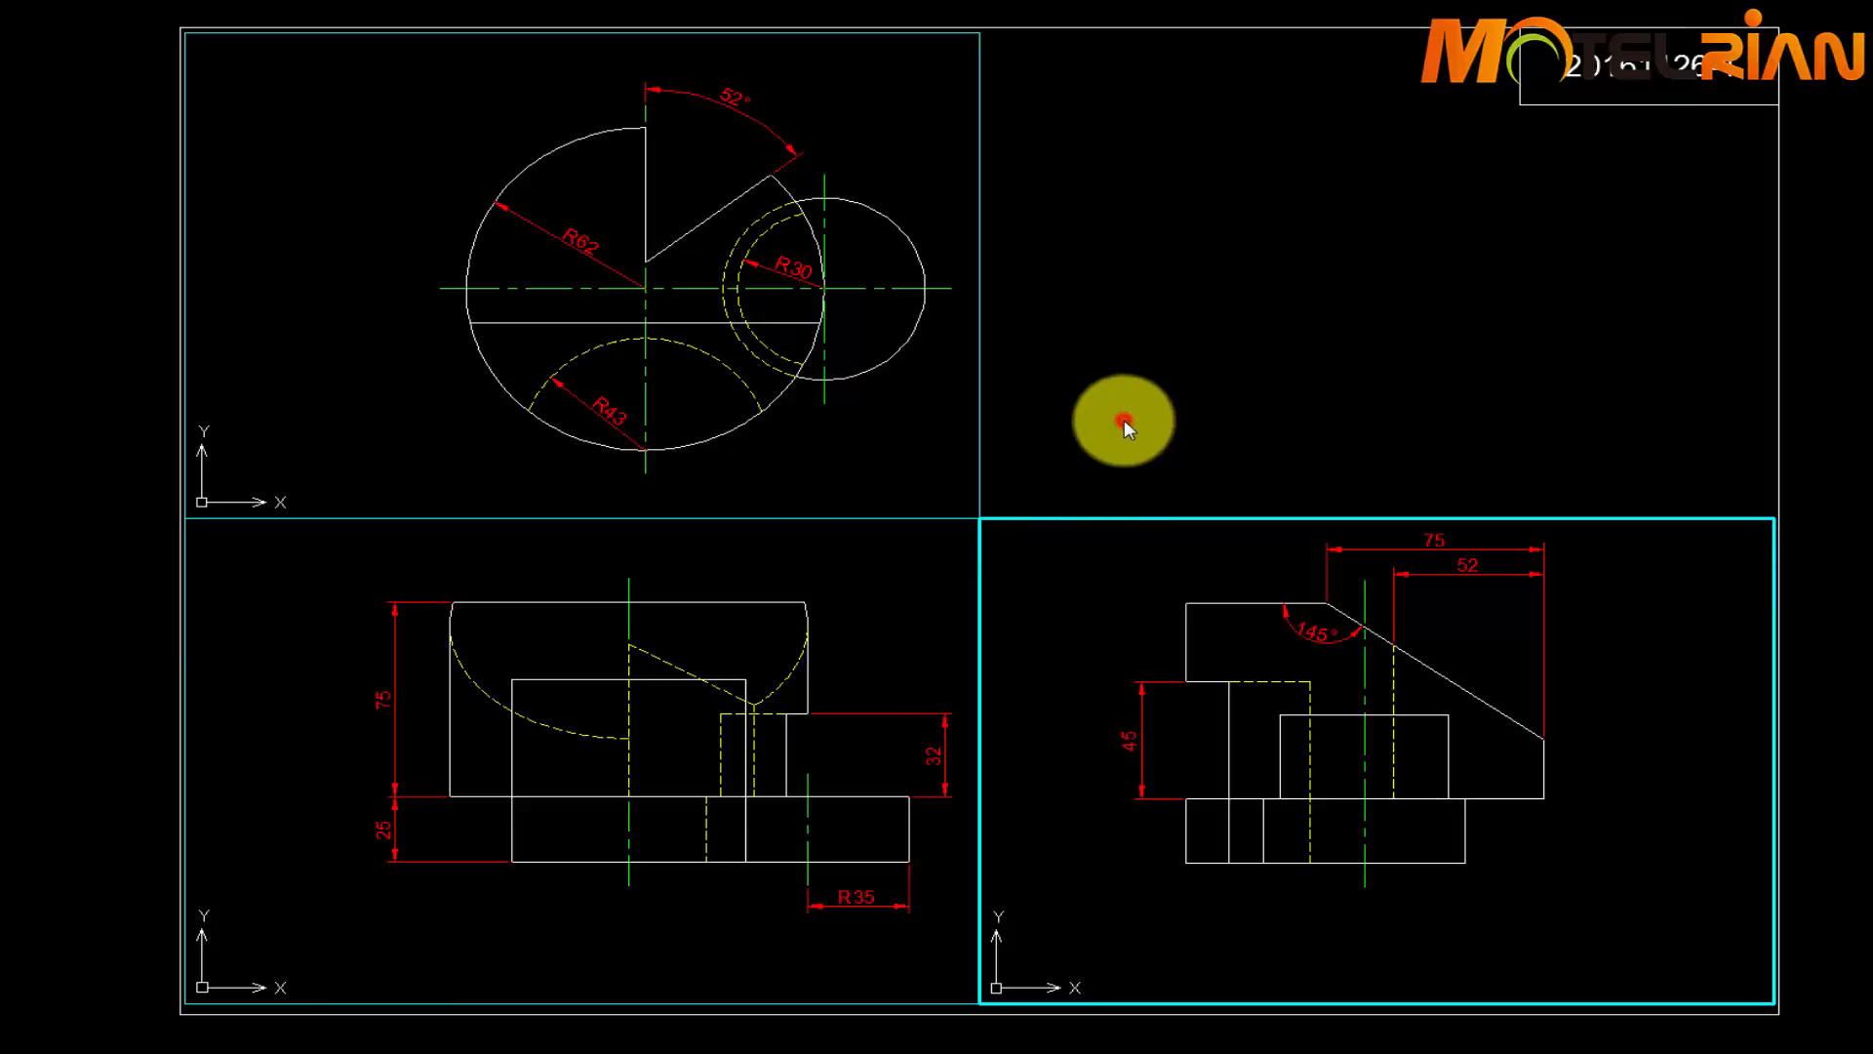
Align the side view horizontally with the front view using MVSETUP, snapping to intersections at the foot of each vertical centre line
click(886, 626)
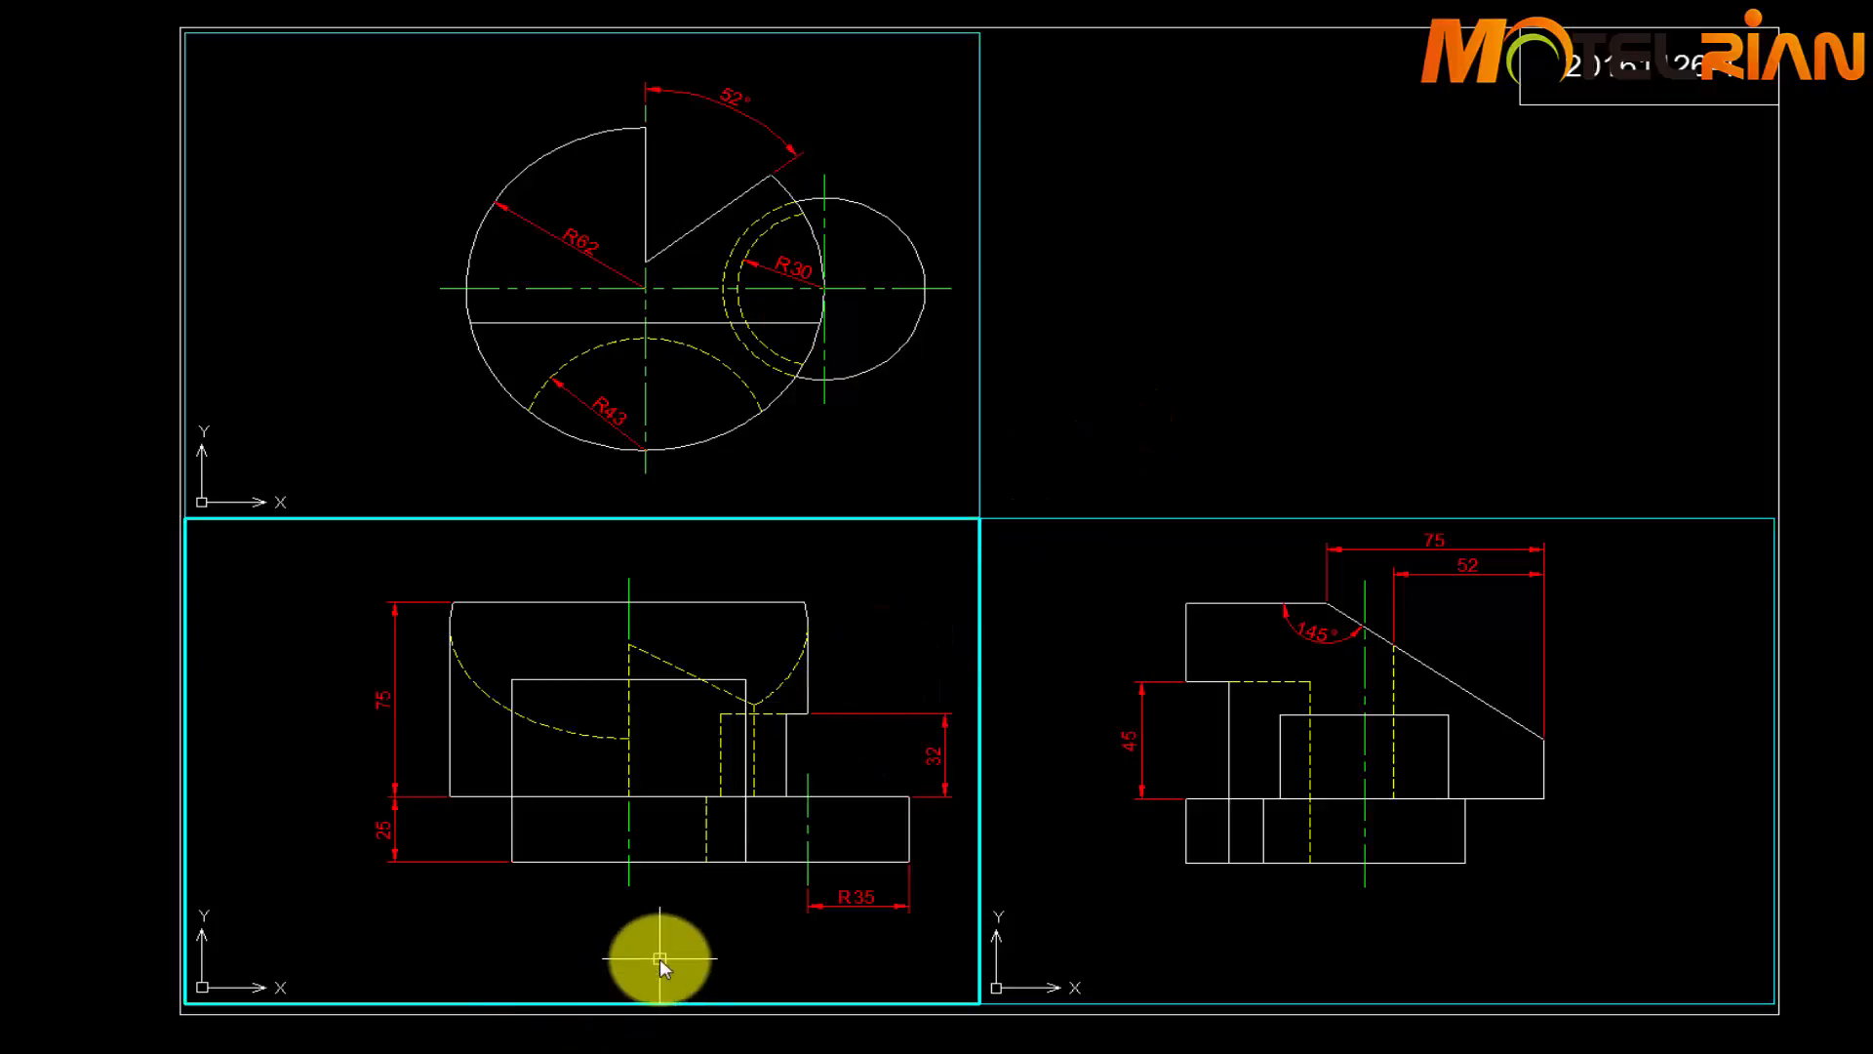
text(mvsetup)
key(Return)
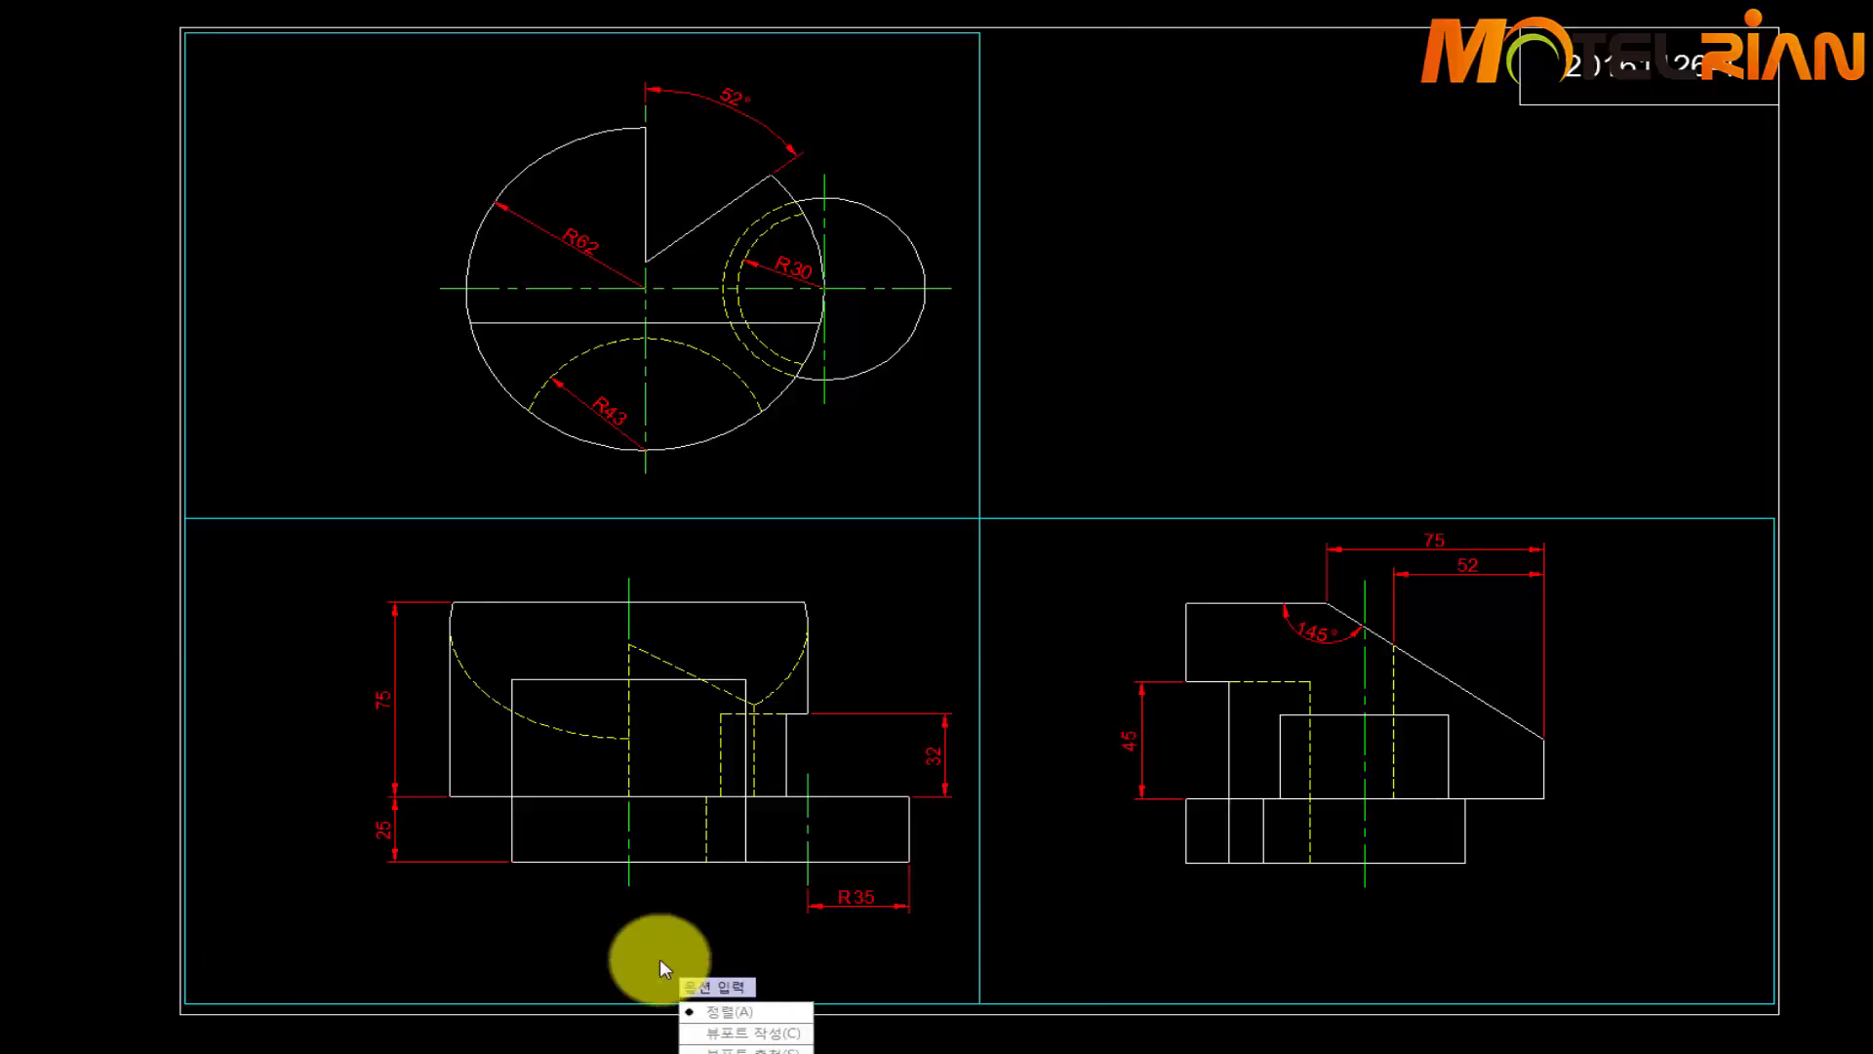
text(h)
key(Return)
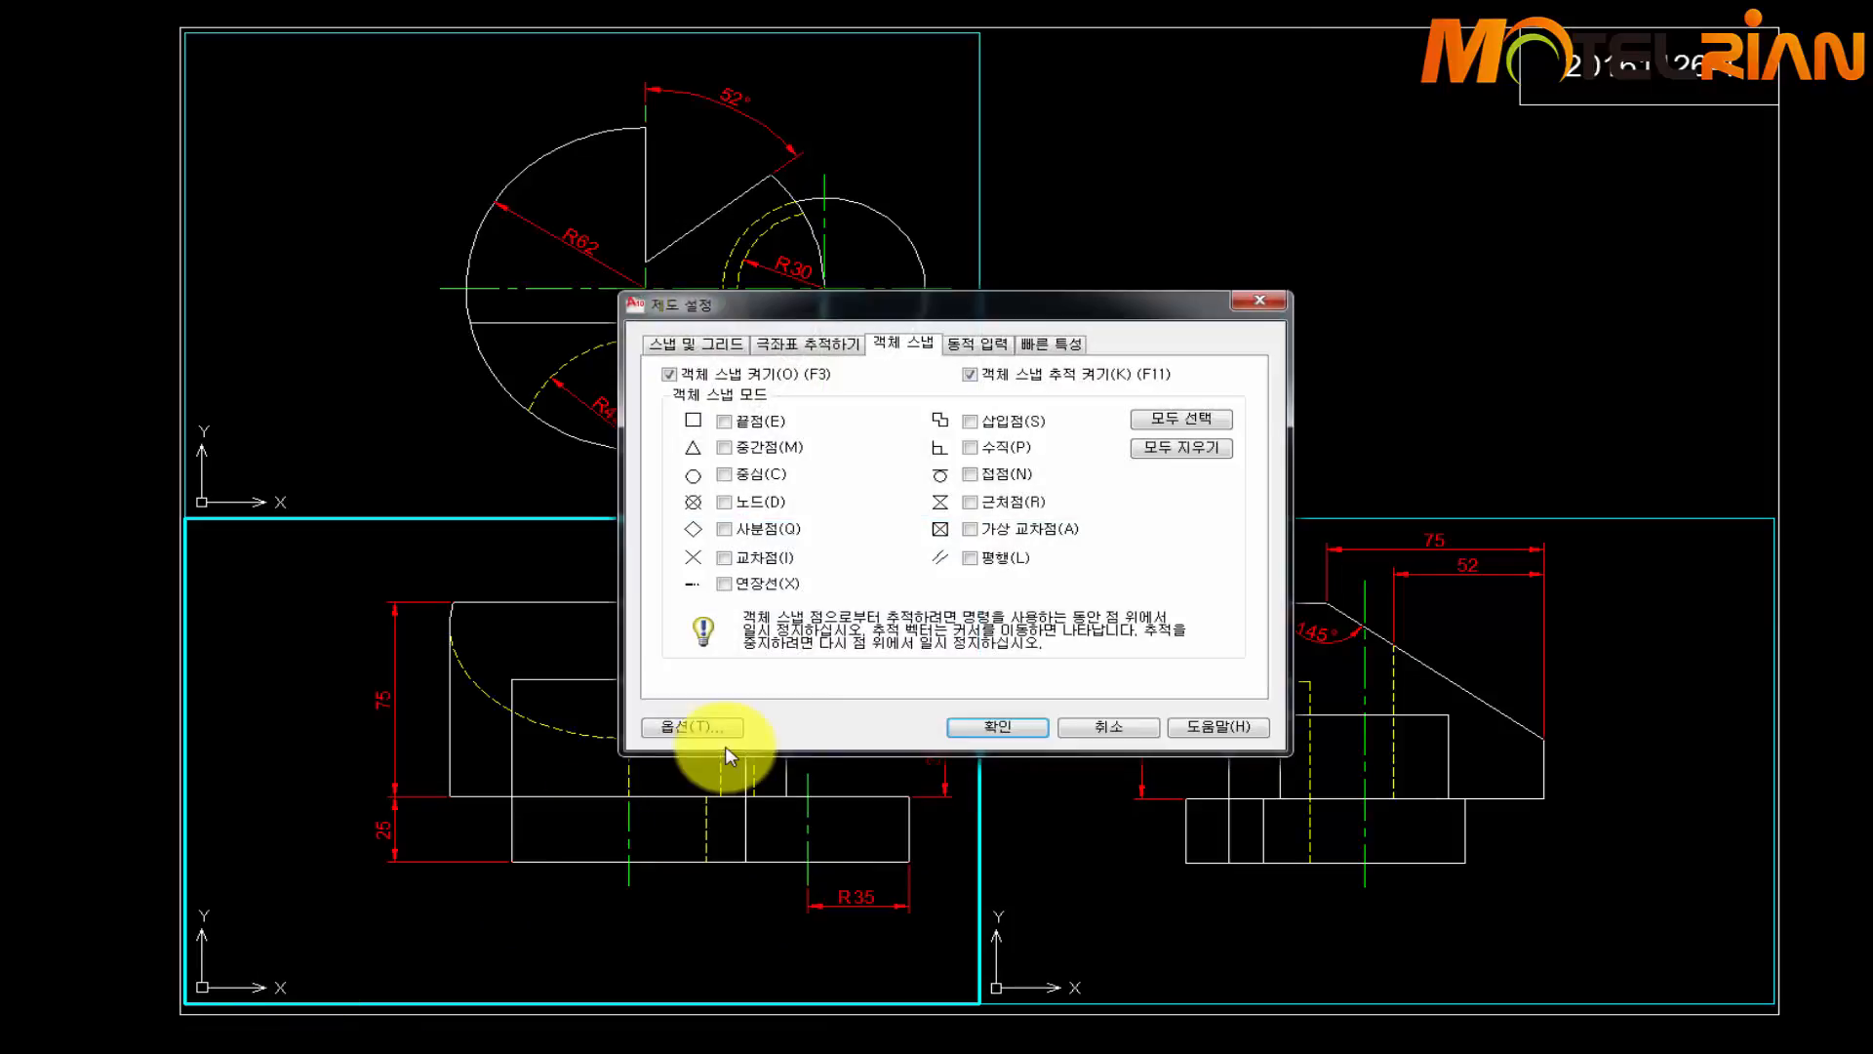
click(754, 556)
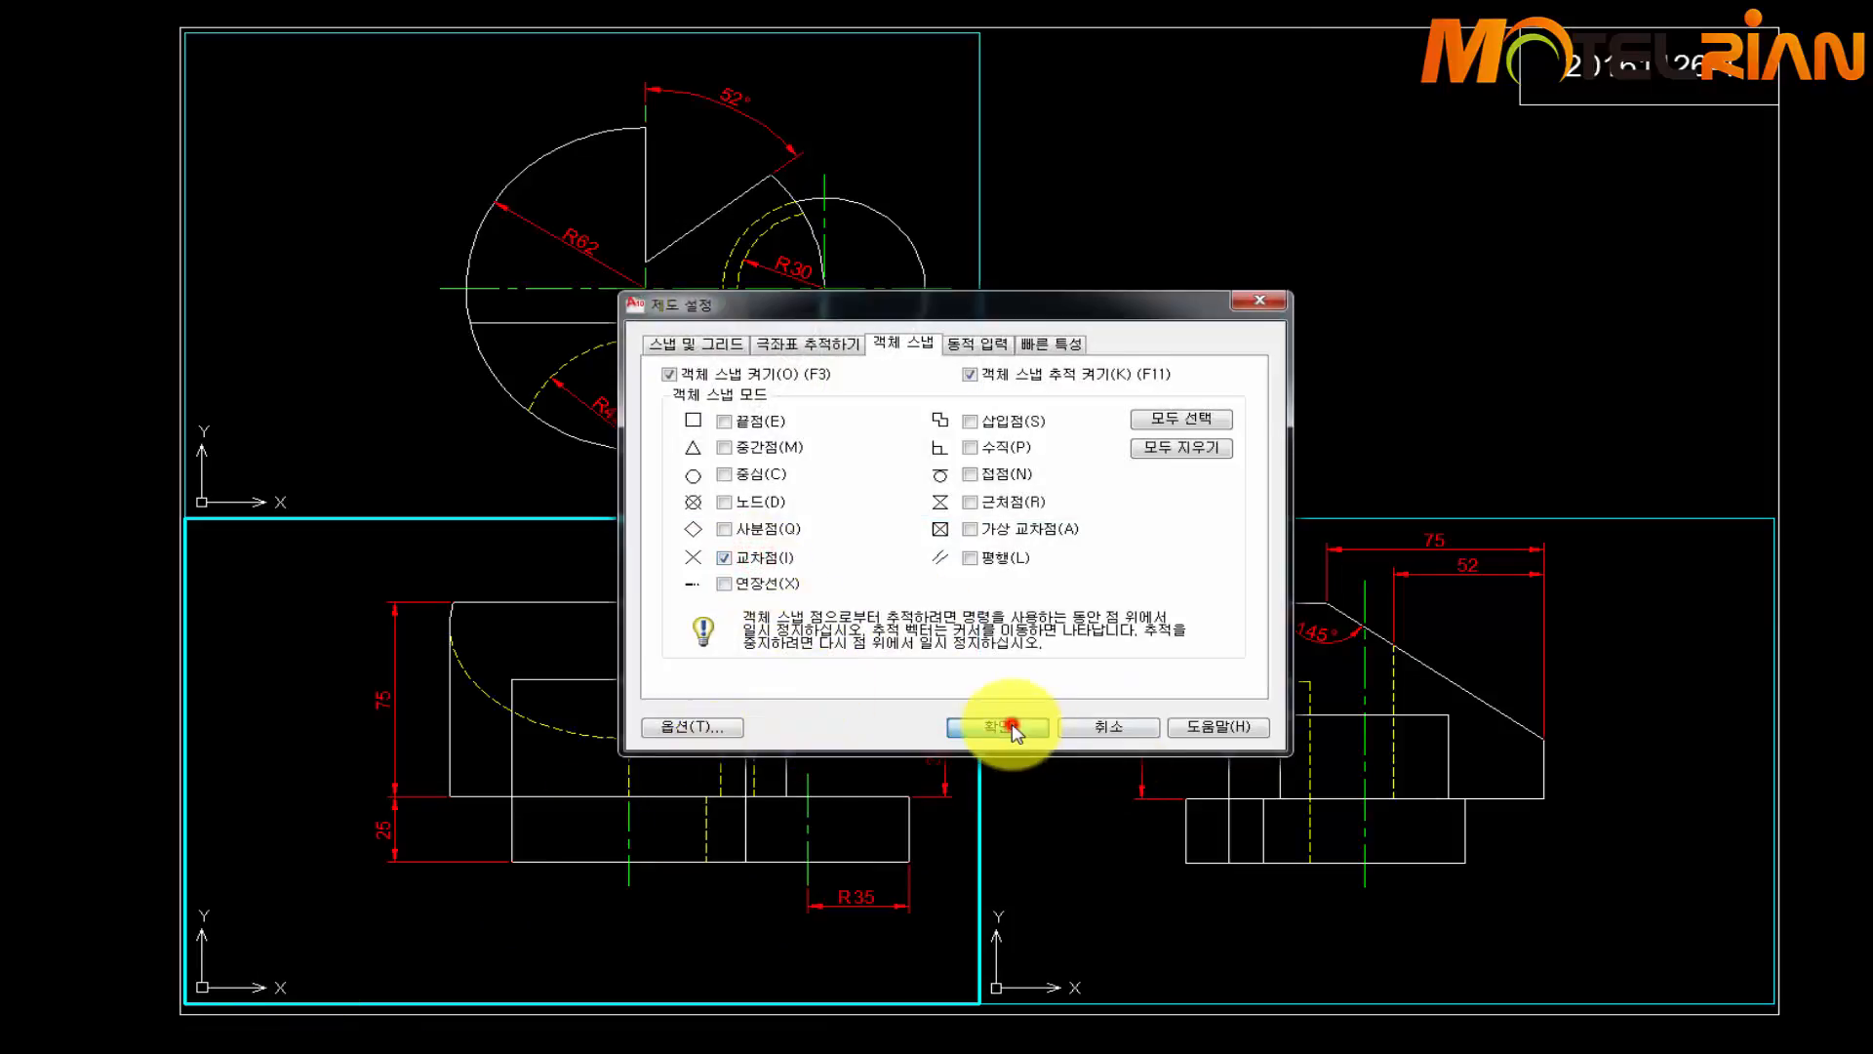
click(1033, 734)
click(629, 863)
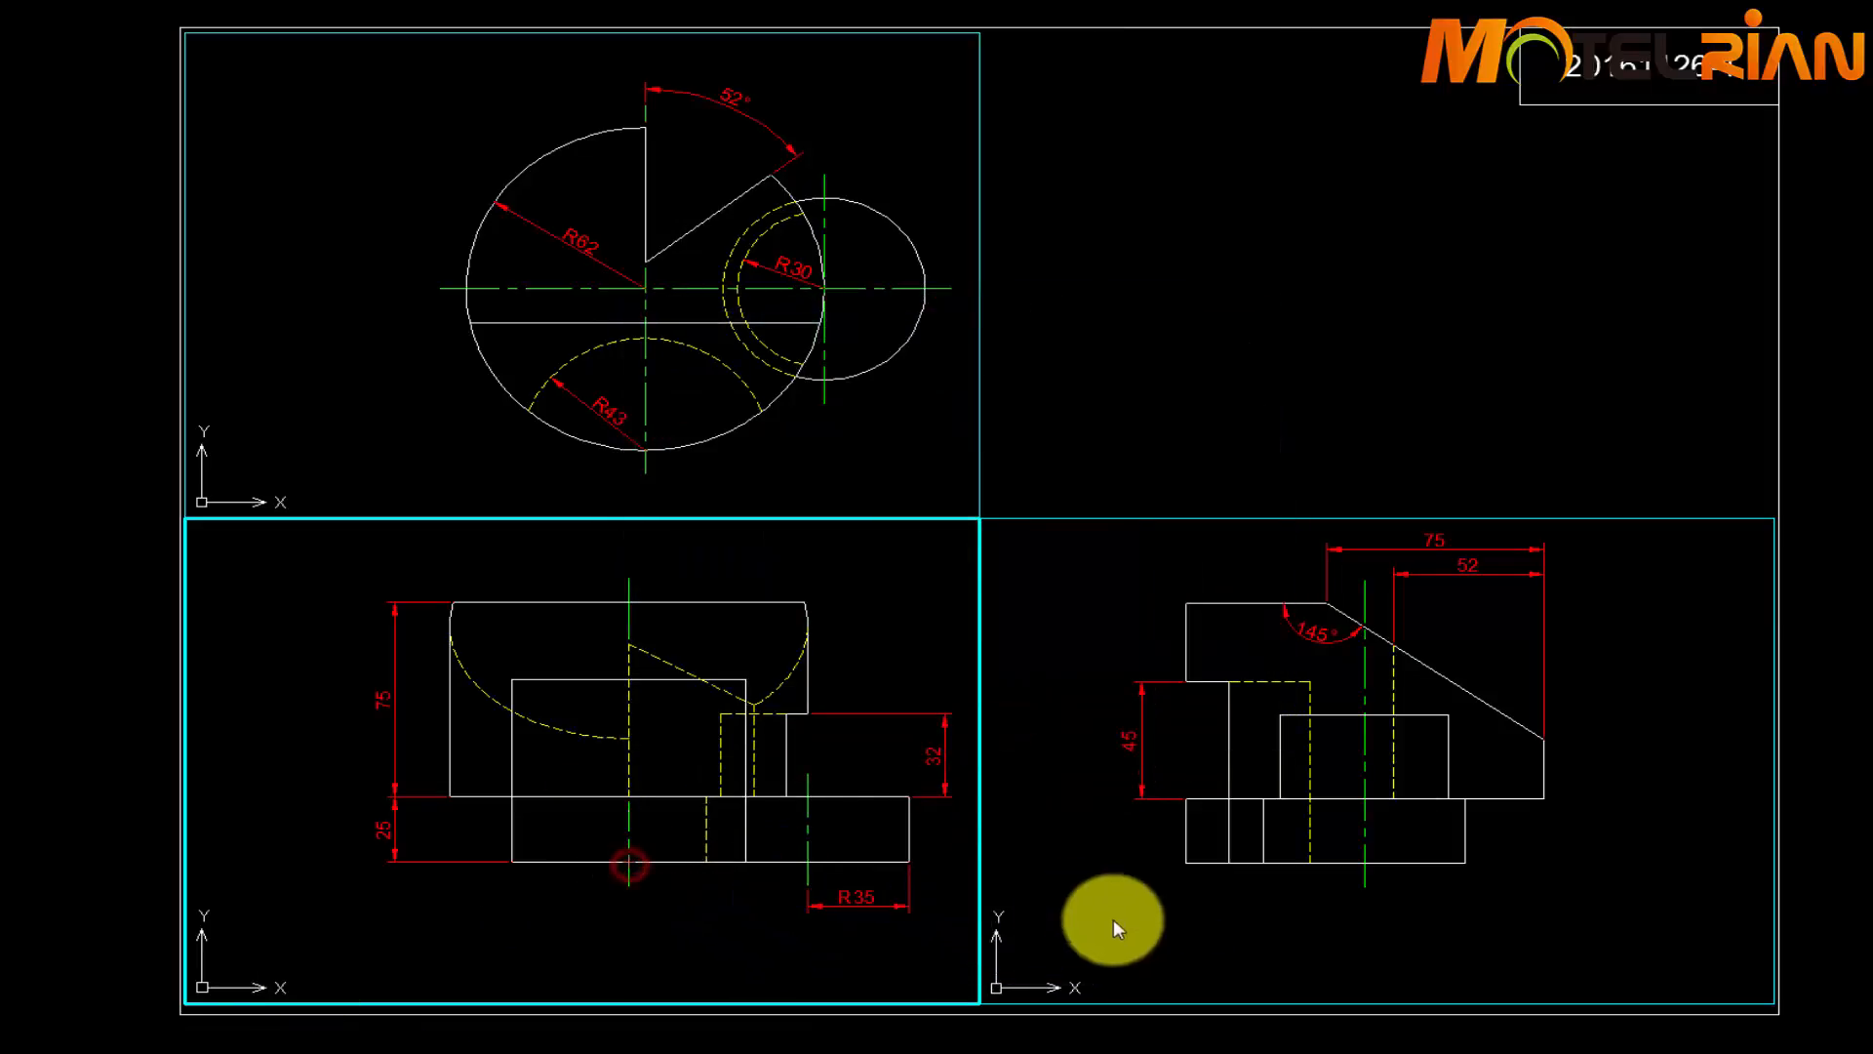
click(1291, 927)
click(1358, 862)
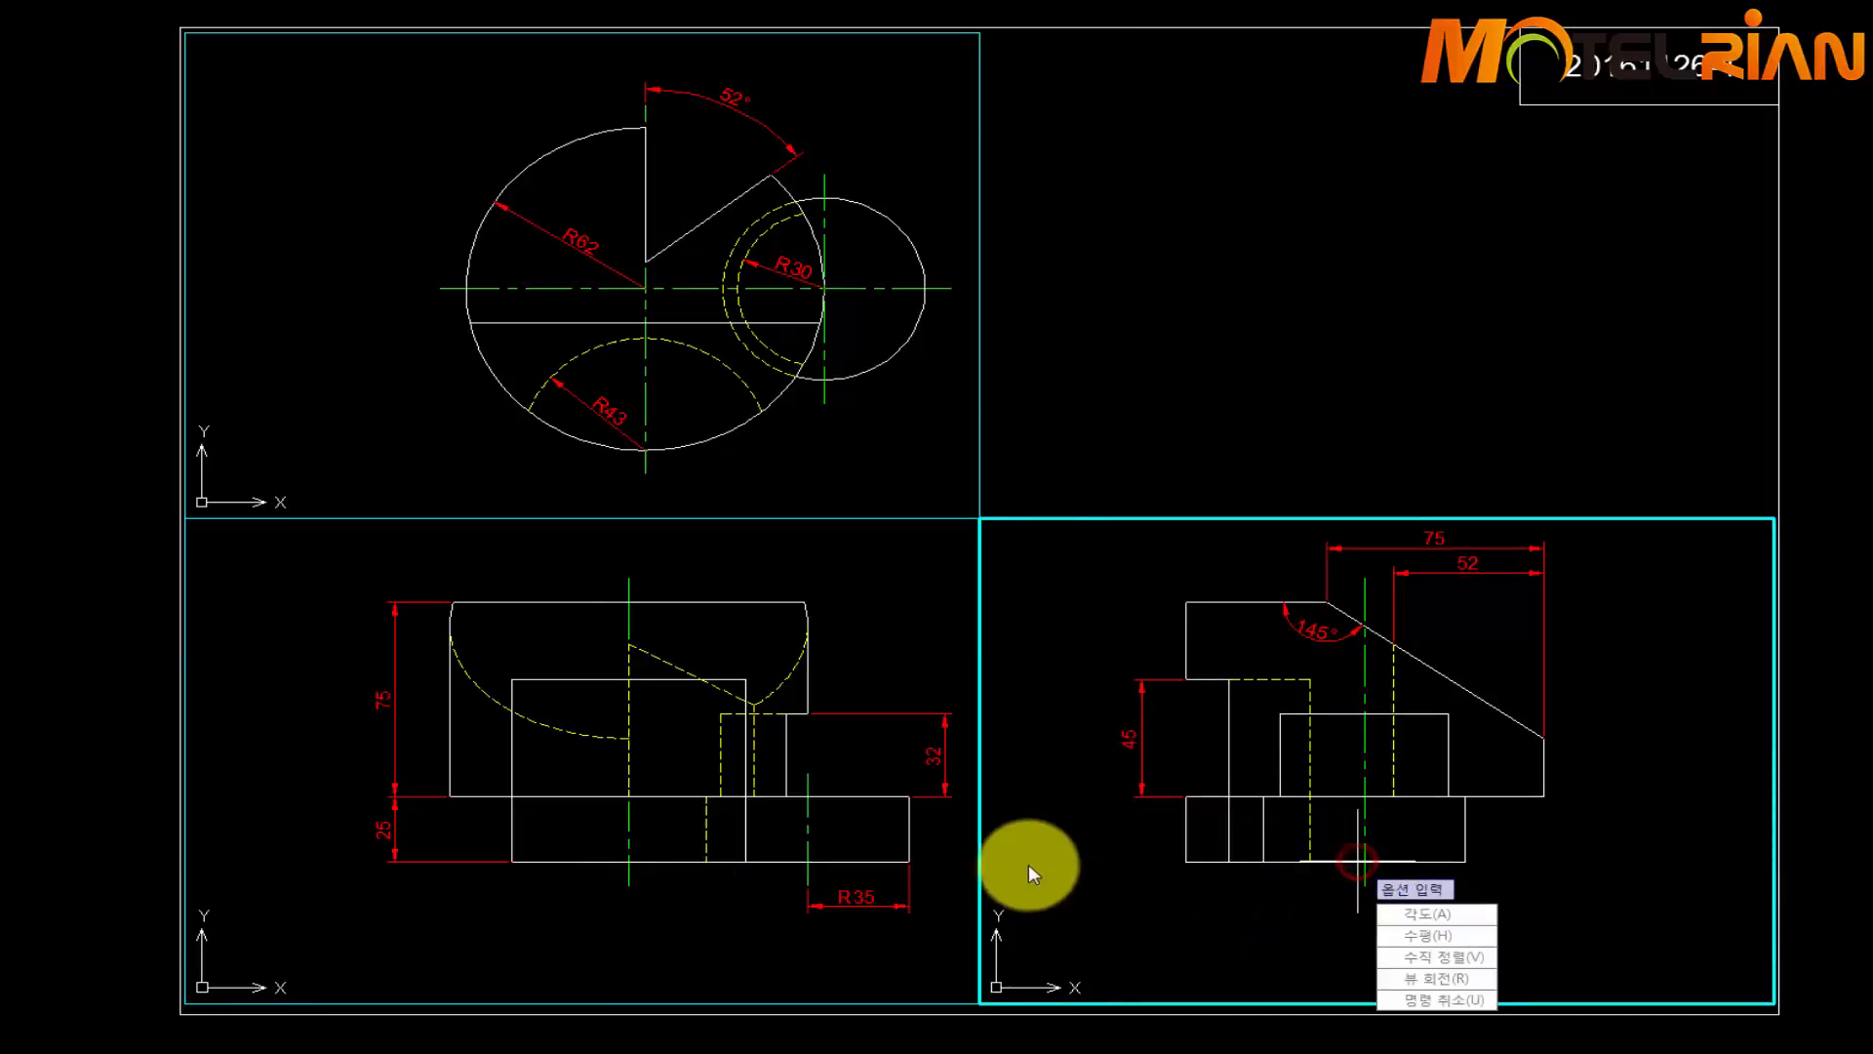
Align the top view vertically with the front view using MVSETUP, matching points on their vertical centre lines
click(692, 923)
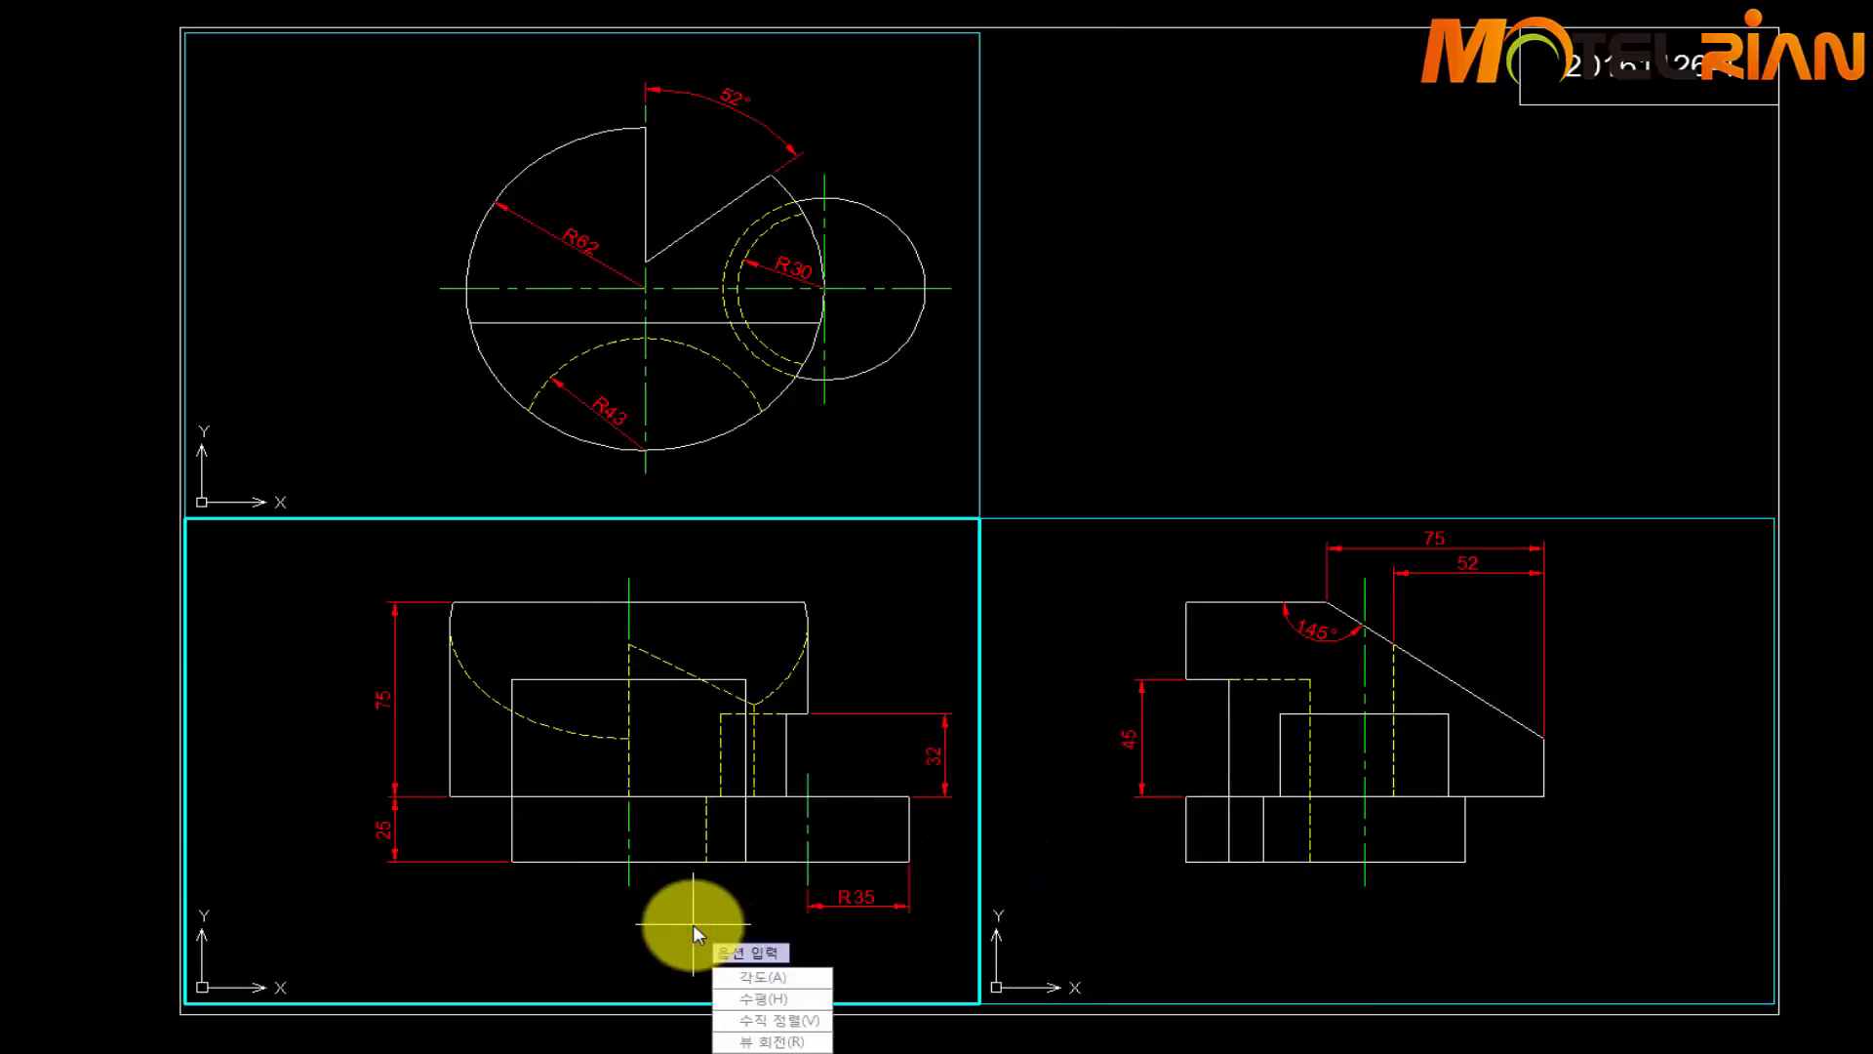
text(v)
key(Return)
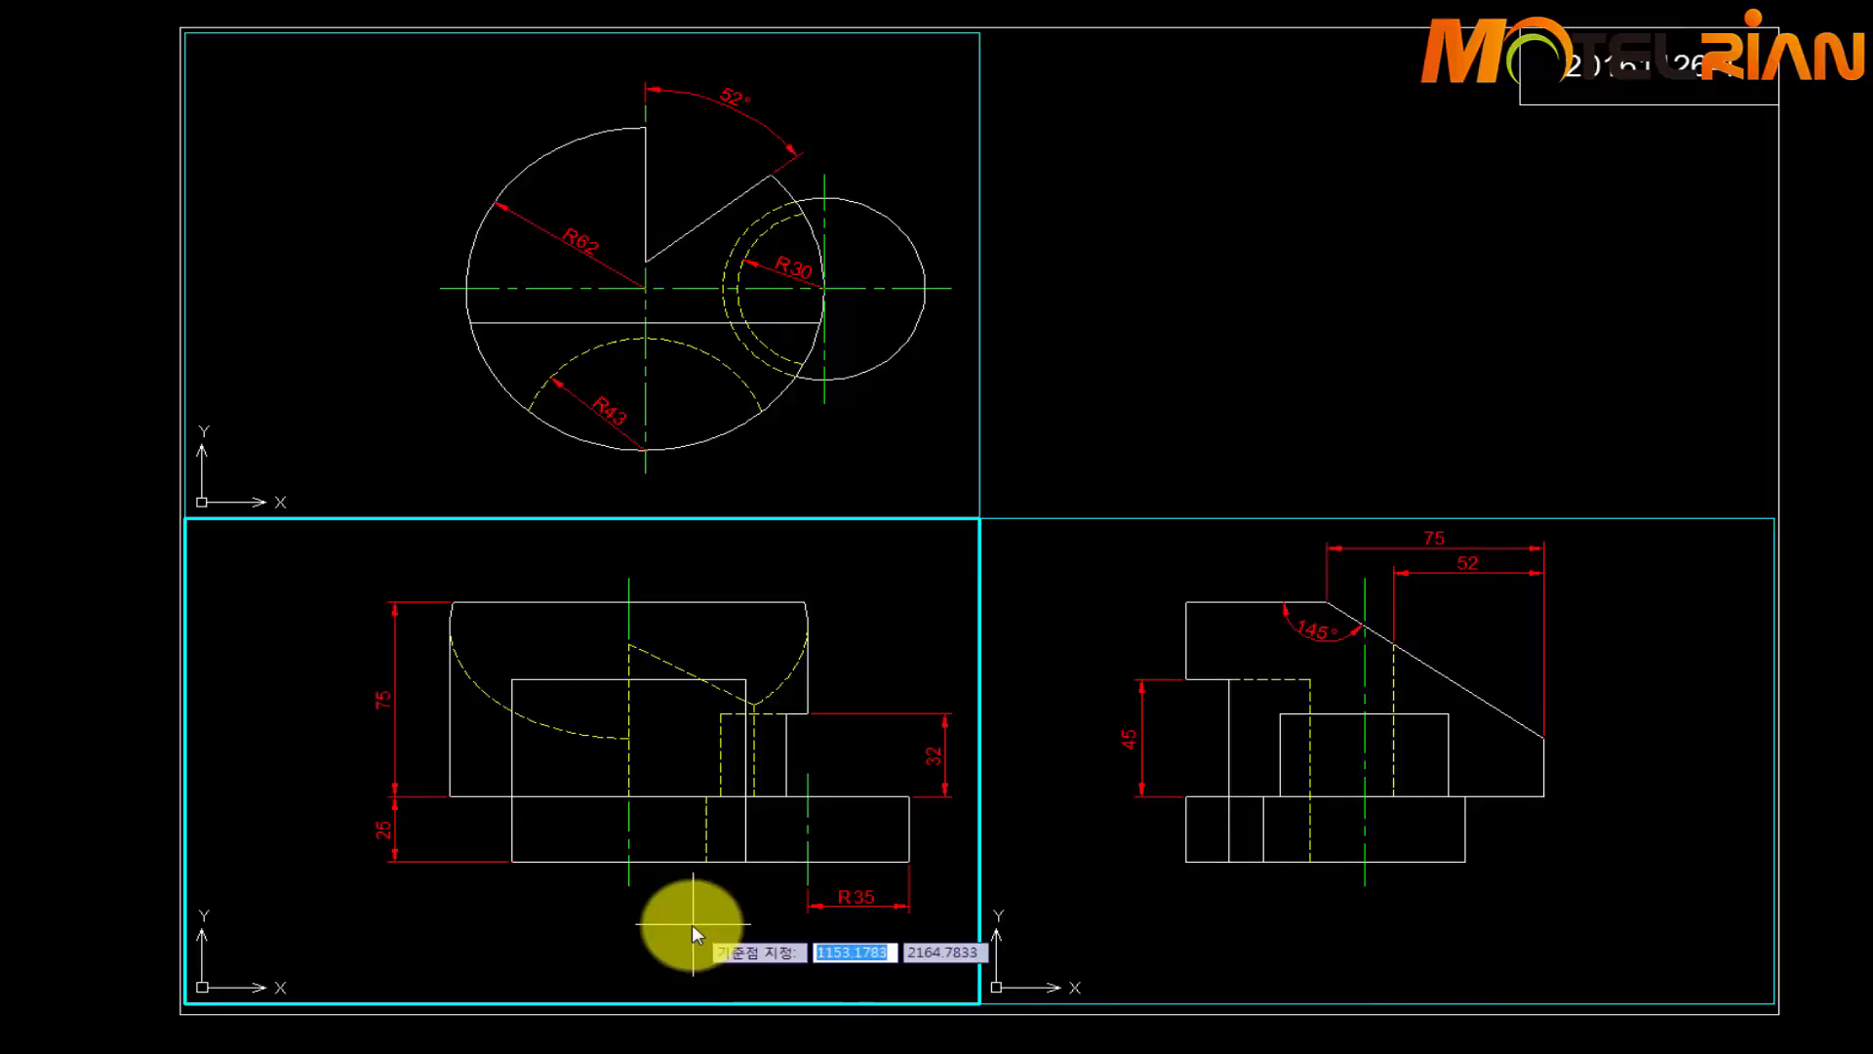
click(636, 867)
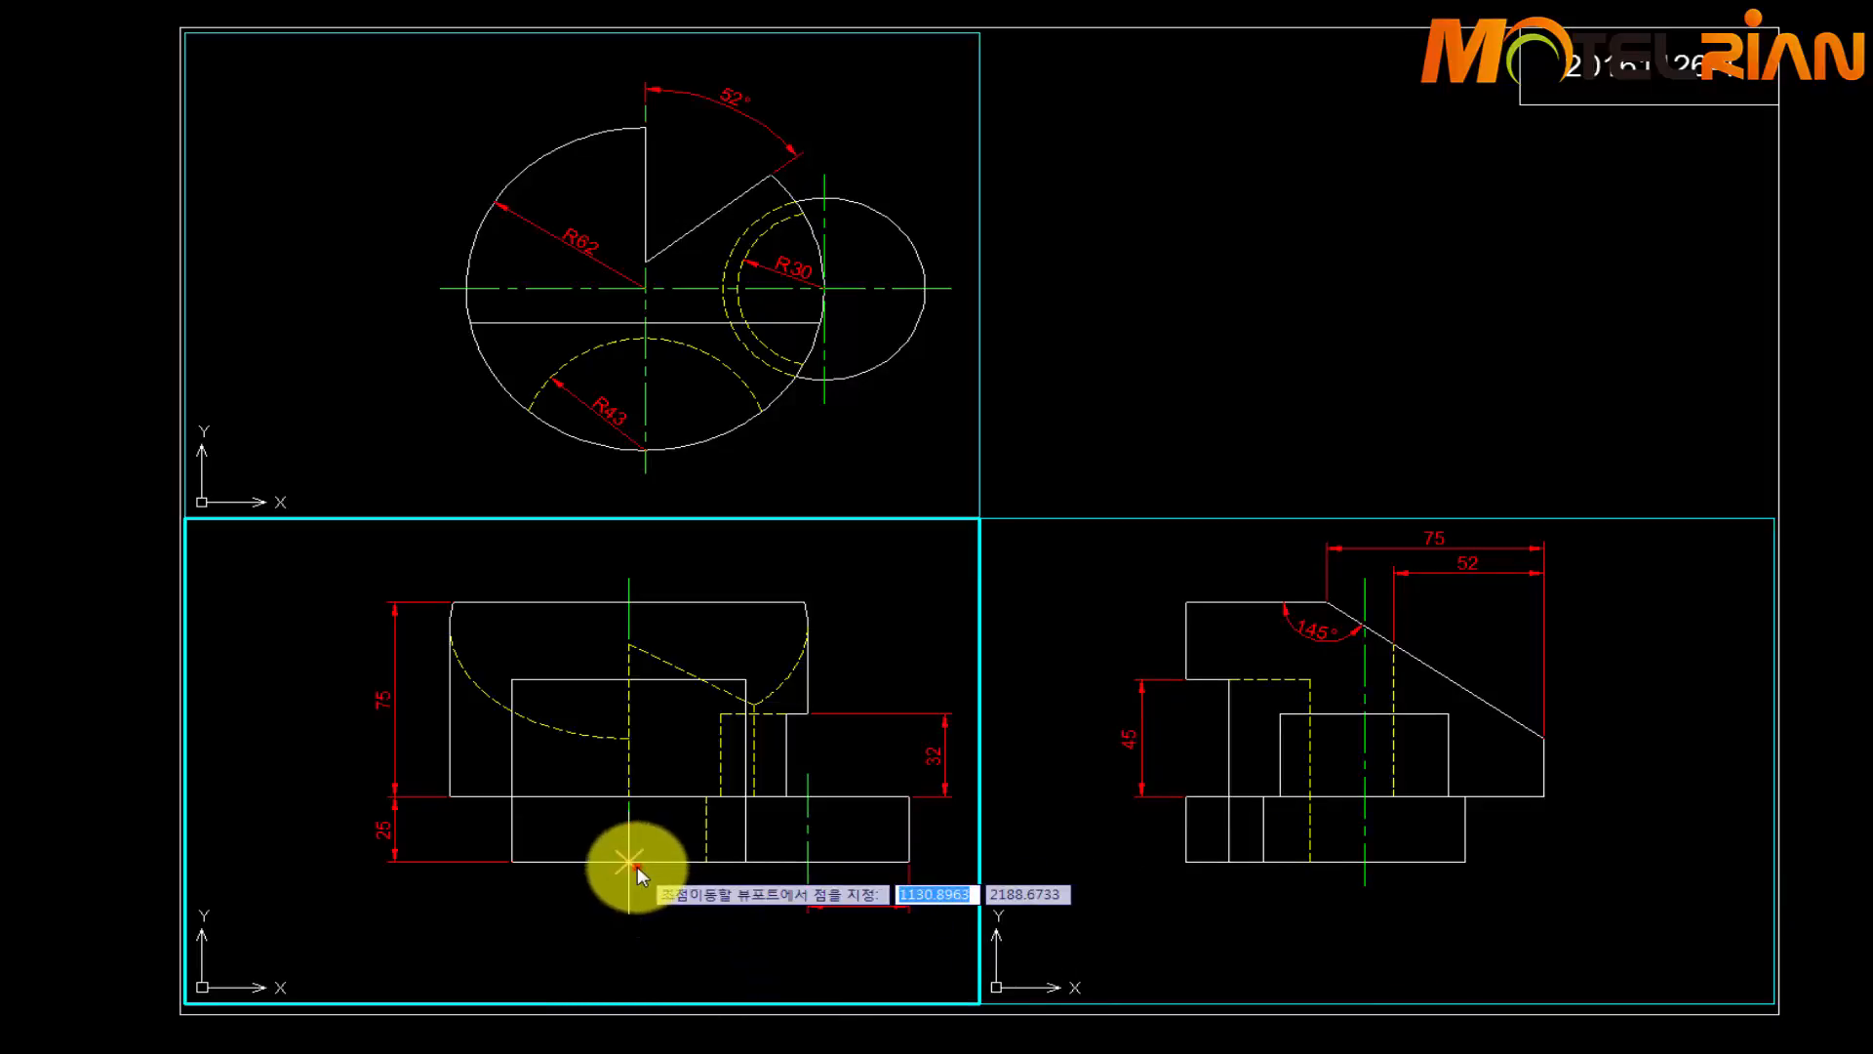
click(830, 477)
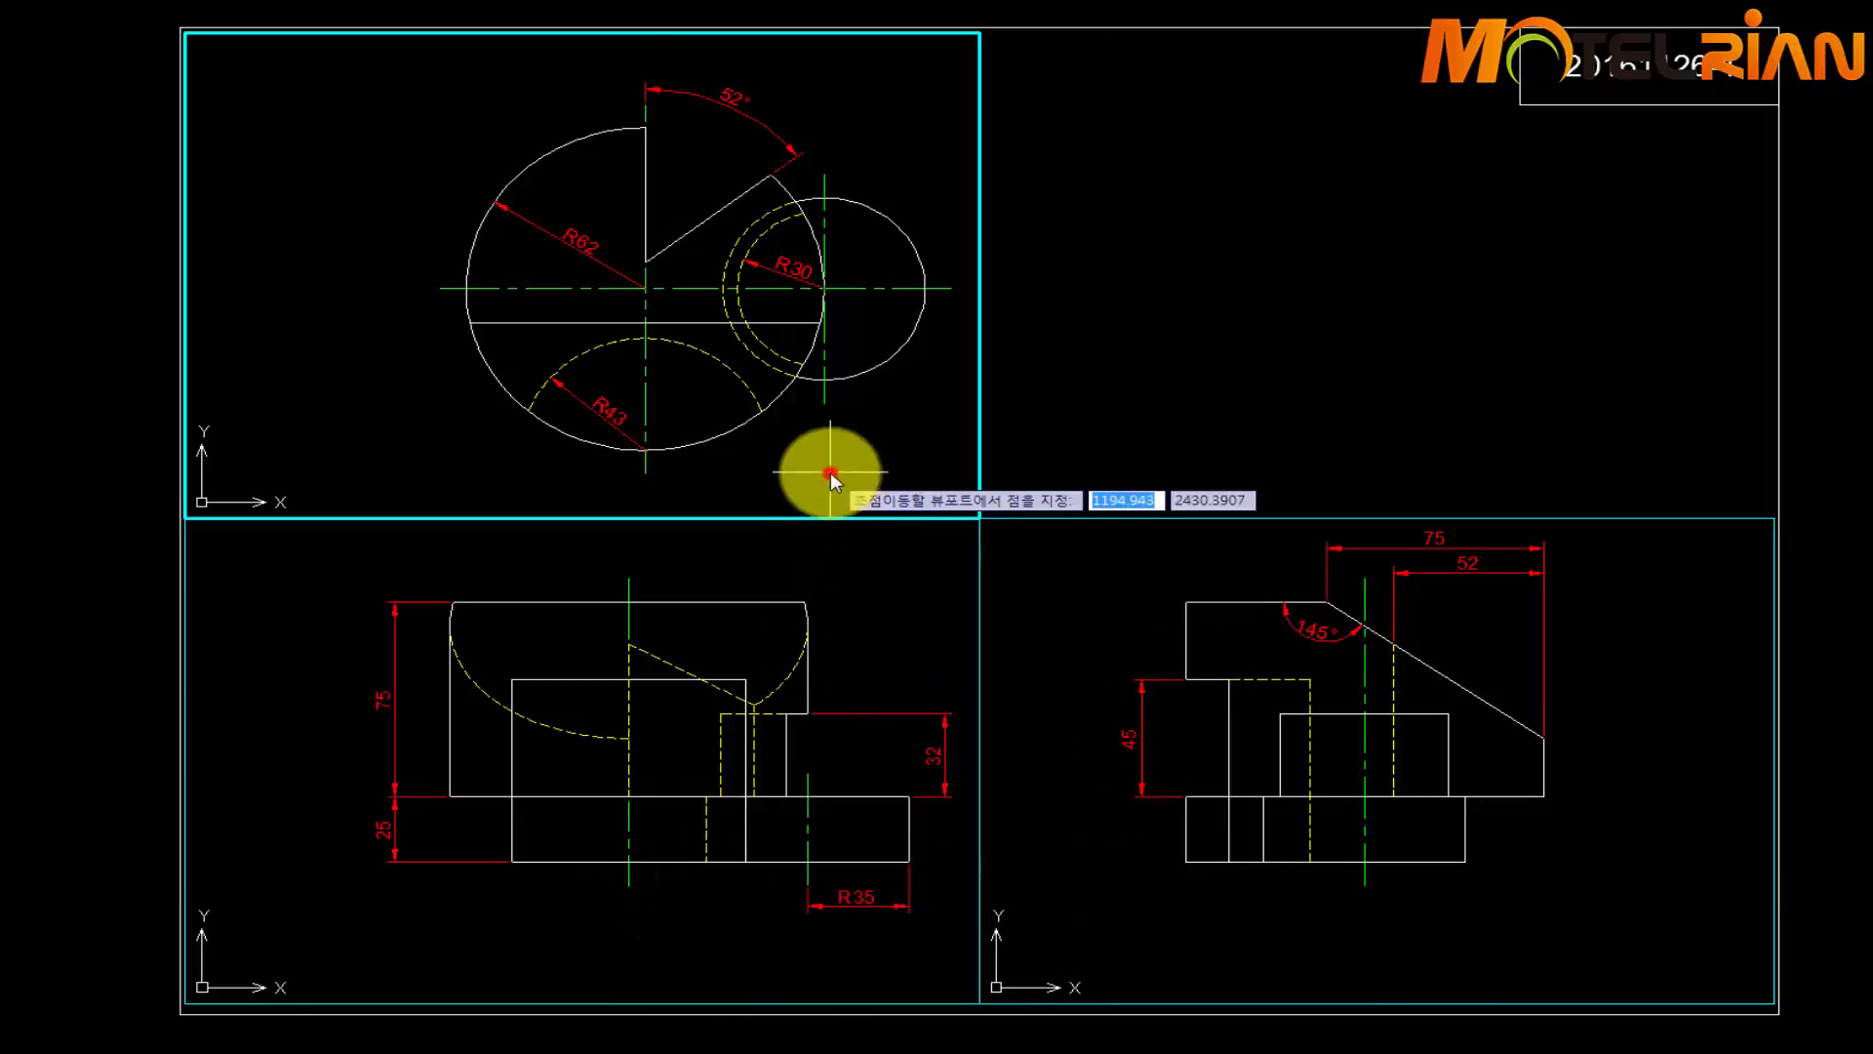
click(648, 346)
click(1142, 389)
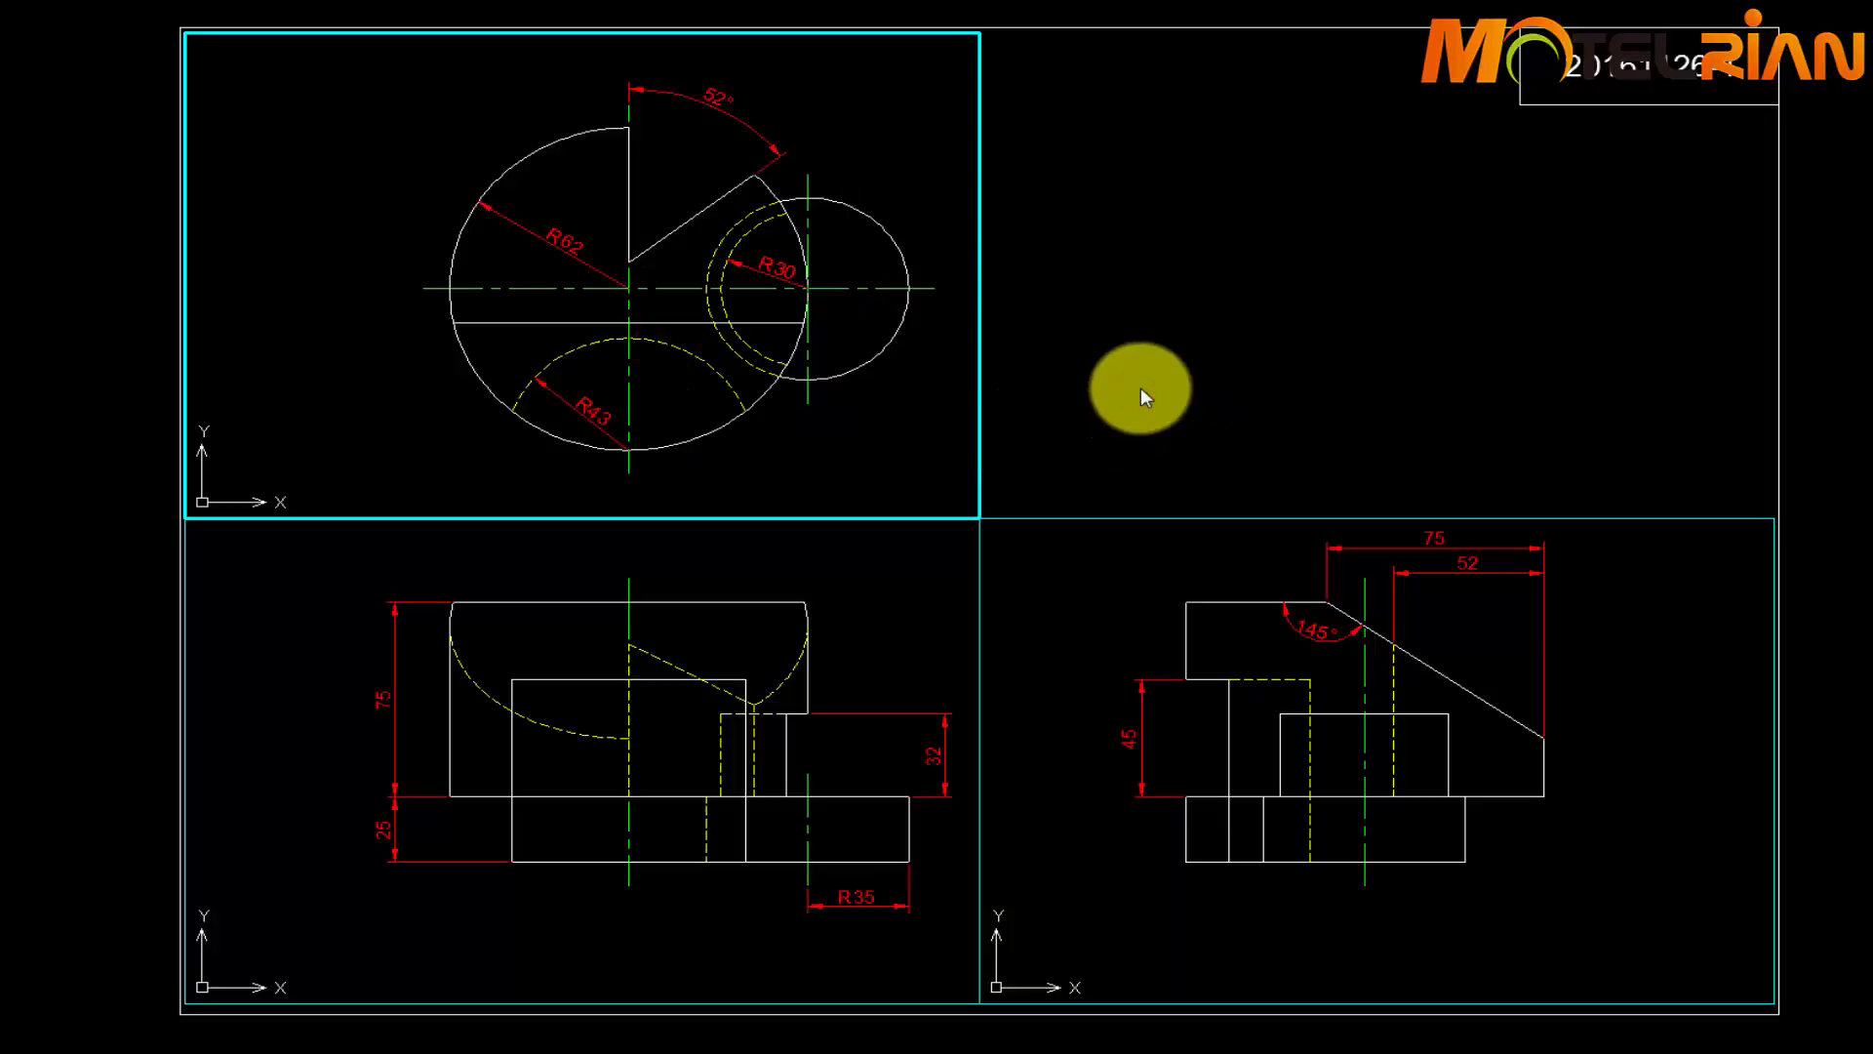
Shift the top view slightly up in its viewport and realign it vertically with the front view using MVSETUP, snapping to intersections
click(819, 447)
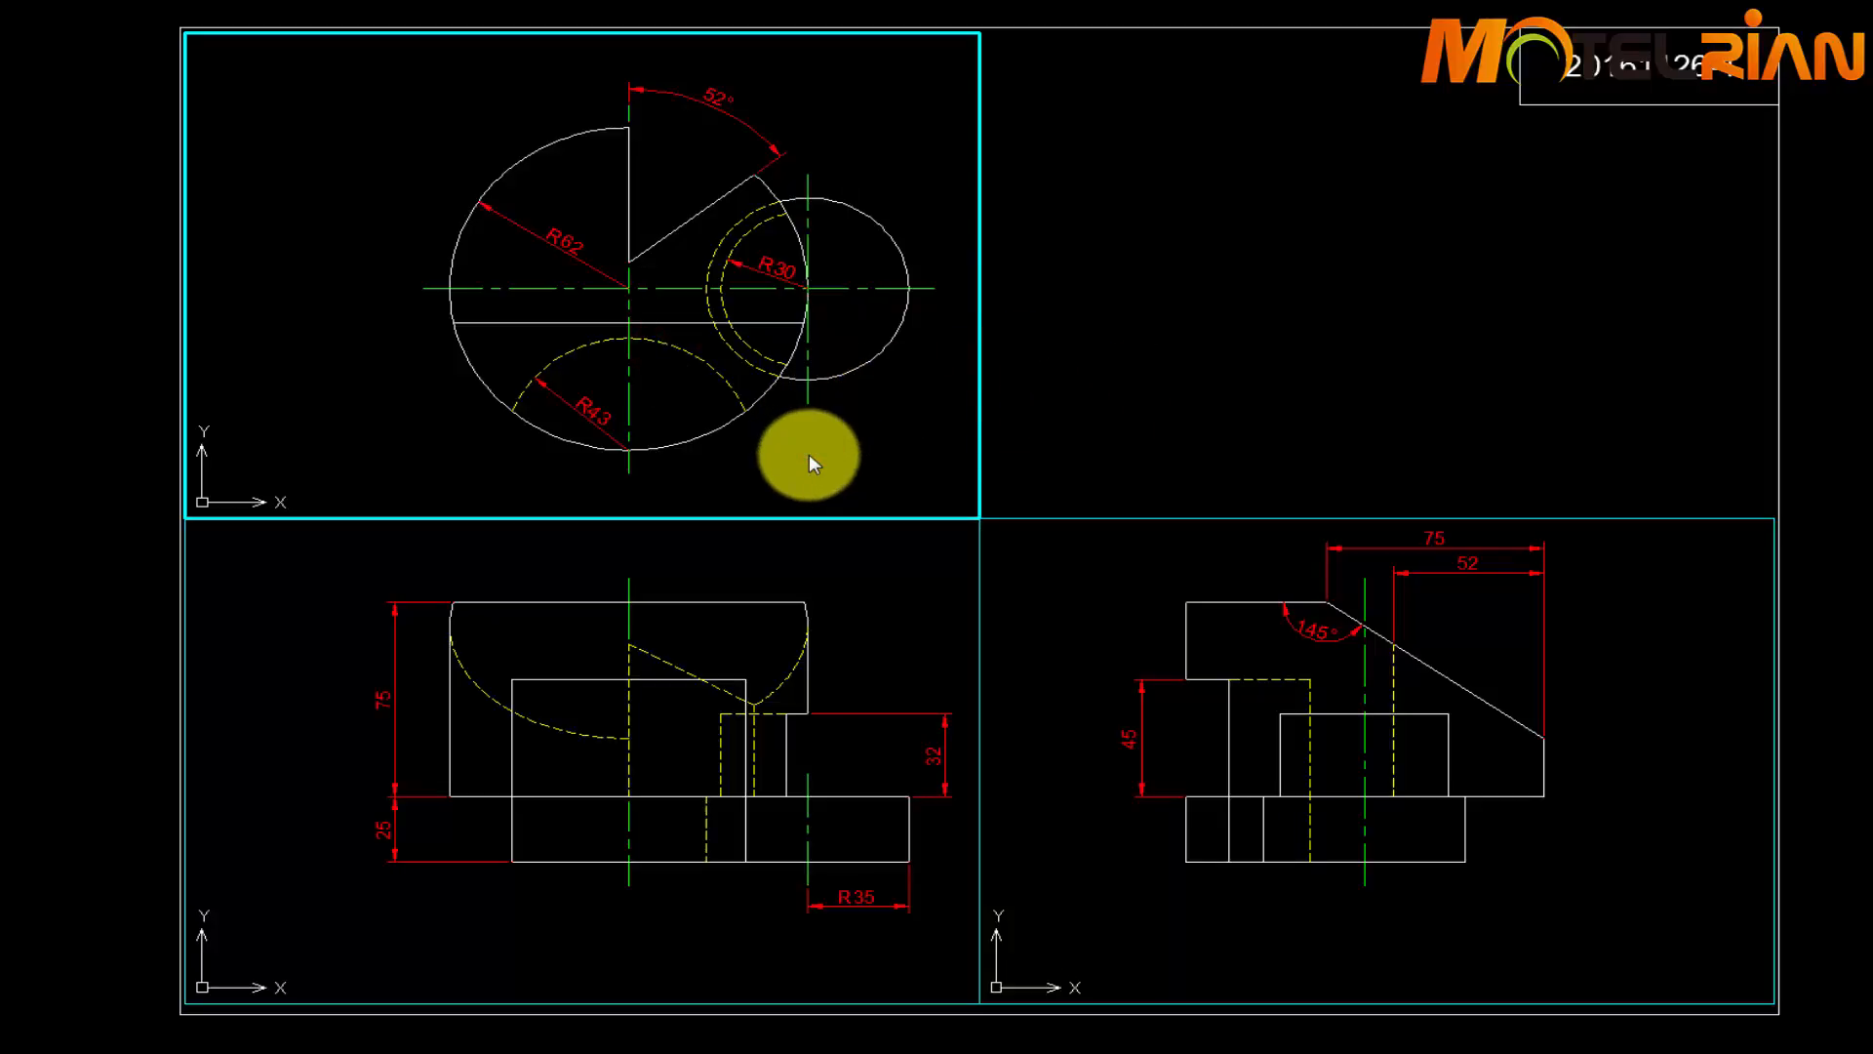
click(871, 640)
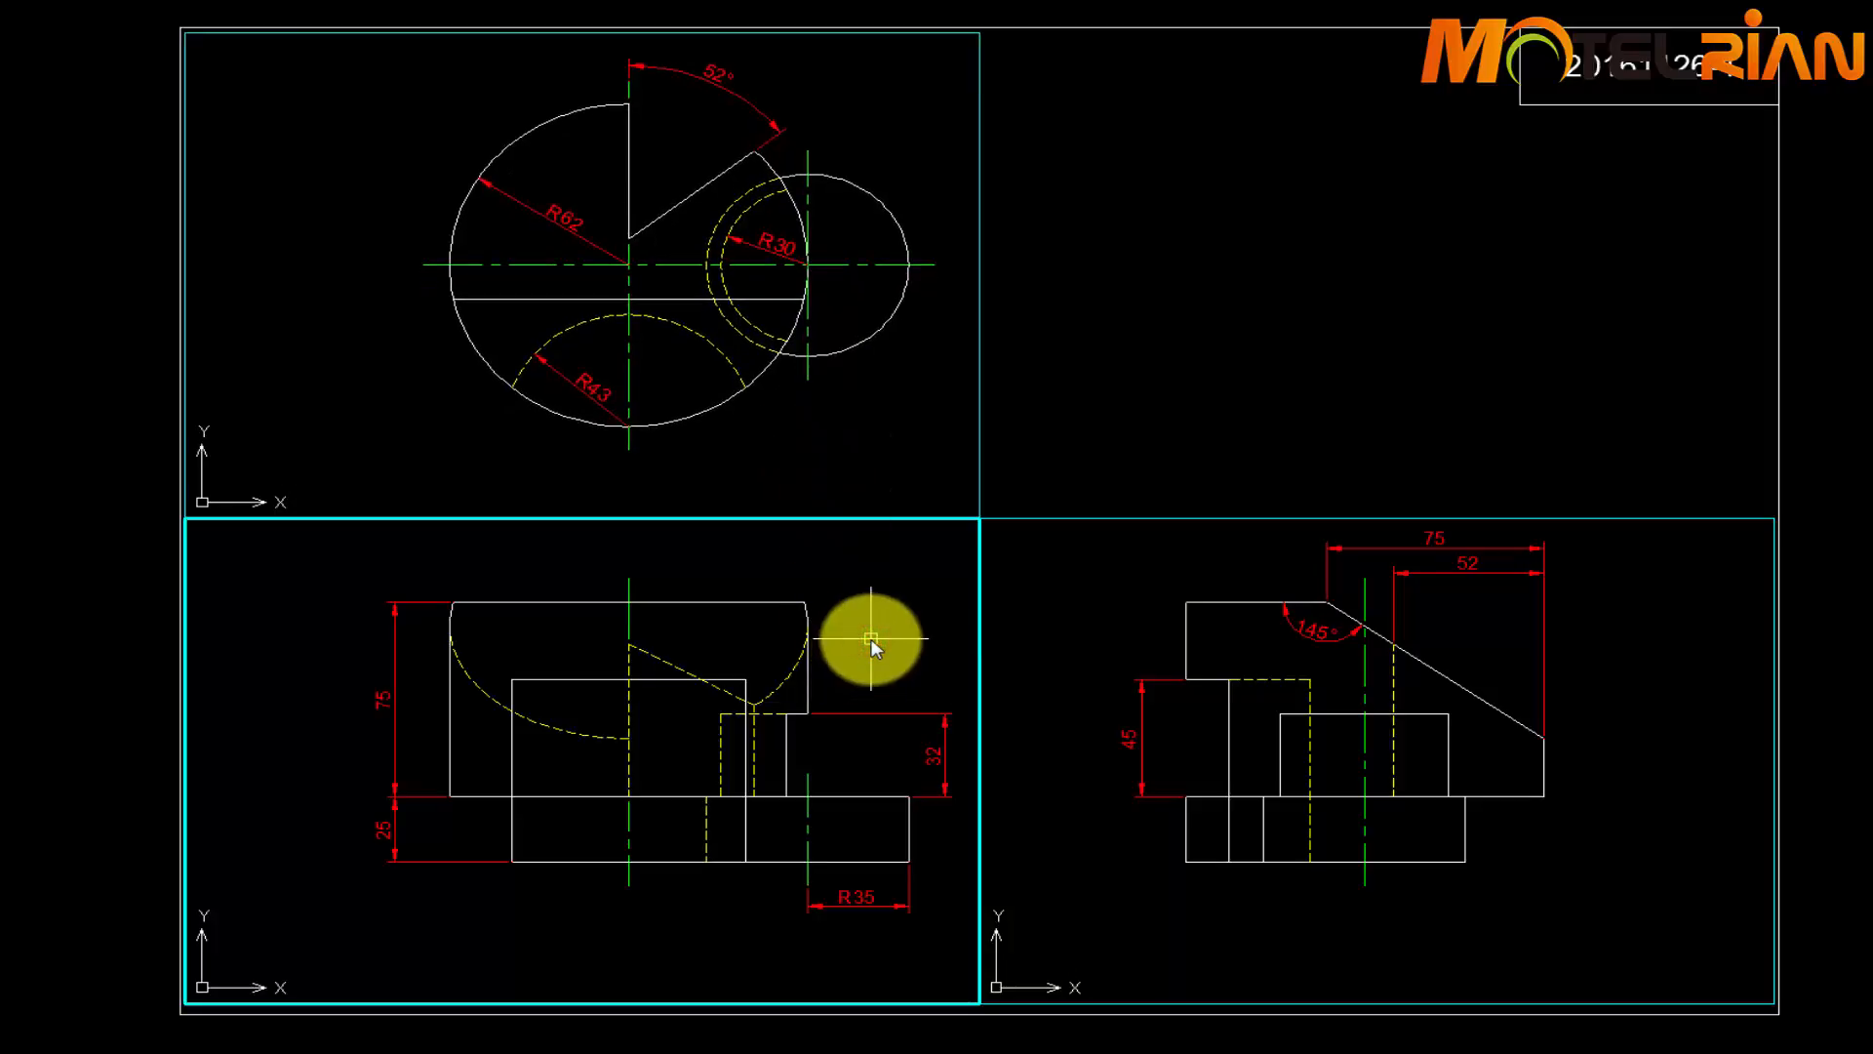
text(mvsetup)
key(Return)
text(a)
key(Return)
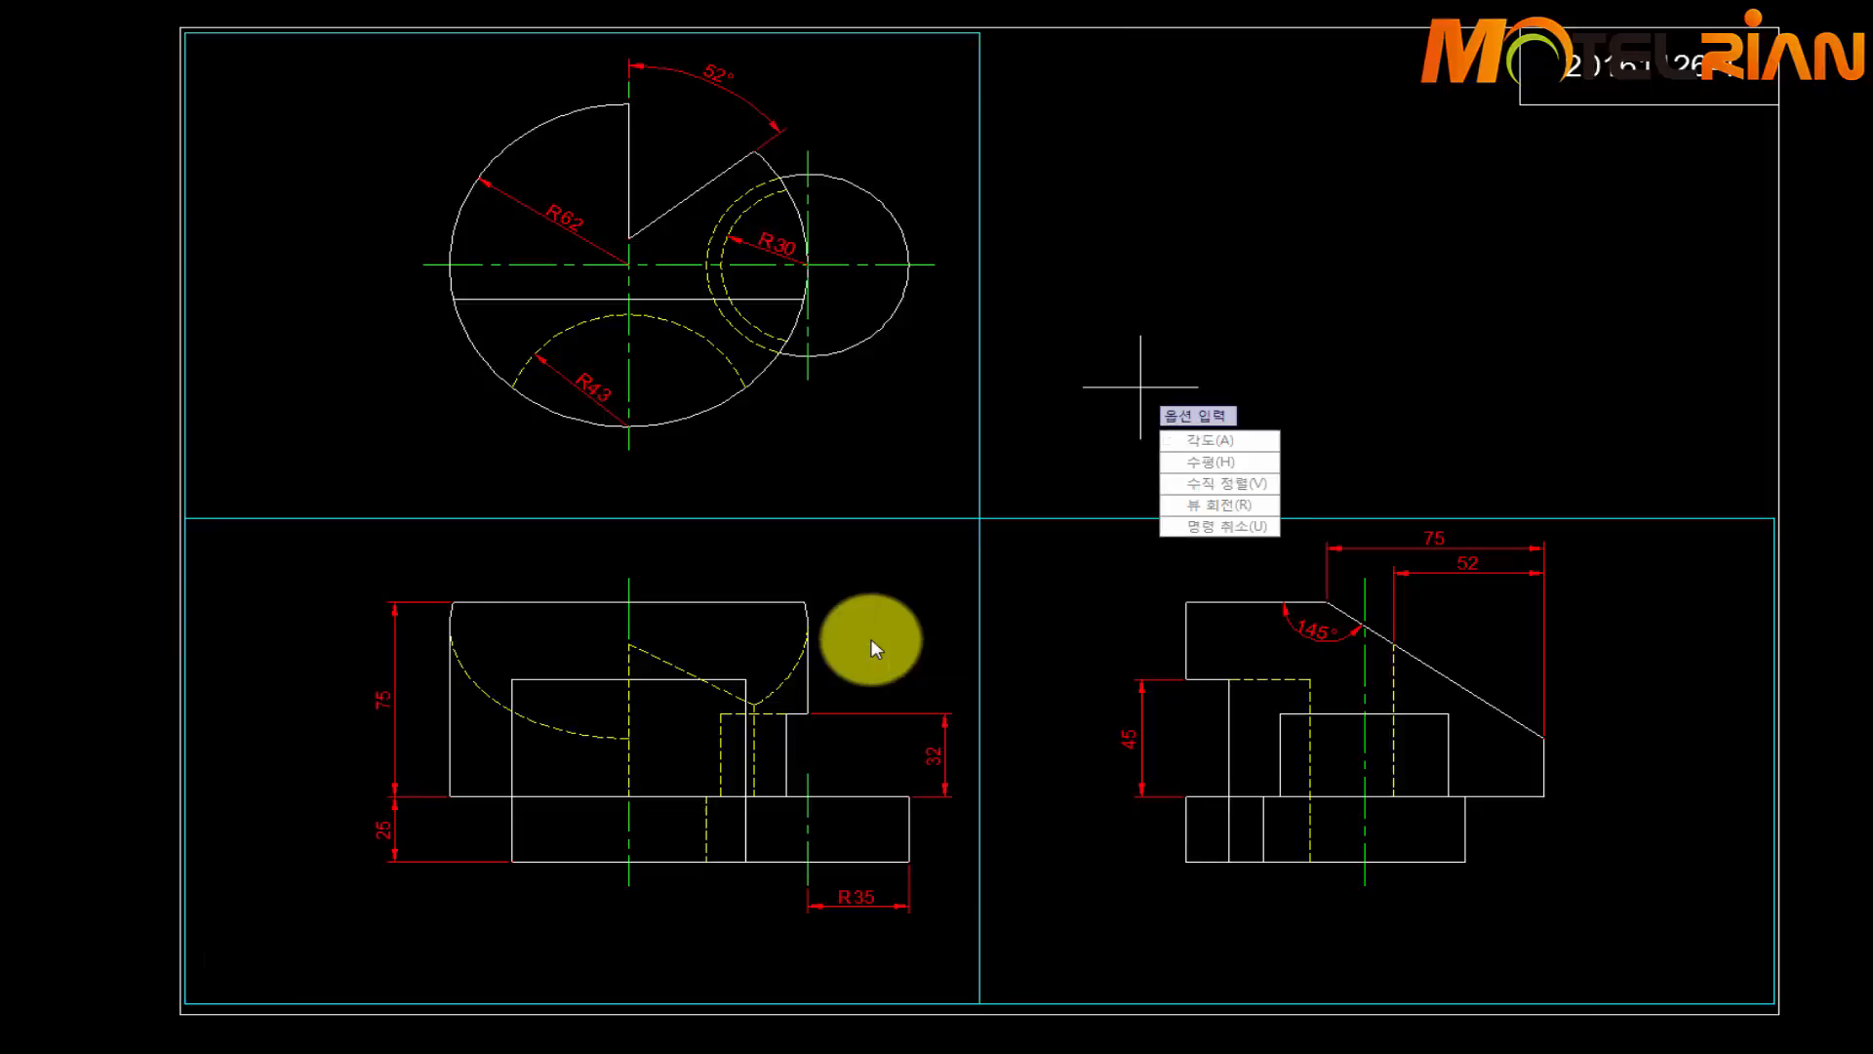
text(v)
key(Return)
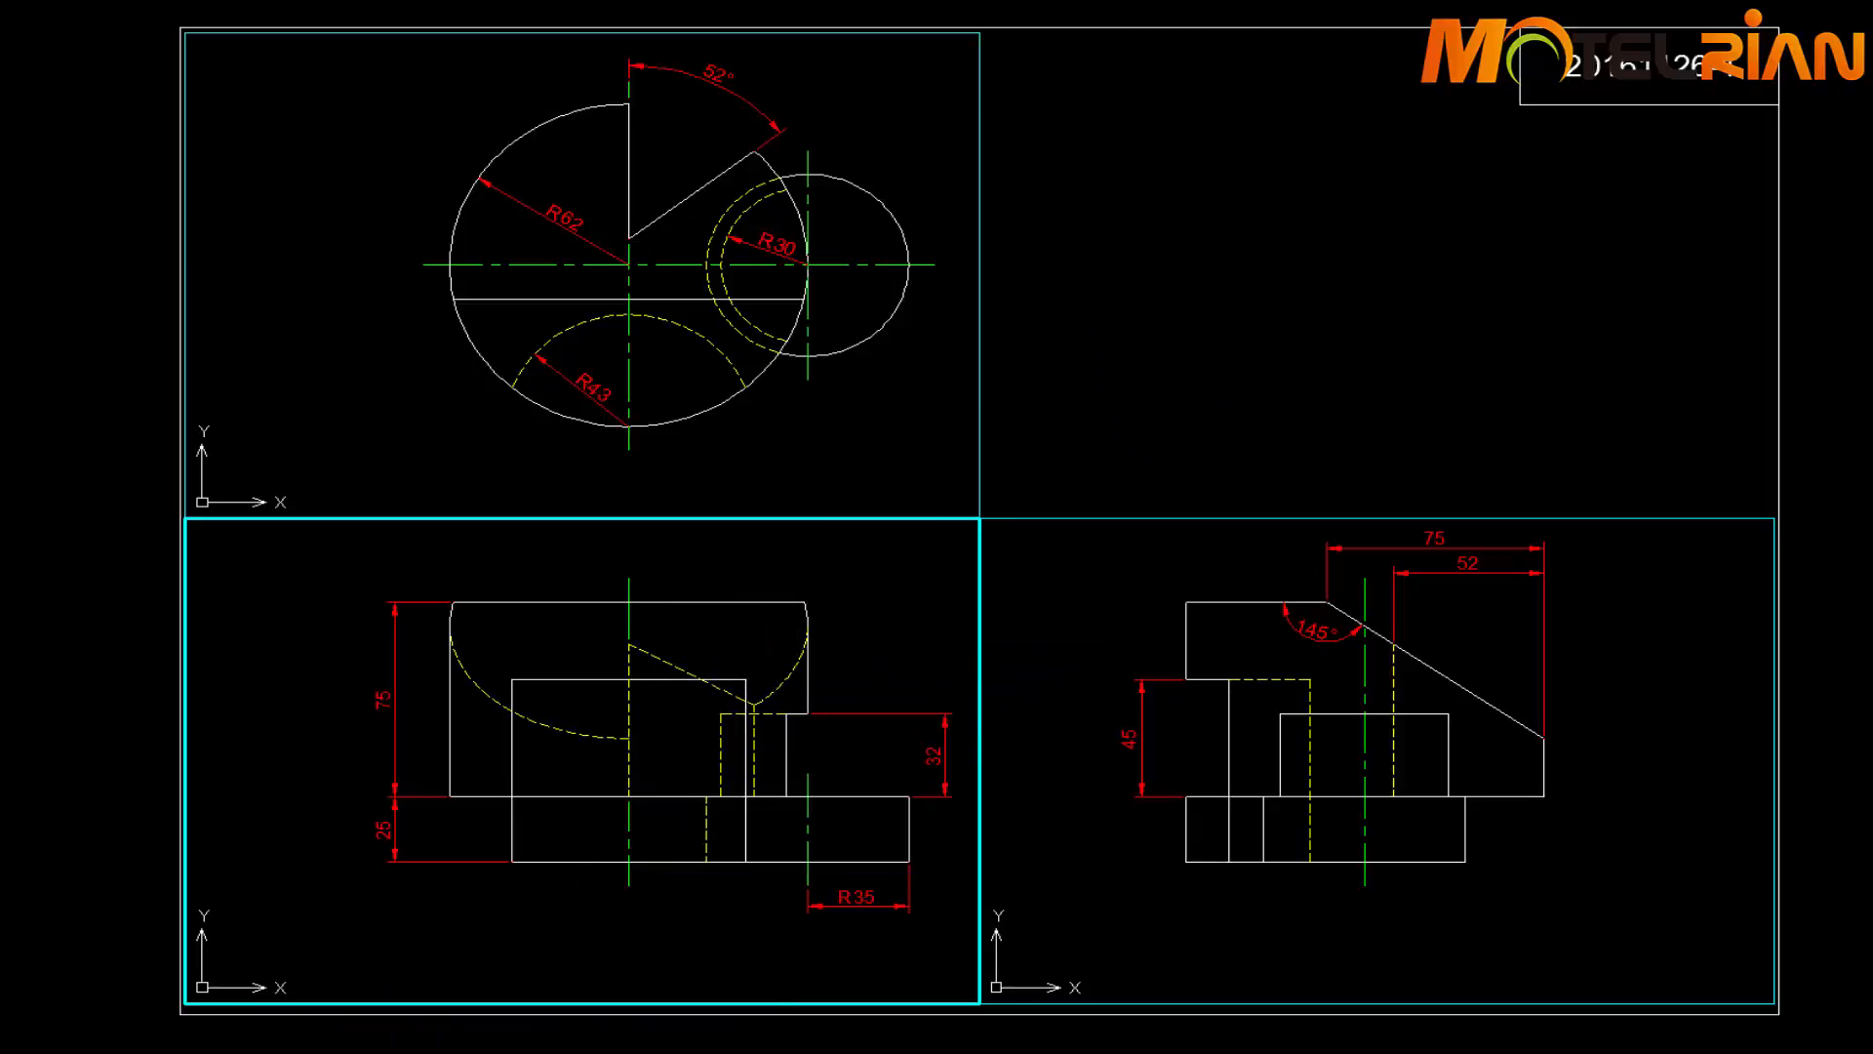
key(Return)
click(722, 556)
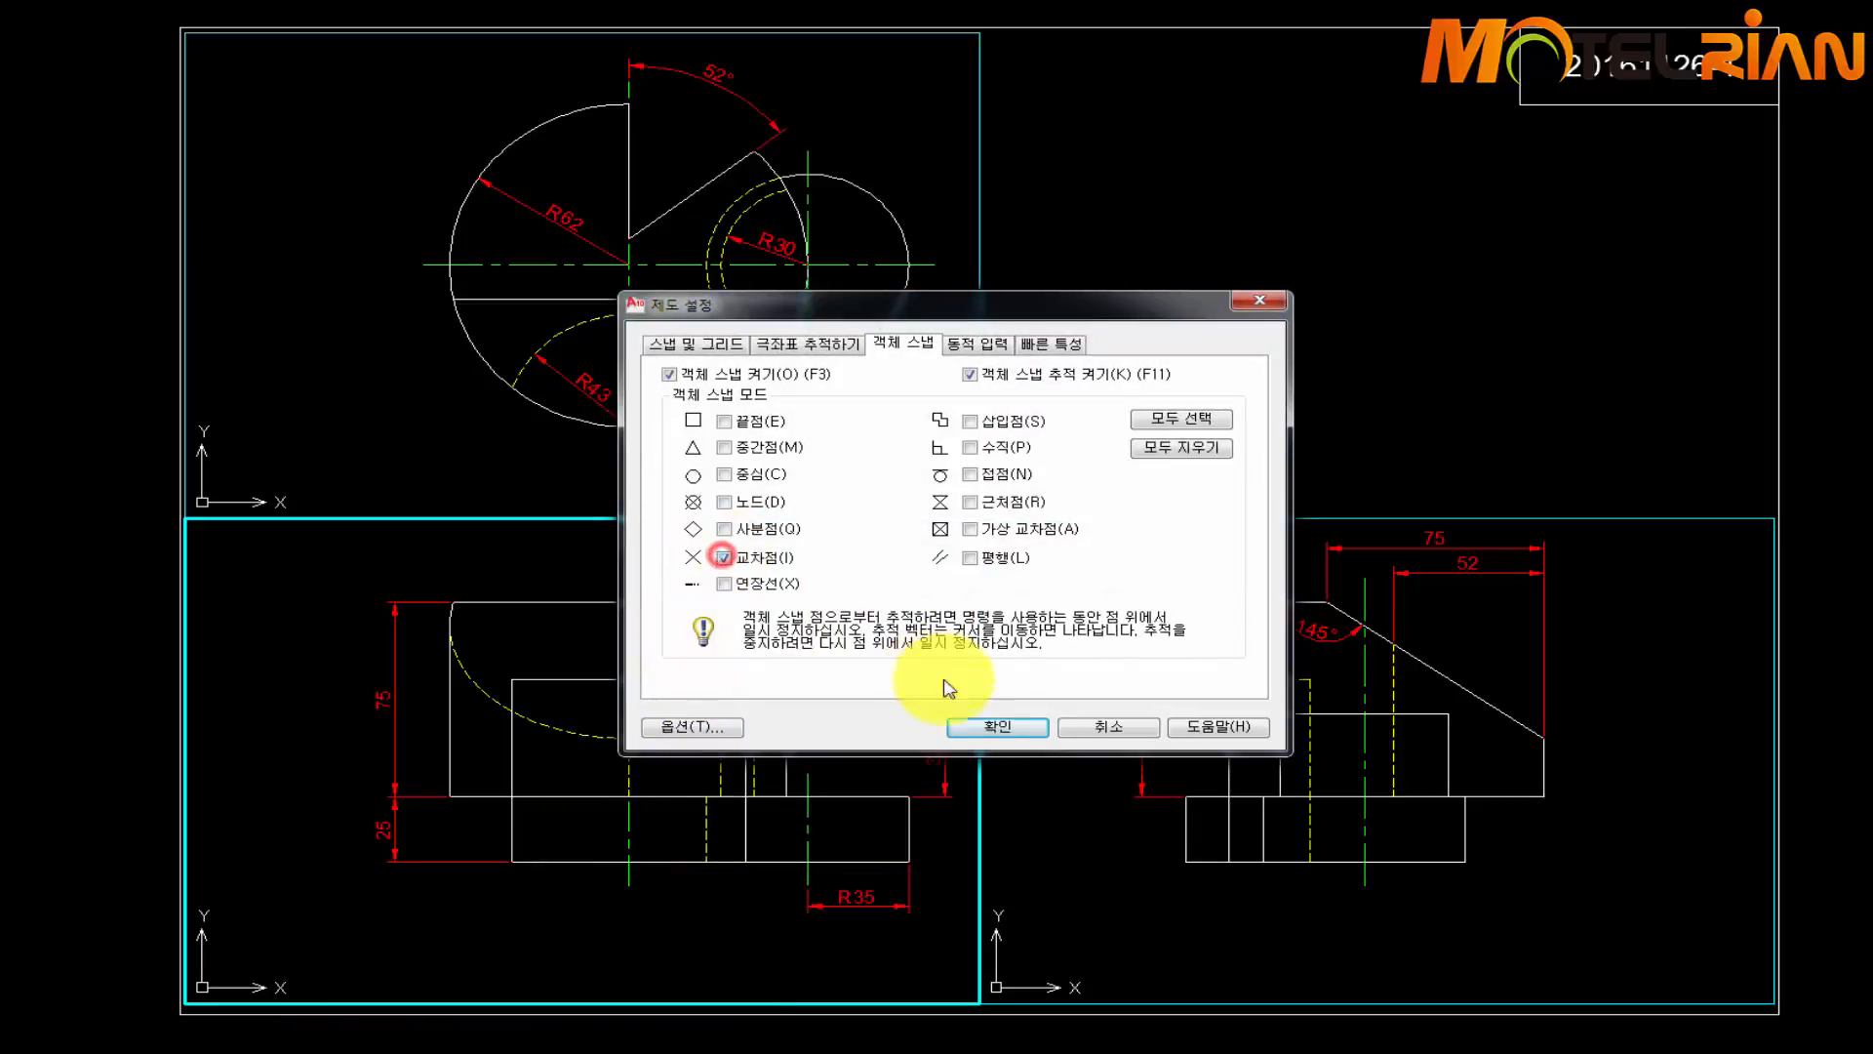
click(990, 728)
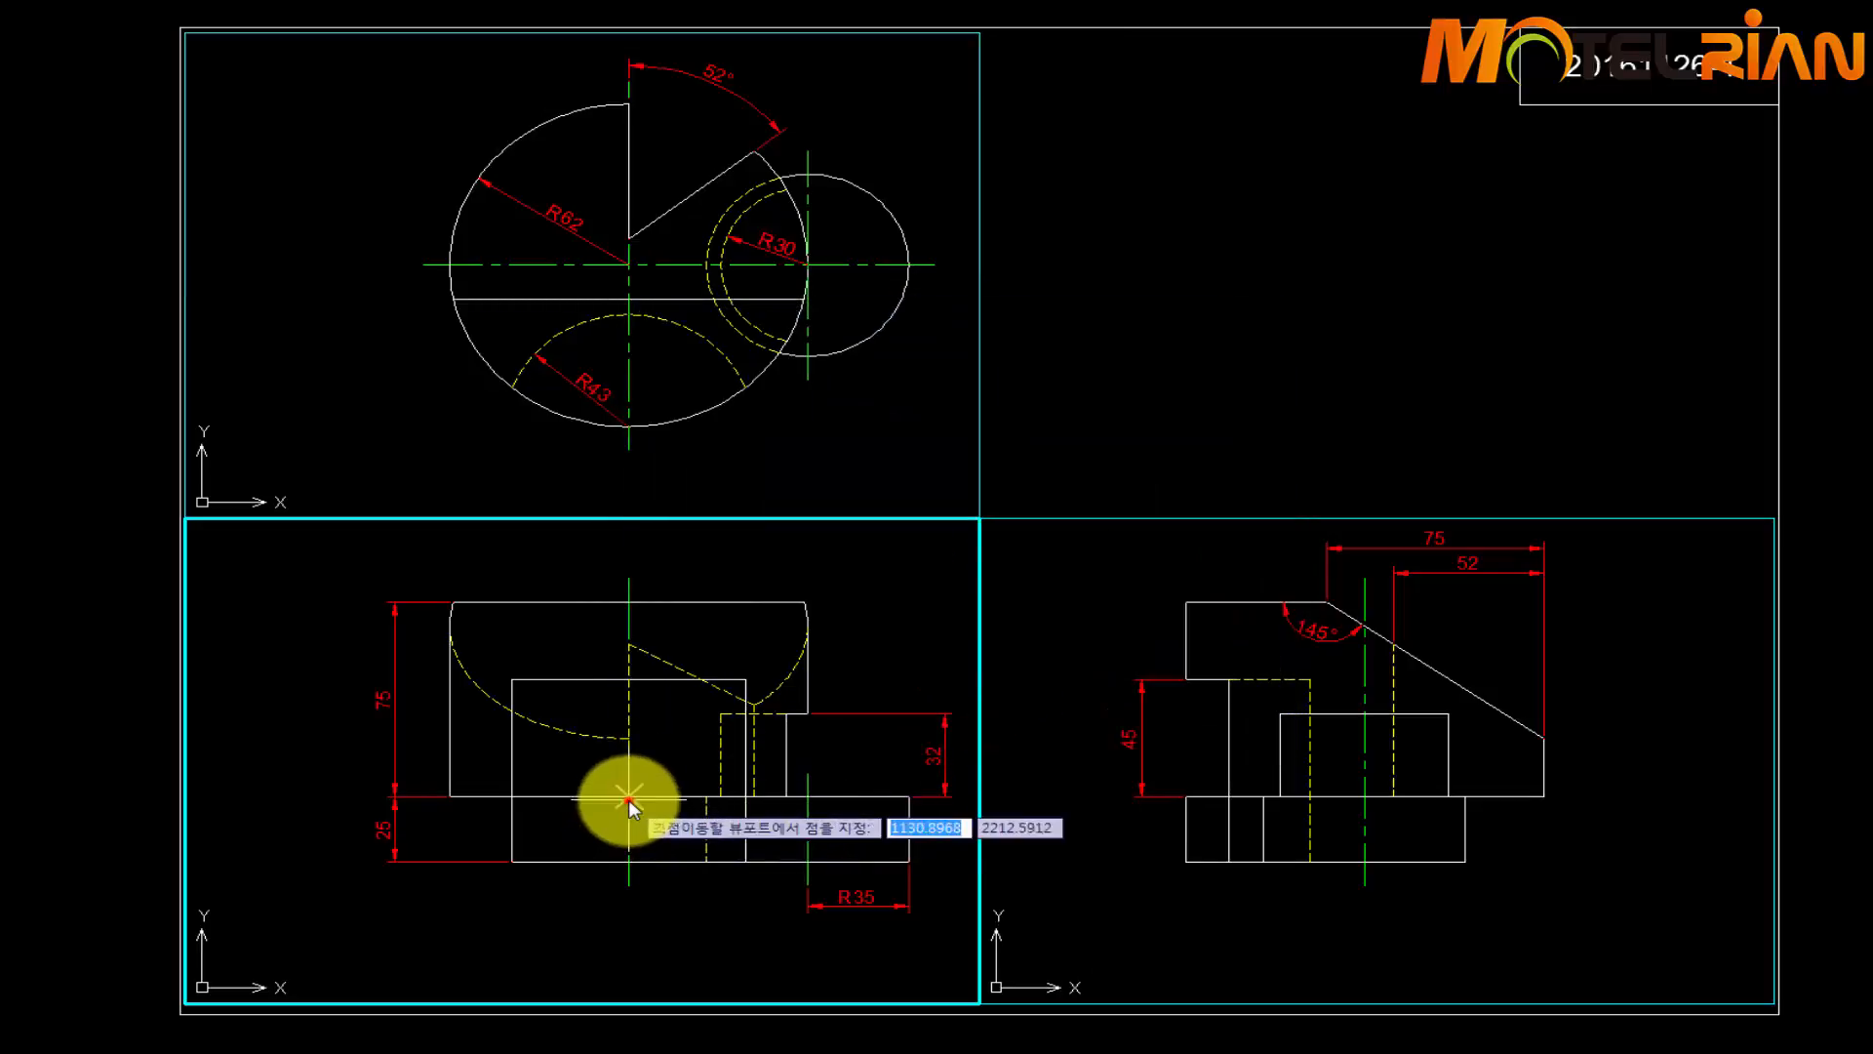
click(824, 406)
click(636, 318)
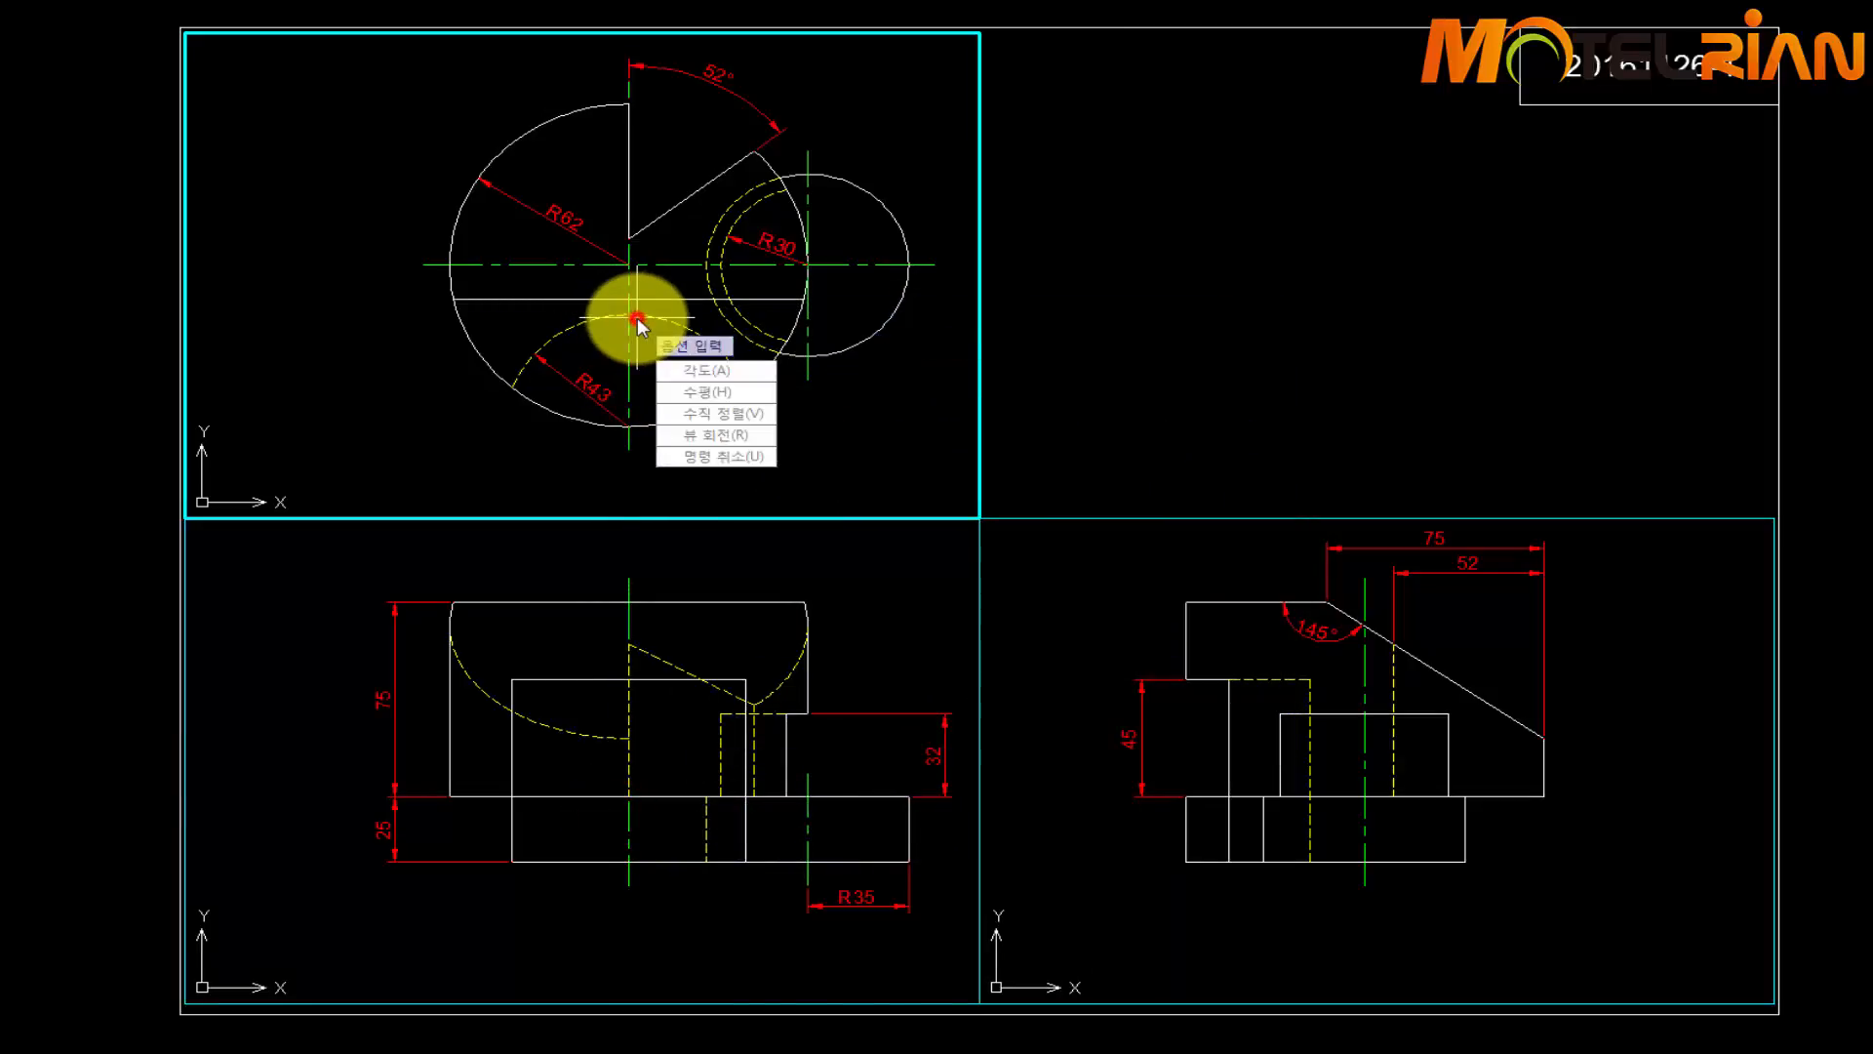
right_click(1183, 324)
right_click(1183, 324)
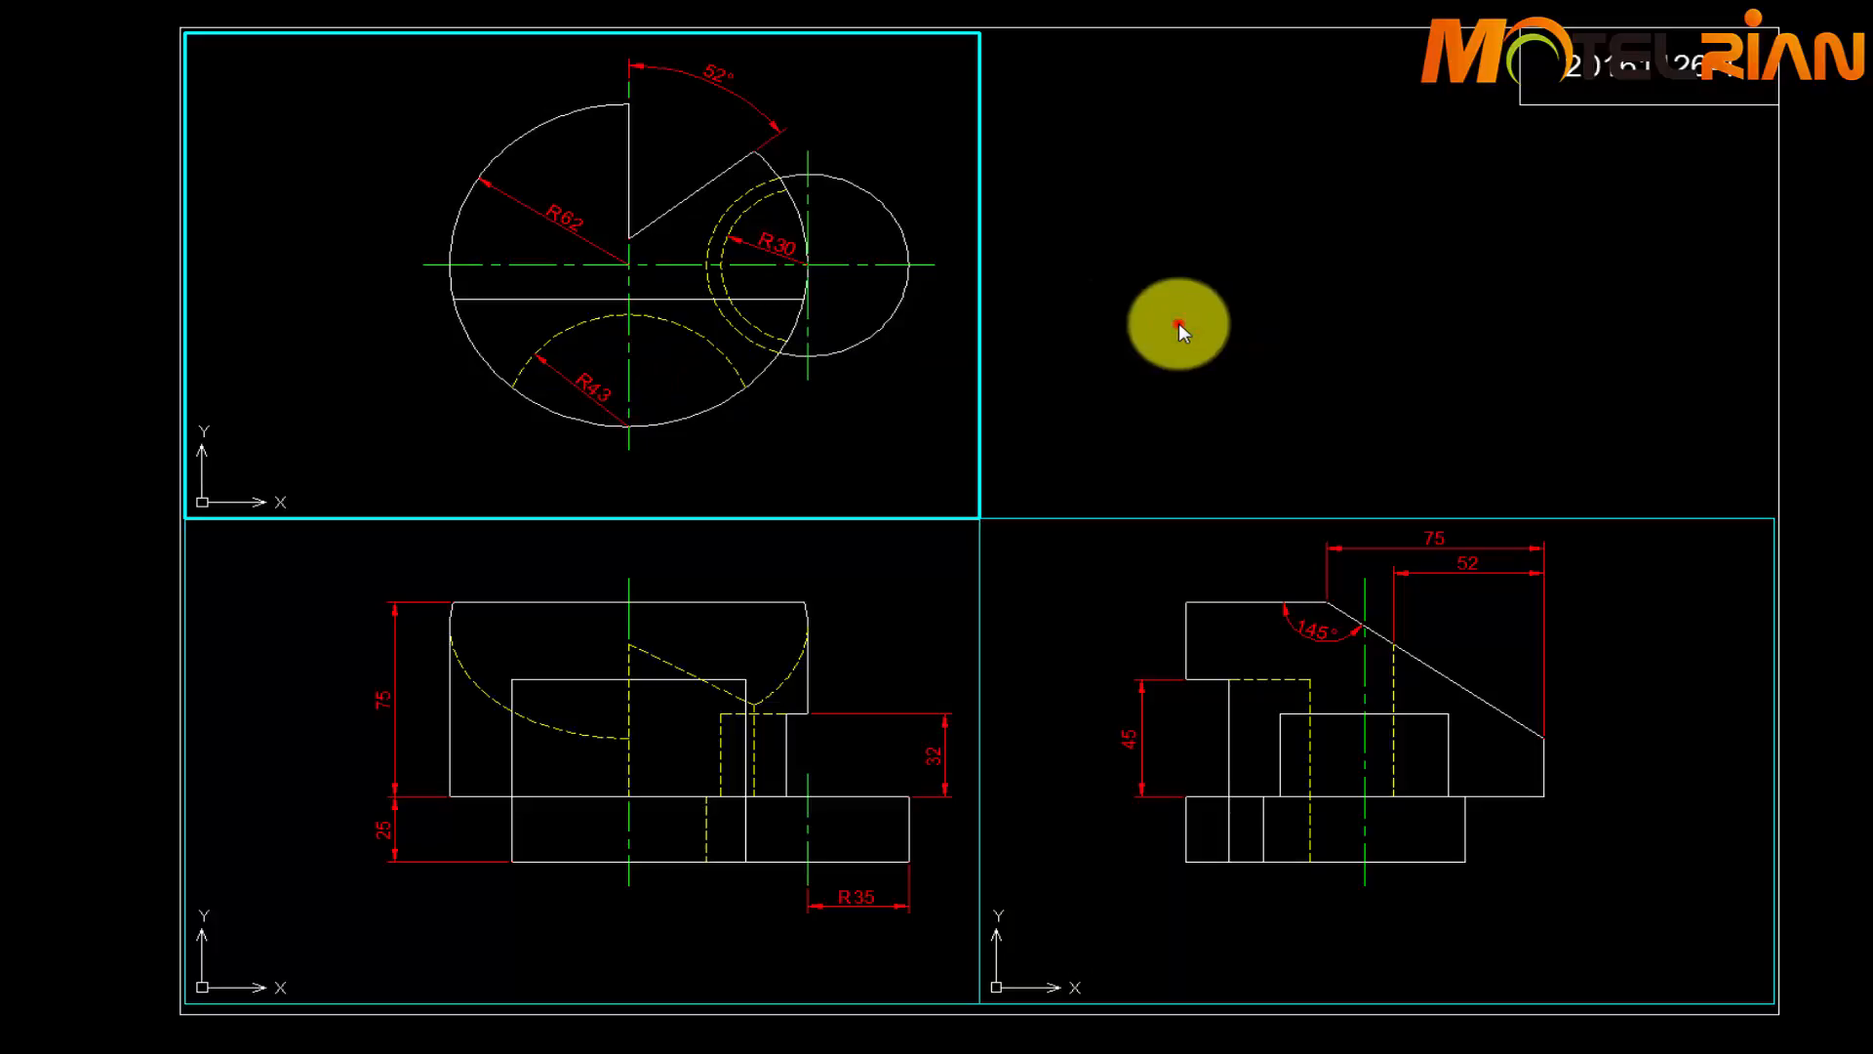
Return to paper space and freeze the mview layer in the current viewport to hide the viewport borders
double_click(1178, 324)
click(1178, 324)
click(1128, 353)
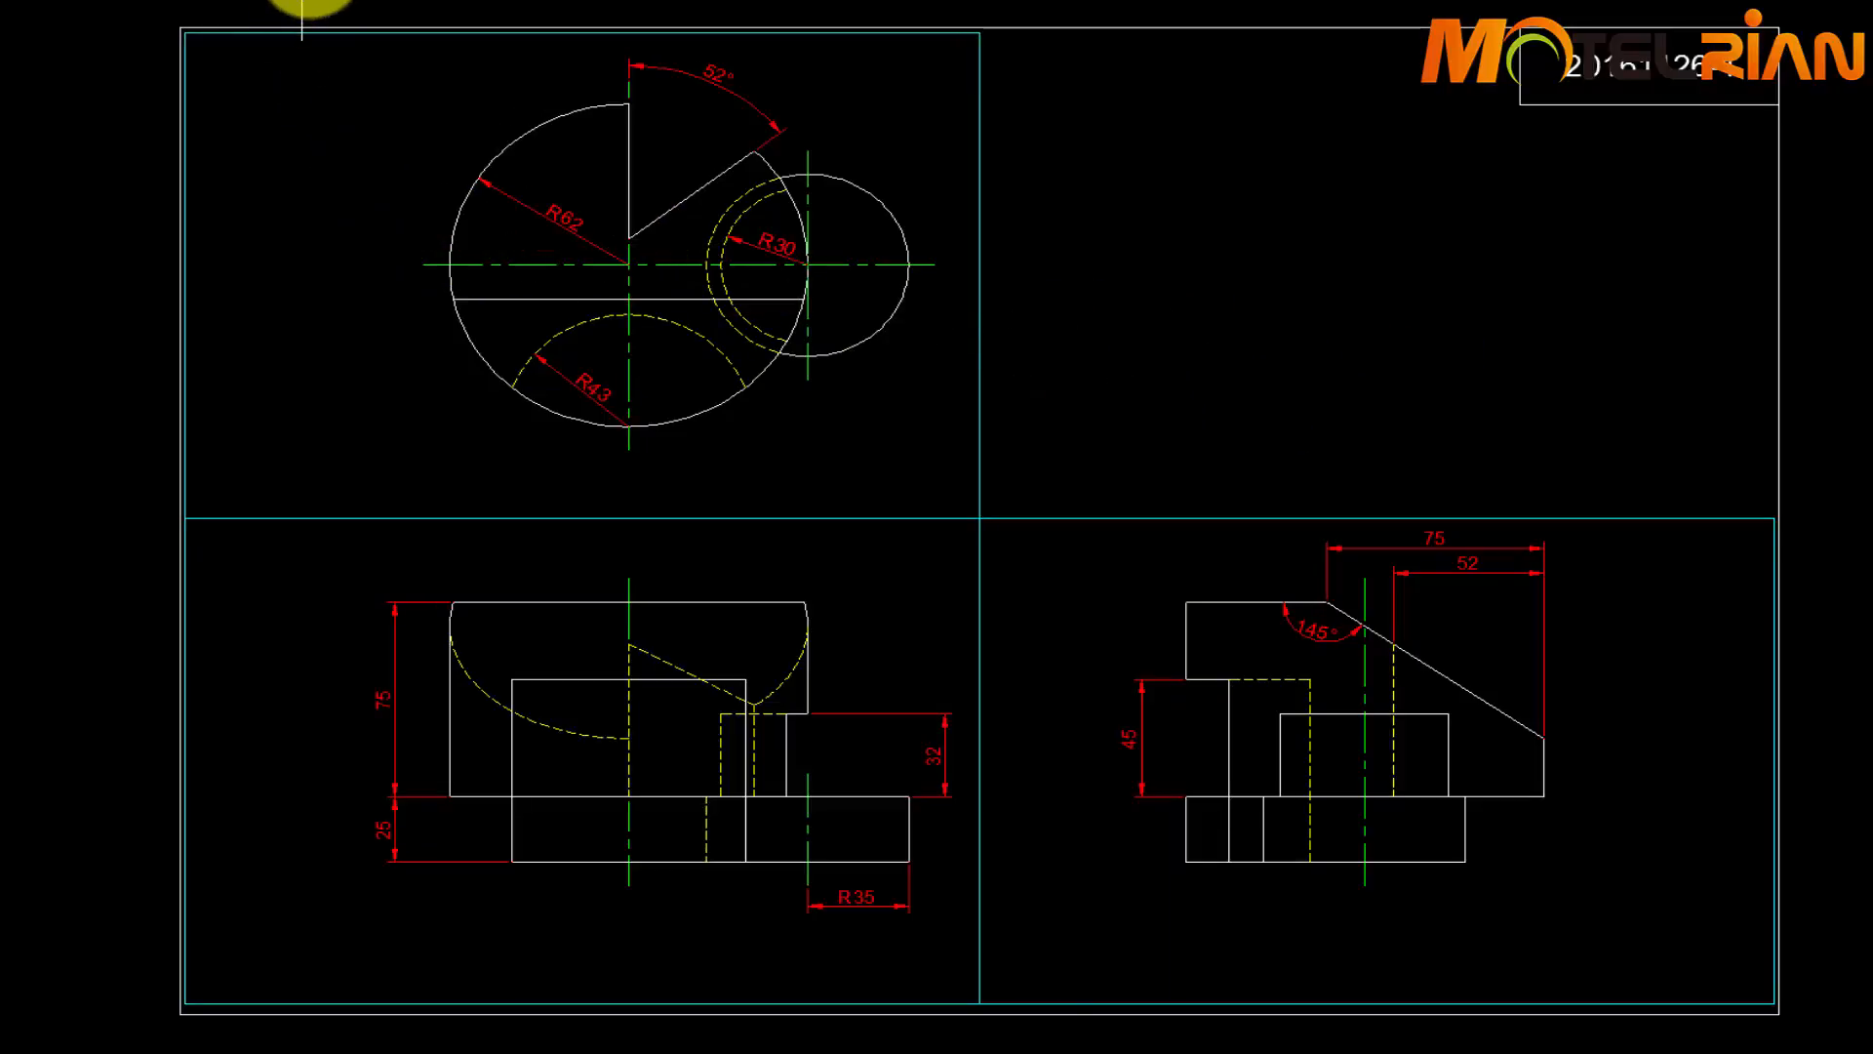
click(310, 2)
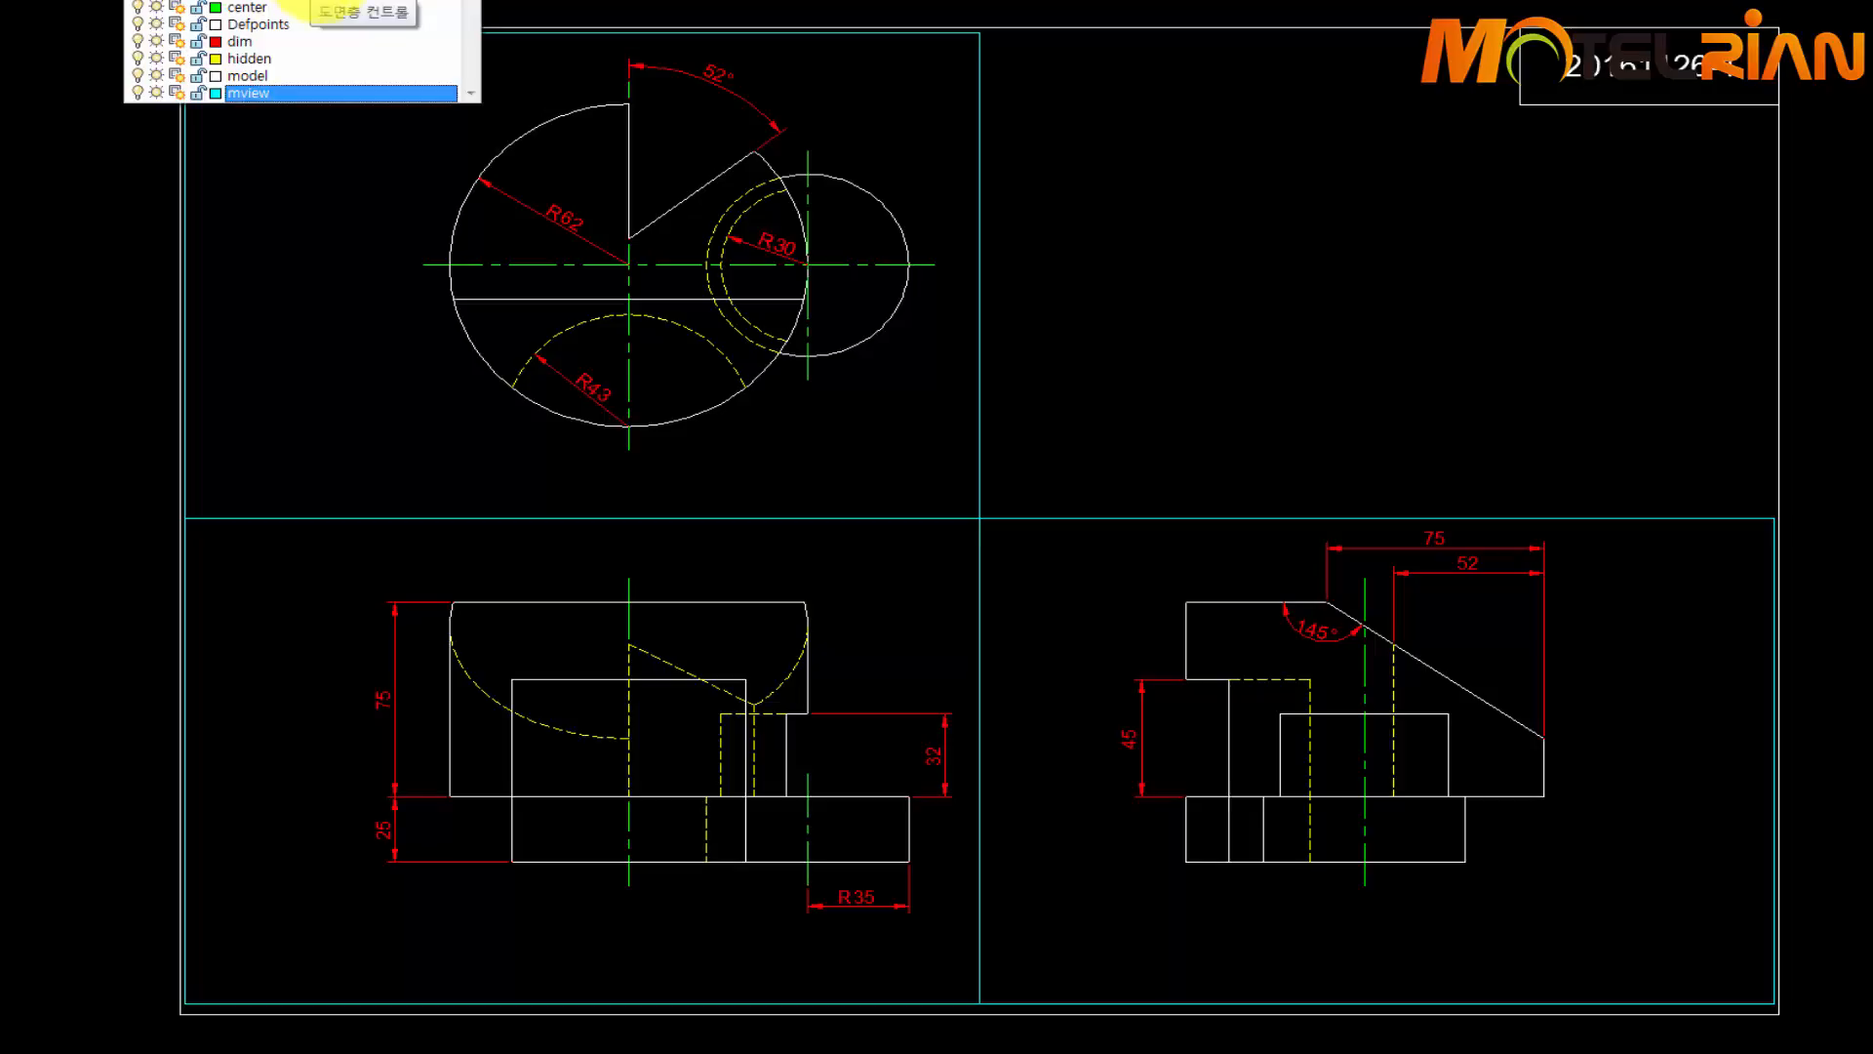
click(181, 93)
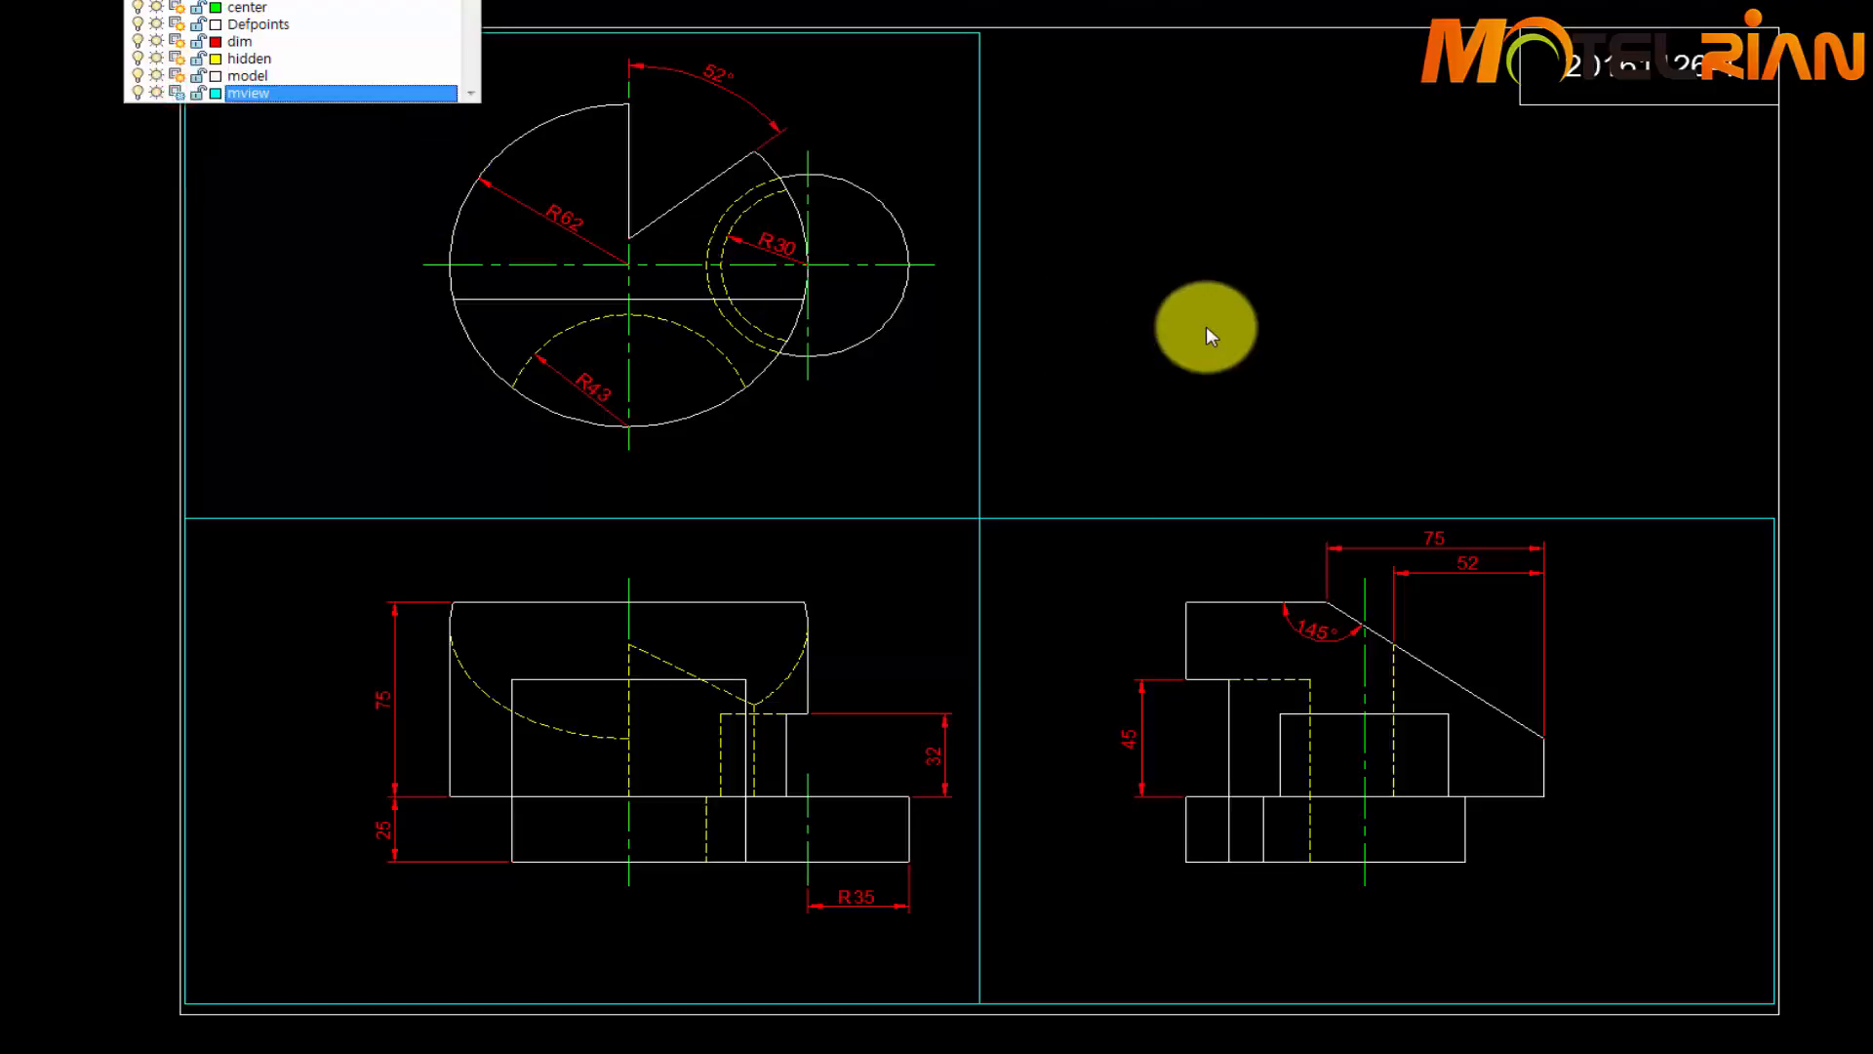
click(1206, 326)
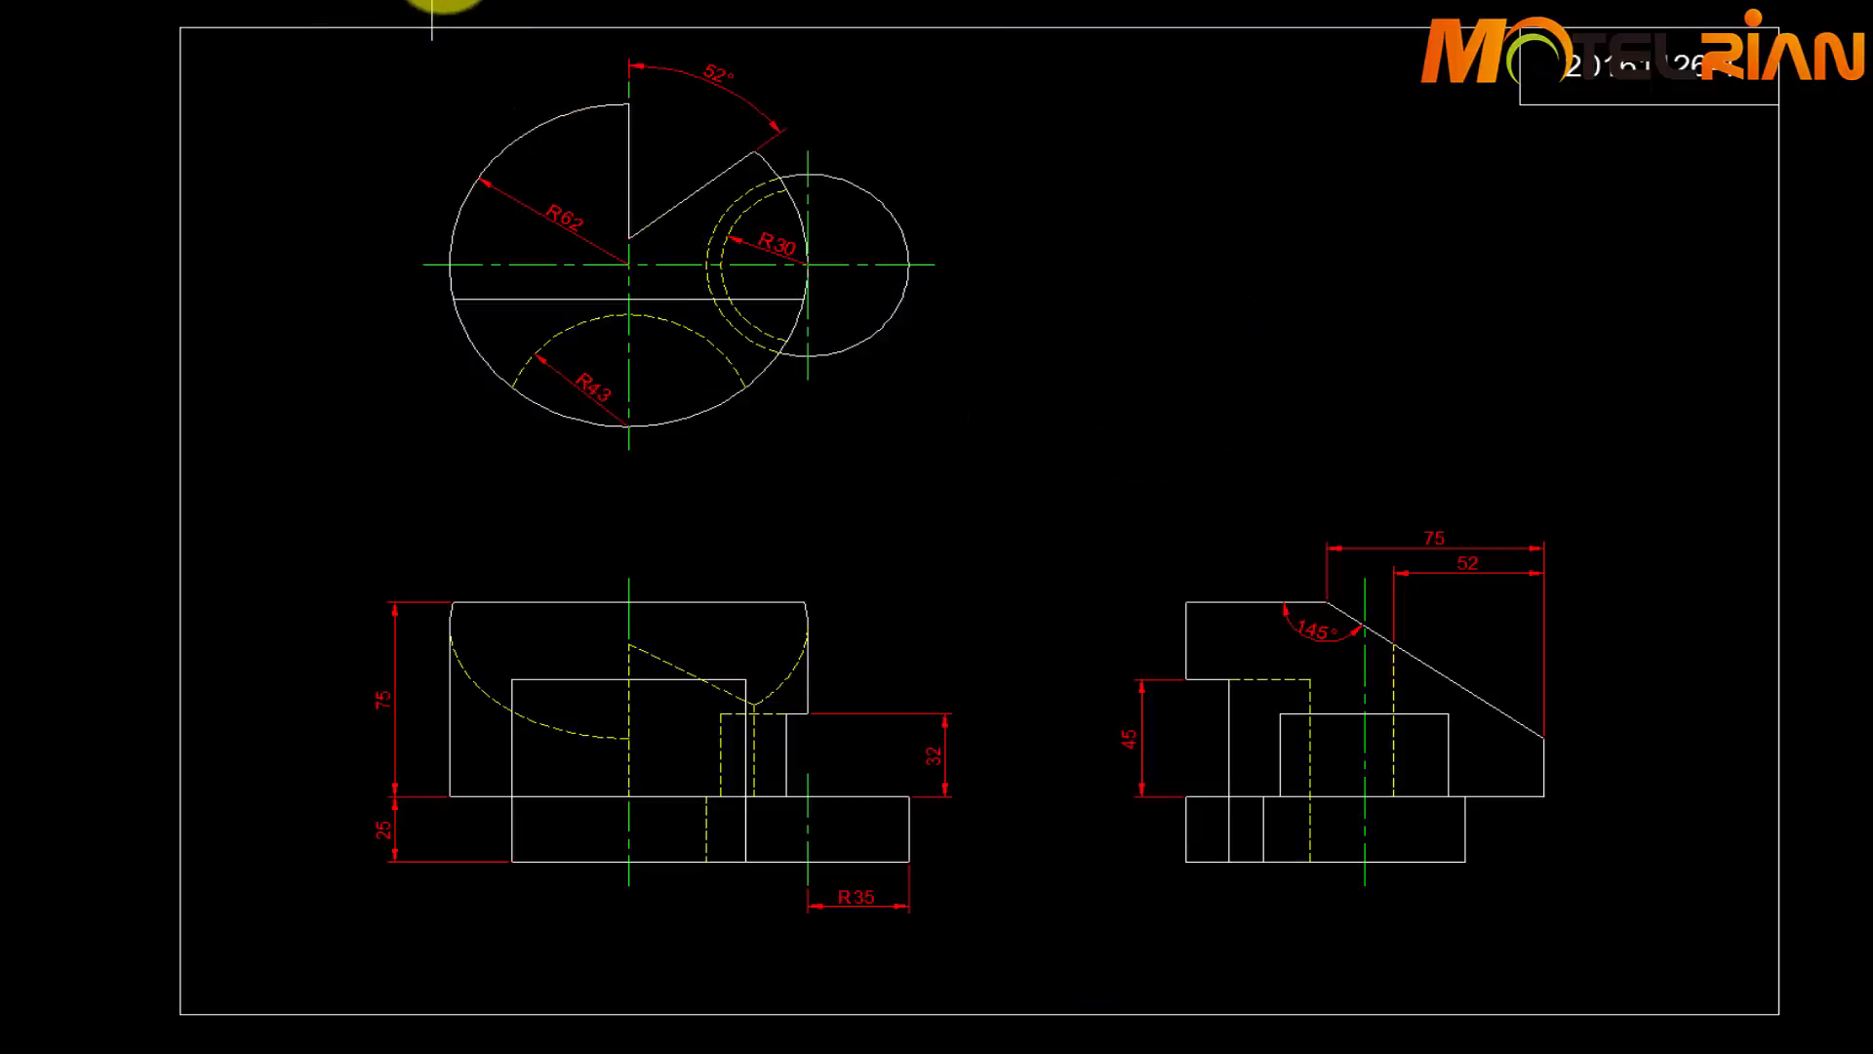
Make a layer other than mview current and draw a circle of radius 5 in the empty area above the side view
click(440, 10)
click(352, 6)
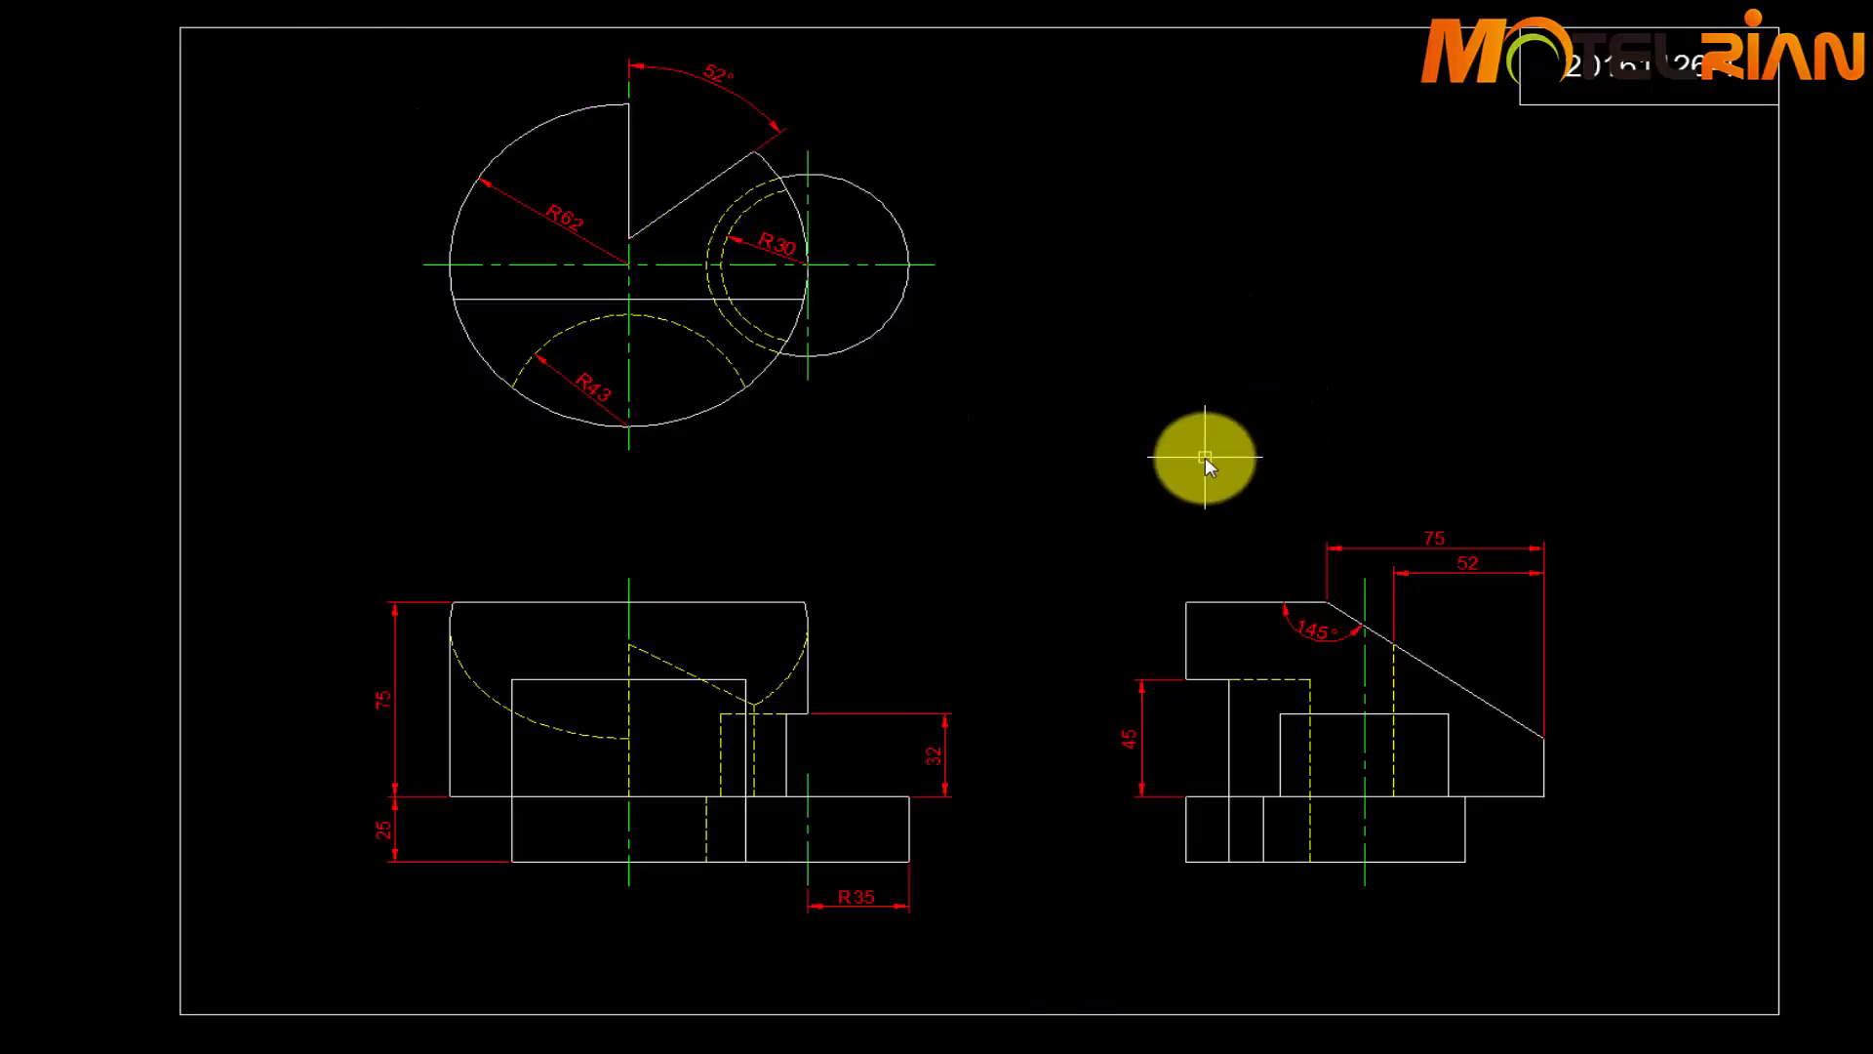
text(c)
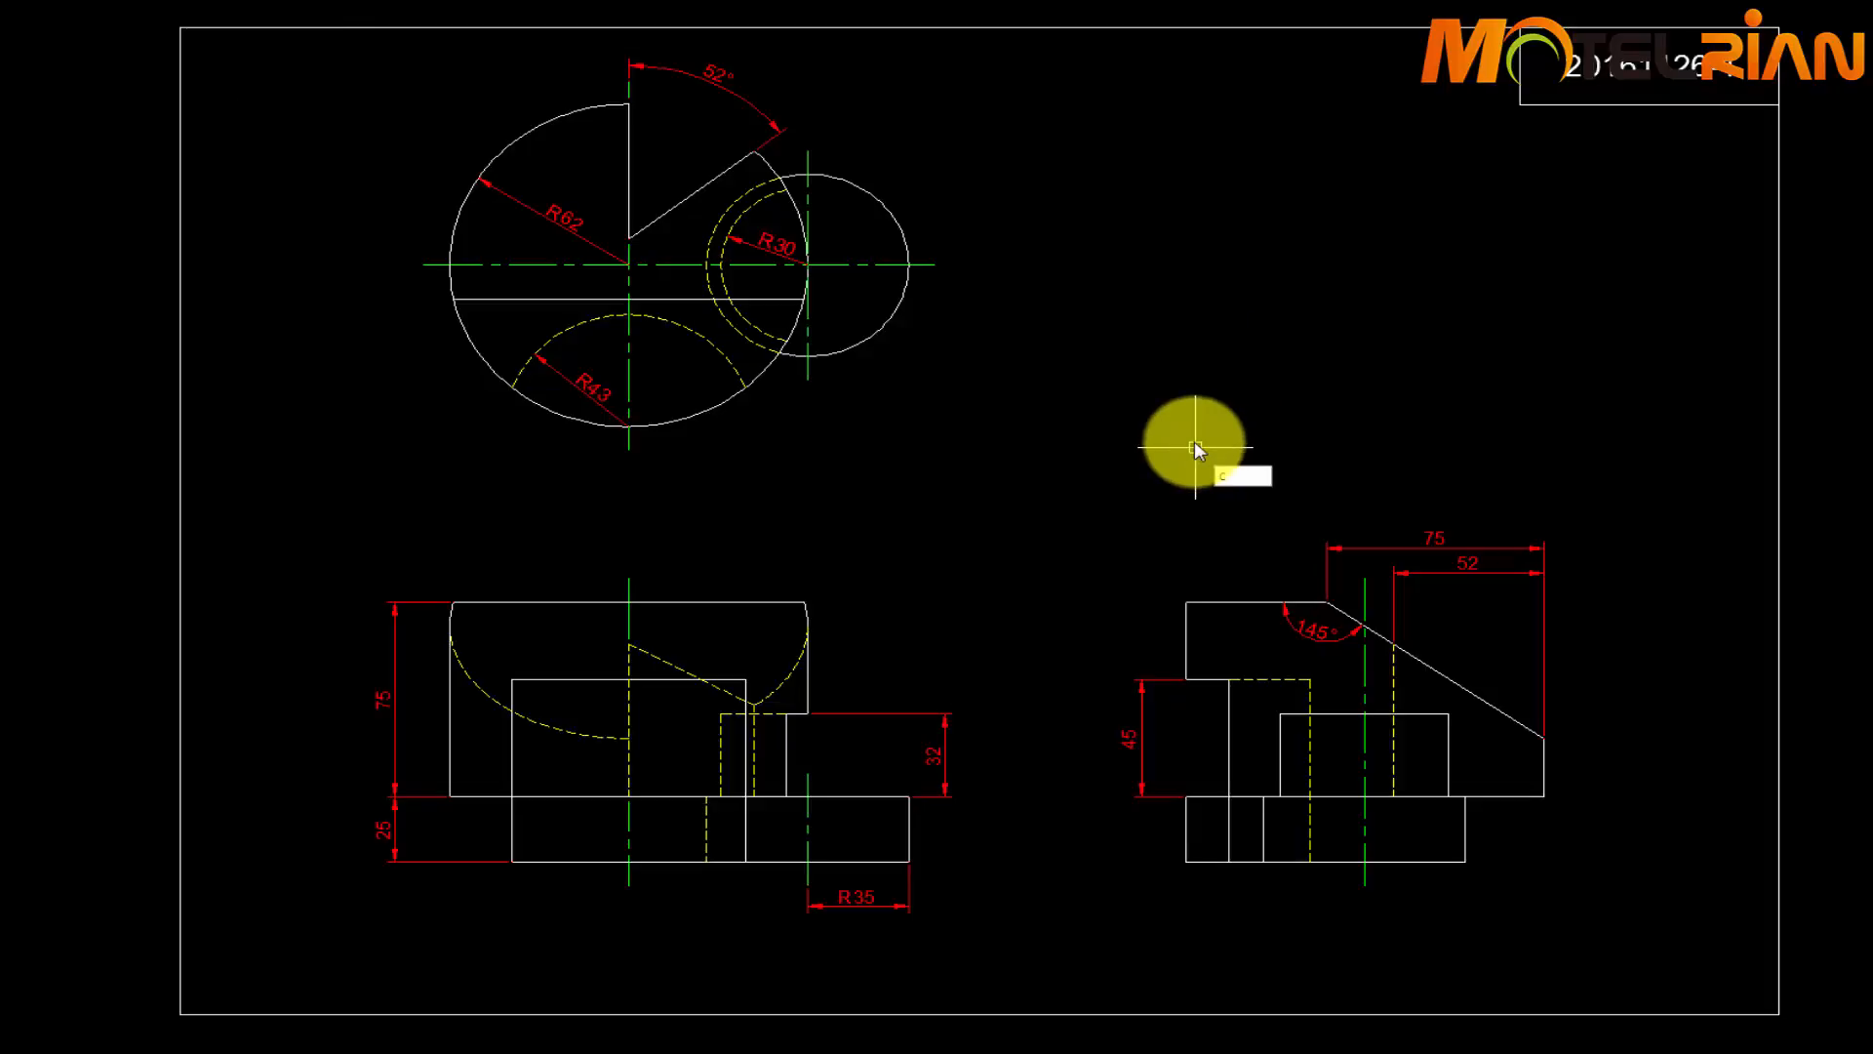
key(Return)
click(1109, 412)
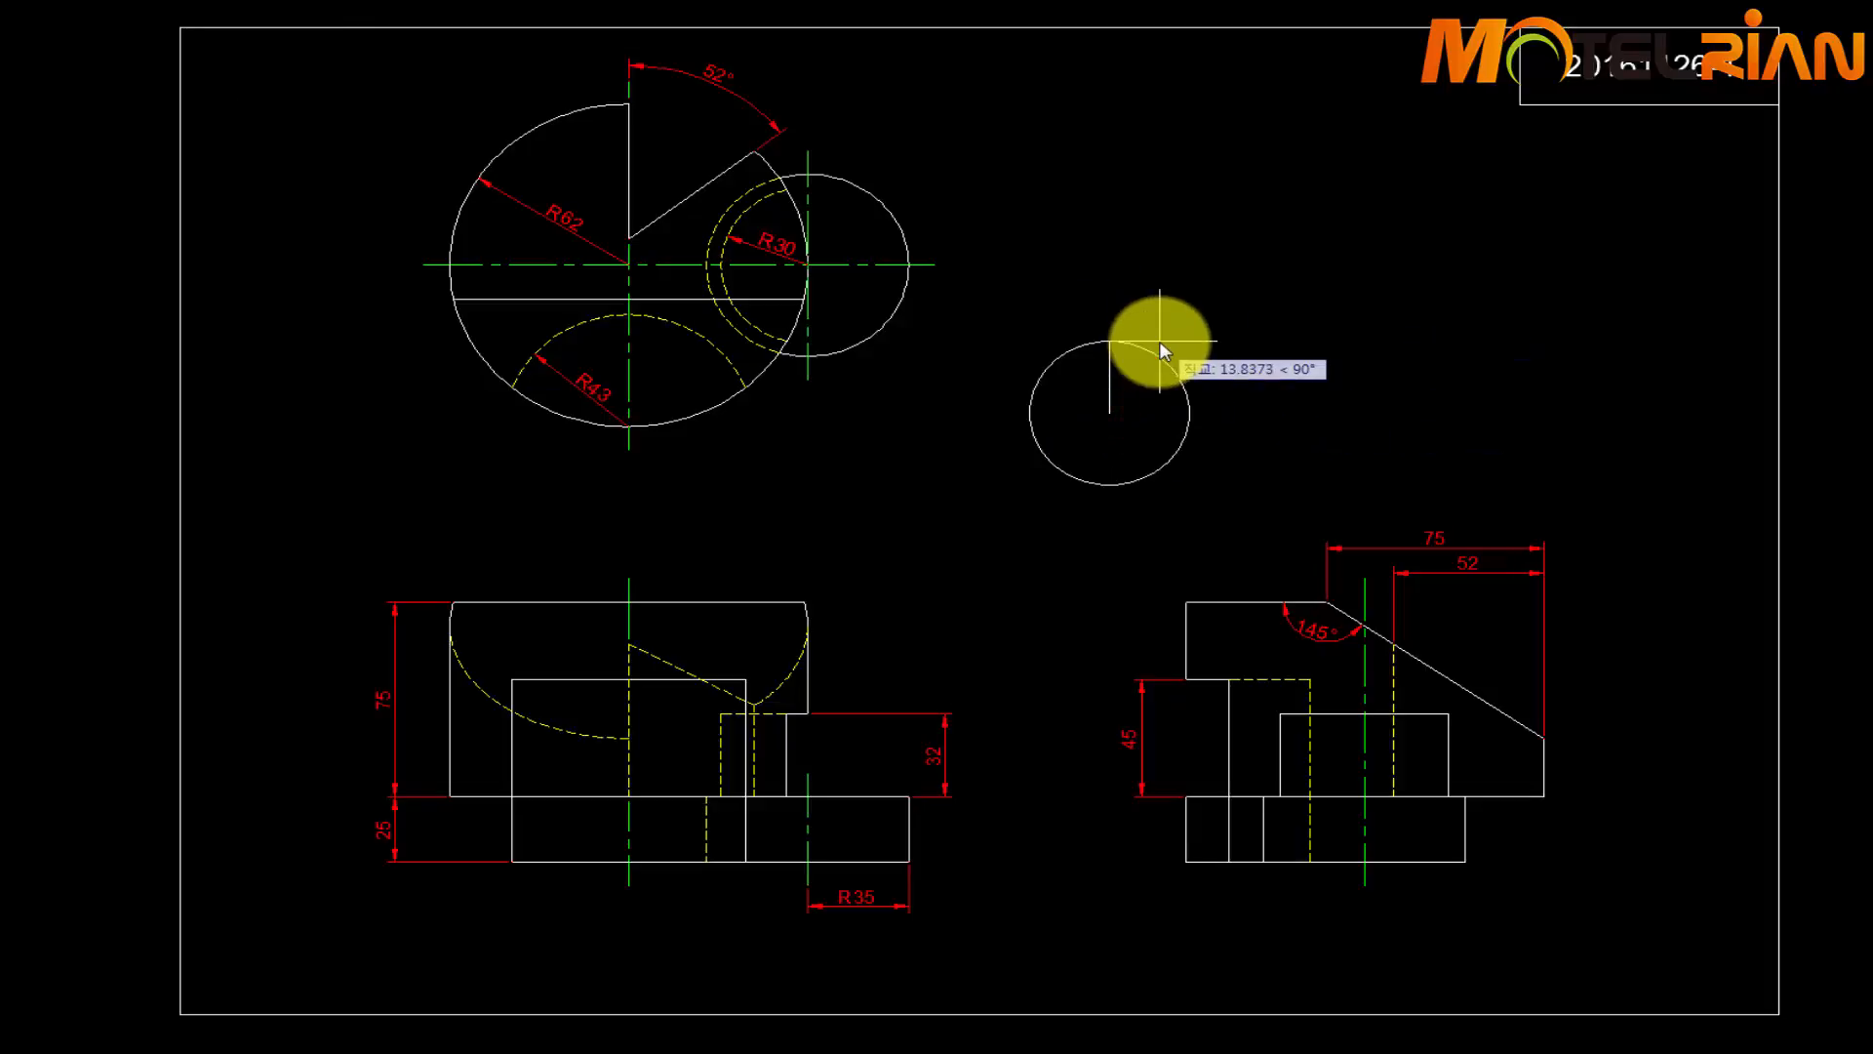
text(10)
key(Return)
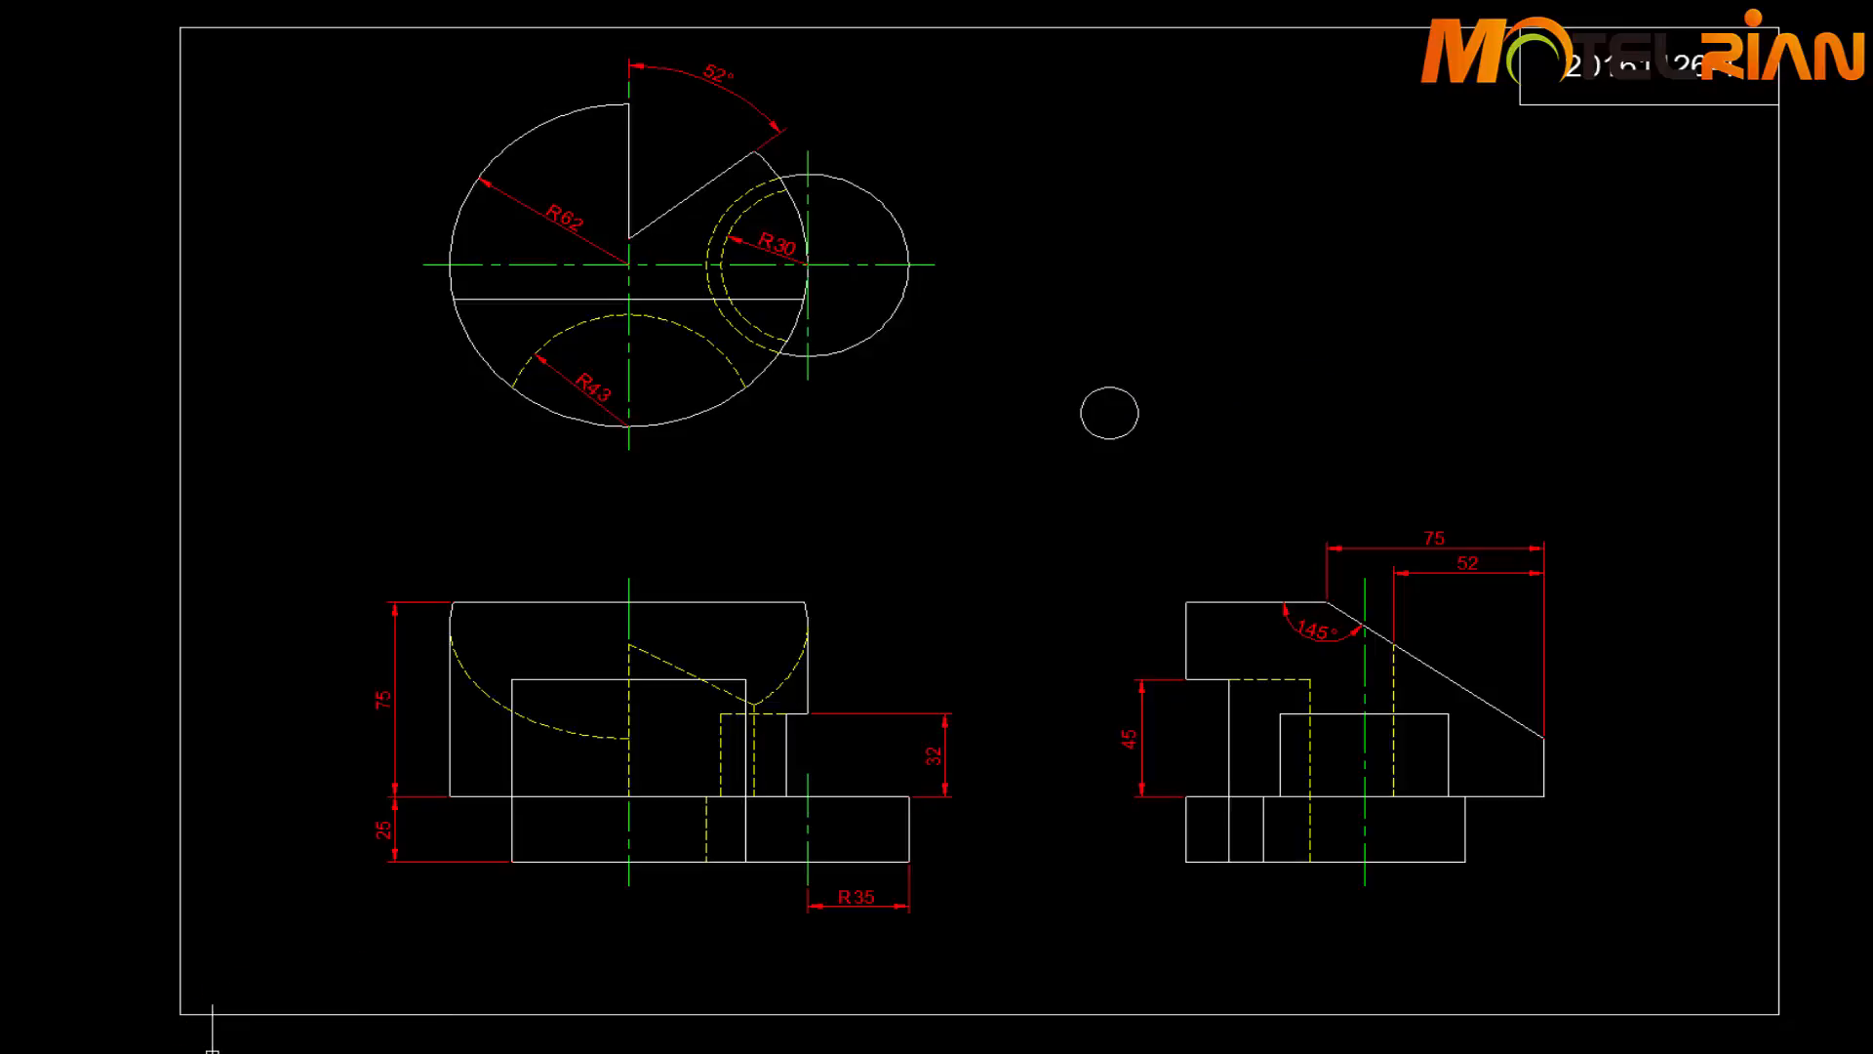
Draw a horizontal line 50 long from the circle's left quadrant, running right through the circle
click(637, 801)
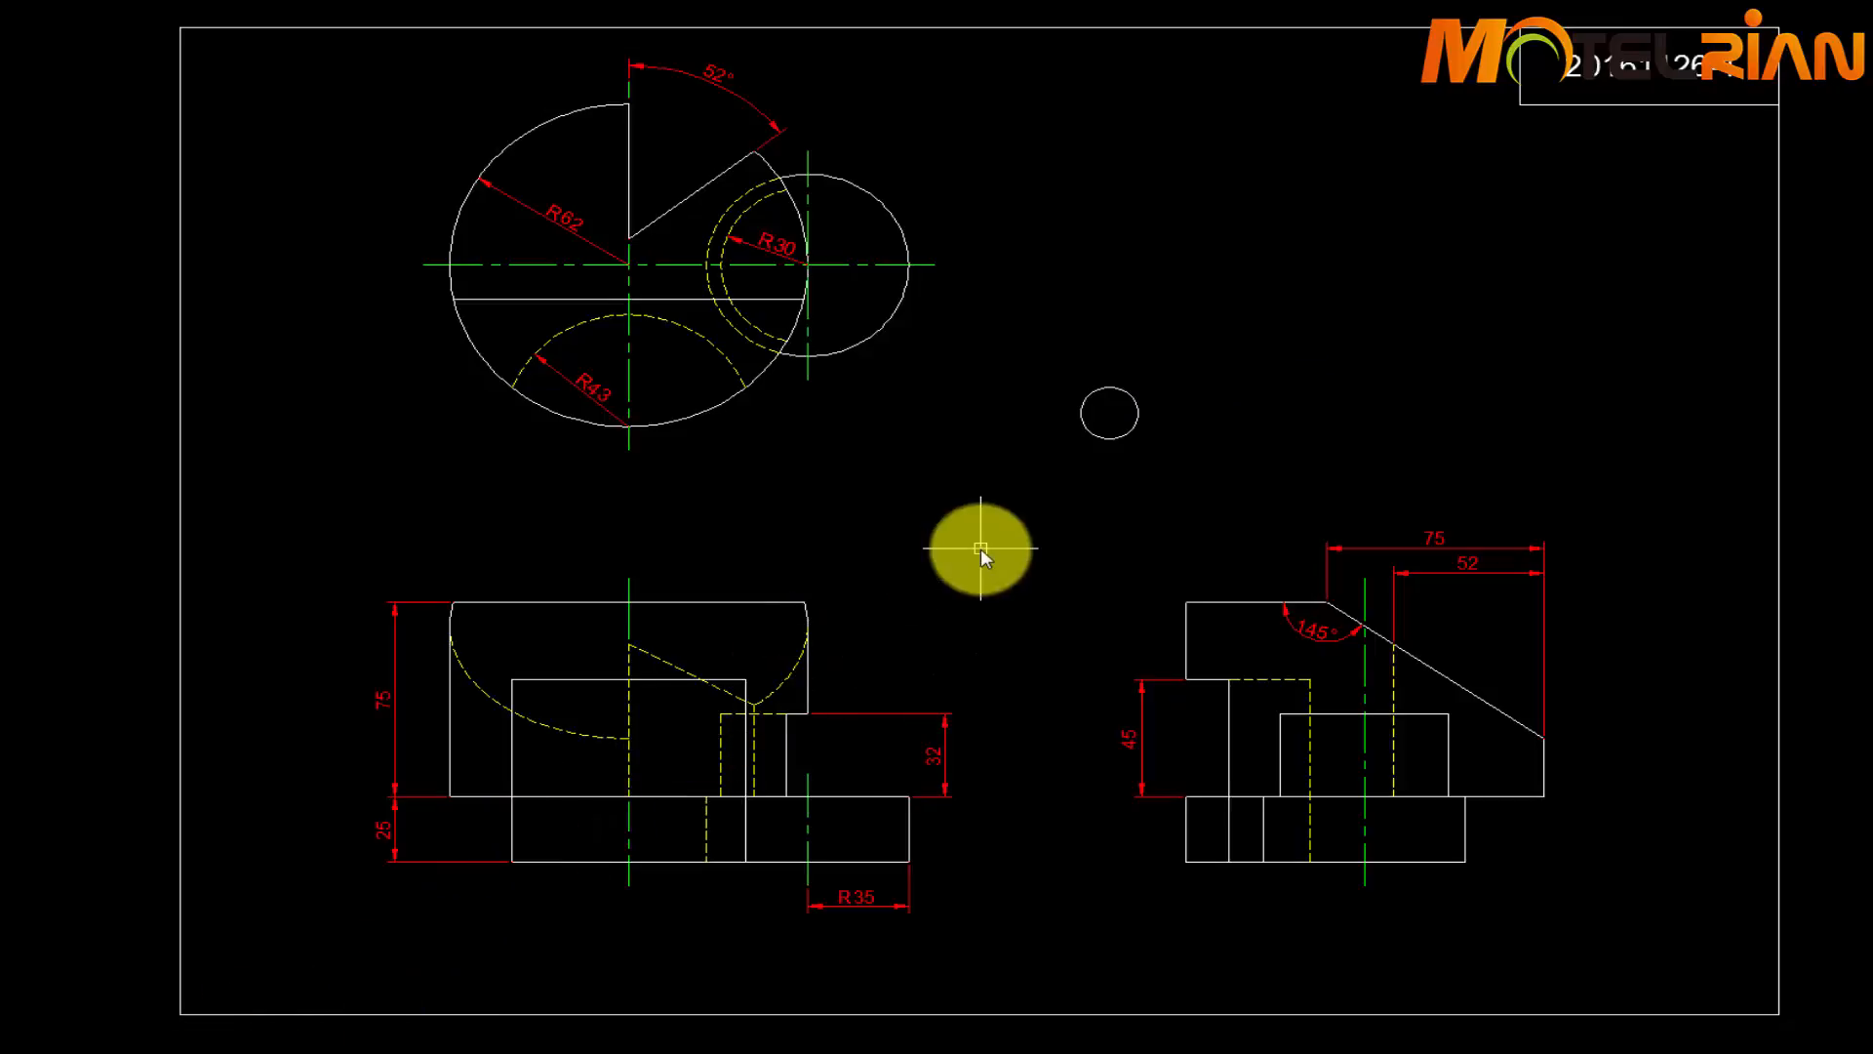
text(l)
key(Return)
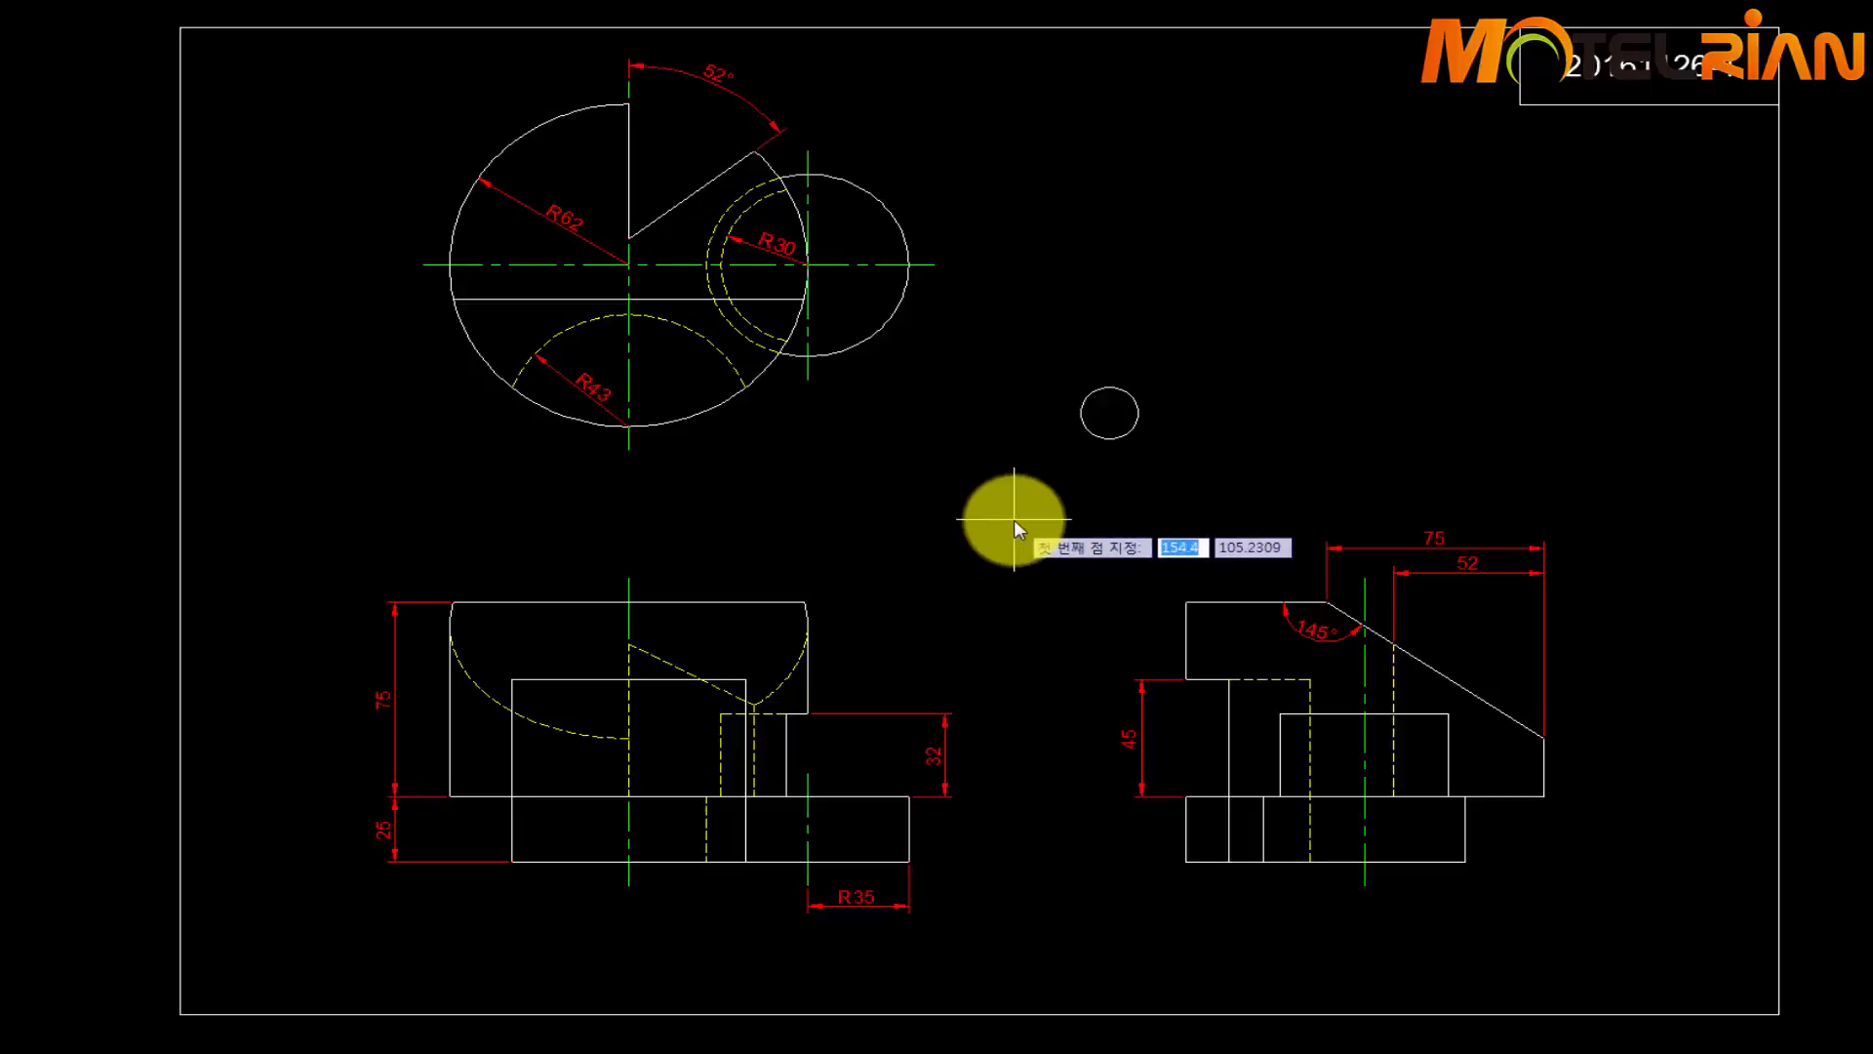
shift+right_click(1015, 519)
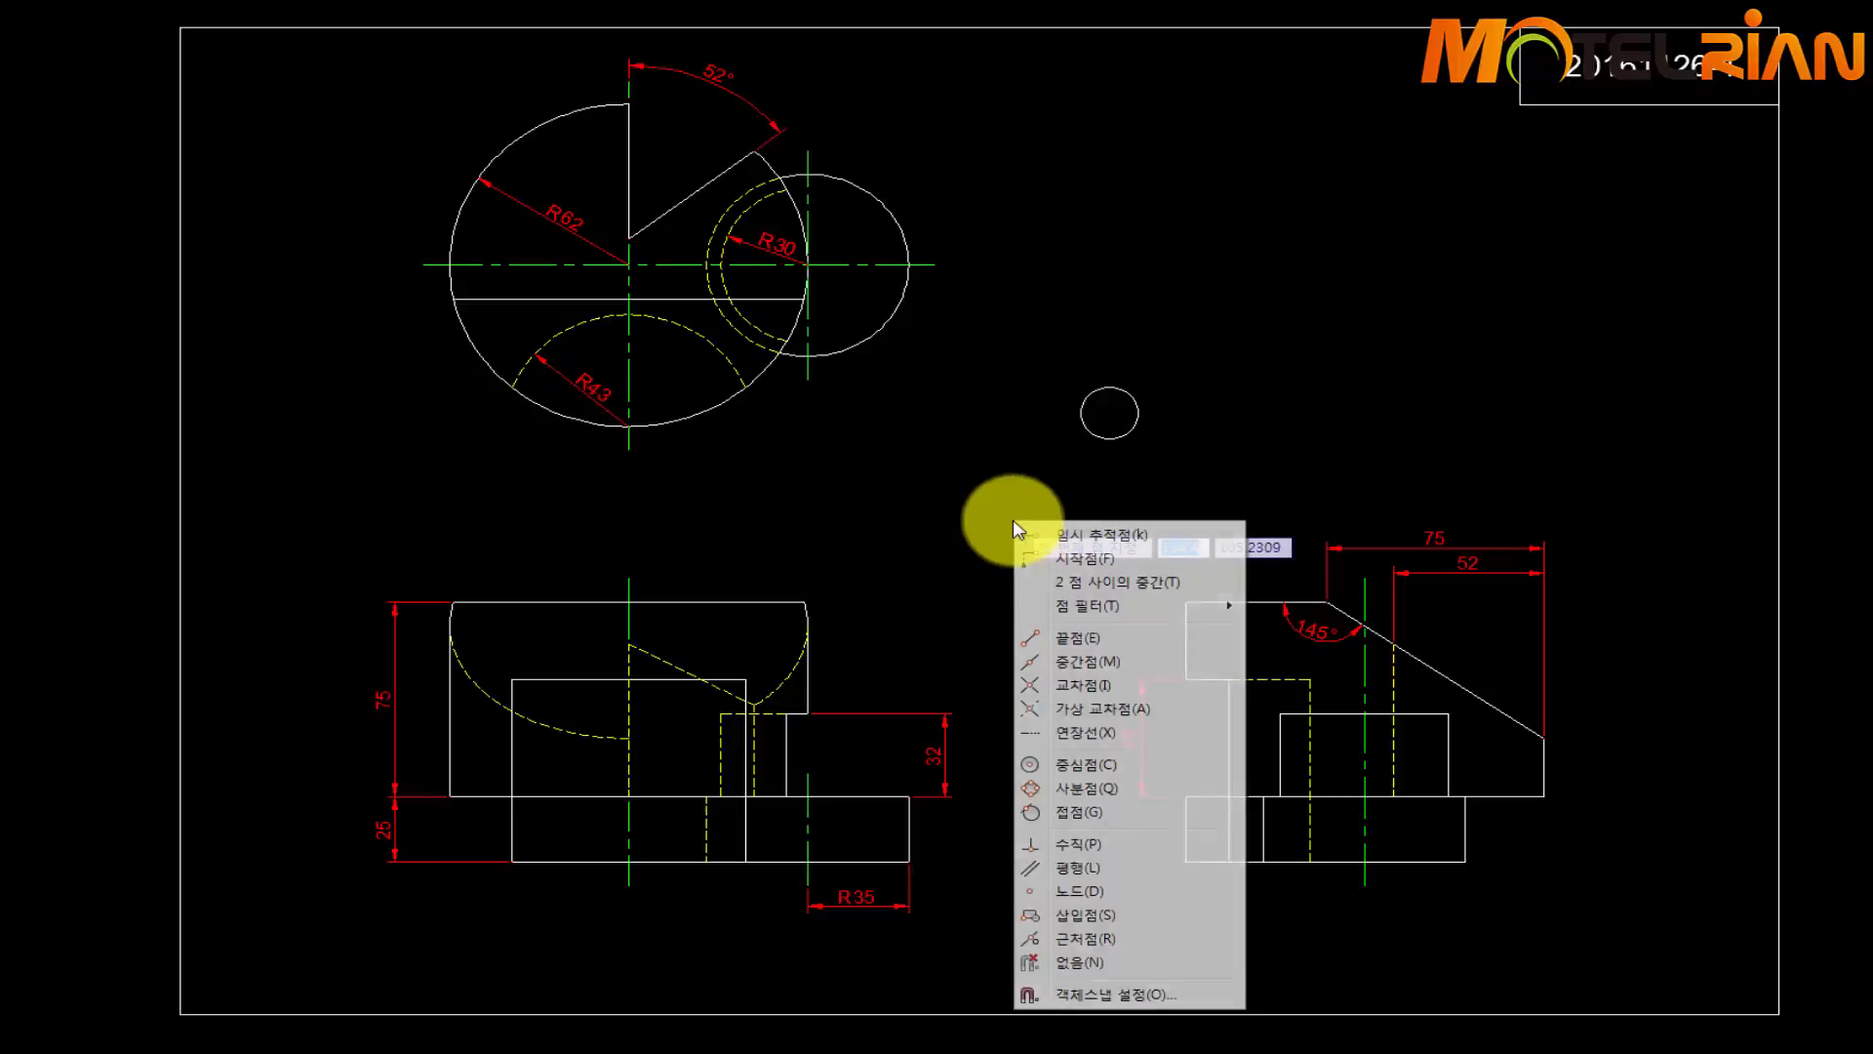
click(1109, 788)
click(1077, 413)
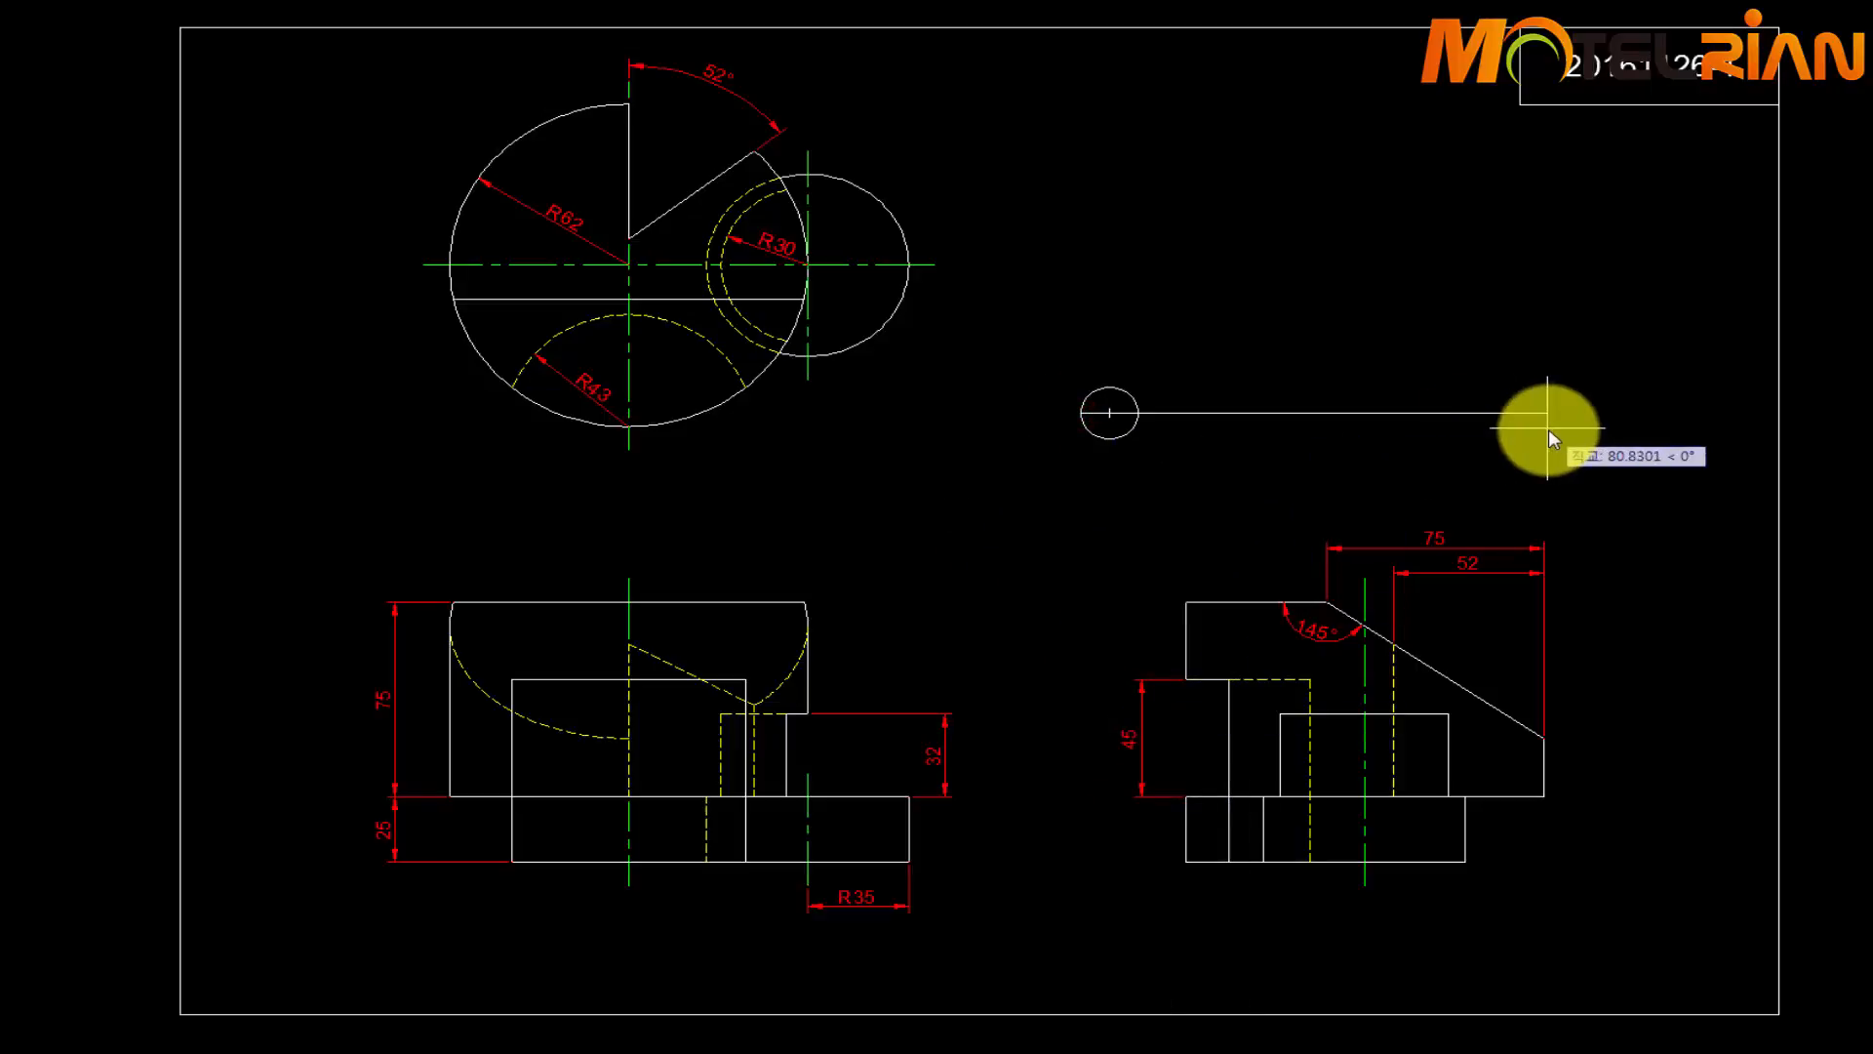
text(50)
key(Return)
key(Return)
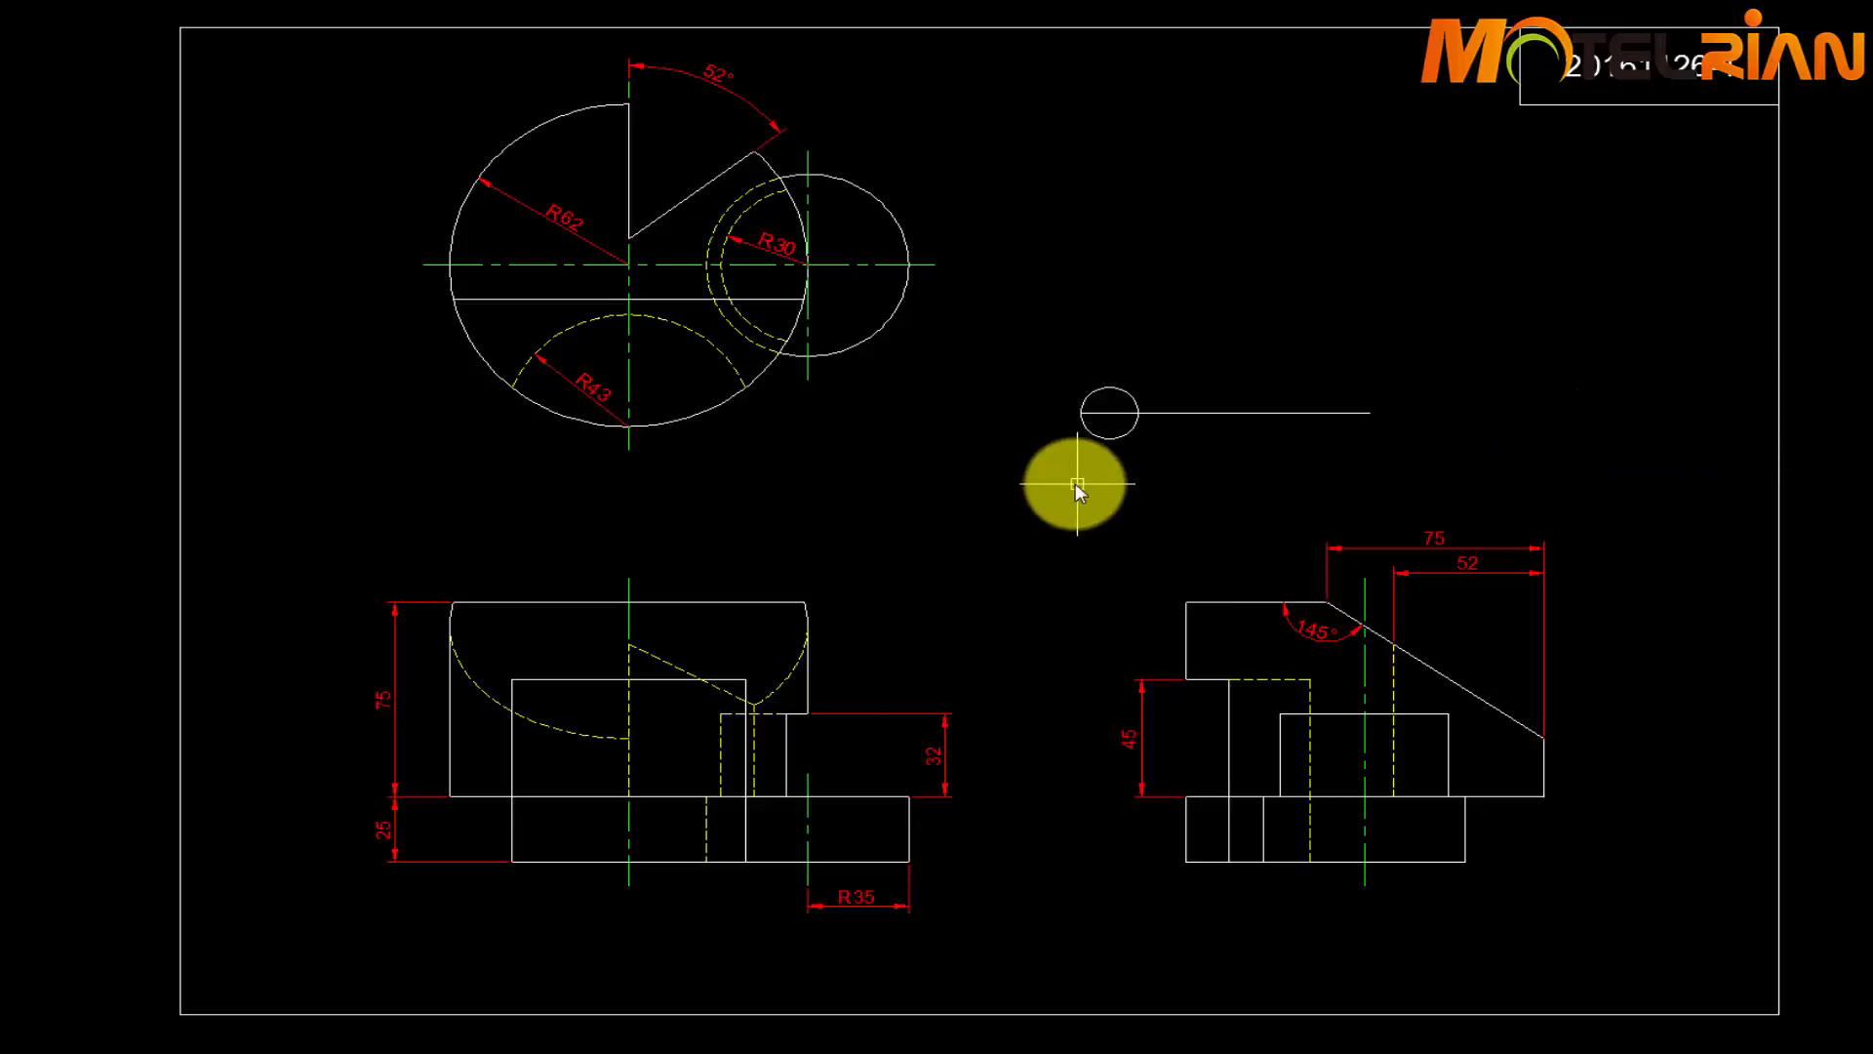
Draw a vertical line from the circle's centre to its bottom quadrant
key(Return)
scroll(1119, 454, up, 2)
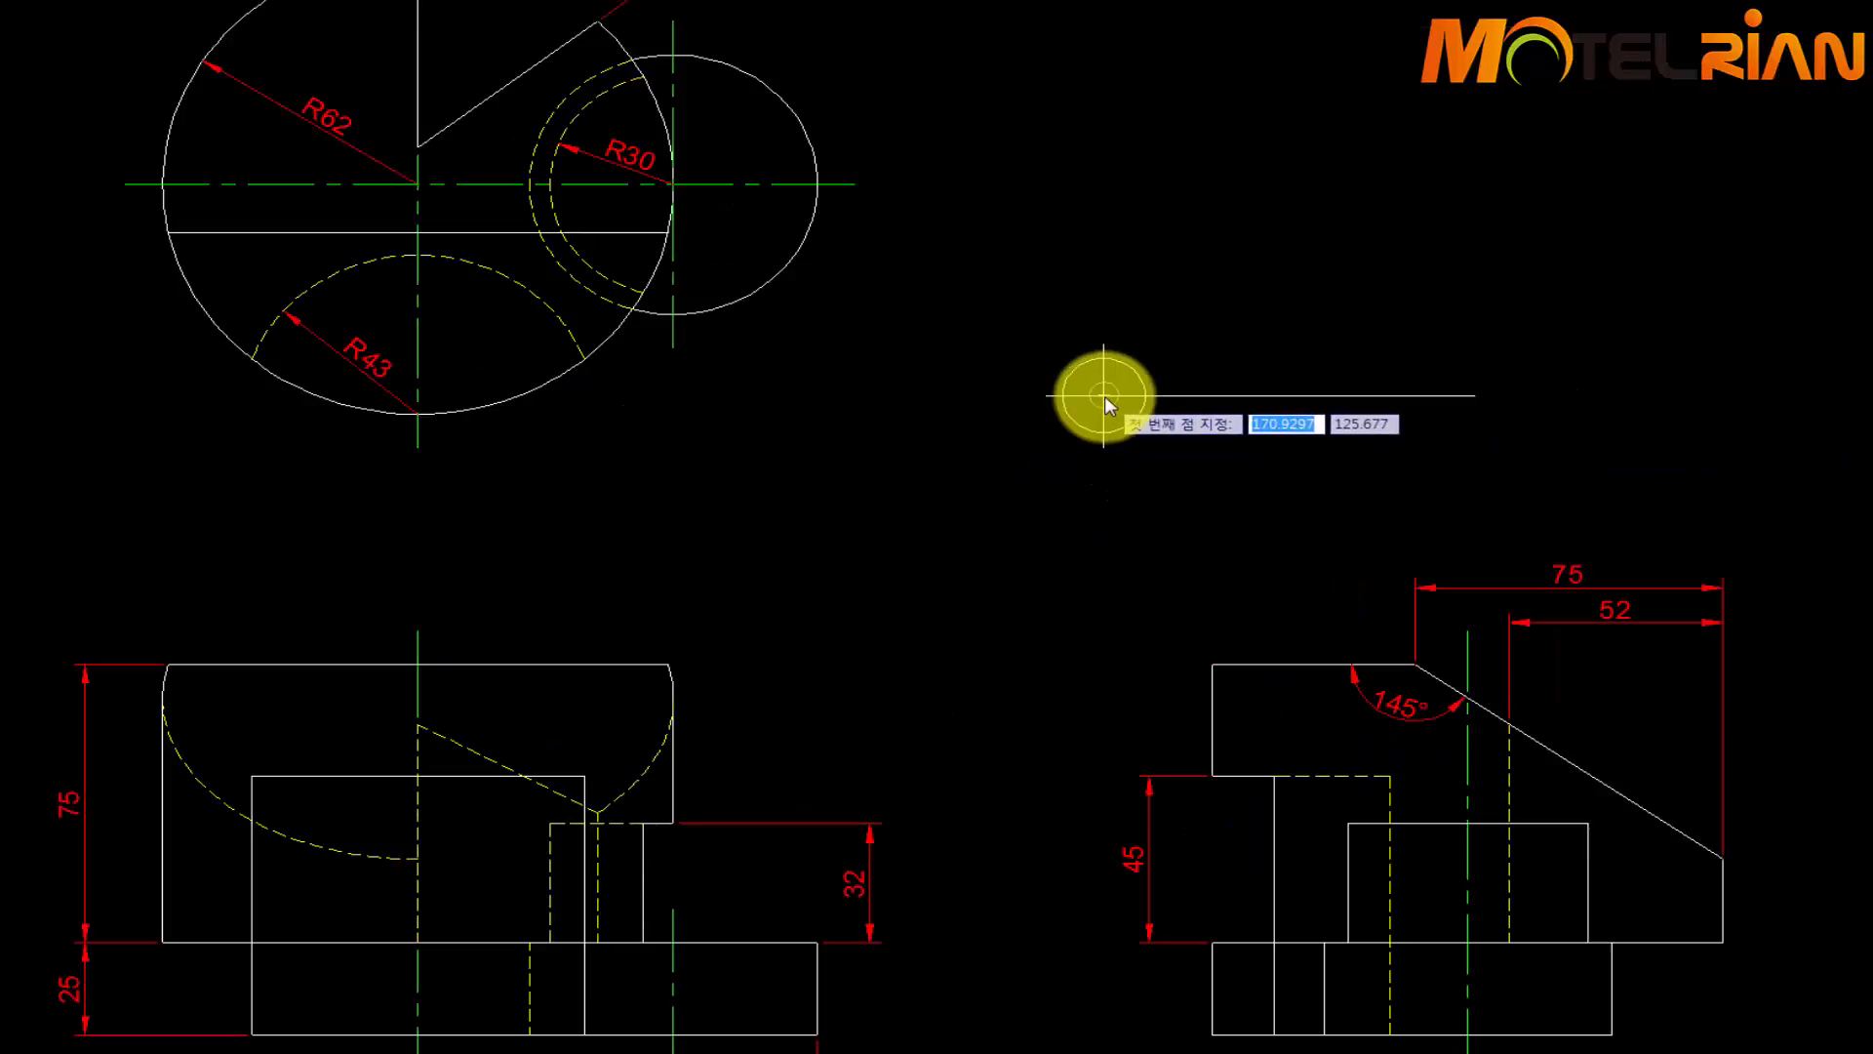
click(1104, 399)
shift+right_click(1109, 484)
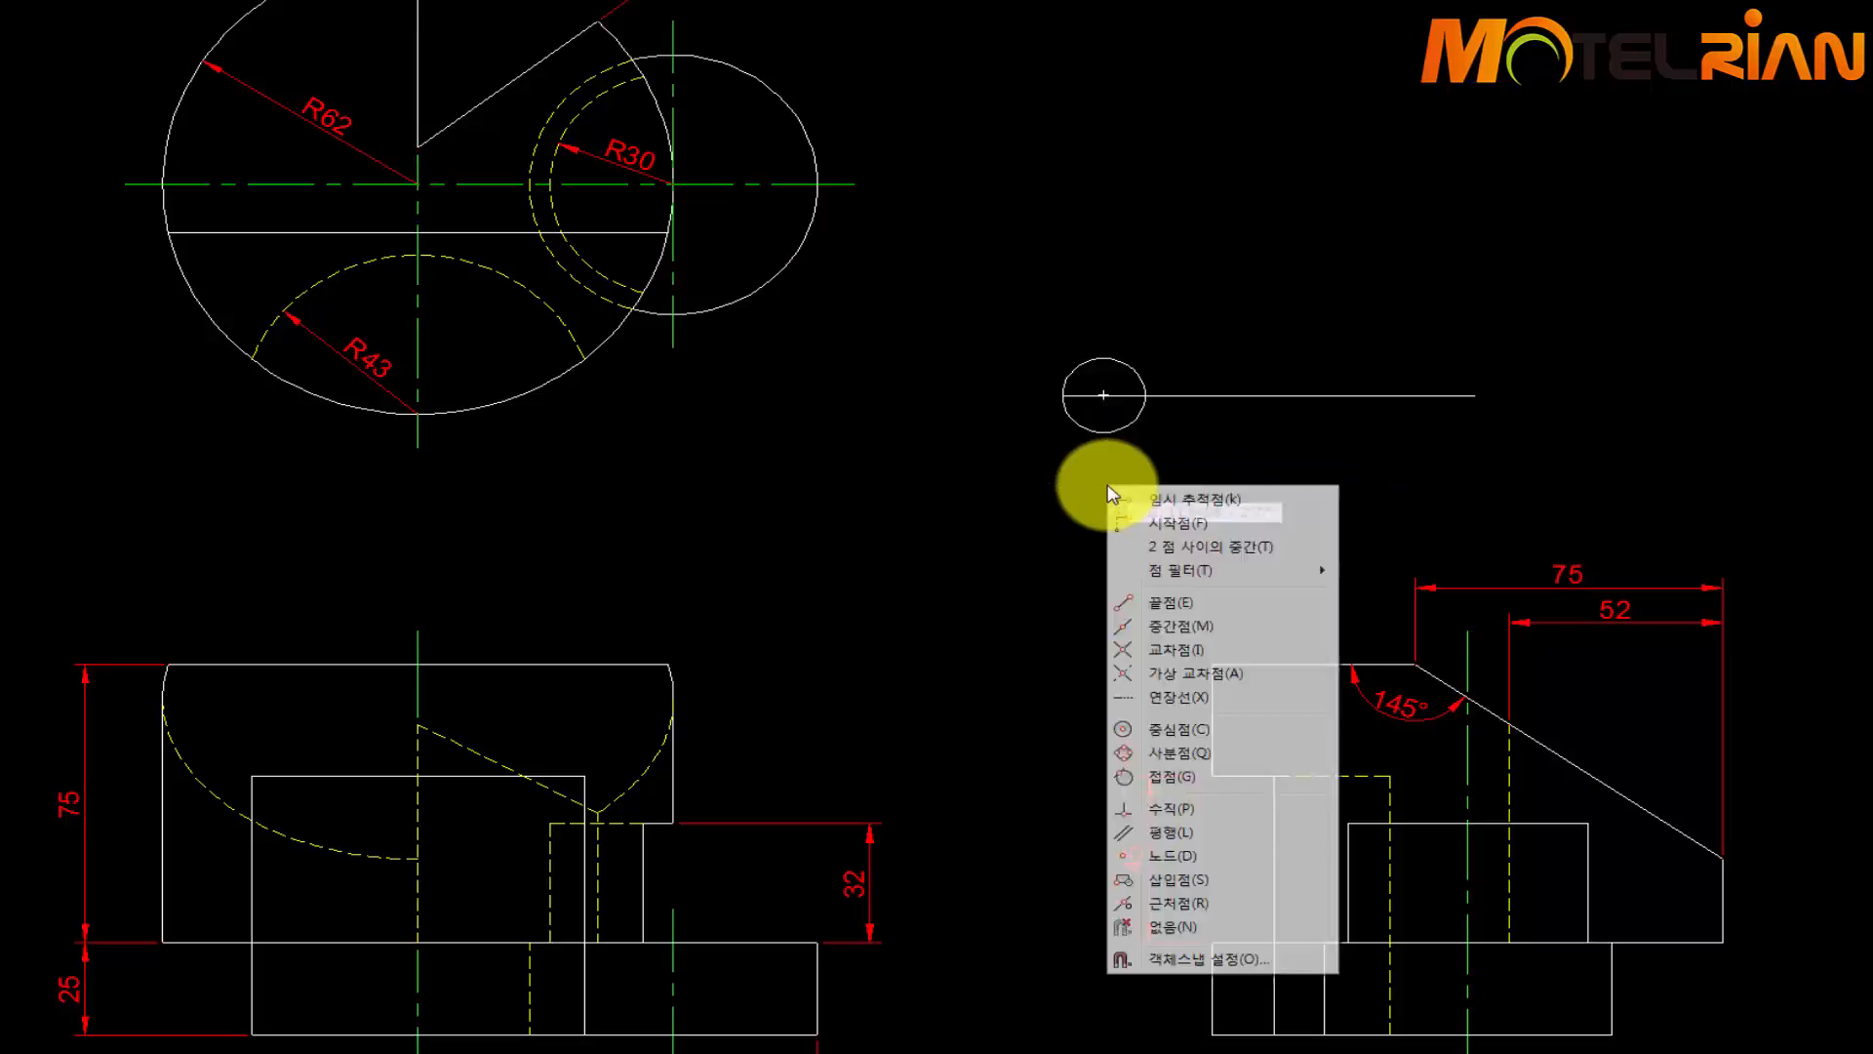
click(1195, 752)
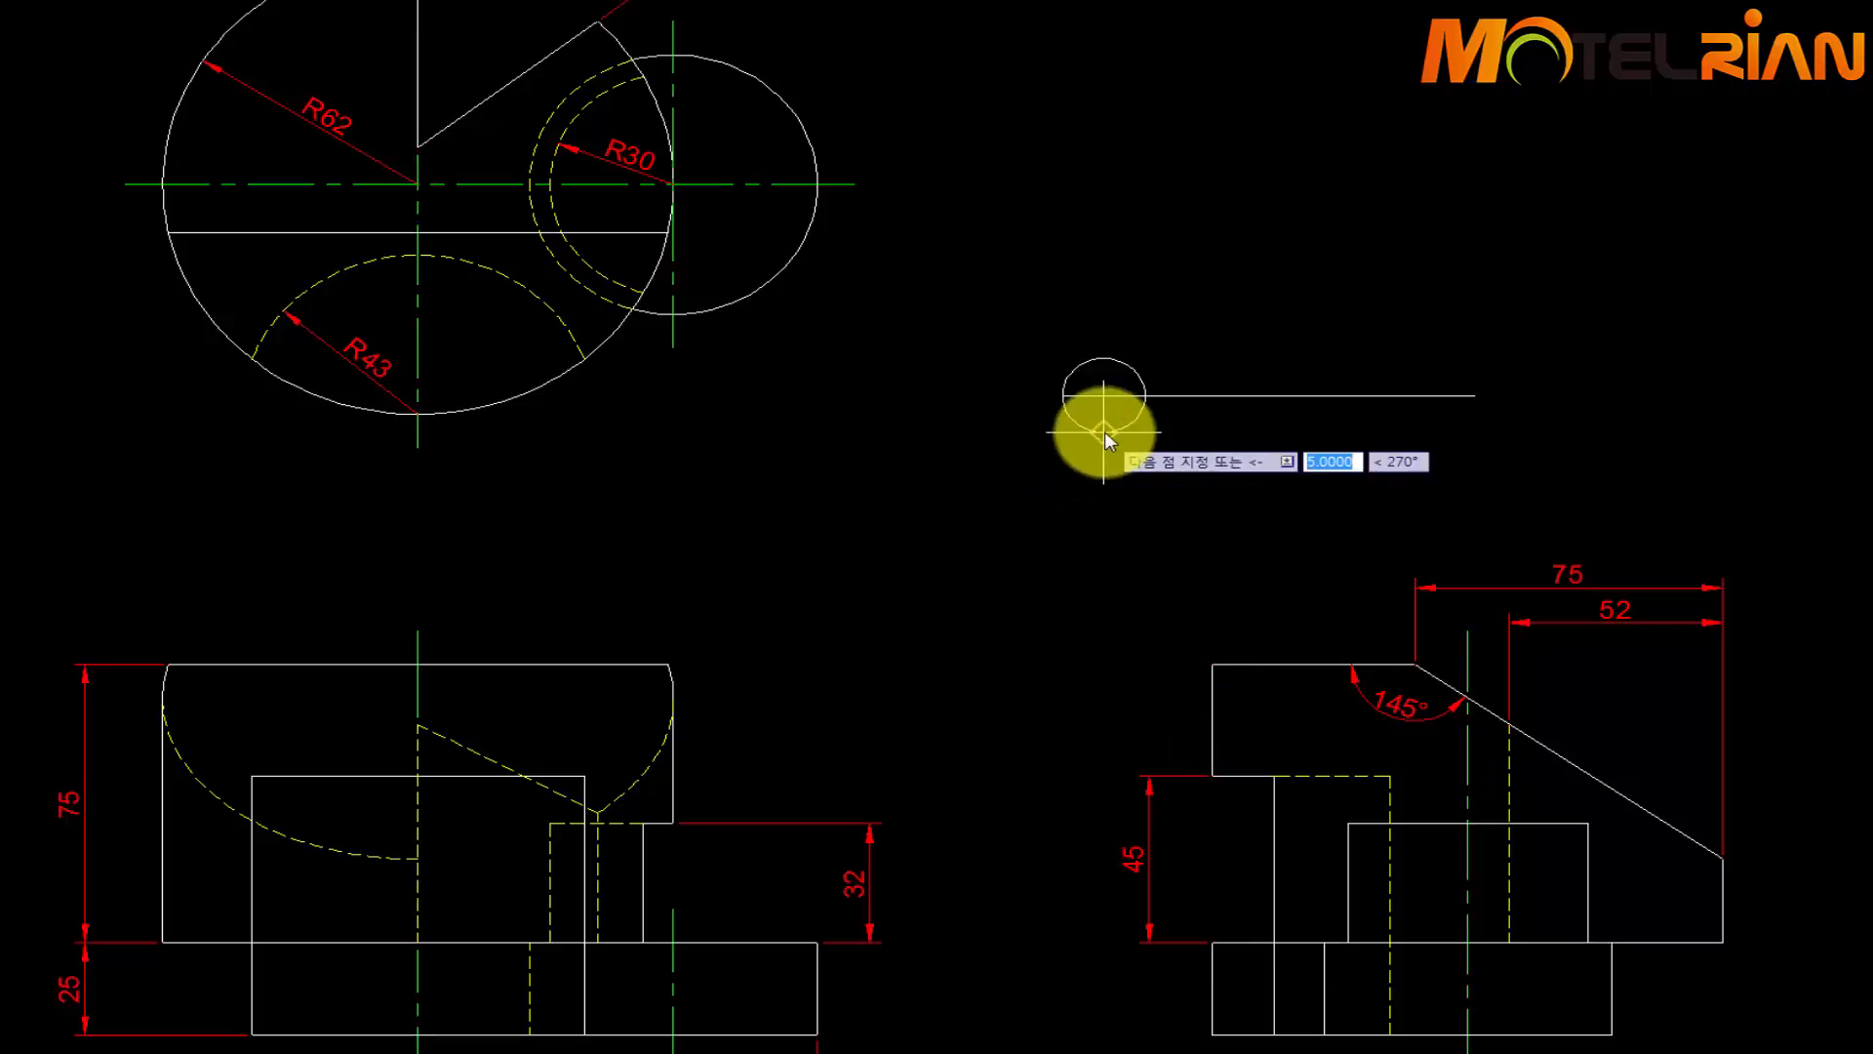
click(1106, 431)
key(Return)
Add multiline text beside the circle reading FRONT, with SCALE 1/2 on the second line
scroll(1265, 449, up, 1)
middle_drag(1264, 449, 828, 459)
scroll(825, 461, up, 1)
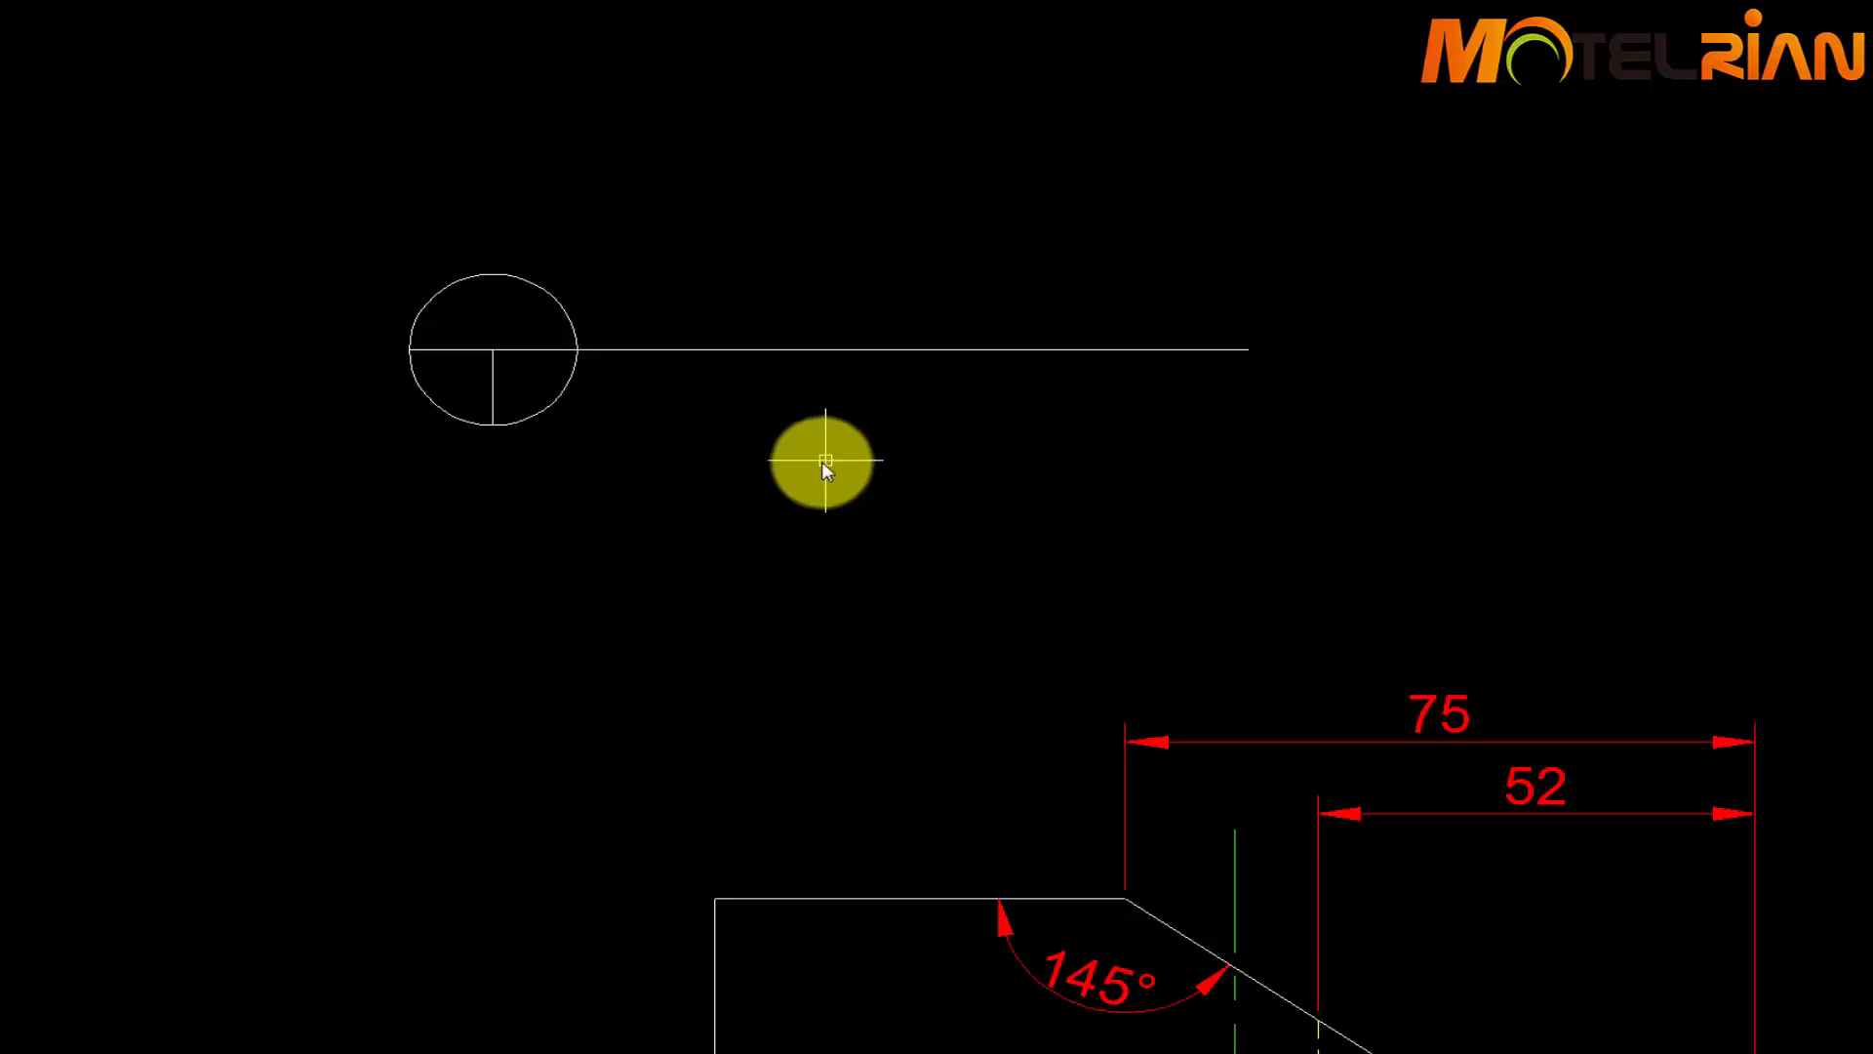
text(t)
key(Return)
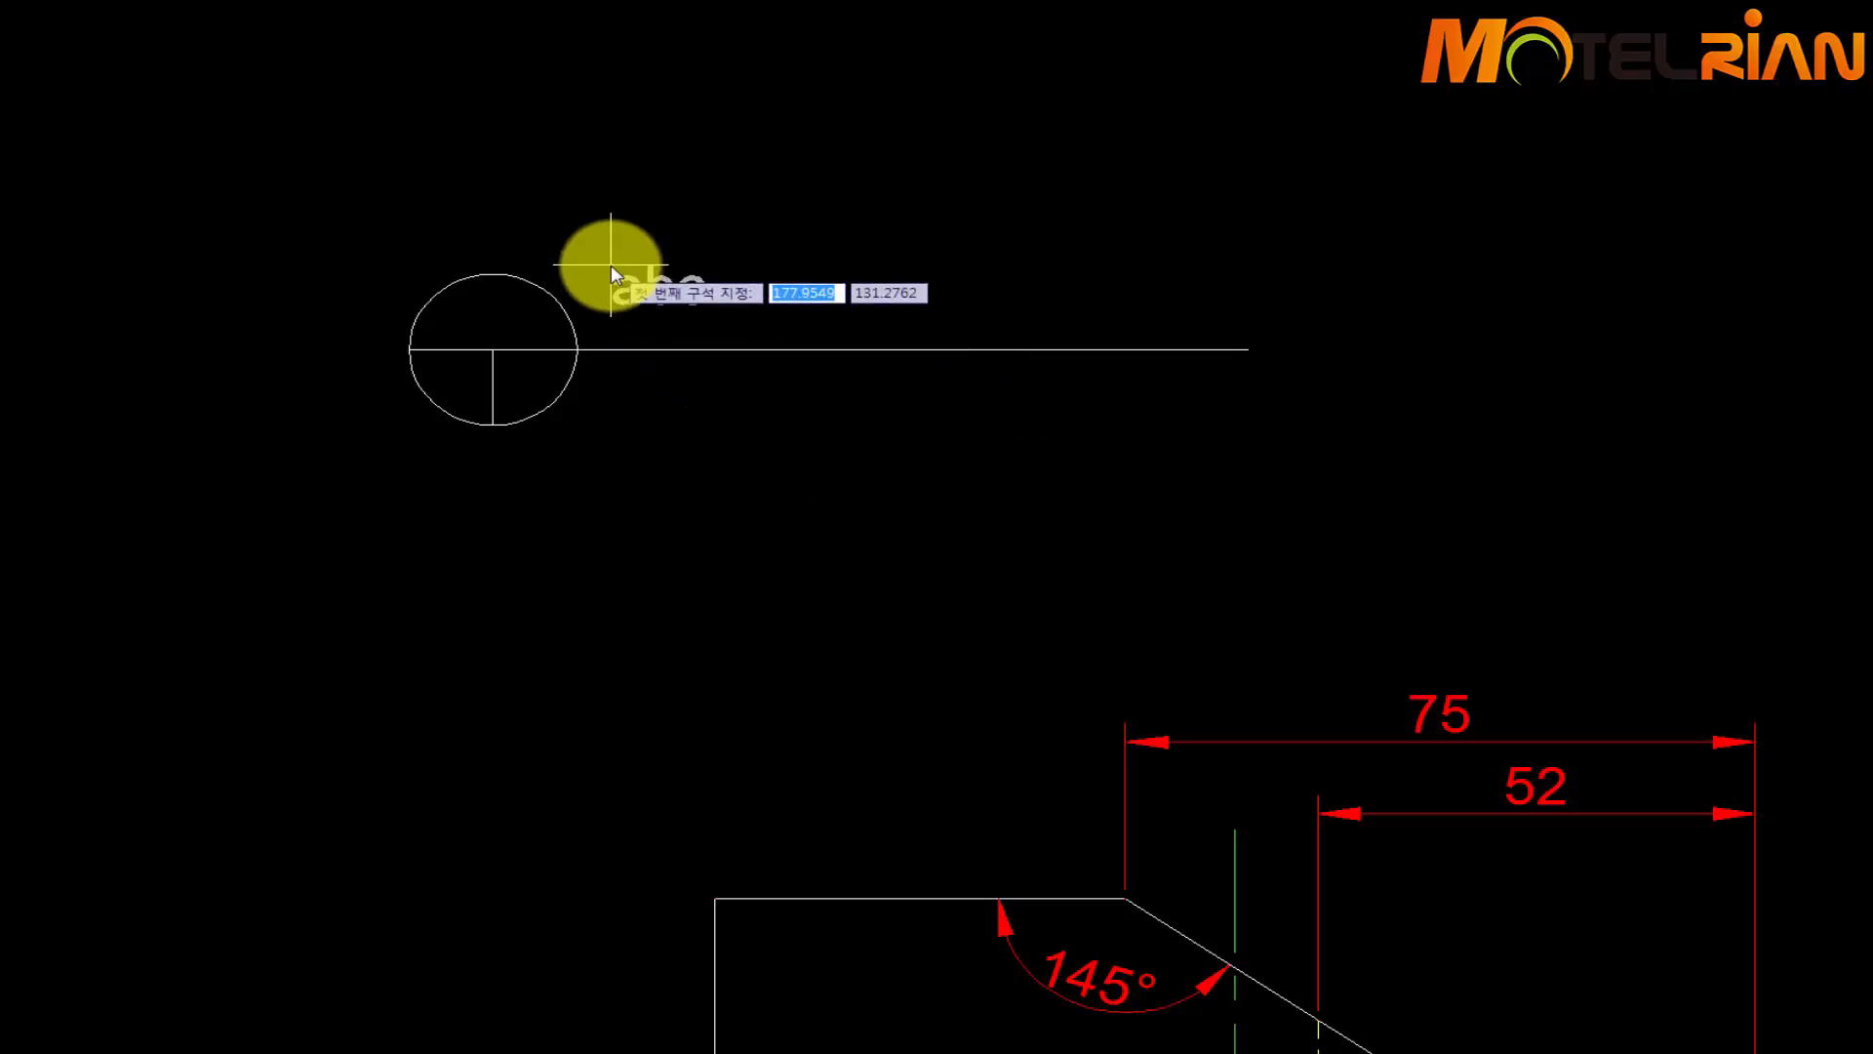
click(610, 265)
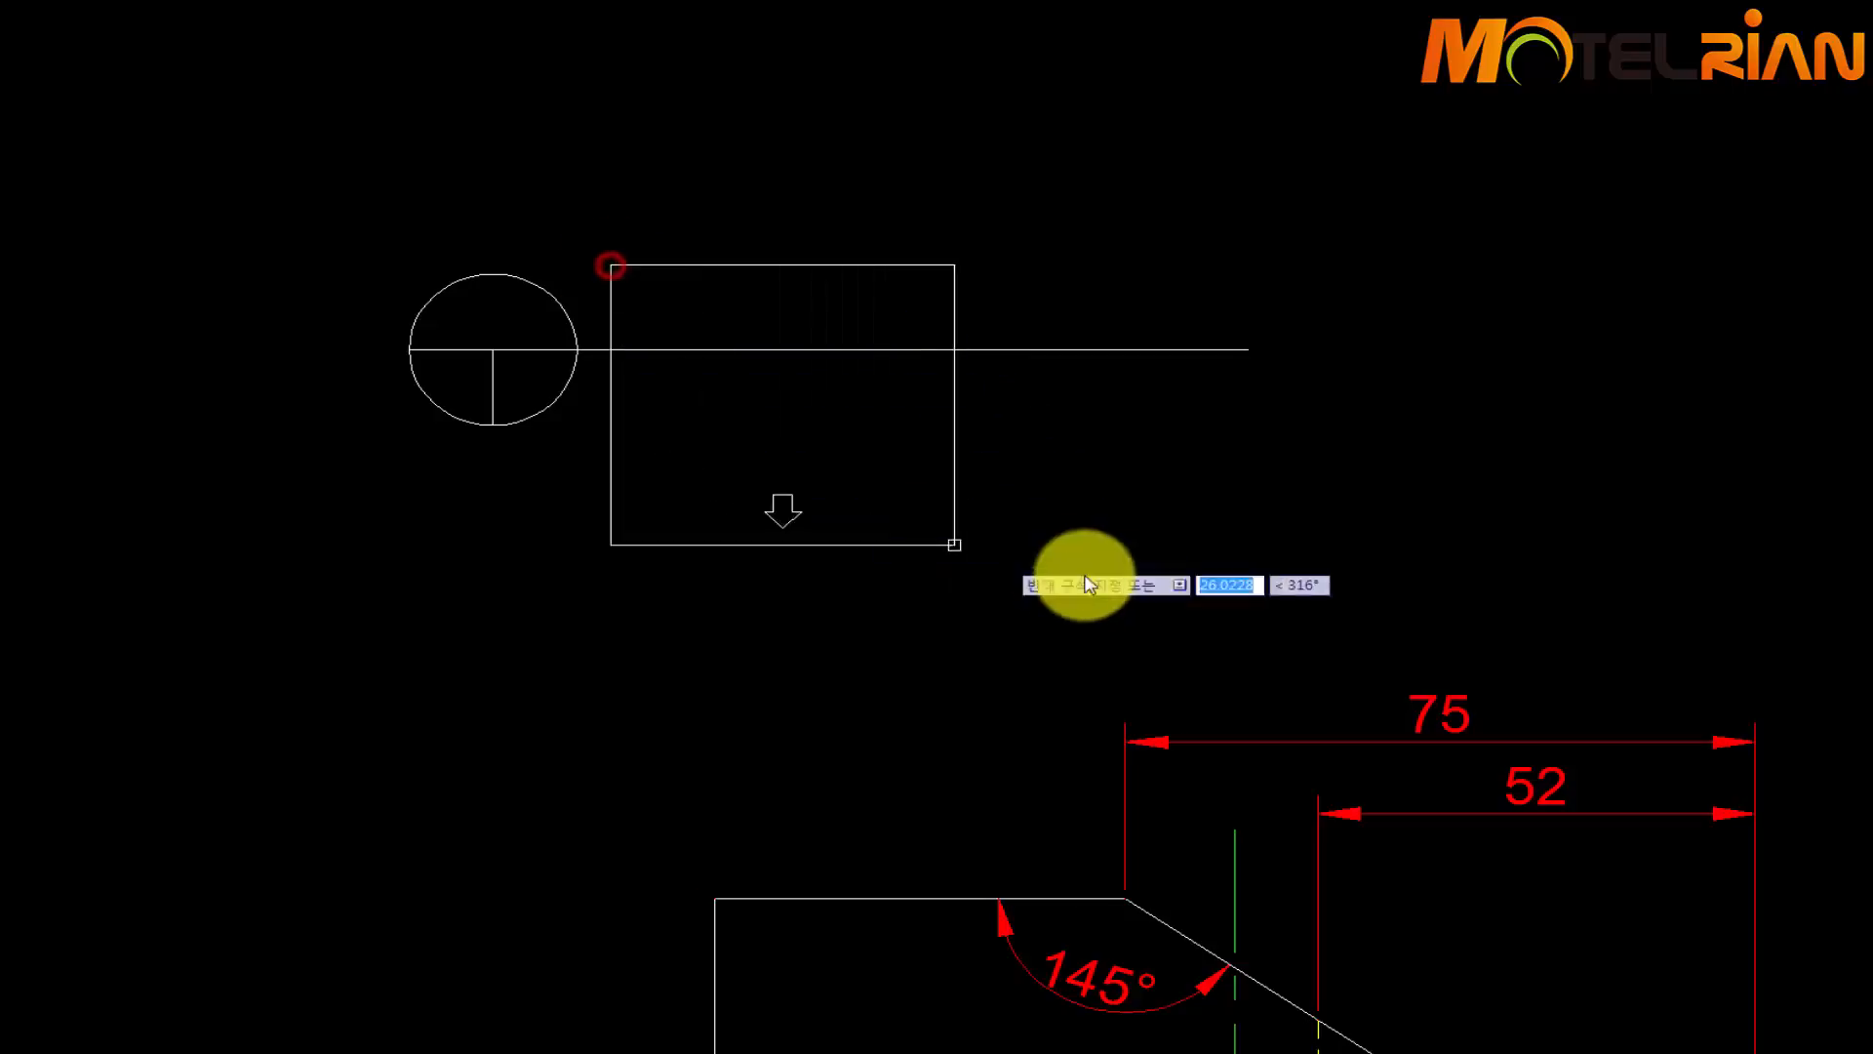
click(1355, 653)
text(F)
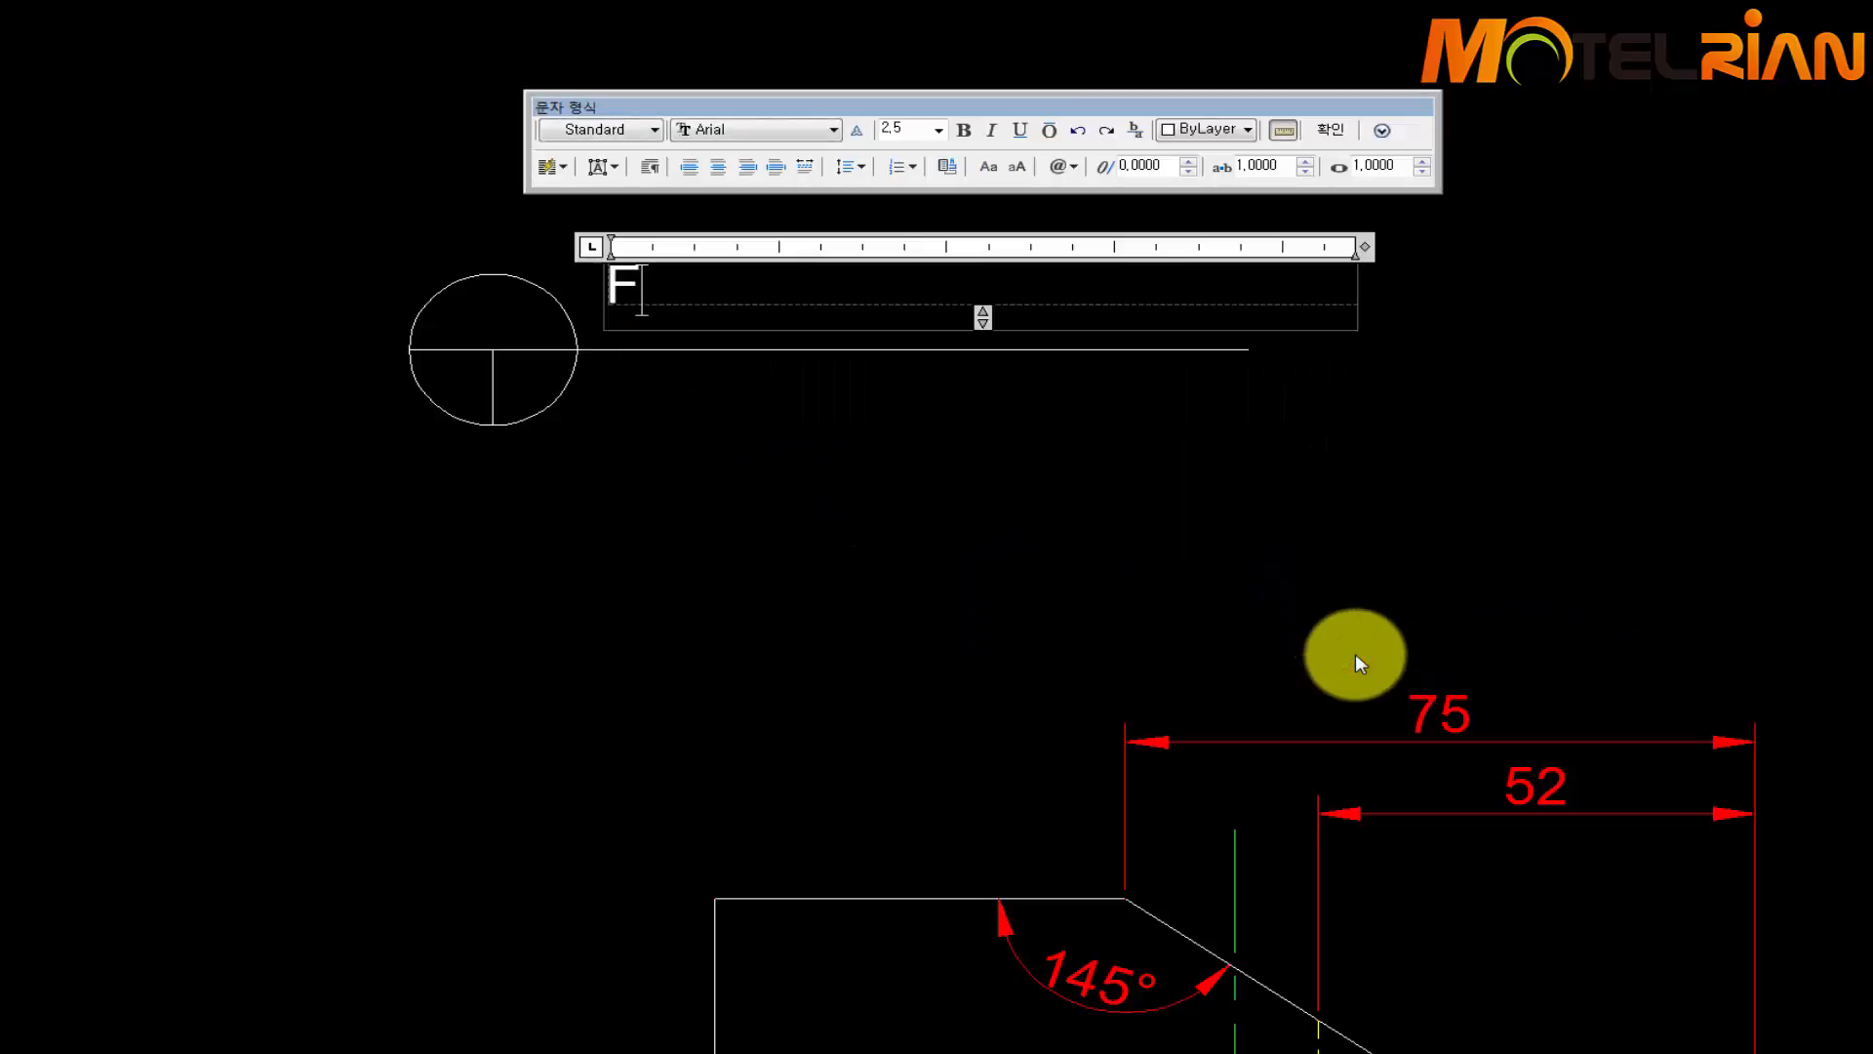
text(RONT)
key(Return)
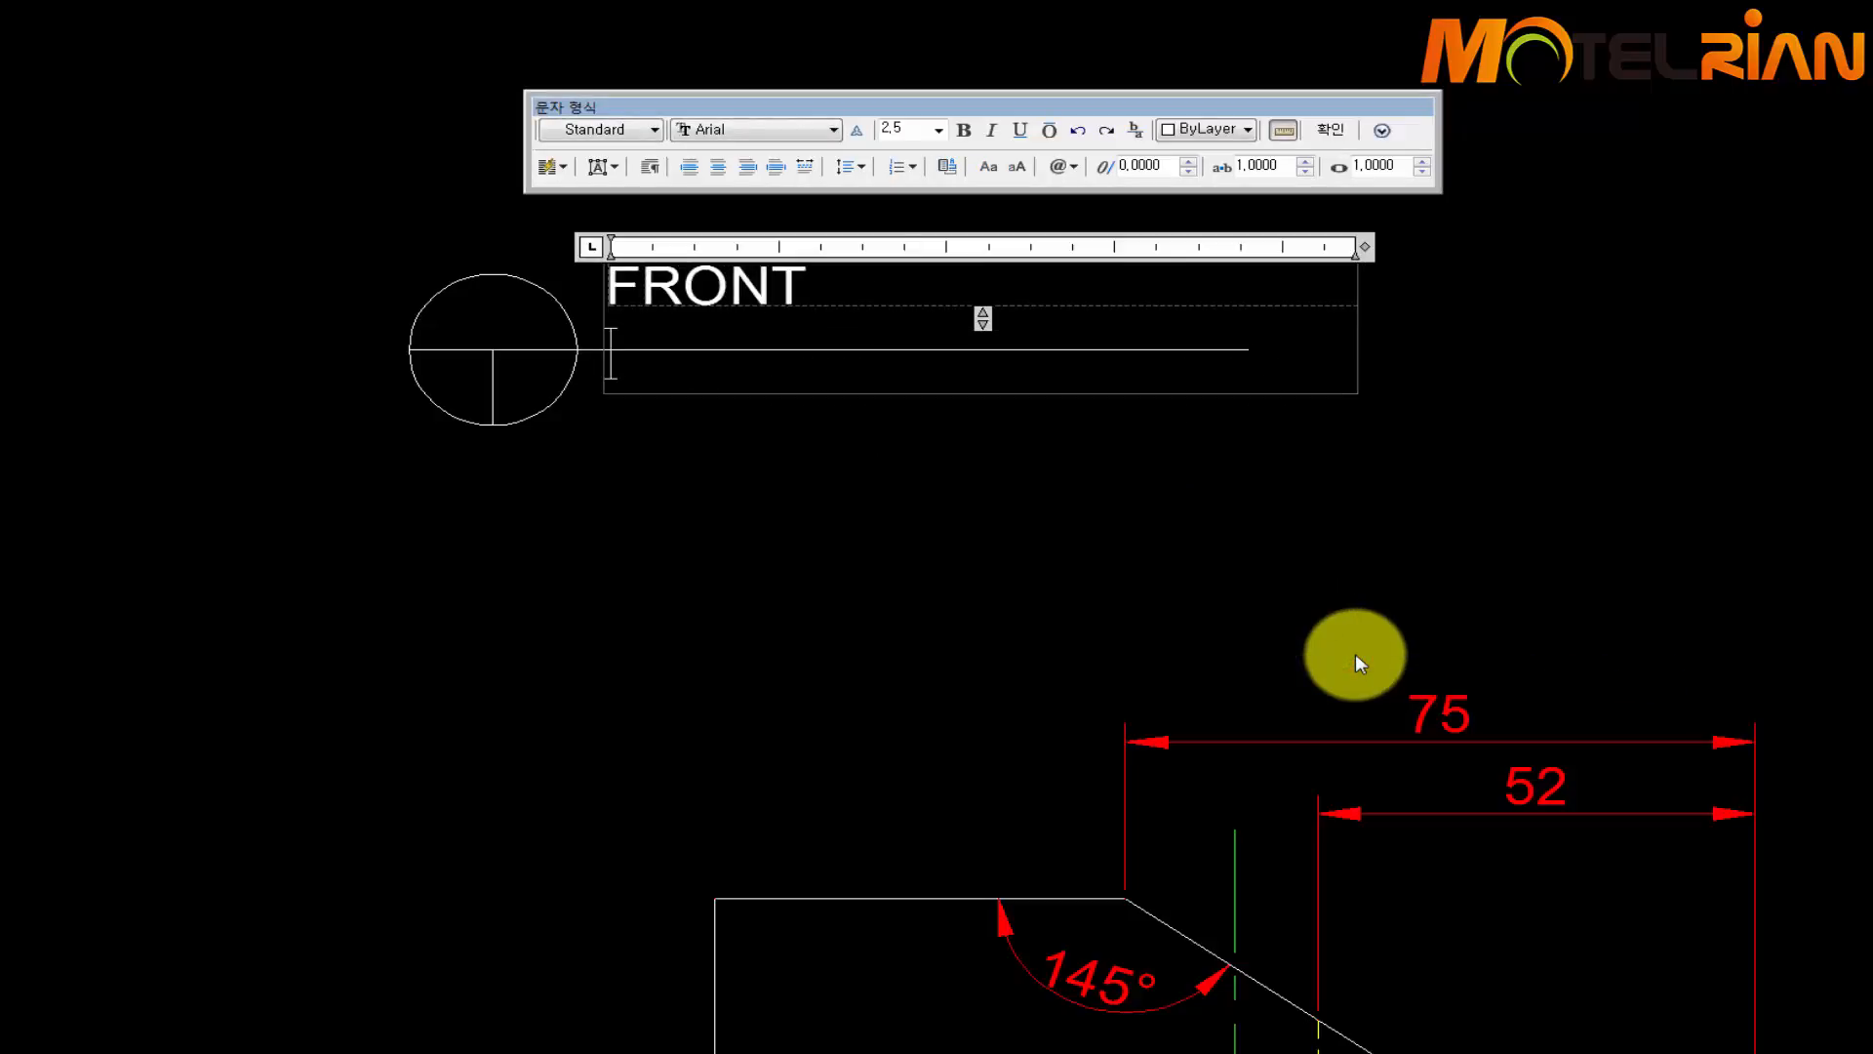
text(SCALE)
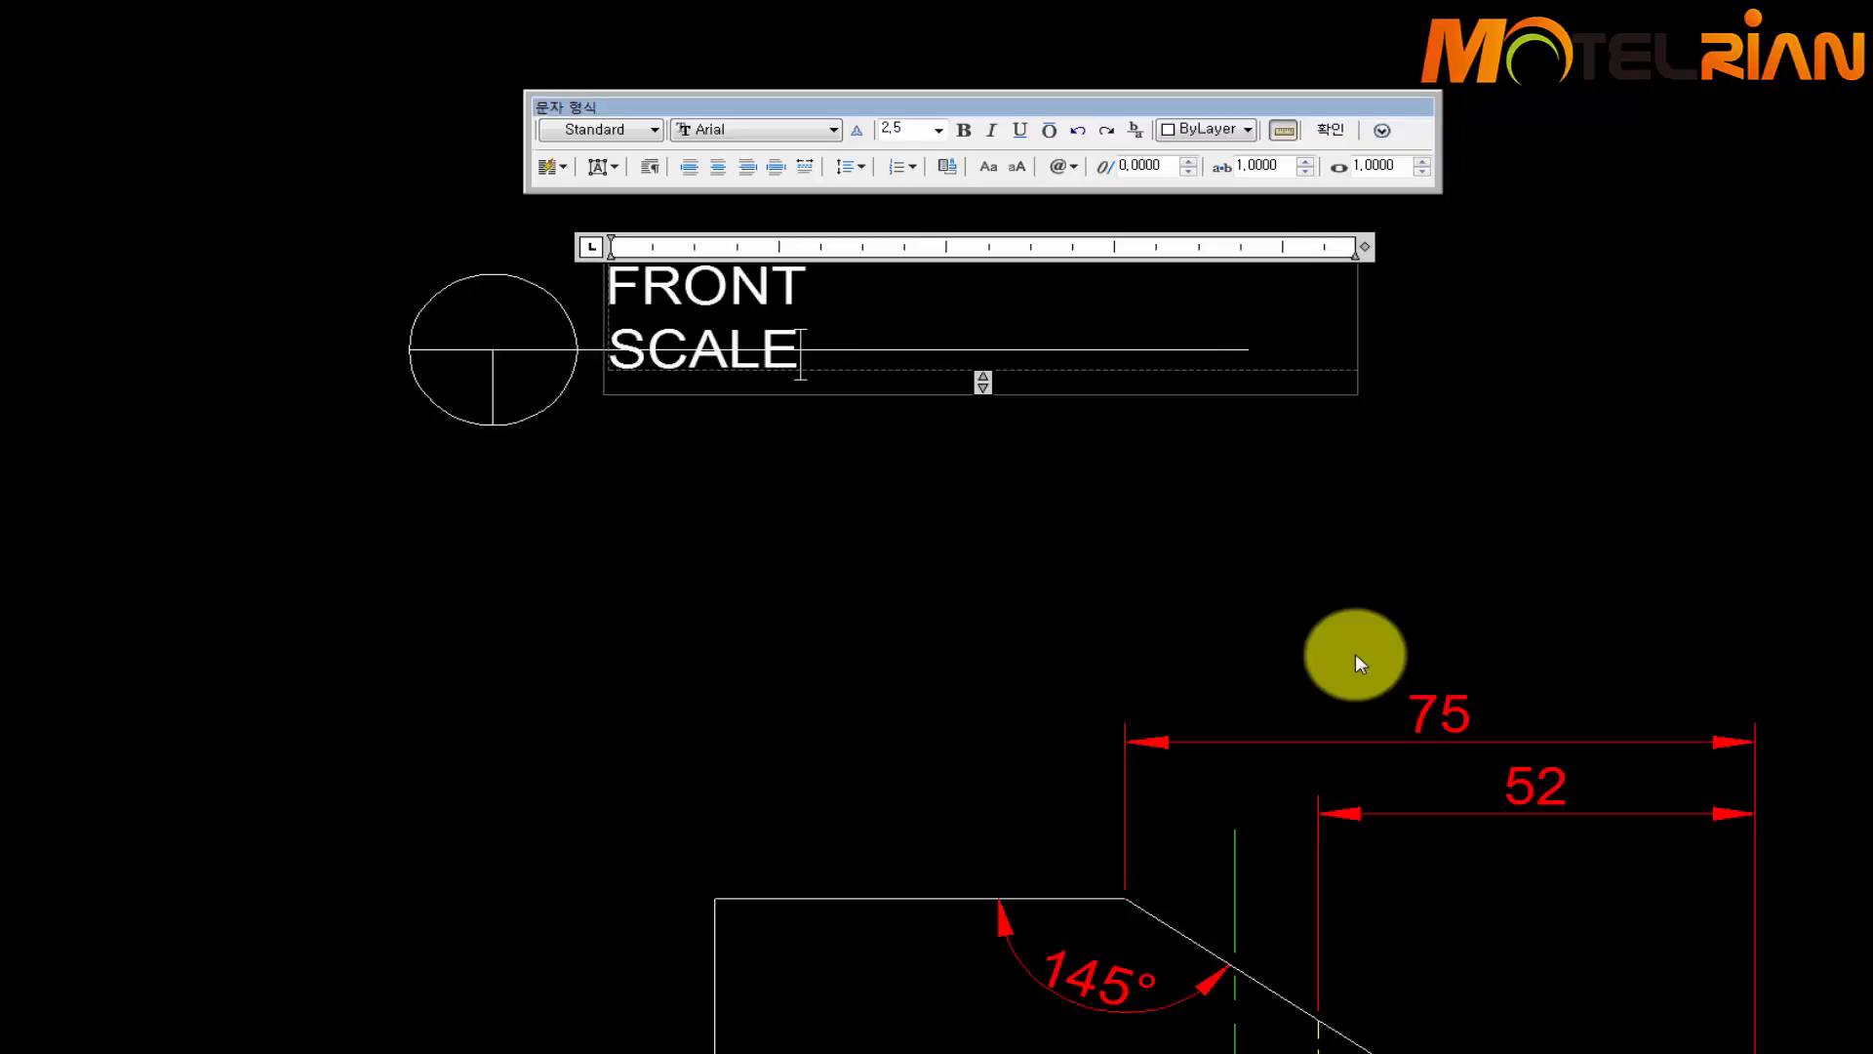
text( 1/2)
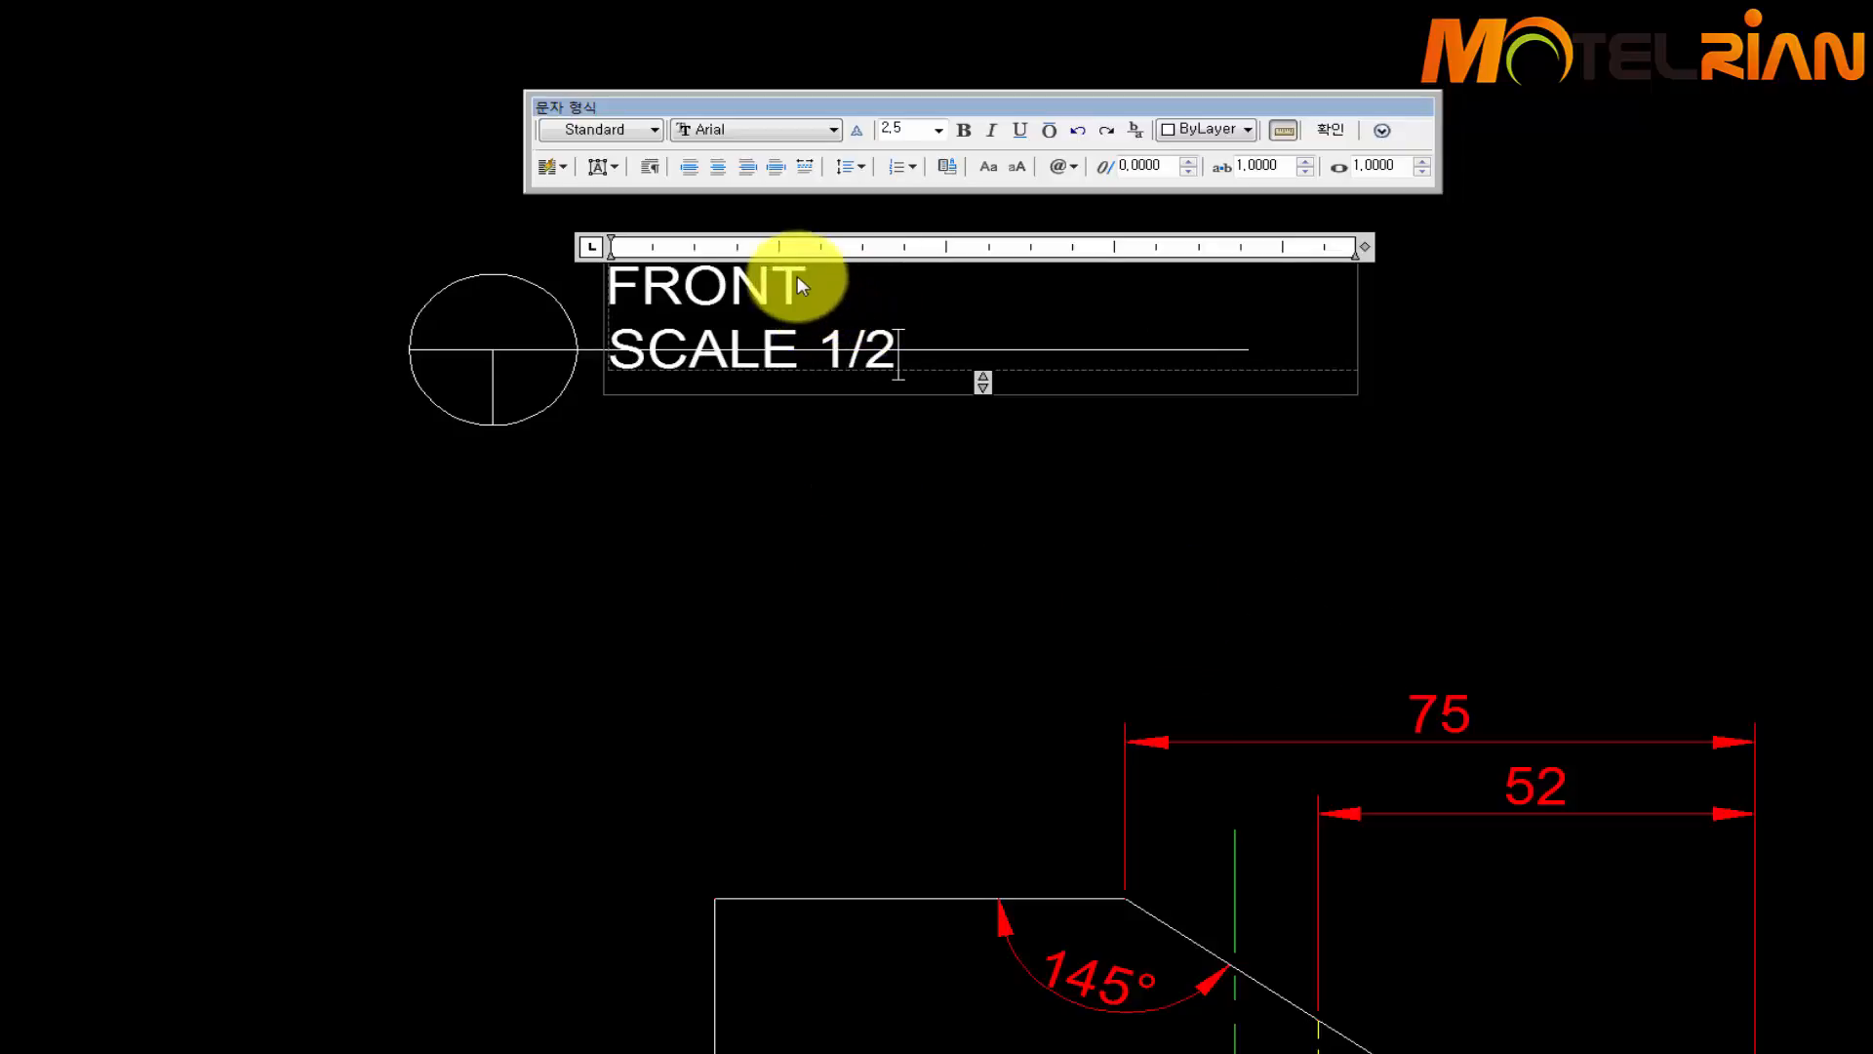
Set the height of the word FRONT to 4
drag(802, 283, 558, 284)
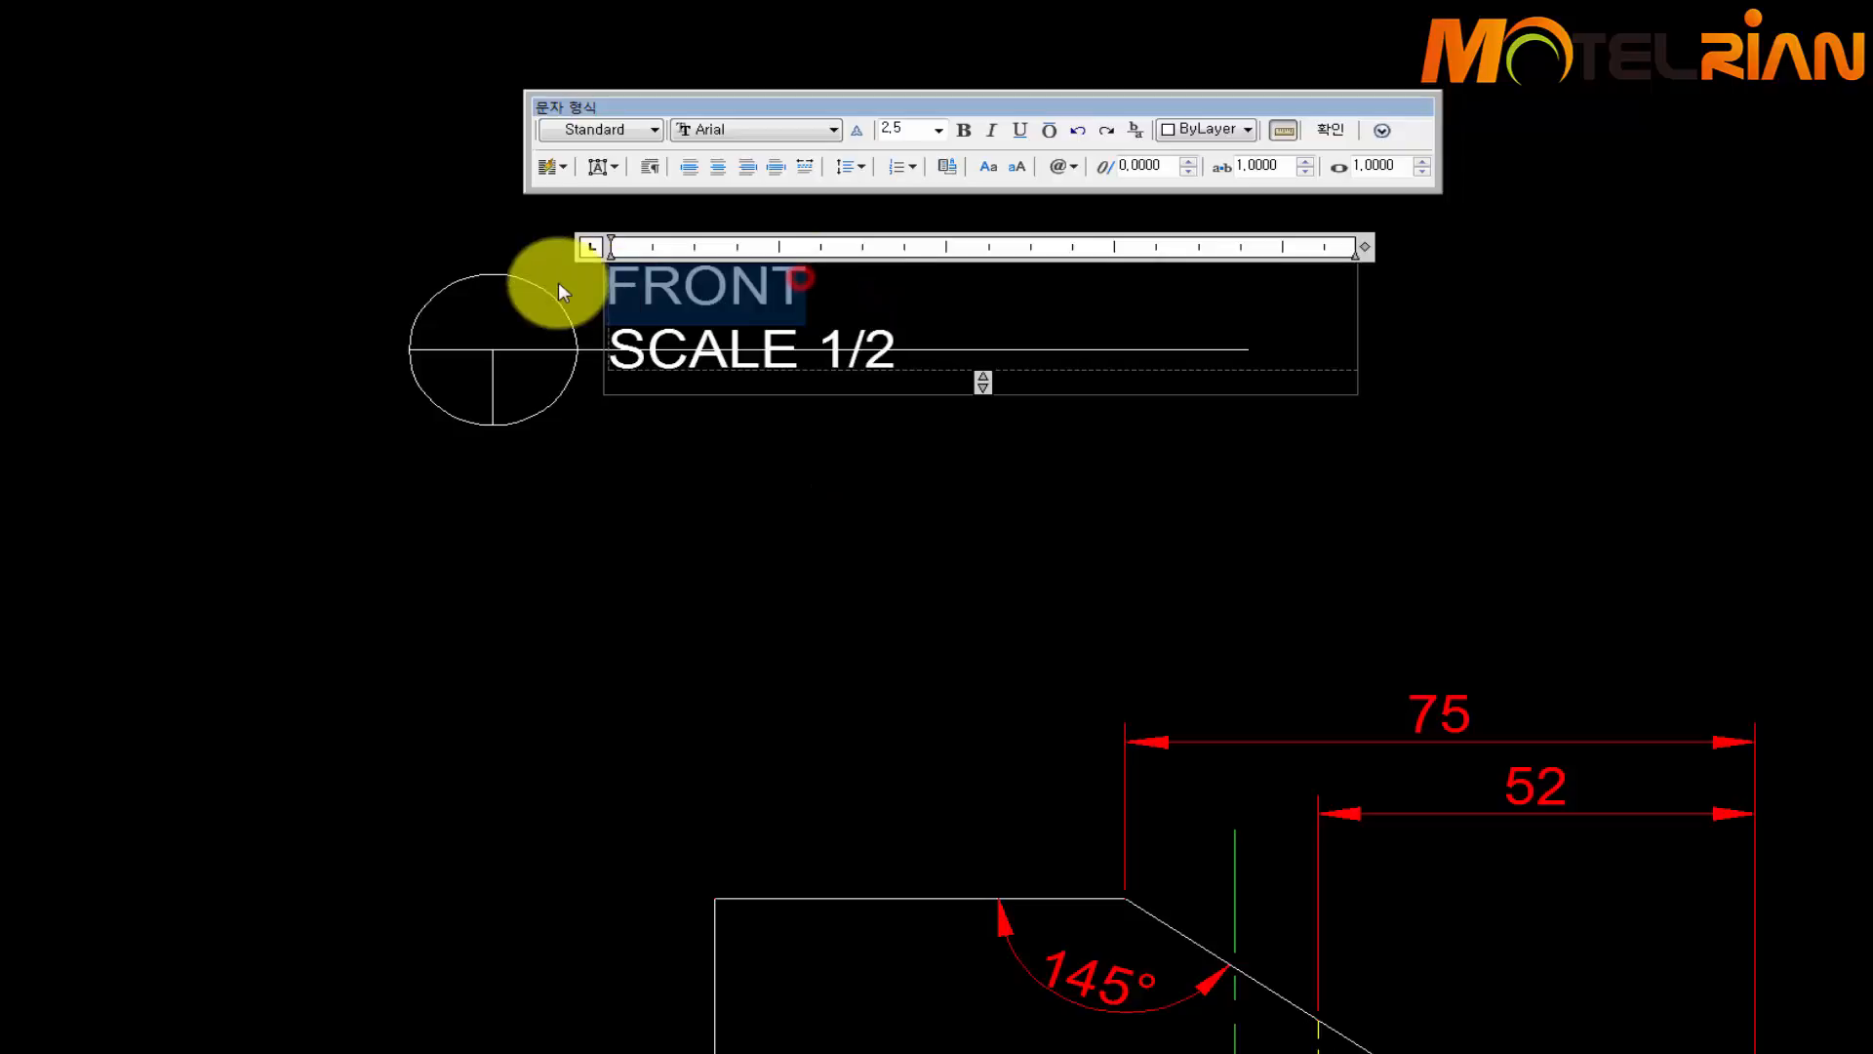
click(934, 140)
text(4)
key(Return)
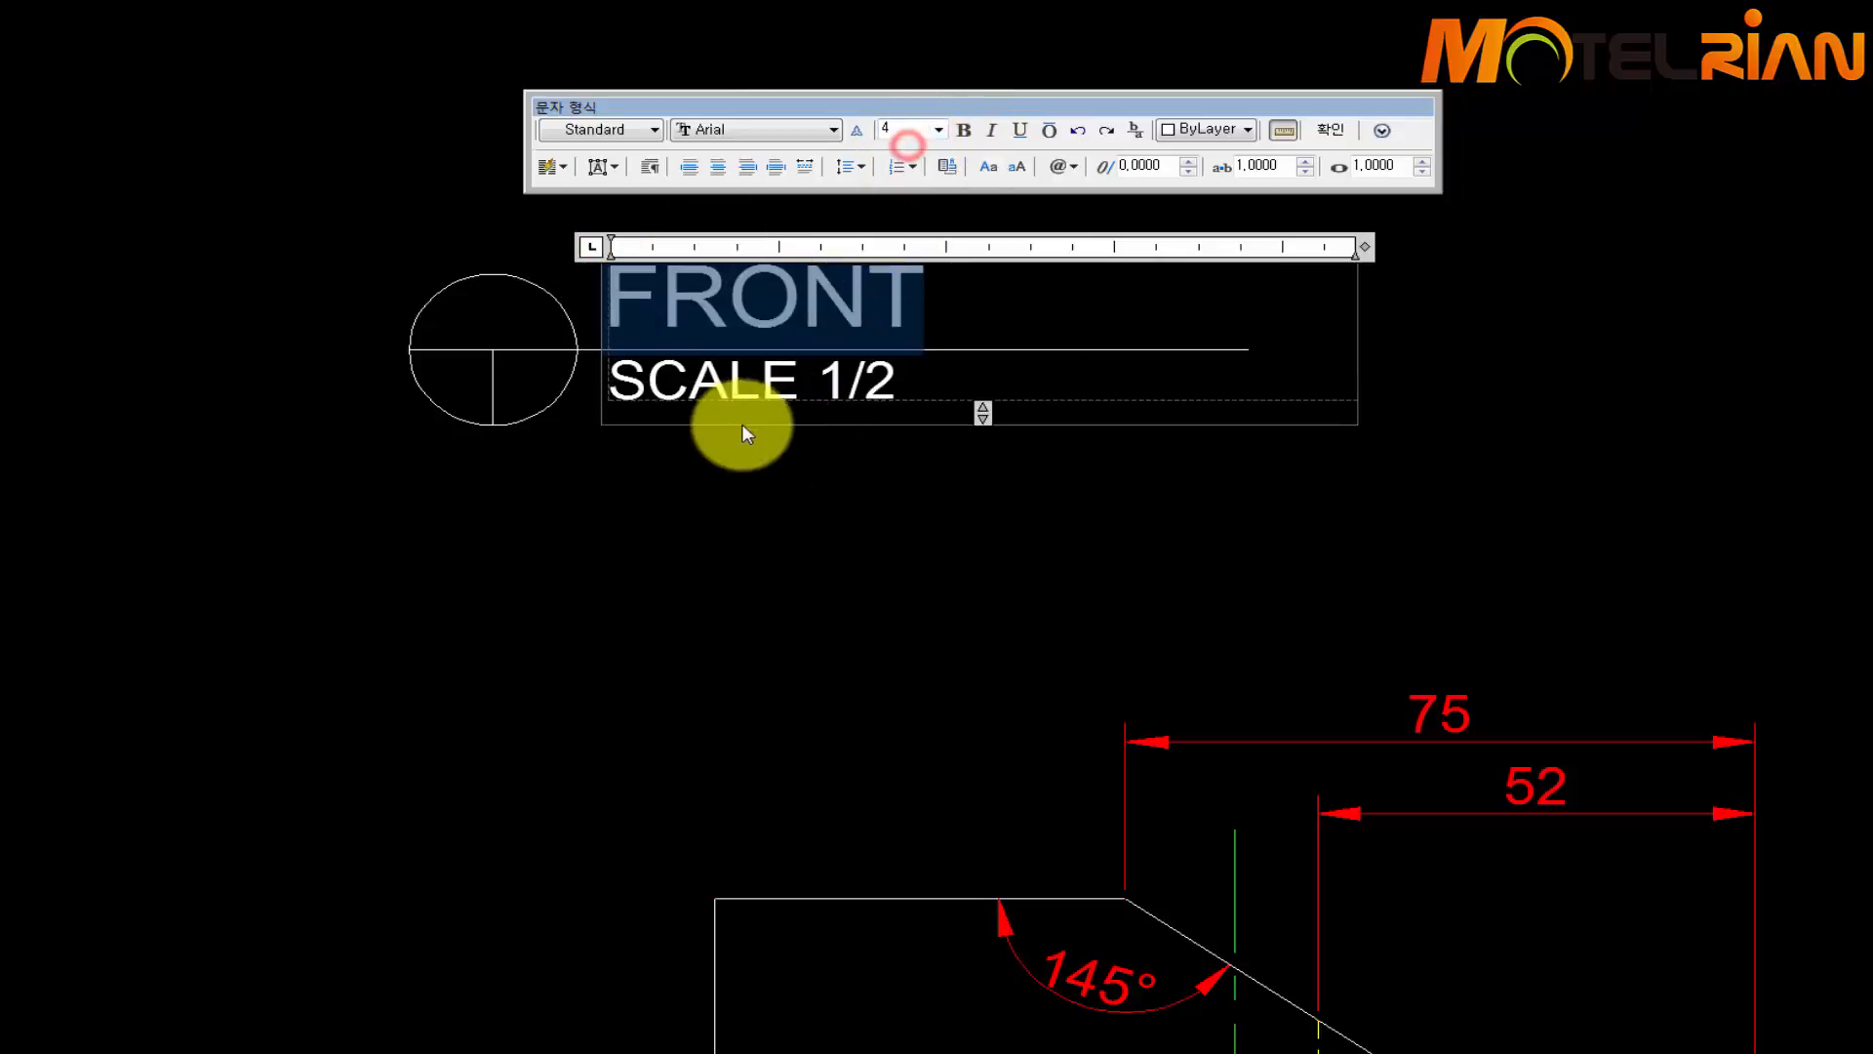
Indent SCALE 1/2 so it ends near the right end of the title line, and finish the text
click(612, 385)
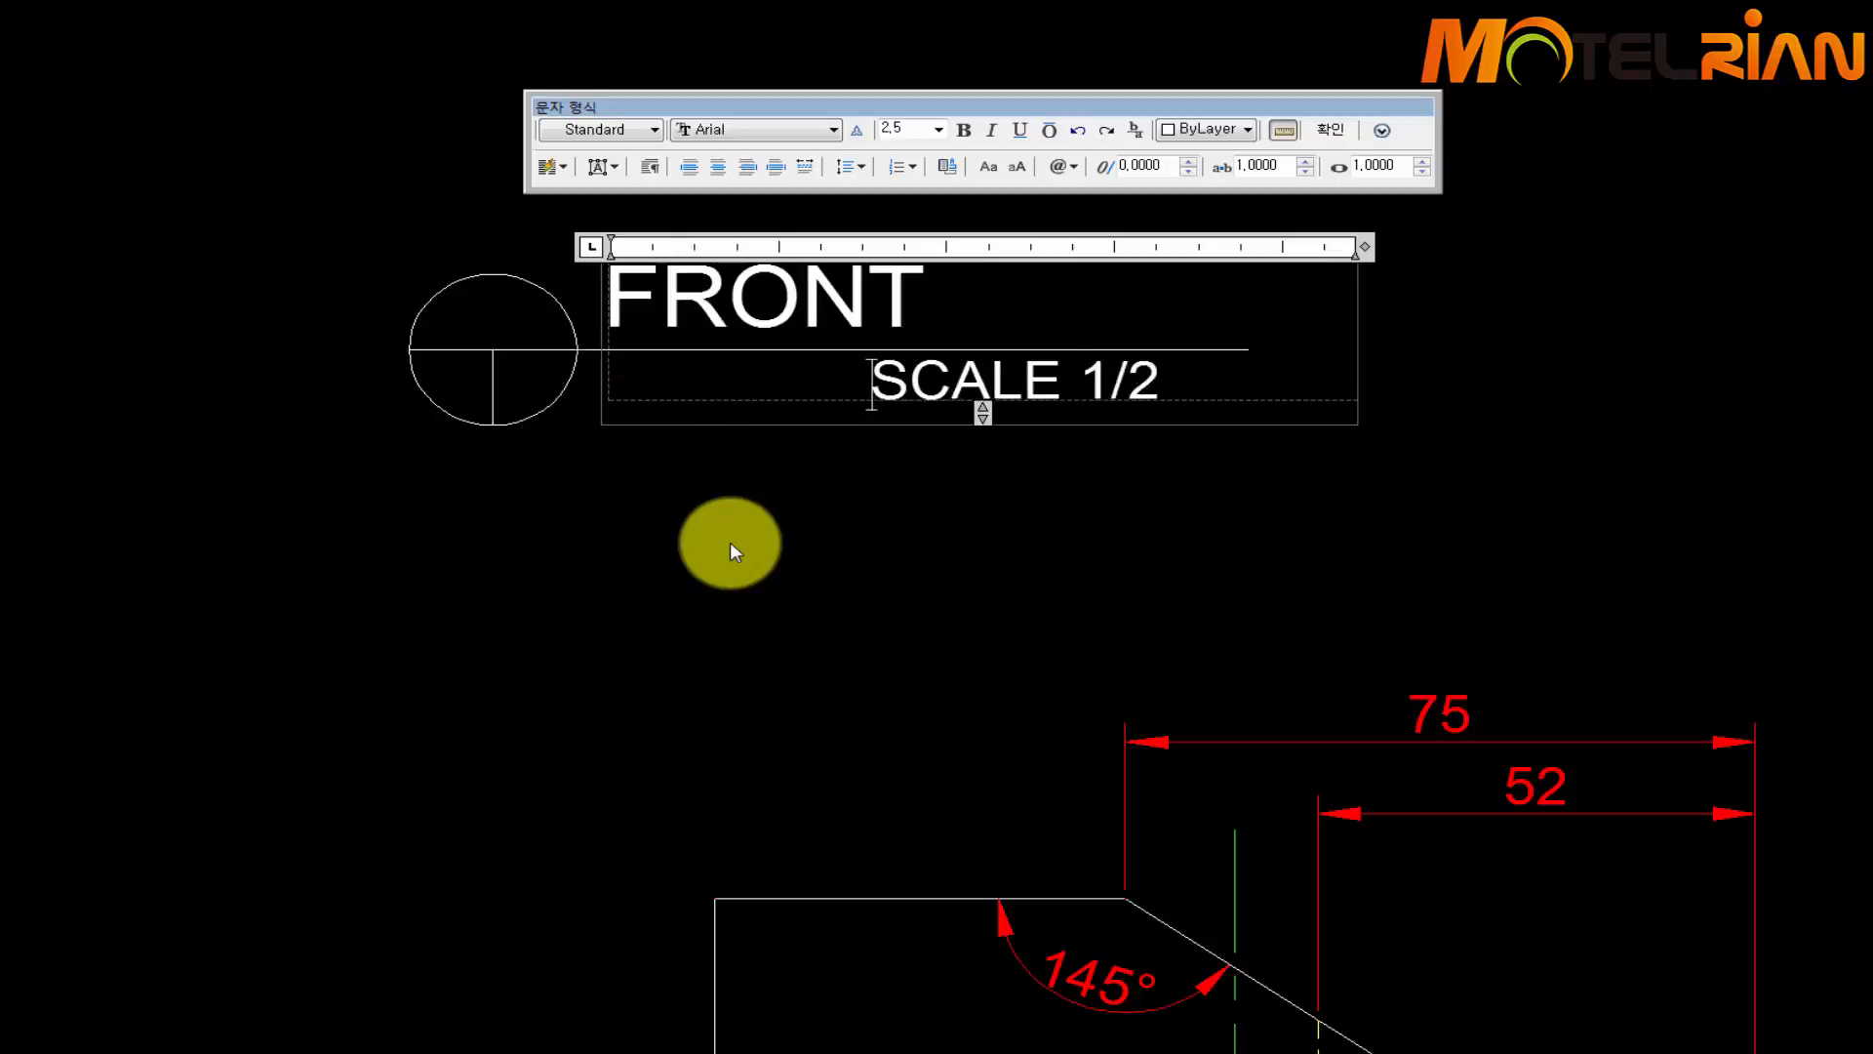
key(BackSpace)
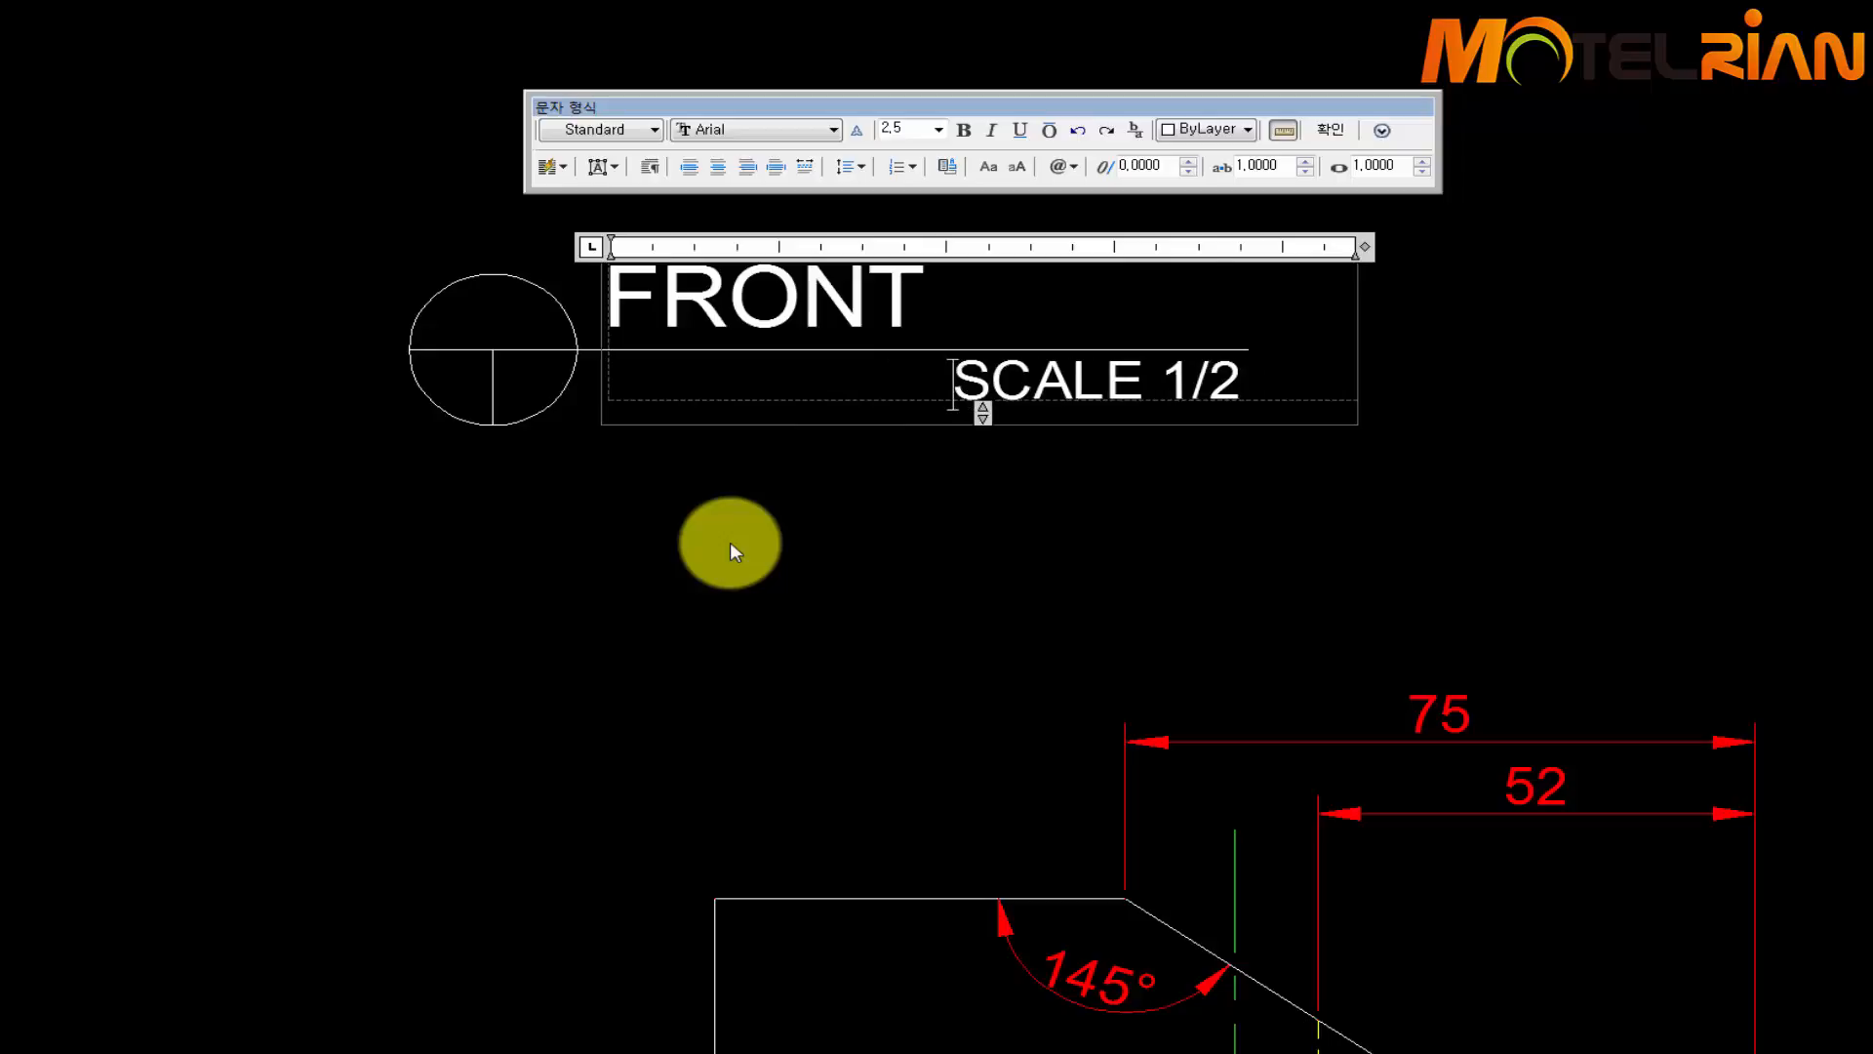
click(730, 546)
Move the whole FRONT title mark by its circle centre to just below the front view
scroll(730, 543, down, 2)
scroll(1309, 301, down, 2)
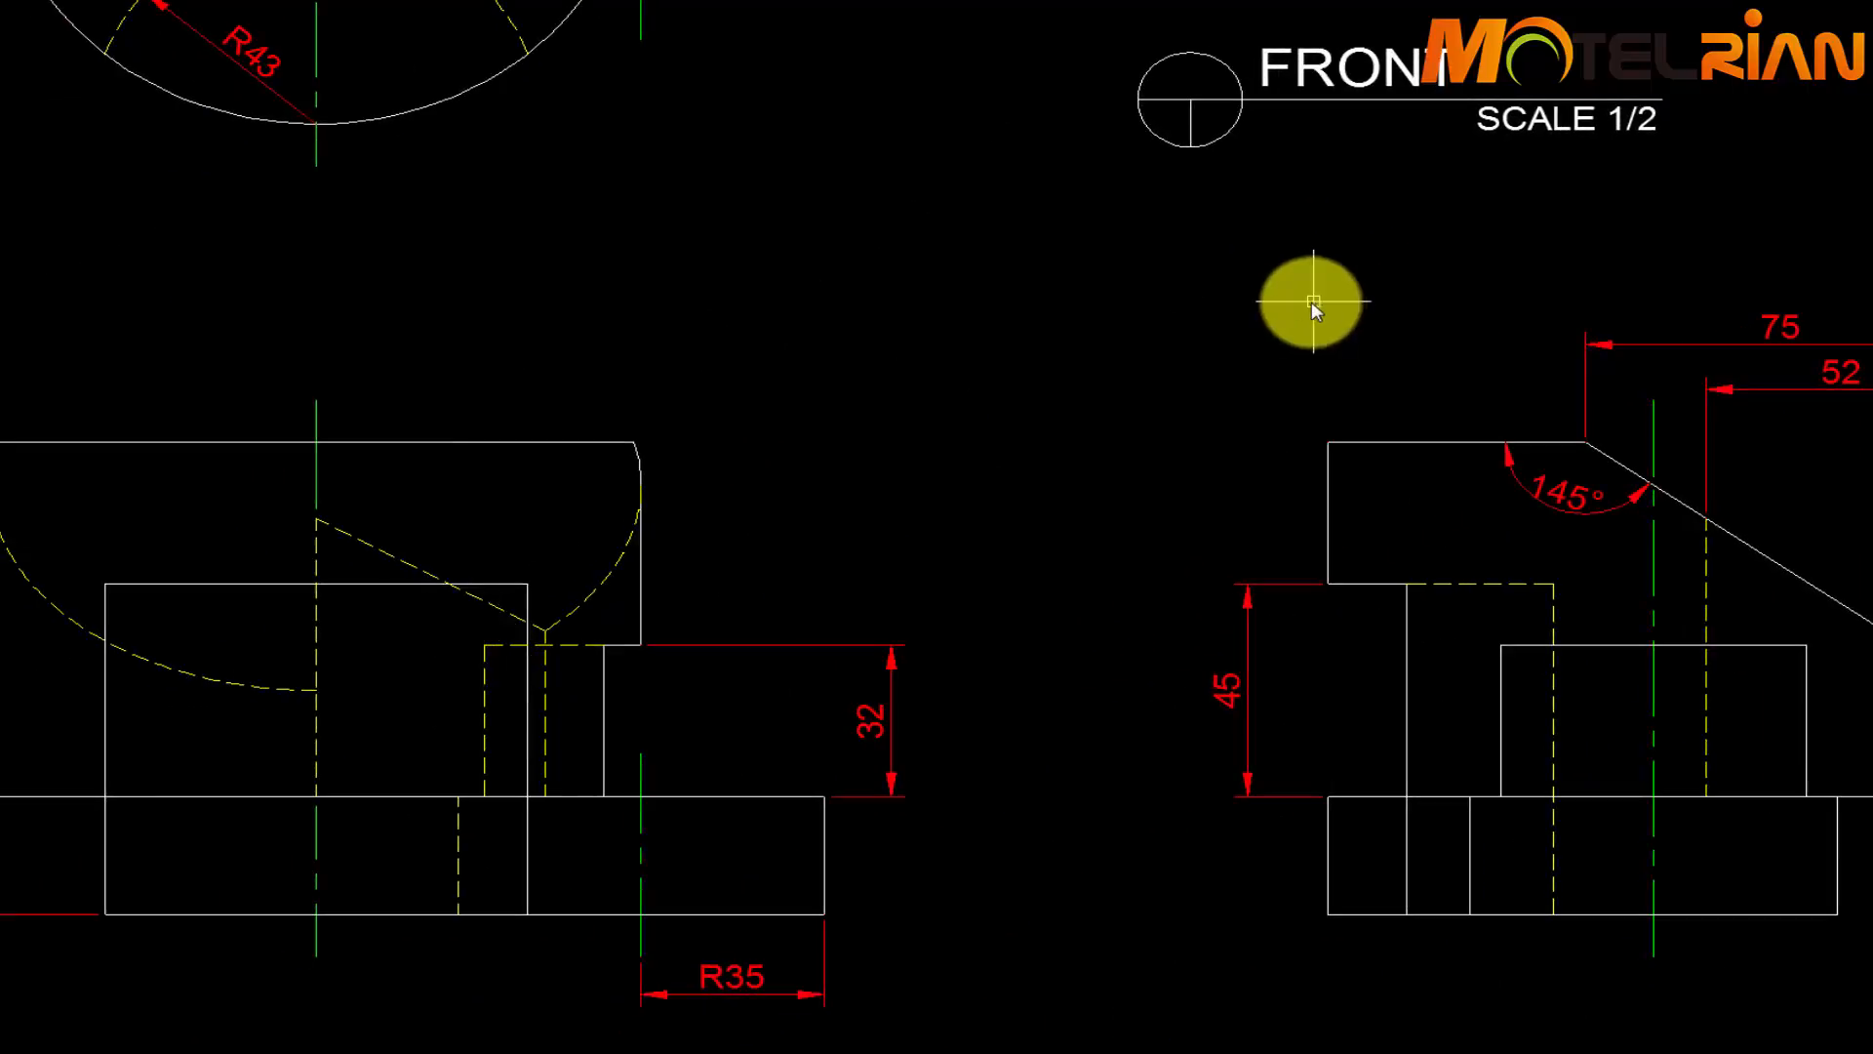
scroll(1227, 336, down, 2)
middle_drag(1228, 336, 1235, 336)
text(co)
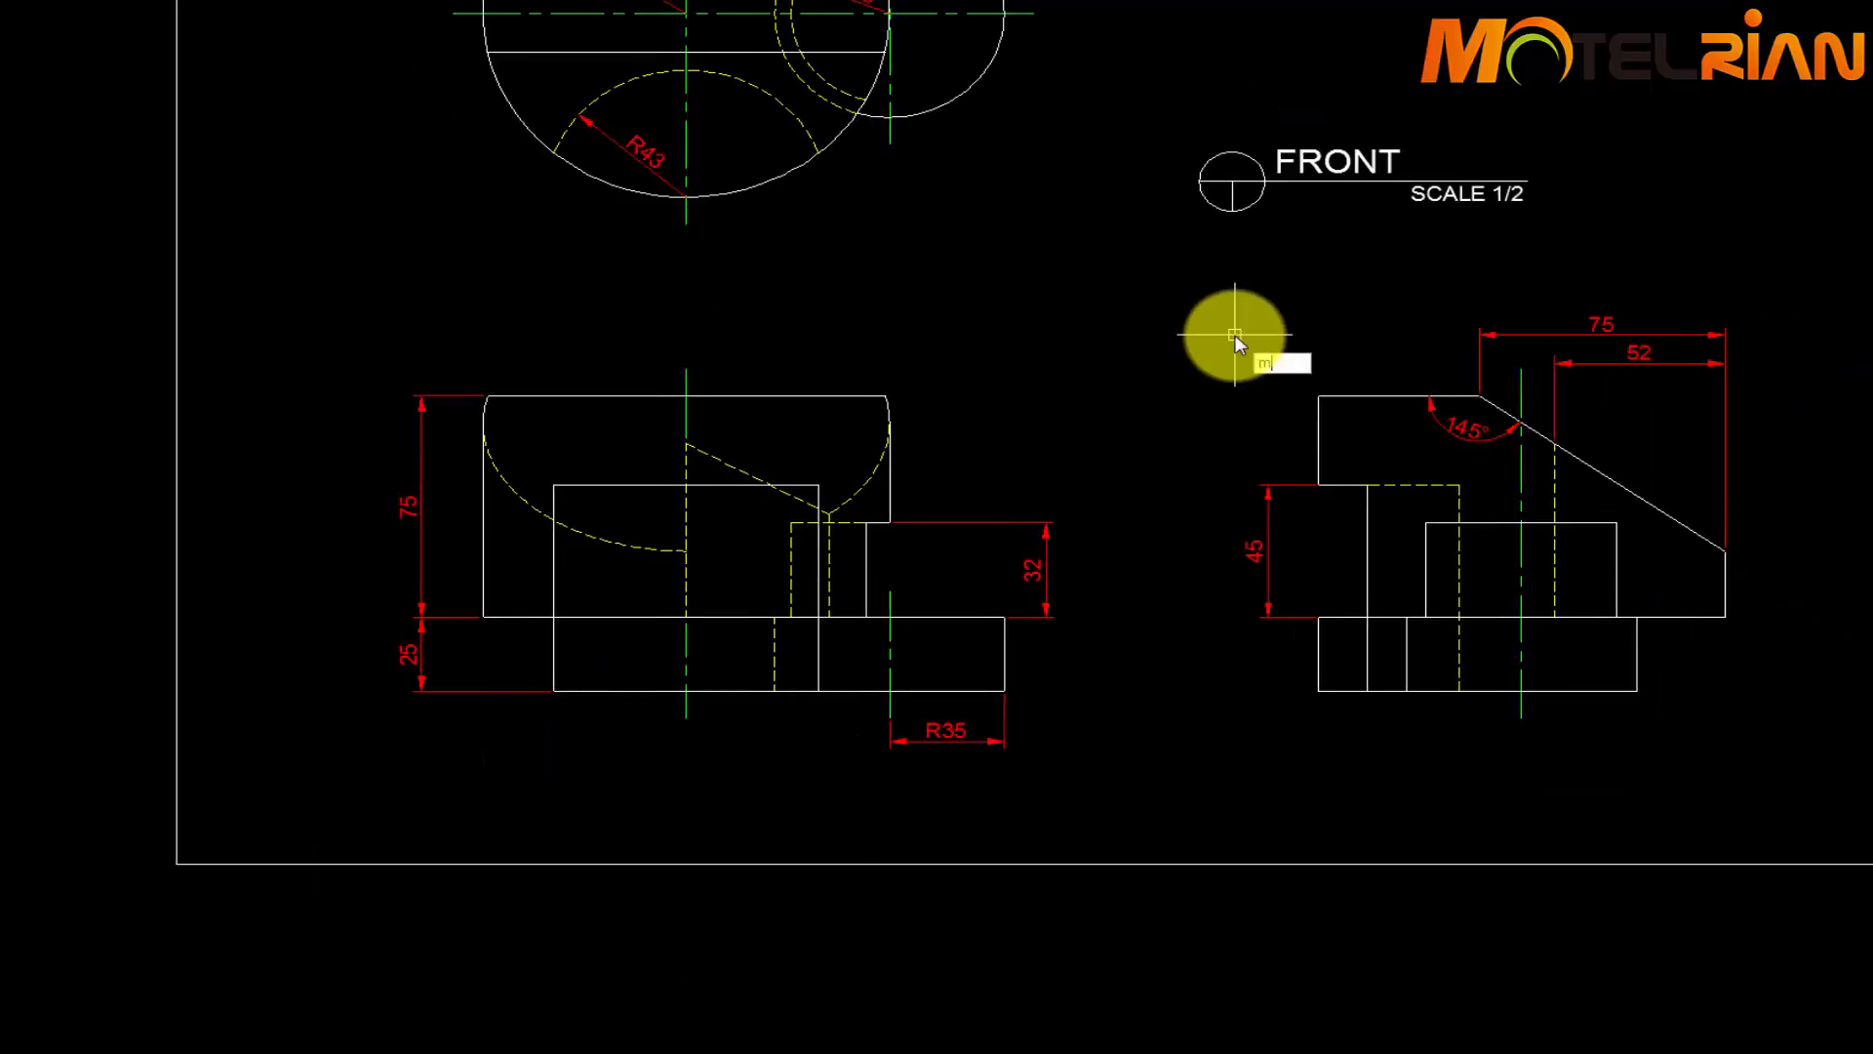
key(space)
click(1584, 137)
click(1138, 250)
key(space)
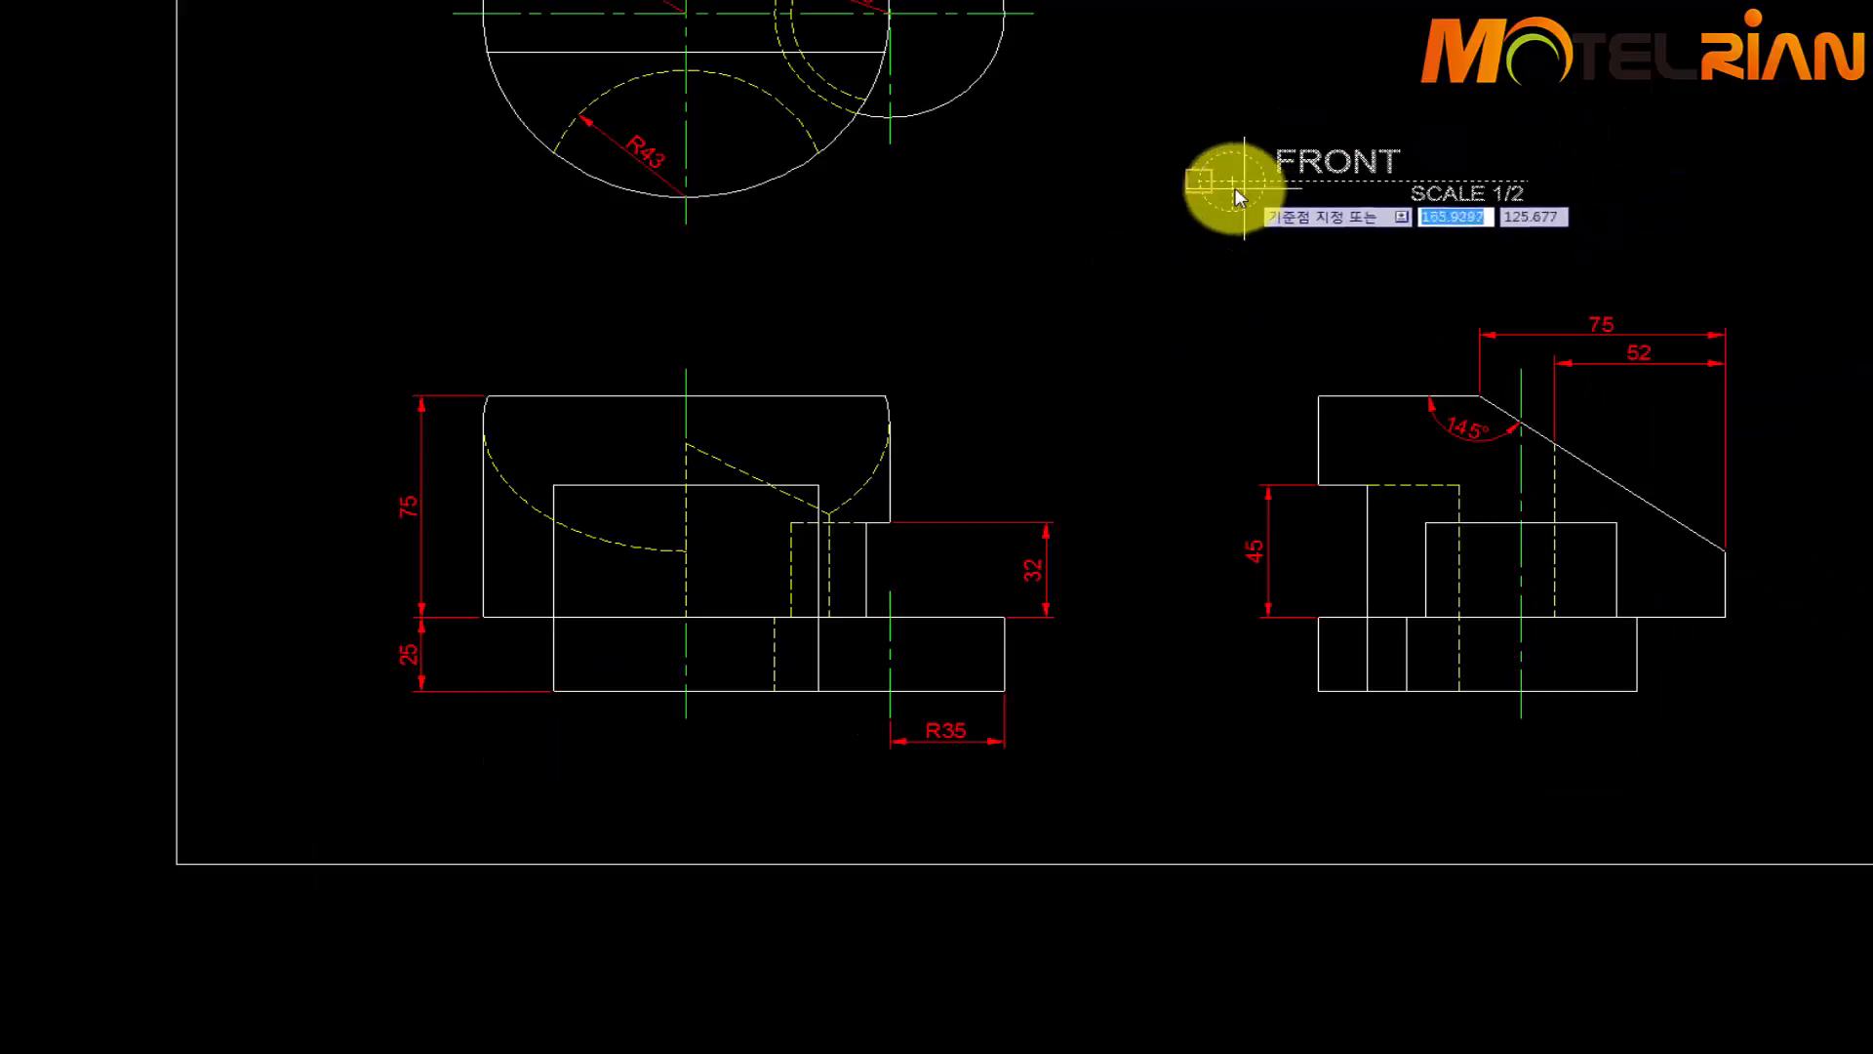
click(1232, 189)
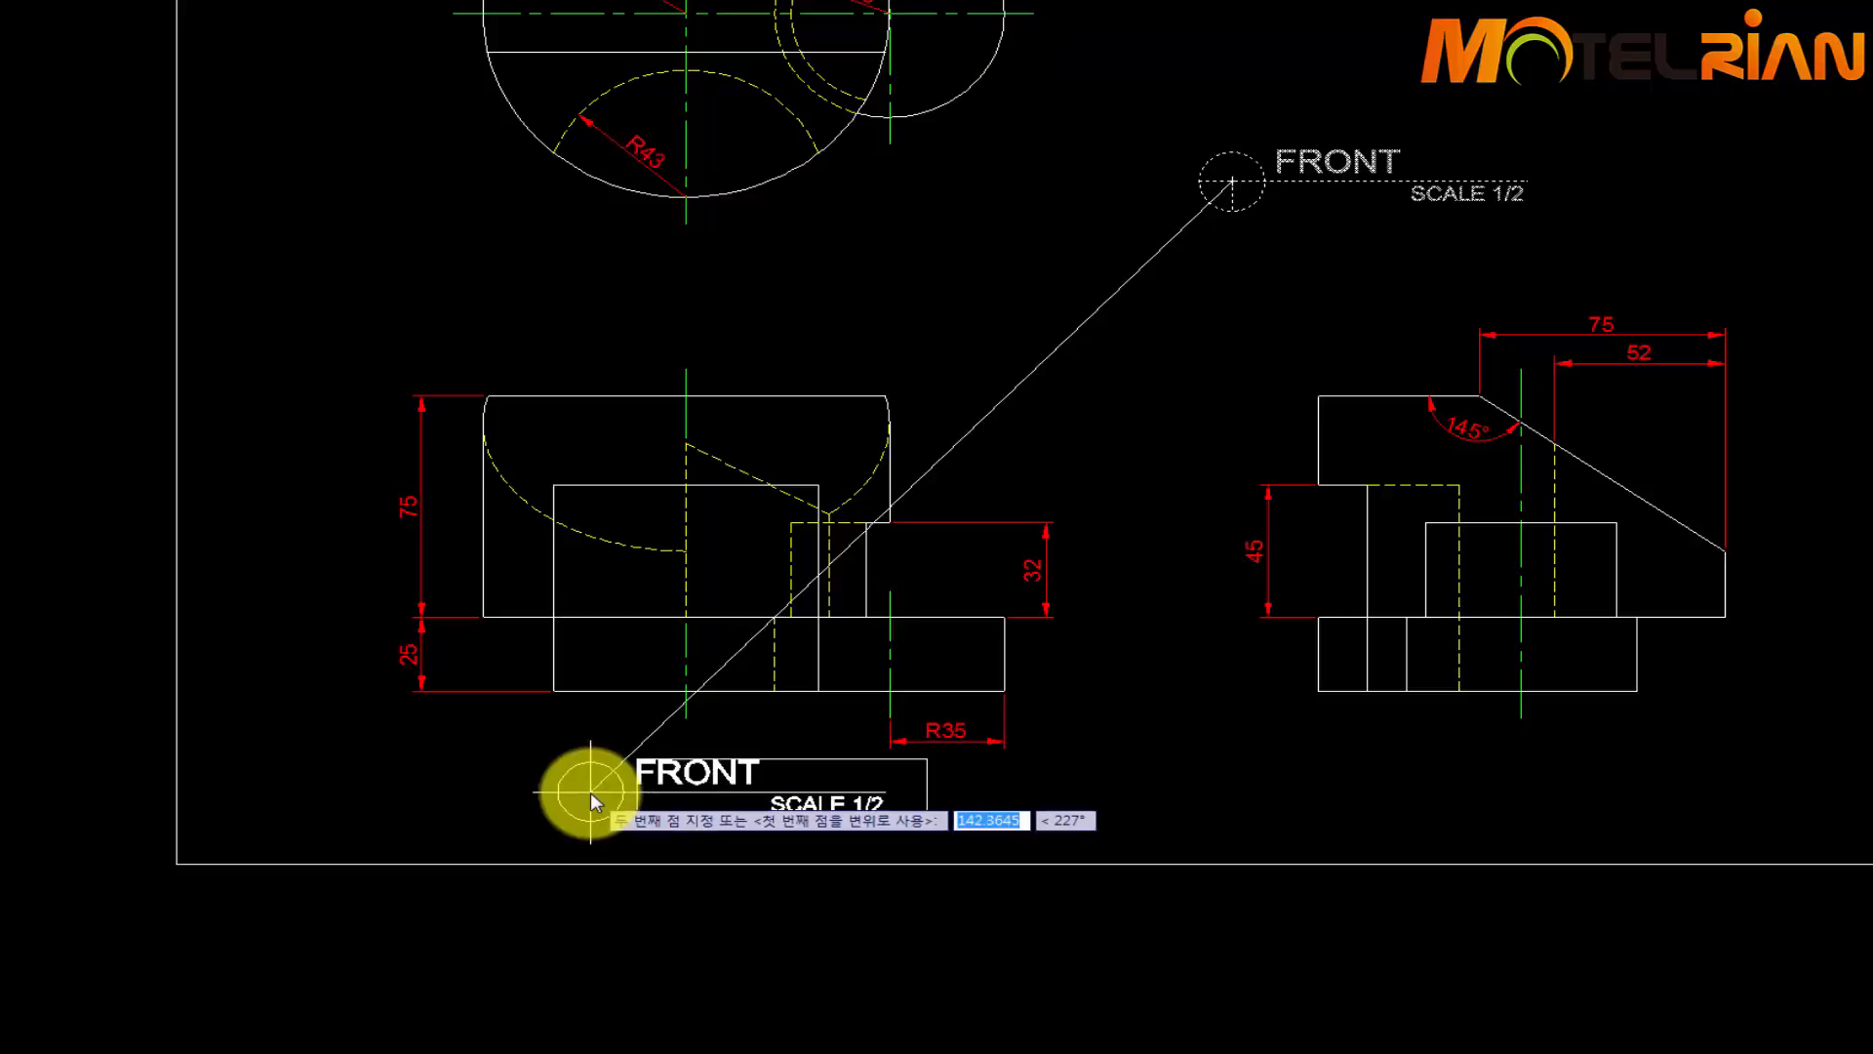
click(590, 792)
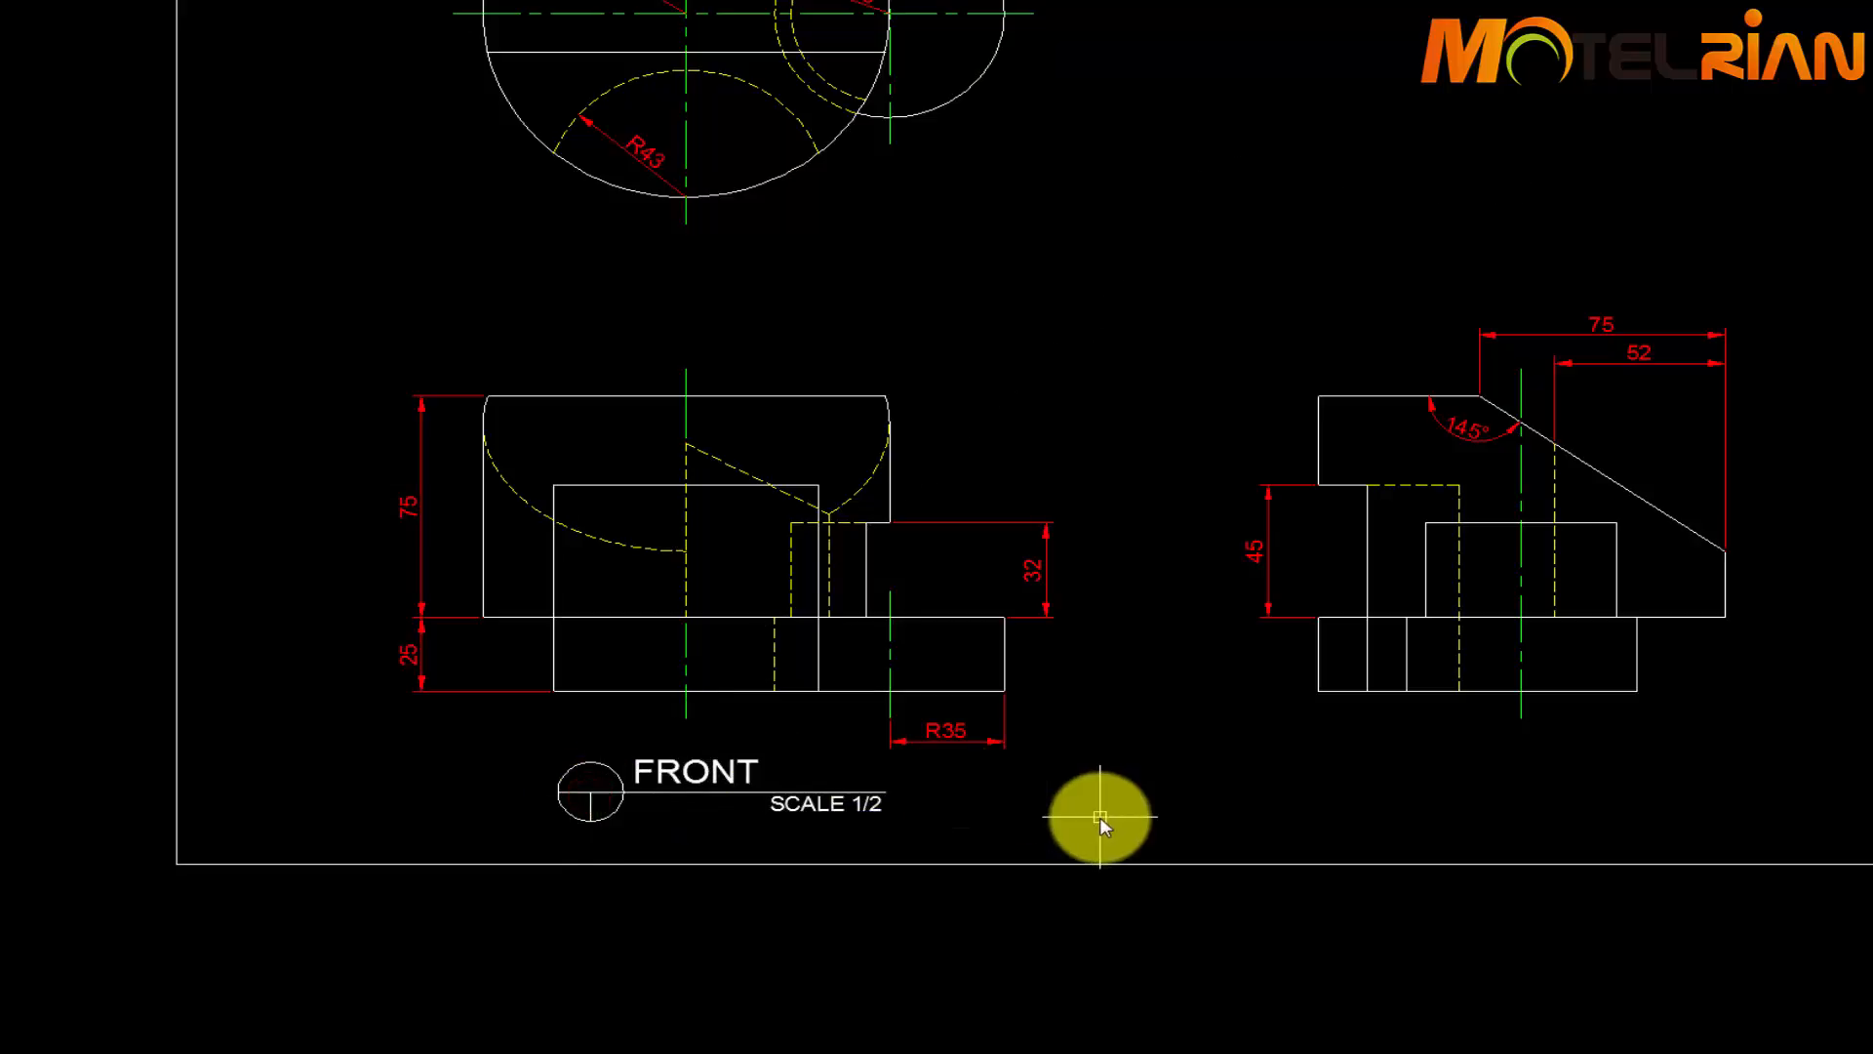